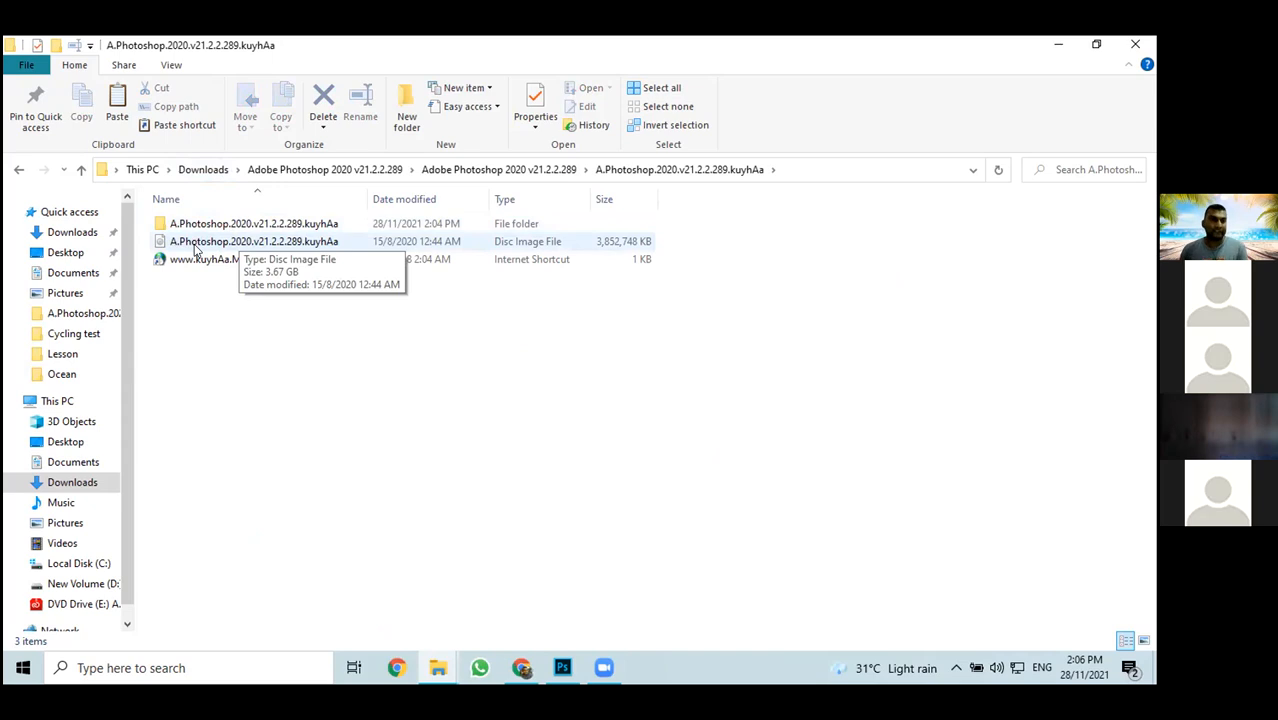
Look through the extracted A.Photoshop.2020.v21.2.2.289.kuyhAa folder and its install files, and return to the Downloads folder
{"action": "double_click", "coordinate": [205, 225]}
{"action": "left_click", "coordinate": [210, 226]}
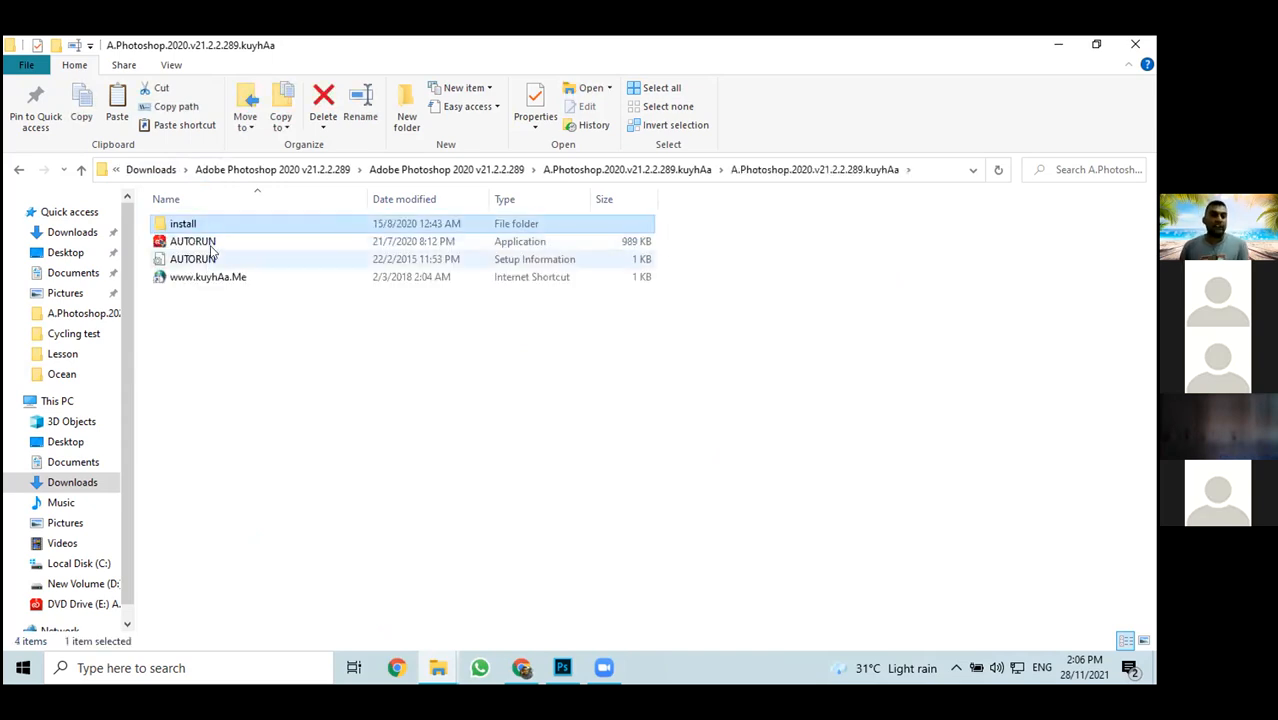
{"action": "left_click", "coordinate": [265, 363]}
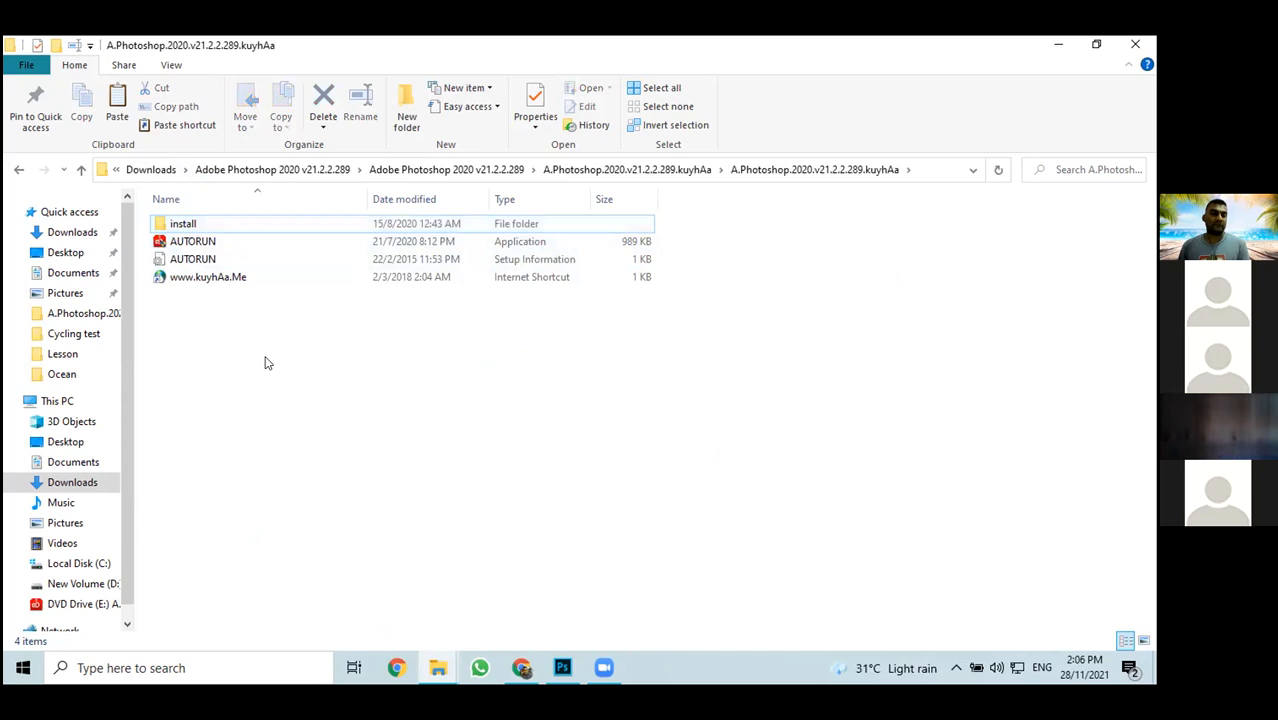
{"action": "left_click", "coordinate": [590, 170]}
{"action": "left_click", "coordinate": [474, 172]}
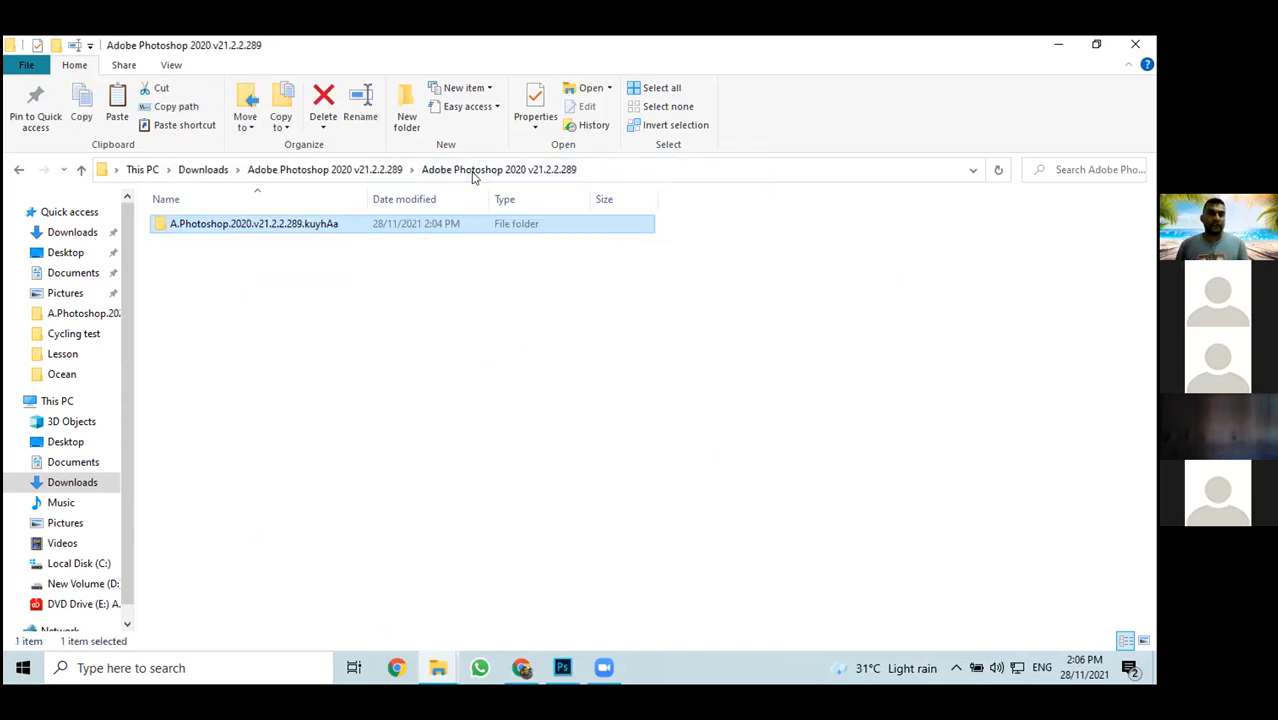
{"action": "left_click", "coordinate": [325, 170]}
{"action": "left_click", "coordinate": [205, 169]}
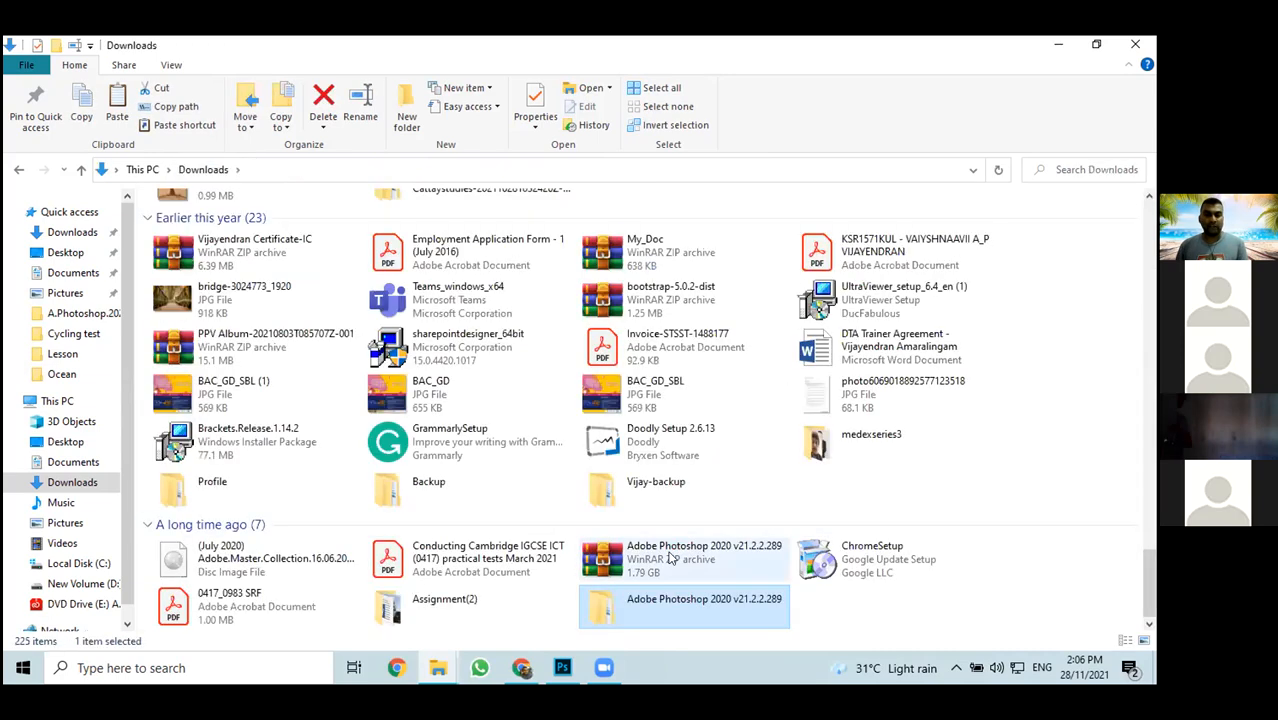
Examine the contents of the Adobe Photoshop 2020 v21.2.2.289 archive in WinRAR, and close the archive and the Downloads window
{"action": "double_click", "coordinate": [668, 557]}
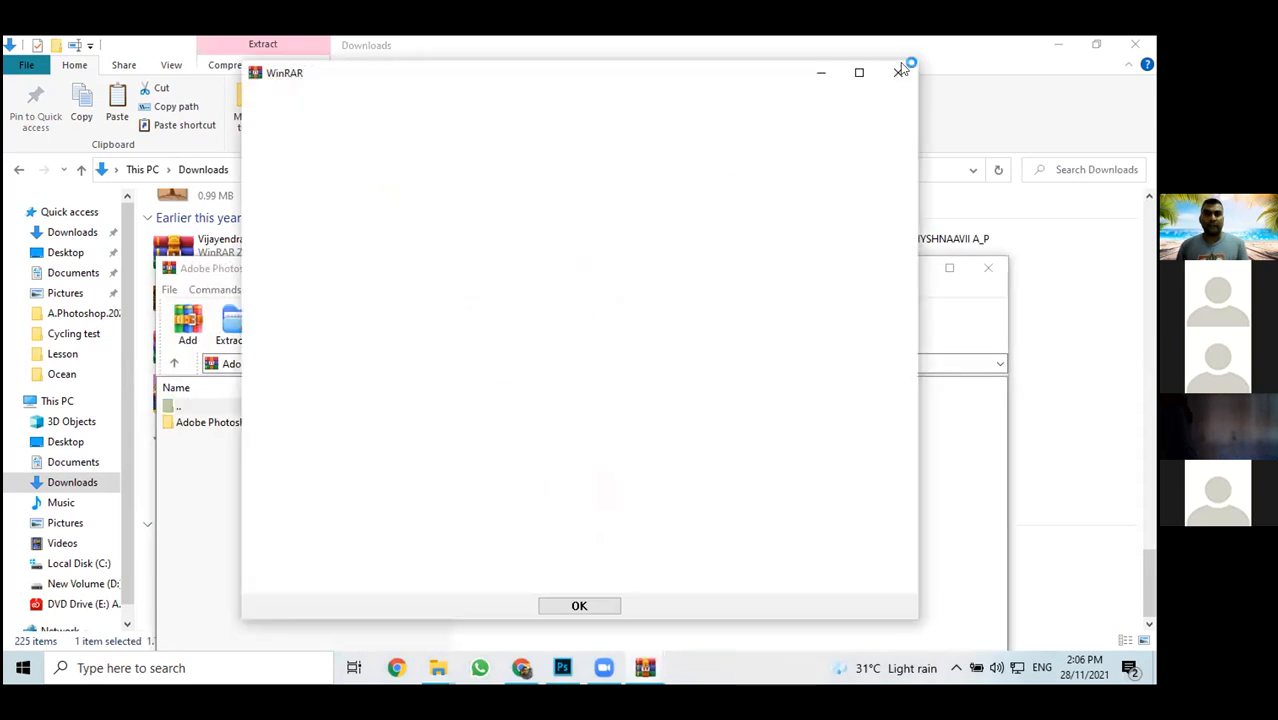
{"action": "left_click", "coordinate": [901, 70]}
{"action": "double_click", "coordinate": [210, 422]}
{"action": "double_click", "coordinate": [215, 422]}
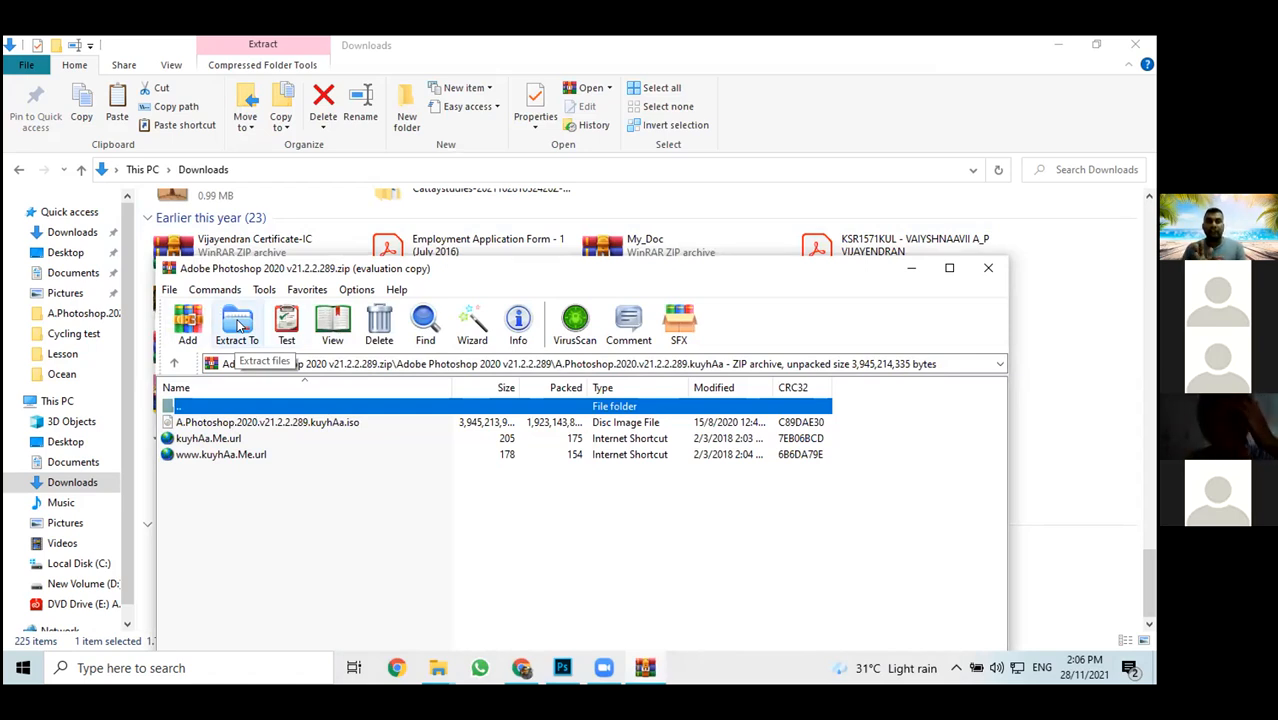
{"action": "left_click", "coordinate": [986, 268]}
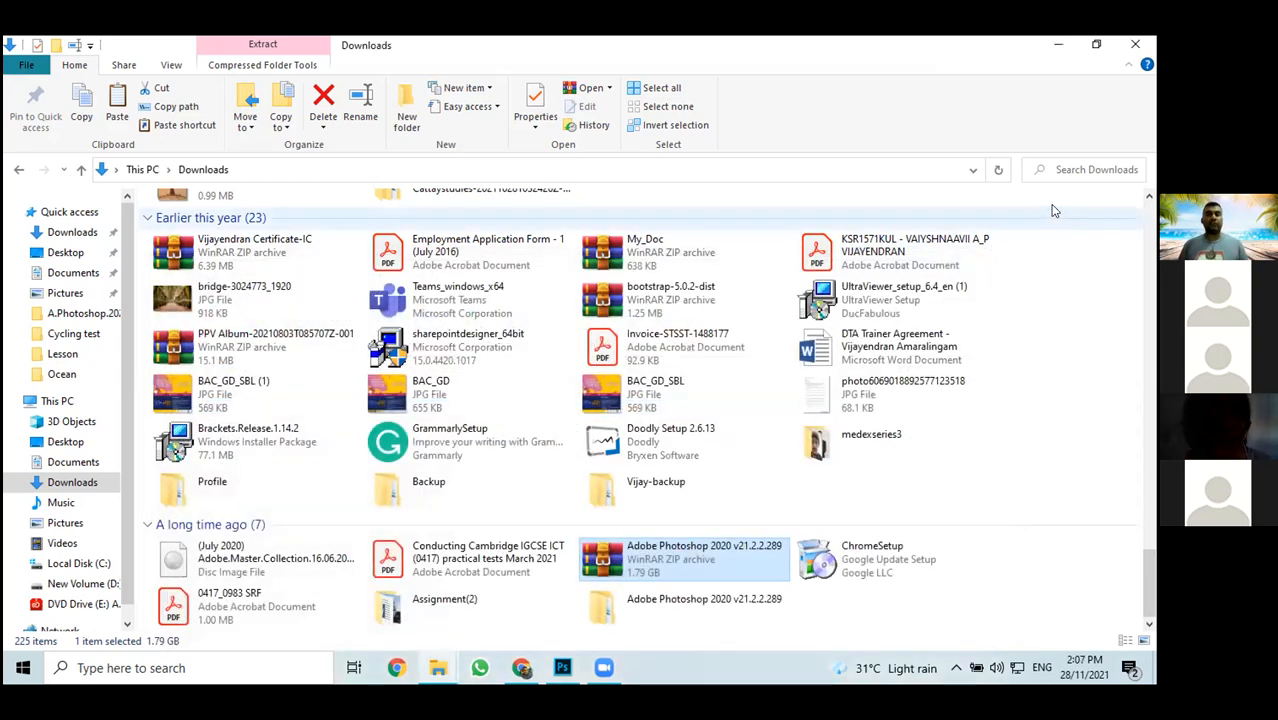
{"action": "left_click", "coordinate": [1117, 45]}
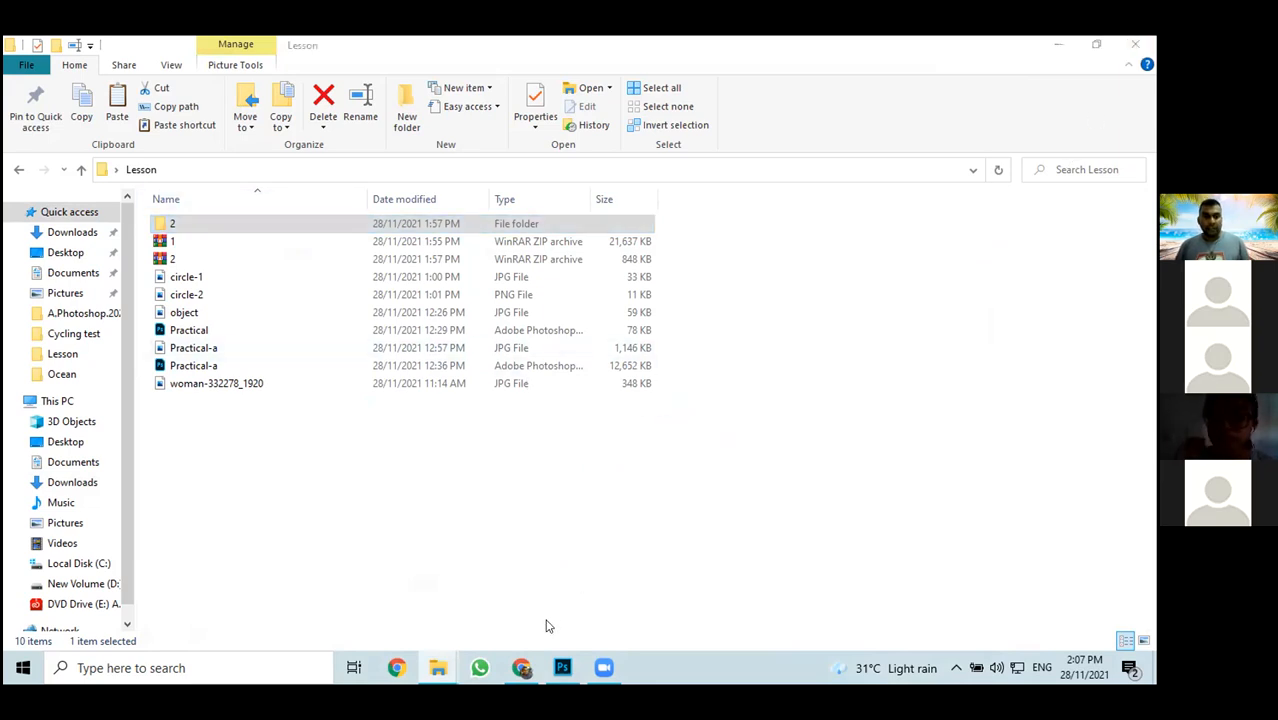
Review the archives in the Lesson folder and the product images in the Sample-2 folder
{"action": "left_click", "coordinate": [185, 248]}
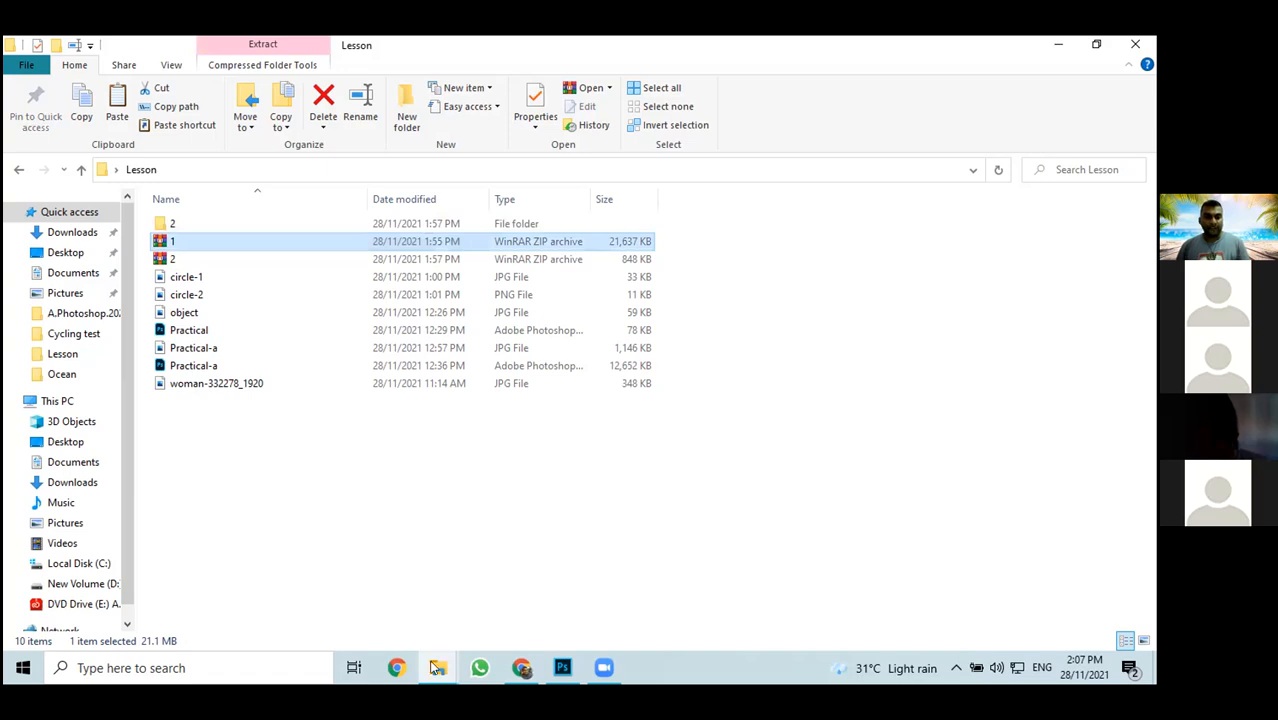
{"action": "mouse_move", "coordinate": [437, 667]}
{"action": "left_click", "coordinate": [570, 608]}
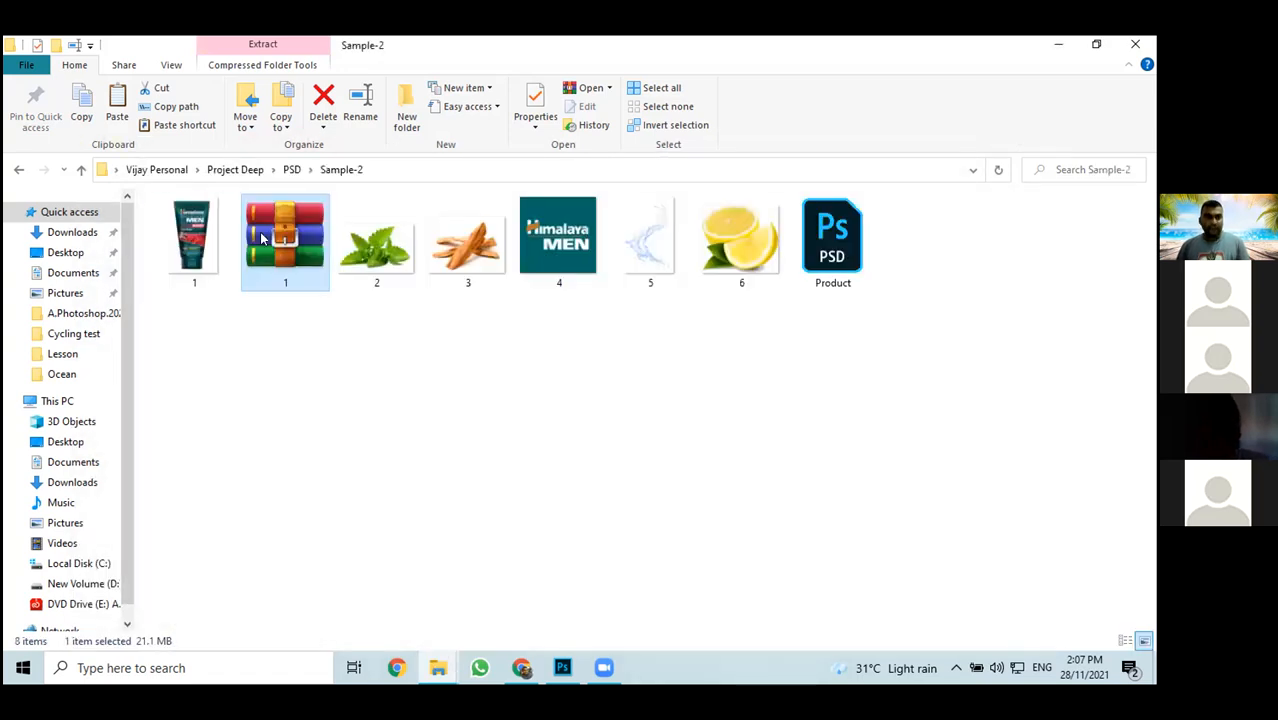
{"action": "left_click", "coordinate": [181, 262]}
{"action": "left_click", "coordinate": [290, 240]}
{"action": "left_click", "coordinate": [376, 247]}
{"action": "left_click", "coordinate": [548, 244]}
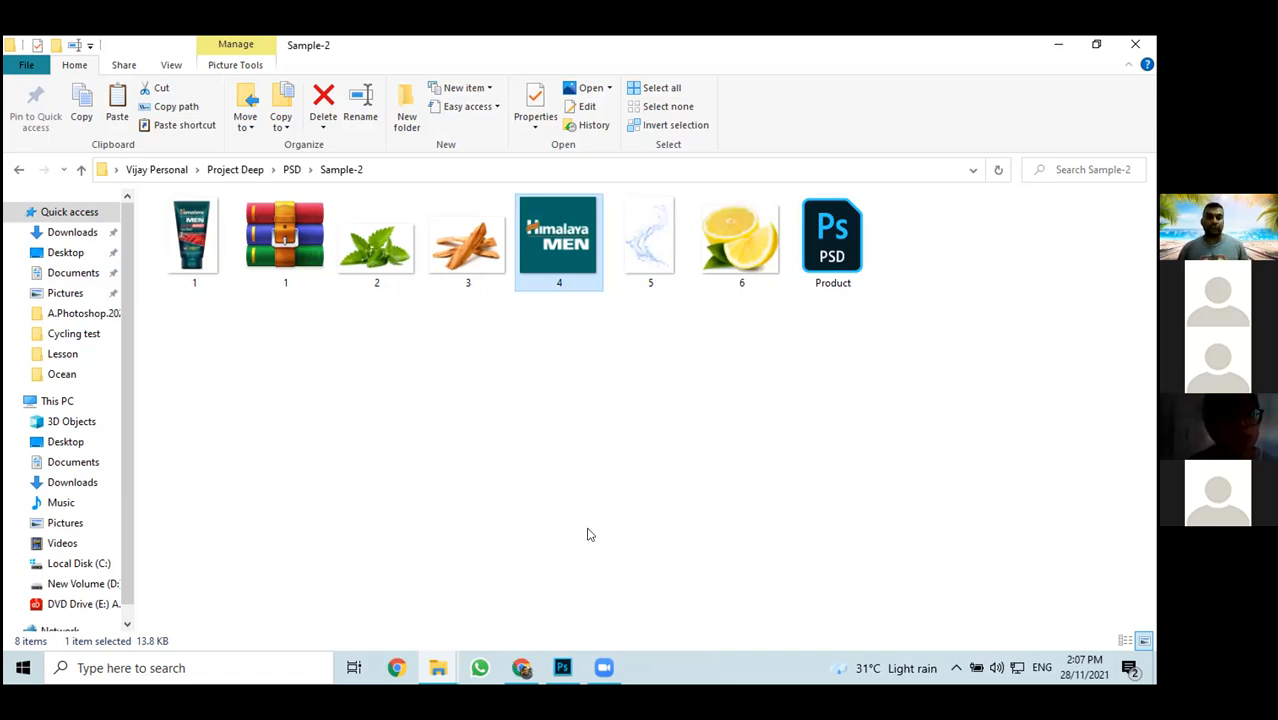
Switch to Photoshop and close the circle-2.png document
{"action": "key", "text": "alt+Tab"}
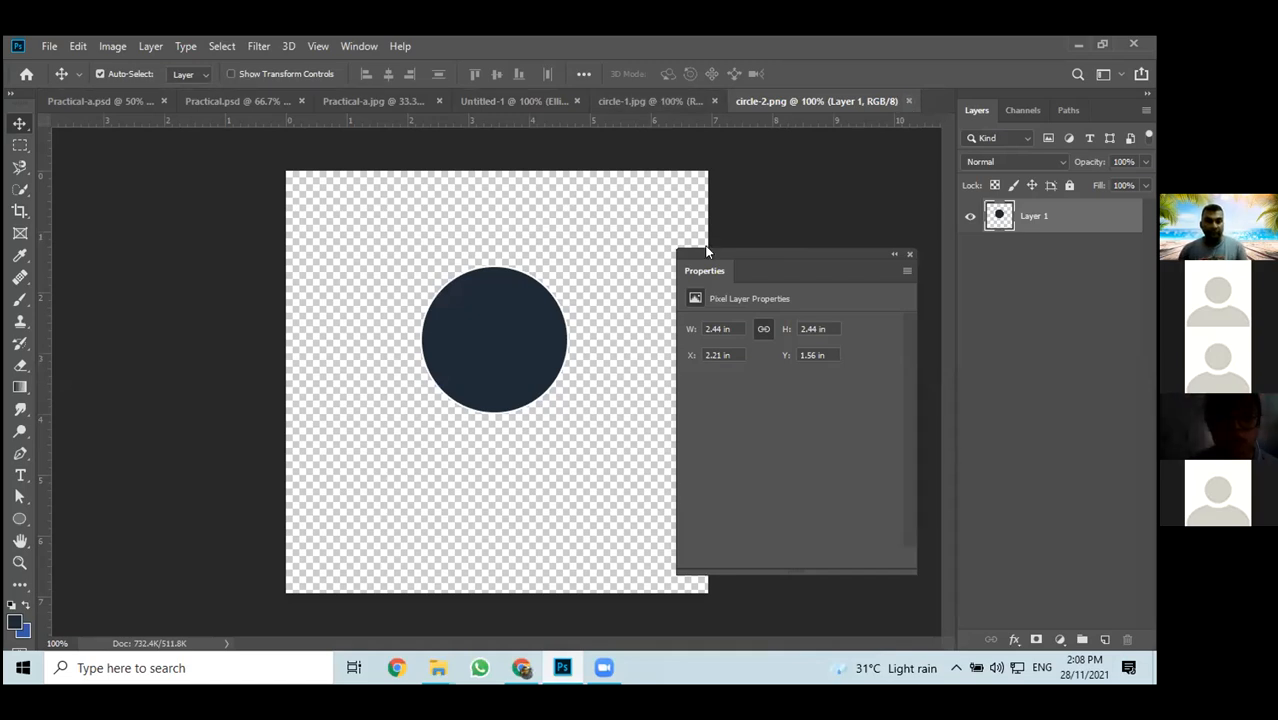
{"action": "key", "text": "ctrl+w"}
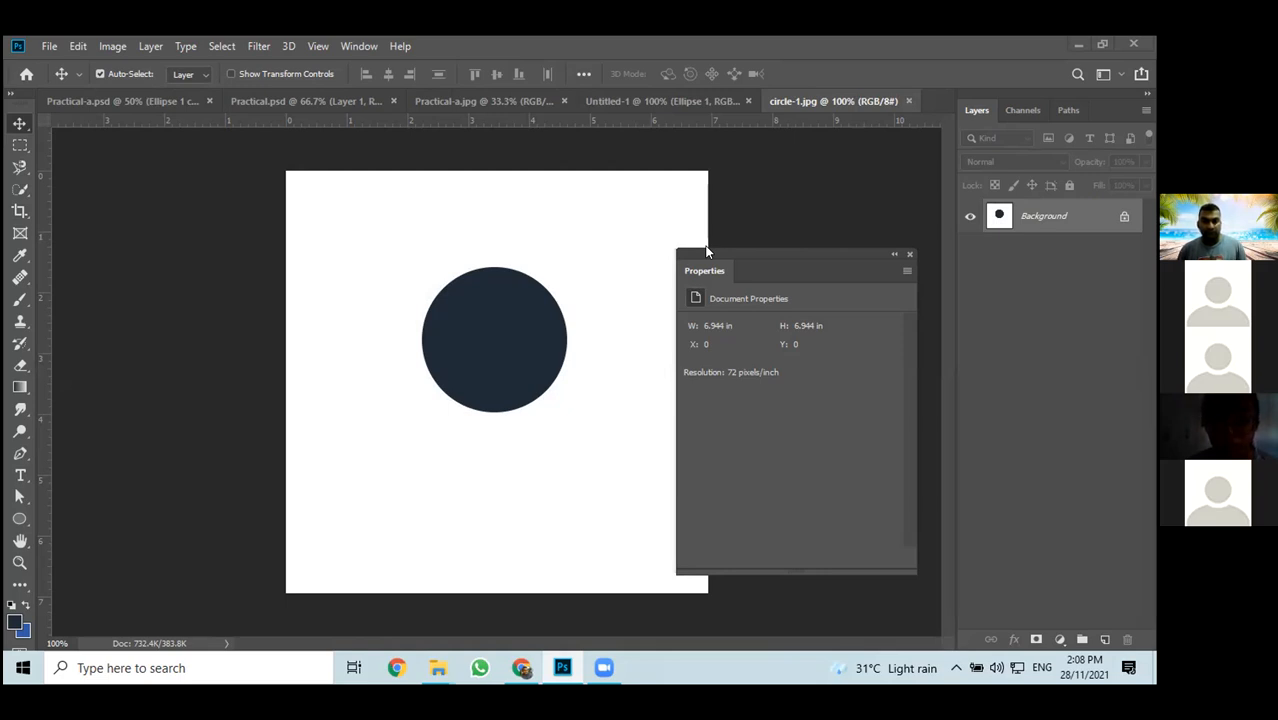
Choose the archive 1 from the Lesson folder in Zoom's file selection dialog
{"action": "key", "text": "ctrl+o"}
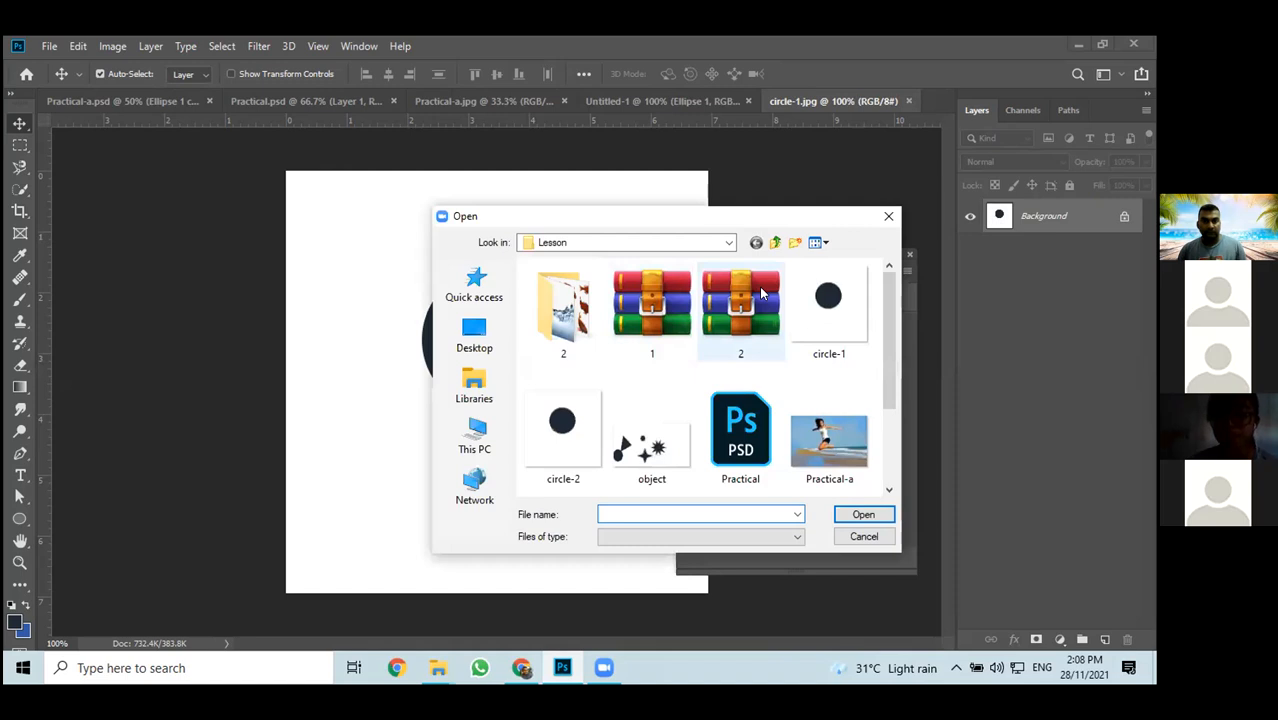
{"action": "left_click", "coordinate": [660, 306]}
{"action": "left_click", "coordinate": [878, 514]}
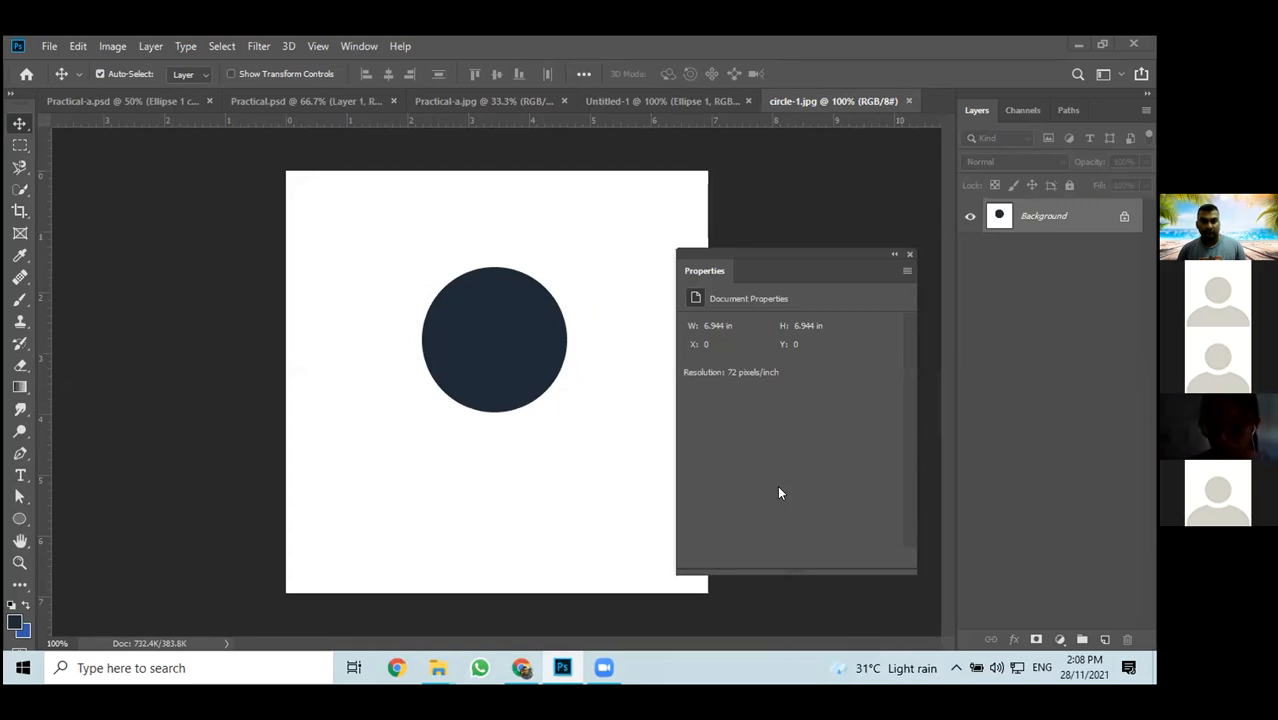
{"action": "key", "text": "ctrl+o"}
{"action": "left_click", "coordinate": [858, 516]}
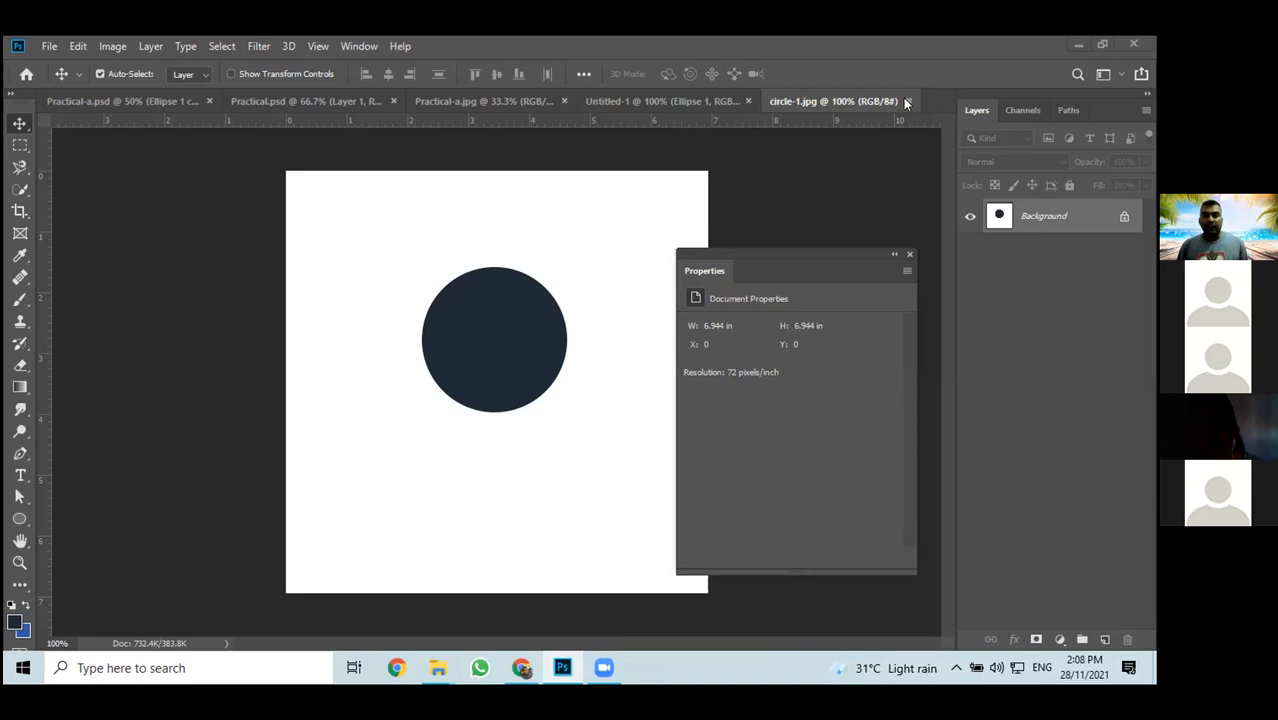
Close the circle-1.jpg and Untitled-1 documents without saving, along with the floating Properties panel
{"action": "key", "text": "ctrl+w"}
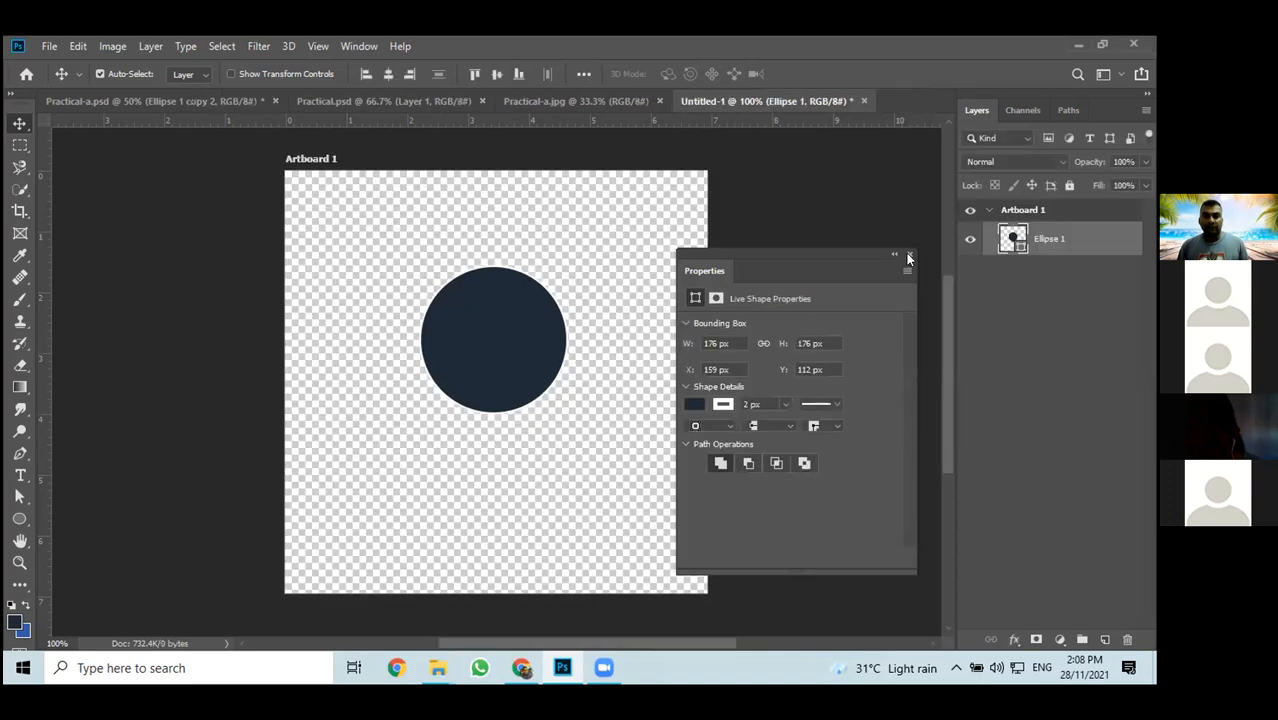
{"action": "left_click", "coordinate": [909, 254]}
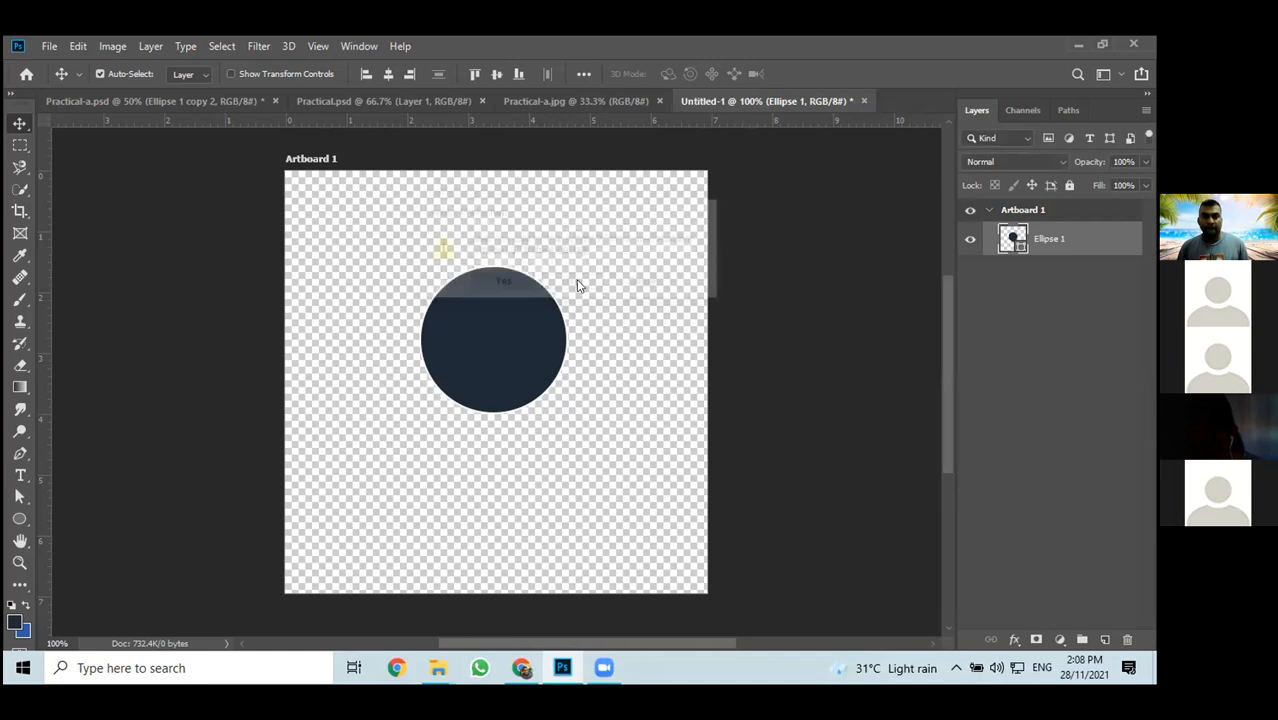
{"action": "left_click", "coordinate": [864, 101]}
Close Practical-a.psd without saving and Practical-a.jpg, keeping only Practical.psd open
{"action": "left_click", "coordinate": [385, 101]}
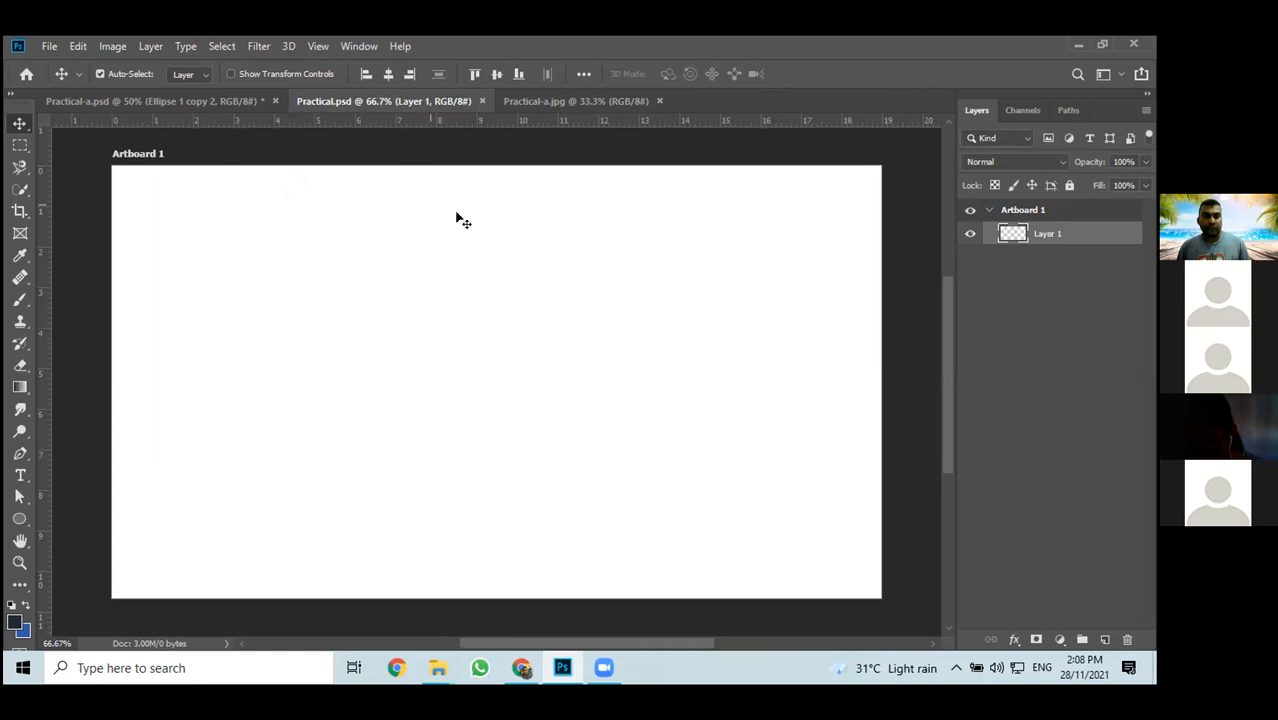
{"action": "left_click", "coordinate": [204, 99]}
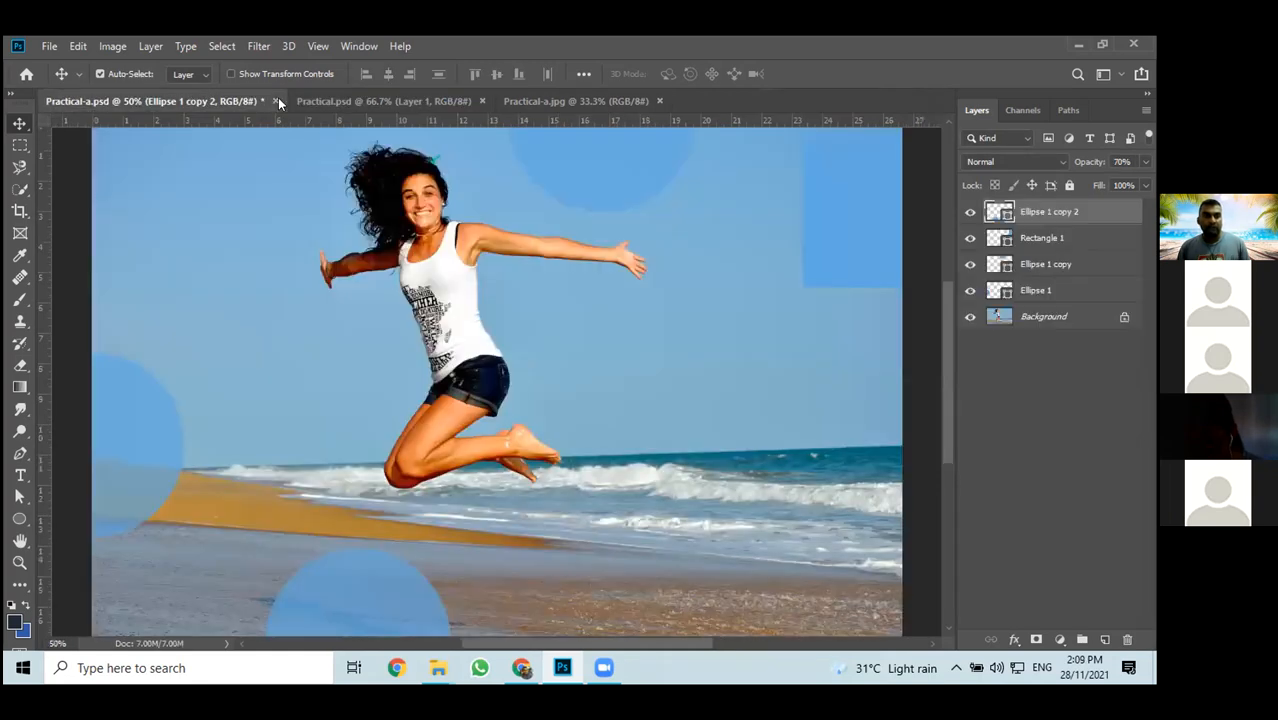
{"action": "left_click", "coordinate": [276, 101]}
{"action": "left_click", "coordinate": [575, 283]}
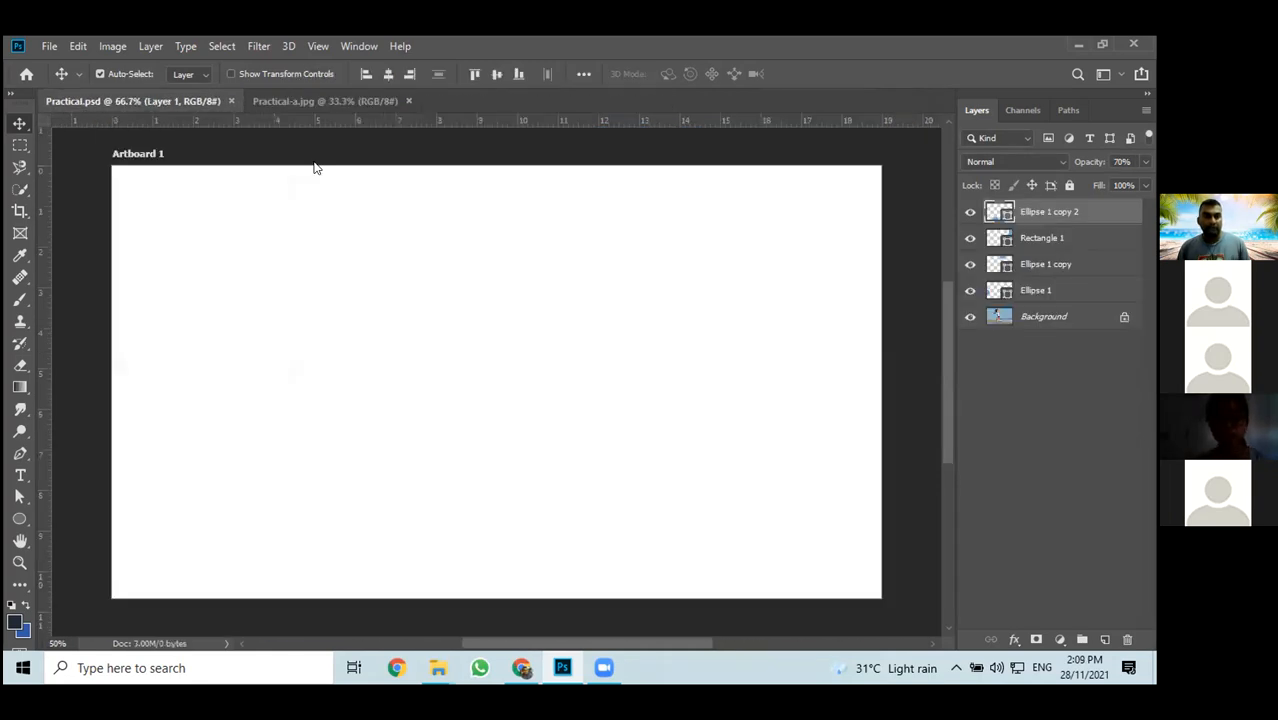
{"action": "left_click", "coordinate": [325, 100]}
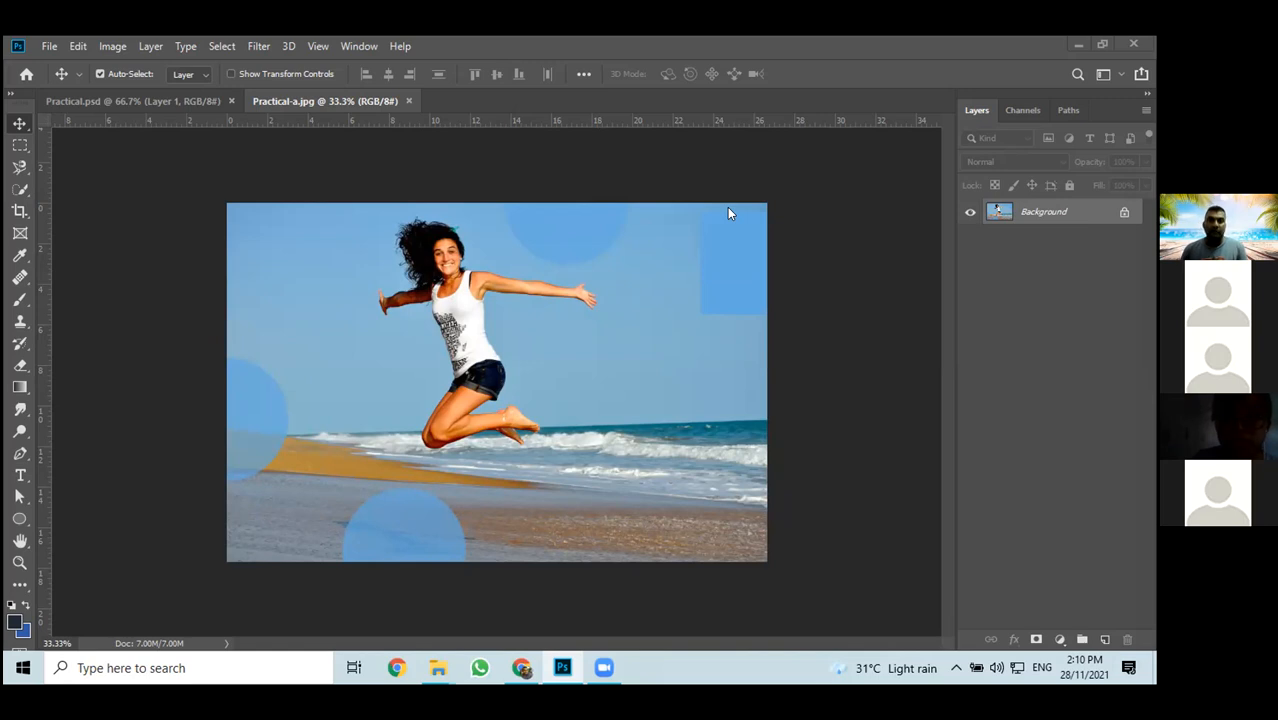
{"action": "left_click", "coordinate": [408, 101]}
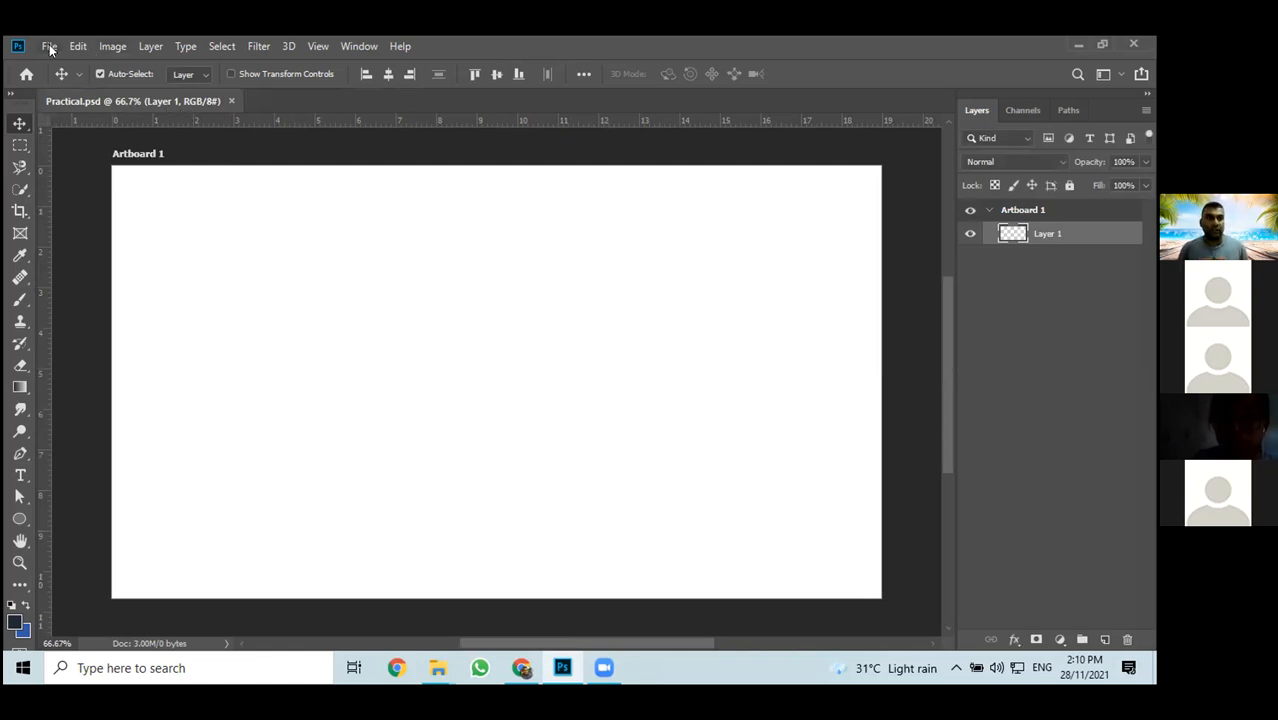
Open the woman-332278_1920 image from the Lesson folder
{"action": "left_click", "coordinate": [49, 46]}
{"action": "left_click", "coordinate": [60, 80]}
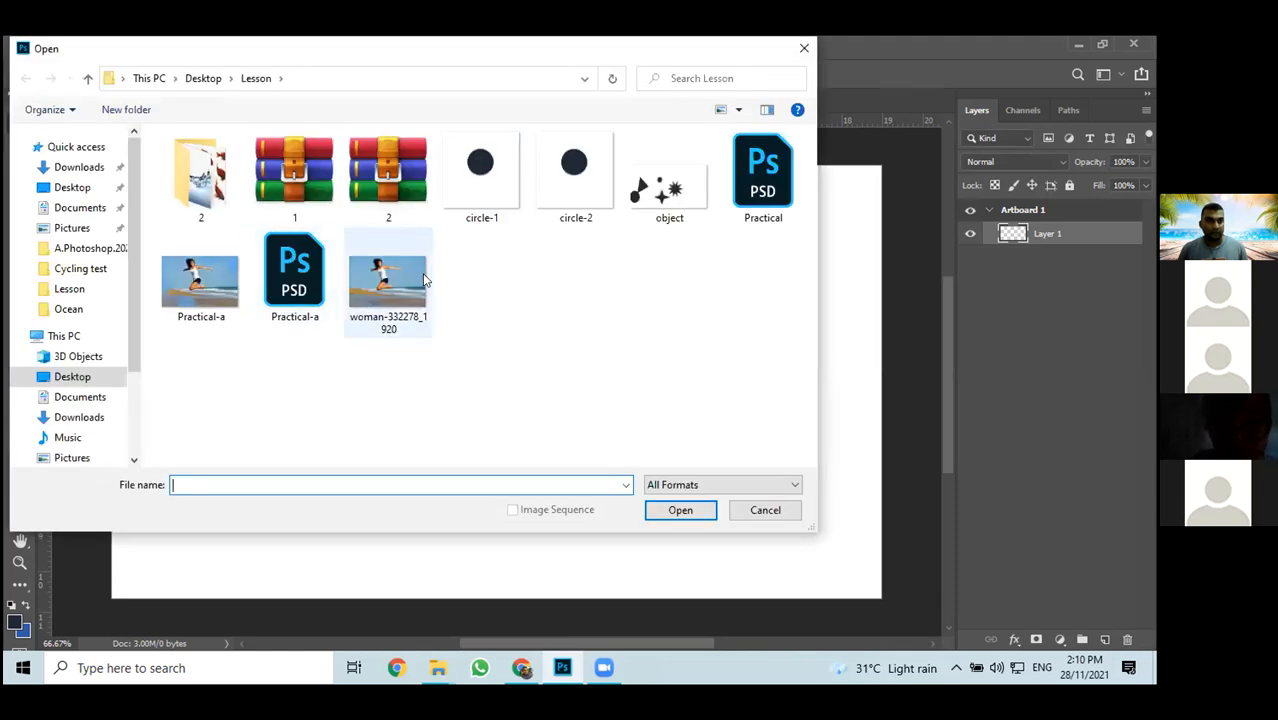
{"action": "left_click", "coordinate": [388, 284]}
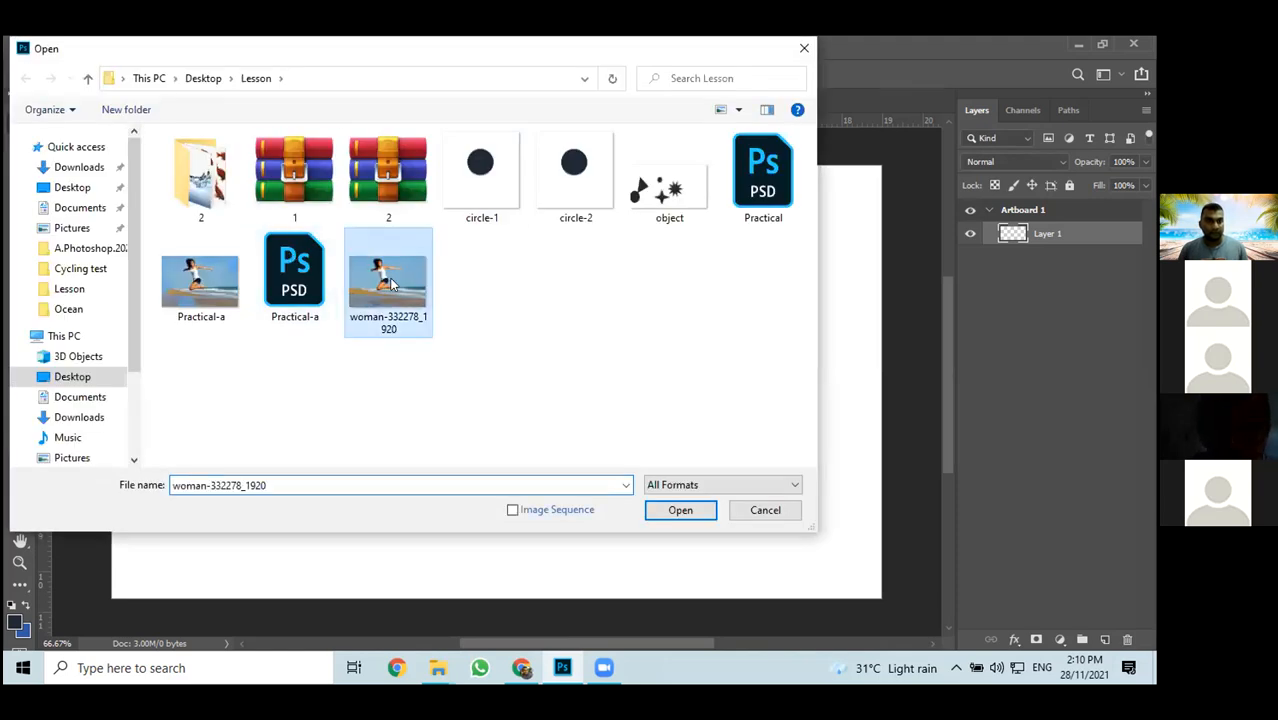
{"action": "left_click", "coordinate": [682, 510]}
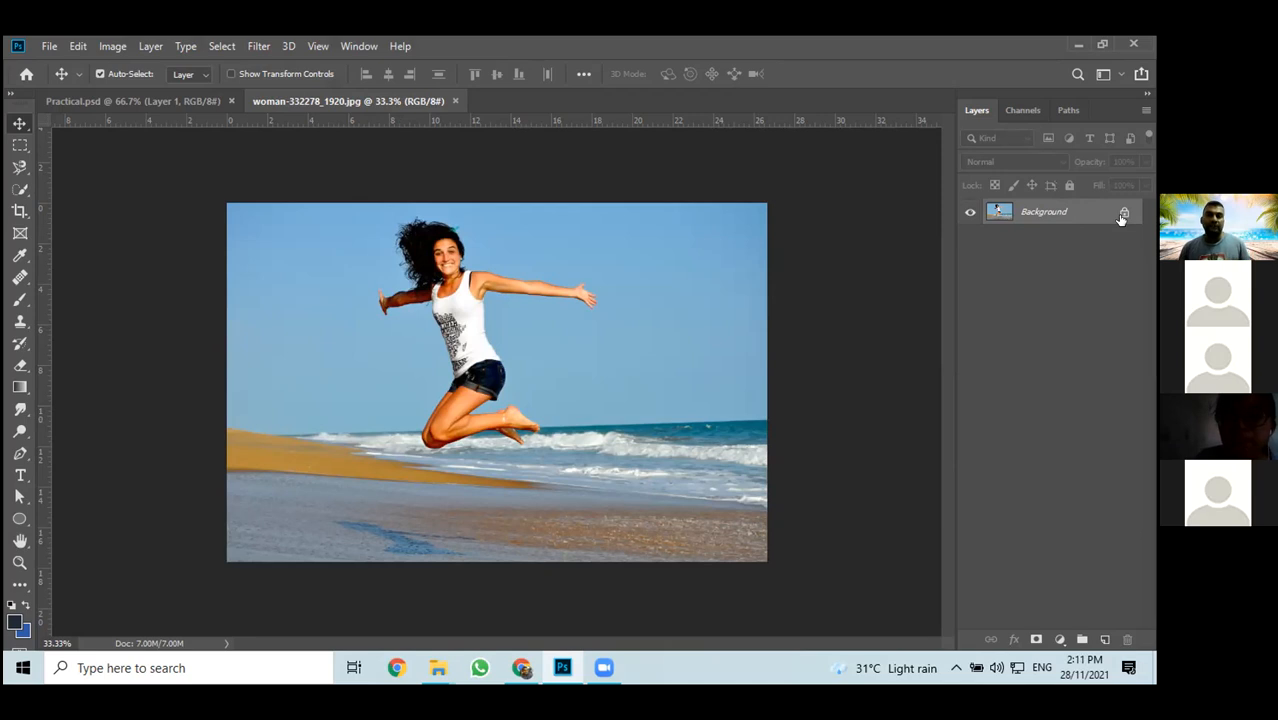
Try to move the locked Background layer of the beach photo, declining its conversion to a normal layer
{"action": "mouse_move", "coordinate": [1122, 219]}
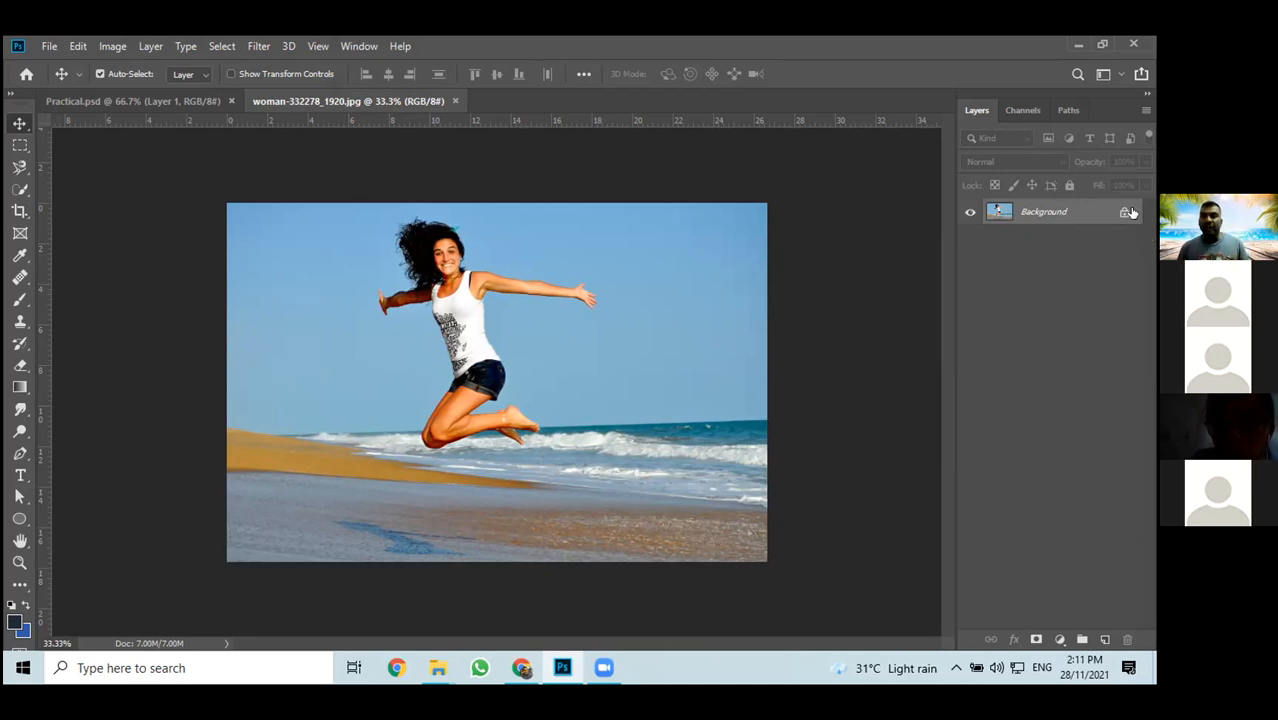
{"action": "left_click", "coordinate": [531, 325]}
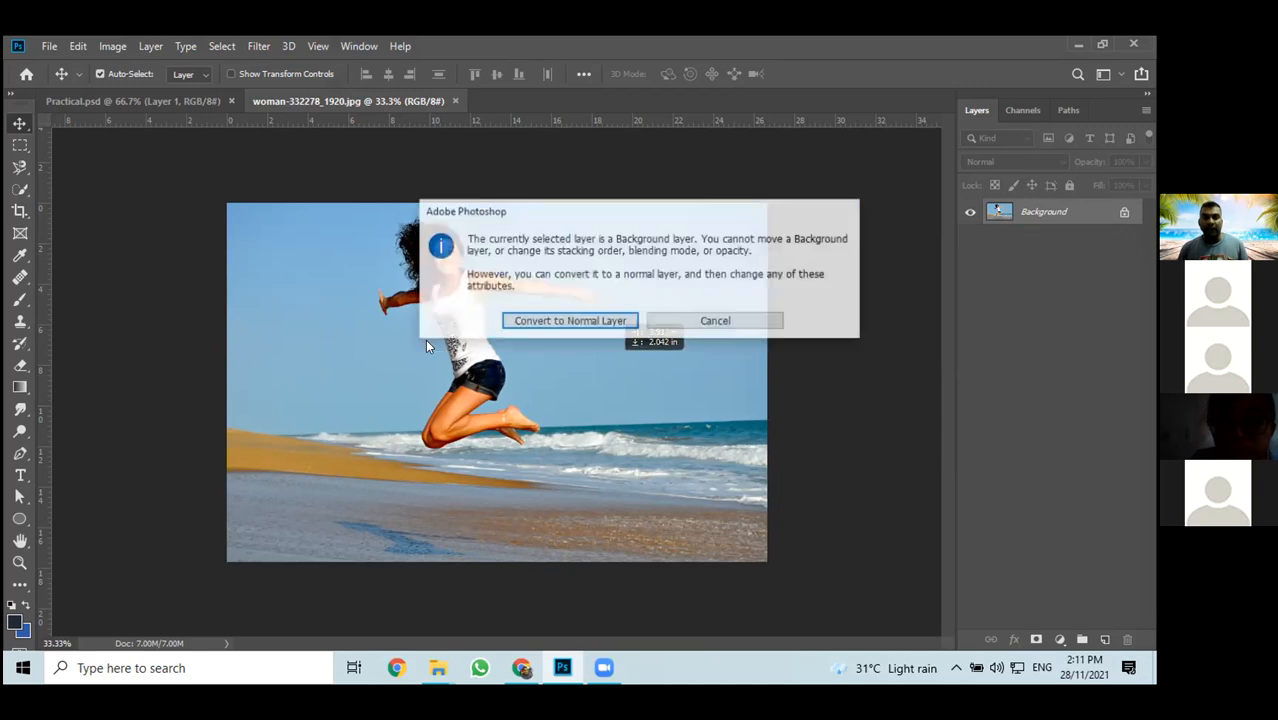
{"action": "left_click", "coordinate": [719, 318]}
{"action": "left_click_drag", "start_coordinate": [472, 345], "coordinate": [556, 391]}
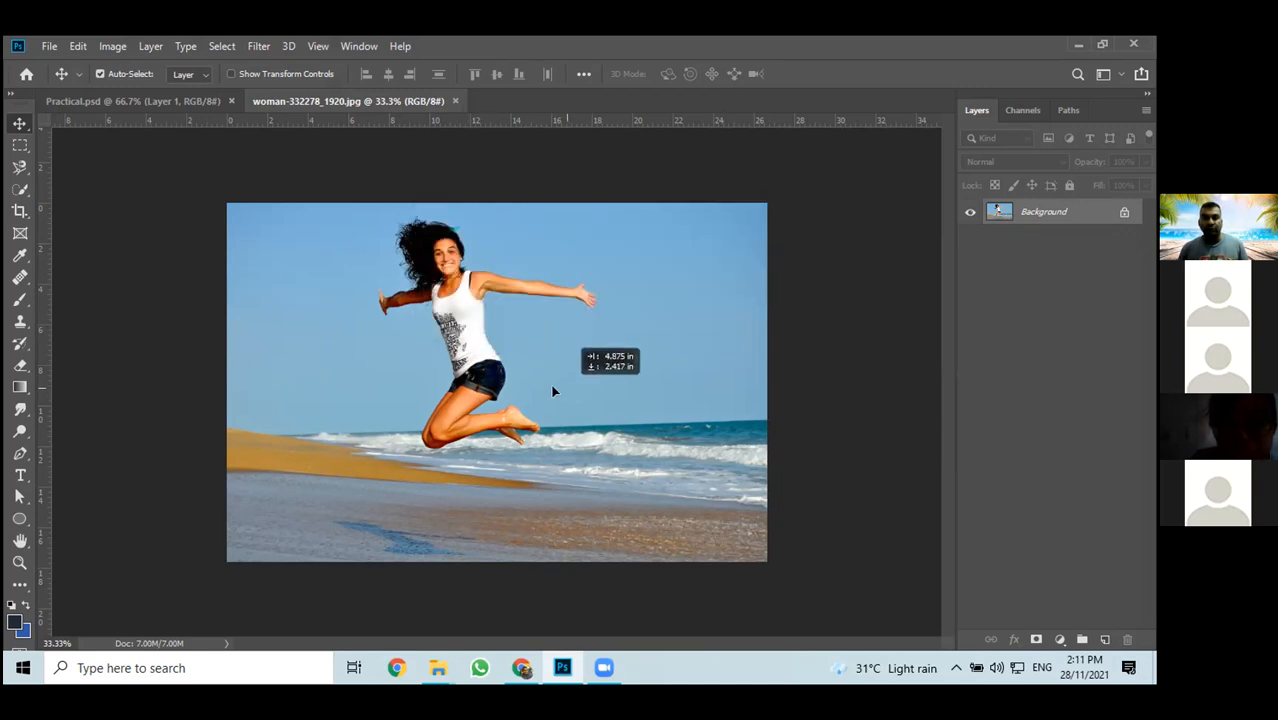
{"action": "left_click", "coordinate": [736, 324]}
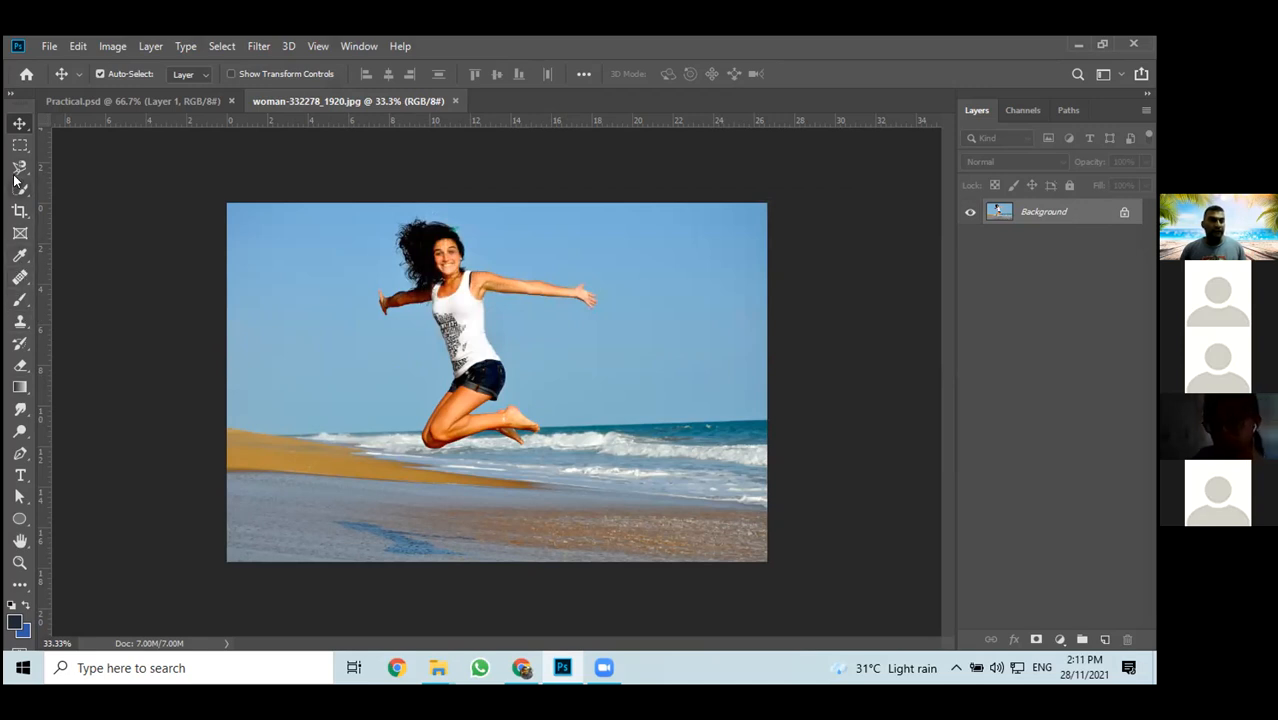
Try the Eraser tool across the woman's torso on the locked Background layer and undo the stroke
{"action": "left_click", "coordinate": [20, 365]}
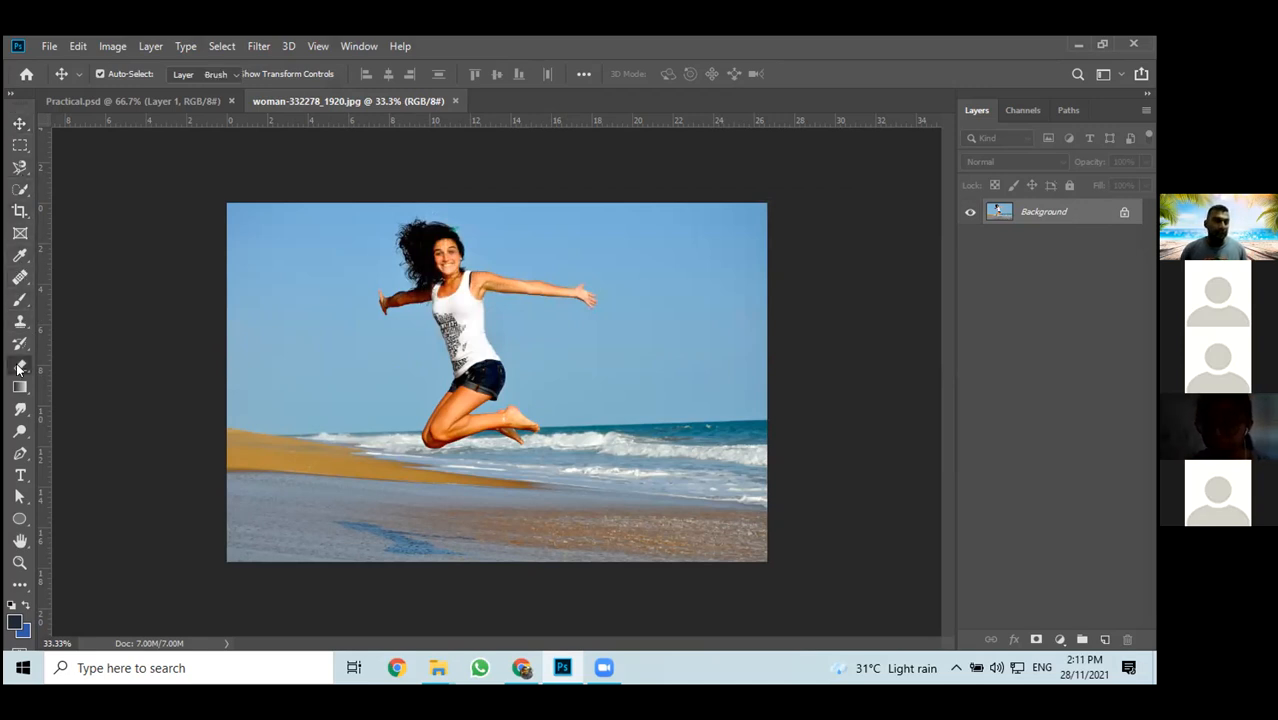
{"action": "left_click", "coordinate": [63, 366]}
{"action": "left_click_drag", "start_coordinate": [402, 333], "coordinate": [430, 372]}
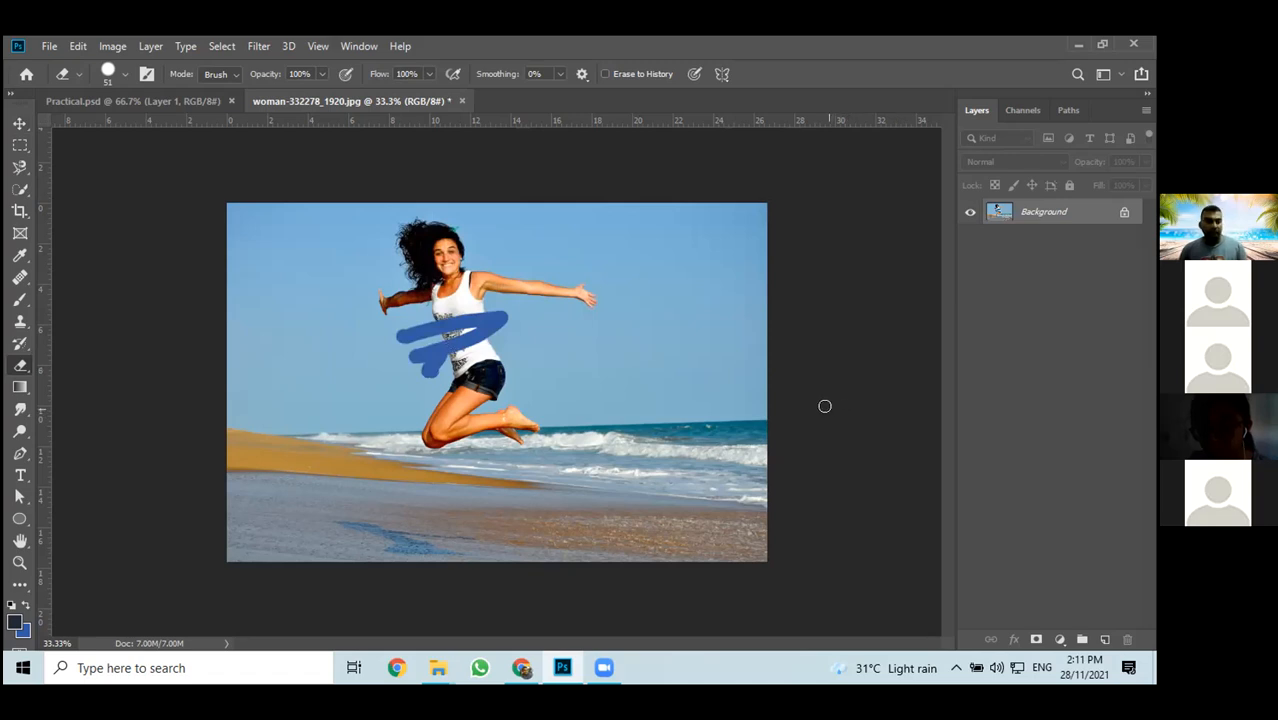
{"action": "key", "text": "ctrl+z"}
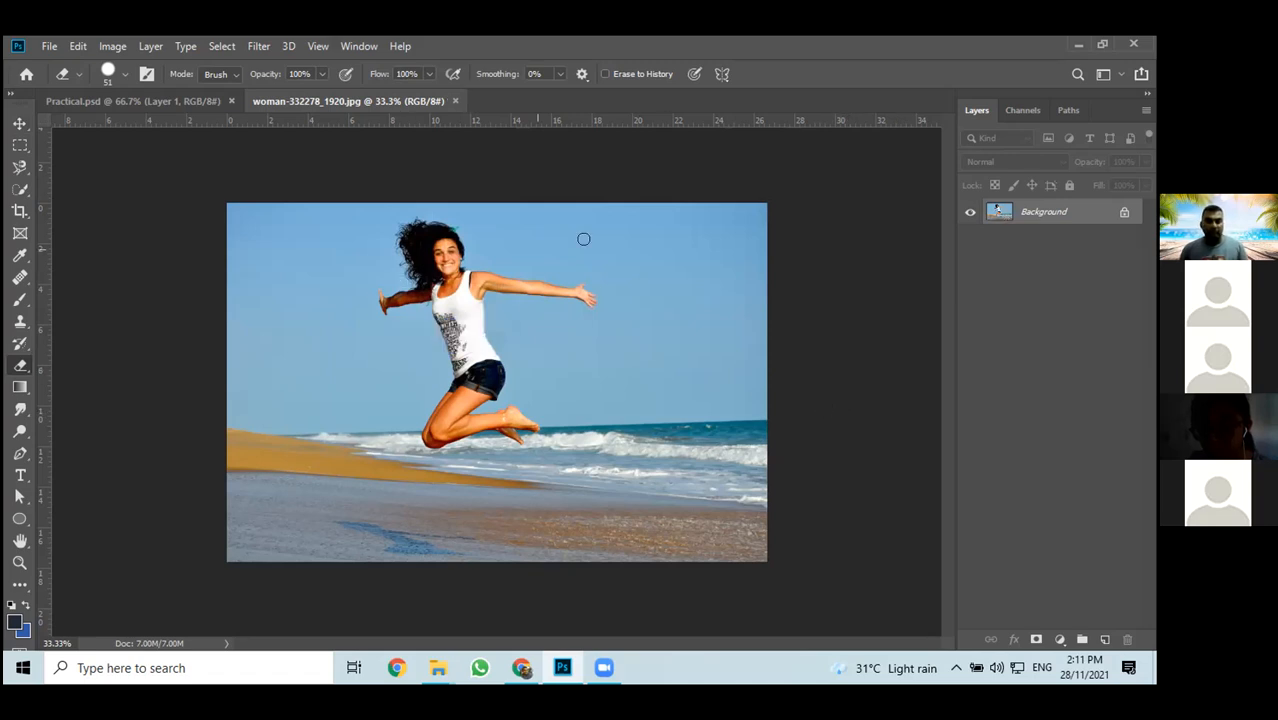
Try an eraser stroke over the sky beside the woman on the Background layer and undo it
{"action": "key", "text": "v"}
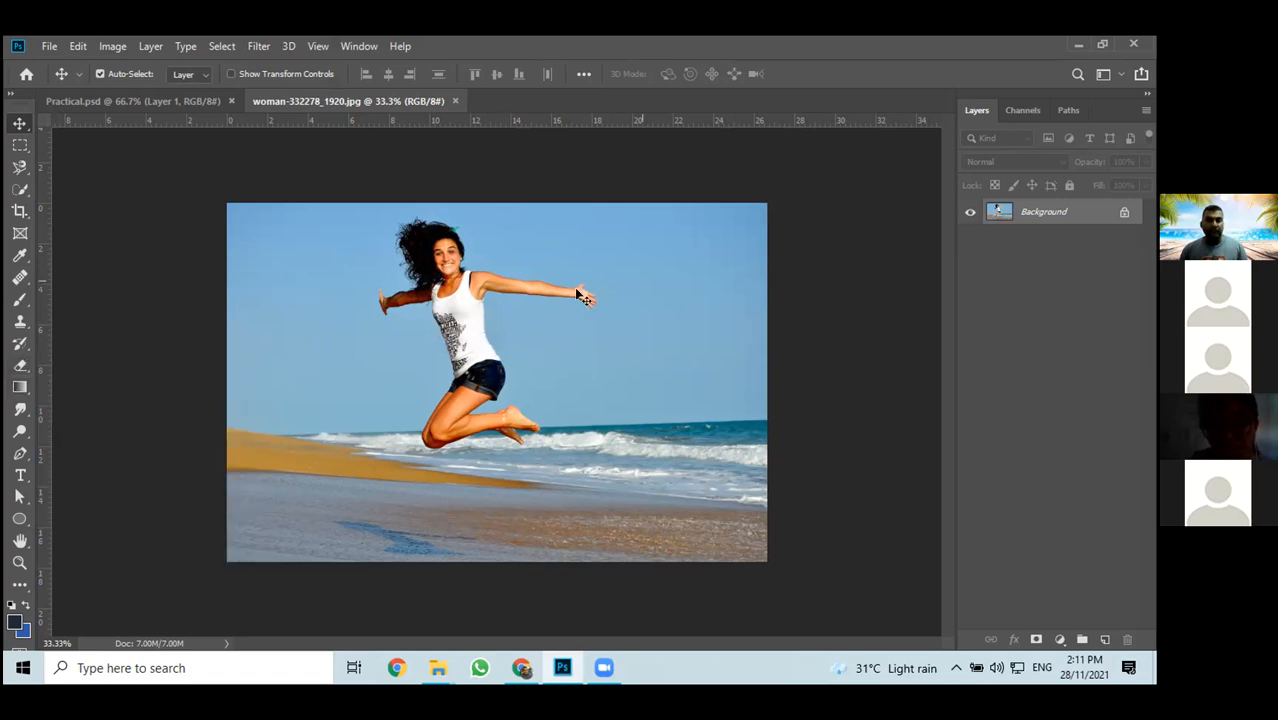
{"action": "left_click", "coordinate": [20, 365]}
{"action": "mouse_move", "coordinate": [268, 326]}
{"action": "left_mouse_down"}
{"action": "mouse_move", "coordinate": [378, 309]}
{"action": "mouse_move", "coordinate": [338, 360]}
{"action": "left_mouse_up"}
{"action": "key", "text": "ctrl+z"}
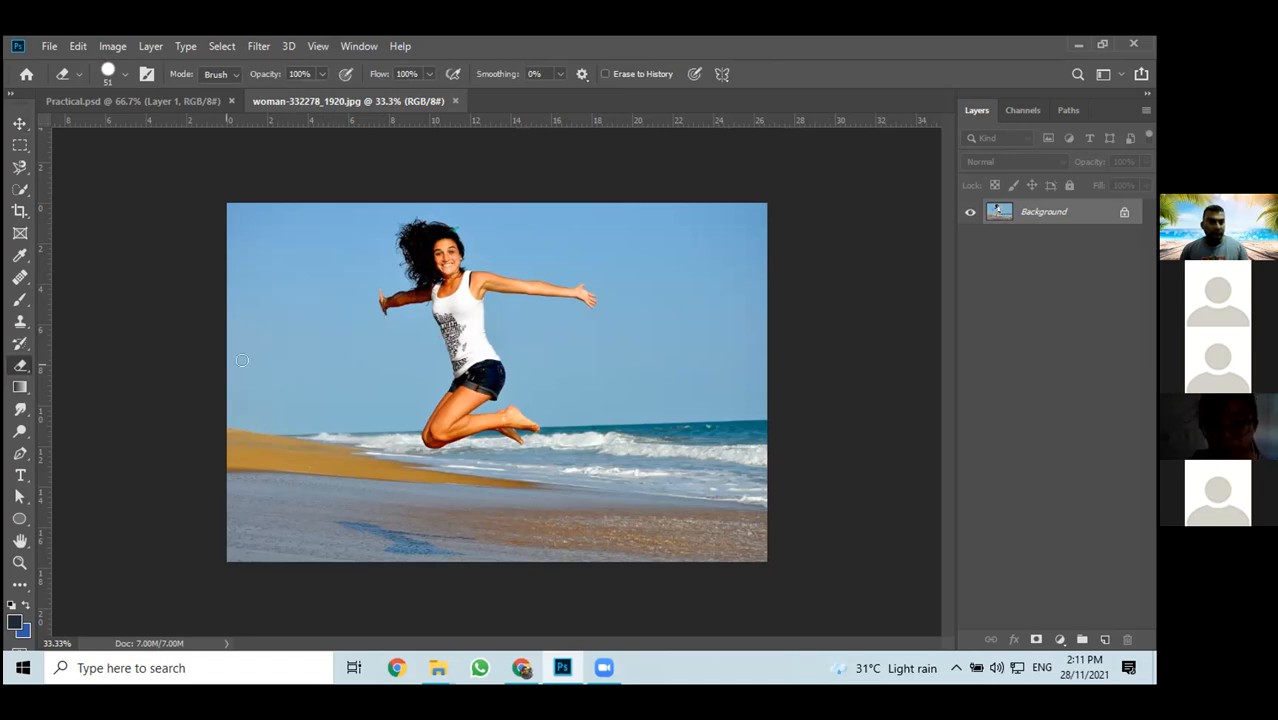
Try Eraser tool strokes over the sky and the woman's legs on the locked Background layer, undoing each one
{"action": "right_click", "coordinate": [22, 366]}
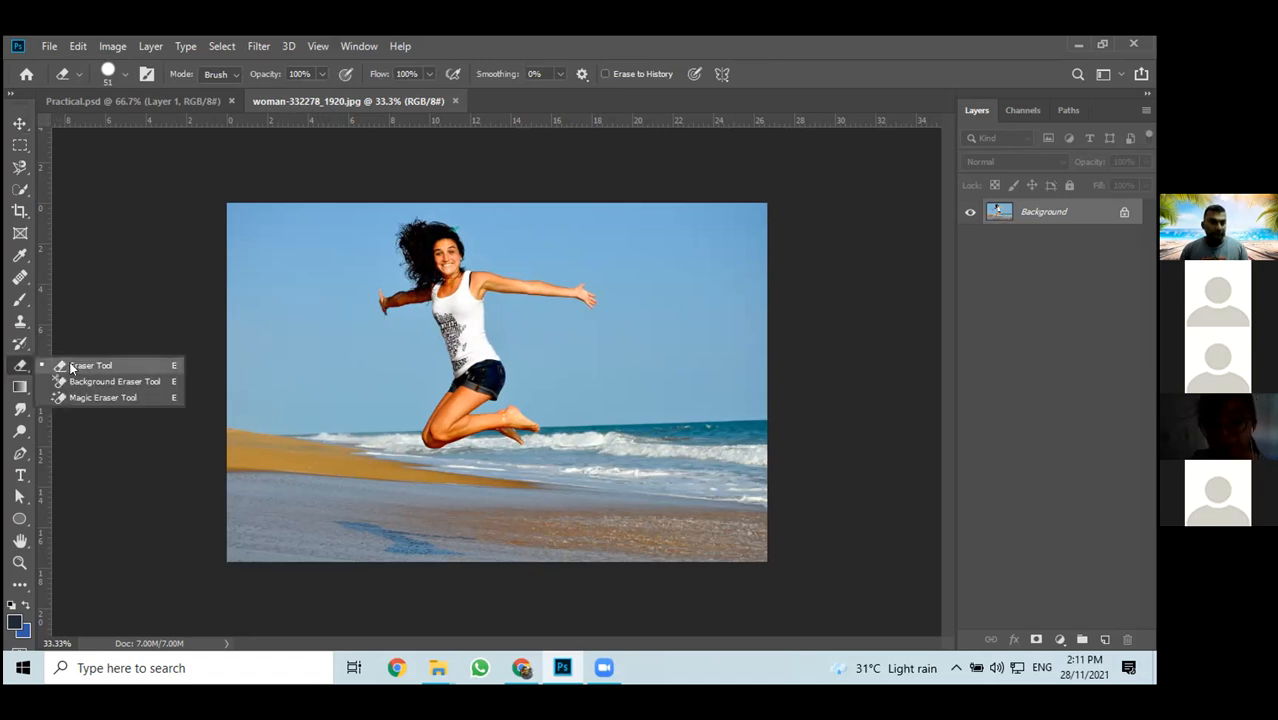
{"action": "left_click", "coordinate": [71, 366]}
{"action": "left_click_drag", "start_coordinate": [285, 370], "coordinate": [315, 390]}
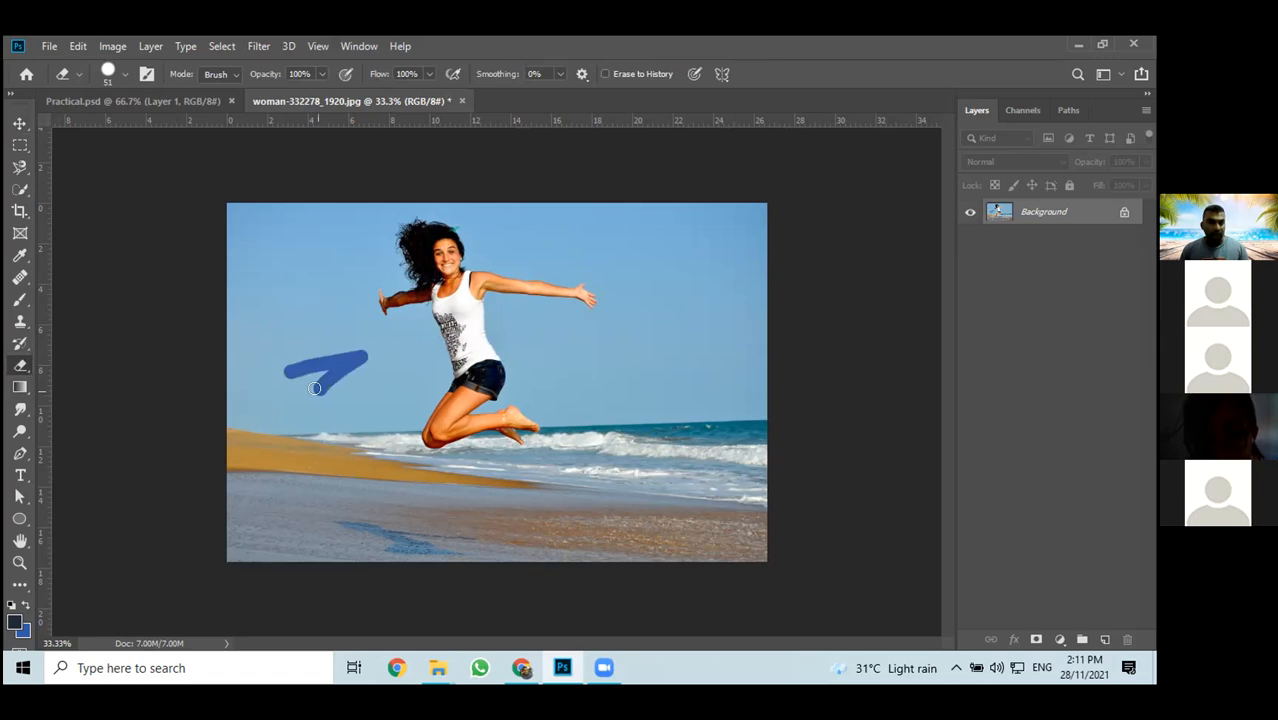
{"action": "key", "text": "ctrl+z"}
{"action": "mouse_move", "coordinate": [308, 384]}
{"action": "left_mouse_down"}
{"action": "mouse_move", "coordinate": [387, 359]}
{"action": "mouse_move", "coordinate": [328, 400]}
{"action": "mouse_move", "coordinate": [374, 384]}
{"action": "mouse_move", "coordinate": [336, 424]}
{"action": "mouse_move", "coordinate": [402, 388]}
{"action": "mouse_move", "coordinate": [381, 452]}
{"action": "mouse_move", "coordinate": [443, 416]}
{"action": "mouse_move", "coordinate": [389, 448]}
{"action": "mouse_move", "coordinate": [421, 451]}
{"action": "mouse_move", "coordinate": [478, 415]}
{"action": "left_mouse_up"}
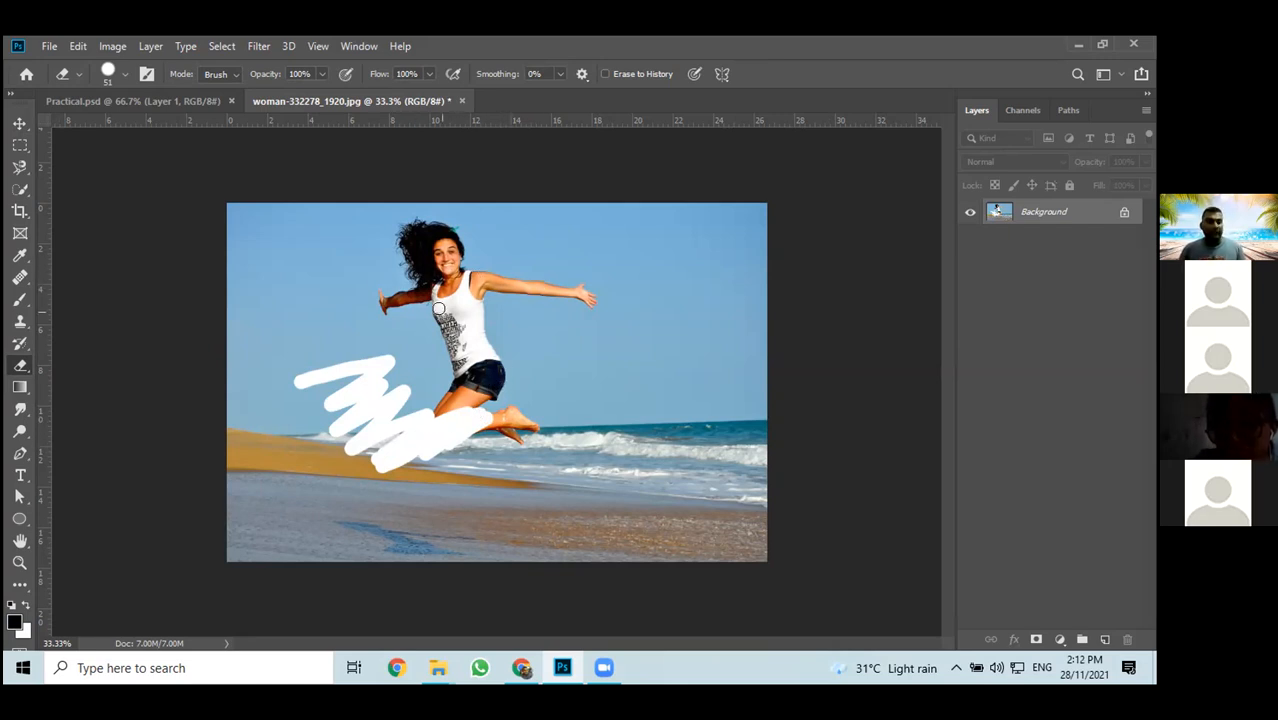
{"action": "key", "text": "ctrl+z"}
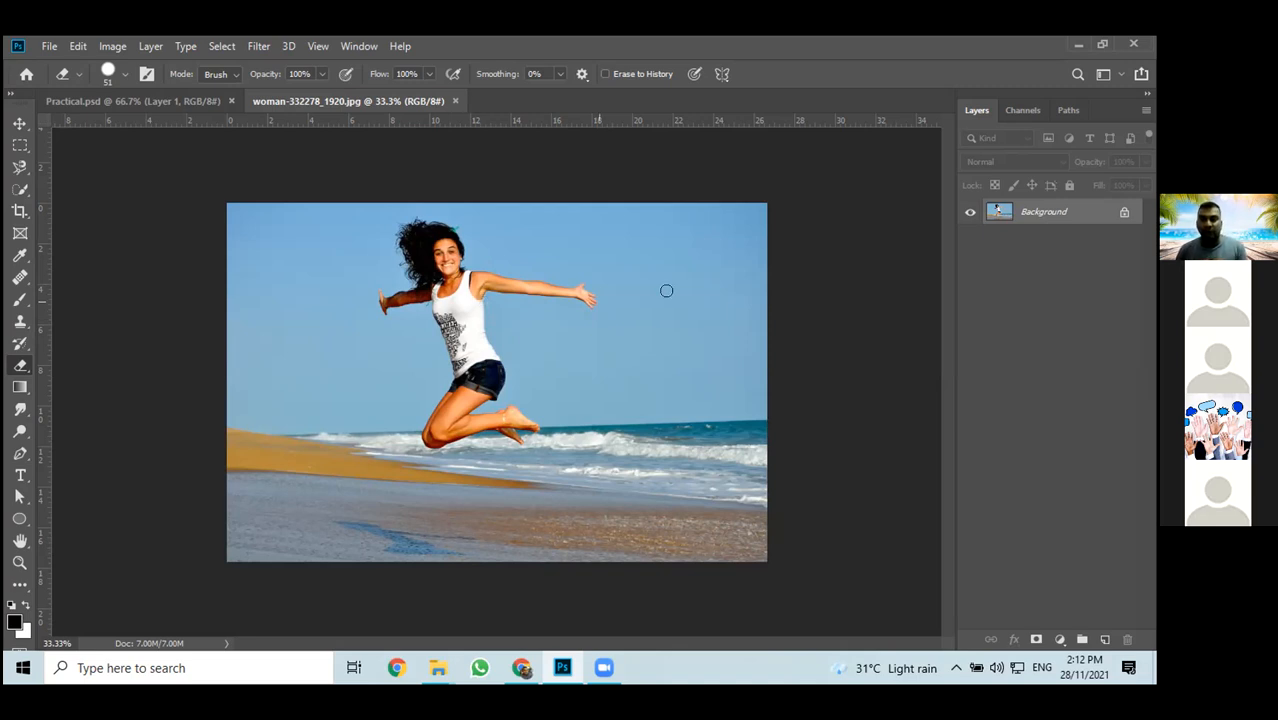
Unlock the Background layer of the beach photo to convert it to a normal layer
{"action": "left_click", "coordinate": [1124, 212]}
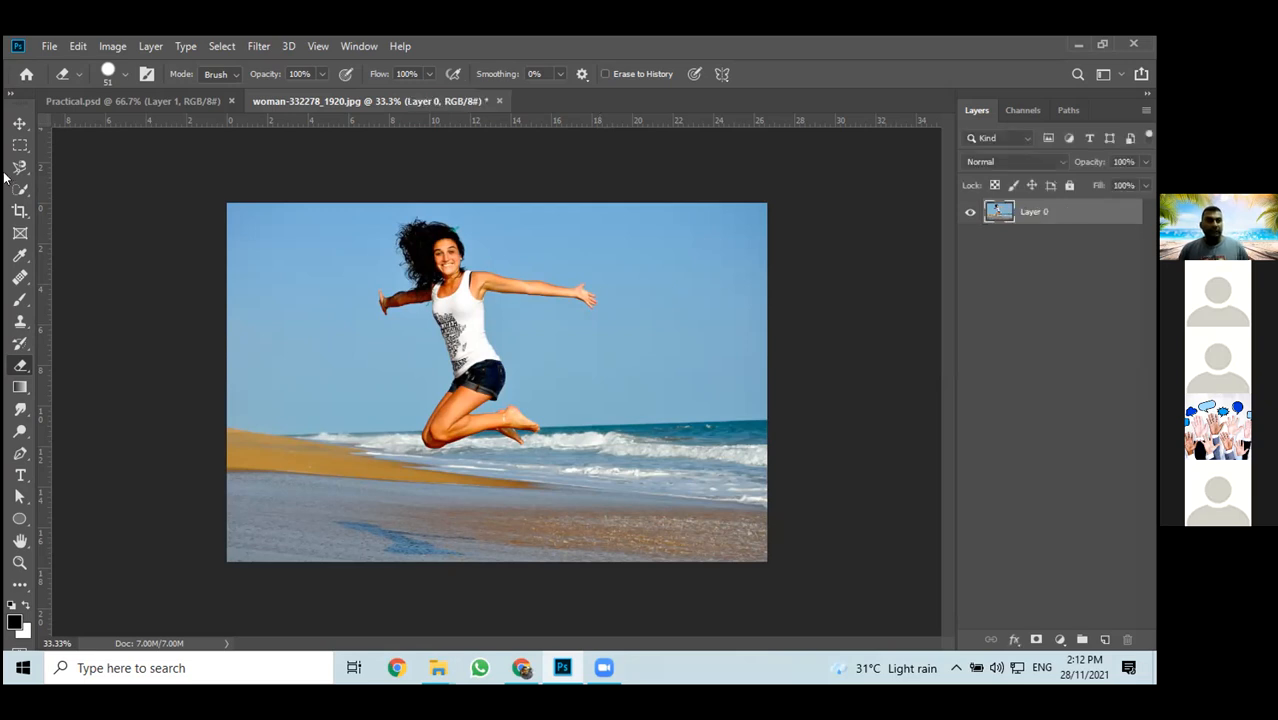
Try erasing the sky and sand beside the woman on the unlocked layer and undo all the strokes
{"action": "right_click", "coordinate": [20, 365]}
{"action": "left_click", "coordinate": [261, 341]}
{"action": "mouse_move", "coordinate": [305, 320]}
{"action": "left_mouse_down"}
{"action": "mouse_move", "coordinate": [285, 395]}
{"action": "mouse_move", "coordinate": [265, 412]}
{"action": "mouse_move", "coordinate": [330, 423]}
{"action": "mouse_move", "coordinate": [307, 428]}
{"action": "mouse_move", "coordinate": [363, 375]}
{"action": "mouse_move", "coordinate": [230, 426]}
{"action": "left_mouse_up"}
{"action": "mouse_move", "coordinate": [213, 437]}
{"action": "left_mouse_down"}
{"action": "mouse_move", "coordinate": [329, 379]}
{"action": "mouse_move", "coordinate": [297, 408]}
{"action": "mouse_move", "coordinate": [261, 416]}
{"action": "mouse_move", "coordinate": [331, 377]}
{"action": "mouse_move", "coordinate": [309, 400]}
{"action": "mouse_move", "coordinate": [368, 389]}
{"action": "left_mouse_up"}
{"action": "mouse_move", "coordinate": [424, 420]}
{"action": "left_mouse_down"}
{"action": "mouse_move", "coordinate": [388, 408]}
{"action": "mouse_move", "coordinate": [390, 430]}
{"action": "mouse_move", "coordinate": [361, 415]}
{"action": "left_mouse_up"}
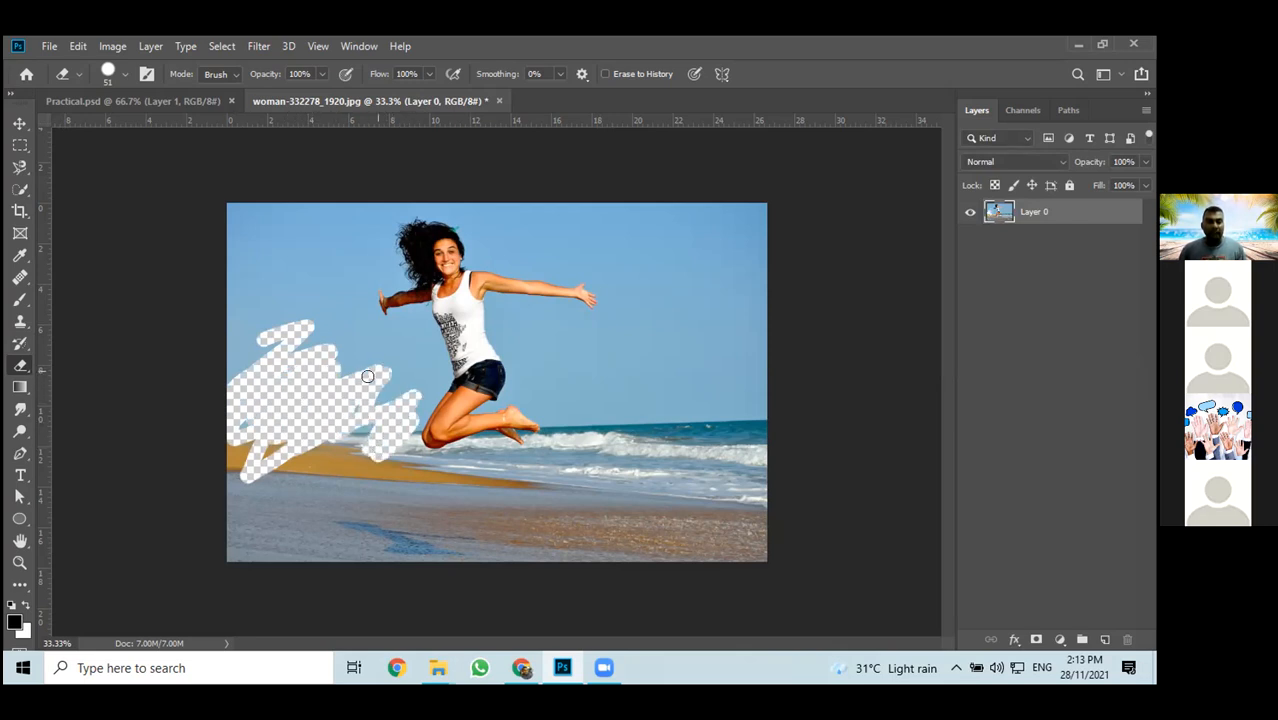
{"action": "key", "text": "ctrl+z"}
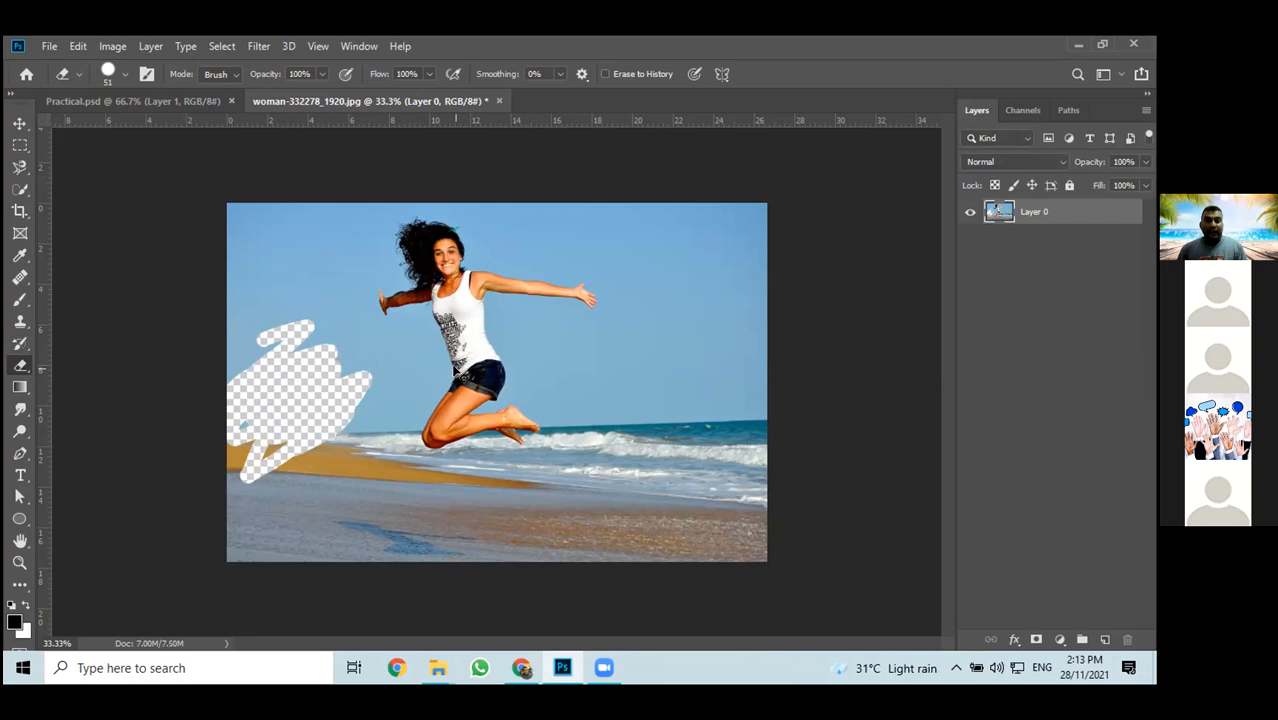
{"action": "key", "text": "ctrl+z"}
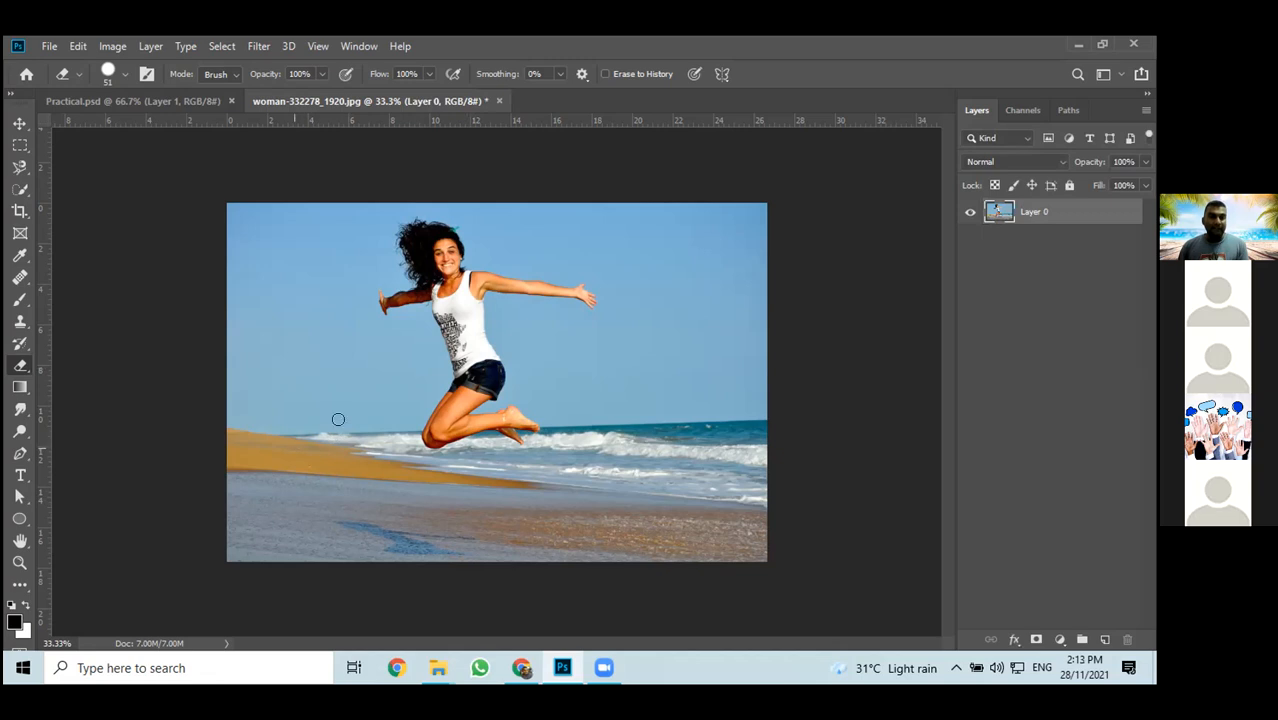
Try an eraser stroke over the sand dune along the horizon and undo it
{"action": "mouse_move", "coordinate": [301, 441]}
{"action": "left_mouse_down"}
{"action": "mouse_move", "coordinate": [341, 403]}
{"action": "mouse_move", "coordinate": [284, 434]}
{"action": "mouse_move", "coordinate": [233, 442]}
{"action": "left_mouse_up"}
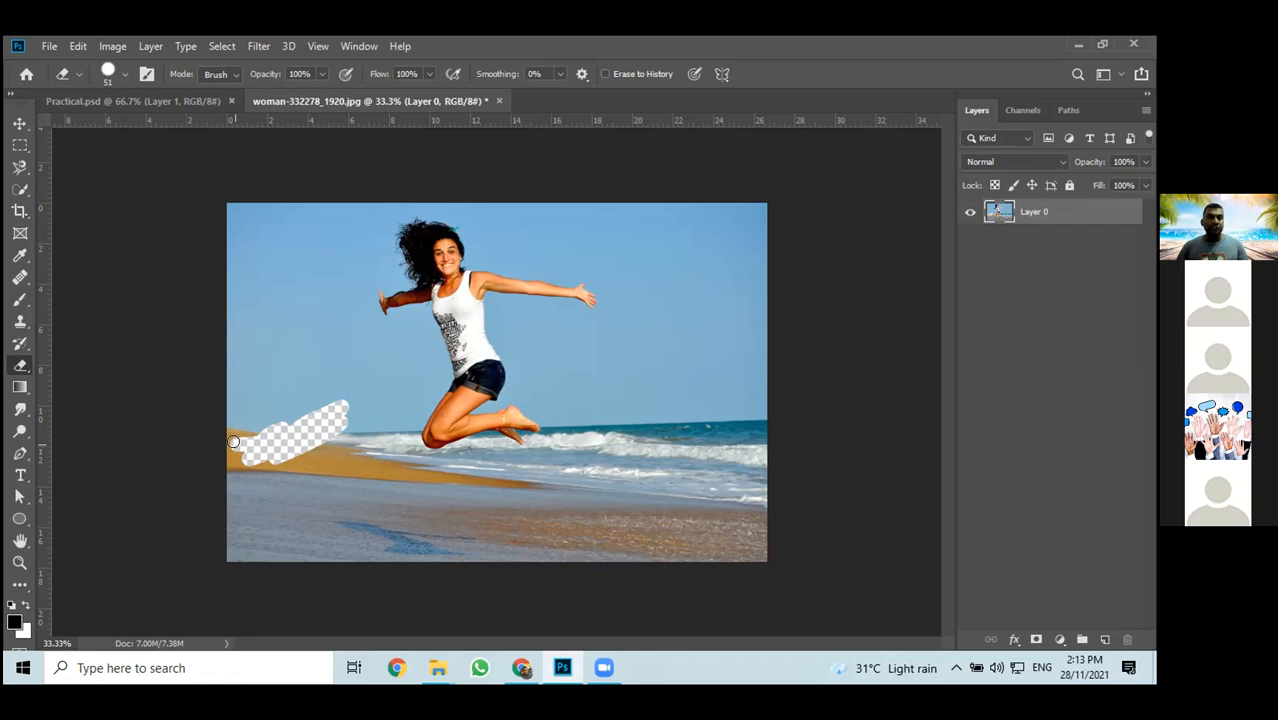
{"action": "key", "text": "ctrl+z"}
{"action": "key", "text": "ctrl+z"}
{"action": "key", "text": "ctrl+z"}
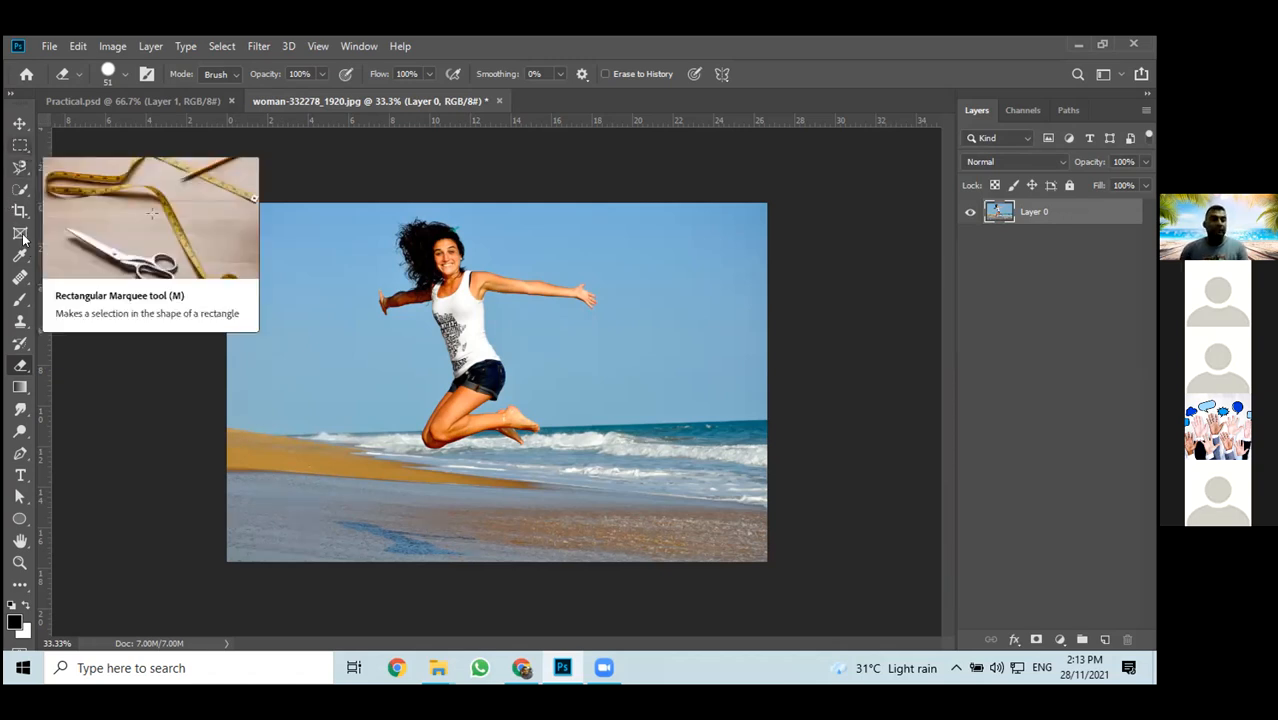
Draw a Rectangular Marquee selection around the jumping woman and copy the selected area
{"action": "left_click", "coordinate": [18, 146]}
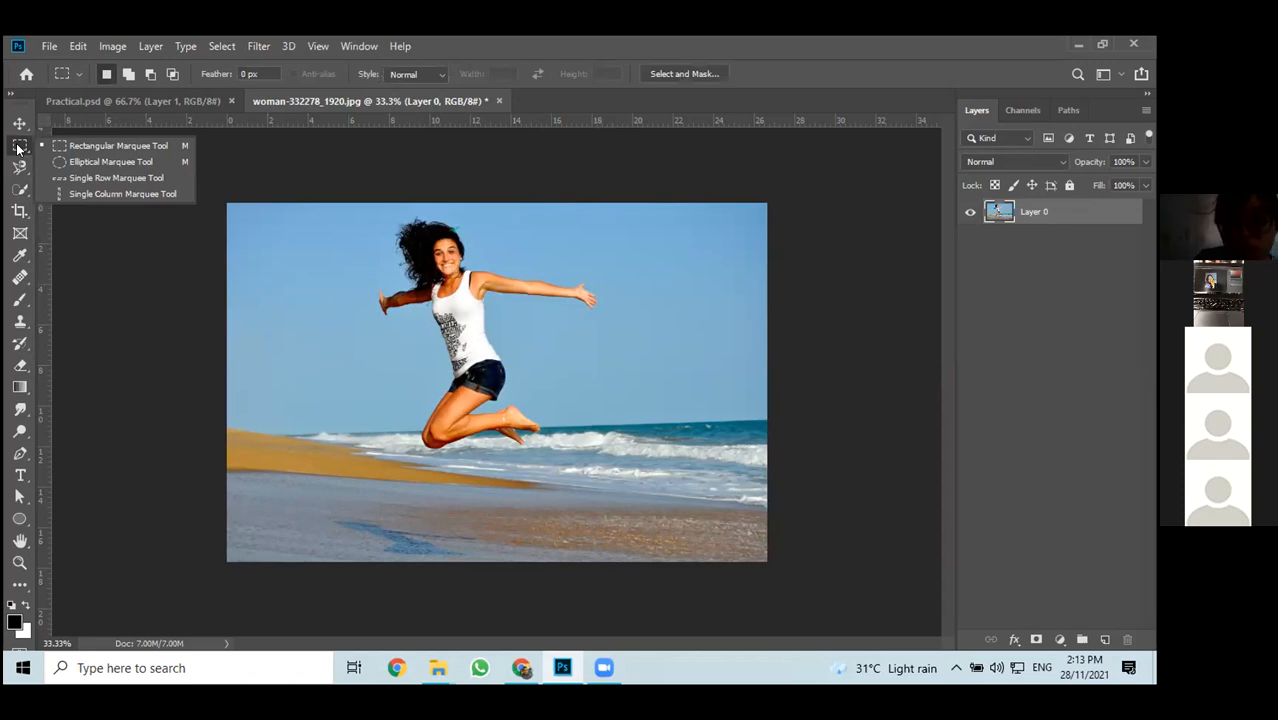
{"action": "left_click", "coordinate": [508, 98]}
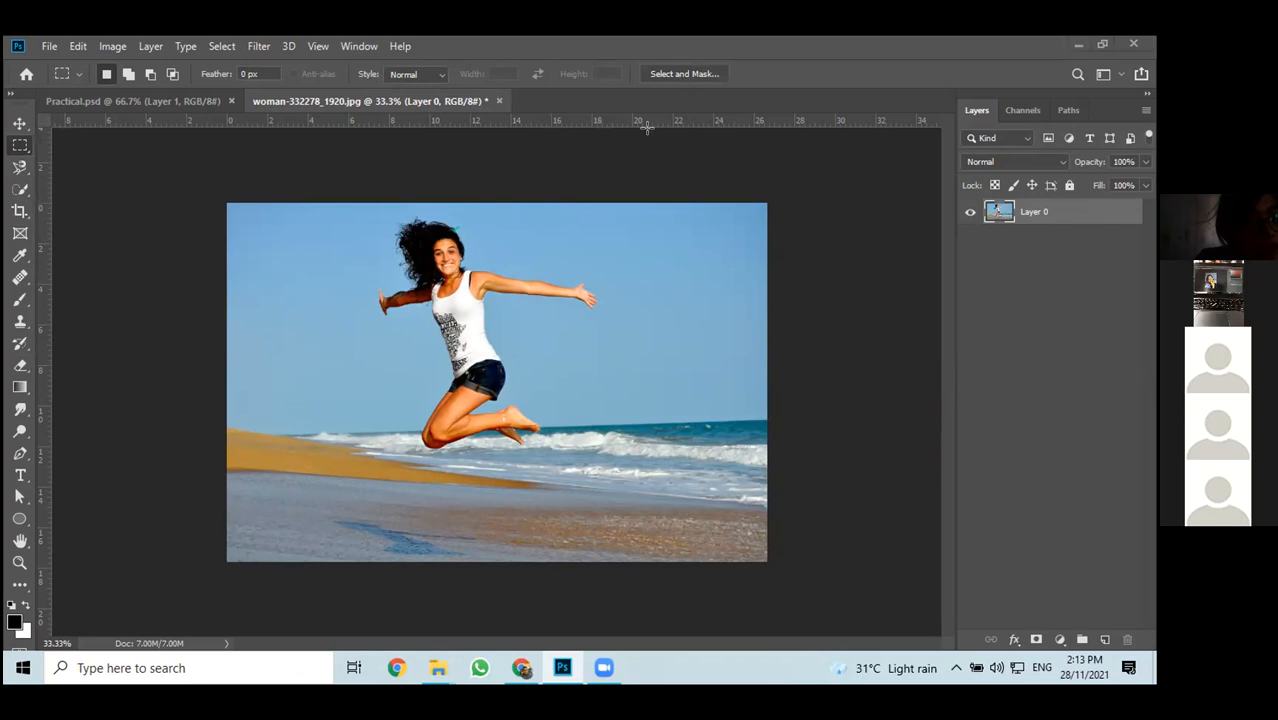
{"action": "right_click", "coordinate": [26, 150]}
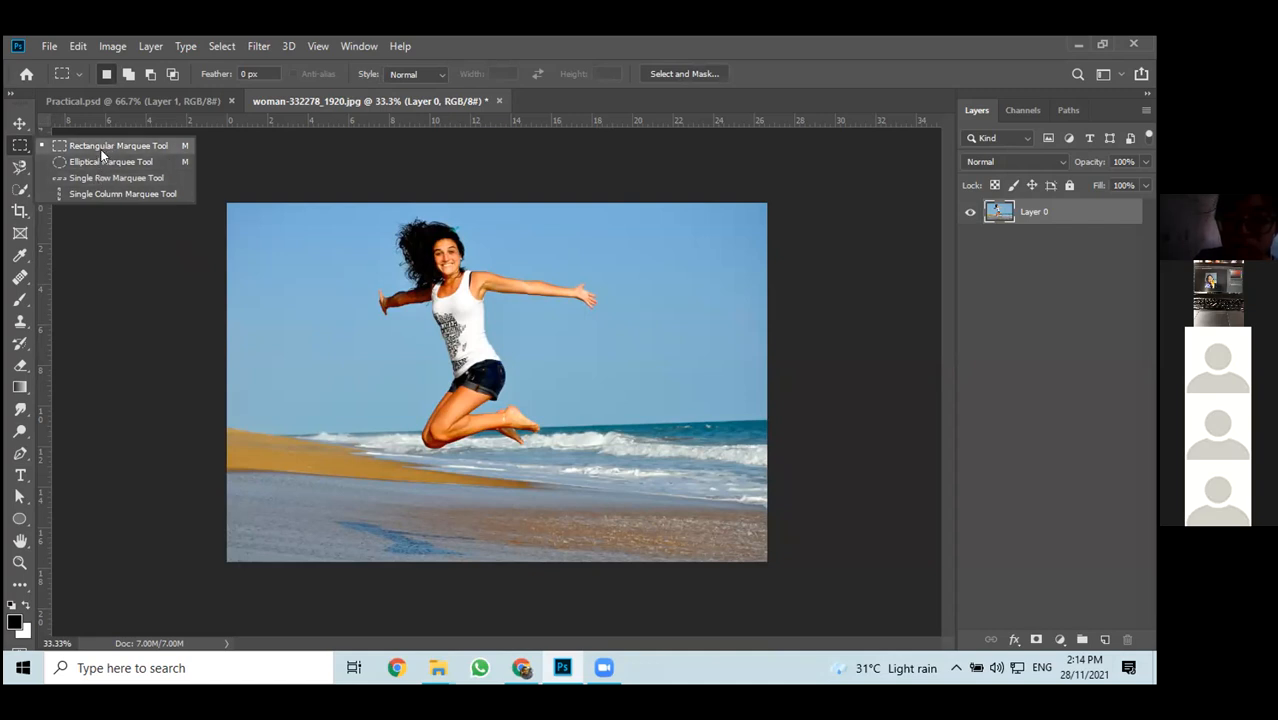
{"action": "left_click", "coordinate": [105, 150]}
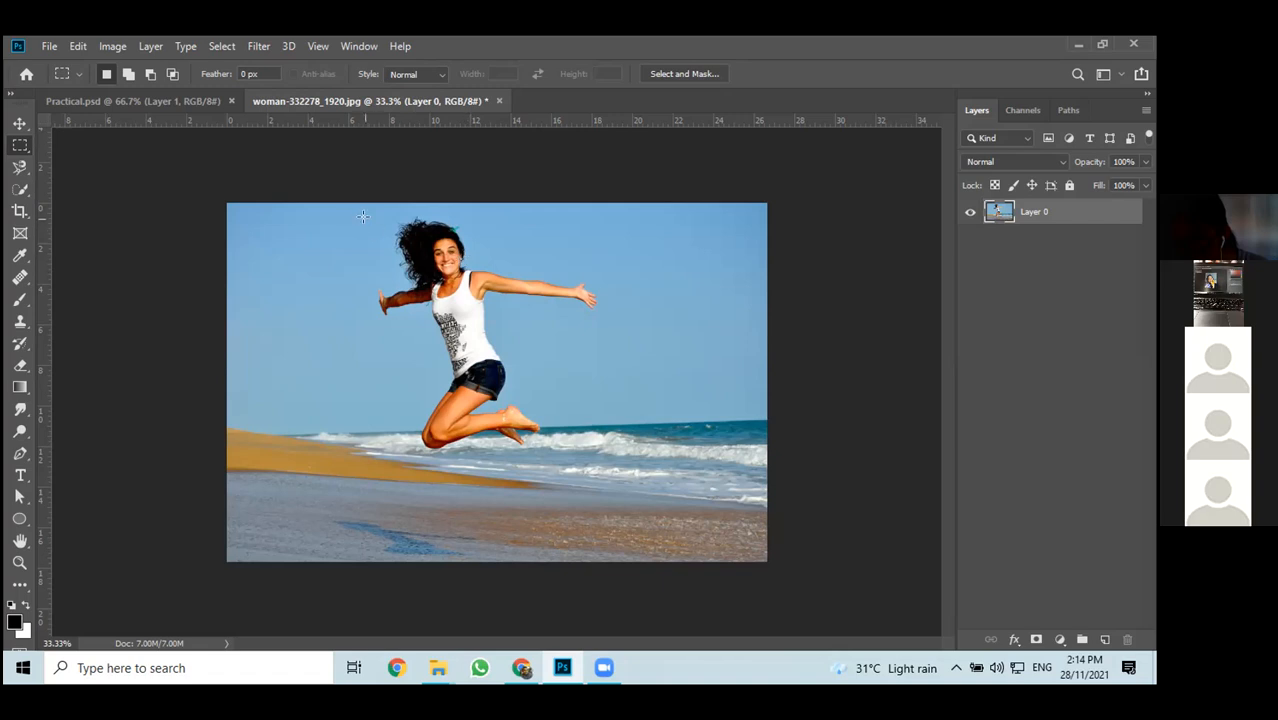
{"action": "left_click_drag", "start_coordinate": [340, 215], "coordinate": [610, 488]}
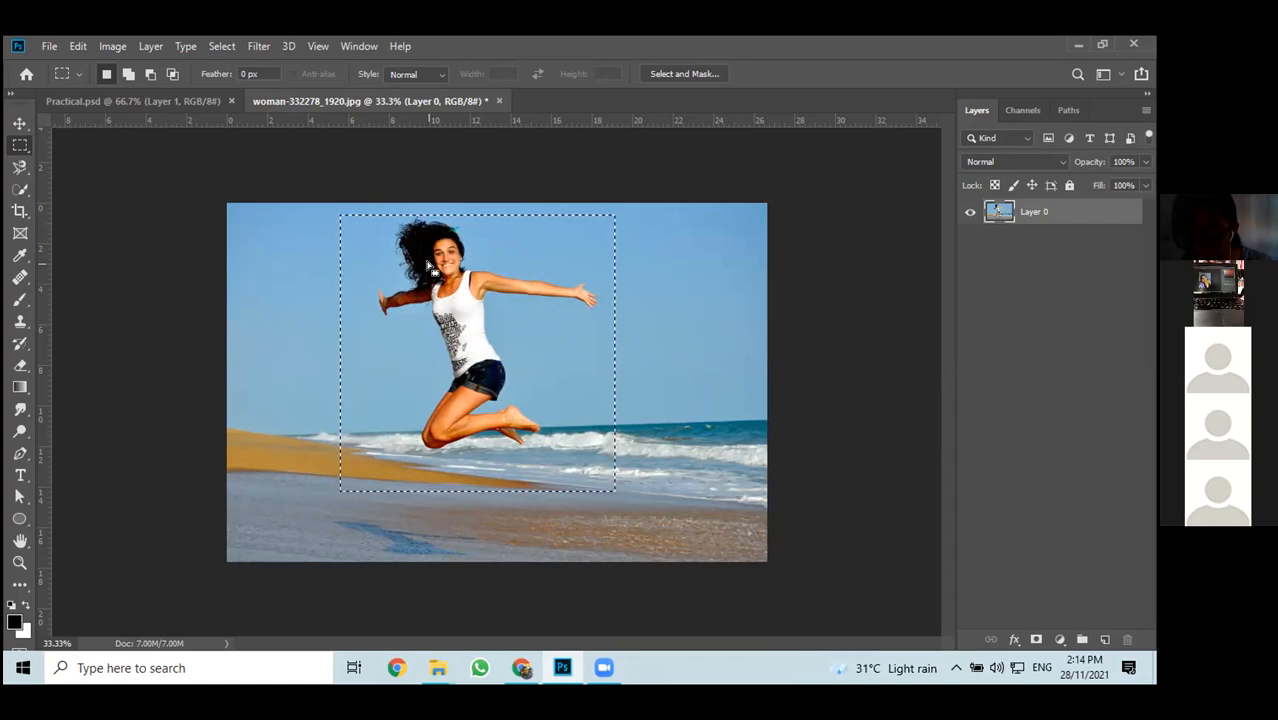
{"action": "left_click", "coordinate": [78, 46]}
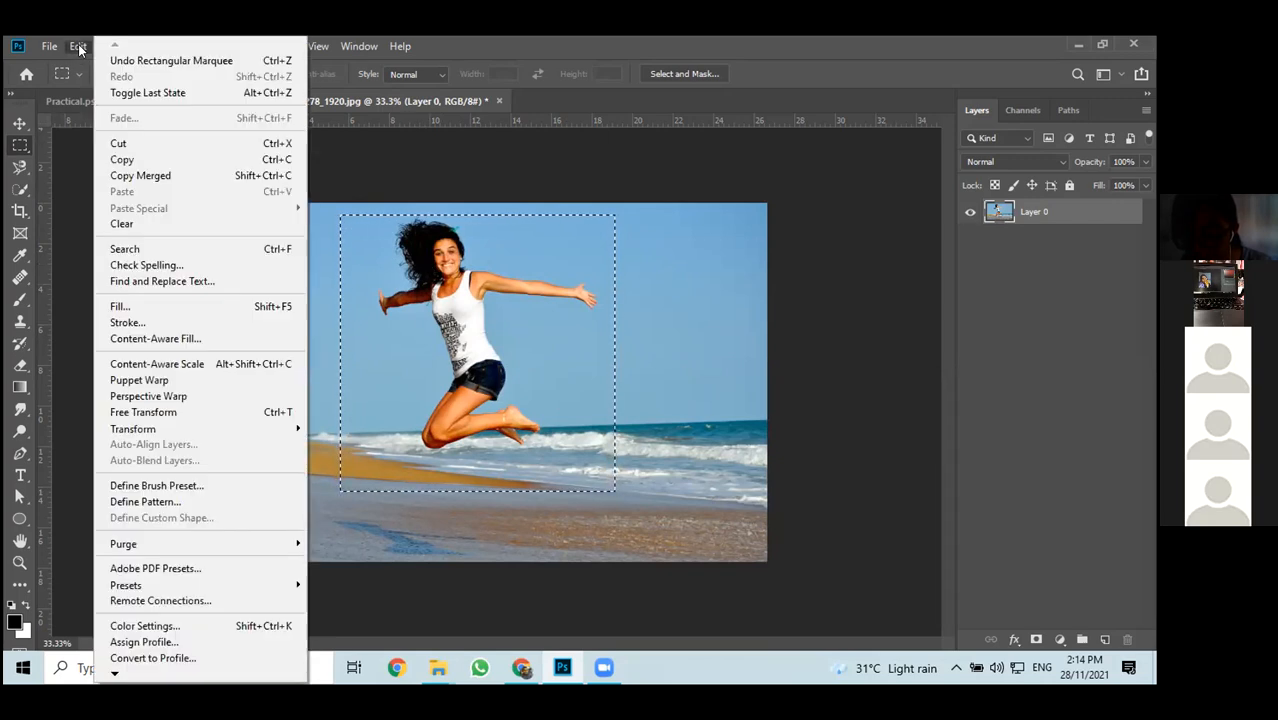
{"action": "left_click", "coordinate": [146, 162]}
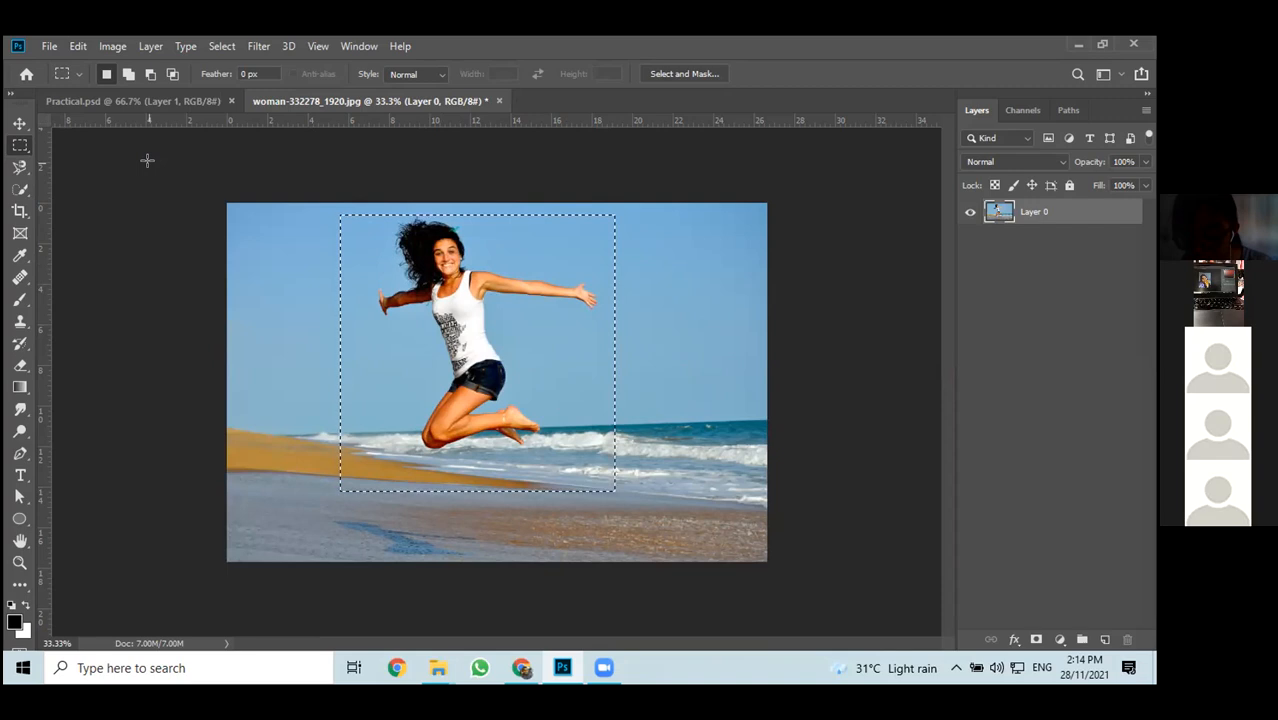
Paste the copied rectangular area onto Artboard 1 in the Practical.psd document
{"action": "left_click", "coordinate": [157, 99]}
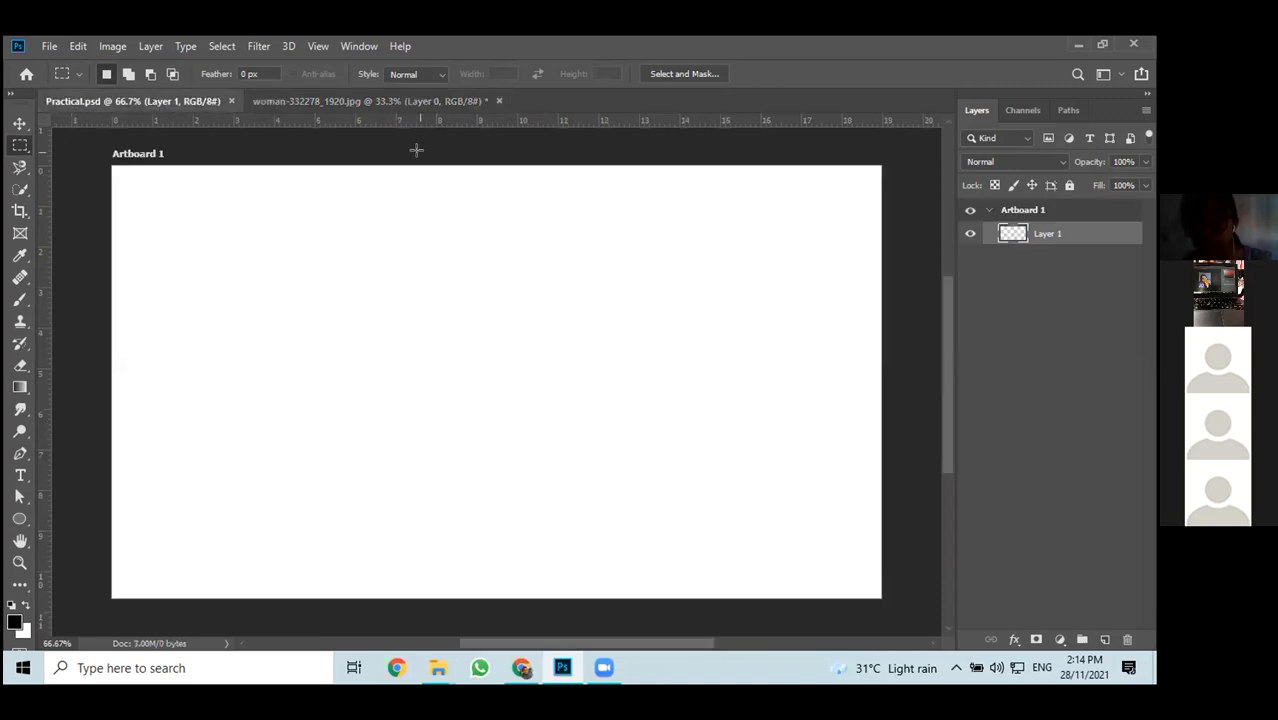
{"action": "left_click", "coordinate": [84, 45]}
{"action": "left_click", "coordinate": [128, 189]}
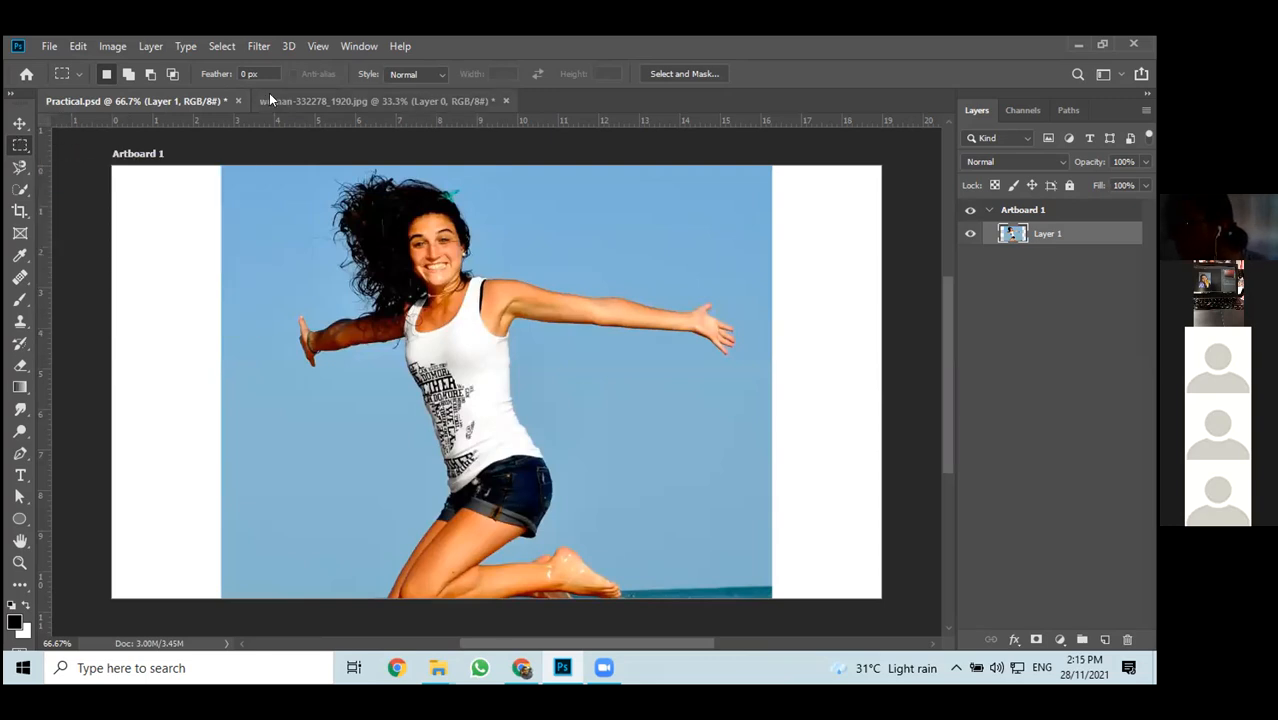
Undo the paste in Practical.psd and clear the rectangular selection in the woman photo
{"action": "key", "text": "ctrl+z"}
{"action": "left_click", "coordinate": [315, 102]}
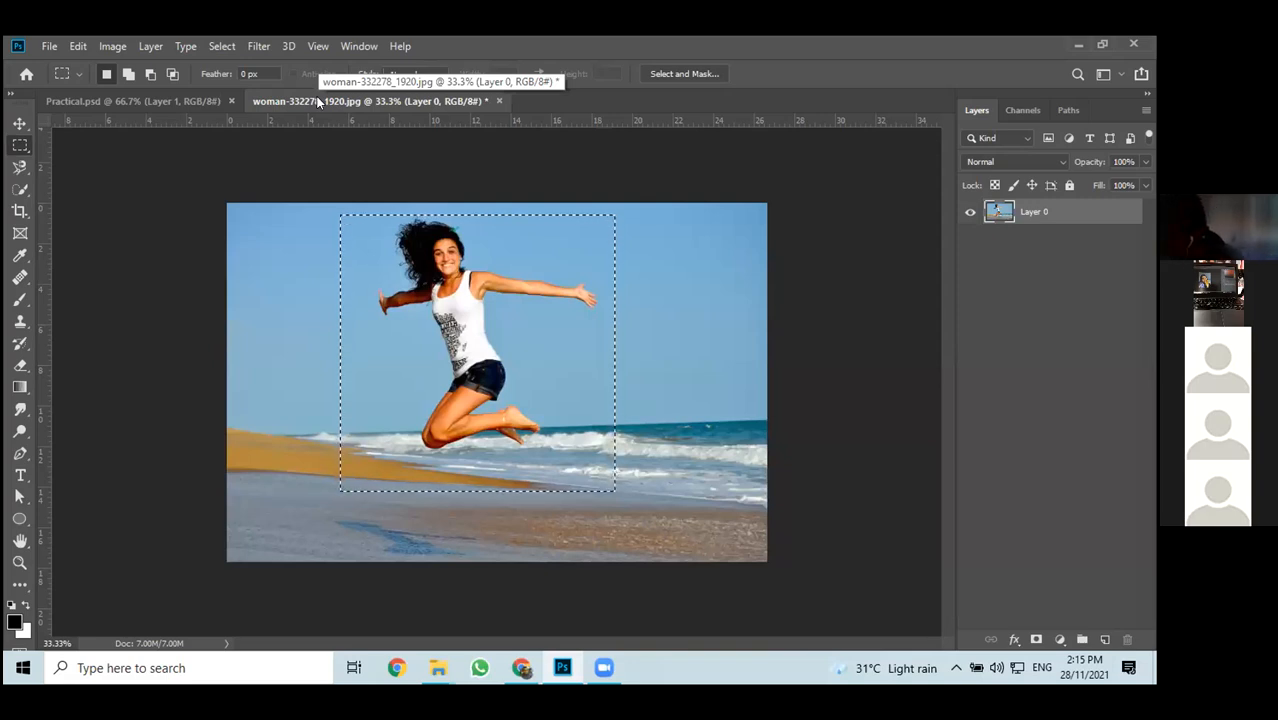
{"action": "key", "text": "ctrl+d"}
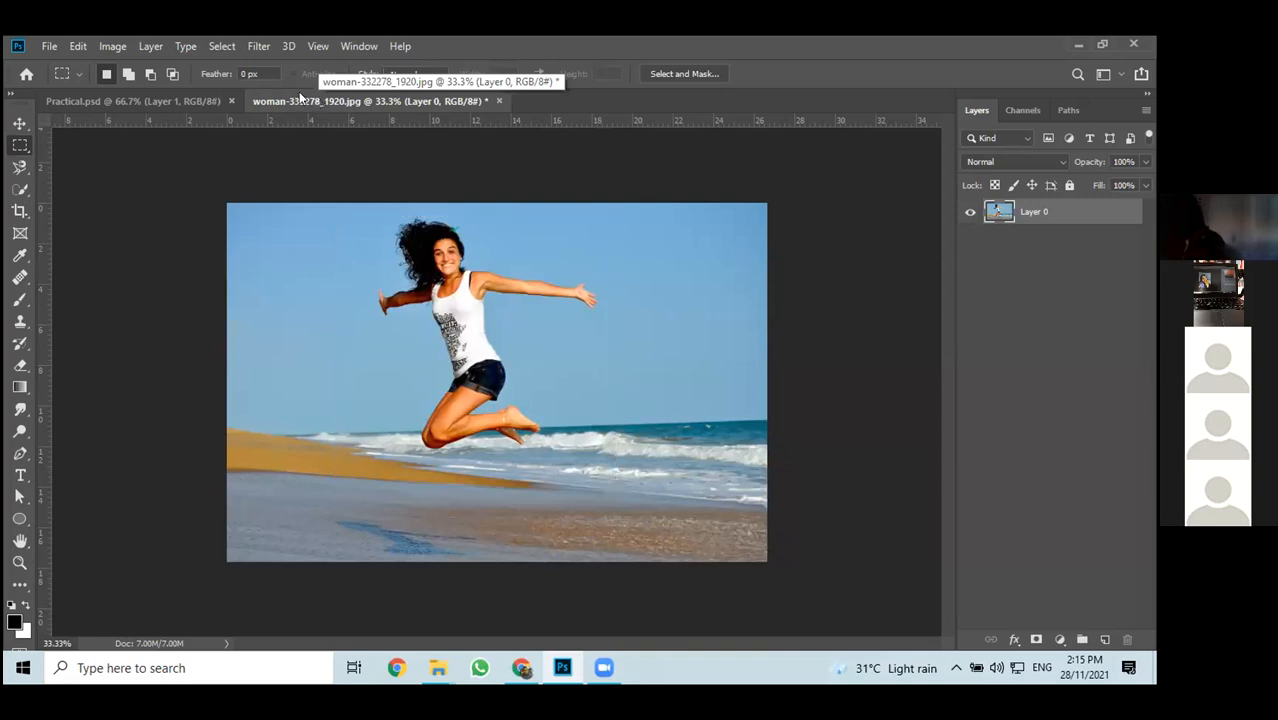
Draw a large circular selection around the jumping woman with the Elliptical Marquee tool
{"action": "right_click", "coordinate": [27, 142]}
{"action": "left_click", "coordinate": [126, 161]}
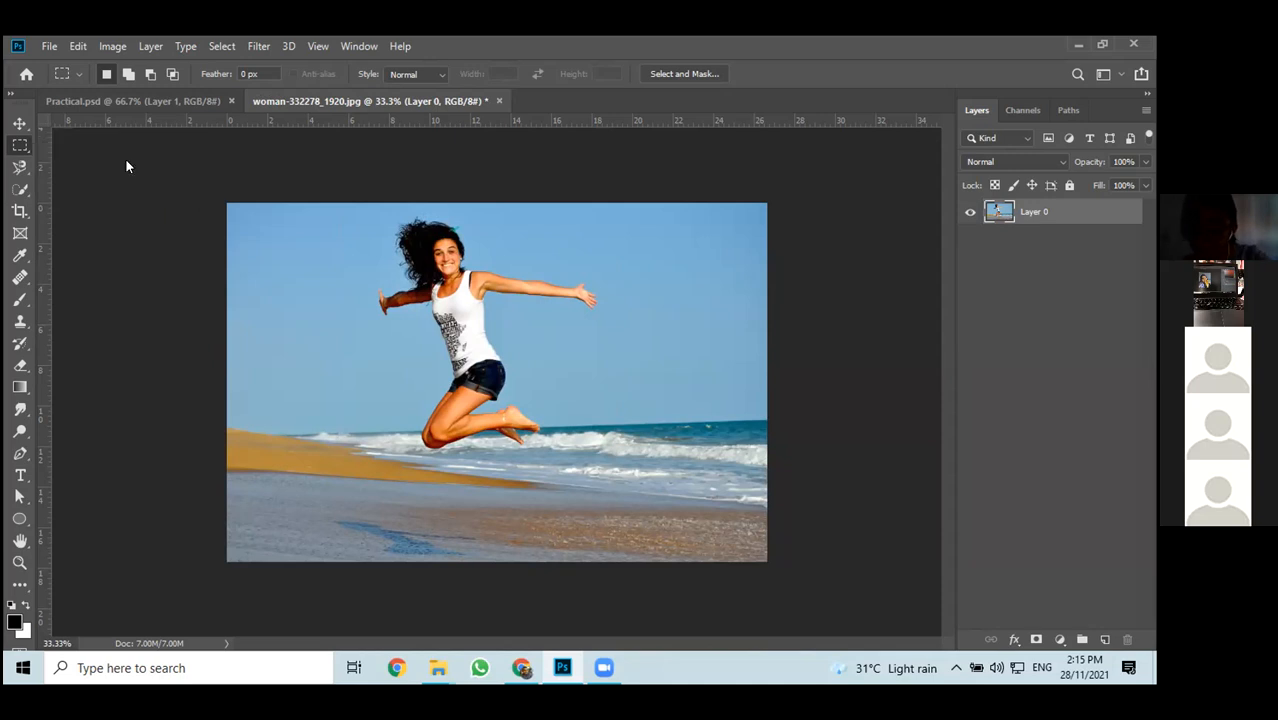
{"action": "right_click", "coordinate": [19, 146]}
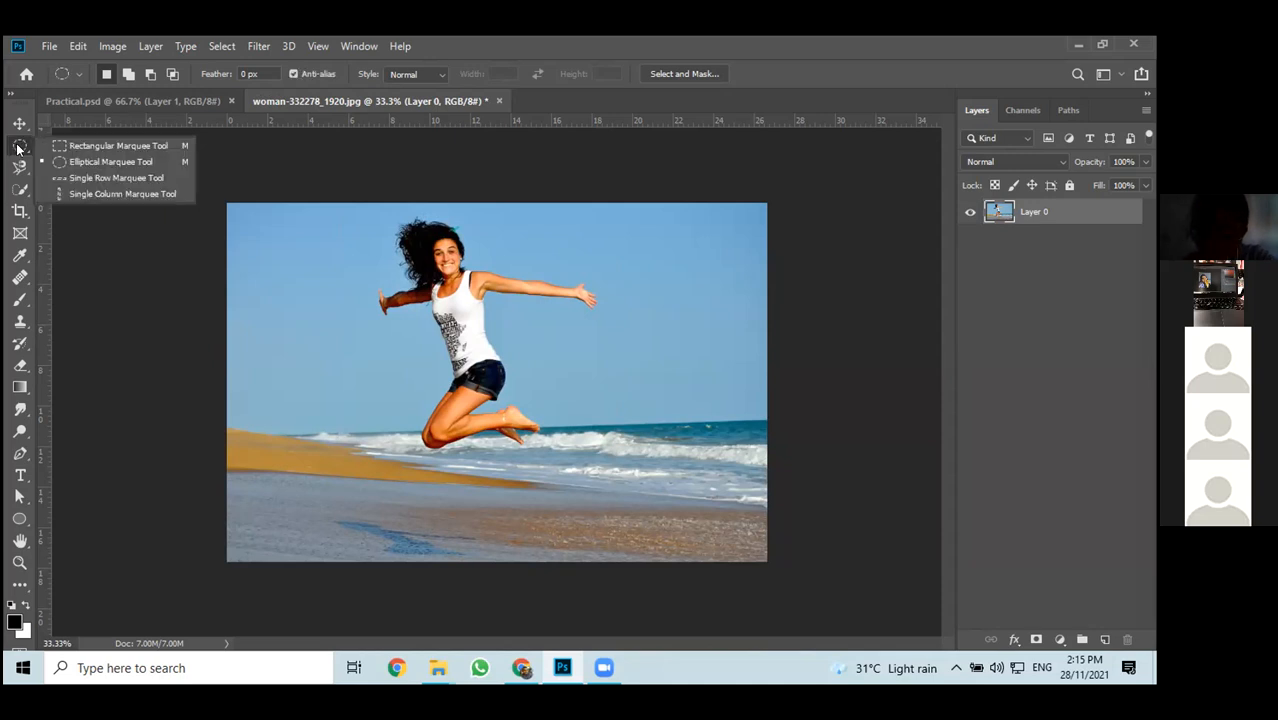
{"action": "left_click", "coordinate": [83, 162]}
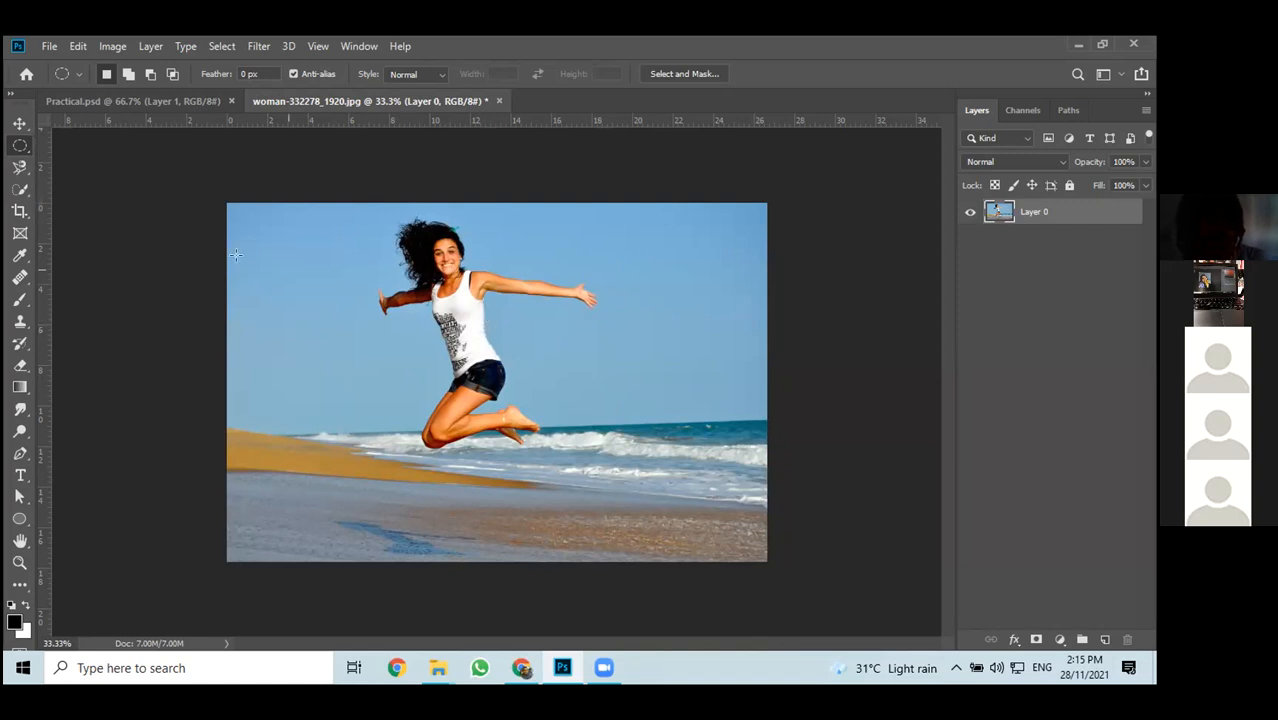
{"action": "right_click", "coordinate": [19, 146]}
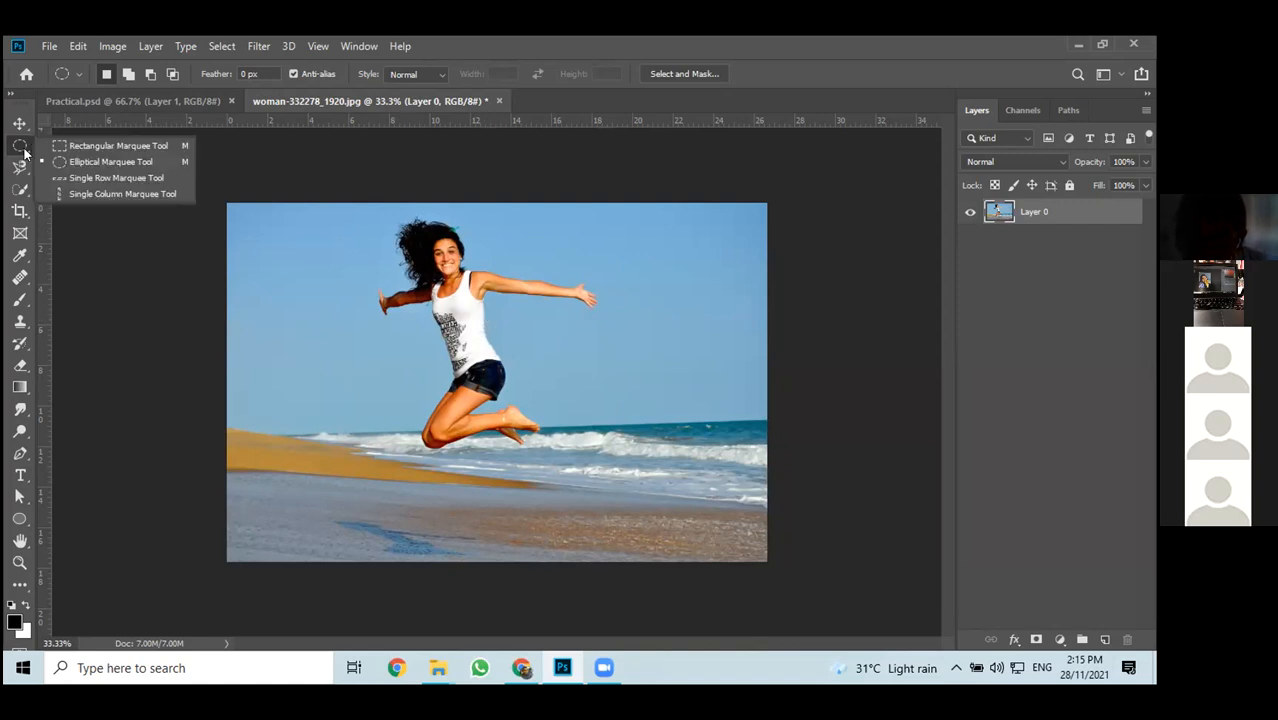
{"action": "left_click", "coordinate": [96, 160]}
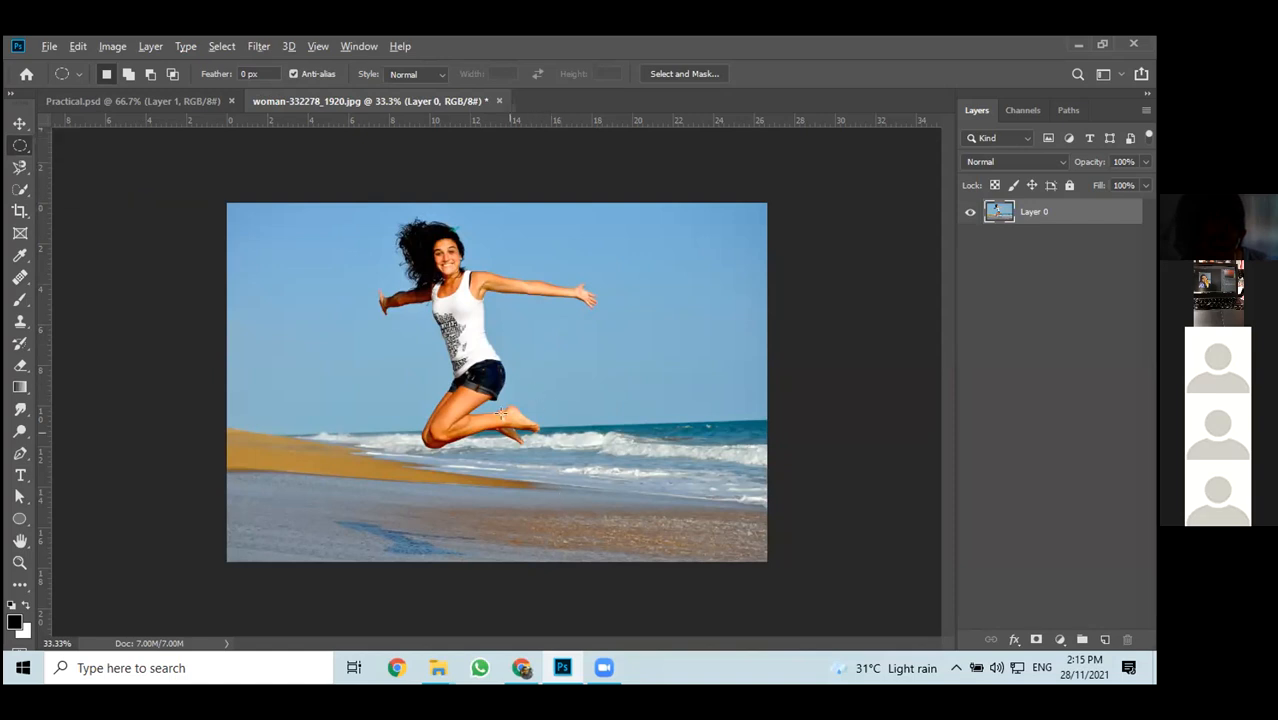
{"action": "left_click_drag", "start_coordinate": [472, 371], "coordinate": [517, 416]}
{"action": "left_click", "coordinate": [468, 372]}
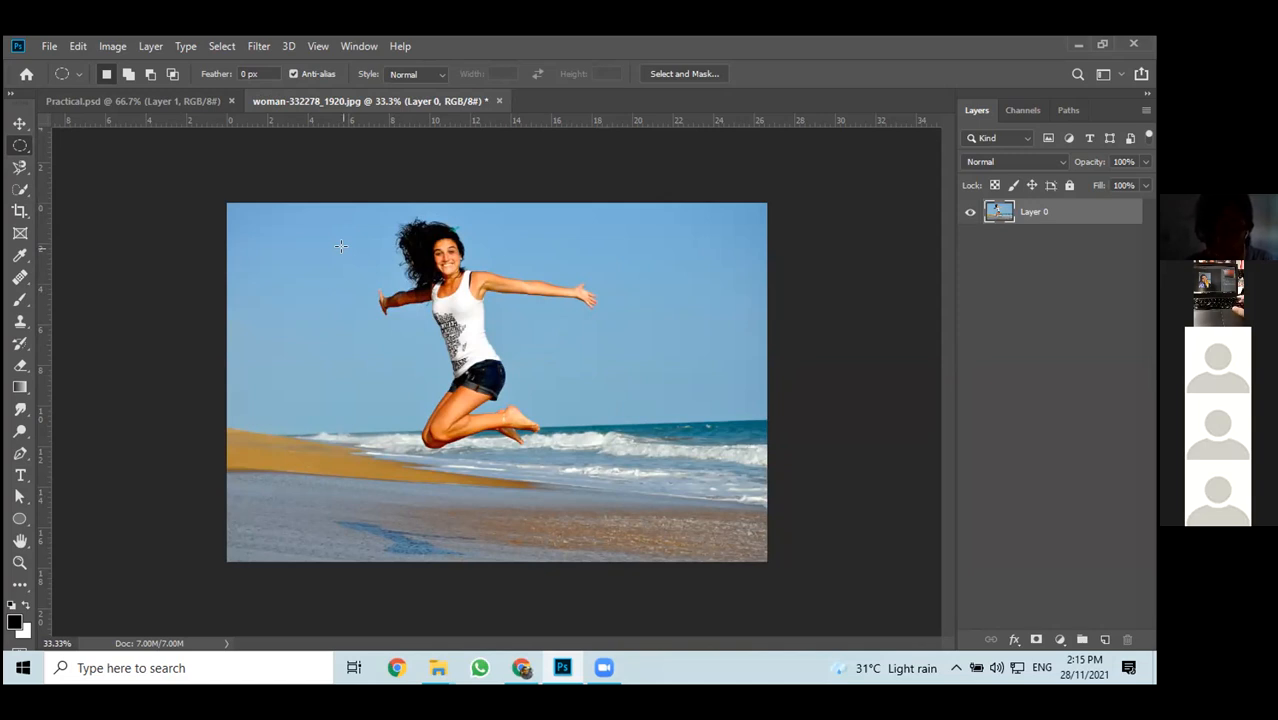
{"action": "left_click", "coordinate": [14, 148]}
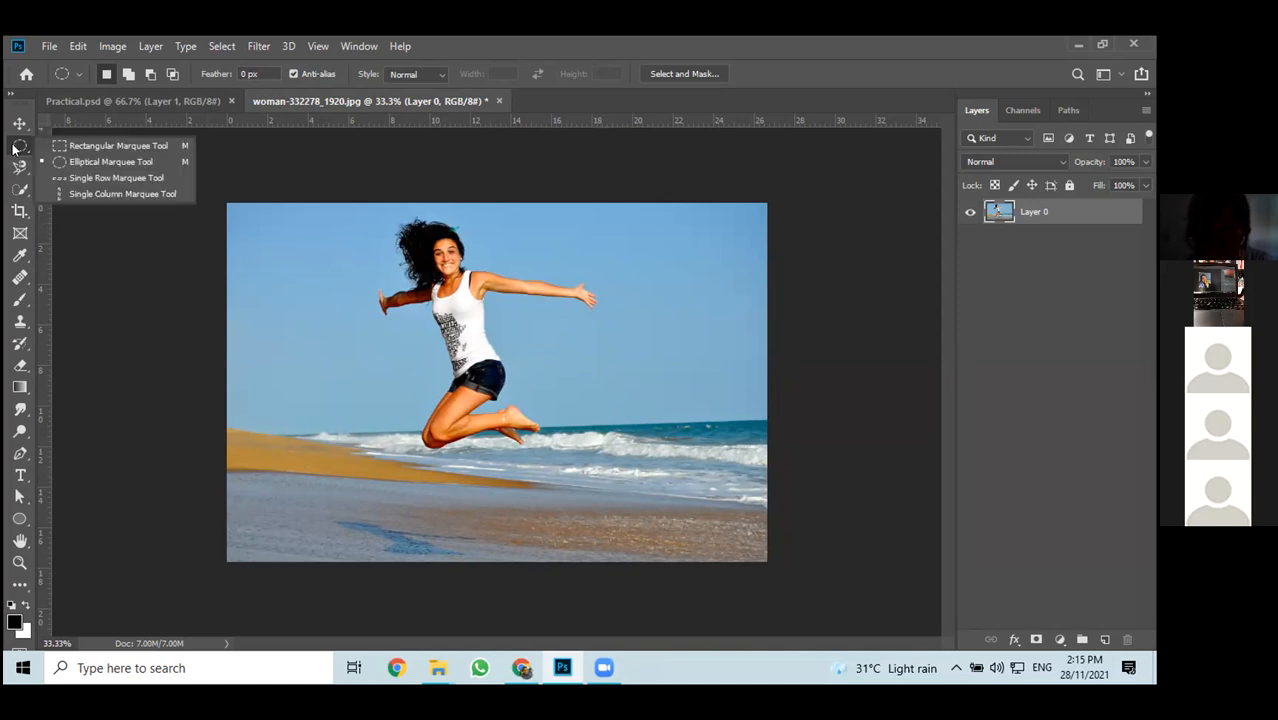
{"action": "left_click", "coordinate": [90, 160]}
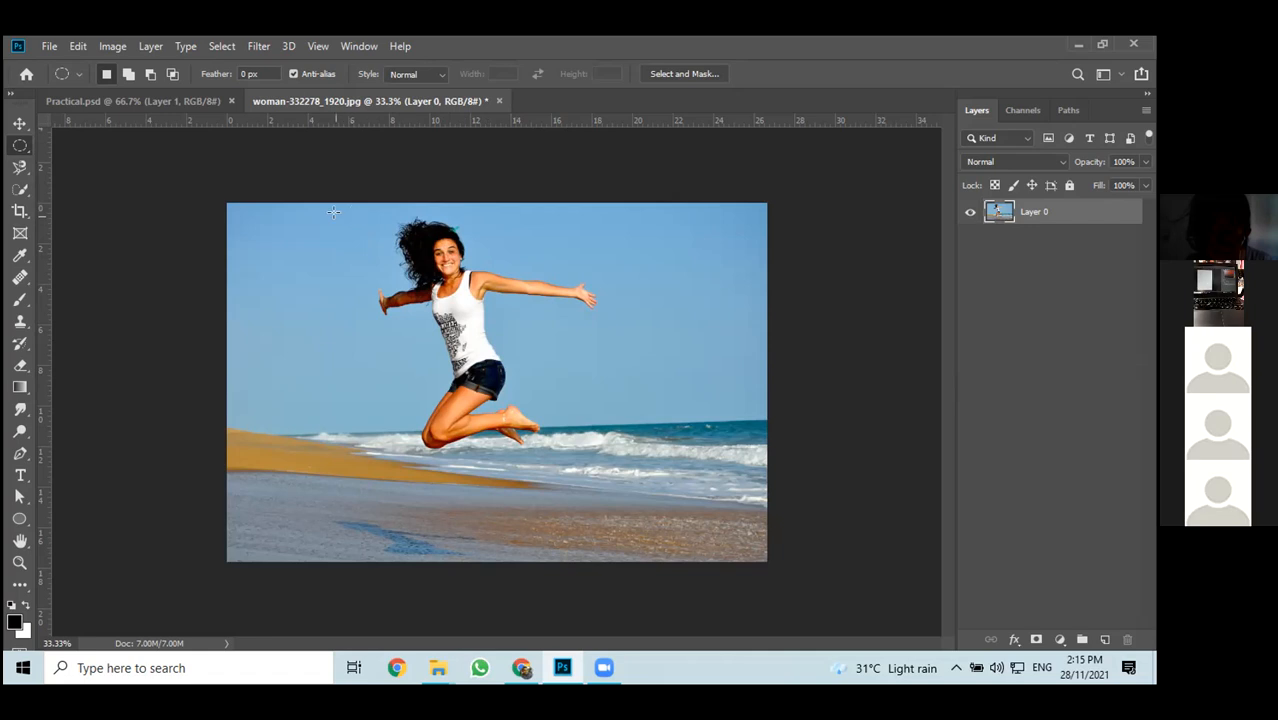
{"action": "left_click_drag", "start_coordinate": [355, 245], "coordinate": [630, 518]}
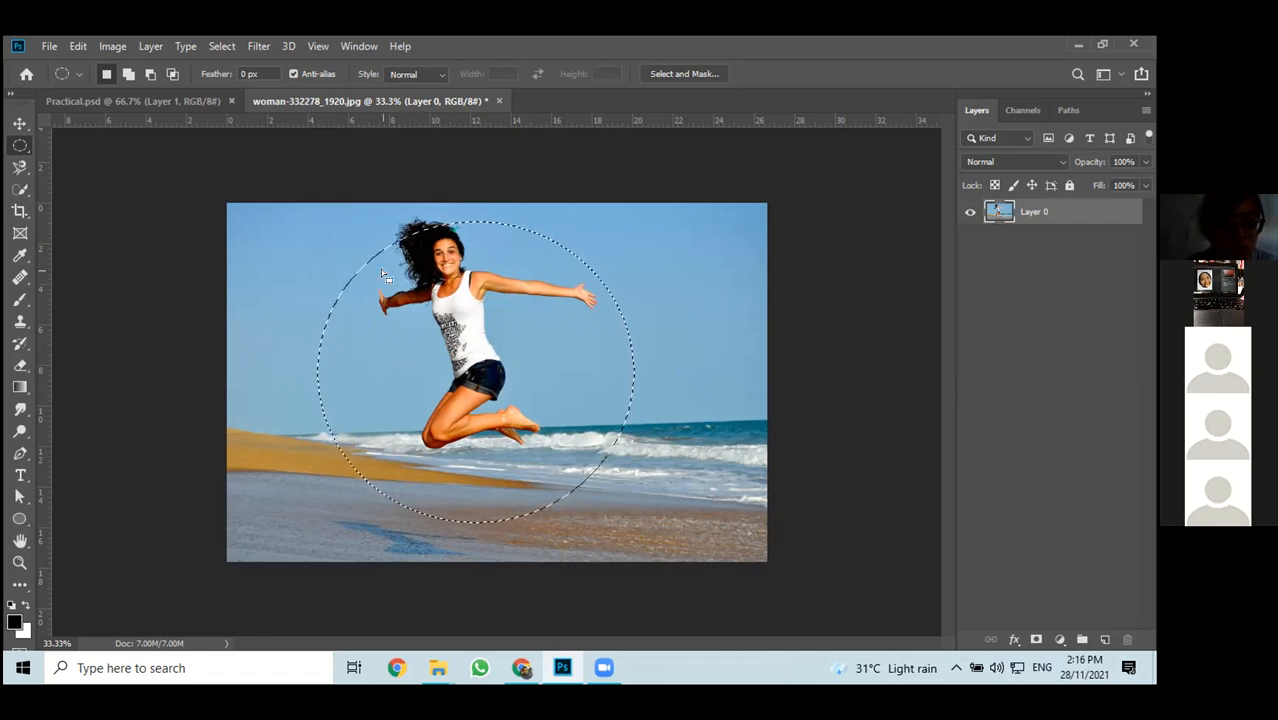
Copy the circular selection, paste it onto Artboard 1 of Practical.psd, and compare it with the source photo
{"action": "left_click", "coordinate": [76, 46]}
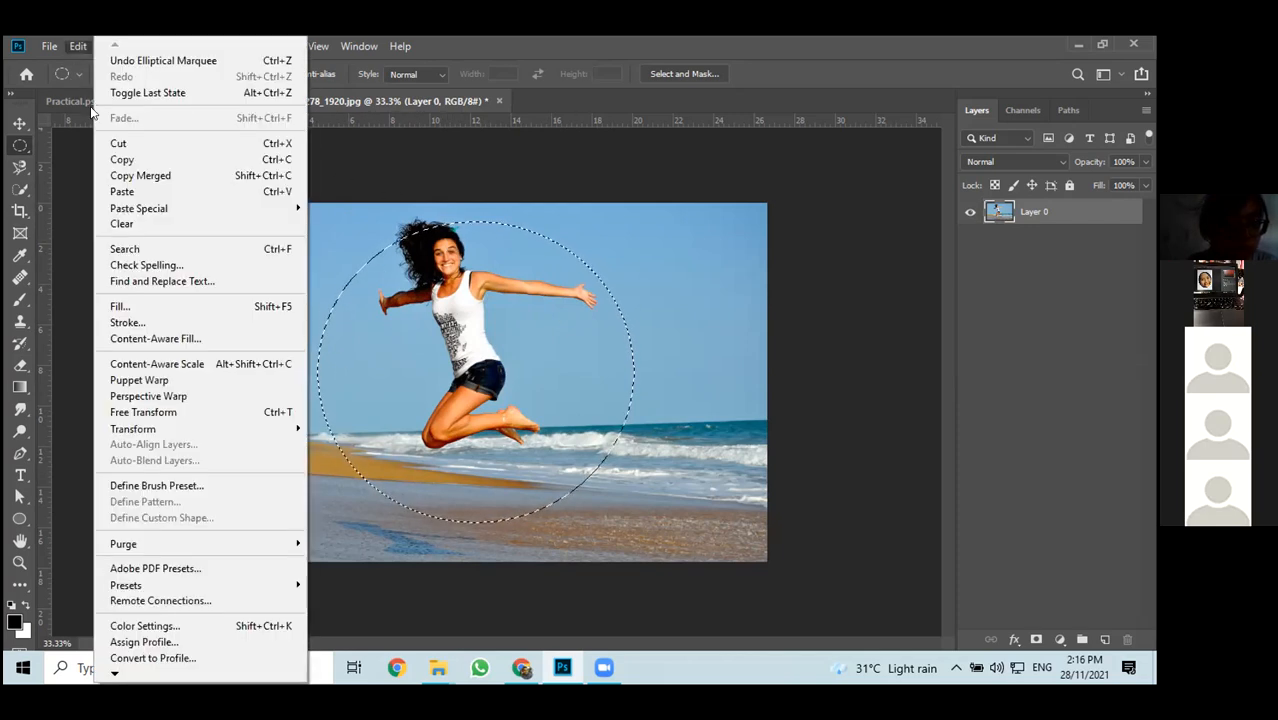
{"action": "left_click", "coordinate": [114, 163]}
{"action": "left_click", "coordinate": [90, 96]}
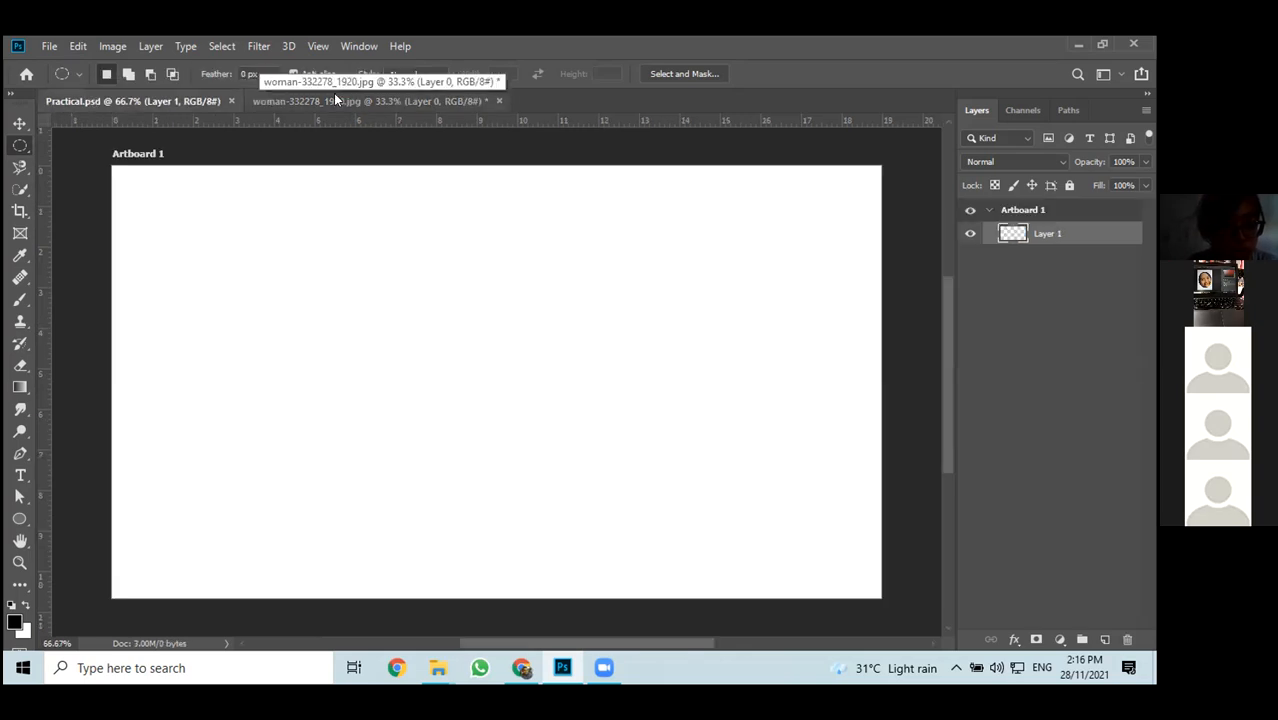
{"action": "left_click", "coordinate": [78, 46]}
{"action": "left_click", "coordinate": [142, 192]}
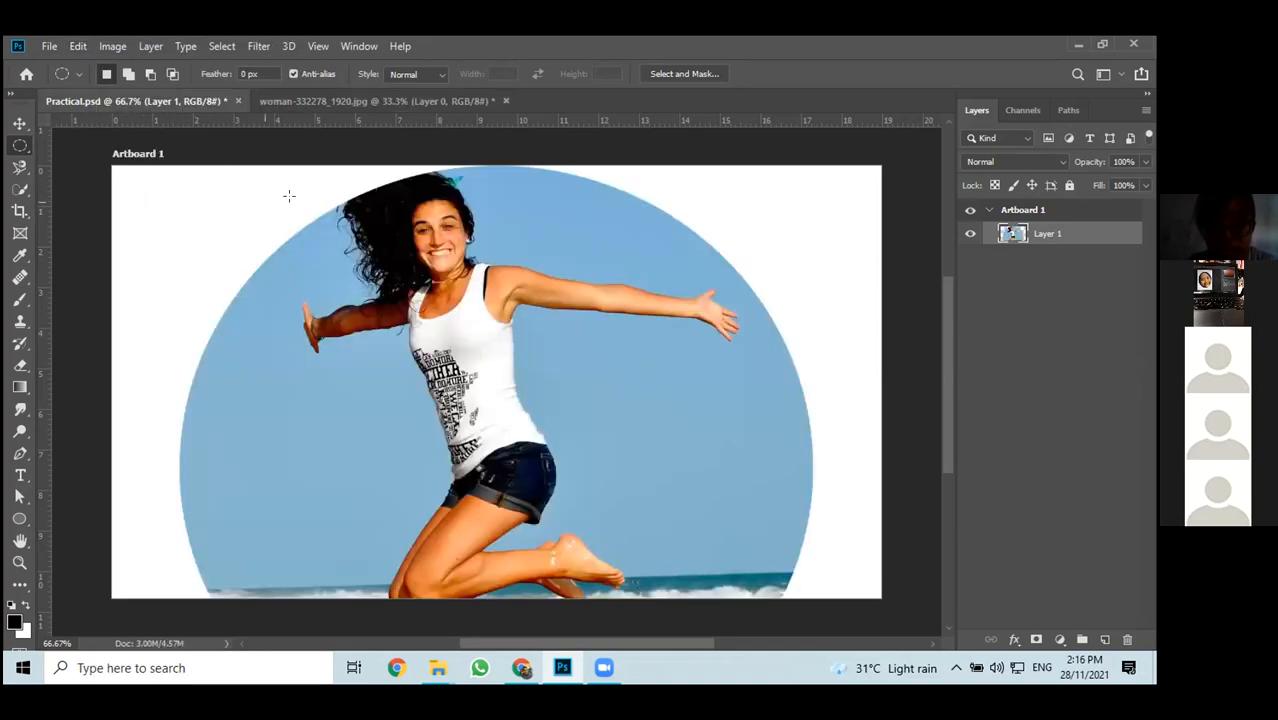
{"action": "left_click", "coordinate": [354, 100]}
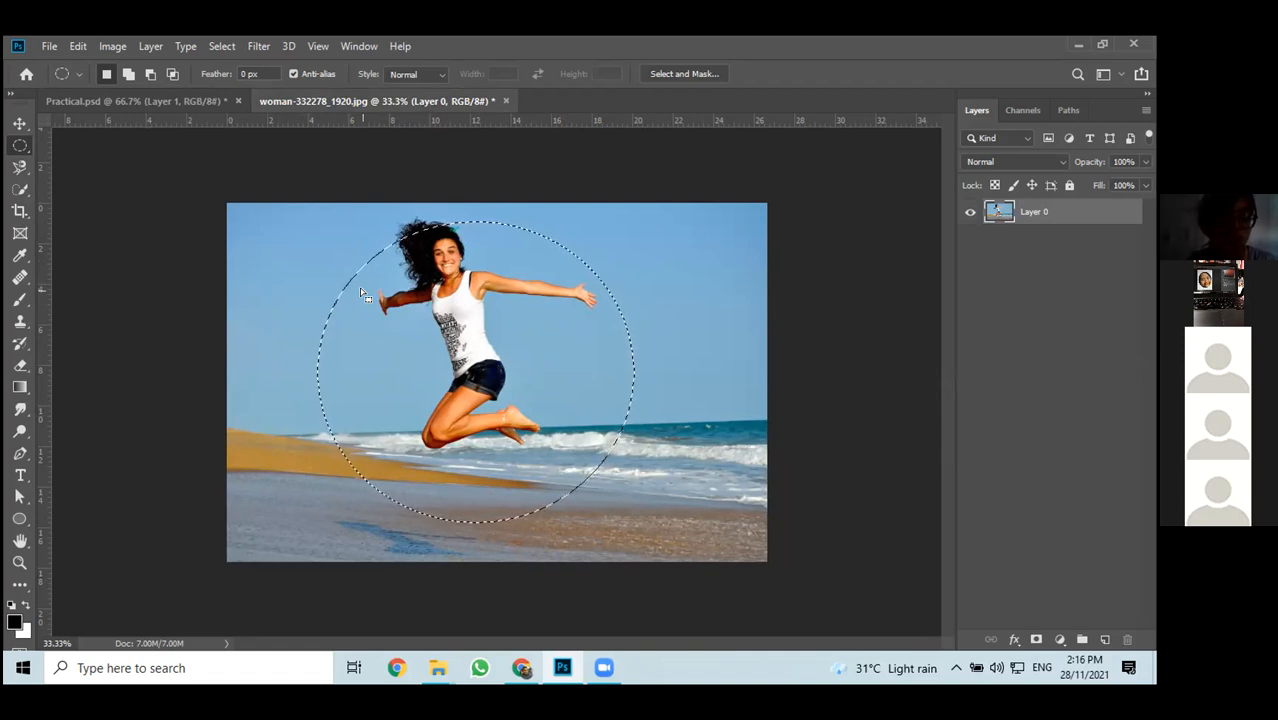
{"action": "left_click", "coordinate": [142, 100]}
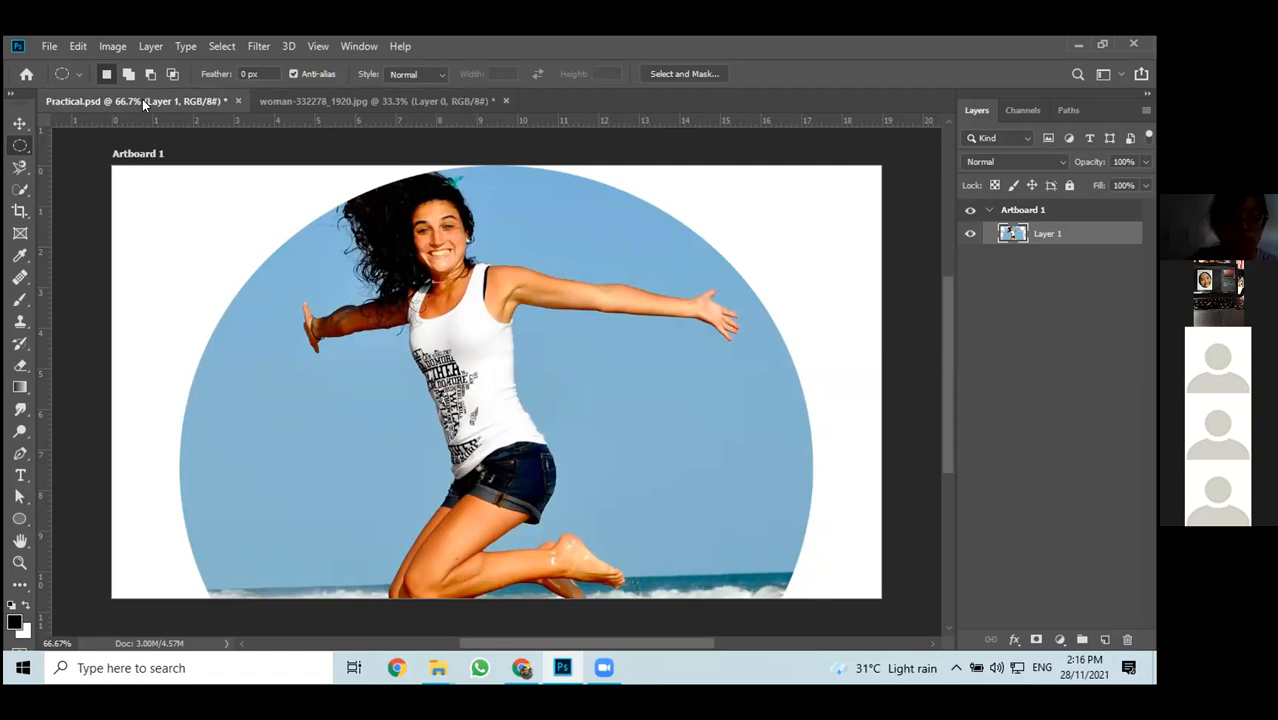
Compare the circular cutout in Practical.psd with the circular selection in the woman photo
{"action": "left_click", "coordinate": [336, 96]}
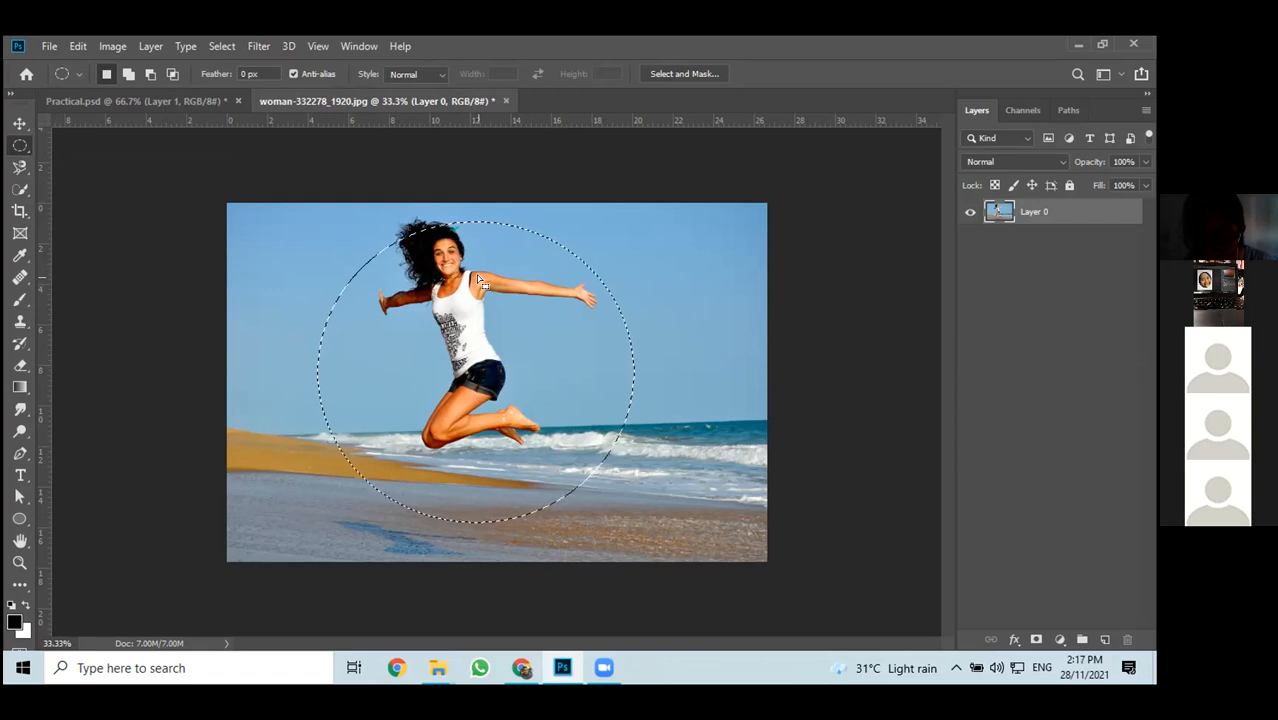
{"action": "left_click", "coordinate": [146, 100]}
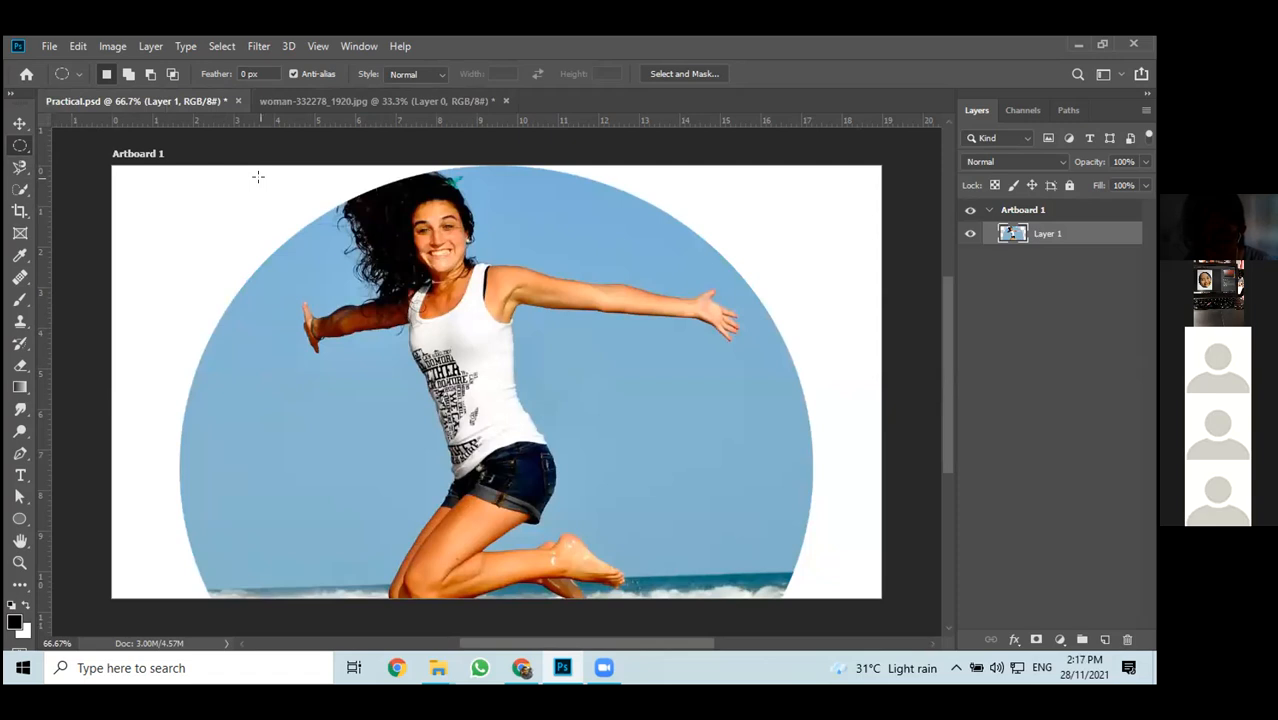
{"action": "left_click", "coordinate": [406, 102]}
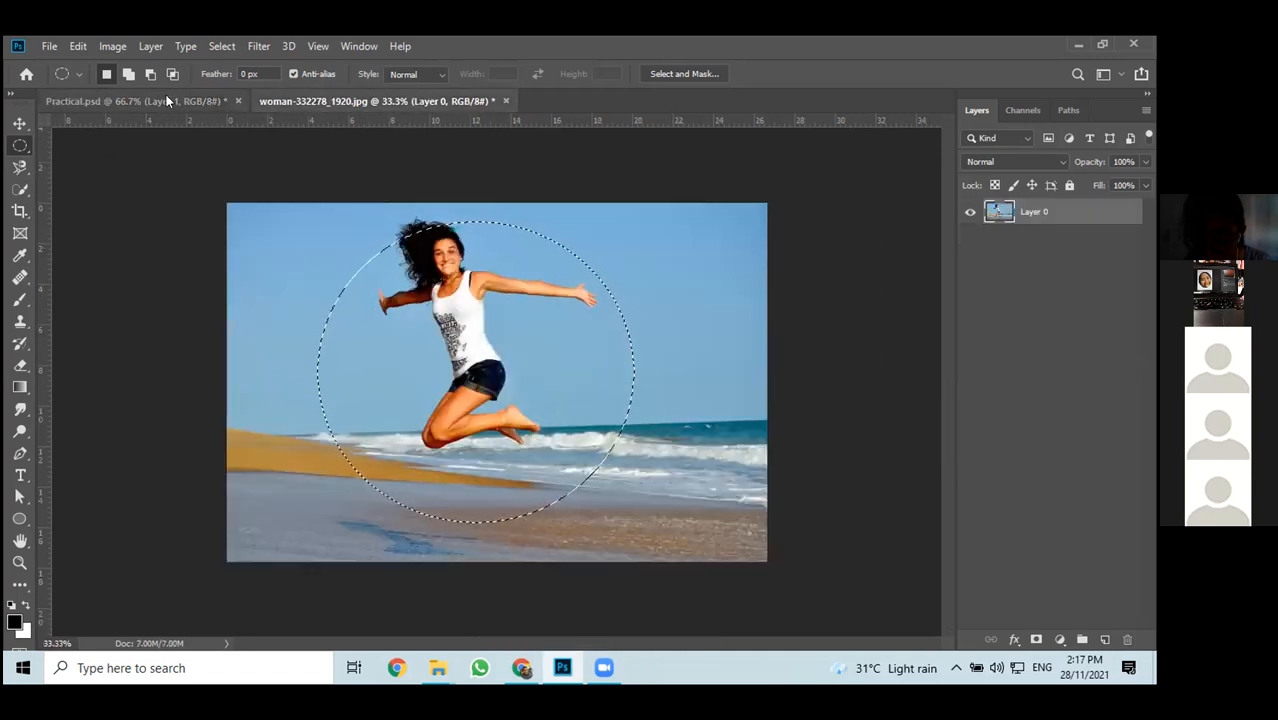
{"action": "left_click", "coordinate": [130, 101]}
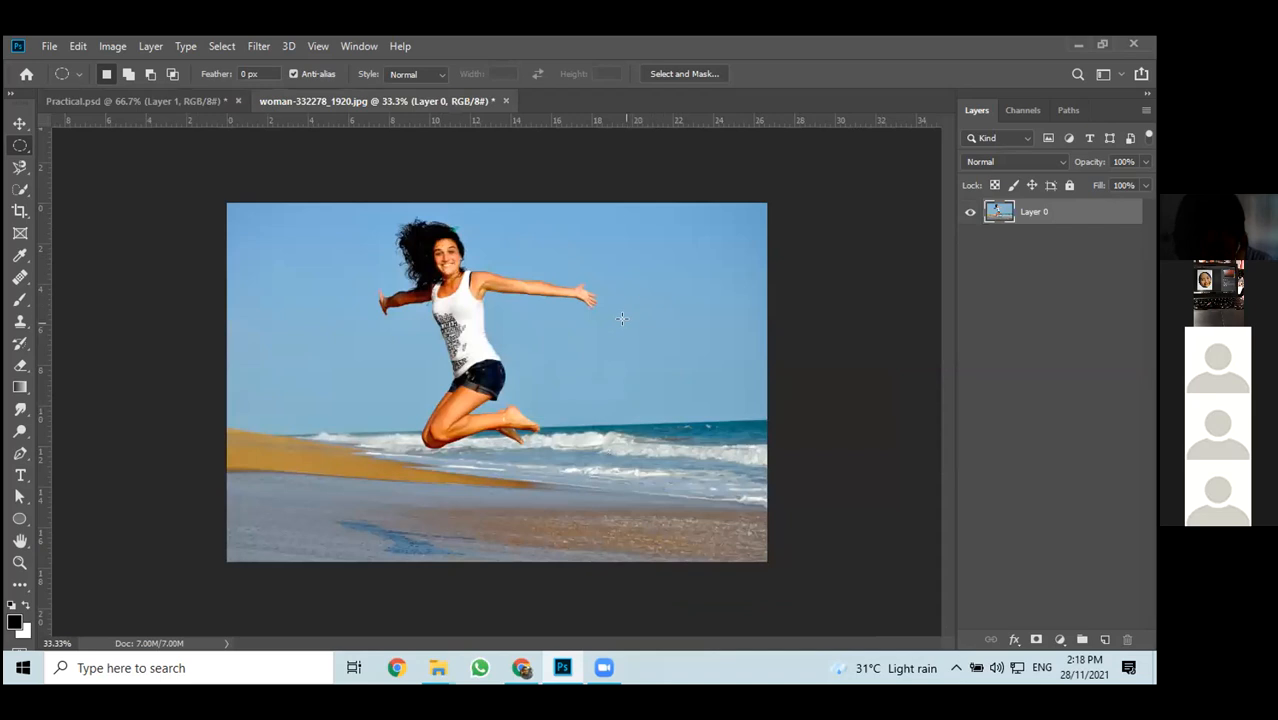
Draw a circular selection outward from the woman's torso with the Elliptical Marquee tool, then clear it
{"action": "left_click_drag", "start_coordinate": [459, 308], "coordinate": [603, 462]}
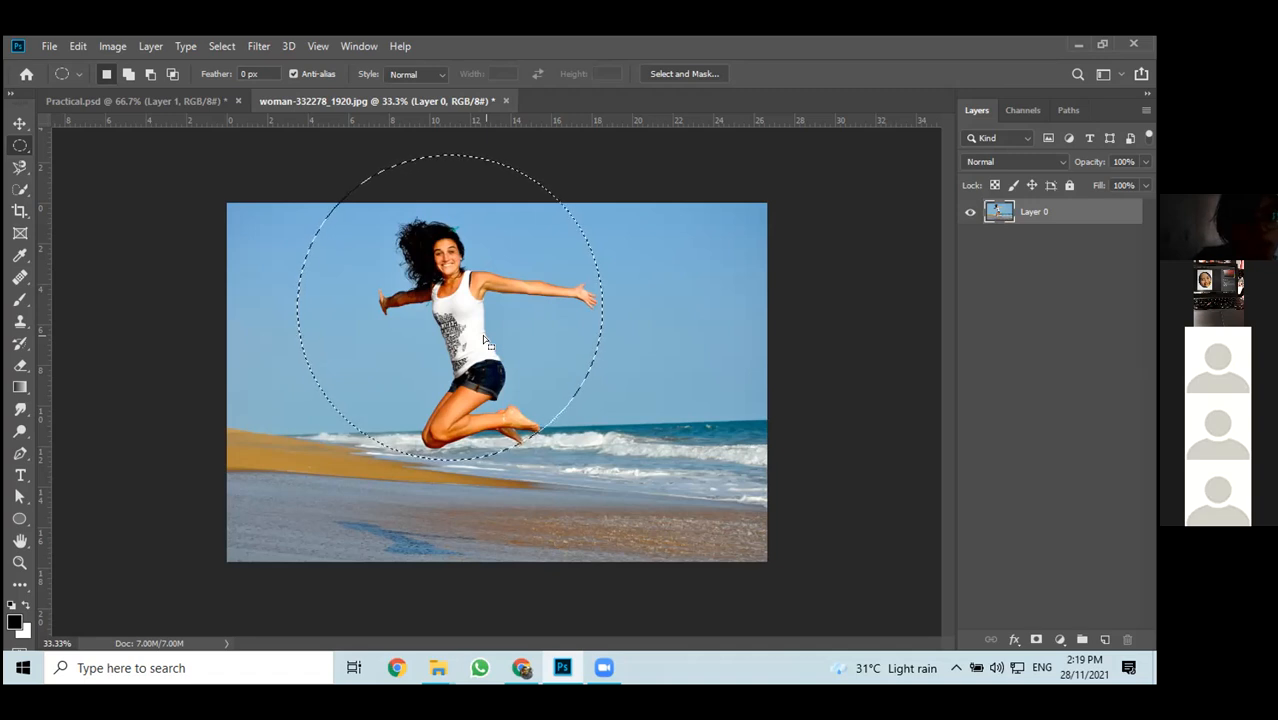
{"action": "left_click", "coordinate": [21, 127]}
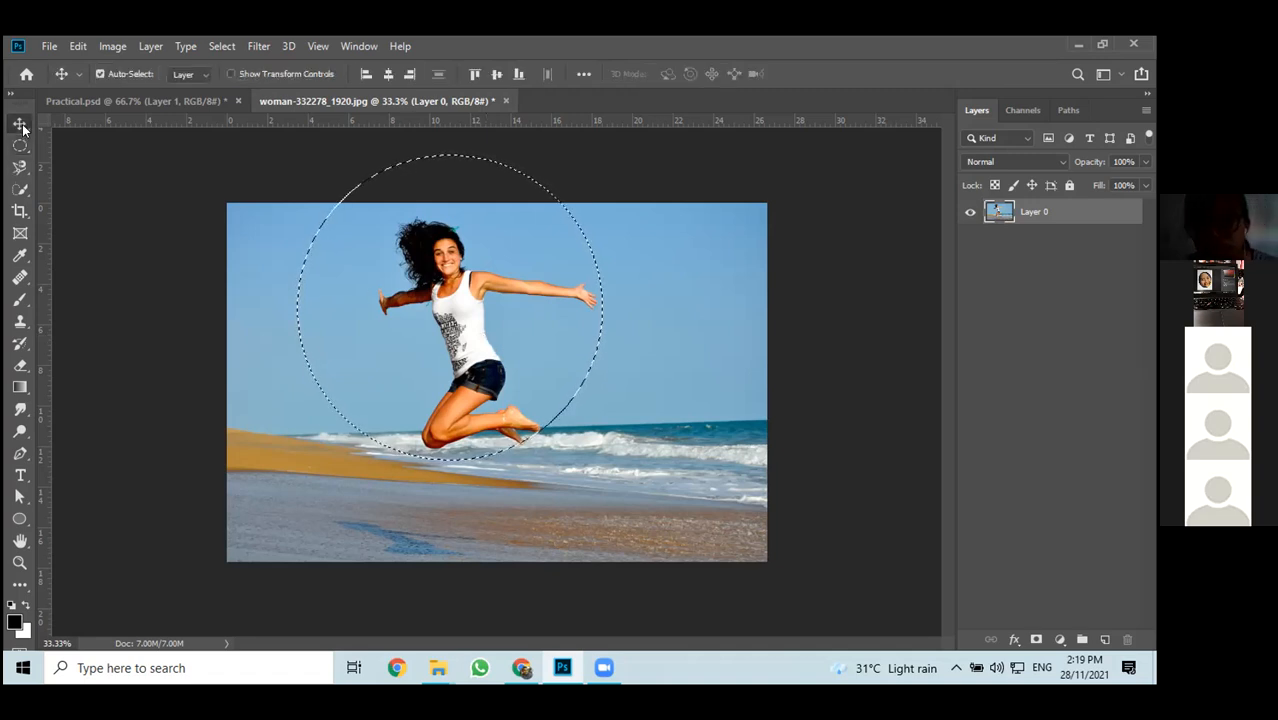
{"action": "left_click", "coordinate": [145, 350]}
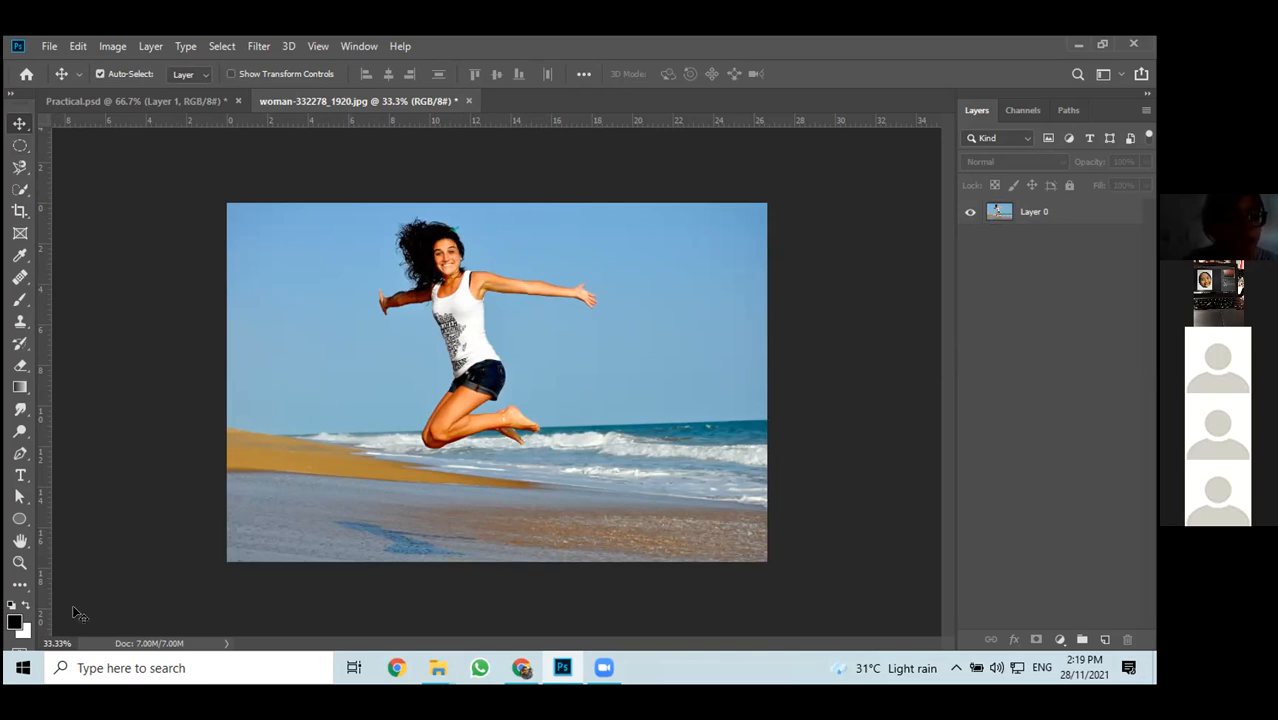
Enlarge the woman photo to 50% and make Layer 0 the active layer with the Move tool
{"action": "key", "text": "ctrl"}
{"action": "key", "text": "ctrl+plus"}
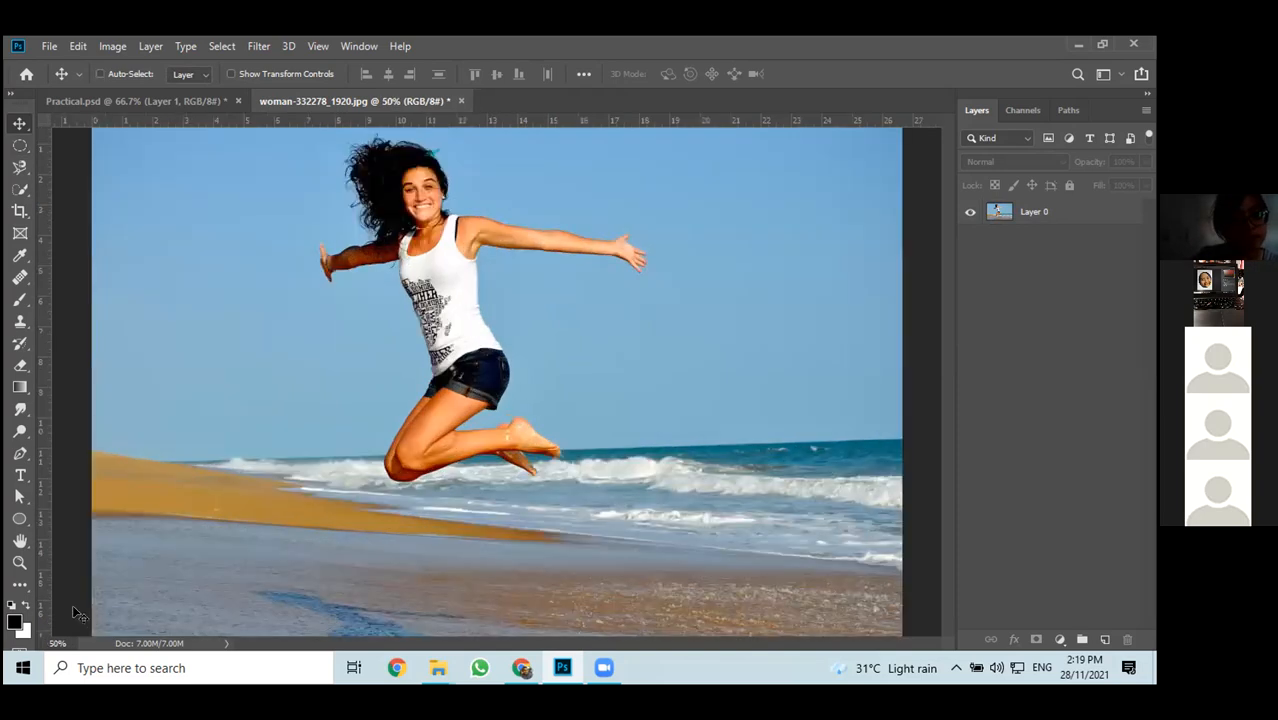
{"action": "scroll", "coordinate": [693, 478], "scroll_direction": "up", "scroll_amount": 1}
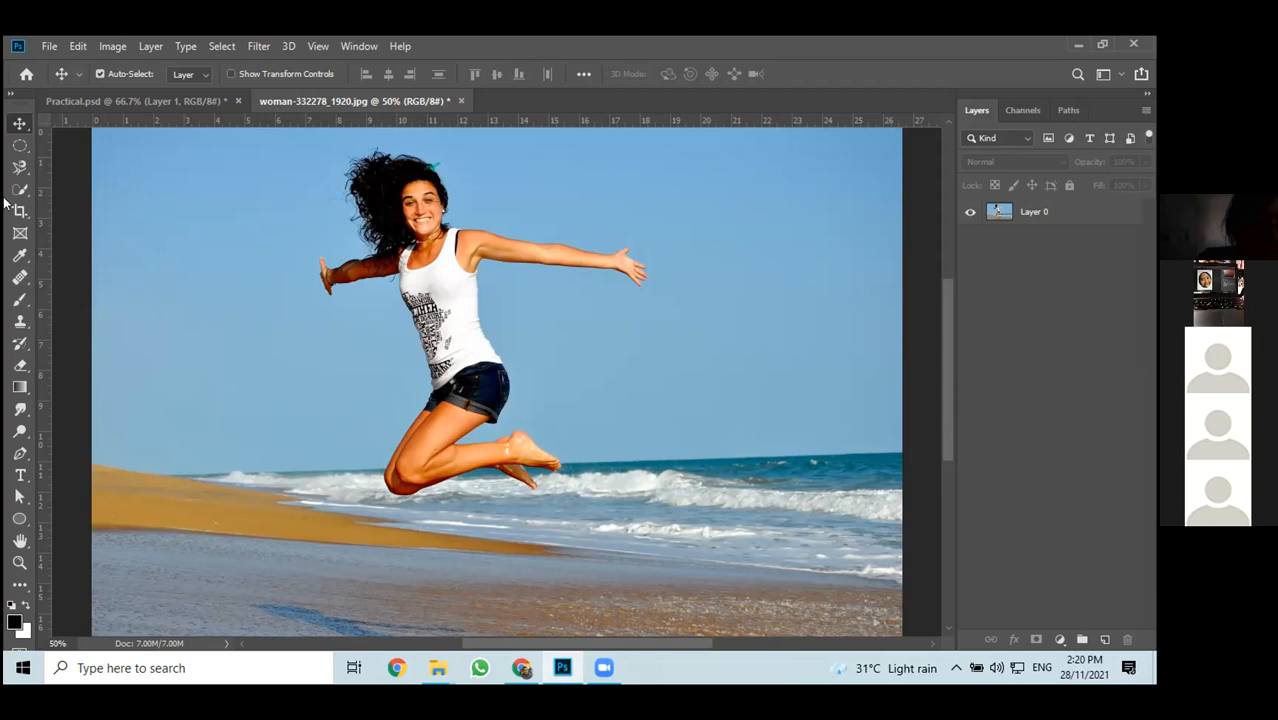
{"action": "left_click", "coordinate": [19, 145]}
{"action": "right_click", "coordinate": [19, 145]}
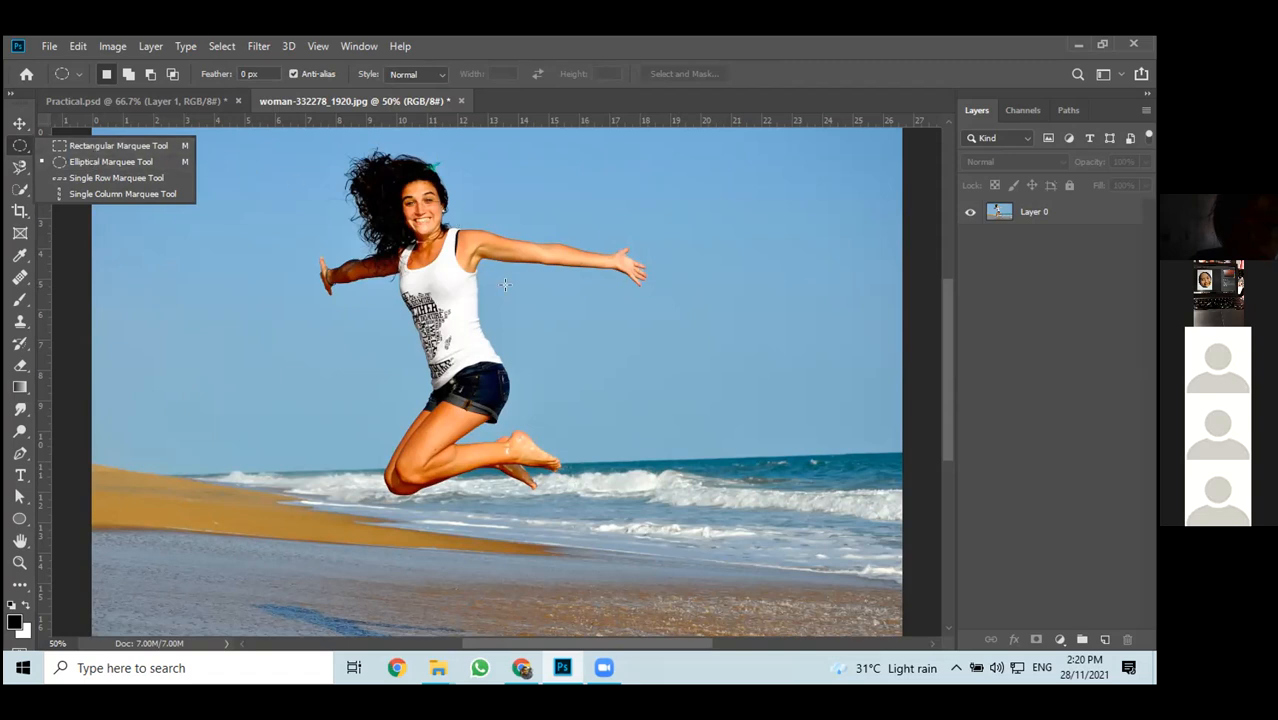
{"action": "left_click", "coordinate": [241, 228]}
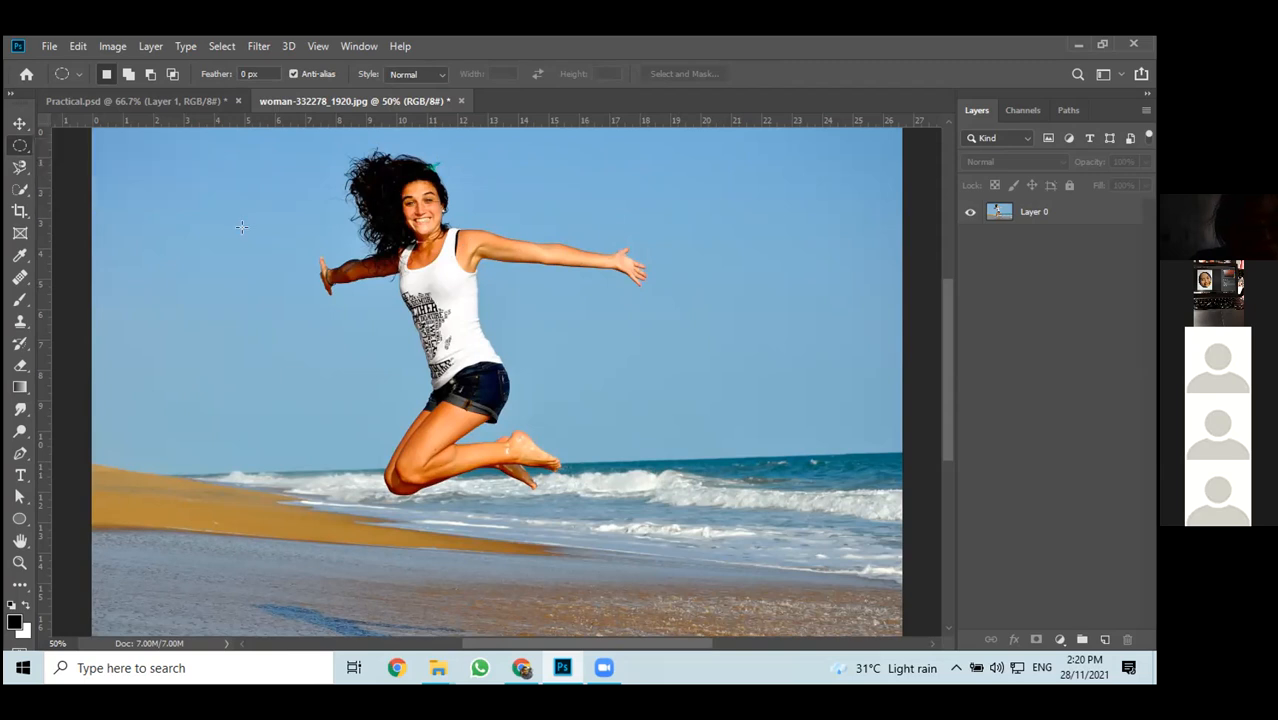
{"action": "left_click", "coordinate": [18, 168]}
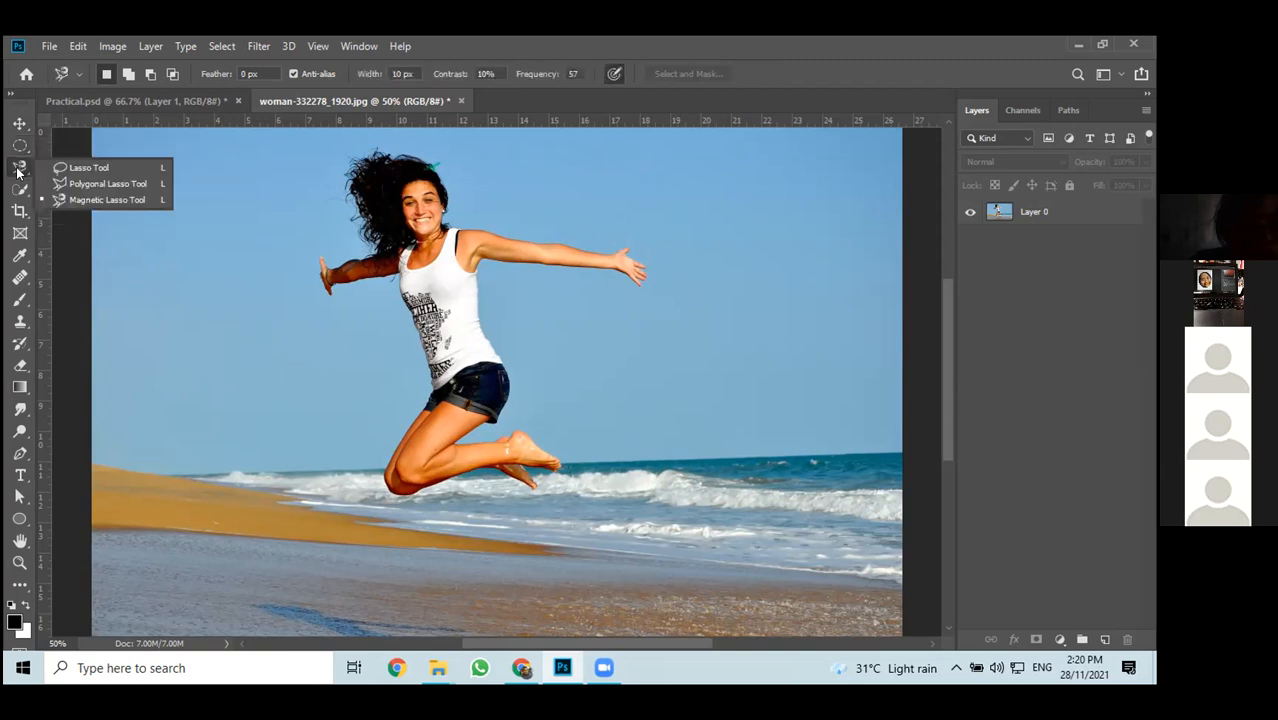
{"action": "left_click", "coordinate": [19, 145]}
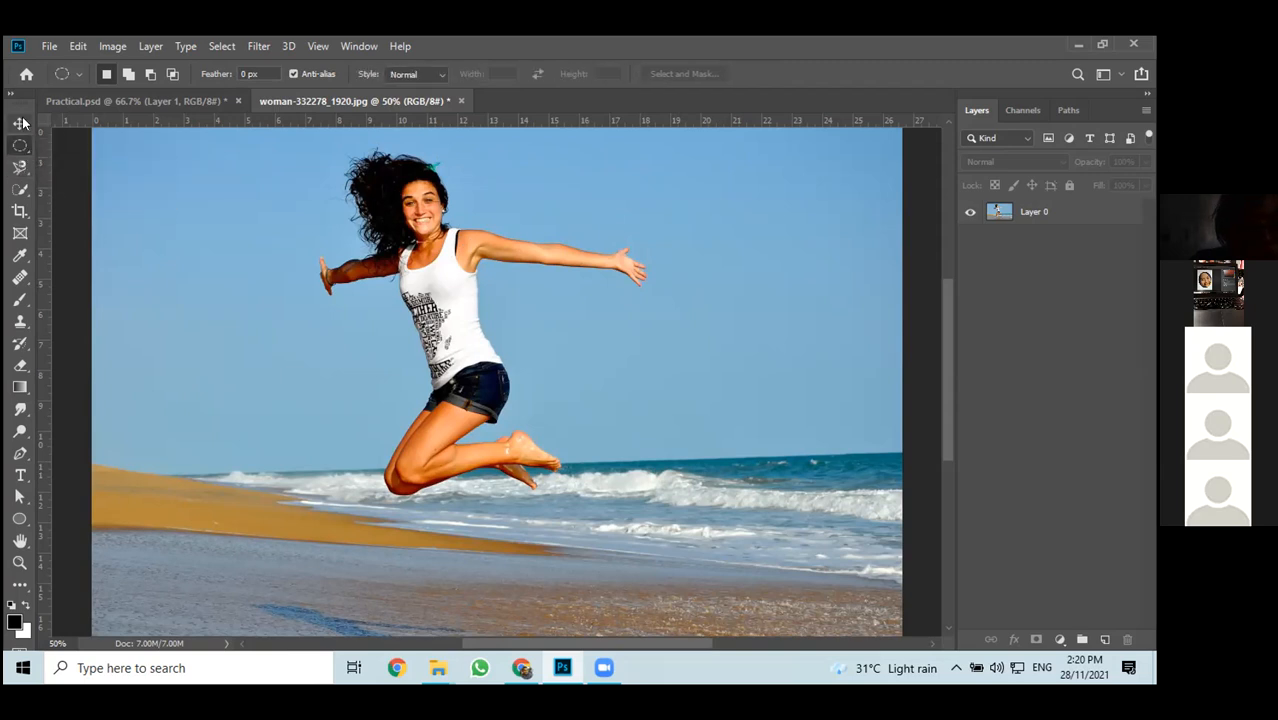
{"action": "left_click", "coordinate": [19, 125]}
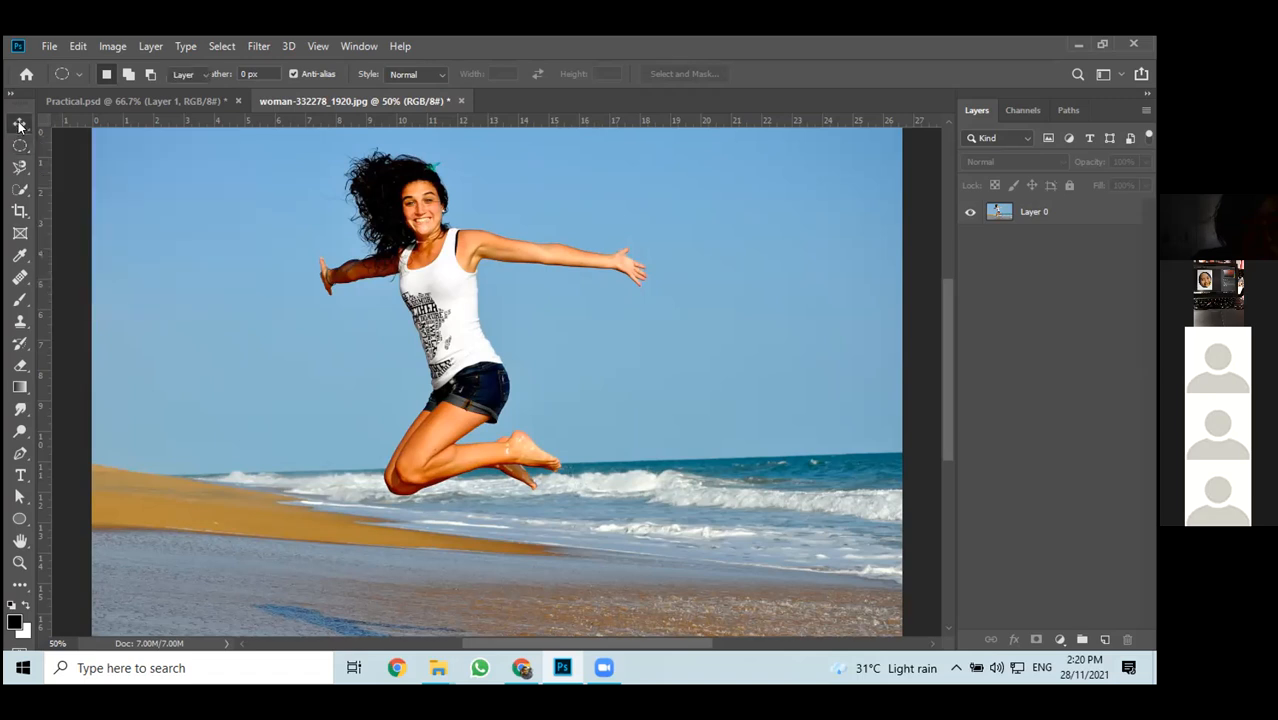
{"action": "mouse_move", "coordinate": [443, 340]}
{"action": "left_mouse_down"}
{"action": "mouse_move", "coordinate": [518, 358]}
{"action": "mouse_move", "coordinate": [479, 337]}
{"action": "mouse_move", "coordinate": [553, 325]}
{"action": "mouse_move", "coordinate": [465, 330]}
{"action": "left_mouse_up"}
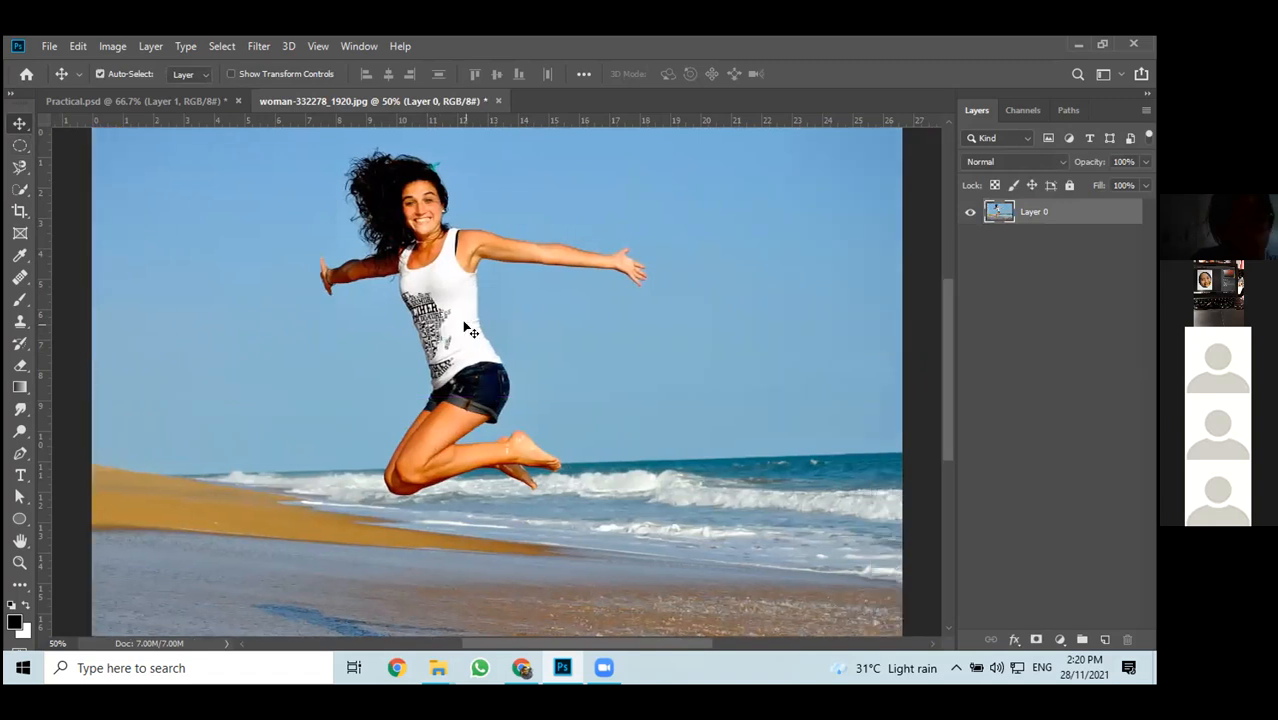
Switch to the Lasso tool and try a freehand selection beside the woman's head
{"action": "left_click", "coordinate": [19, 147]}
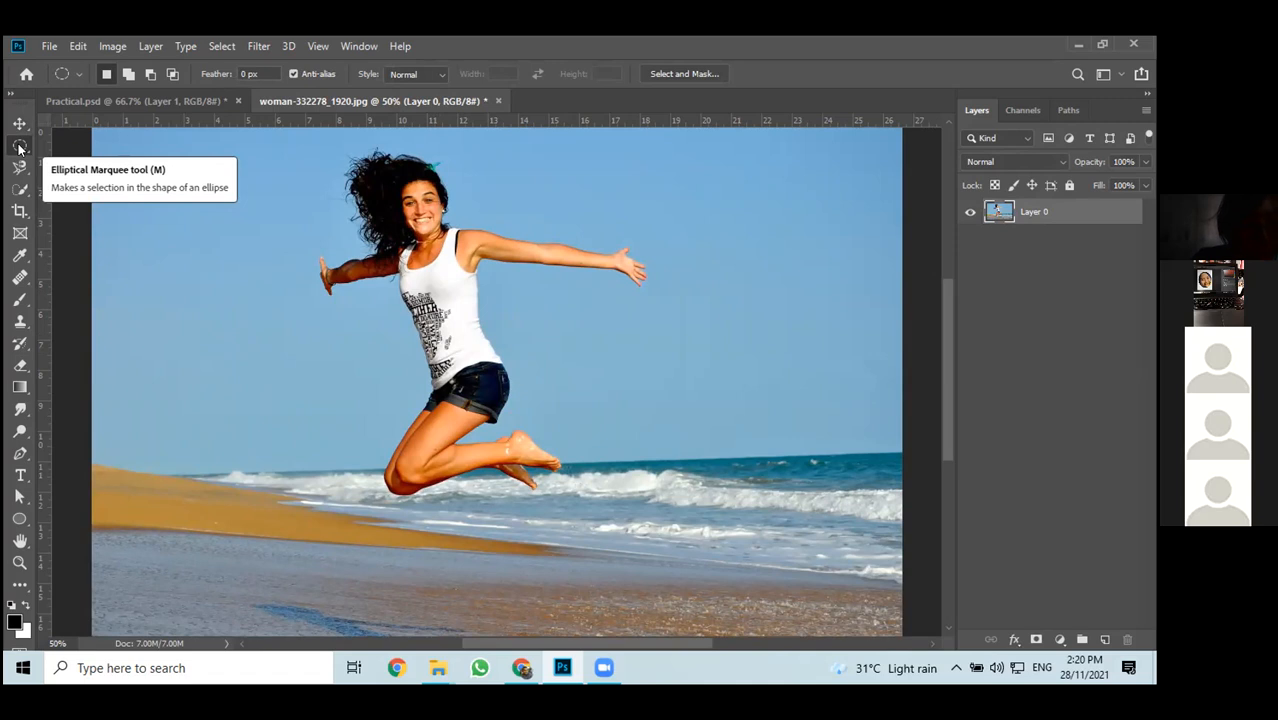
{"action": "left_click", "coordinate": [19, 168]}
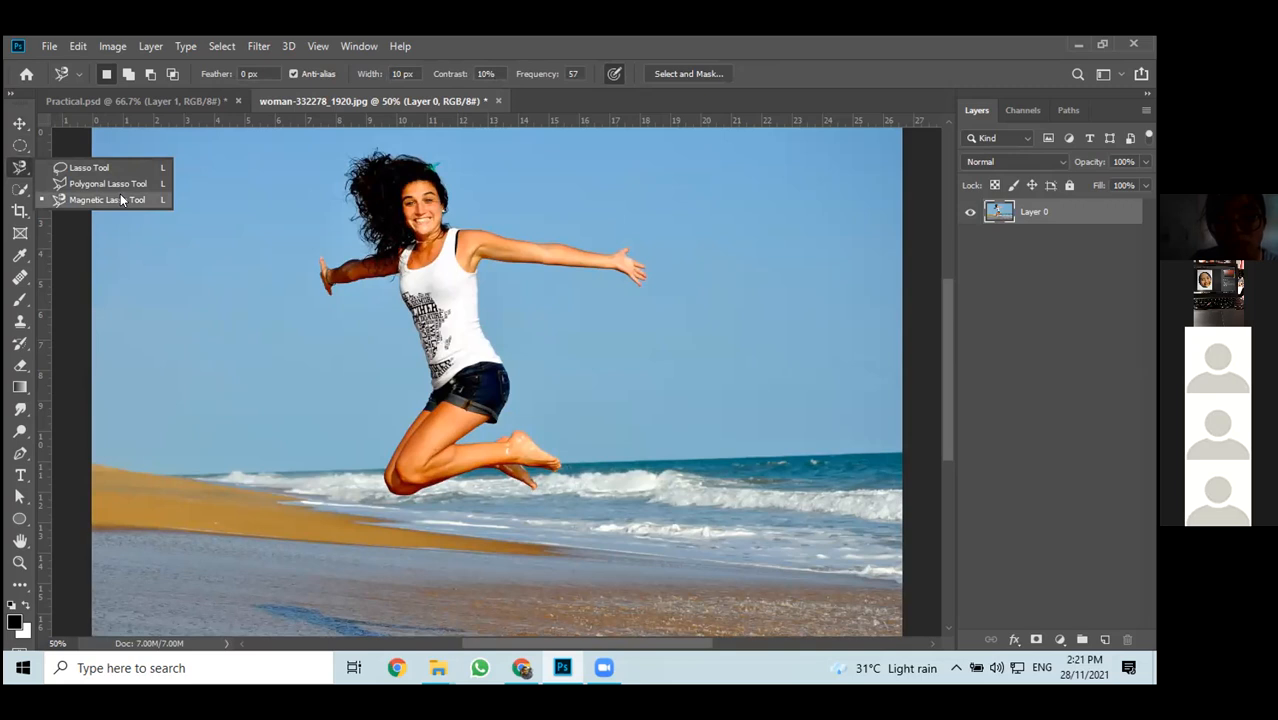
{"action": "left_click", "coordinate": [93, 167]}
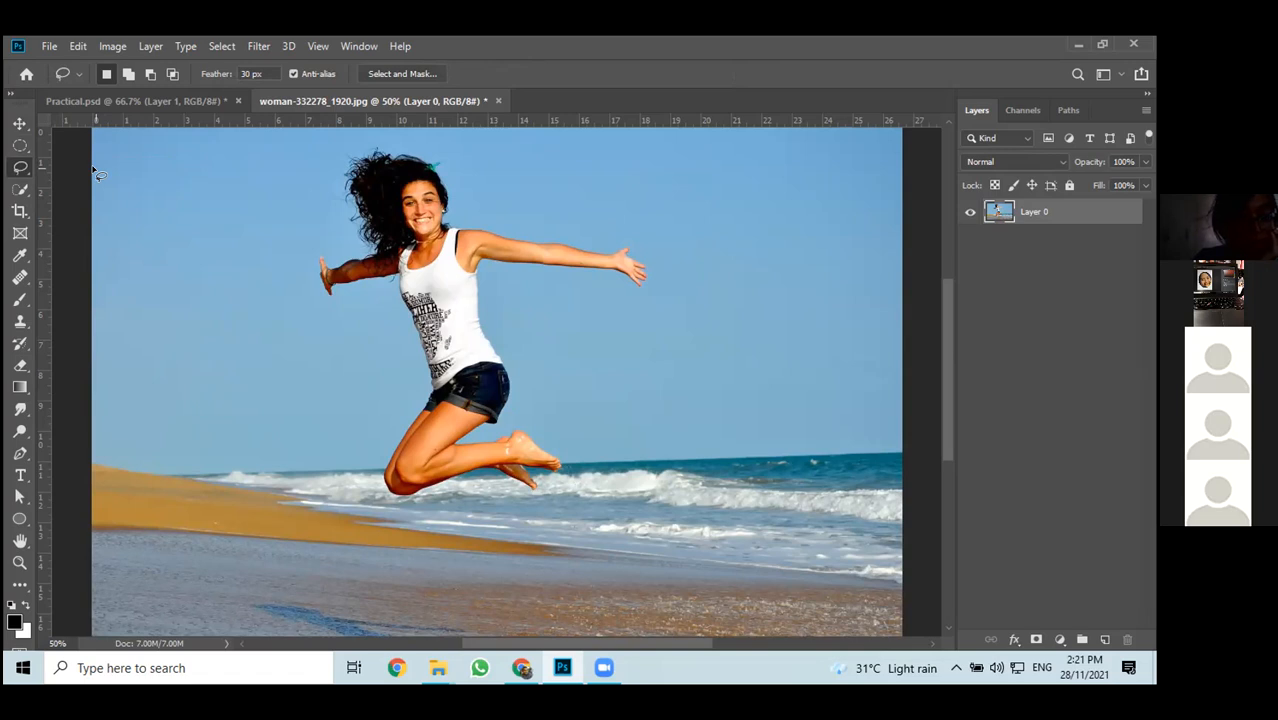
{"action": "right_click", "coordinate": [22, 170]}
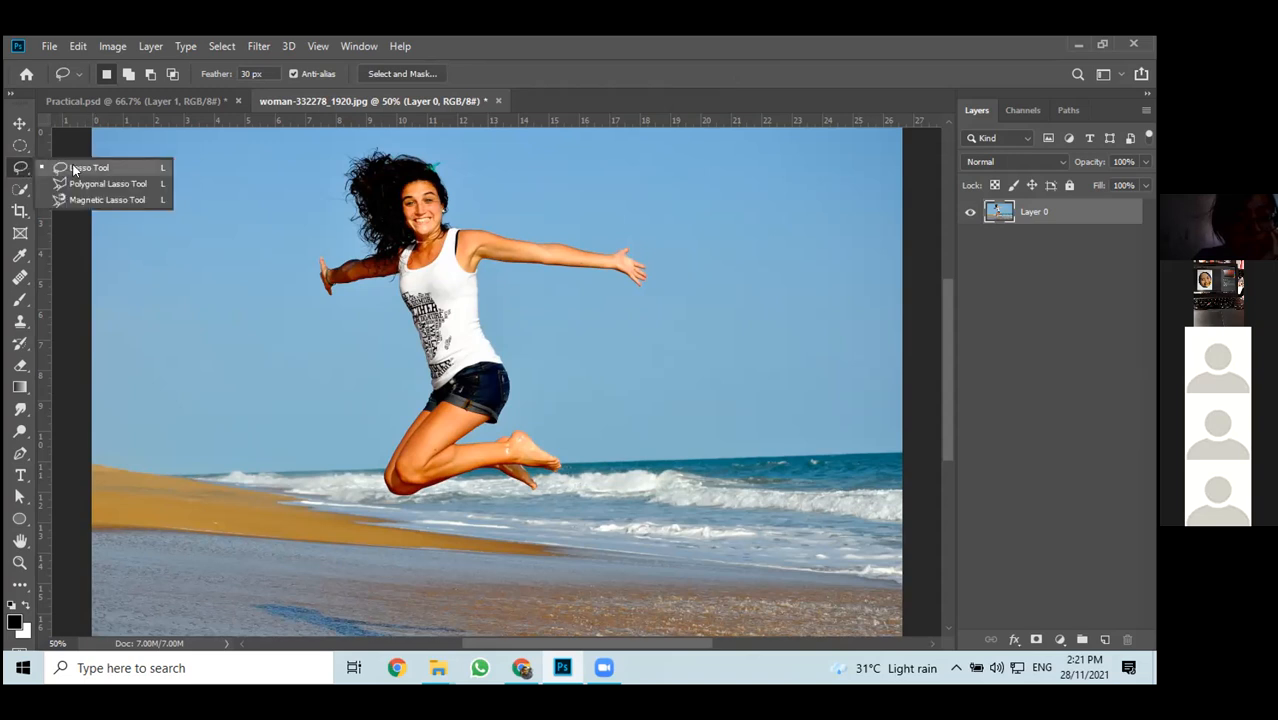
{"action": "left_click", "coordinate": [72, 166]}
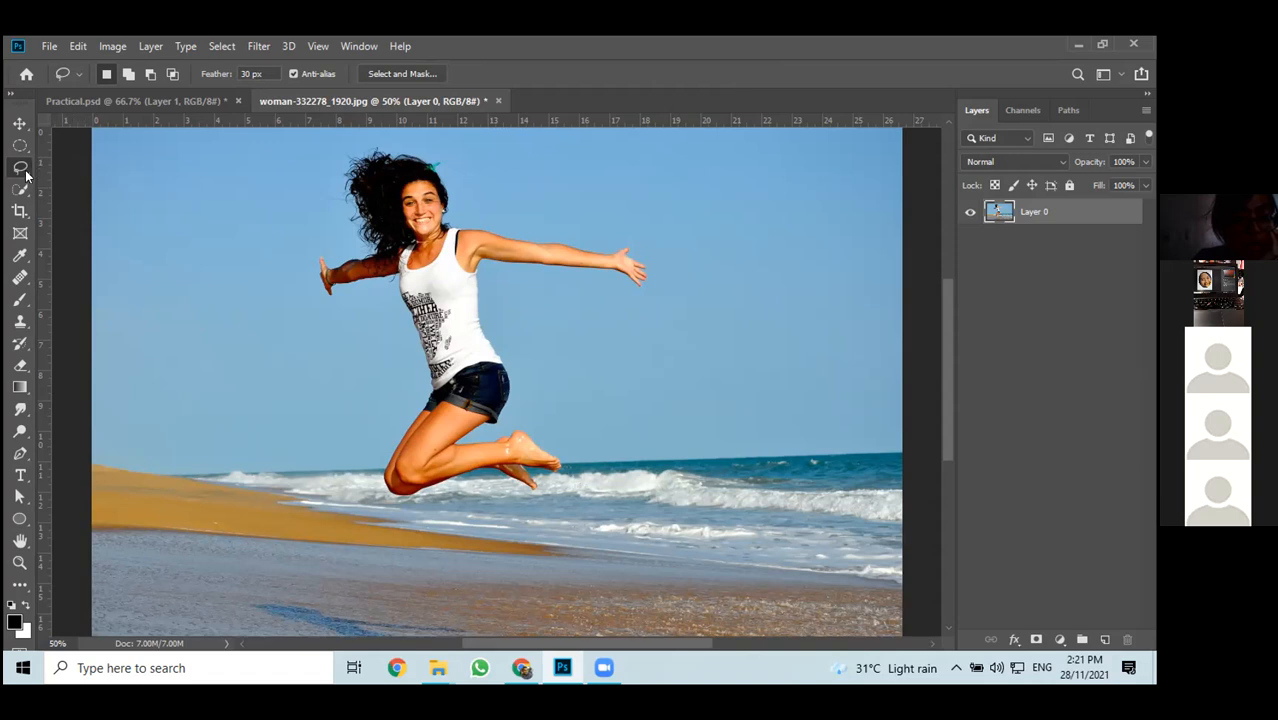
{"action": "right_click", "coordinate": [22, 178]}
{"action": "left_click", "coordinate": [60, 166]}
{"action": "left_click", "coordinate": [500, 238]}
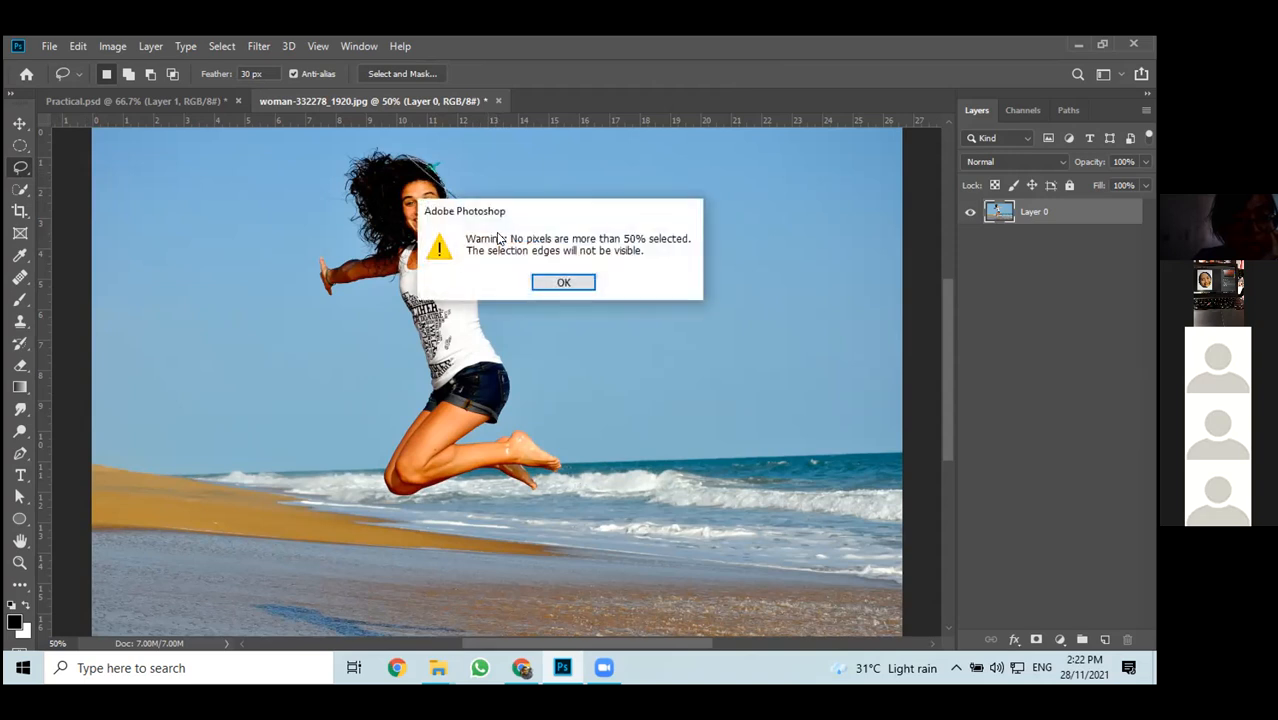
{"action": "left_click", "coordinate": [575, 286]}
Set the Lasso tool's feather to 0 px and keep the freehand Lasso active
{"action": "left_click", "coordinate": [193, 68]}
{"action": "type", "text": "0"}
{"action": "key", "text": "Return"}
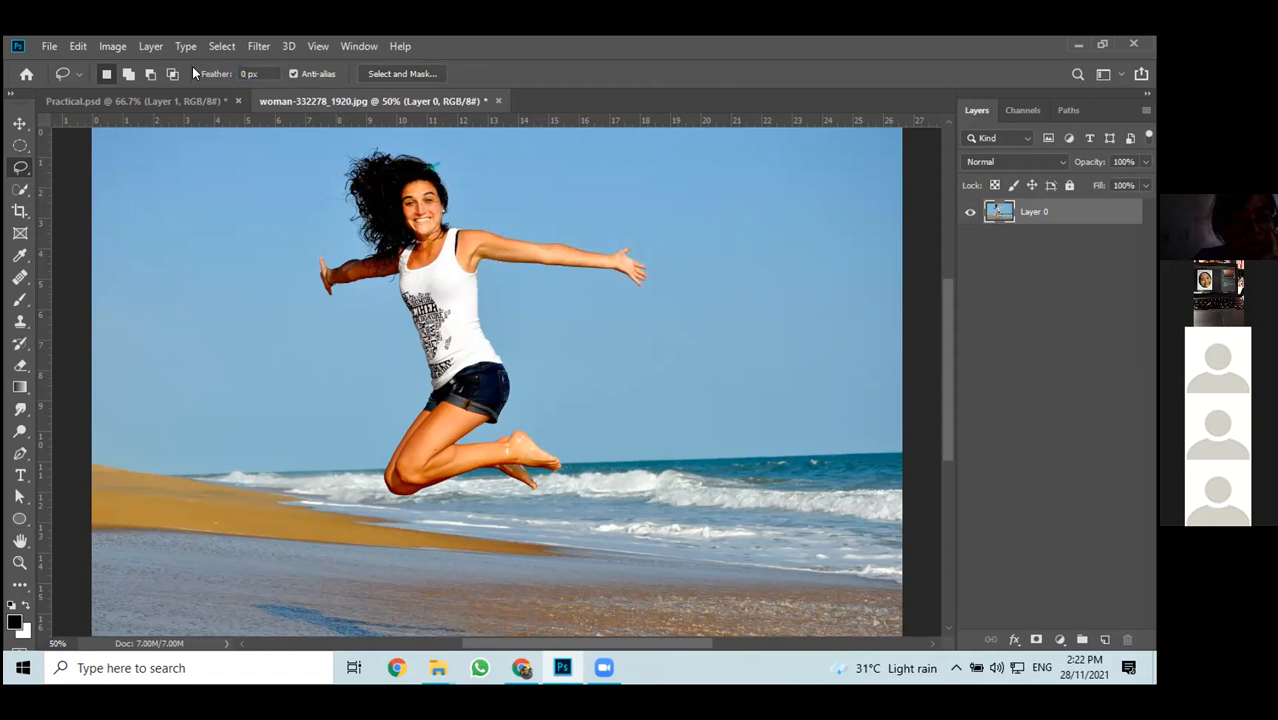
{"action": "right_click", "coordinate": [22, 170]}
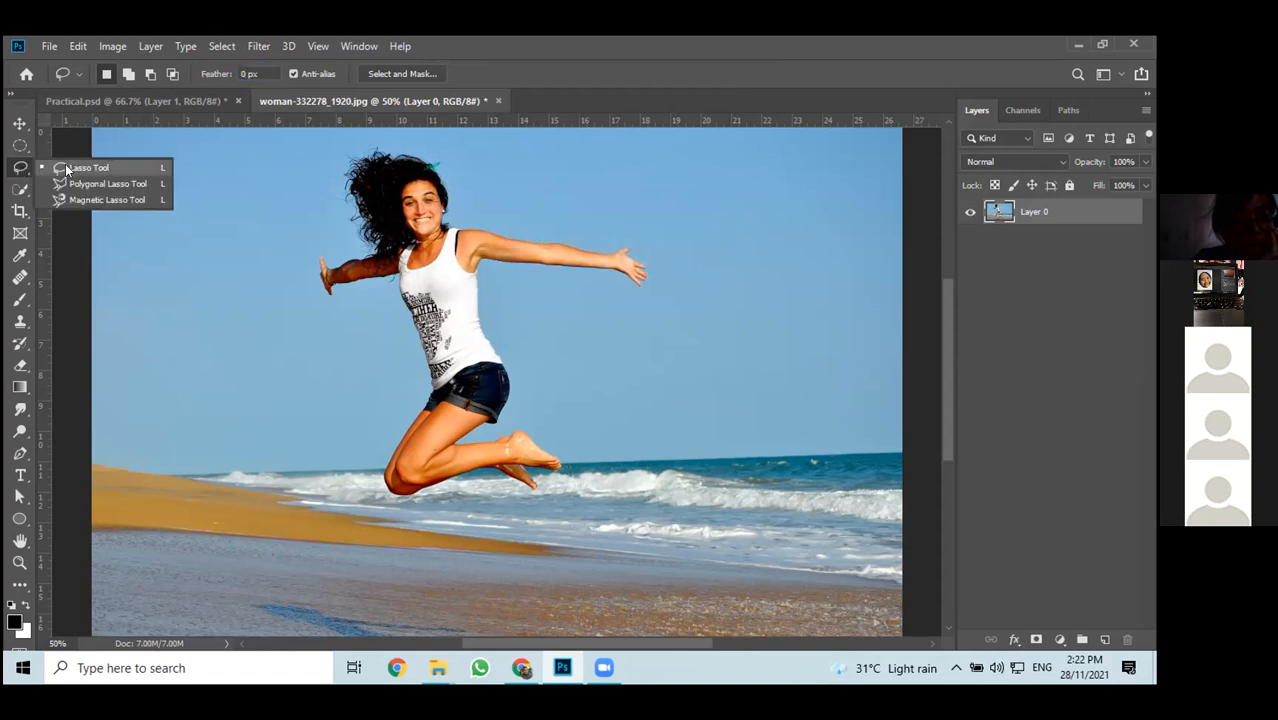
{"action": "left_click", "coordinate": [65, 167]}
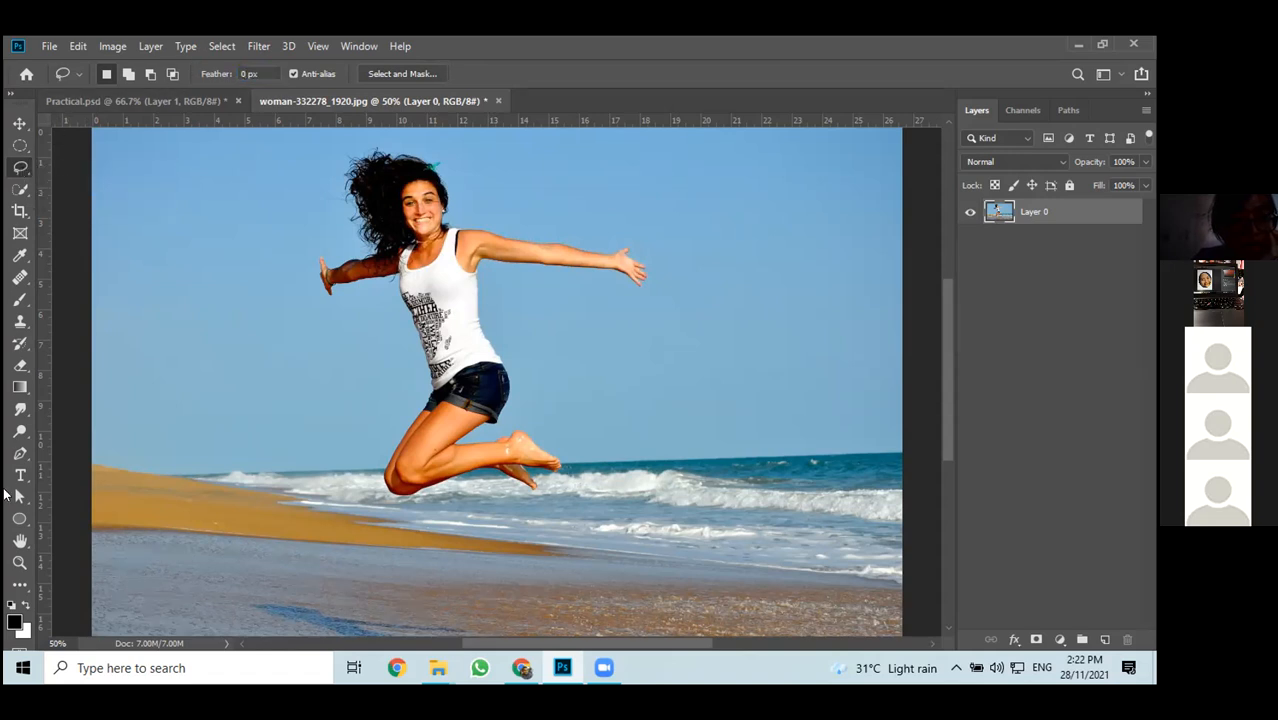
Enlarge the woman photo to 70% and trace a freehand Lasso selection around her whole body
{"action": "left_click", "coordinate": [57, 643]}
{"action": "type", "text": "70"}
{"action": "key", "text": "Return"}
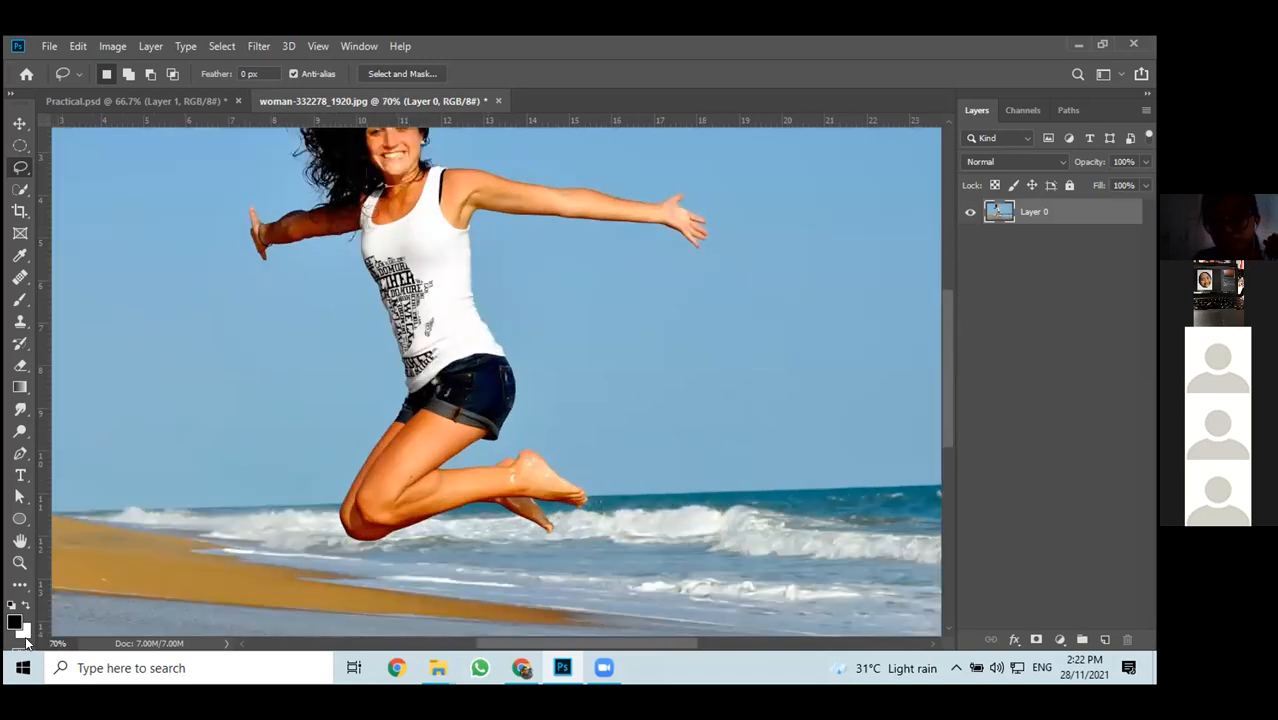
{"action": "scroll", "coordinate": [393, 517], "scroll_direction": "up", "scroll_amount": 3}
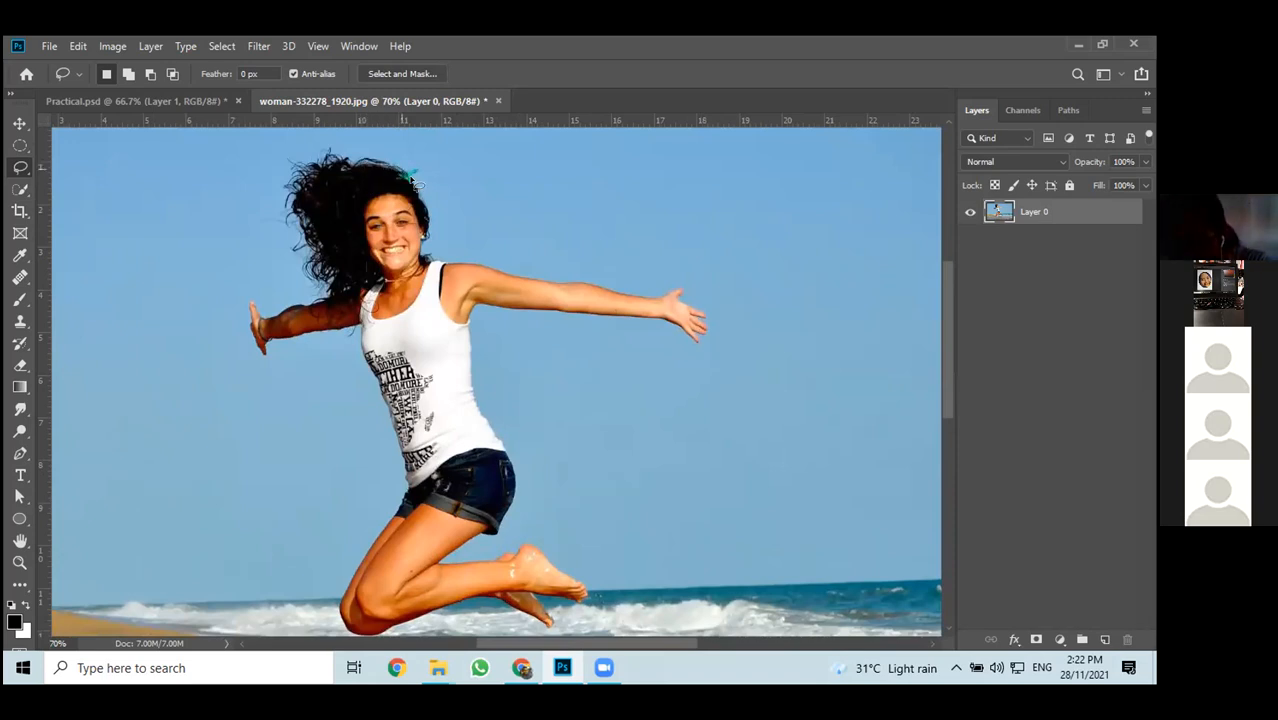
{"action": "mouse_move", "coordinate": [433, 261]}
{"action": "left_mouse_down"}
{"action": "mouse_move", "coordinate": [631, 297]}
{"action": "mouse_move", "coordinate": [678, 288]}
{"action": "mouse_move", "coordinate": [710, 334]}
{"action": "mouse_move", "coordinate": [697, 335]}
{"action": "mouse_move", "coordinate": [701, 349]}
{"action": "mouse_move", "coordinate": [642, 316]}
{"action": "mouse_move", "coordinate": [478, 308]}
{"action": "mouse_move", "coordinate": [482, 416]}
{"action": "mouse_move", "coordinate": [515, 492]}
{"action": "mouse_move", "coordinate": [455, 558]}
{"action": "mouse_move", "coordinate": [550, 552]}
{"action": "mouse_move", "coordinate": [580, 597]}
{"action": "mouse_move", "coordinate": [516, 622]}
{"action": "mouse_move", "coordinate": [375, 630]}
{"action": "mouse_move", "coordinate": [390, 442]}
{"action": "mouse_move", "coordinate": [228, 370]}
{"action": "mouse_move", "coordinate": [320, 150]}
{"action": "mouse_move", "coordinate": [408, 175]}
{"action": "left_mouse_up"}
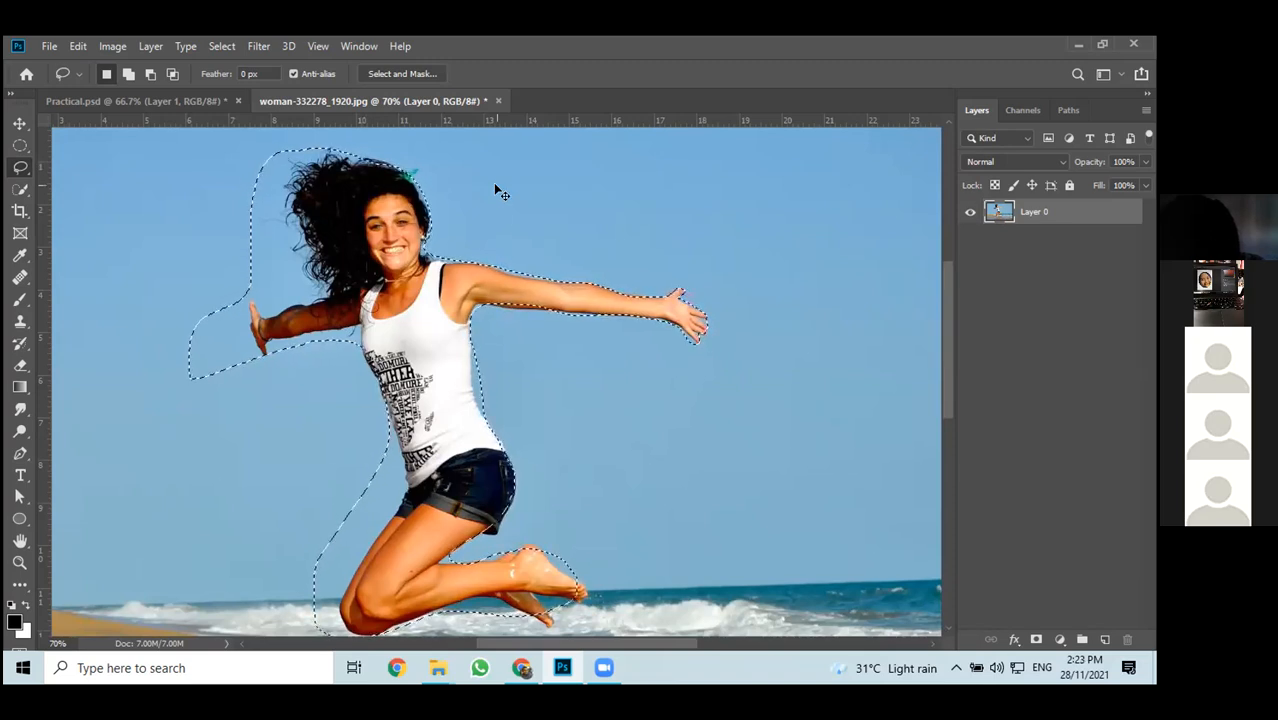
Replace the circular cutout on Artboard 1 of Practical.psd with a pasted copy of the lassoed woman
{"action": "left_click", "coordinate": [173, 97]}
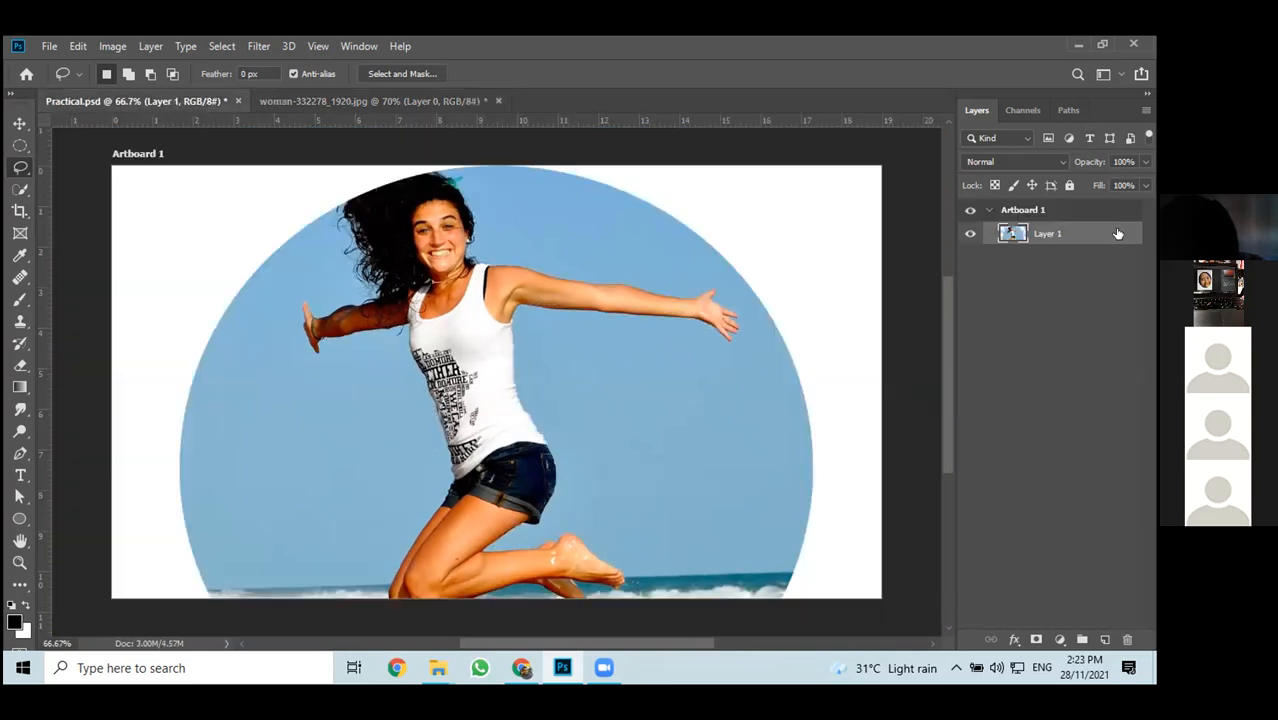
{"action": "key", "text": "Delete"}
{"action": "key", "text": "ctrl+z"}
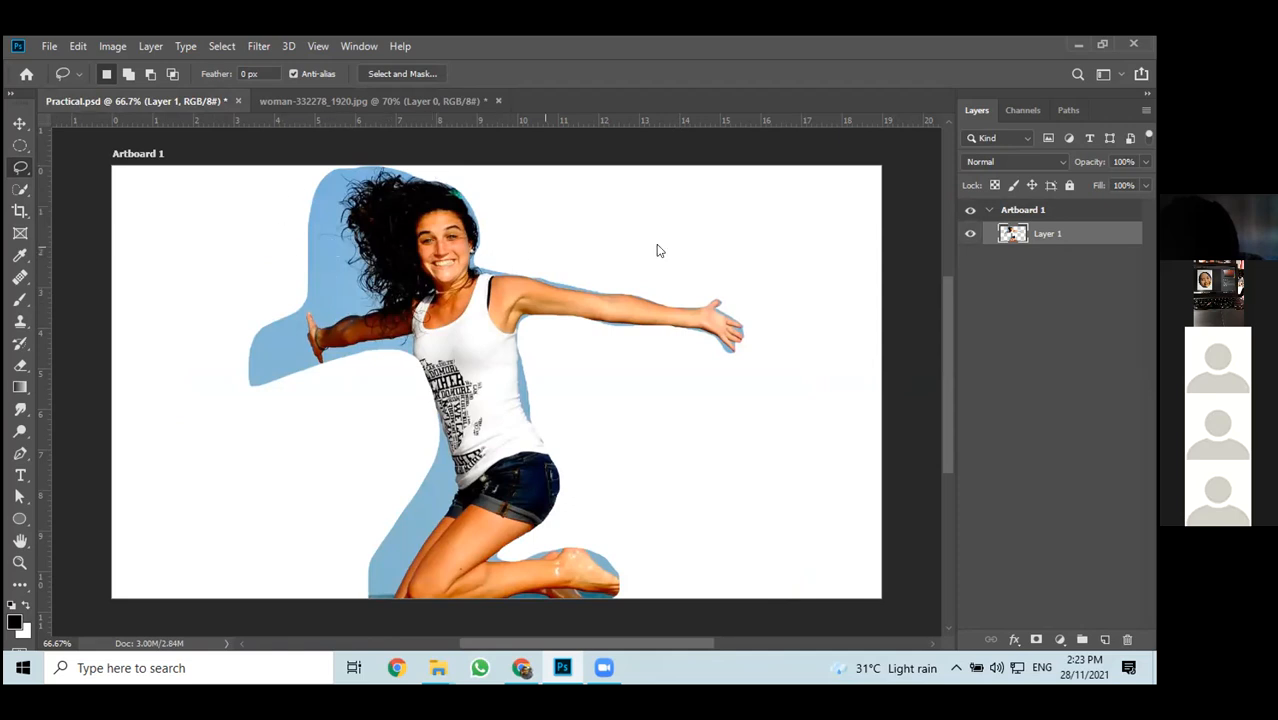
Delete the lassoed cutout from Practical.psd and clear the freehand selection in the woman photo
{"action": "key", "text": "Delete"}
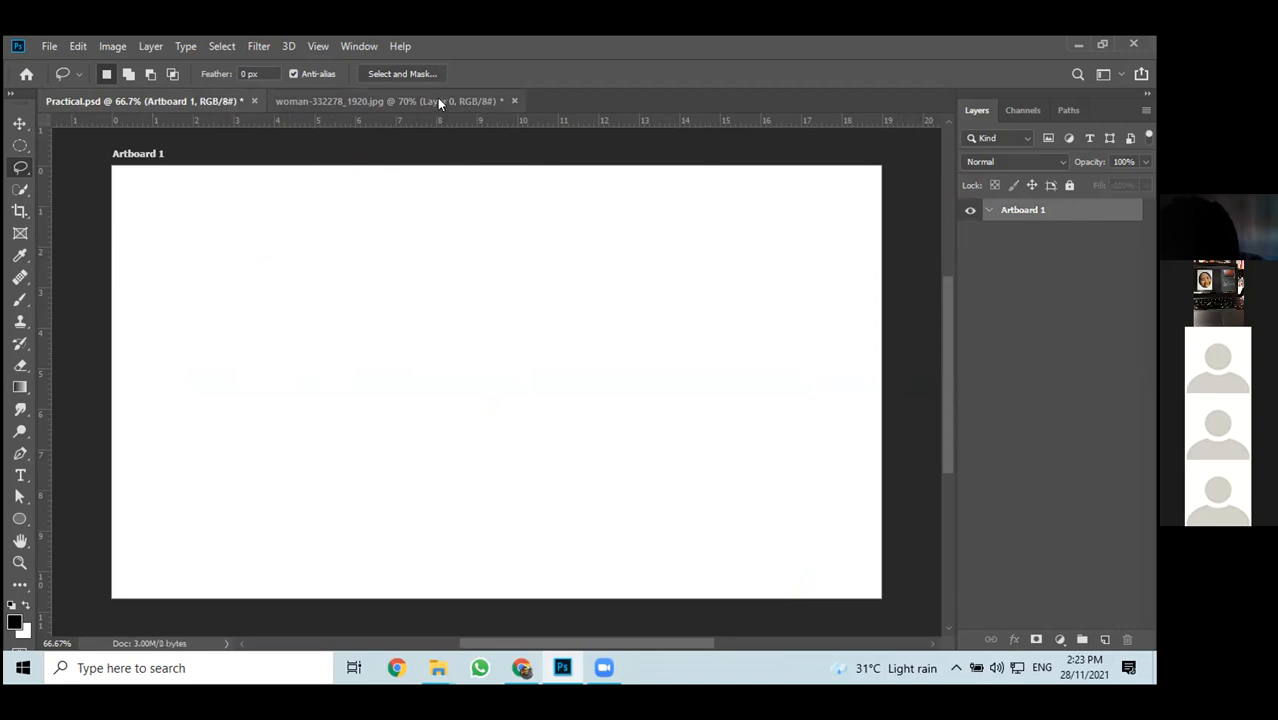
{"action": "left_click", "coordinate": [437, 98]}
{"action": "key", "text": "ctrl+d"}
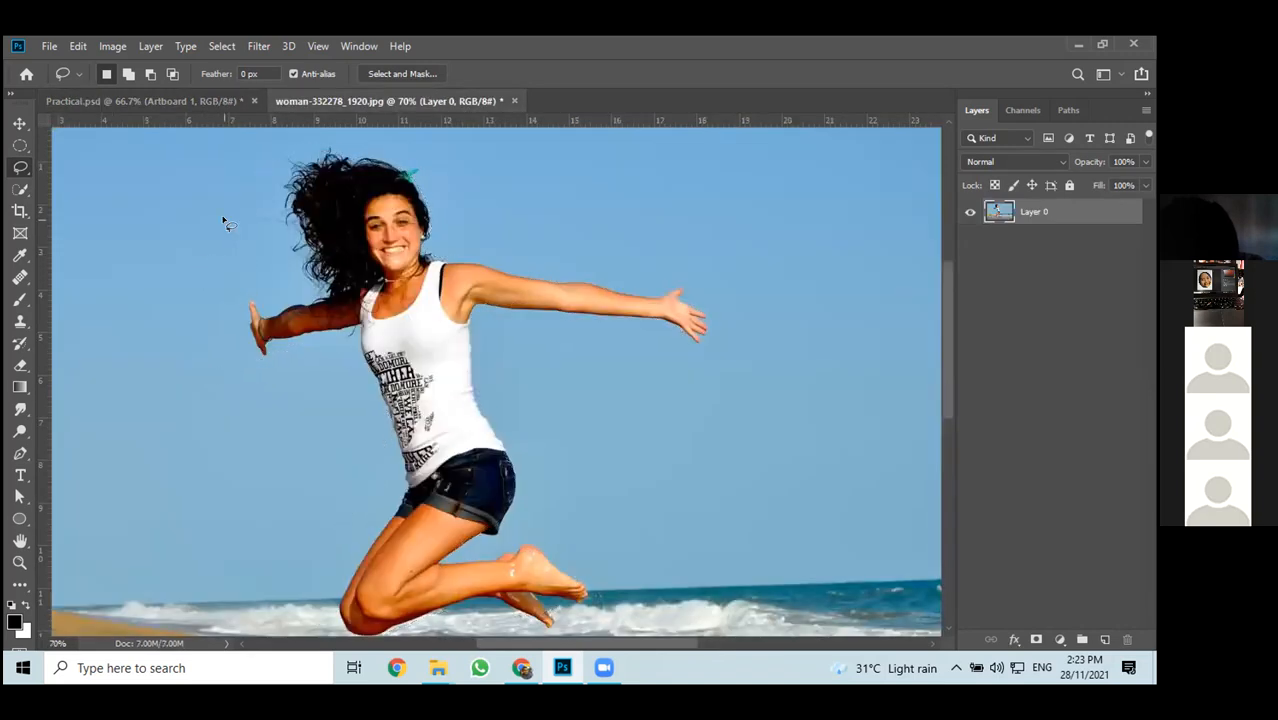
Outline a straight-edged area of sky beside the woman's head with the Polygonal Lasso, and clear that selection
{"action": "left_click", "coordinate": [24, 190]}
{"action": "left_click", "coordinate": [20, 167]}
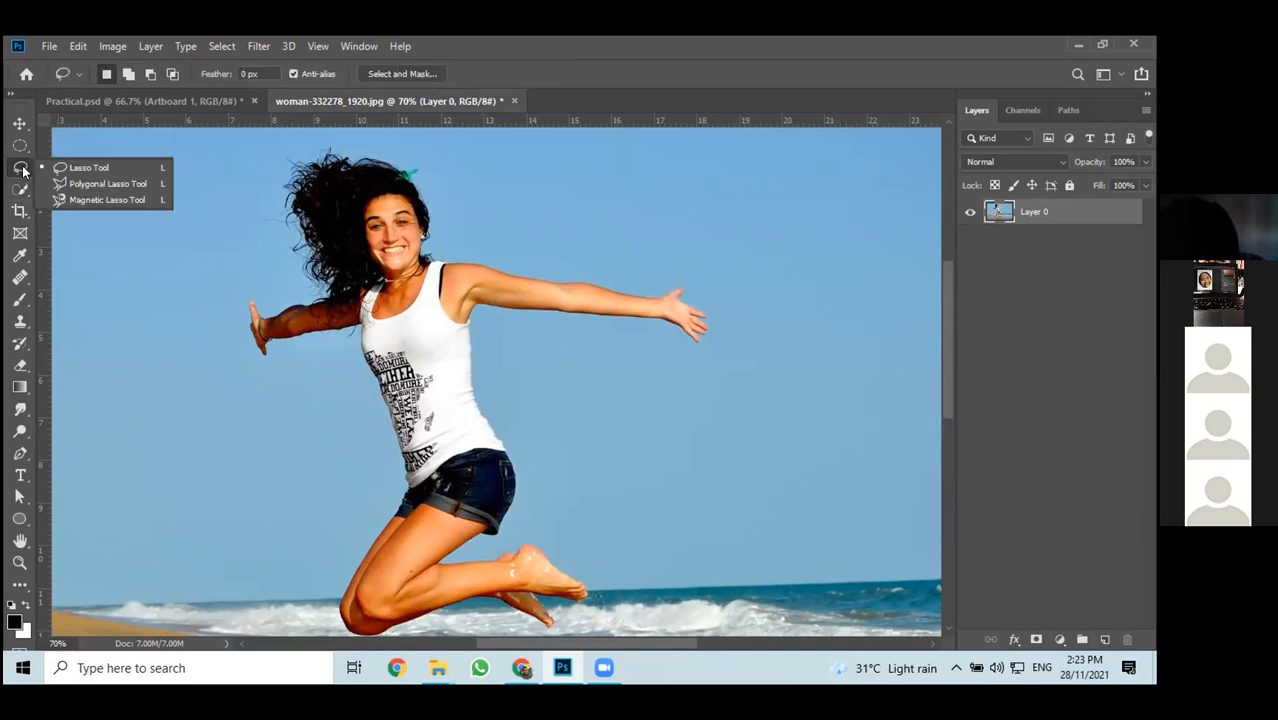
{"action": "left_click", "coordinate": [78, 184]}
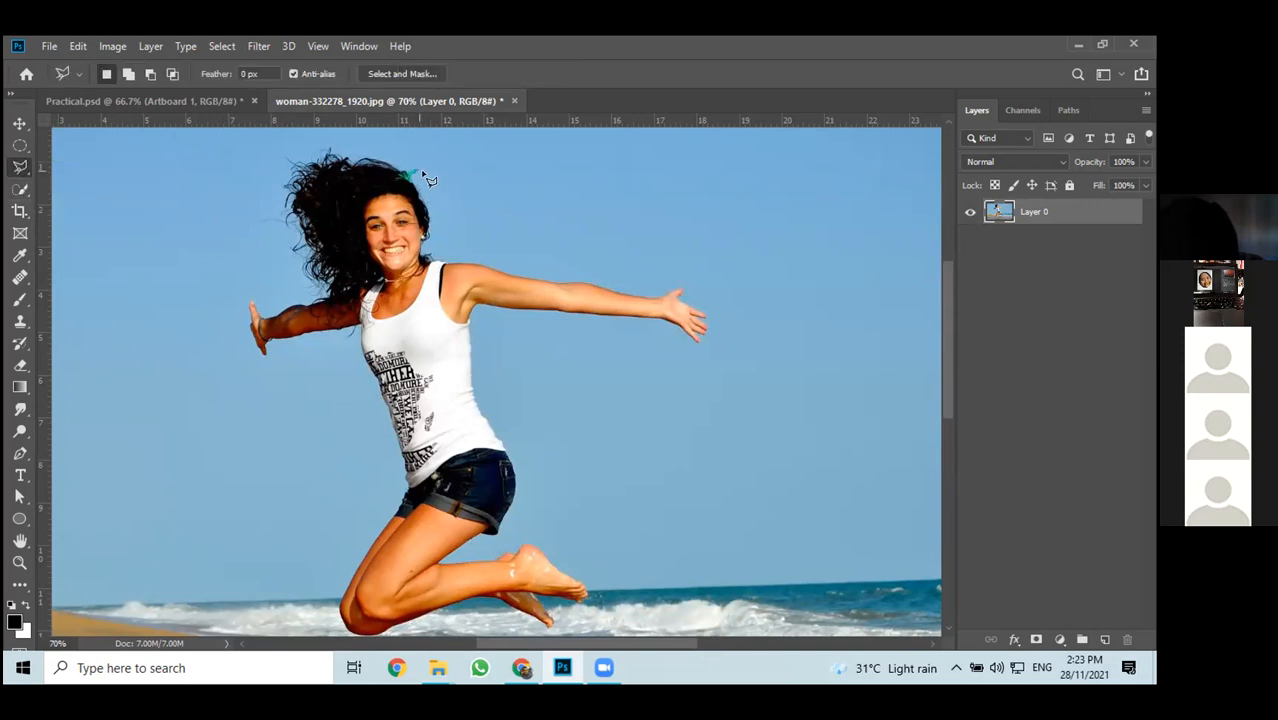
{"action": "left_click", "coordinate": [331, 151]}
{"action": "left_click", "coordinate": [402, 157]}
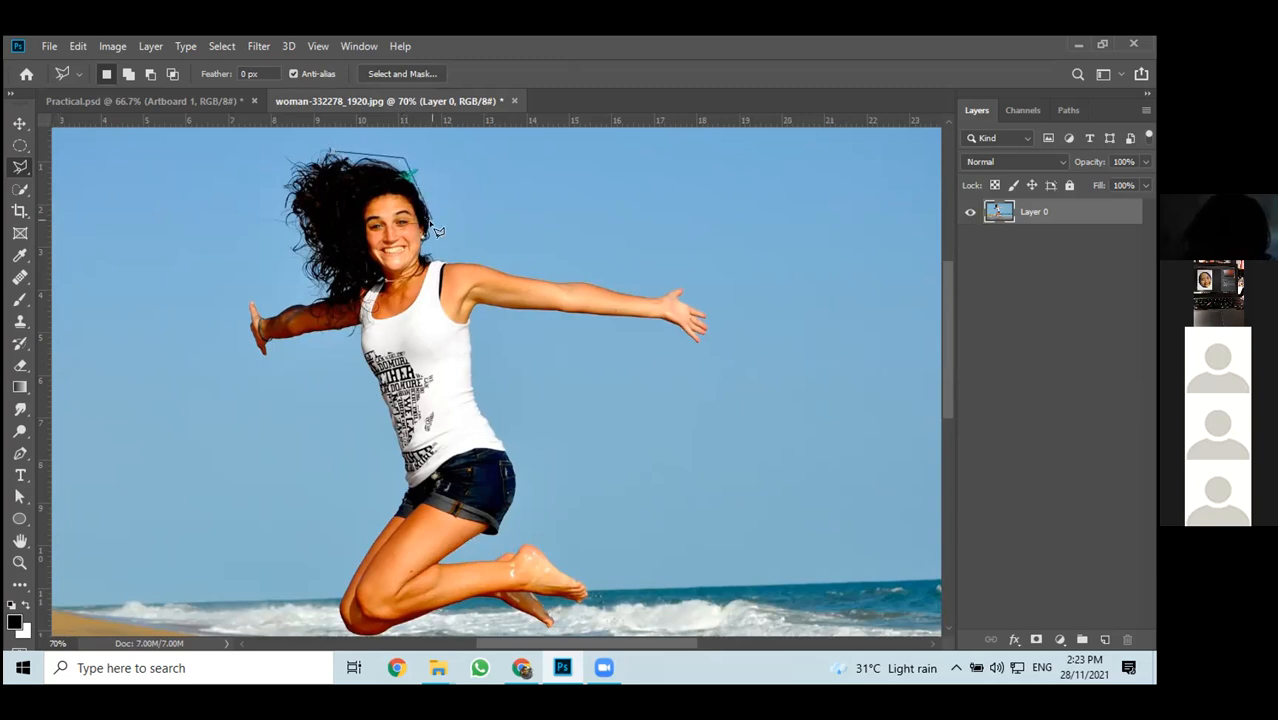
{"action": "left_click", "coordinate": [433, 245]}
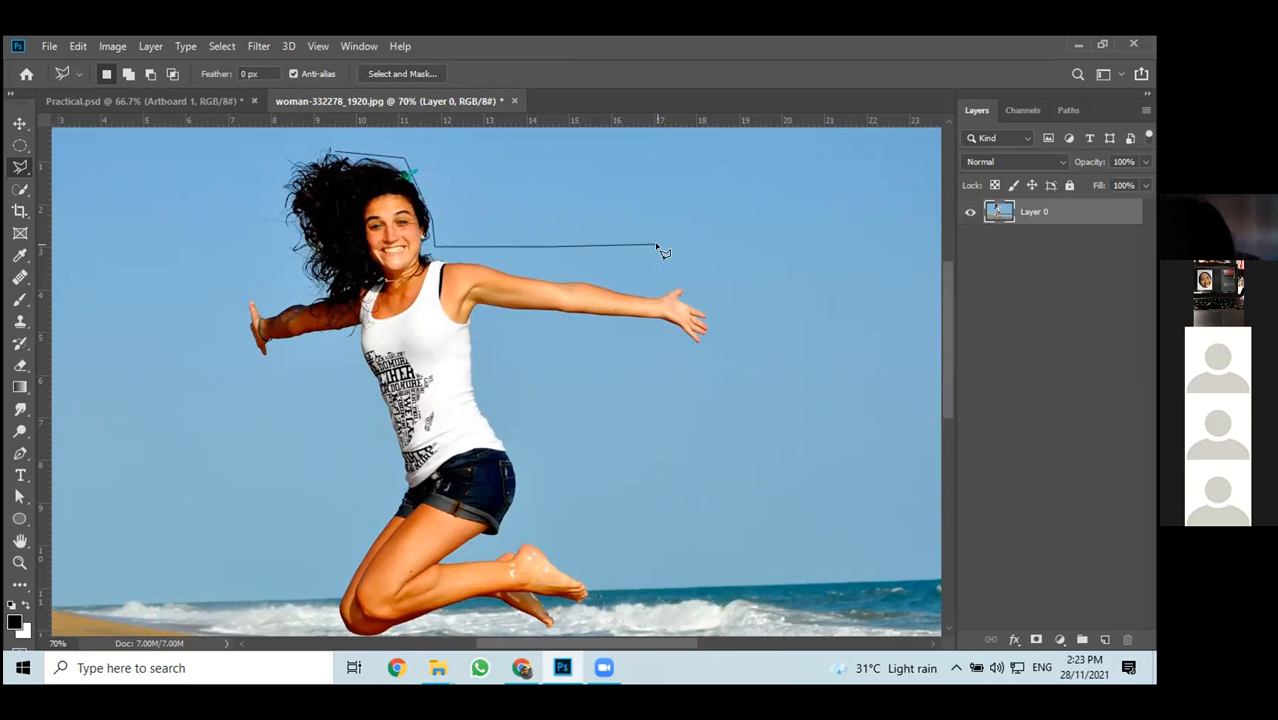
{"action": "left_click", "coordinate": [655, 128]}
{"action": "left_click", "coordinate": [336, 152]}
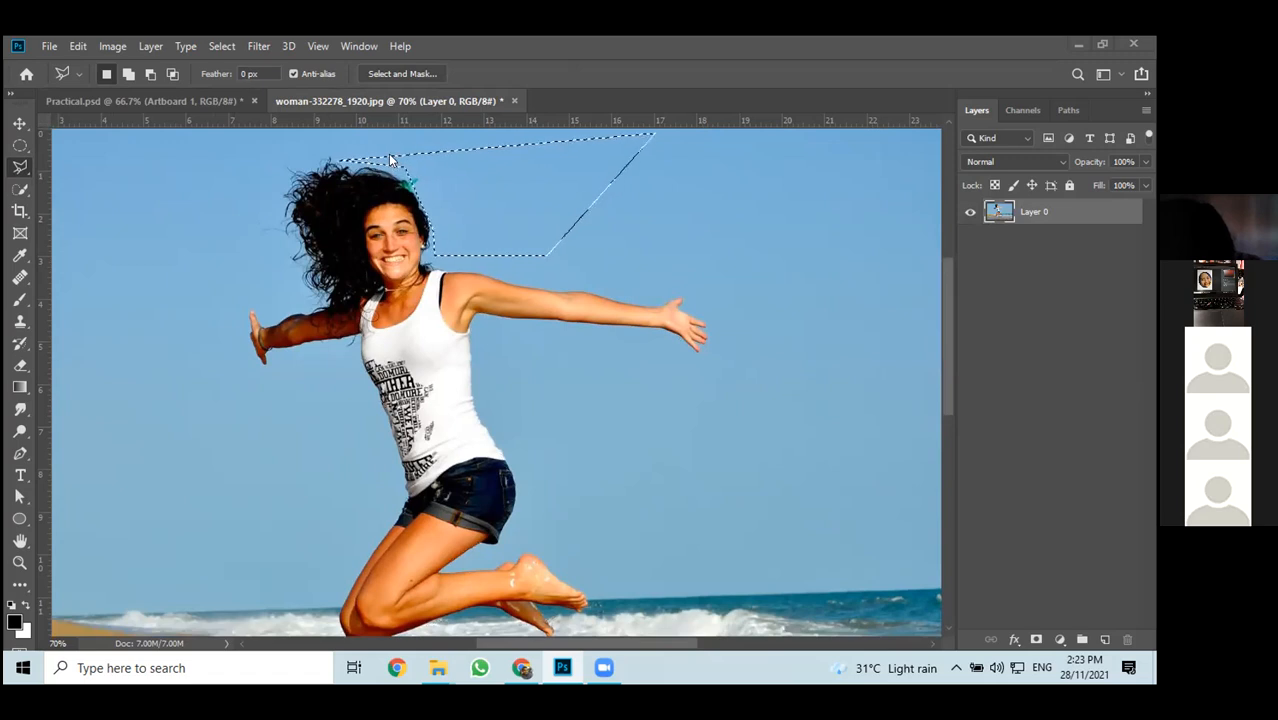
{"action": "left_click", "coordinate": [19, 124]}
{"action": "key", "text": "ctrl+d"}
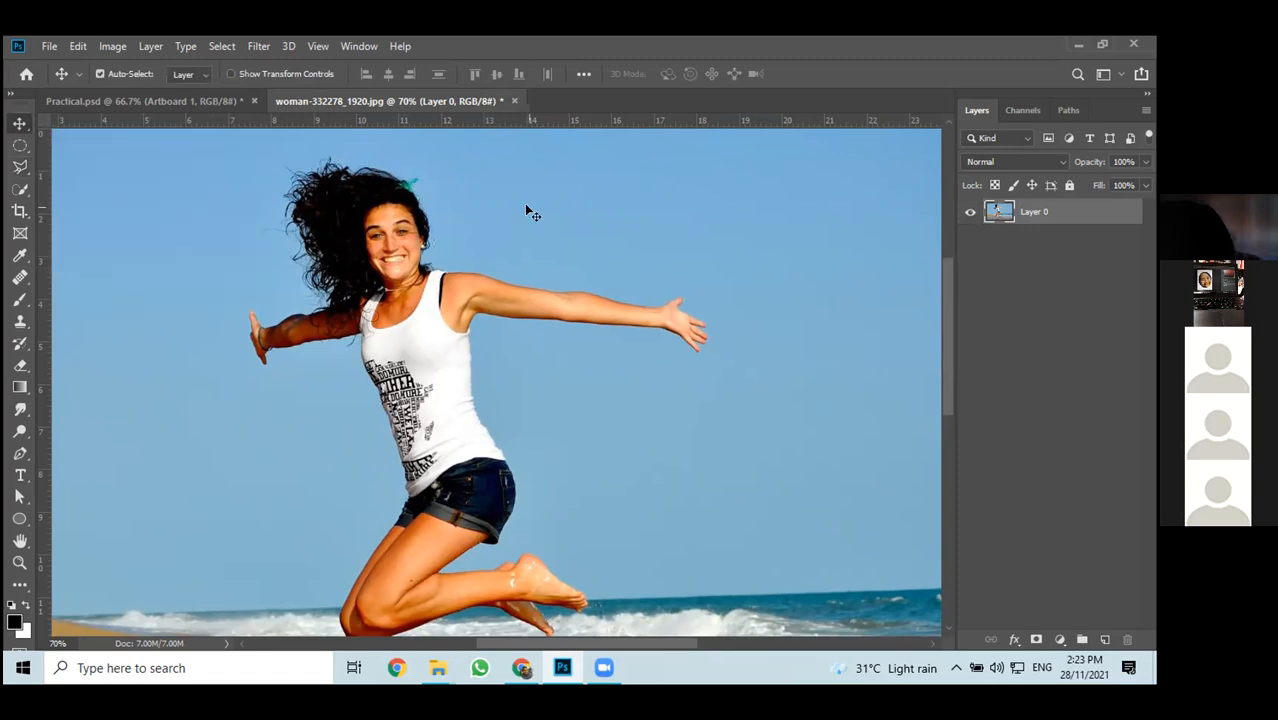
Draw a closed Polygonal Lasso selection across the sky and the upper part of her extended arm, and deselect it
{"action": "left_click", "coordinate": [19, 167]}
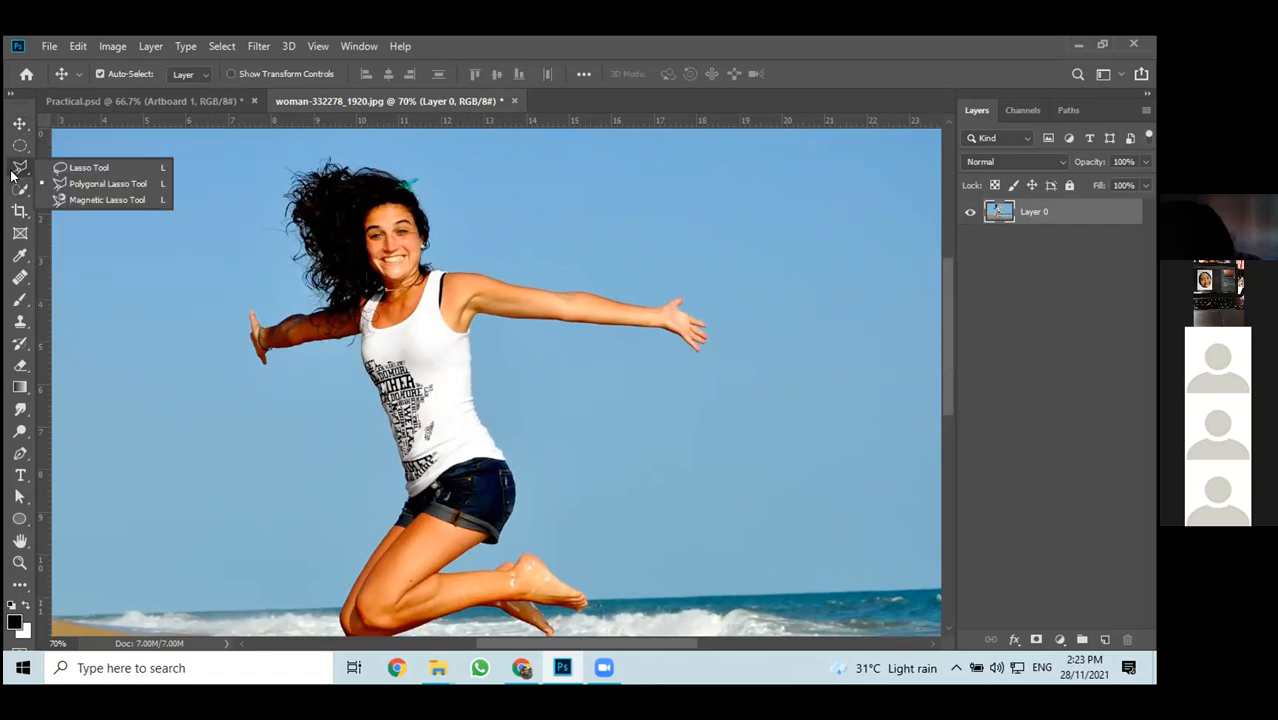
{"action": "left_click", "coordinate": [99, 186]}
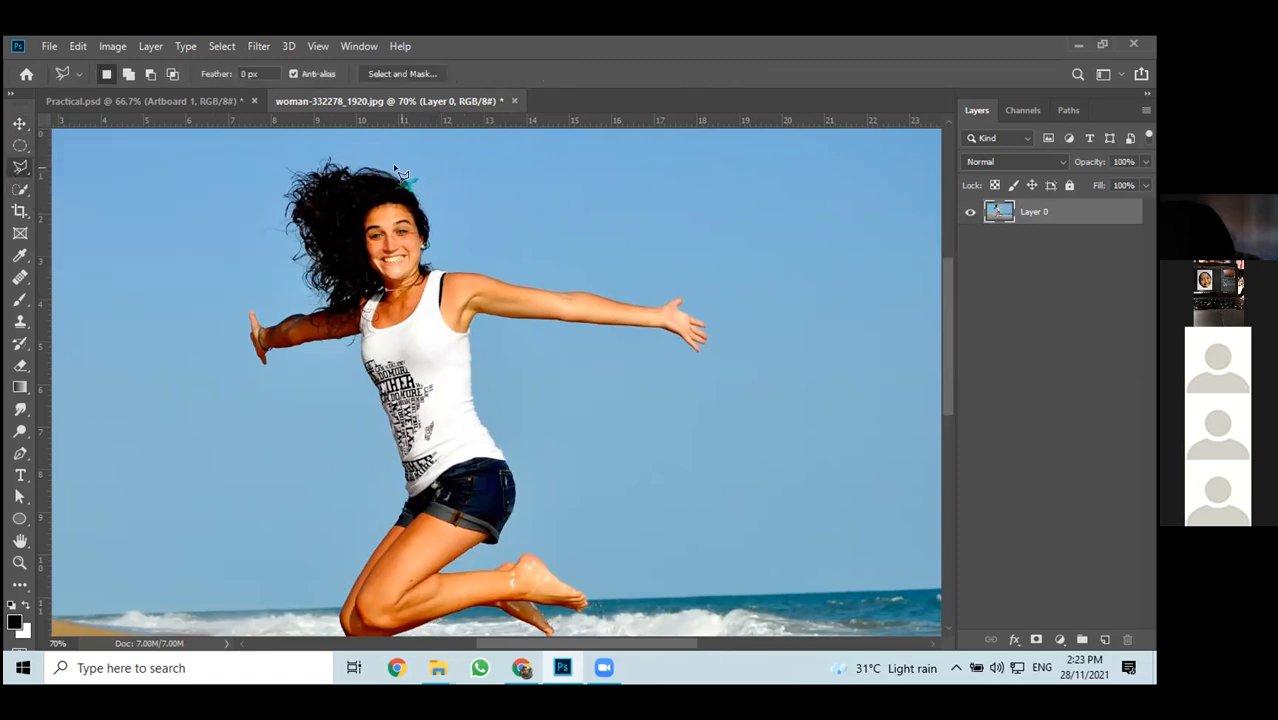
{"action": "left_click", "coordinate": [540, 174]}
{"action": "left_click", "coordinate": [581, 226]}
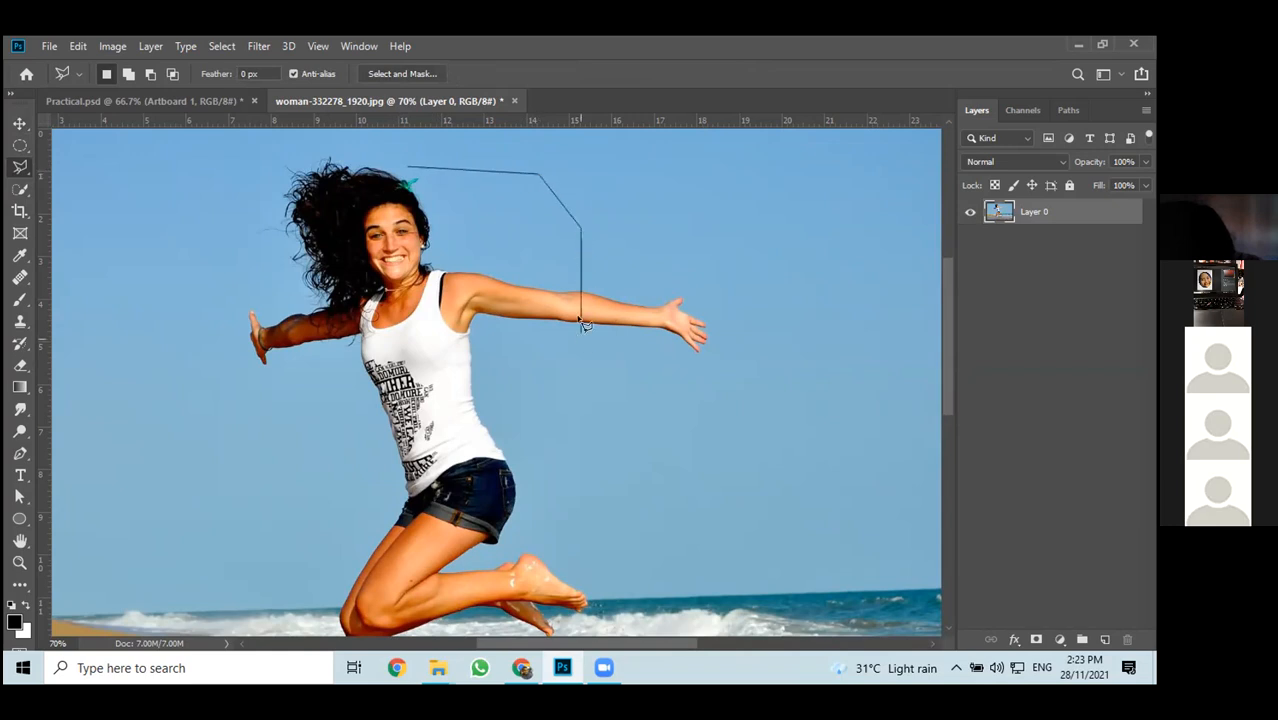
{"action": "left_click", "coordinate": [507, 364]}
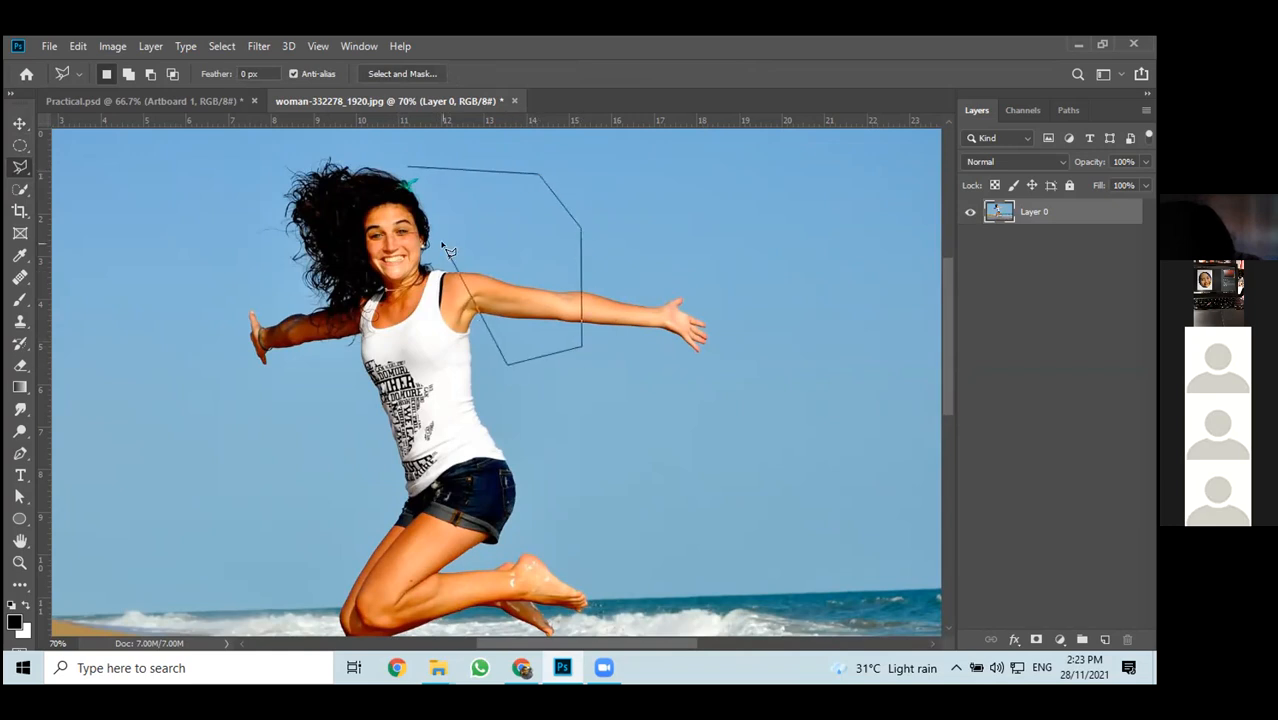
{"action": "left_click", "coordinate": [408, 170]}
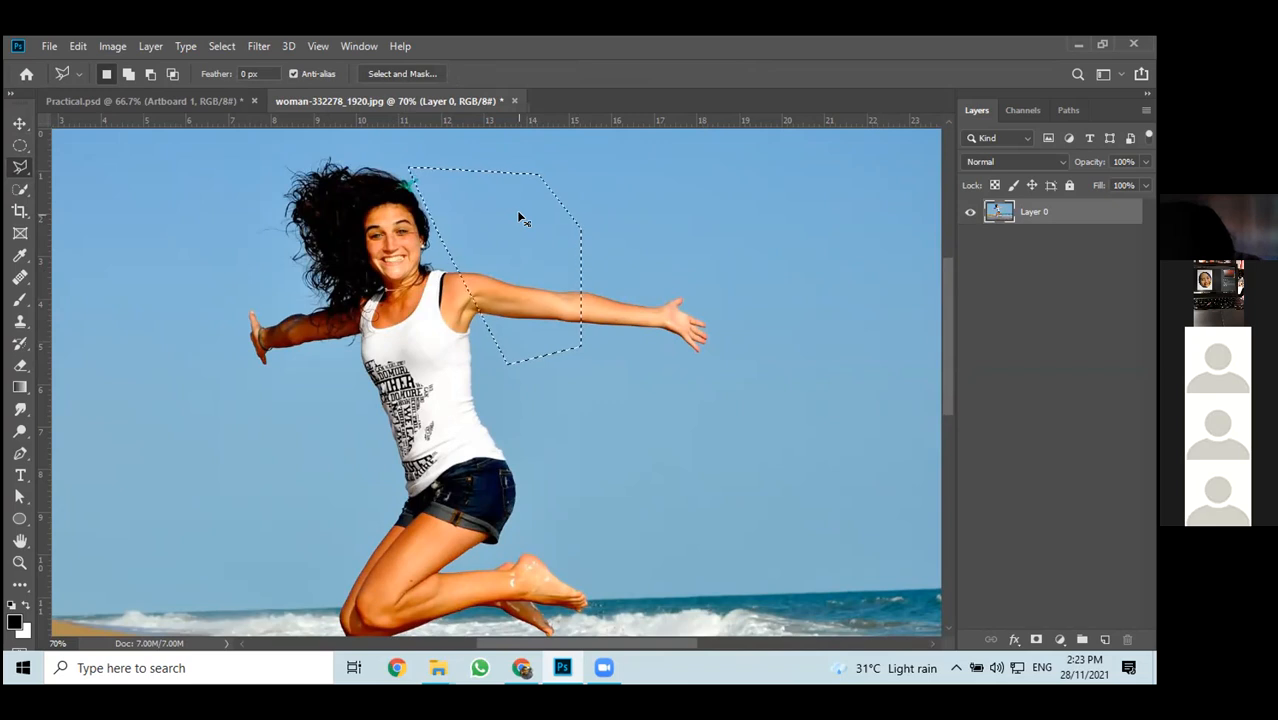
{"action": "key", "text": "ctrl+d"}
Trace the woman's hair, shoulder and extended arm as far as the fingers with the Magnetic Lasso, and clear the resulting selection
{"action": "right_click", "coordinate": [22, 176]}
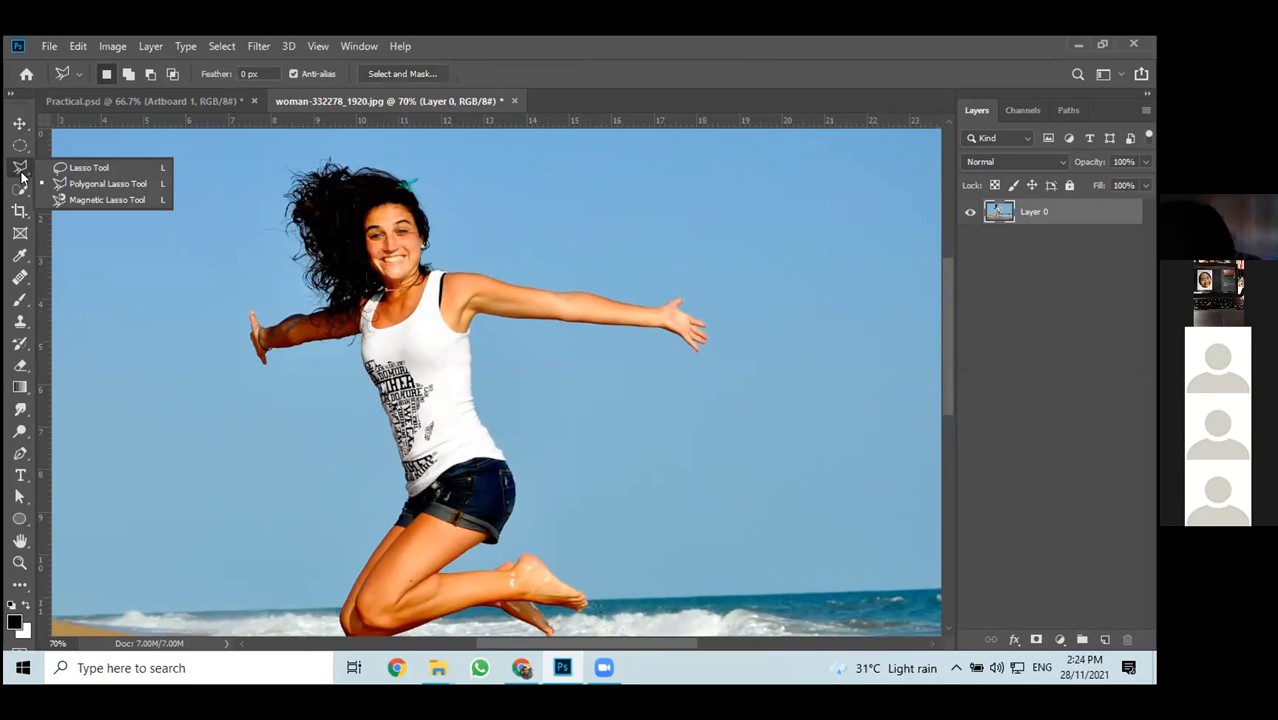
{"action": "left_click", "coordinate": [83, 199]}
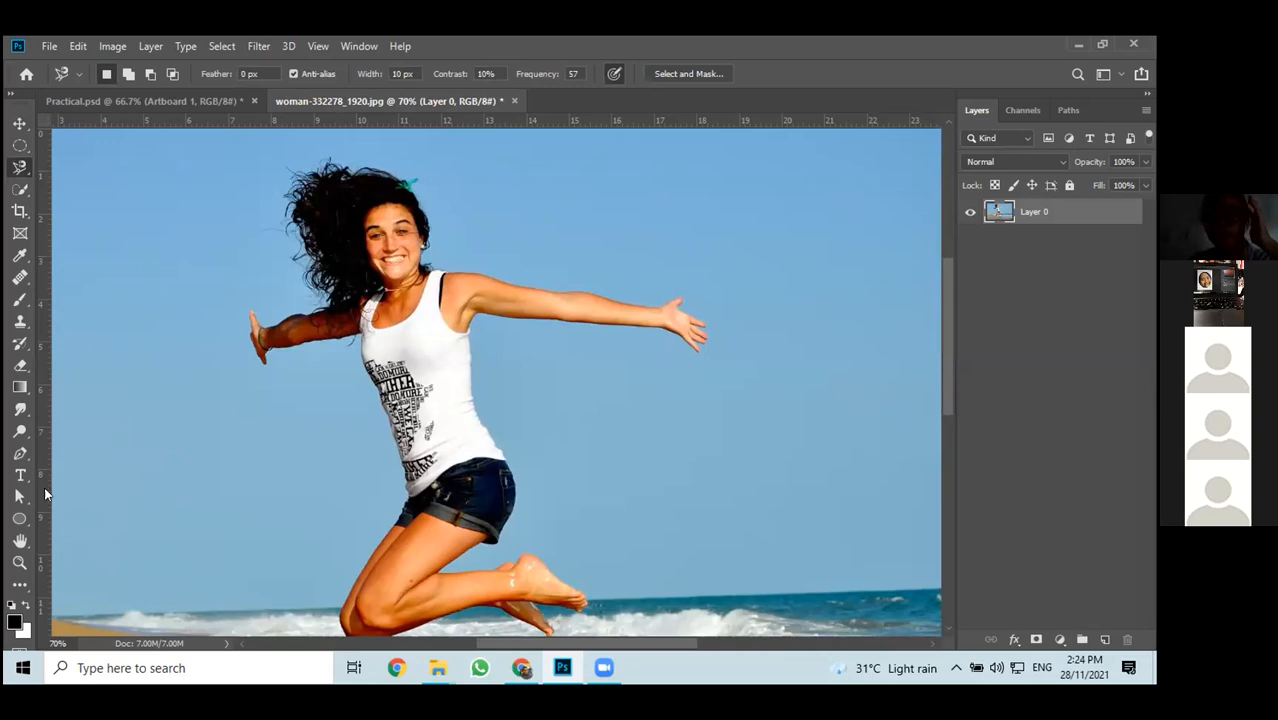
{"action": "left_click", "coordinate": [19, 562]}
{"action": "left_click", "coordinate": [339, 272]}
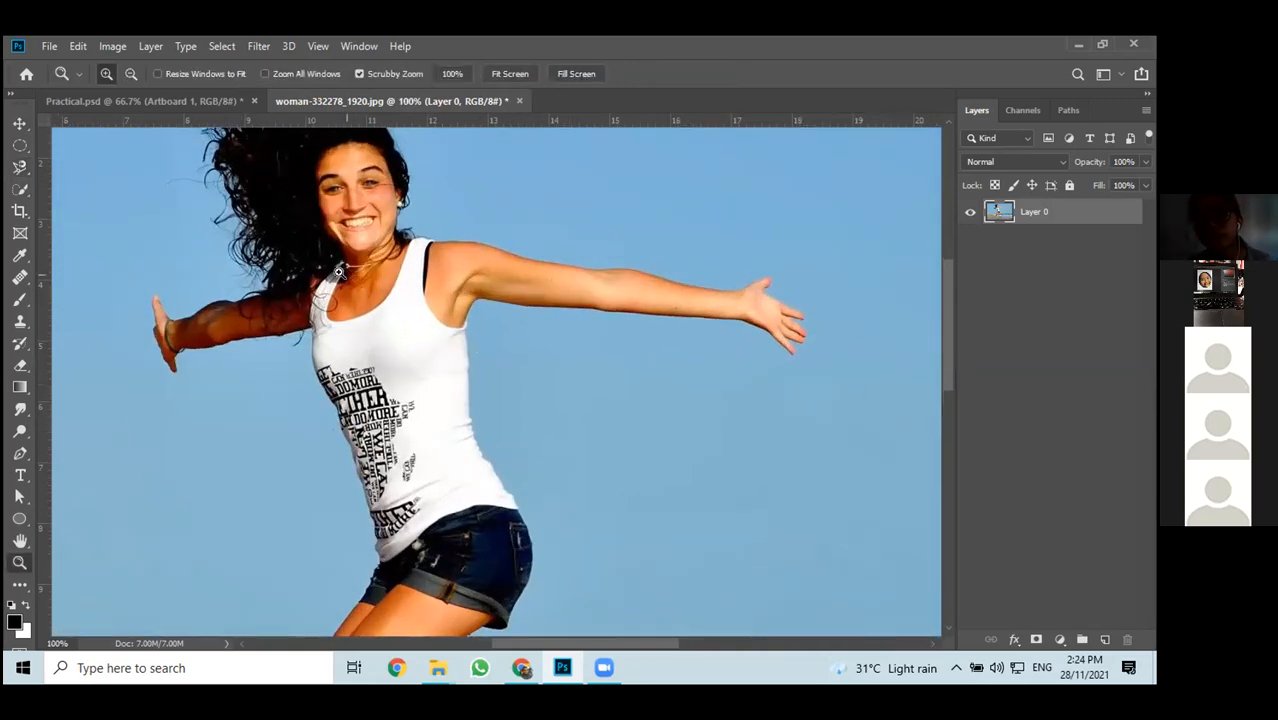
{"action": "scroll", "coordinate": [339, 272], "scroll_direction": "up", "scroll_amount": 1}
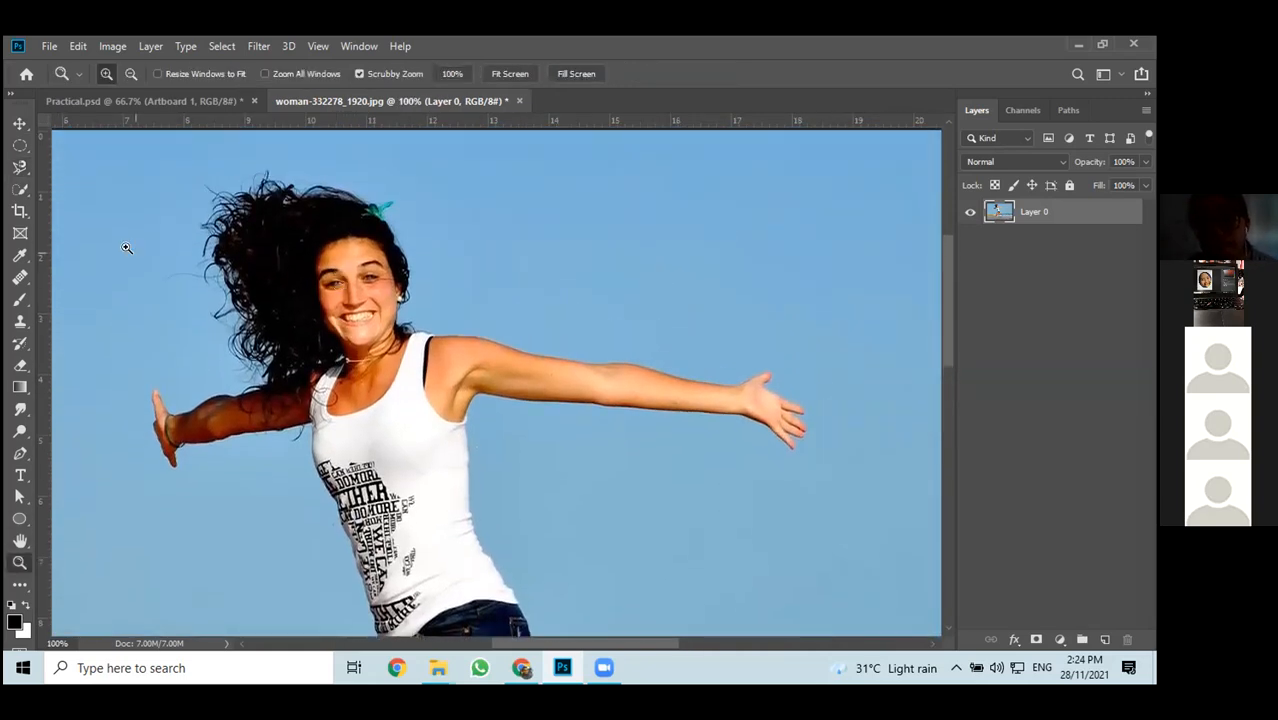
{"action": "left_click", "coordinate": [19, 170]}
{"action": "left_click", "coordinate": [86, 202]}
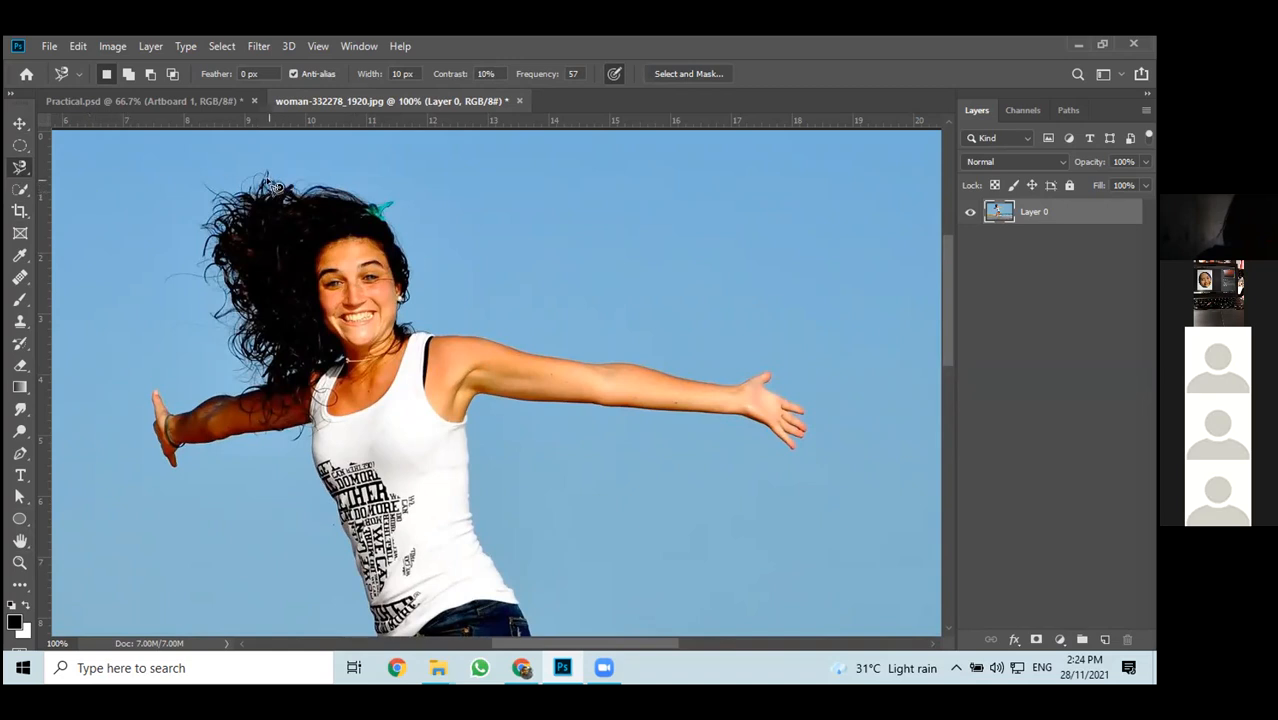
{"action": "right_click", "coordinate": [20, 167]}
{"action": "left_click", "coordinate": [100, 200]}
{"action": "left_click", "coordinate": [297, 186]}
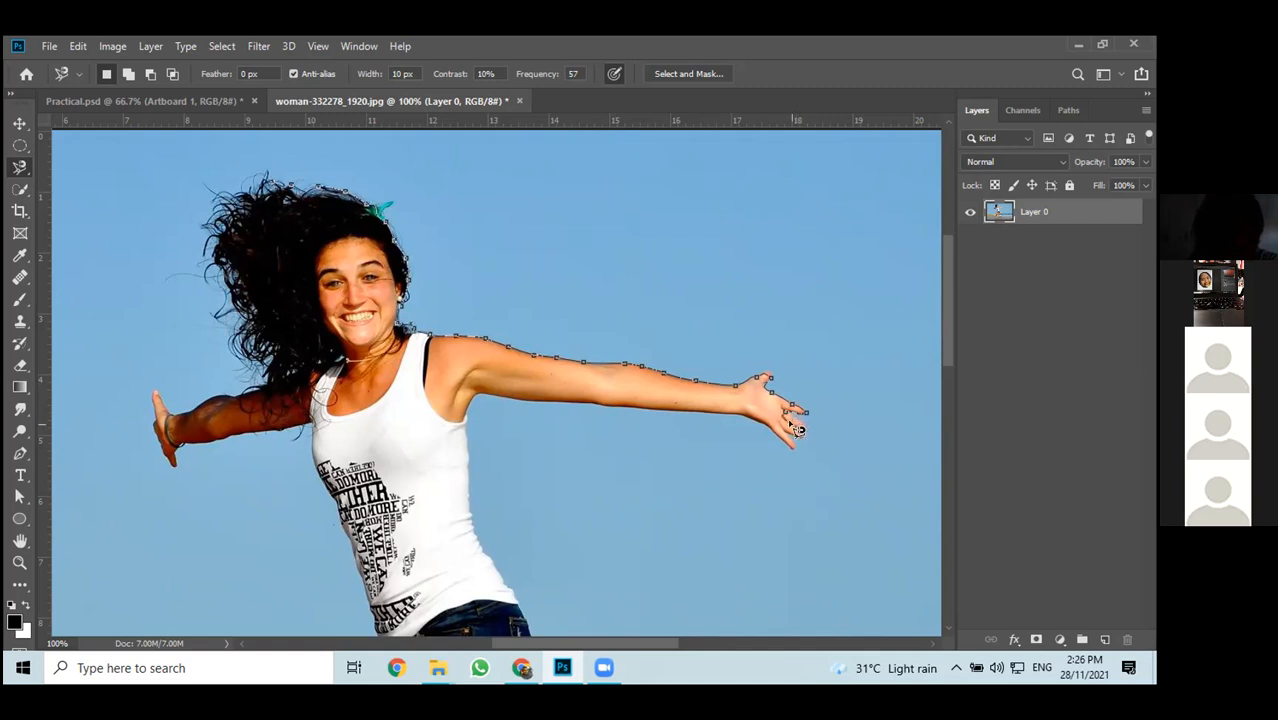
{"action": "double_click", "coordinate": [790, 424]}
{"action": "key", "text": "ctrl+d"}
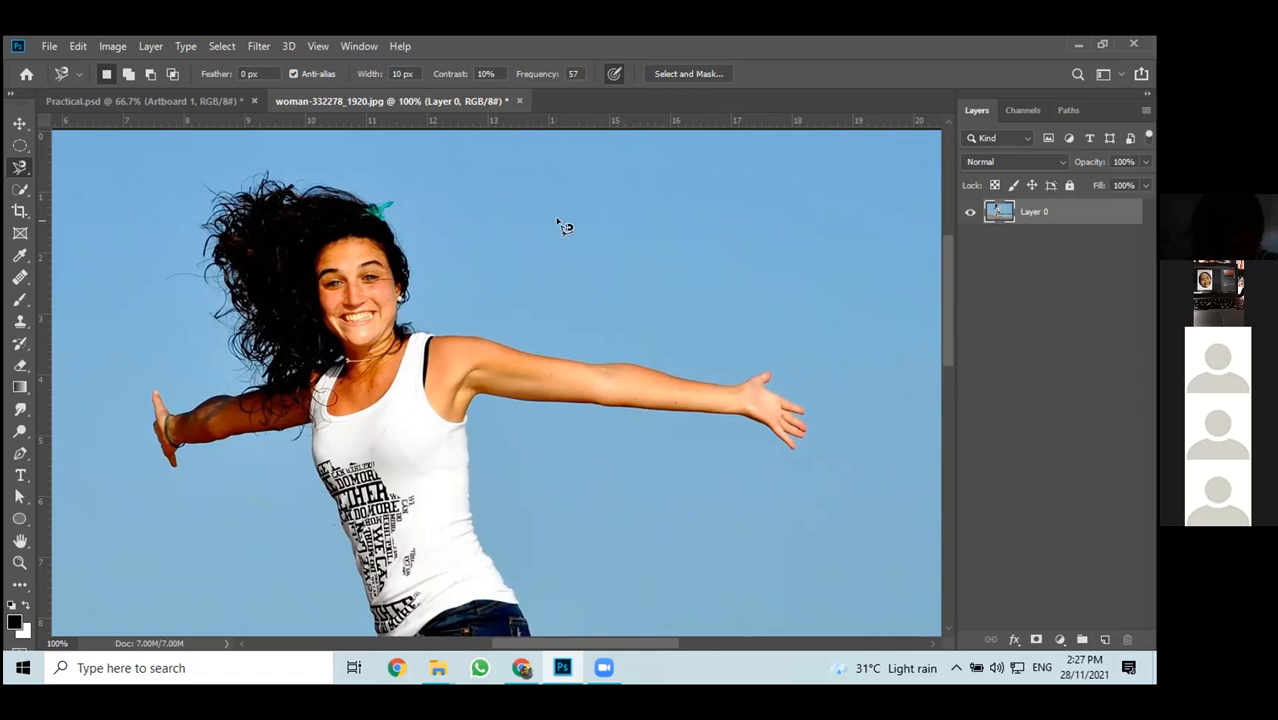
{"action": "left_click", "coordinate": [969, 213]}
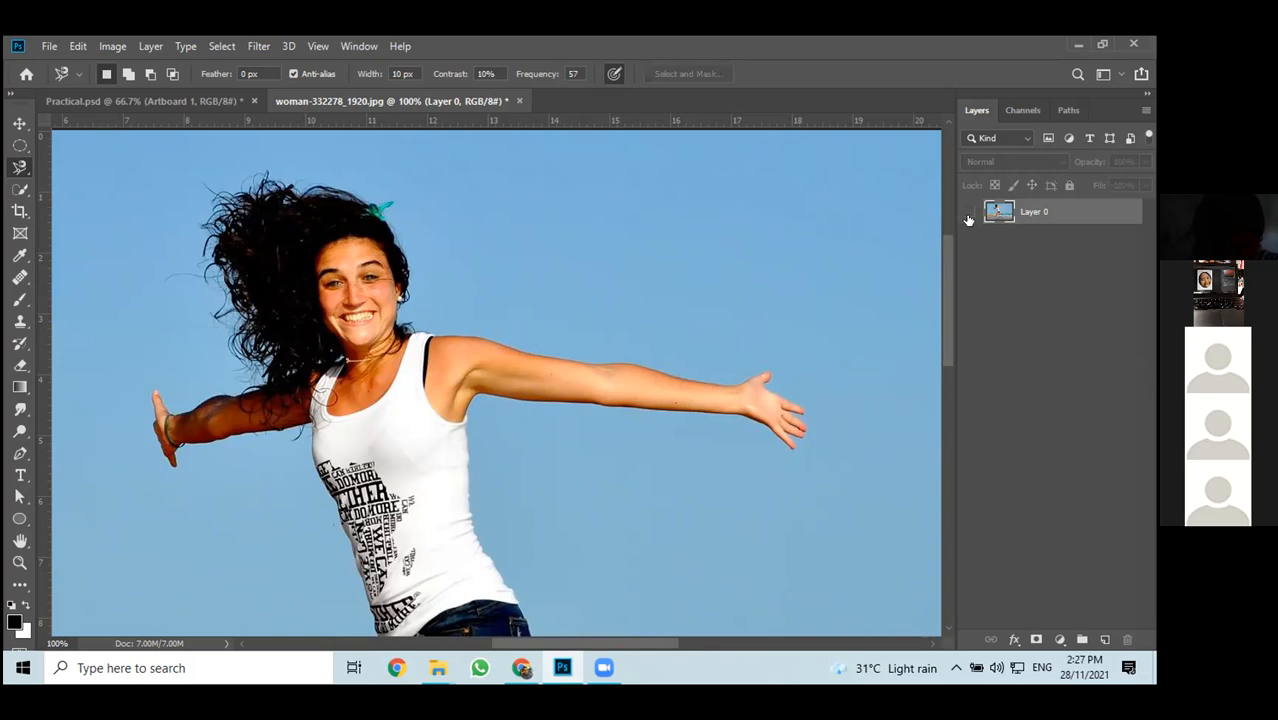
{"action": "left_click", "coordinate": [969, 213]}
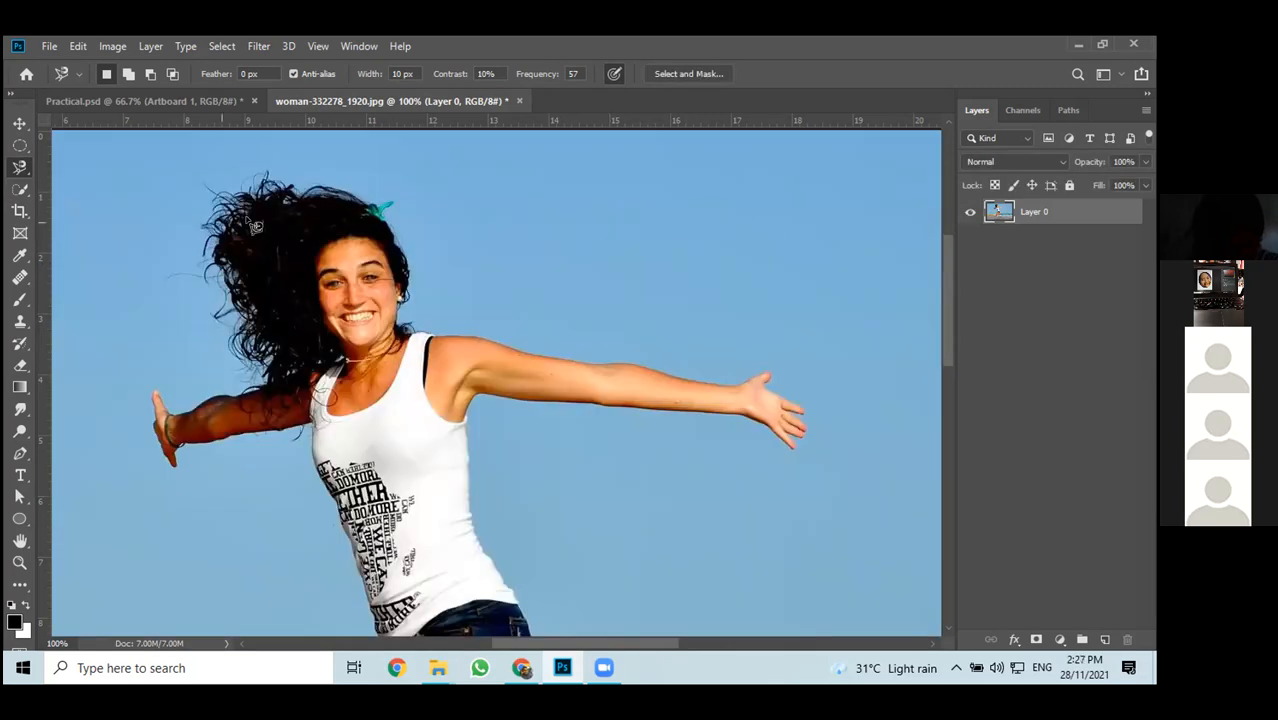
{"action": "left_click", "coordinate": [20, 148]}
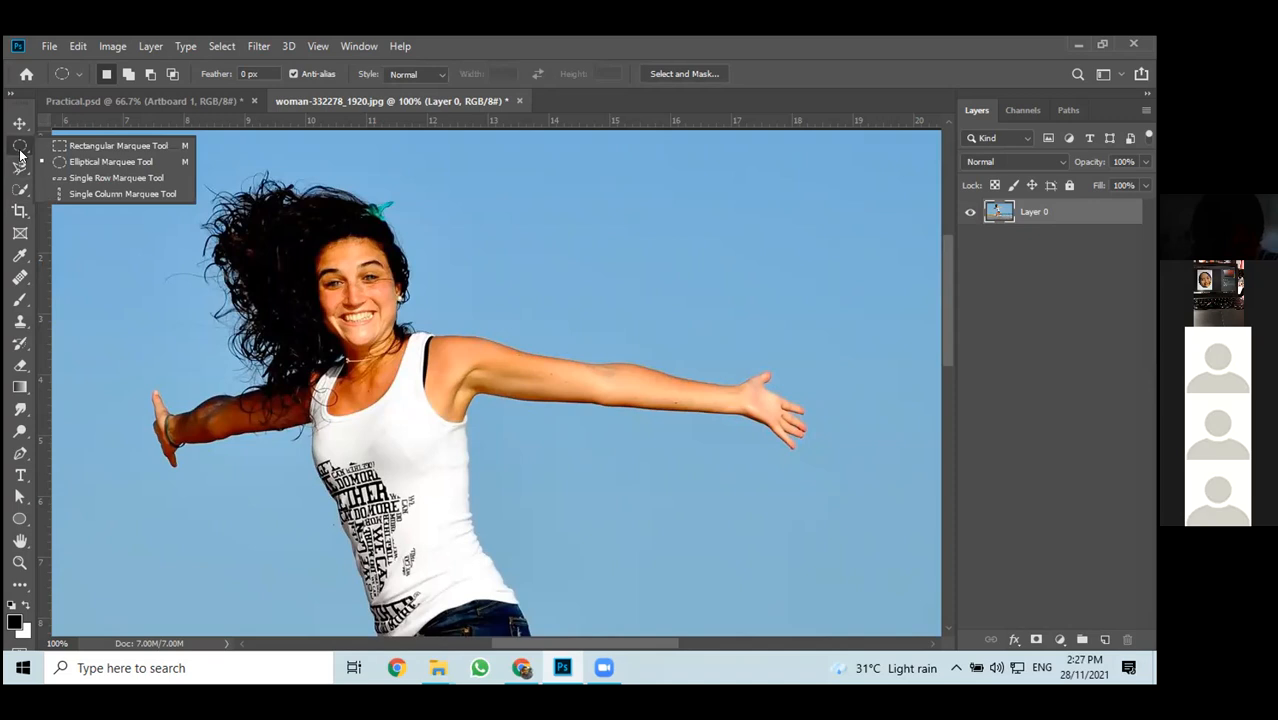
{"action": "left_click", "coordinate": [21, 168]}
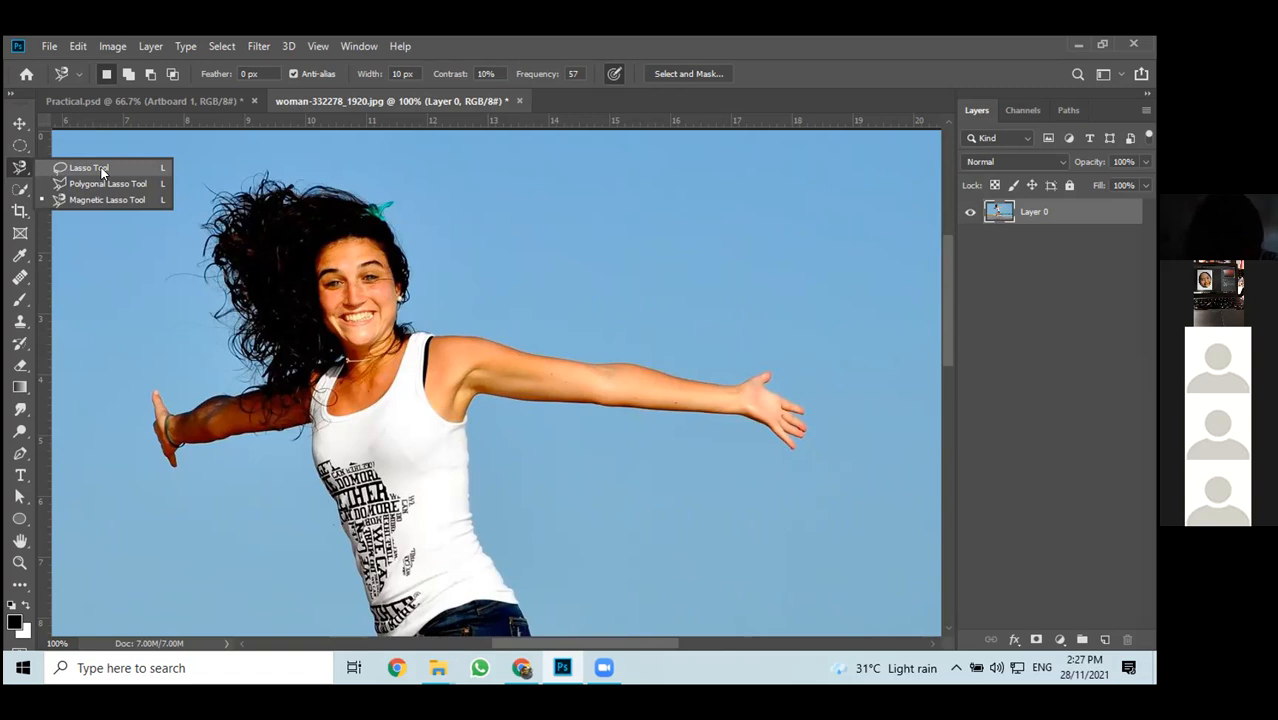
Select the whole woman automatically using the Quick Selection tool's Select Subject command
{"action": "left_click", "coordinate": [22, 190]}
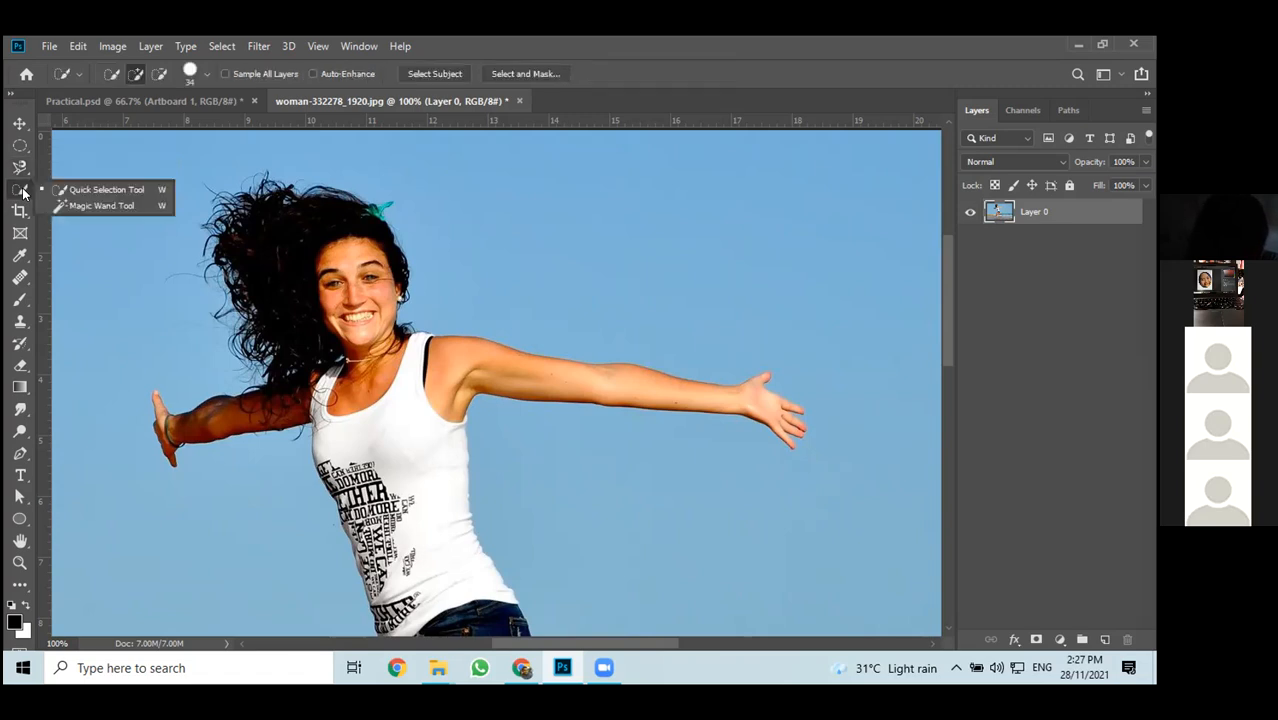
{"action": "left_click", "coordinate": [93, 190]}
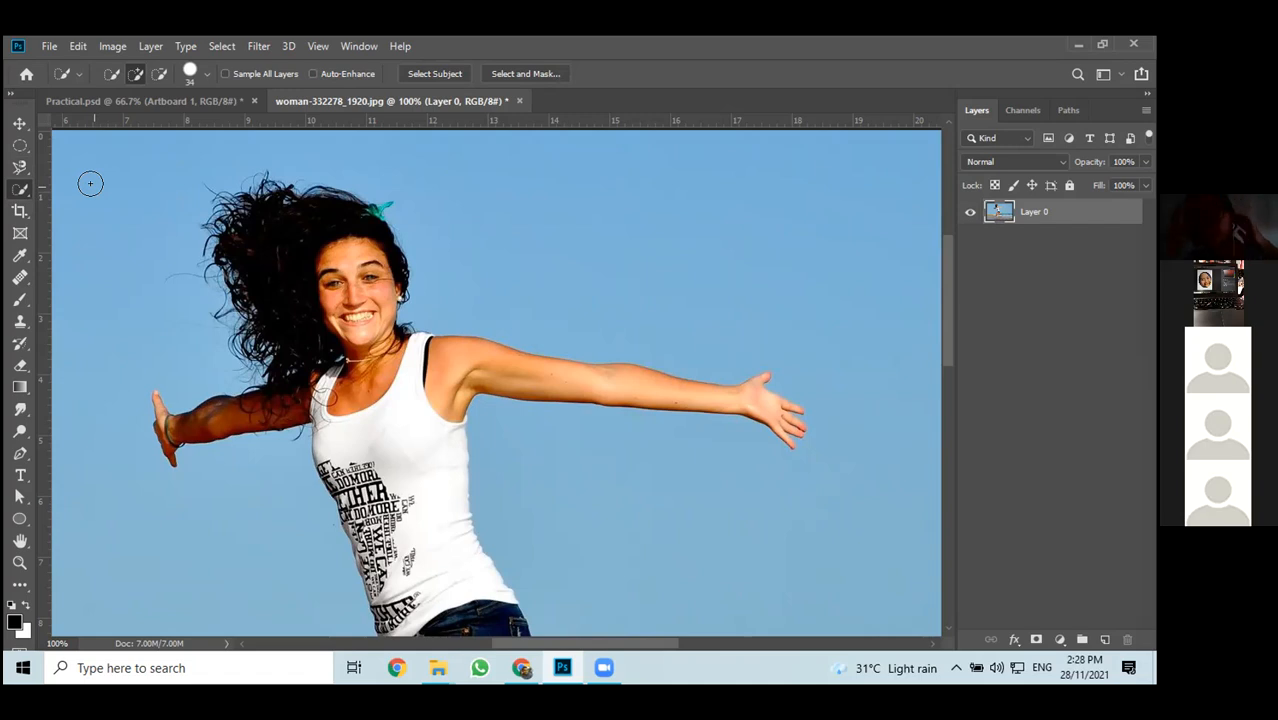
{"action": "right_click", "coordinate": [19, 192]}
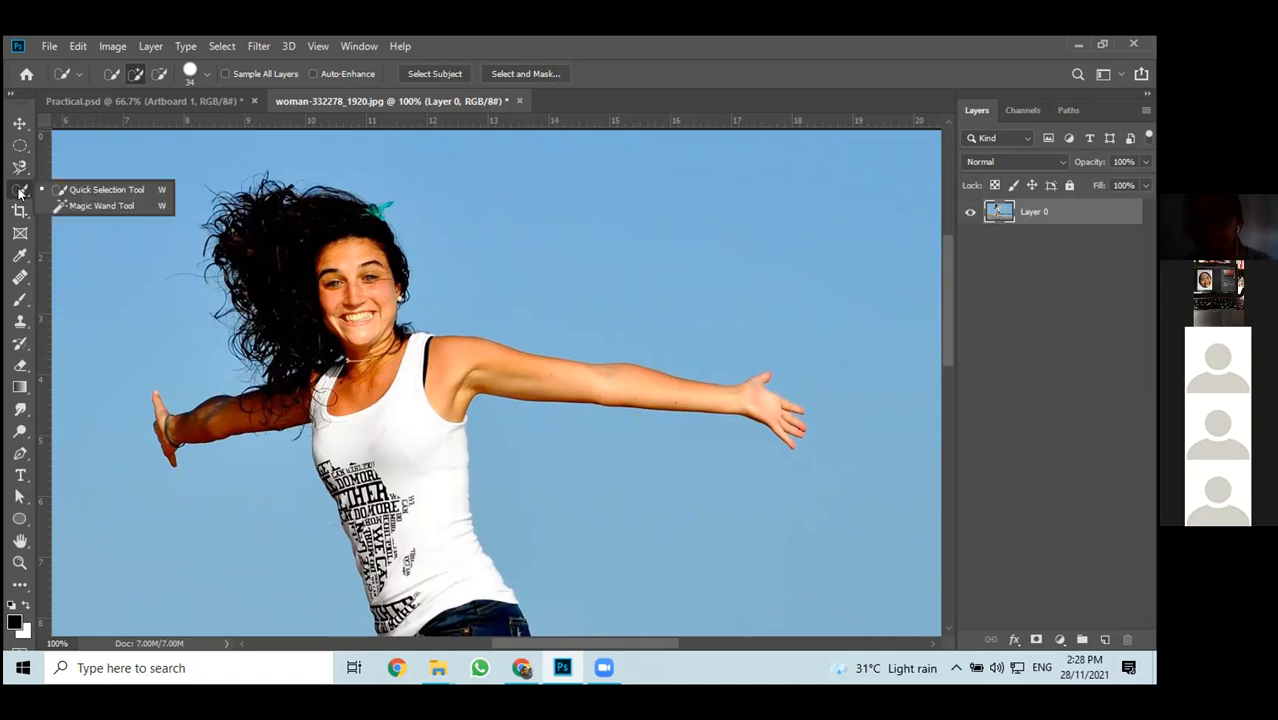
{"action": "left_click", "coordinate": [80, 189]}
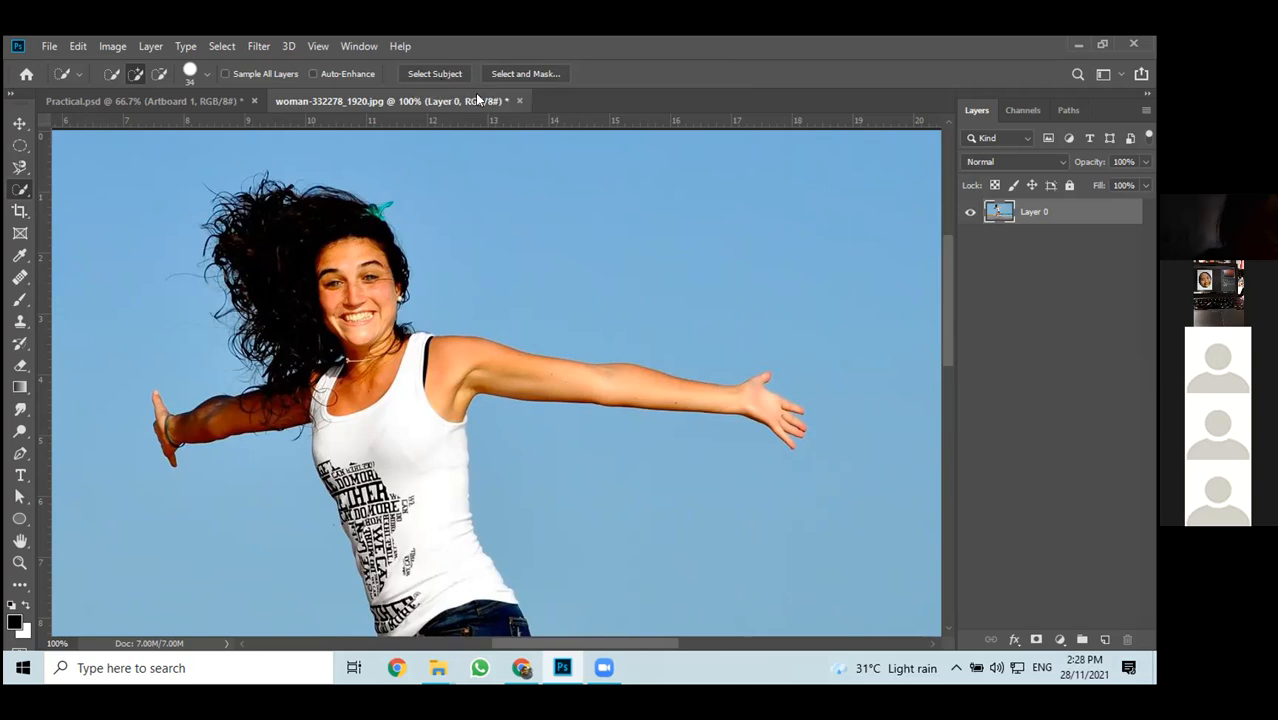
{"action": "left_click", "coordinate": [427, 74]}
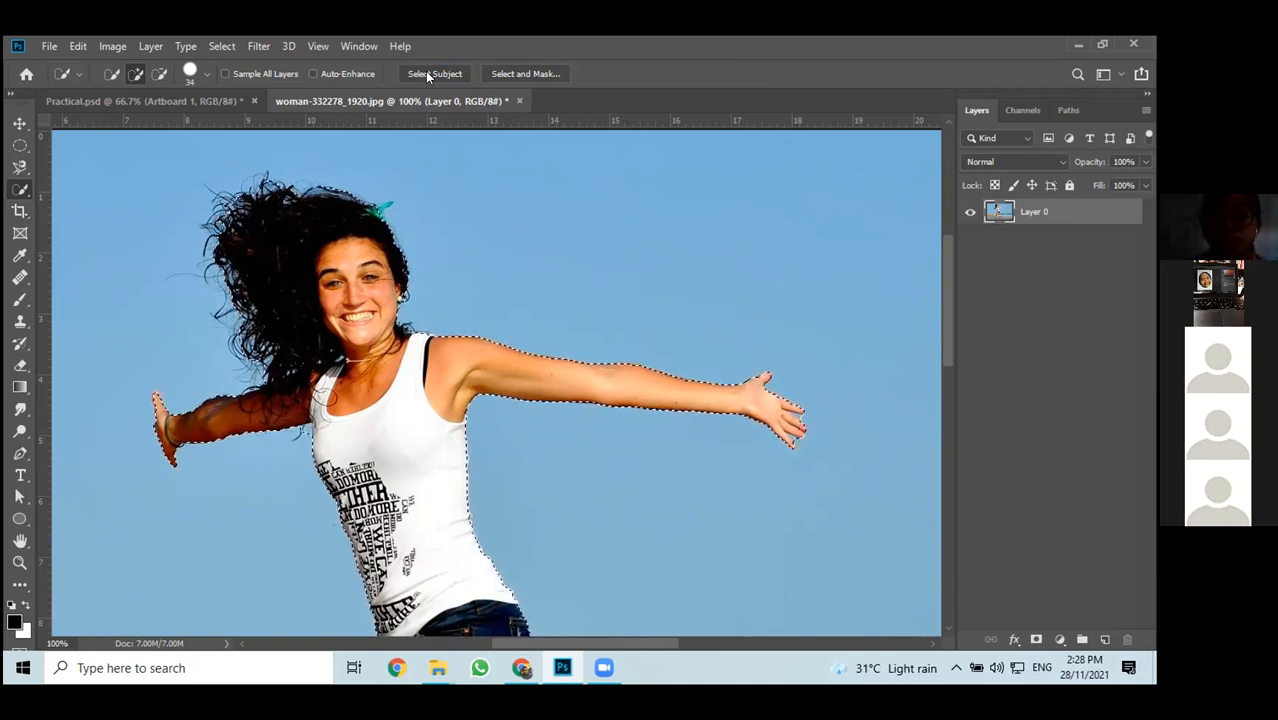
Check the selection outline around the woman from her hair to her feet, and clear the selection
{"action": "scroll", "coordinate": [430, 448], "scroll_direction": "down", "scroll_amount": 1}
{"action": "scroll", "coordinate": [430, 448], "scroll_direction": "down", "scroll_amount": 7}
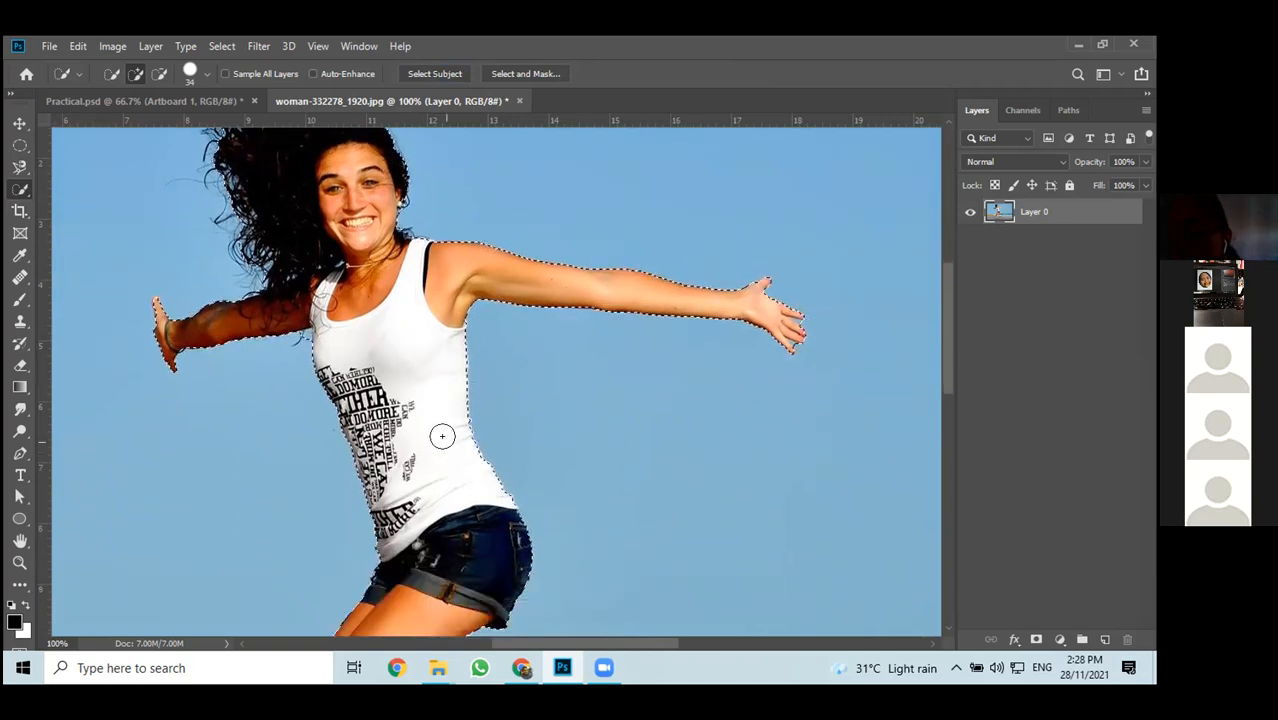
{"action": "scroll", "coordinate": [548, 567], "scroll_direction": "down", "scroll_amount": 2}
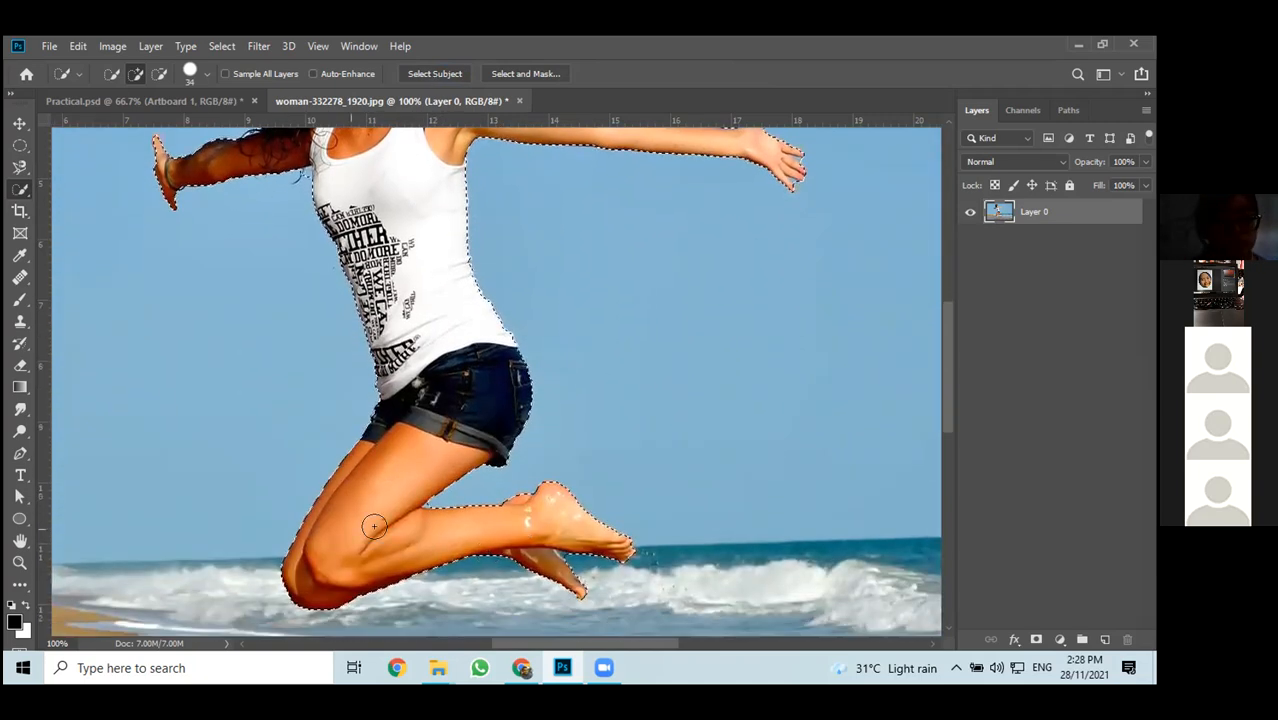
{"action": "scroll", "coordinate": [552, 540], "scroll_direction": "up", "scroll_amount": 4}
{"action": "scroll", "coordinate": [556, 520], "scroll_direction": "up", "scroll_amount": 2}
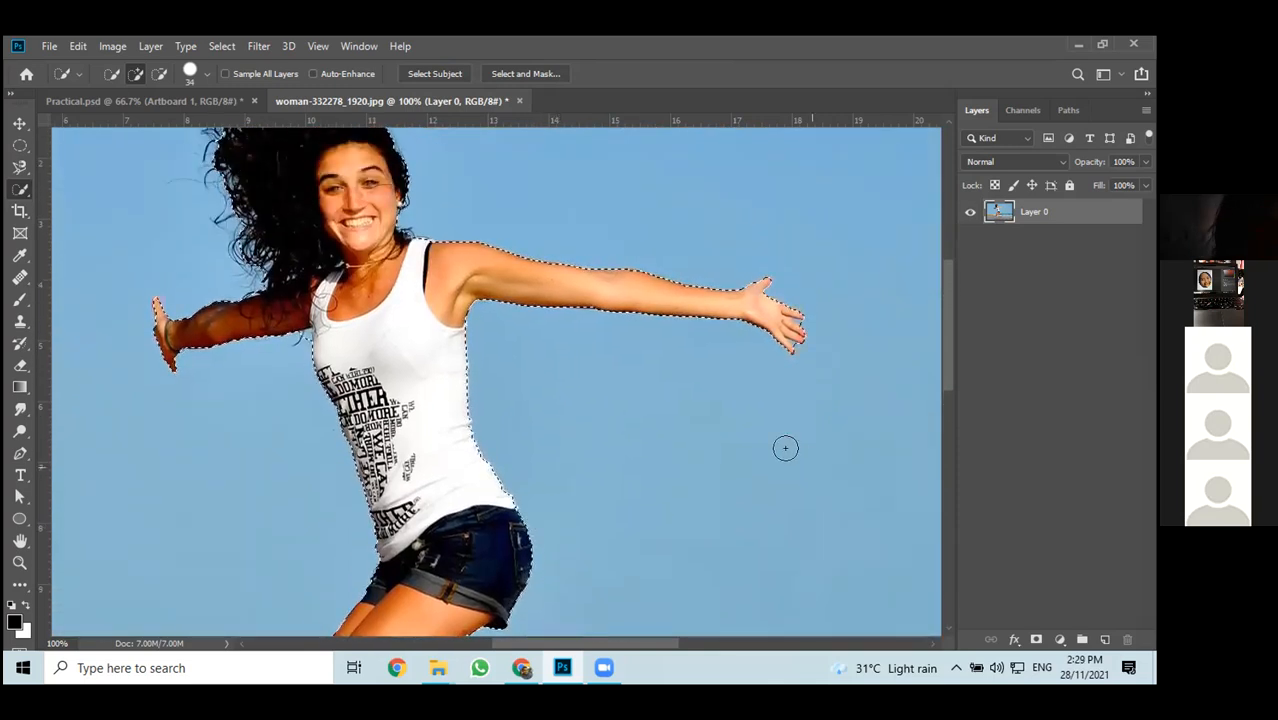
{"action": "scroll", "coordinate": [533, 365], "scroll_direction": "up", "scroll_amount": 3}
{"action": "left_click", "coordinate": [343, 194]}
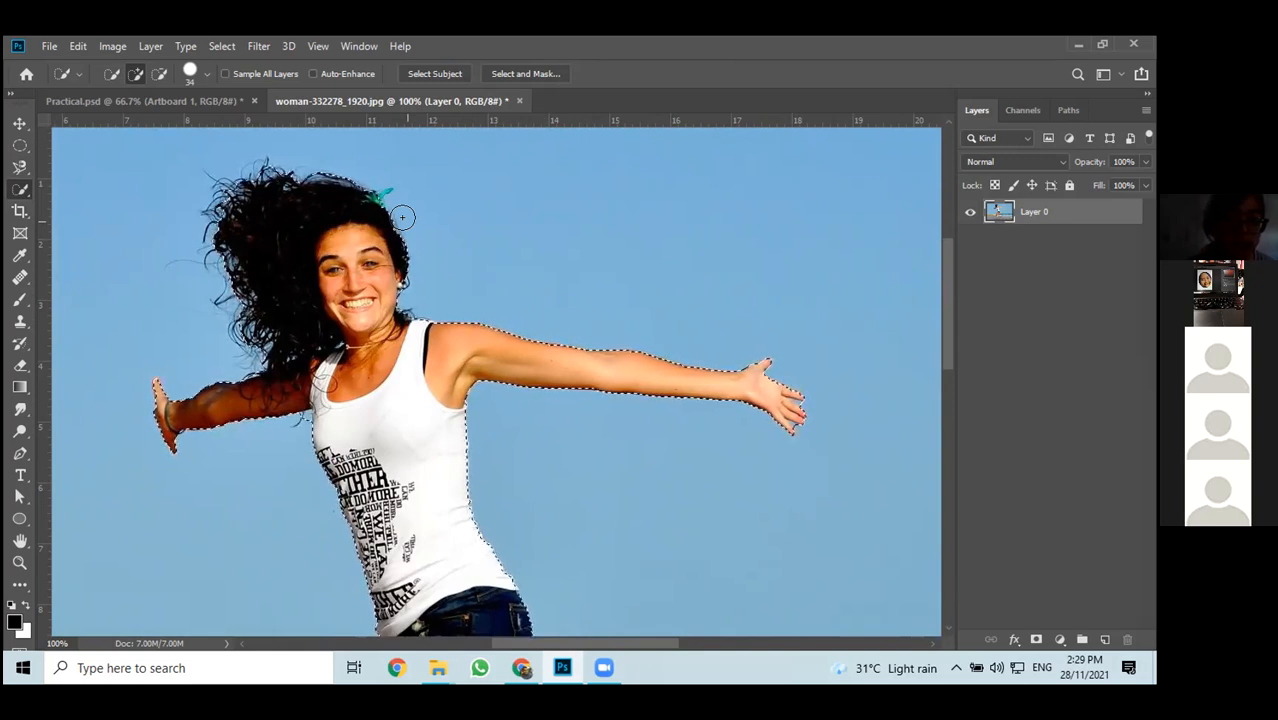
{"action": "key", "text": "ctrl+d"}
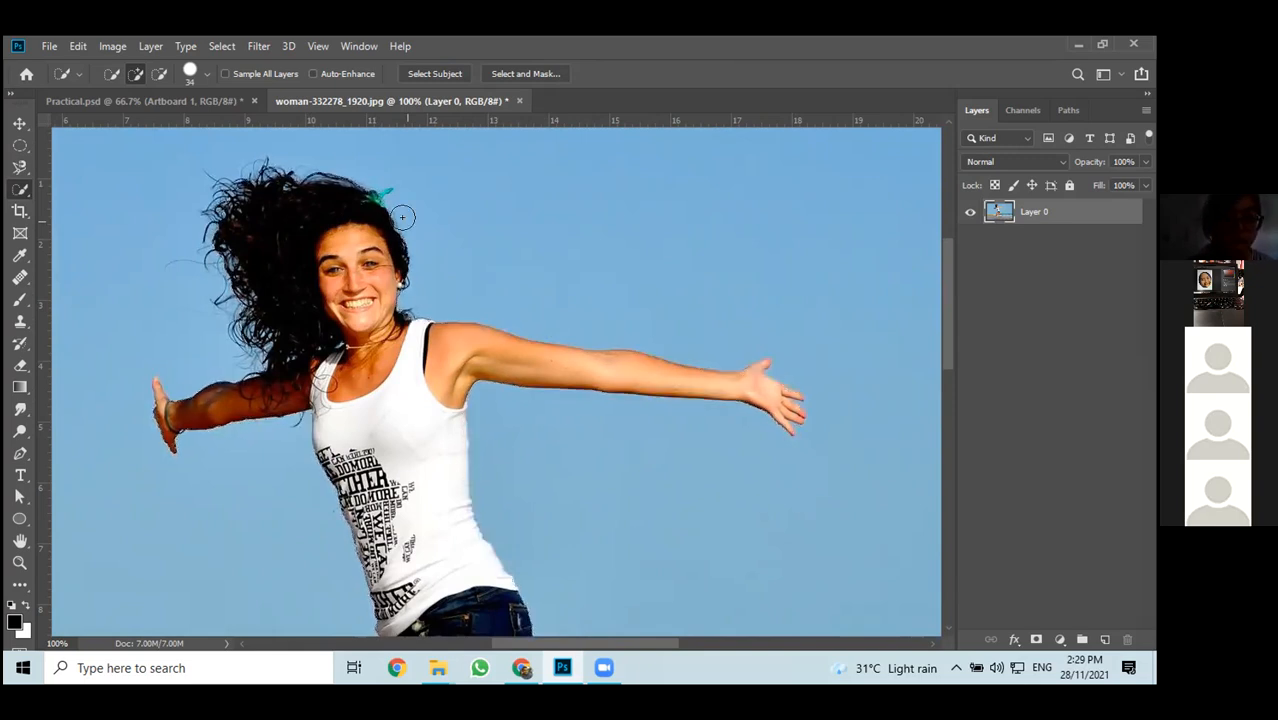
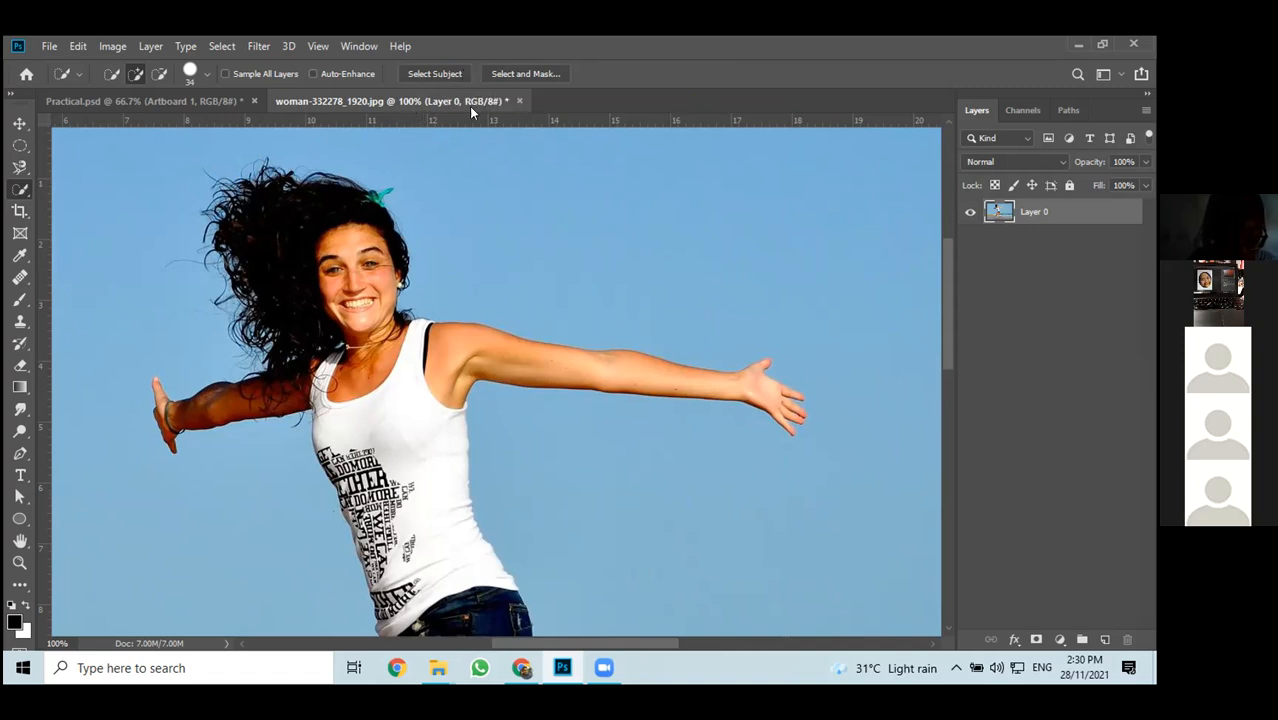
Paint a new selection over the woman's hair, shoulders and extended arm as far as the fingers with the Quick Selection tool
{"action": "right_click", "coordinate": [15, 192]}
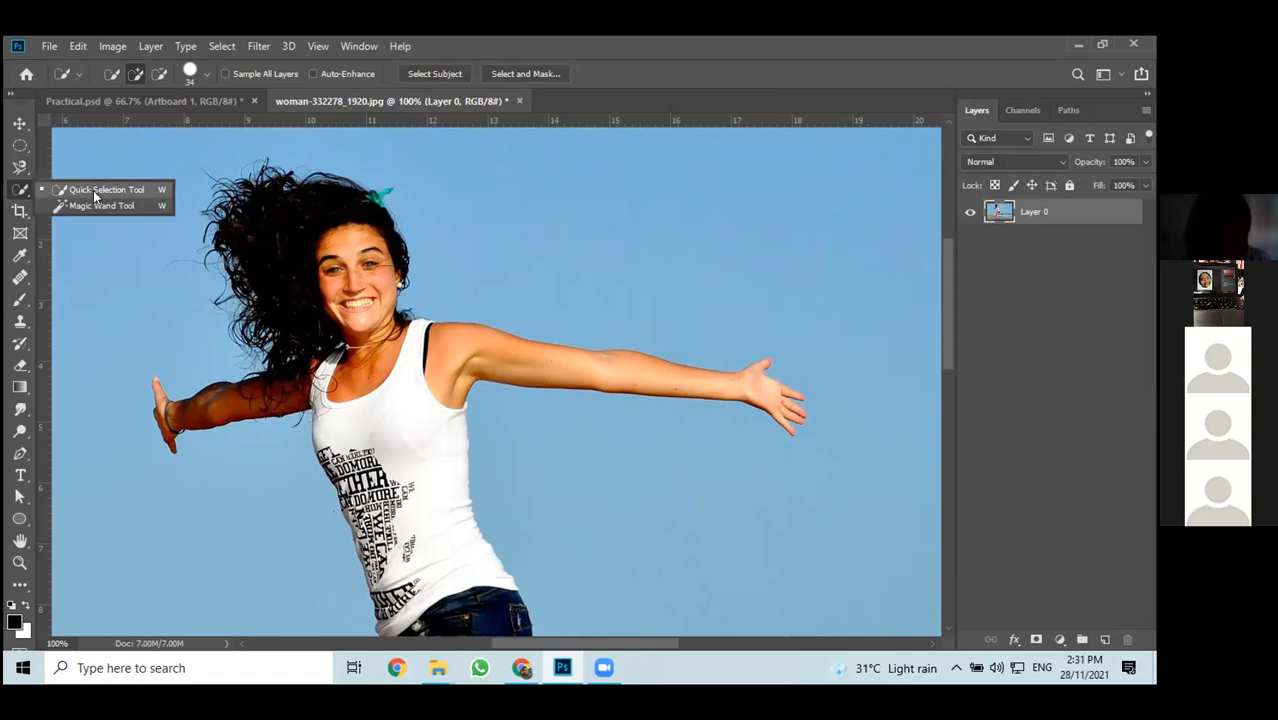
{"action": "left_click", "coordinate": [107, 192]}
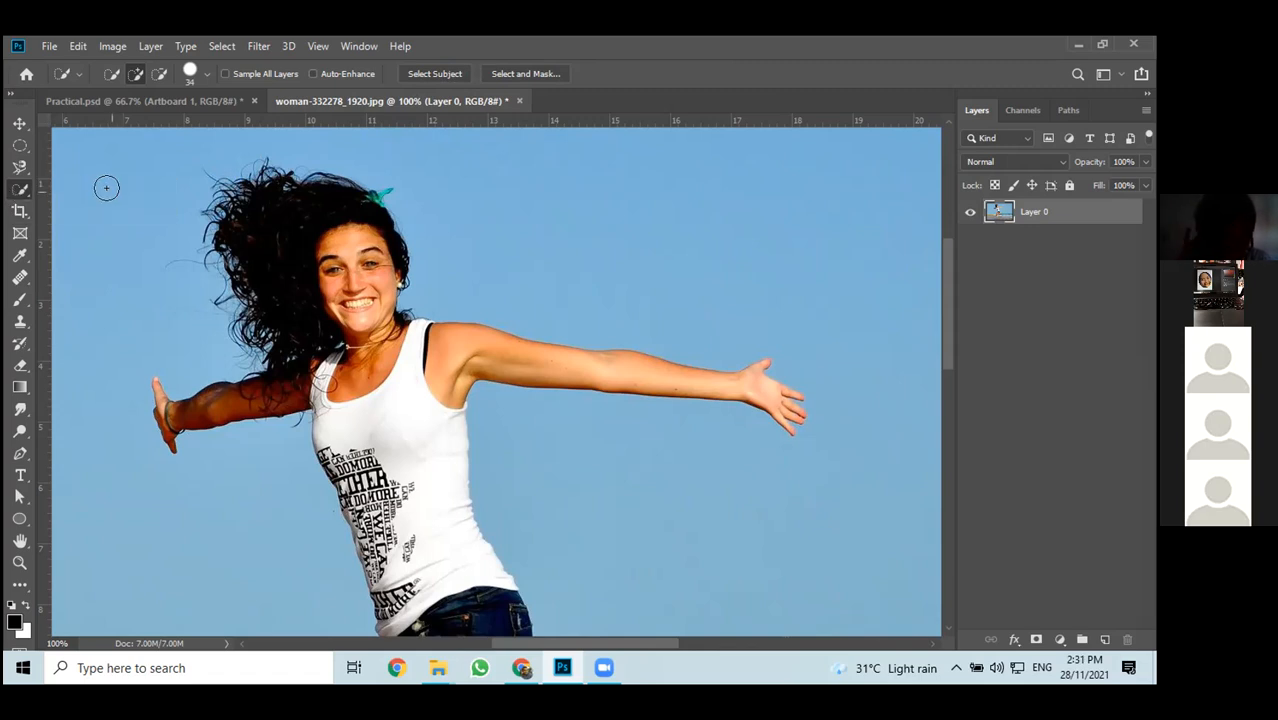
{"action": "left_click", "coordinate": [120, 71]}
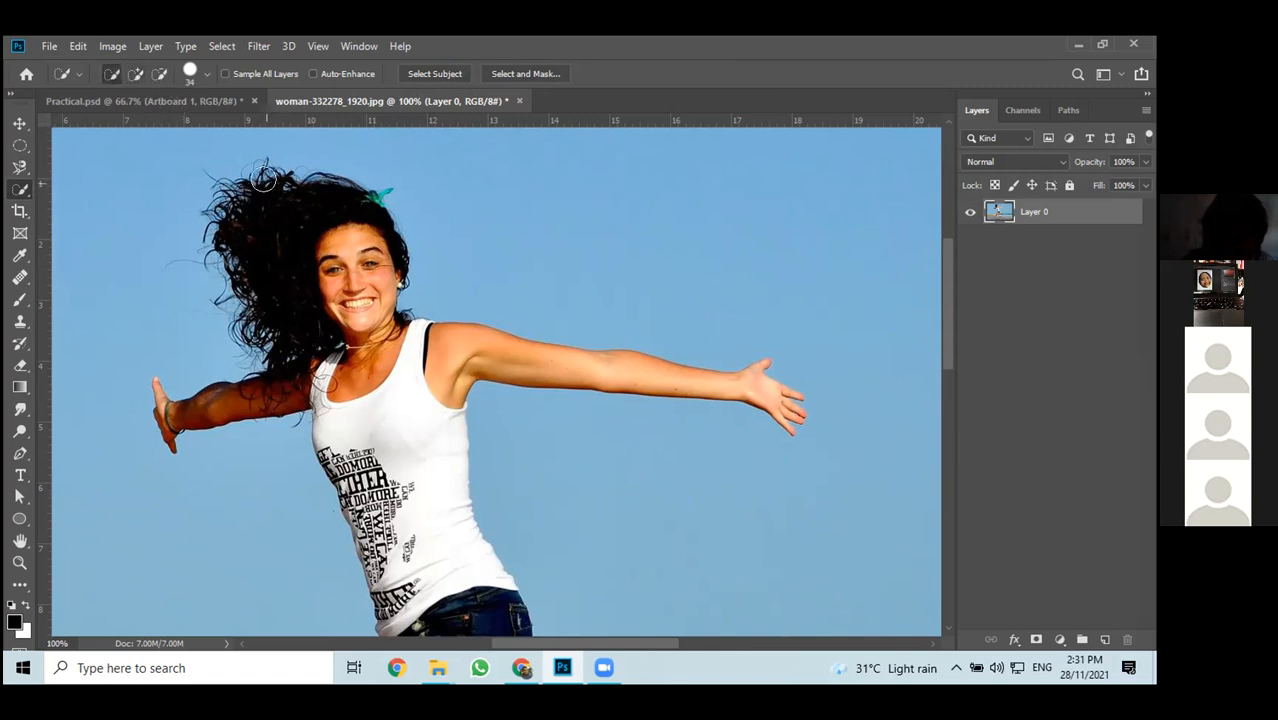
{"action": "left_click", "coordinate": [134, 73]}
{"action": "left_click", "coordinate": [112, 75]}
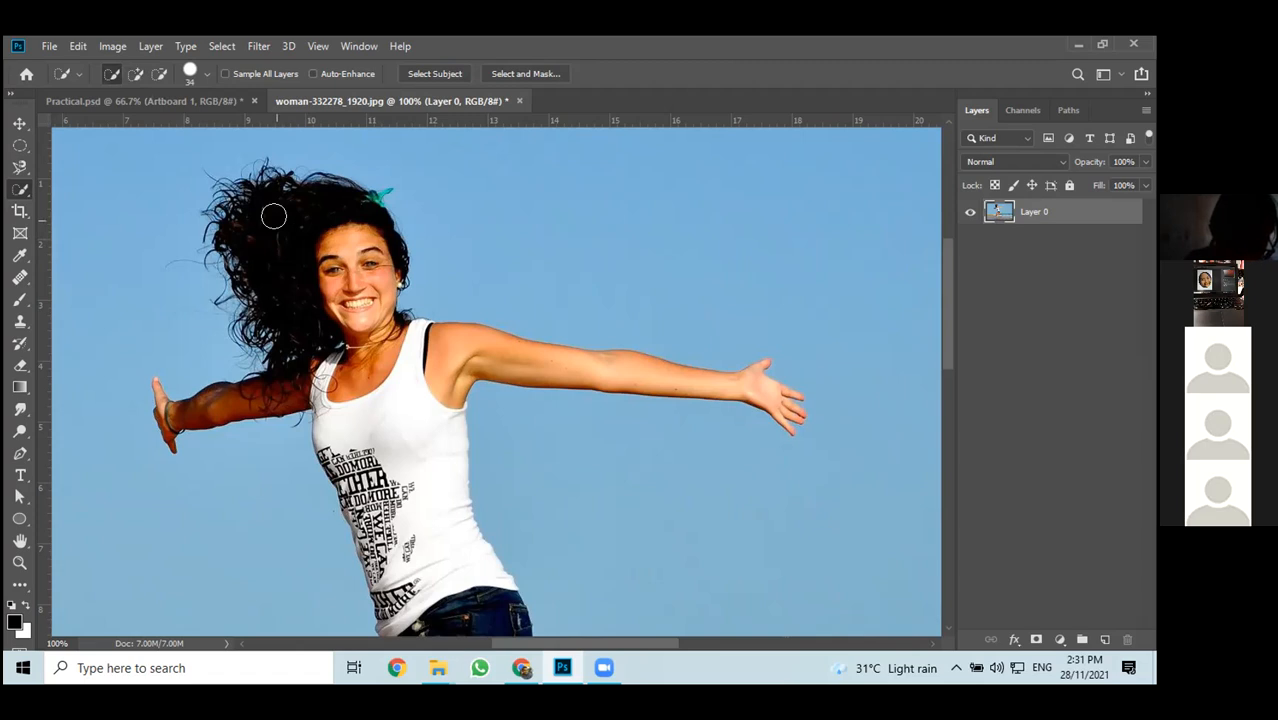
{"action": "right_click", "coordinate": [21, 194]}
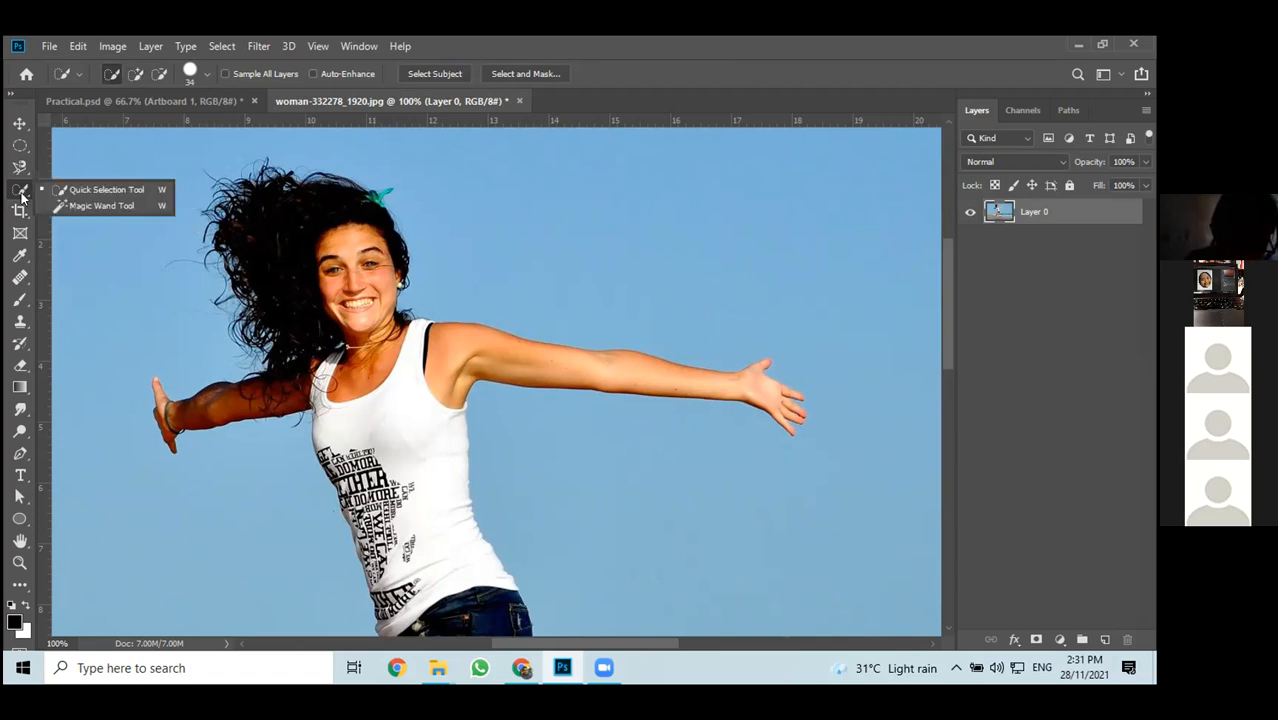
{"action": "left_click", "coordinate": [105, 190]}
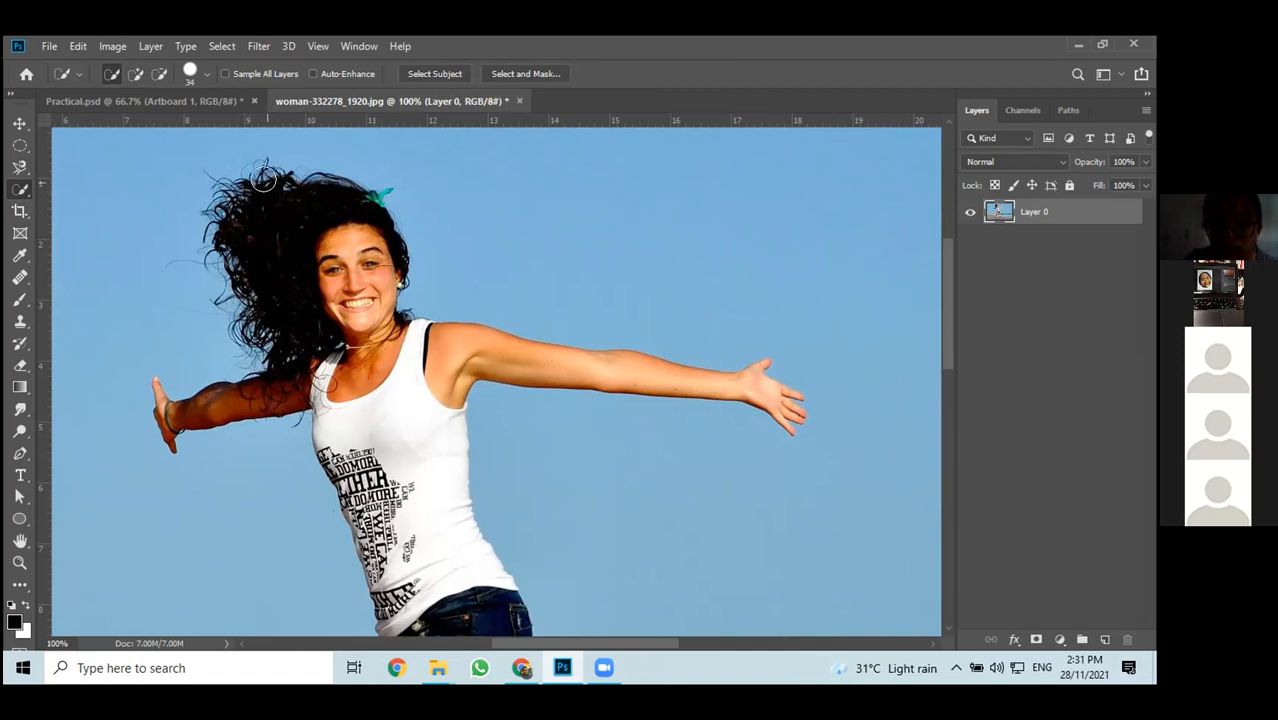
{"action": "mouse_move", "coordinate": [270, 192]}
{"action": "left_mouse_down"}
{"action": "mouse_move", "coordinate": [350, 262]}
{"action": "mouse_move", "coordinate": [383, 320]}
{"action": "mouse_move", "coordinate": [428, 330]}
{"action": "mouse_move", "coordinate": [470, 366]}
{"action": "mouse_move", "coordinate": [533, 360]}
{"action": "mouse_move", "coordinate": [736, 384]}
{"action": "left_mouse_up"}
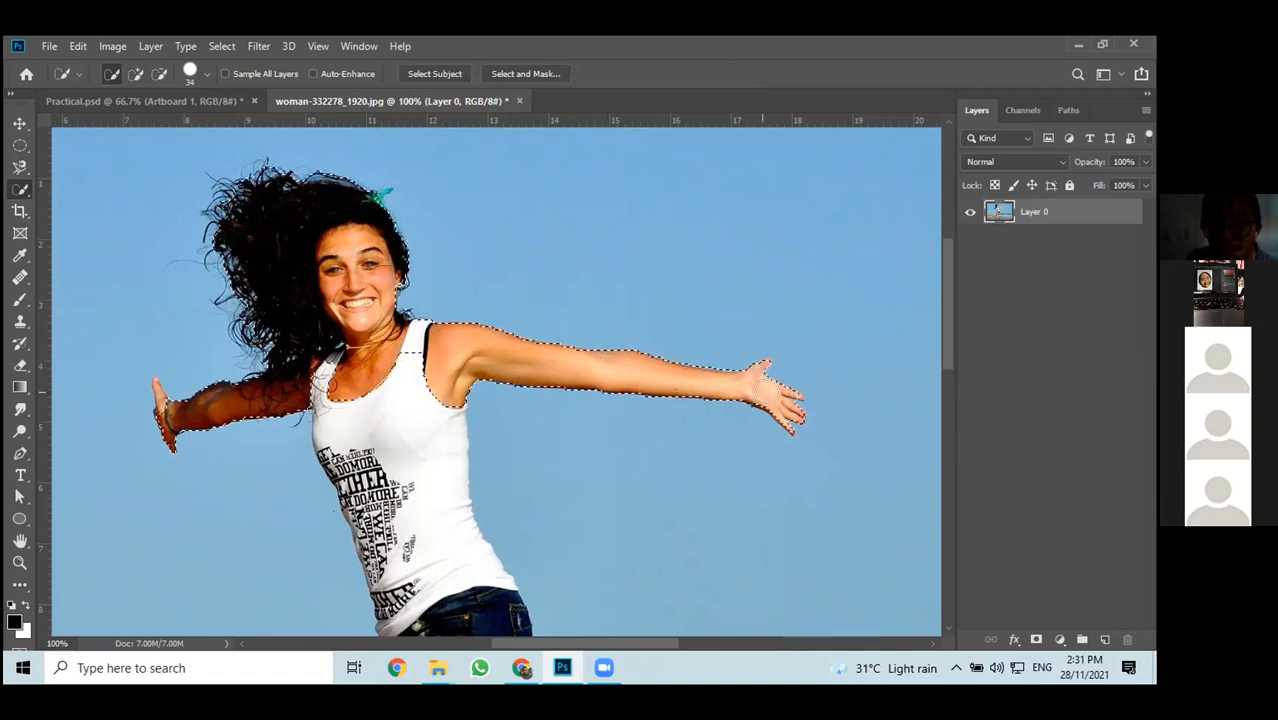
{"action": "left_click_drag", "start_coordinate": [779, 398], "coordinate": [781, 402]}
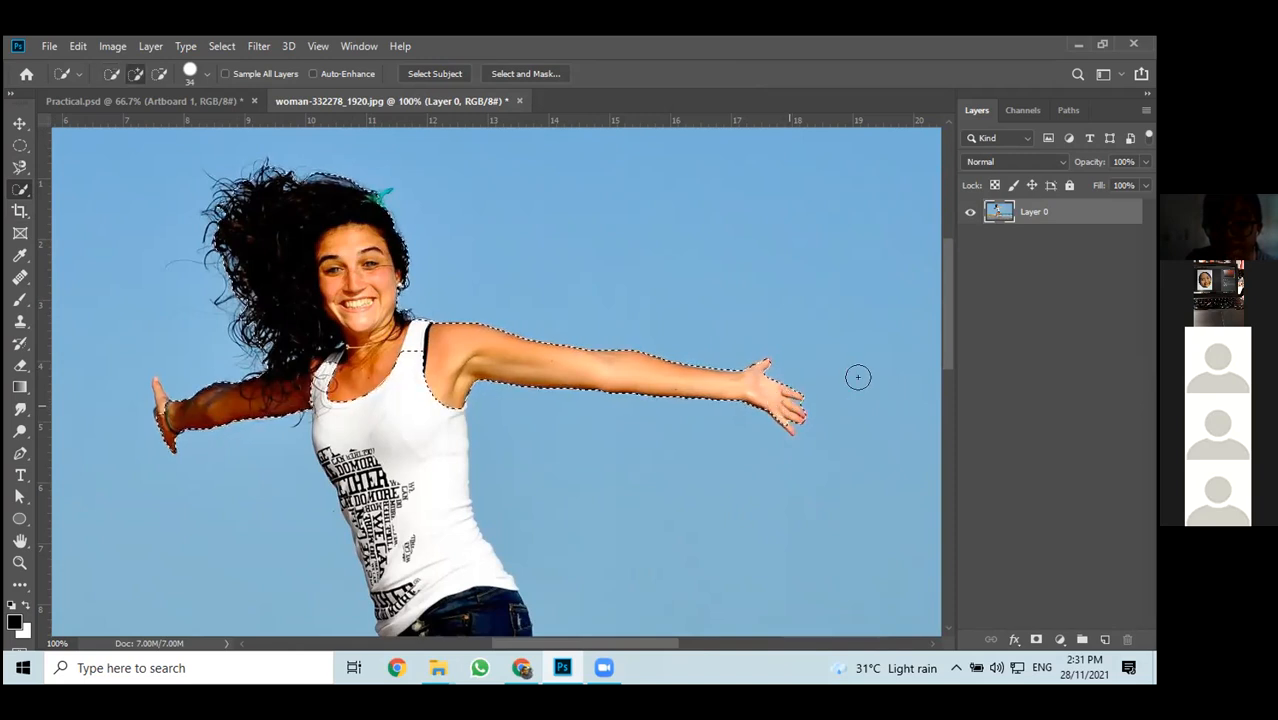
{"action": "left_click_drag", "start_coordinate": [810, 405], "coordinate": [790, 421]}
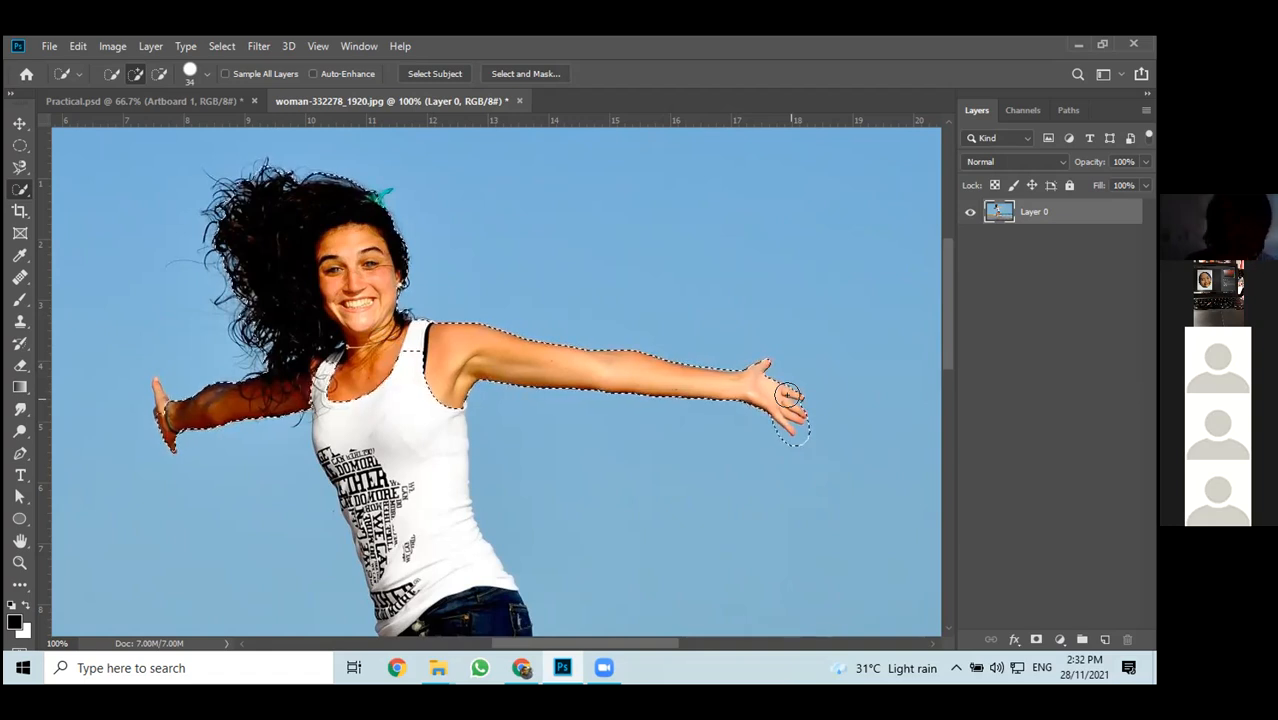
Deselect the painted selection, undo that deselection, and clear the selection again
{"action": "right_click", "coordinate": [462, 362]}
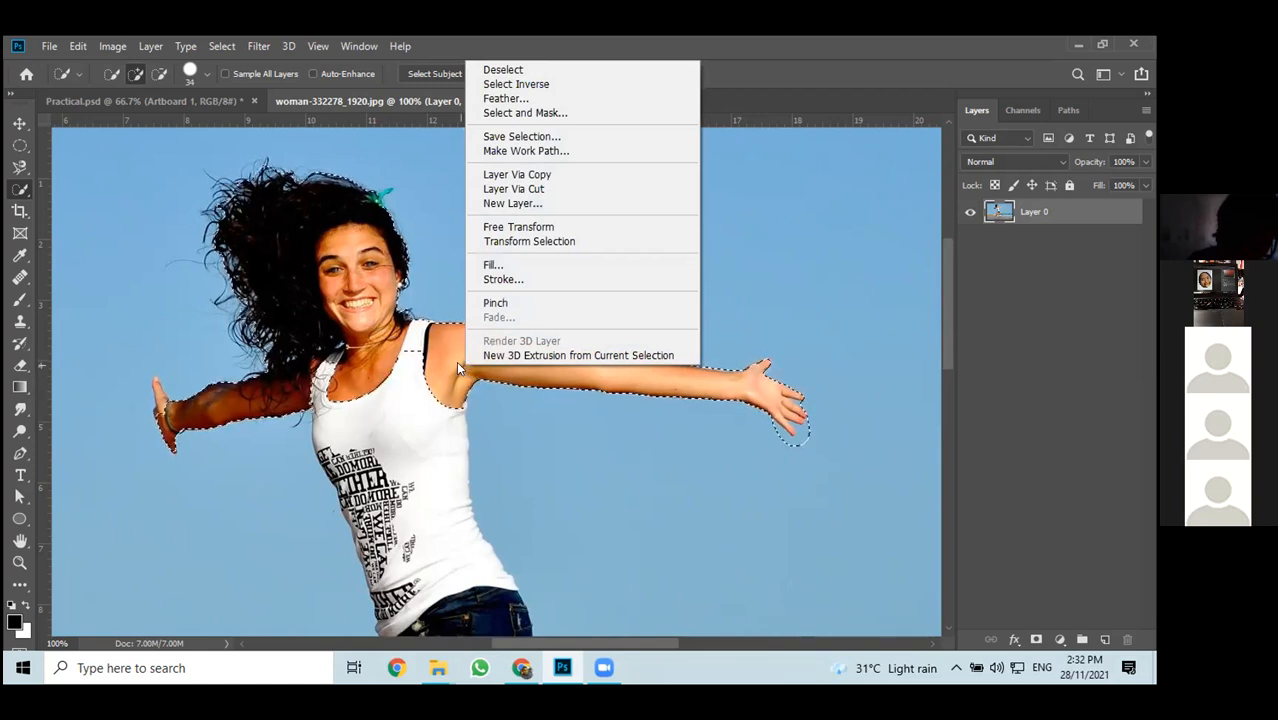
{"action": "right_click", "coordinate": [453, 362]}
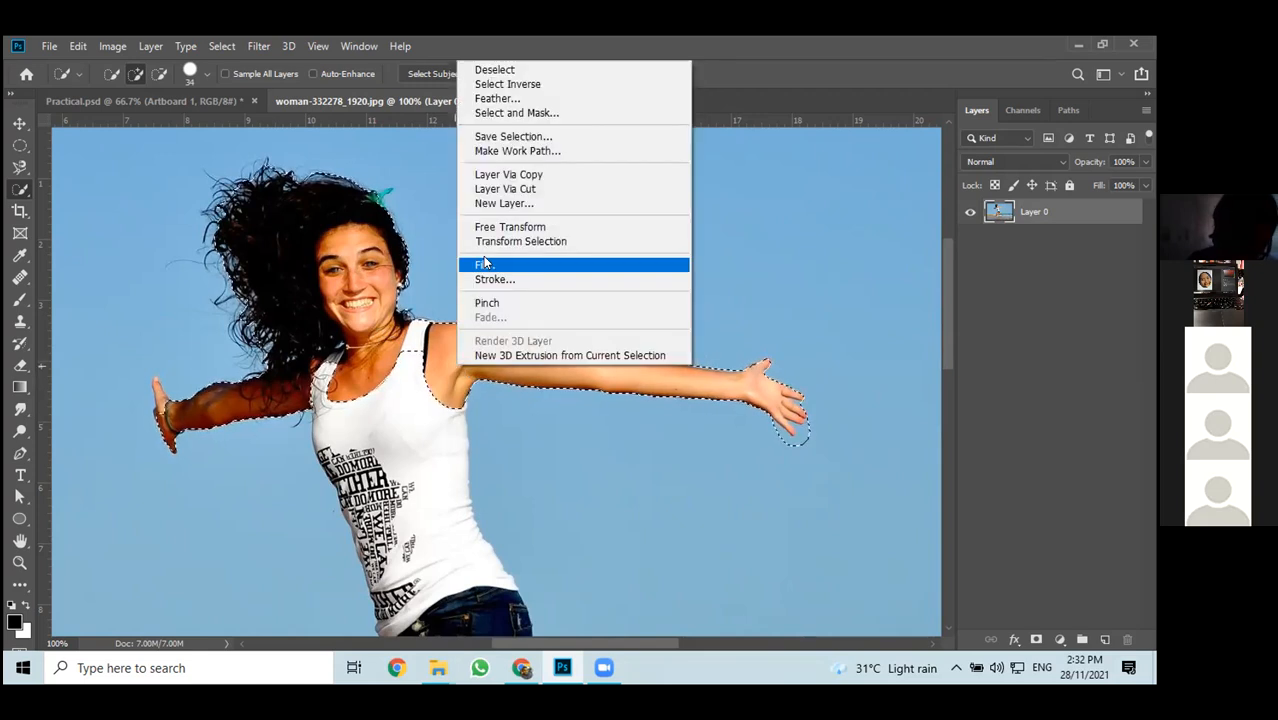
{"action": "left_click", "coordinate": [495, 70]}
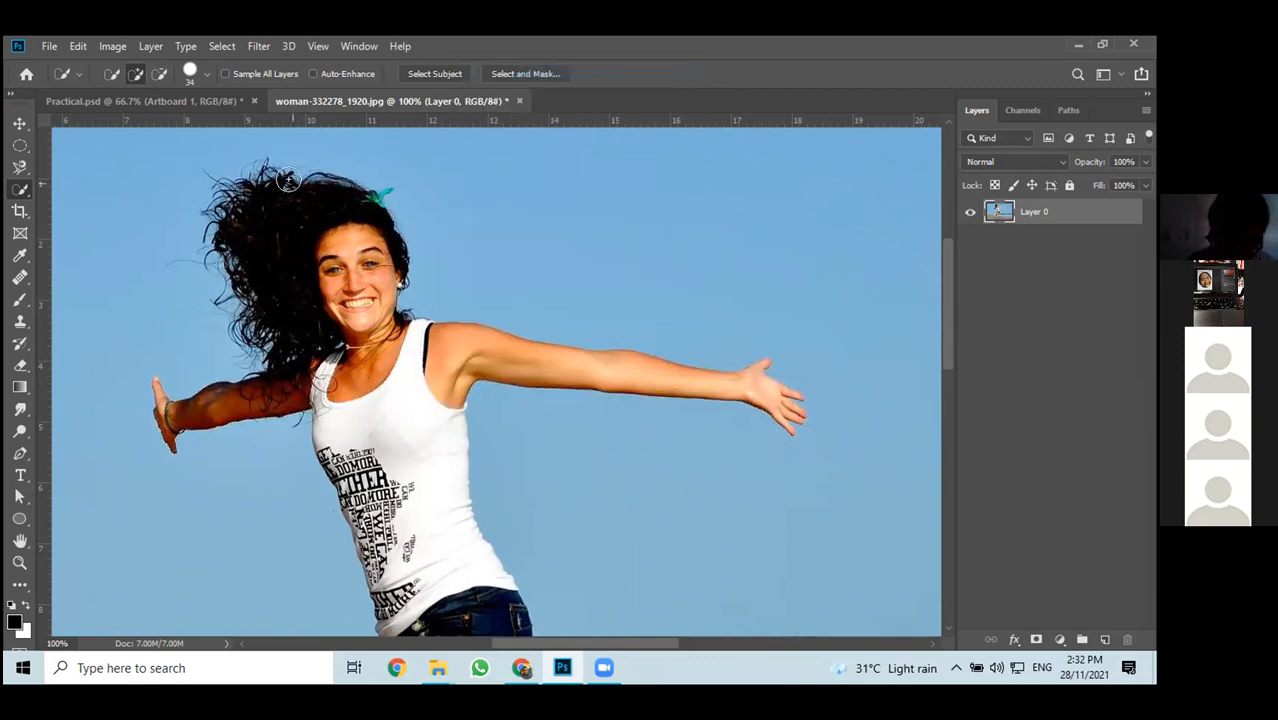
{"action": "key", "text": "ctrl+z"}
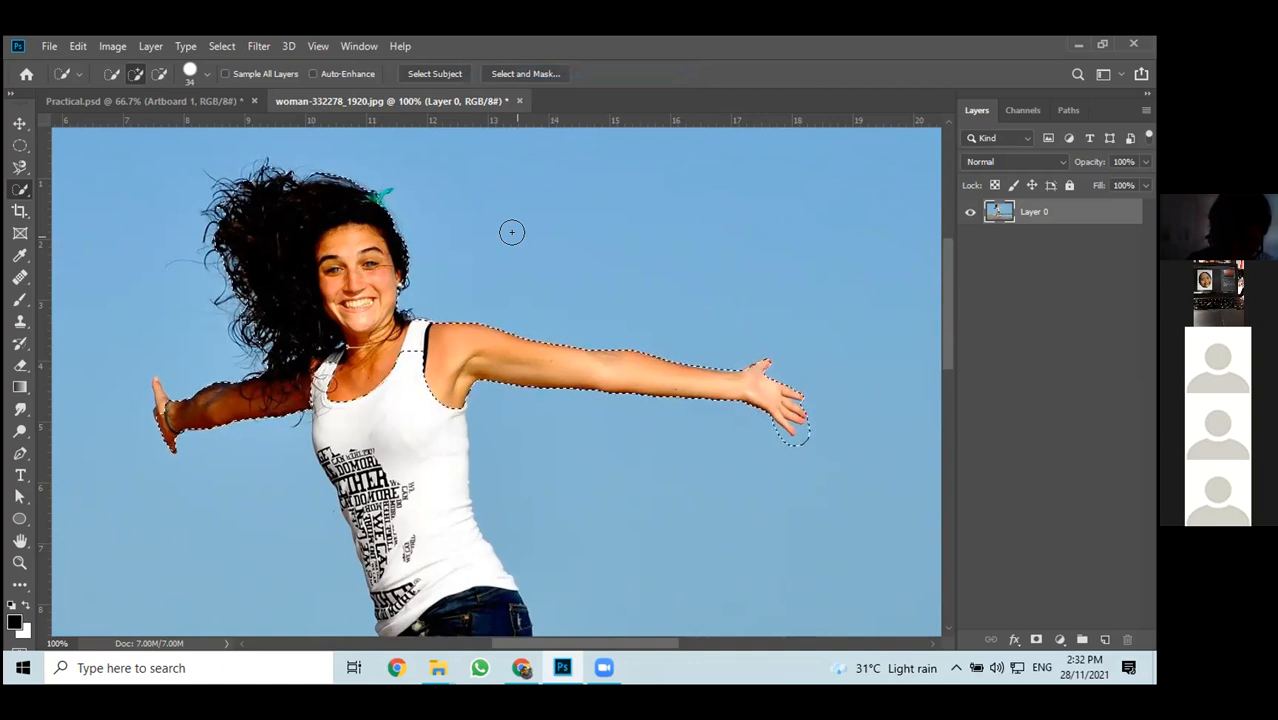
{"action": "right_click", "coordinate": [367, 270]}
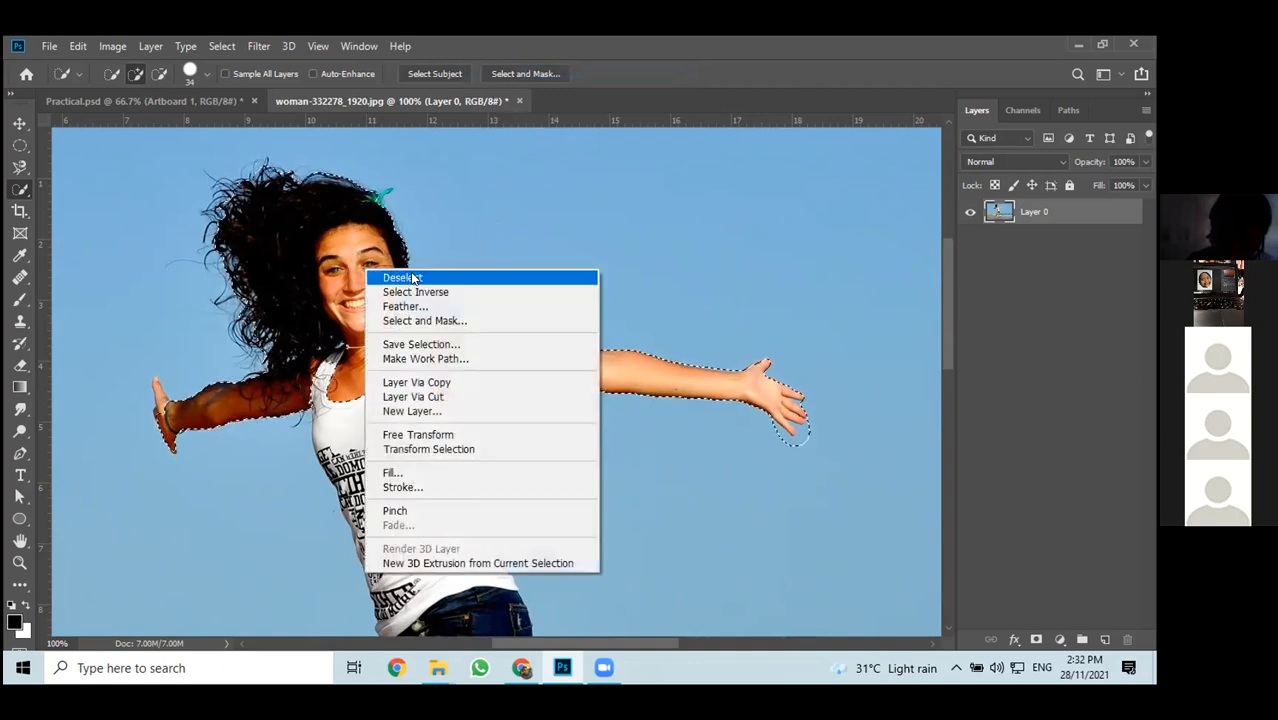
{"action": "left_click", "coordinate": [701, 240]}
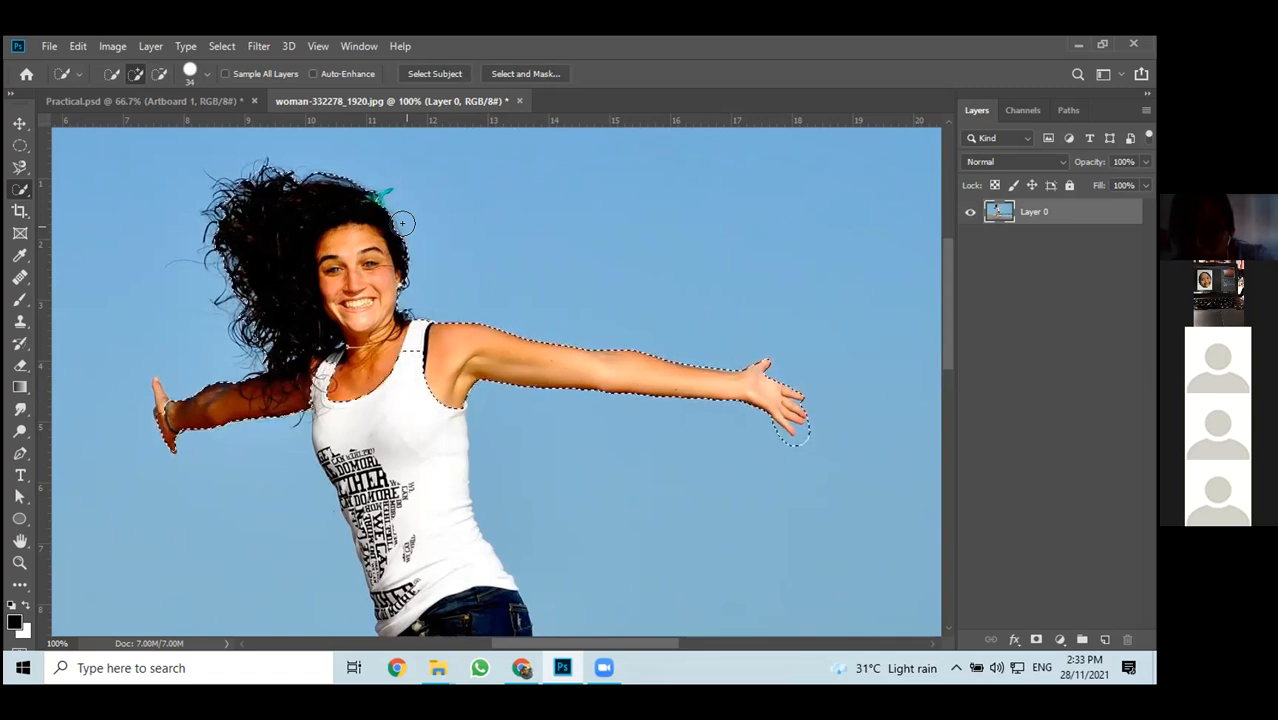
{"action": "key", "text": "ctrl+d"}
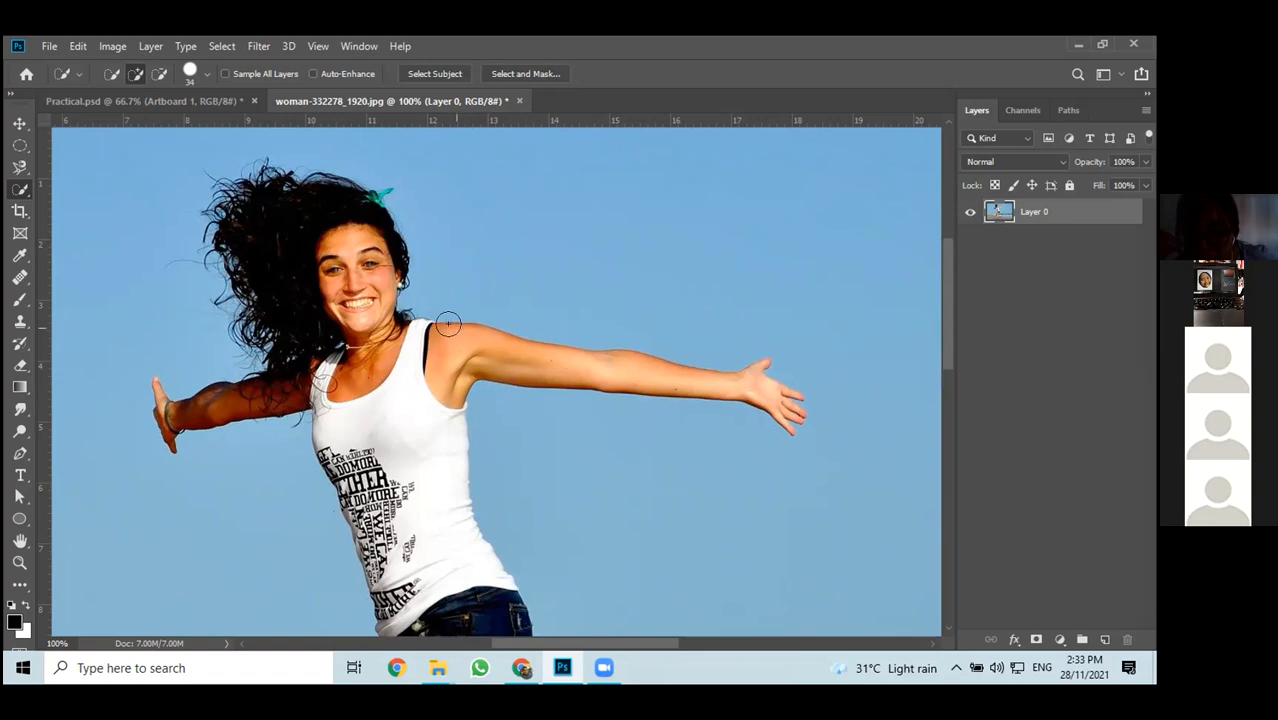
Paint Quick Selection strokes from the woman's head to the elbow of her extended arm twice, clearing the selection each time
{"action": "left_click_drag", "start_coordinate": [311, 208], "coordinate": [367, 258]}
{"action": "mouse_move", "coordinate": [372, 310]}
{"action": "left_mouse_down"}
{"action": "mouse_move", "coordinate": [417, 342]}
{"action": "mouse_move", "coordinate": [565, 360]}
{"action": "left_mouse_up"}
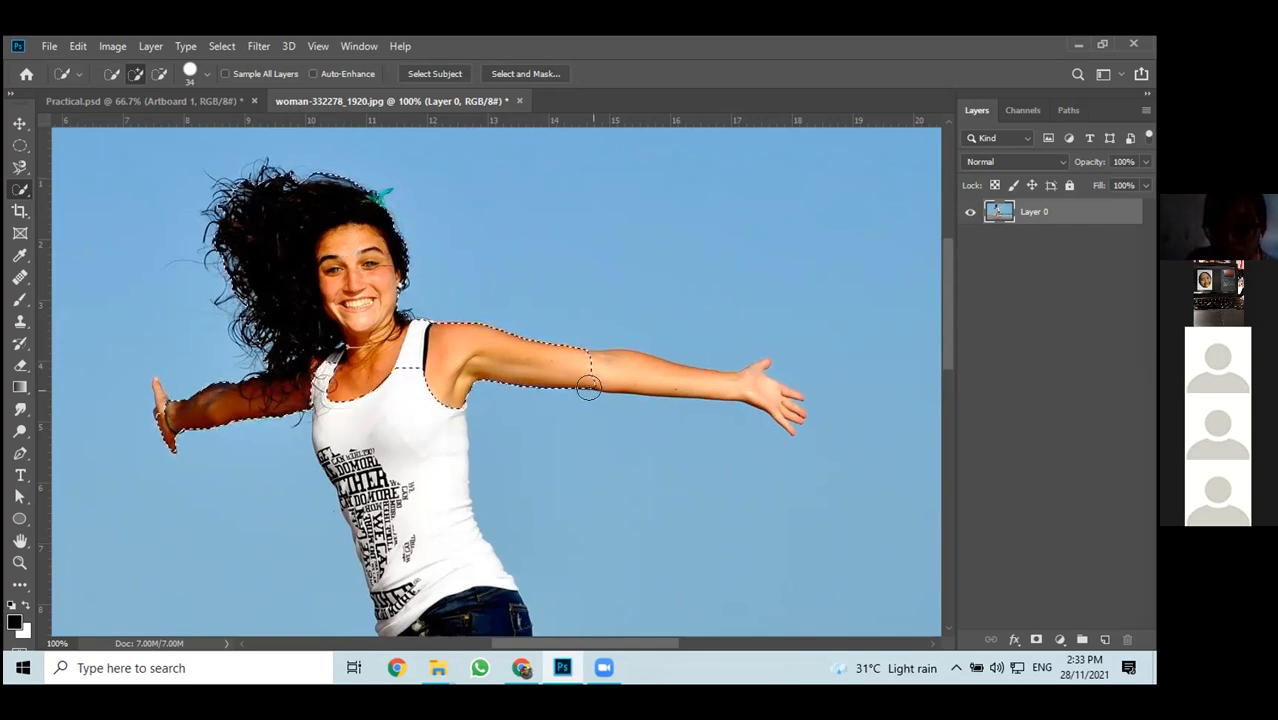
{"action": "left_click_drag", "start_coordinate": [404, 364], "coordinate": [389, 374]}
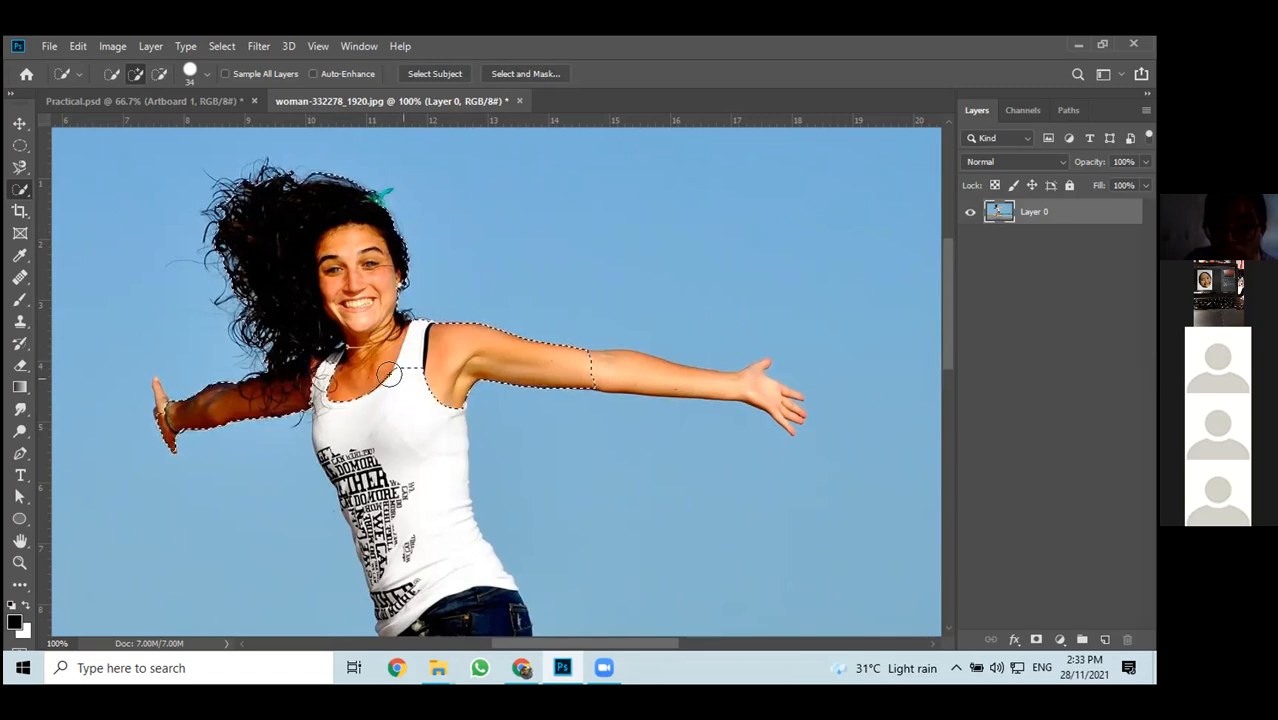
{"action": "key", "text": "ctrl+d"}
{"action": "left_click_drag", "start_coordinate": [390, 335], "coordinate": [573, 348]}
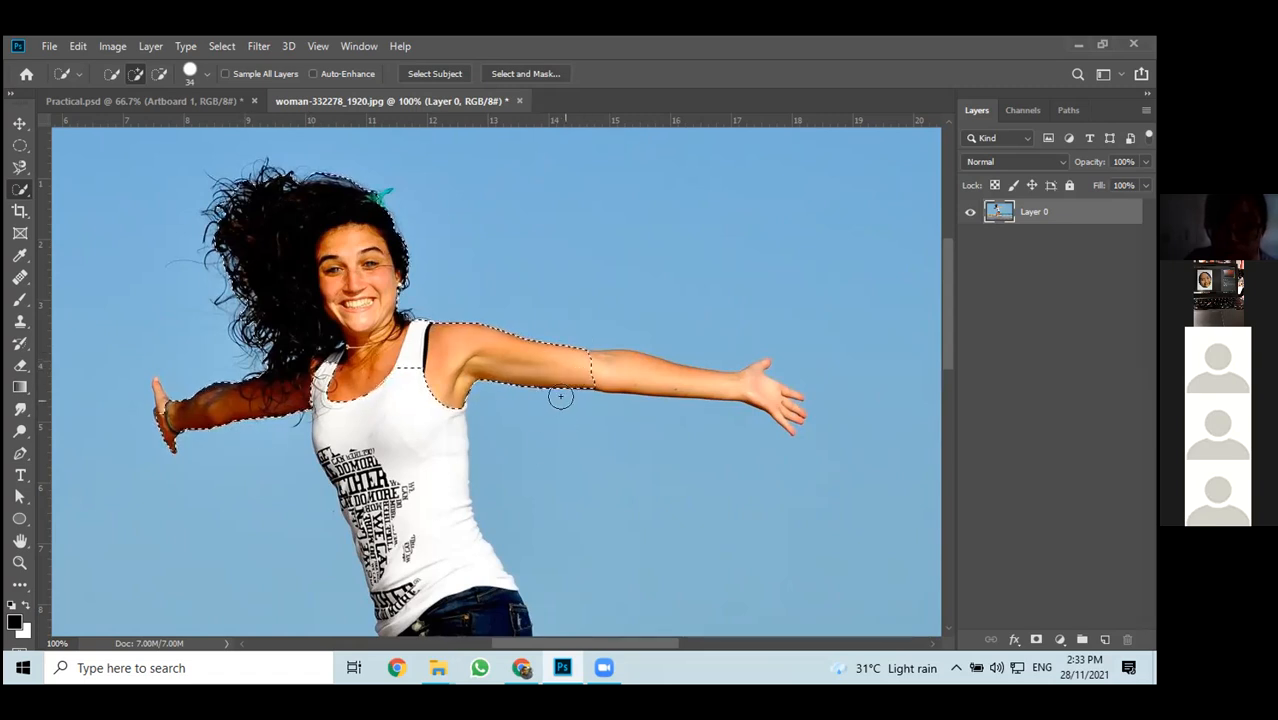
{"action": "key", "text": "ctrl+d"}
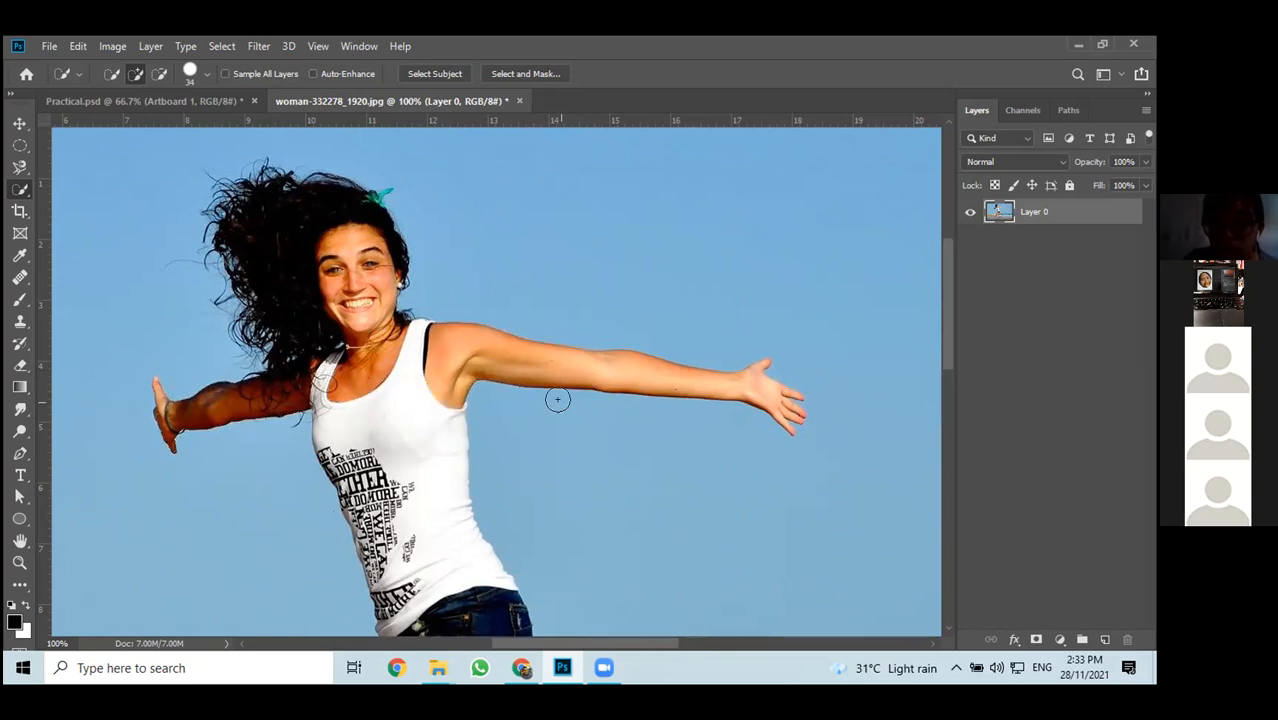
Set the Quick Selection brush size to 20 px
{"action": "right_click", "coordinate": [14, 192]}
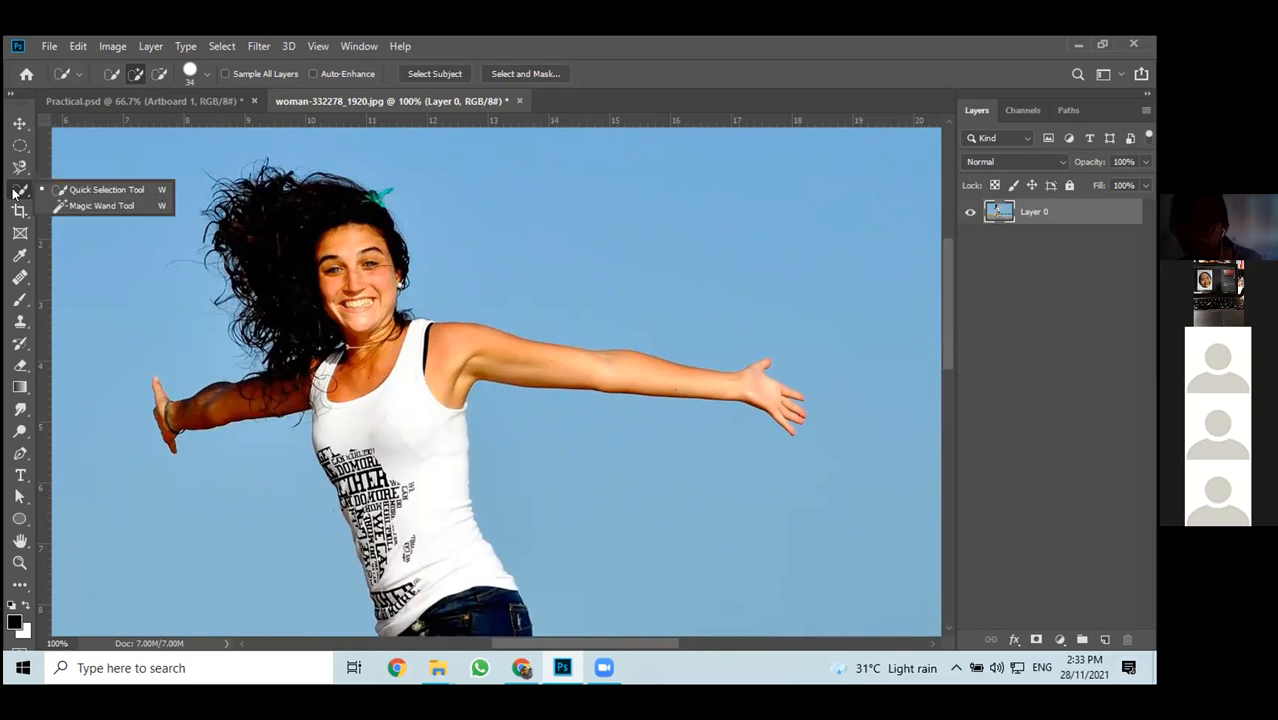
{"action": "left_click", "coordinate": [120, 188]}
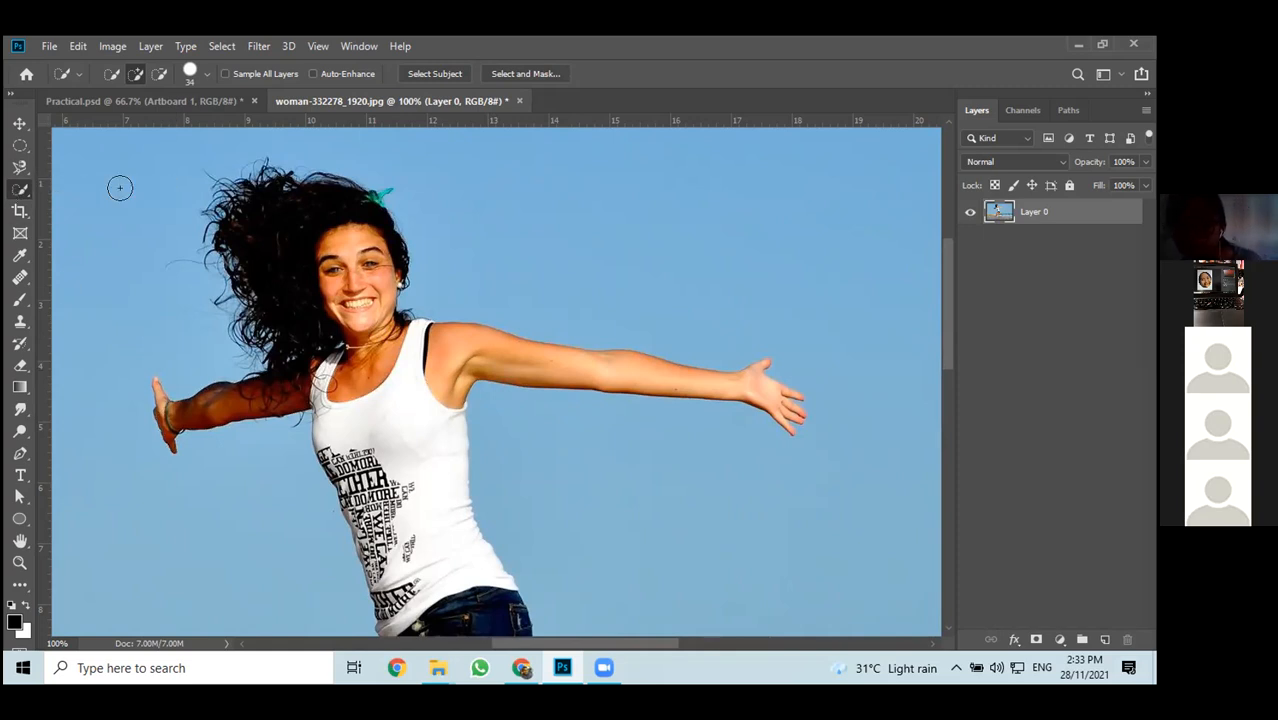
{"action": "left_click", "coordinate": [206, 74]}
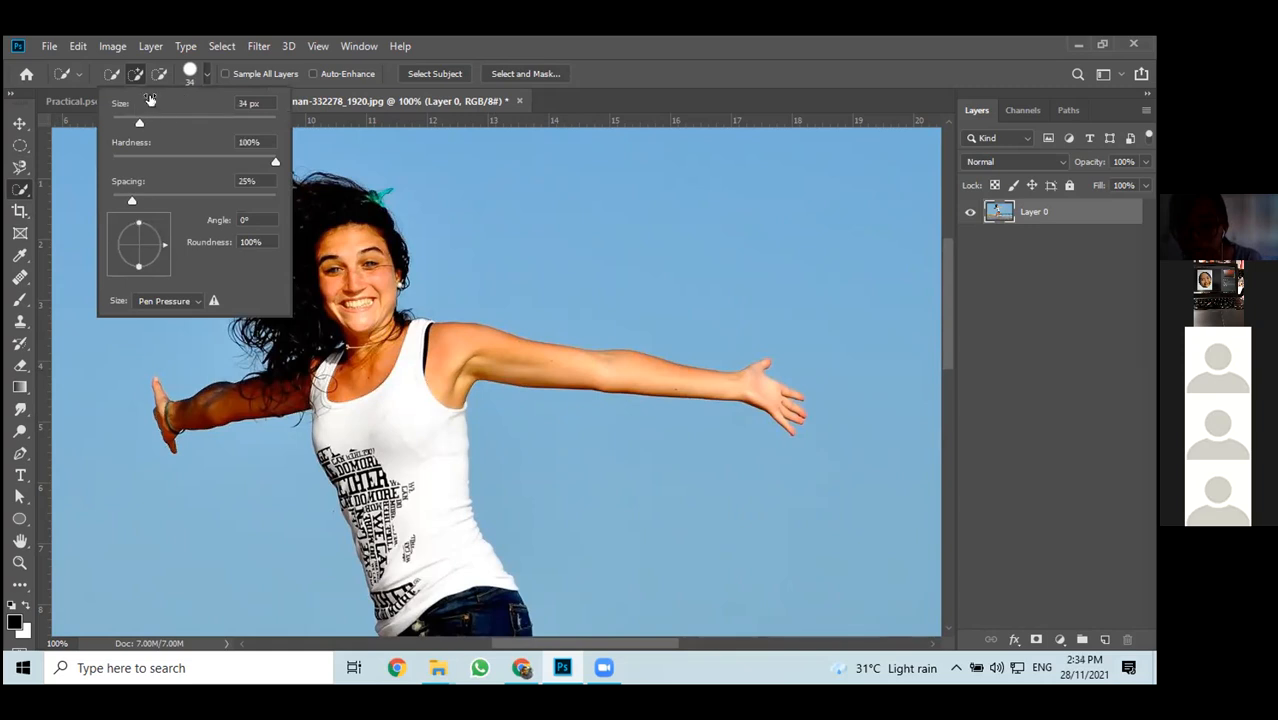
{"action": "left_click", "coordinate": [206, 76]}
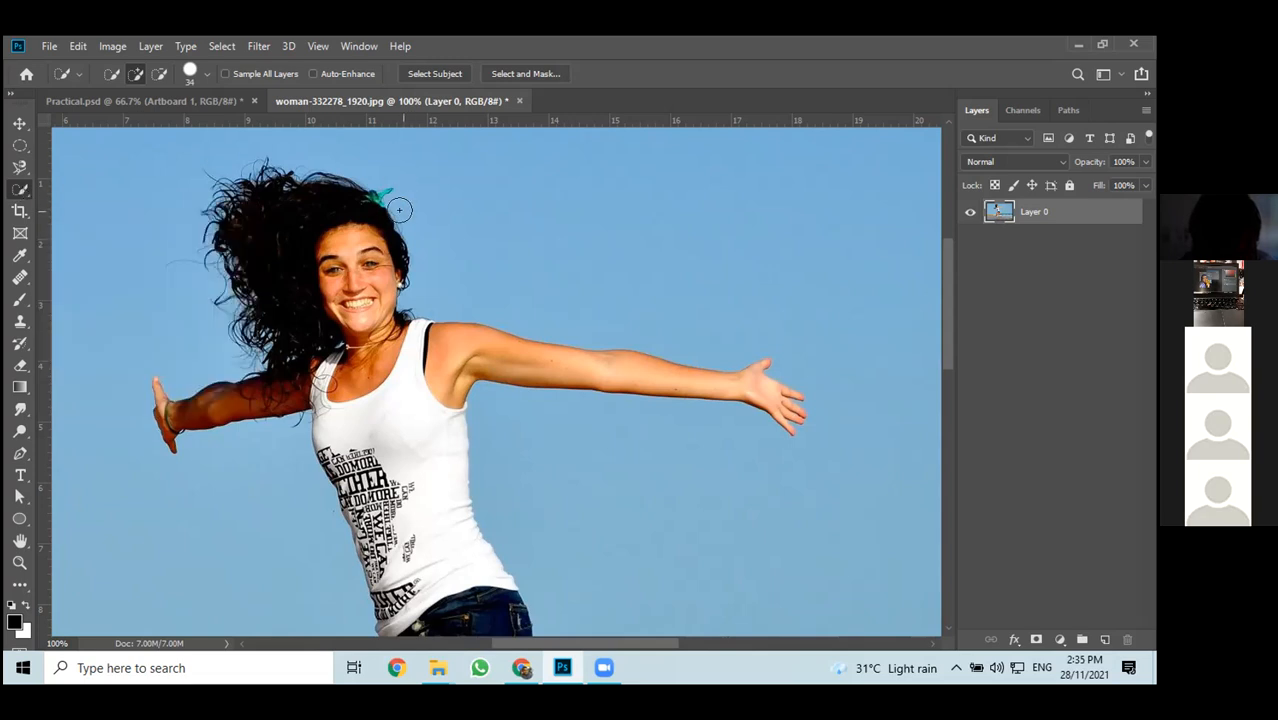
{"action": "left_click", "coordinate": [204, 74]}
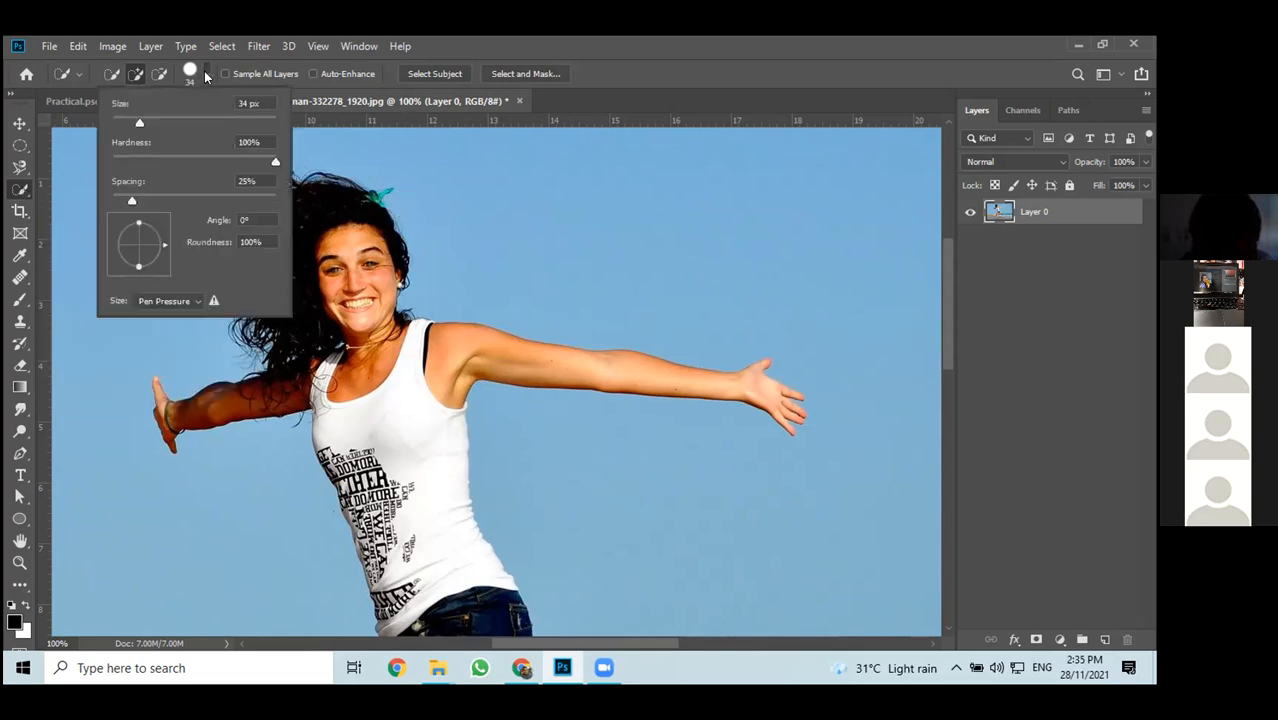
{"action": "left_click", "coordinate": [265, 103]}
{"action": "type", "text": "20"}
{"action": "key", "text": "Return"}
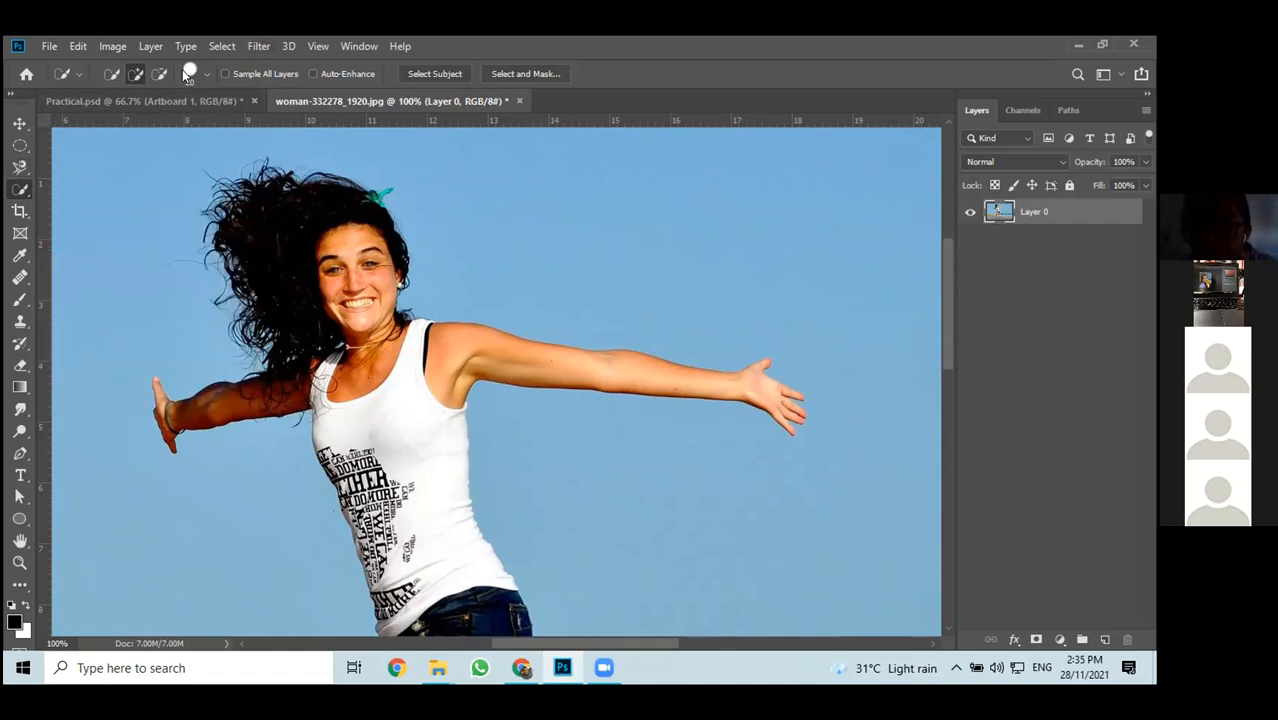
Paint a Quick Selection over the woman's hair, face and shoulders and along her extended arm to the fingertips
{"action": "right_click", "coordinate": [22, 193]}
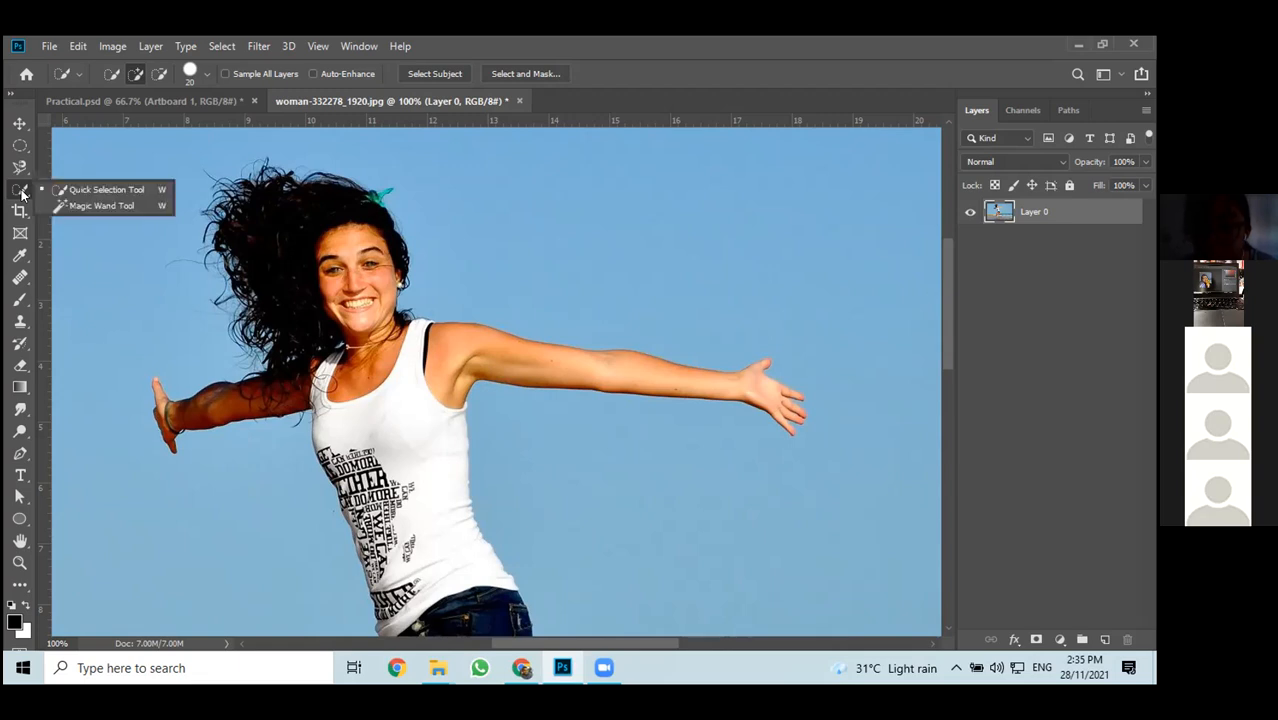
{"action": "left_click", "coordinate": [110, 187]}
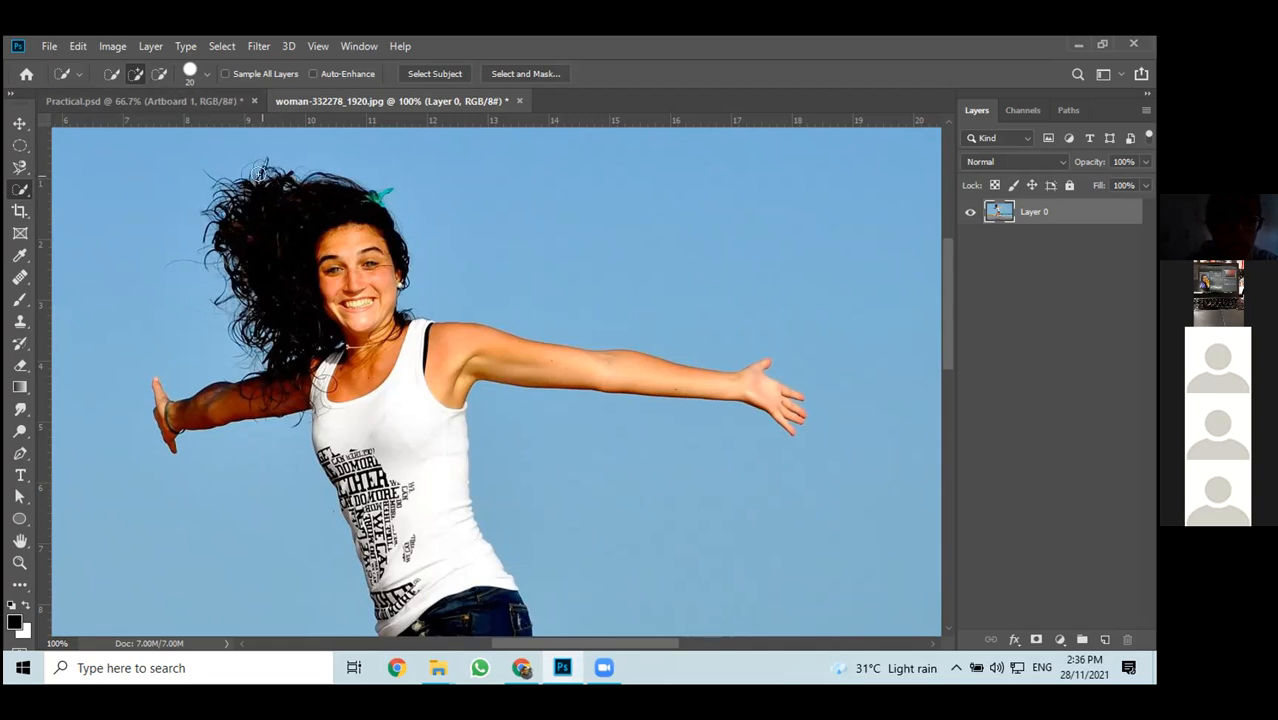
{"action": "mouse_move", "coordinate": [262, 175]}
{"action": "left_mouse_down"}
{"action": "mouse_move", "coordinate": [307, 188]}
{"action": "mouse_move", "coordinate": [369, 291]}
{"action": "left_mouse_up"}
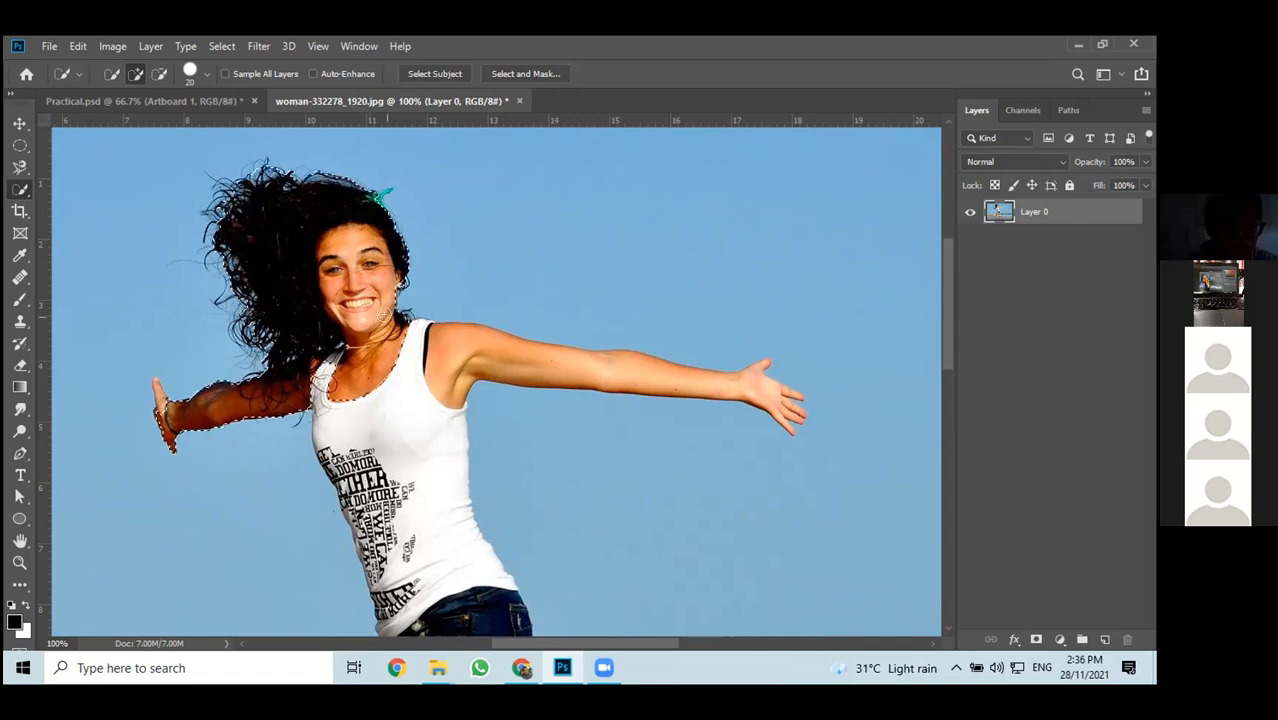
{"action": "mouse_move", "coordinate": [384, 317]}
{"action": "left_mouse_down"}
{"action": "mouse_move", "coordinate": [428, 358]}
{"action": "mouse_move", "coordinate": [762, 370]}
{"action": "mouse_move", "coordinate": [786, 410]}
{"action": "mouse_move", "coordinate": [772, 428]}
{"action": "mouse_move", "coordinate": [795, 432]}
{"action": "mouse_move", "coordinate": [788, 386]}
{"action": "mouse_move", "coordinate": [731, 382]}
{"action": "left_mouse_up"}
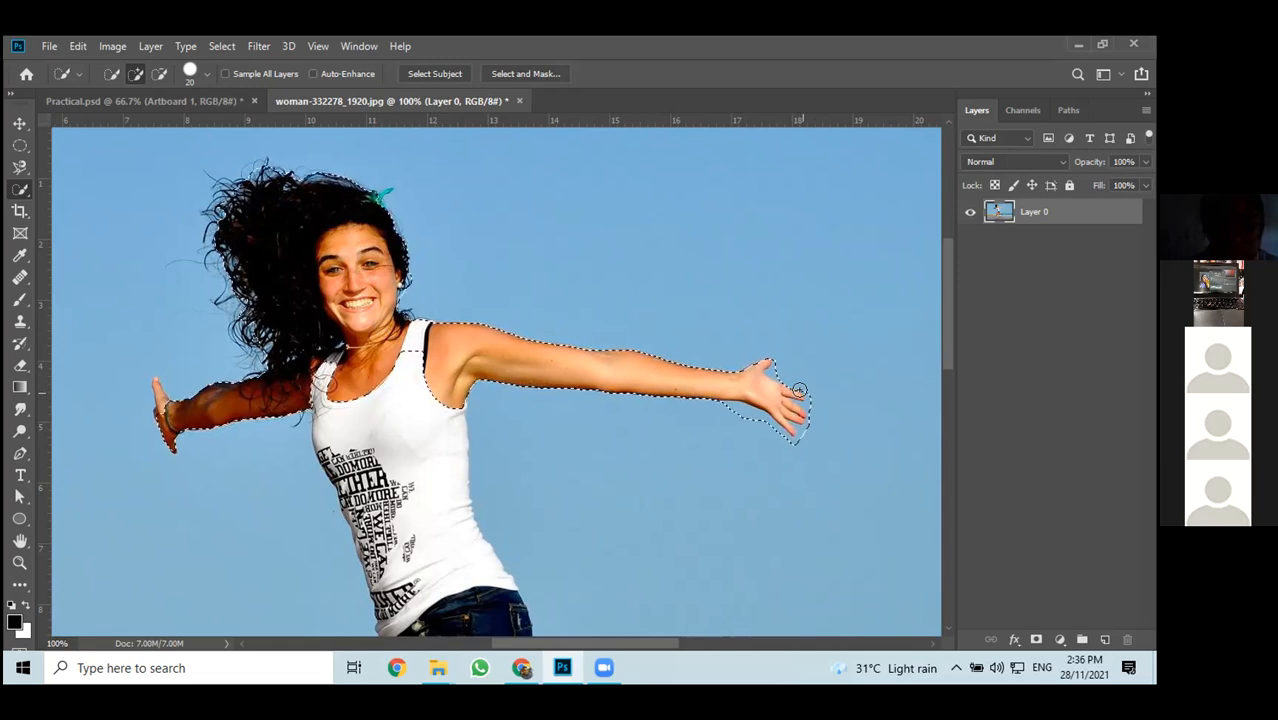
Extend the Quick Selection down over the woman's white top, denim shorts, legs and feet
{"action": "scroll", "coordinate": [440, 368], "scroll_direction": "down", "scroll_amount": 1}
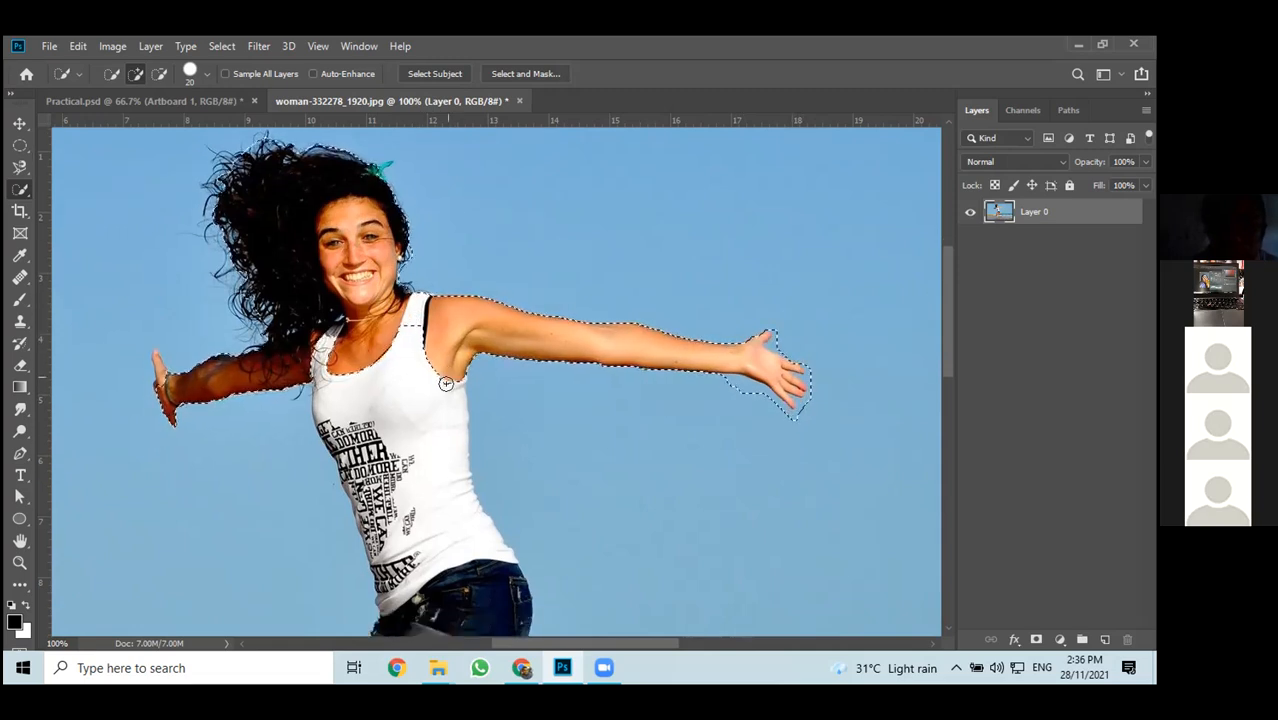
{"action": "scroll", "coordinate": [446, 398], "scroll_direction": "down", "scroll_amount": 3}
{"action": "scroll", "coordinate": [446, 398], "scroll_direction": "down", "scroll_amount": 4}
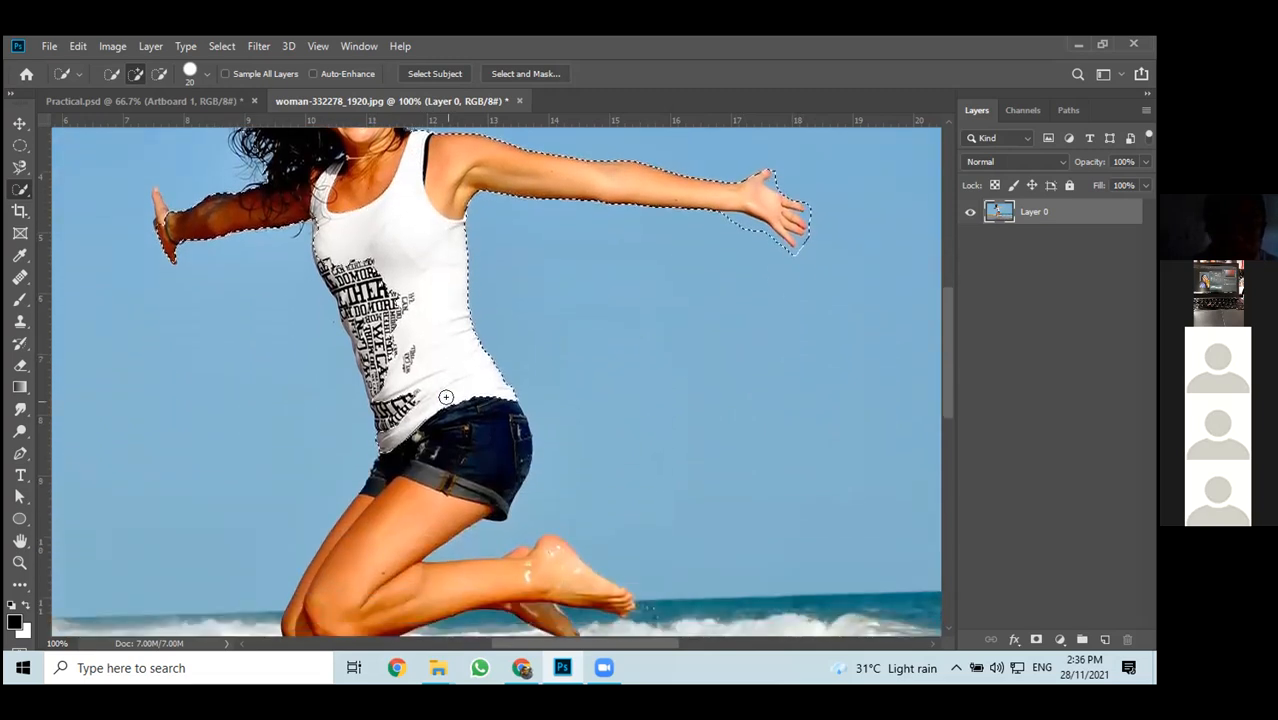
{"action": "mouse_move", "coordinate": [480, 400]}
{"action": "left_mouse_down"}
{"action": "mouse_move", "coordinate": [399, 486]}
{"action": "mouse_move", "coordinate": [390, 526]}
{"action": "mouse_move", "coordinate": [519, 545]}
{"action": "mouse_move", "coordinate": [559, 531]}
{"action": "mouse_move", "coordinate": [540, 578]}
{"action": "mouse_move", "coordinate": [560, 587]}
{"action": "mouse_move", "coordinate": [622, 570]}
{"action": "left_mouse_up"}
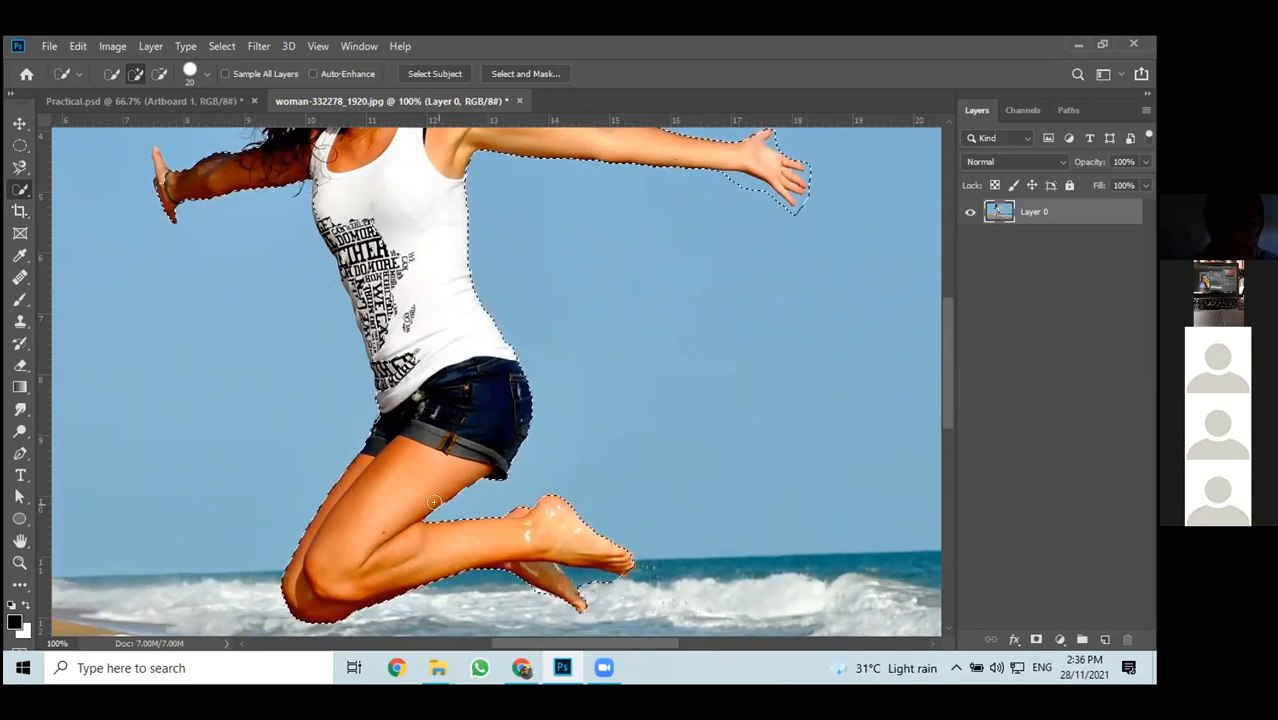
{"action": "scroll", "coordinate": [470, 440], "scroll_direction": "up", "scroll_amount": 2}
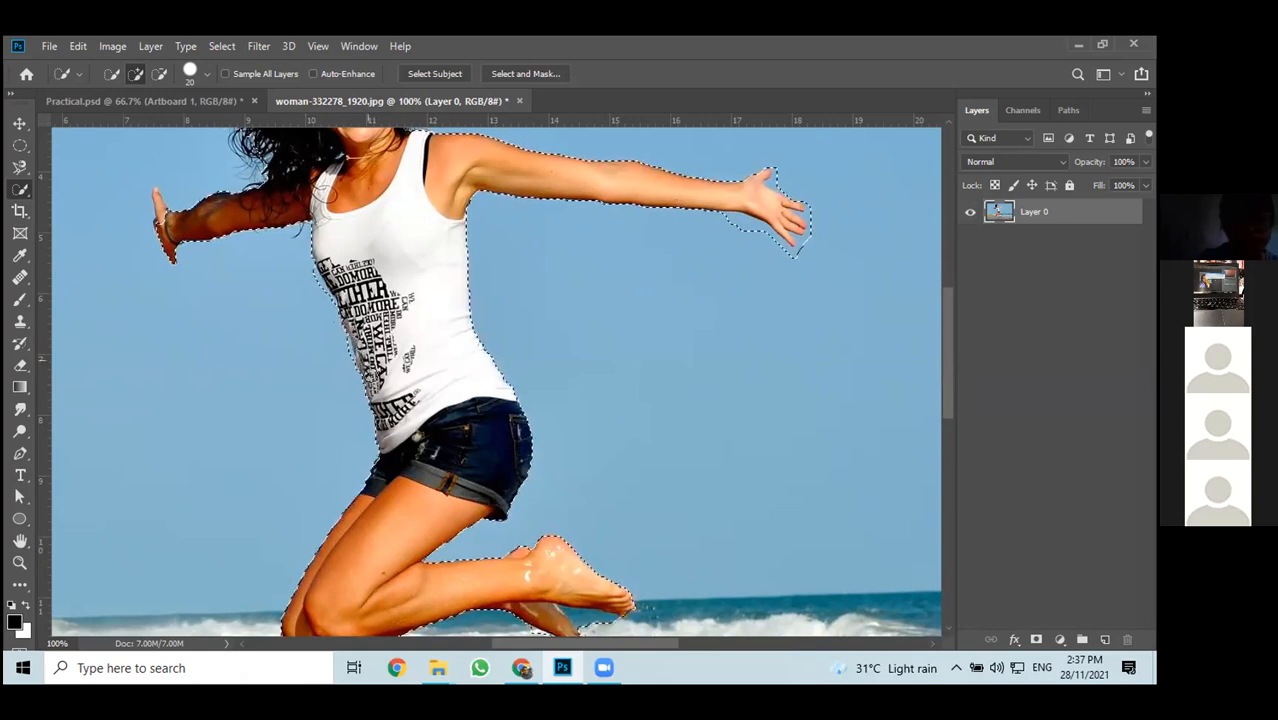
{"action": "scroll", "coordinate": [222, 295], "scroll_direction": "up", "scroll_amount": 1}
{"action": "scroll", "coordinate": [222, 295], "scroll_direction": "up", "scroll_amount": 5}
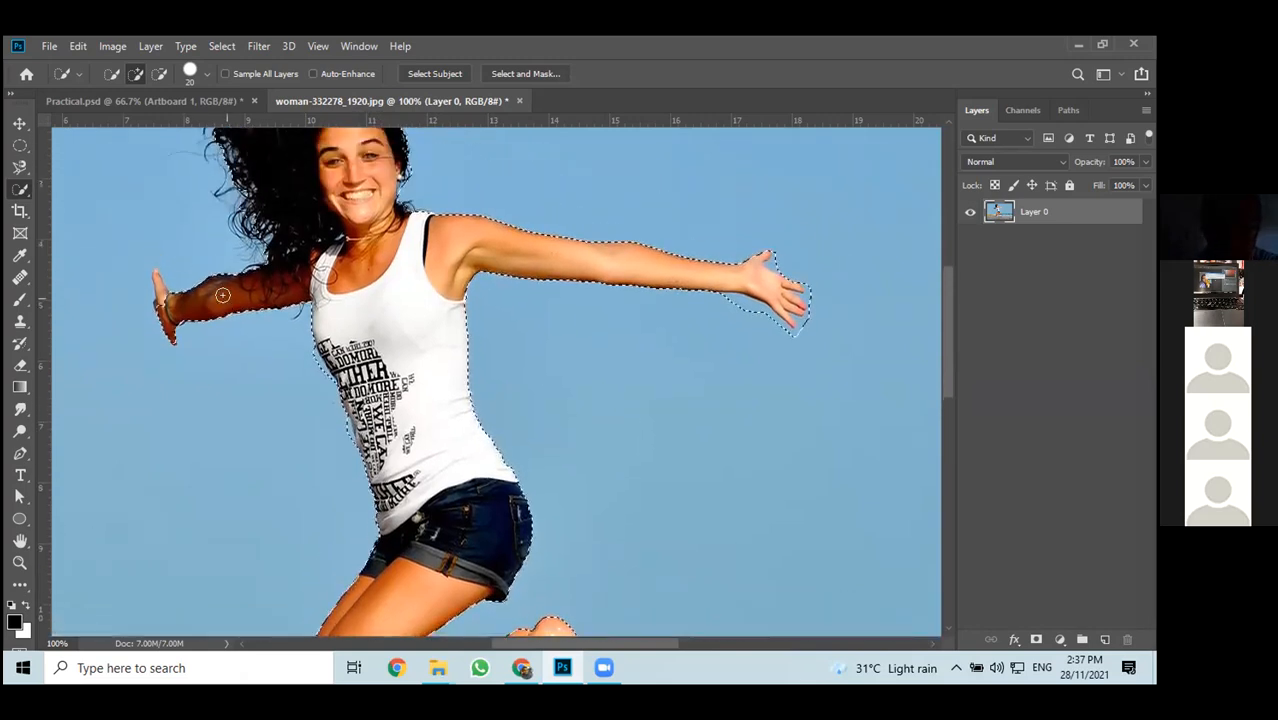
Extend the Quick Selection around the fingers of the hand on the hair side and the outer edge of the woman's hair
{"action": "left_click", "coordinate": [151, 373]}
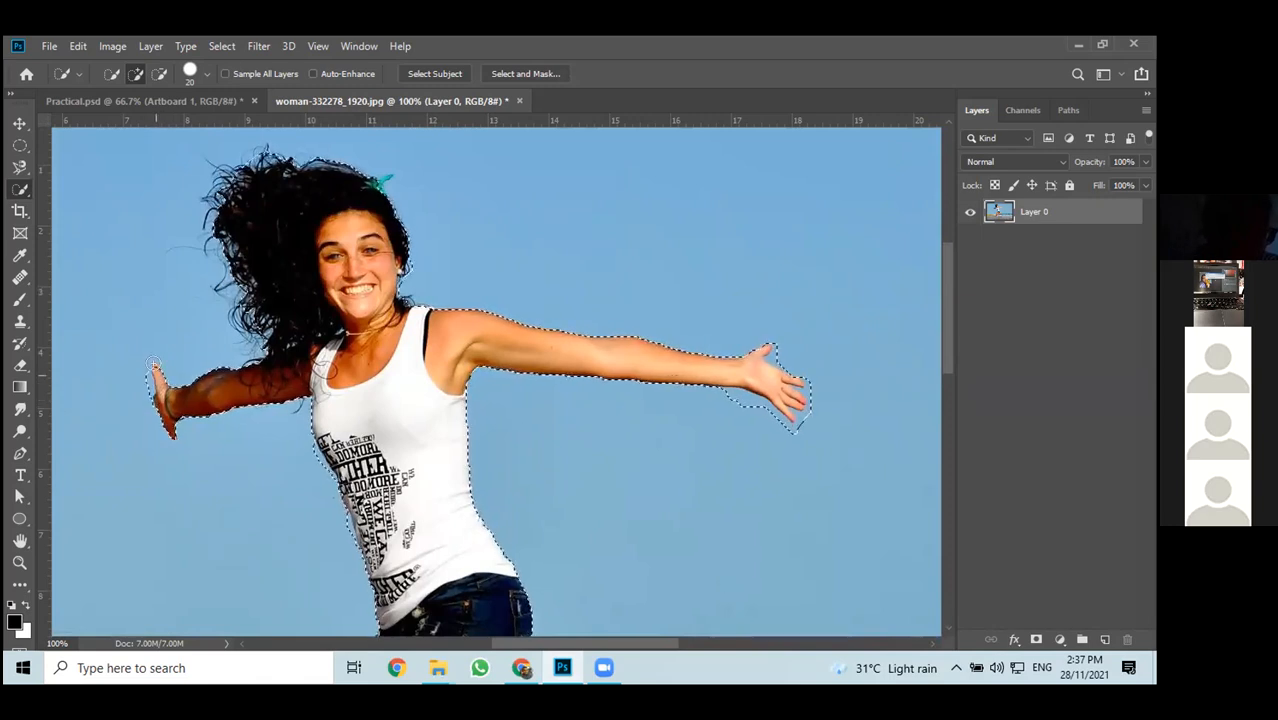
{"action": "left_click", "coordinate": [154, 367]}
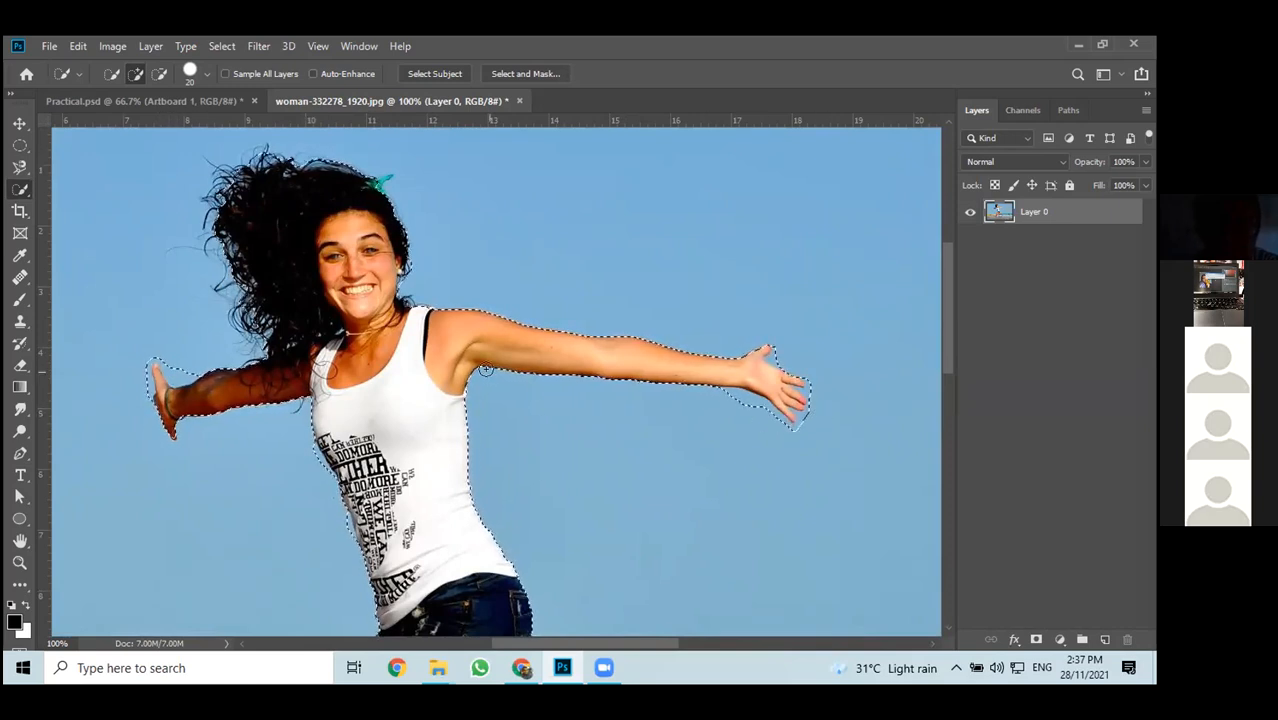
{"action": "scroll", "coordinate": [485, 369], "scroll_direction": "down", "scroll_amount": 1}
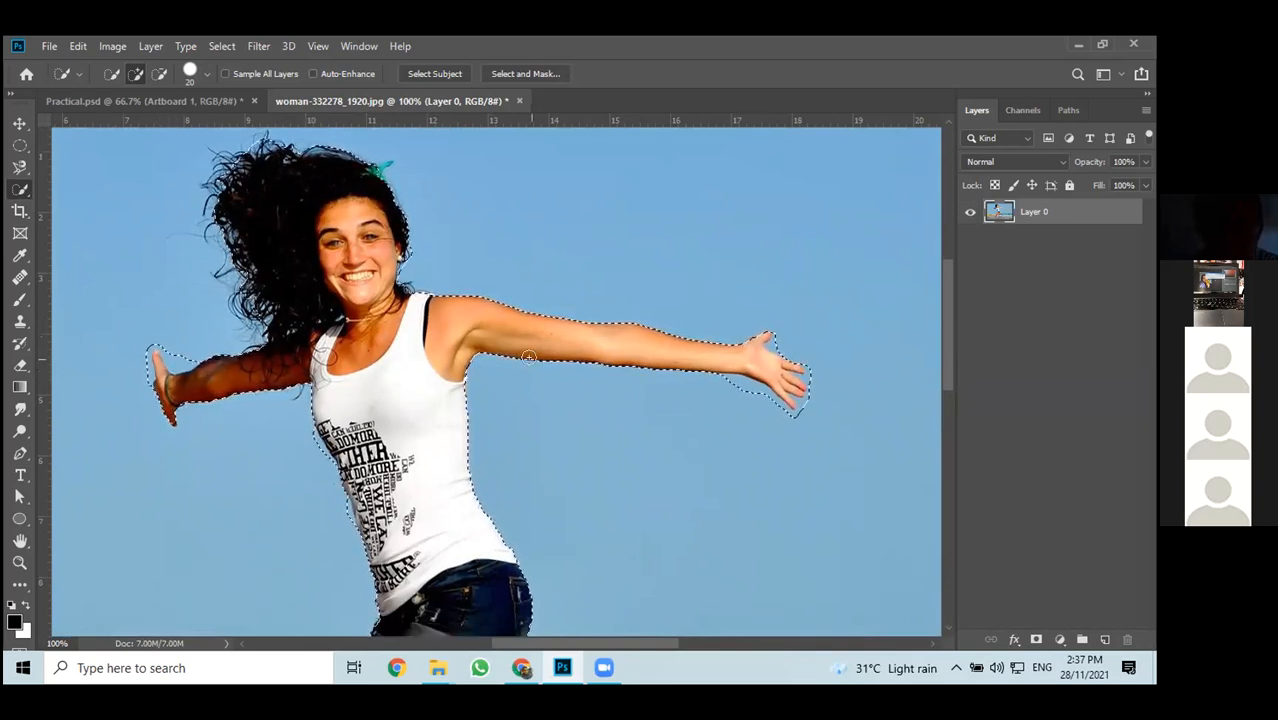
{"action": "scroll", "coordinate": [470, 350], "scroll_direction": "down", "scroll_amount": 3}
{"action": "scroll", "coordinate": [430, 300], "scroll_direction": "up", "scroll_amount": 1}
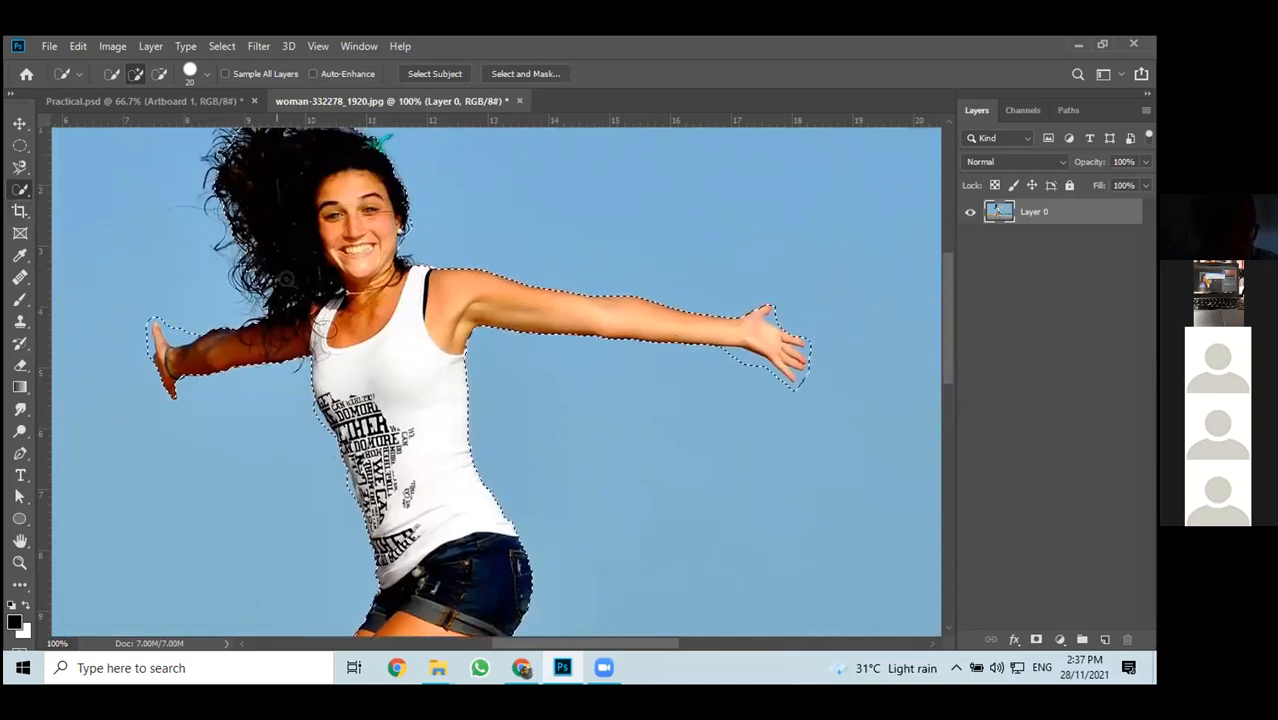
{"action": "scroll", "coordinate": [409, 358], "scroll_direction": "down", "scroll_amount": 5}
{"action": "scroll", "coordinate": [409, 358], "scroll_direction": "down", "scroll_amount": 15}
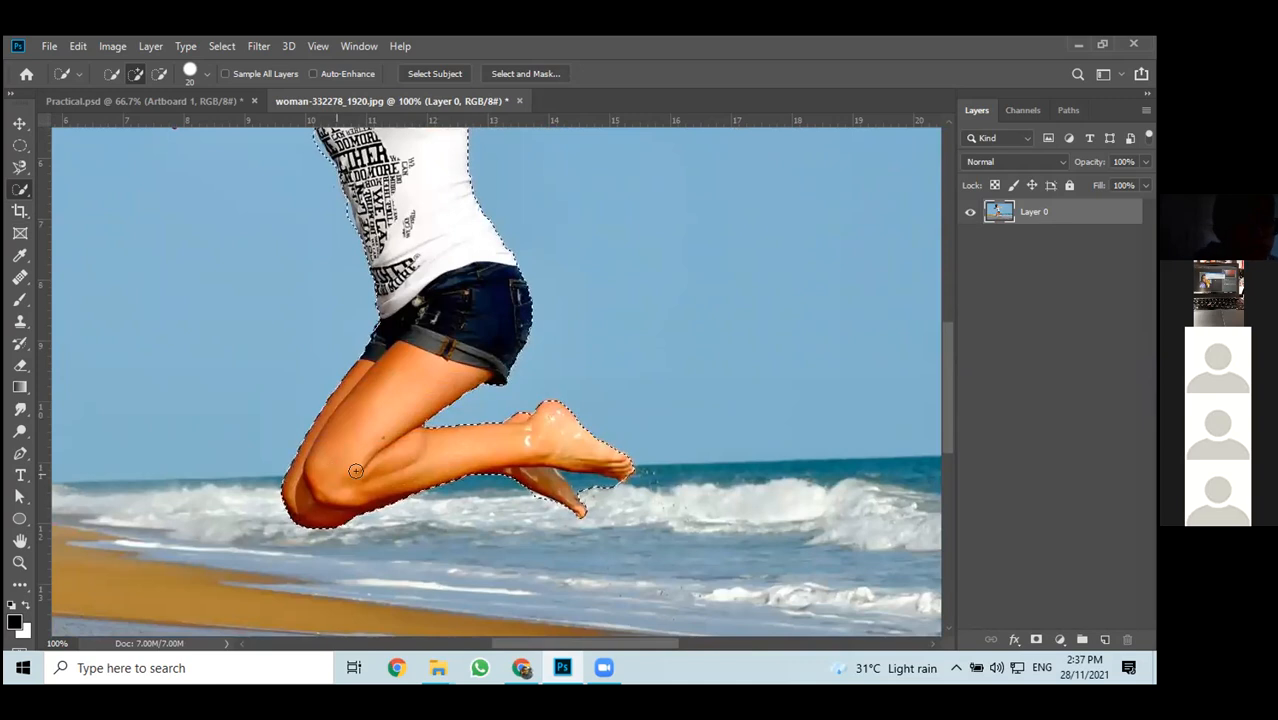
{"action": "scroll", "coordinate": [570, 511], "scroll_direction": "up", "scroll_amount": 7}
{"action": "scroll", "coordinate": [570, 511], "scroll_direction": "up", "scroll_amount": 14}
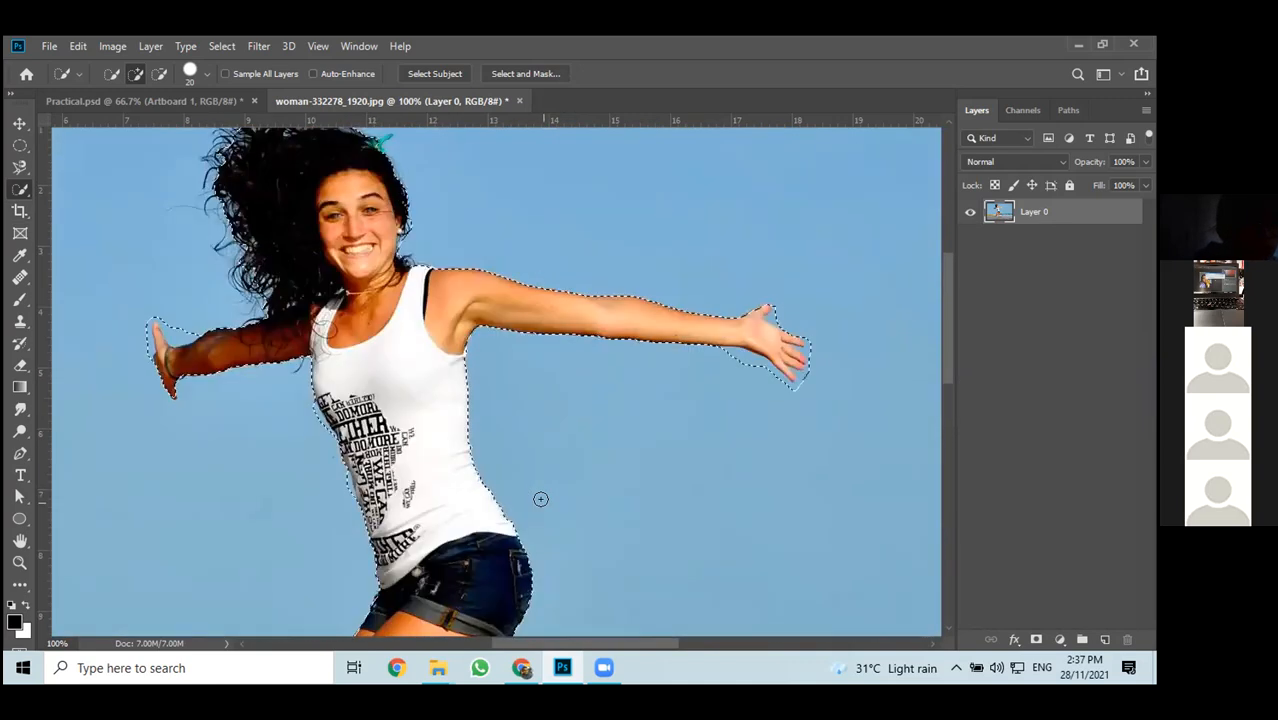
{"action": "scroll", "coordinate": [540, 497], "scroll_direction": "up", "scroll_amount": 3}
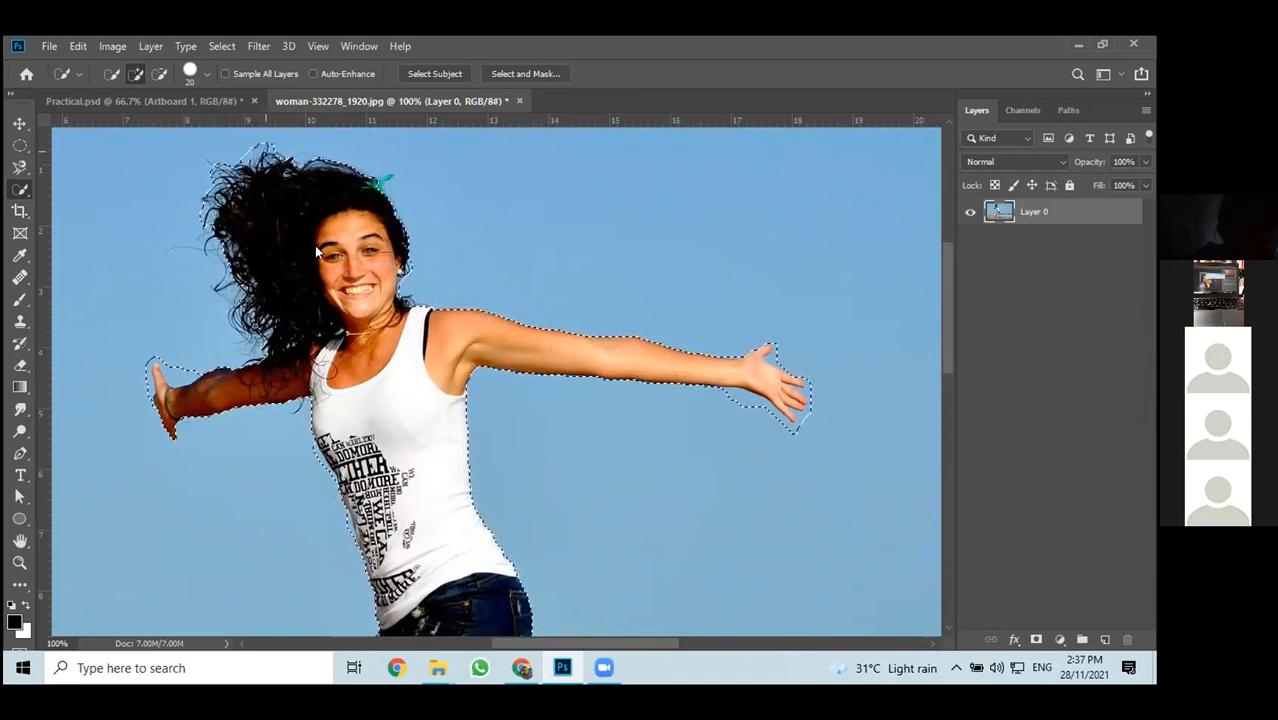
{"action": "scroll", "coordinate": [357, 265], "scroll_direction": "up", "scroll_amount": 1}
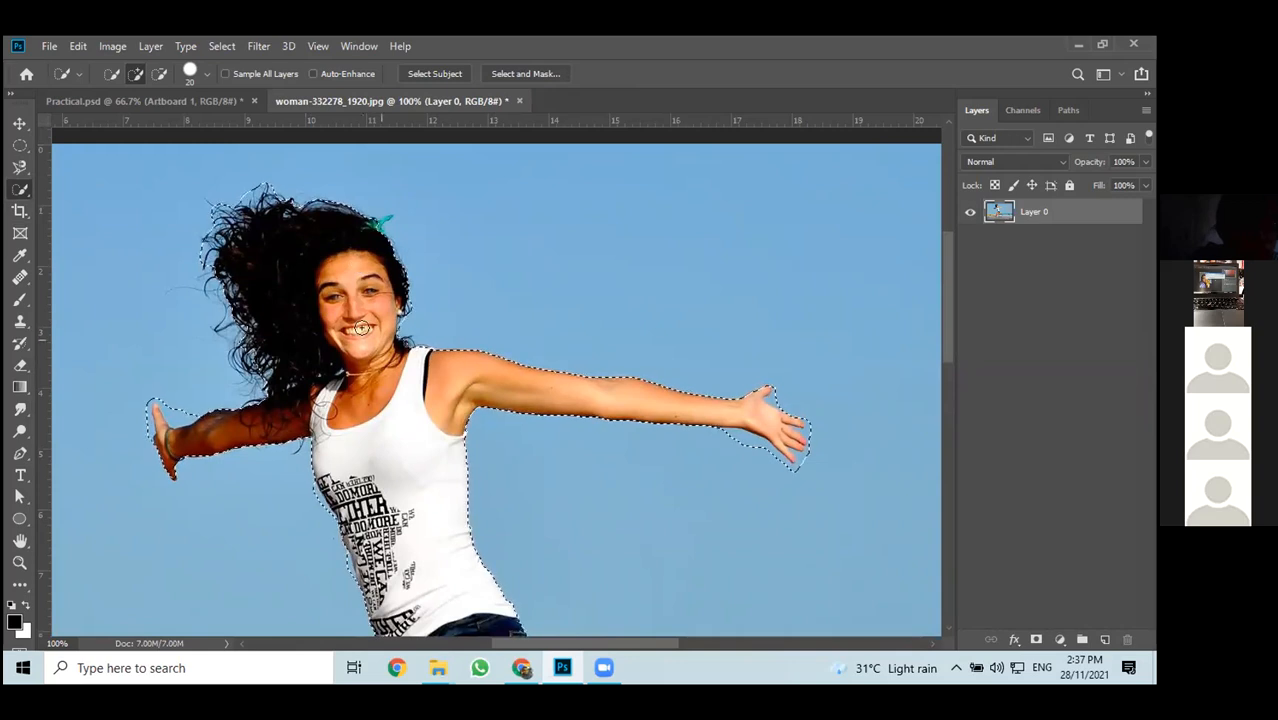
Open Select and Mask and paint with the Refine Edge Brush around the woman's hair and beside her ear
{"action": "left_click", "coordinate": [528, 74]}
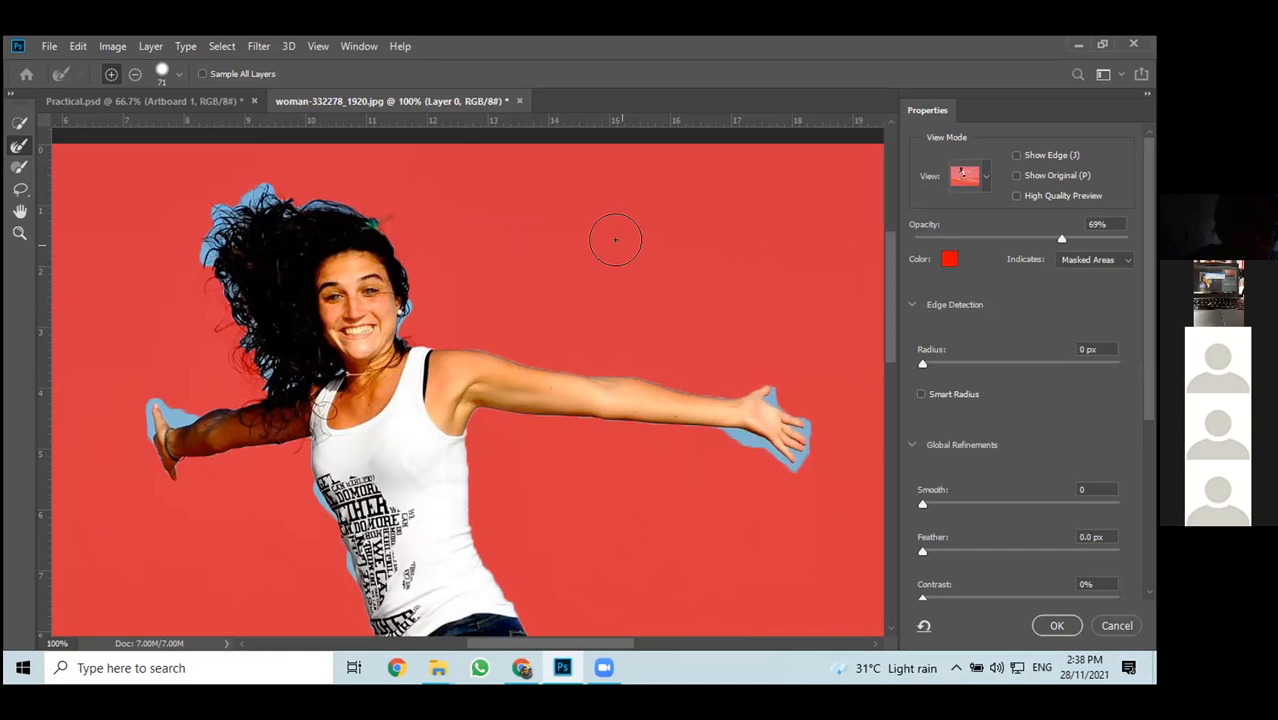
{"action": "scroll", "coordinate": [498, 256], "scroll_direction": "down", "scroll_amount": 5}
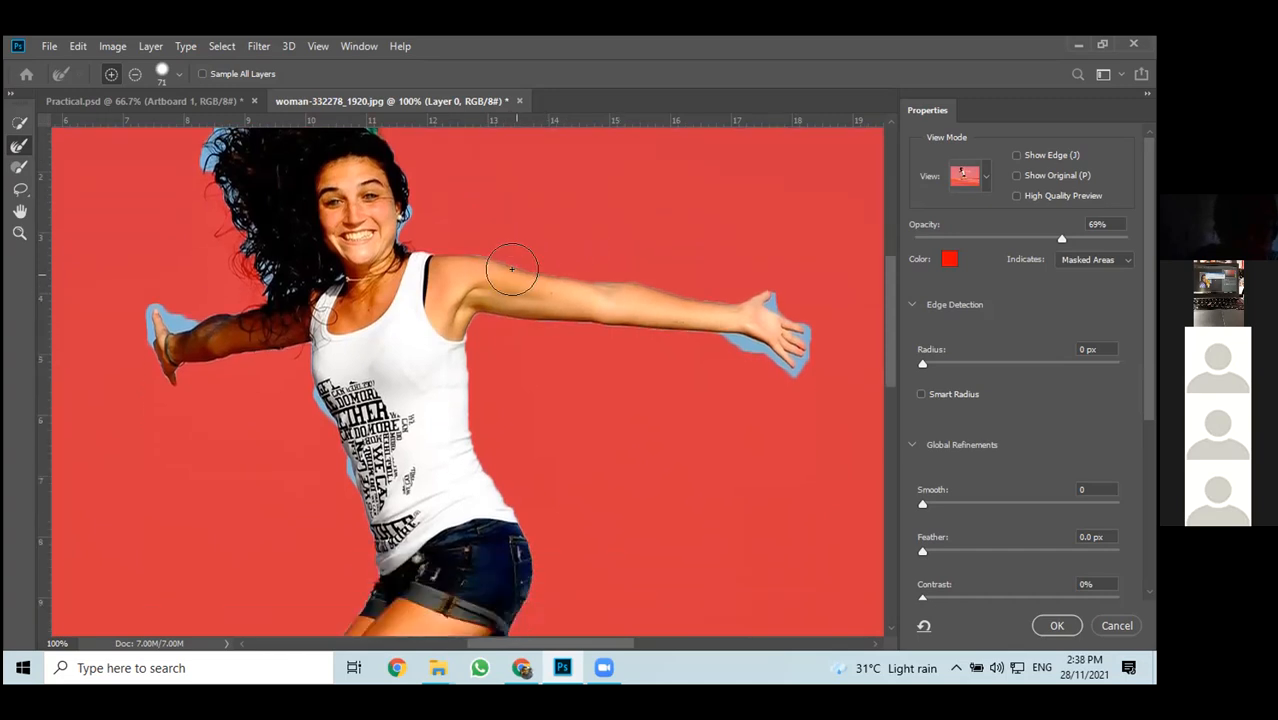
{"action": "scroll", "coordinate": [512, 269], "scroll_direction": "up", "scroll_amount": 6}
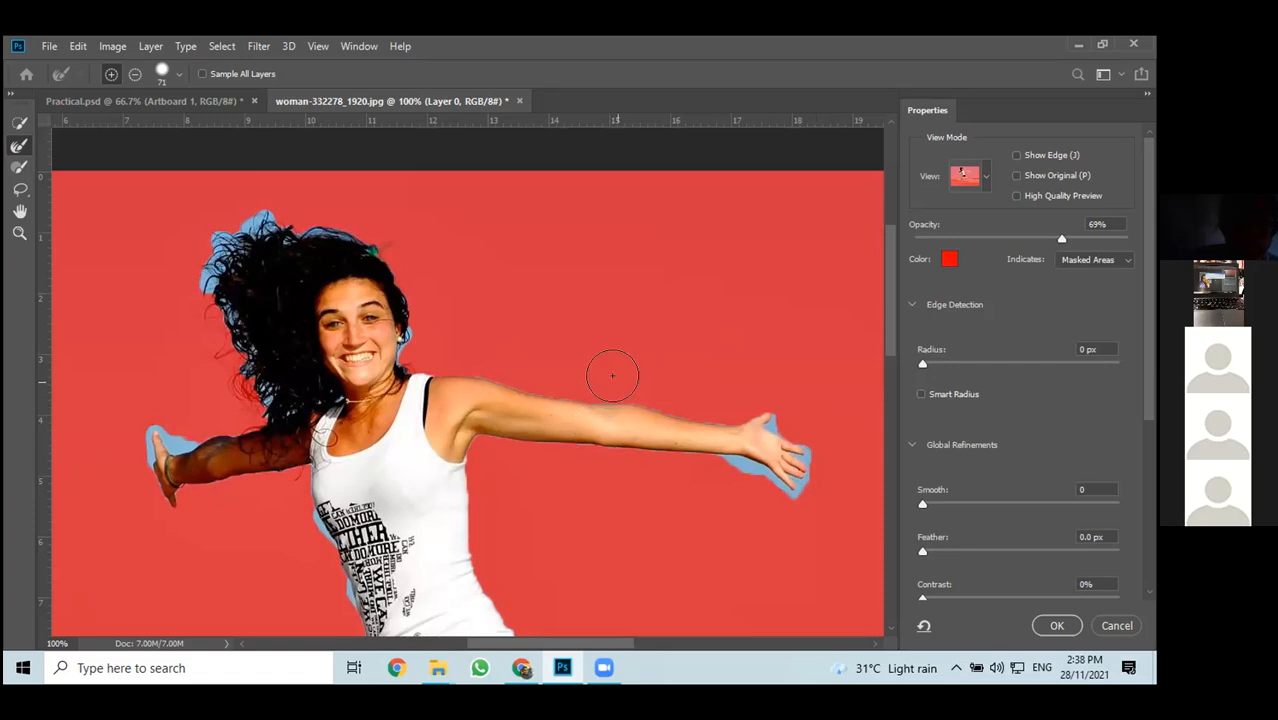
{"action": "scroll", "coordinate": [241, 207], "scroll_direction": "down", "scroll_amount": 1}
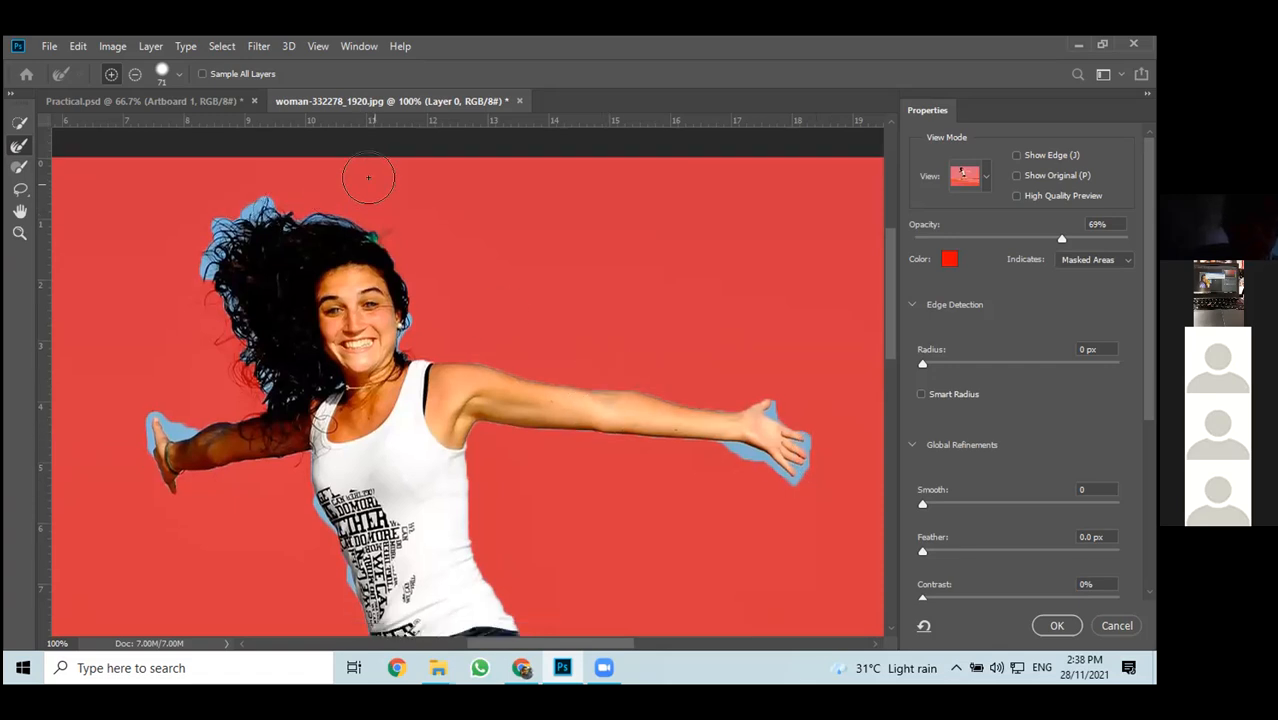
{"action": "left_click_drag", "start_coordinate": [247, 207], "coordinate": [268, 203]}
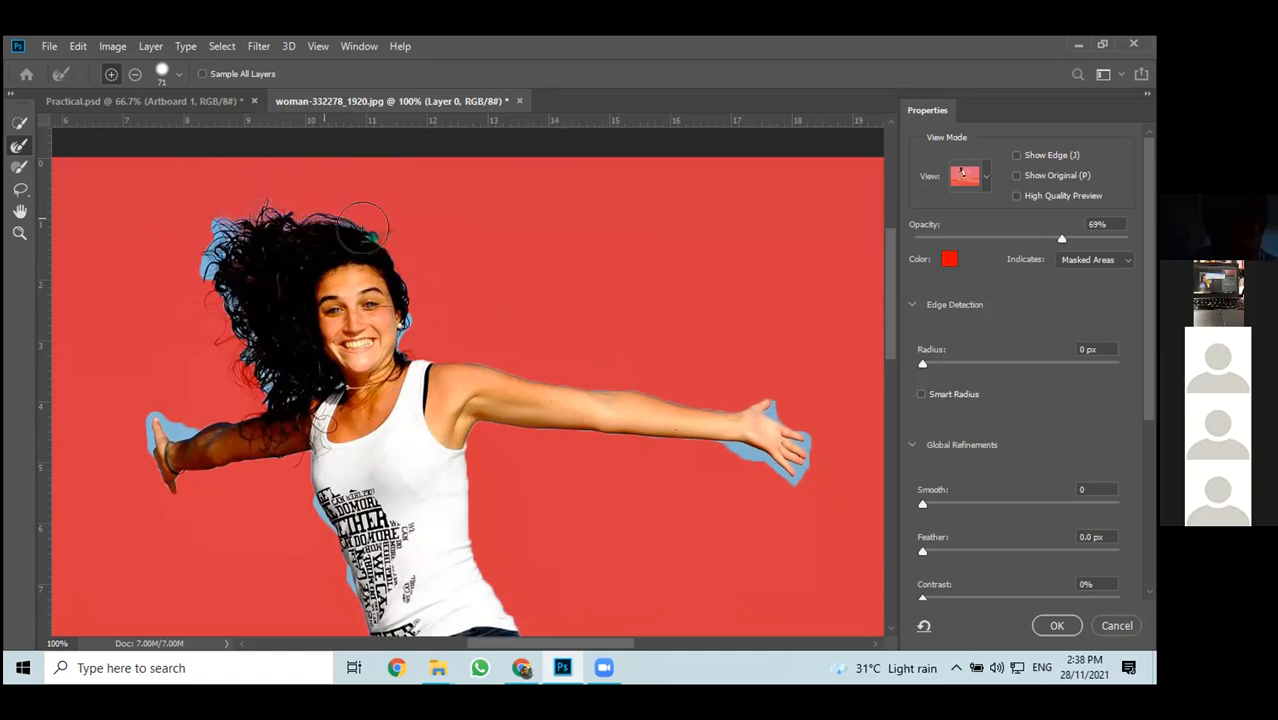
{"action": "mouse_move", "coordinate": [400, 290]}
{"action": "left_mouse_down"}
{"action": "mouse_move", "coordinate": [396, 340]}
{"action": "mouse_move", "coordinate": [385, 325]}
{"action": "left_mouse_up"}
{"action": "mouse_move", "coordinate": [222, 226]}
{"action": "left_mouse_down"}
{"action": "mouse_move", "coordinate": [208, 261]}
{"action": "mouse_move", "coordinate": [208, 237]}
{"action": "mouse_move", "coordinate": [188, 251]}
{"action": "mouse_move", "coordinate": [218, 272]}
{"action": "mouse_move", "coordinate": [260, 385]}
{"action": "left_mouse_up"}
{"action": "mouse_move", "coordinate": [207, 268]}
{"action": "left_mouse_down"}
{"action": "mouse_move", "coordinate": [200, 277]}
{"action": "mouse_move", "coordinate": [204, 259]}
{"action": "left_mouse_up"}
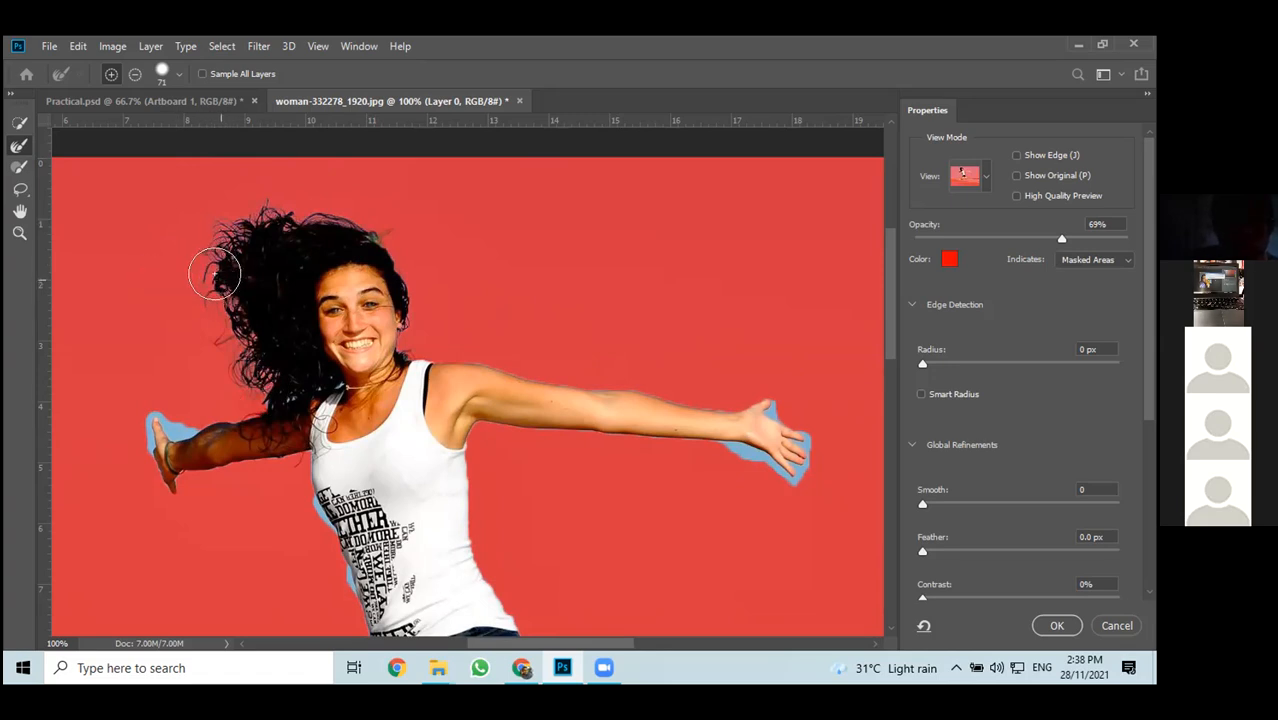
{"action": "mouse_move", "coordinate": [219, 220]}
{"action": "left_mouse_down"}
{"action": "mouse_move", "coordinate": [234, 280]}
{"action": "mouse_move", "coordinate": [224, 256]}
{"action": "left_mouse_up"}
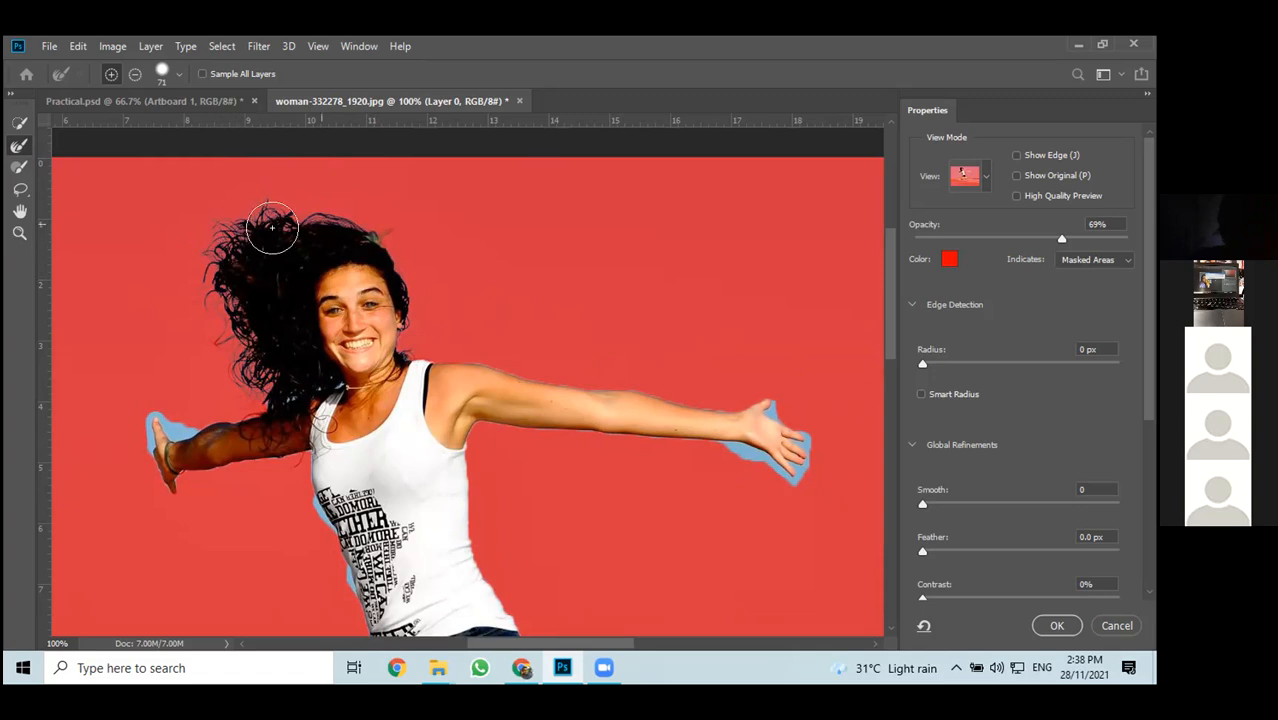
{"action": "mouse_move", "coordinate": [318, 386]}
{"action": "left_mouse_down"}
{"action": "mouse_move", "coordinate": [265, 394]}
{"action": "mouse_move", "coordinate": [250, 343]}
{"action": "mouse_move", "coordinate": [289, 230]}
{"action": "mouse_move", "coordinate": [357, 238]}
{"action": "mouse_move", "coordinate": [371, 253]}
{"action": "mouse_move", "coordinate": [370, 241]}
{"action": "mouse_move", "coordinate": [251, 210]}
{"action": "mouse_move", "coordinate": [220, 226]}
{"action": "mouse_move", "coordinate": [241, 211]}
{"action": "mouse_move", "coordinate": [211, 229]}
{"action": "mouse_move", "coordinate": [219, 216]}
{"action": "mouse_move", "coordinate": [220, 280]}
{"action": "left_mouse_up"}
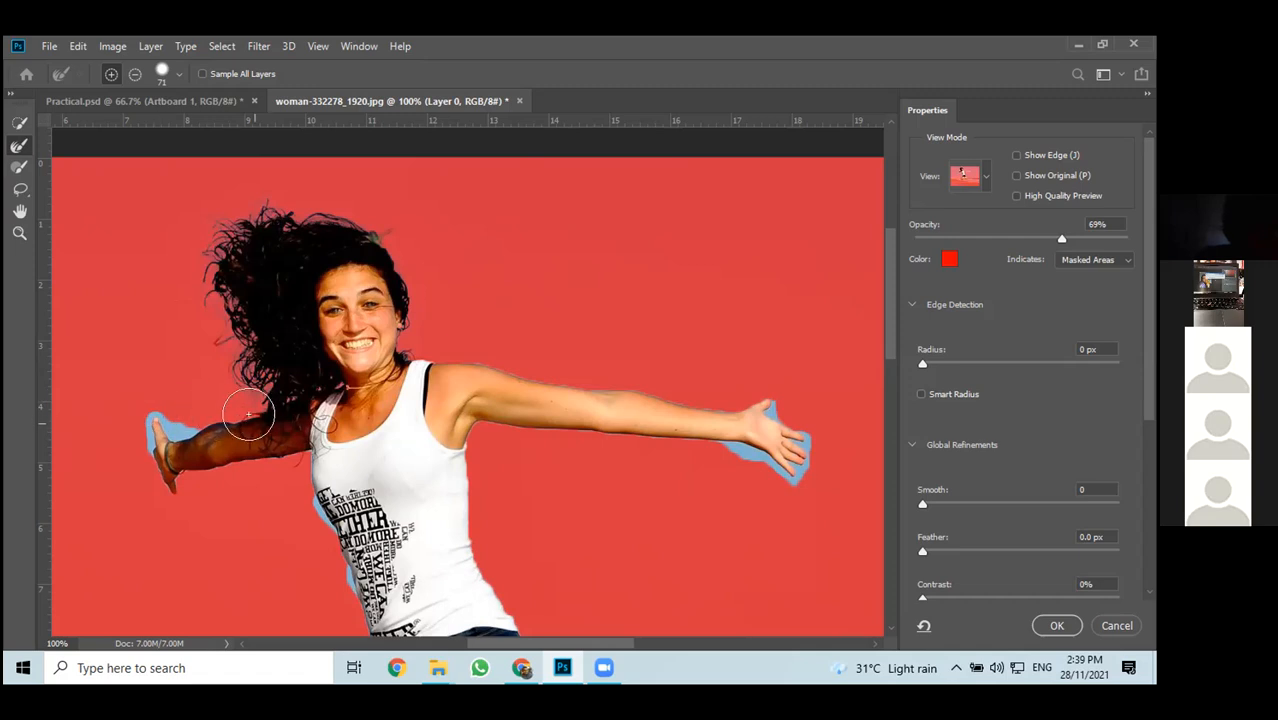
Refine the selection edge around the hand and forearm on the hair side, and discard the Select and Mask edits
{"action": "mouse_move", "coordinate": [180, 428]}
{"action": "left_mouse_down"}
{"action": "mouse_move", "coordinate": [143, 440]}
{"action": "mouse_move", "coordinate": [147, 423]}
{"action": "left_mouse_up"}
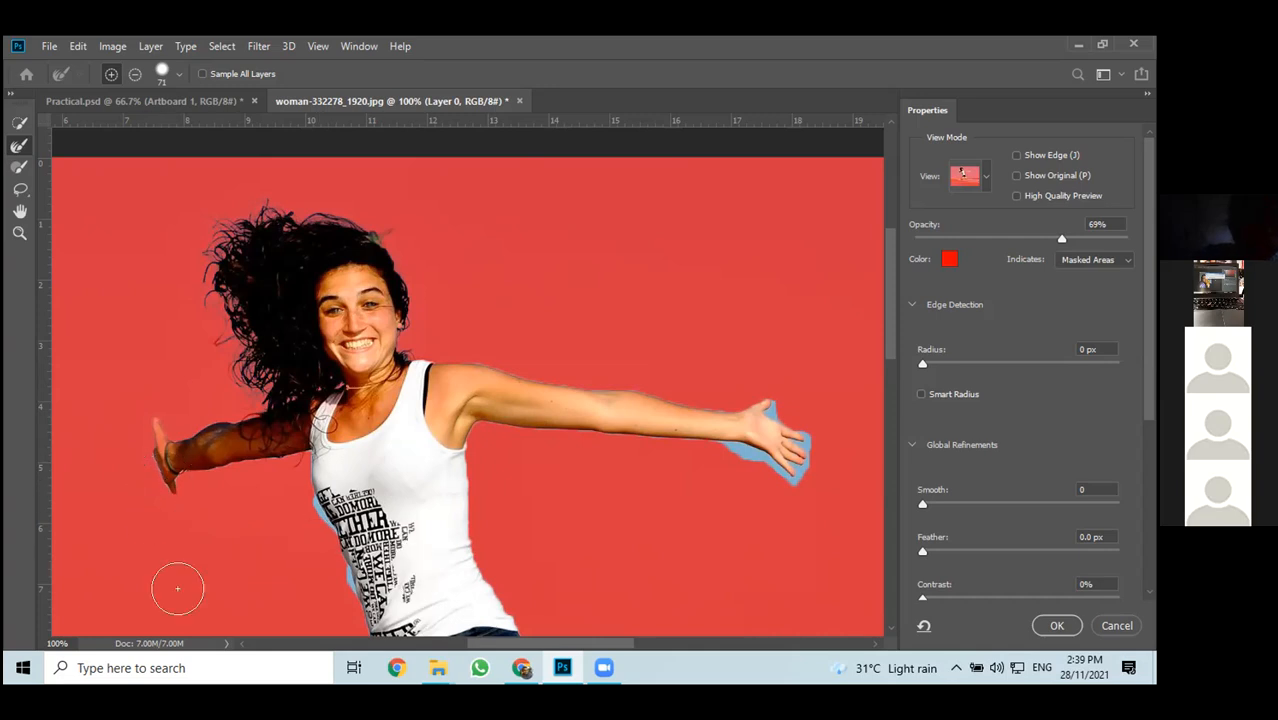
{"action": "left_click_drag", "start_coordinate": [180, 447], "coordinate": [230, 430]}
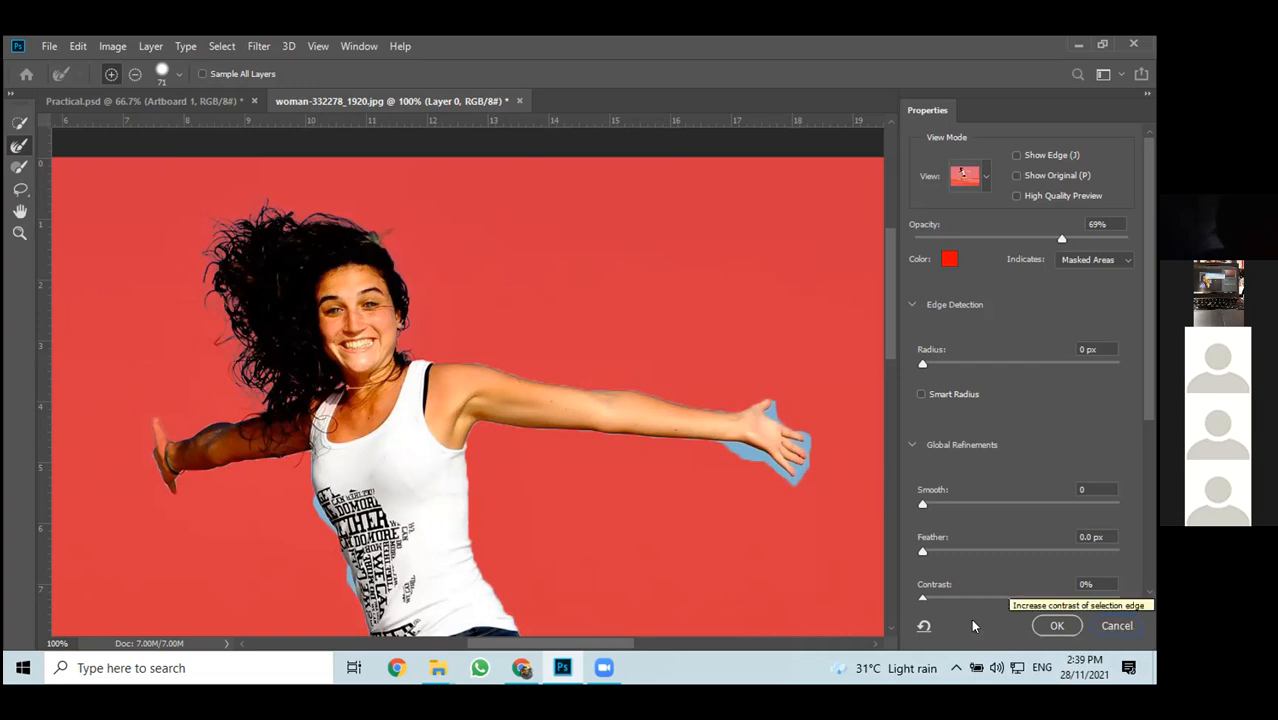
{"action": "left_click", "coordinate": [1117, 627]}
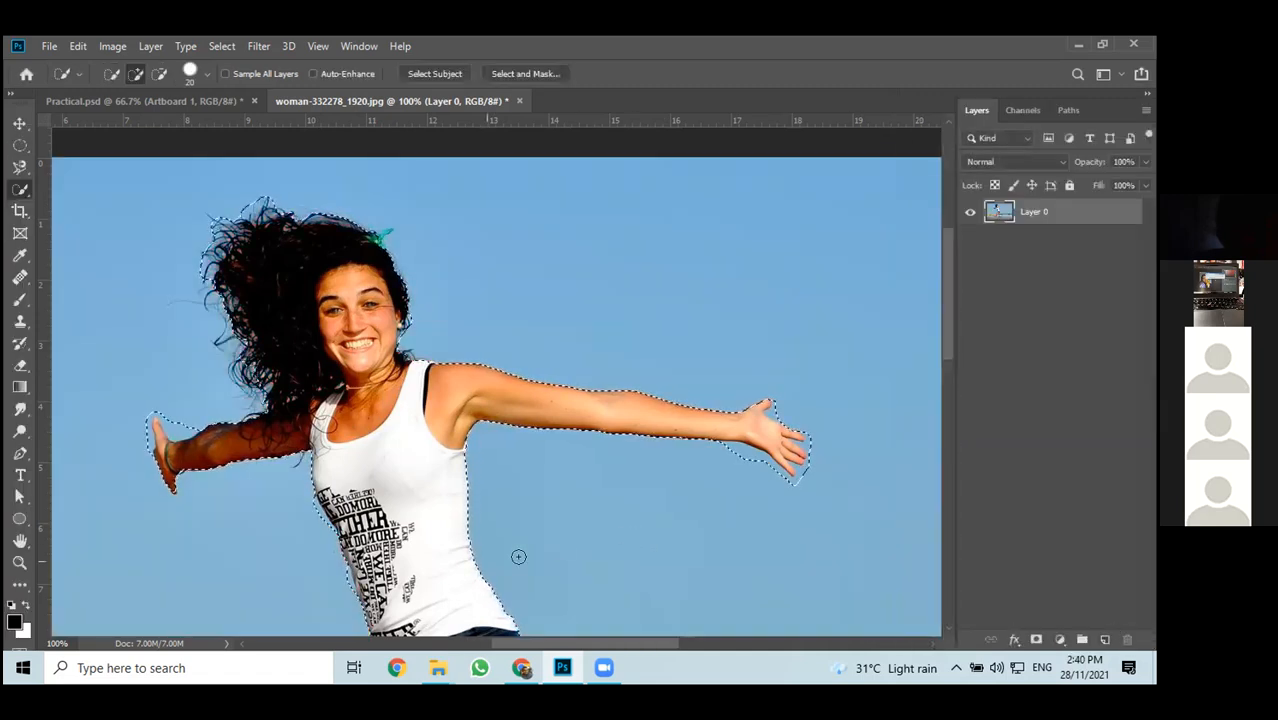
Clear the current selection and use the Quick Selection tool's Select Subject to select the woman automatically
{"action": "key", "text": "ctrl+d"}
{"action": "scroll", "coordinate": [181, 530], "scroll_direction": "down", "scroll_amount": 1}
{"action": "scroll", "coordinate": [181, 530], "scroll_direction": "up", "scroll_amount": 2}
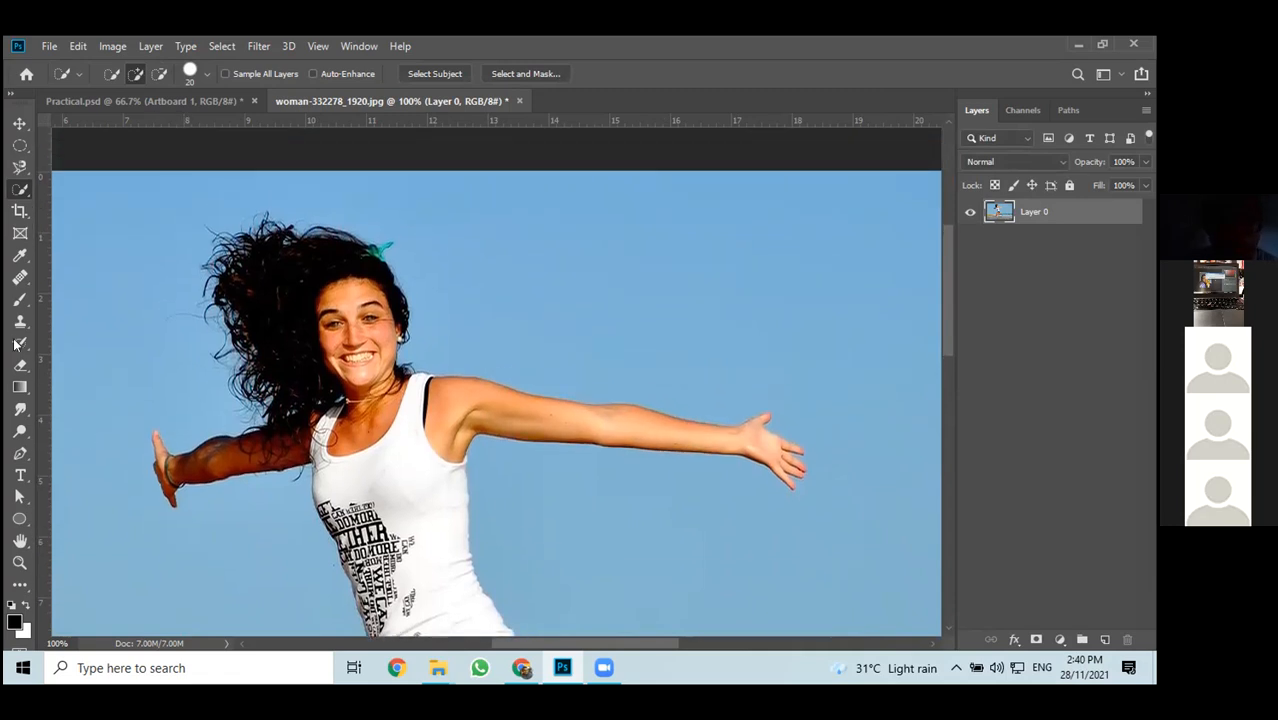
{"action": "right_click", "coordinate": [19, 193]}
{"action": "left_click", "coordinate": [98, 189]}
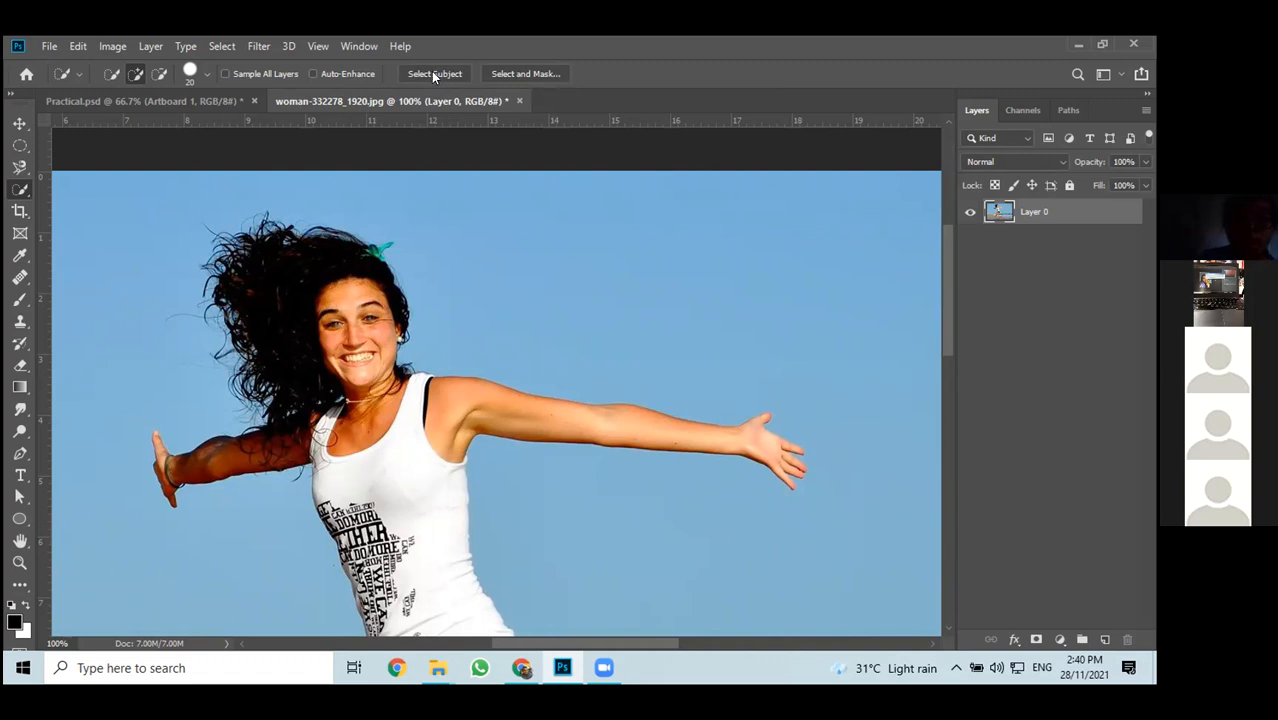
{"action": "right_click", "coordinate": [25, 190]}
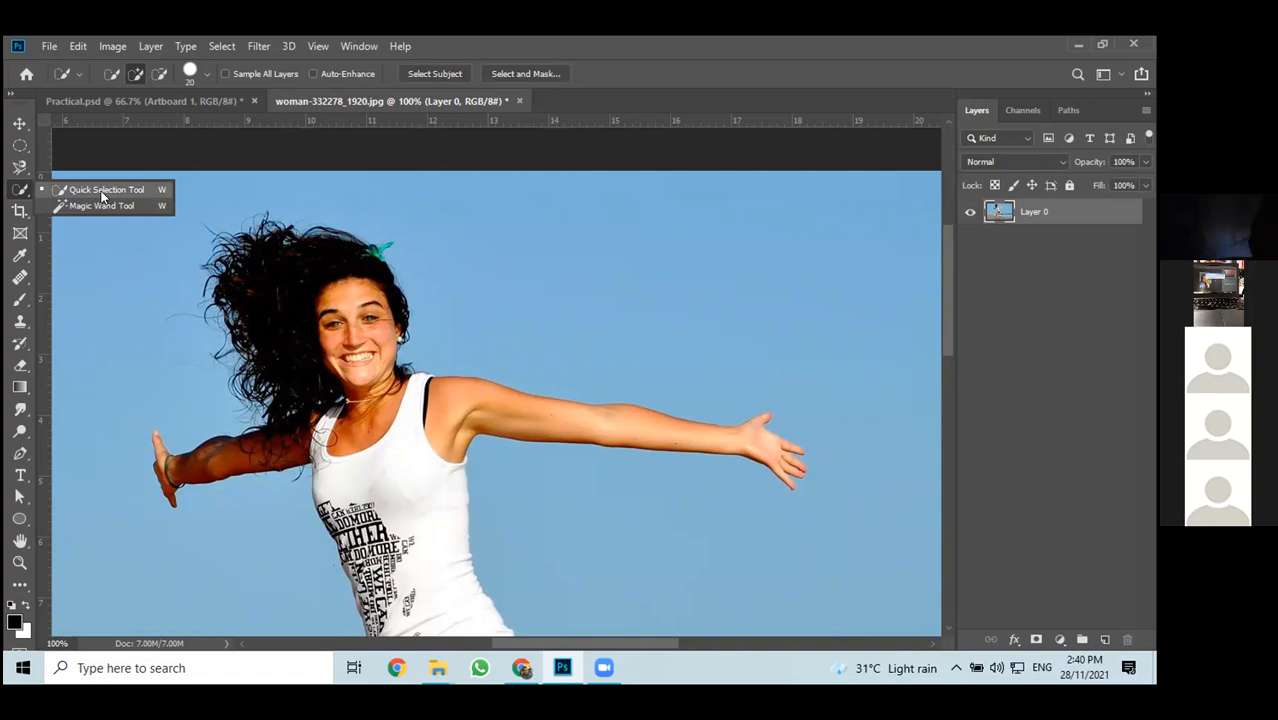
{"action": "left_click", "coordinate": [101, 190]}
{"action": "right_click", "coordinate": [24, 195]}
{"action": "left_click", "coordinate": [95, 191]}
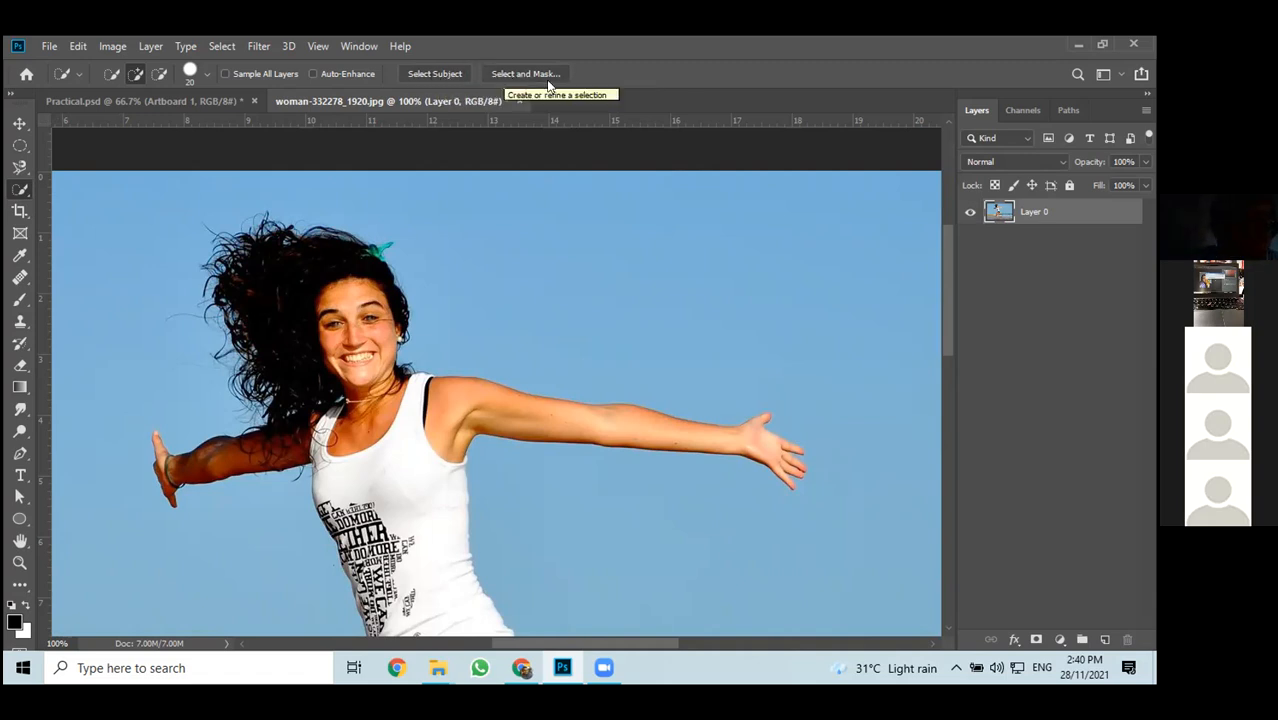
{"action": "left_click", "coordinate": [423, 77]}
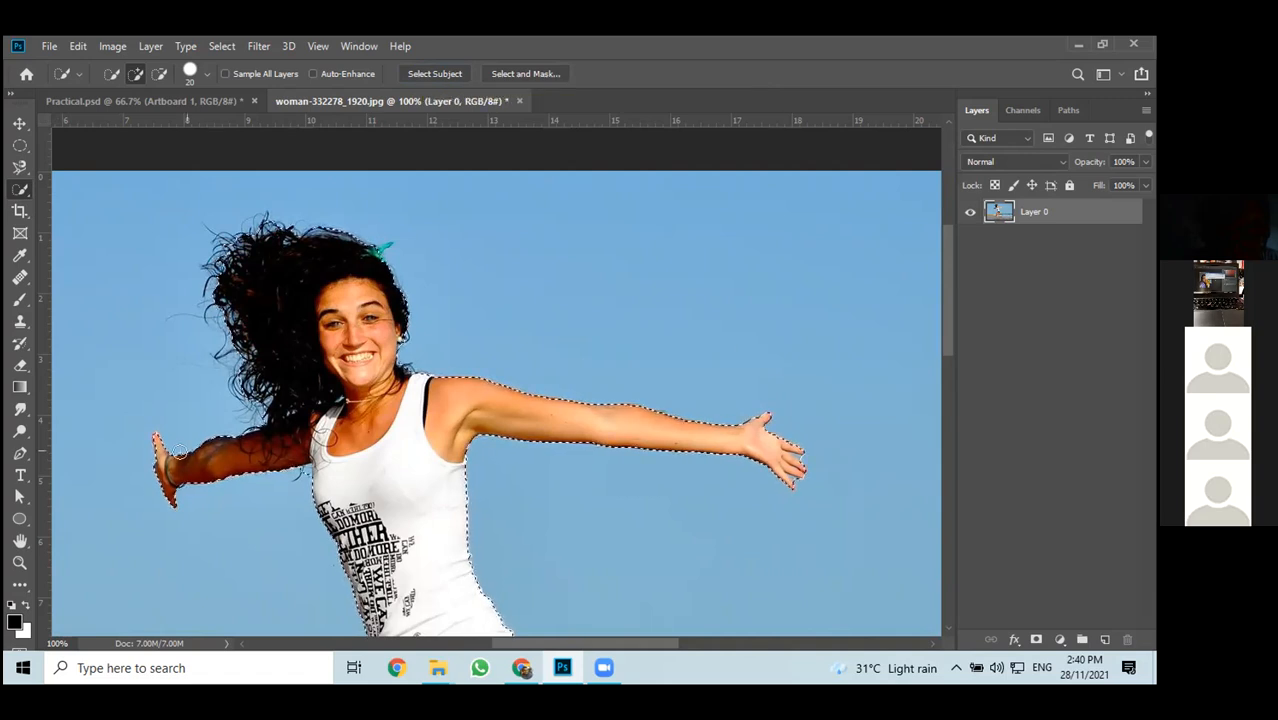
Examine the automatic selection's outline around the woman's hair, arms, top, shorts and legs, and clear the selection
{"action": "scroll", "coordinate": [320, 300], "scroll_direction": "down", "scroll_amount": 5}
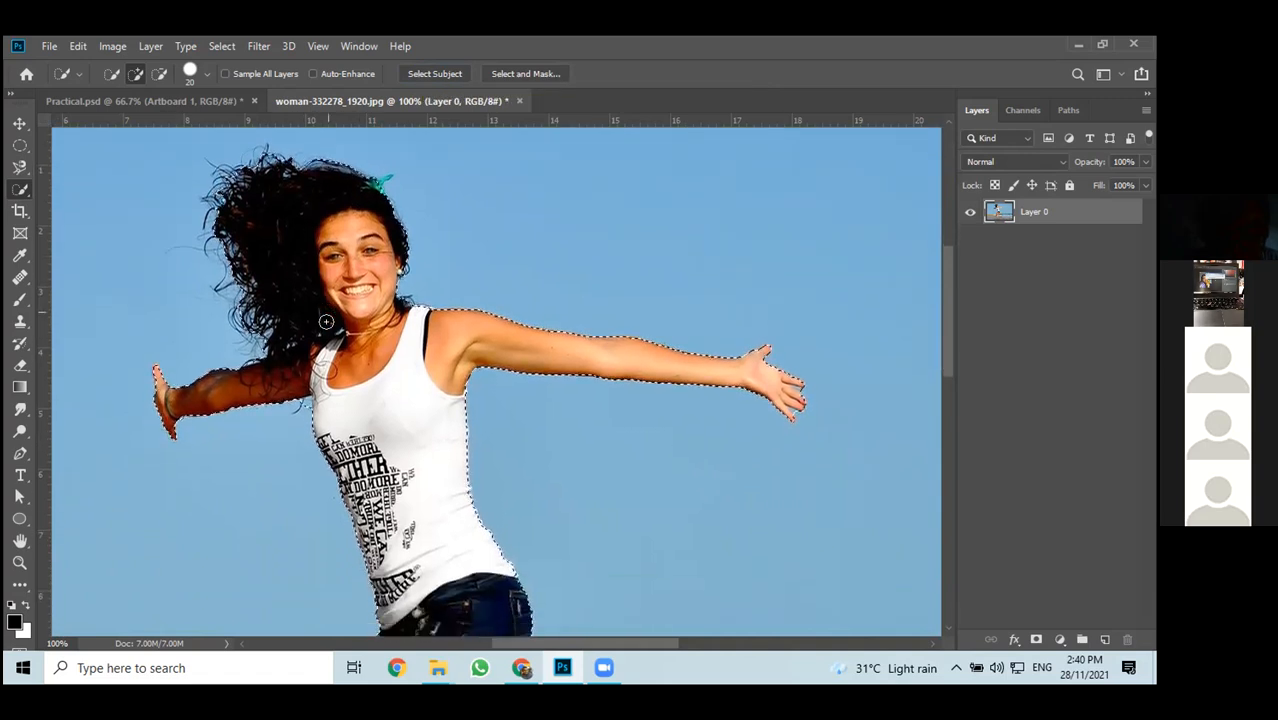
{"action": "scroll", "coordinate": [329, 314], "scroll_direction": "down", "scroll_amount": 2}
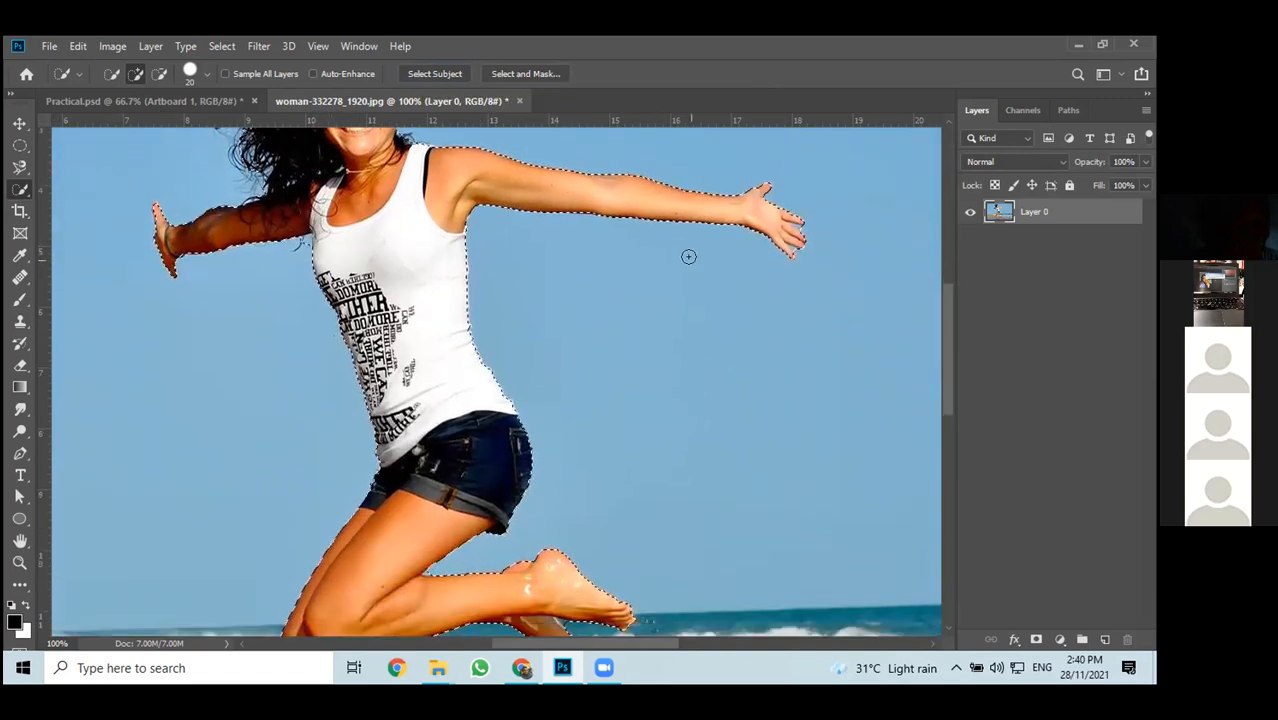
{"action": "scroll", "coordinate": [630, 270], "scroll_direction": "down", "scroll_amount": 1}
{"action": "scroll", "coordinate": [363, 472], "scroll_direction": "down", "scroll_amount": 2}
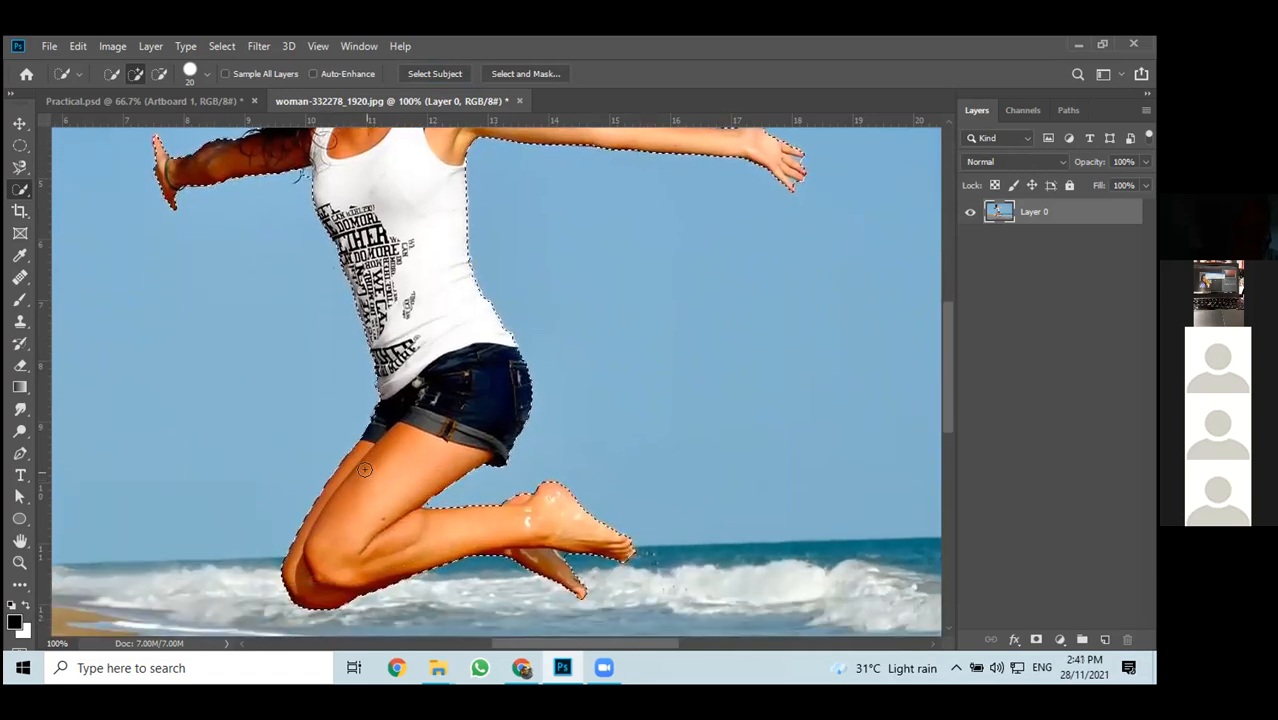
{"action": "scroll", "coordinate": [363, 470], "scroll_direction": "up", "scroll_amount": 1}
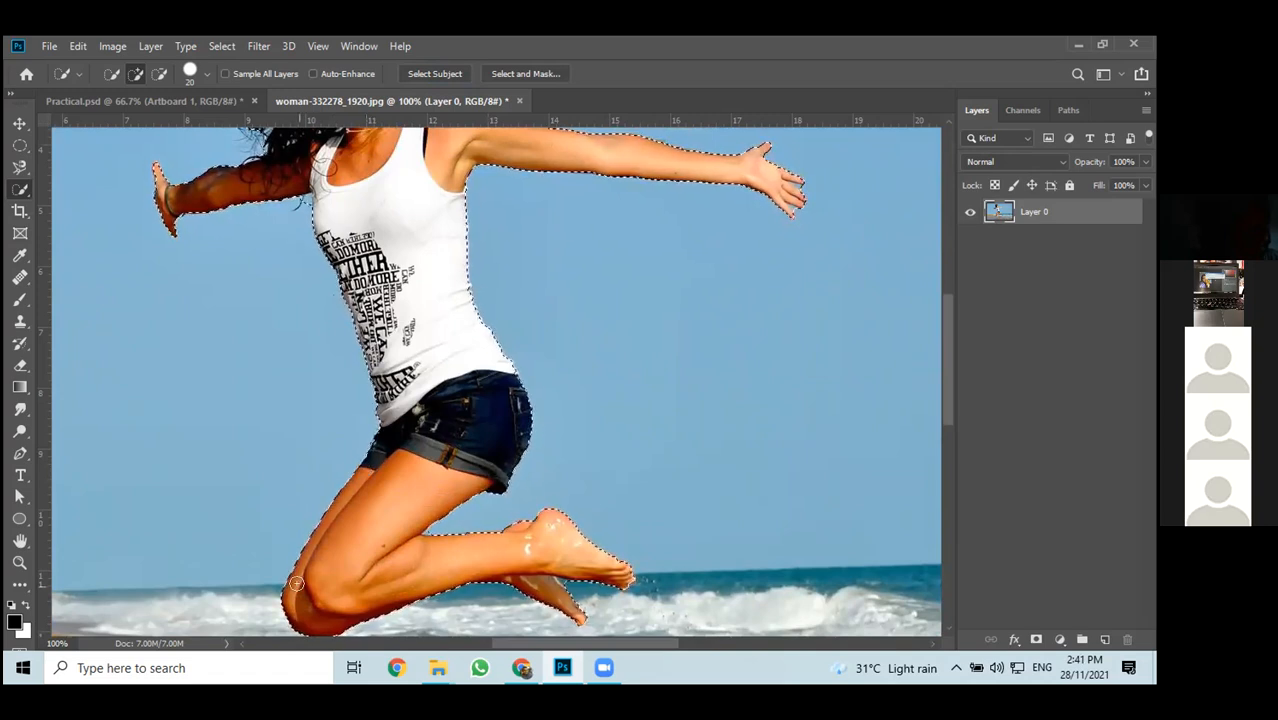
{"action": "scroll", "coordinate": [296, 583], "scroll_direction": "up", "scroll_amount": 1}
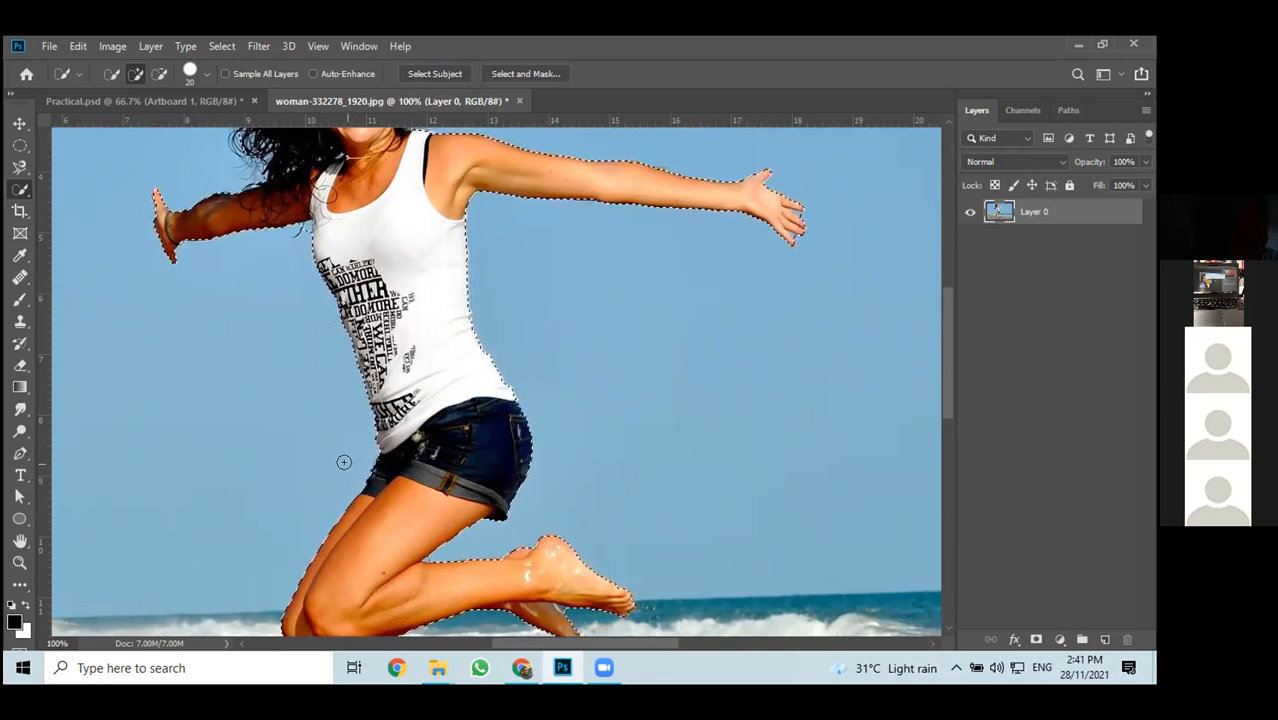
{"action": "scroll", "coordinate": [346, 480], "scroll_direction": "up", "scroll_amount": 3}
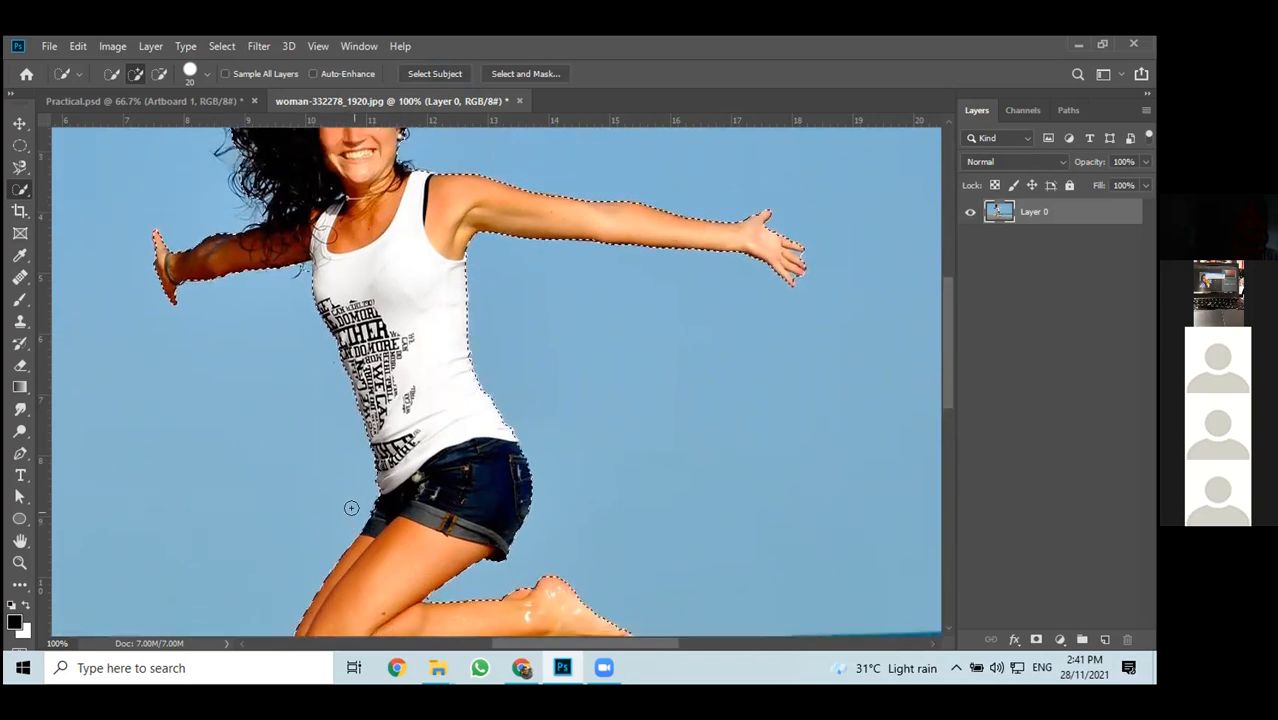
{"action": "key", "text": "ctrl+d"}
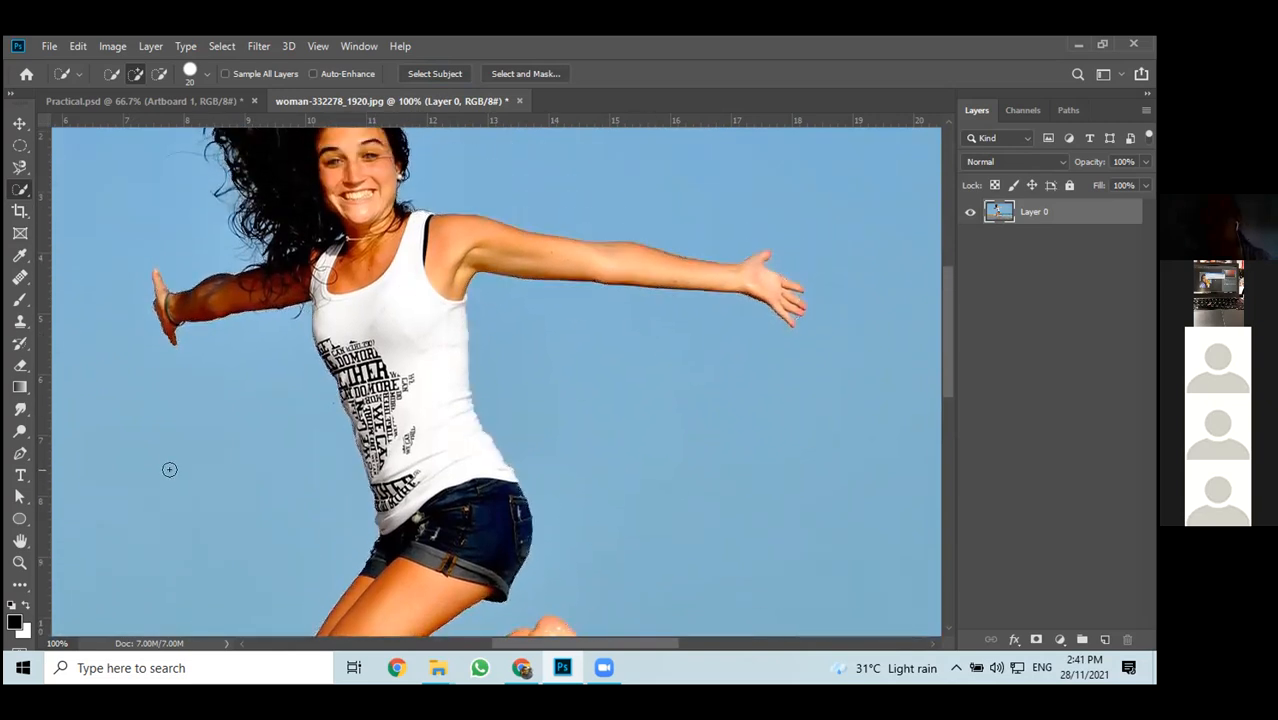
Select the jumping woman again using Select Subject with the Quick Selection tool
{"action": "right_click", "coordinate": [20, 188]}
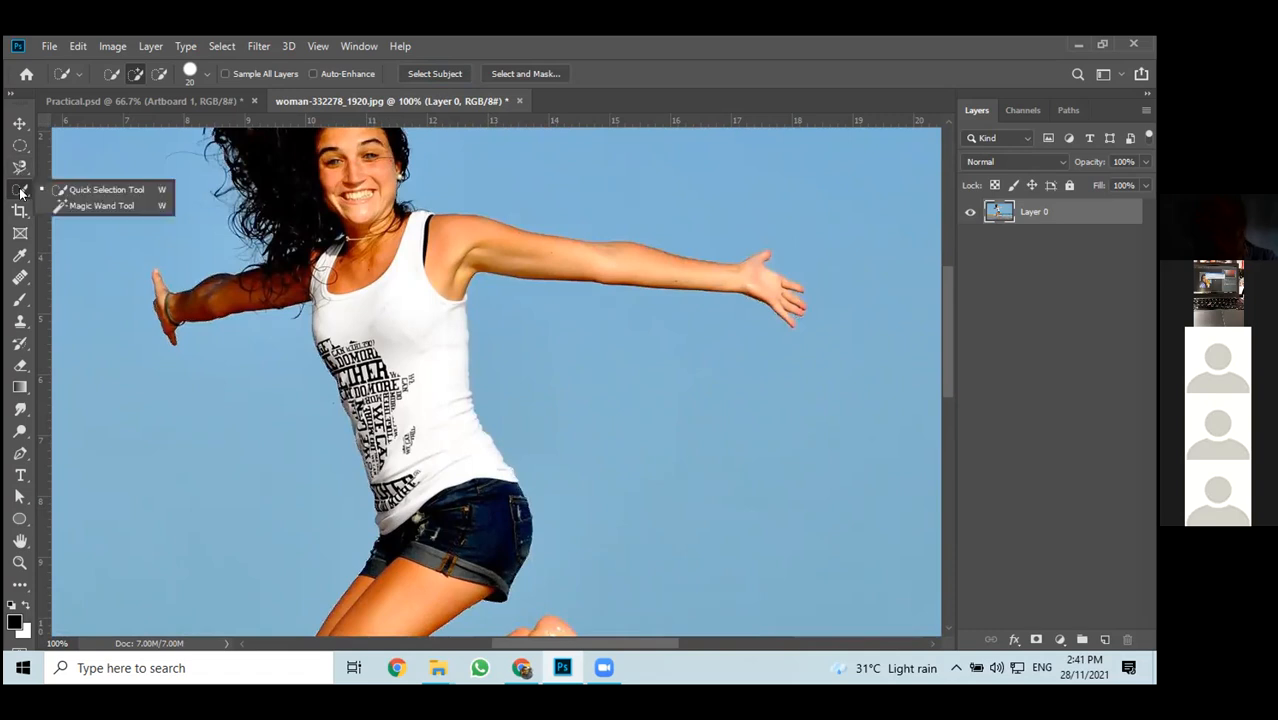
{"action": "left_click", "coordinate": [88, 189]}
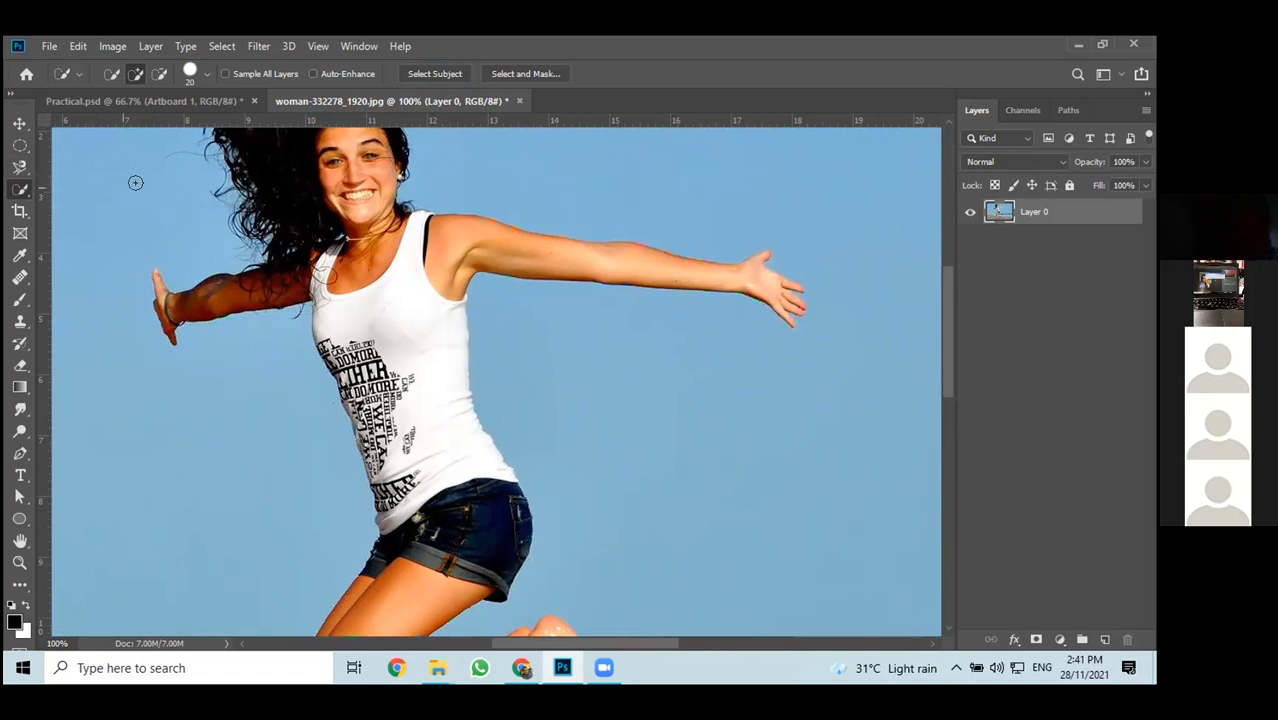
{"action": "left_click", "coordinate": [432, 76]}
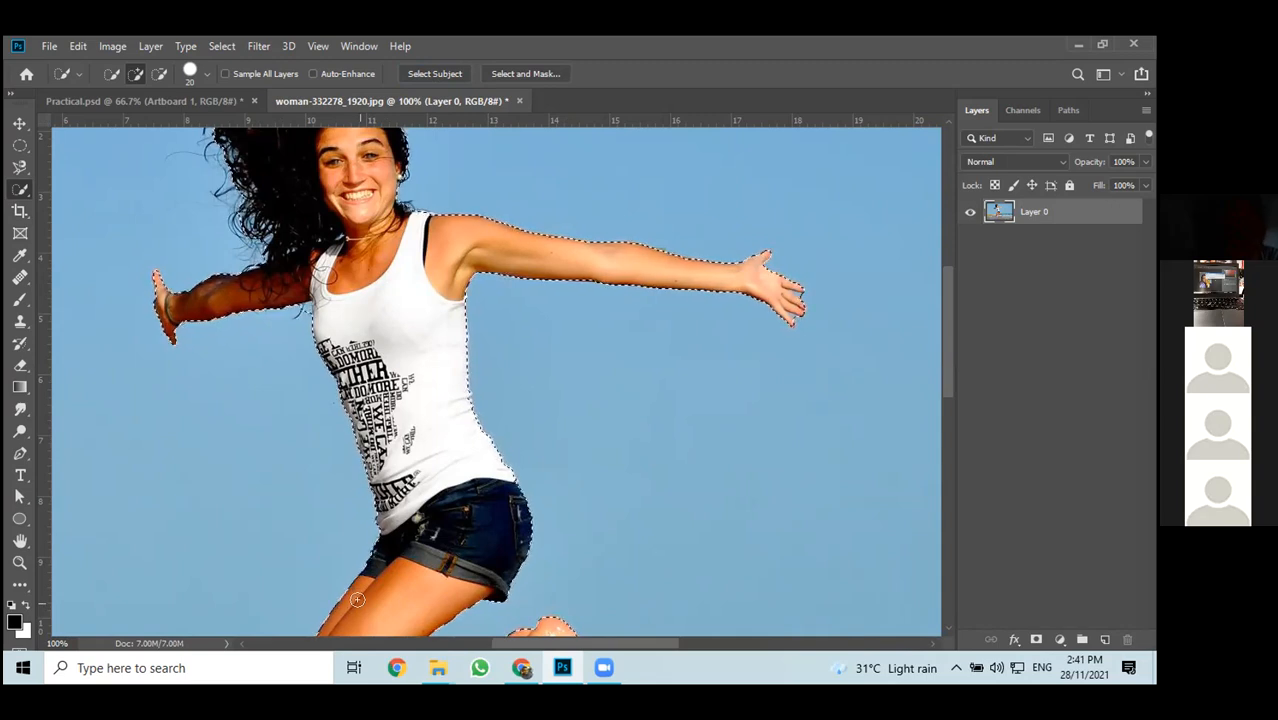
{"action": "left_click", "coordinate": [440, 75]}
{"action": "scroll", "coordinate": [760, 320], "scroll_direction": "up", "scroll_amount": 3}
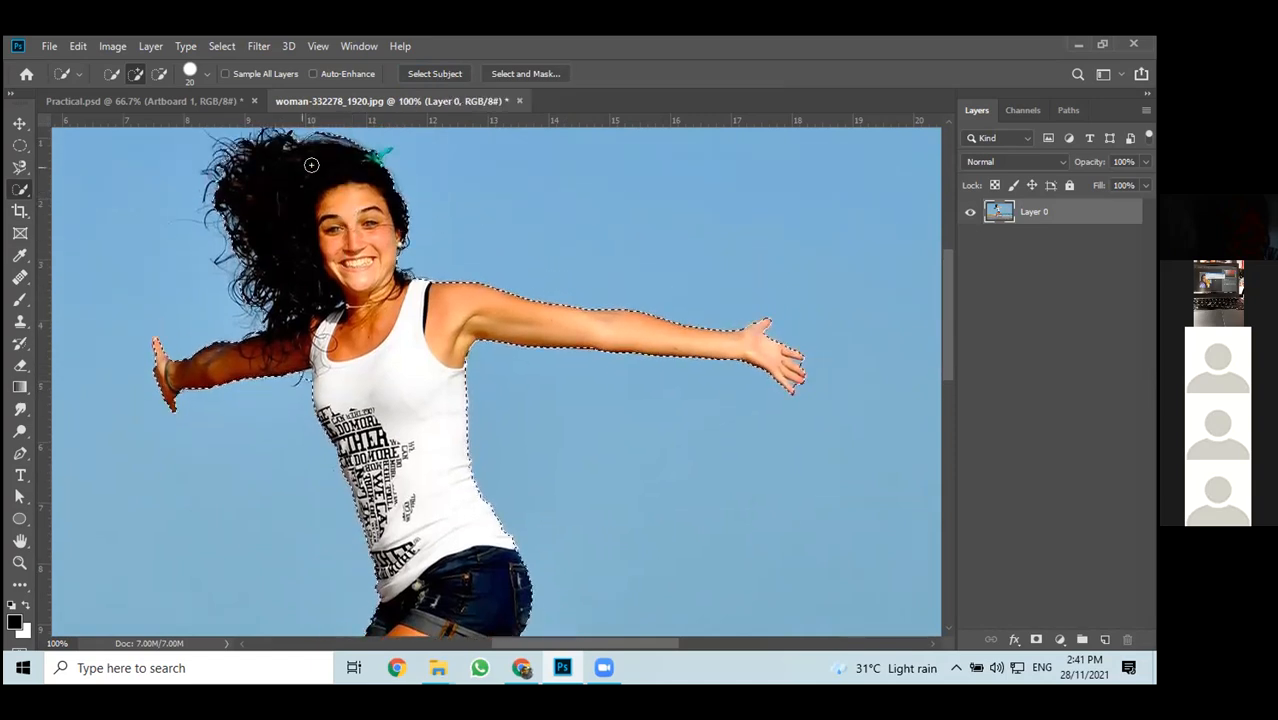
Examine the Select Subject outline around the woman's hair, arms, top, shorts, legs and feet
{"action": "scroll", "coordinate": [600, 400], "scroll_direction": "down", "scroll_amount": 8}
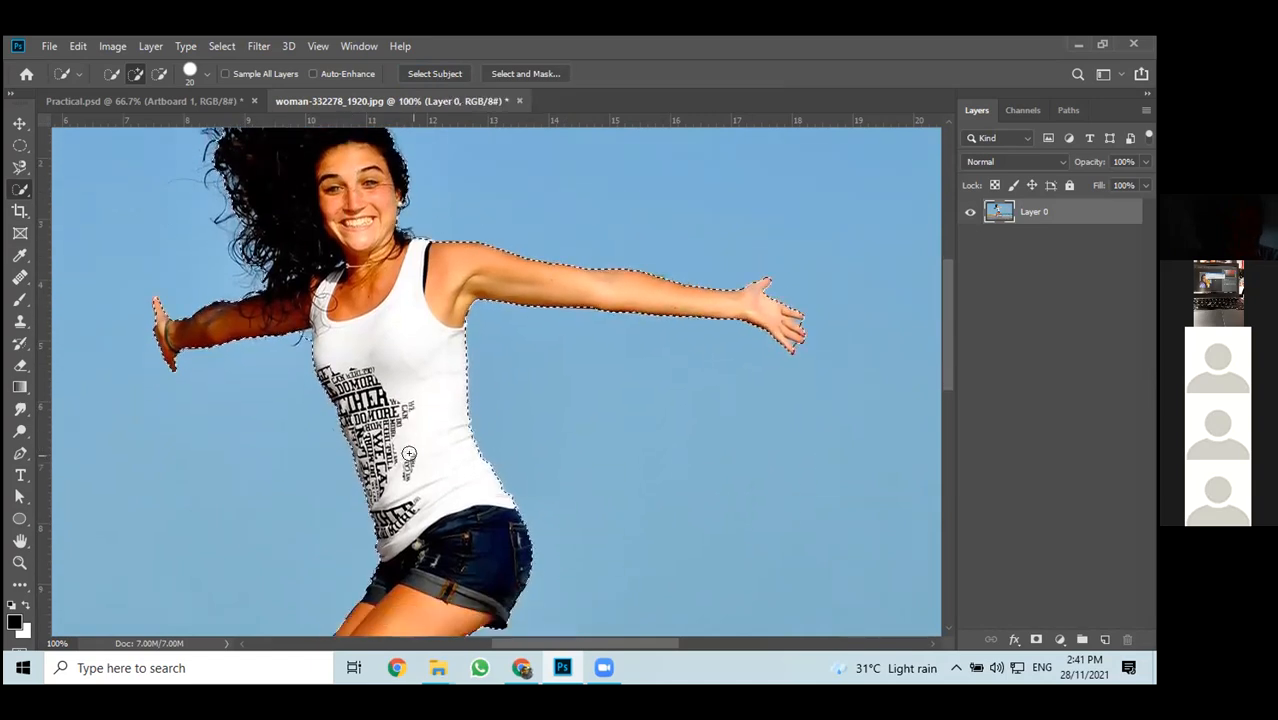
{"action": "scroll", "coordinate": [409, 456], "scroll_direction": "up", "scroll_amount": 3}
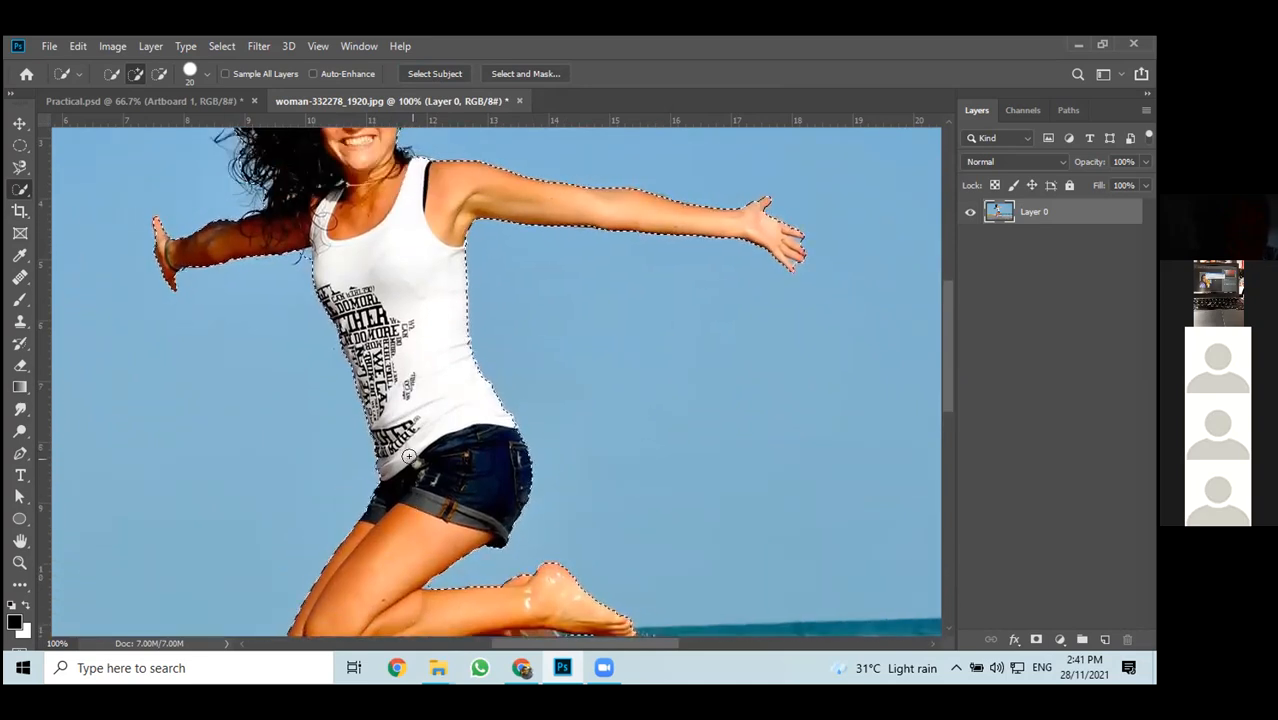
{"action": "scroll", "coordinate": [409, 456], "scroll_direction": "up", "scroll_amount": 2}
{"action": "scroll", "coordinate": [409, 456], "scroll_direction": "up", "scroll_amount": 1}
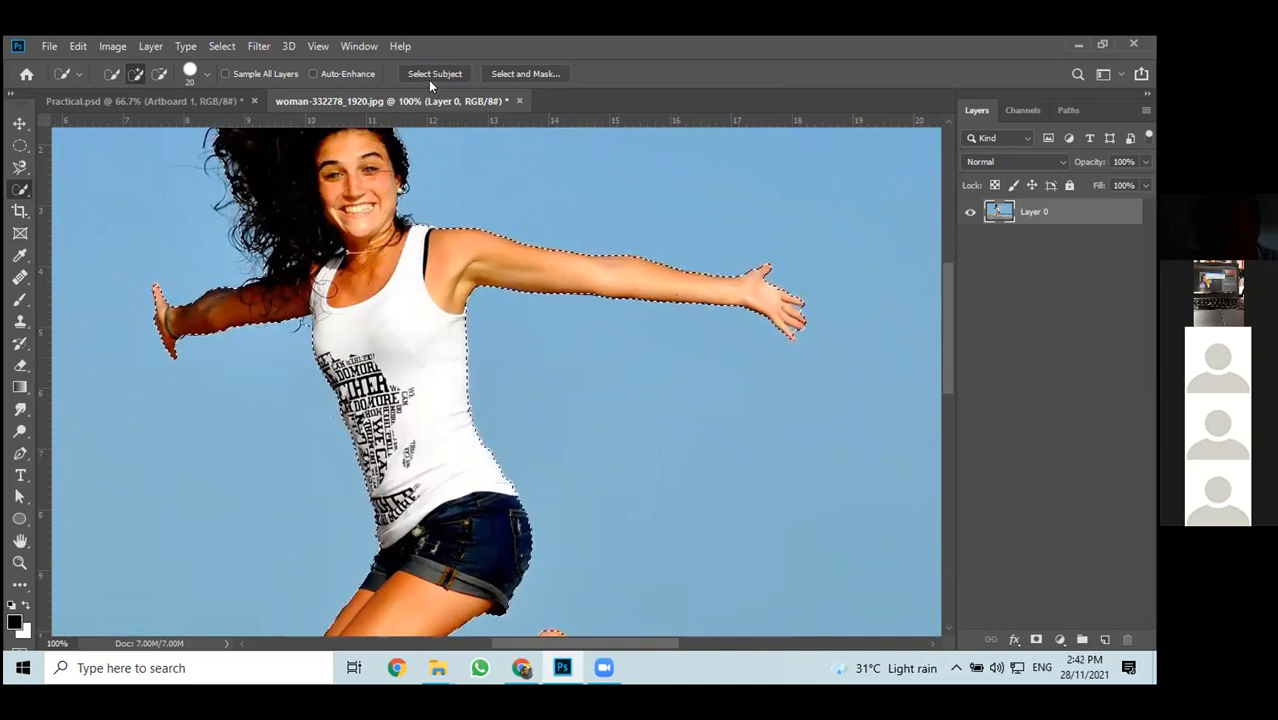
{"action": "scroll", "coordinate": [349, 260], "scroll_direction": "up", "scroll_amount": 1}
{"action": "scroll", "coordinate": [349, 260], "scroll_direction": "up", "scroll_amount": 4}
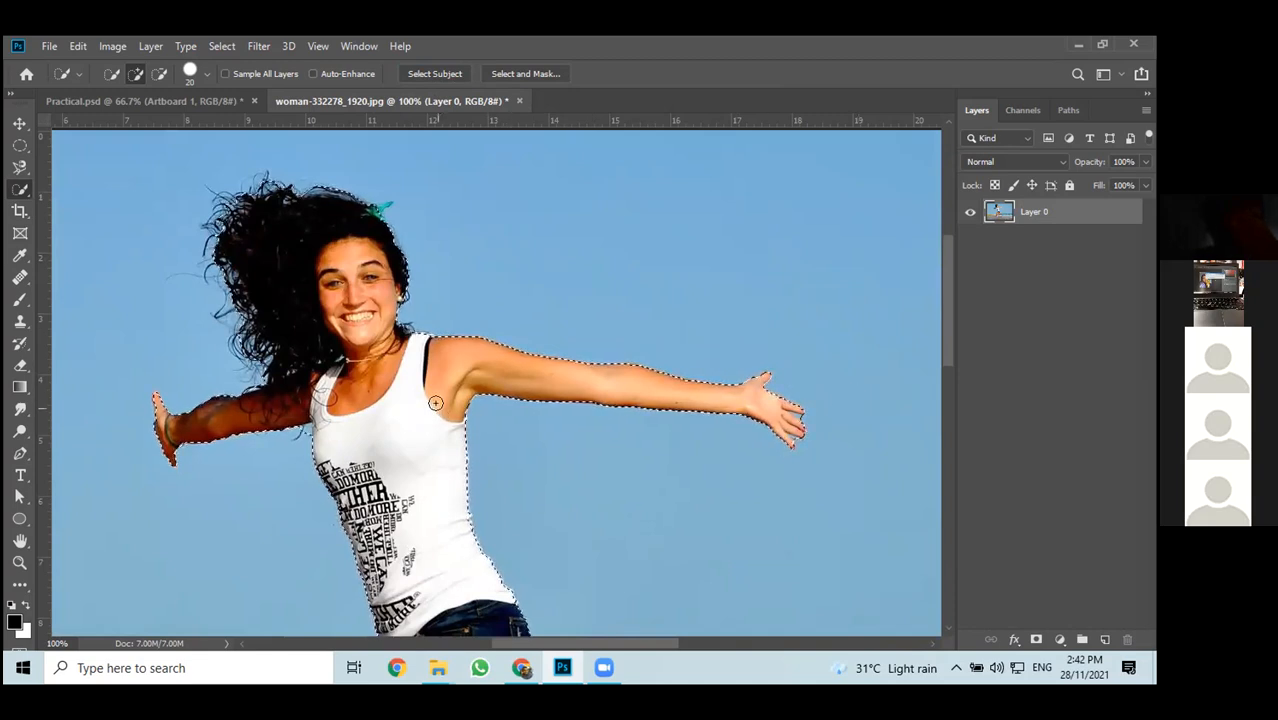
{"action": "scroll", "coordinate": [440, 408], "scroll_direction": "down", "scroll_amount": 4}
{"action": "scroll", "coordinate": [448, 382], "scroll_direction": "down", "scroll_amount": 7}
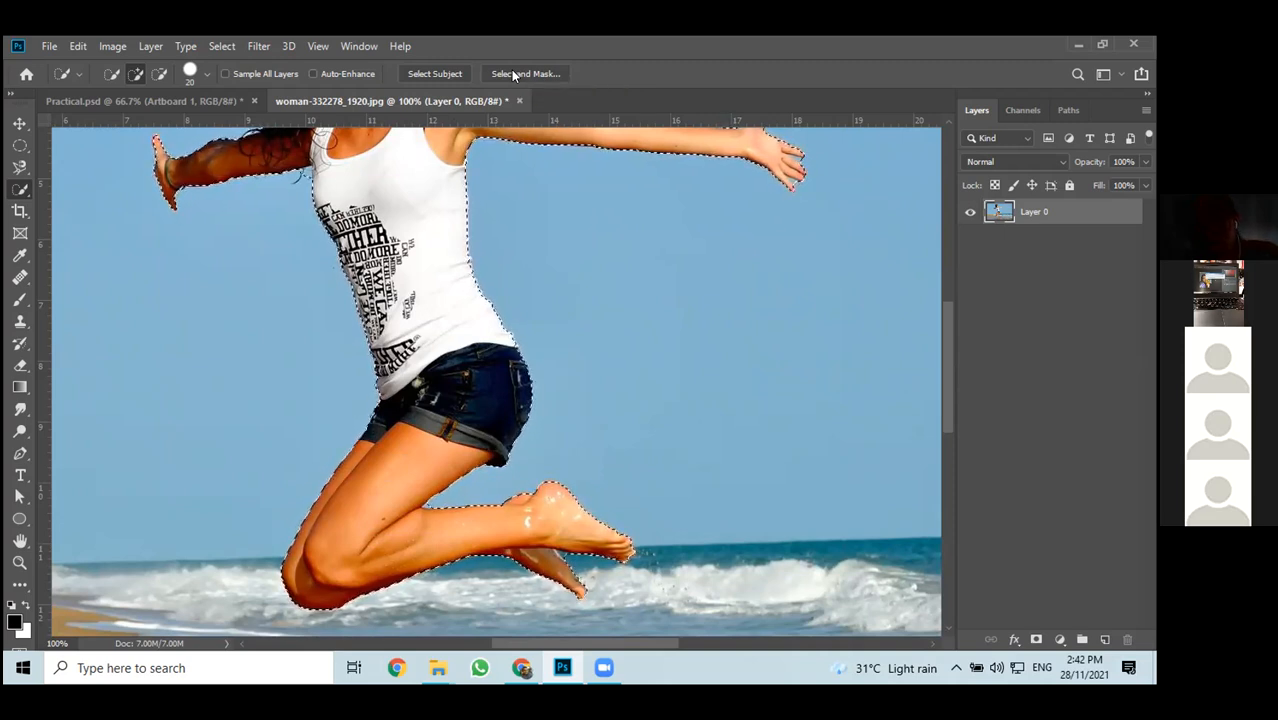
{"action": "scroll", "coordinate": [438, 249], "scroll_direction": "up", "scroll_amount": 2}
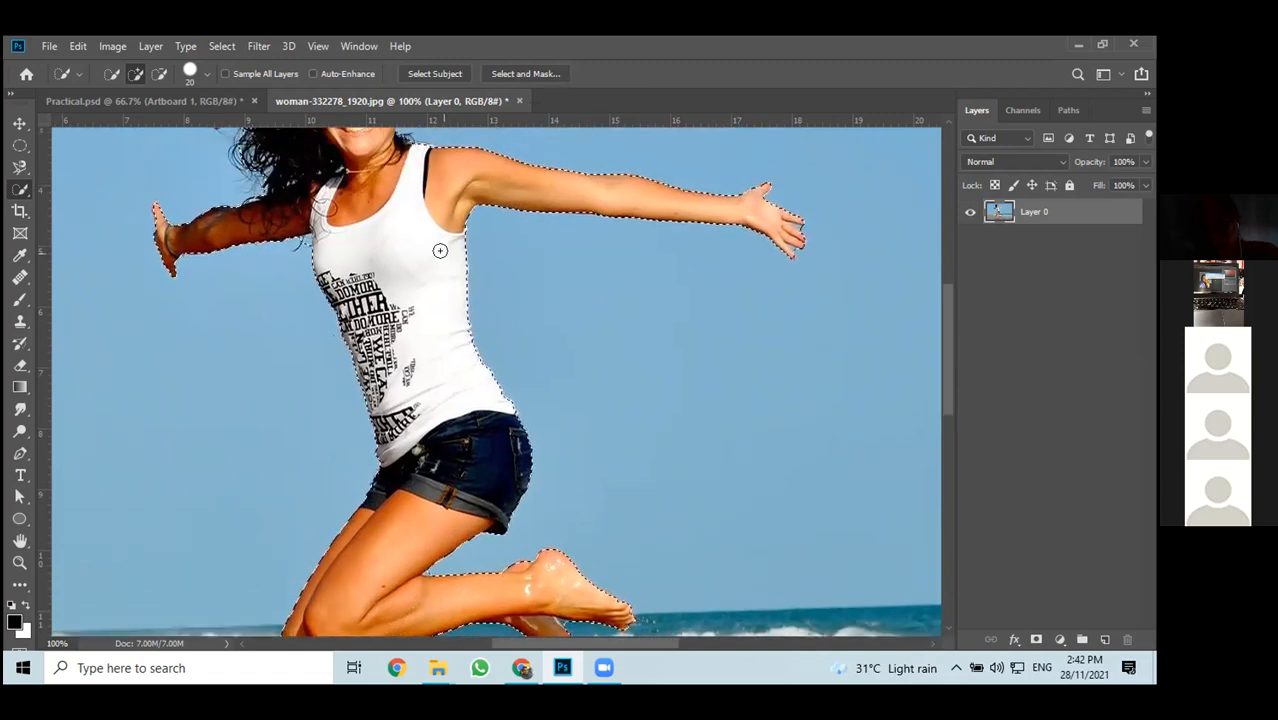
{"action": "scroll", "coordinate": [443, 249], "scroll_direction": "up", "scroll_amount": 1}
{"action": "scroll", "coordinate": [443, 249], "scroll_direction": "up", "scroll_amount": 6}
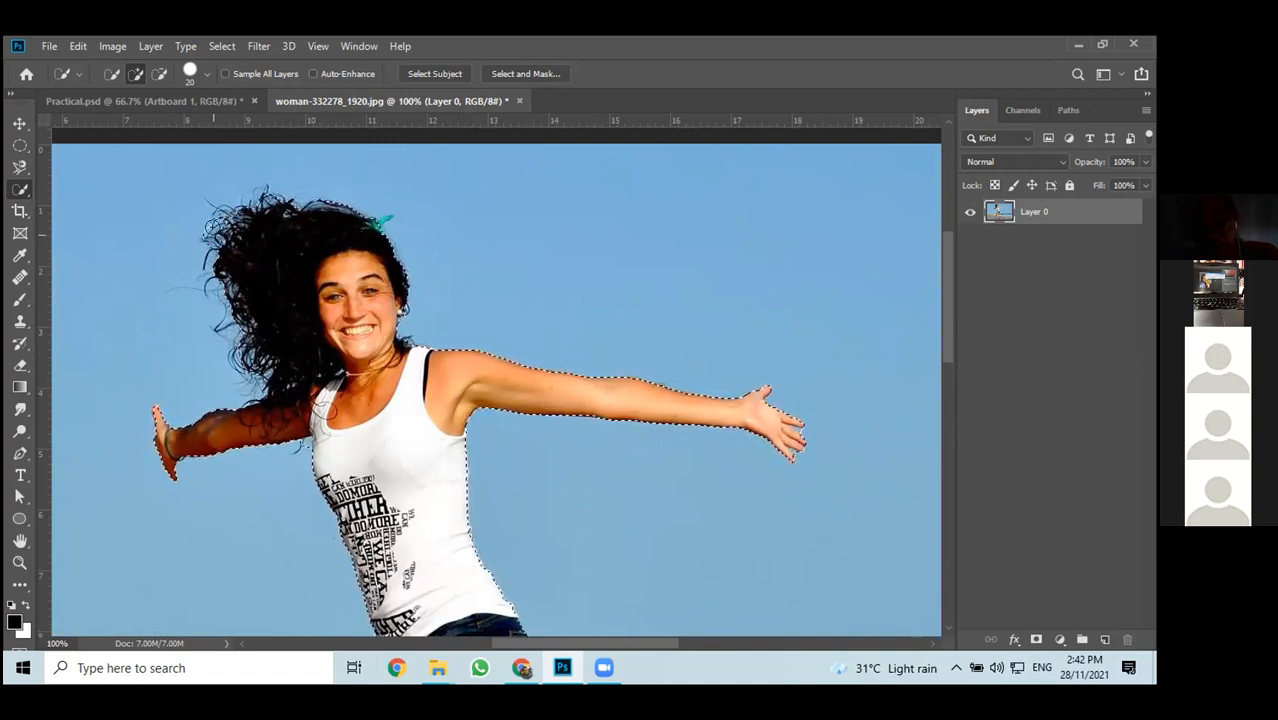
Add the missed outer curls of the hair to the selection with the Quick Selection tool, and clear the selection
{"action": "left_click", "coordinate": [246, 198]}
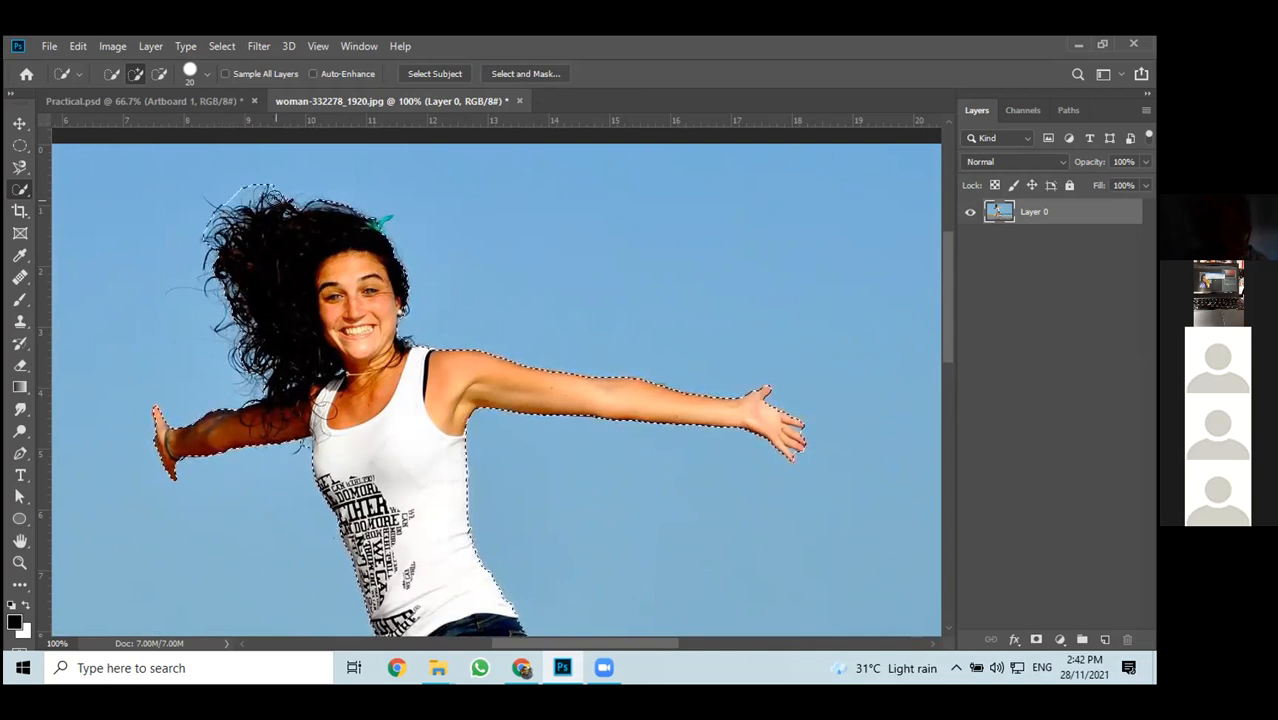
{"action": "left_click", "coordinate": [278, 200]}
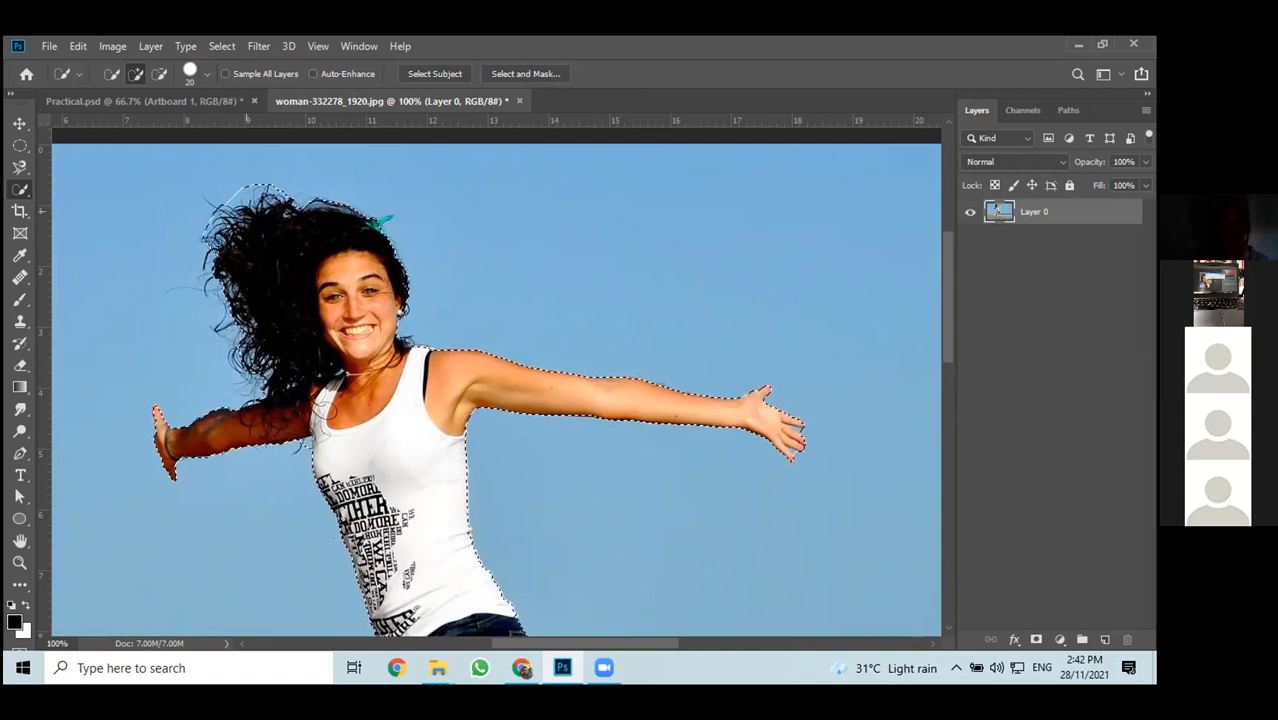
{"action": "key", "text": "ctrl+d"}
Paint a Quick Selection over the woman's hair, face and both outstretched arms, including the fingers of the far hand
{"action": "scroll", "coordinate": [354, 237], "scroll_direction": "down", "scroll_amount": 1}
{"action": "scroll", "coordinate": [358, 233], "scroll_direction": "up", "scroll_amount": 2}
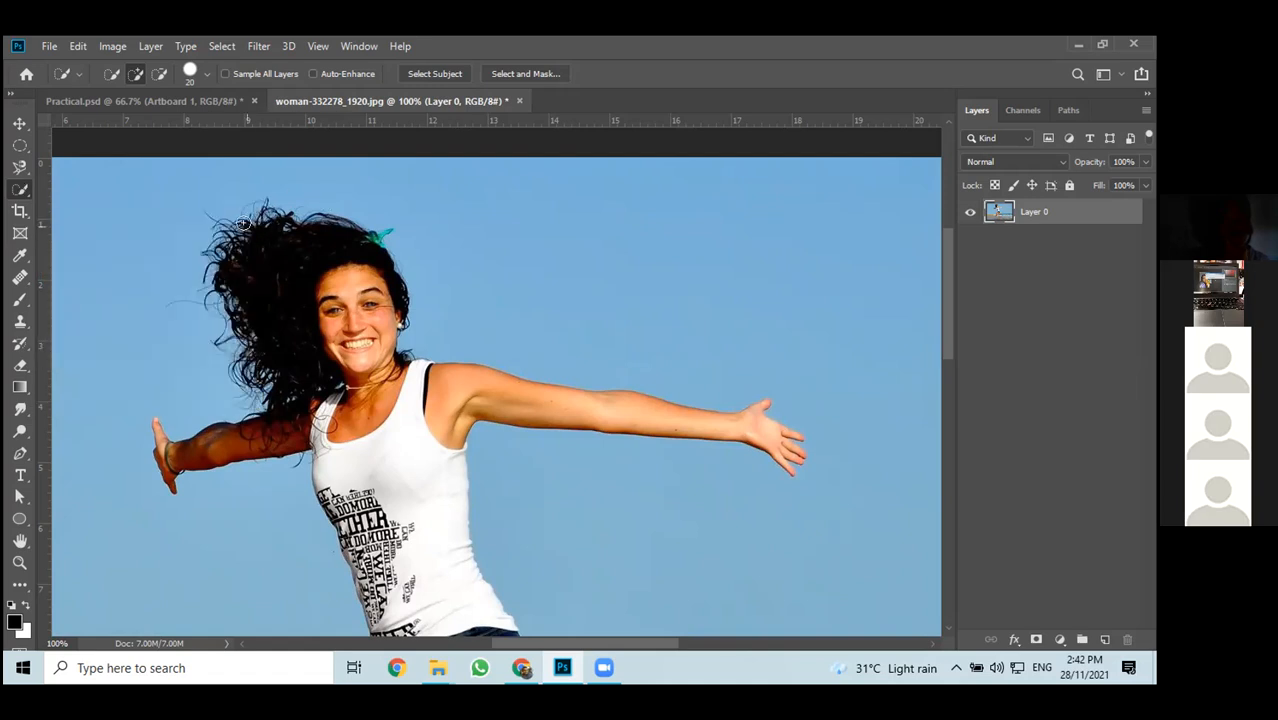
{"action": "mouse_move", "coordinate": [265, 212]}
{"action": "left_mouse_down"}
{"action": "mouse_move", "coordinate": [326, 226]}
{"action": "mouse_move", "coordinate": [354, 252]}
{"action": "mouse_move", "coordinate": [369, 306]}
{"action": "mouse_move", "coordinate": [415, 372]}
{"action": "mouse_move", "coordinate": [560, 400]}
{"action": "mouse_move", "coordinate": [740, 410]}
{"action": "mouse_move", "coordinate": [704, 422]}
{"action": "left_mouse_up"}
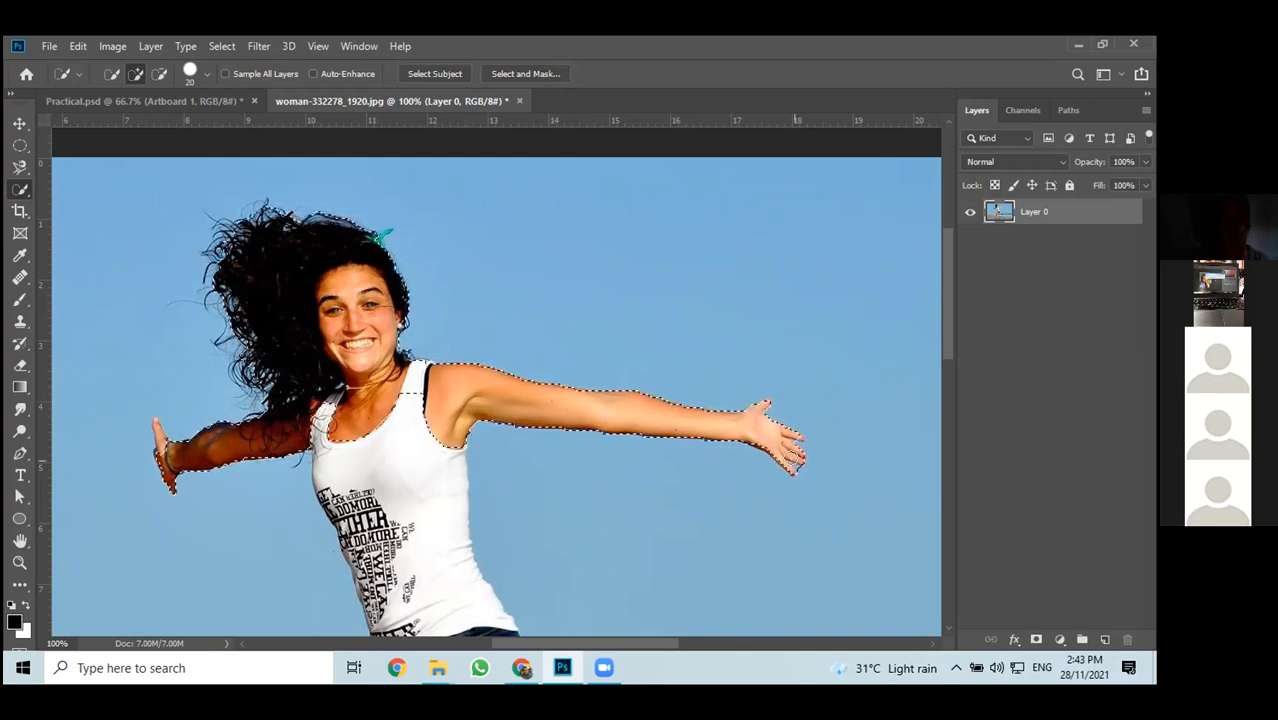
{"action": "left_click", "coordinate": [795, 442]}
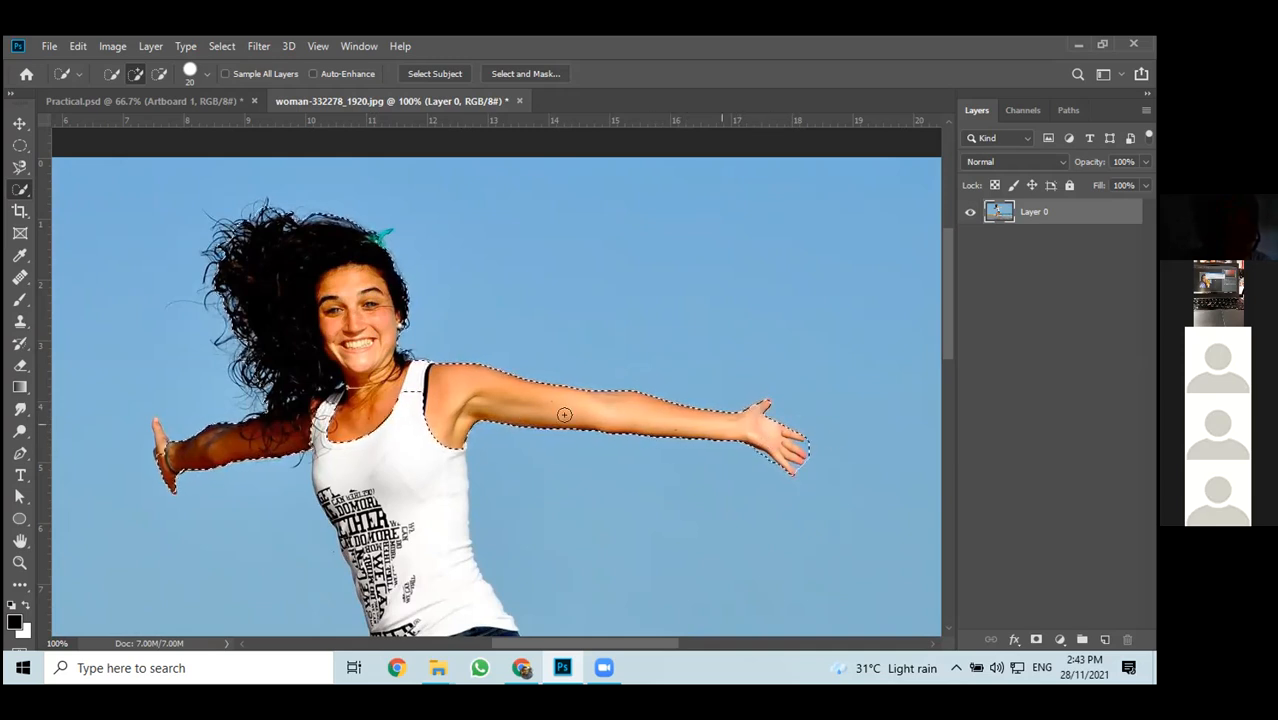
Extend the Quick Selection down over the woman's white top, shorts, legs and feet
{"action": "scroll", "coordinate": [480, 415], "scroll_direction": "down", "scroll_amount": 3}
{"action": "mouse_move", "coordinate": [453, 376]}
{"action": "left_mouse_down"}
{"action": "mouse_move", "coordinate": [471, 508]}
{"action": "mouse_move", "coordinate": [512, 590]}
{"action": "left_mouse_up"}
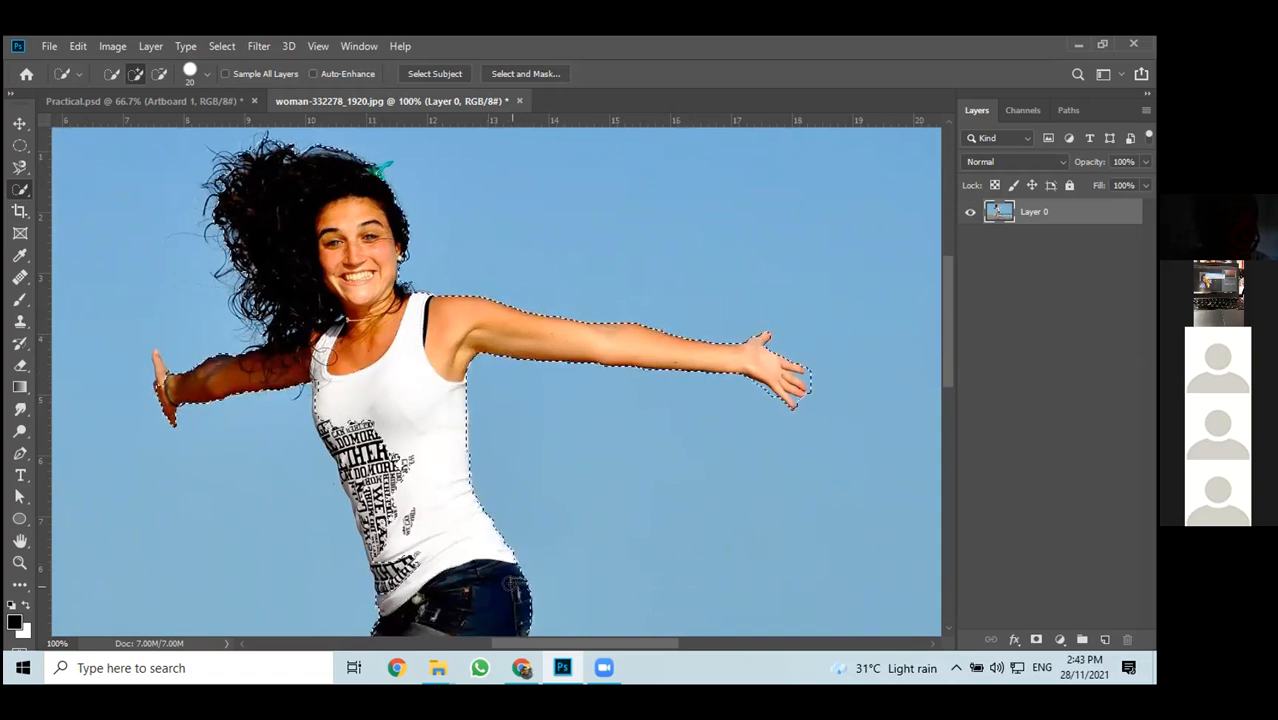
{"action": "scroll", "coordinate": [495, 500], "scroll_direction": "down", "scroll_amount": 10}
{"action": "mouse_move", "coordinate": [474, 411]}
{"action": "left_mouse_down"}
{"action": "mouse_move", "coordinate": [408, 457]}
{"action": "mouse_move", "coordinate": [401, 486]}
{"action": "mouse_move", "coordinate": [476, 508]}
{"action": "mouse_move", "coordinate": [544, 494]}
{"action": "mouse_move", "coordinate": [544, 476]}
{"action": "mouse_move", "coordinate": [572, 562]}
{"action": "left_mouse_up"}
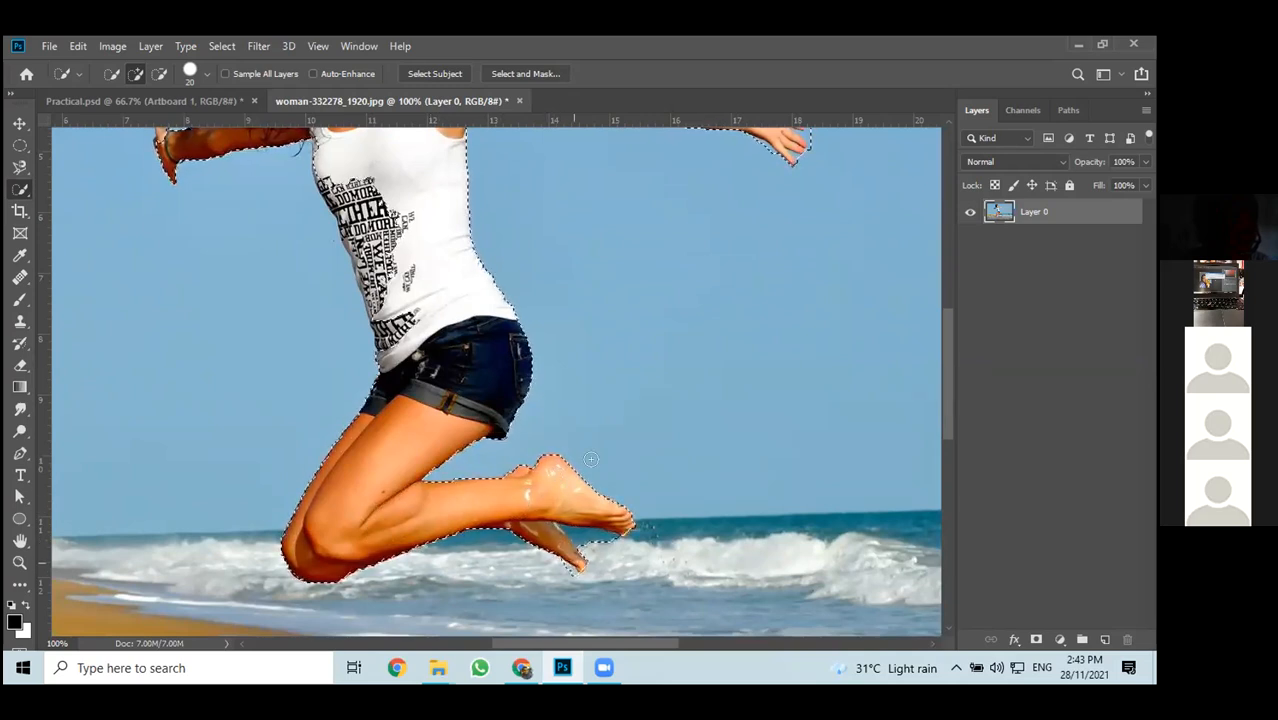
Add the fingers of the hair-side hand and the outer curls of the hair to the selection
{"action": "scroll", "coordinate": [515, 534], "scroll_direction": "up", "scroll_amount": 5}
{"action": "scroll", "coordinate": [515, 534], "scroll_direction": "up", "scroll_amount": 4}
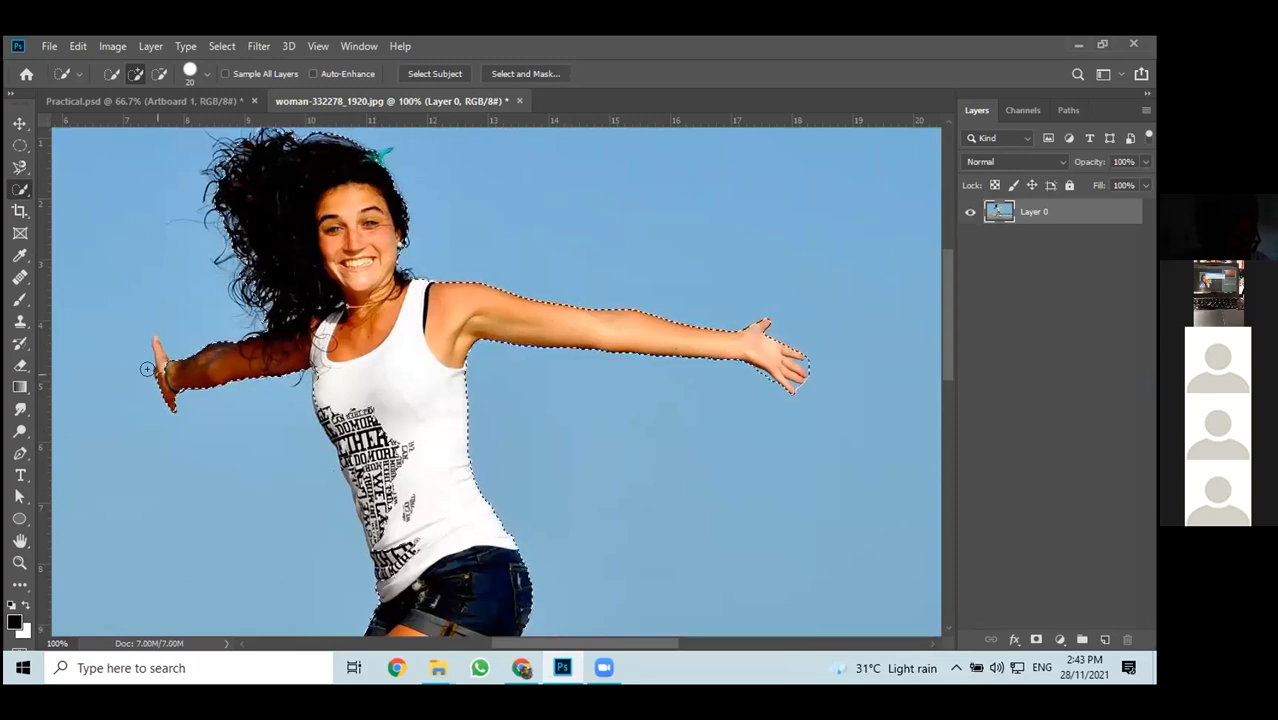
{"action": "left_click_drag", "start_coordinate": [157, 371], "coordinate": [155, 342]}
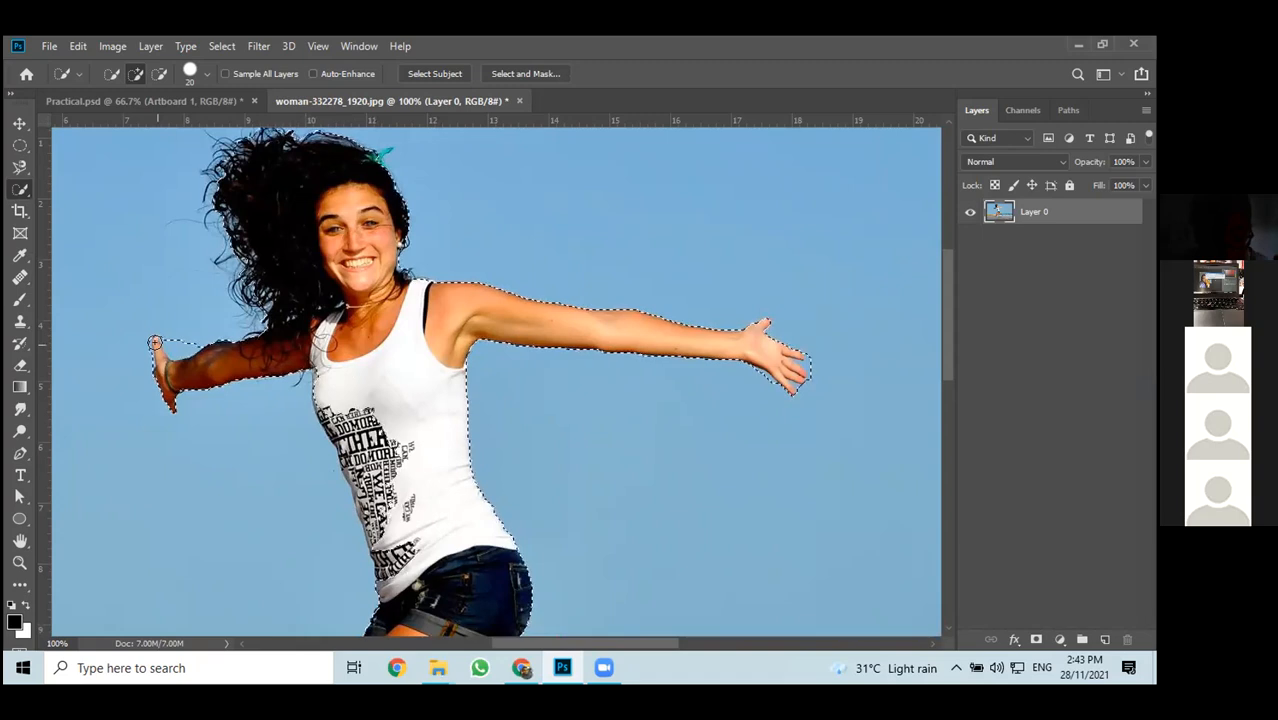
{"action": "scroll", "coordinate": [182, 375], "scroll_direction": "up", "scroll_amount": 2}
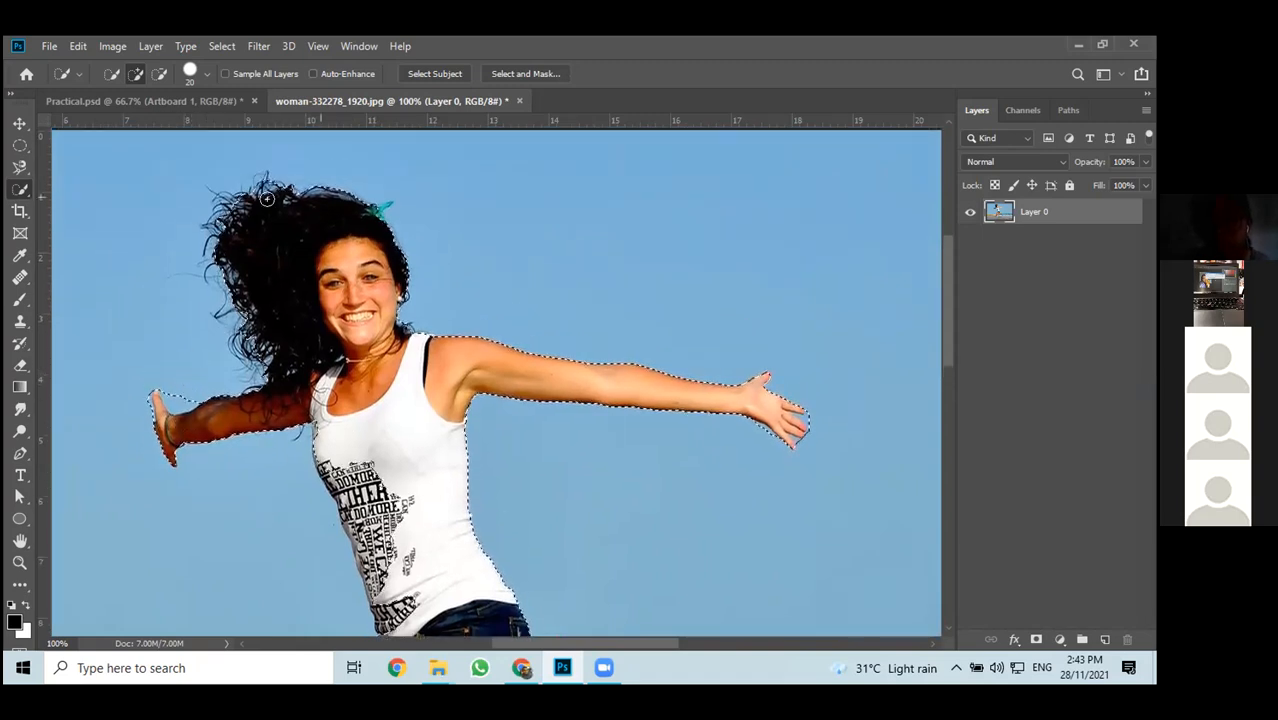
{"action": "mouse_move", "coordinate": [227, 208]}
{"action": "left_mouse_down"}
{"action": "mouse_move", "coordinate": [249, 183]}
{"action": "mouse_move", "coordinate": [213, 247]}
{"action": "left_mouse_up"}
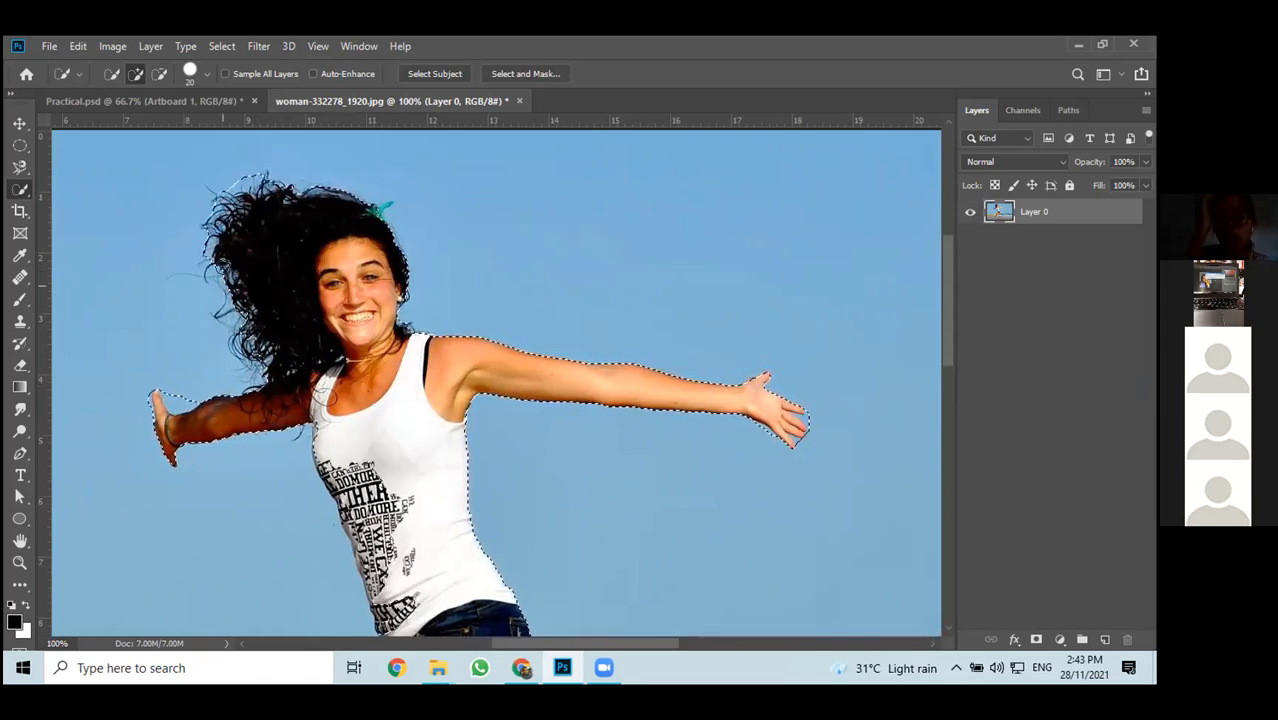
Examine the painted selection's outline along the woman's arms, torso, shorts and legs
{"action": "scroll", "coordinate": [360, 263], "scroll_direction": "down", "scroll_amount": 5}
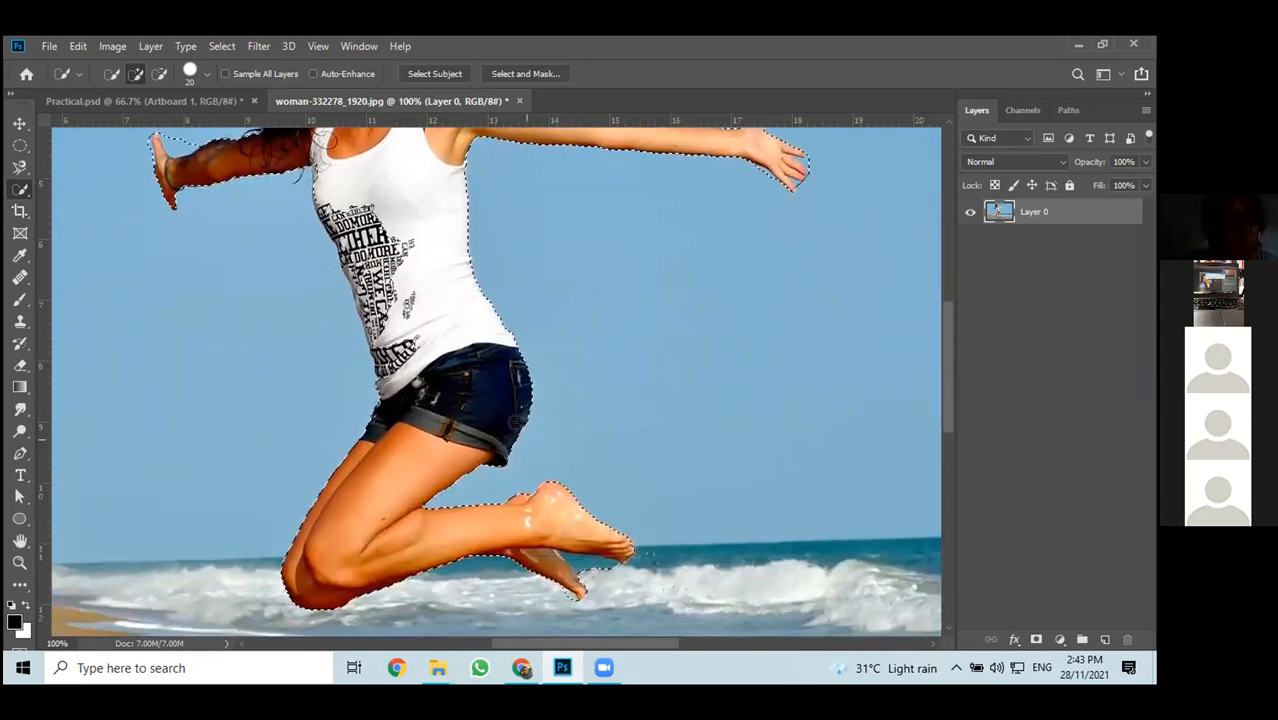
{"action": "scroll", "coordinate": [666, 497], "scroll_direction": "up", "scroll_amount": 1}
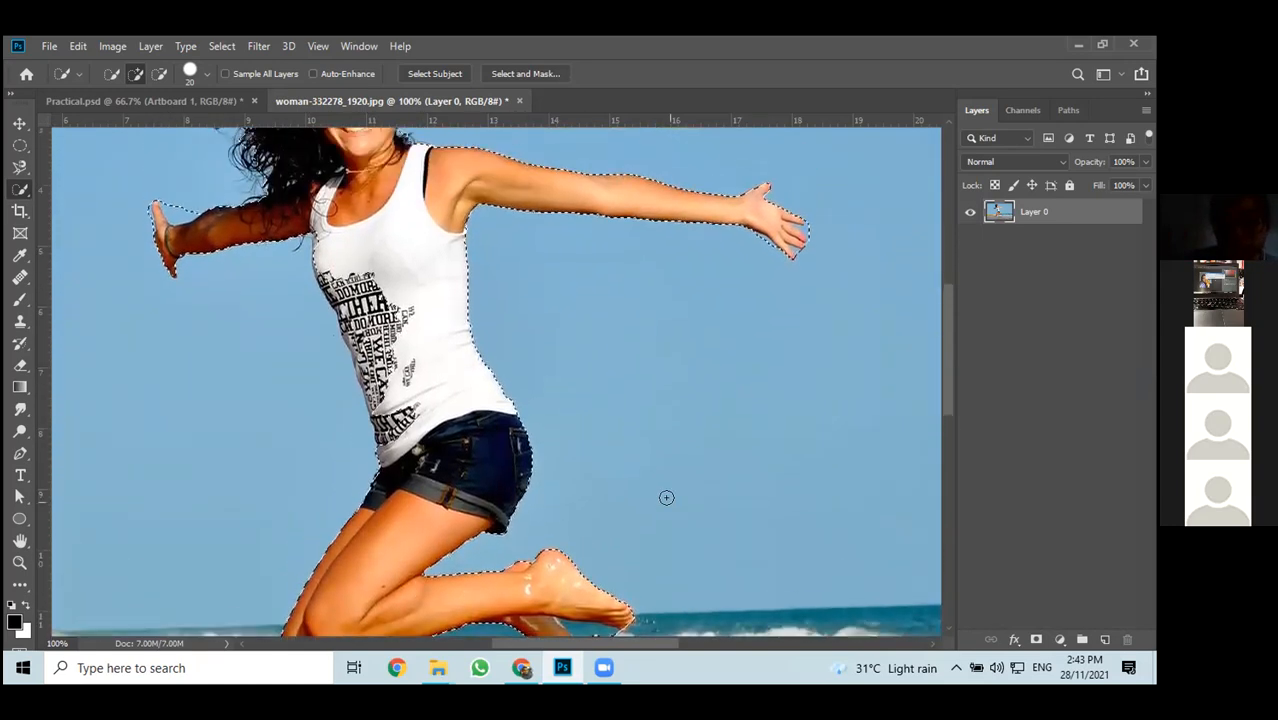
{"action": "left_click_drag", "start_coordinate": [464, 151], "coordinate": [564, 166]}
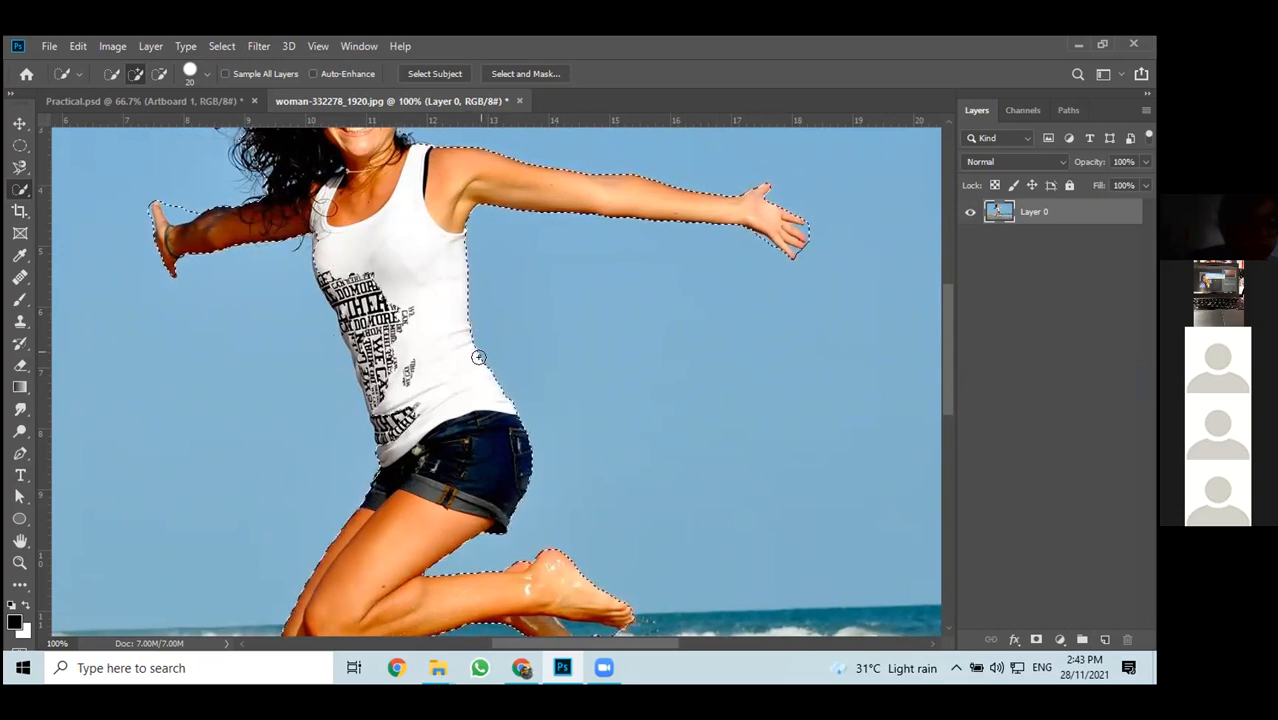
{"action": "scroll", "coordinate": [474, 549], "scroll_direction": "down", "scroll_amount": 1}
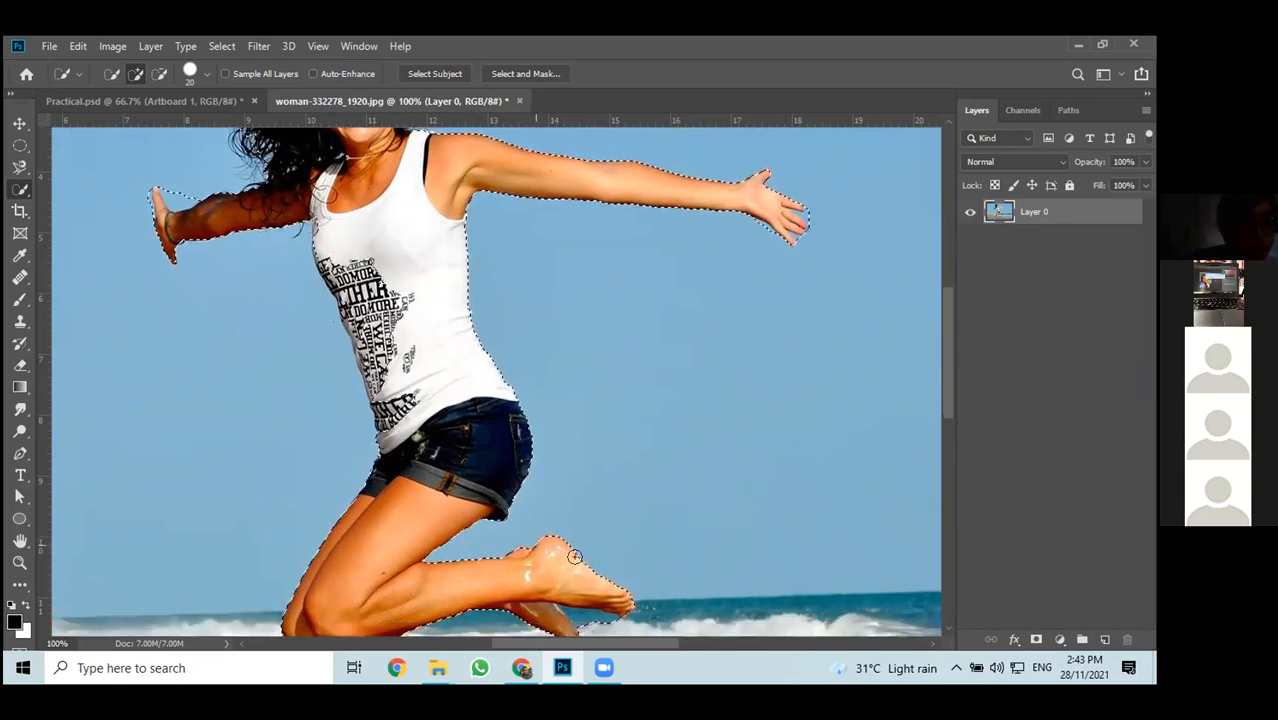
{"action": "scroll", "coordinate": [601, 578], "scroll_direction": "down", "scroll_amount": 2}
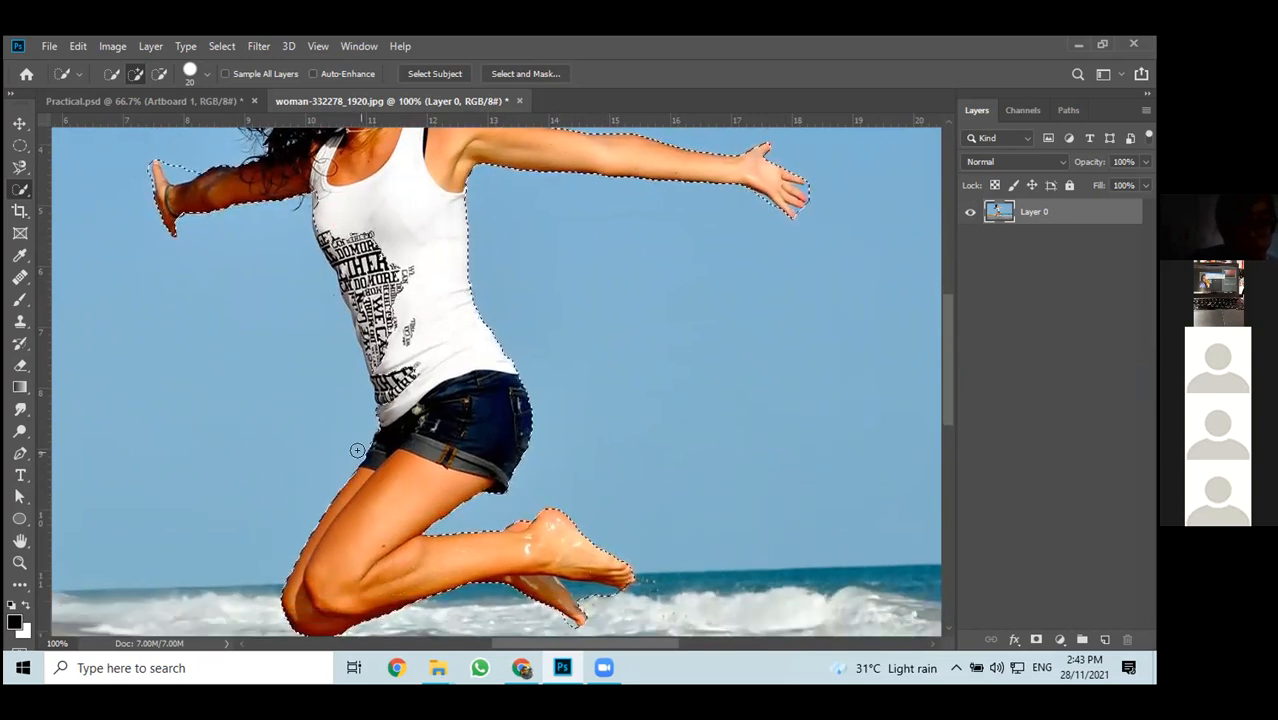
{"action": "scroll", "coordinate": [357, 451], "scroll_direction": "up", "scroll_amount": 2}
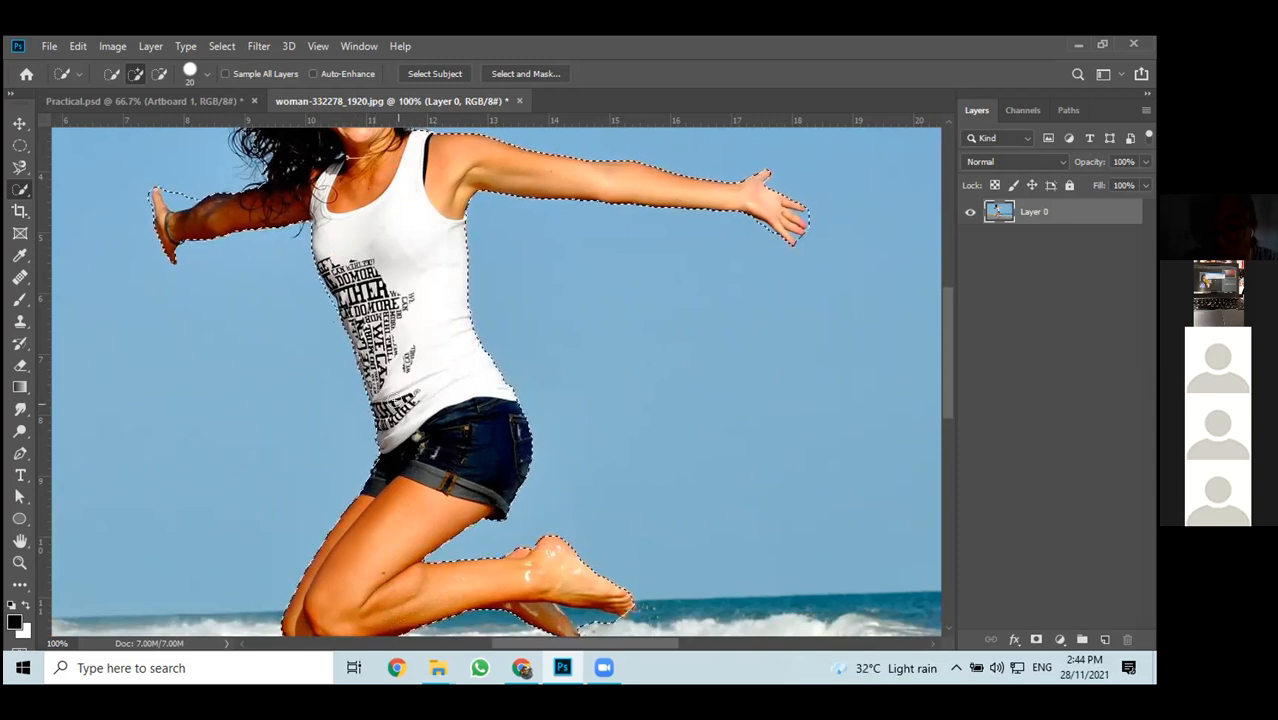
{"action": "scroll", "coordinate": [378, 404], "scroll_direction": "up", "scroll_amount": 5}
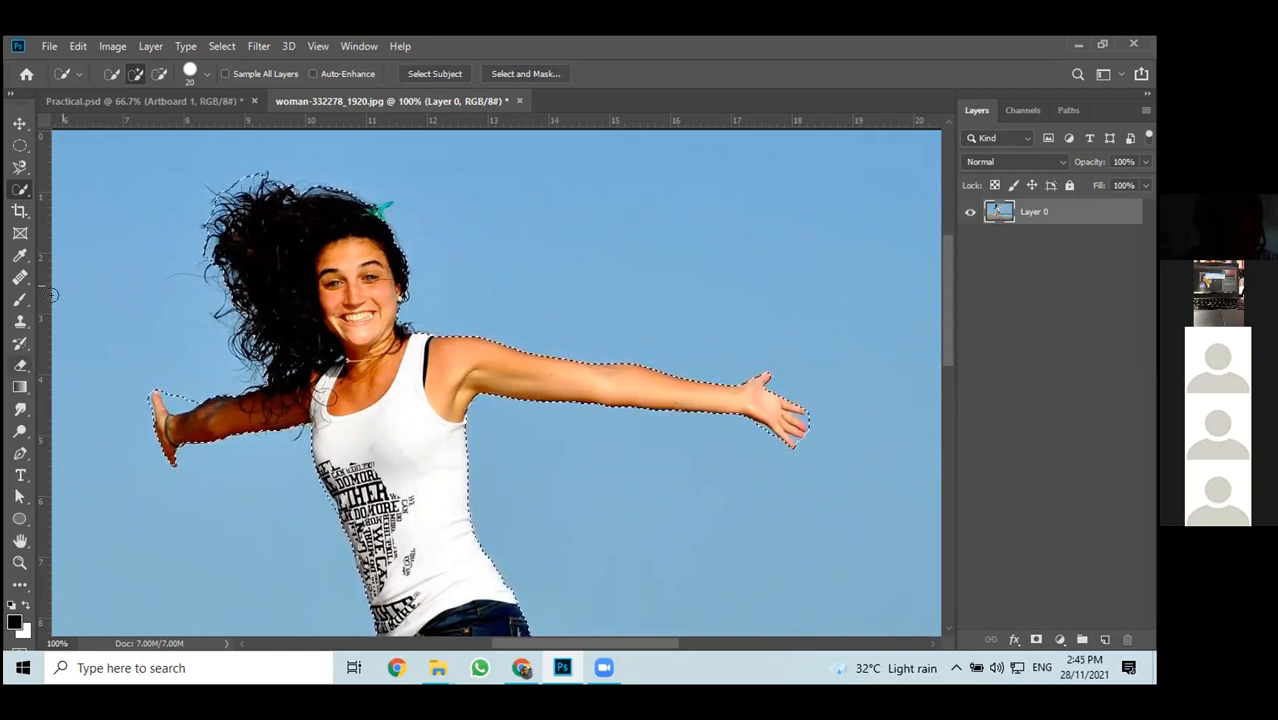
Switch to the Move tool and clear the selection around the woman
{"action": "right_click", "coordinate": [22, 190]}
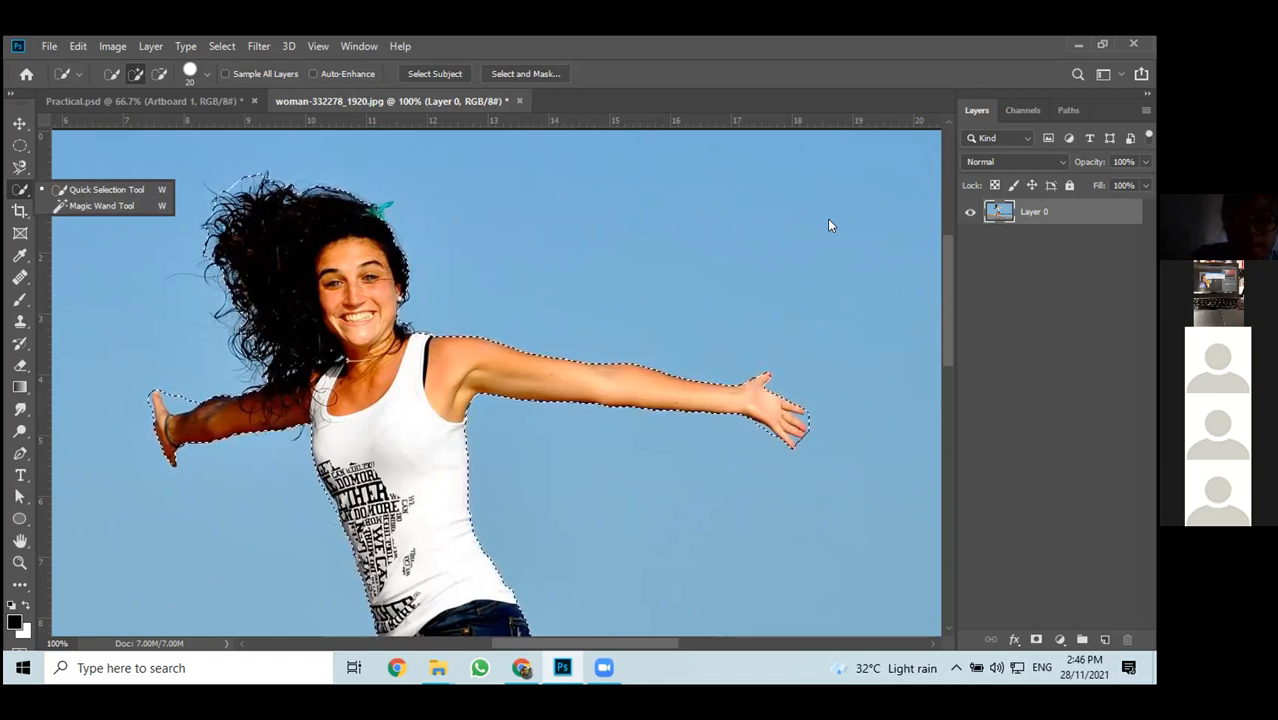
{"action": "key", "text": "v"}
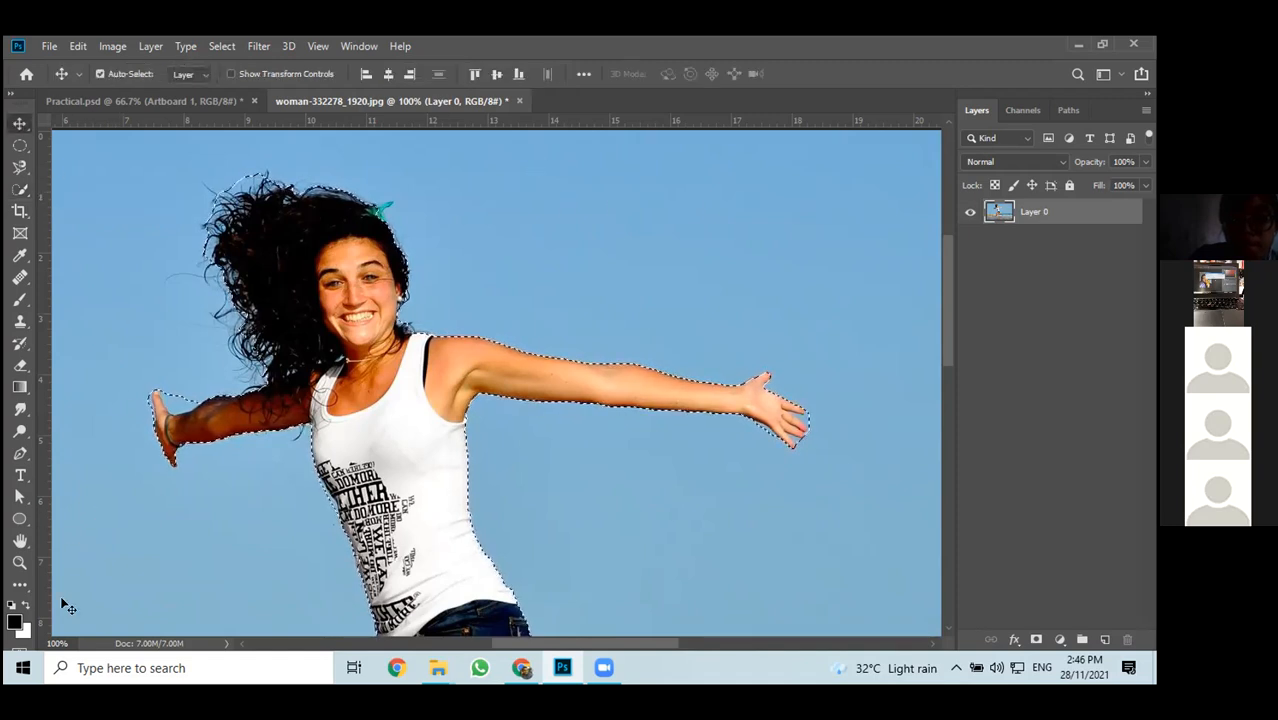
{"action": "left_click", "coordinate": [50, 642]}
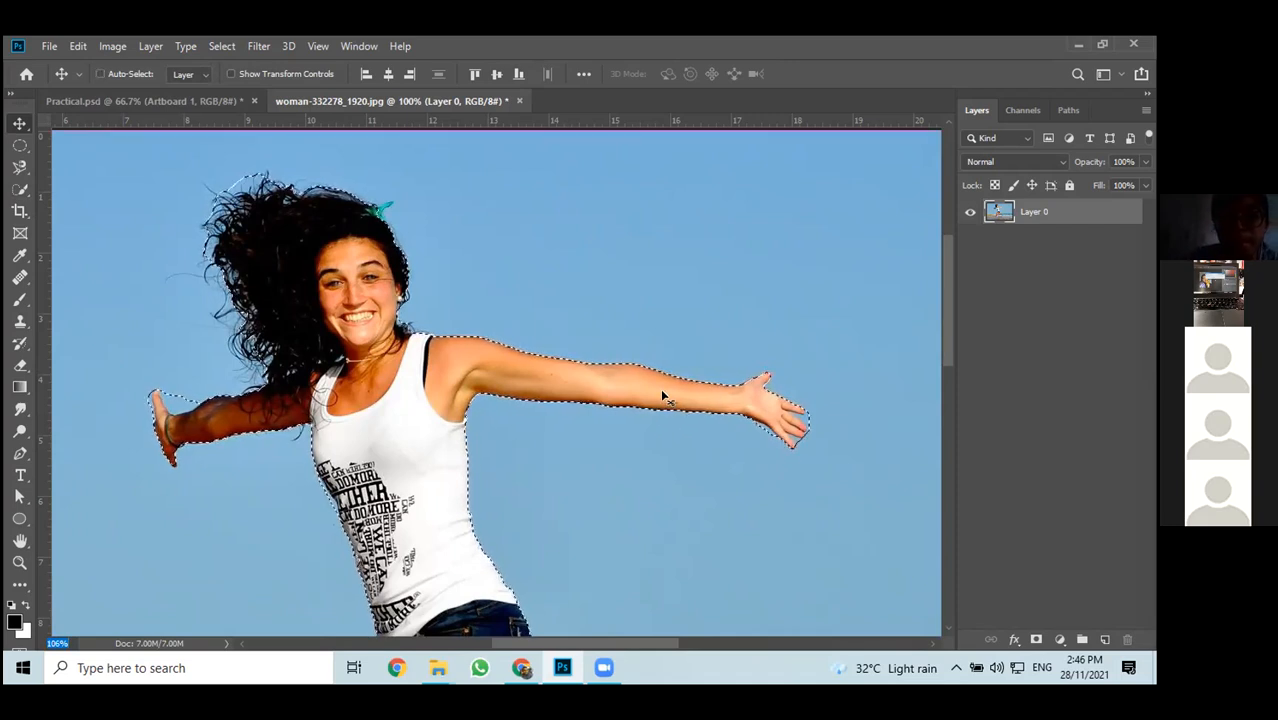
{"action": "key", "text": "ctrl+d"}
Draw a rectangular marquee around the whole jumping woman, and switch to the Practical.psd document
{"action": "left_click", "coordinate": [57, 643]}
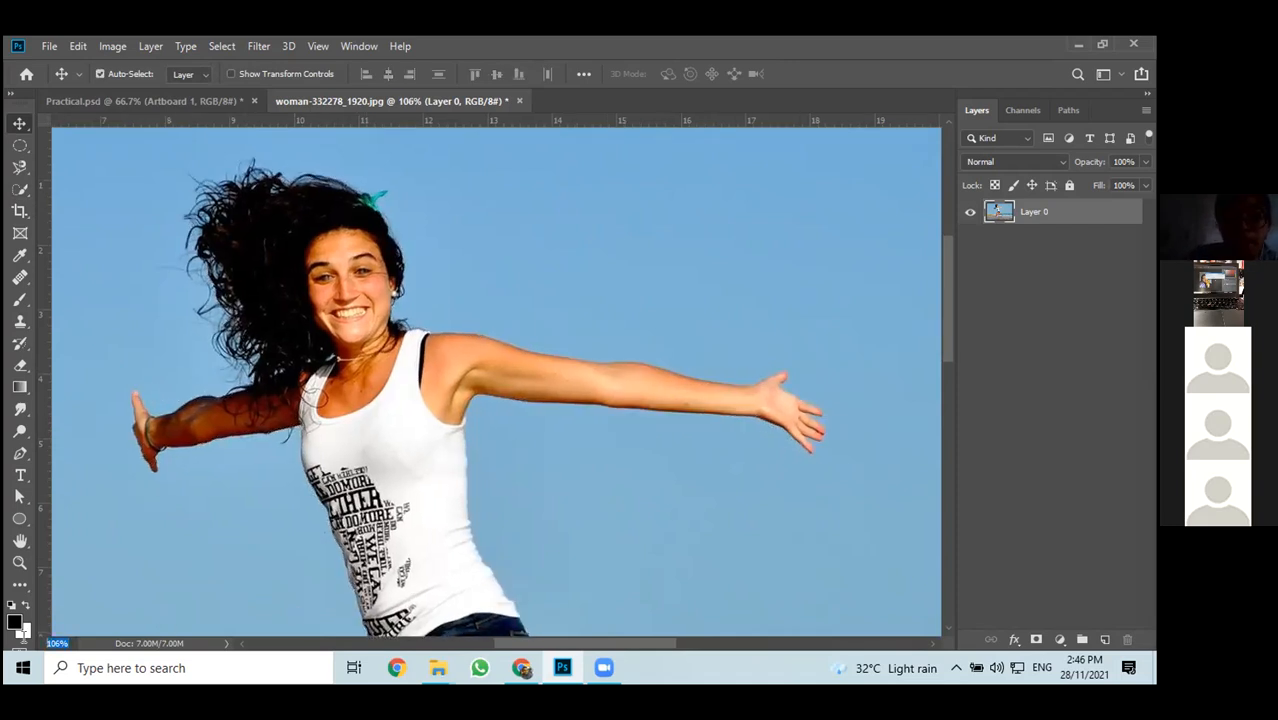
{"action": "type", "text": "50"}
{"action": "key", "text": "Return"}
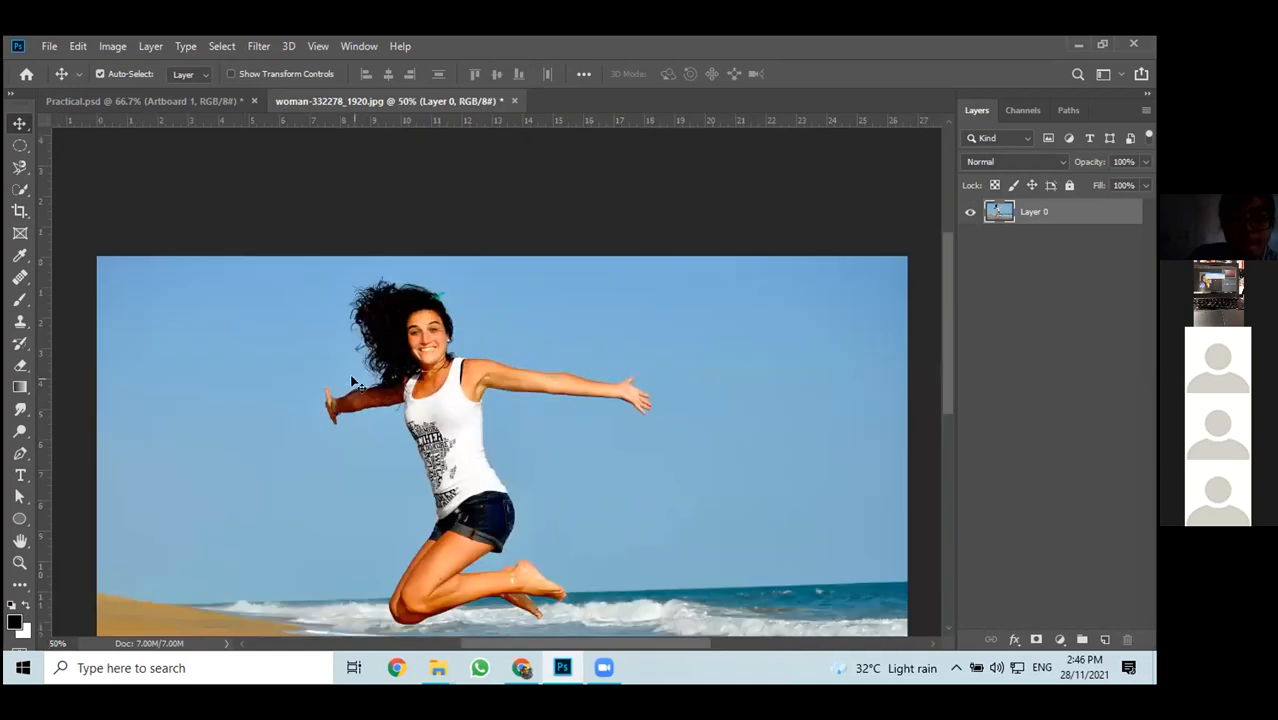
{"action": "left_click_drag", "start_coordinate": [943, 353], "coordinate": [948, 384]}
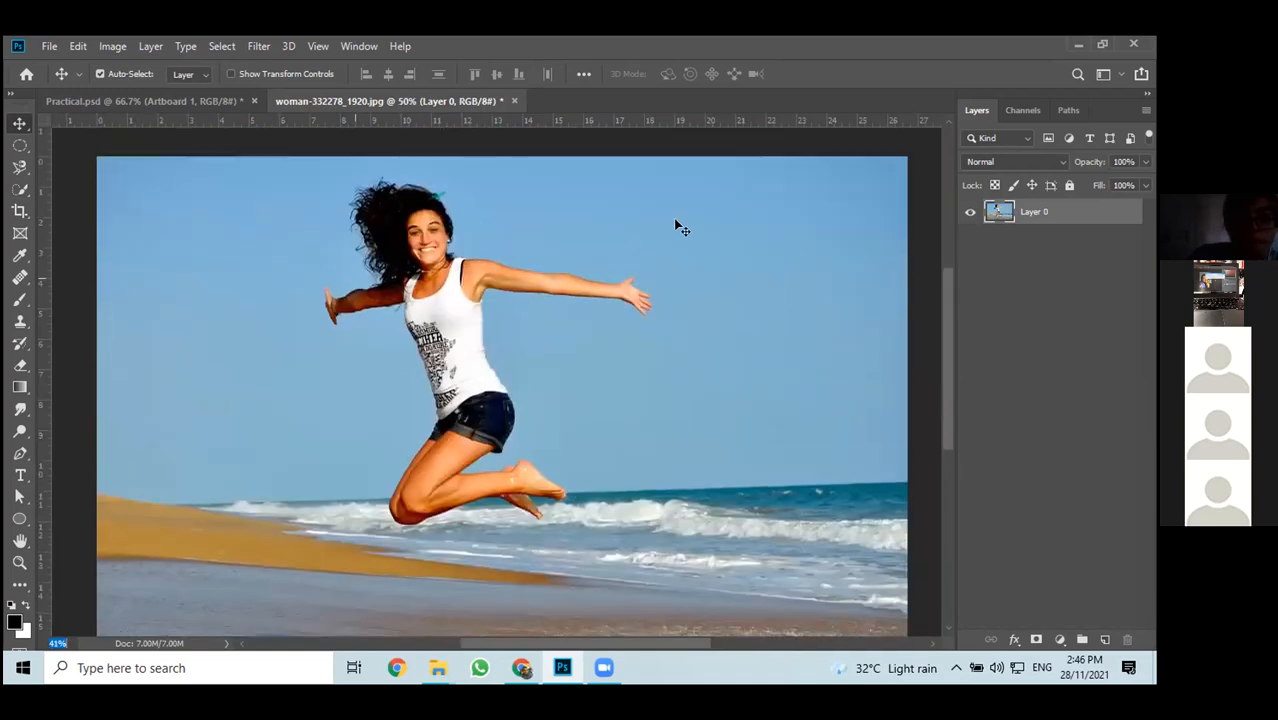
{"action": "key", "text": "Return"}
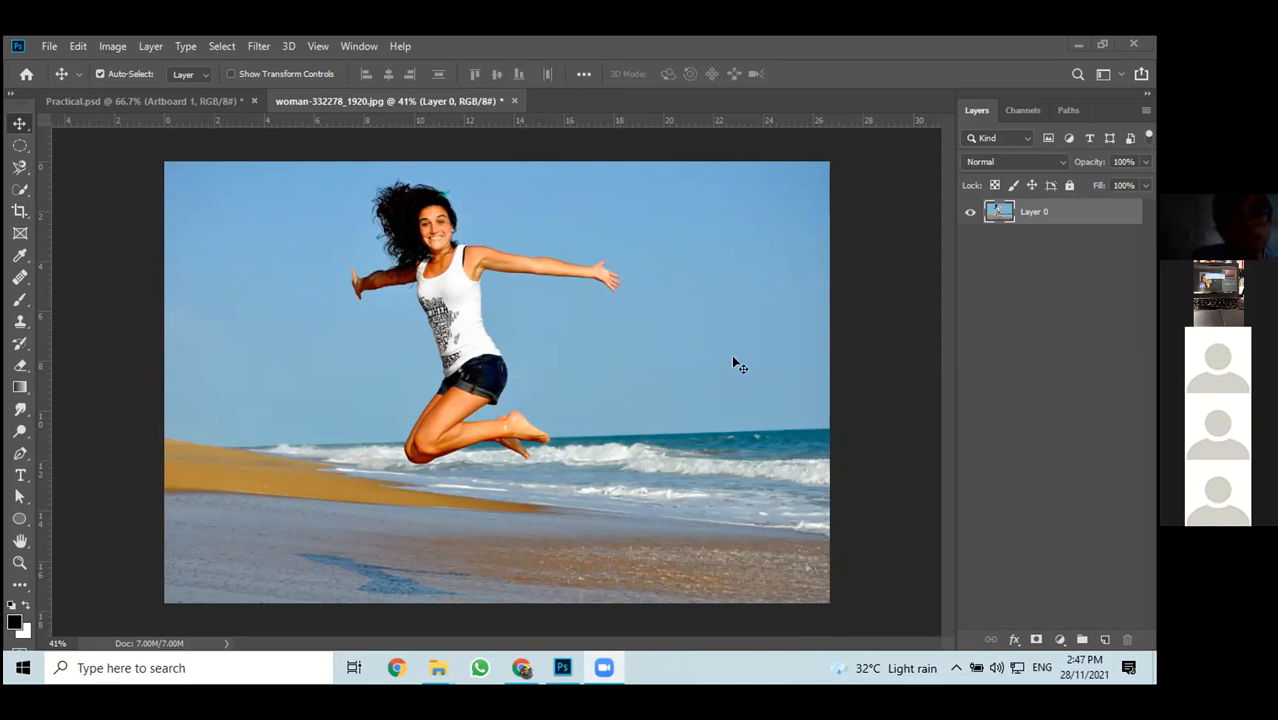
{"action": "left_click", "coordinate": [20, 146]}
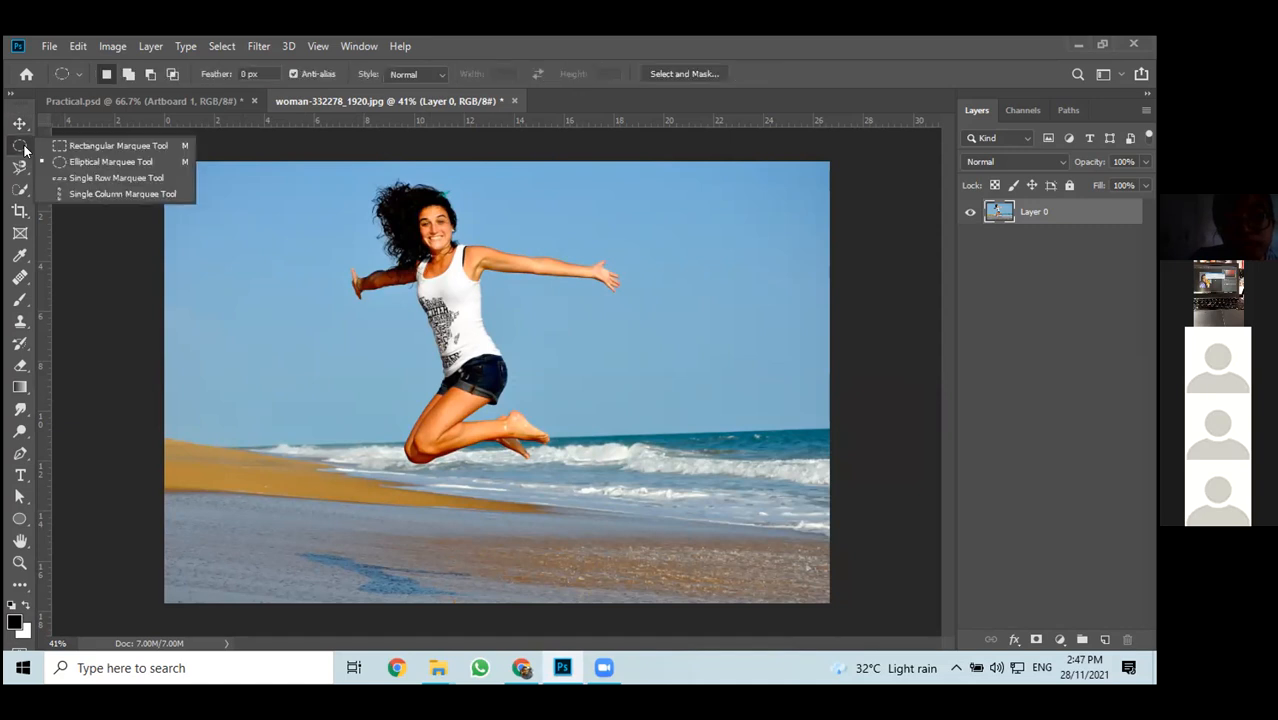
{"action": "left_click", "coordinate": [100, 146]}
{"action": "left_click_drag", "start_coordinate": [313, 181], "coordinate": [766, 508]}
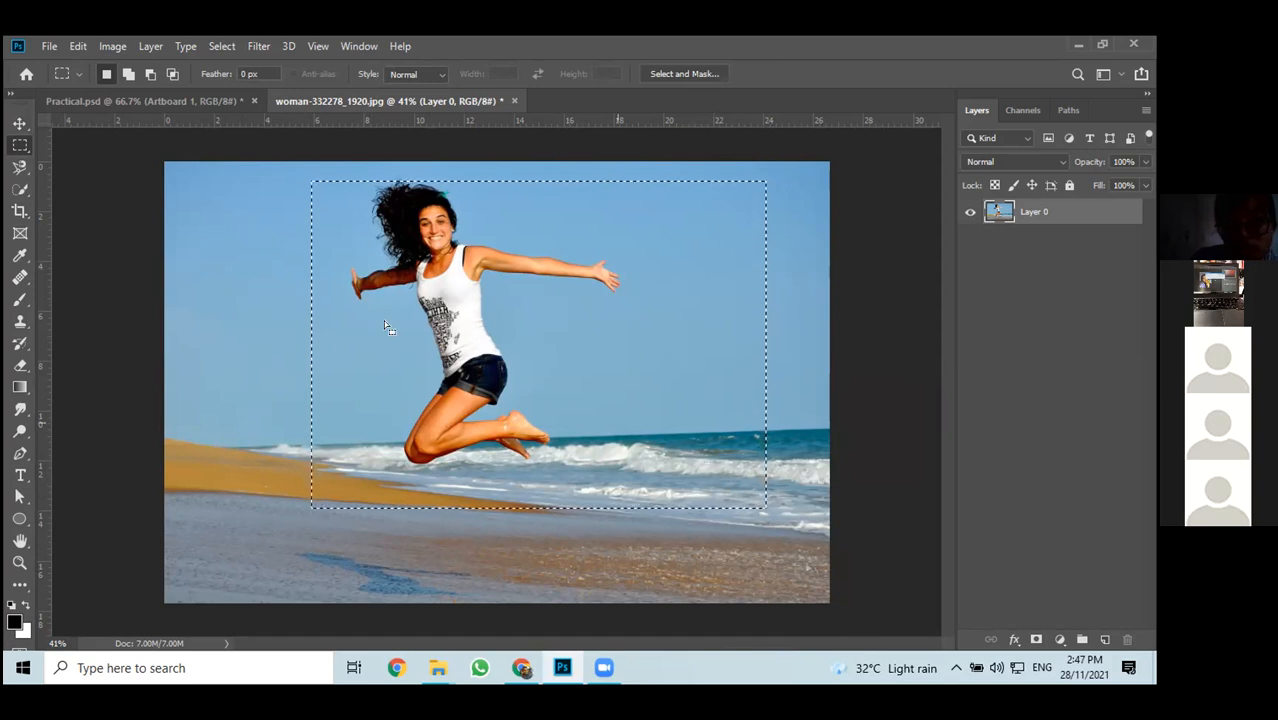
{"action": "left_click", "coordinate": [145, 102]}
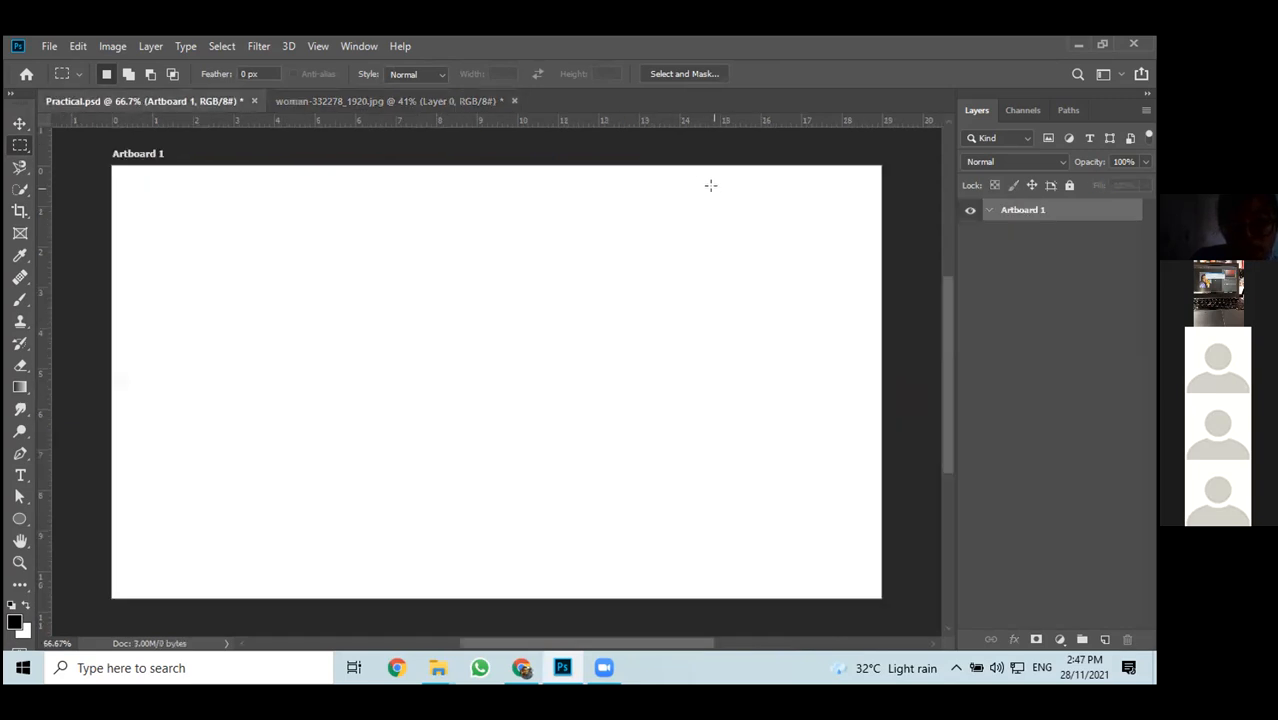
Paste the copied picture of the woman into the artboard and crop both artboard sides to the picture's edges
{"action": "key", "text": "ctrl+v"}
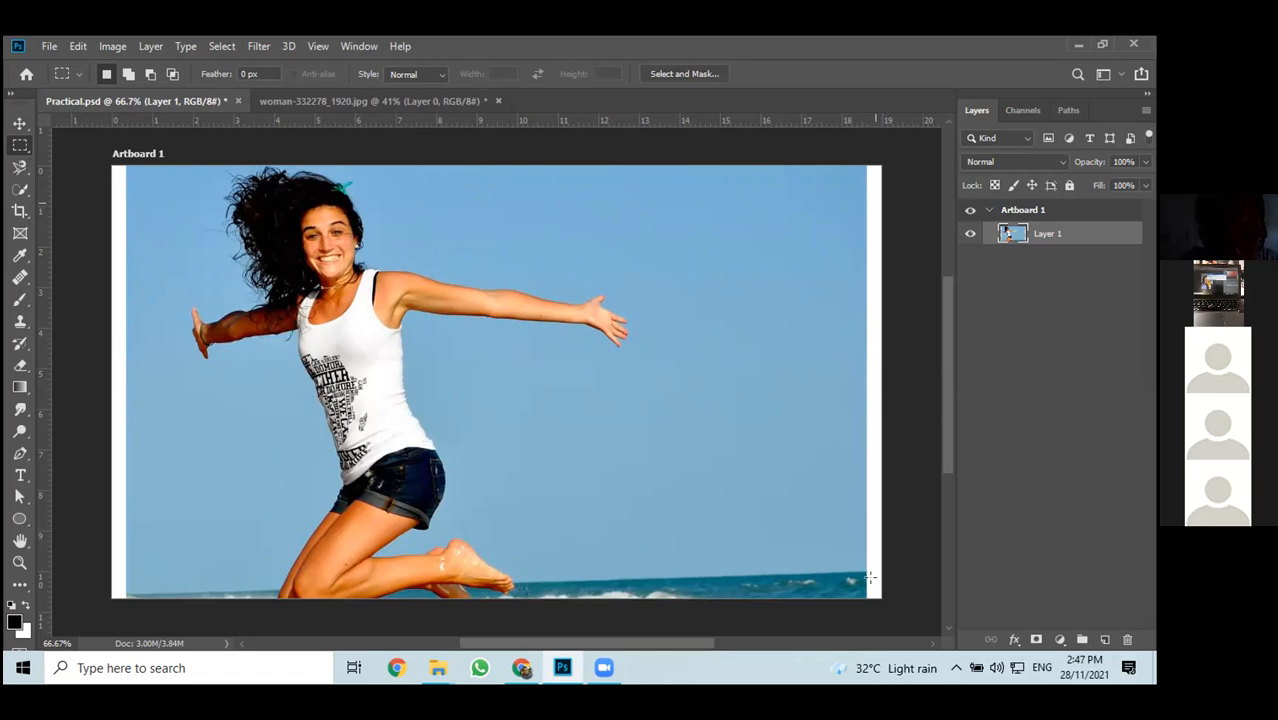
{"action": "left_click", "coordinate": [20, 213]}
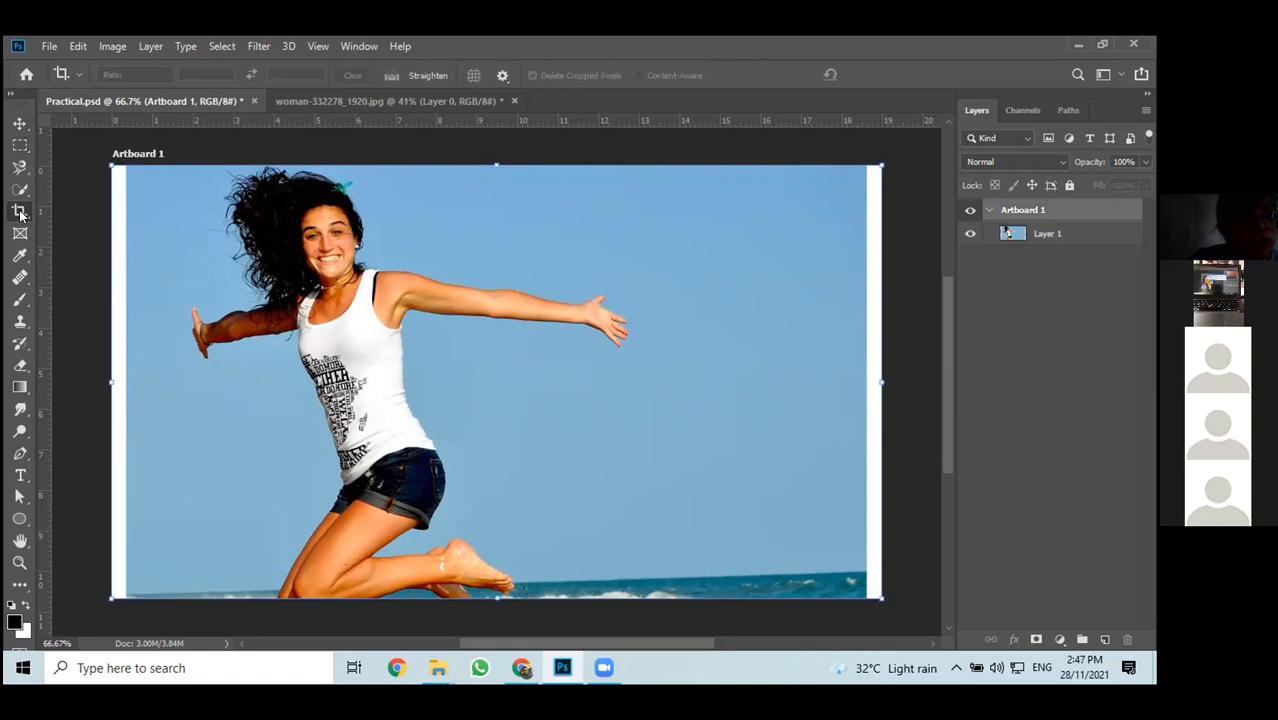
{"action": "left_click_drag", "start_coordinate": [879, 381], "coordinate": [867, 381]}
{"action": "left_click_drag", "start_coordinate": [108, 383], "coordinate": [125, 382]}
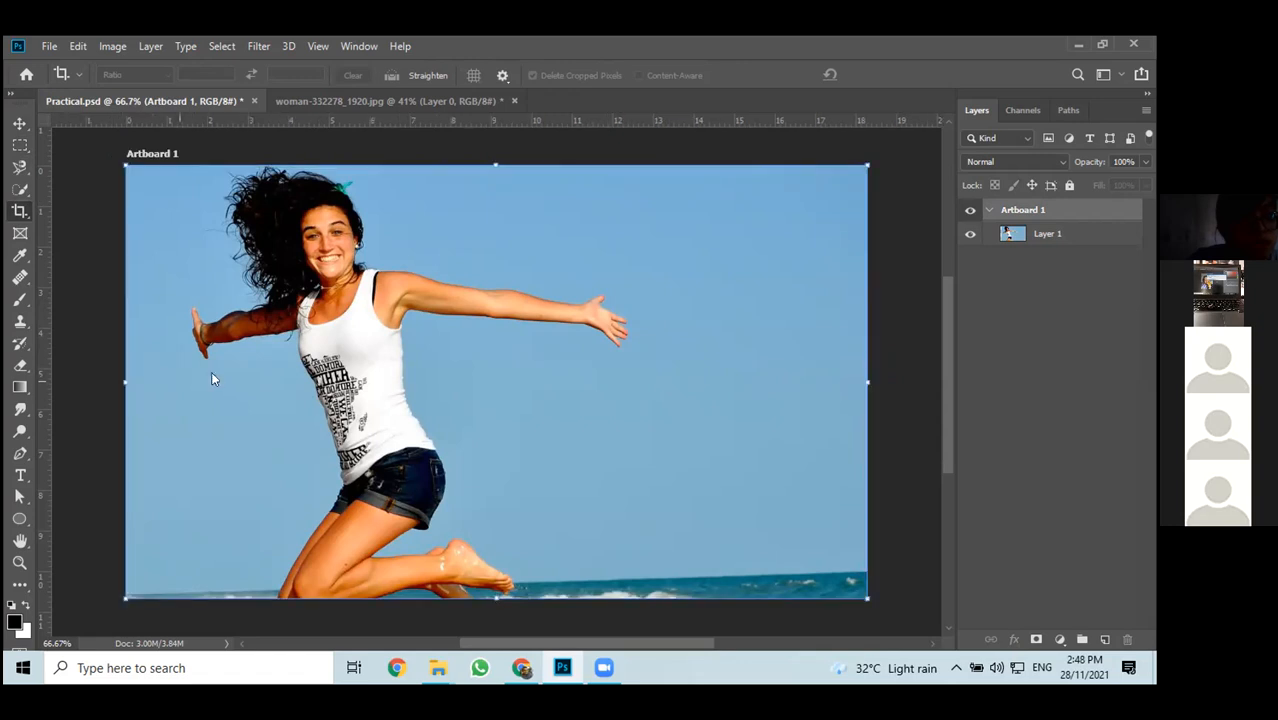
{"action": "left_click", "coordinate": [19, 123]}
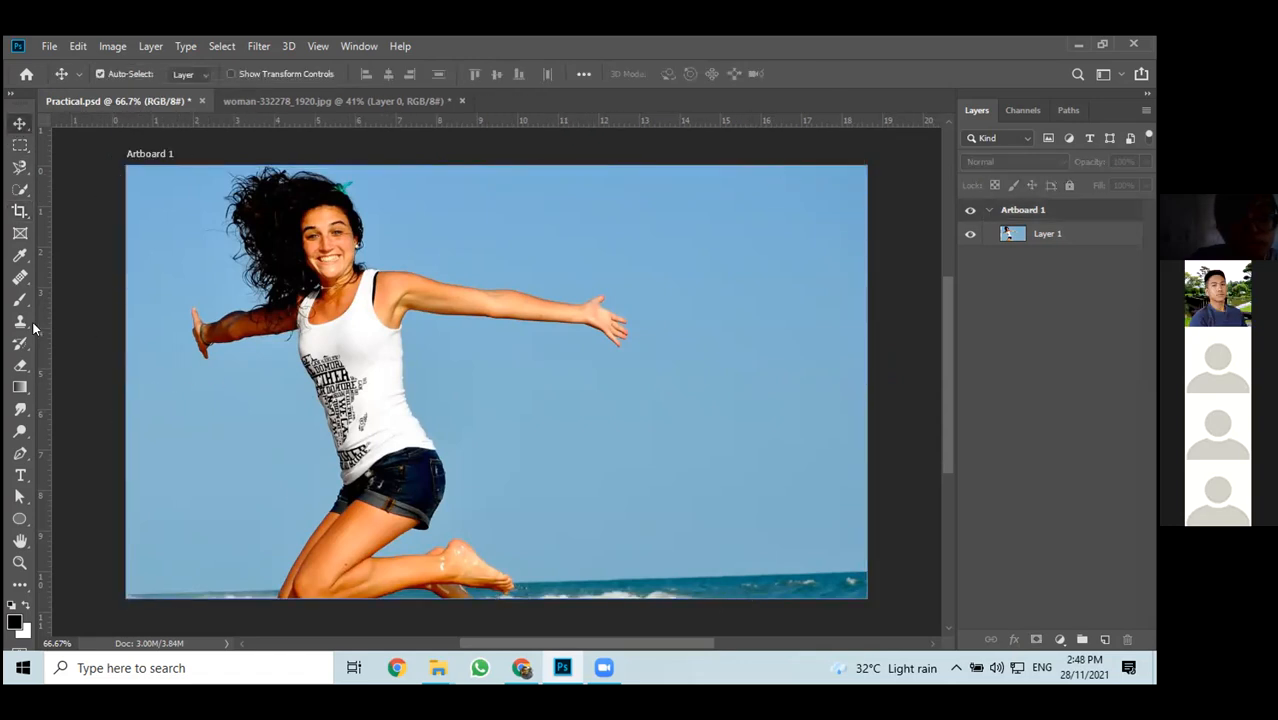
Undo the last artboard crop and delete the pasted picture from the artboard
{"action": "key", "text": "ctrl+z"}
{"action": "left_click", "coordinate": [660, 349]}
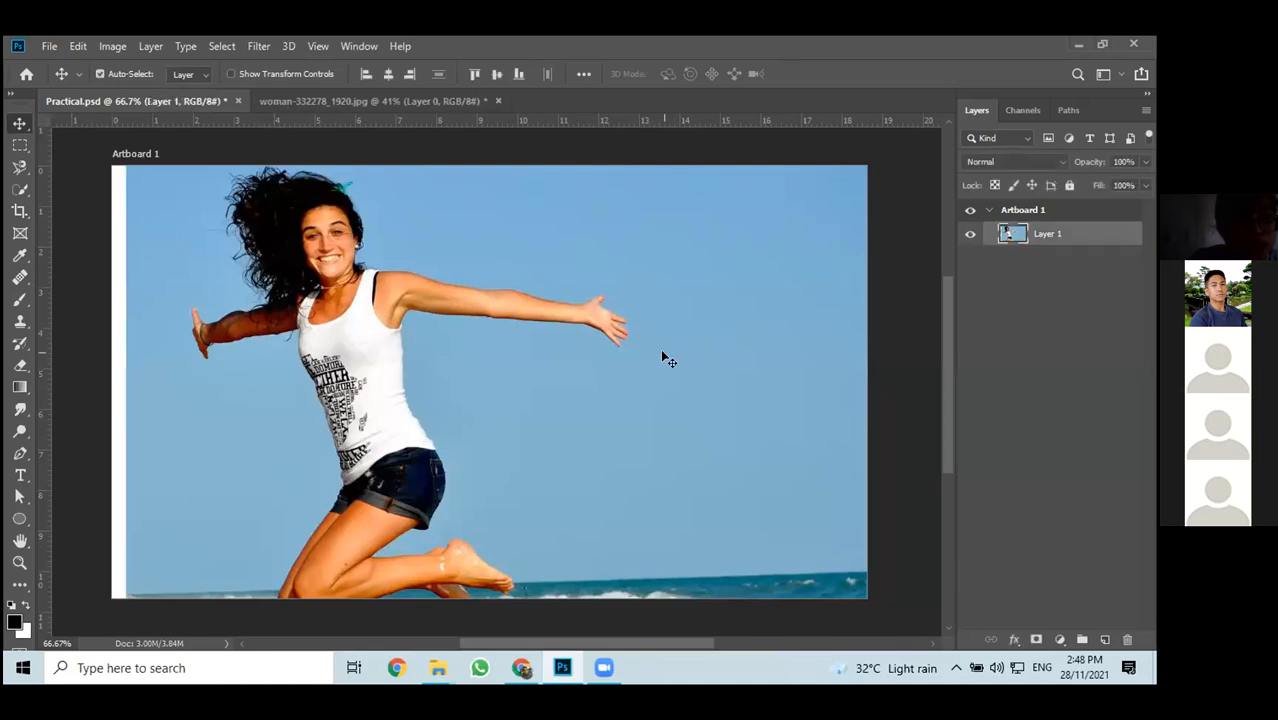
{"action": "key", "text": "Delete"}
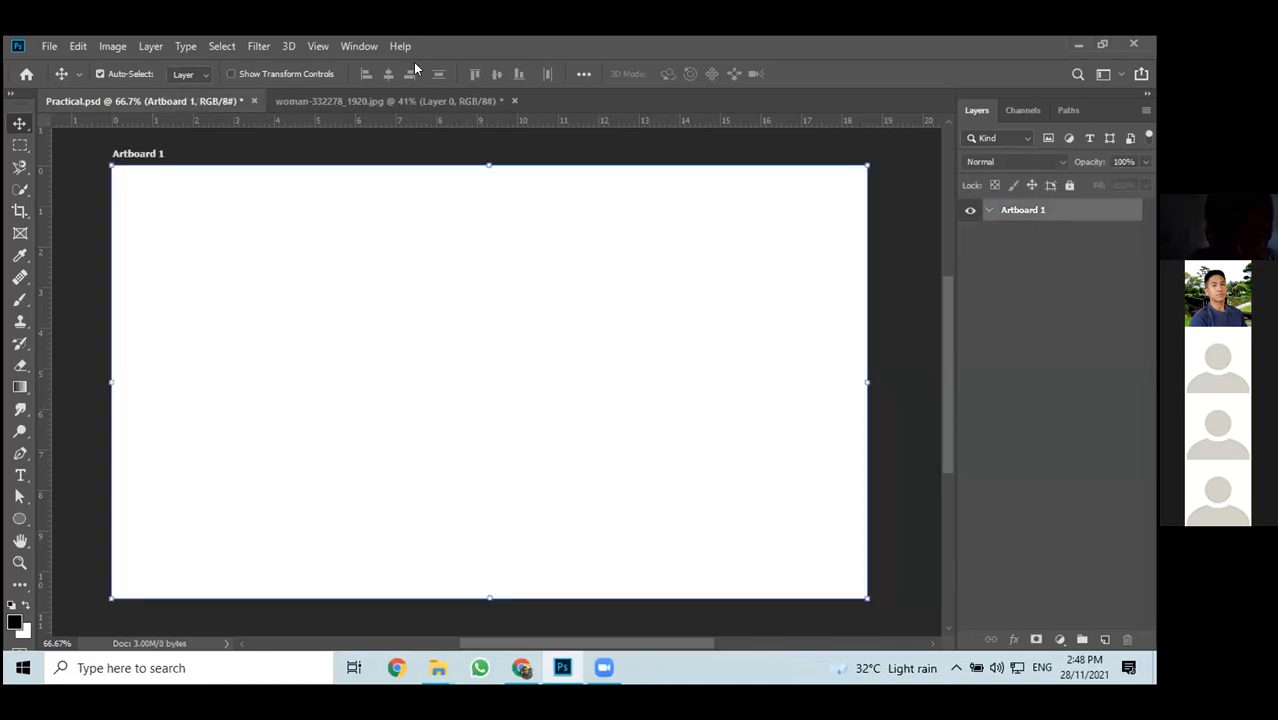
Copy a rectangular area around the woman's head, arms and upper body from the woman photo and paste it into Practical.psd
{"action": "left_click", "coordinate": [386, 97]}
{"action": "key", "text": "ctrl+d"}
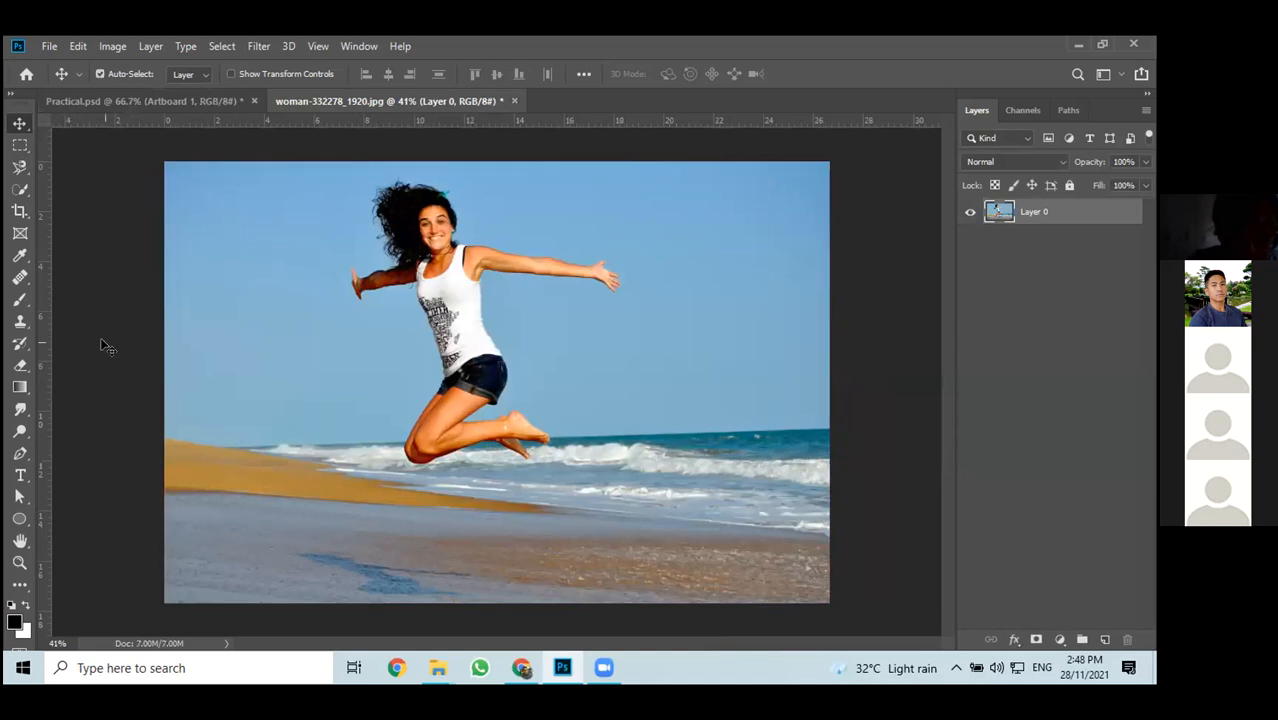
{"action": "left_click", "coordinate": [19, 145]}
{"action": "left_click_drag", "start_coordinate": [330, 181], "coordinate": [632, 335]}
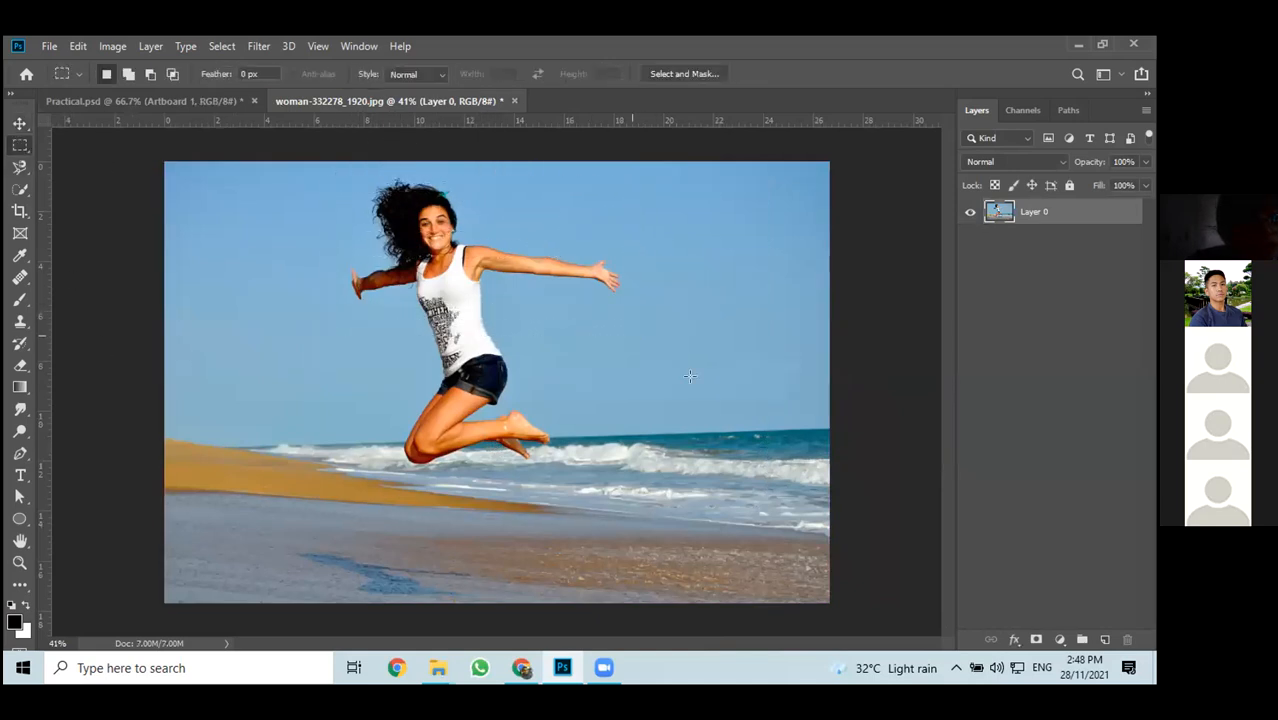
{"action": "left_click", "coordinate": [103, 100]}
{"action": "key", "text": "ctrl+v"}
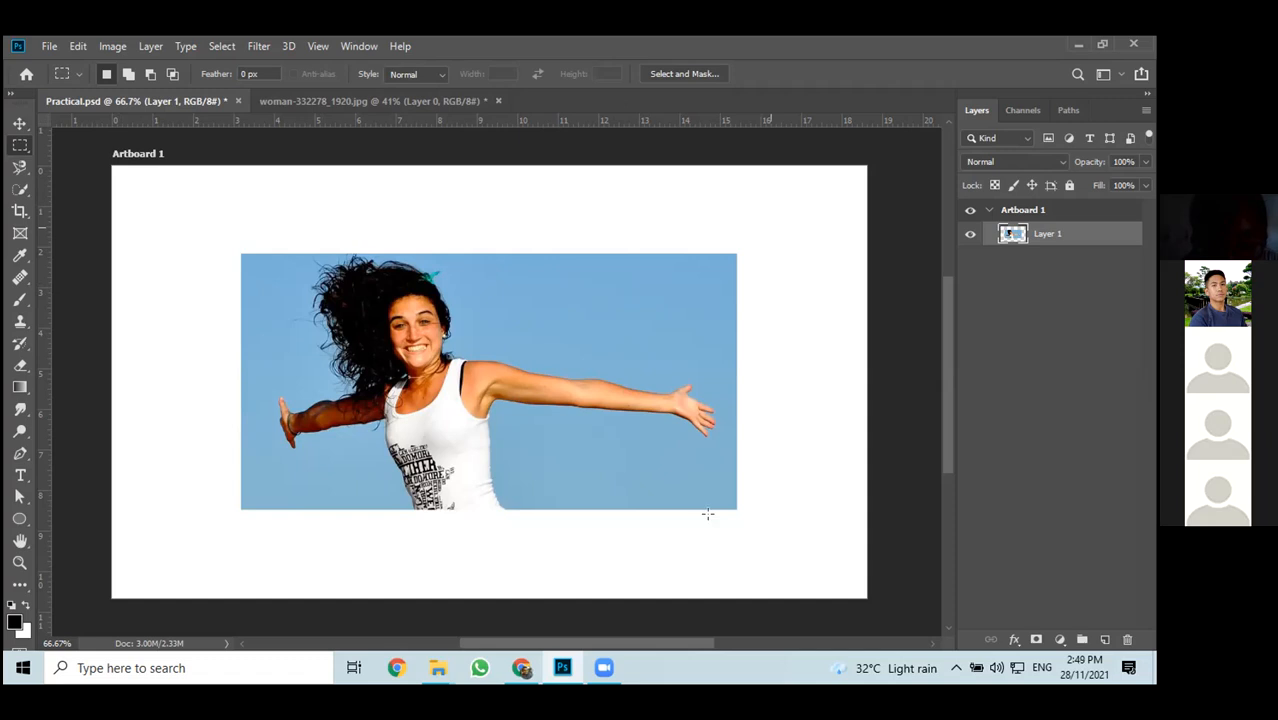
Crop all four sides of the artboard to the edges of the pasted upper-body picture
{"action": "left_click", "coordinate": [17, 211]}
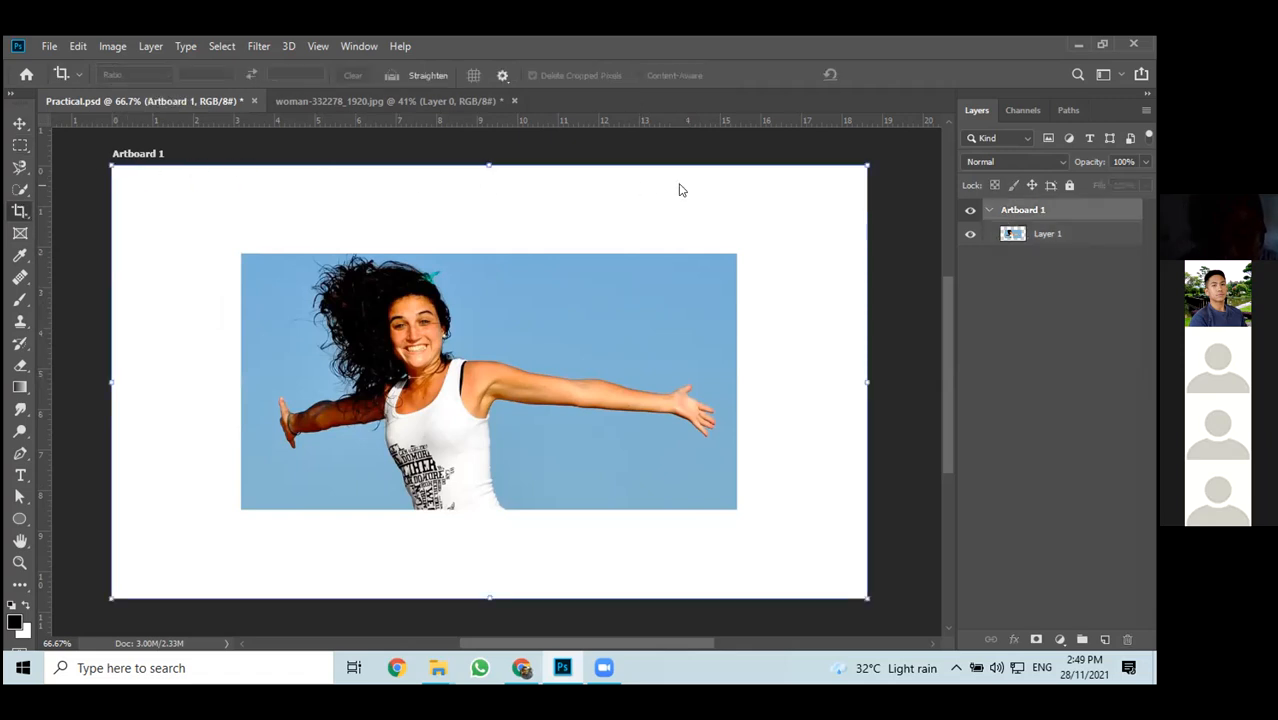
{"action": "left_click_drag", "start_coordinate": [488, 166], "coordinate": [476, 248]}
{"action": "key", "text": "Return"}
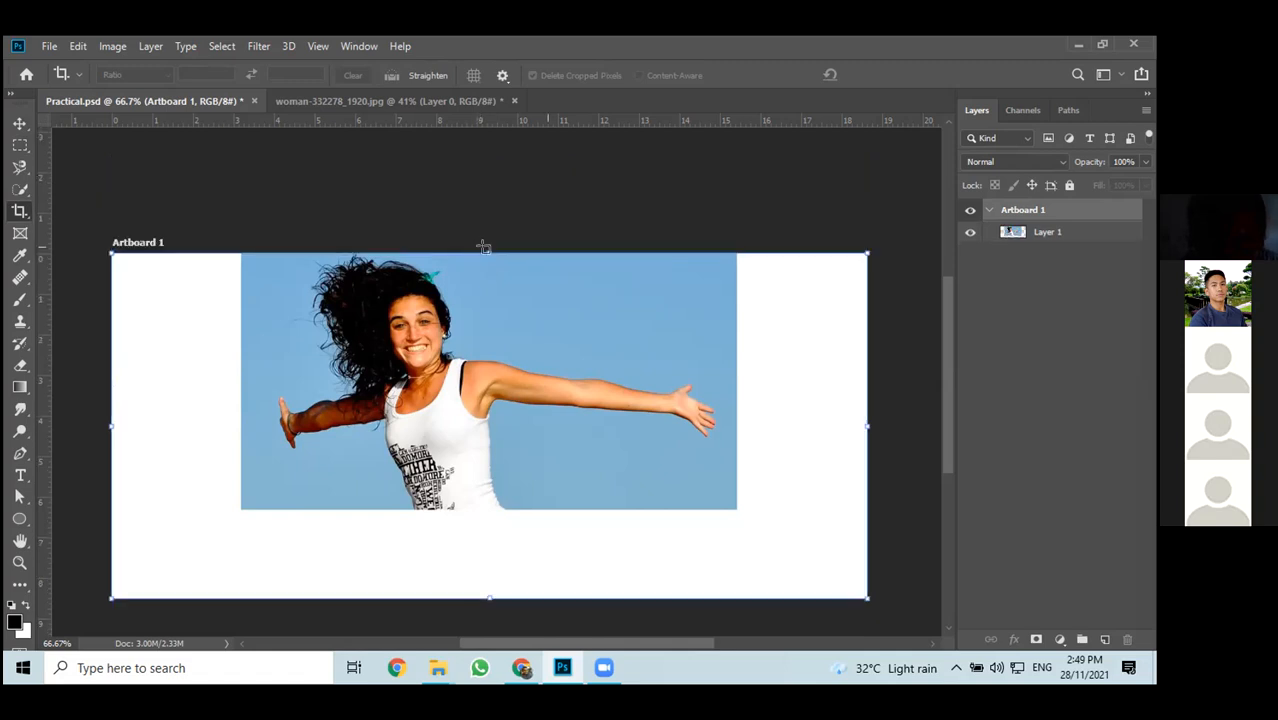
{"action": "left_click_drag", "start_coordinate": [862, 426], "coordinate": [737, 407]}
{"action": "key", "text": "Return"}
{"action": "left_click_drag", "start_coordinate": [423, 597], "coordinate": [436, 508]}
{"action": "left_click_drag", "start_coordinate": [112, 379], "coordinate": [240, 383]}
{"action": "key", "text": "Return"}
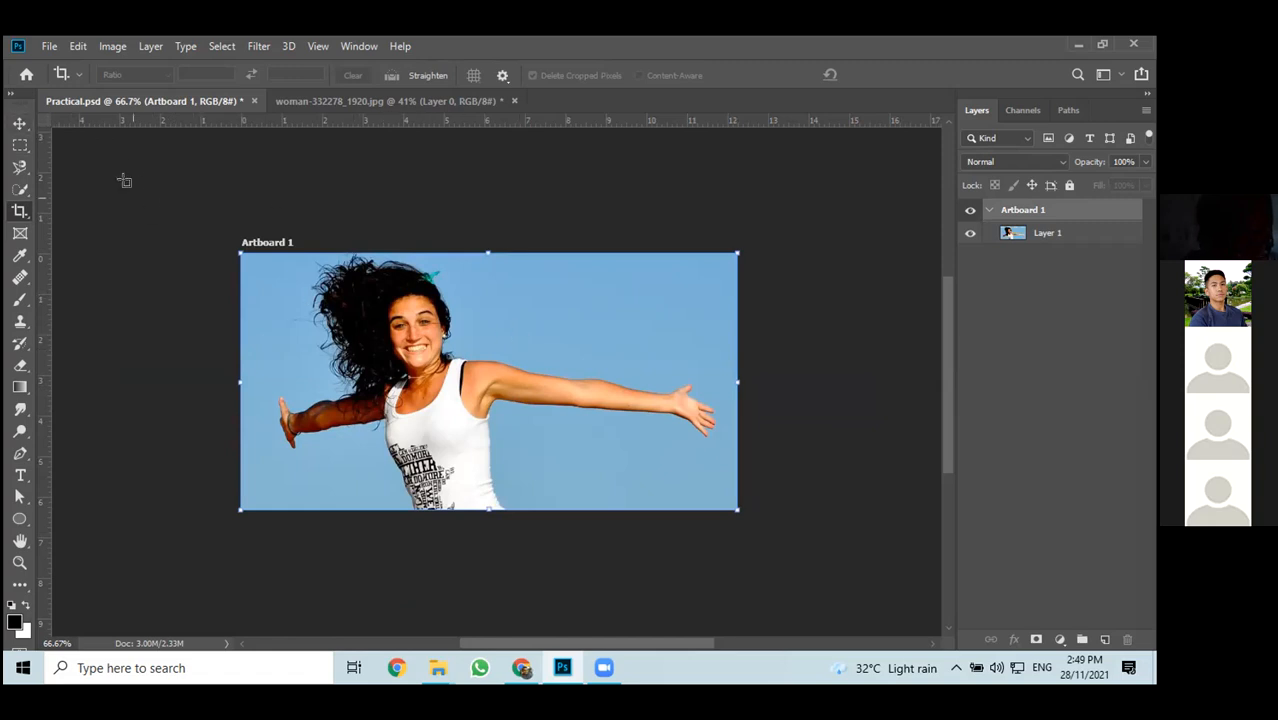
{"action": "left_click", "coordinate": [20, 125]}
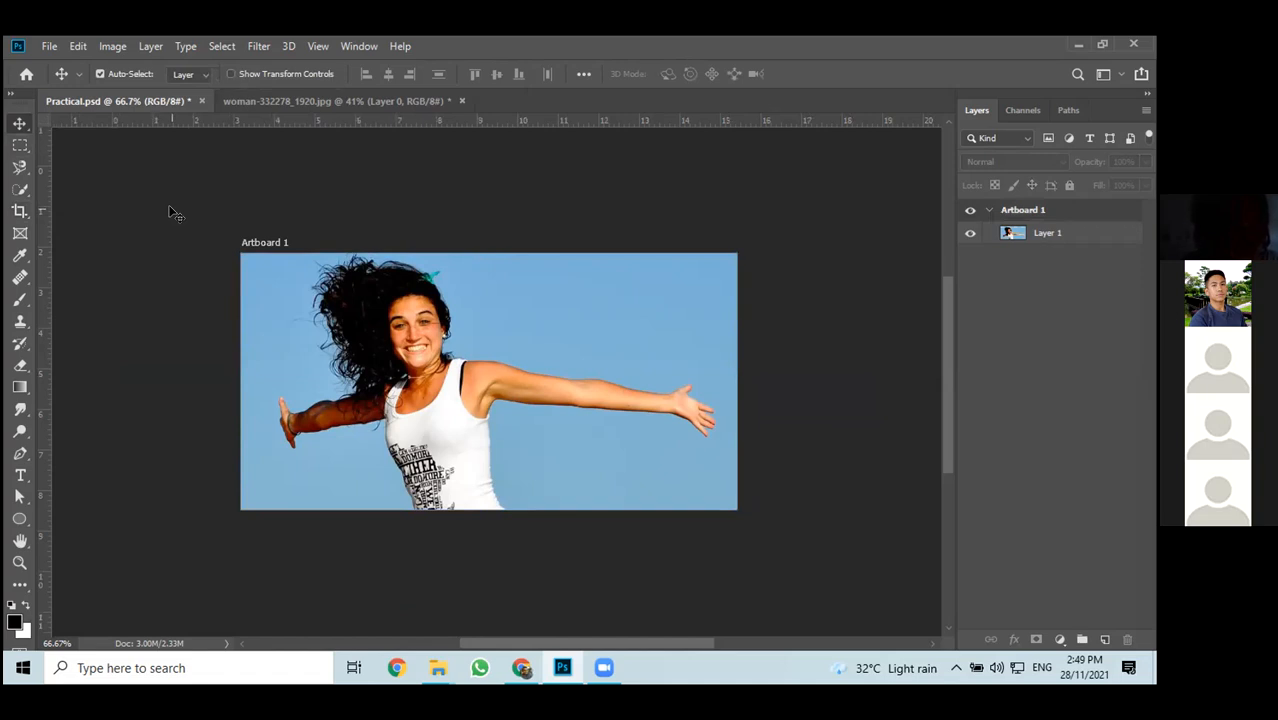
Undo the artboard crop in Practical.psd and delete the pasted upper-body picture
{"action": "left_click", "coordinate": [383, 101]}
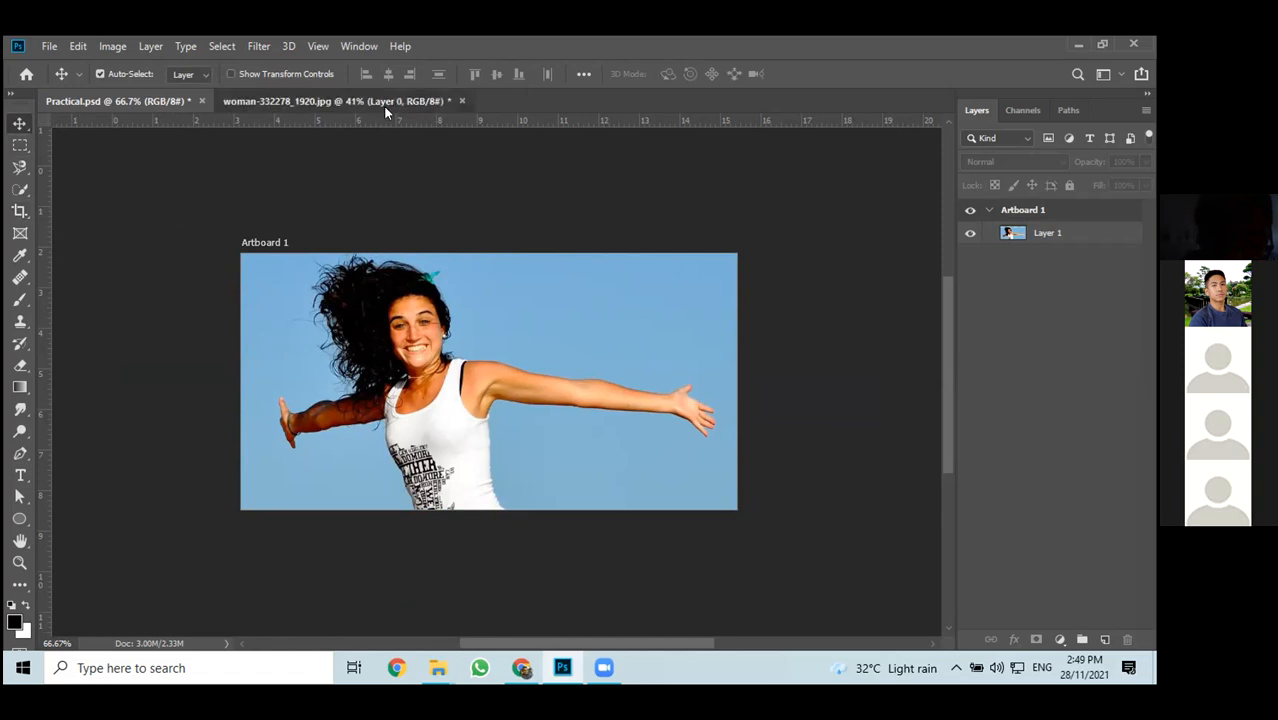
{"action": "key", "text": "ctrl+d"}
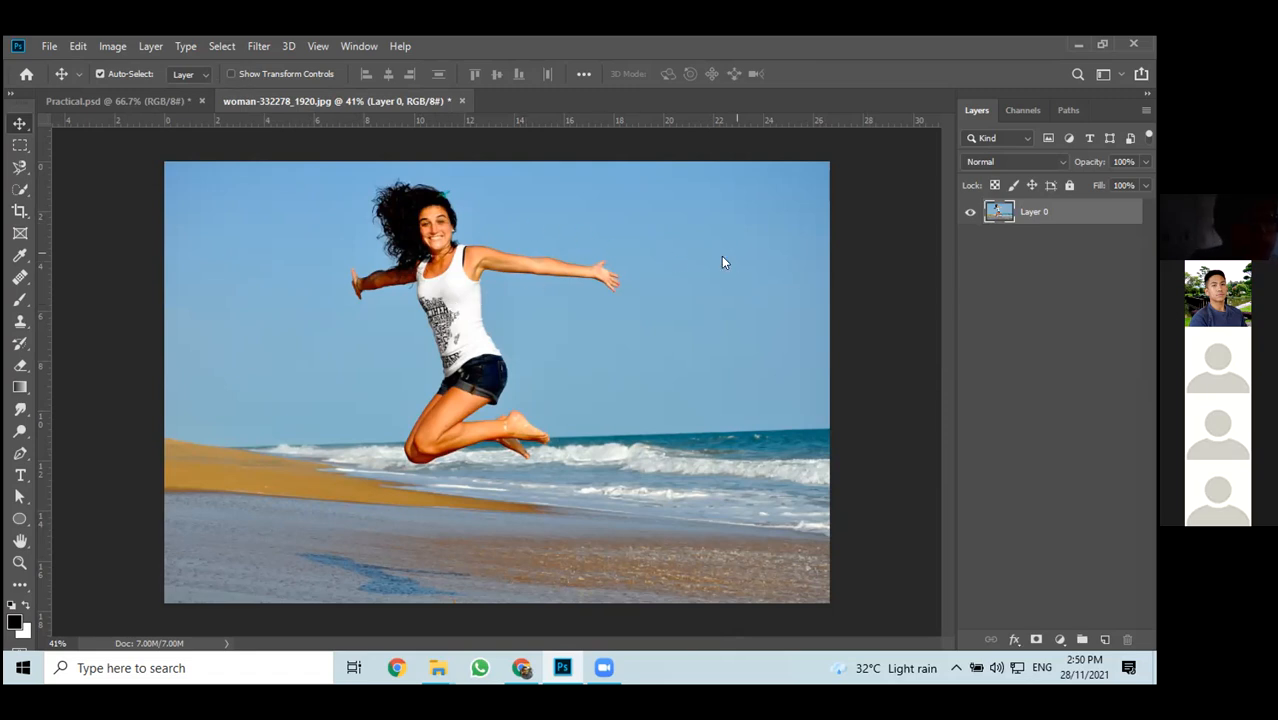
{"action": "left_click", "coordinate": [167, 100]}
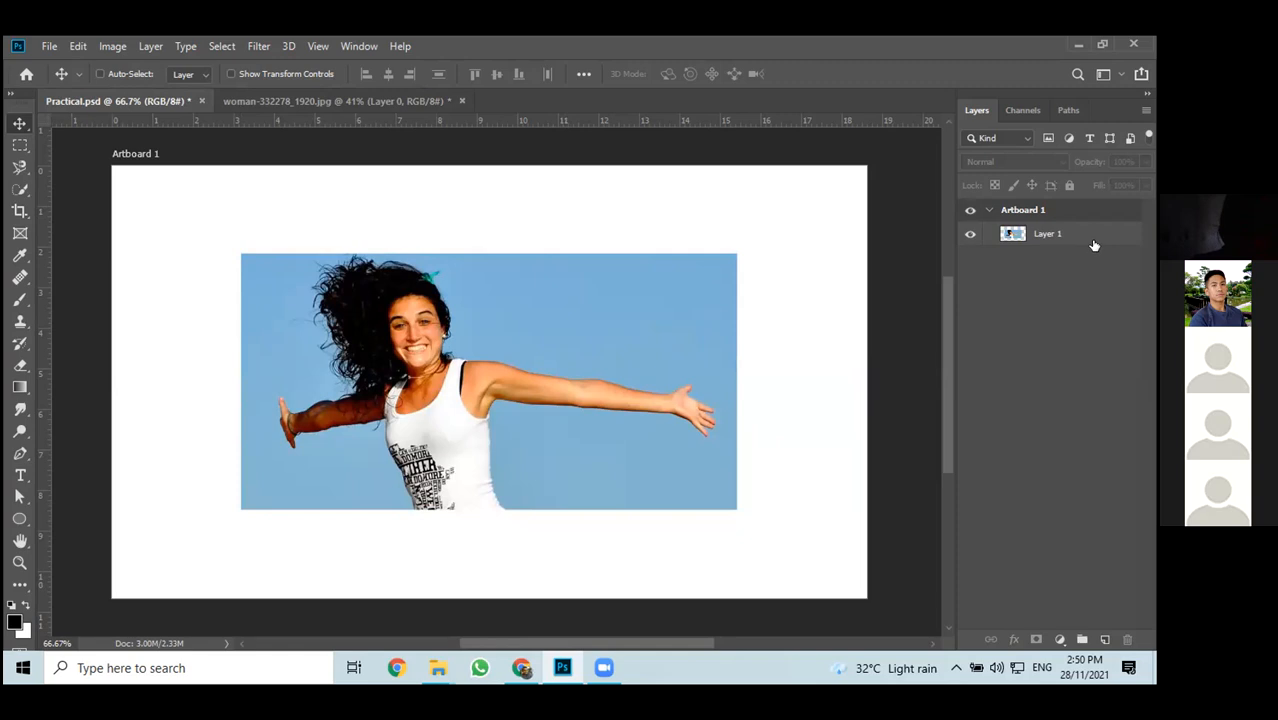
{"action": "key", "text": "Delete"}
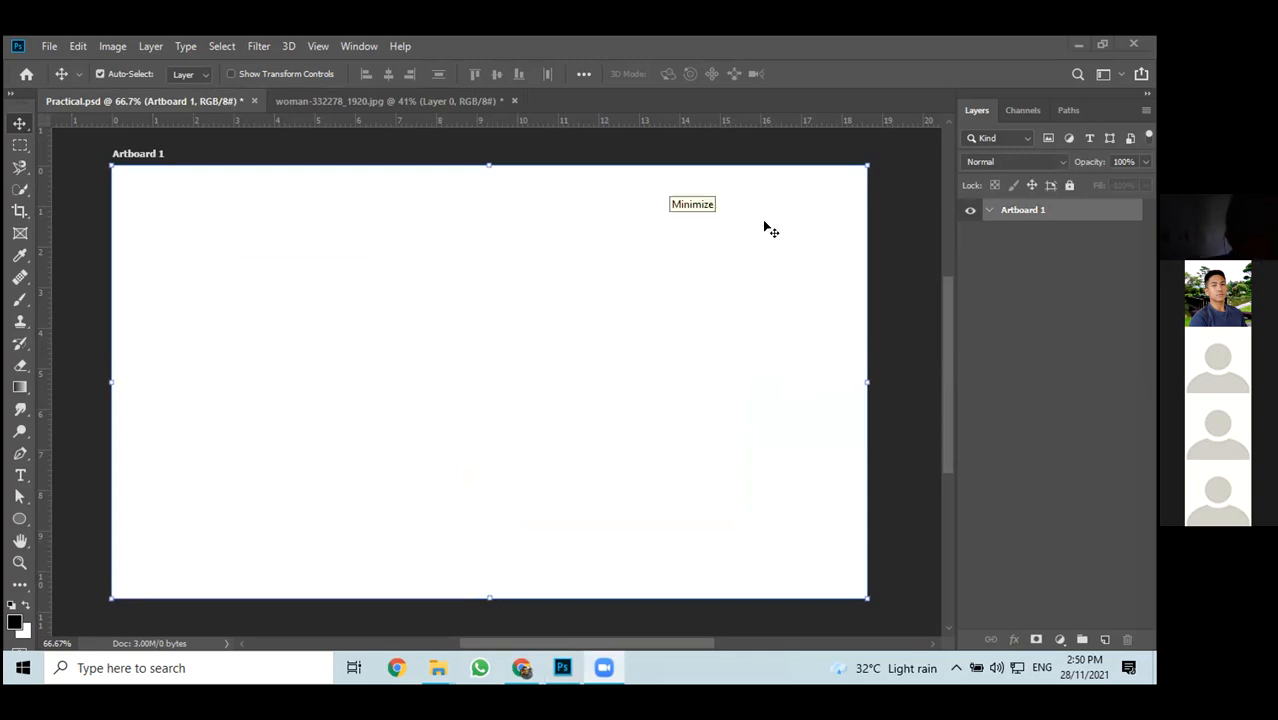
Display the woman photo's History, look through the recorded states and close it again
{"action": "left_click", "coordinate": [346, 96]}
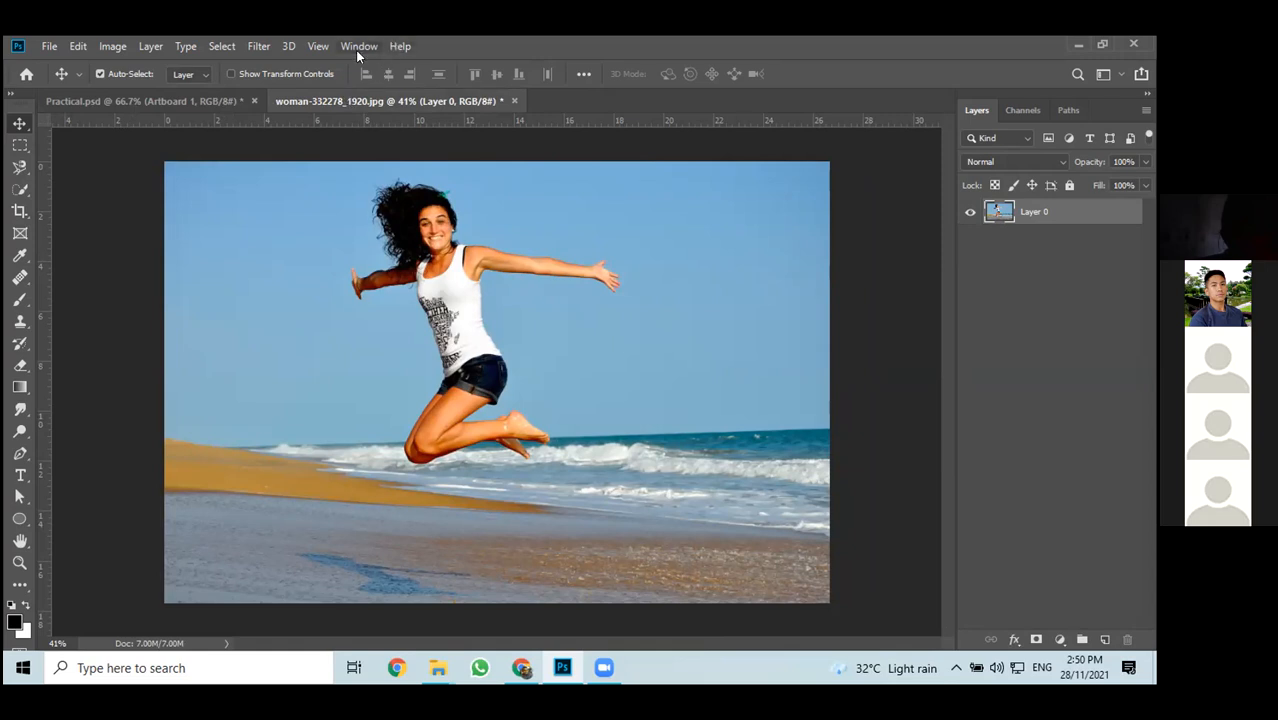
{"action": "left_click", "coordinate": [357, 50]}
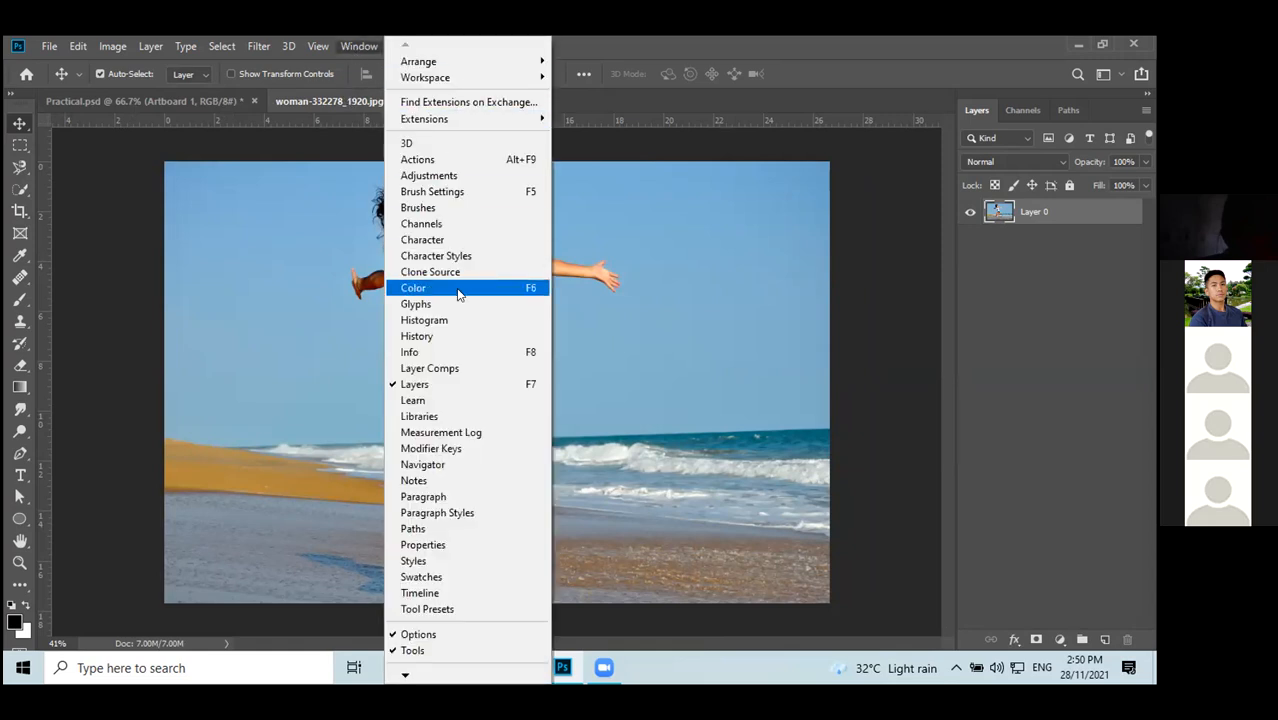
{"action": "left_click", "coordinate": [430, 336]}
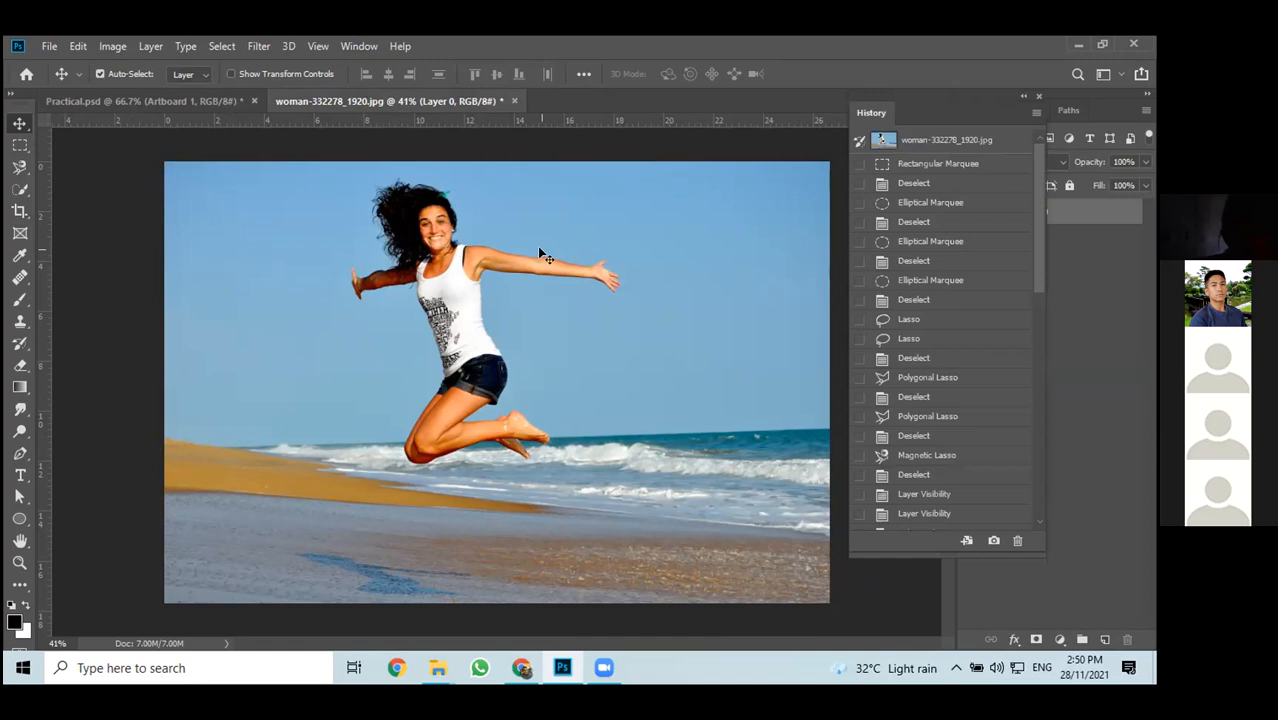
{"action": "mouse_move", "coordinate": [1039, 205]}
{"action": "left_mouse_down"}
{"action": "mouse_move", "coordinate": [1036, 383]}
{"action": "mouse_move", "coordinate": [1036, 178]}
{"action": "mouse_move", "coordinate": [1048, 318]}
{"action": "mouse_move", "coordinate": [1048, 218]}
{"action": "left_mouse_up"}
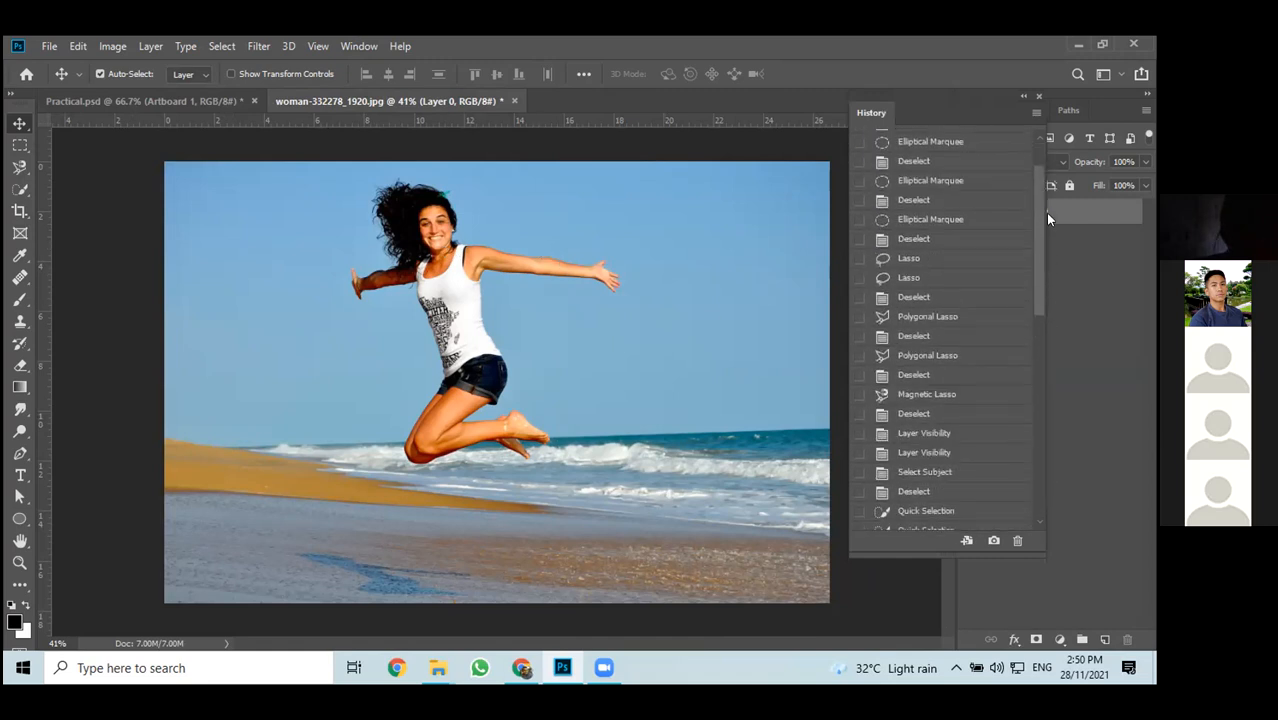
{"action": "left_click", "coordinate": [1038, 97]}
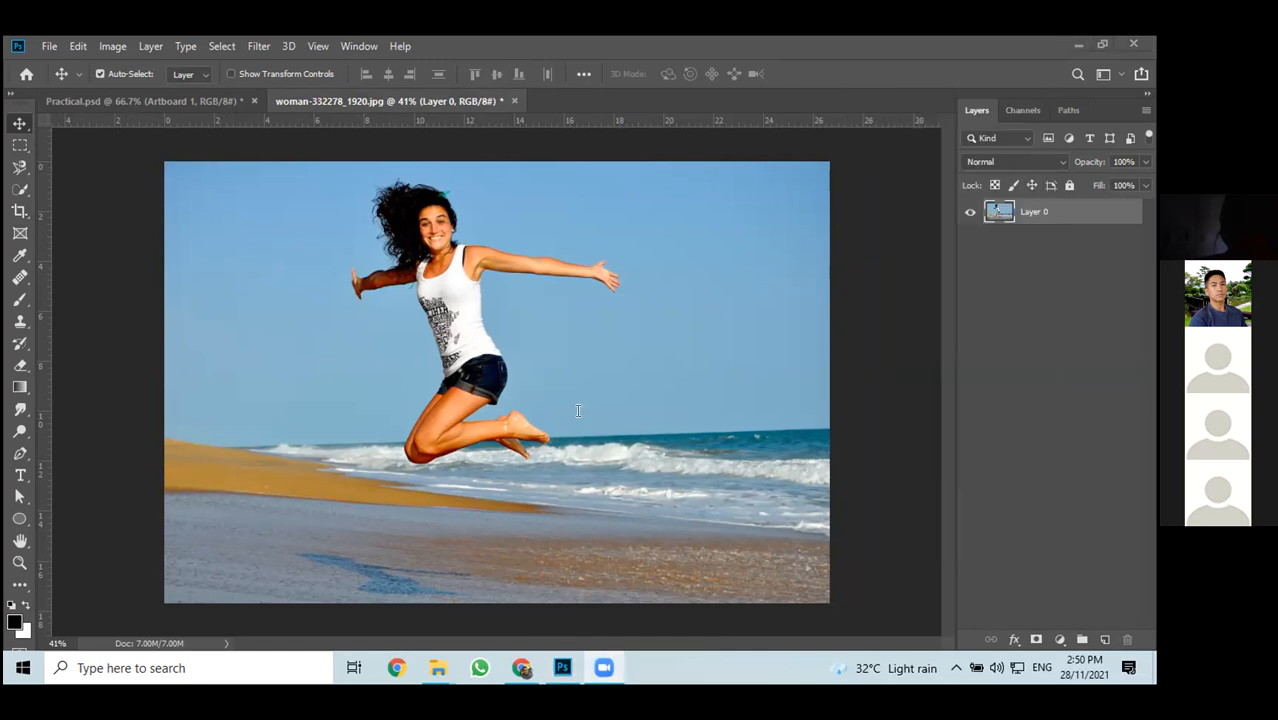
Select the jumping woman with the Quick Selection tool's Select Subject command and open the selection in Select and Mask
{"action": "left_click", "coordinate": [17, 192]}
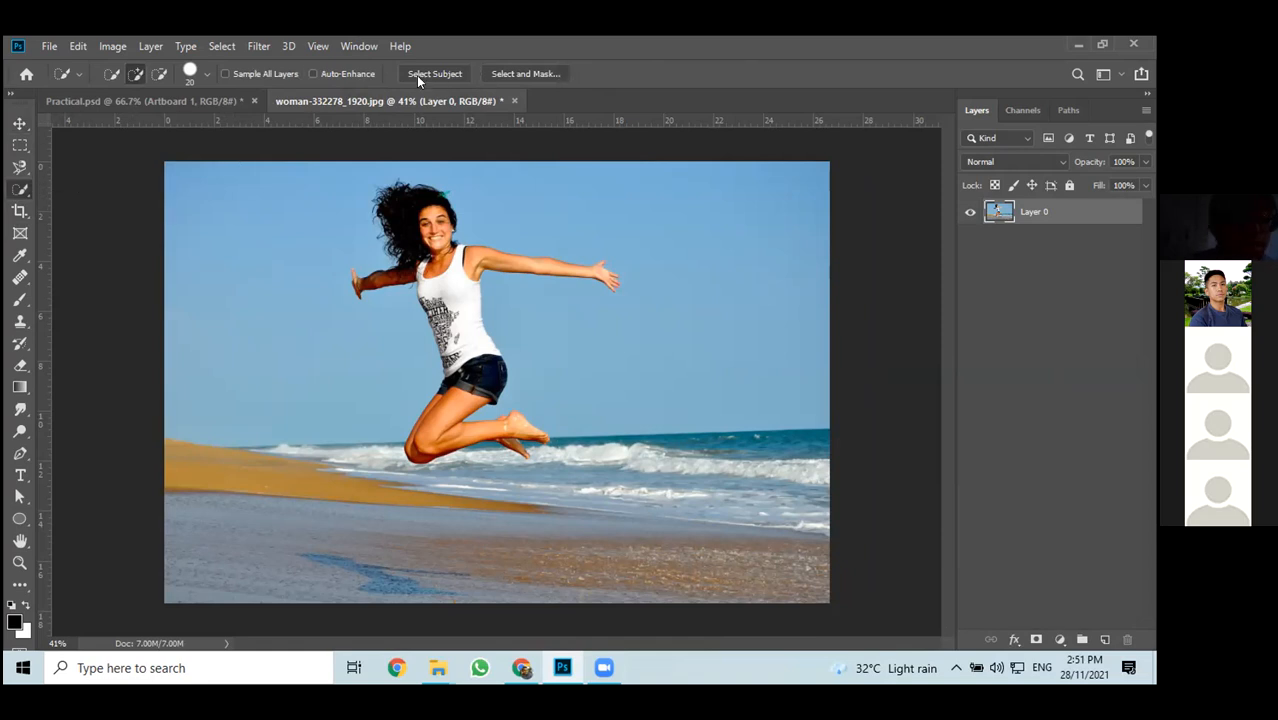
{"action": "left_click", "coordinate": [418, 78]}
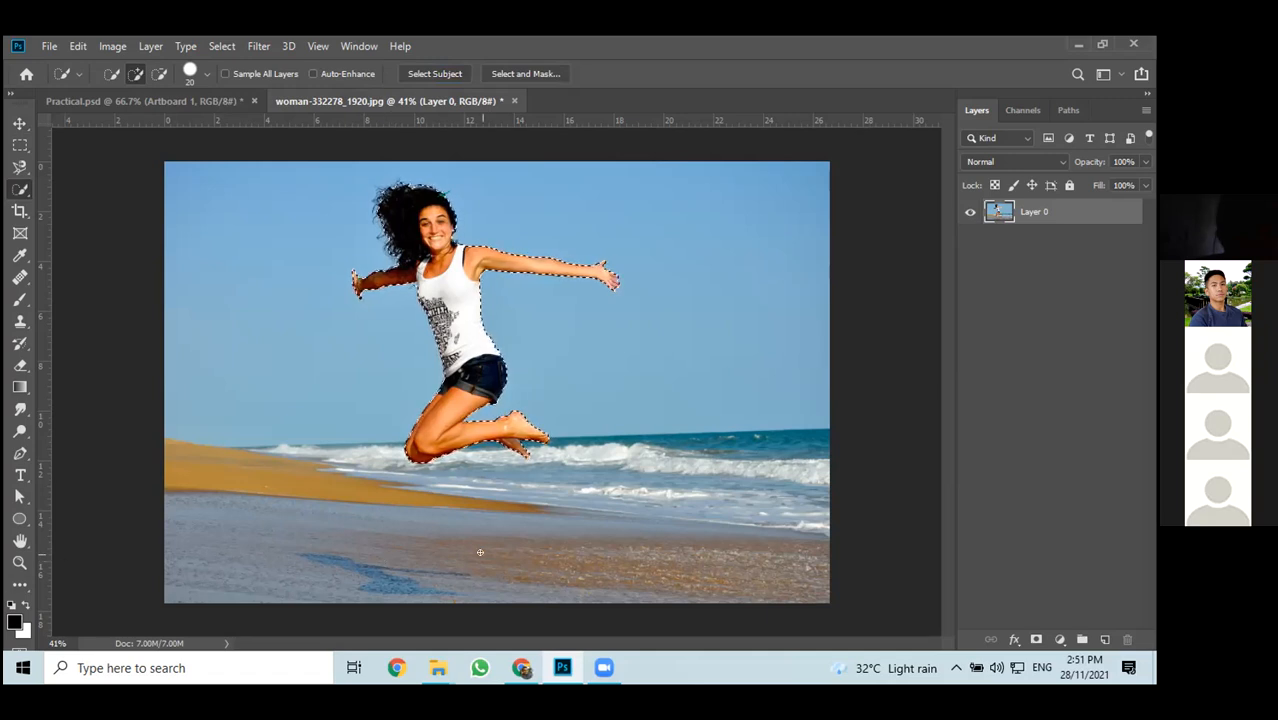
{"action": "key", "text": "ctrl+plus"}
{"action": "key", "text": "ctrl+plus"}
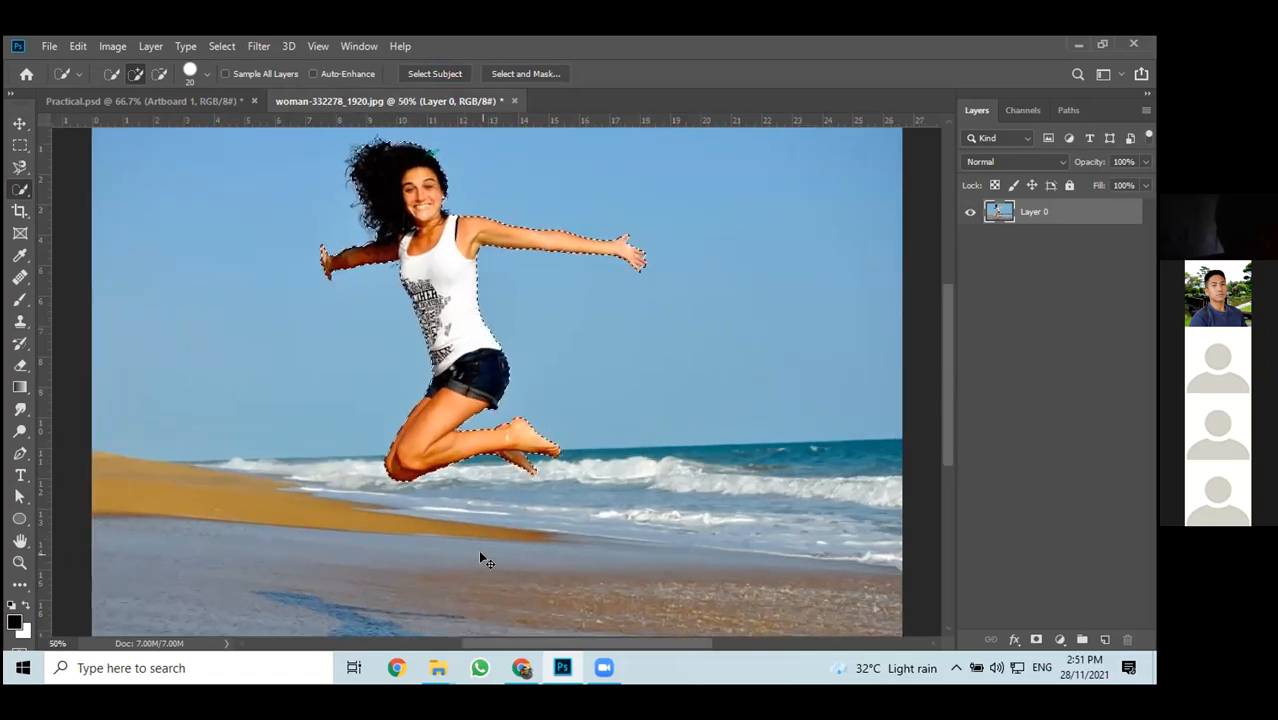
{"action": "scroll", "coordinate": [507, 486], "scroll_direction": "up", "scroll_amount": 2}
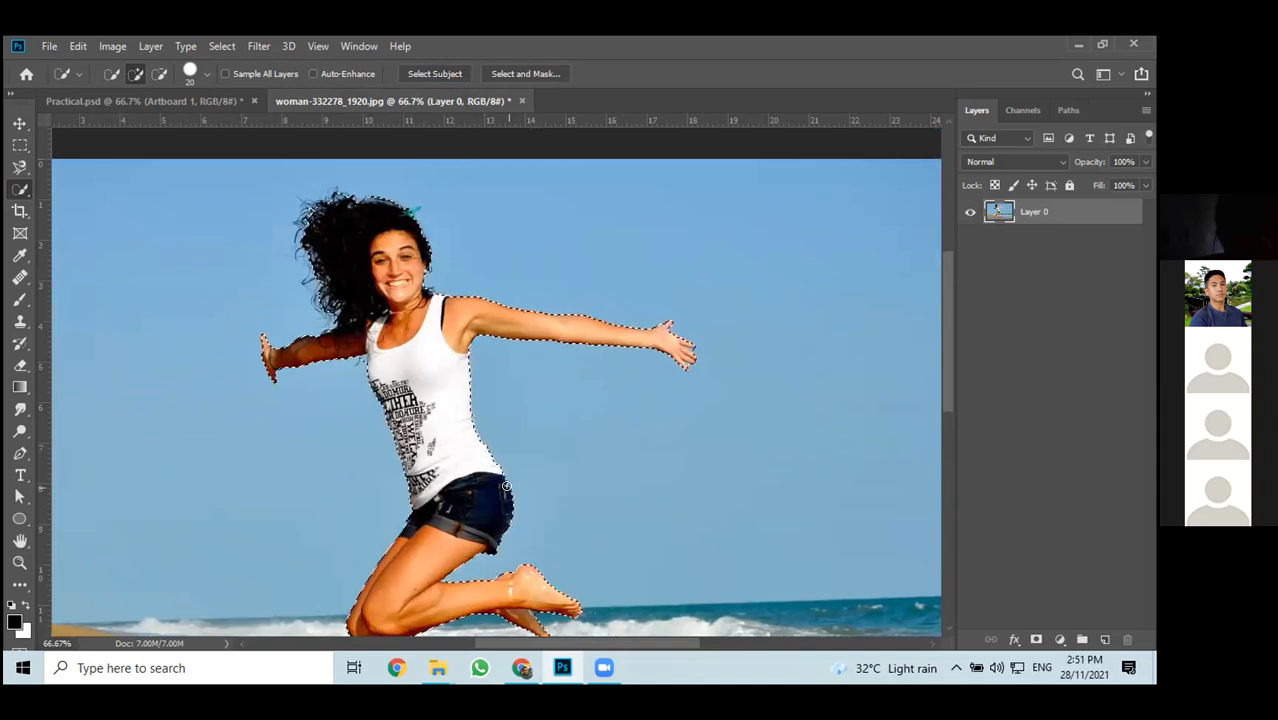
{"action": "scroll", "coordinate": [507, 486], "scroll_direction": "down", "scroll_amount": 1}
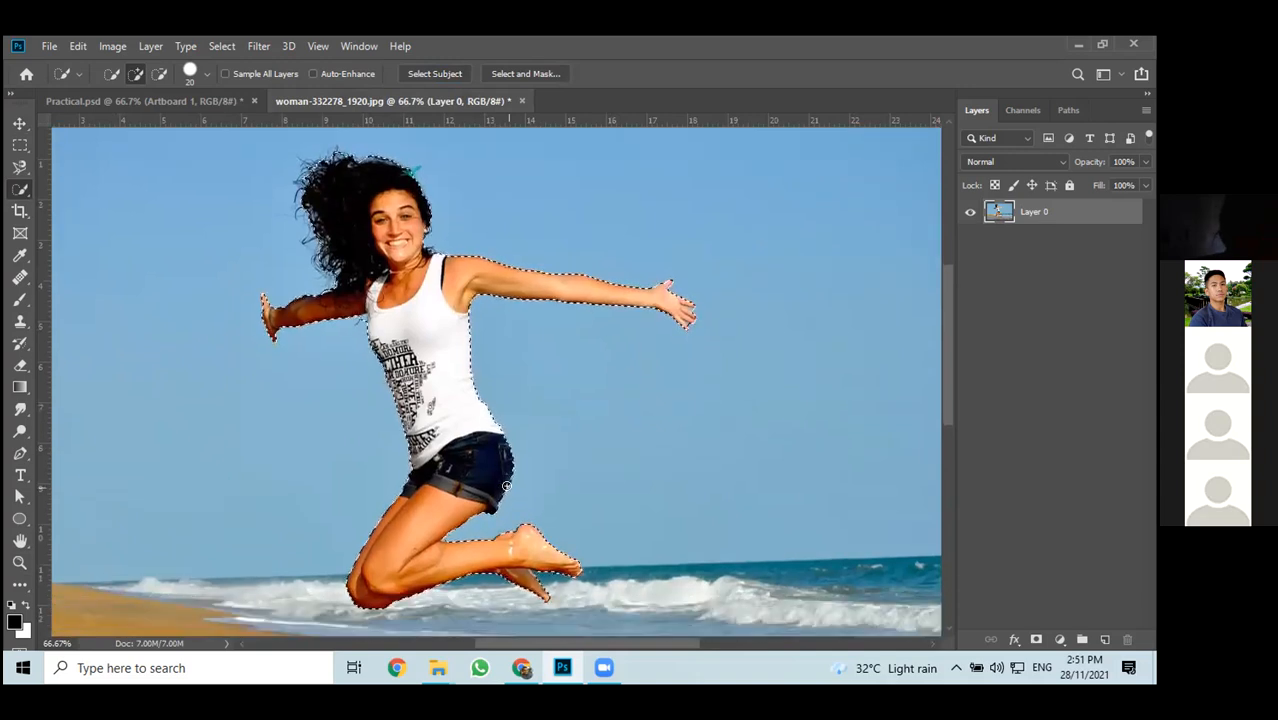
{"action": "left_click", "coordinate": [531, 76]}
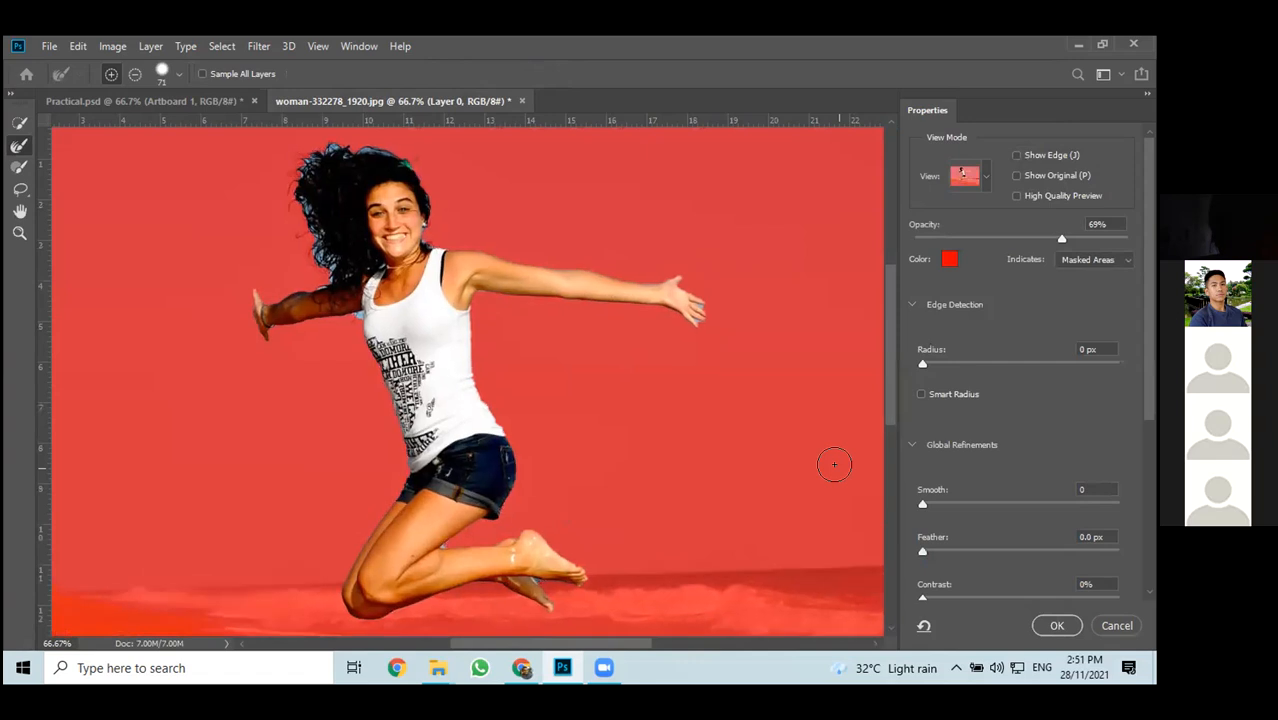
Turn on High Quality Preview and set the view of the masked woman to 100%
{"action": "key", "text": "ctrl+plus"}
{"action": "key", "text": "ctrl+plus"}
{"action": "key", "text": "ctrl+minus"}
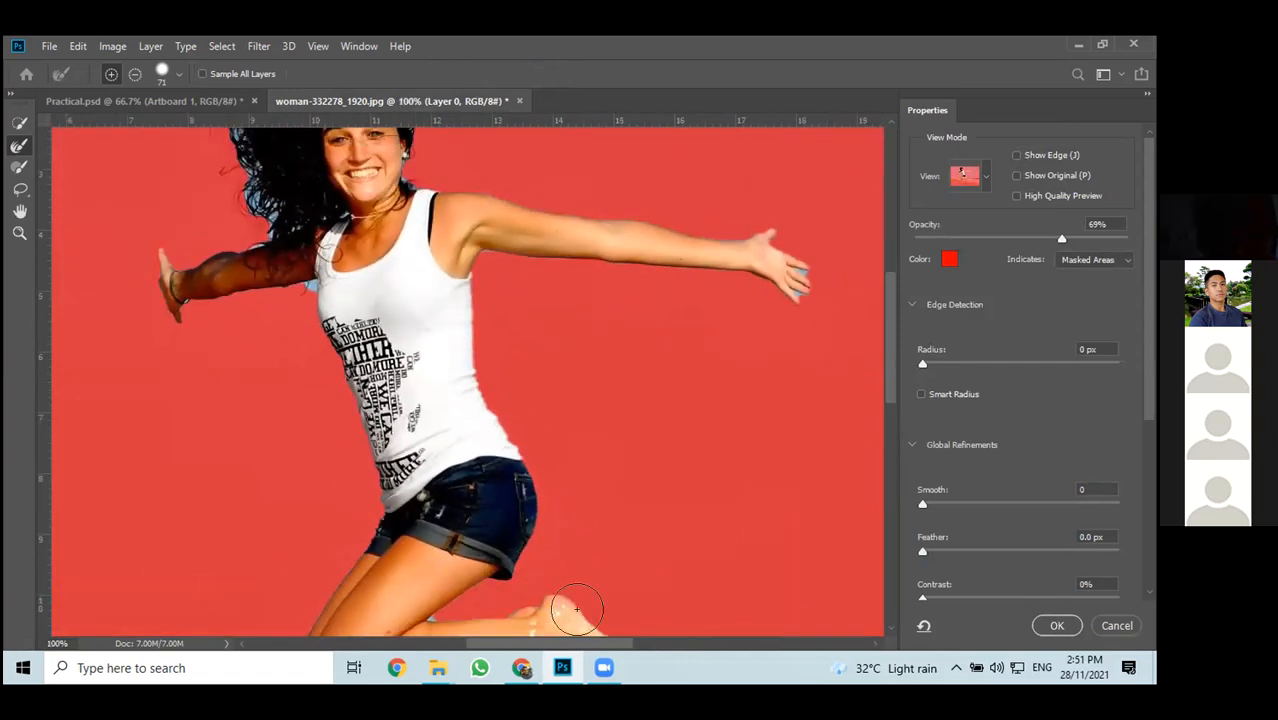
{"action": "left_click", "coordinate": [577, 609]}
{"action": "key", "text": "ctrl+plus"}
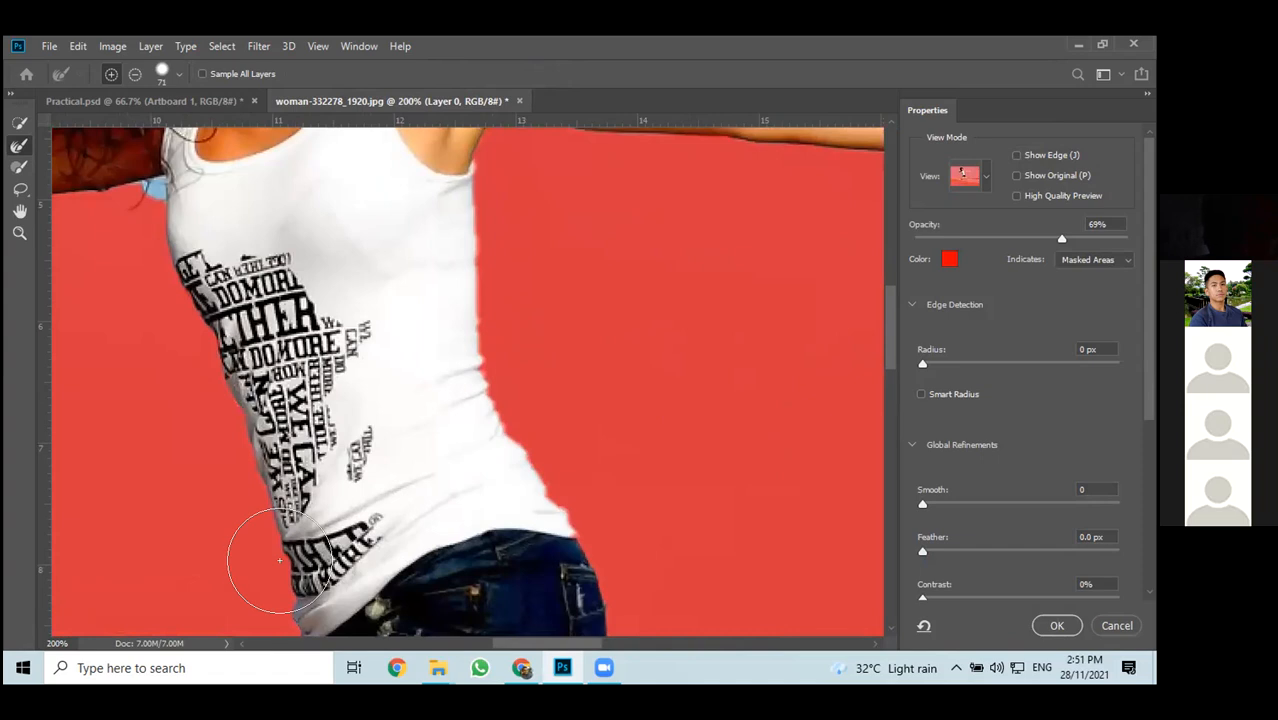
{"action": "left_click", "coordinate": [52, 643]}
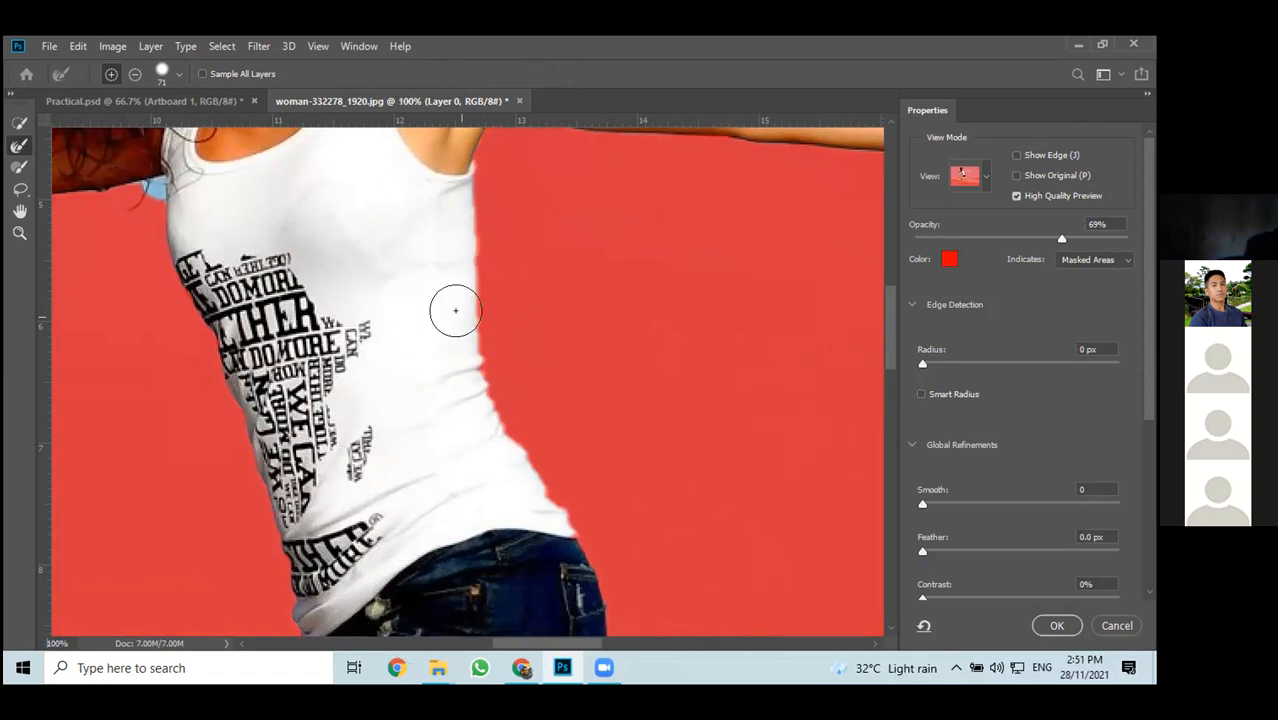
{"action": "key", "text": "Return"}
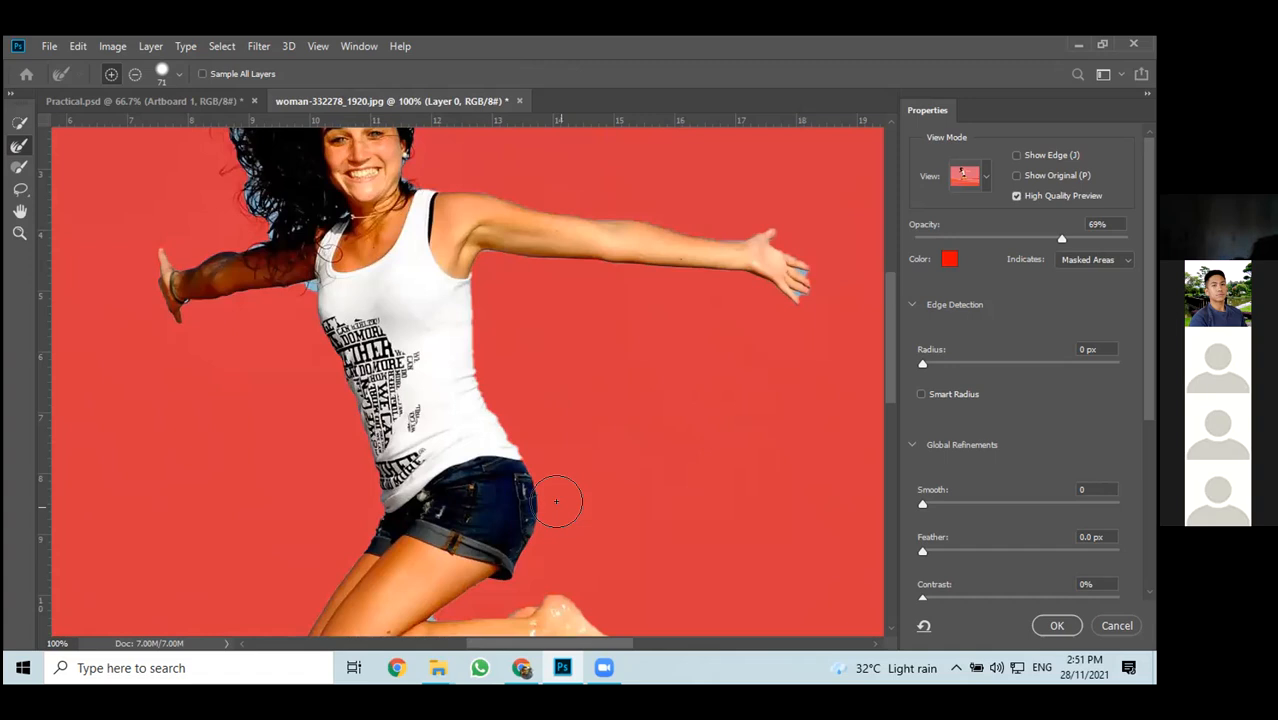
Set the Refine Edge brush size to 38 px for work around the woman's hair
{"action": "scroll", "coordinate": [430, 270], "scroll_direction": "up", "scroll_amount": 5}
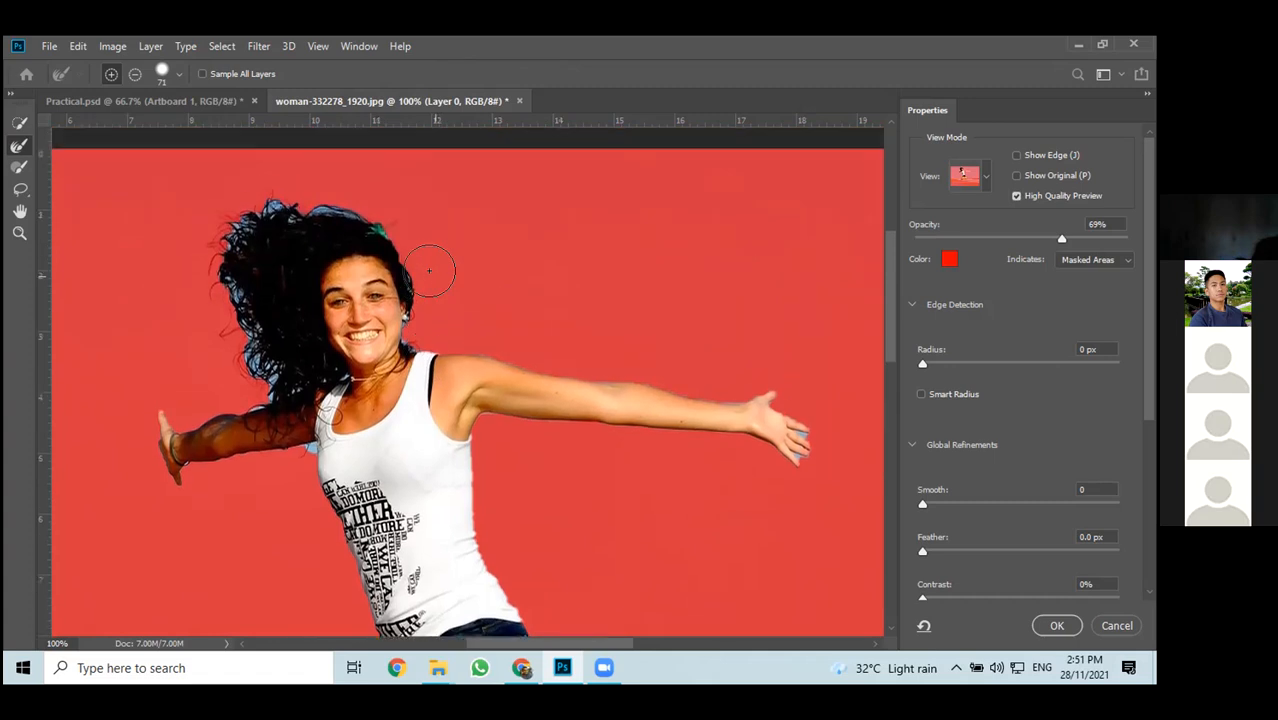
{"action": "left_click", "coordinate": [177, 76]}
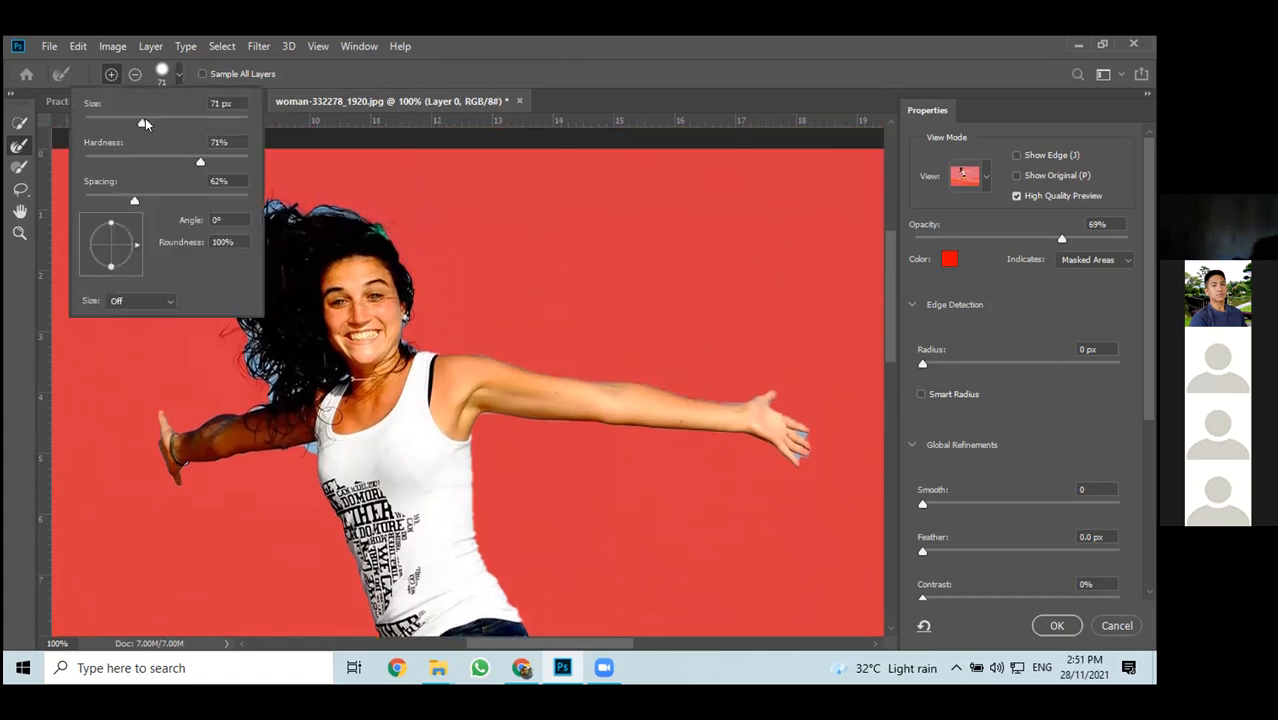
{"action": "left_click_drag", "start_coordinate": [144, 123], "coordinate": [115, 125]}
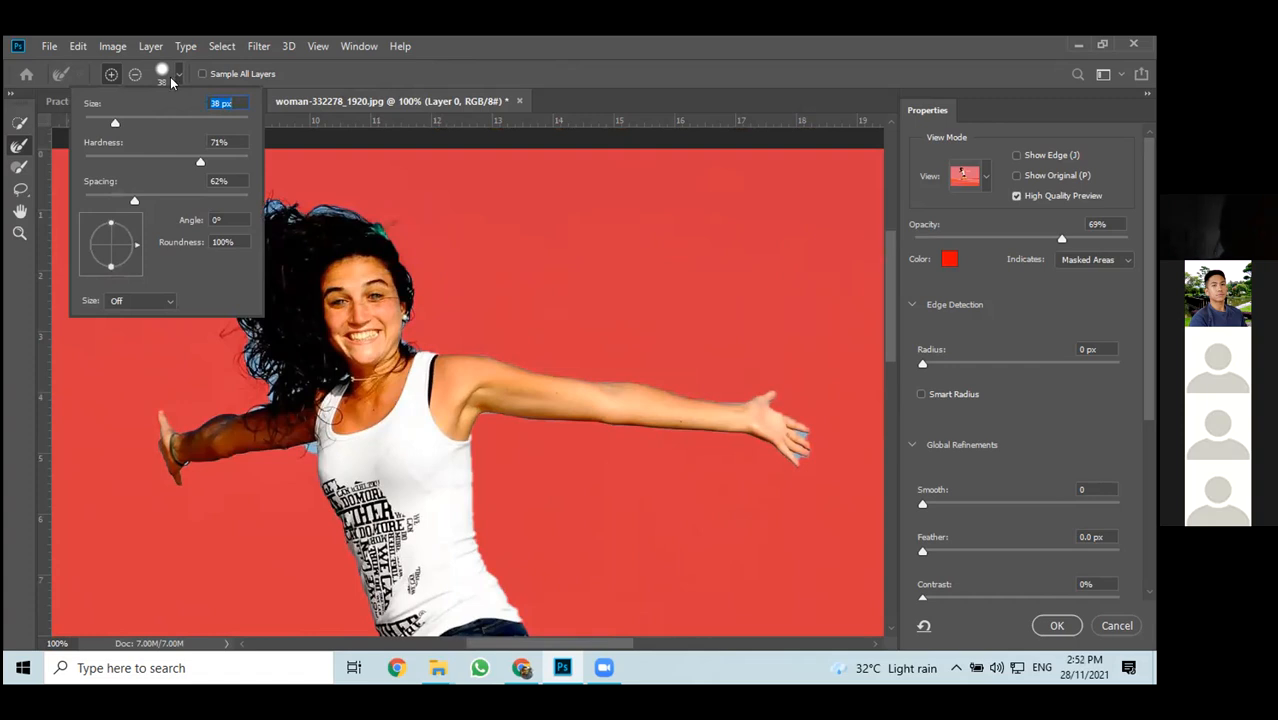
Set the Select and Mask view mode to Onion Skin and inspect the woman's cutout from her hair to her feet
{"action": "scroll", "coordinate": [995, 540], "scroll_direction": "down", "scroll_amount": 1}
{"action": "scroll", "coordinate": [995, 536], "scroll_direction": "up", "scroll_amount": 1}
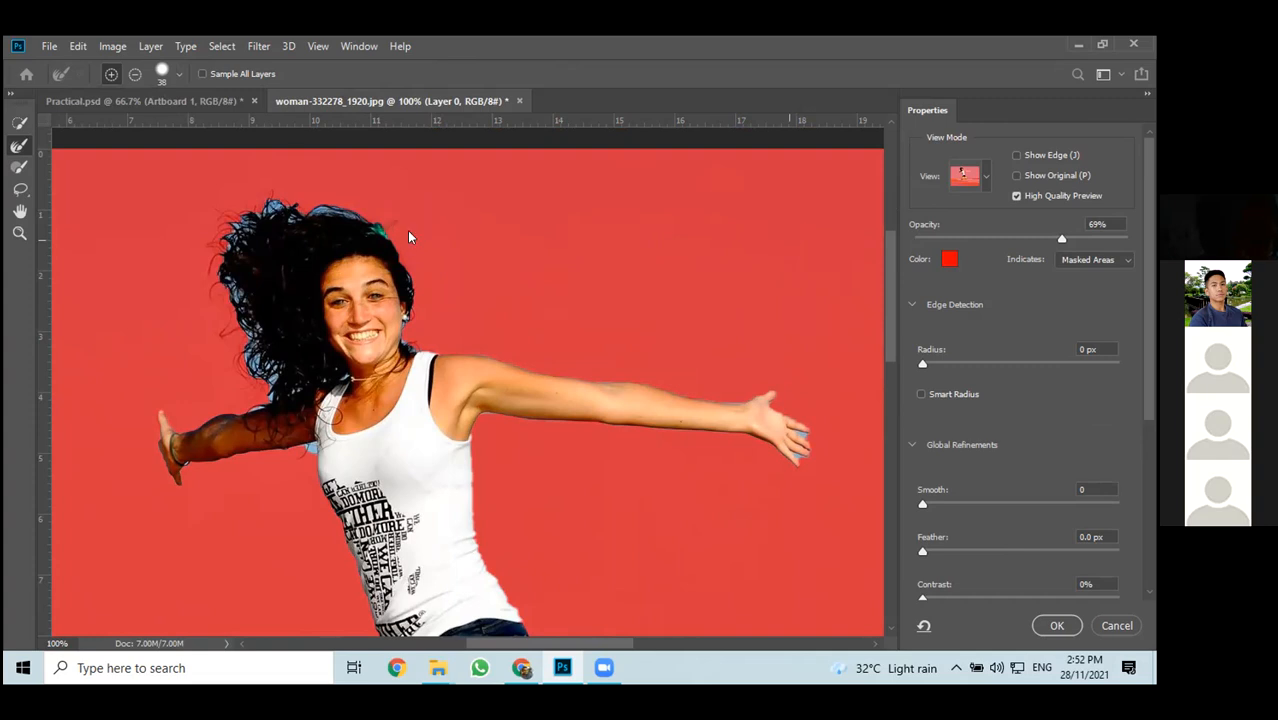
{"action": "left_click", "coordinate": [965, 176]}
{"action": "left_click", "coordinate": [965, 176]}
{"action": "left_click", "coordinate": [965, 176]}
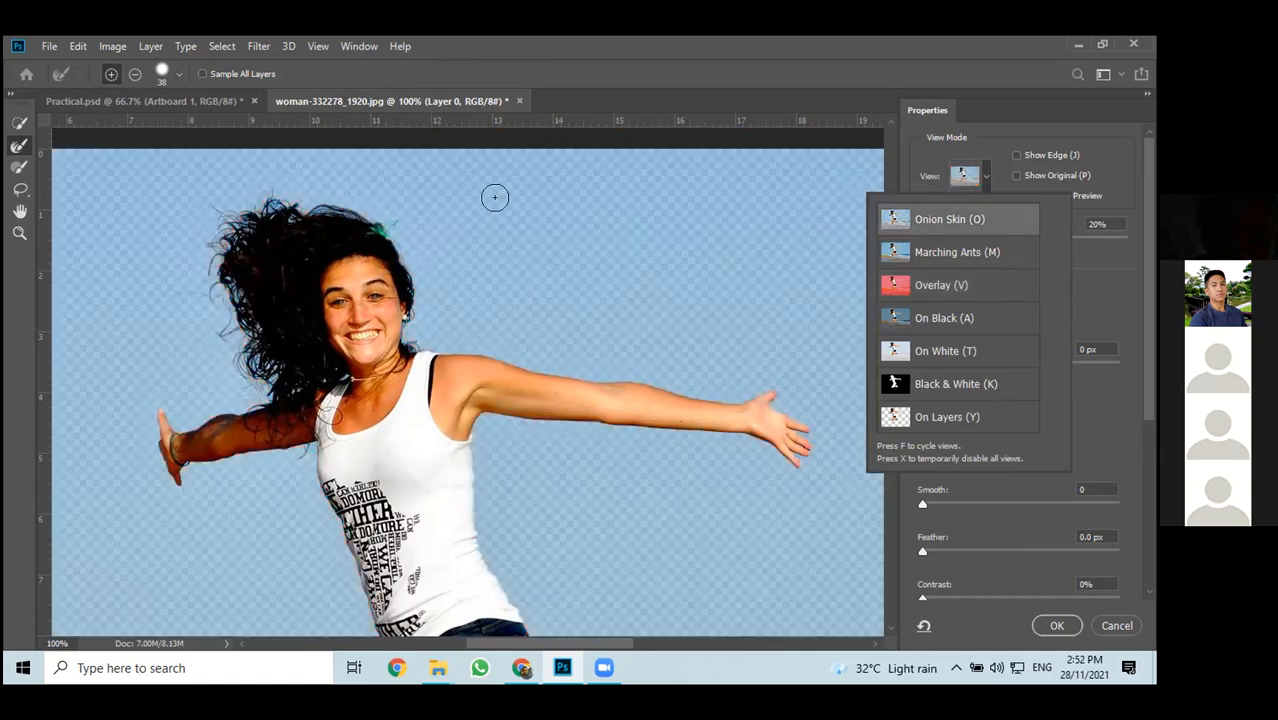
{"action": "scroll", "coordinate": [470, 325], "scroll_direction": "down", "scroll_amount": 5}
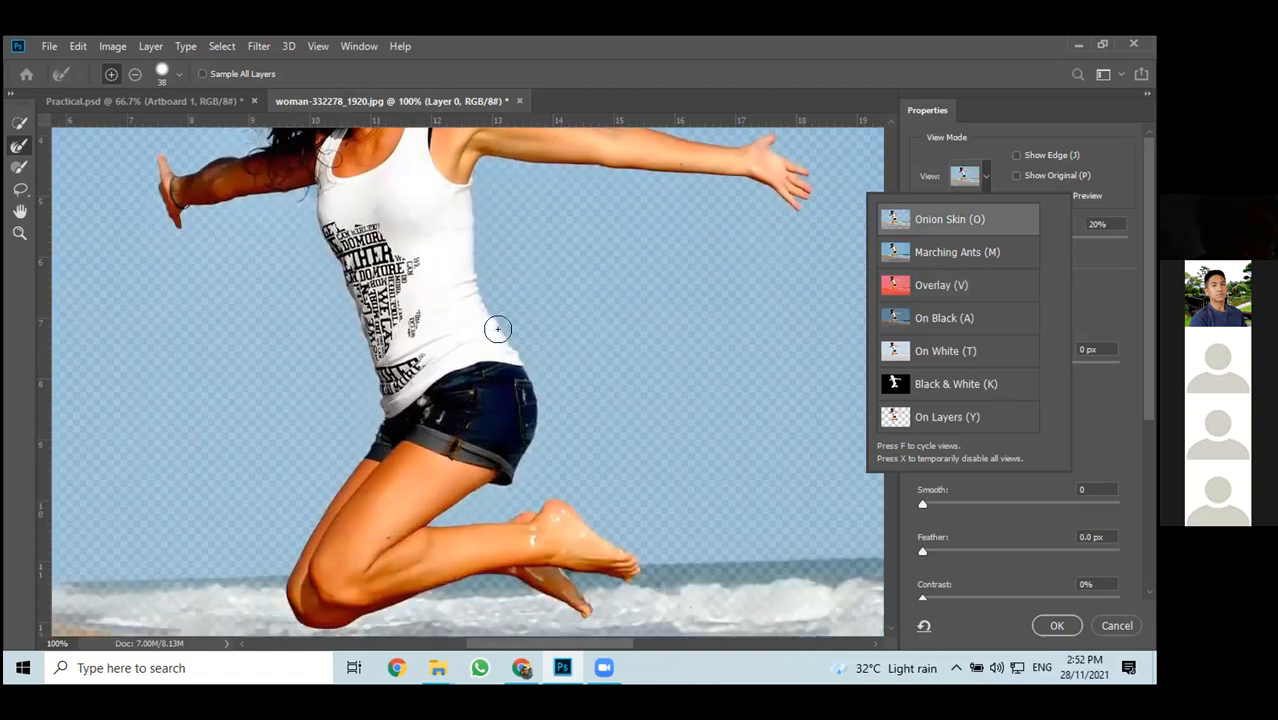
{"action": "scroll", "coordinate": [208, 434], "scroll_direction": "up", "scroll_amount": 4}
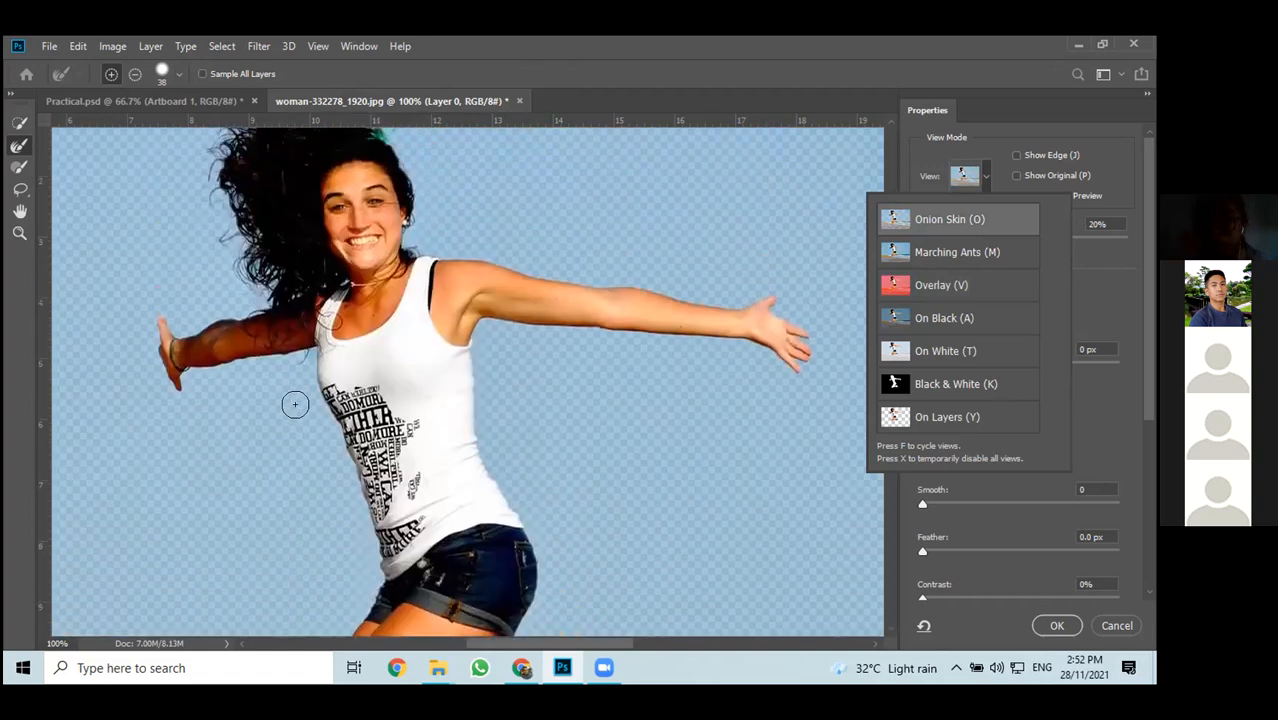
{"action": "scroll", "coordinate": [298, 300], "scroll_direction": "up", "scroll_amount": 3}
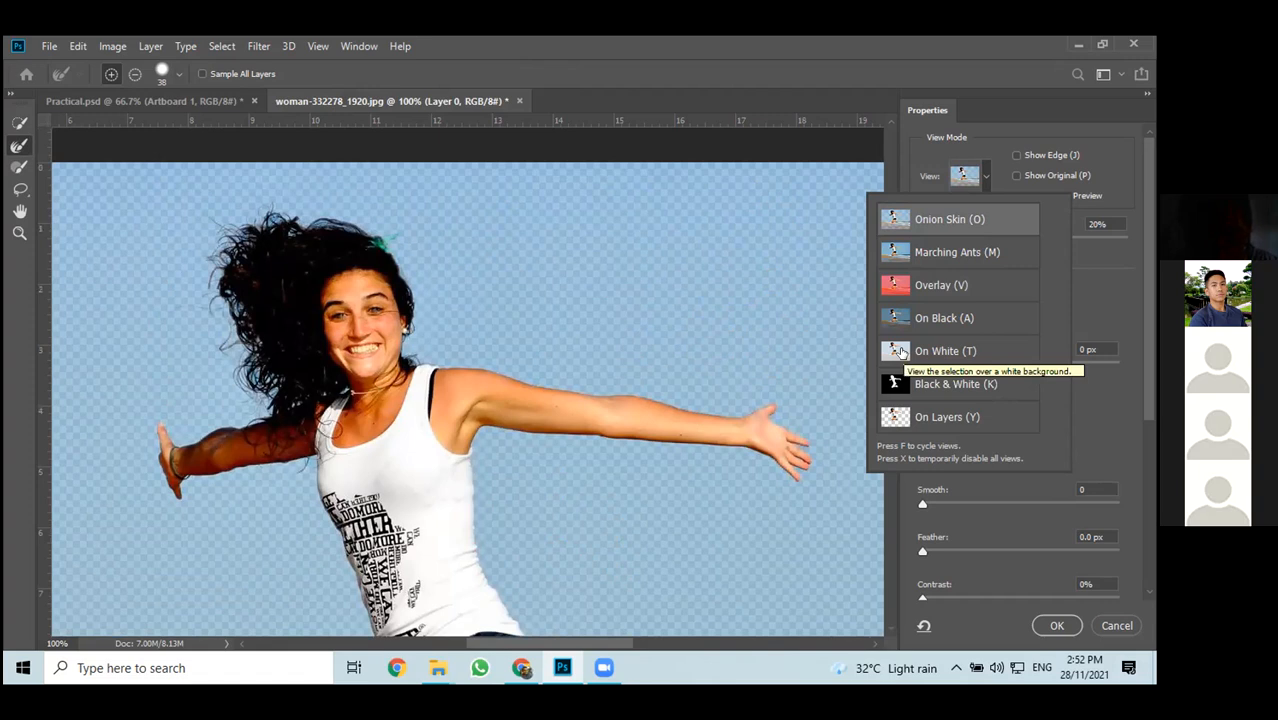
{"action": "left_click", "coordinate": [985, 180]}
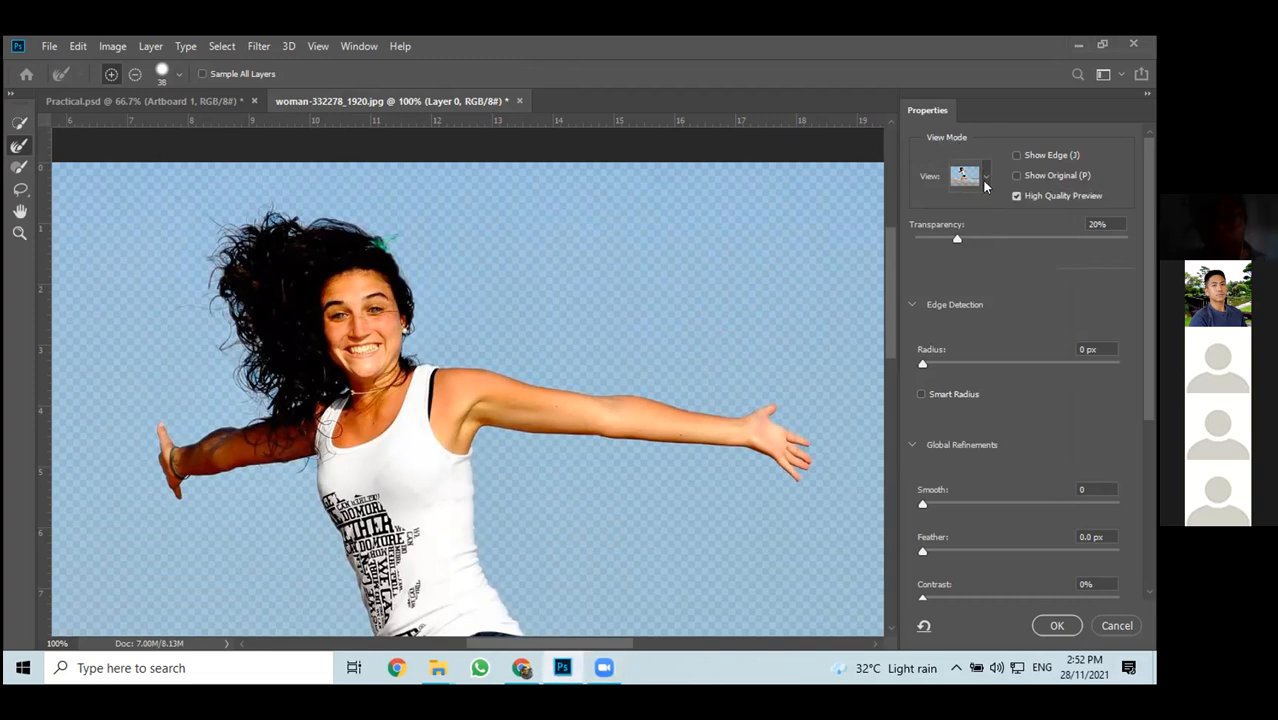
{"action": "left_click", "coordinate": [985, 180]}
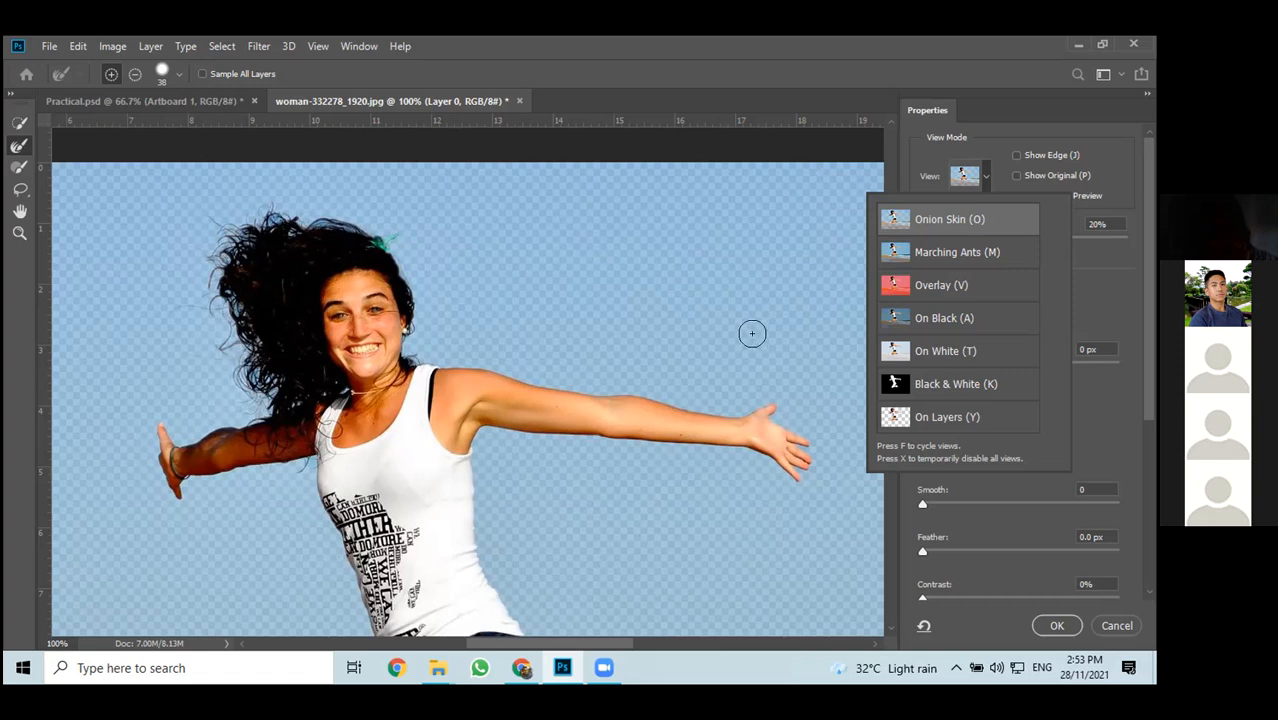
{"action": "scroll", "coordinate": [757, 341], "scroll_direction": "down", "scroll_amount": 3}
{"action": "scroll", "coordinate": [878, 352], "scroll_direction": "down", "scroll_amount": 4}
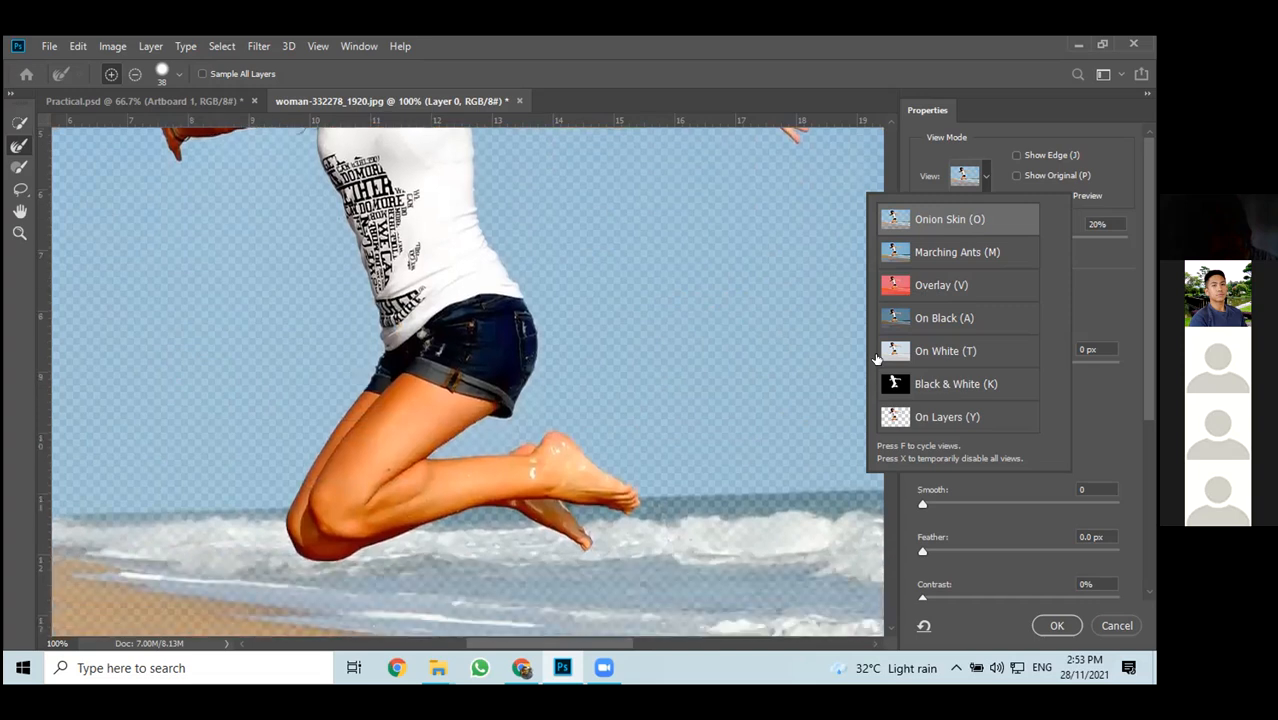
{"action": "scroll", "coordinate": [877, 356], "scroll_direction": "up", "scroll_amount": 5}
{"action": "scroll", "coordinate": [877, 360], "scroll_direction": "up", "scroll_amount": 2}
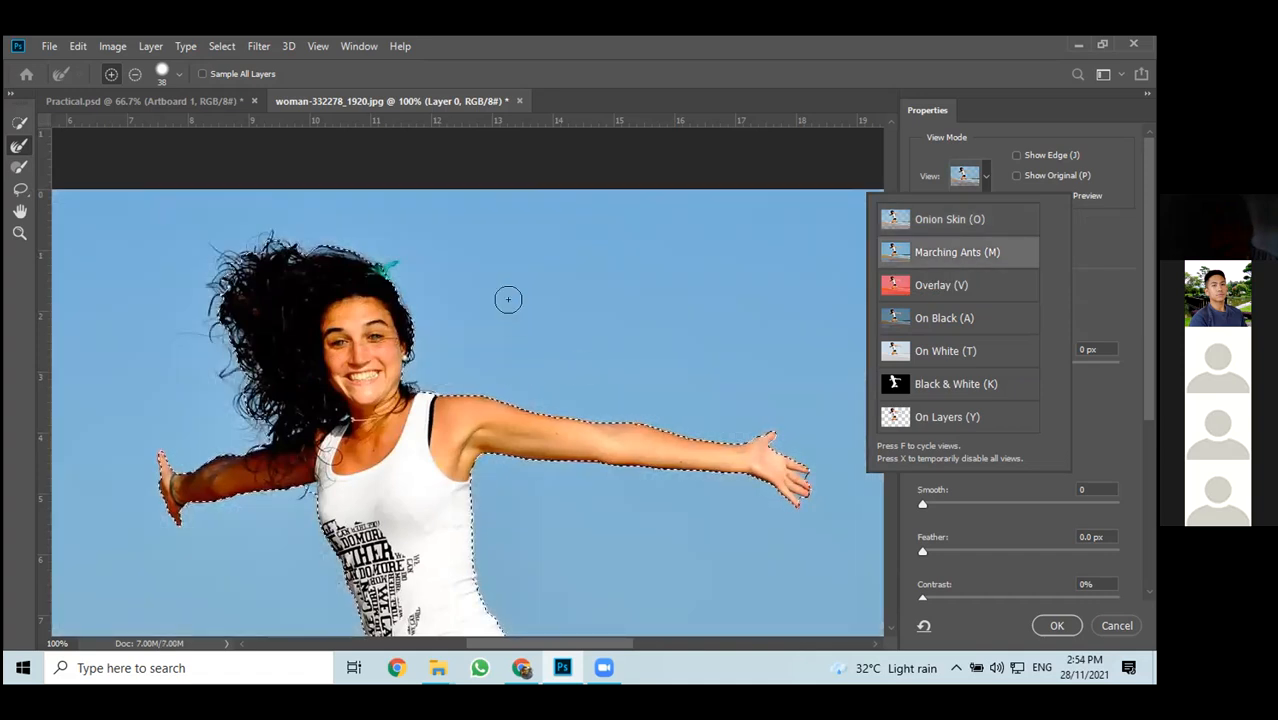
Check the woman's outline in the Marching Ants and On White views, and return the view mode to Overlay
{"action": "scroll", "coordinate": [712, 308], "scroll_direction": "down", "scroll_amount": 2}
{"action": "scroll", "coordinate": [712, 308], "scroll_direction": "down", "scroll_amount": 8}
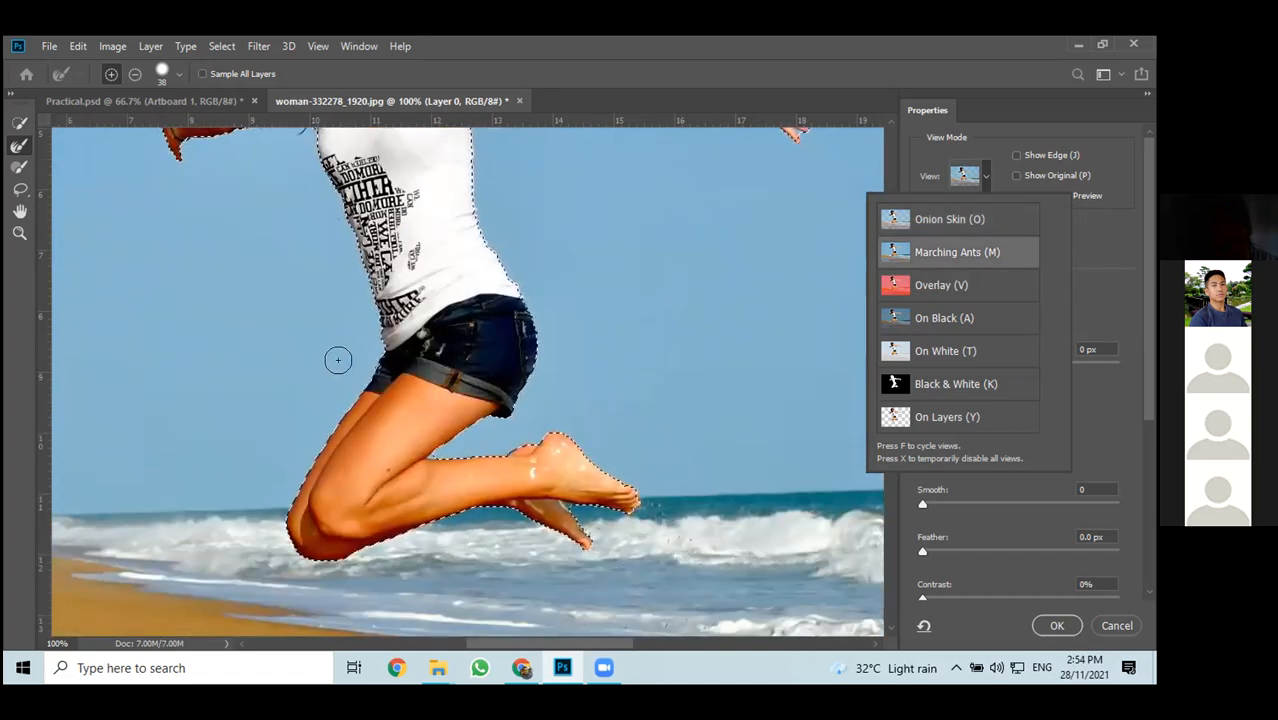
{"action": "scroll", "coordinate": [342, 356], "scroll_direction": "up", "scroll_amount": 8}
{"action": "scroll", "coordinate": [341, 356], "scroll_direction": "up", "scroll_amount": 1}
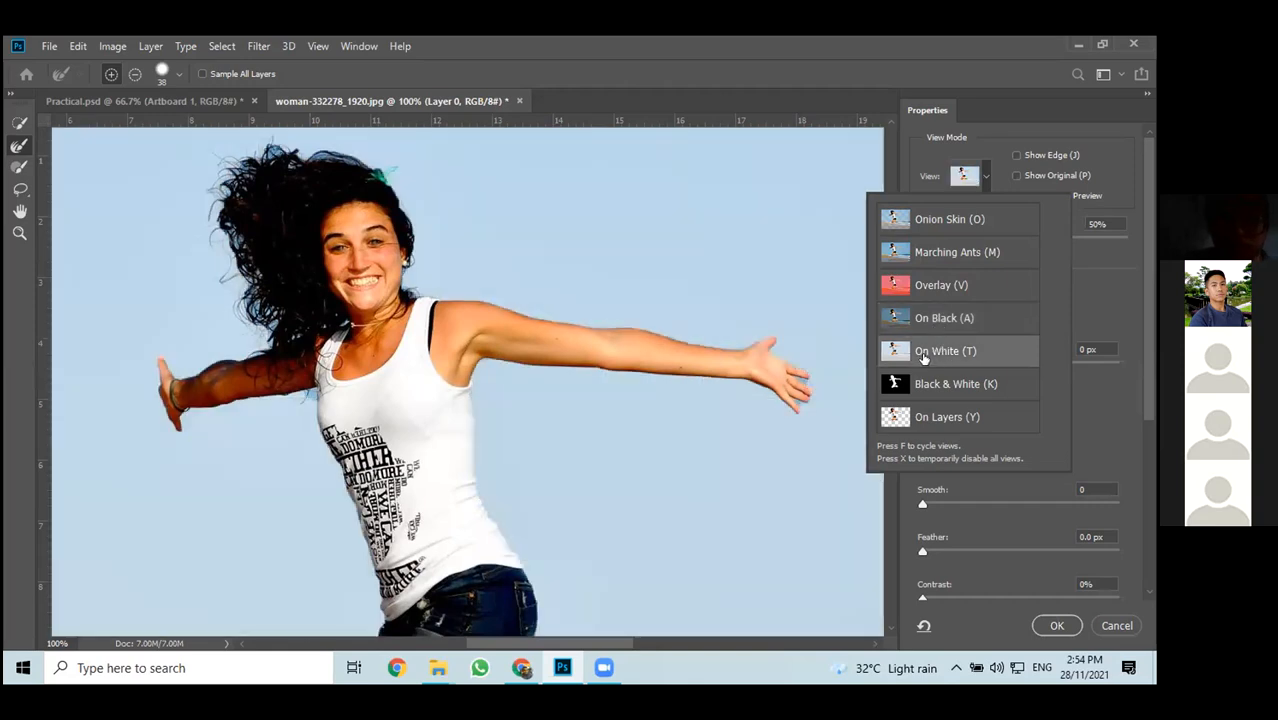
{"action": "scroll", "coordinate": [645, 430], "scroll_direction": "down", "scroll_amount": 3}
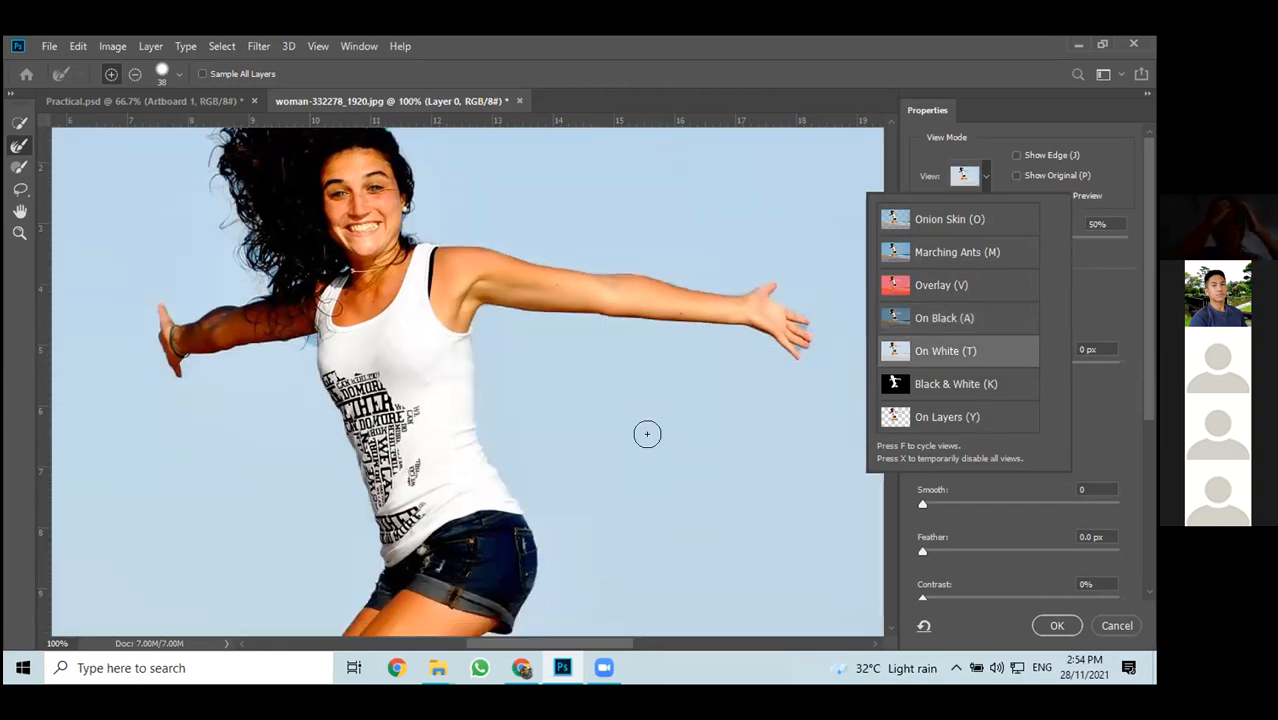
{"action": "scroll", "coordinate": [651, 425], "scroll_direction": "down", "scroll_amount": 3}
{"action": "scroll", "coordinate": [650, 422], "scroll_direction": "up", "scroll_amount": 4}
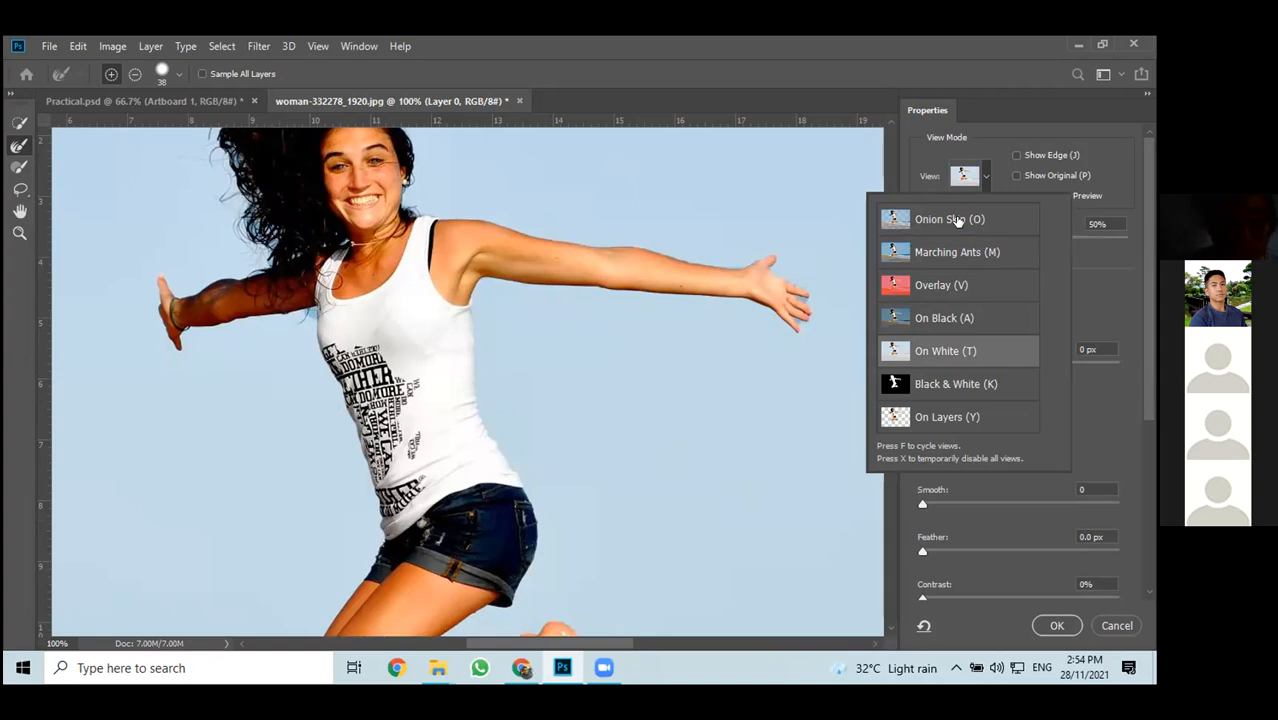
{"action": "left_click", "coordinate": [944, 285]}
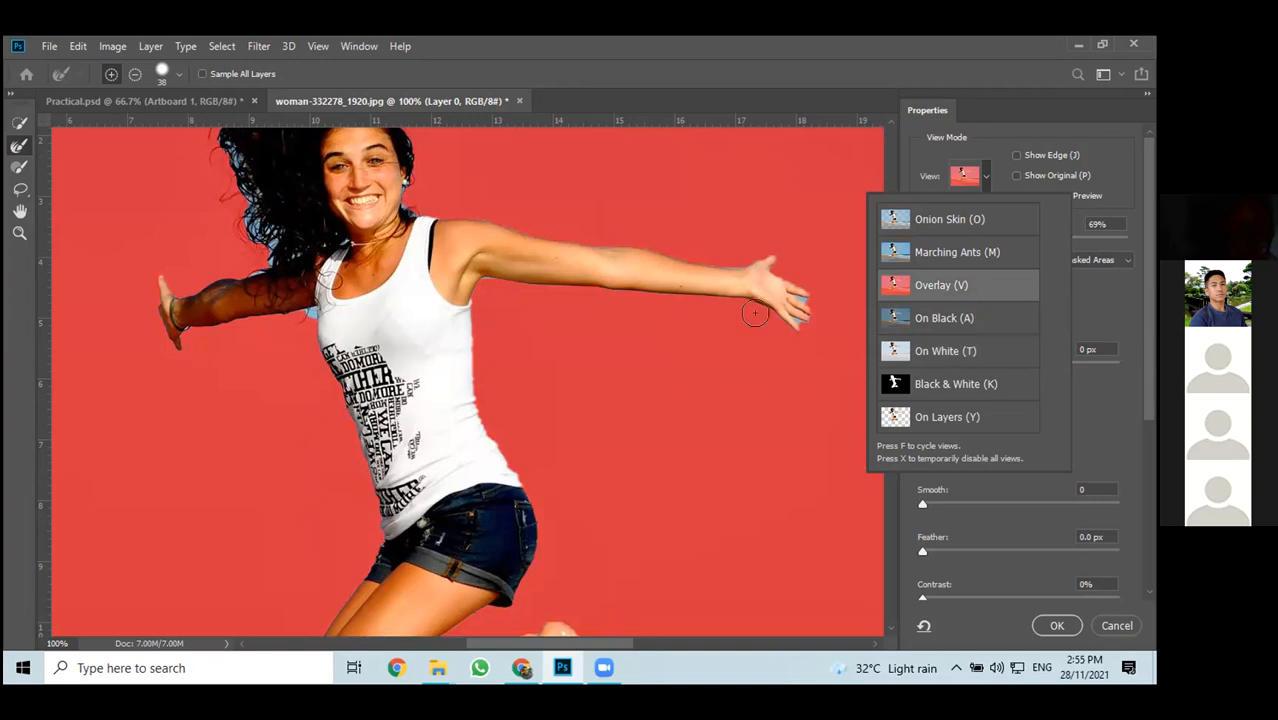
{"action": "left_click", "coordinate": [395, 335]}
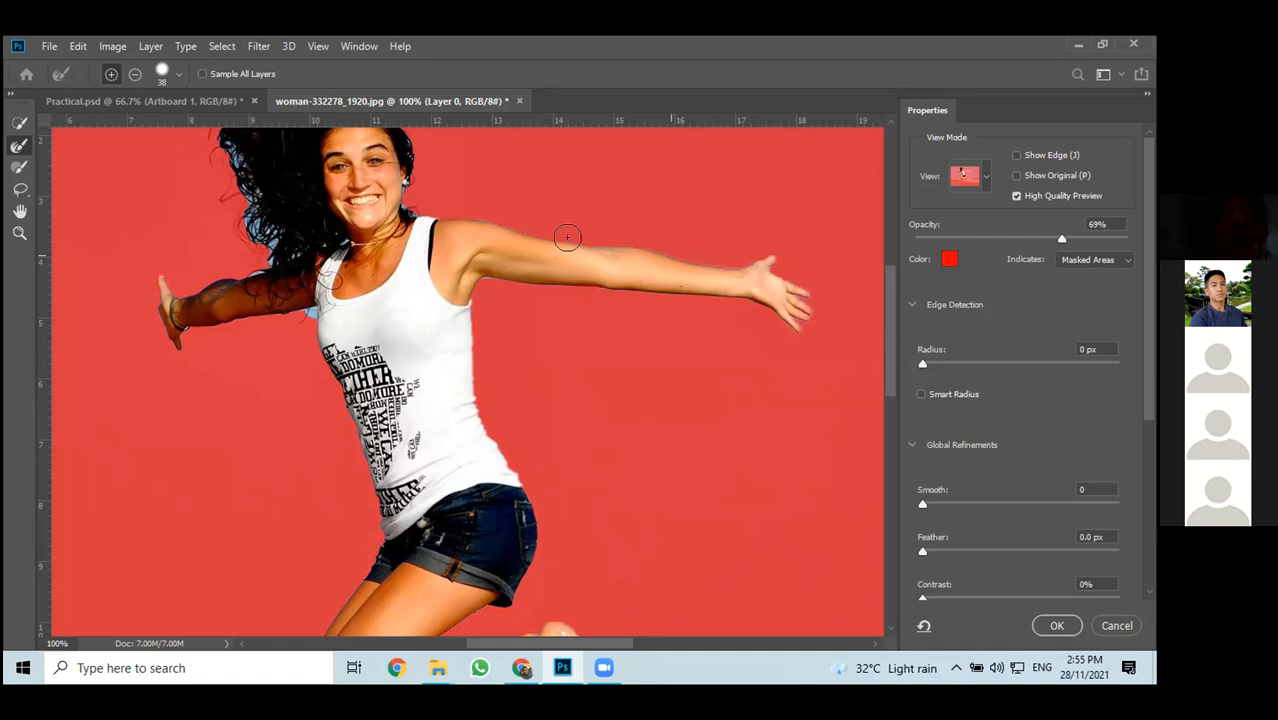
Brush with the Refine Edge tool over the outer hair and the armpit beside the tank top to remove leftover sky
{"action": "scroll", "coordinate": [410, 203], "scroll_direction": "up", "scroll_amount": 2}
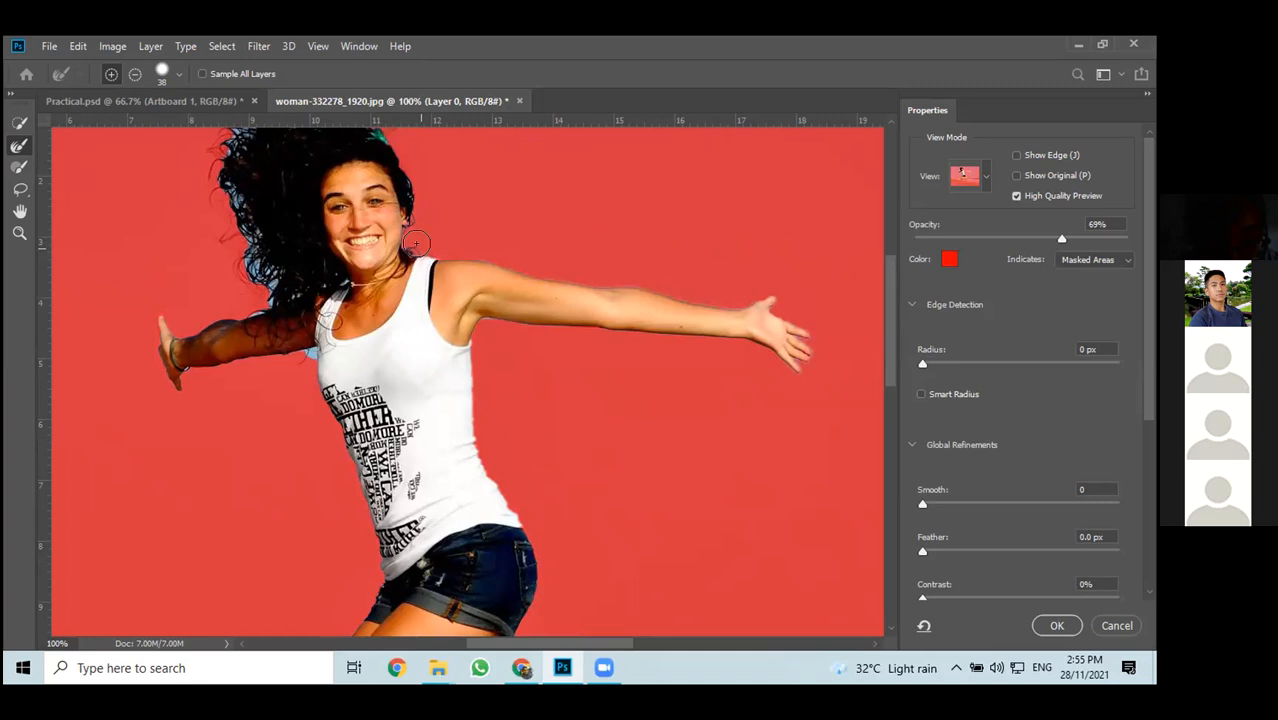
{"action": "scroll", "coordinate": [416, 243], "scroll_direction": "up", "scroll_amount": 4}
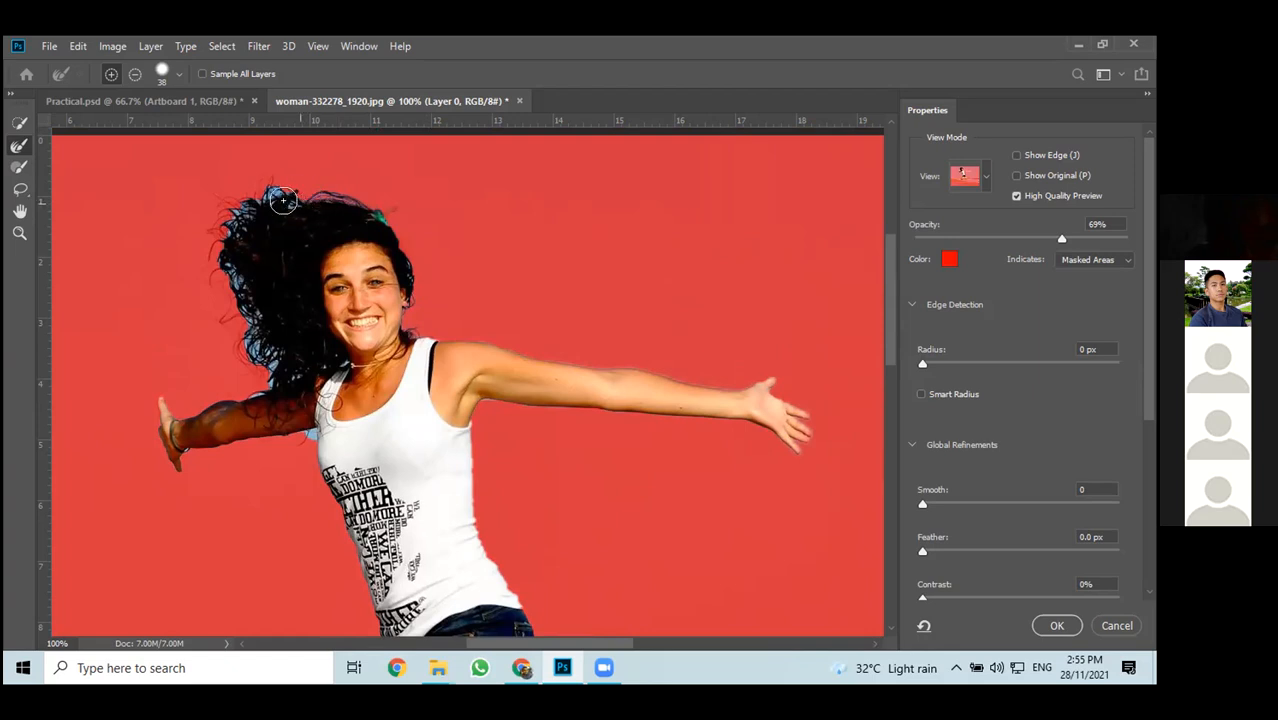
{"action": "mouse_move", "coordinate": [287, 202]}
{"action": "left_mouse_down"}
{"action": "mouse_move", "coordinate": [229, 206]}
{"action": "mouse_move", "coordinate": [222, 254]}
{"action": "mouse_move", "coordinate": [250, 328]}
{"action": "mouse_move", "coordinate": [249, 300]}
{"action": "mouse_move", "coordinate": [266, 381]}
{"action": "mouse_move", "coordinate": [270, 348]}
{"action": "left_mouse_up"}
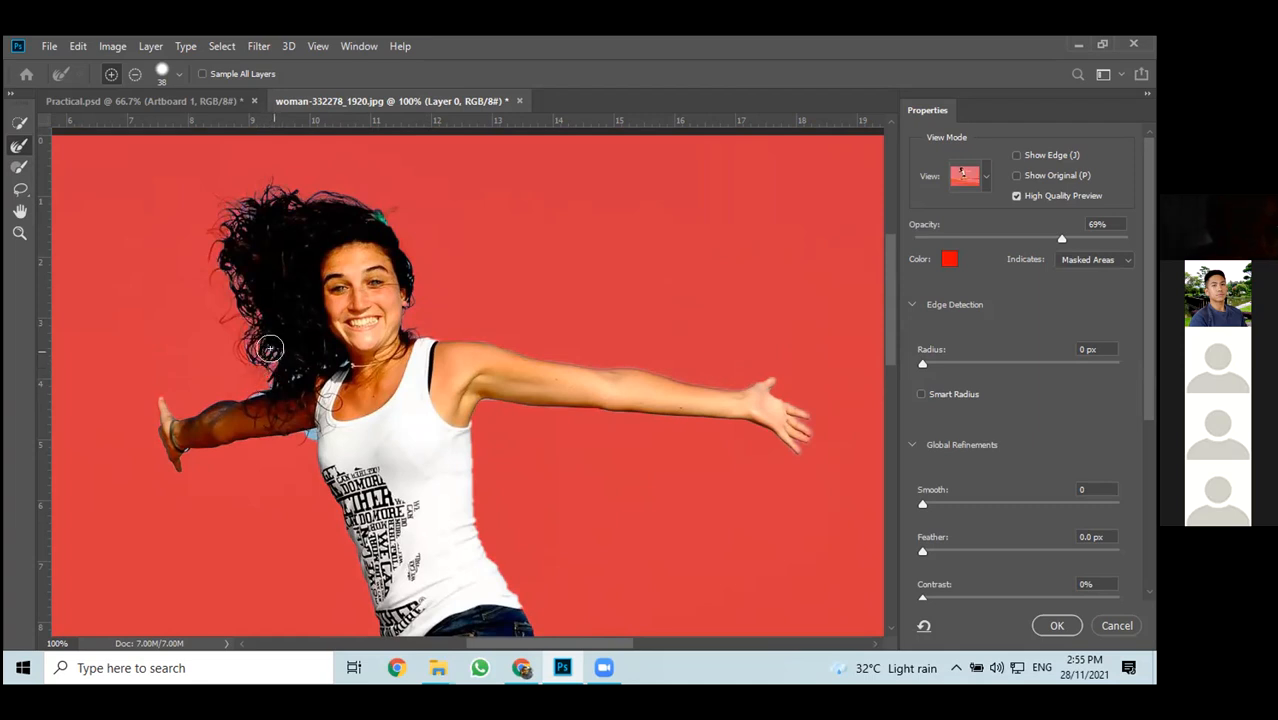
{"action": "scroll", "coordinate": [285, 365], "scroll_direction": "down", "scroll_amount": 1}
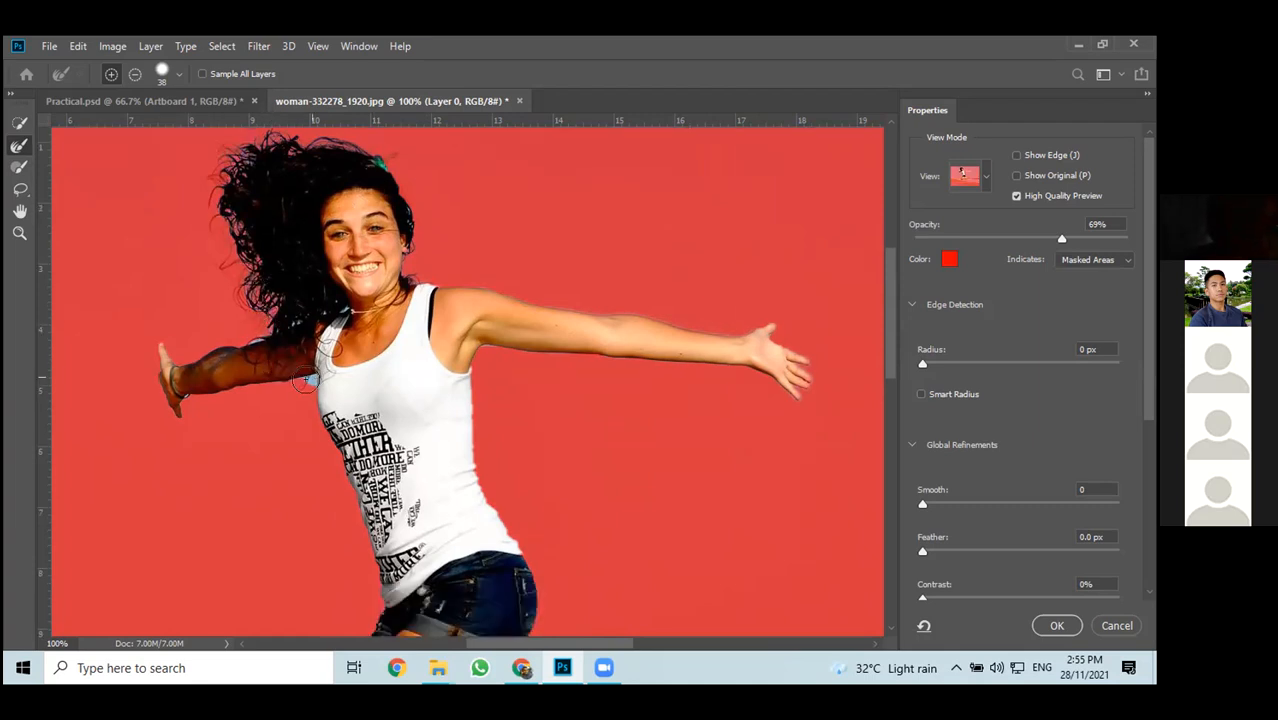
{"action": "left_click_drag", "start_coordinate": [314, 375], "coordinate": [290, 374]}
{"action": "scroll", "coordinate": [271, 240], "scroll_direction": "down", "scroll_amount": 2}
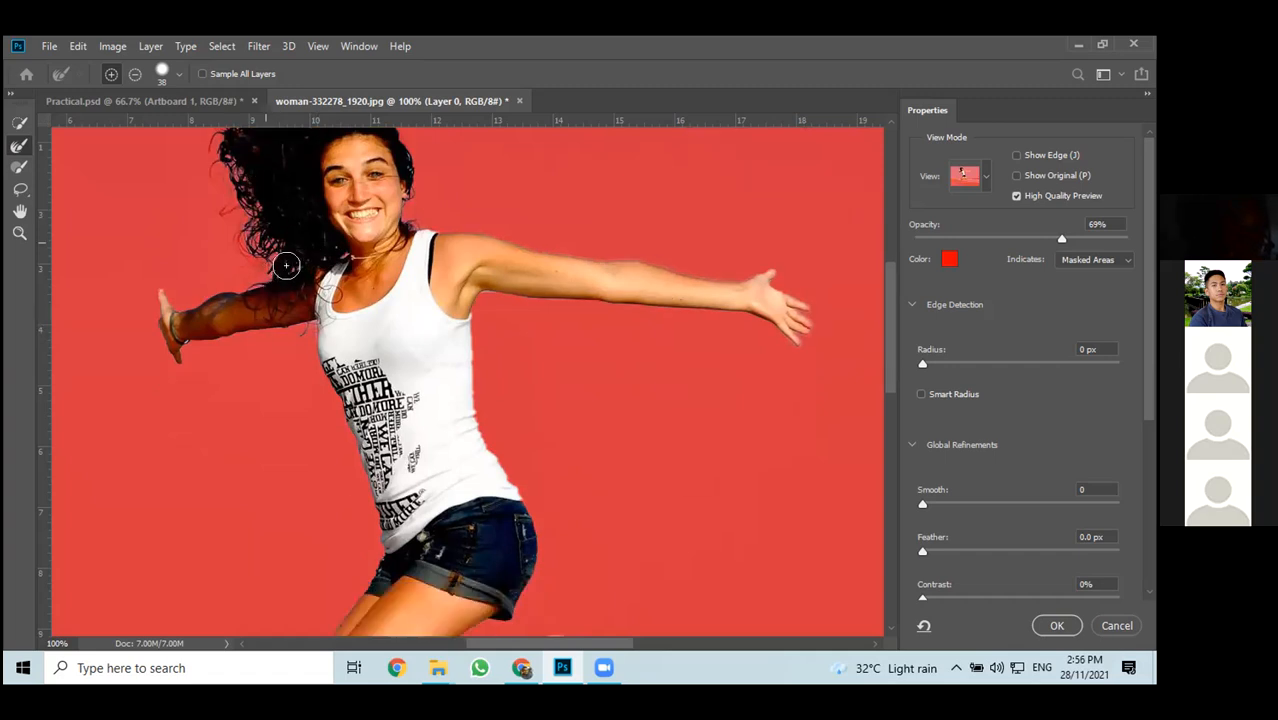
Examine the refined mask edges along the woman's arms, shirt, legs and feet against the red overlay
{"action": "scroll", "coordinate": [287, 260], "scroll_direction": "down", "scroll_amount": 6}
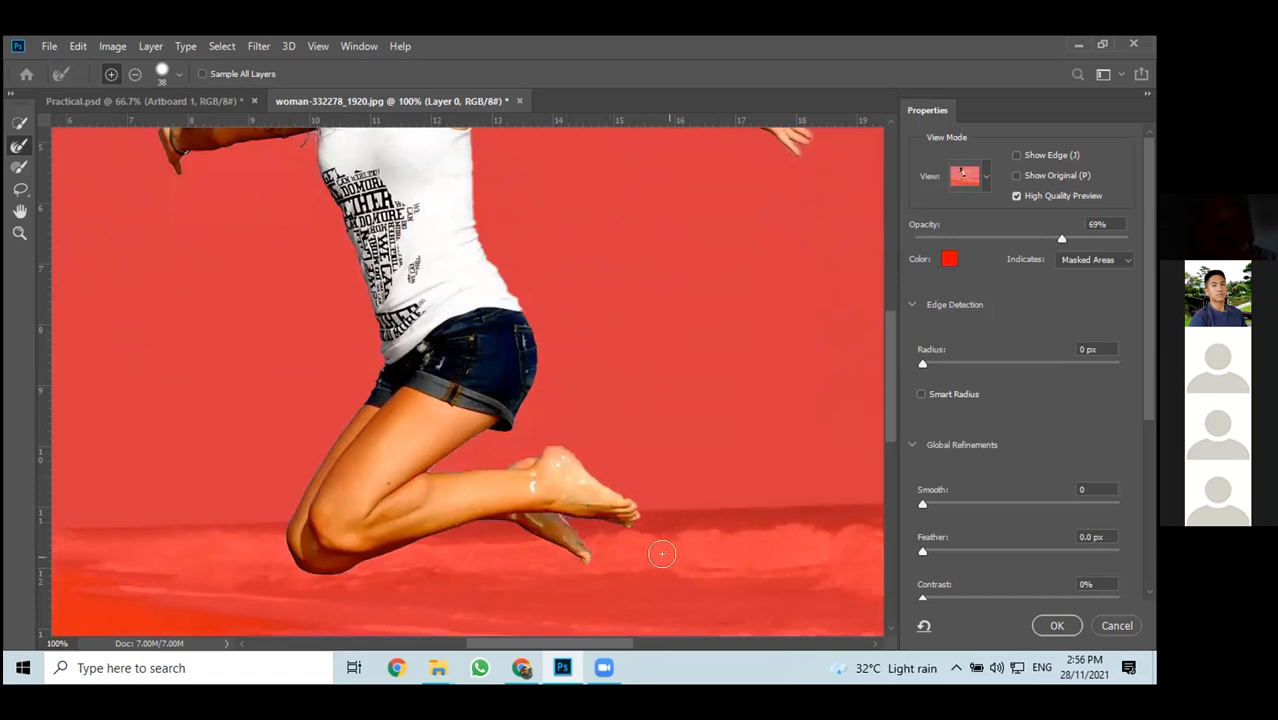
{"action": "scroll", "coordinate": [663, 538], "scroll_direction": "down", "scroll_amount": 2}
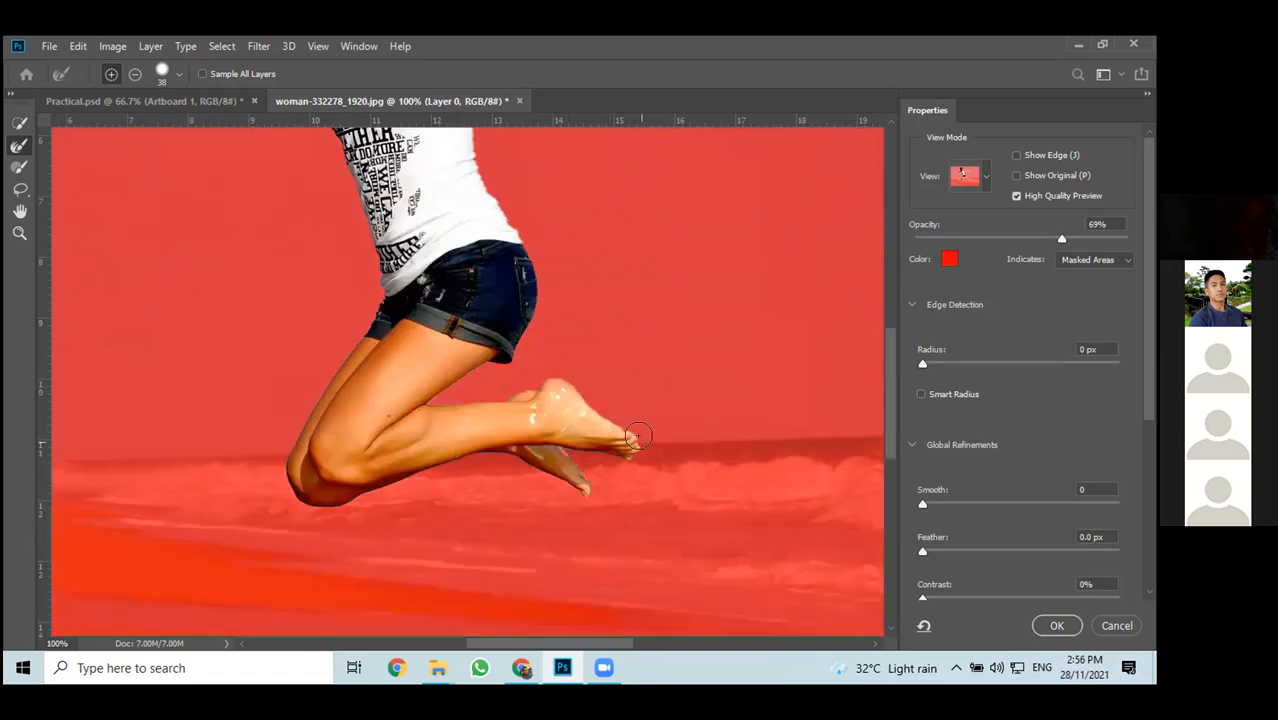
{"action": "scroll", "coordinate": [471, 449], "scroll_direction": "up", "scroll_amount": 5}
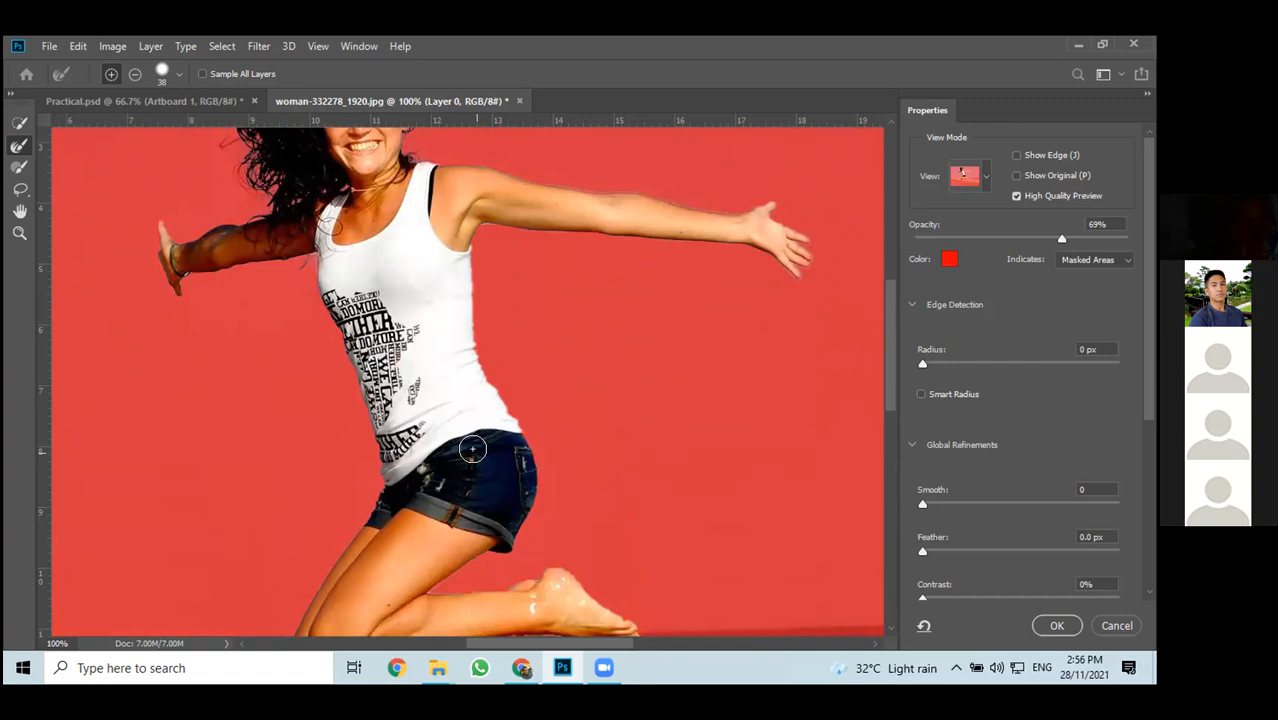
{"action": "scroll", "coordinate": [386, 530], "scroll_direction": "up", "scroll_amount": 2}
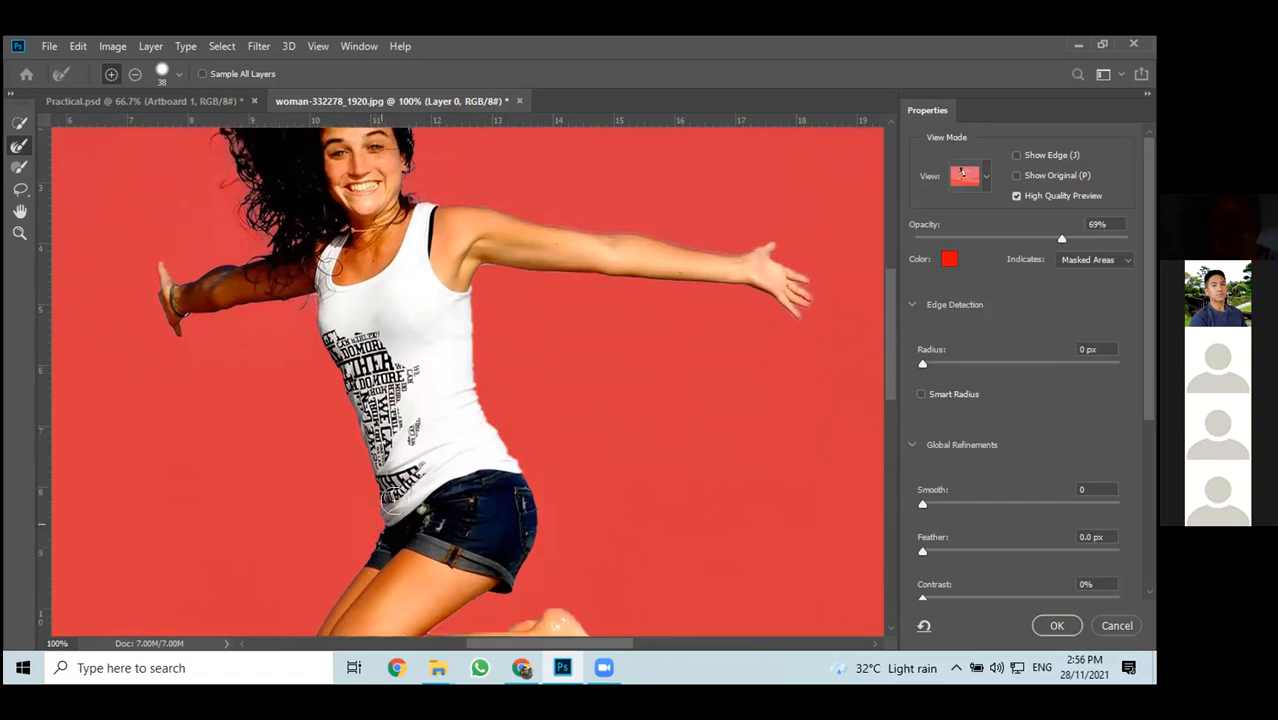
{"action": "scroll", "coordinate": [400, 515], "scroll_direction": "up", "scroll_amount": 1}
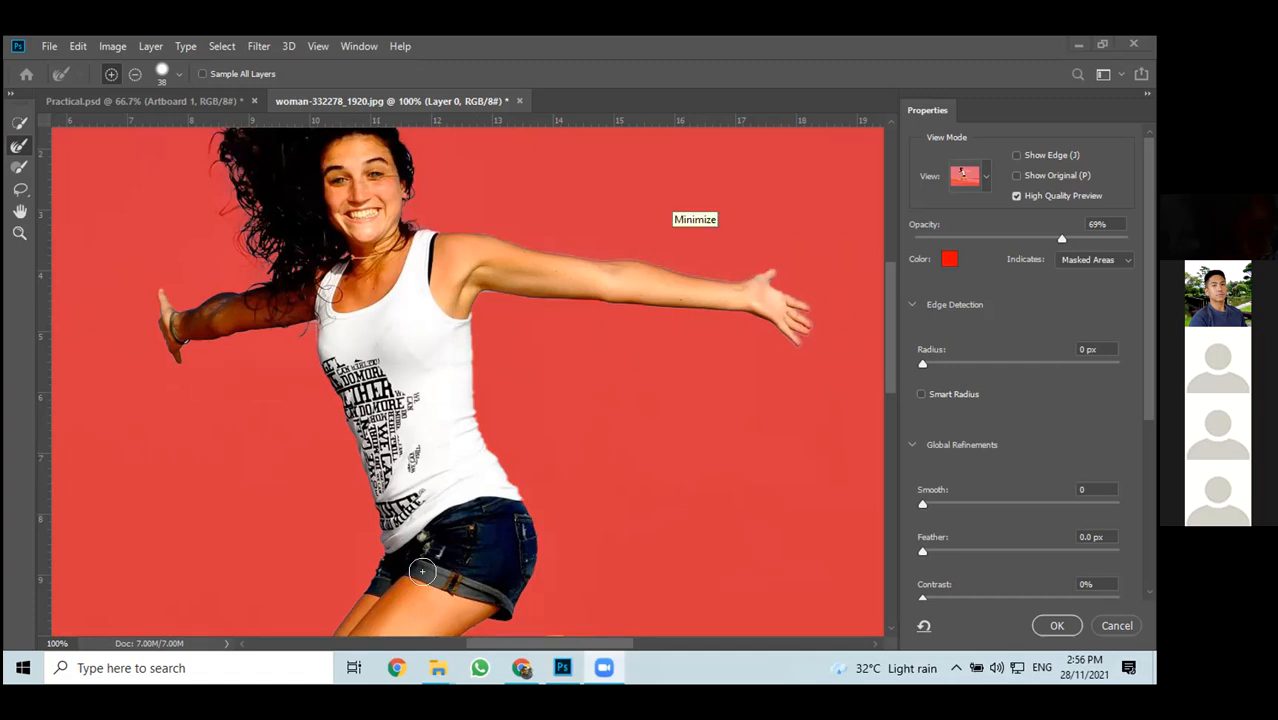
{"action": "scroll", "coordinate": [513, 348], "scroll_direction": "down", "scroll_amount": 5}
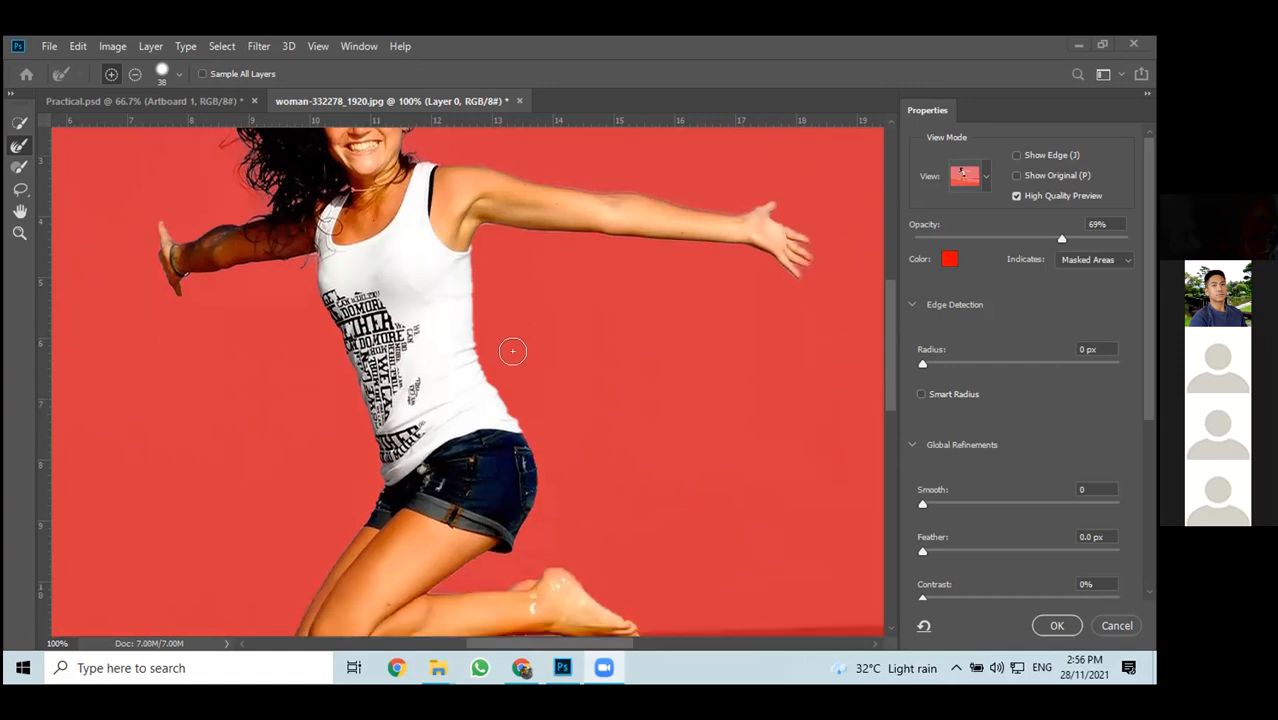
{"action": "scroll", "coordinate": [496, 455], "scroll_direction": "down", "scroll_amount": 1}
{"action": "scroll", "coordinate": [497, 456], "scroll_direction": "up", "scroll_amount": 8}
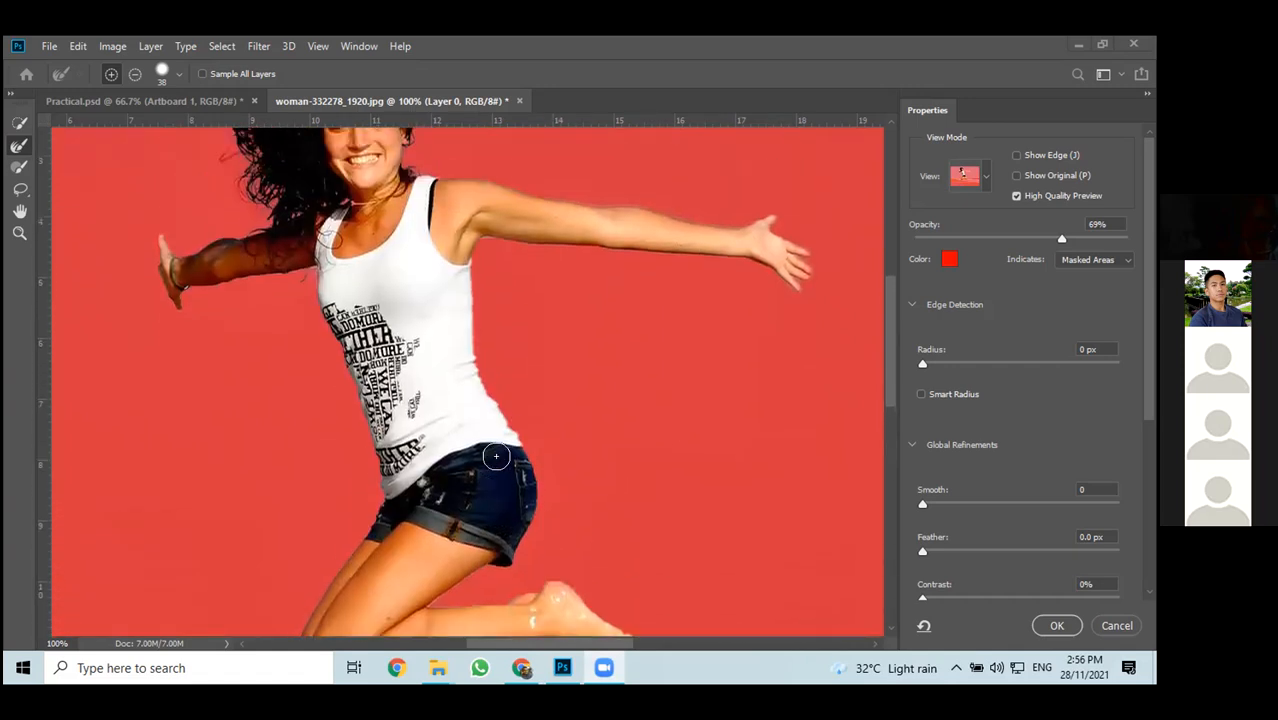
{"action": "scroll", "coordinate": [498, 456], "scroll_direction": "up", "scroll_amount": 1}
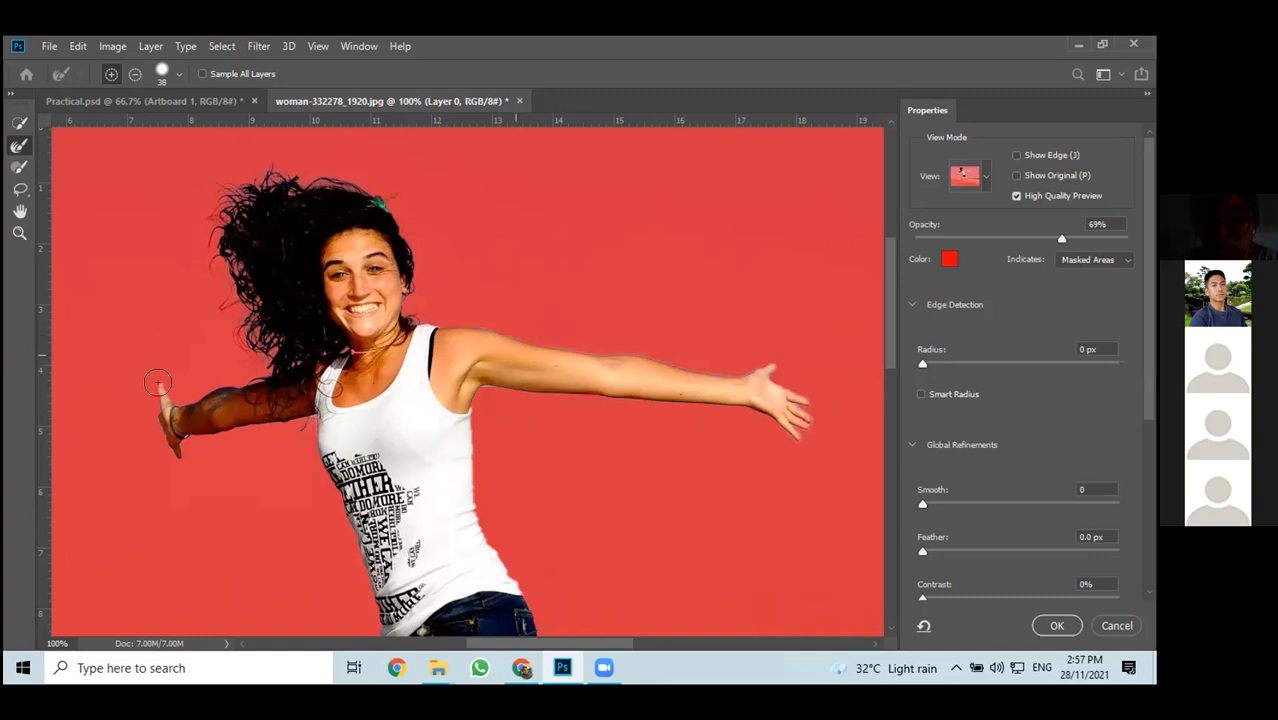
{"action": "scroll", "coordinate": [196, 236], "scroll_direction": "down", "scroll_amount": 2}
{"action": "scroll", "coordinate": [209, 245], "scroll_direction": "down", "scroll_amount": 9}
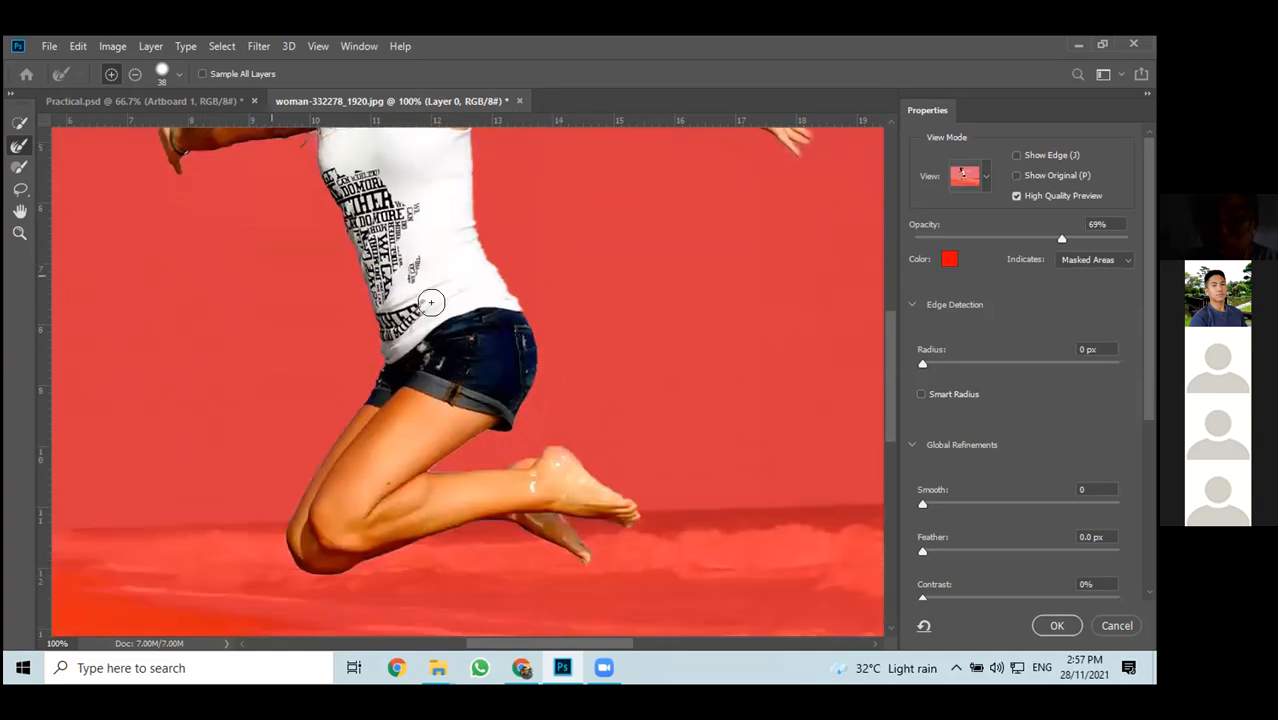
{"action": "scroll", "coordinate": [364, 270], "scroll_direction": "up", "scroll_amount": 7}
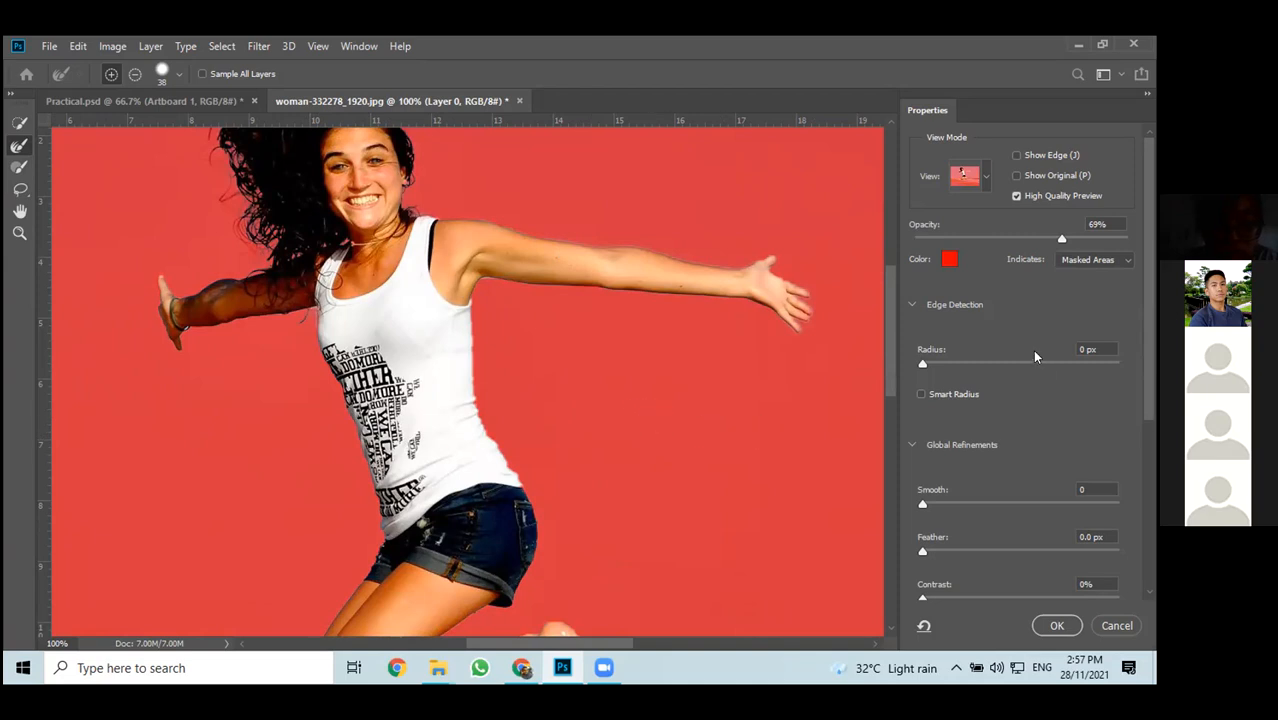
Look through the Edge Detection, Global Refinements and Output Settings, collapsing and reopening the Output Settings section
{"action": "scroll", "coordinate": [1032, 353], "scroll_direction": "down", "scroll_amount": 3}
{"action": "scroll", "coordinate": [1041, 288], "scroll_direction": "up", "scroll_amount": 2}
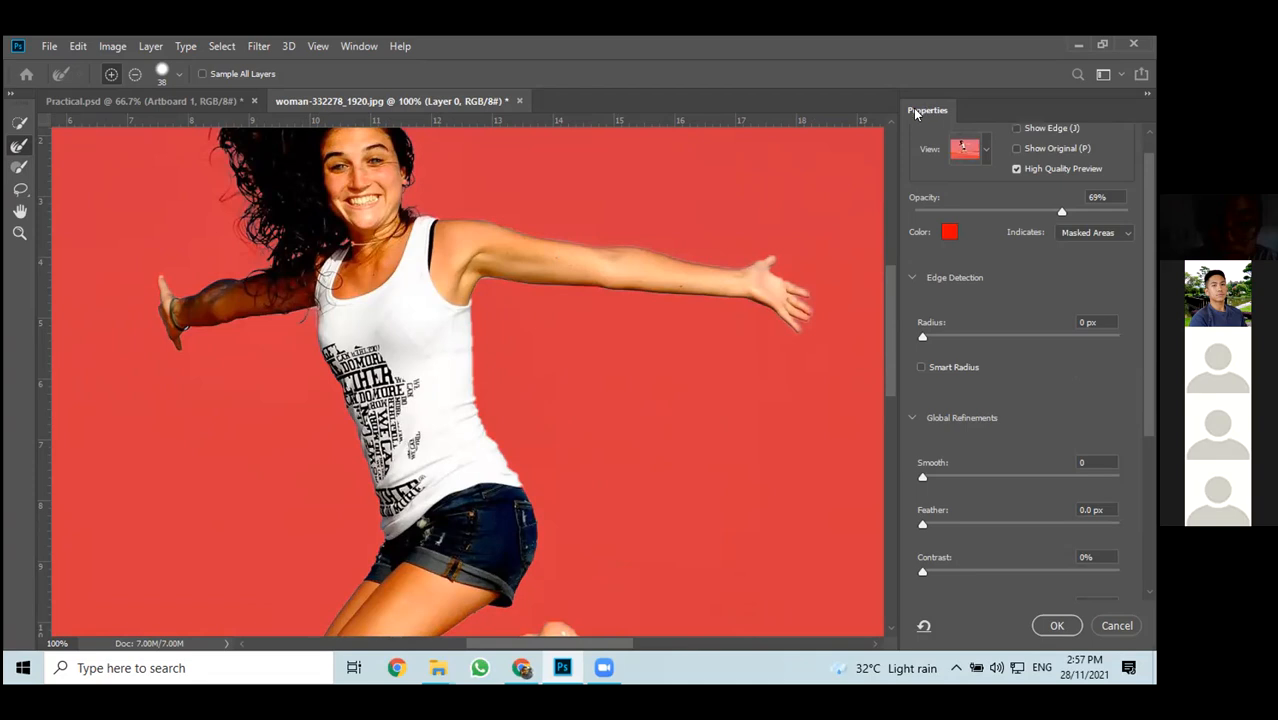
{"action": "scroll", "coordinate": [1118, 294], "scroll_direction": "down", "scroll_amount": 5}
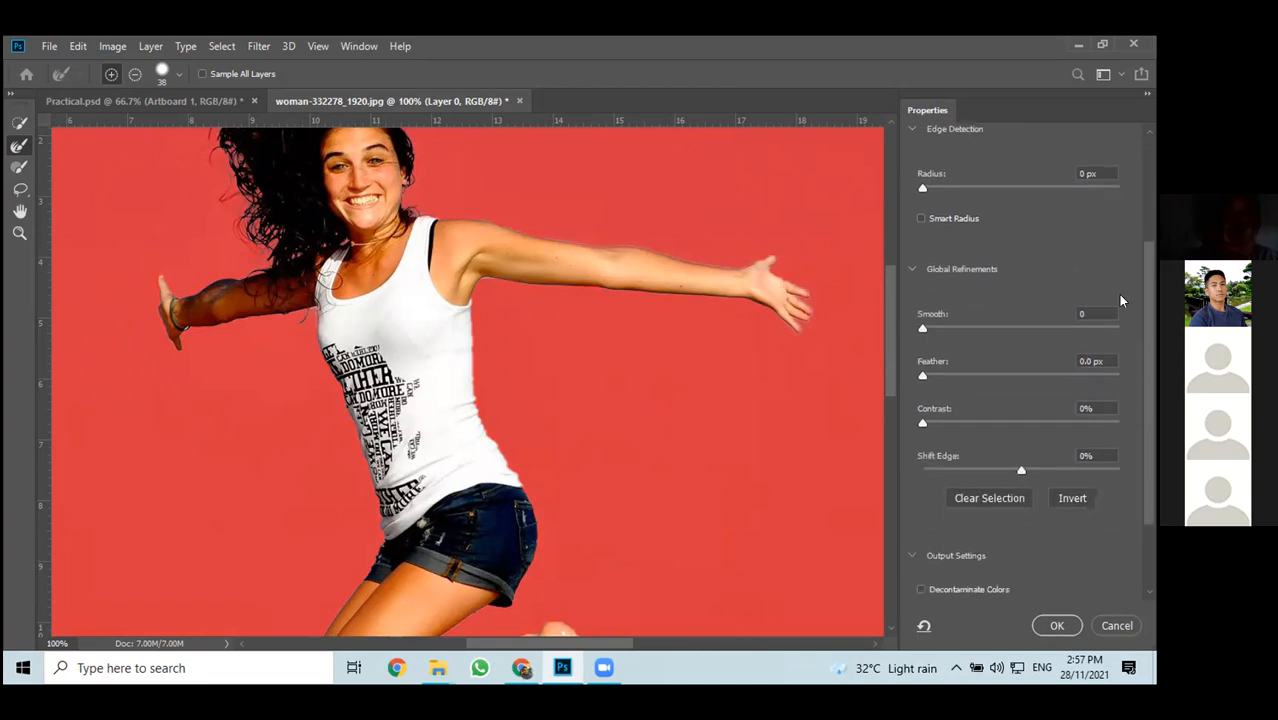
{"action": "scroll", "coordinate": [1118, 299], "scroll_direction": "down", "scroll_amount": 1}
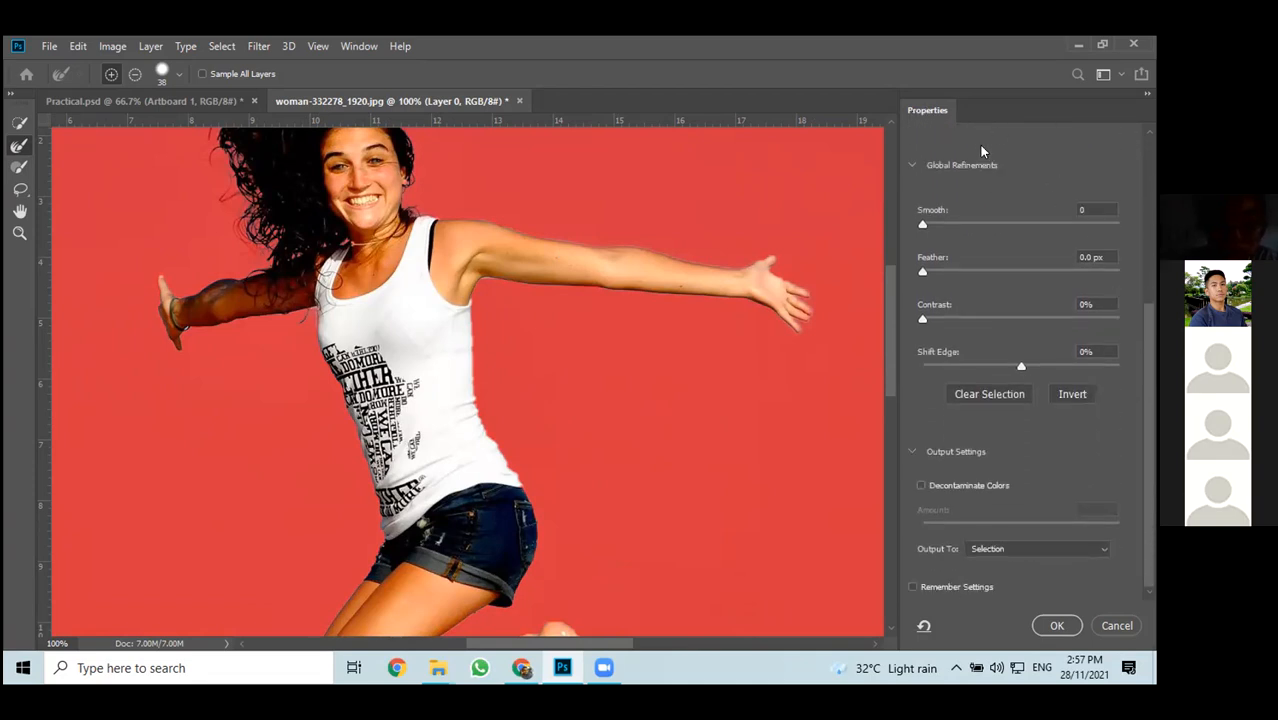
{"action": "left_click", "coordinate": [913, 453]}
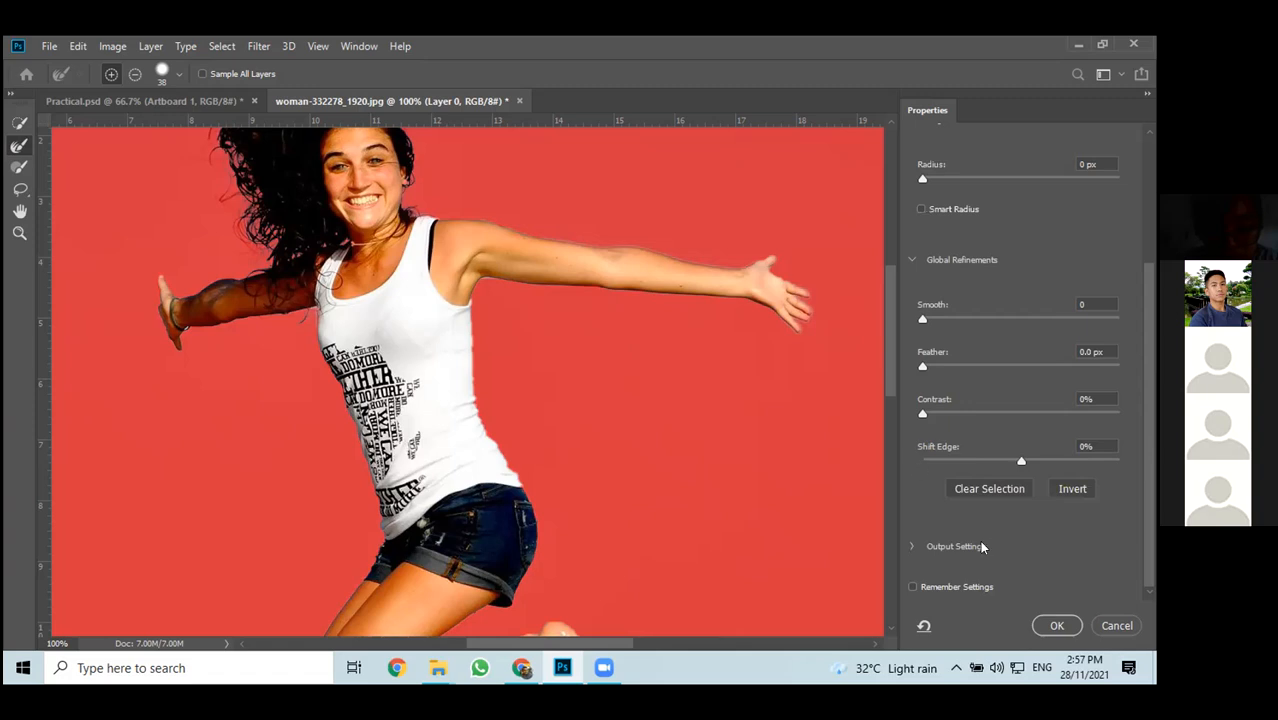
{"action": "left_click", "coordinate": [910, 548]}
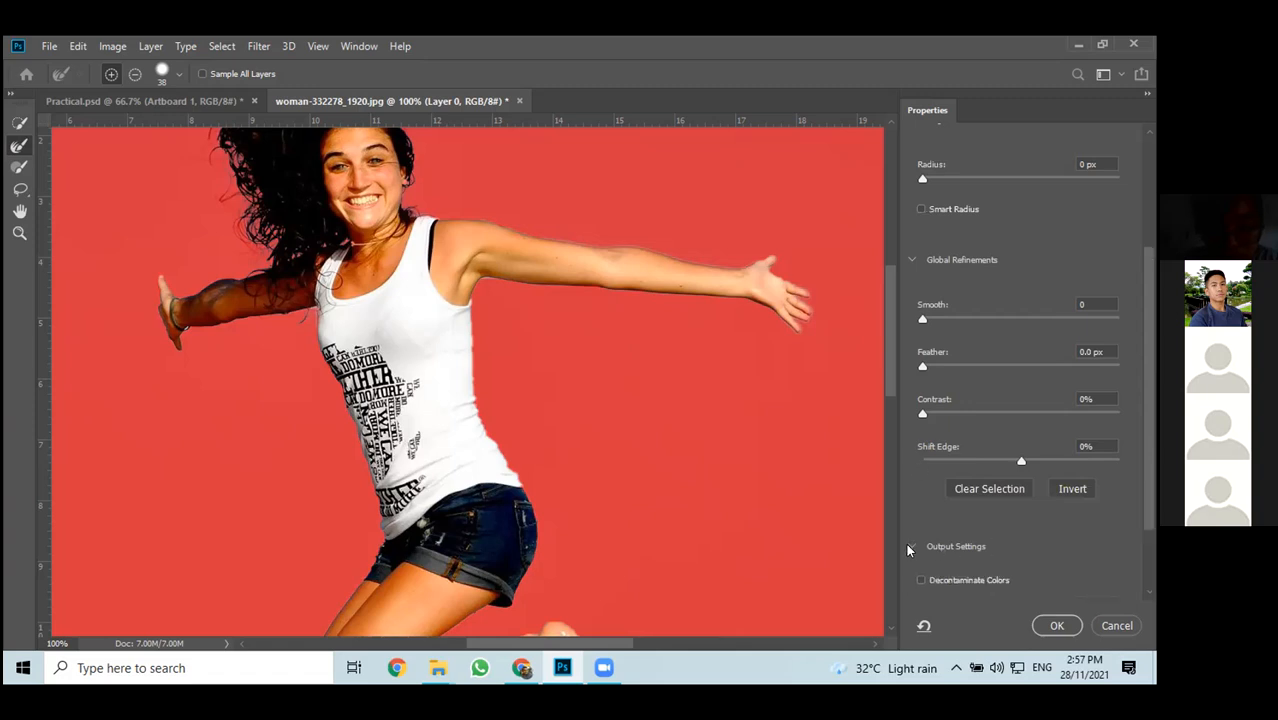
{"action": "left_click", "coordinate": [909, 548]}
{"action": "left_click", "coordinate": [909, 548]}
{"action": "left_click", "coordinate": [910, 548]}
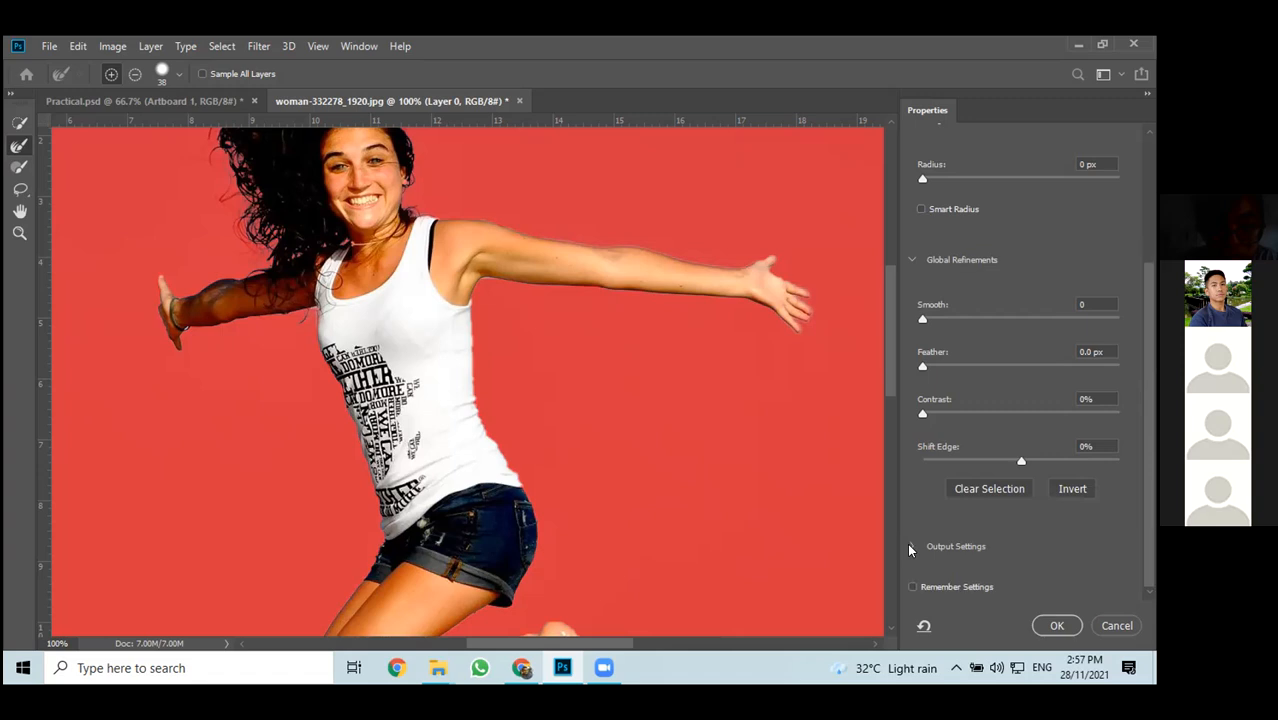
{"action": "left_click", "coordinate": [910, 548]}
{"action": "scroll", "coordinate": [911, 490], "scroll_direction": "down", "scroll_amount": 3}
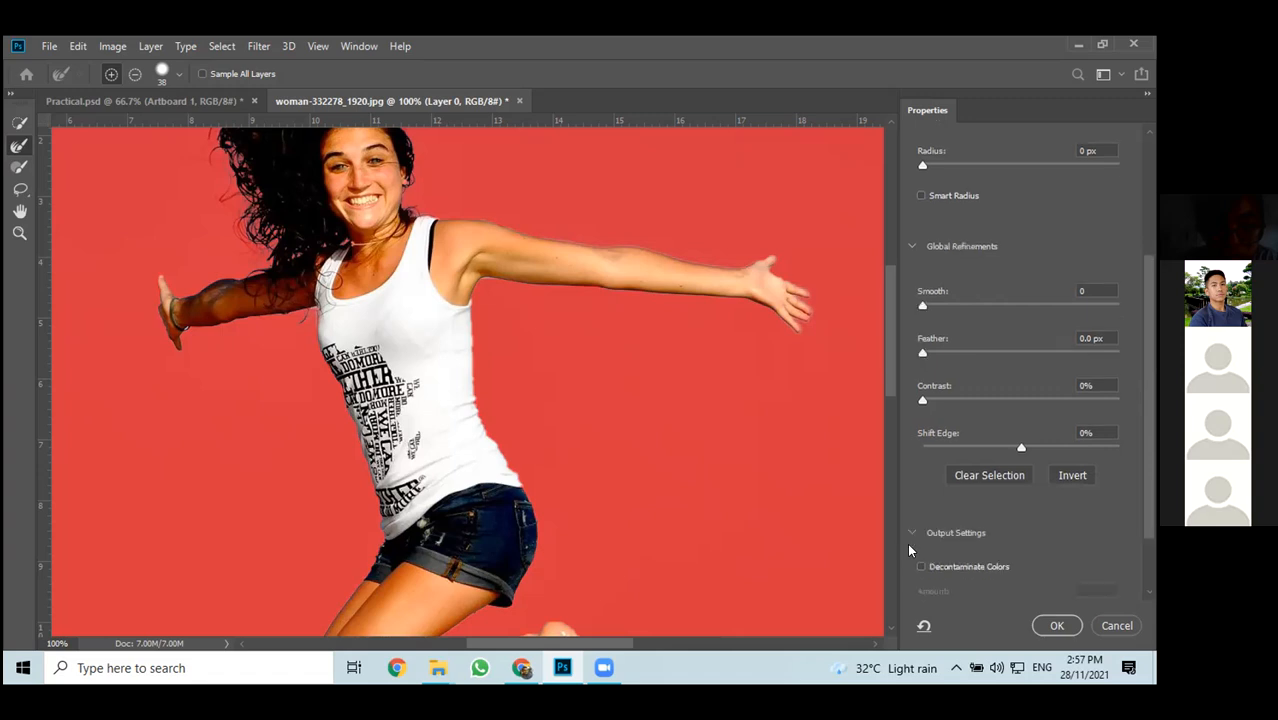
{"action": "scroll", "coordinate": [913, 481], "scroll_direction": "down", "scroll_amount": 1}
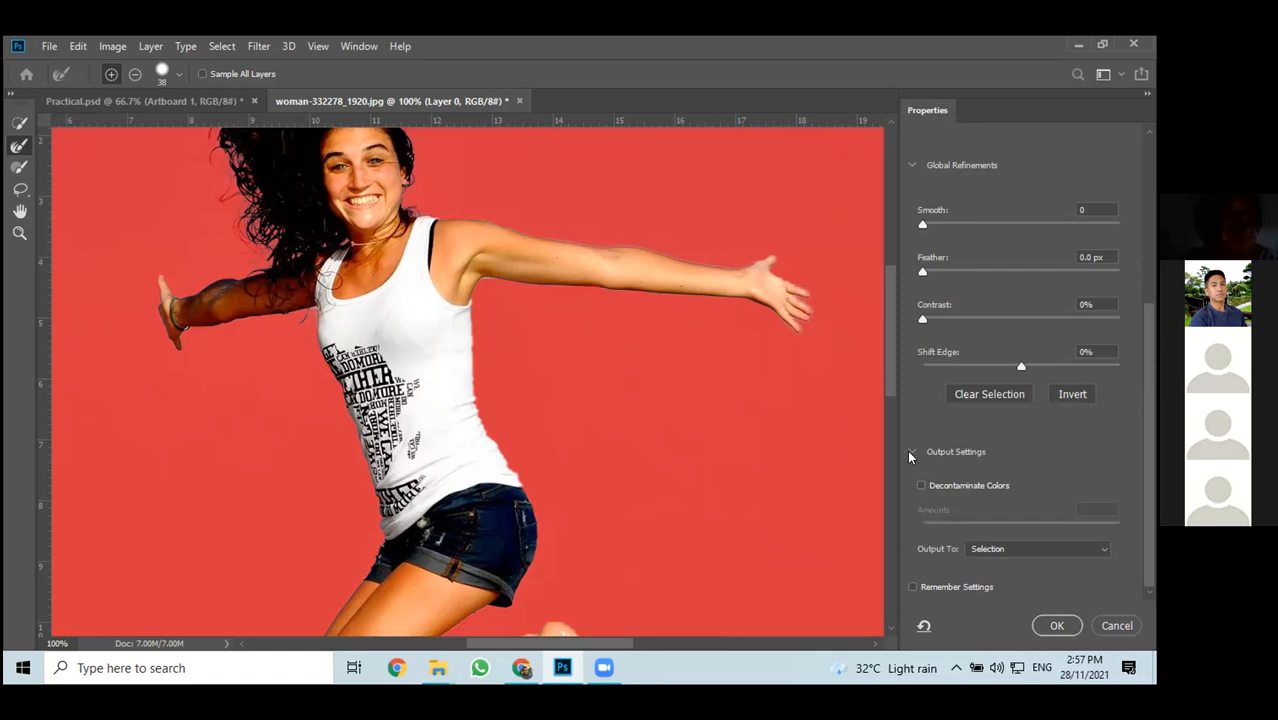
{"action": "left_click", "coordinate": [910, 452]}
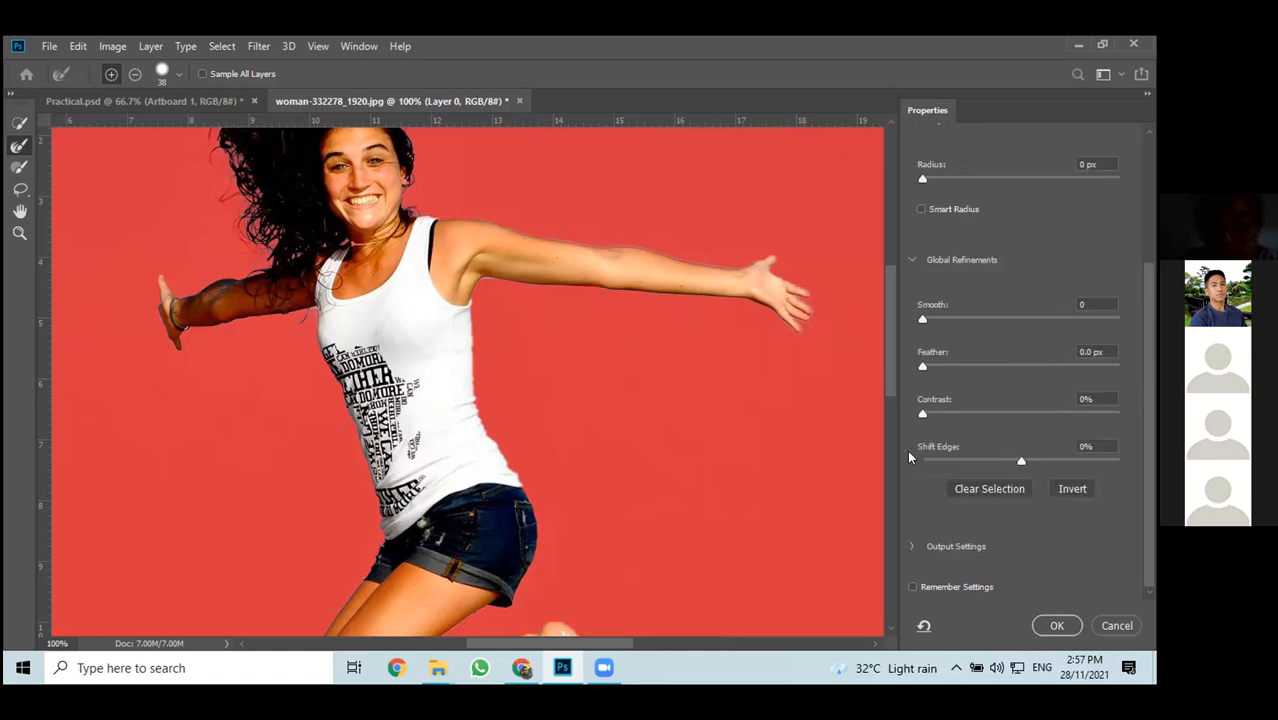
Set the Select and Mask output to New Layer and commit the refined selection of the woman
{"action": "left_click", "coordinate": [910, 550]}
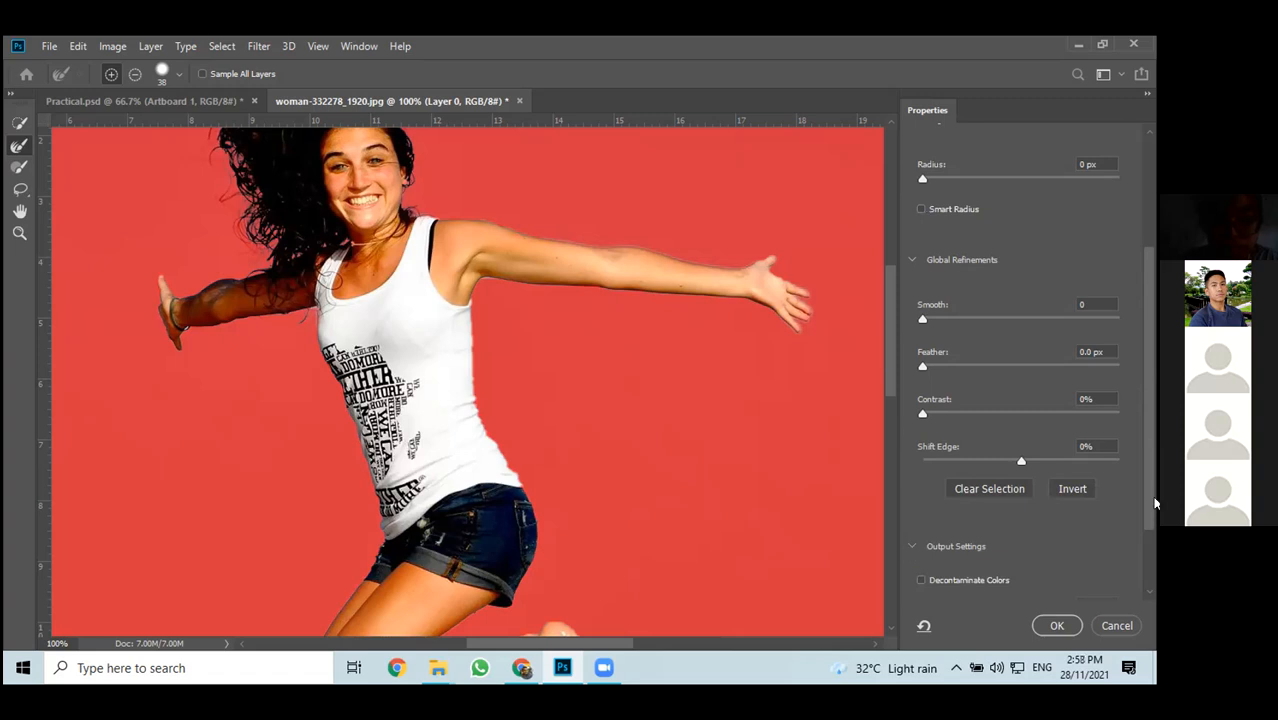
{"action": "left_click_drag", "start_coordinate": [1146, 469], "coordinate": [1146, 547]}
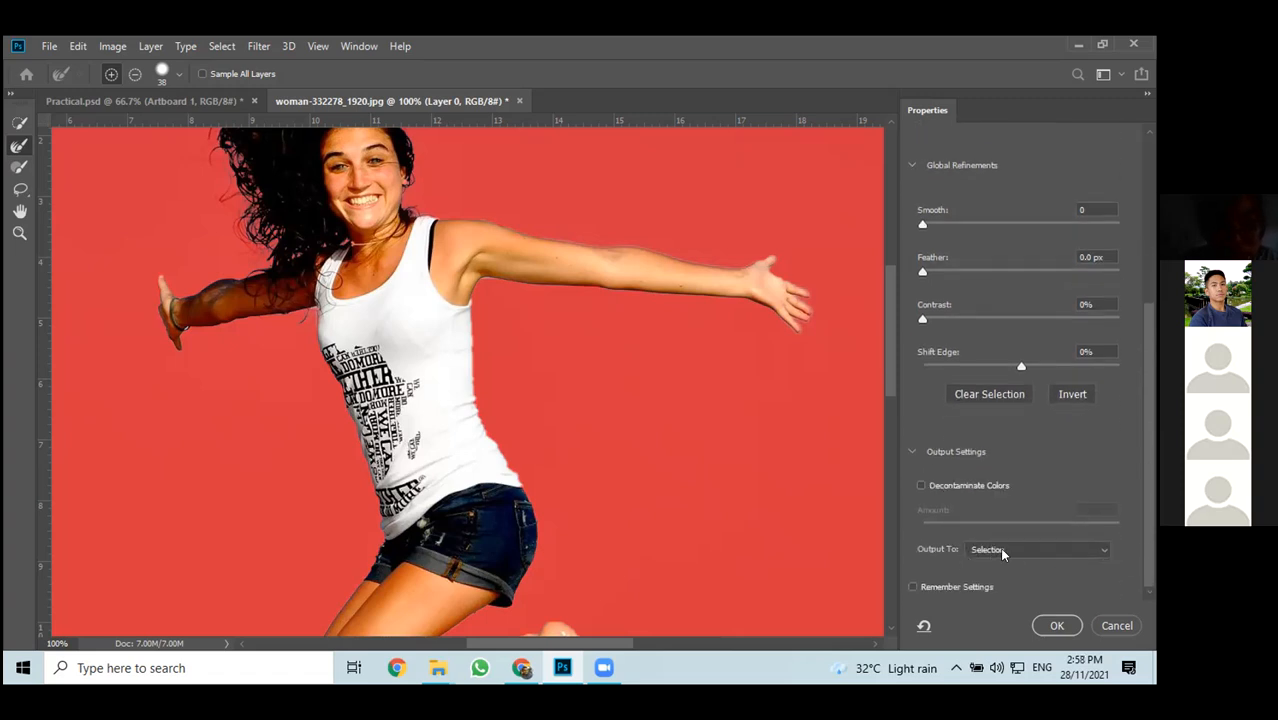
{"action": "left_click", "coordinate": [1080, 554]}
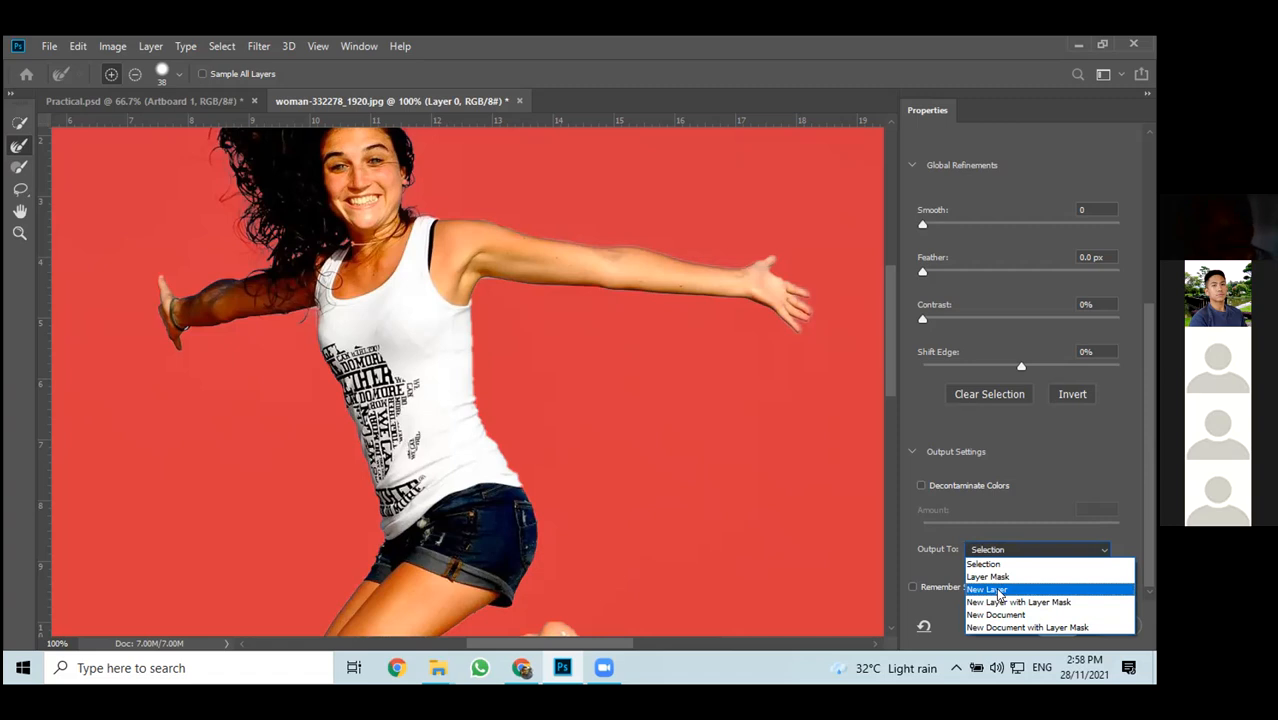
{"action": "left_click", "coordinate": [999, 591]}
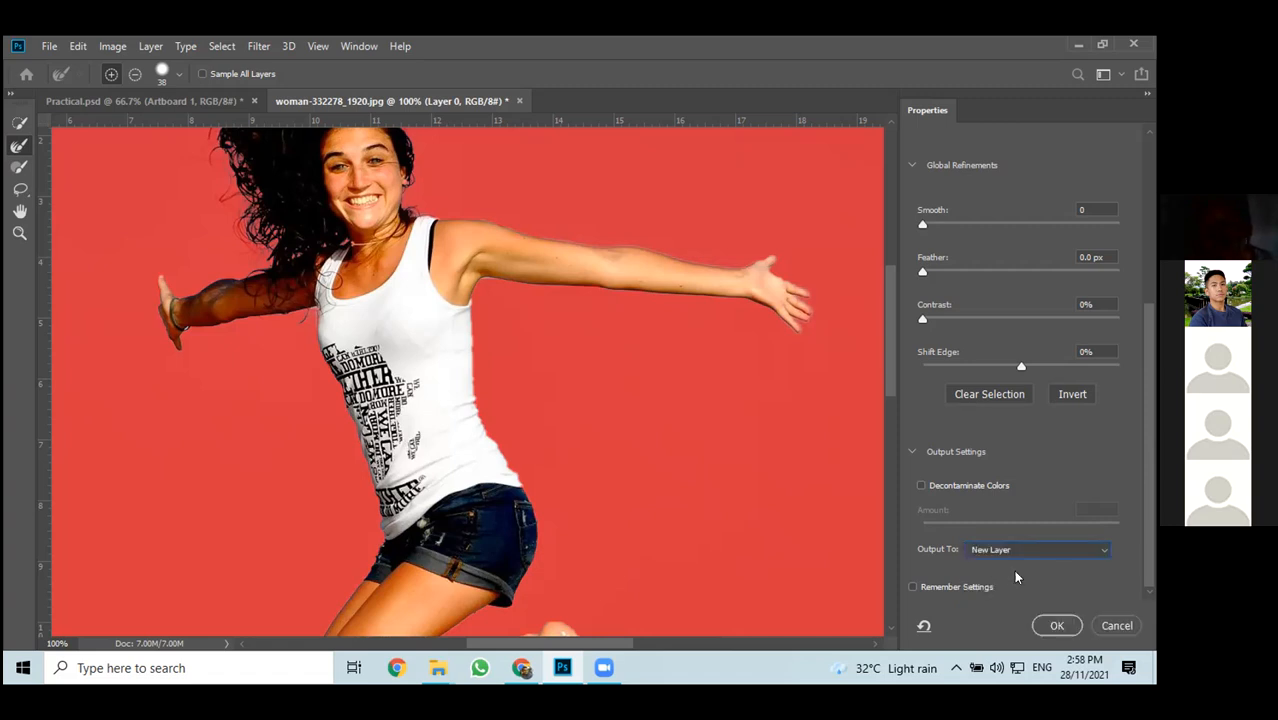
{"action": "left_click", "coordinate": [1052, 625]}
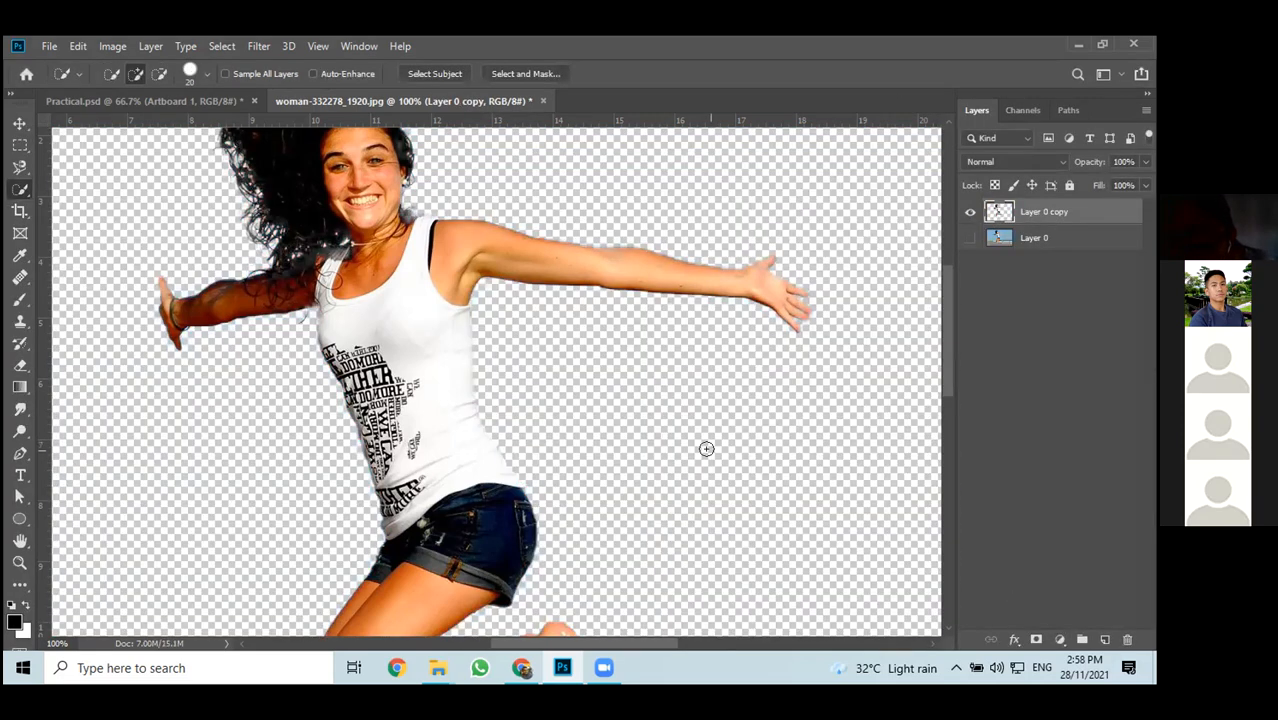
Look over the cutout, select the original Layer 0, hide Layer 0 copy and make Layer 0 visible
{"action": "scroll", "coordinate": [709, 446], "scroll_direction": "up", "scroll_amount": 2}
{"action": "scroll", "coordinate": [709, 446], "scroll_direction": "down", "scroll_amount": 6}
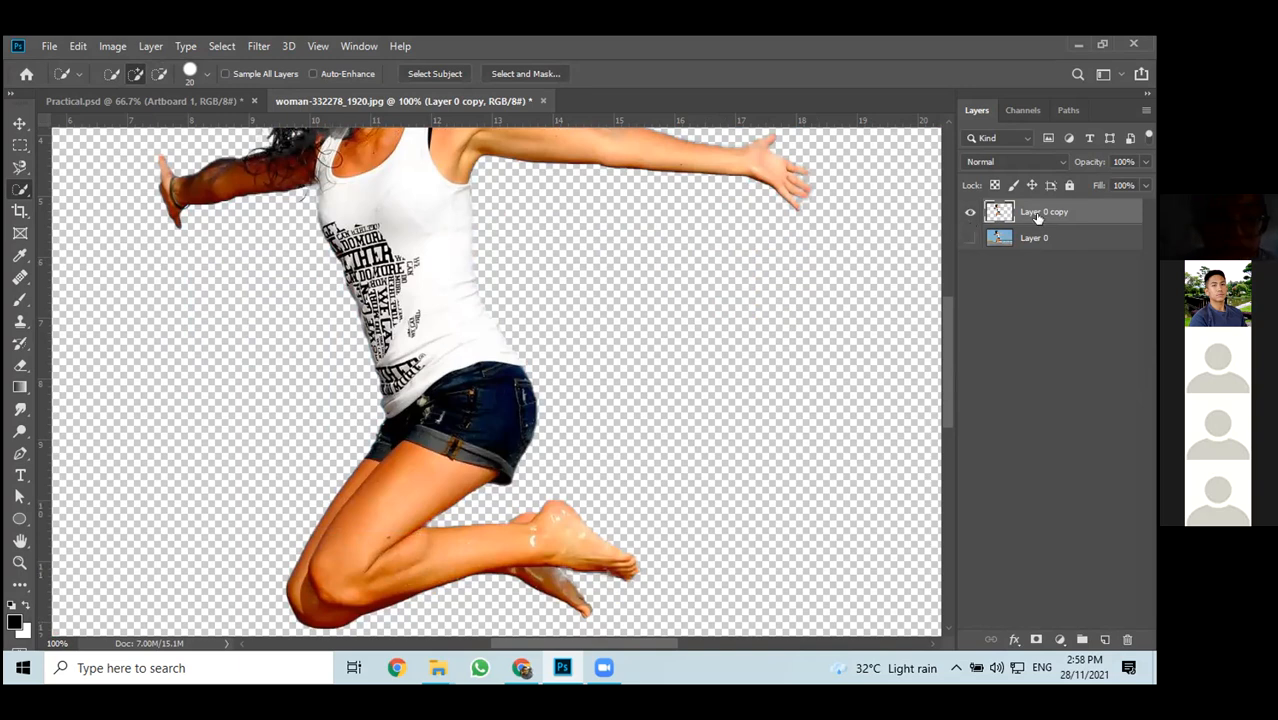
{"action": "left_click", "coordinate": [995, 236]}
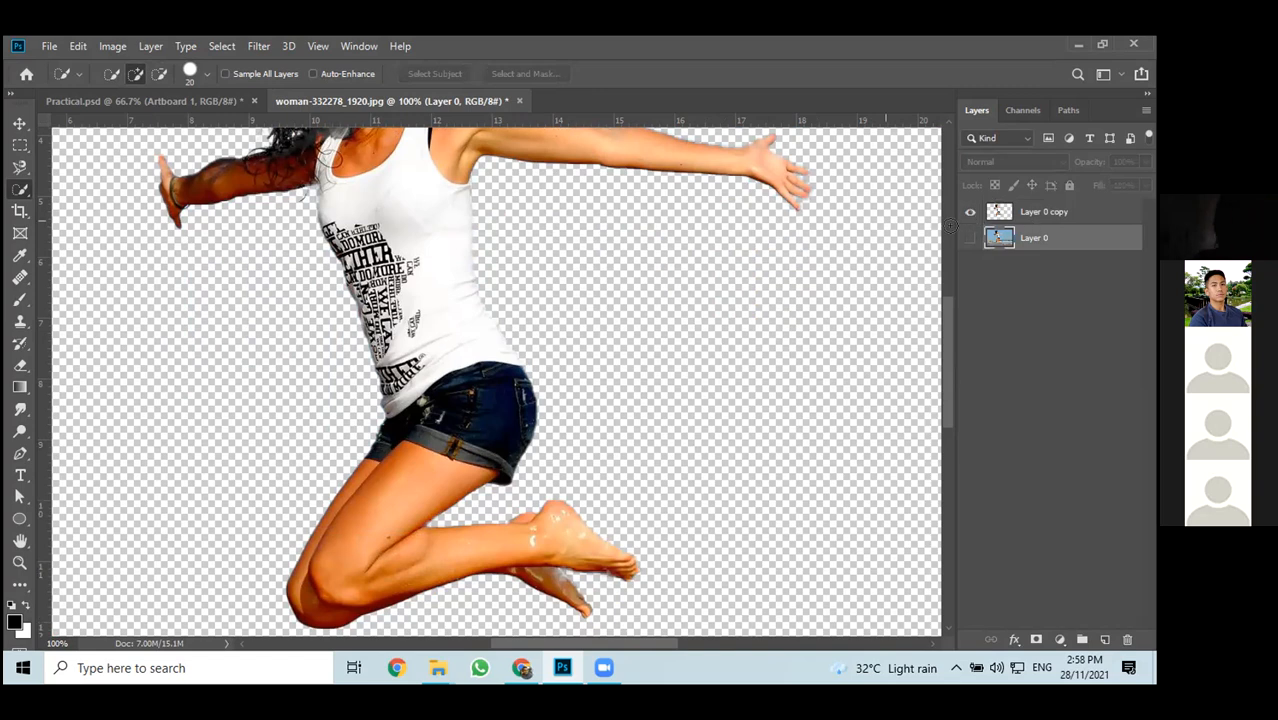
{"action": "left_click", "coordinate": [970, 211]}
{"action": "left_click", "coordinate": [970, 237]}
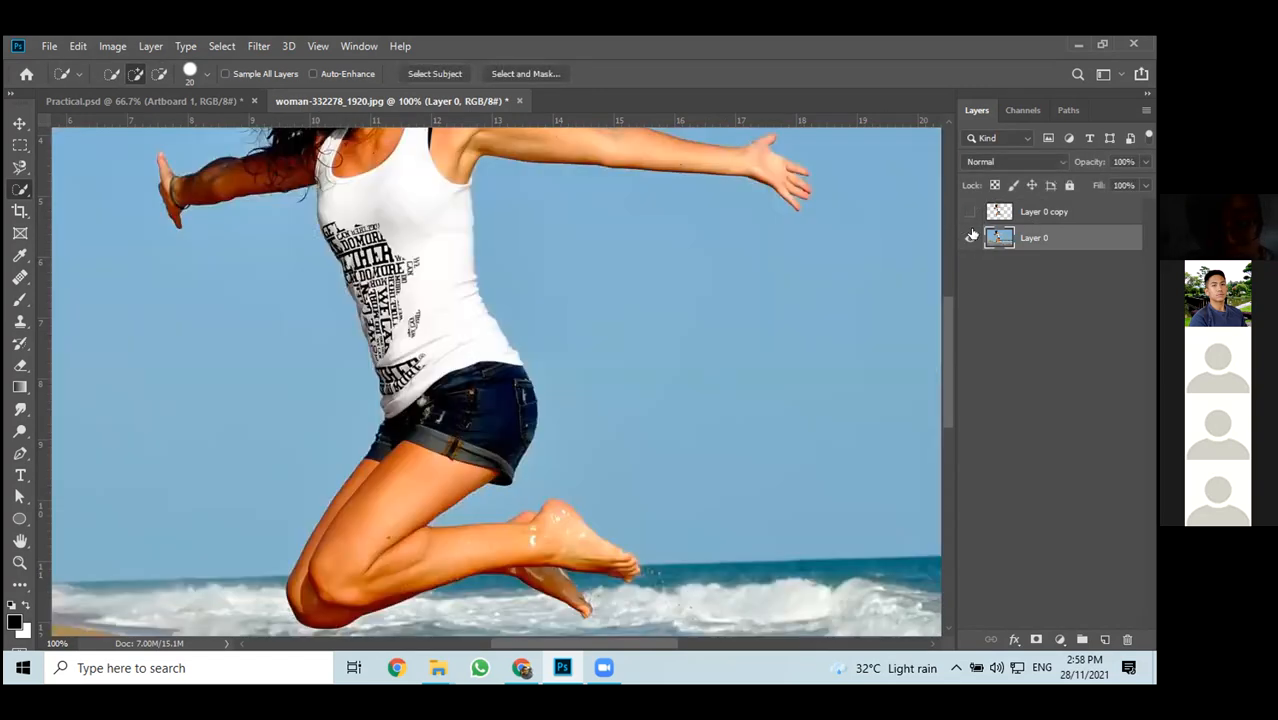
Select the woman in Layer 0 with the Quick Selection tool's Select Subject and open the selection in Select and Mask
{"action": "right_click", "coordinate": [20, 190]}
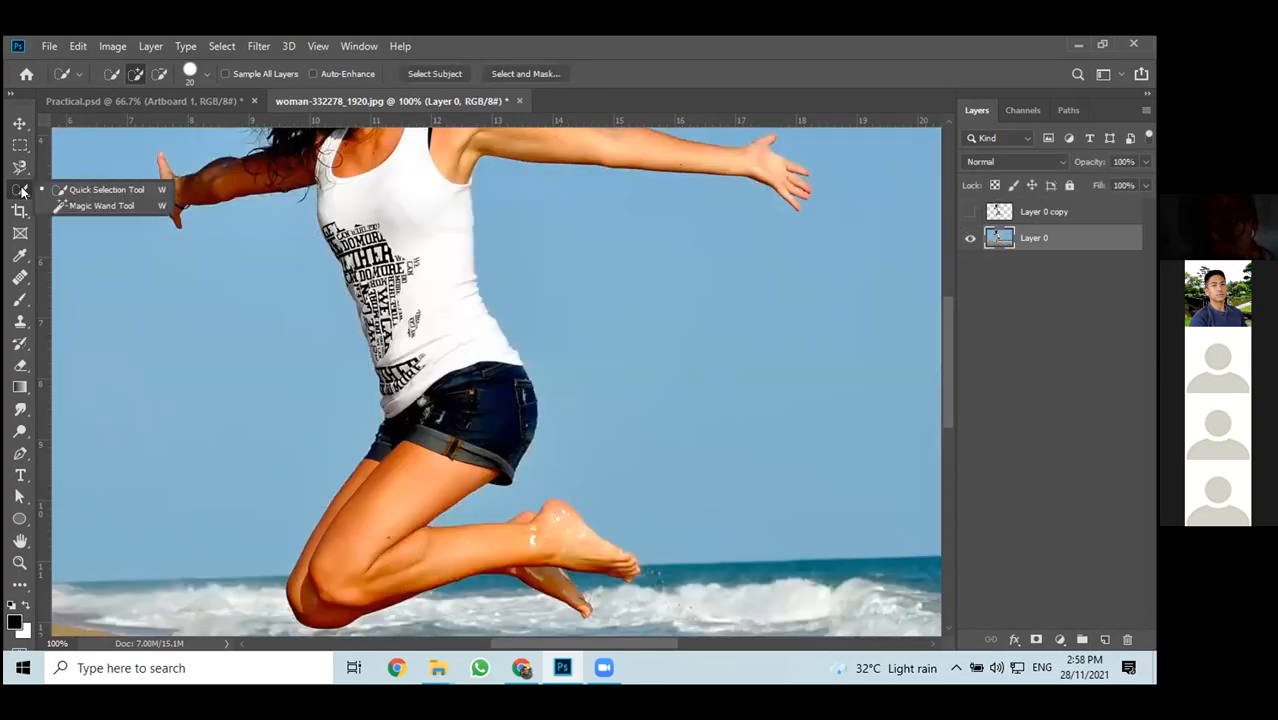
{"action": "left_click", "coordinate": [102, 189]}
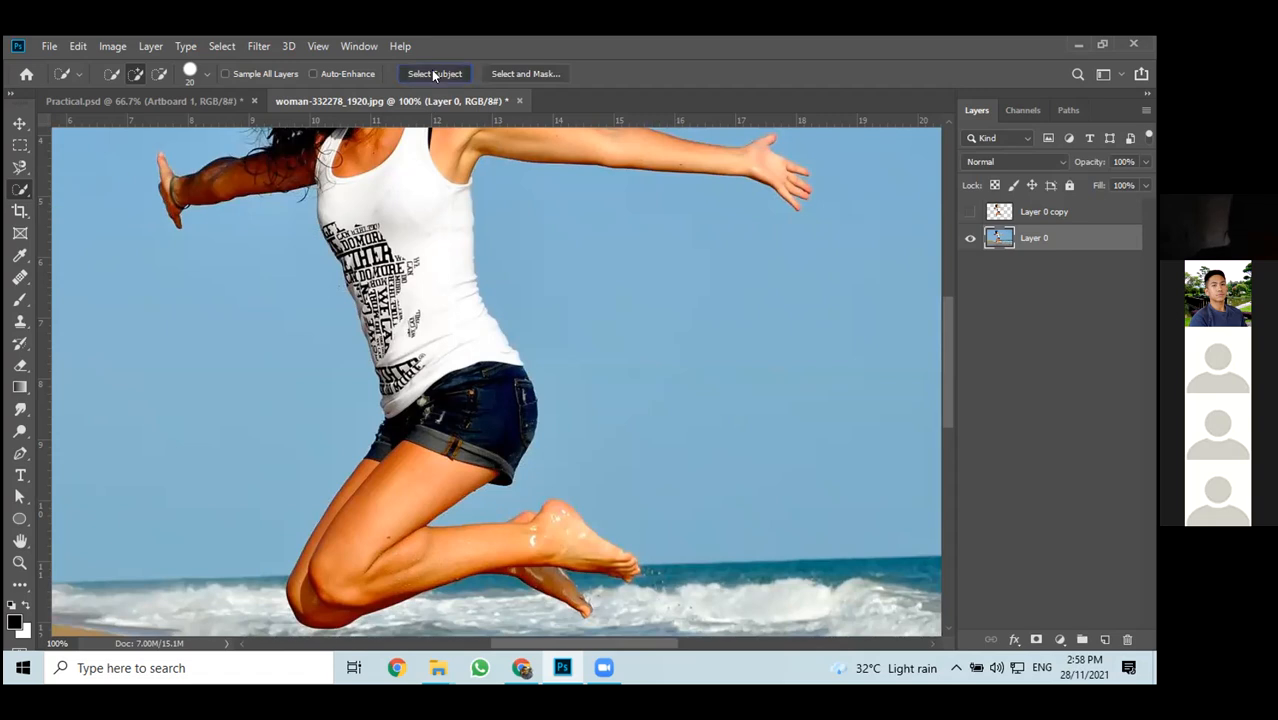
{"action": "left_click", "coordinate": [432, 73]}
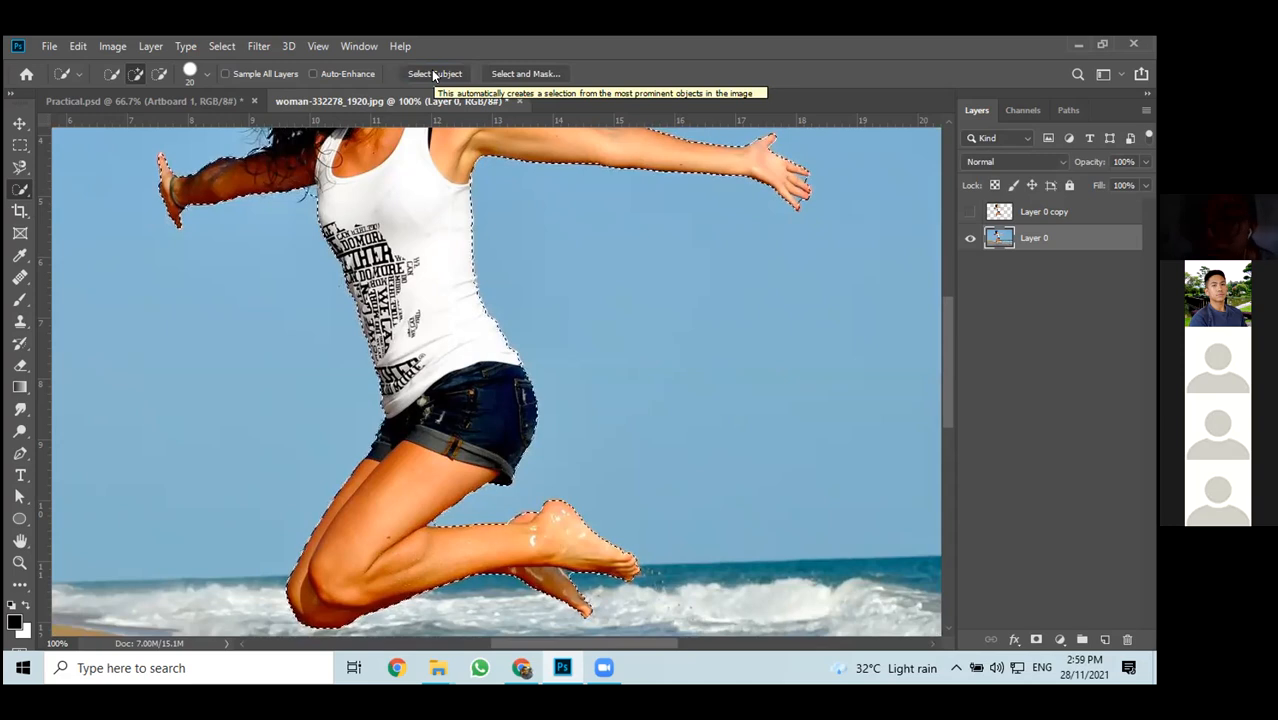
{"action": "left_click", "coordinate": [517, 74]}
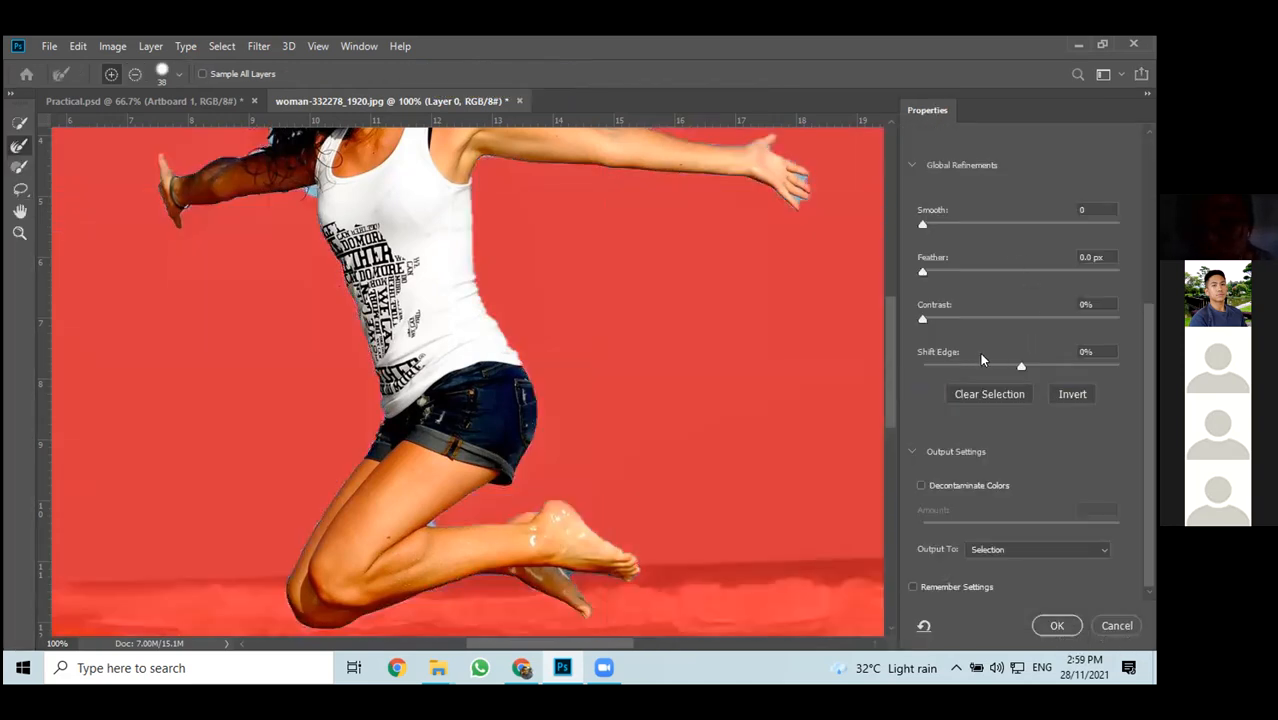
Go through the output destinations for the selection and set Output To to Layer Mask
{"action": "scroll", "coordinate": [807, 309], "scroll_direction": "down", "scroll_amount": 5}
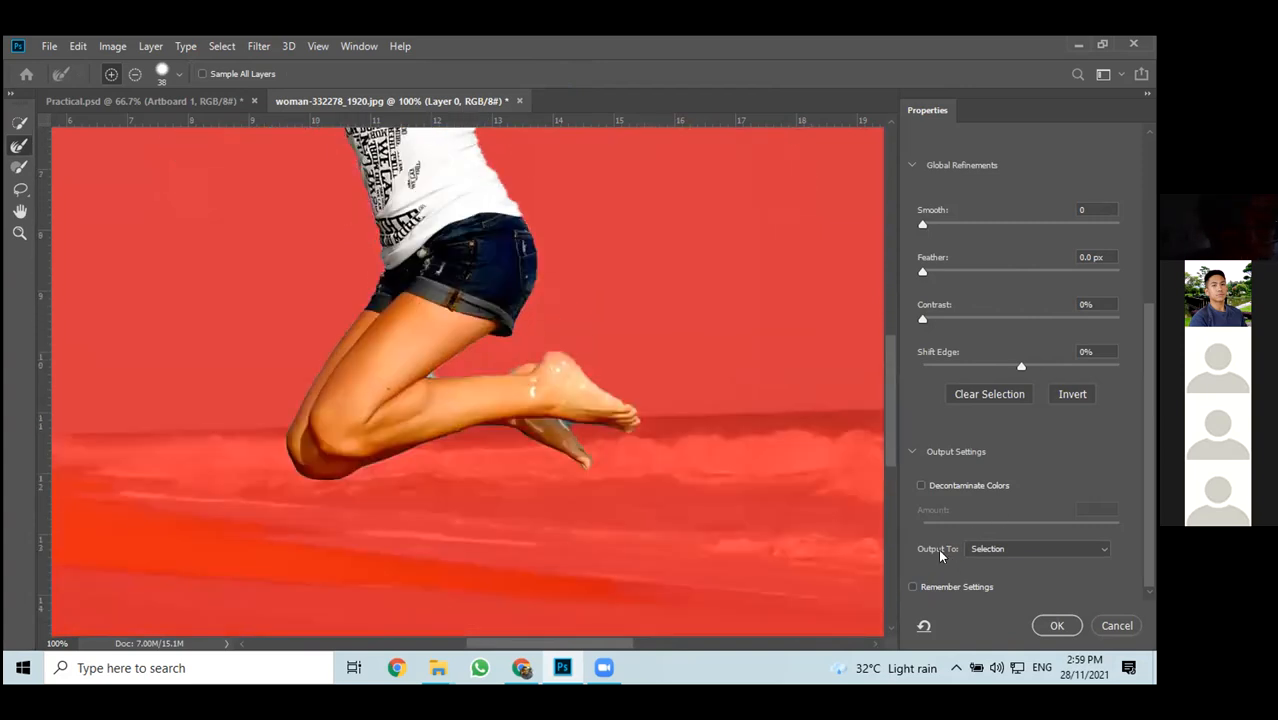
{"action": "left_click", "coordinate": [995, 549]}
{"action": "left_click", "coordinate": [995, 549]}
{"action": "left_click", "coordinate": [995, 549]}
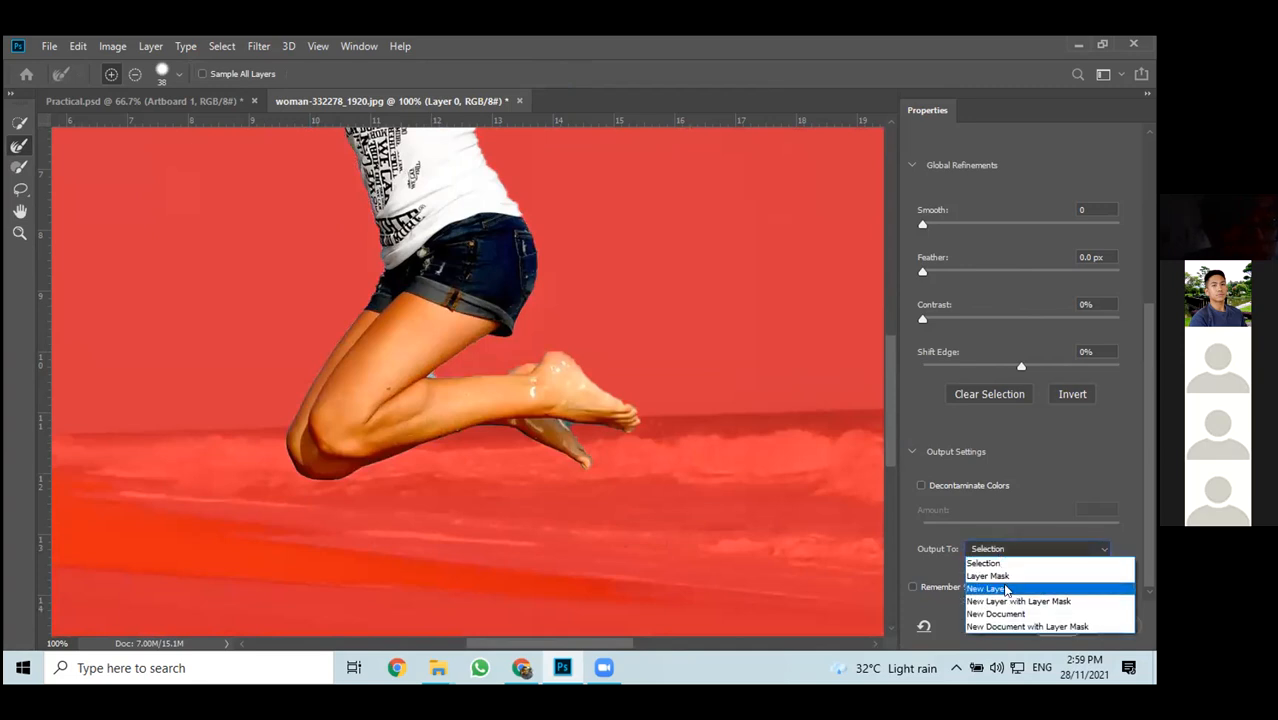
{"action": "left_click", "coordinate": [1018, 485]}
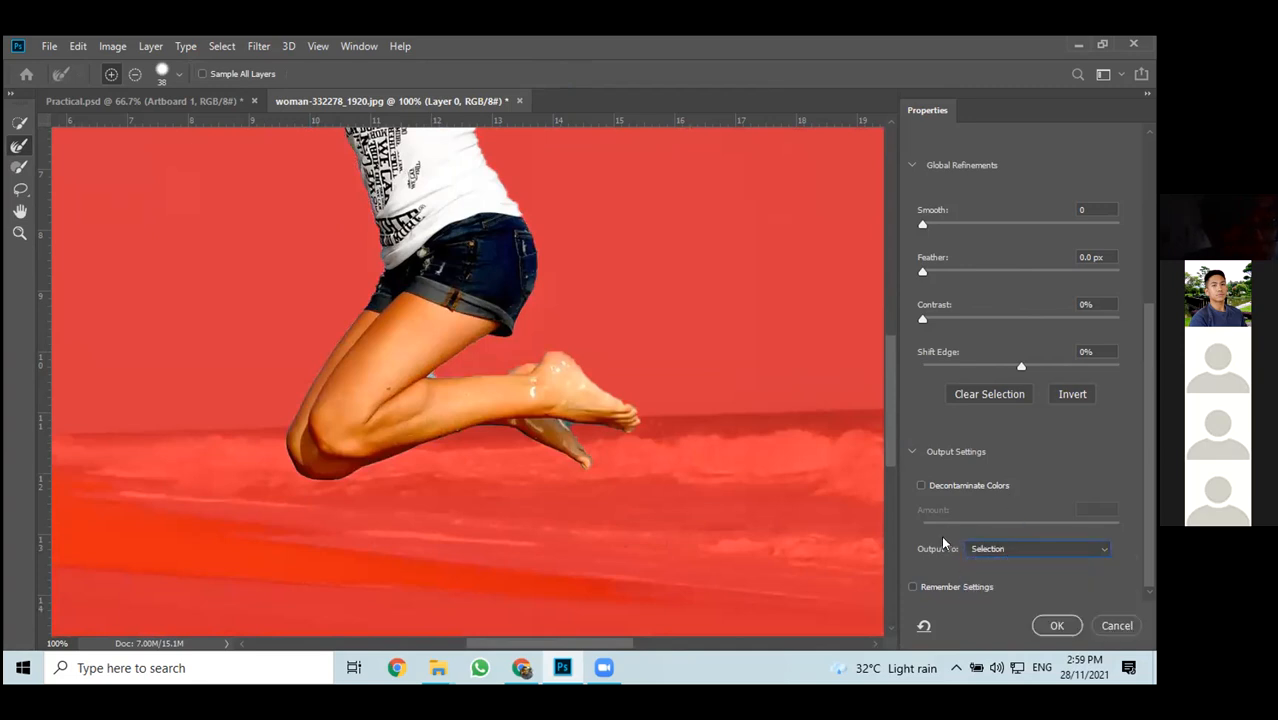
{"action": "left_click", "coordinate": [1017, 551]}
{"action": "left_click", "coordinate": [1016, 549]}
{"action": "left_click", "coordinate": [1016, 549]}
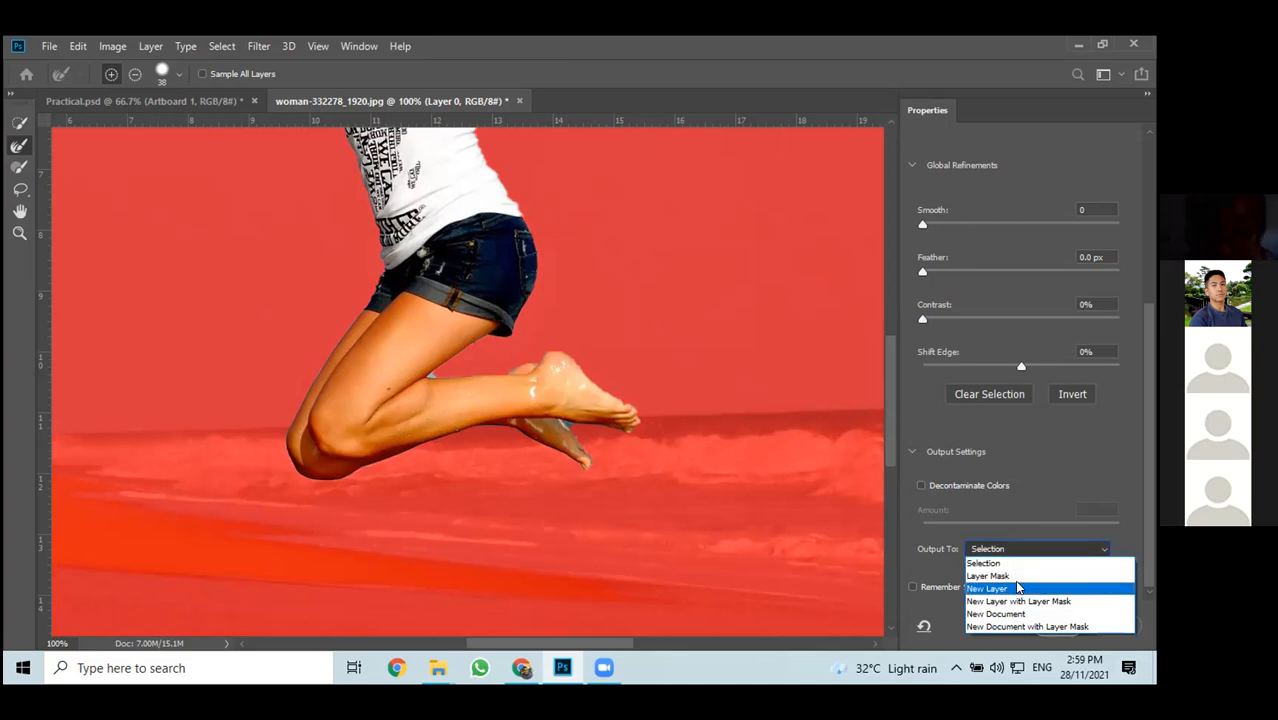
{"action": "left_click", "coordinate": [1012, 576]}
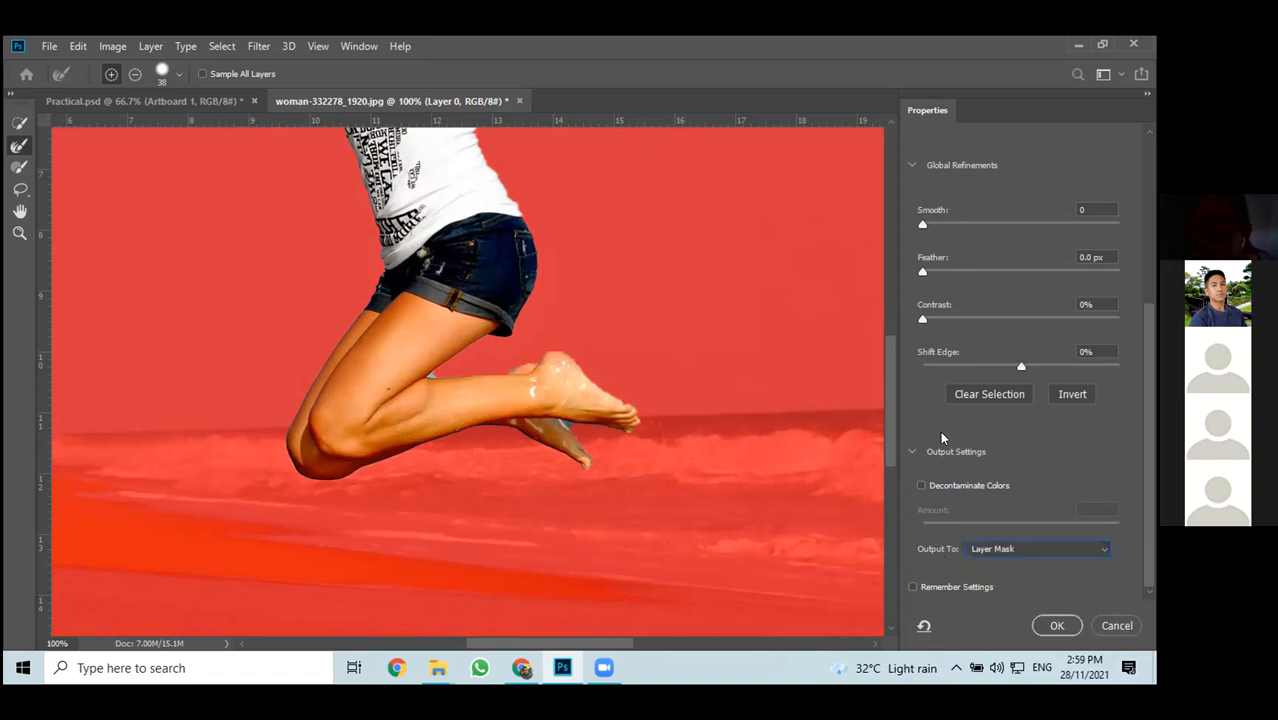
Change the output destination to New Layer and commit the unrefined Select Subject selection
{"action": "left_click", "coordinate": [910, 452]}
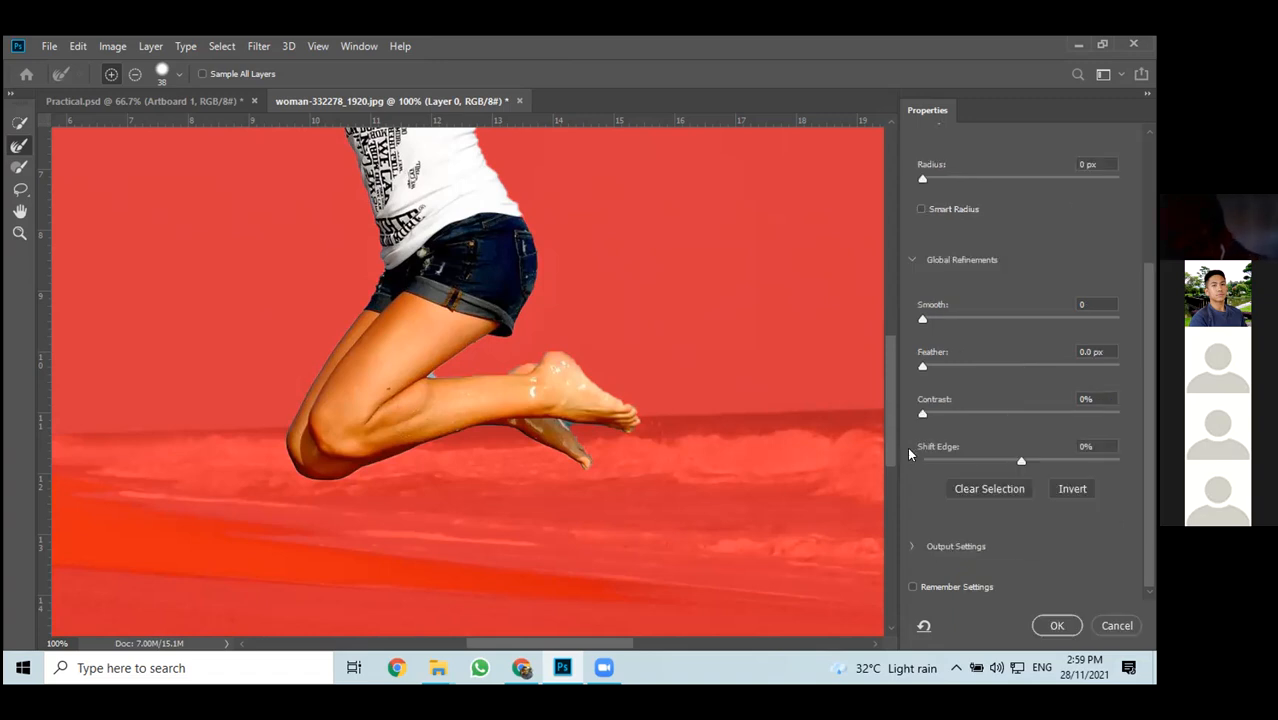
{"action": "left_click", "coordinate": [910, 547]}
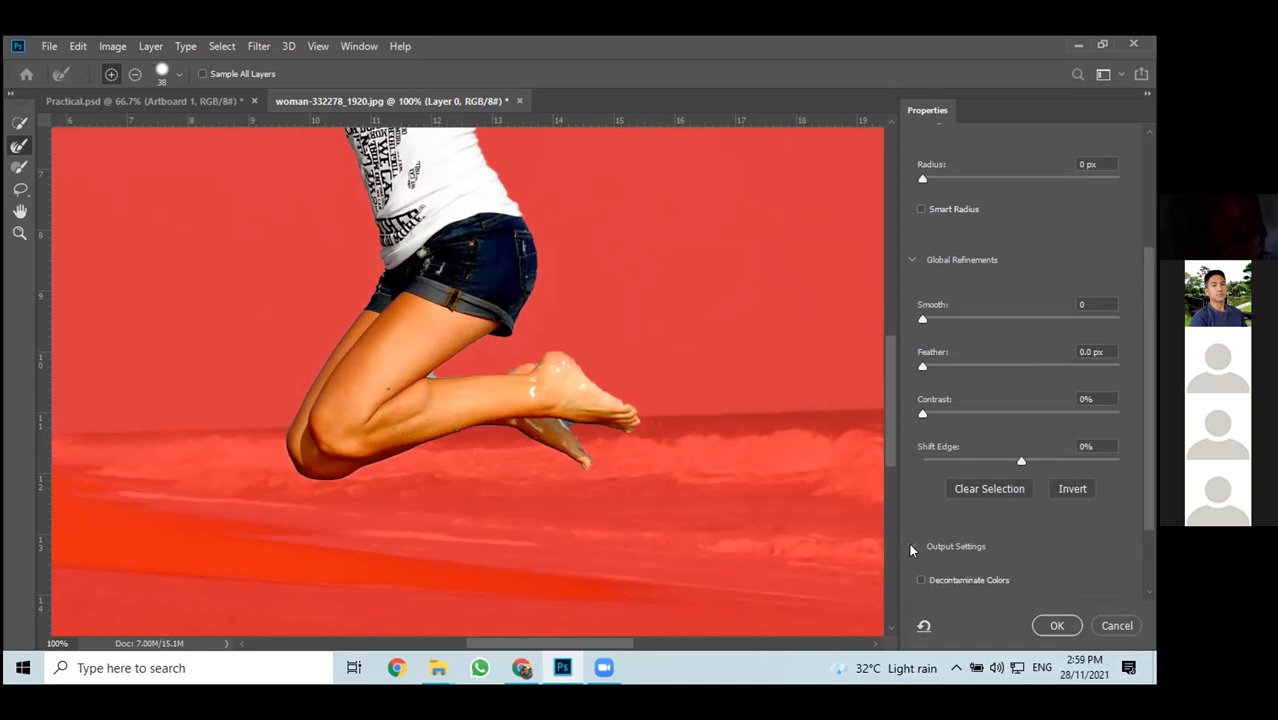
{"action": "scroll", "coordinate": [910, 548], "scroll_direction": "down", "scroll_amount": 2}
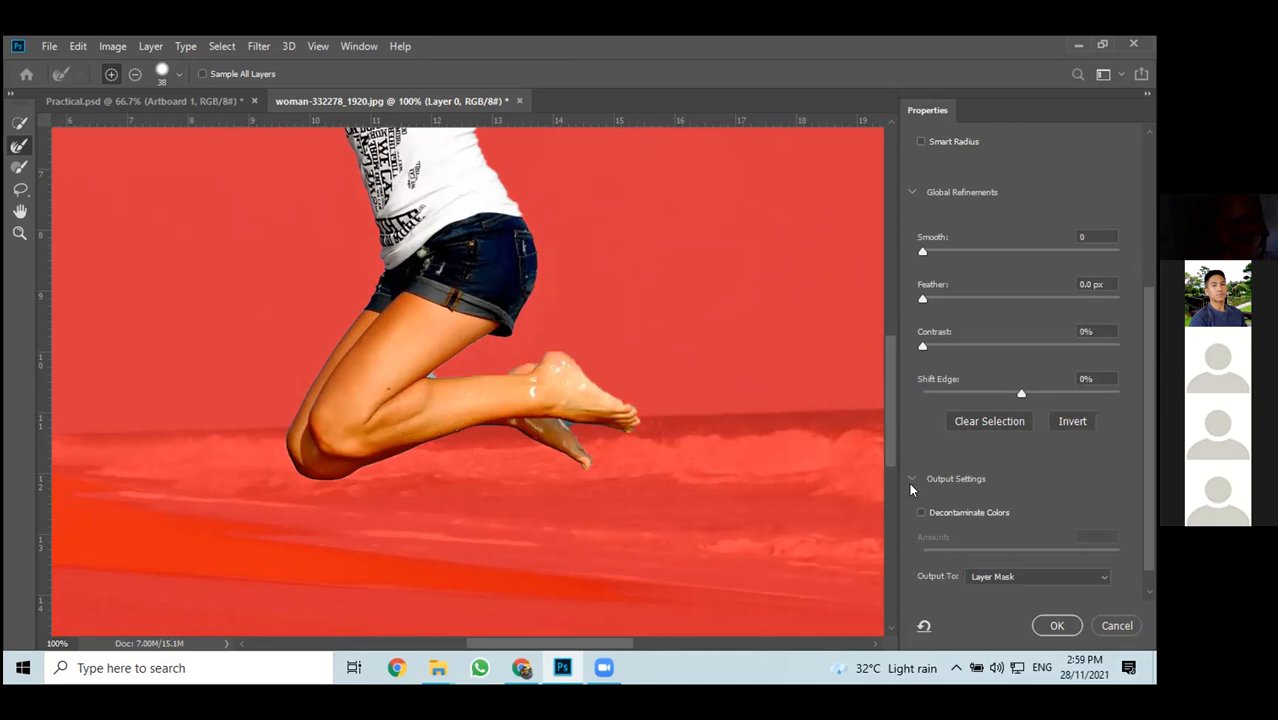
{"action": "scroll", "coordinate": [909, 482], "scroll_direction": "down", "scroll_amount": 1}
{"action": "left_click", "coordinate": [1010, 548]}
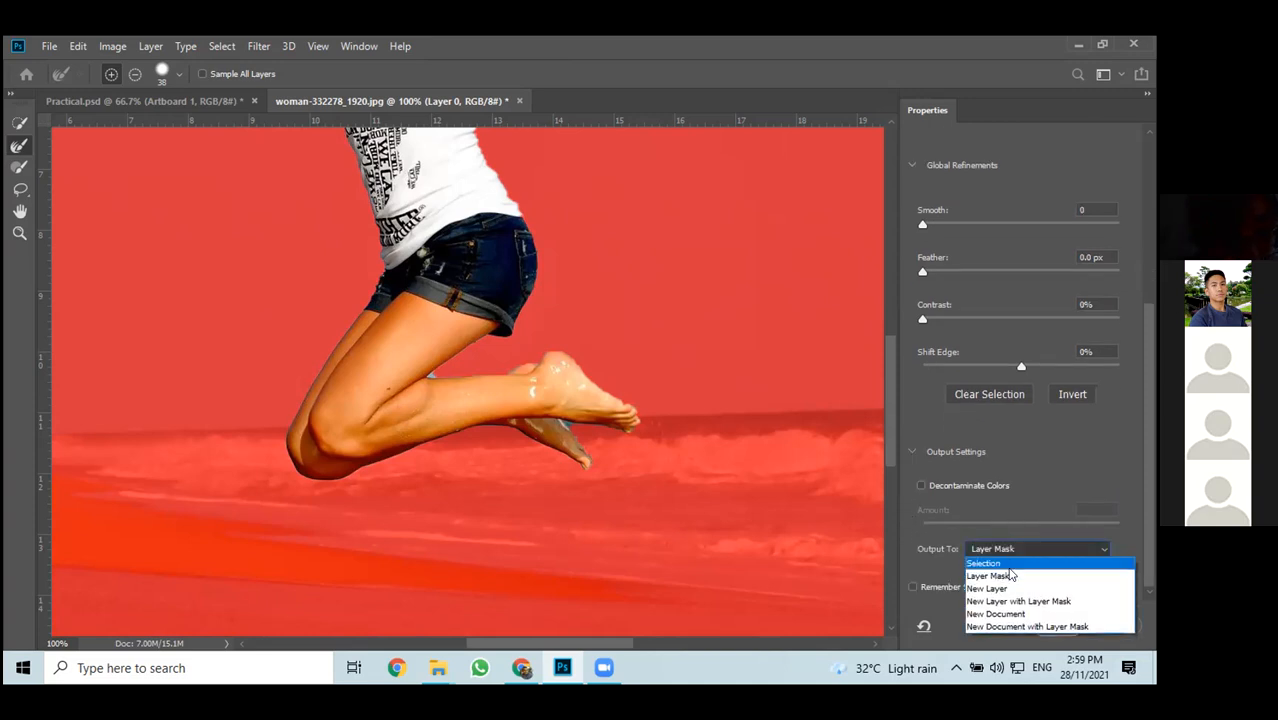
{"action": "left_click", "coordinate": [1007, 588]}
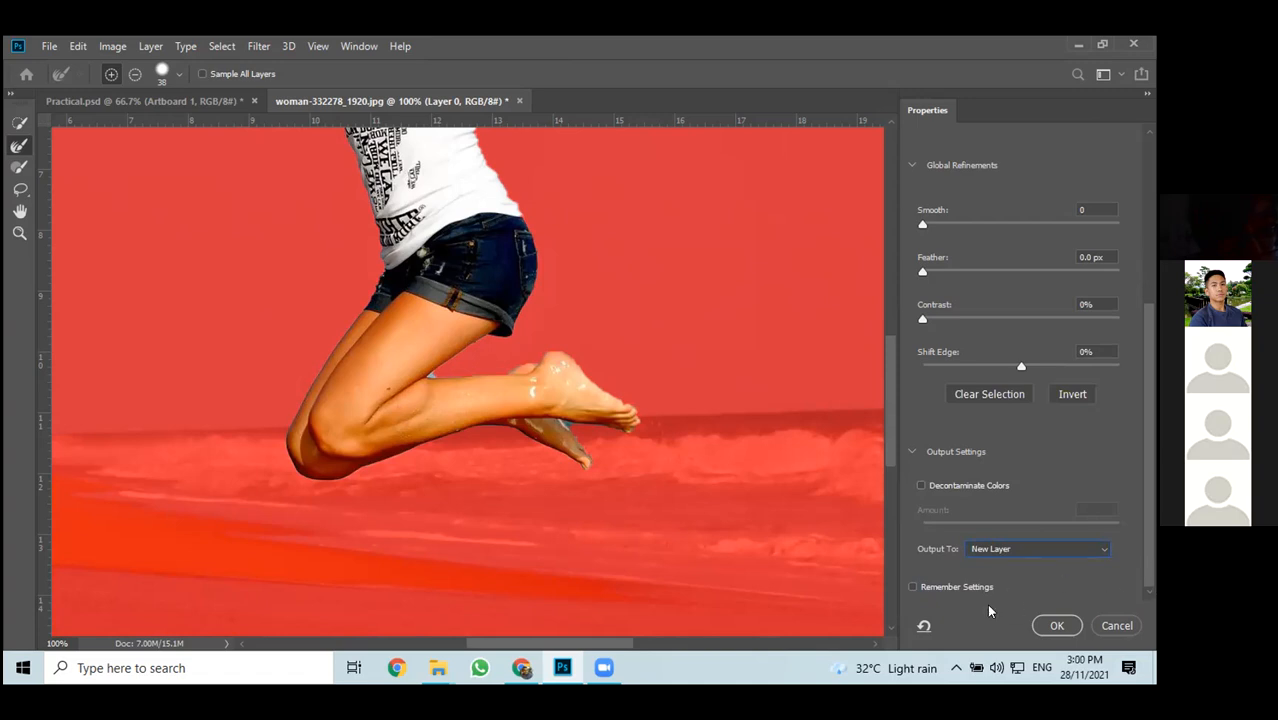
{"action": "left_click", "coordinate": [1050, 628]}
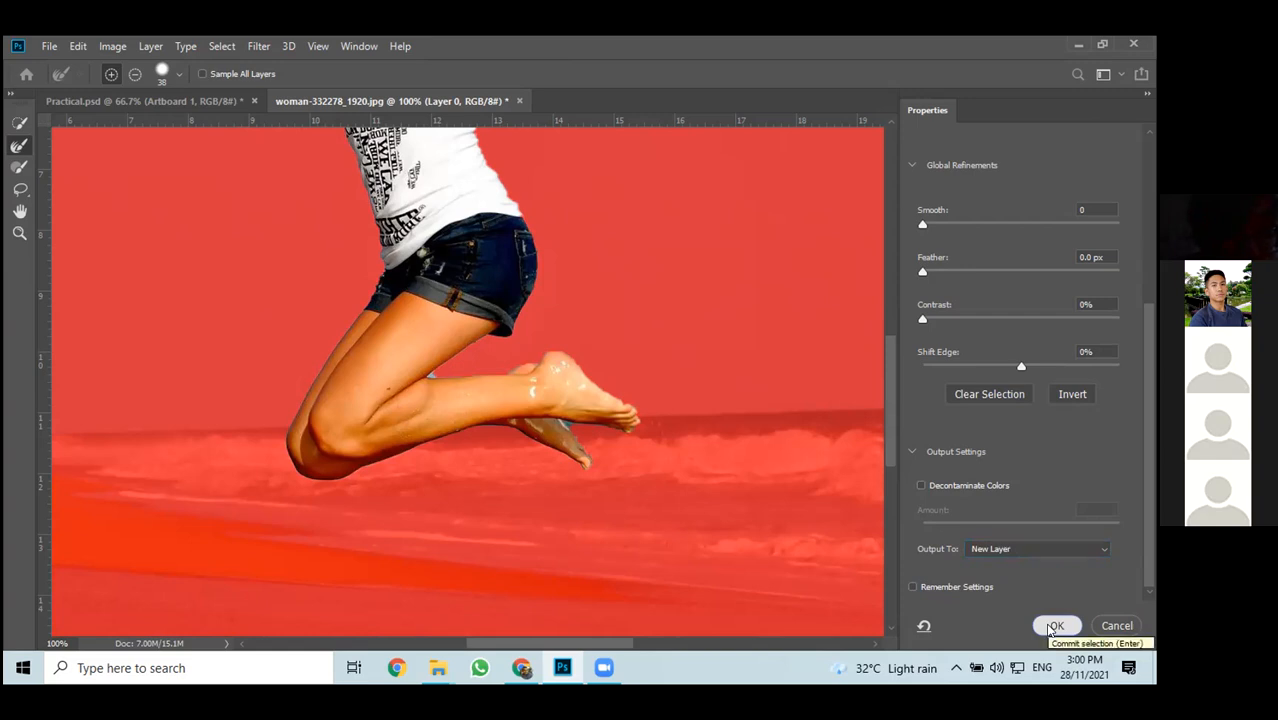
{"action": "left_click", "coordinate": [1050, 628]}
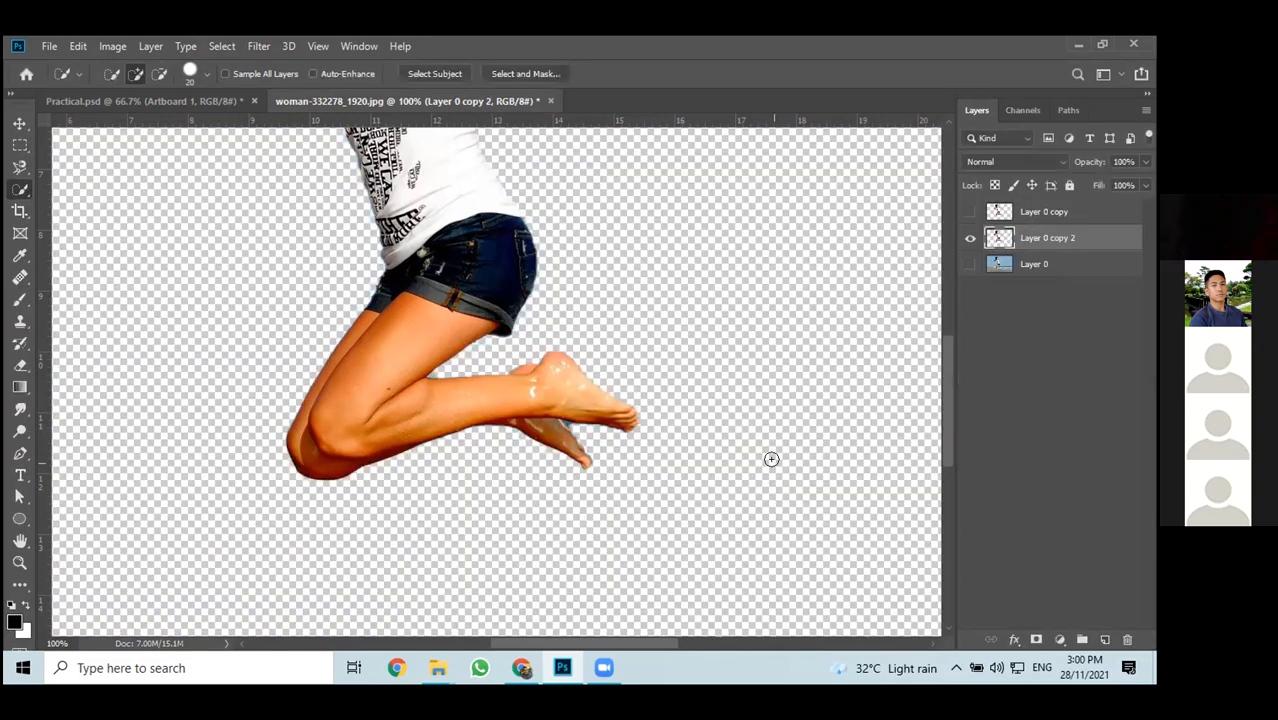
Delete the second cutout layer, Layer 0 copy 2
{"action": "scroll", "coordinate": [771, 459], "scroll_direction": "up", "scroll_amount": 10}
{"action": "left_click_drag", "start_coordinate": [1092, 245], "coordinate": [1127, 640]}
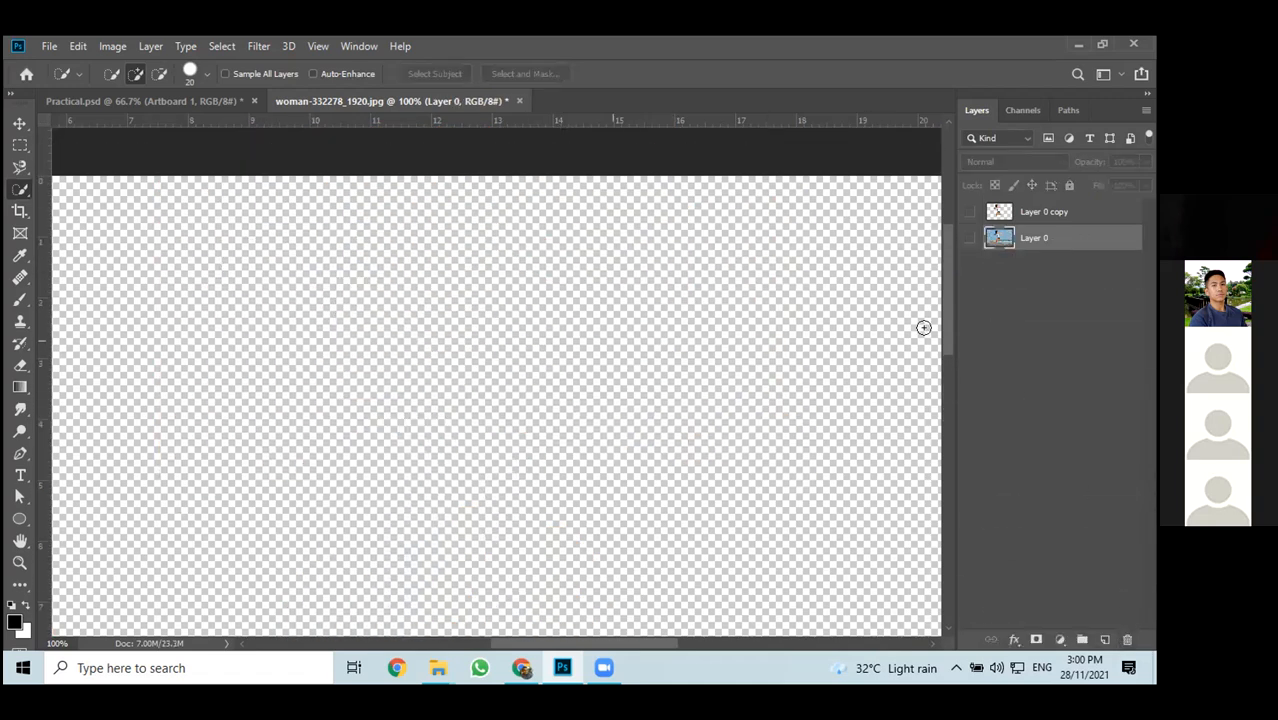
Show Layer 0 copy and examine the refined cutout from the hair down to the feet
{"action": "left_click", "coordinate": [969, 212]}
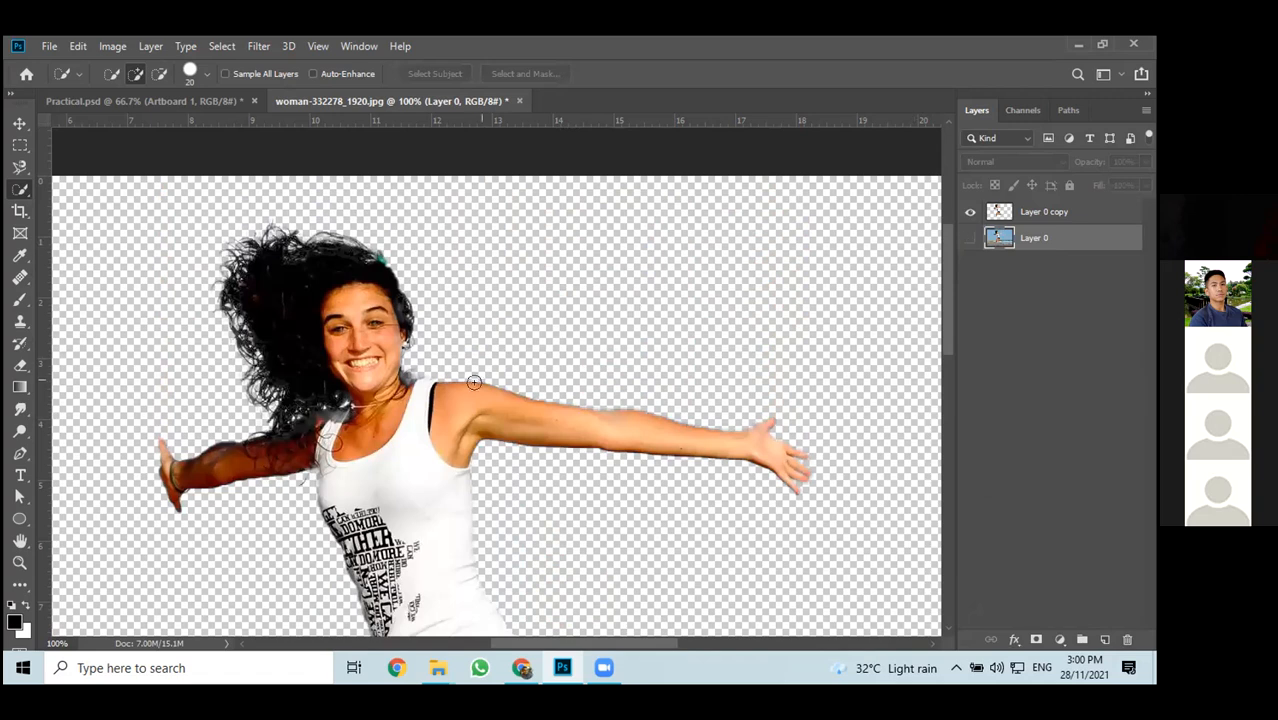
{"action": "scroll", "coordinate": [474, 382], "scroll_direction": "down", "scroll_amount": 5}
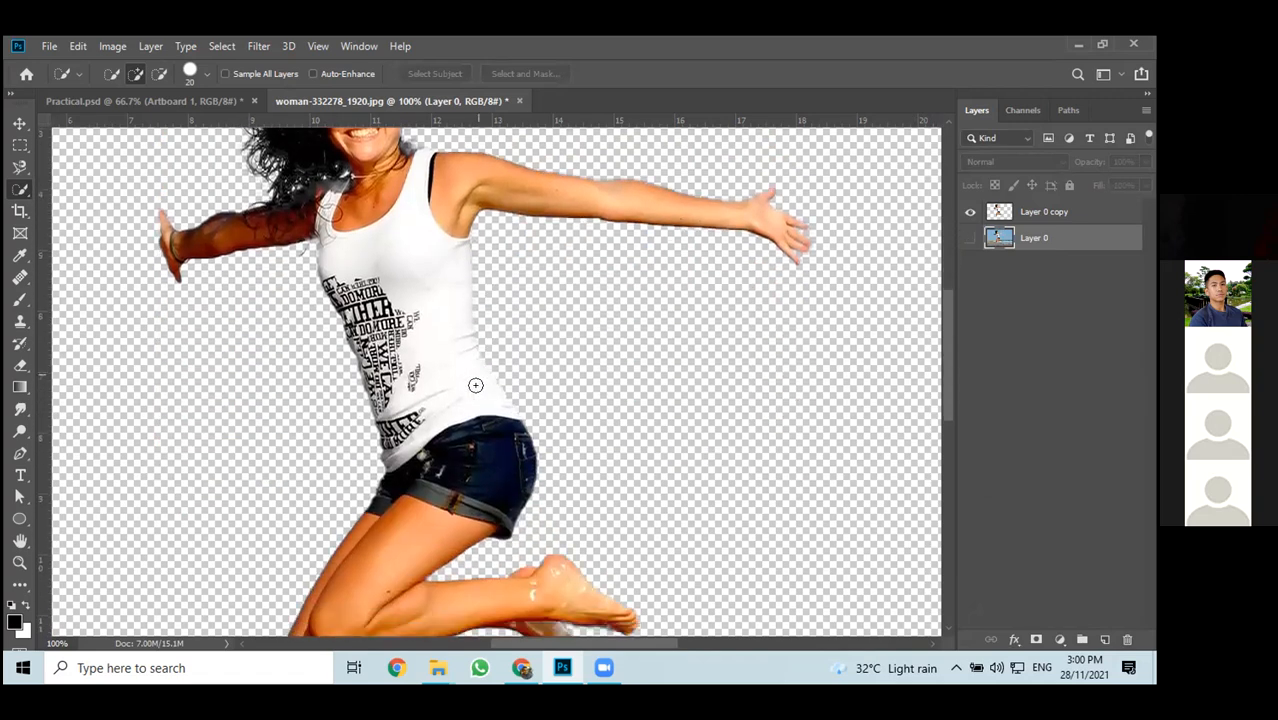
{"action": "scroll", "coordinate": [475, 385], "scroll_direction": "down", "scroll_amount": 5}
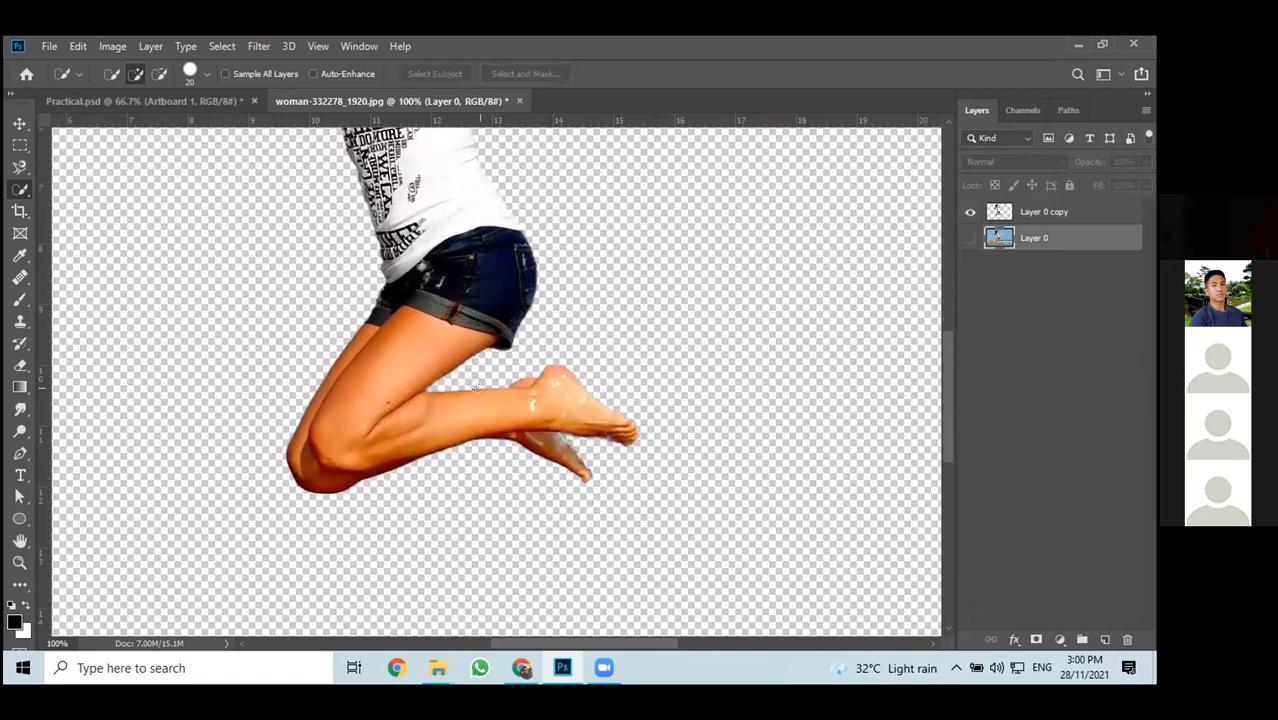
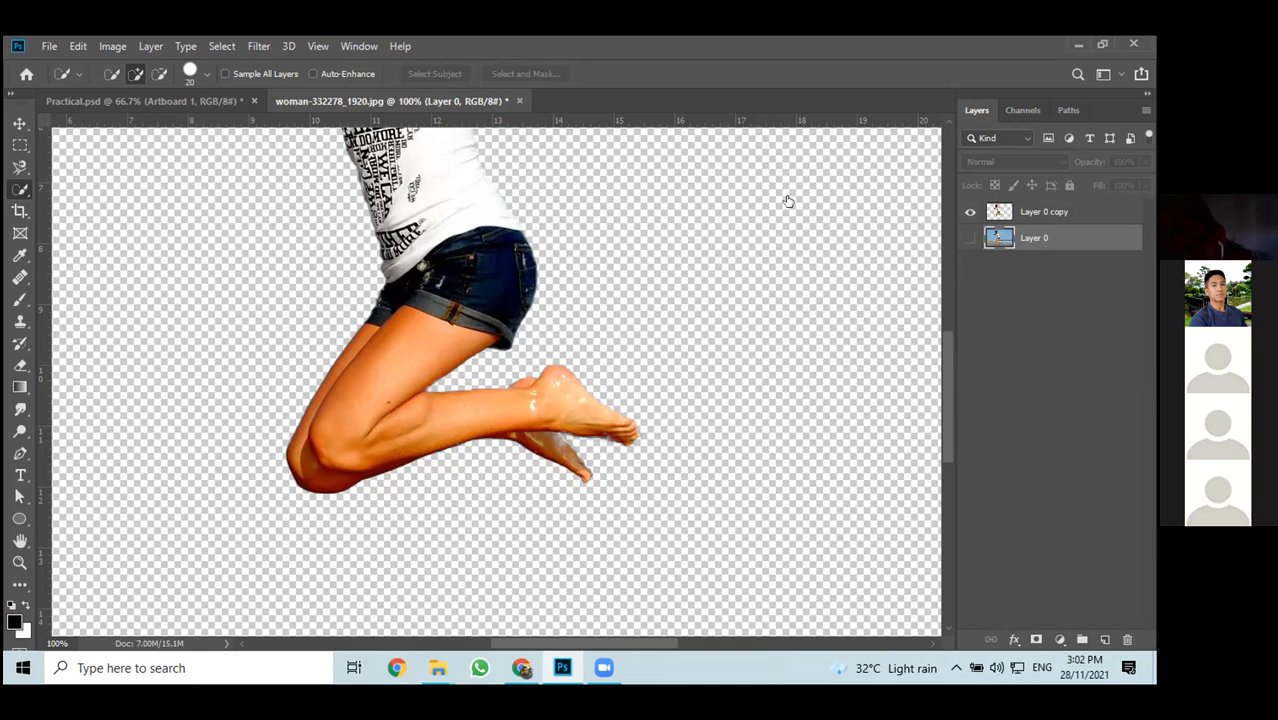
Toggle the visibility of Layer 0 to compare the cutout with the original beach background, leaving Layer 0 shown
{"action": "left_click", "coordinate": [970, 238]}
{"action": "left_click", "coordinate": [970, 238]}
{"action": "left_click", "coordinate": [970, 238]}
{"action": "left_click", "coordinate": [970, 238]}
{"action": "left_click", "coordinate": [970, 238]}
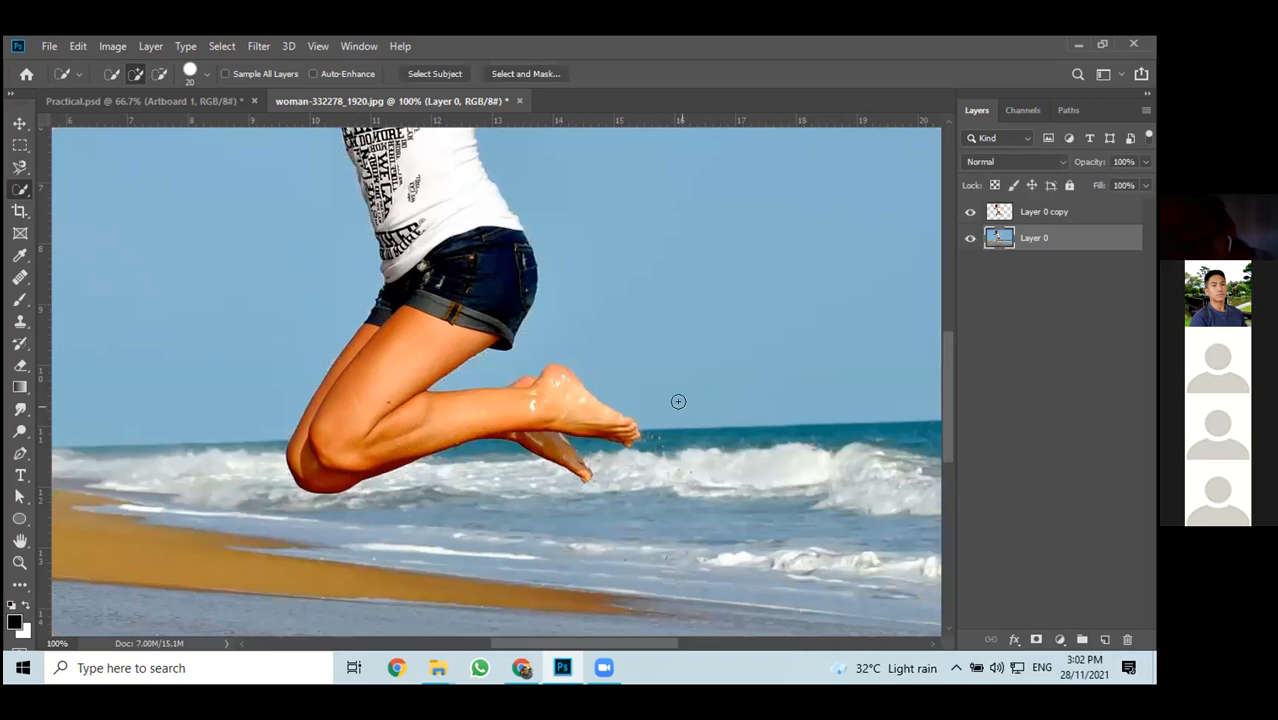
{"action": "scroll", "coordinate": [678, 401], "scroll_direction": "down", "scroll_amount": 1}
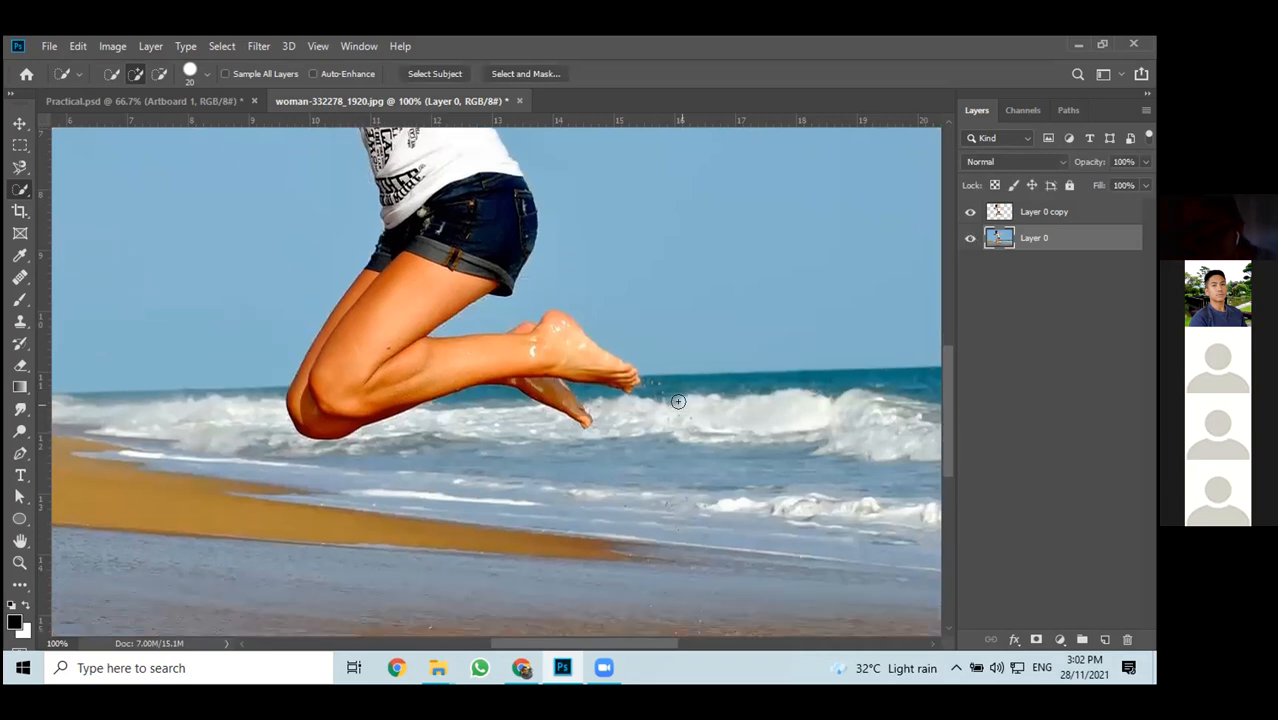
Hide Layer 0 and add a new empty layer directly above it
{"action": "left_click", "coordinate": [970, 238]}
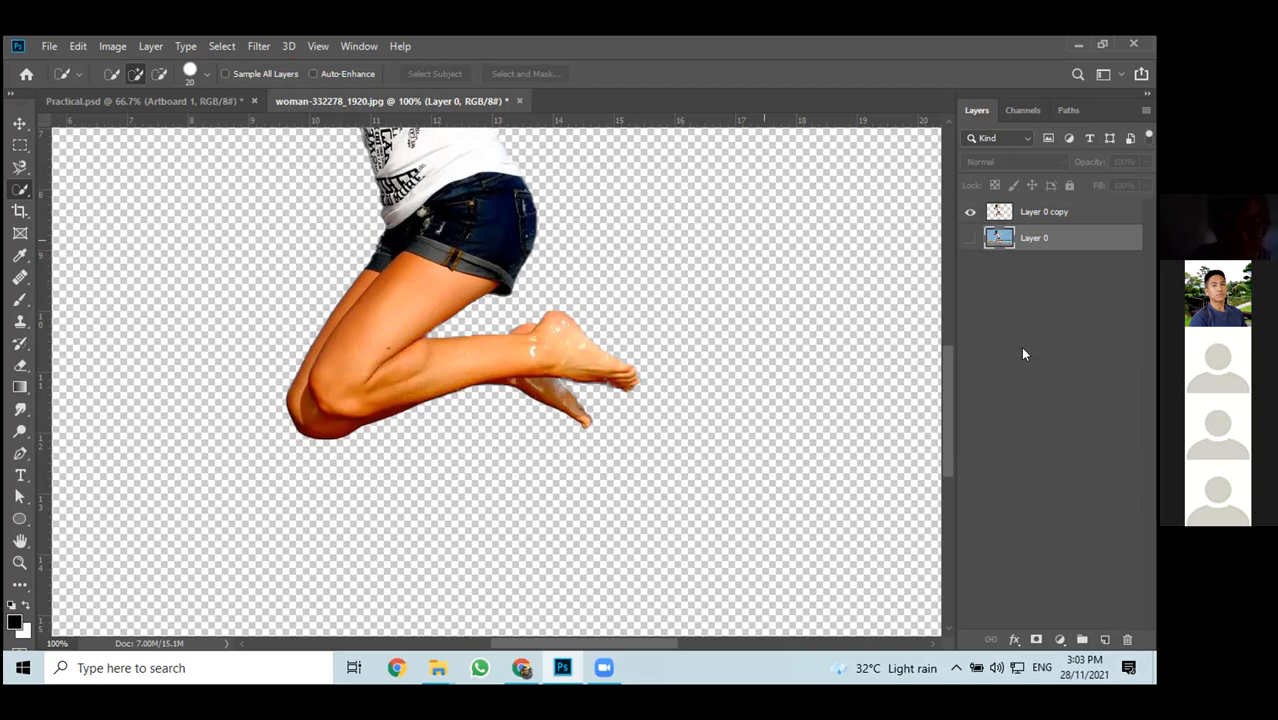
{"action": "left_click", "coordinate": [1104, 640]}
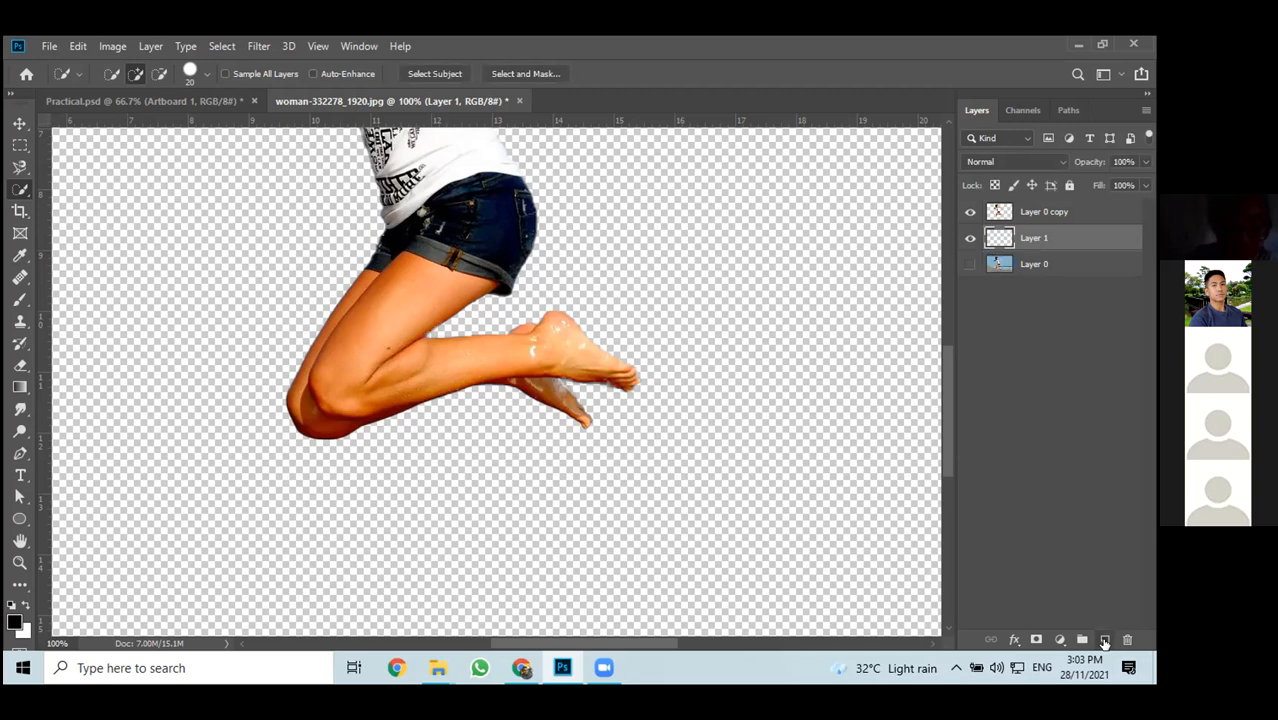
{"action": "key", "text": "ctrl+BackSpace"}
{"action": "key", "text": "ctrl+z"}
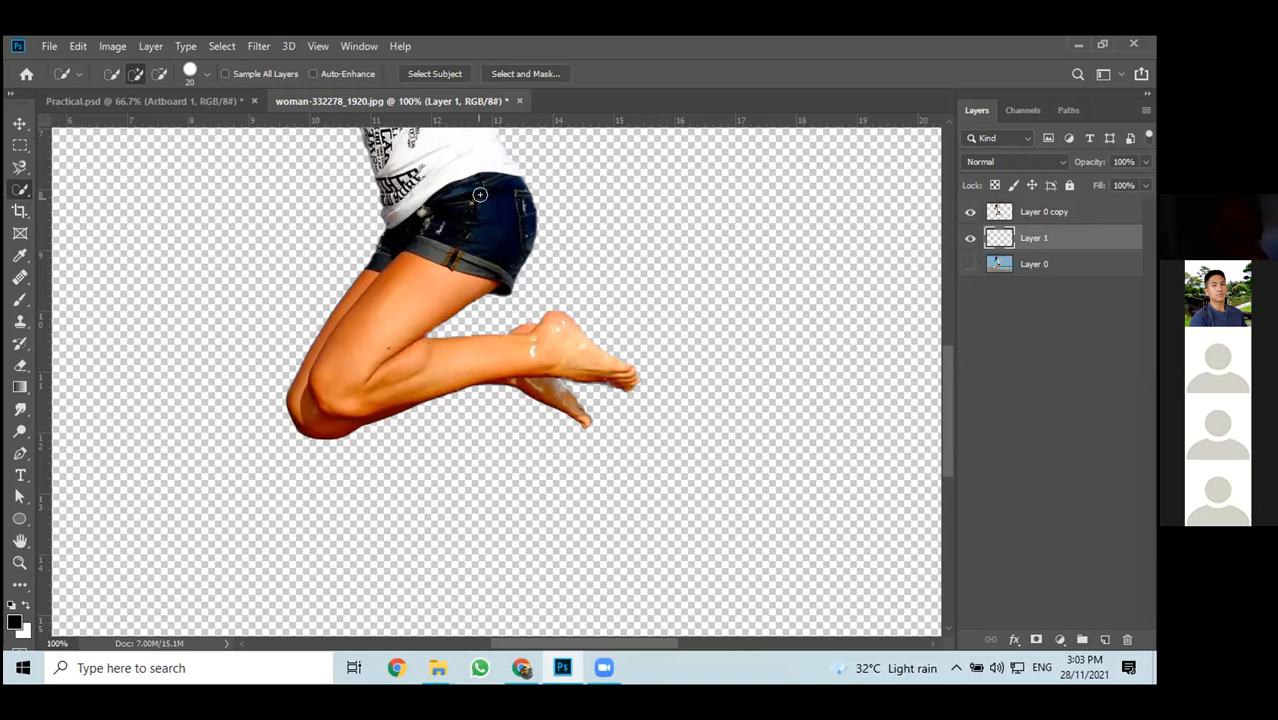
Rename the cutout layer, Layer 0 copy, as Model
{"action": "double_click", "coordinate": [1046, 211]}
{"action": "type", "text": "Model"}
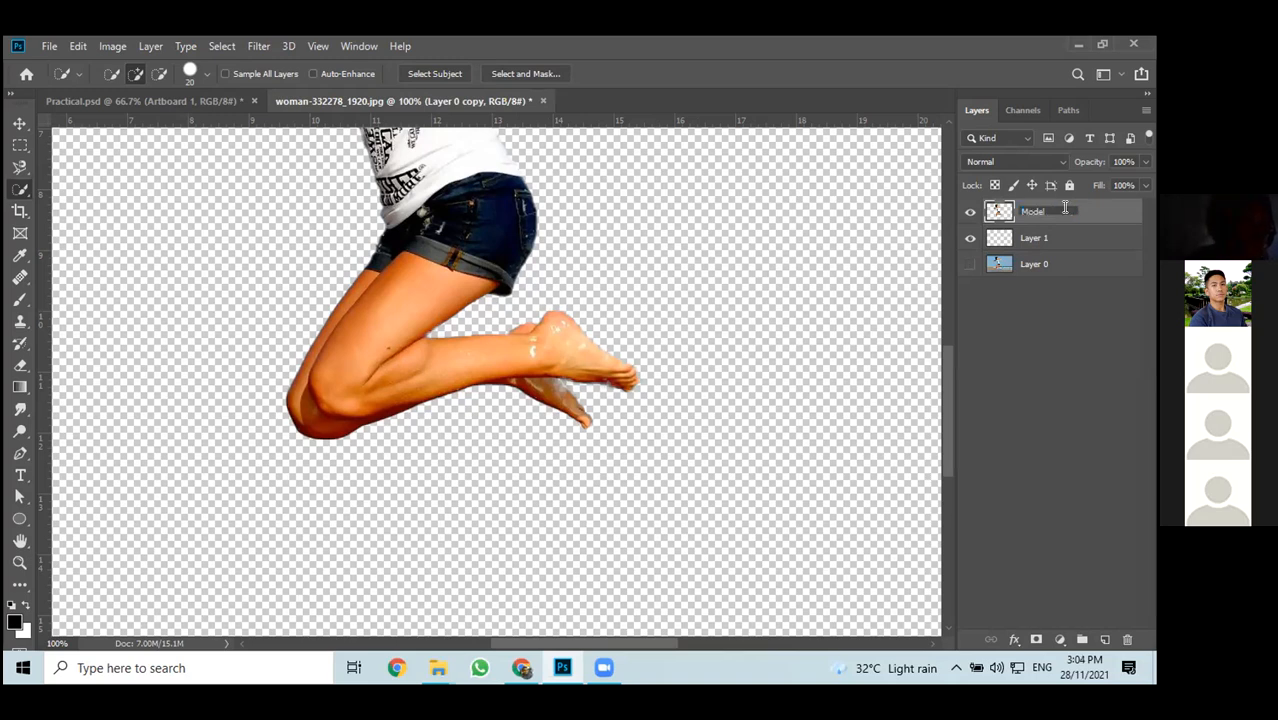
{"action": "left_click", "coordinate": [1108, 211]}
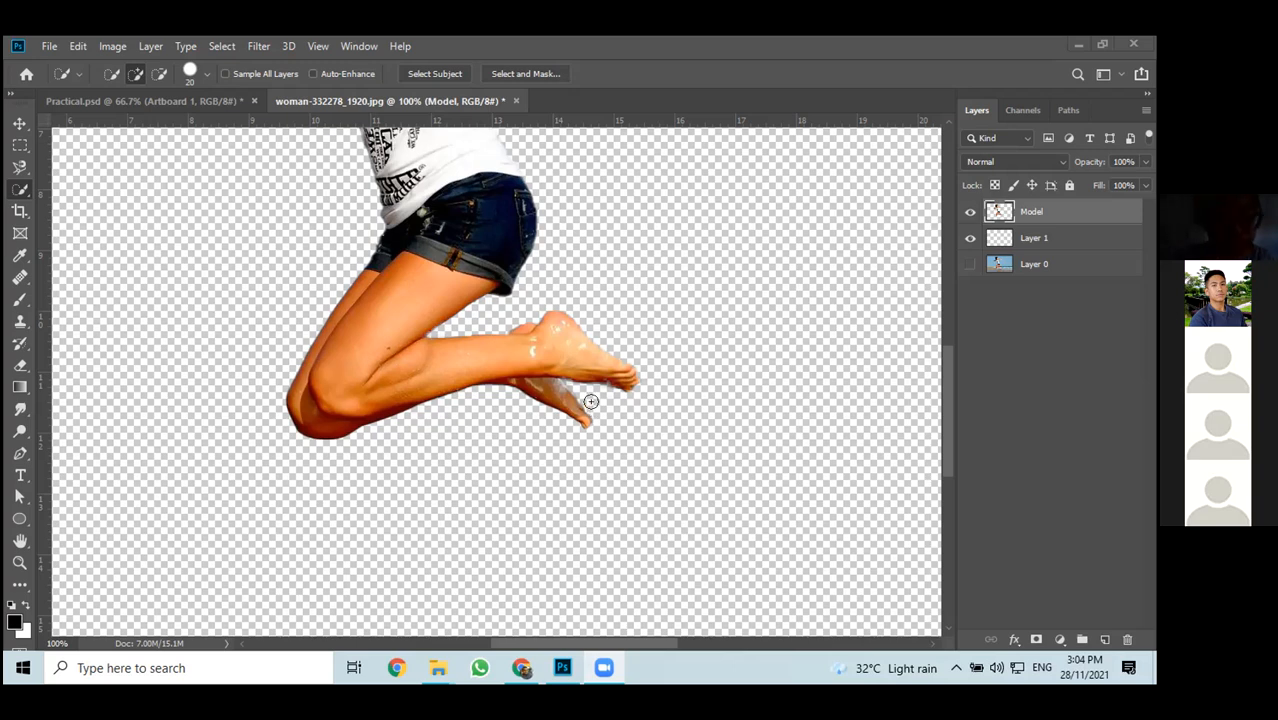
Compare the whole cutout at 50% zoom with the original beach photo by toggling Layer 0's visibility, leaving Layer 0 hidden
{"action": "scroll", "coordinate": [486, 413], "scroll_direction": "up", "scroll_amount": 5}
{"action": "scroll", "coordinate": [486, 414], "scroll_direction": "up", "scroll_amount": 3}
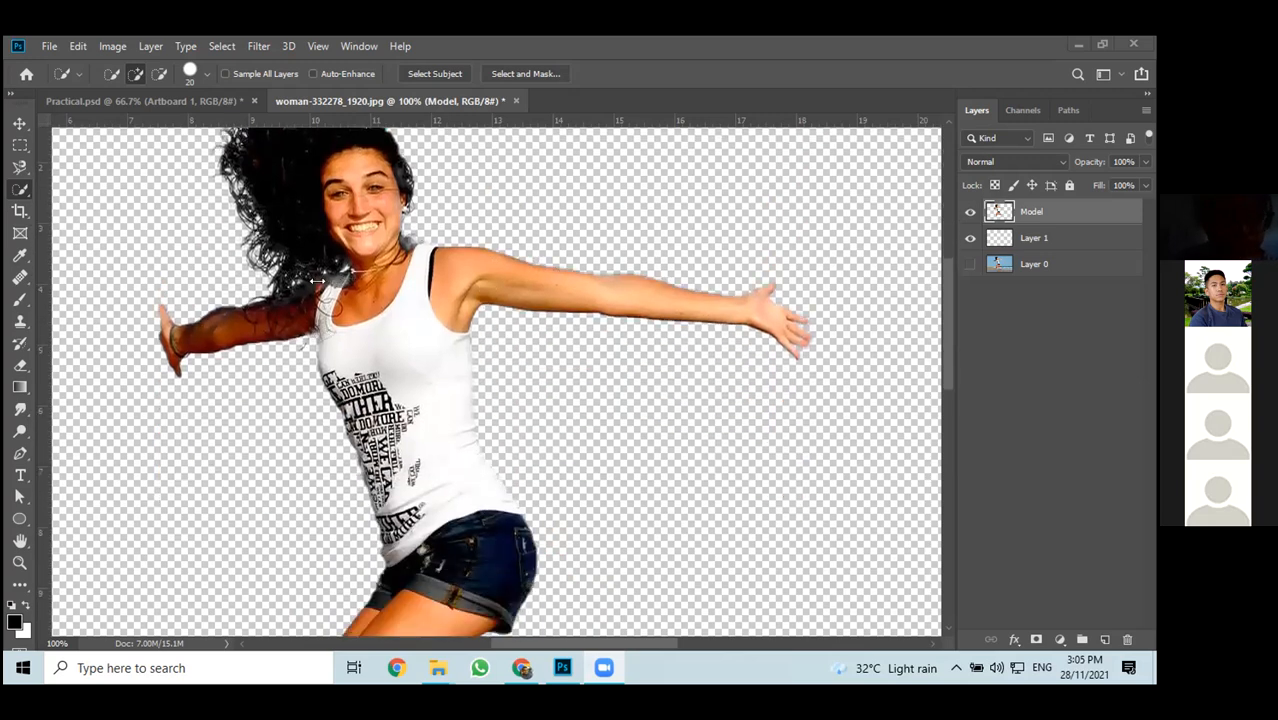
{"action": "scroll", "coordinate": [416, 229], "scroll_direction": "down", "scroll_amount": 3}
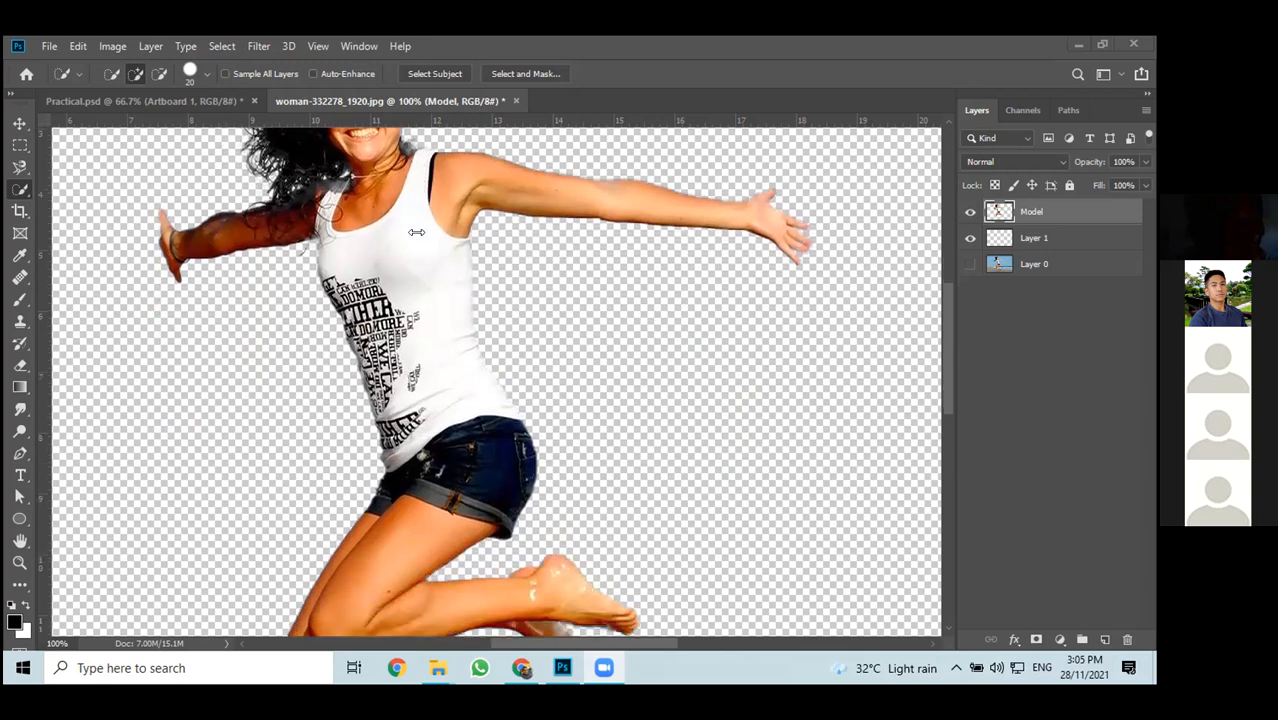
{"action": "left_click", "coordinate": [57, 643]}
{"action": "type", "text": "50"}
{"action": "key", "text": "Return"}
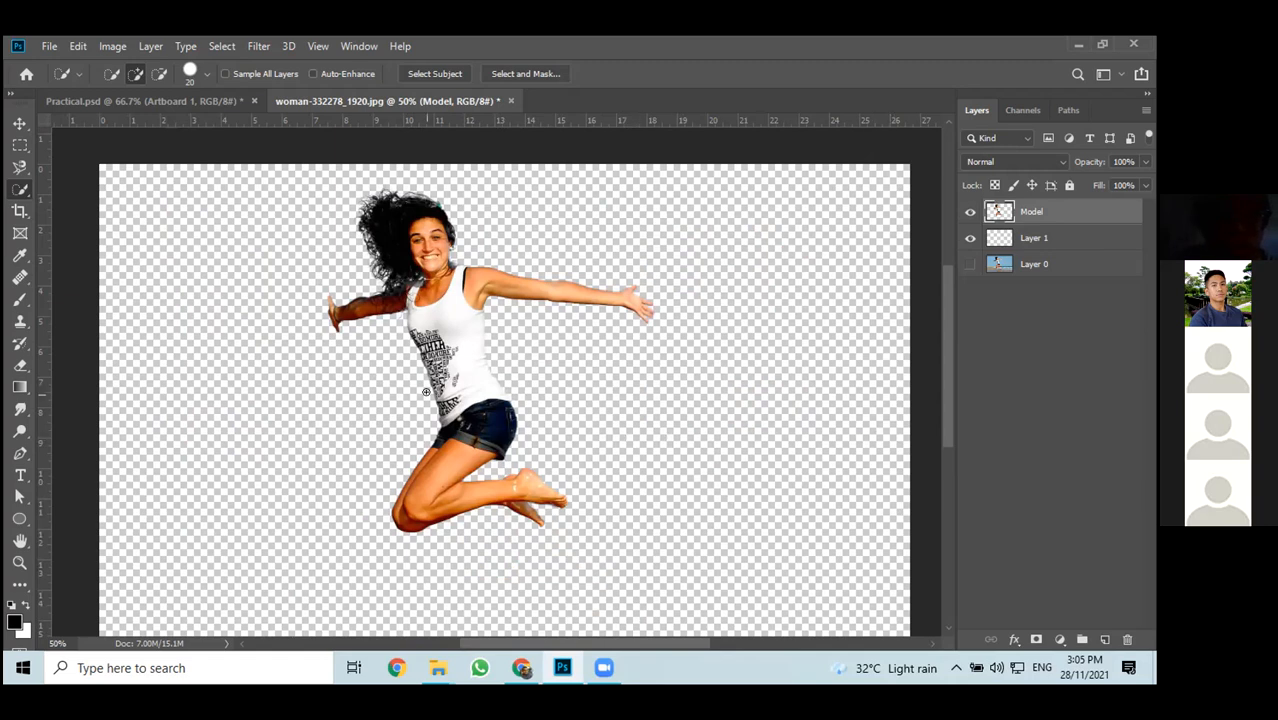
{"action": "left_click", "coordinate": [968, 264]}
{"action": "left_click", "coordinate": [968, 265]}
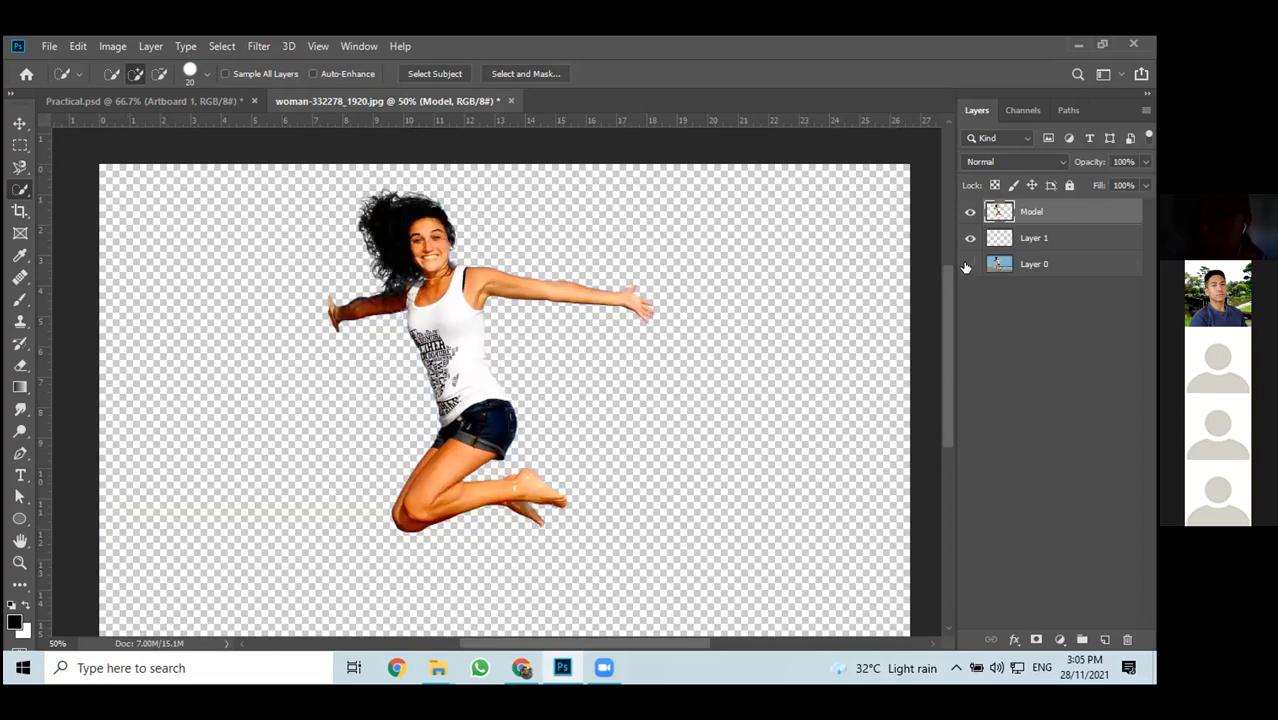
{"action": "left_click", "coordinate": [968, 266]}
{"action": "left_click", "coordinate": [968, 266]}
{"action": "left_click", "coordinate": [968, 266]}
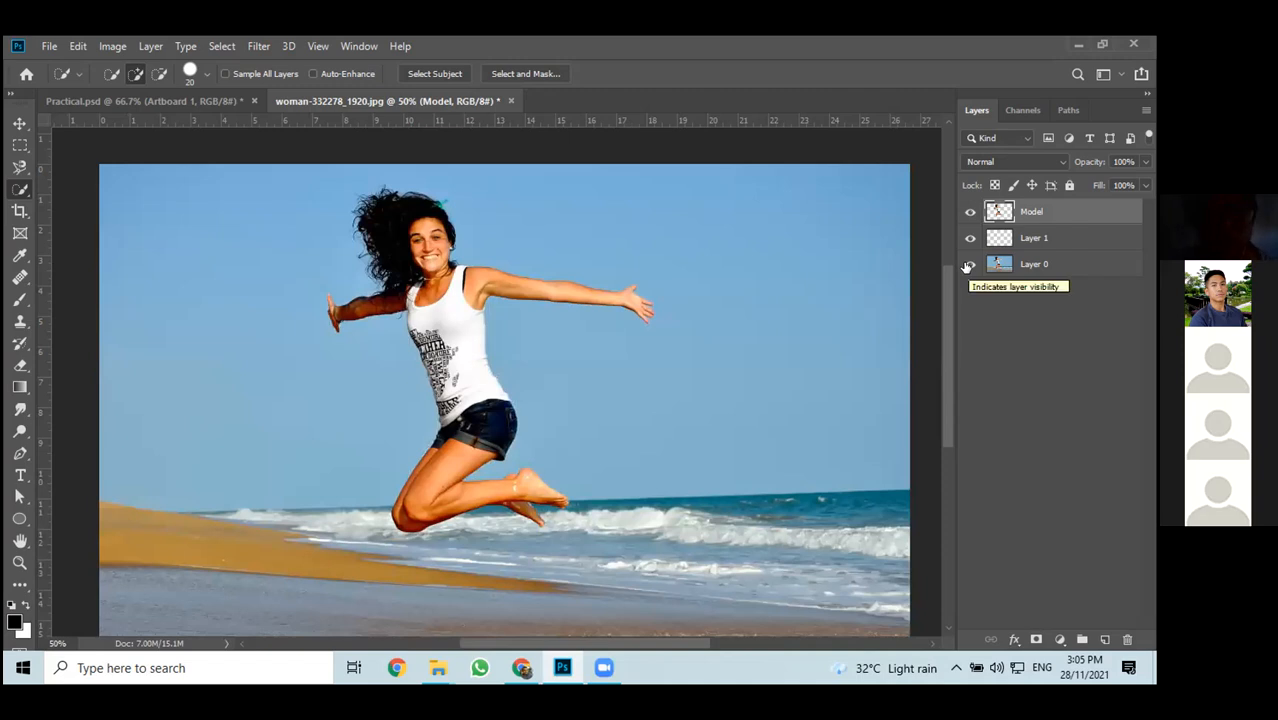
{"action": "left_click", "coordinate": [968, 266]}
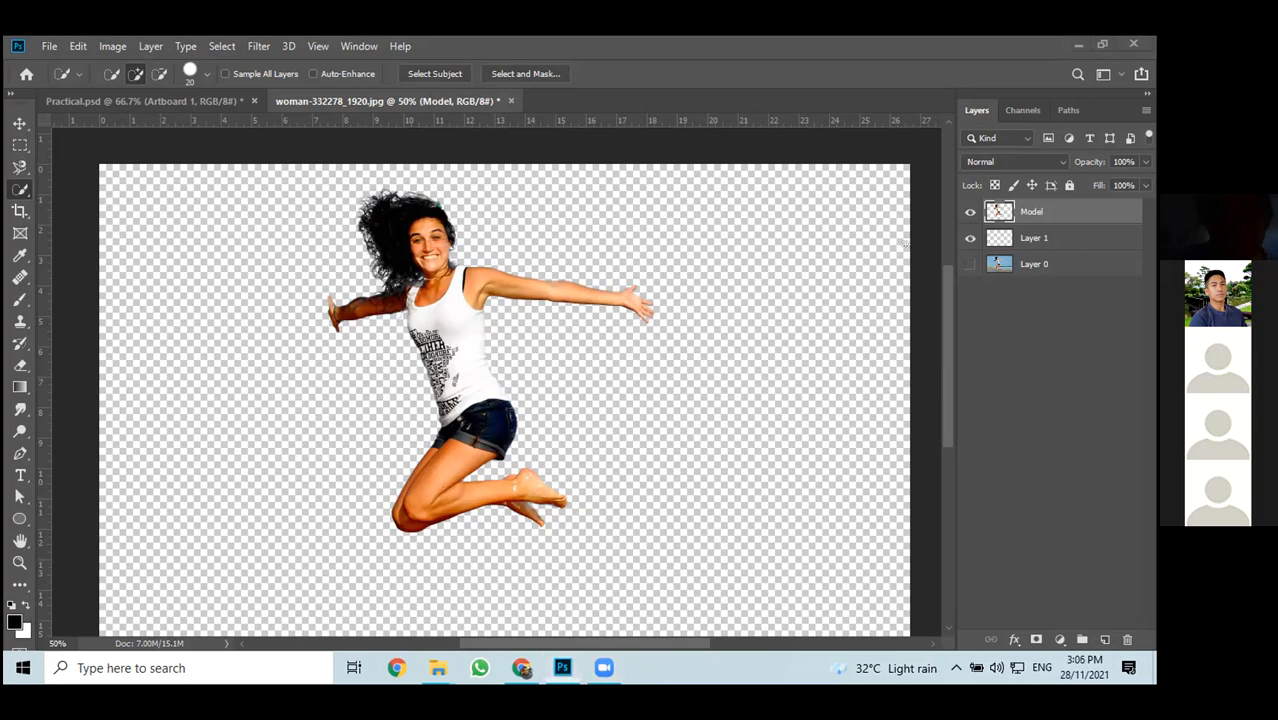
Replace Layer 1 with a fresh empty layer directly above Layer 0
{"action": "left_click", "coordinate": [1070, 240]}
{"action": "left_click_drag", "start_coordinate": [1115, 237], "coordinate": [1127, 639]}
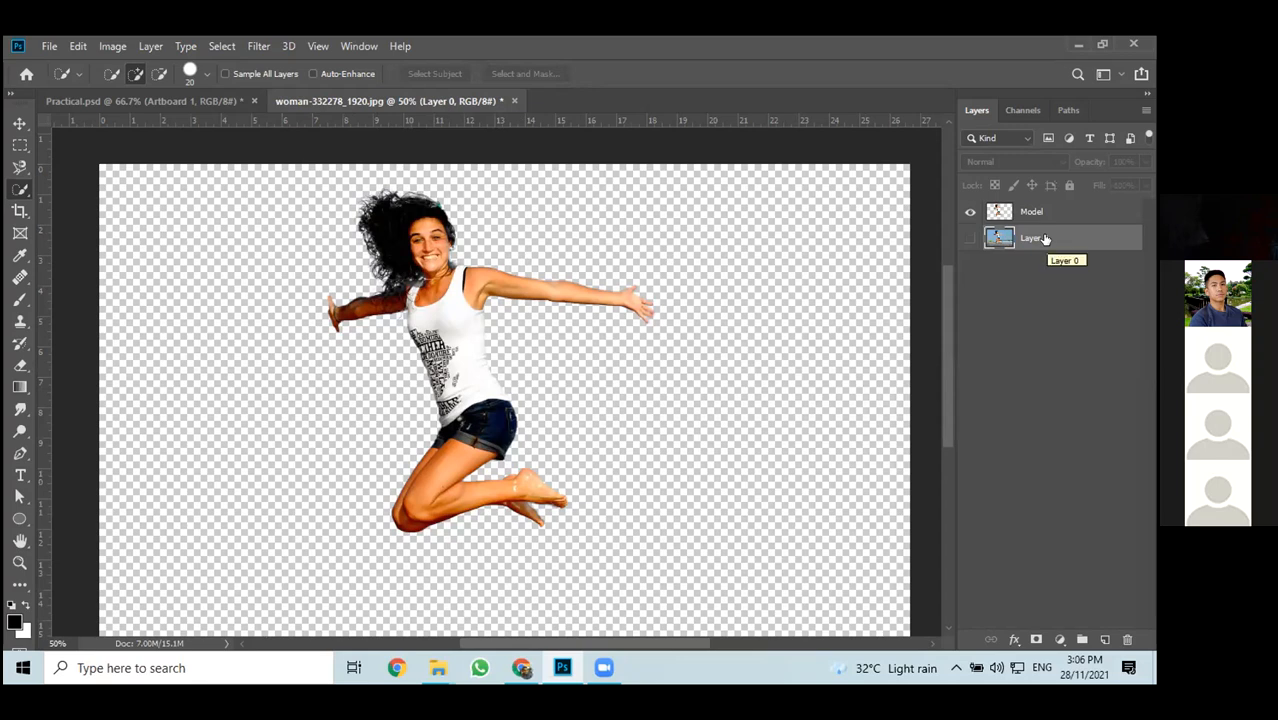
{"action": "left_click", "coordinate": [1104, 640]}
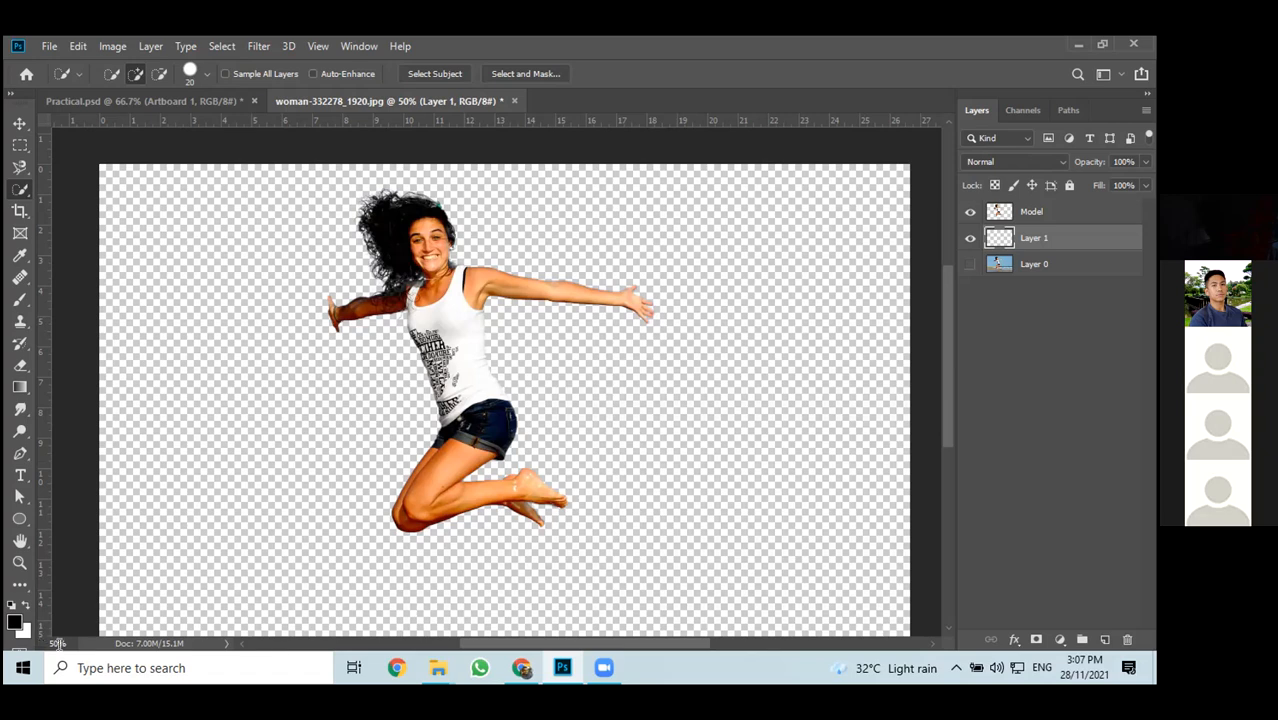
Move the Model cutout to the lower right part of the canvas with the Move tool, working at 40% zoom
{"action": "left_click_drag", "start_coordinate": [72, 643], "coordinate": [33, 625]}
{"action": "type", "text": "40"}
{"action": "key", "text": "Return"}
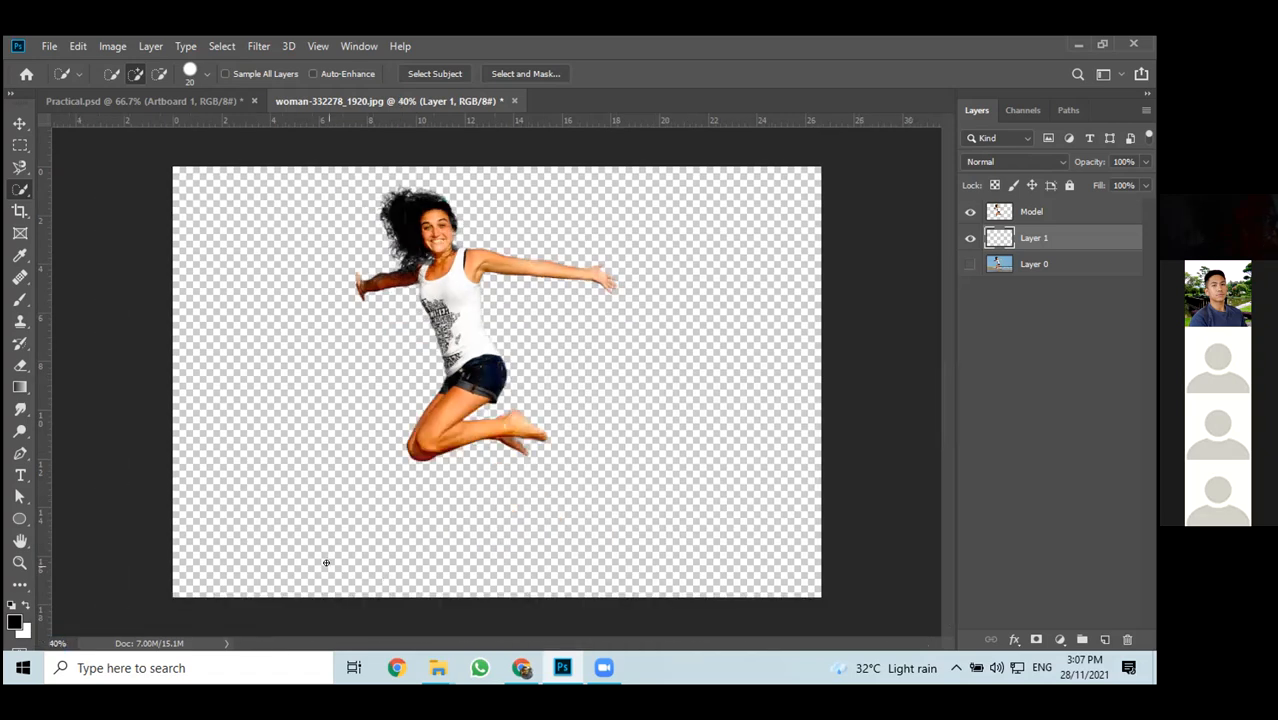
{"action": "left_click", "coordinate": [1040, 212]}
{"action": "left_click", "coordinate": [19, 123]}
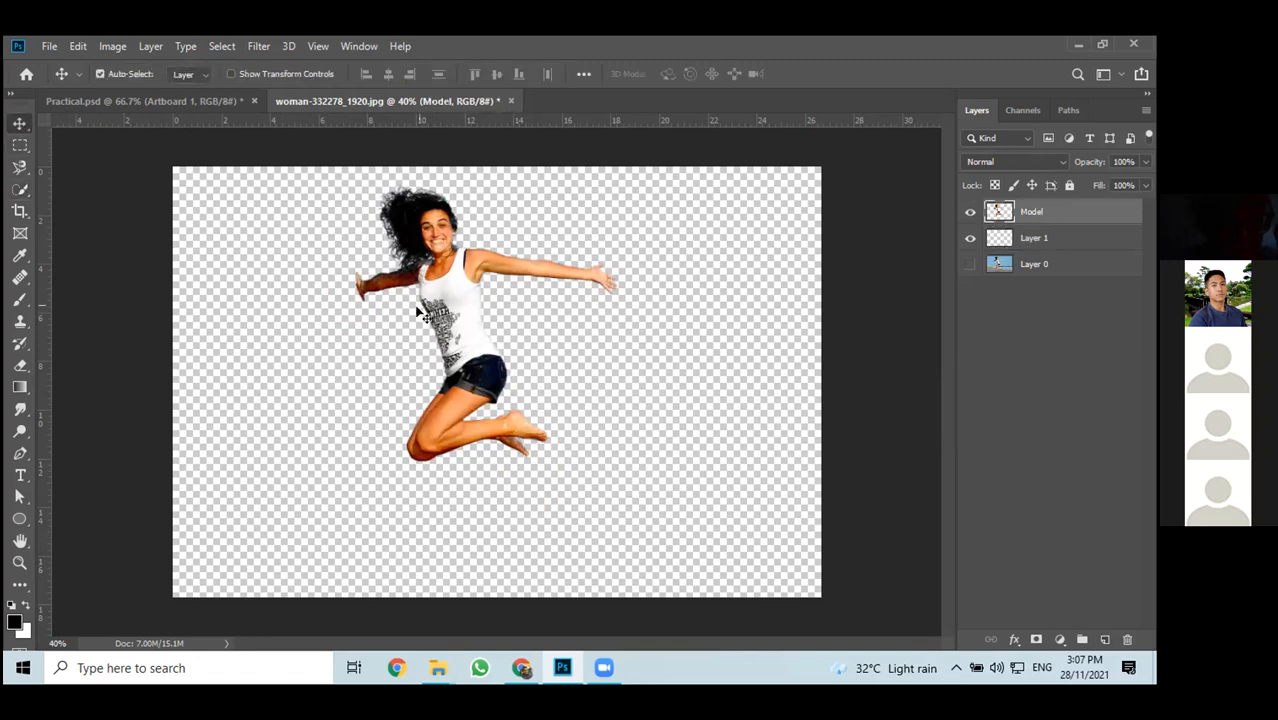
{"action": "left_click_drag", "start_coordinate": [464, 341], "coordinate": [629, 400]}
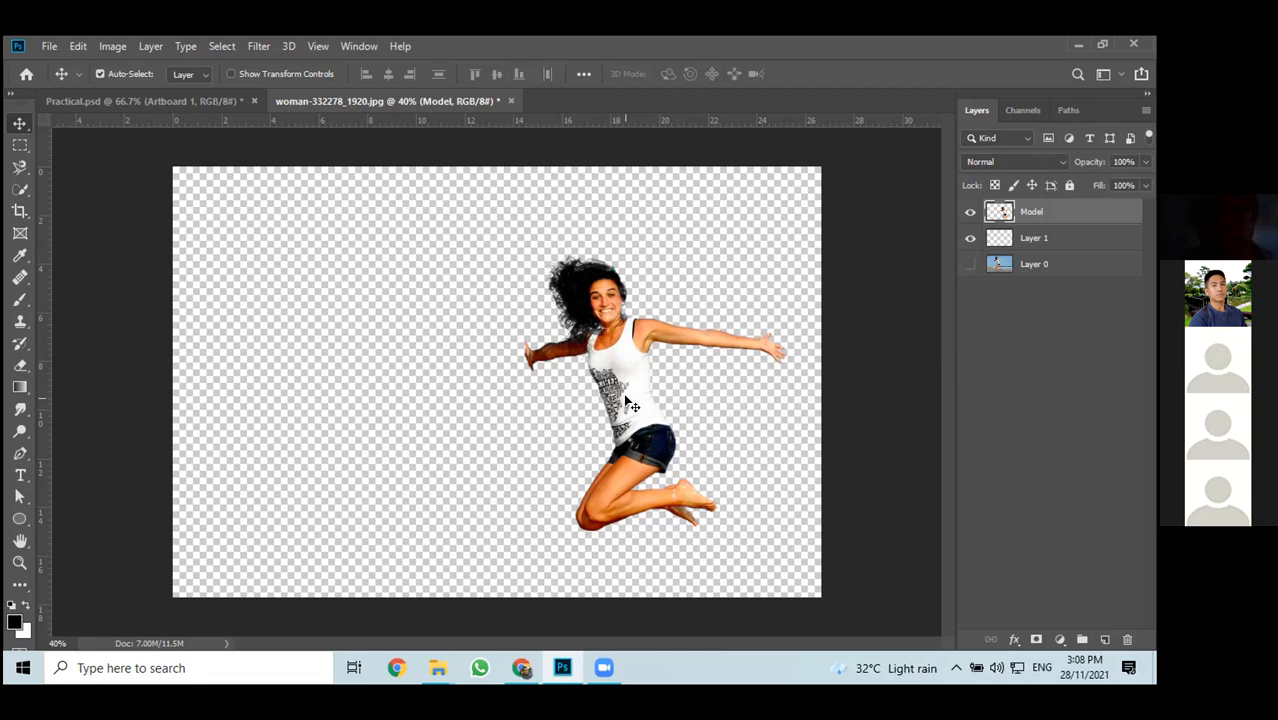
Duplicate the Model layer in place and undo the duplication
{"action": "key", "text": "ctrl"}
{"action": "key", "text": "ctrl+j"}
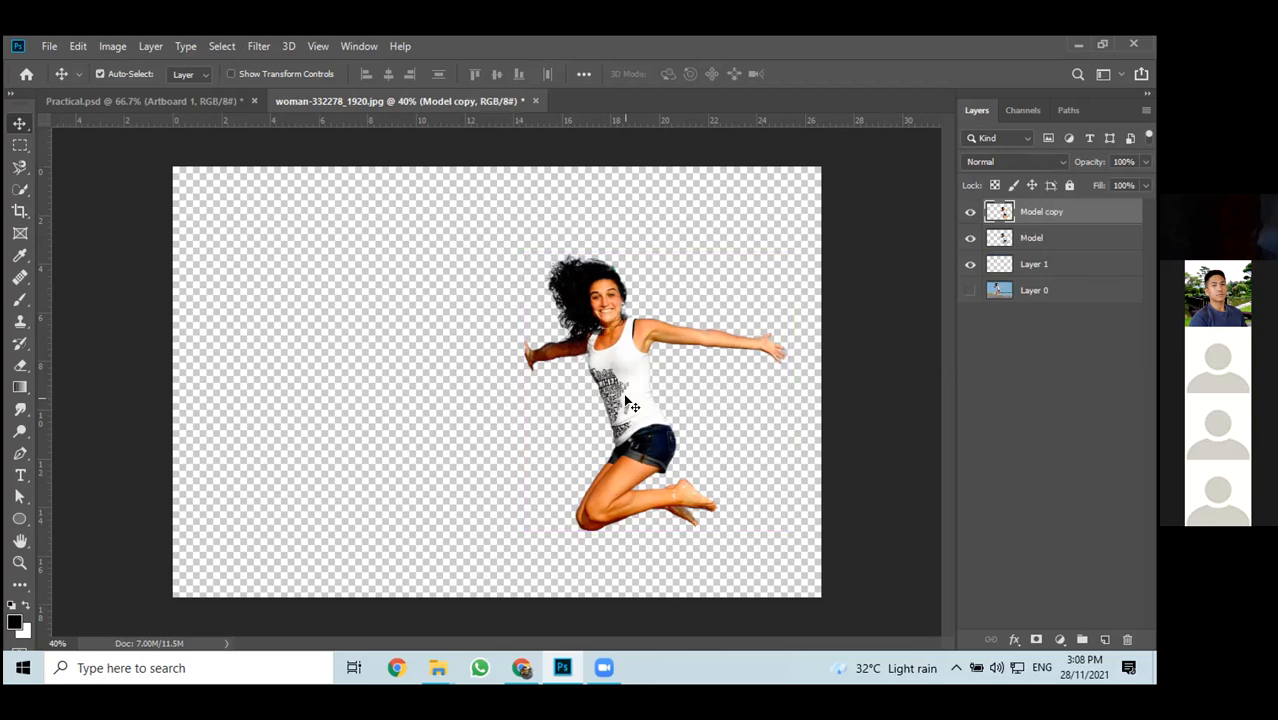
{"action": "key", "text": "ctrl+z"}
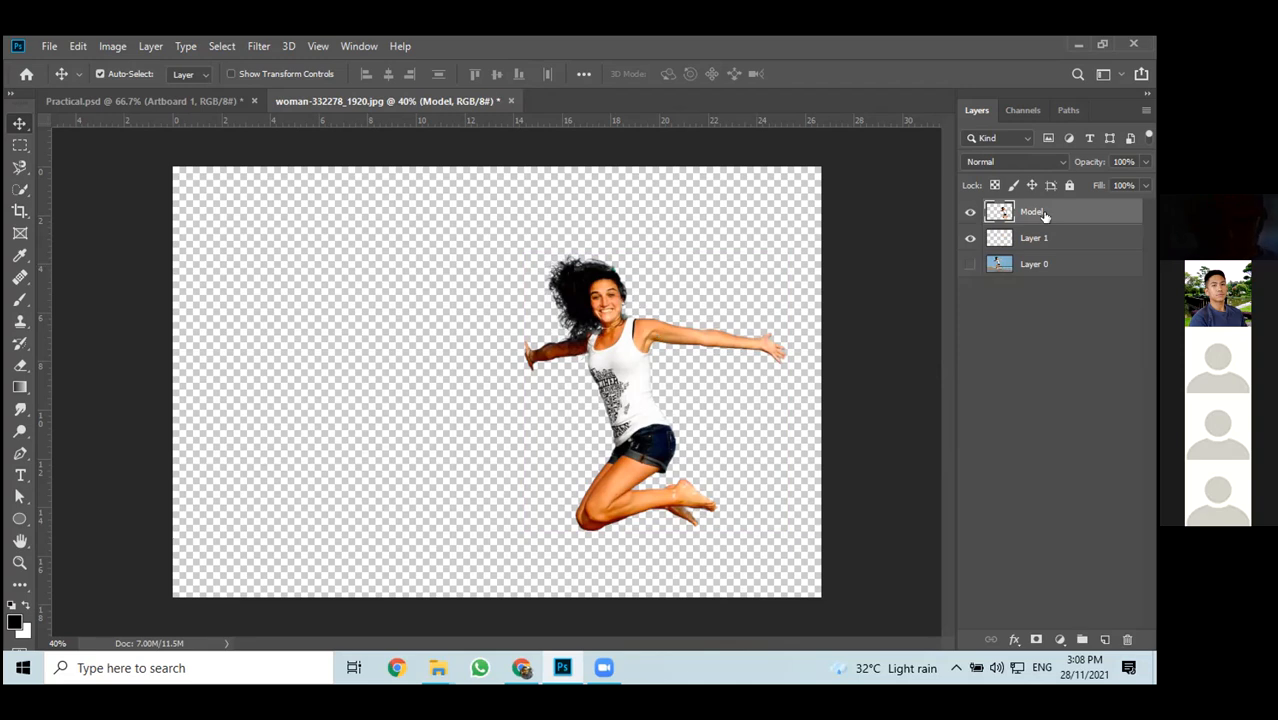
Place a duplicate of the Model figure in the left half of the canvas, and delete that copy
{"action": "key", "text": "ctrl+j"}
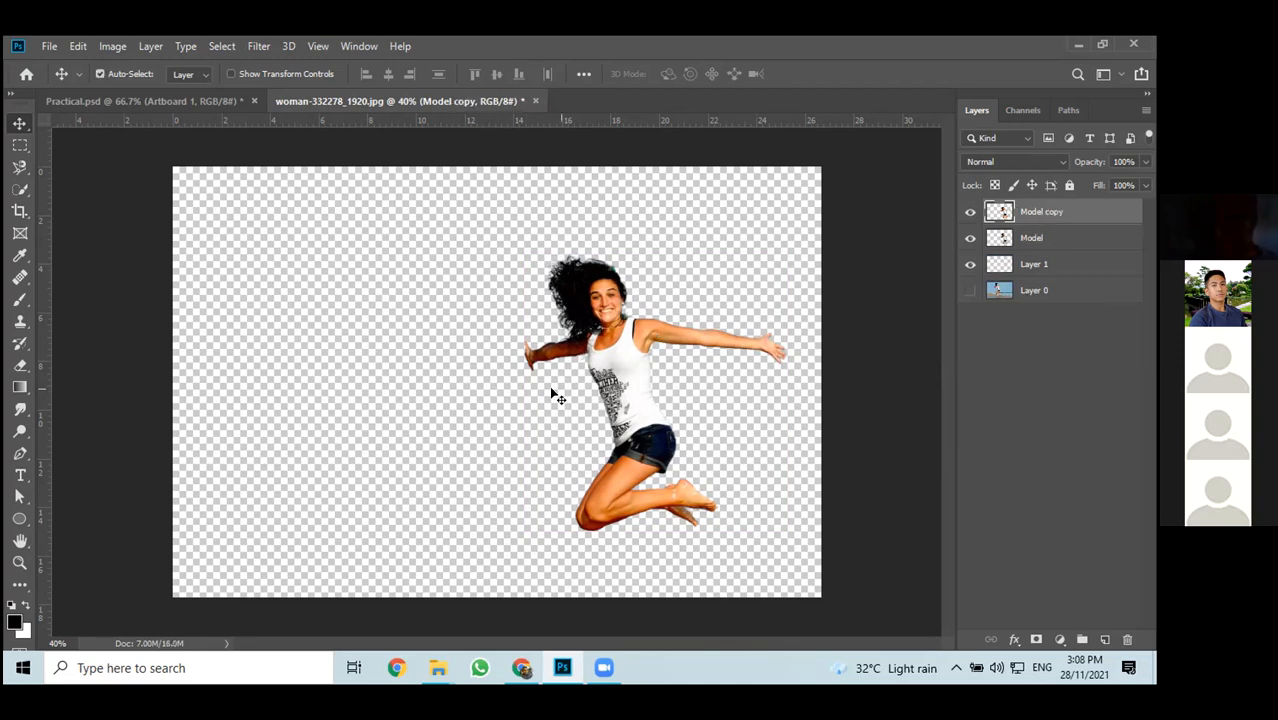
{"action": "left_click_drag", "start_coordinate": [615, 390], "coordinate": [335, 358]}
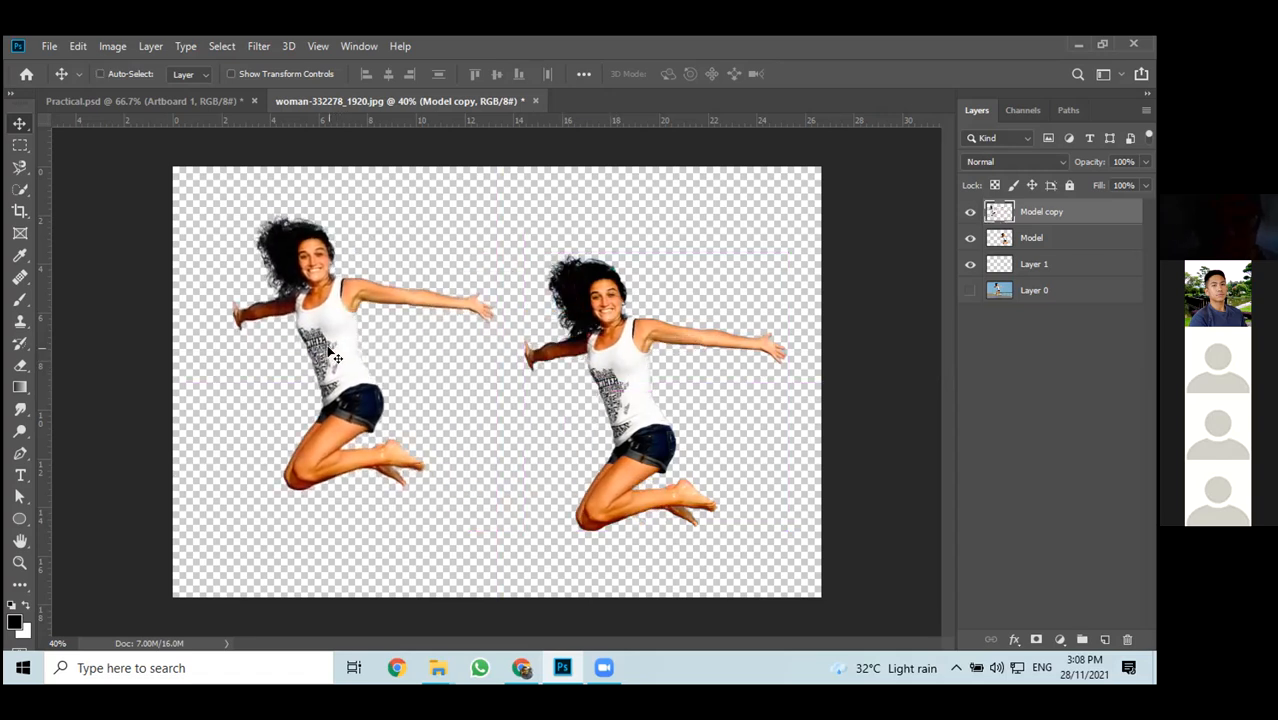
{"action": "key", "text": "Delete"}
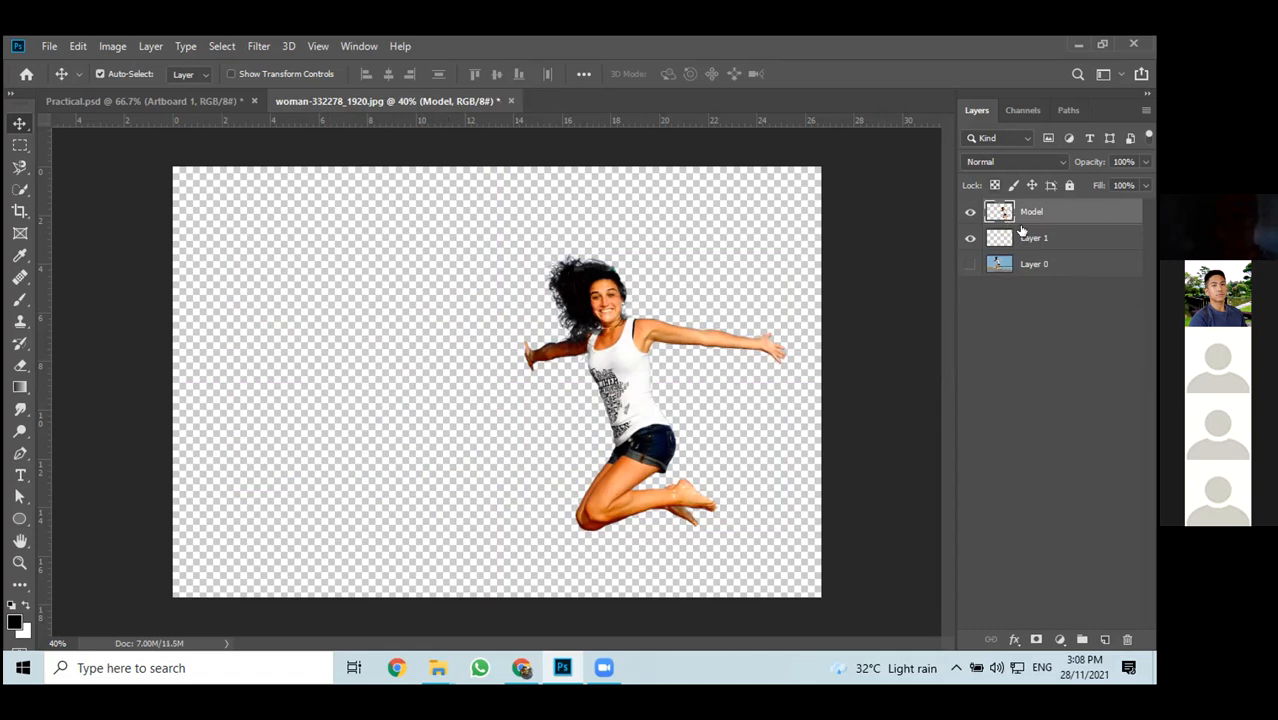
Duplicate the Model layer within the same document under the name Model copy
{"action": "right_click", "coordinate": [1062, 213]}
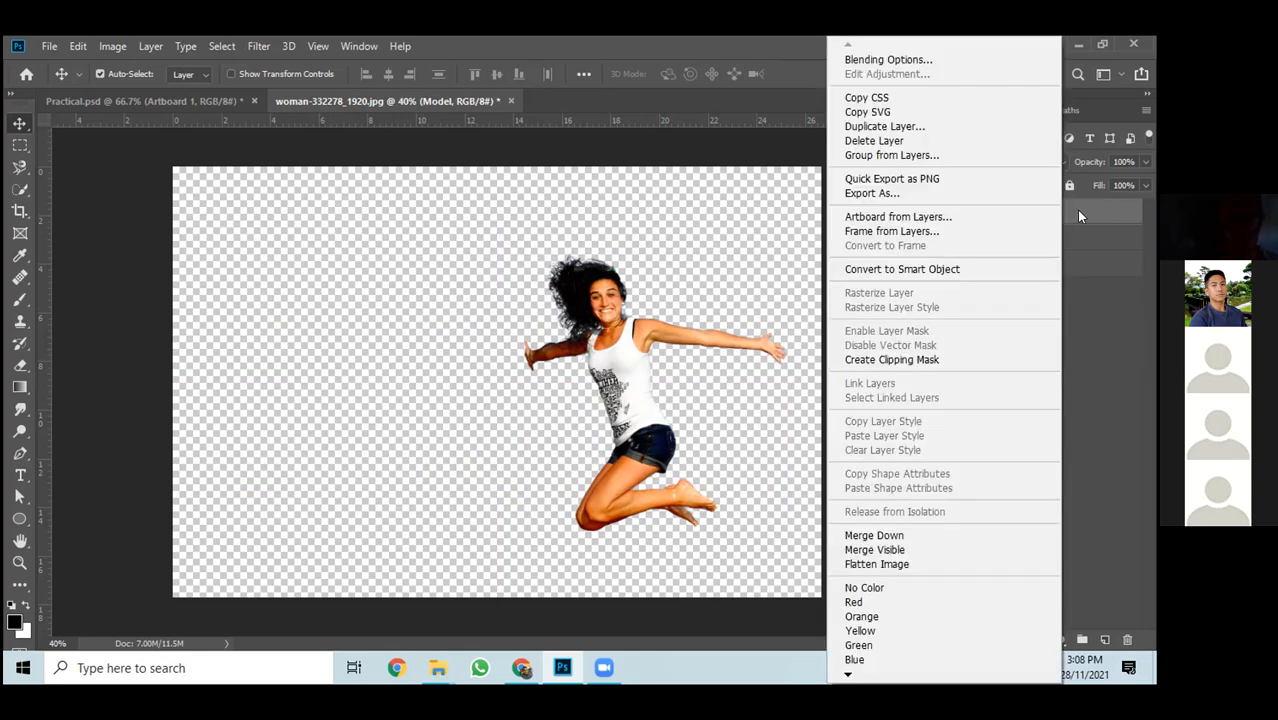
{"action": "right_click", "coordinate": [1076, 211]}
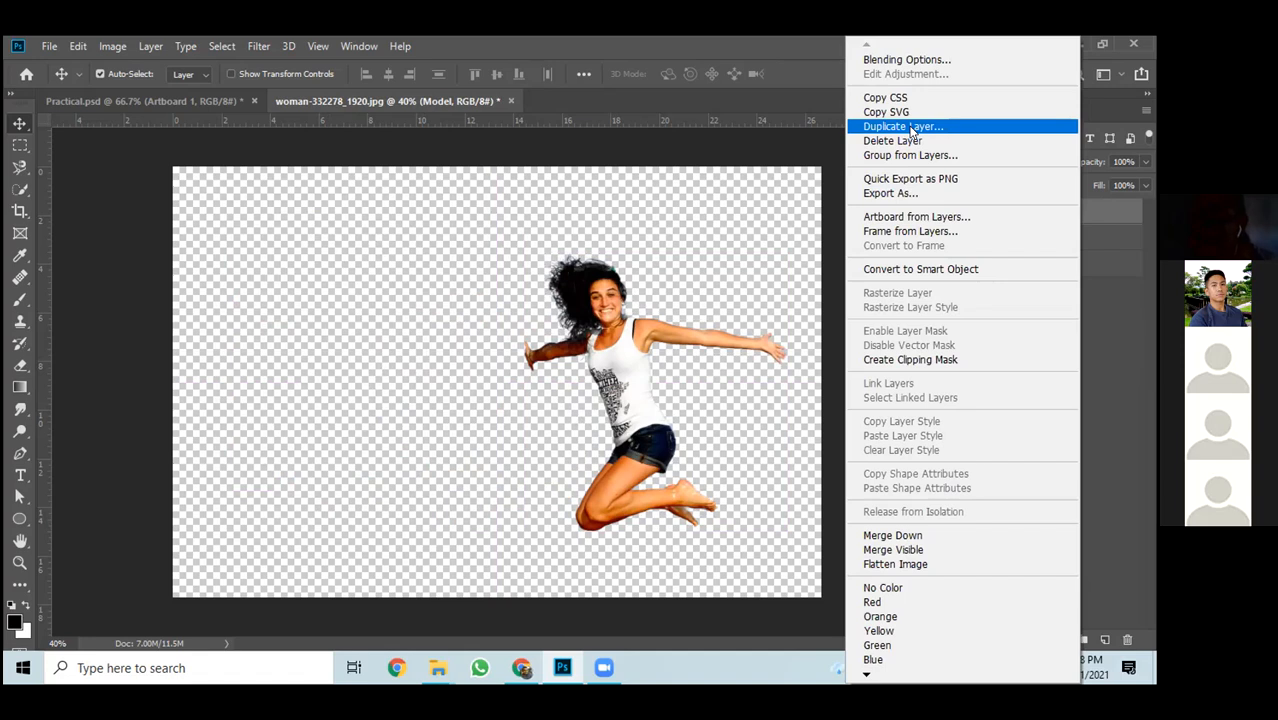
{"action": "left_click", "coordinate": [1131, 315]}
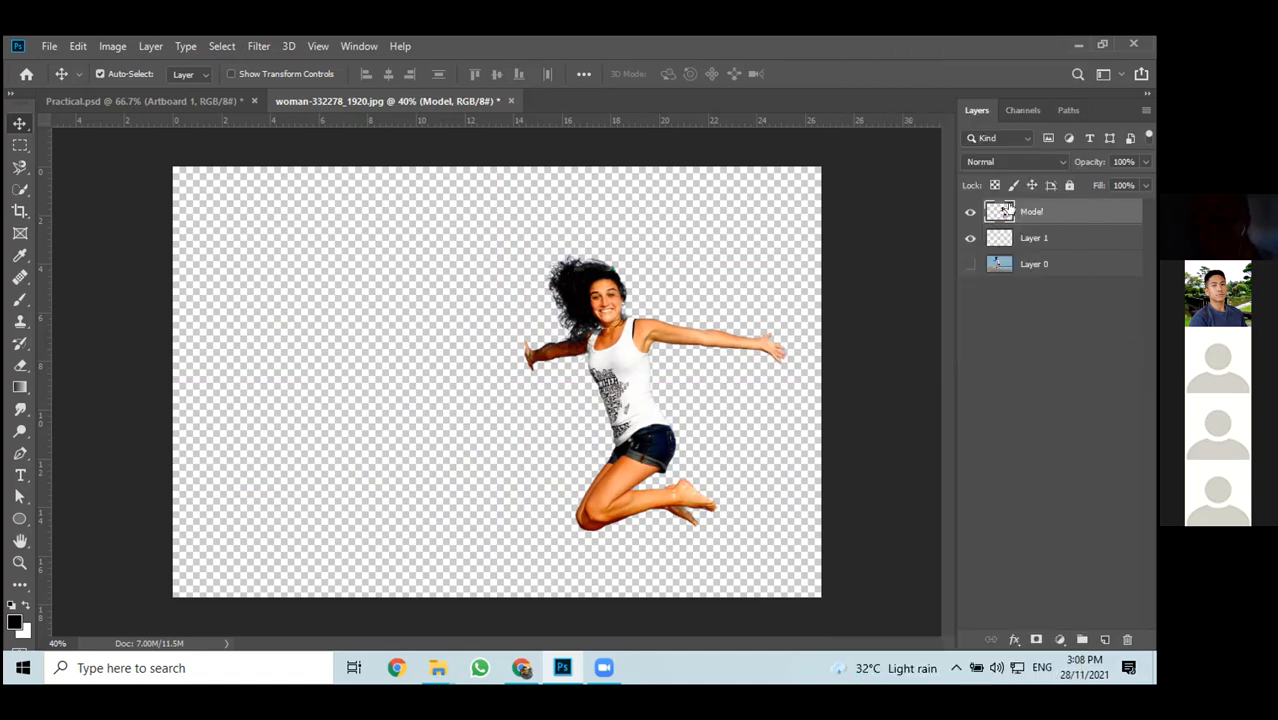
{"action": "right_click", "coordinate": [1043, 207]}
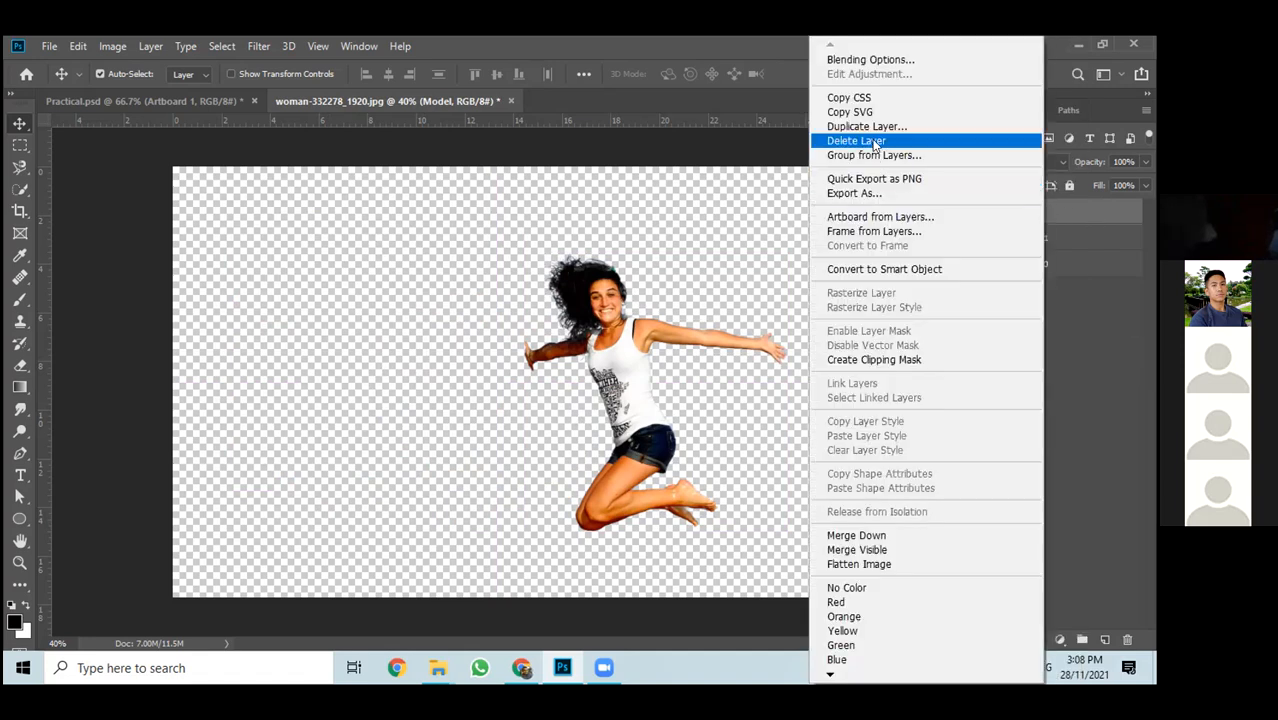
{"action": "left_click", "coordinate": [871, 127]}
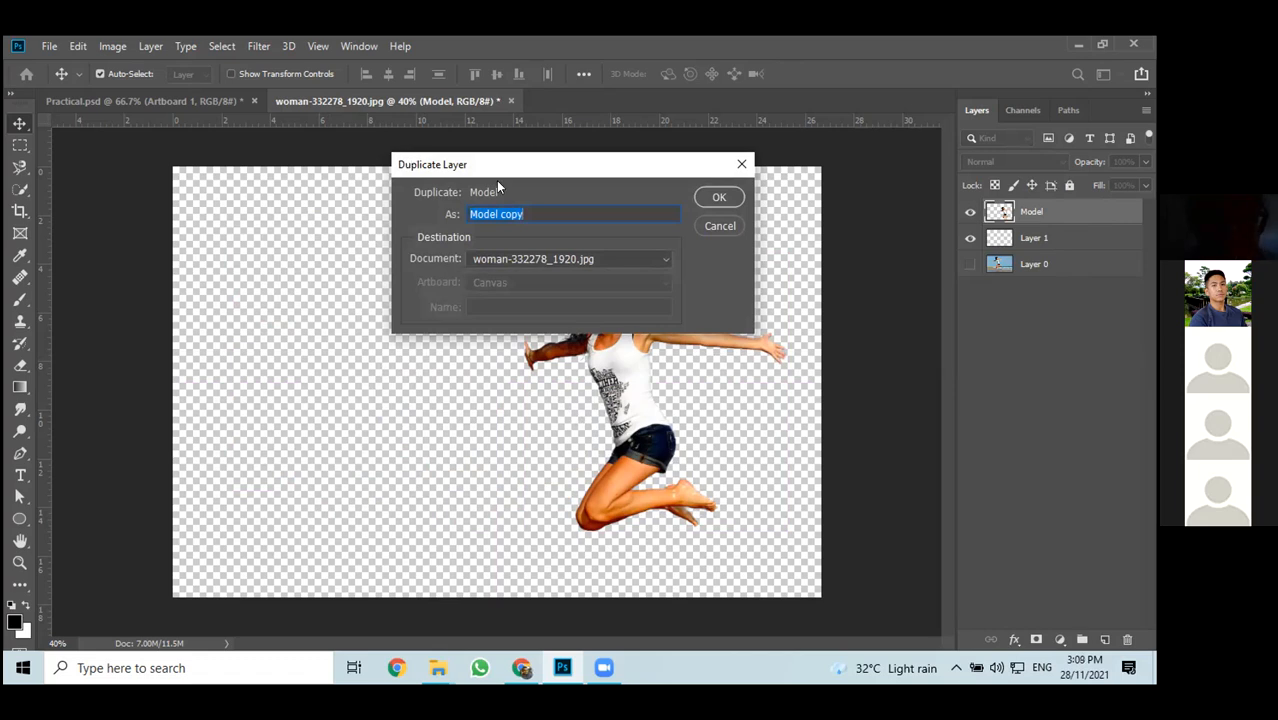
{"action": "left_click", "coordinate": [720, 199]}
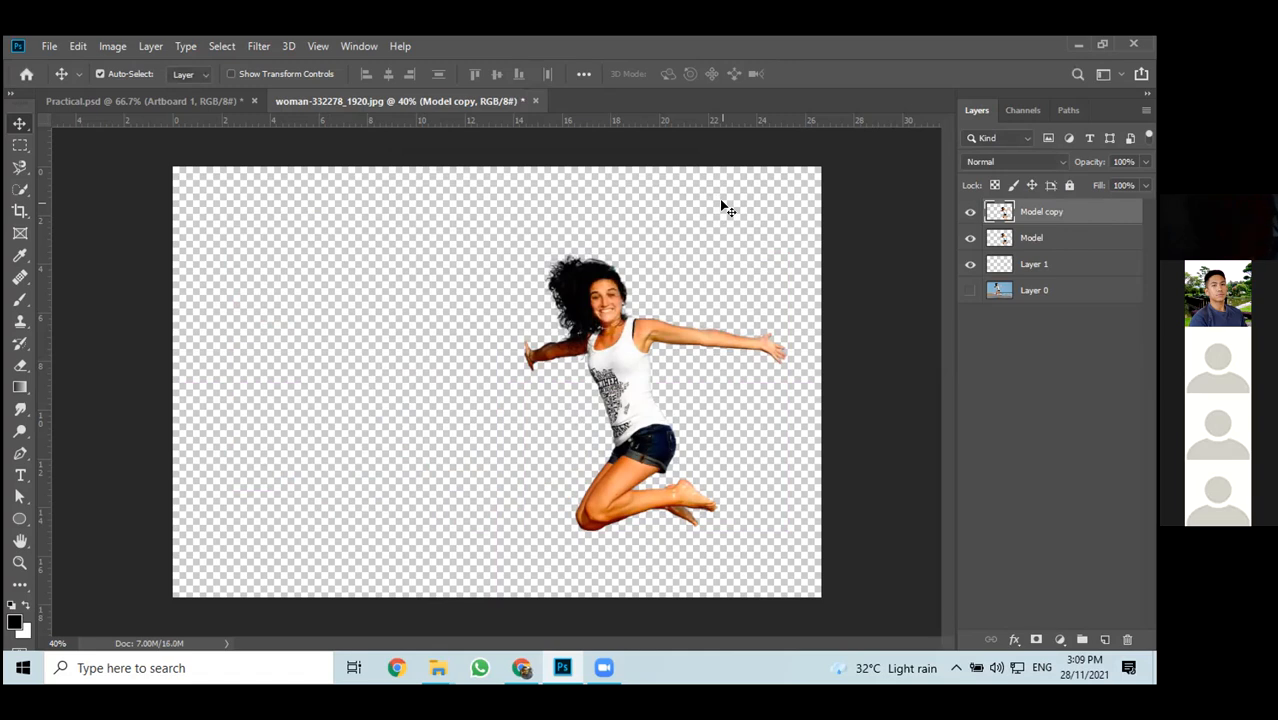
Shift the duplicated figure leftward so it partly overlaps the original, and delete the Model copy layer
{"action": "key", "text": "shift+Left"}
{"action": "key", "text": "shift+Left"}
{"action": "key", "text": "shift+Left"}
{"action": "key", "text": "shift+Left"}
{"action": "key", "text": "shift+Left"}
{"action": "key", "text": "shift+Left"}
{"action": "key", "text": "shift+Left"}
{"action": "key", "text": "shift+Left"}
{"action": "key", "text": "shift+Left"}
{"action": "key", "text": "shift+Left"}
{"action": "key", "text": "shift+Left"}
{"action": "key", "text": "shift+Left"}
{"action": "key", "text": "shift+Left"}
{"action": "key", "text": "shift+Left"}
{"action": "key", "text": "shift+Left"}
{"action": "key", "text": "shift+Left"}
{"action": "key", "text": "shift+Left"}
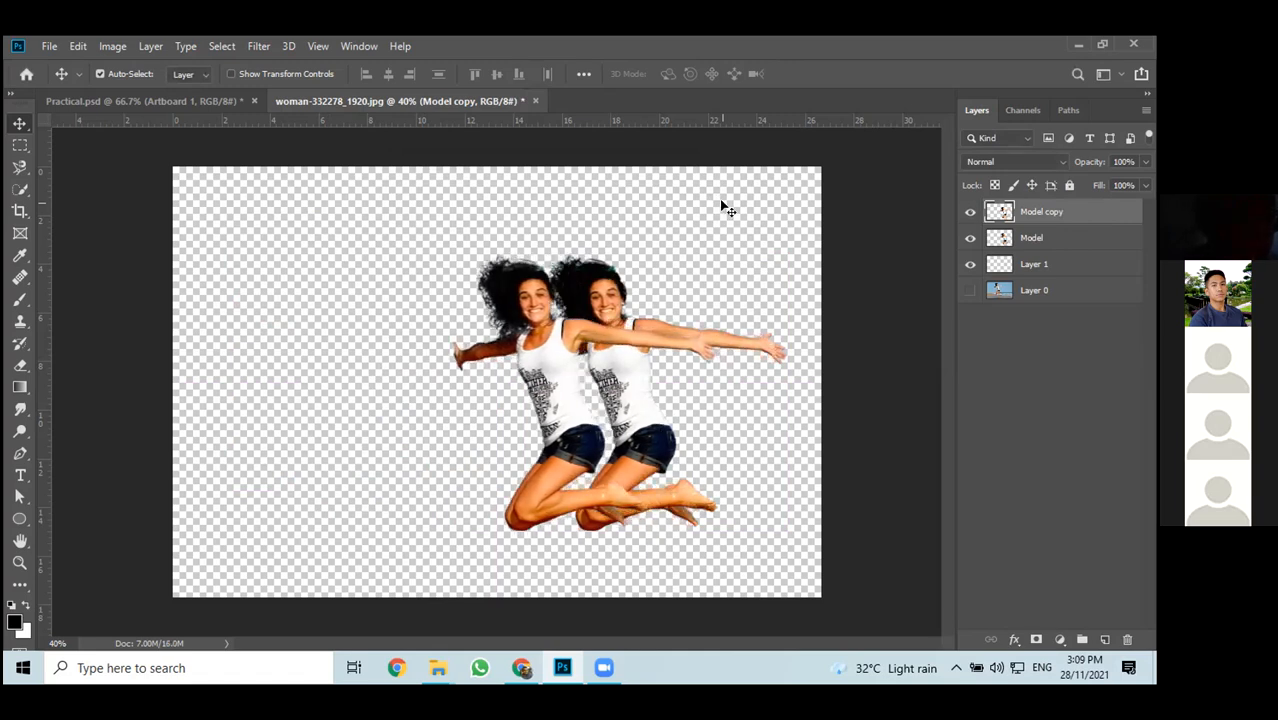
{"action": "key", "text": "shift+Left"}
{"action": "key", "text": "shift+Left"}
{"action": "key", "text": "shift+Left"}
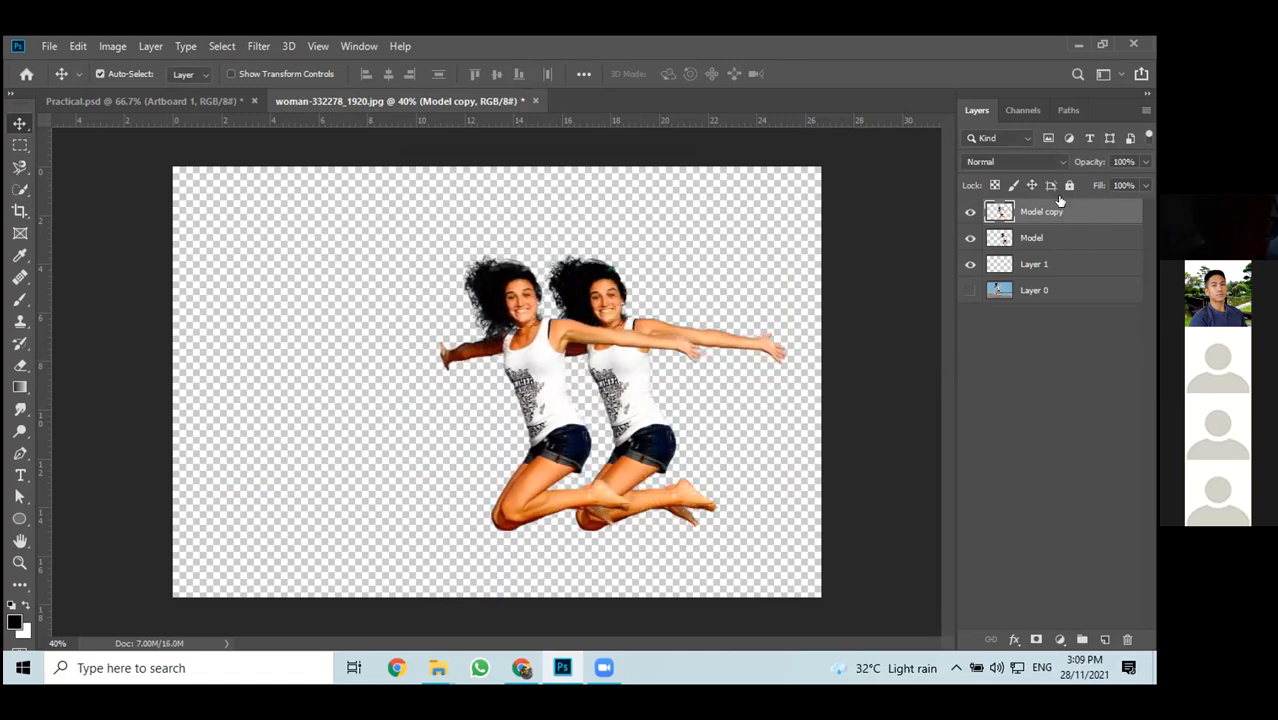
{"action": "key", "text": "Delete"}
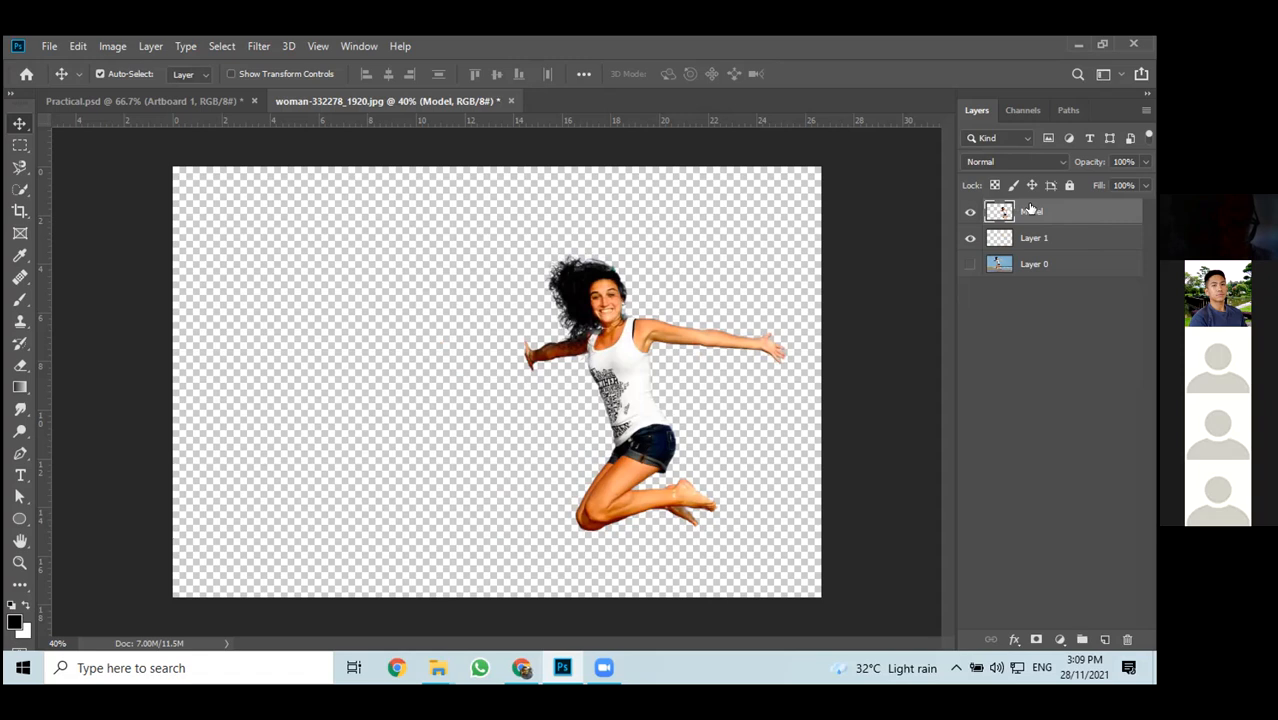
Duplicate the Model layer and move the copy horizontally leftward until the two figures stand side by side without overlapping
{"action": "left_click_drag", "start_coordinate": [1030, 209], "coordinate": [1069, 189]}
{"action": "left_click_drag", "start_coordinate": [1055, 213], "coordinate": [1104, 640]}
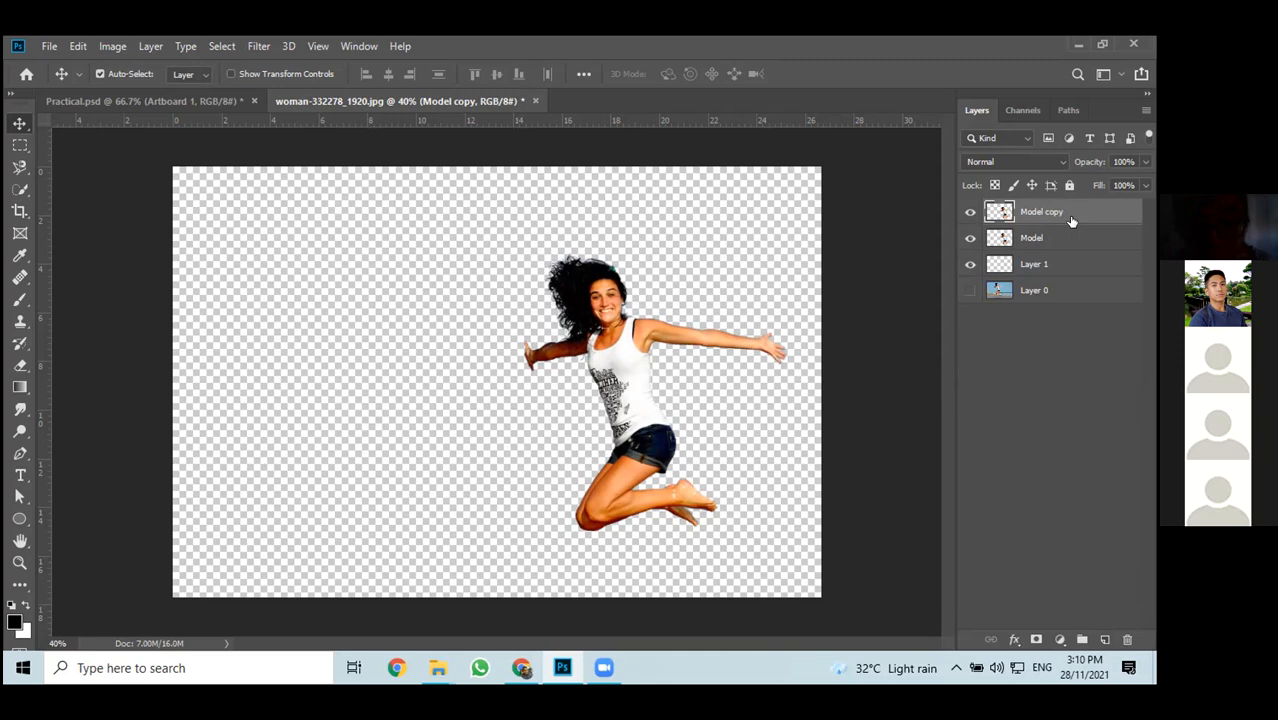
{"action": "key", "text": "shift+Left"}
{"action": "key", "text": "shift+Left"}
{"action": "key", "text": "shift+Left"}
{"action": "key", "text": "shift+Left"}
{"action": "key", "text": "shift+Left"}
{"action": "key", "text": "shift+Left"}
{"action": "key", "text": "shift+Left"}
{"action": "key", "text": "shift+Left"}
{"action": "key", "text": "shift+Left"}
{"action": "key", "text": "shift+Left"}
{"action": "key", "text": "shift+Left"}
{"action": "key", "text": "shift+Left"}
{"action": "key", "text": "shift+Left"}
{"action": "key", "text": "shift+Left"}
{"action": "key", "text": "shift+Left"}
{"action": "key", "text": "shift+Left"}
{"action": "key", "text": "shift+Left"}
{"action": "key", "text": "shift+Left"}
{"action": "key", "text": "shift+Left"}
{"action": "key", "text": "shift+Left"}
{"action": "key", "text": "shift+Left"}
{"action": "key", "text": "shift+Left"}
{"action": "key", "text": "shift+Left"}
{"action": "key", "text": "shift+Left"}
{"action": "key", "text": "shift+Left"}
{"action": "key", "text": "shift+Left"}
{"action": "key", "text": "shift+Left"}
{"action": "key", "text": "shift+Left"}
{"action": "key", "text": "shift+Left"}
{"action": "key", "text": "shift+Left"}
{"action": "key", "text": "shift+Left"}
{"action": "key", "text": "shift+Left"}
{"action": "key", "text": "shift+Left"}
{"action": "key", "text": "shift+Left"}
{"action": "key", "text": "shift+Left"}
{"action": "key", "text": "shift+Left"}
{"action": "key", "text": "shift+Left"}
{"action": "key", "text": "shift+Left"}
{"action": "key", "text": "shift+Left"}
{"action": "key", "text": "shift+Left"}
{"action": "key", "text": "shift+Left"}
{"action": "key", "text": "shift+Left"}
{"action": "key", "text": "shift+Left"}
{"action": "key", "text": "shift+Left"}
{"action": "key", "text": "shift+Left"}
{"action": "key", "text": "shift+Left"}
{"action": "key", "text": "shift+Left"}
{"action": "key", "text": "shift+Left"}
{"action": "key", "text": "shift+Left"}
{"action": "key", "text": "shift+Left"}
{"action": "key", "text": "shift+Left"}
{"action": "key", "text": "shift+Left"}
{"action": "key", "text": "shift+Left"}
{"action": "key", "text": "shift+Left"}
{"action": "key", "text": "shift+Left"}
{"action": "key", "text": "shift+Left"}
{"action": "key", "text": "shift+Left"}
{"action": "key", "text": "shift+Left"}
{"action": "key", "text": "shift+Left"}
{"action": "key", "text": "shift+Left"}
{"action": "key", "text": "shift+Left"}
{"action": "key", "text": "shift+Left"}
{"action": "key", "text": "shift+Left"}
{"action": "key", "text": "shift+Left"}
{"action": "key", "text": "shift+Left"}
{"action": "key", "text": "shift+Left"}
{"action": "key", "text": "shift+Left"}
{"action": "key", "text": "shift+Left"}
{"action": "key", "text": "shift+Left"}
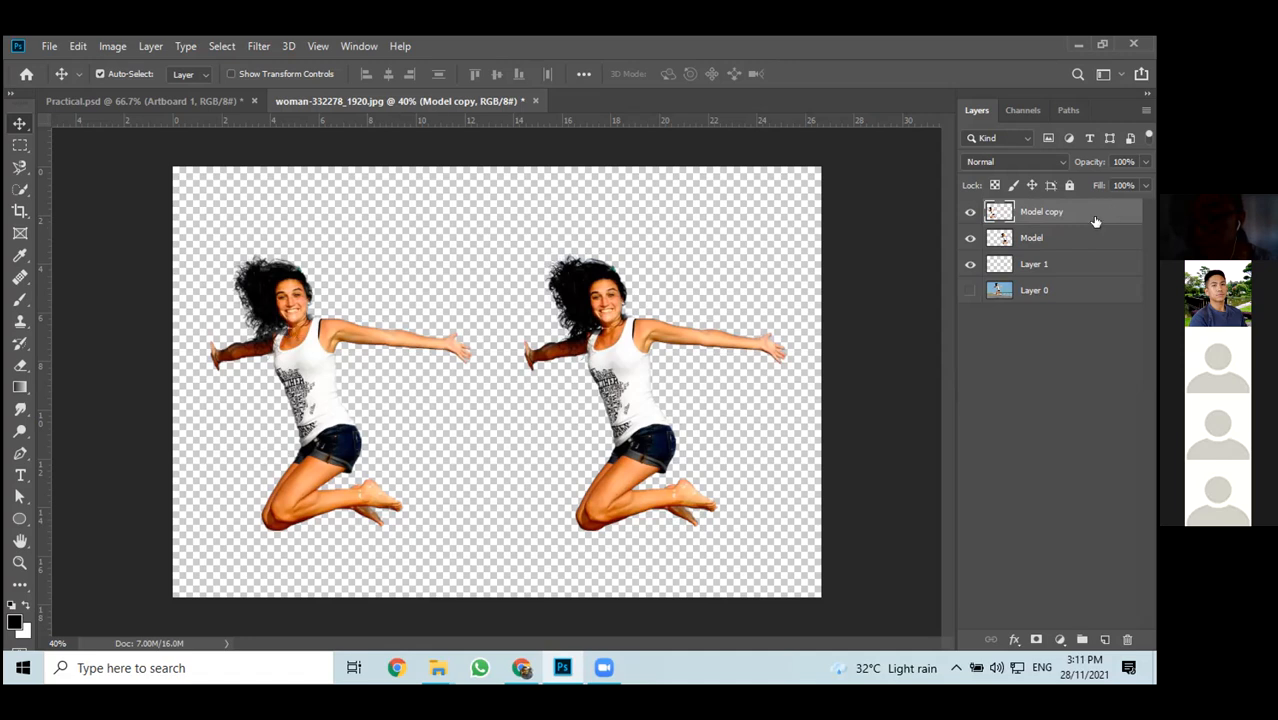
Select the original Model layer and move its figure upward so it sits higher than the copy
{"action": "left_click", "coordinate": [1070, 243]}
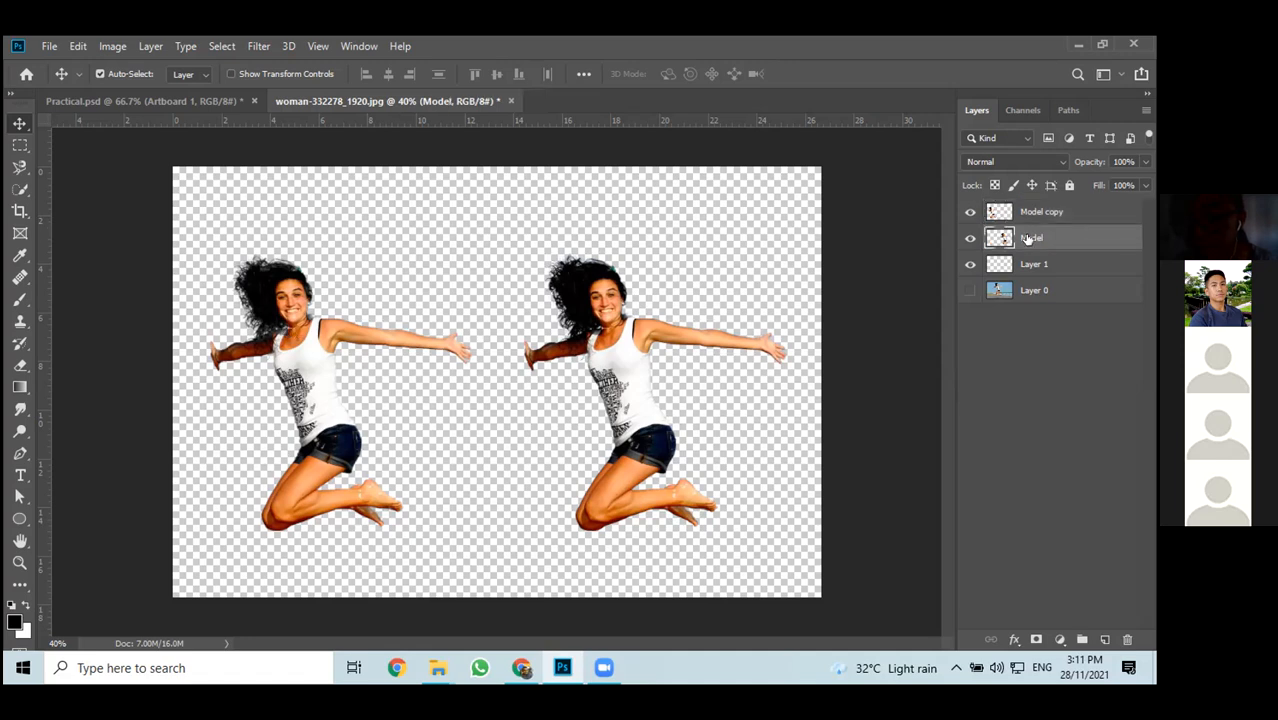
{"action": "left_click_drag", "start_coordinate": [632, 391], "coordinate": [648, 379]}
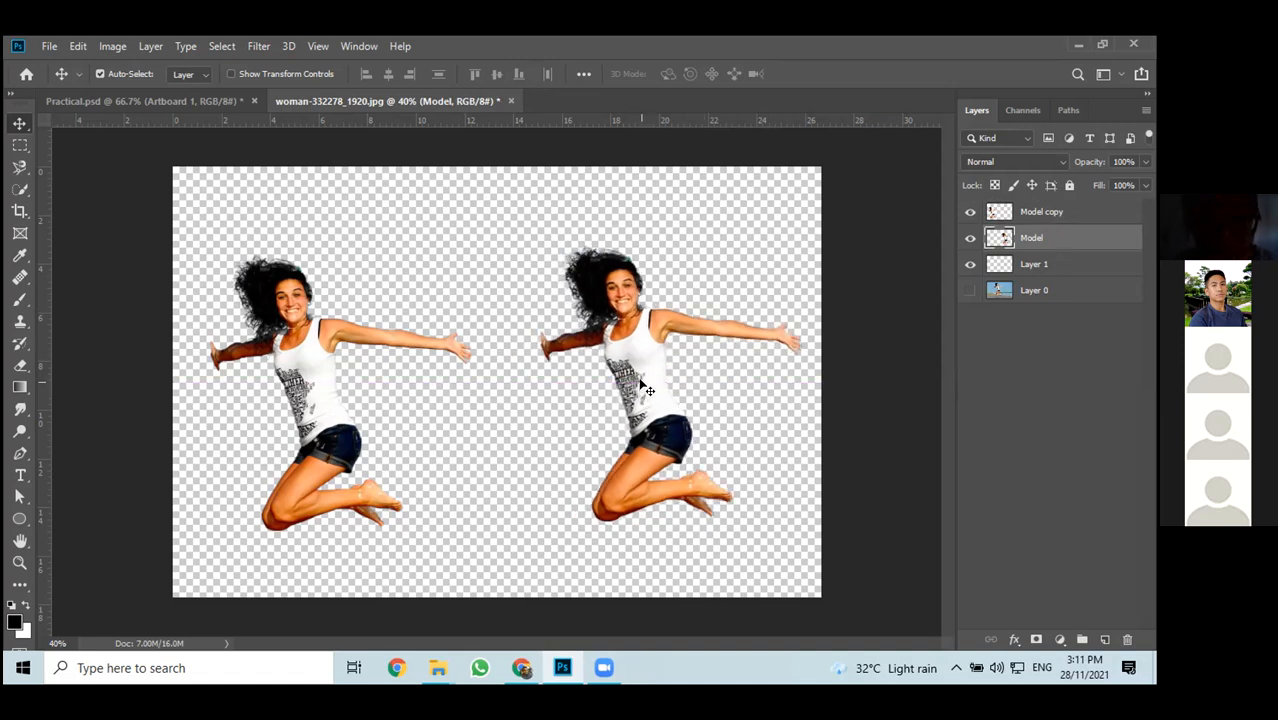
{"action": "left_click_drag", "start_coordinate": [652, 432], "coordinate": [627, 389]}
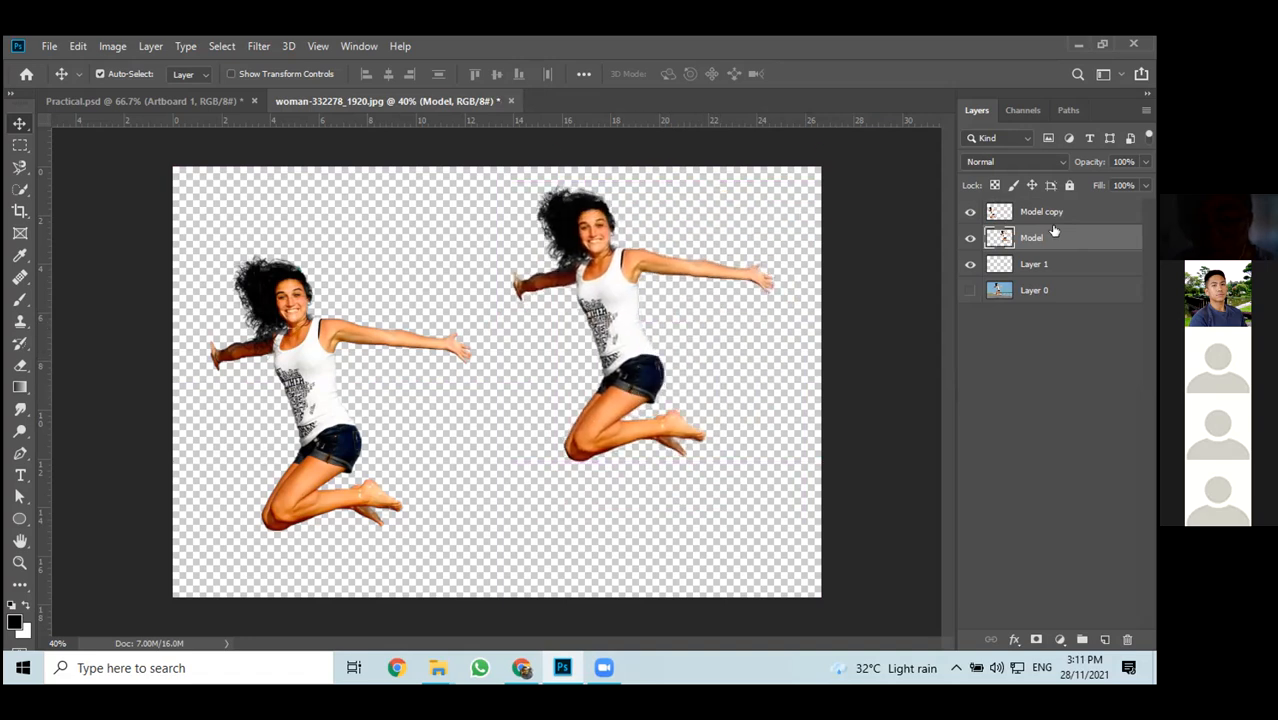
Nudge the original Model figure slightly to the left in fine increments
{"action": "key", "text": "Left"}
{"action": "key", "text": "Left"}
{"action": "key", "text": "Left"}
{"action": "key", "text": "Left"}
{"action": "key", "text": "Left"}
{"action": "key", "text": "Left"}
{"action": "key", "text": "Left"}
{"action": "key", "text": "Left"}
{"action": "key", "text": "Left"}
{"action": "key", "text": "Left"}
{"action": "key", "text": "Left"}
{"action": "key", "text": "Left"}
{"action": "key", "text": "Left"}
{"action": "key", "text": "Left"}
{"action": "key", "text": "Left"}
{"action": "key", "text": "Left"}
{"action": "key", "text": "Left"}
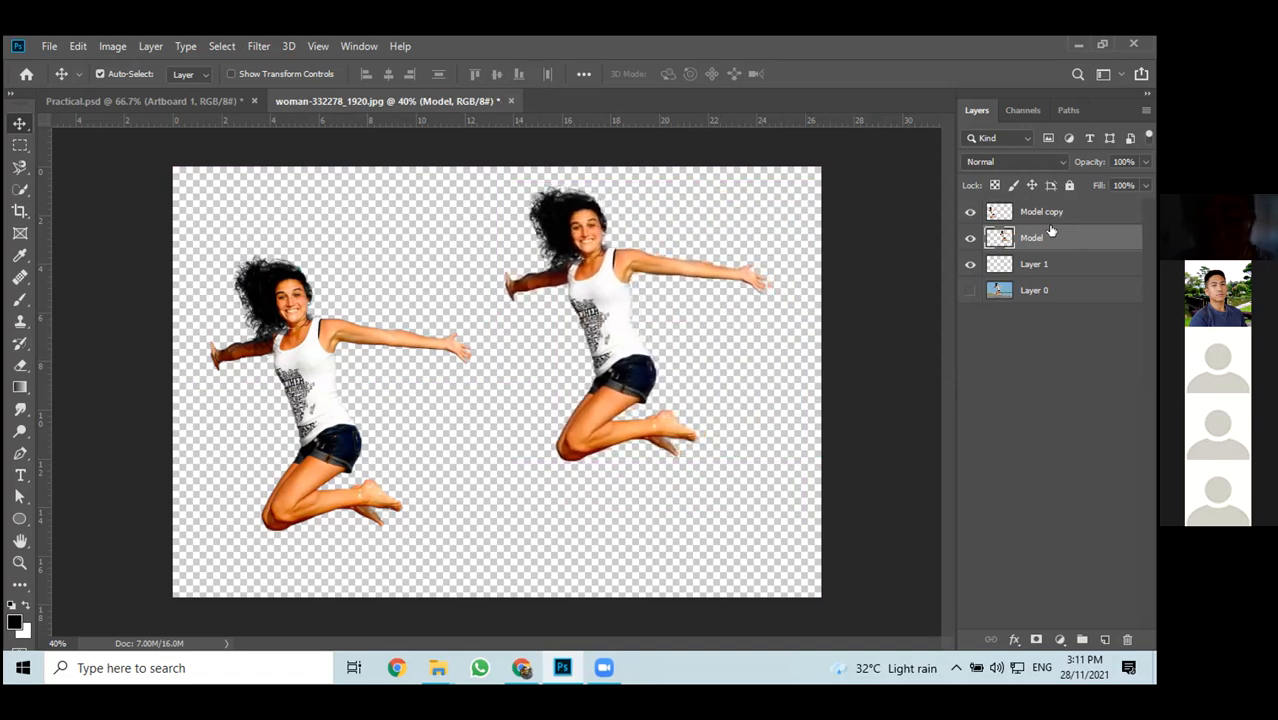
Nudge the original Model figure left, right, up and down in fine increments, bringing it back to its starting place
{"action": "key", "text": "Left"}
{"action": "key", "text": "Left"}
{"action": "key", "text": "Left"}
{"action": "key", "text": "Left"}
{"action": "key", "text": "Left"}
{"action": "key", "text": "Right"}
{"action": "key", "text": "Right"}
{"action": "key", "text": "Right"}
{"action": "key", "text": "Right"}
{"action": "key", "text": "Right"}
{"action": "key", "text": "Right"}
{"action": "key", "text": "Right"}
{"action": "key", "text": "Right"}
{"action": "key", "text": "Right"}
{"action": "key", "text": "Right"}
{"action": "key", "text": "Right"}
{"action": "key", "text": "Right"}
{"action": "key", "text": "Up"}
{"action": "key", "text": "Up"}
{"action": "key", "text": "Up"}
{"action": "key", "text": "Up"}
{"action": "key", "text": "Up"}
{"action": "key", "text": "Up"}
{"action": "key", "text": "Up"}
{"action": "key", "text": "Up"}
{"action": "key", "text": "Up"}
{"action": "key", "text": "Up"}
{"action": "key", "text": "Down"}
{"action": "key", "text": "Down"}
{"action": "key", "text": "Down"}
{"action": "key", "text": "Down"}
{"action": "key", "text": "Down"}
{"action": "key", "text": "Down"}
{"action": "key", "text": "Down"}
{"action": "key", "text": "Down"}
{"action": "key", "text": "Down"}
{"action": "key", "text": "Down"}
{"action": "key", "text": "Down"}
{"action": "key", "text": "Down"}
{"action": "key", "text": "Left"}
{"action": "key", "text": "Left"}
{"action": "key", "text": "Left"}
{"action": "key", "text": "Left"}
{"action": "key", "text": "Left"}
{"action": "key", "text": "Left"}
{"action": "key", "text": "Left"}
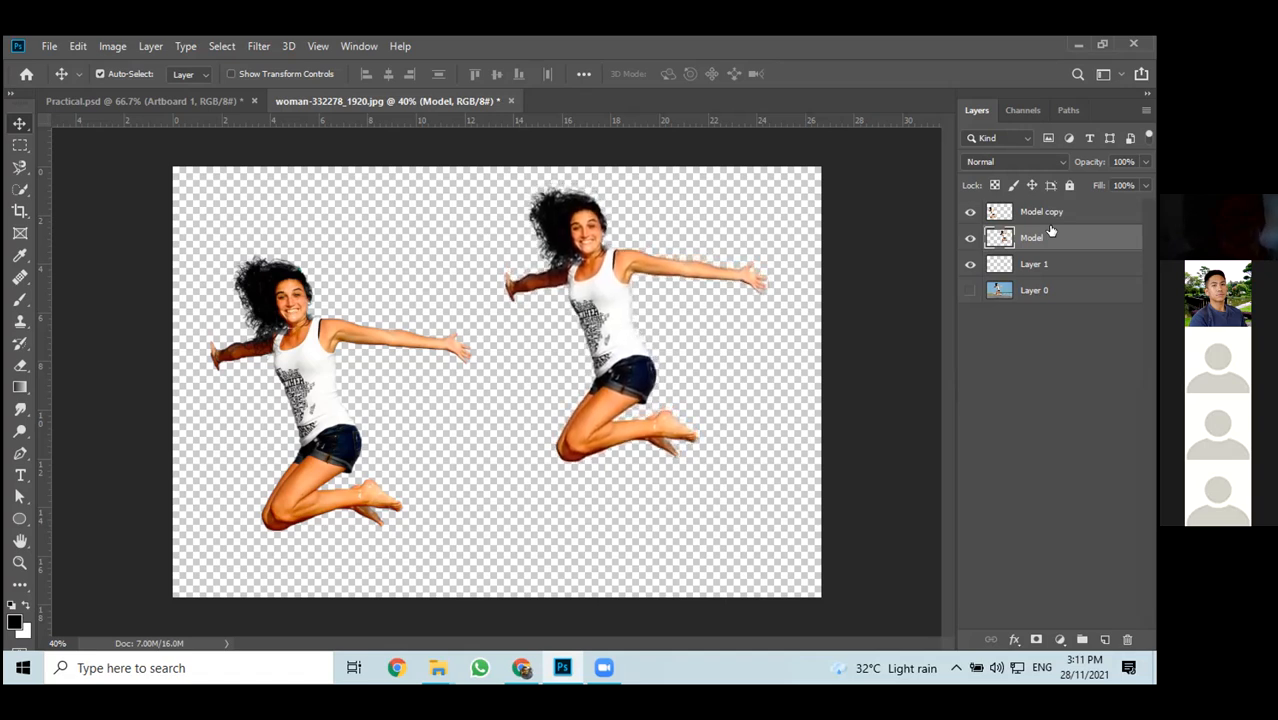
Nudge the original Model figure a few fine increments toward the copy, keeping its height
{"action": "key", "text": "Left"}
{"action": "key", "text": "Left"}
{"action": "key", "text": "Left"}
{"action": "key", "text": "Left"}
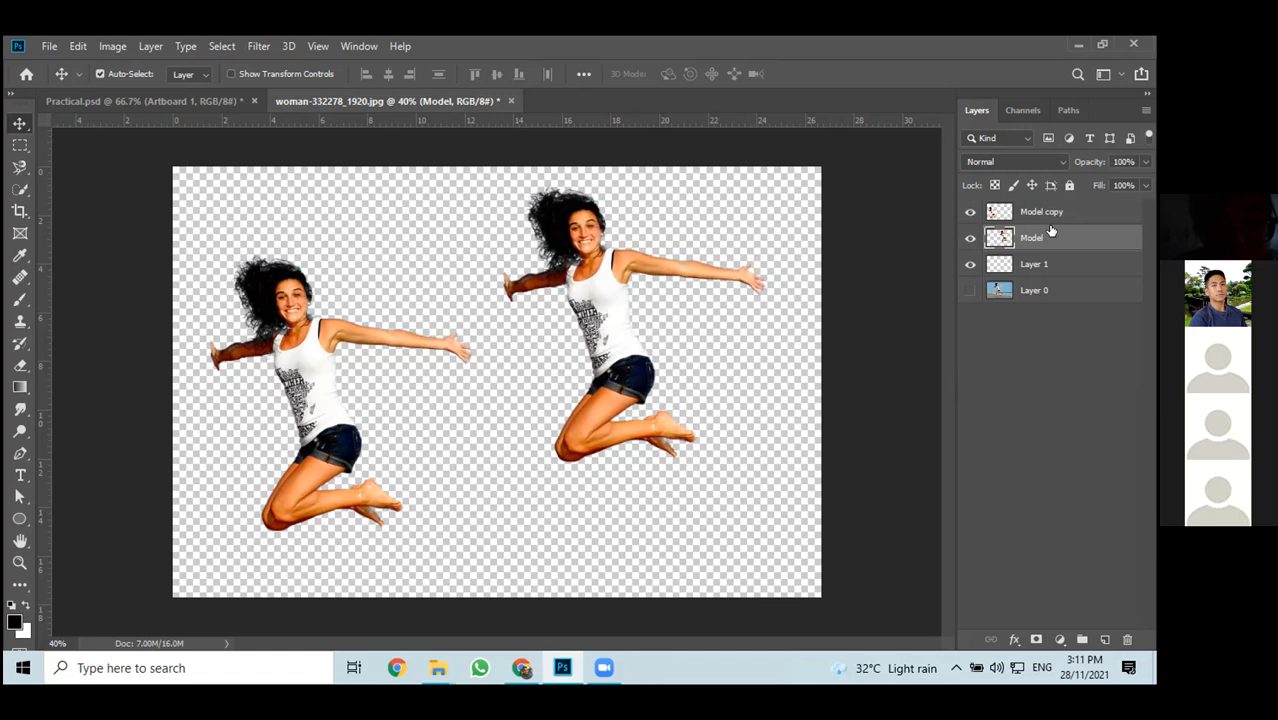
Shift the original Model figure rightward and back farther leftward in large increments, bringing it nearer to the copy
{"action": "key", "text": "shift+Right"}
{"action": "key", "text": "shift+Right"}
{"action": "key", "text": "shift+Right"}
{"action": "key", "text": "shift+Right"}
{"action": "key", "text": "shift+Right"}
{"action": "key", "text": "shift+Right"}
{"action": "key", "text": "shift+Right"}
{"action": "key", "text": "shift+Right"}
{"action": "key", "text": "shift+Left"}
{"action": "key", "text": "shift+Left"}
{"action": "key", "text": "shift+Left"}
{"action": "key", "text": "shift+Left"}
{"action": "key", "text": "shift+Left"}
{"action": "key", "text": "shift+Left"}
{"action": "key", "text": "shift+Left"}
{"action": "key", "text": "shift+Left"}
{"action": "key", "text": "shift+Left"}
{"action": "key", "text": "shift+Left"}
{"action": "key", "text": "shift+Left"}
{"action": "key", "text": "shift+Left"}
{"action": "key", "text": "shift+Left"}
{"action": "key", "text": "shift+Left"}
{"action": "key", "text": "shift+Left"}
{"action": "key", "text": "shift+Left"}
{"action": "key", "text": "shift+Left"}
{"action": "key", "text": "shift+Left"}
Fine-tune the original Model figure's horizontal position with small nudges, ending slightly farther right from the copy
{"action": "key", "text": "Left"}
{"action": "key", "text": "Left"}
{"action": "key", "text": "Left"}
{"action": "key", "text": "Left"}
{"action": "key", "text": "Left"}
{"action": "key", "text": "Right"}
{"action": "key", "text": "Right"}
{"action": "key", "text": "Right"}
{"action": "key", "text": "Right"}
{"action": "key", "text": "Right"}
{"action": "key", "text": "Right"}
{"action": "key", "text": "Right"}
{"action": "key", "text": "Right"}
{"action": "key", "text": "Right"}
{"action": "key", "text": "Right"}
{"action": "key", "text": "Right"}
{"action": "key", "text": "Right"}
{"action": "key", "text": "Right"}
{"action": "key", "text": "Right"}
{"action": "key", "text": "Right"}
{"action": "key", "text": "Right"}
{"action": "key", "text": "Right"}
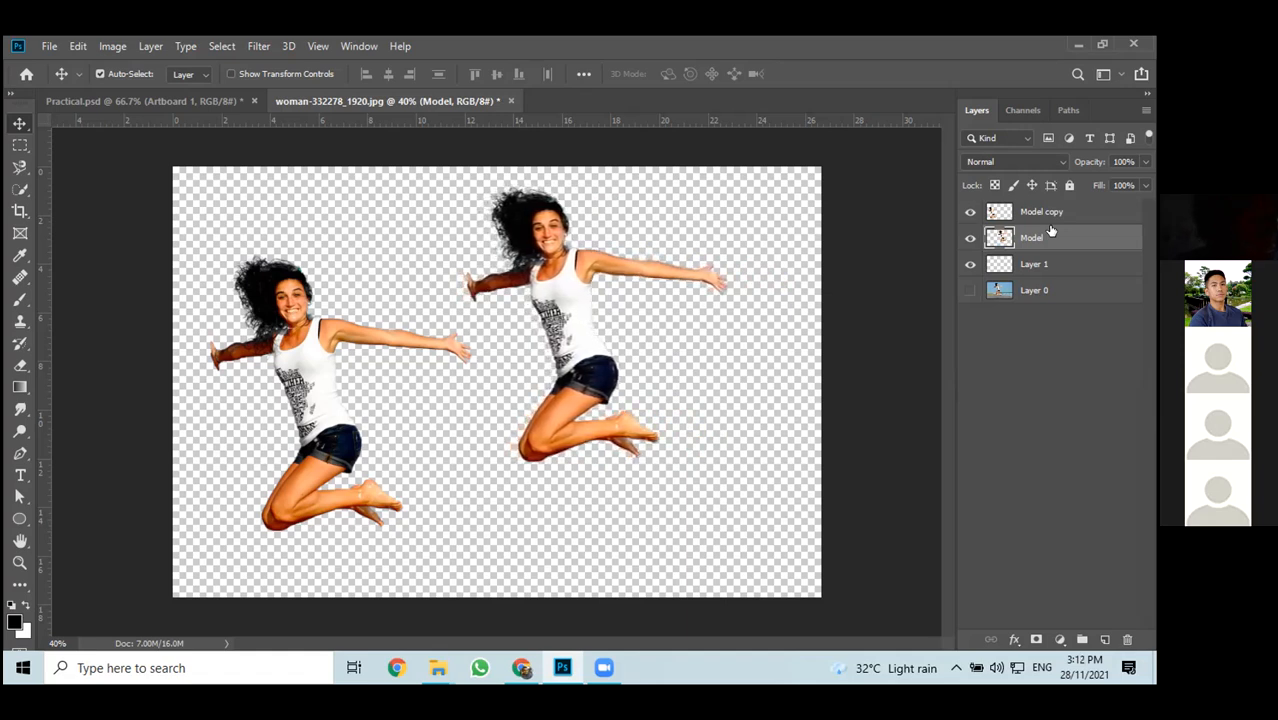
{"action": "key", "text": "Right"}
{"action": "key", "text": "Right"}
{"action": "key", "text": "Right"}
{"action": "key", "text": "Right"}
{"action": "key", "text": "Right"}
{"action": "key", "text": "Right"}
{"action": "key", "text": "Right"}
{"action": "key", "text": "Right"}
{"action": "key", "text": "Right"}
{"action": "key", "text": "Right"}
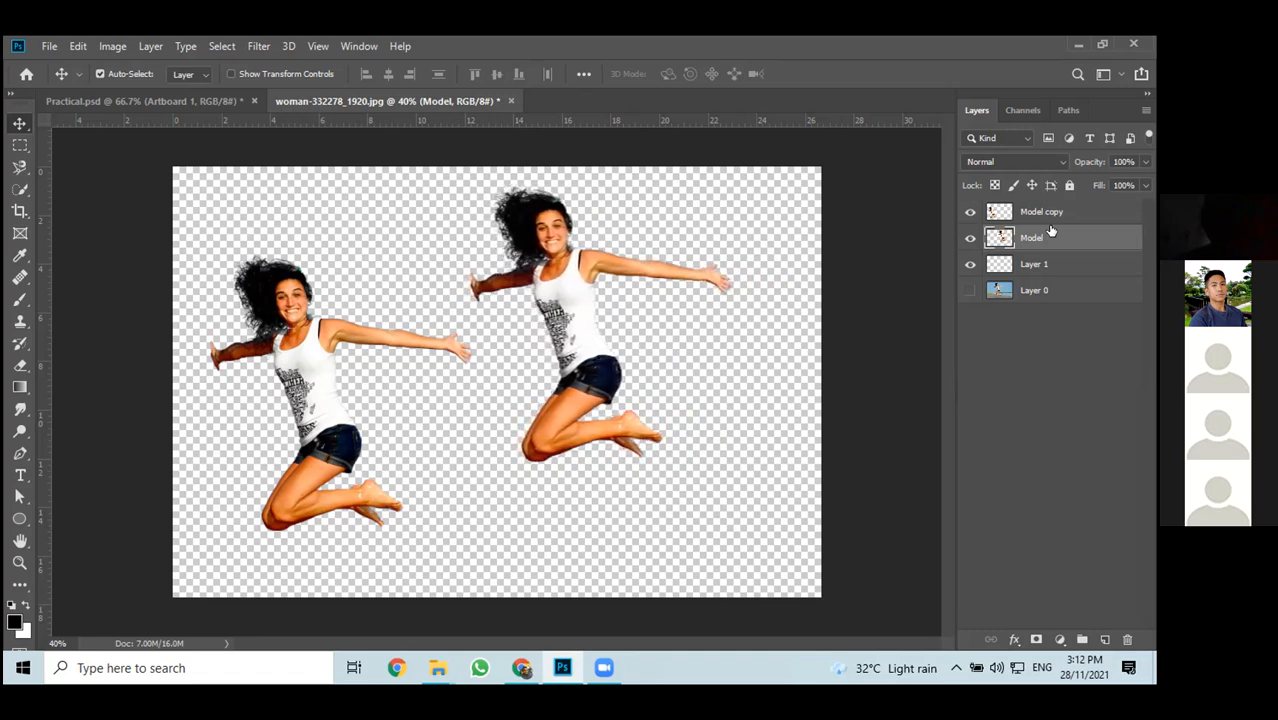
{"action": "key", "text": "Right"}
{"action": "key", "text": "Right"}
{"action": "key", "text": "Right"}
{"action": "key", "text": "Right"}
{"action": "key", "text": "Right"}
{"action": "key", "text": "Right"}
{"action": "key", "text": "Right"}
{"action": "key", "text": "Right"}
{"action": "key", "text": "Right"}
{"action": "key", "text": "Right"}
{"action": "key", "text": "Right"}
{"action": "key", "text": "Right"}
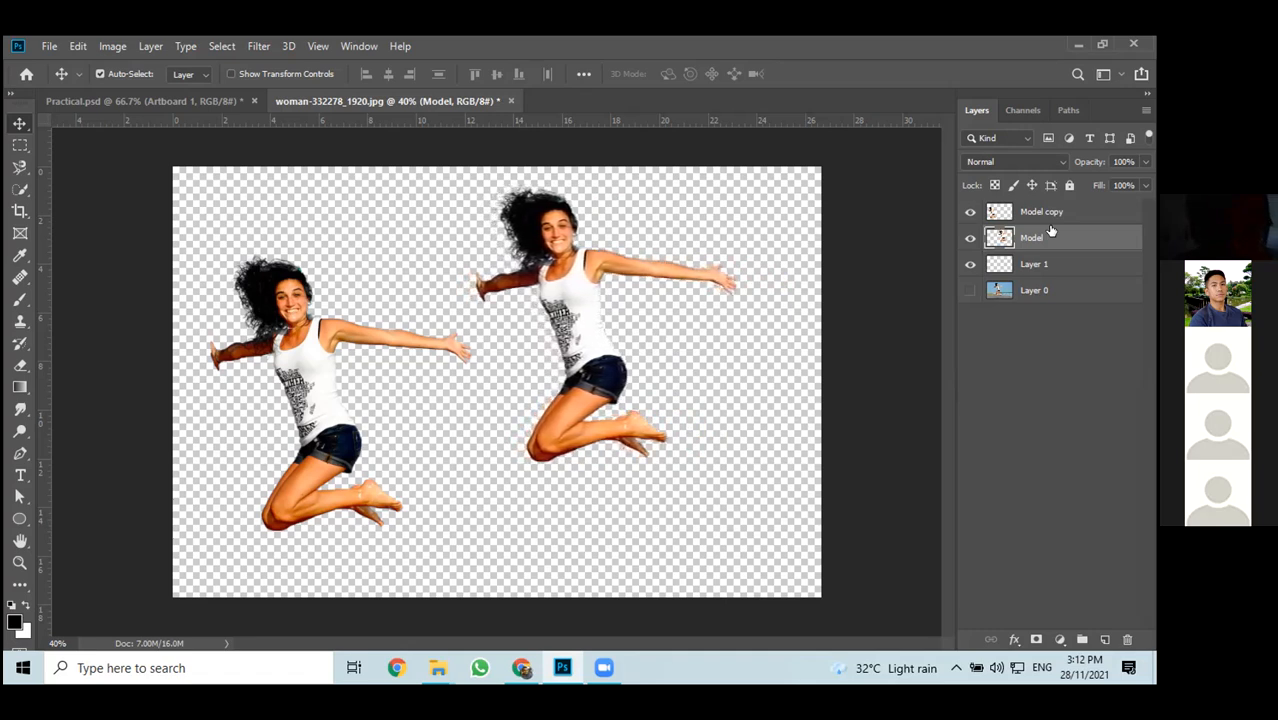
Move the original Model figure left and back right horizontally, leaving a wider gap between it and the copy
{"action": "key", "text": "Left"}
{"action": "key", "text": "Left"}
{"action": "key", "text": "Left"}
{"action": "key", "text": "Left"}
{"action": "key", "text": "Left"}
{"action": "key", "text": "Left"}
{"action": "key", "text": "Left"}
{"action": "key", "text": "Left"}
{"action": "key", "text": "Left"}
{"action": "key", "text": "Left"}
{"action": "key", "text": "Left"}
{"action": "key", "text": "Left"}
{"action": "key", "text": "Left"}
{"action": "key", "text": "Left"}
{"action": "key", "text": "Left"}
{"action": "key", "text": "Left"}
{"action": "key", "text": "Left"}
{"action": "key", "text": "Left"}
{"action": "key", "text": "Left"}
{"action": "key", "text": "Left"}
{"action": "key", "text": "Right"}
{"action": "key", "text": "Right"}
{"action": "key", "text": "Right"}
{"action": "key", "text": "Right"}
{"action": "key", "text": "Right"}
{"action": "key", "text": "Right"}
{"action": "key", "text": "Right"}
{"action": "key", "text": "Right"}
{"action": "key", "text": "Right"}
{"action": "key", "text": "Right"}
{"action": "key", "text": "Right"}
{"action": "key", "text": "Right"}
{"action": "key", "text": "Right"}
{"action": "key", "text": "Right"}
{"action": "key", "text": "Right"}
{"action": "key", "text": "Right"}
{"action": "key", "text": "Right"}
{"action": "key", "text": "Right"}
{"action": "key", "text": "Right"}
{"action": "key", "text": "Right"}
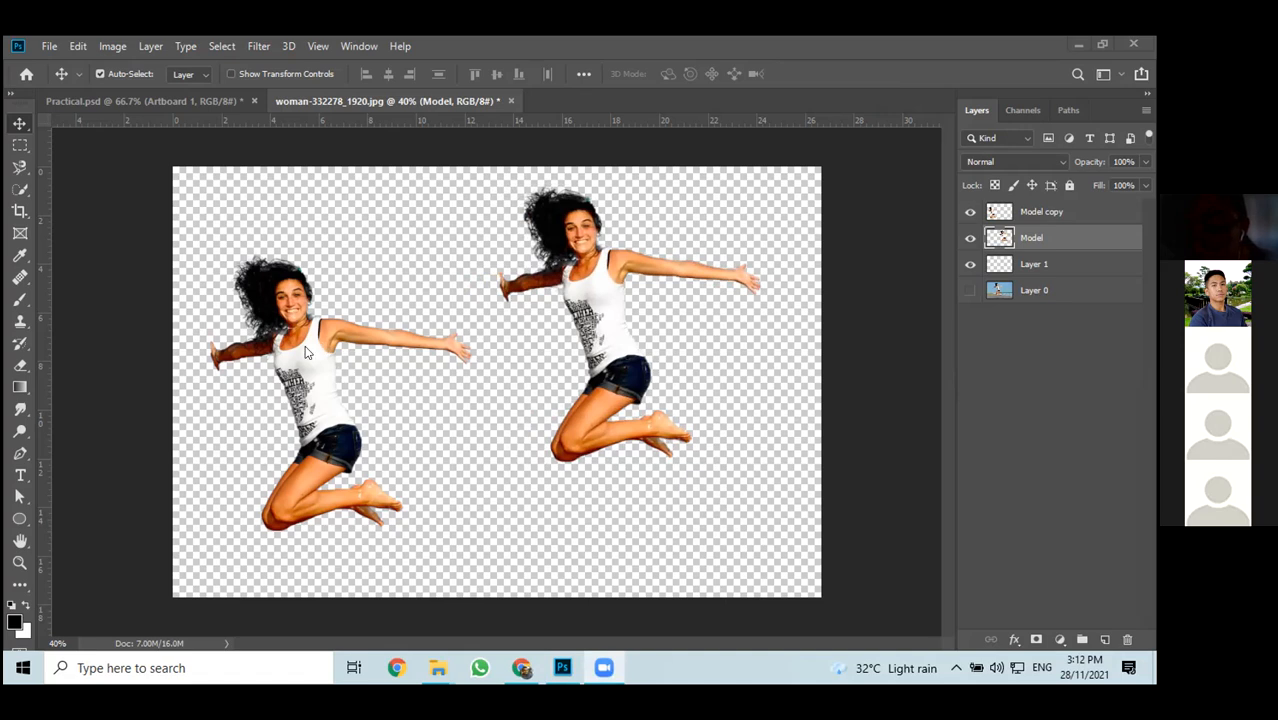
Toggle the Model copy layer's visibility off and back on, and make it the active layer
{"action": "left_click", "coordinate": [969, 213]}
{"action": "left_click", "coordinate": [969, 213]}
{"action": "left_click", "coordinate": [1087, 215]}
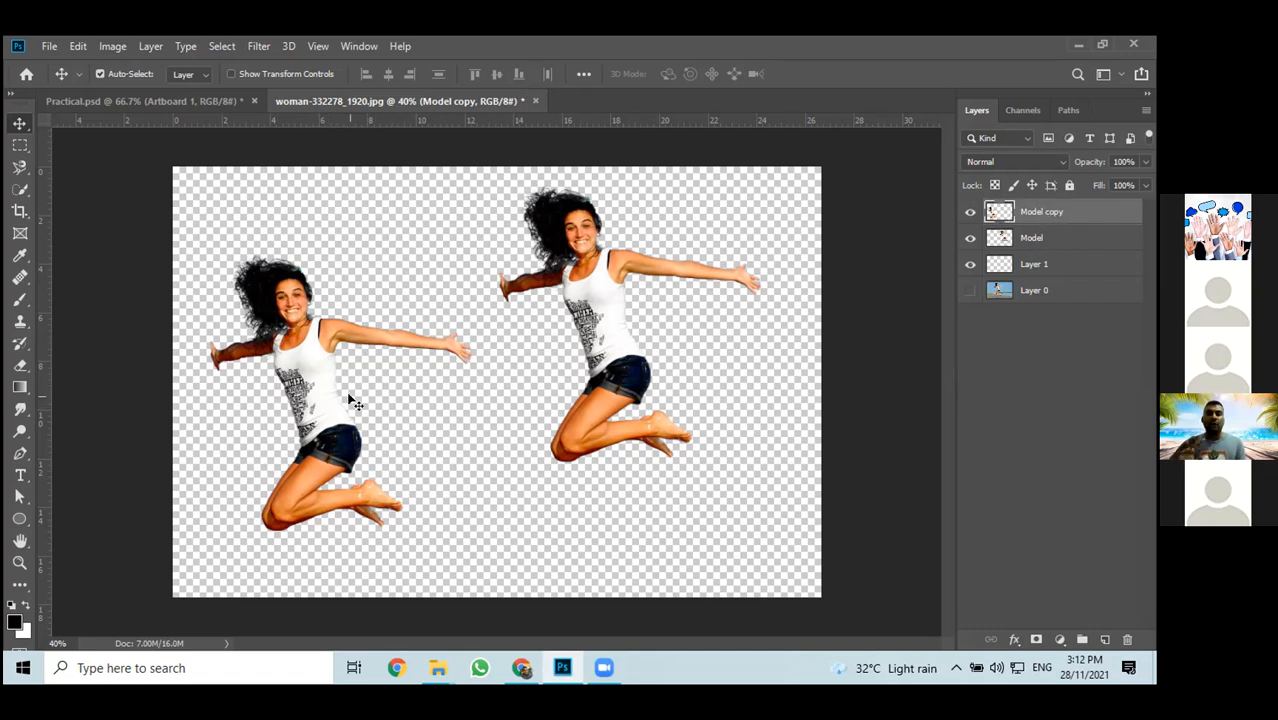
{"action": "left_click", "coordinate": [78, 46]}
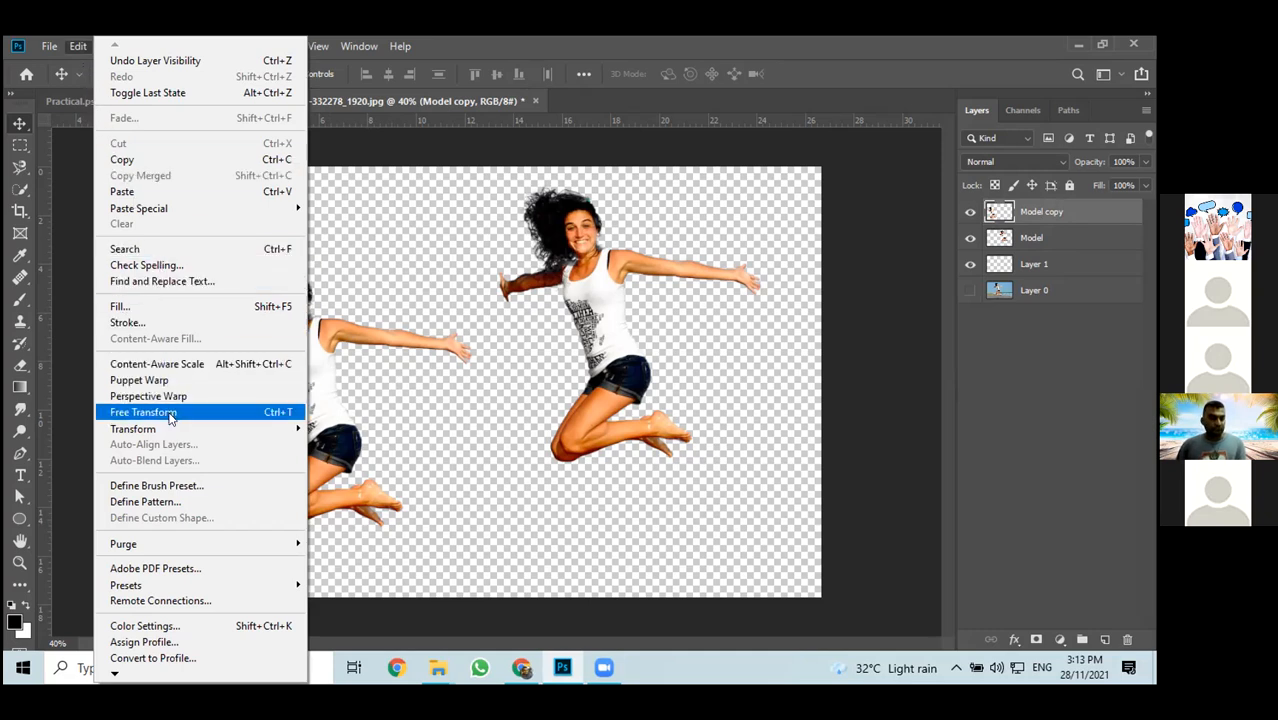
{"action": "mouse_move", "coordinate": [170, 432]}
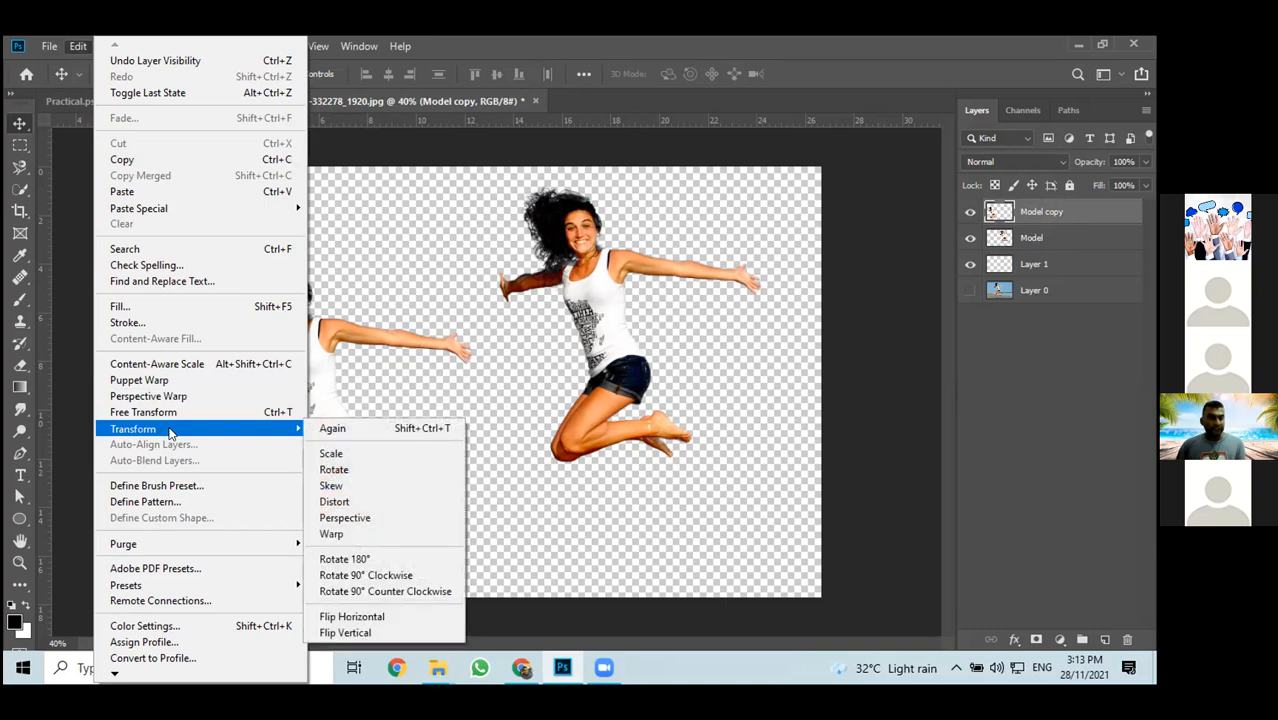
{"action": "left_click", "coordinate": [1022, 218]}
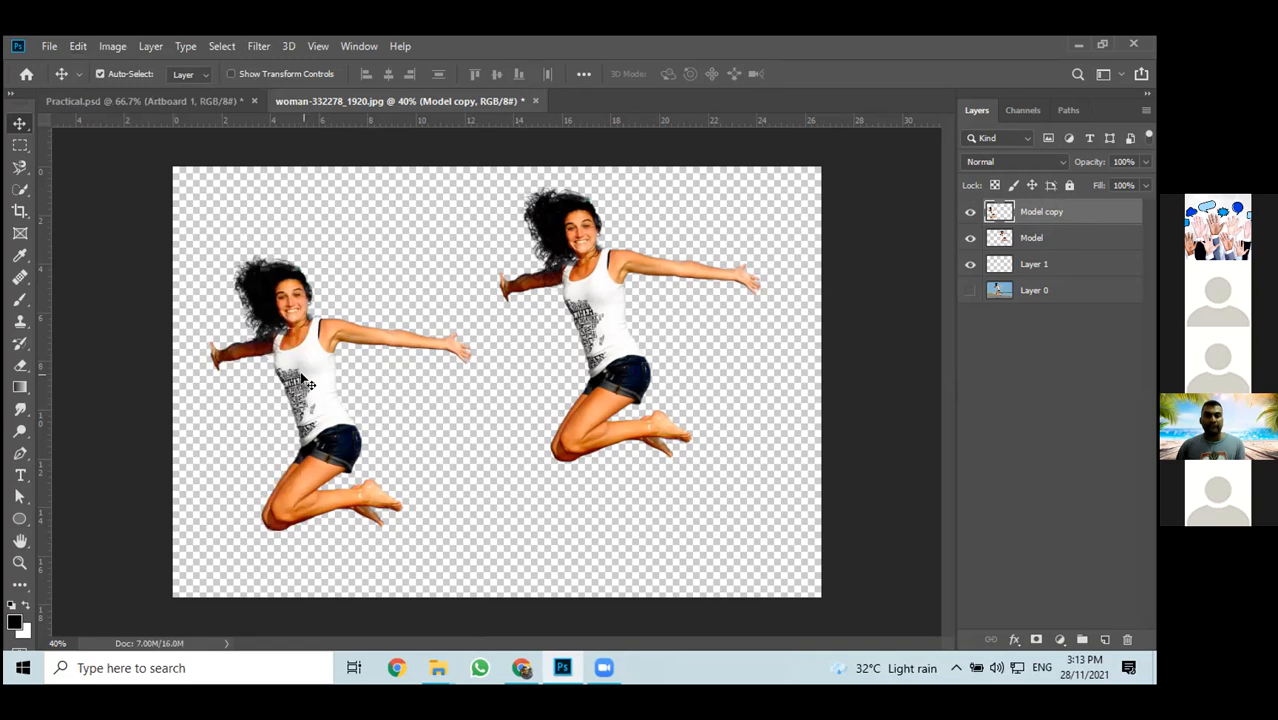
Try flipping the Model copy figure horizontally, and undo the flip
{"action": "left_click", "coordinate": [82, 50]}
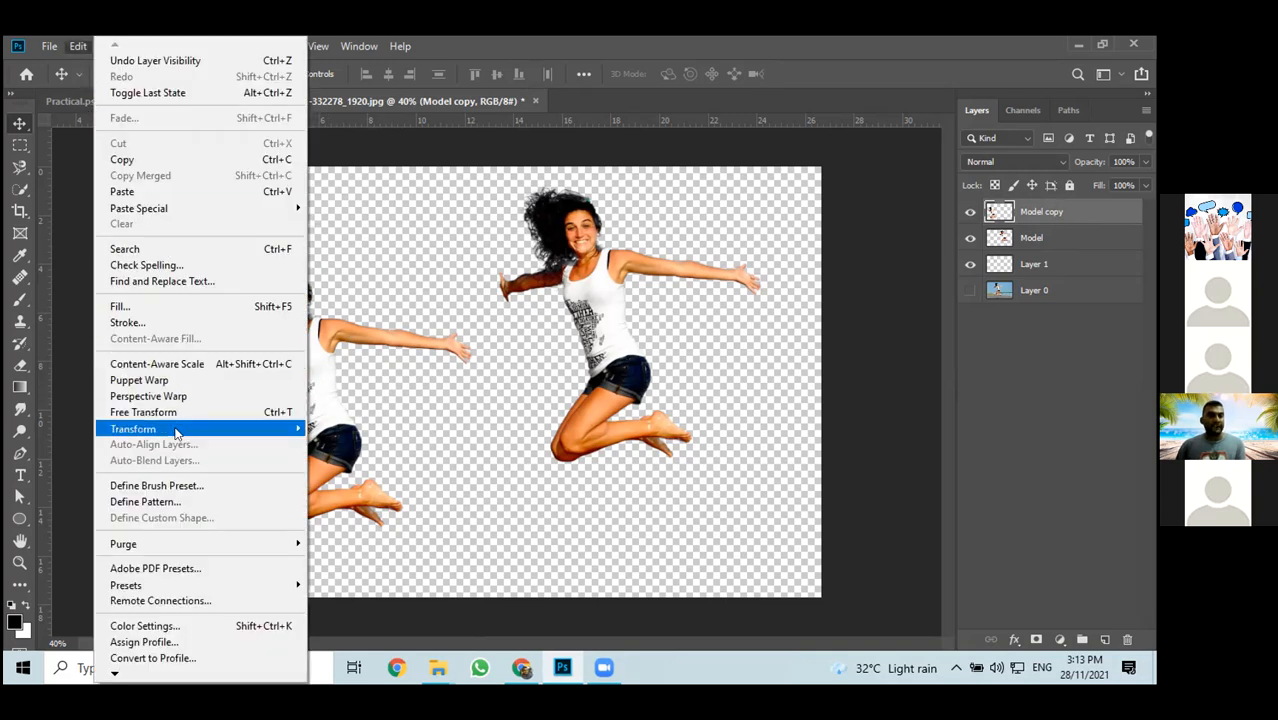
{"action": "mouse_move", "coordinate": [176, 431]}
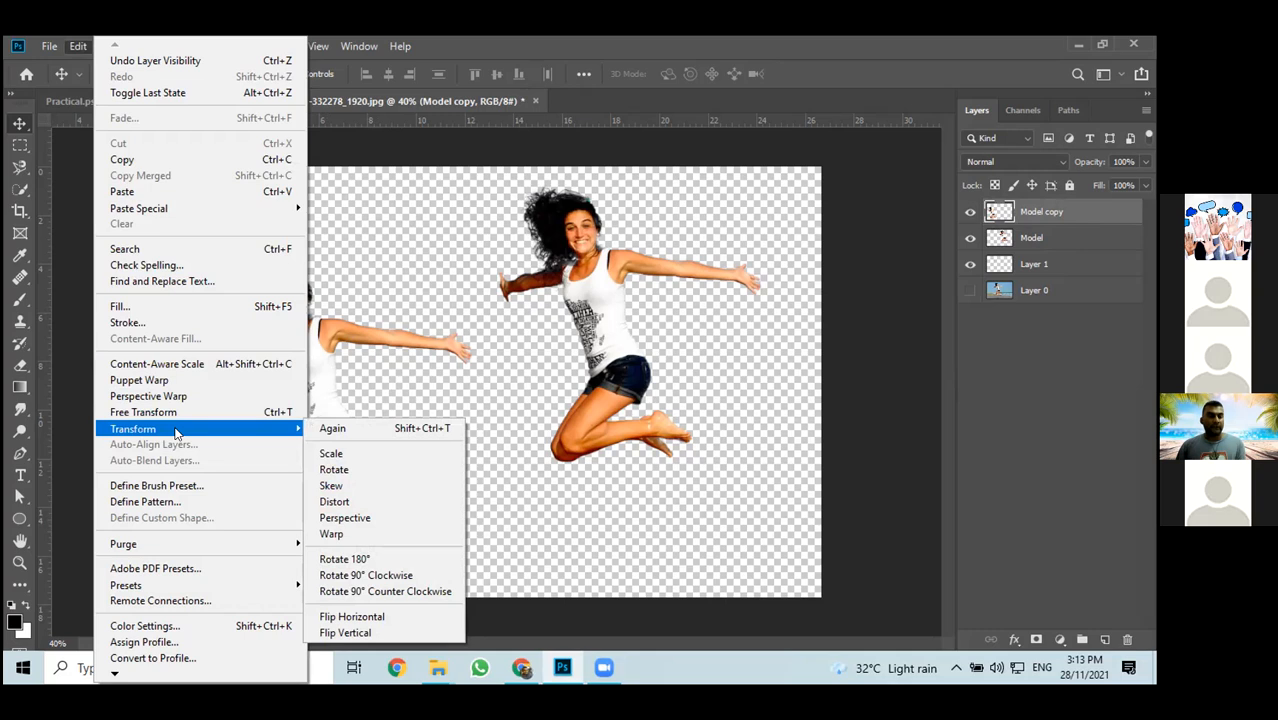
{"action": "left_click", "coordinate": [370, 617]}
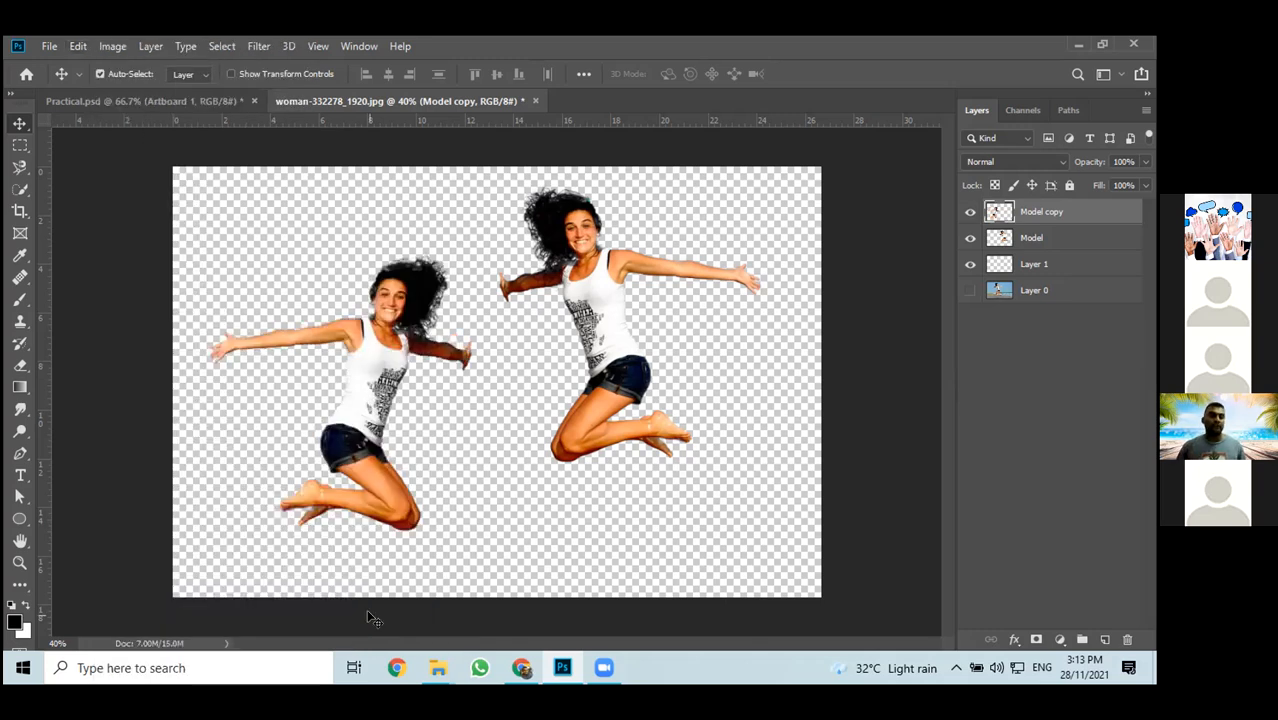
{"action": "key", "text": "ctrl+z"}
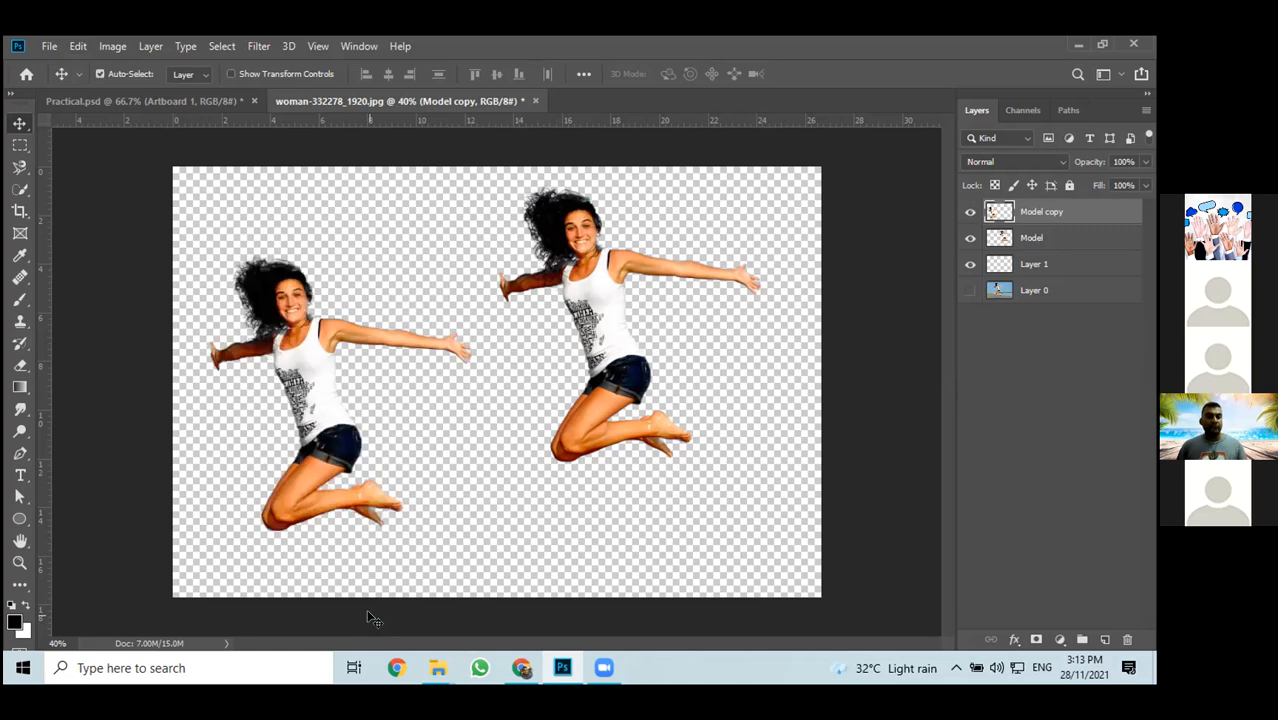
Try flipping the Model copy figure vertically, and undo the flip
{"action": "left_click", "coordinate": [78, 46]}
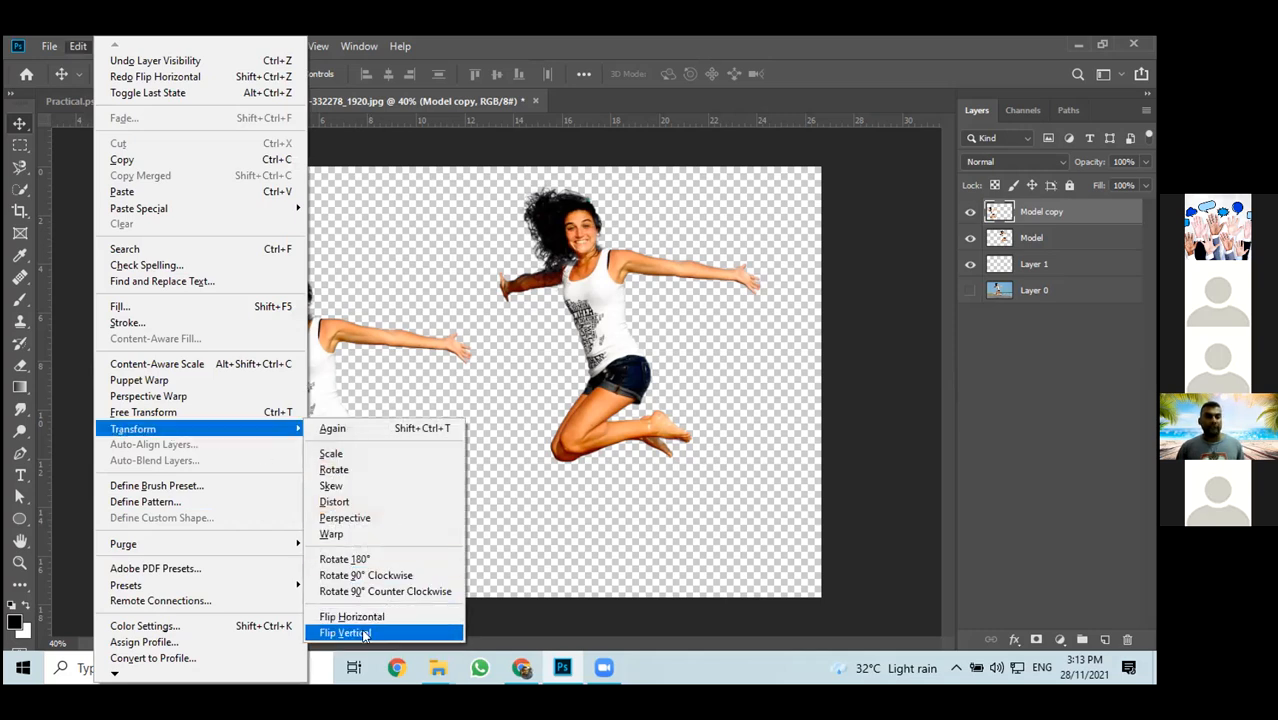
{"action": "left_click", "coordinate": [365, 633]}
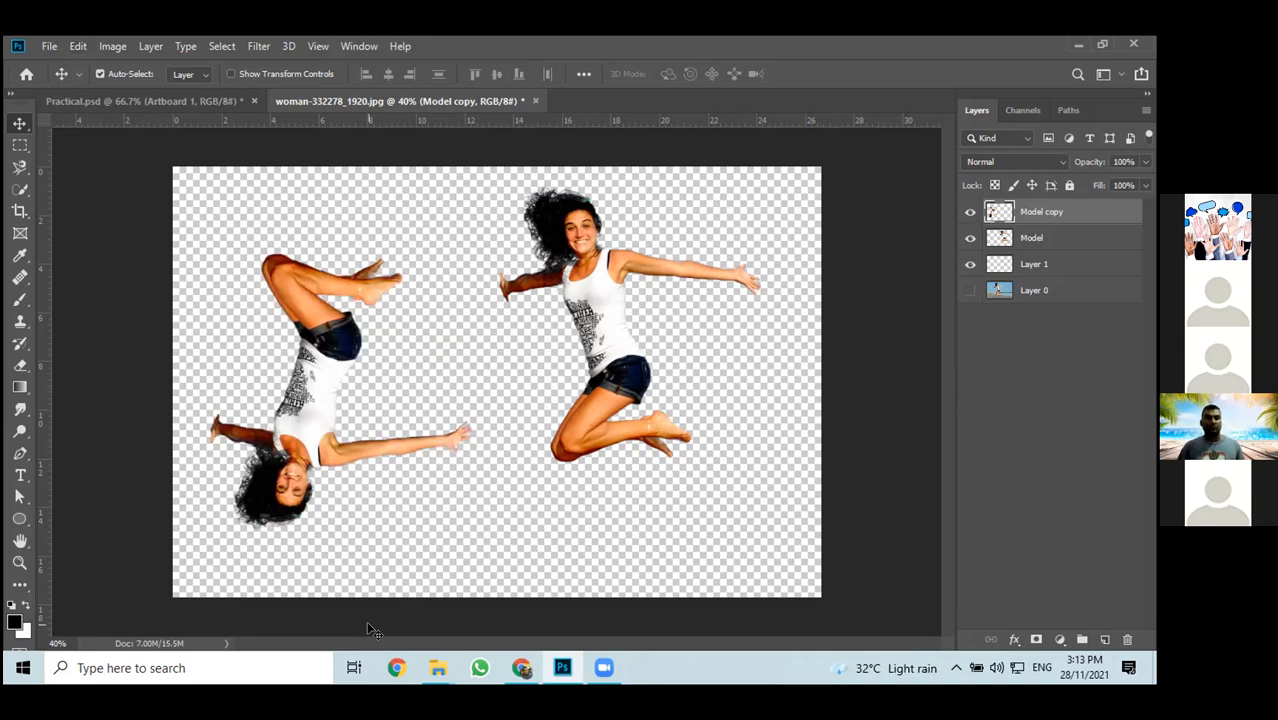
{"action": "key", "text": "ctrl+z"}
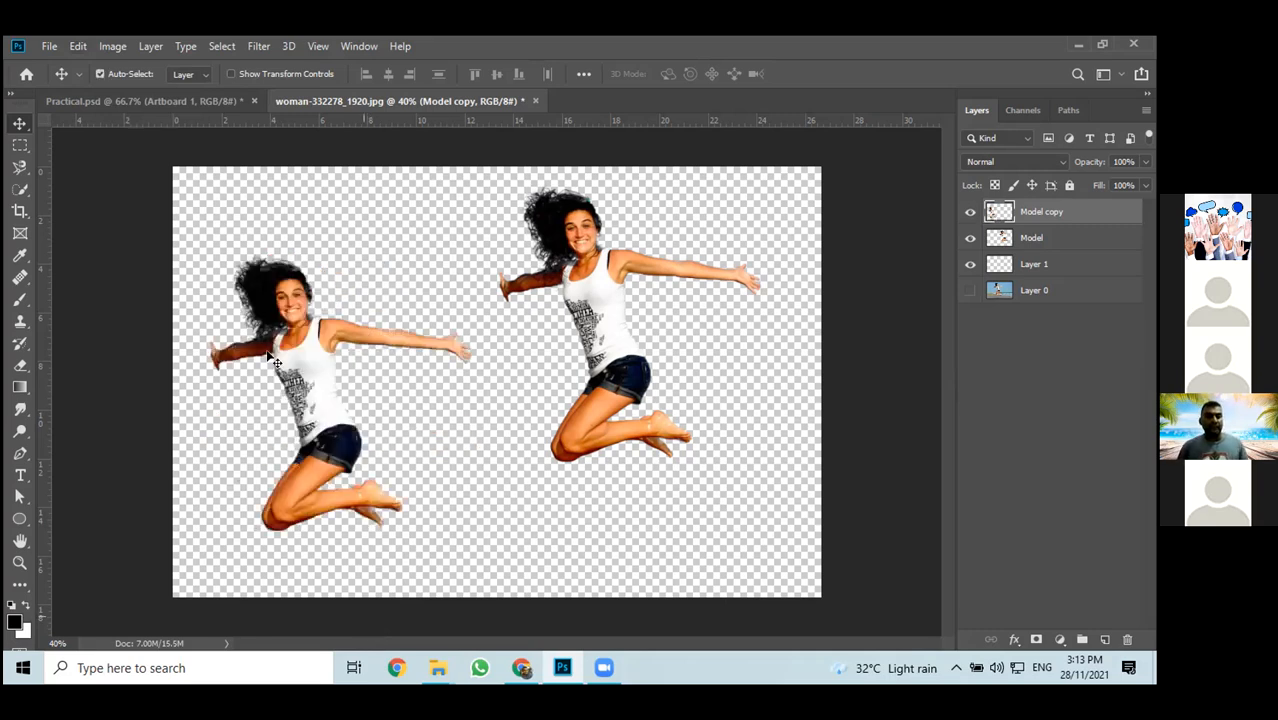
Mirror the Model copy figure with Flip Horizontal
{"action": "key", "text": "alt+e"}
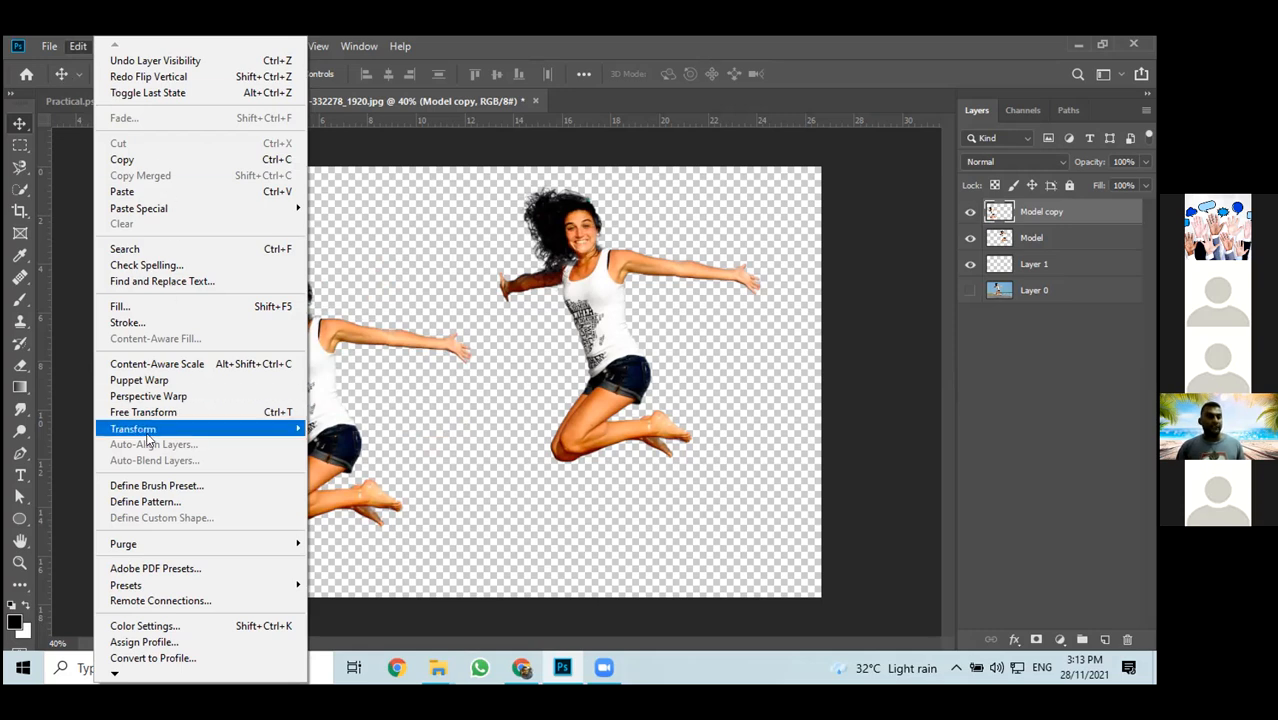
{"action": "mouse_move", "coordinate": [280, 429]}
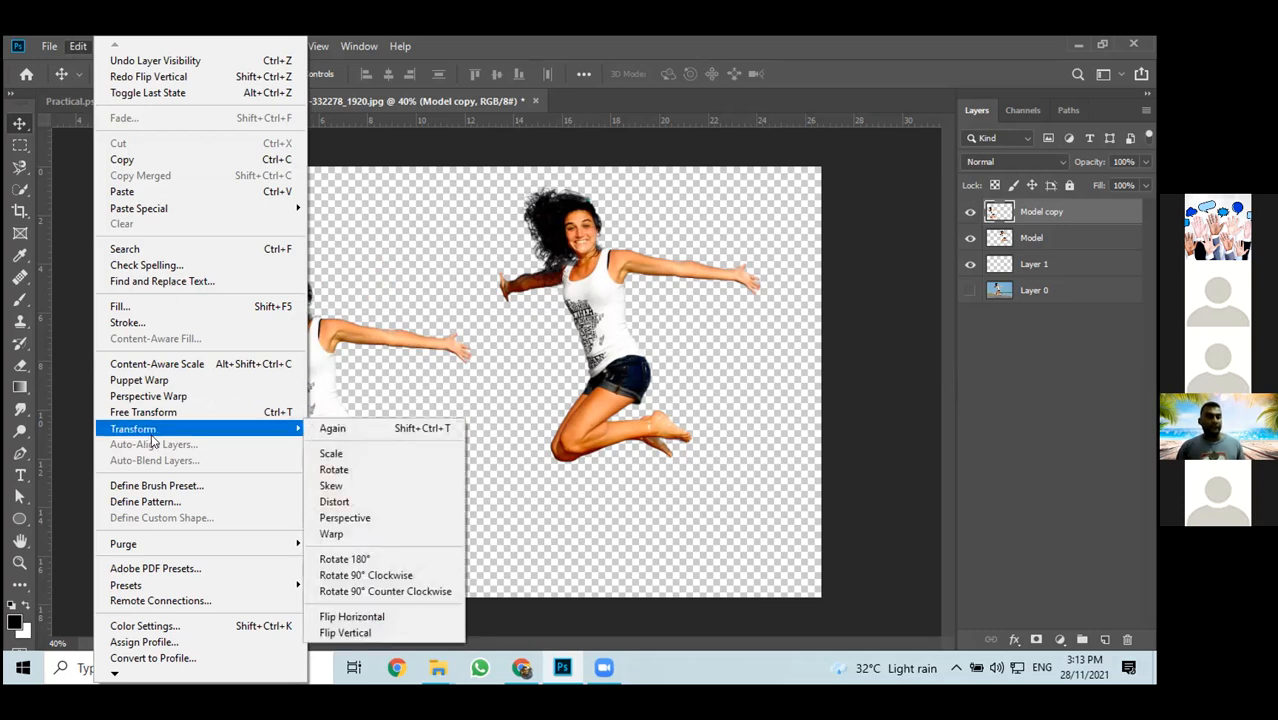
{"action": "left_click", "coordinate": [360, 617]}
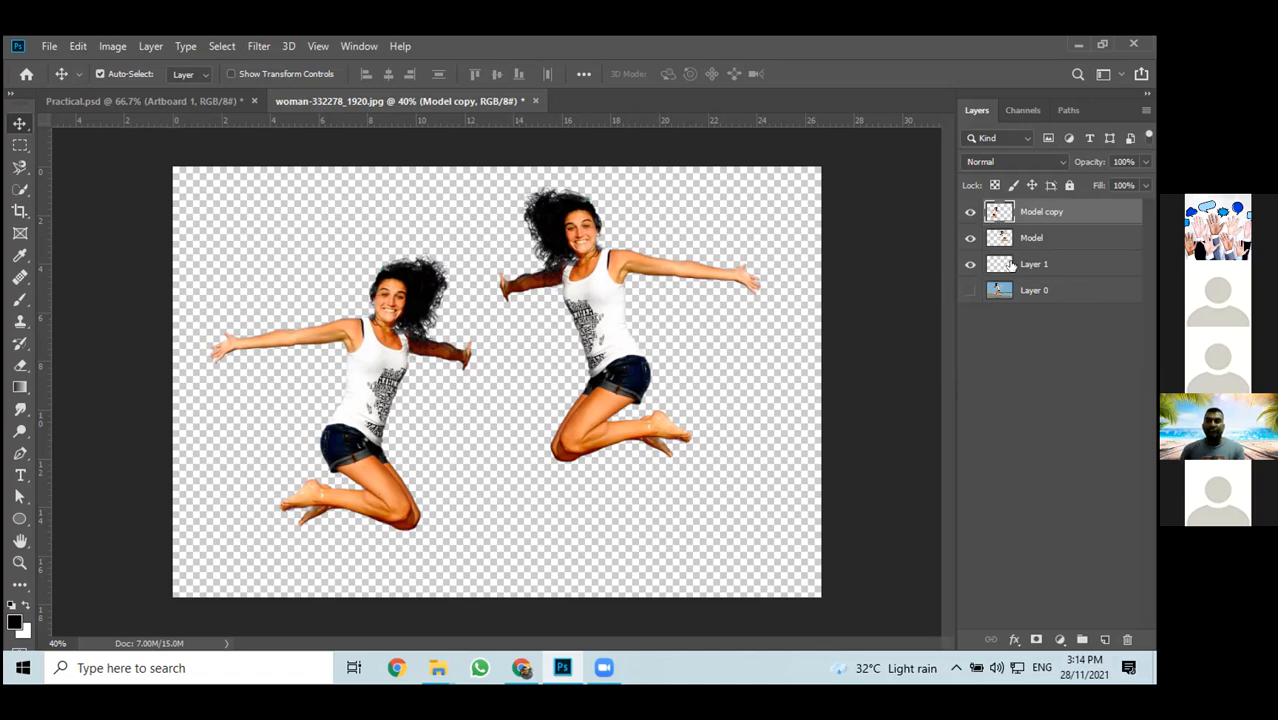
Move Layer 1 to the top of the layer stack and set the foreground color to magenta c300ca
{"action": "left_click_drag", "start_coordinate": [1003, 274], "coordinate": [1006, 208]}
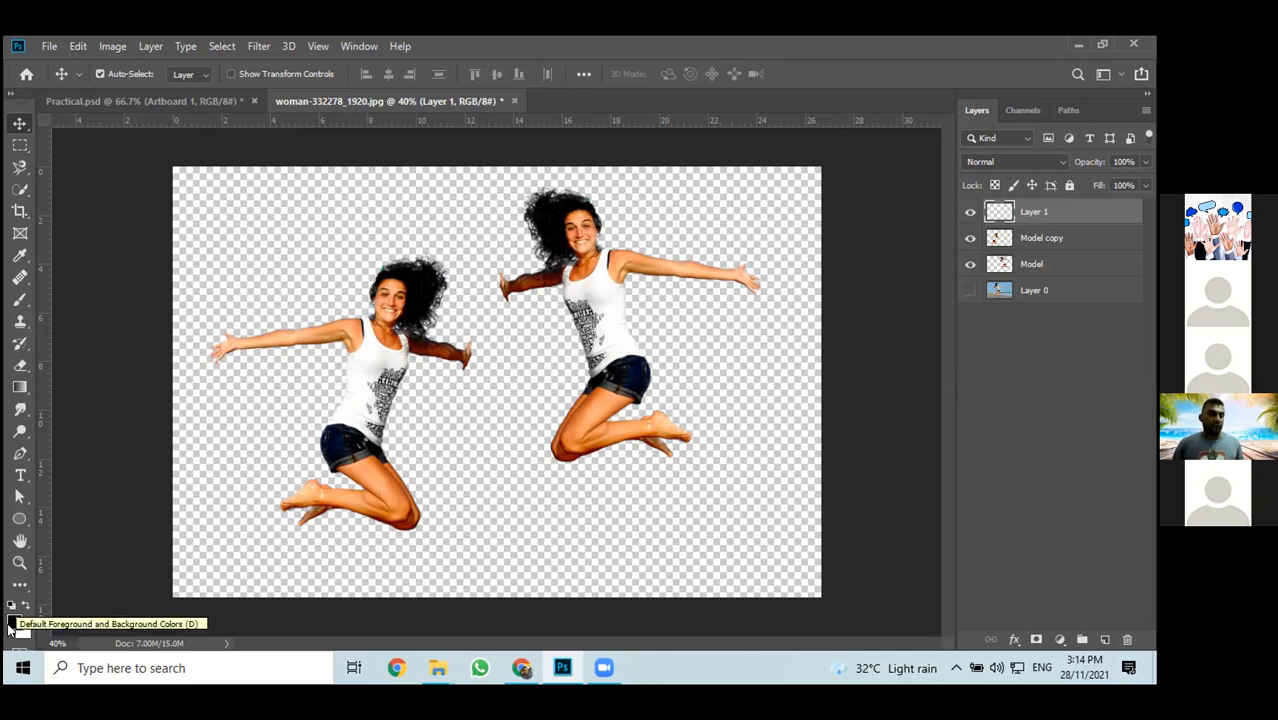
{"action": "left_click", "coordinate": [15, 620]}
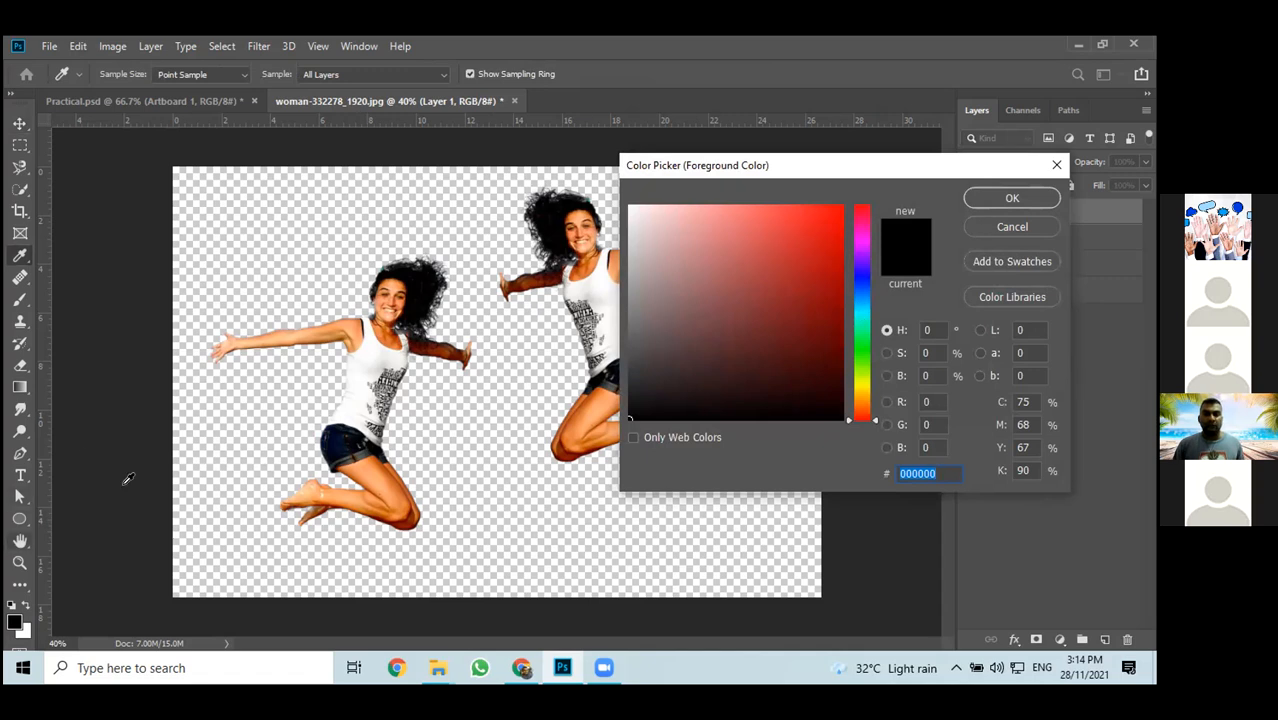
{"action": "left_click", "coordinate": [862, 242]}
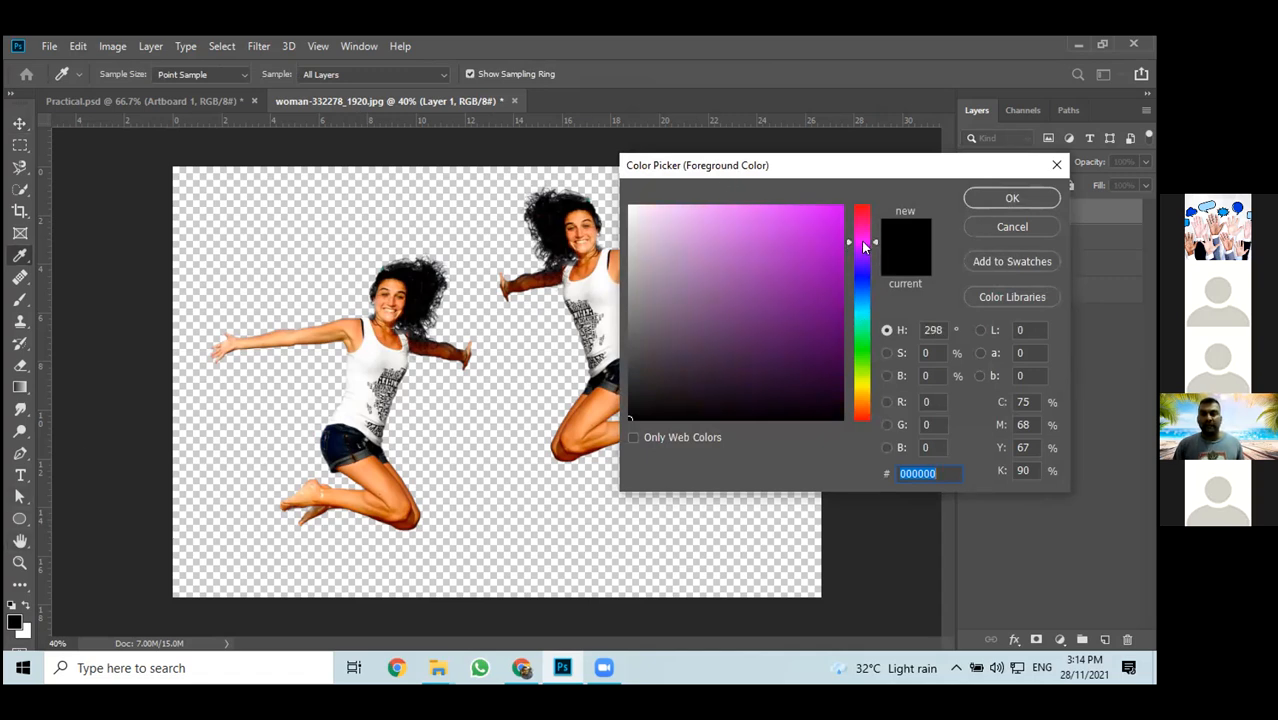
{"action": "left_click", "coordinate": [841, 277]}
{"action": "mouse_move", "coordinate": [829, 291]}
{"action": "left_mouse_down"}
{"action": "mouse_move", "coordinate": [840, 305]}
{"action": "mouse_move", "coordinate": [879, 242]}
{"action": "left_mouse_up"}
{"action": "left_click", "coordinate": [838, 273]}
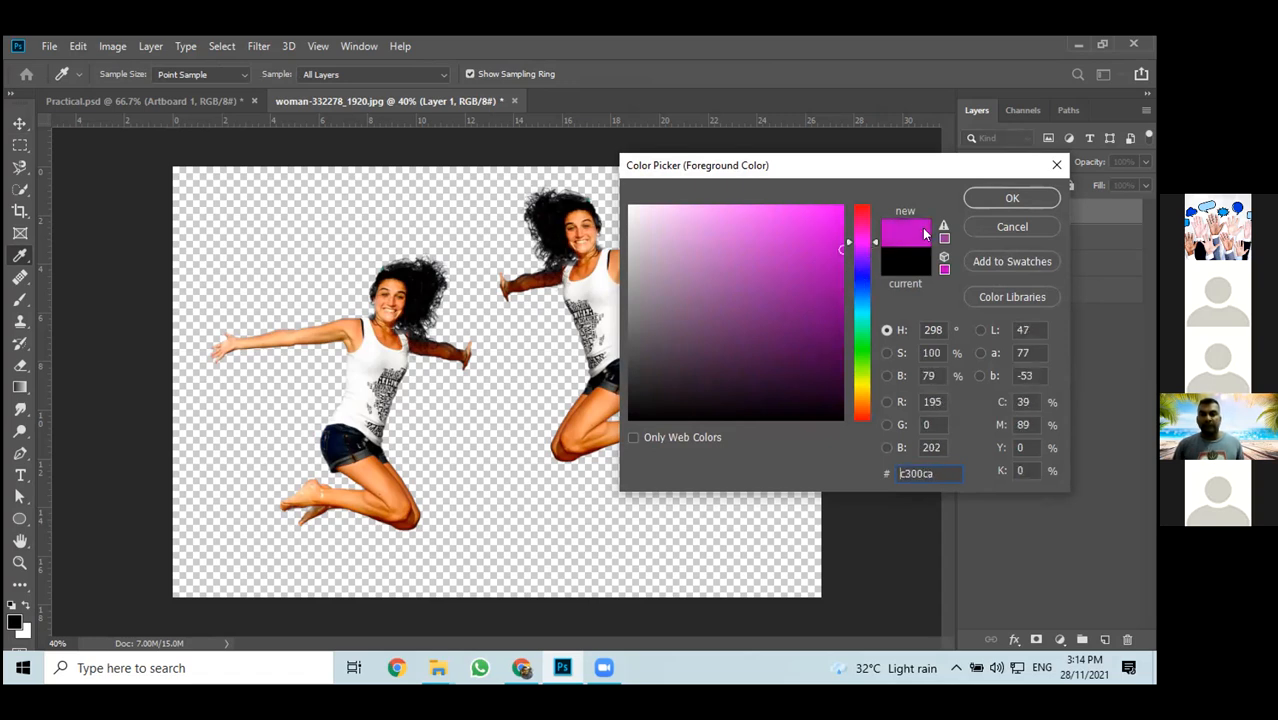
{"action": "left_click", "coordinate": [1012, 200]}
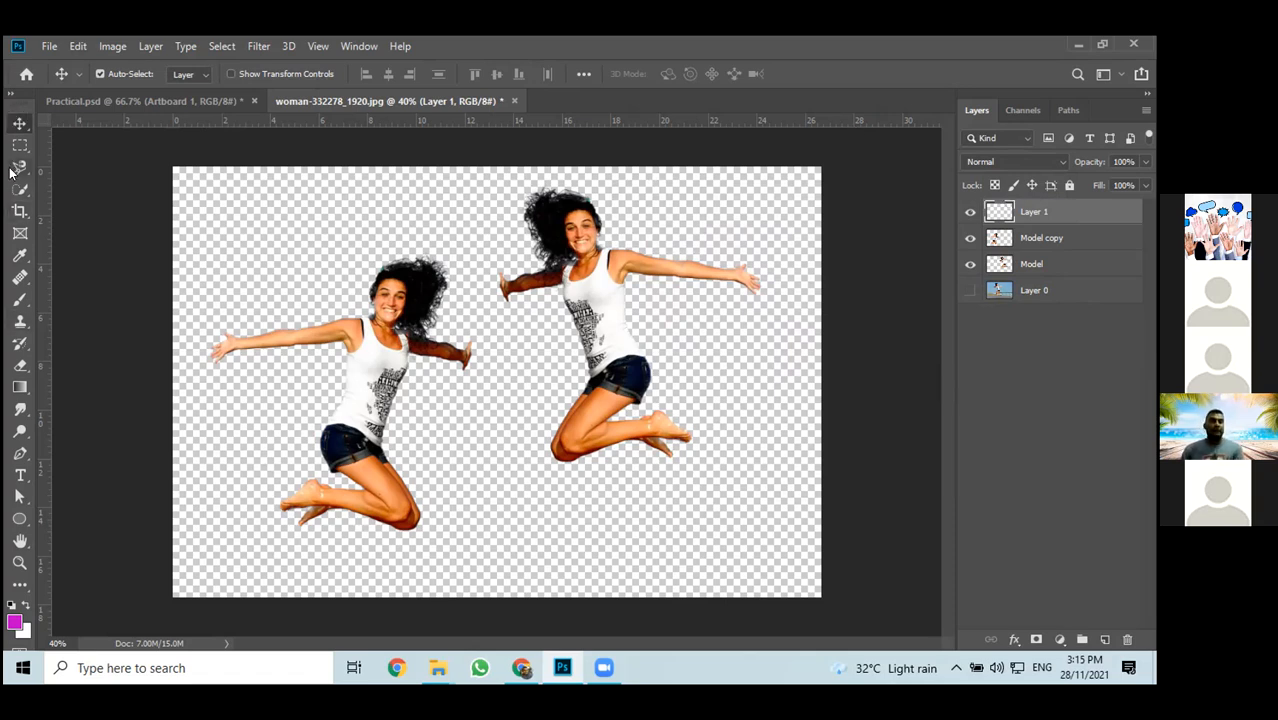
Fill Layer 1 with the magenta foreground color using the Paint Bucket Tool, and move the layer beneath both Model layers
{"action": "left_click", "coordinate": [26, 394]}
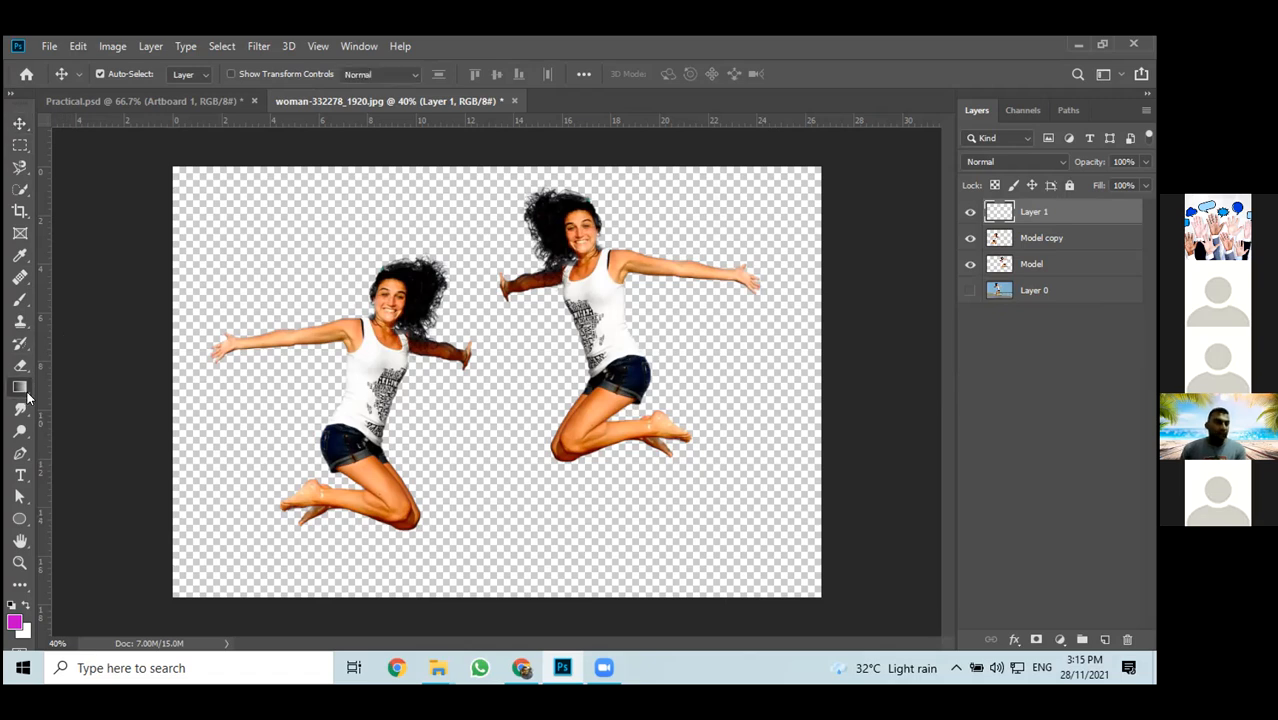
{"action": "left_click", "coordinate": [27, 396]}
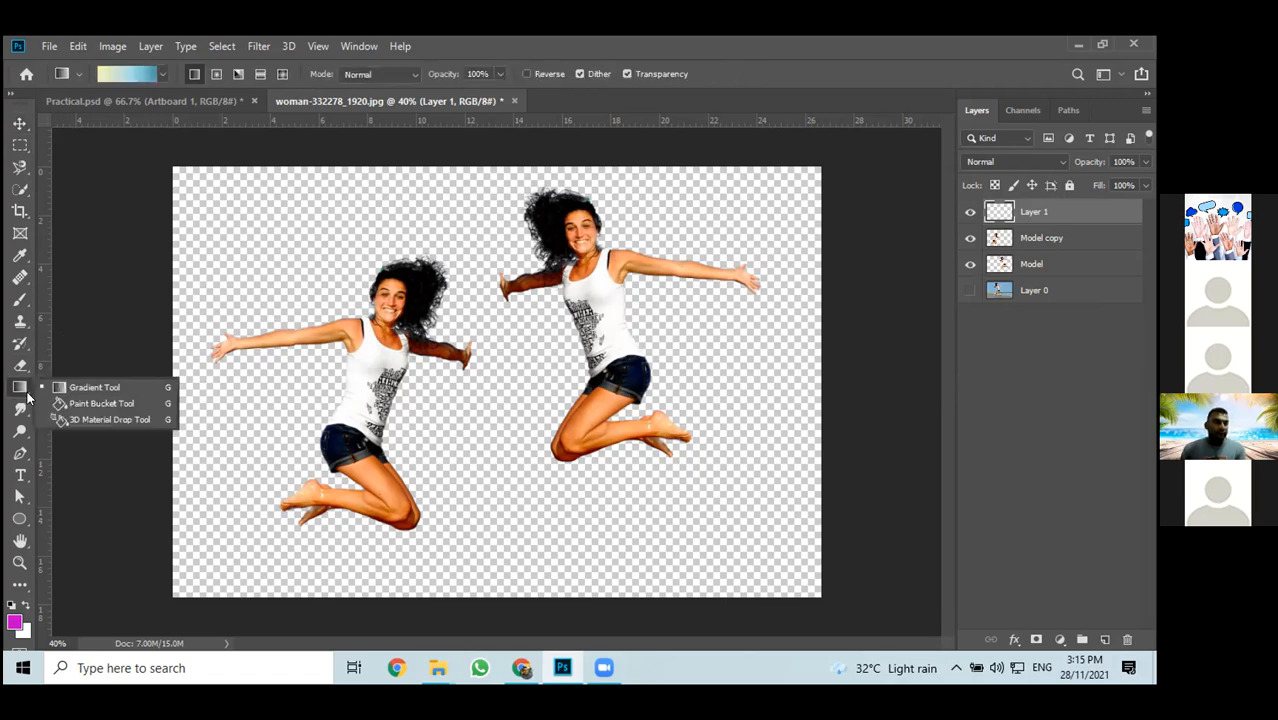
{"action": "left_click", "coordinate": [100, 404]}
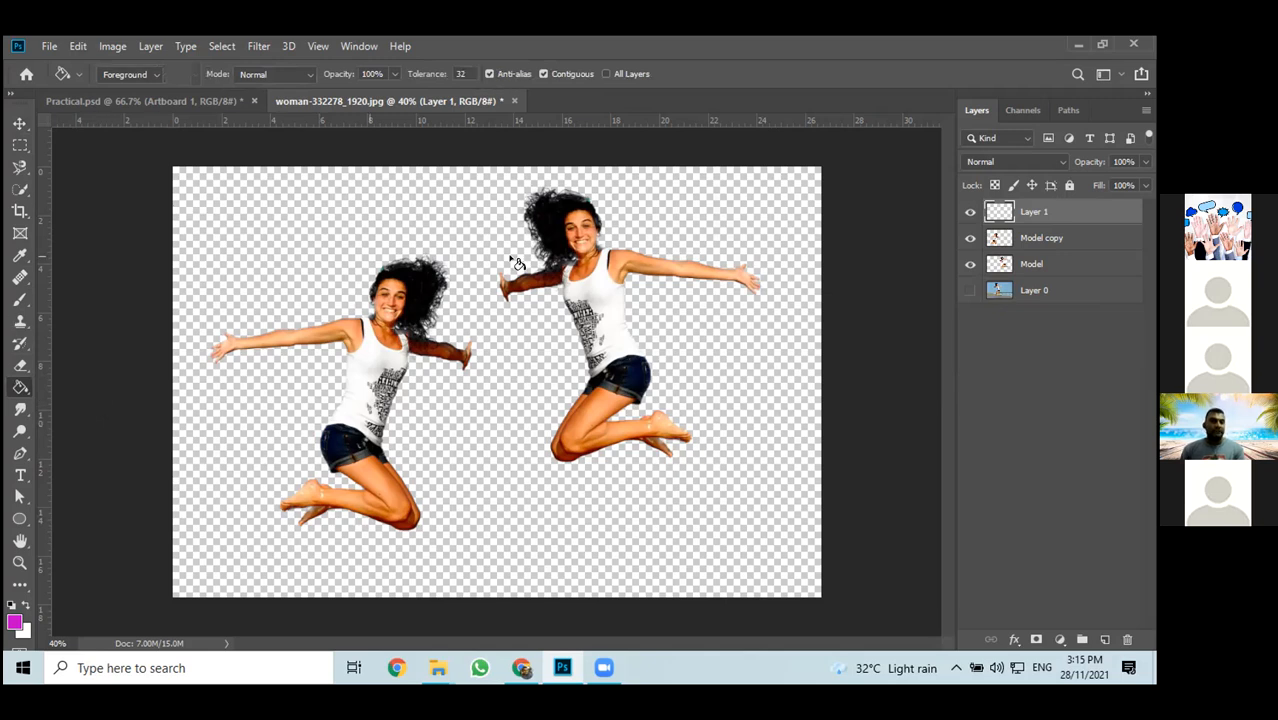
{"action": "left_click", "coordinate": [391, 207]}
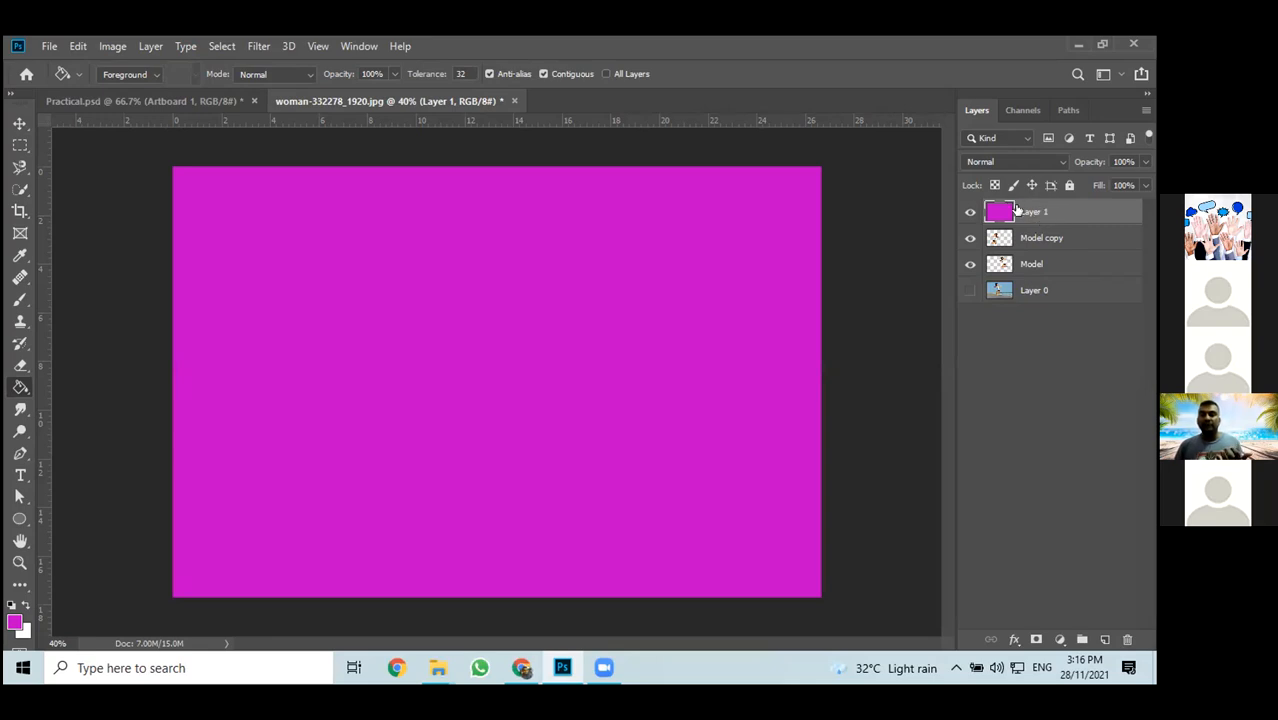
{"action": "left_click_drag", "start_coordinate": [1058, 211], "coordinate": [1042, 265]}
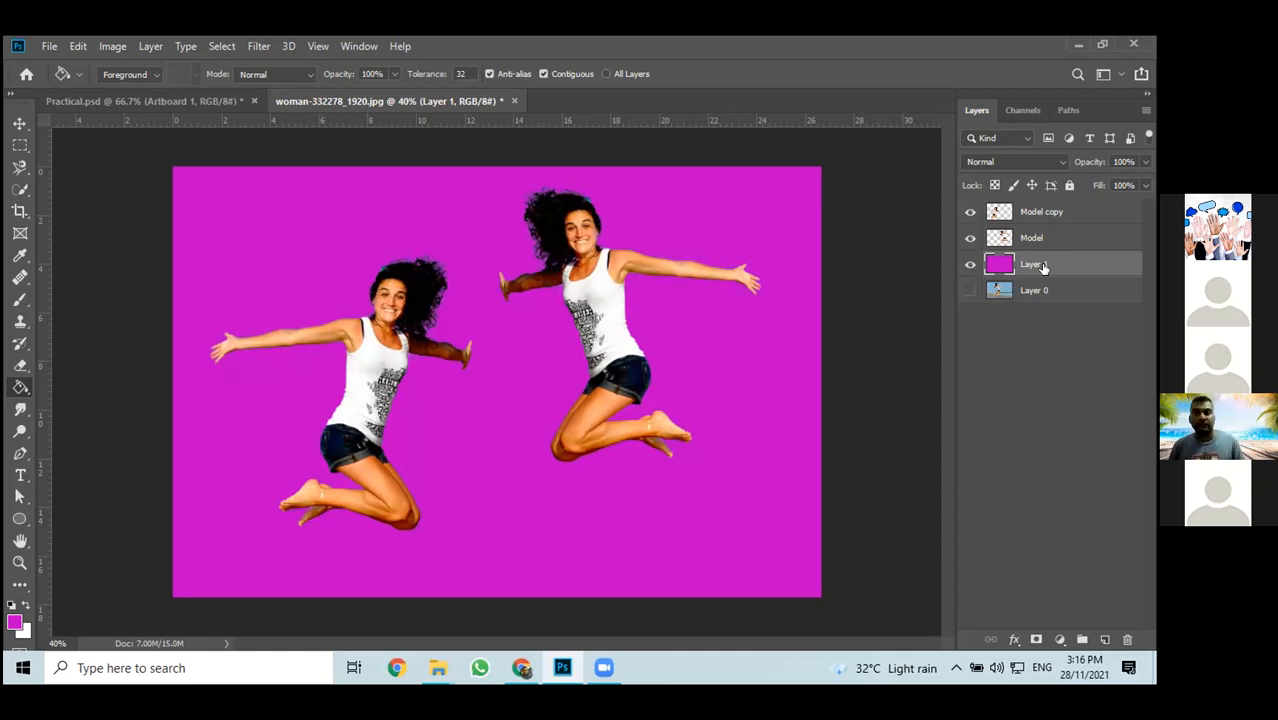
Delete the magenta Layer 1 and replace it with an empty layer above Layer 0, deleting and recreating the new layer once
{"action": "left_click_drag", "start_coordinate": [1090, 262], "coordinate": [1132, 640]}
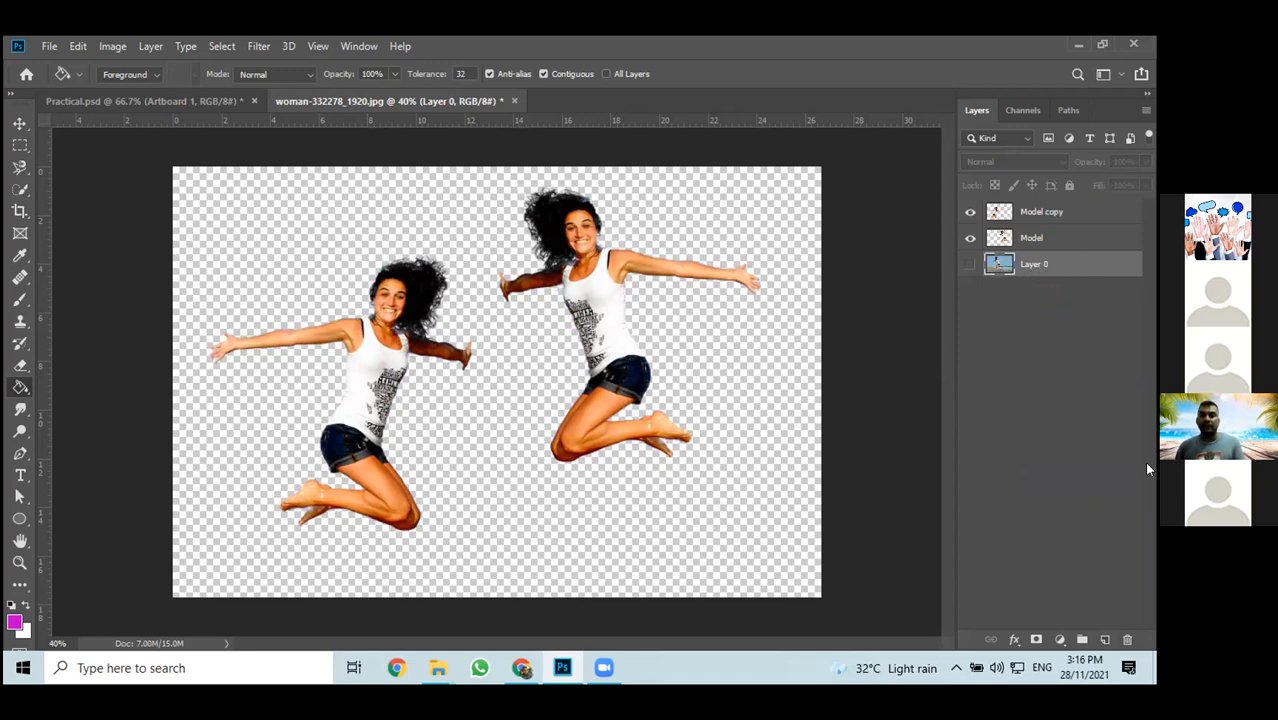
{"action": "left_click", "coordinate": [1104, 640]}
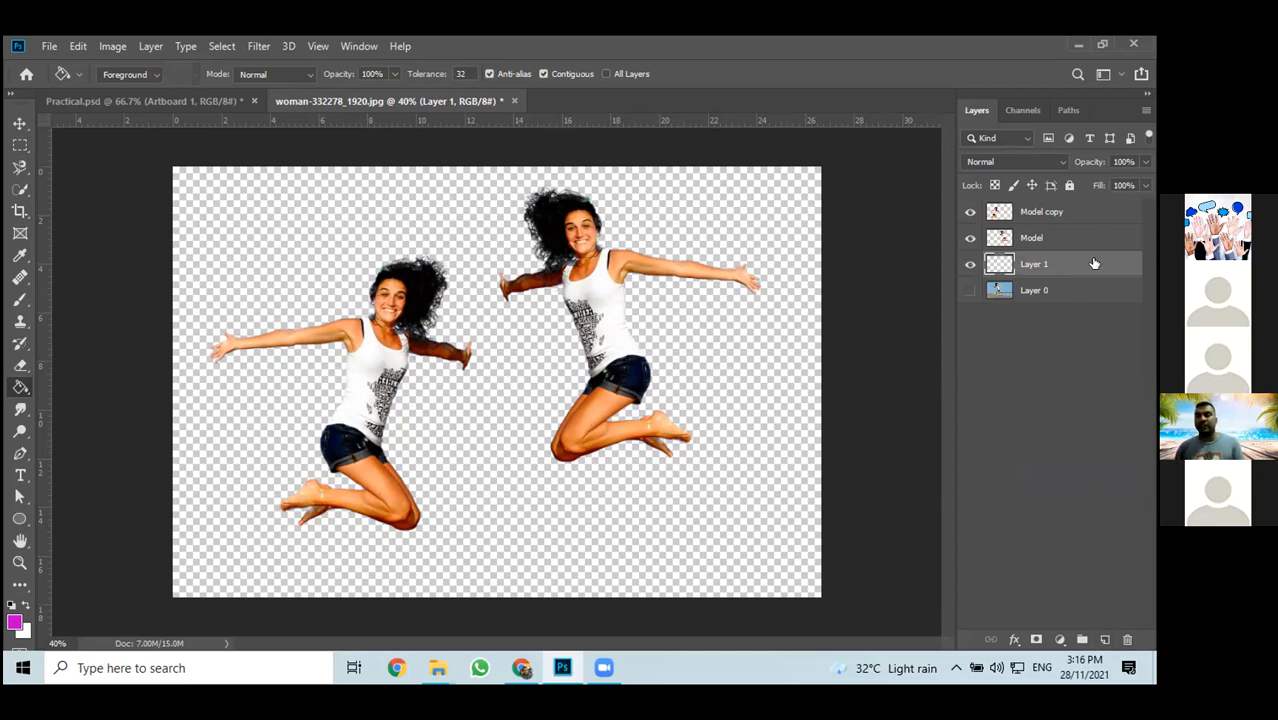
{"action": "key", "text": "Delete"}
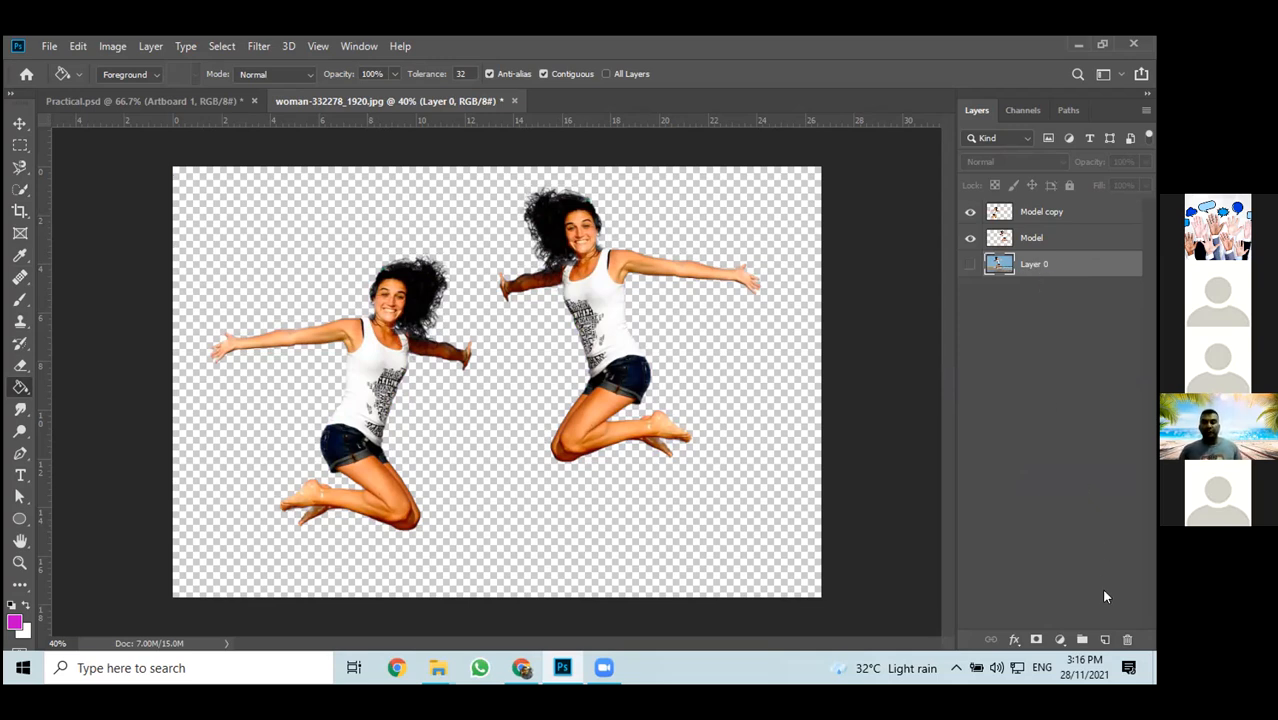
{"action": "left_click", "coordinate": [1105, 639]}
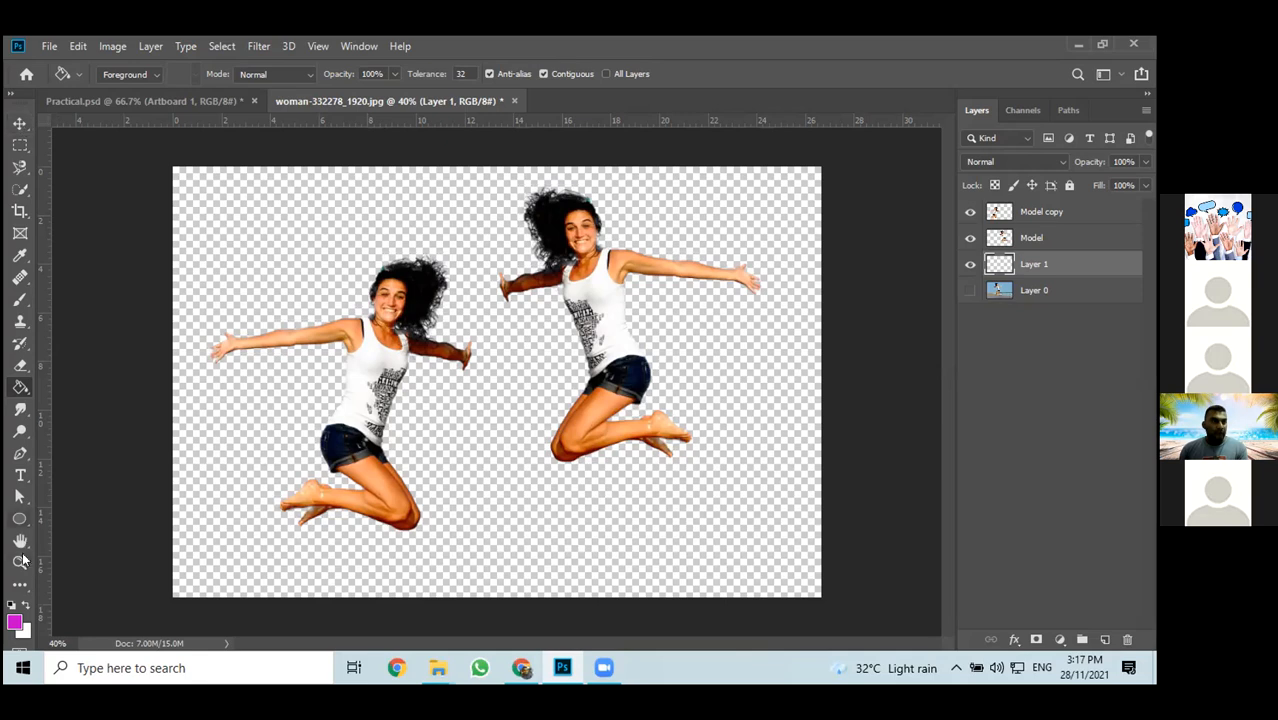
Switch the toolbar to two columns and back to one, and undock it so it floats higher
{"action": "left_click", "coordinate": [11, 94]}
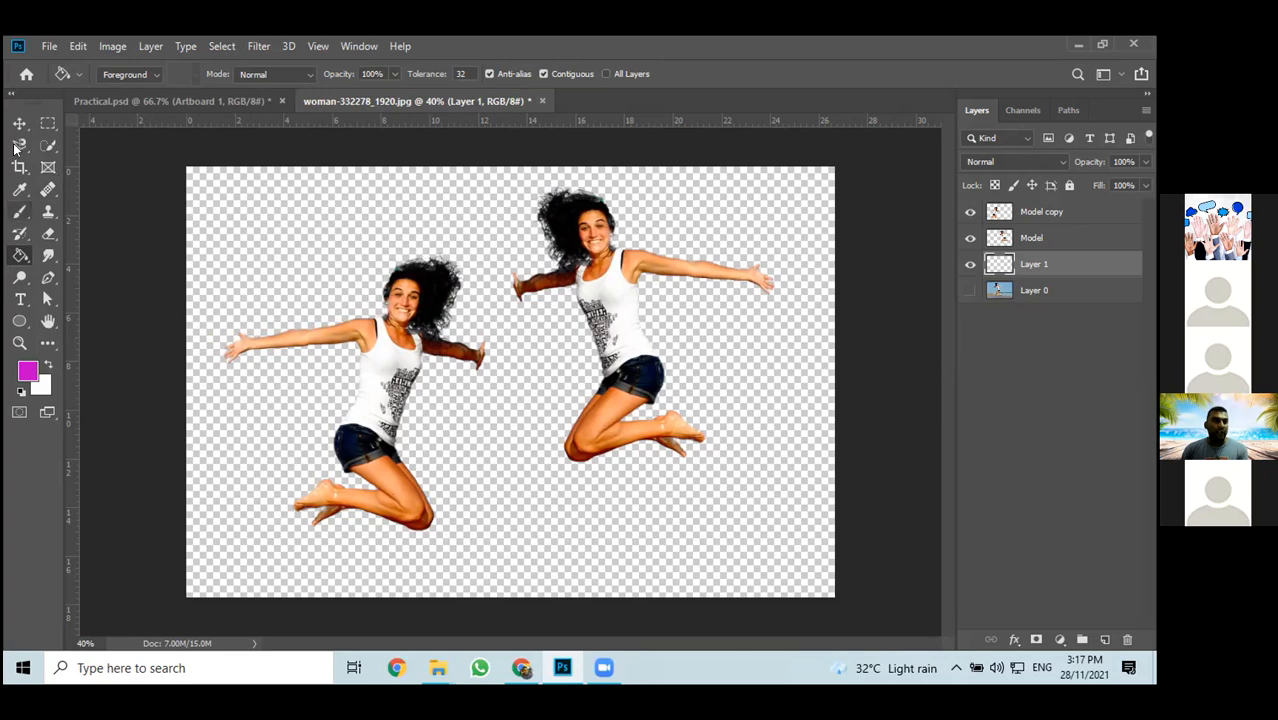
{"action": "left_click", "coordinate": [10, 95]}
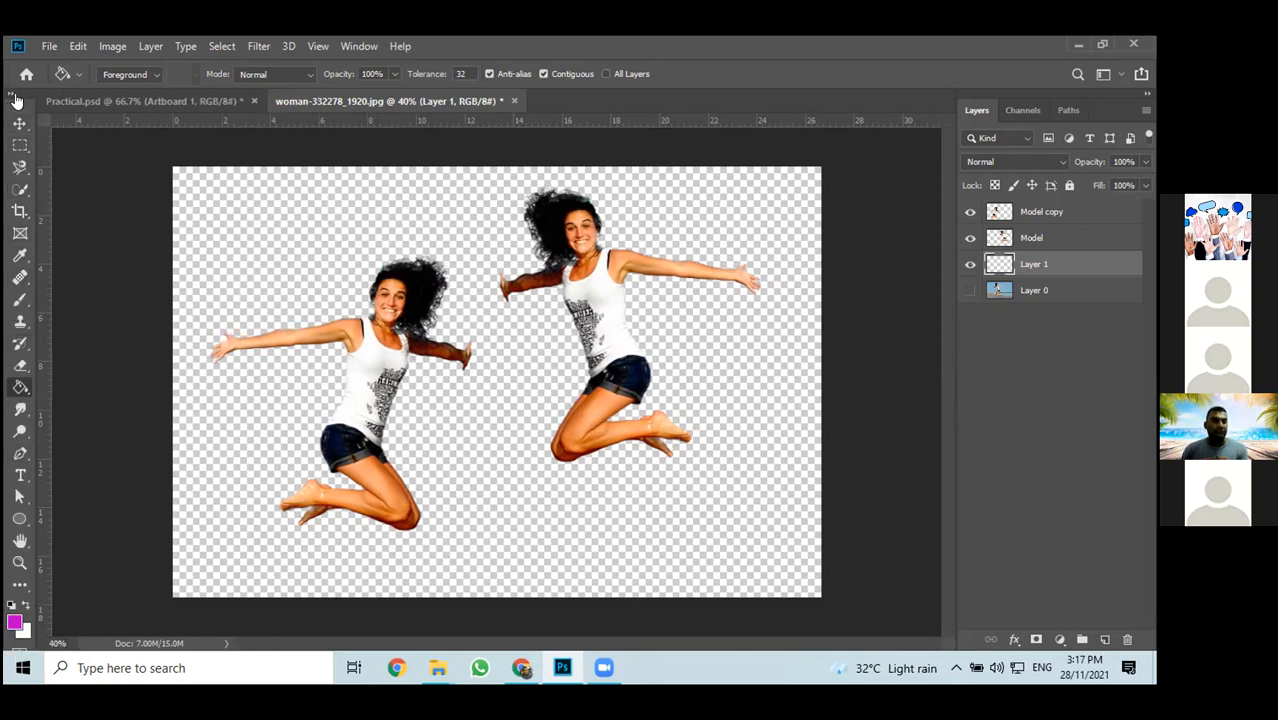
{"action": "left_click_drag", "start_coordinate": [18, 103], "coordinate": [24, 66]}
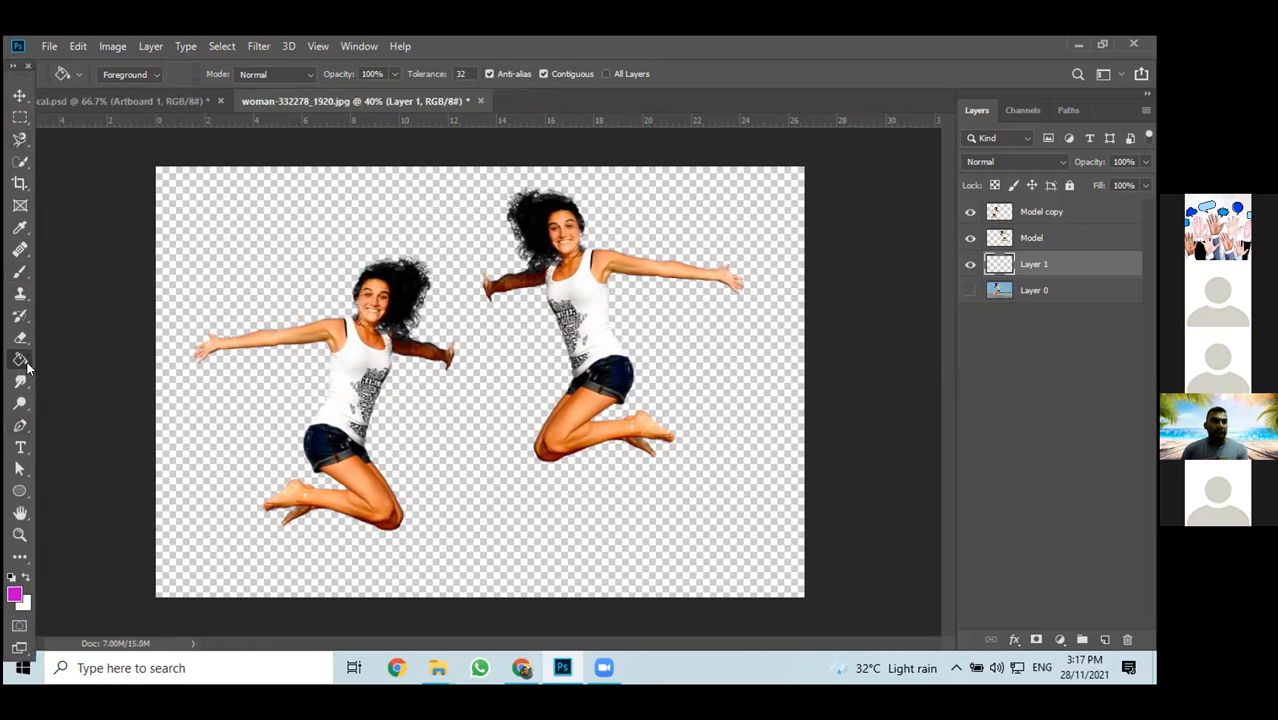
Browse the tool groups in the Customize Toolbar list and close it without changes
{"action": "right_click", "coordinate": [26, 363]}
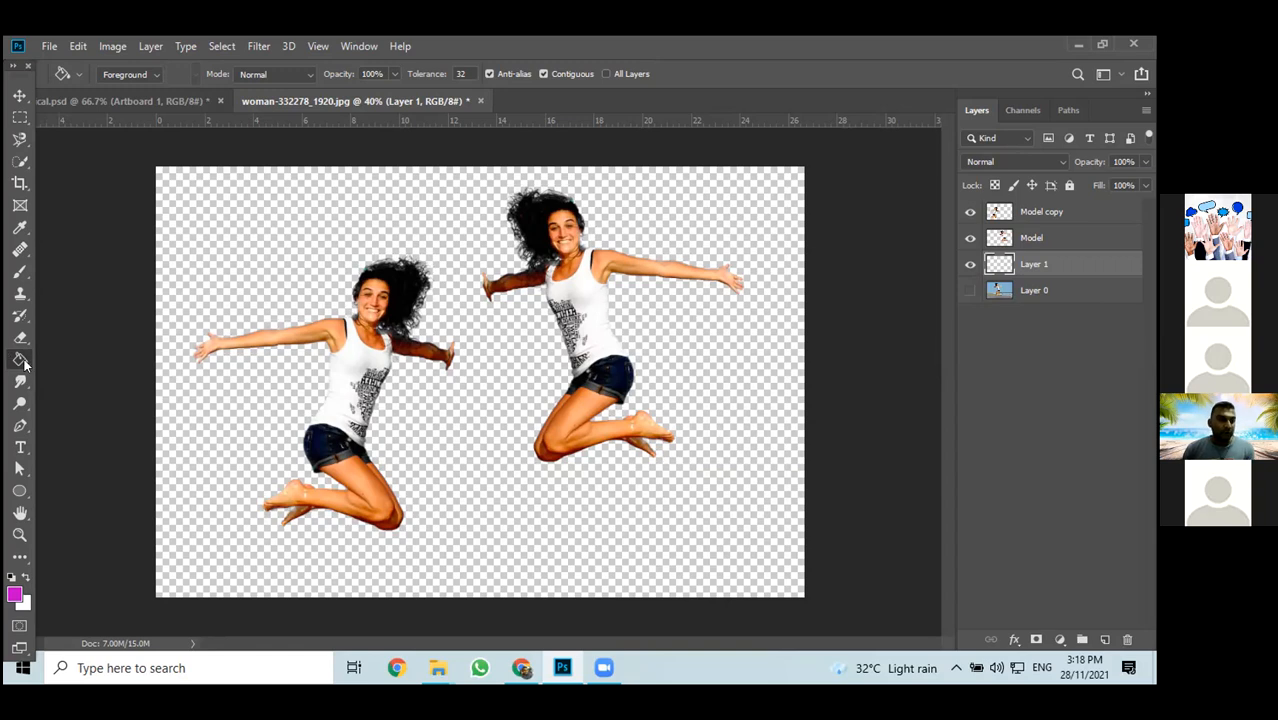
{"action": "left_click", "coordinate": [21, 559]}
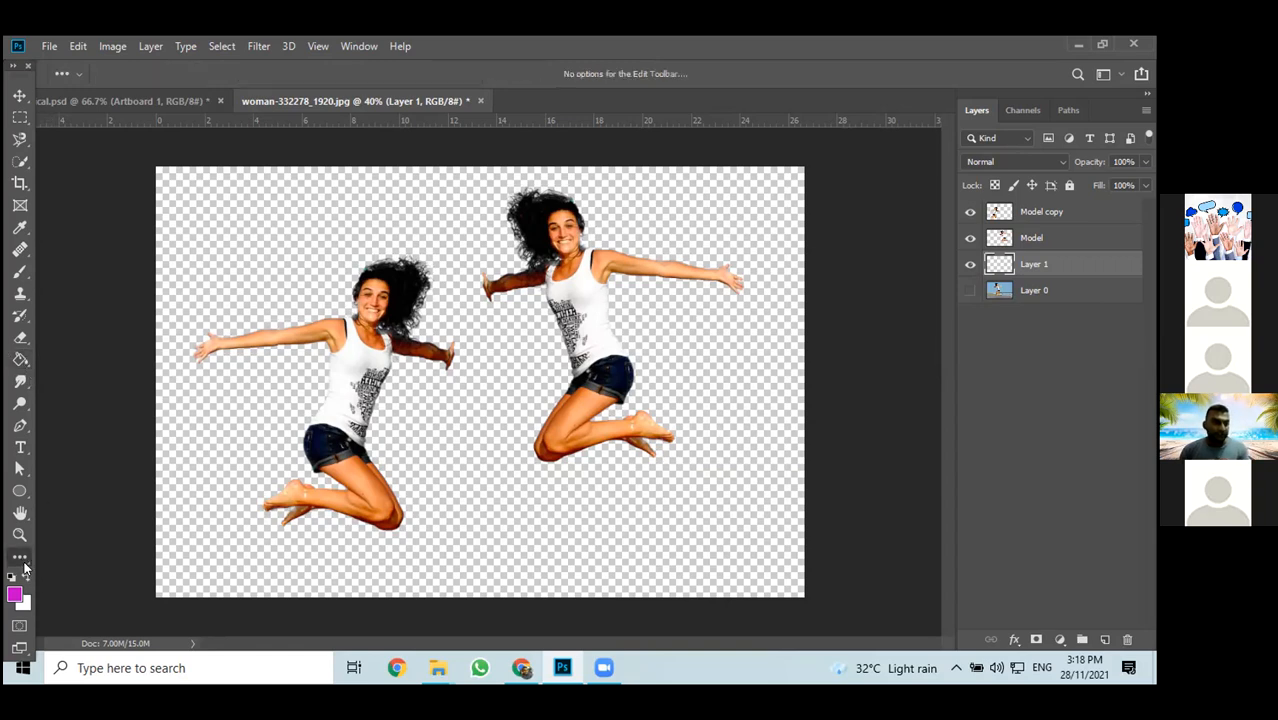
{"action": "left_click", "coordinate": [88, 562]}
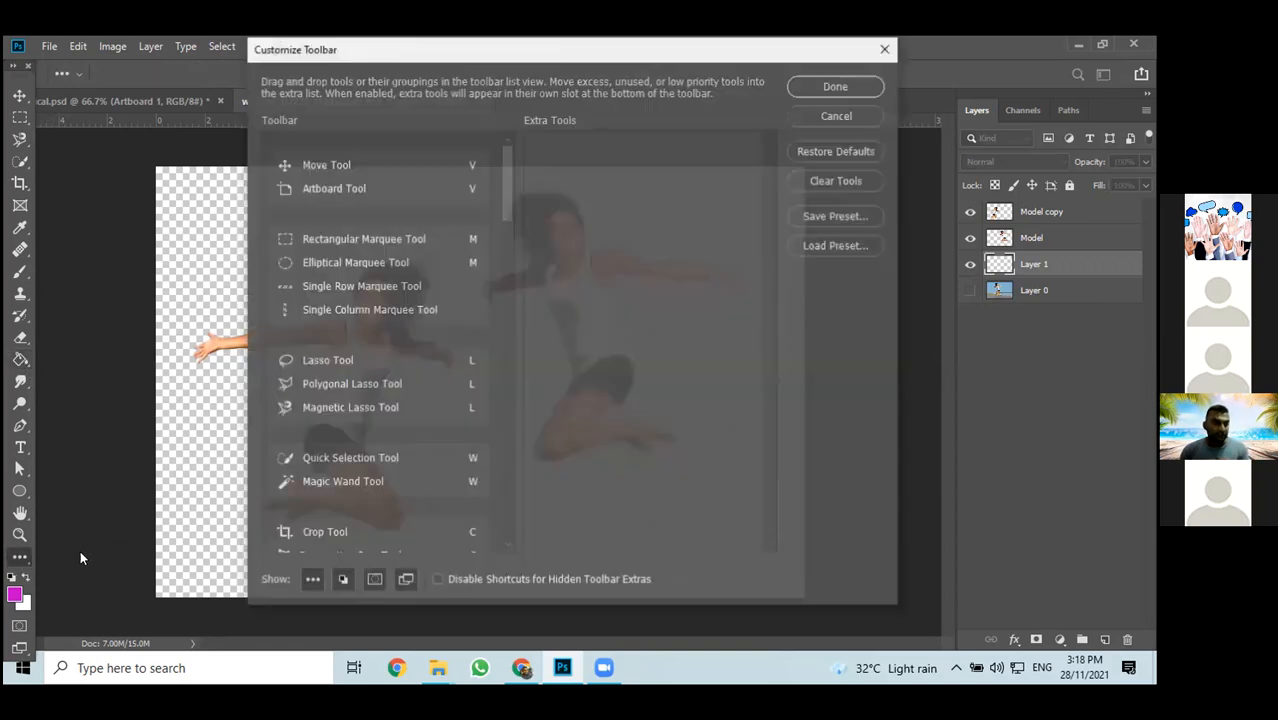
{"action": "scroll", "coordinate": [397, 345], "scroll_direction": "down", "scroll_amount": 8}
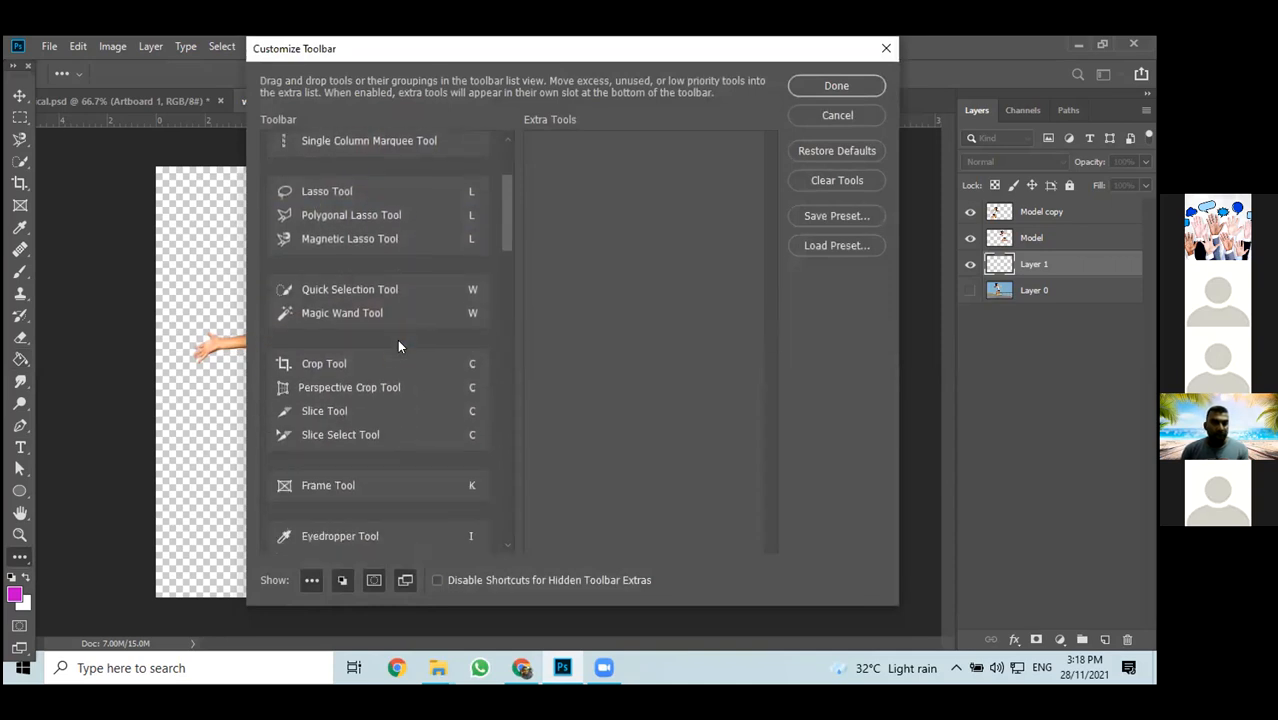
{"action": "scroll", "coordinate": [401, 346], "scroll_direction": "down", "scroll_amount": 5}
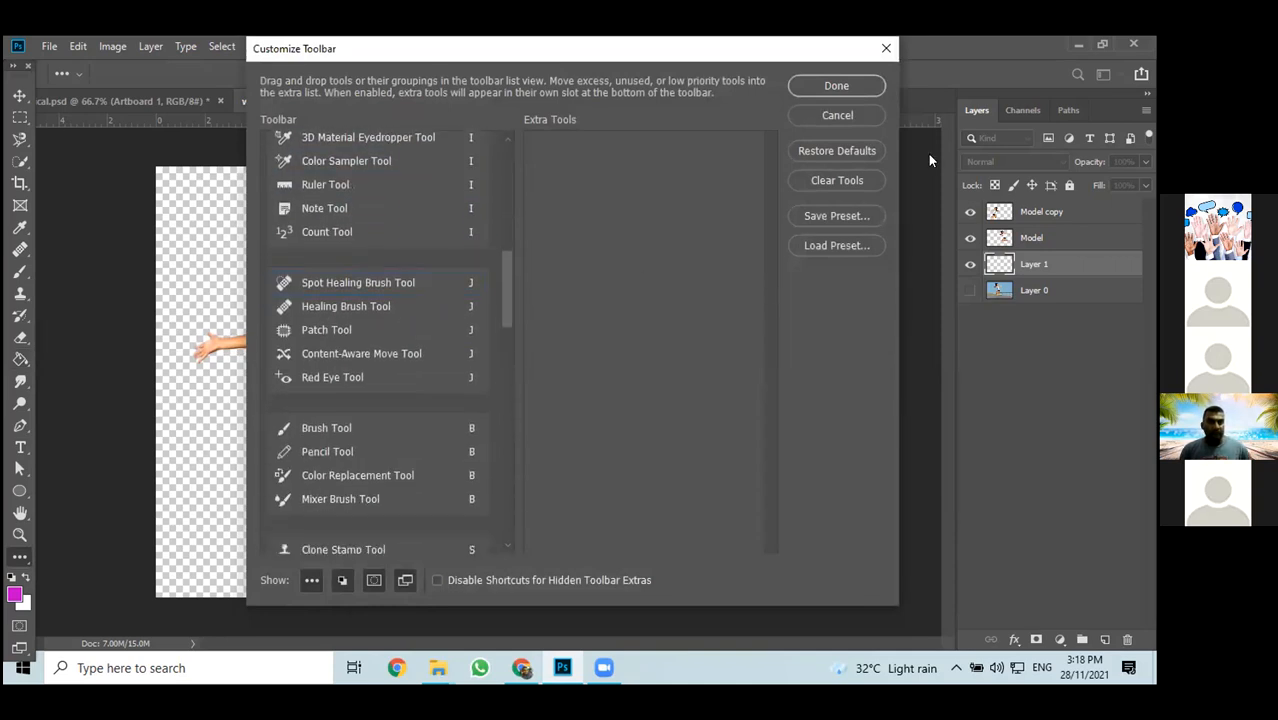
{"action": "left_click", "coordinate": [878, 56]}
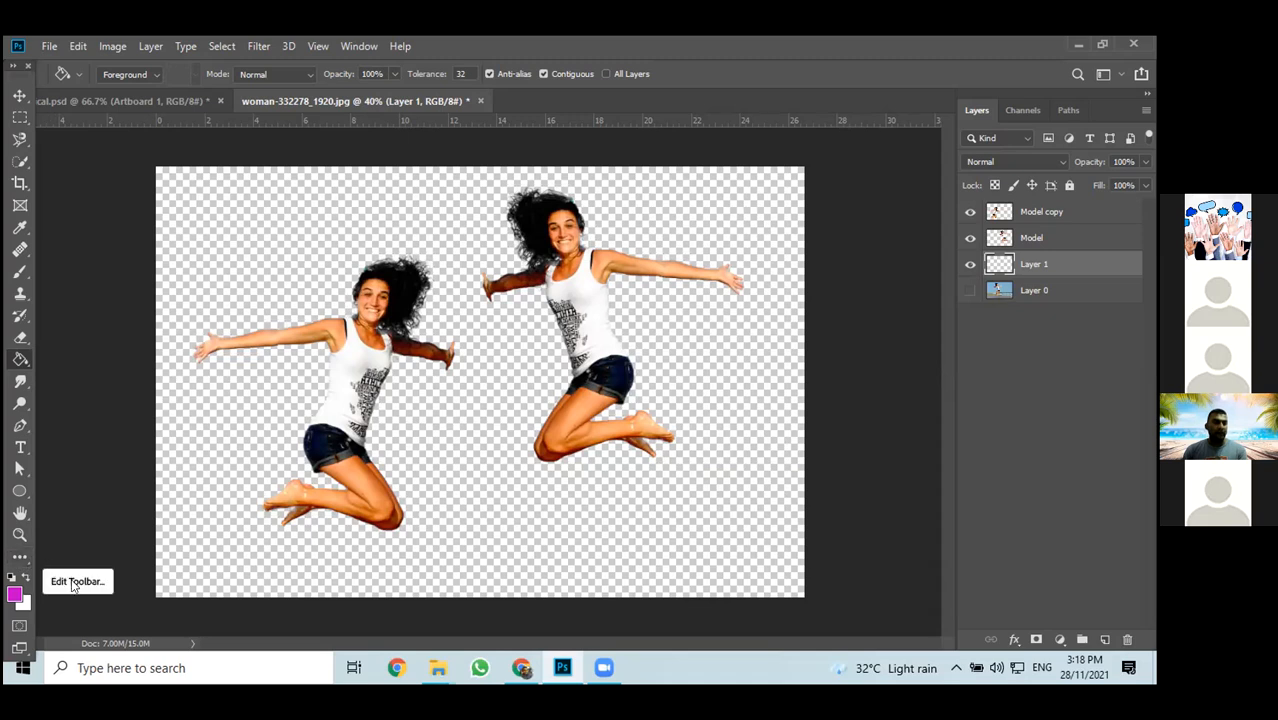
Reopen the Customize Toolbar list, locate the Paint Bucket Tool in its group, and cancel the dialog
{"action": "left_click", "coordinate": [22, 560]}
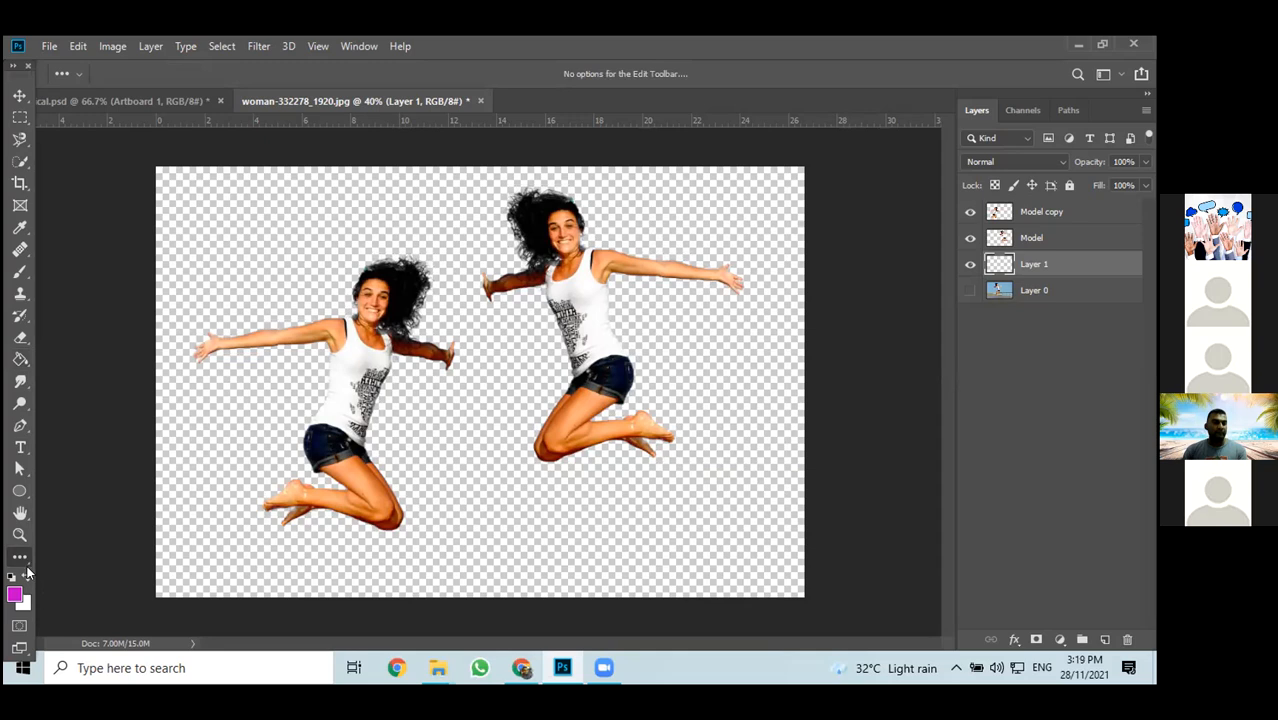
{"action": "left_click", "coordinate": [26, 563]}
{"action": "left_click", "coordinate": [22, 560]}
{"action": "left_click", "coordinate": [22, 560]}
{"action": "left_click", "coordinate": [55, 562]}
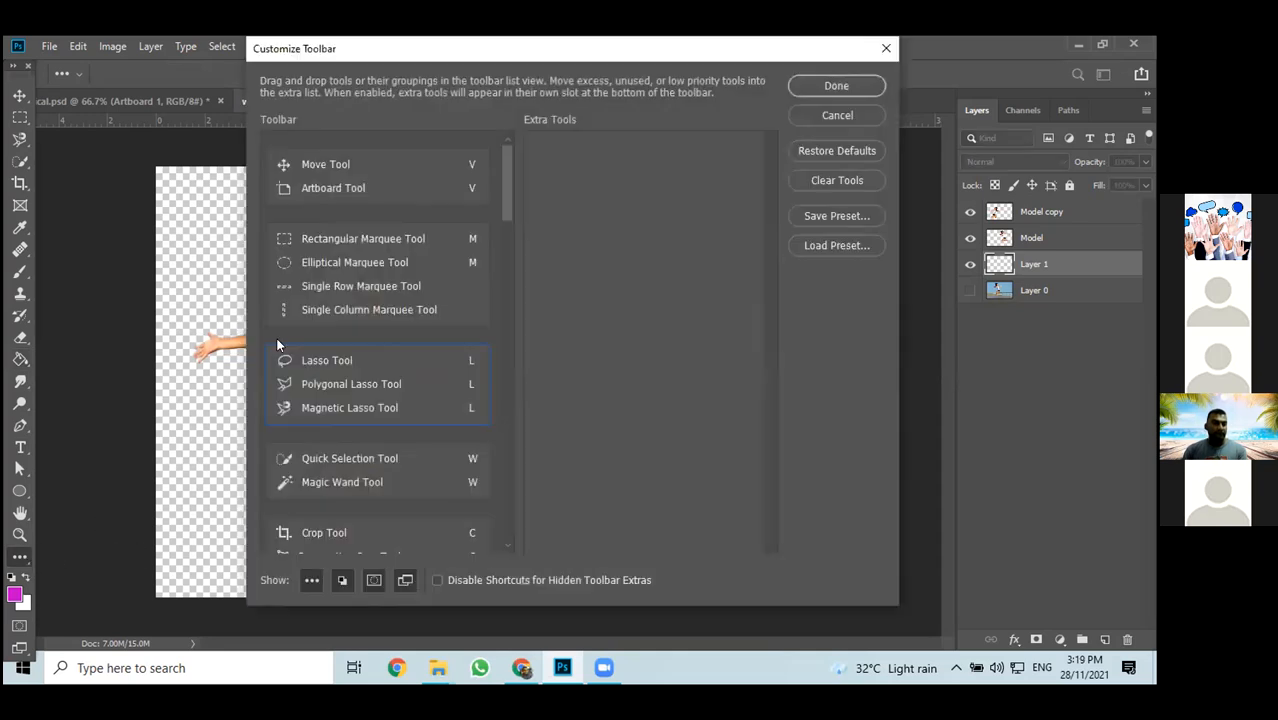
{"action": "left_click_drag", "start_coordinate": [505, 166], "coordinate": [530, 379]}
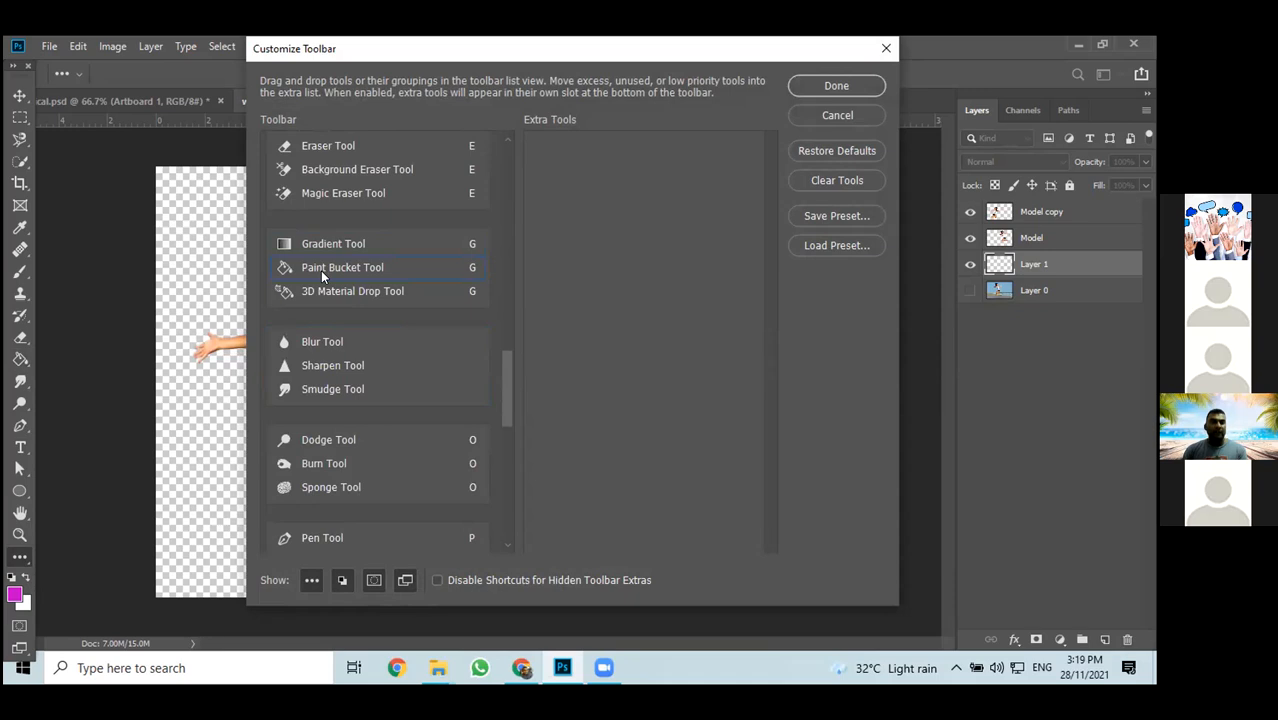
{"action": "mouse_move", "coordinate": [504, 381]}
{"action": "left_mouse_down"}
{"action": "mouse_move", "coordinate": [502, 515]}
{"action": "mouse_move", "coordinate": [506, 168]}
{"action": "left_mouse_up"}
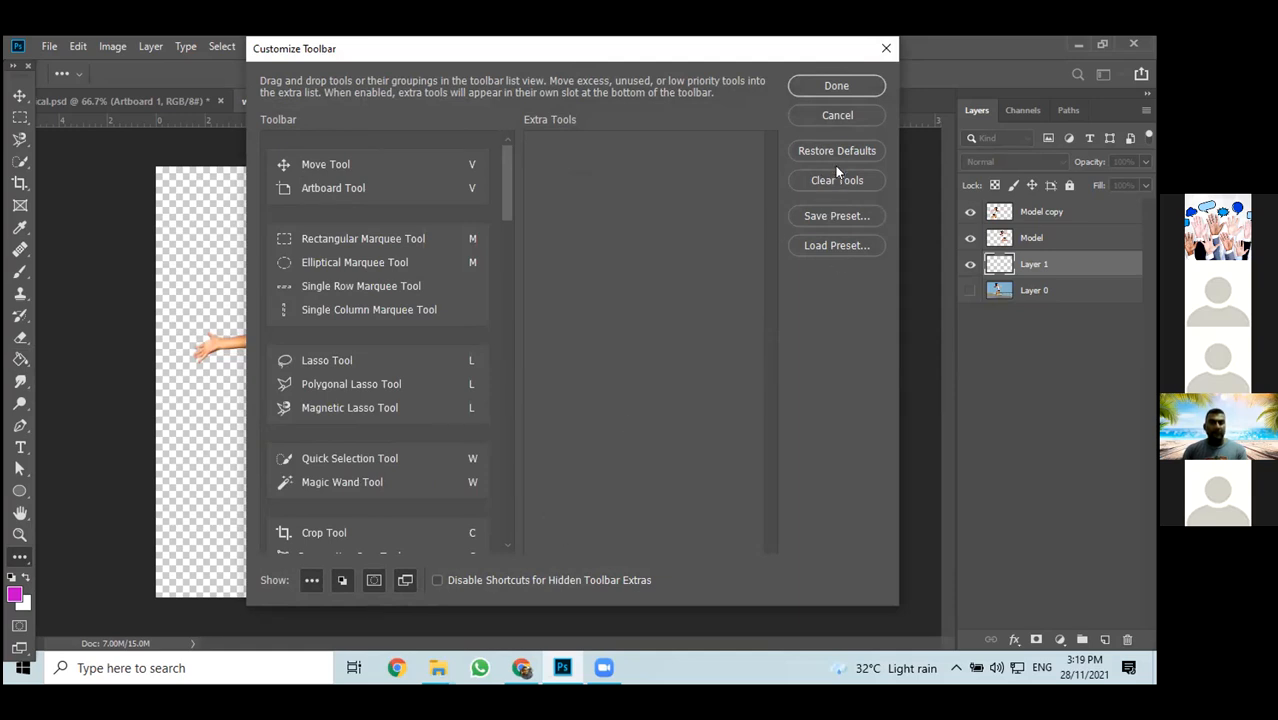
{"action": "left_click", "coordinate": [816, 116]}
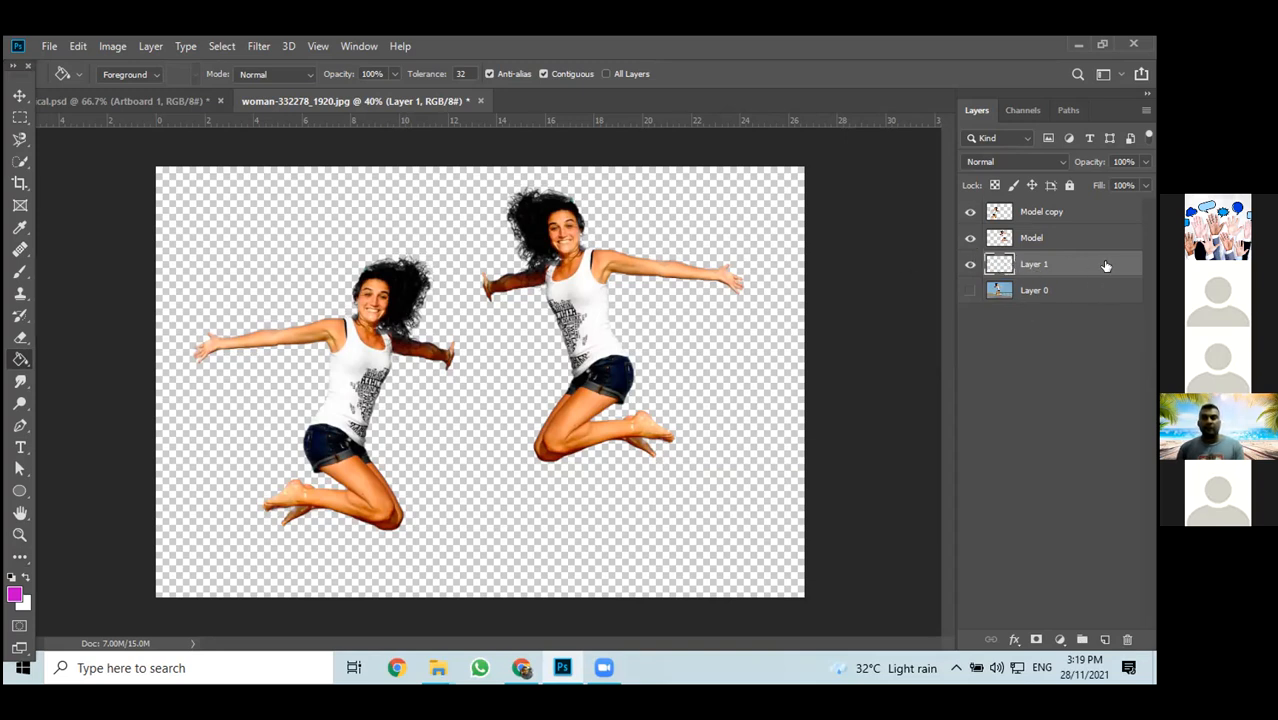
Compare Layer 0 with Layer 1 by selecting each in turn and toggling Layer 0's visibility, ending with Layer 1 selected
{"action": "left_click", "coordinate": [1000, 291]}
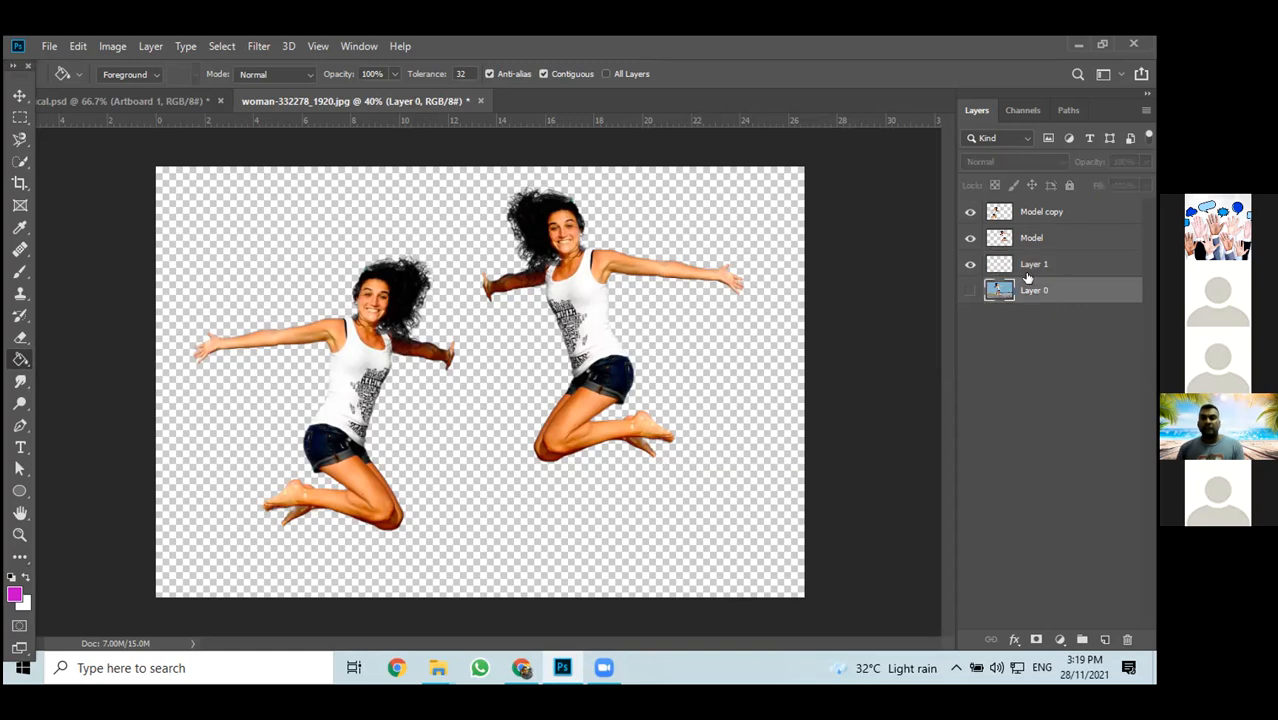
{"action": "left_click", "coordinate": [1027, 270]}
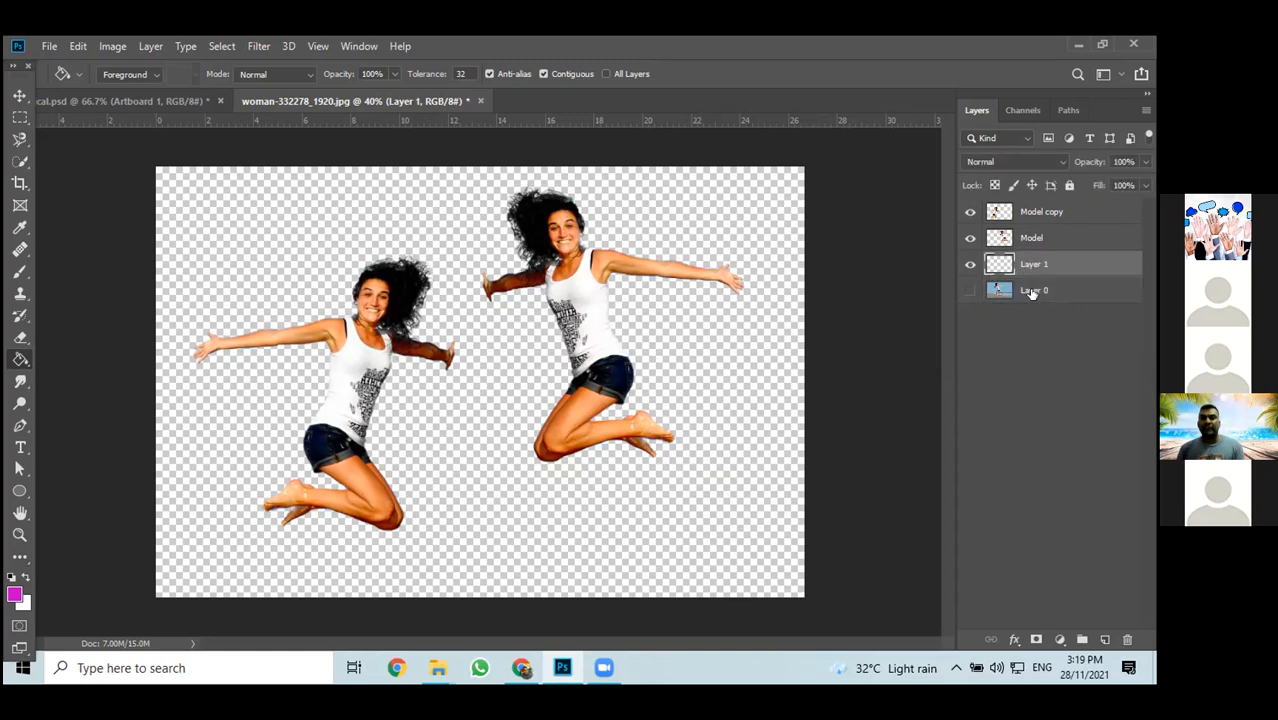
{"action": "left_click", "coordinate": [1032, 291]}
{"action": "left_click", "coordinate": [1032, 265]}
{"action": "left_click", "coordinate": [998, 291]}
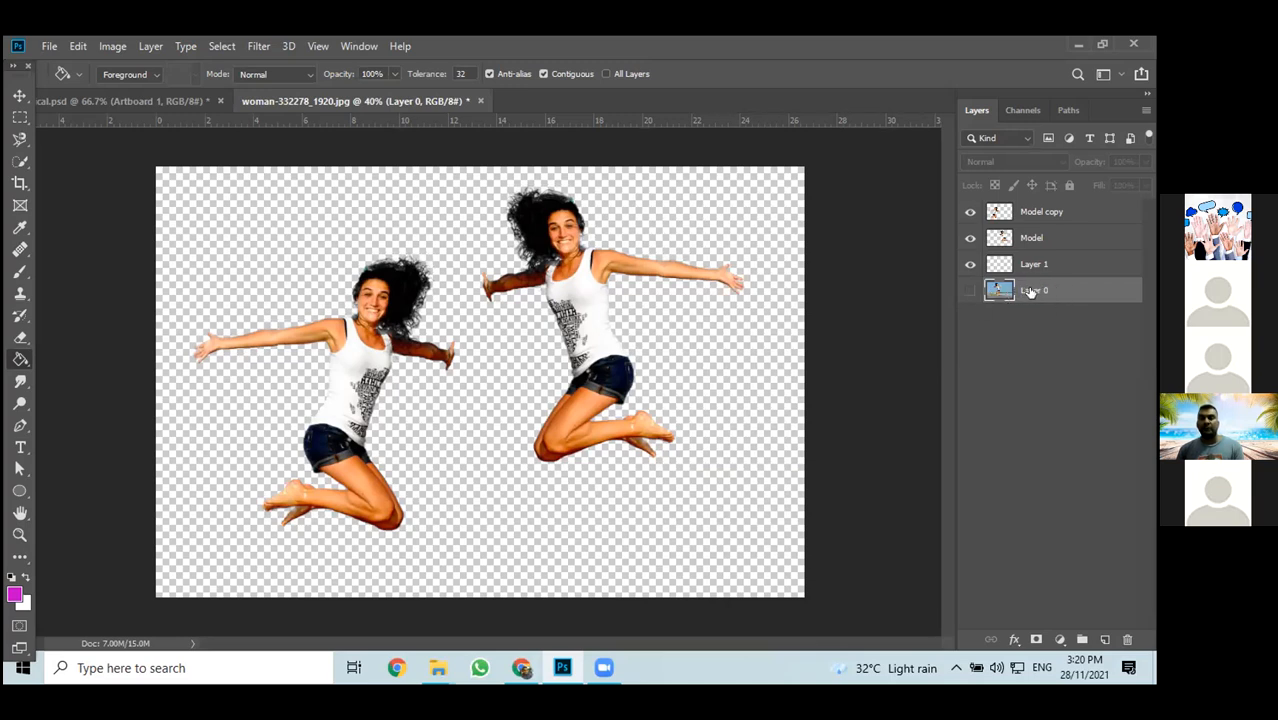
{"action": "left_click", "coordinate": [968, 296]}
{"action": "left_click", "coordinate": [968, 296]}
{"action": "left_click", "coordinate": [968, 295]}
{"action": "left_click", "coordinate": [968, 295]}
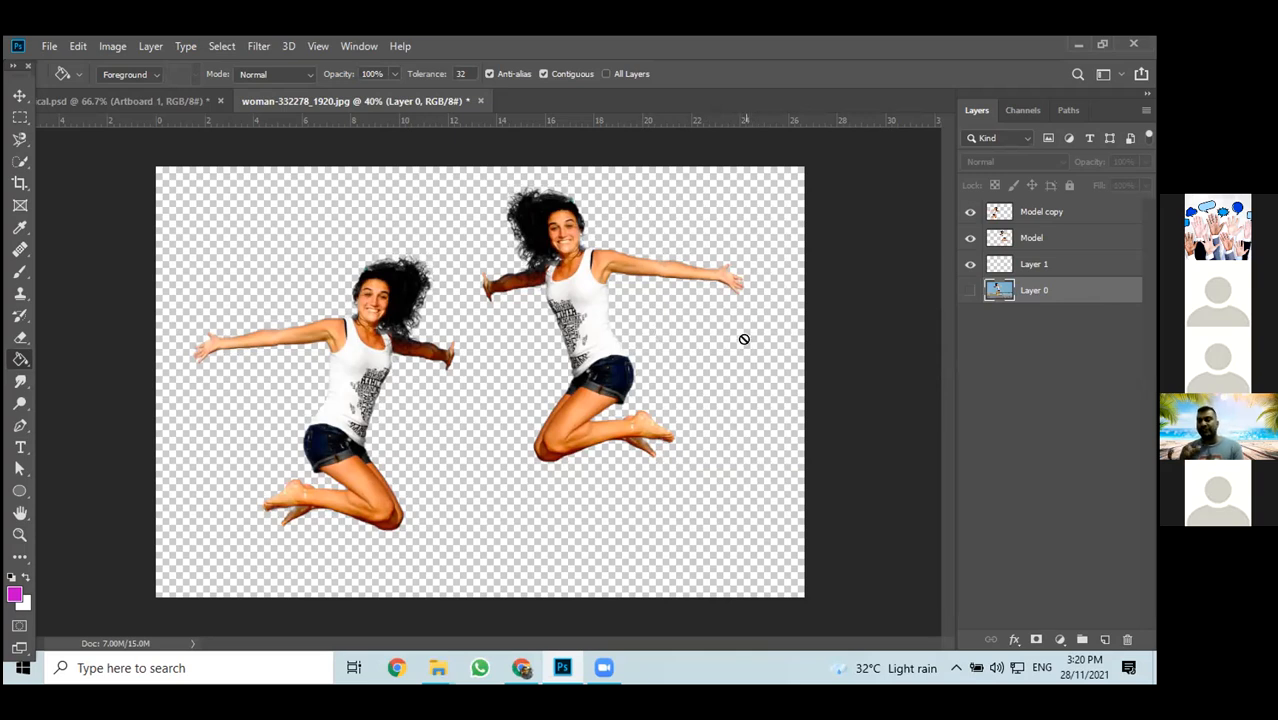
{"action": "left_click", "coordinate": [1035, 270]}
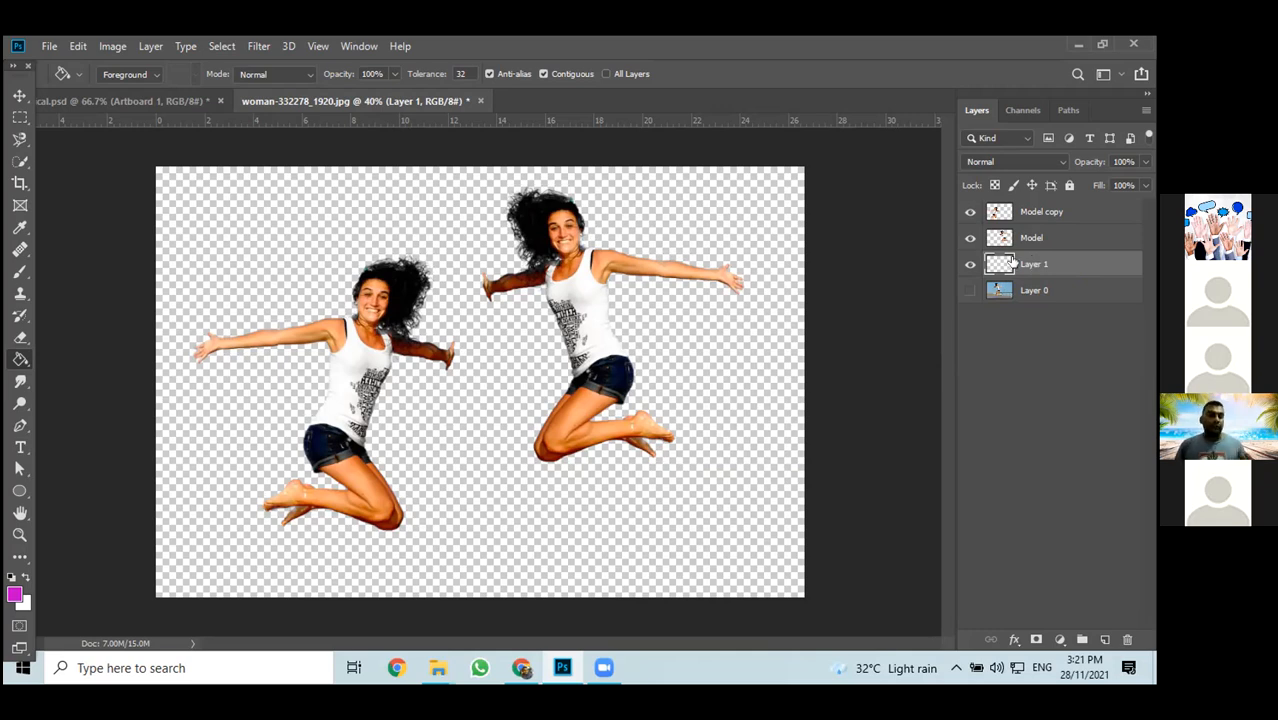
Try filling Layer 1 with the magenta foreground color twice, undoing the fill each time
{"action": "left_click", "coordinate": [21, 559]}
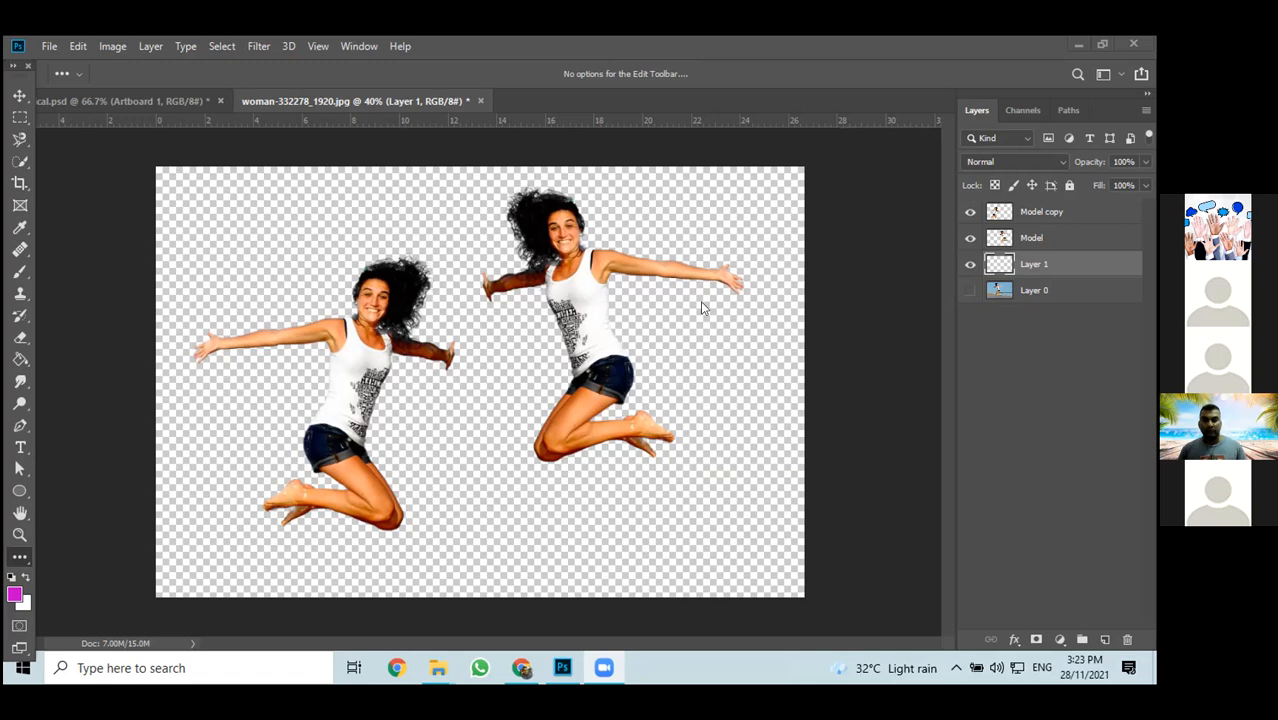
{"action": "left_click", "coordinate": [1096, 275]}
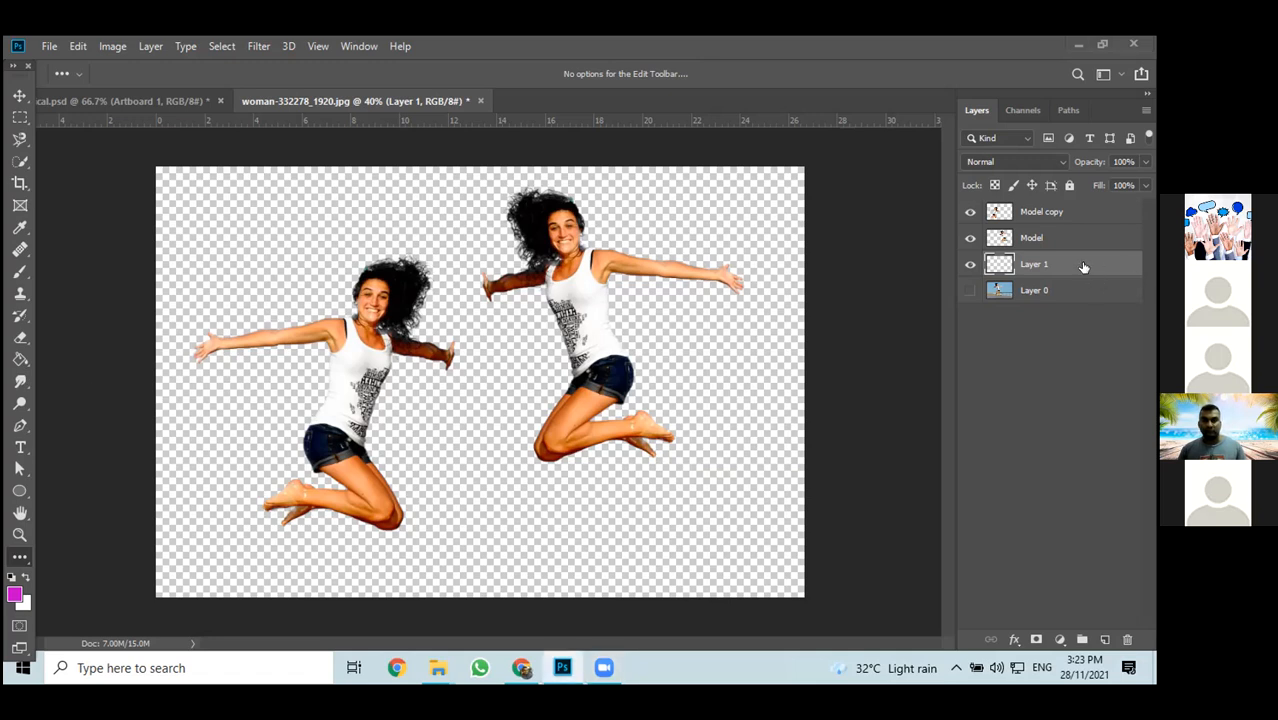
{"action": "key", "text": "alt+BackSpace"}
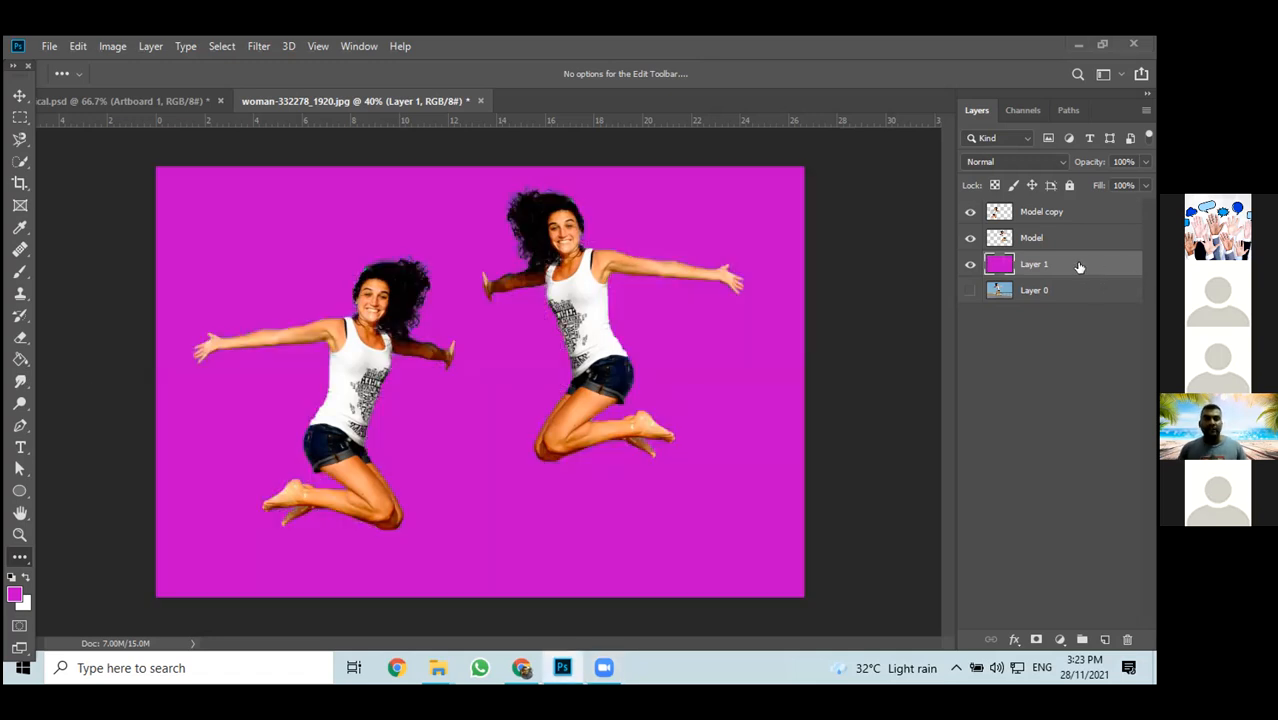
{"action": "key", "text": "ctrl+z"}
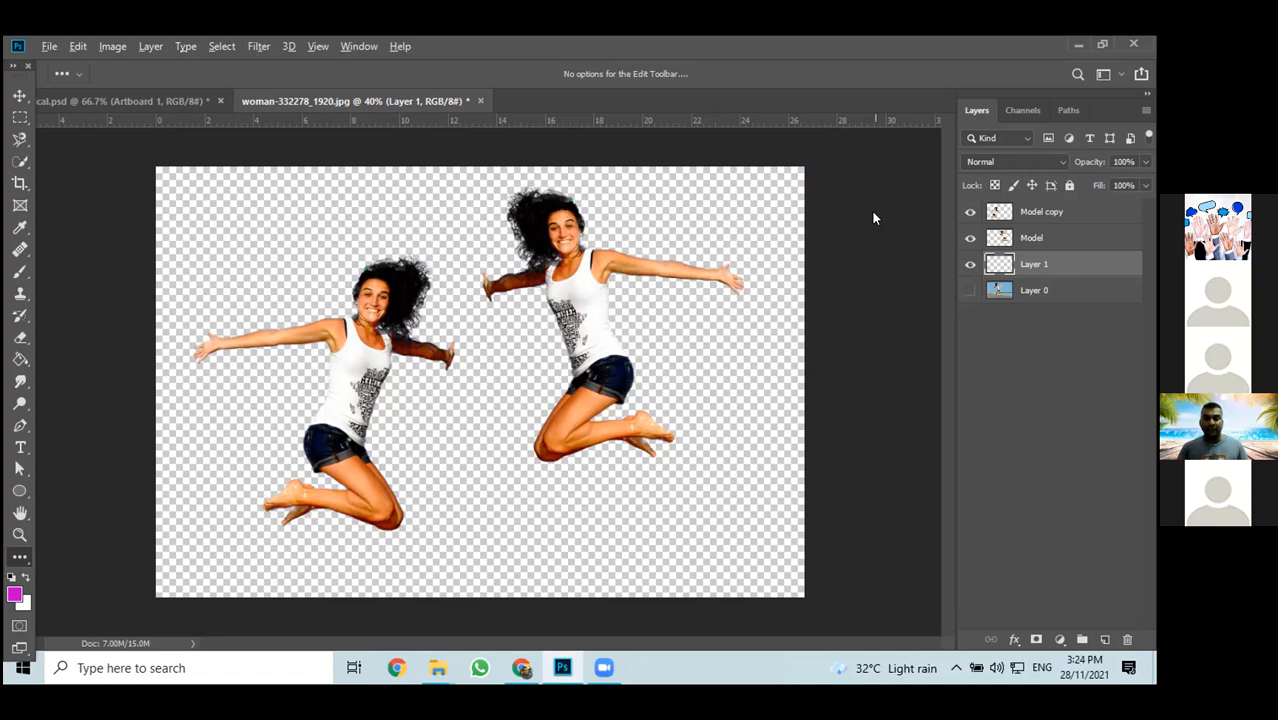
{"action": "key", "text": "alt+BackSpace"}
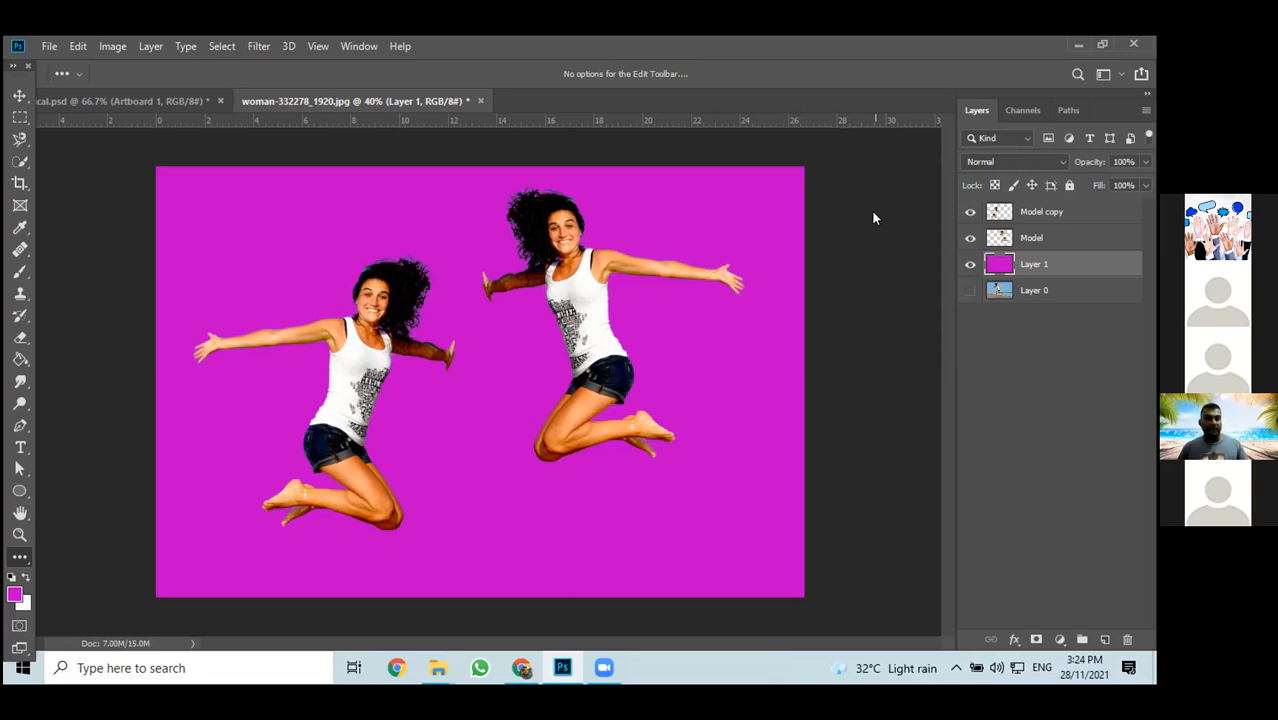
{"action": "key", "text": "ctrl+z"}
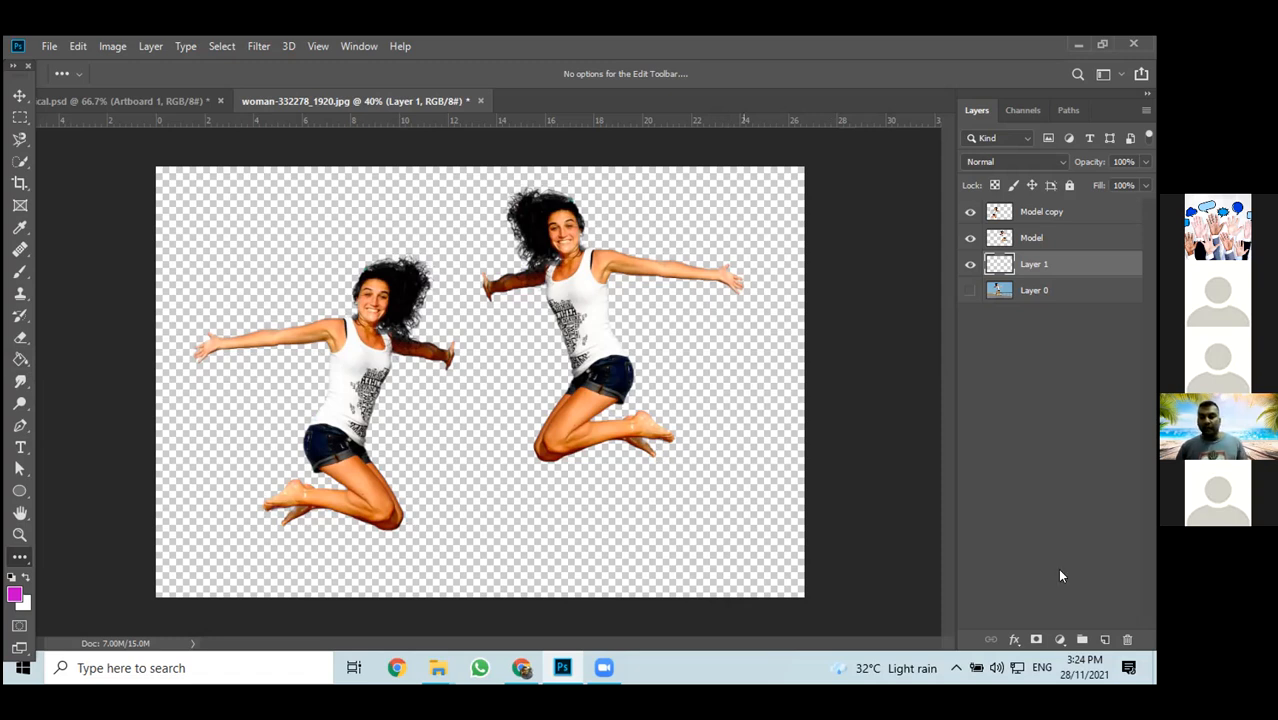
Try a Solid Color fill layer in green 00ca8a behind the Model layers and undo it
{"action": "left_click", "coordinate": [1058, 640]}
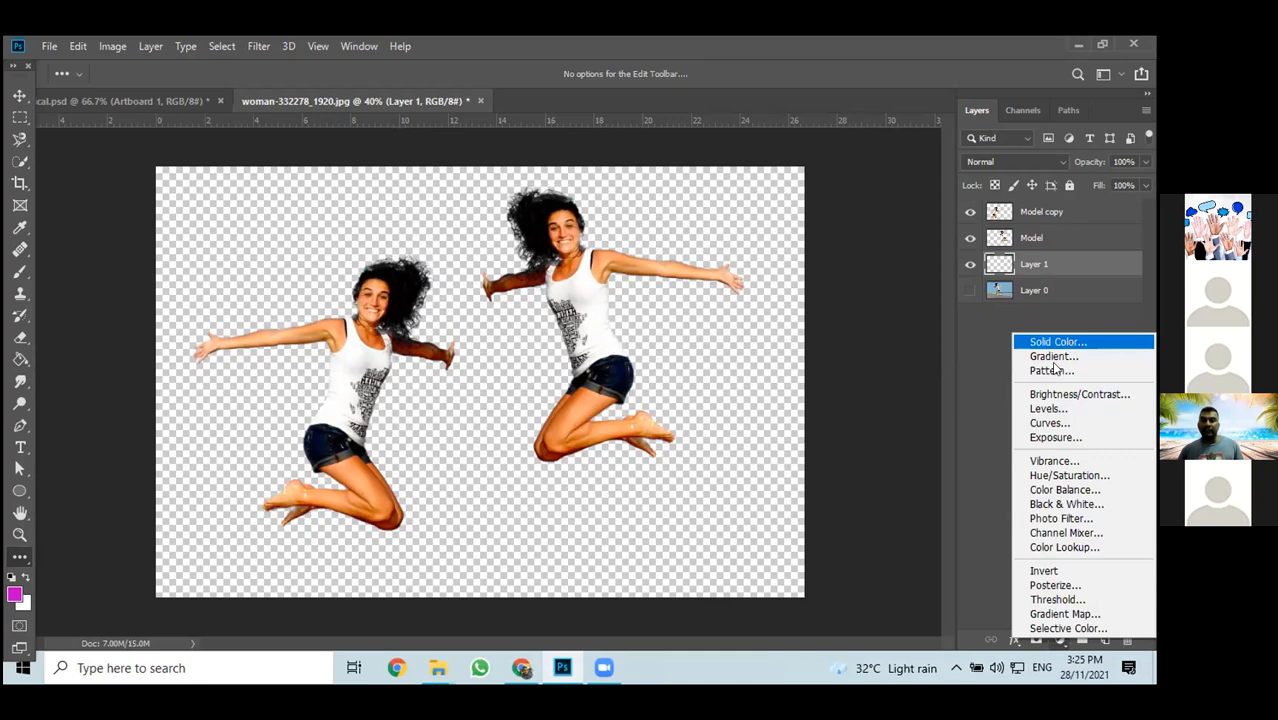
{"action": "left_click", "coordinate": [984, 462]}
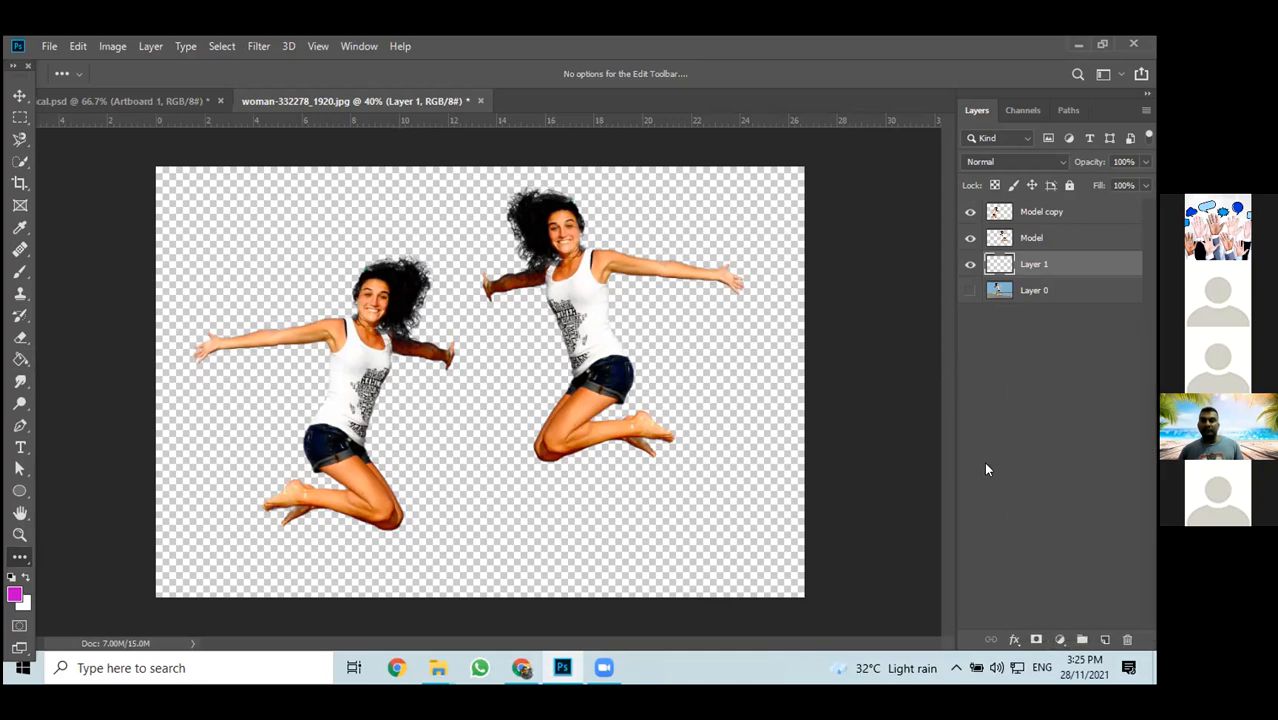
{"action": "left_click", "coordinate": [1059, 641]}
{"action": "left_click", "coordinate": [978, 579]}
{"action": "left_click", "coordinate": [1058, 641]}
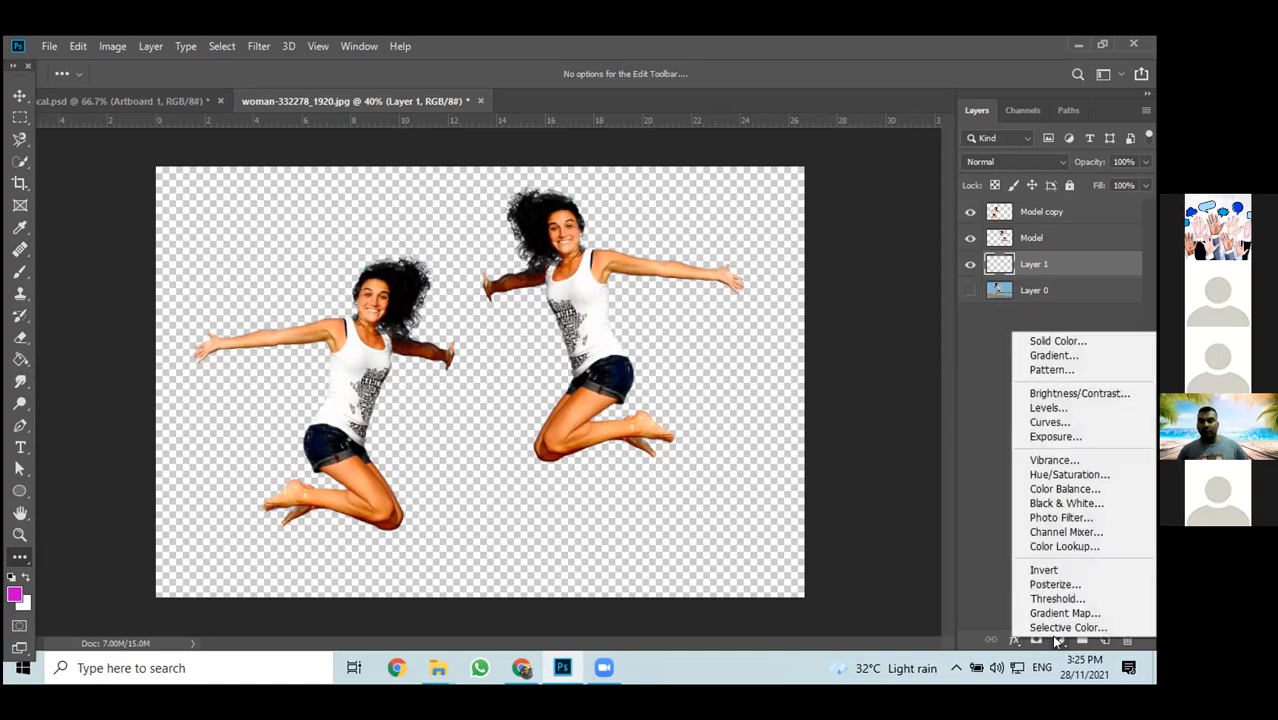
{"action": "left_click", "coordinate": [1071, 342]}
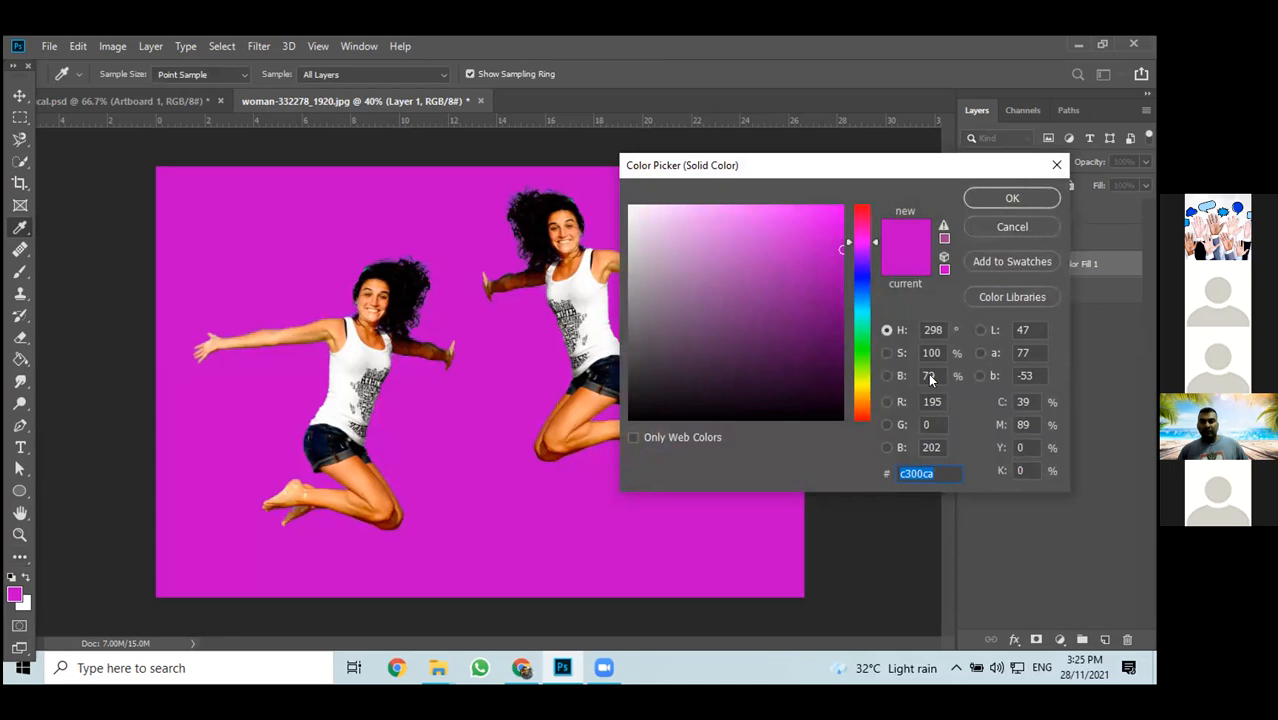
{"action": "left_click", "coordinate": [860, 286]}
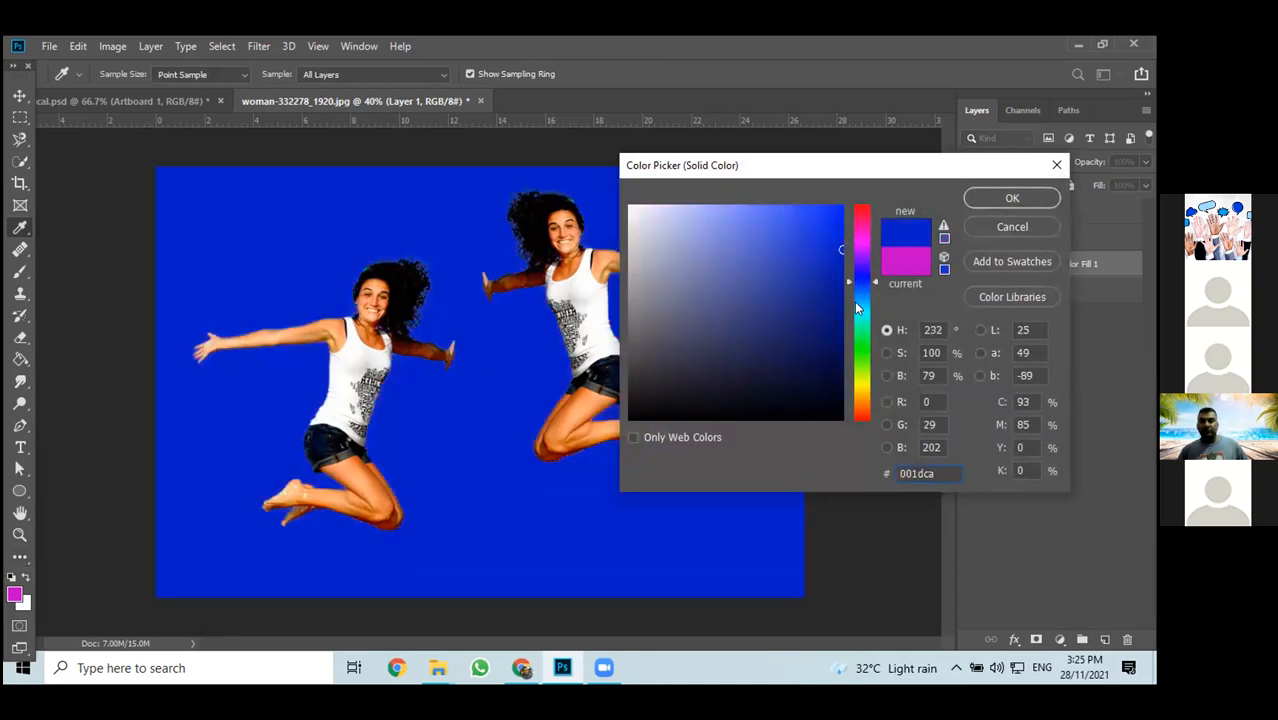
{"action": "left_click", "coordinate": [856, 306]}
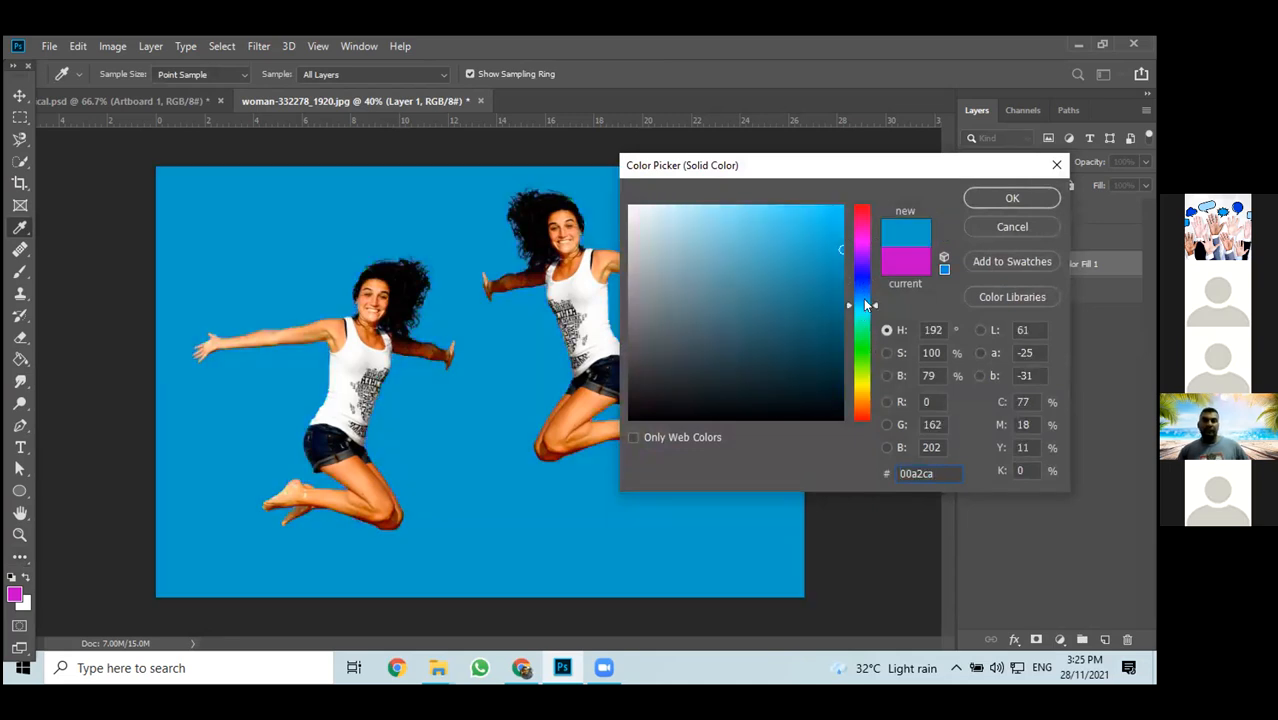
{"action": "left_click", "coordinate": [859, 339]}
{"action": "left_click", "coordinate": [859, 325]}
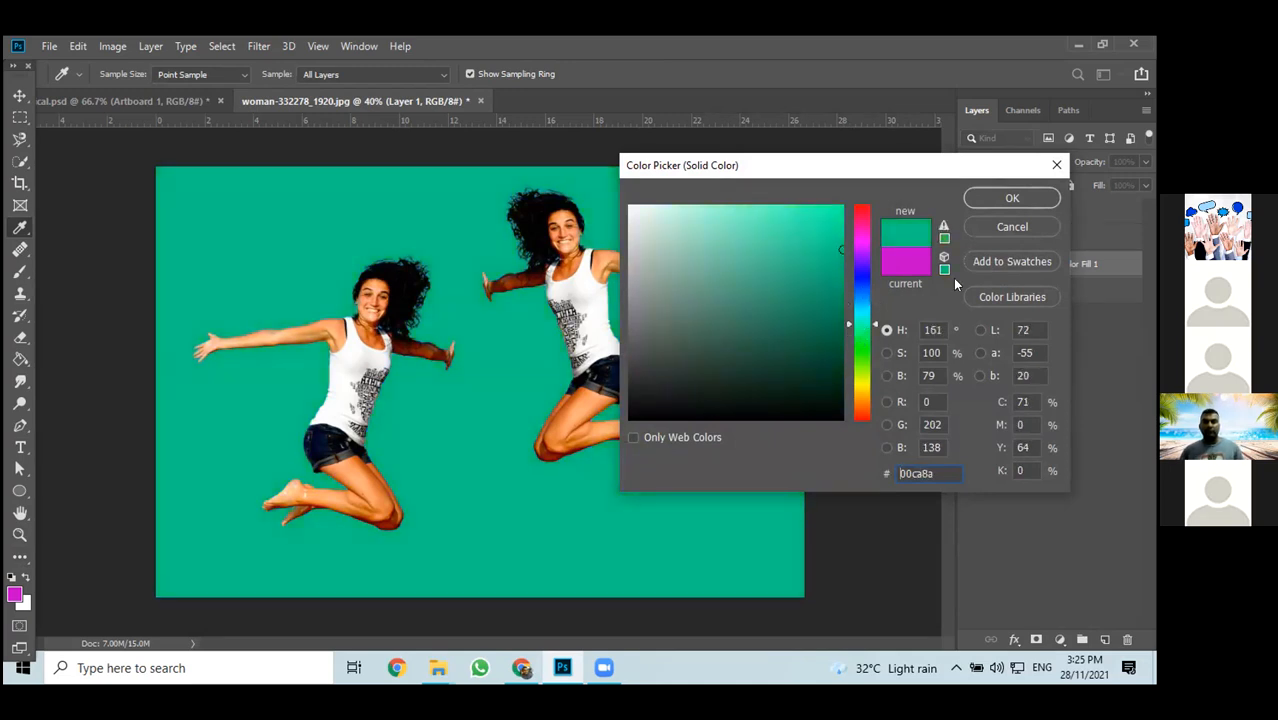
{"action": "left_click", "coordinate": [1014, 199]}
{"action": "left_click", "coordinate": [1014, 199]}
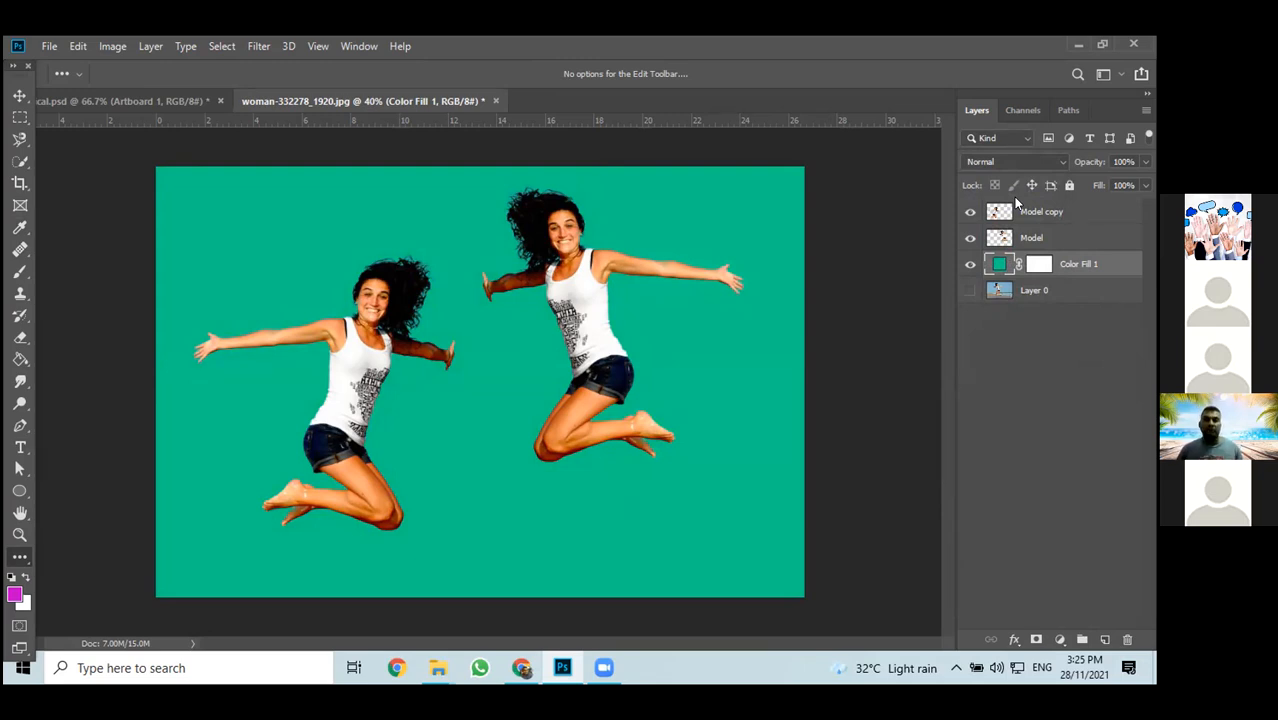
{"action": "key", "text": "ctrl+z"}
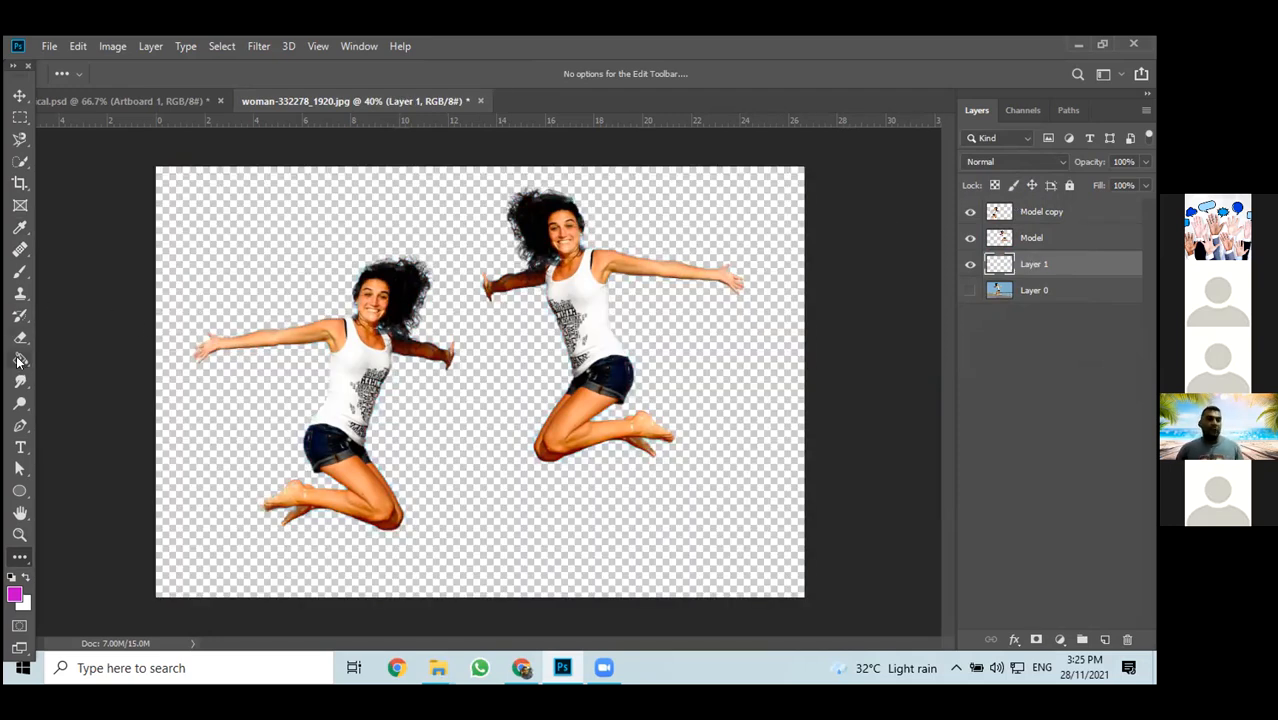
Set the foreground color to light green 9ee271 and activate the Paint Bucket Tool
{"action": "left_click", "coordinate": [15, 597]}
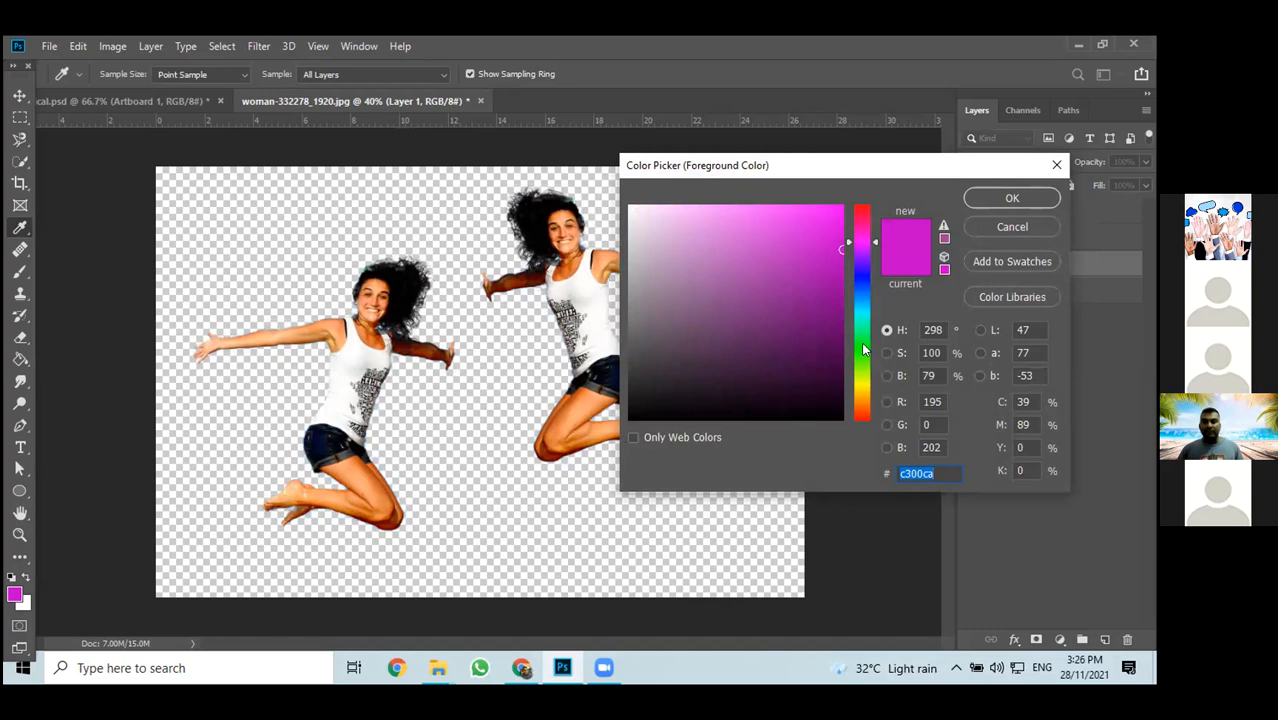
{"action": "left_click_drag", "start_coordinate": [864, 350], "coordinate": [862, 363]}
{"action": "mouse_move", "coordinate": [819, 242]}
{"action": "left_mouse_down"}
{"action": "mouse_move", "coordinate": [819, 229]}
{"action": "mouse_move", "coordinate": [733, 225]}
{"action": "left_mouse_up"}
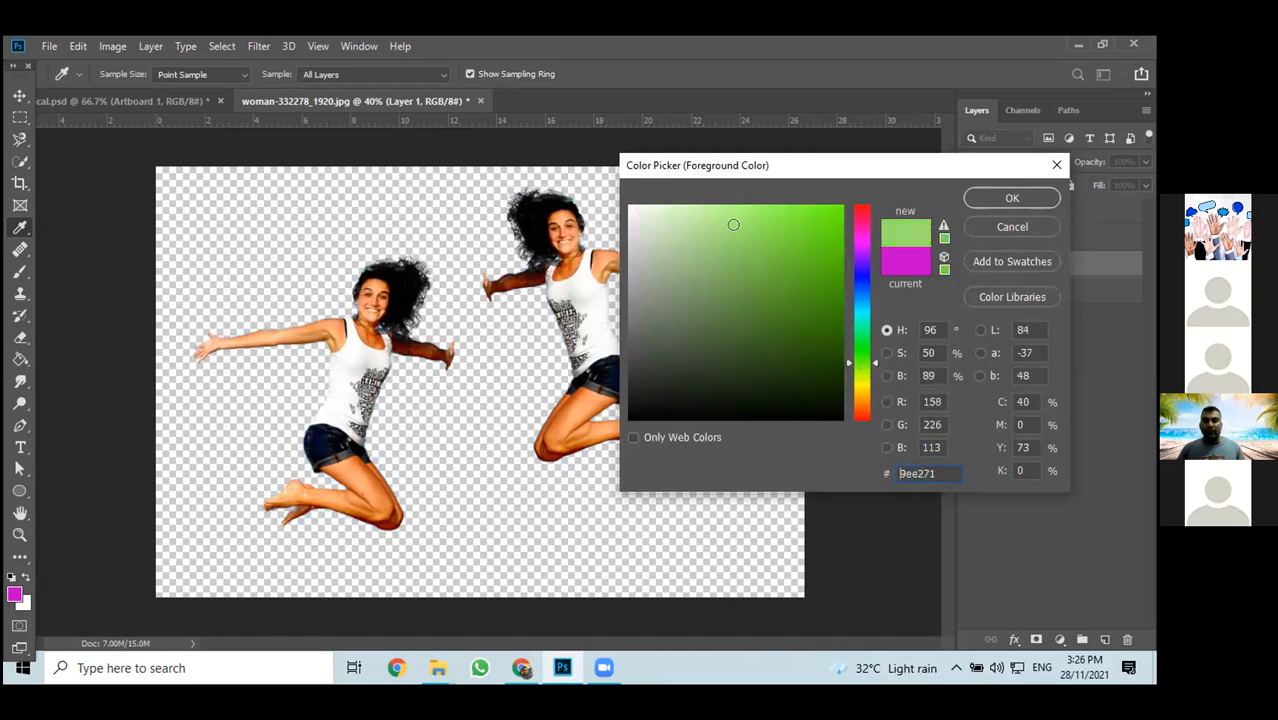
{"action": "left_click", "coordinate": [1012, 198]}
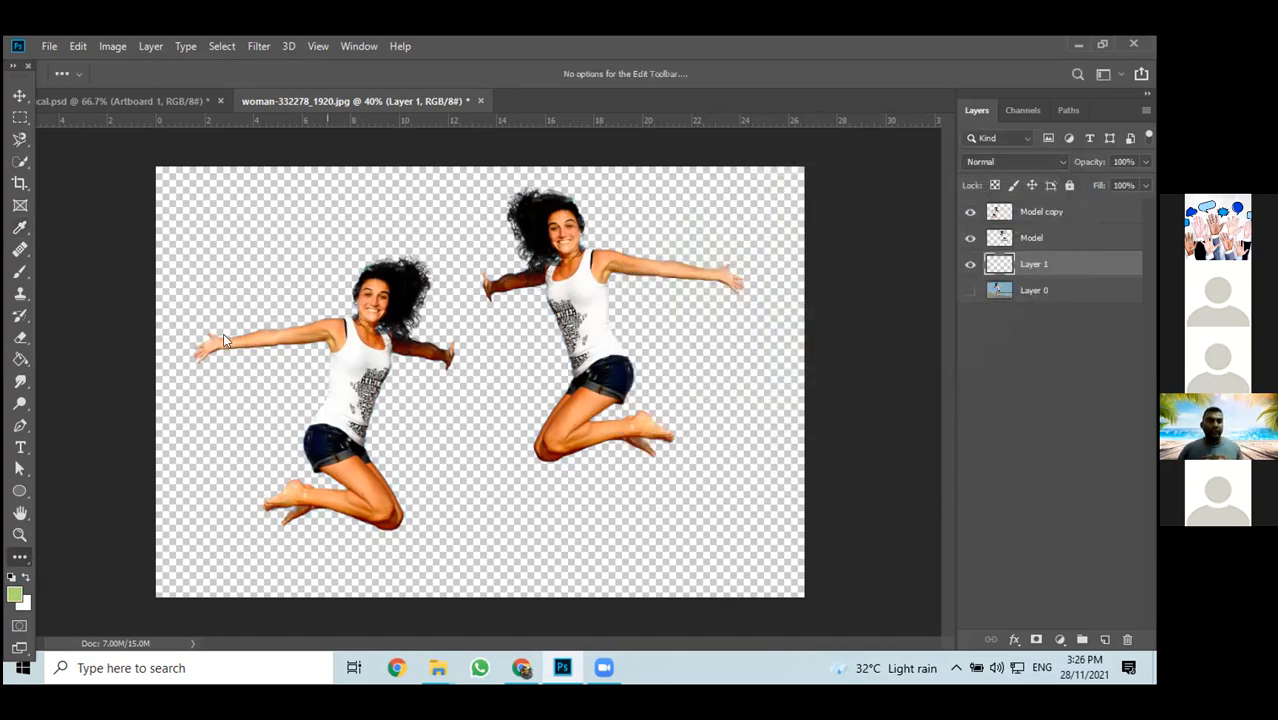
{"action": "left_click", "coordinate": [22, 358]}
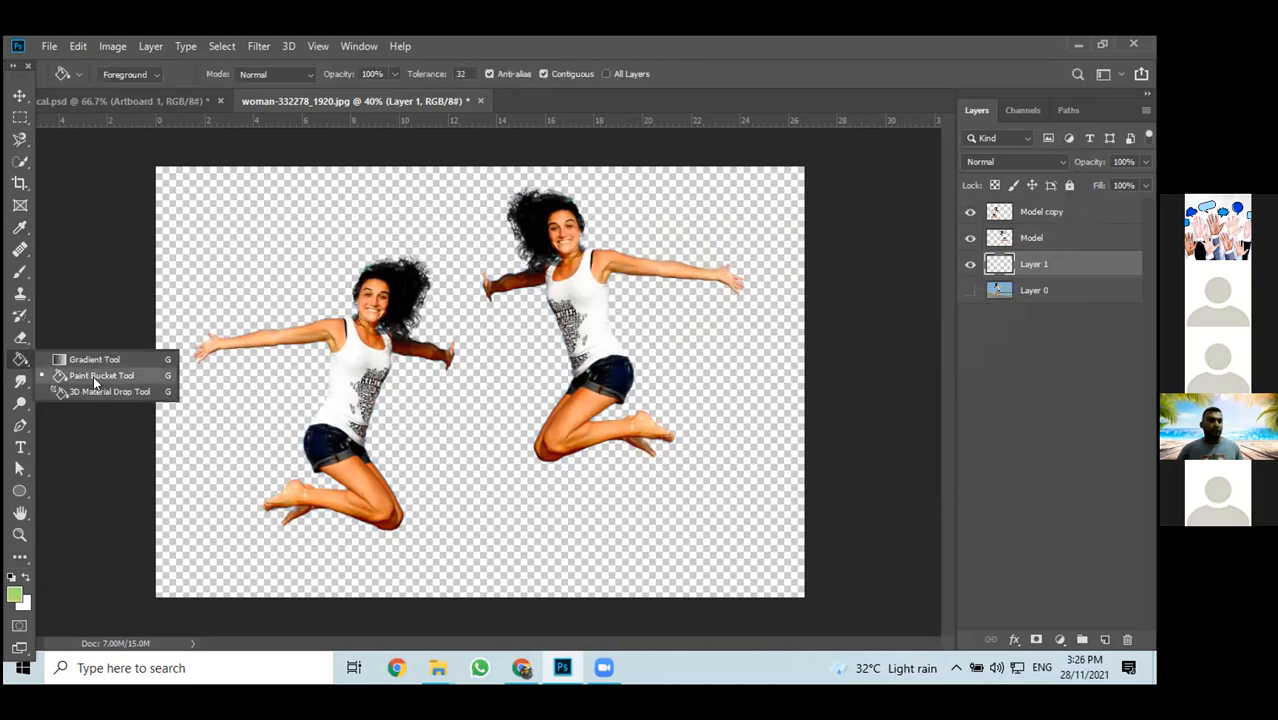
Try filling Layer 1 with the light green foreground color using the Paint Bucket Tool and undo the fill
{"action": "left_click", "coordinate": [93, 376]}
{"action": "left_click", "coordinate": [235, 250]}
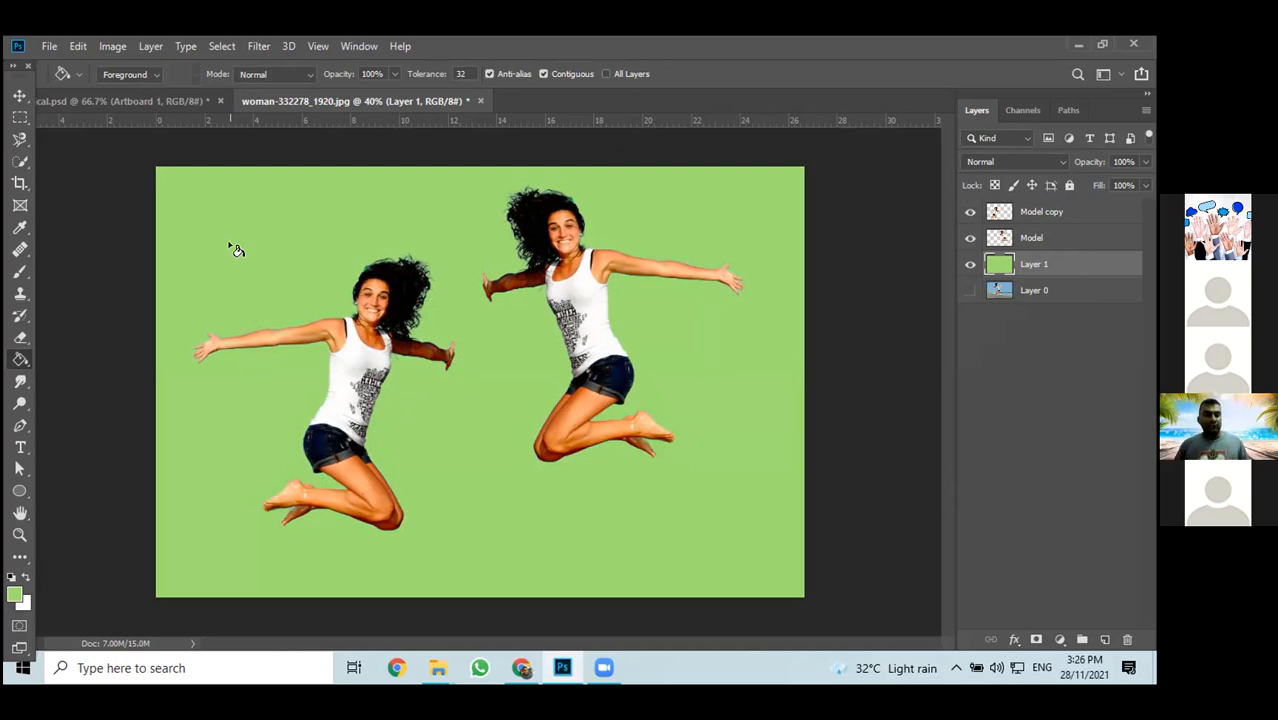
{"action": "left_click", "coordinate": [232, 248]}
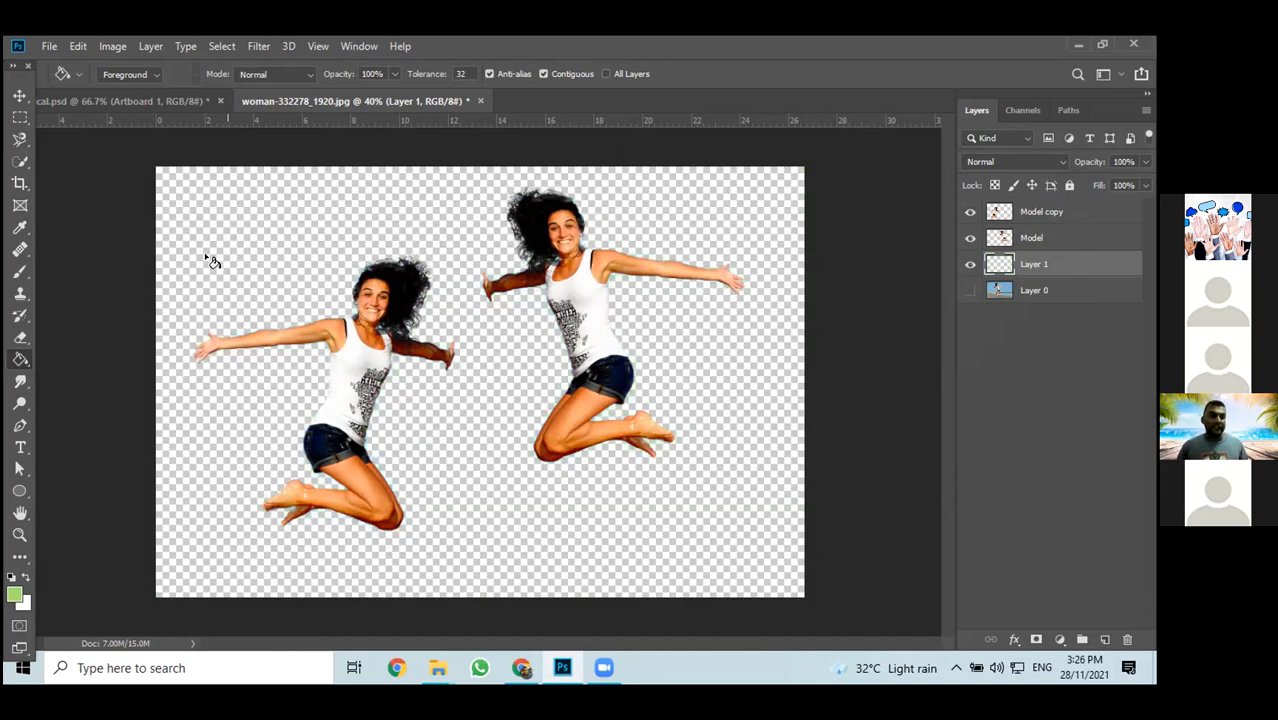
Set the foreground color to purple a64df1, try it as a Paint Bucket fill on Layer 1, and undo the fill
{"action": "left_click", "coordinate": [15, 595]}
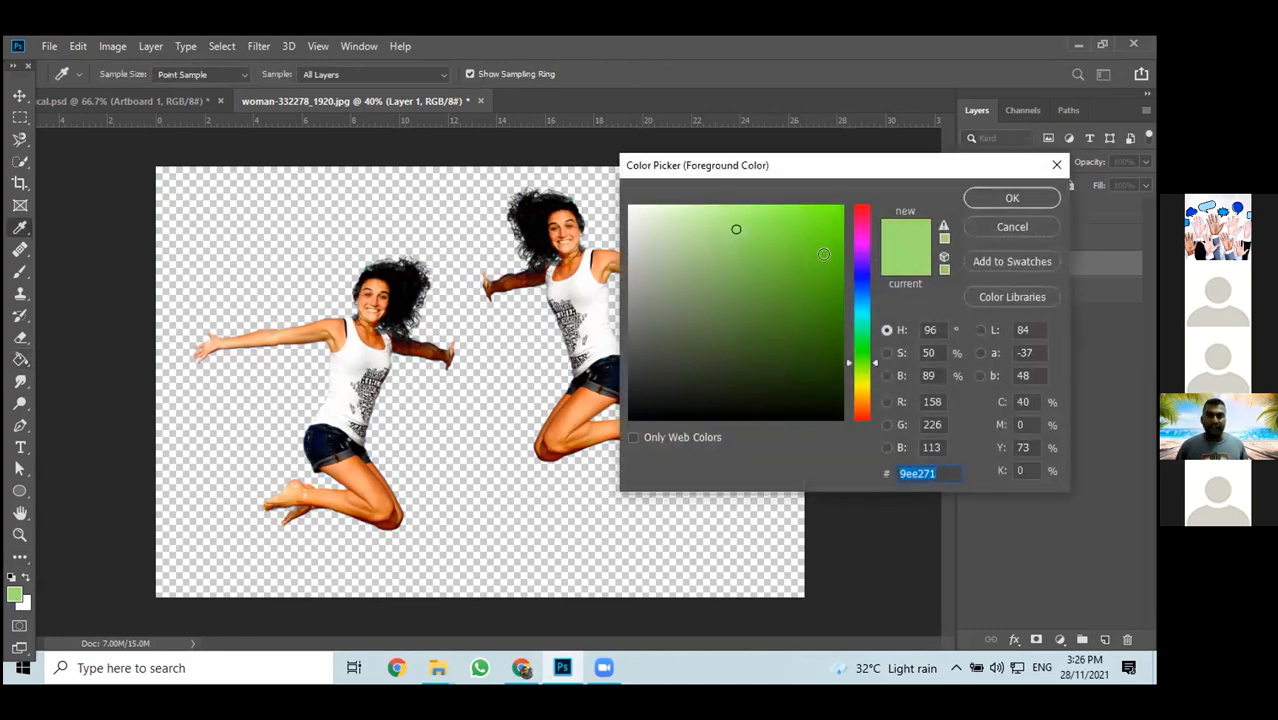
{"action": "left_click", "coordinate": [857, 256]}
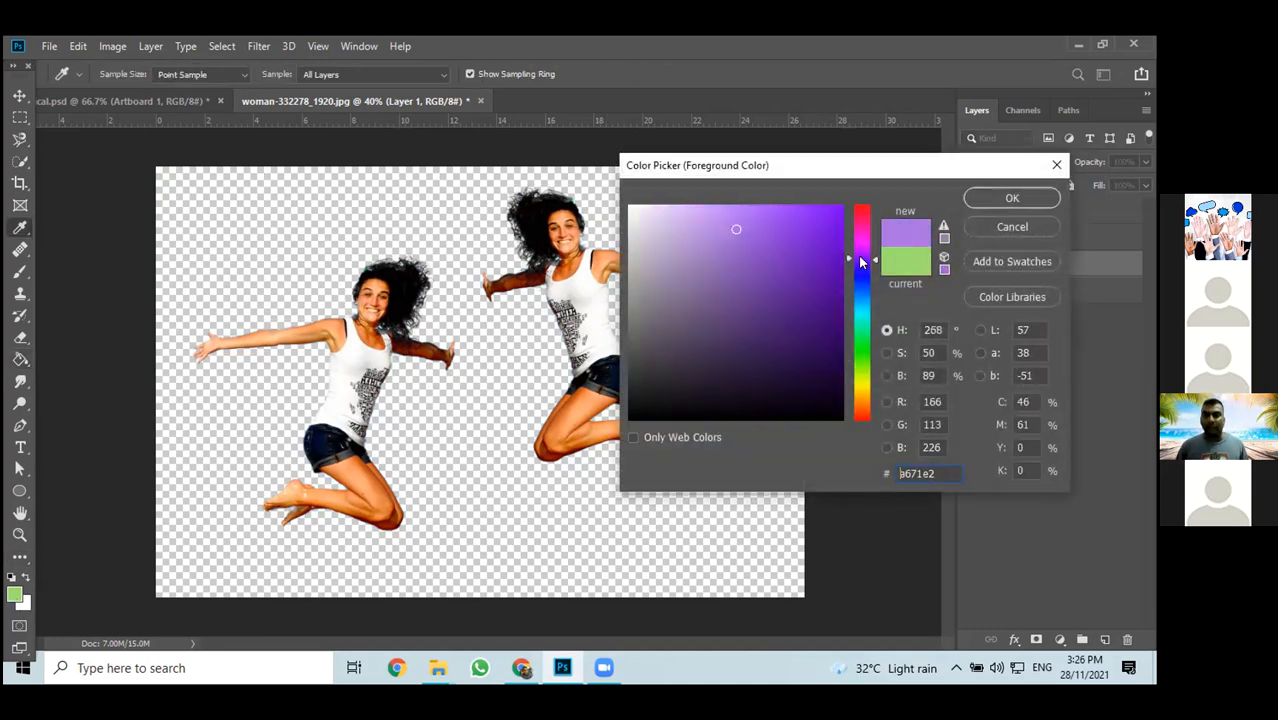
{"action": "left_click", "coordinate": [775, 216]}
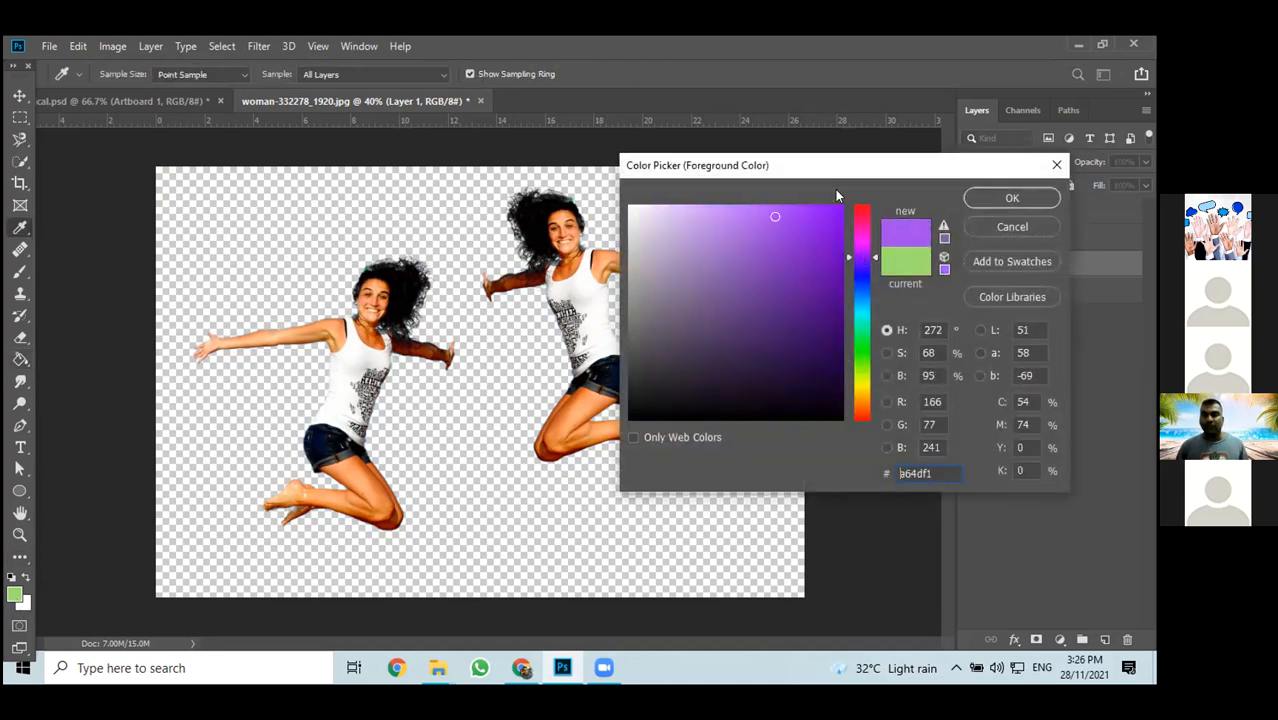
{"action": "left_click", "coordinate": [1008, 198]}
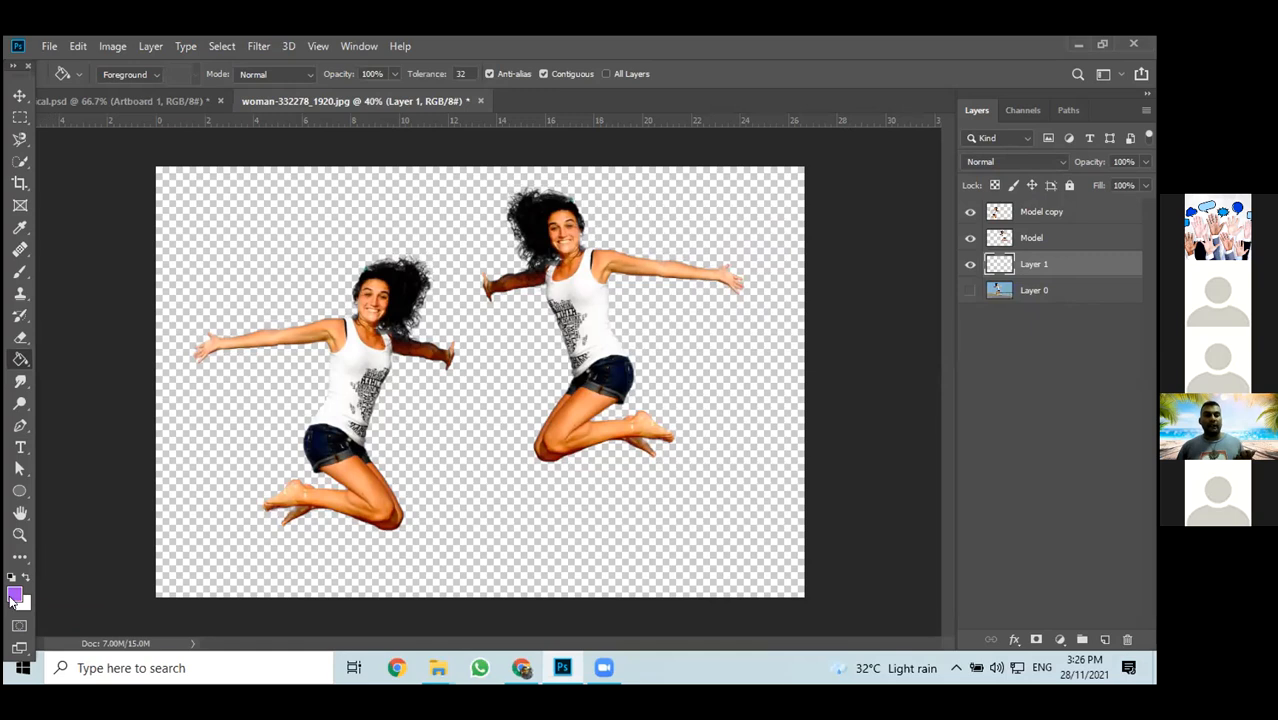
{"action": "left_click", "coordinate": [476, 456]}
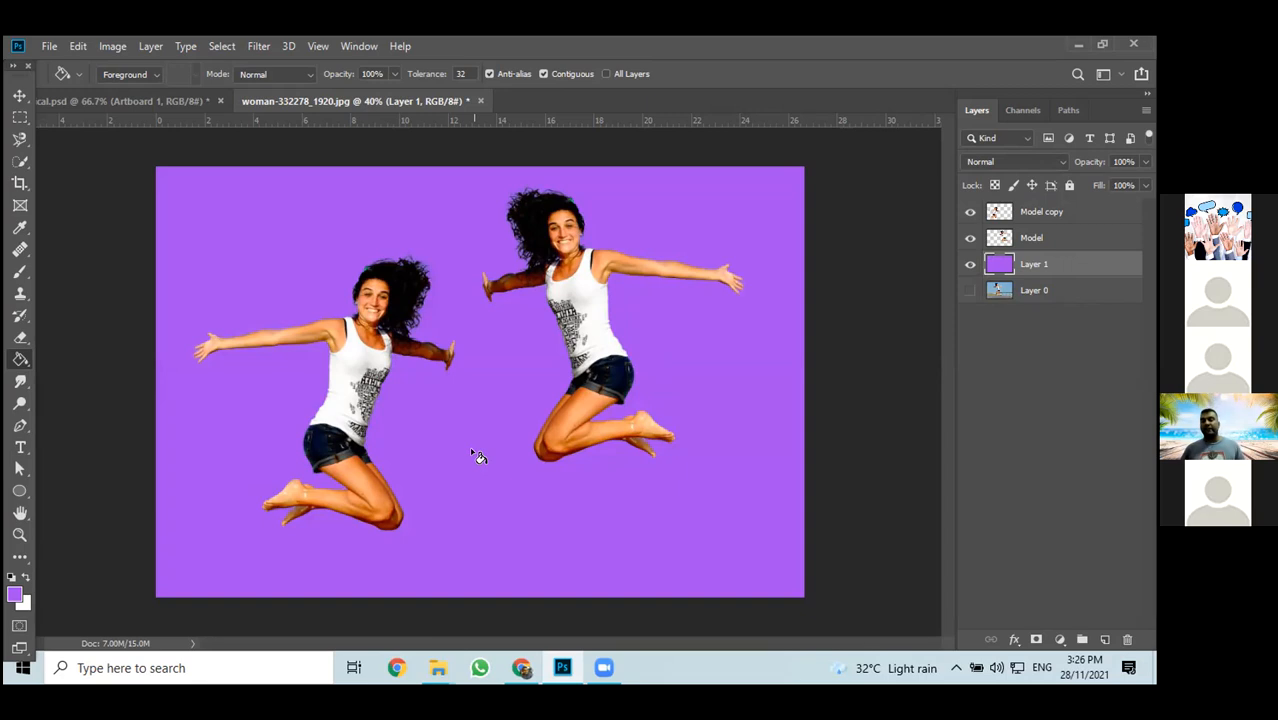
{"action": "key", "text": "ctrl+z"}
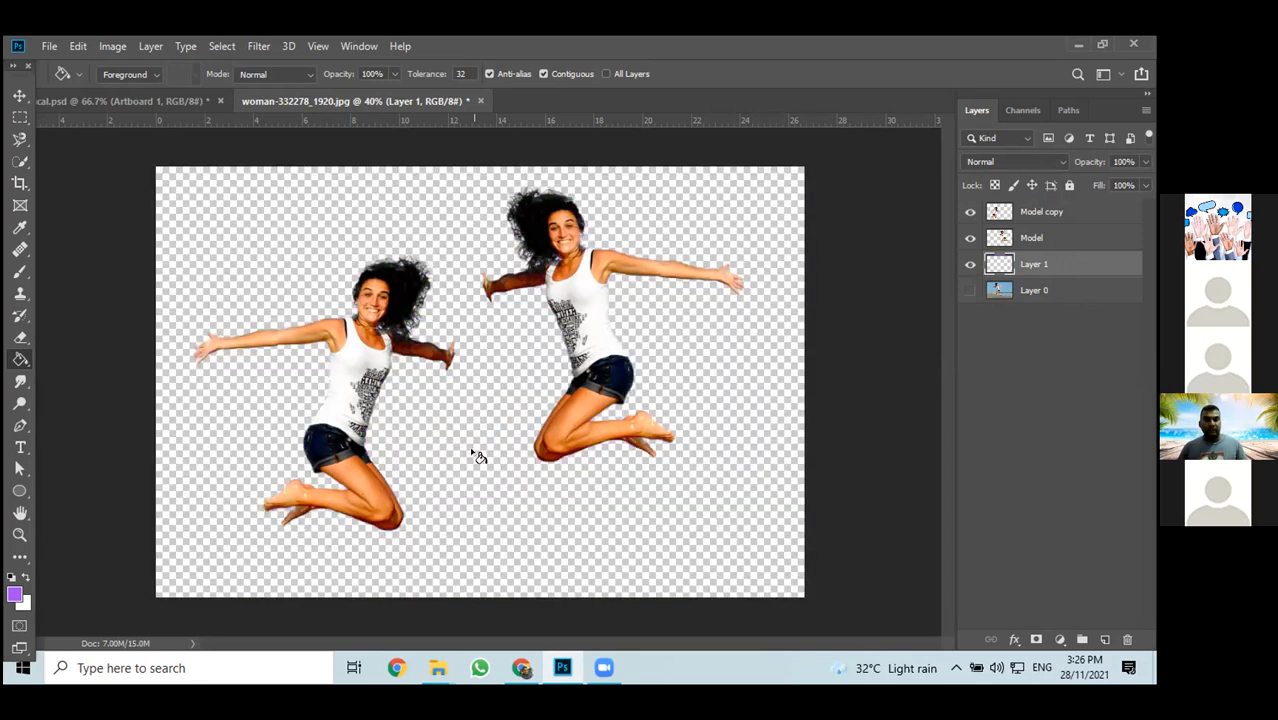
Try a Solid Color fill layer in light green a0f5b6 behind the Model layers
{"action": "left_click", "coordinate": [1060, 640]}
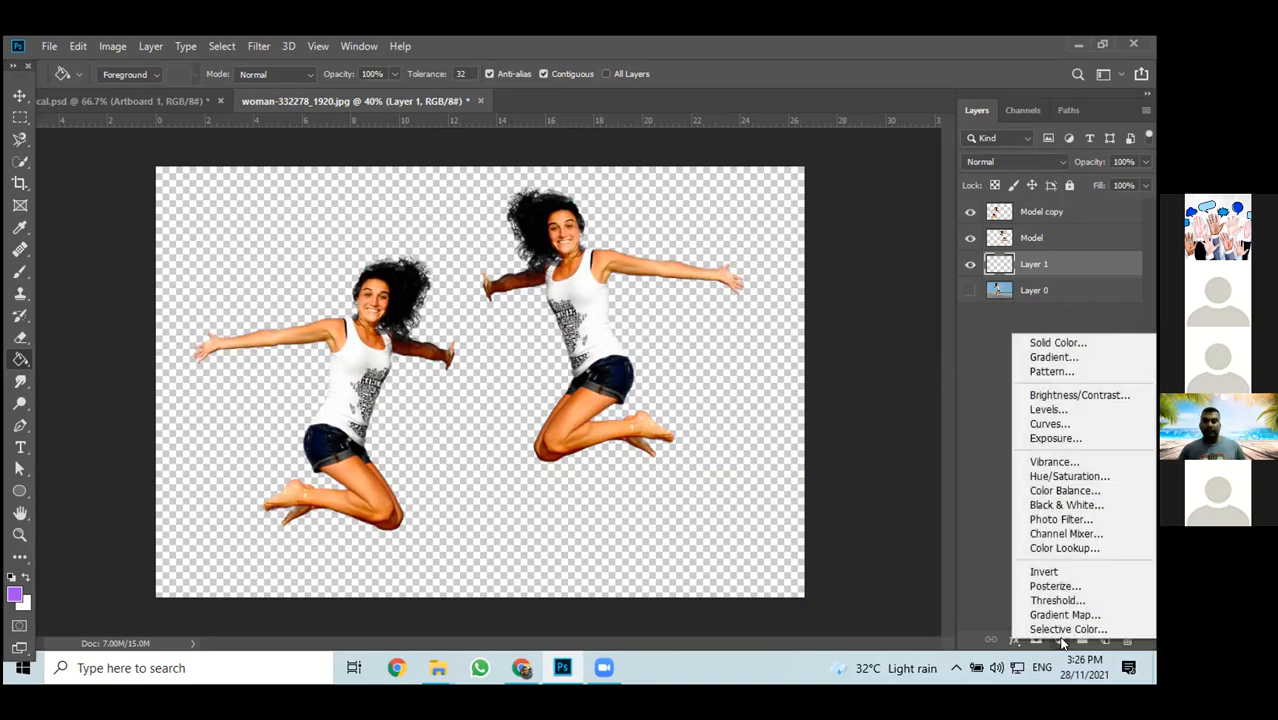
{"action": "left_click", "coordinate": [1066, 343]}
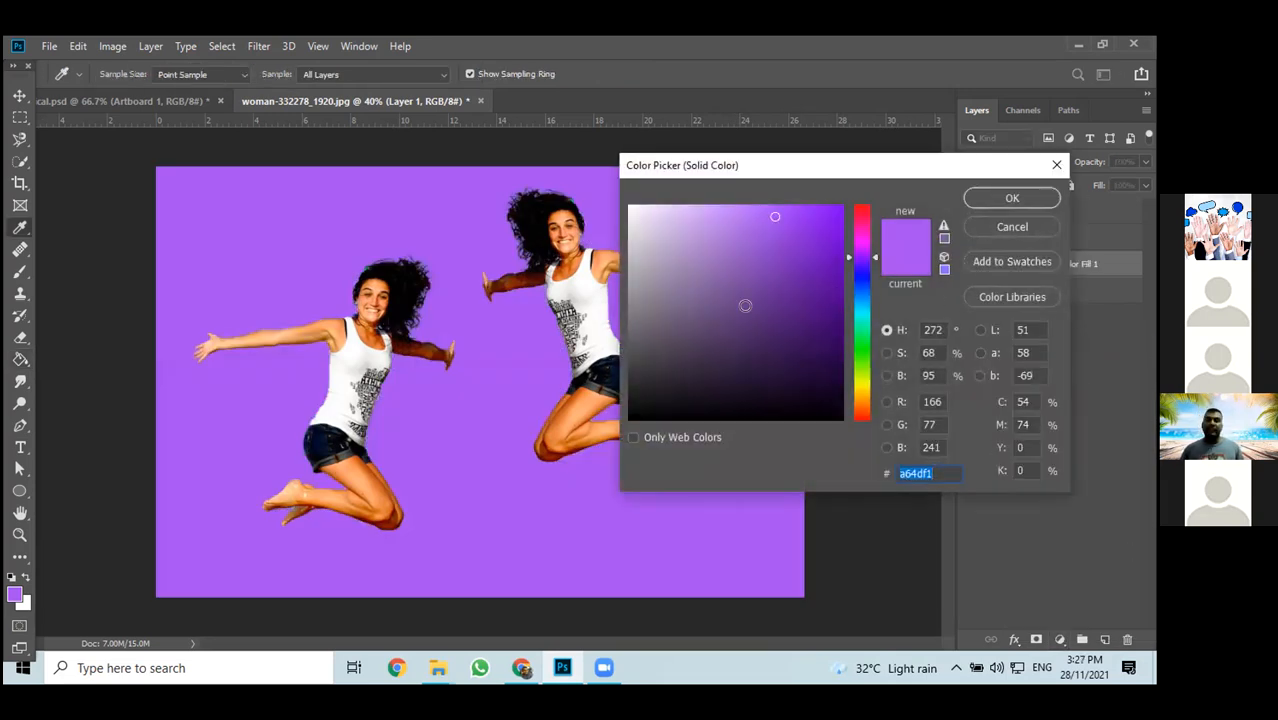
{"action": "left_click_drag", "start_coordinate": [880, 256], "coordinate": [872, 394]}
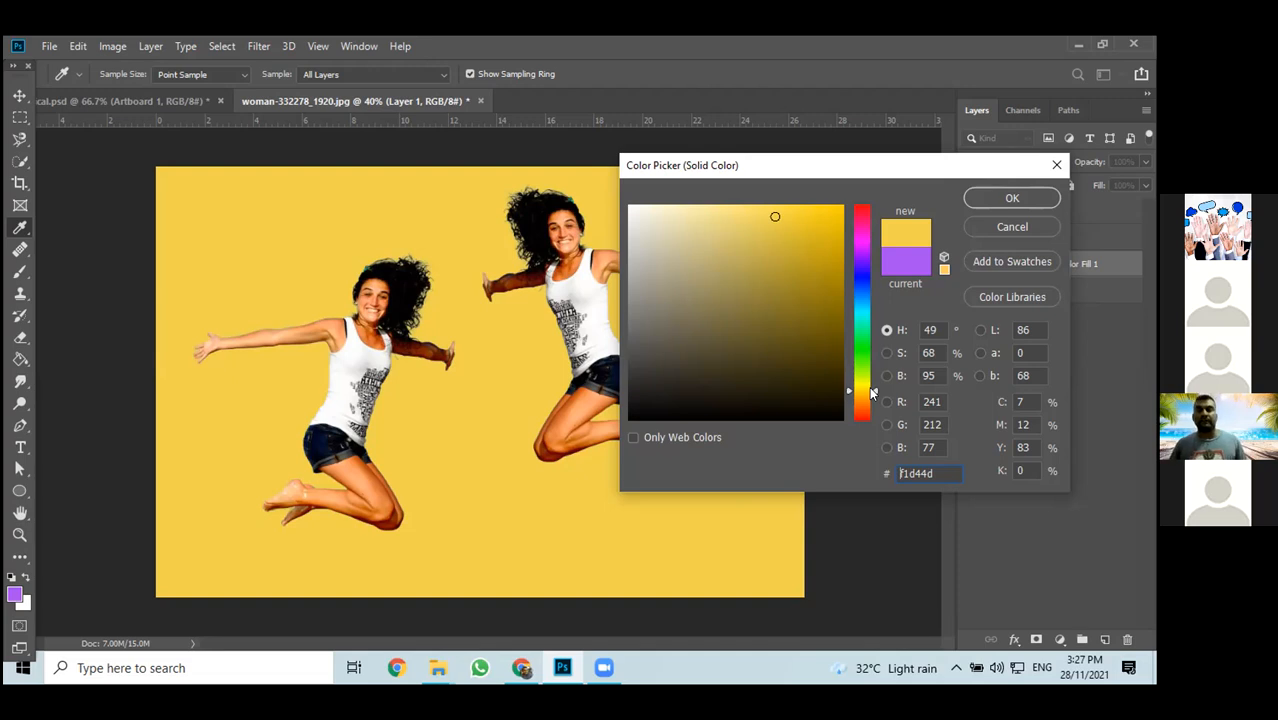
{"action": "left_click", "coordinate": [859, 341]}
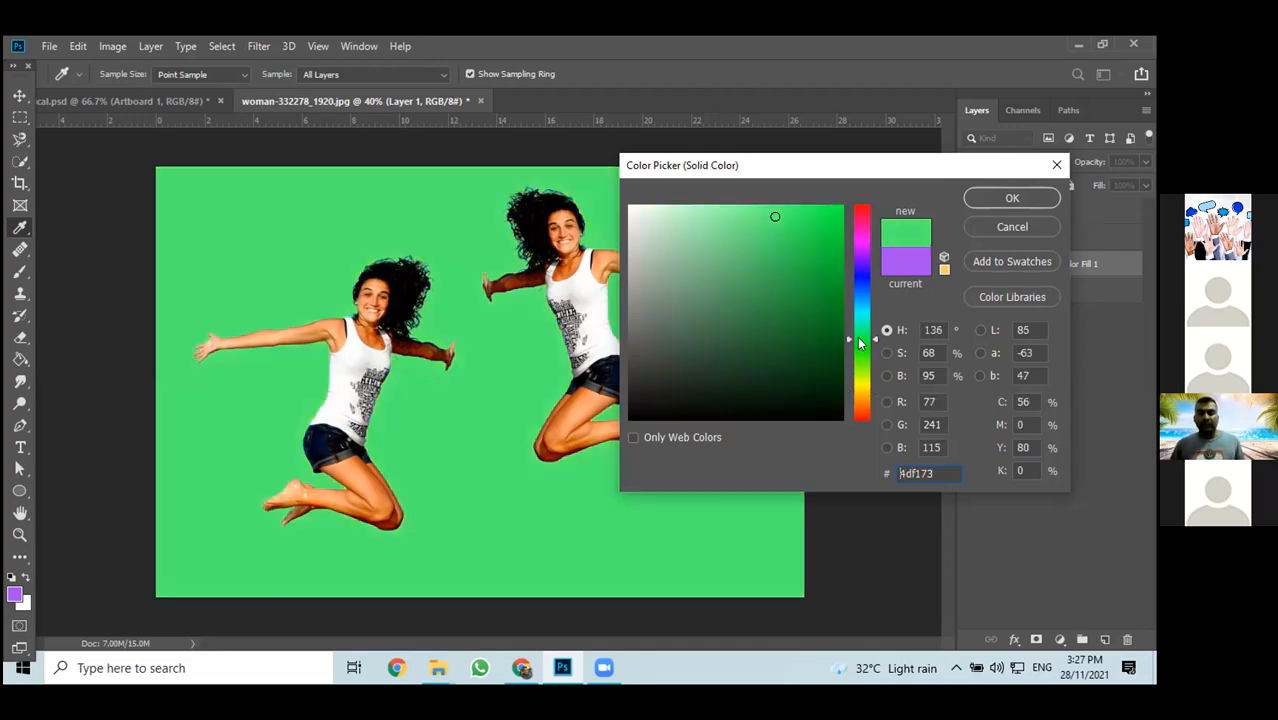
{"action": "mouse_move", "coordinate": [799, 280]}
{"action": "left_mouse_down"}
{"action": "mouse_move", "coordinate": [773, 237]}
{"action": "mouse_move", "coordinate": [701, 211]}
{"action": "left_mouse_up"}
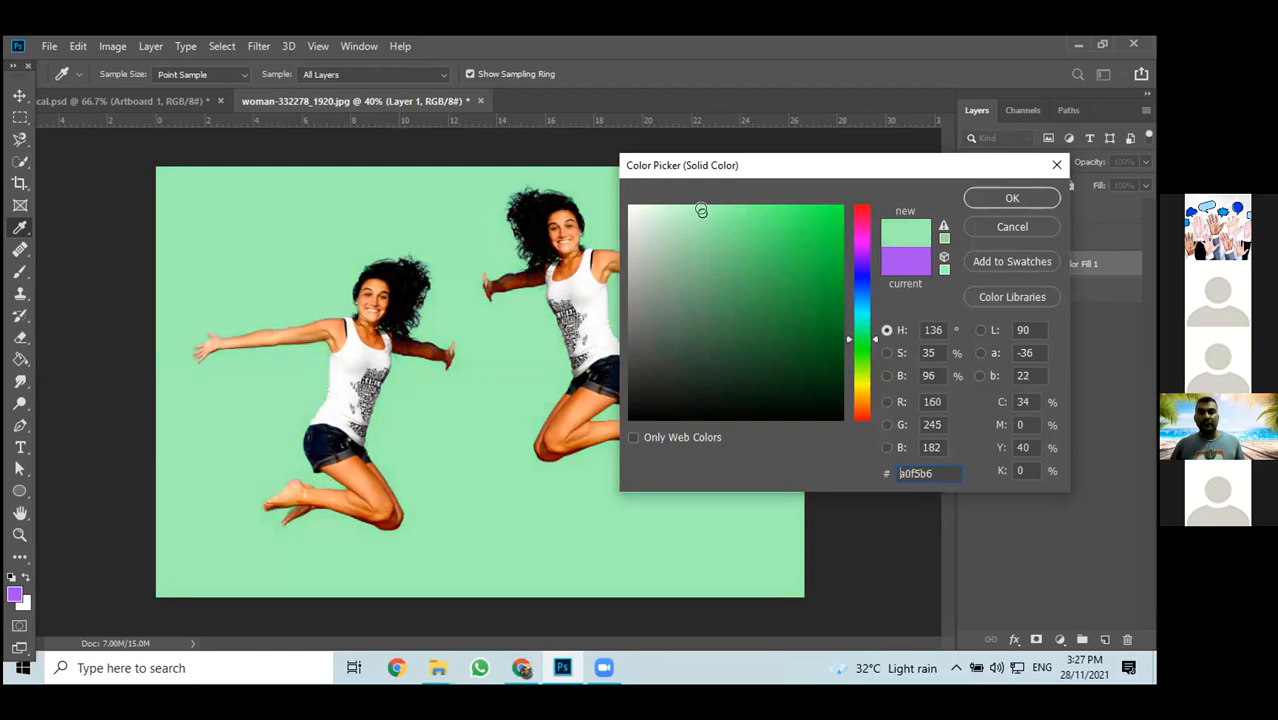
{"action": "left_click", "coordinate": [998, 200]}
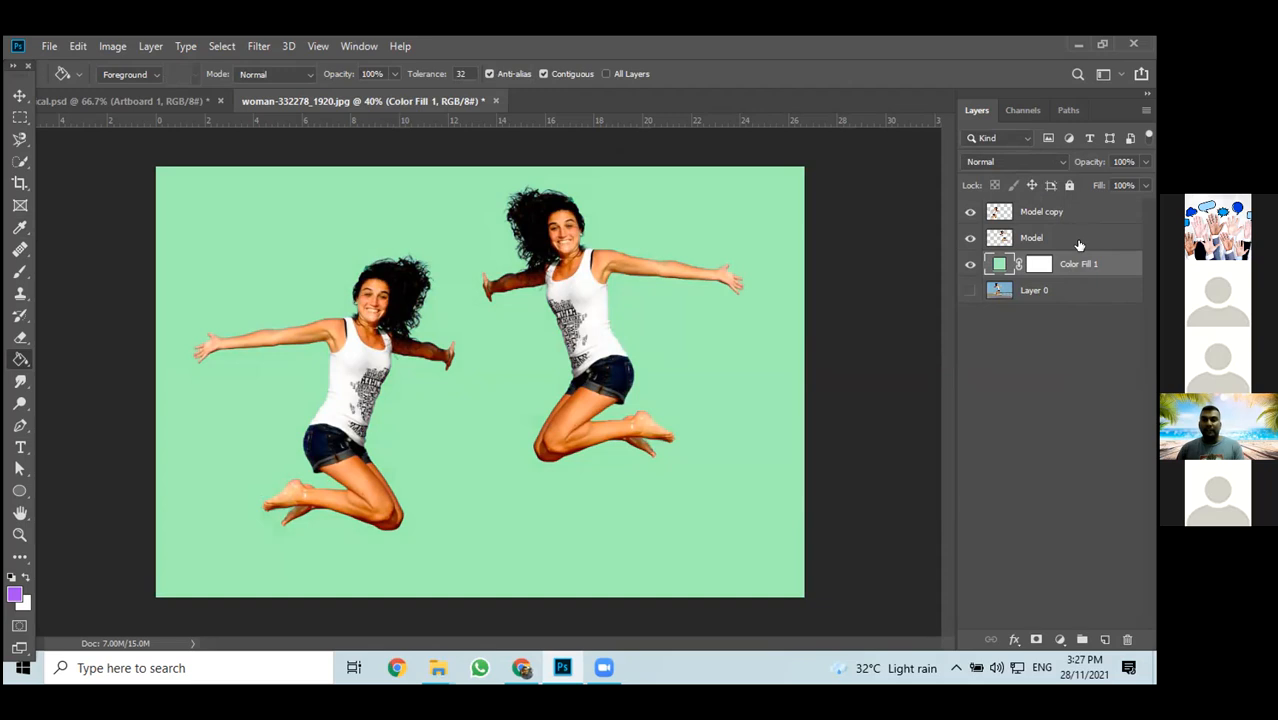
Change the Solid Color fill layer's color to purple b869d2
{"action": "double_click", "coordinate": [996, 265]}
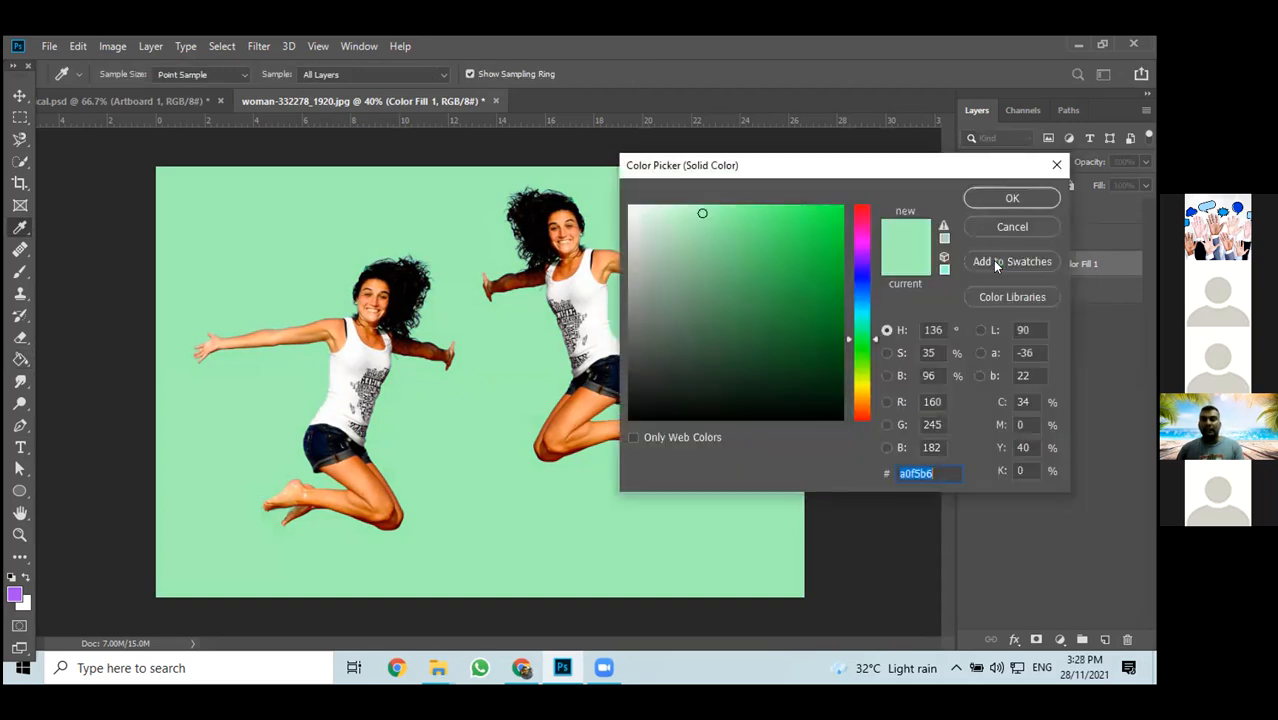
{"action": "left_click", "coordinate": [855, 249]}
{"action": "left_click", "coordinate": [736, 243]}
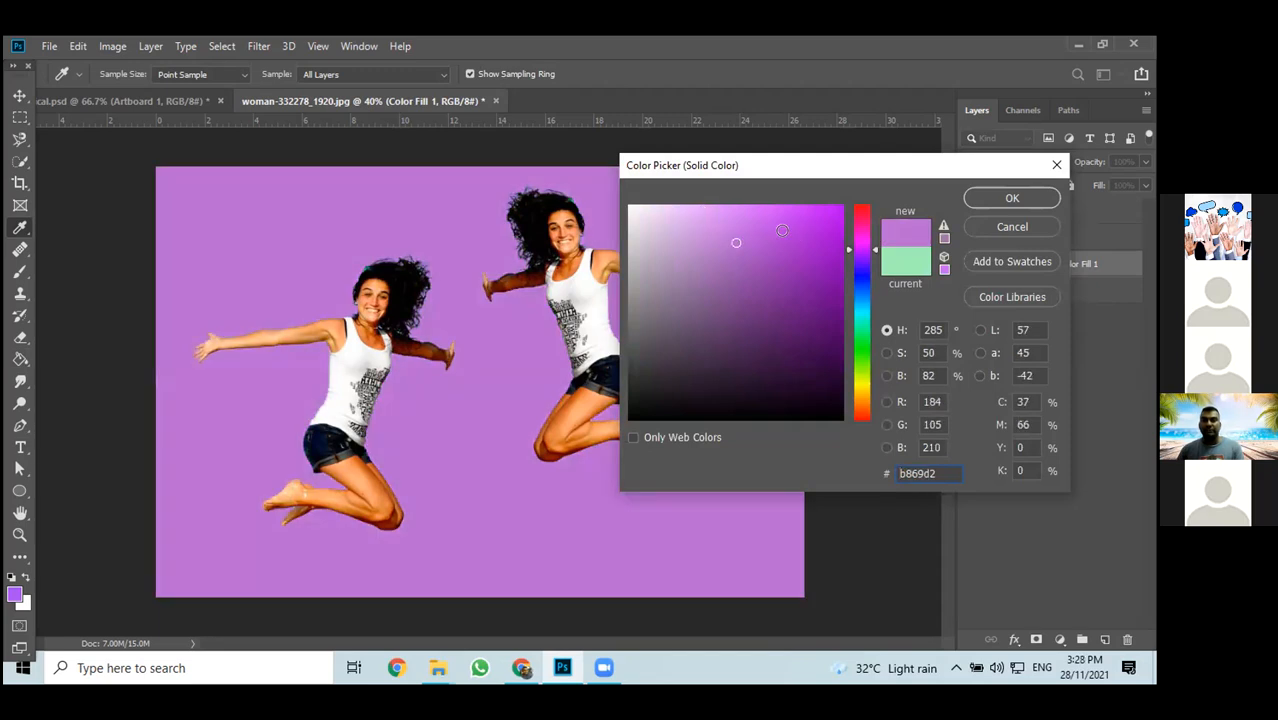
{"action": "left_click", "coordinate": [1012, 197]}
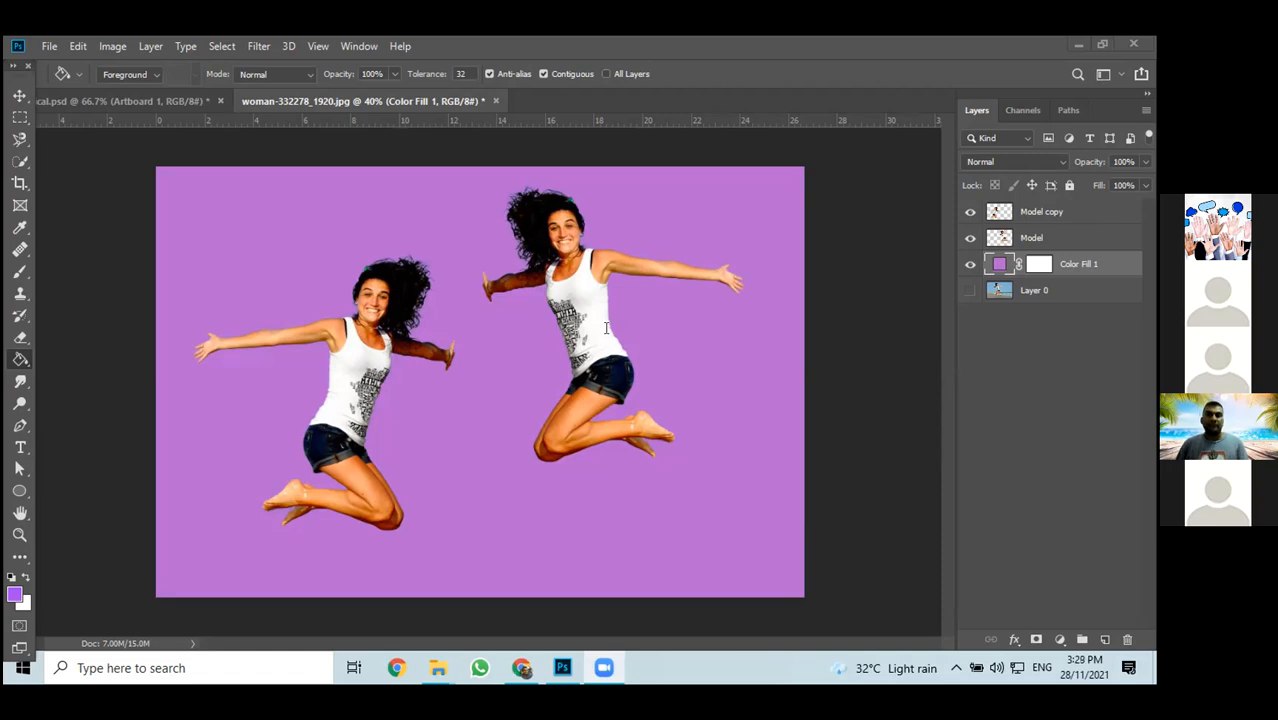
{"action": "left_click", "coordinate": [21, 362]}
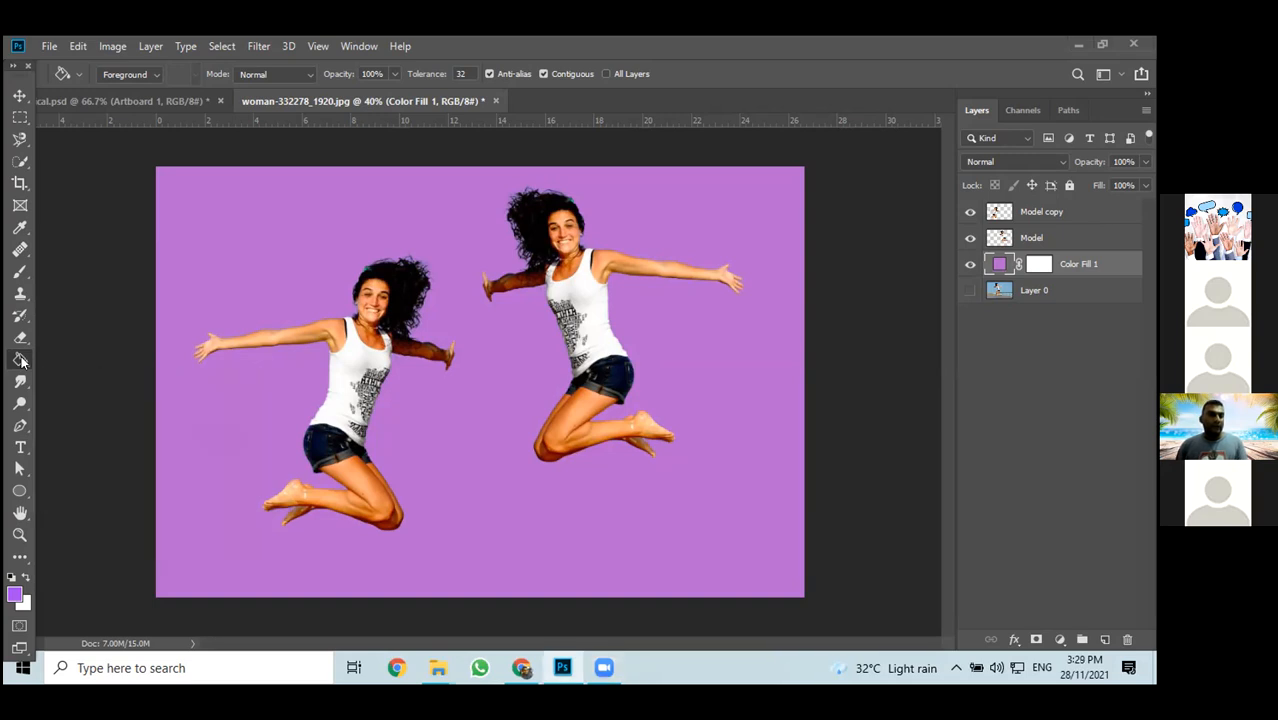
{"action": "right_click", "coordinate": [21, 362]}
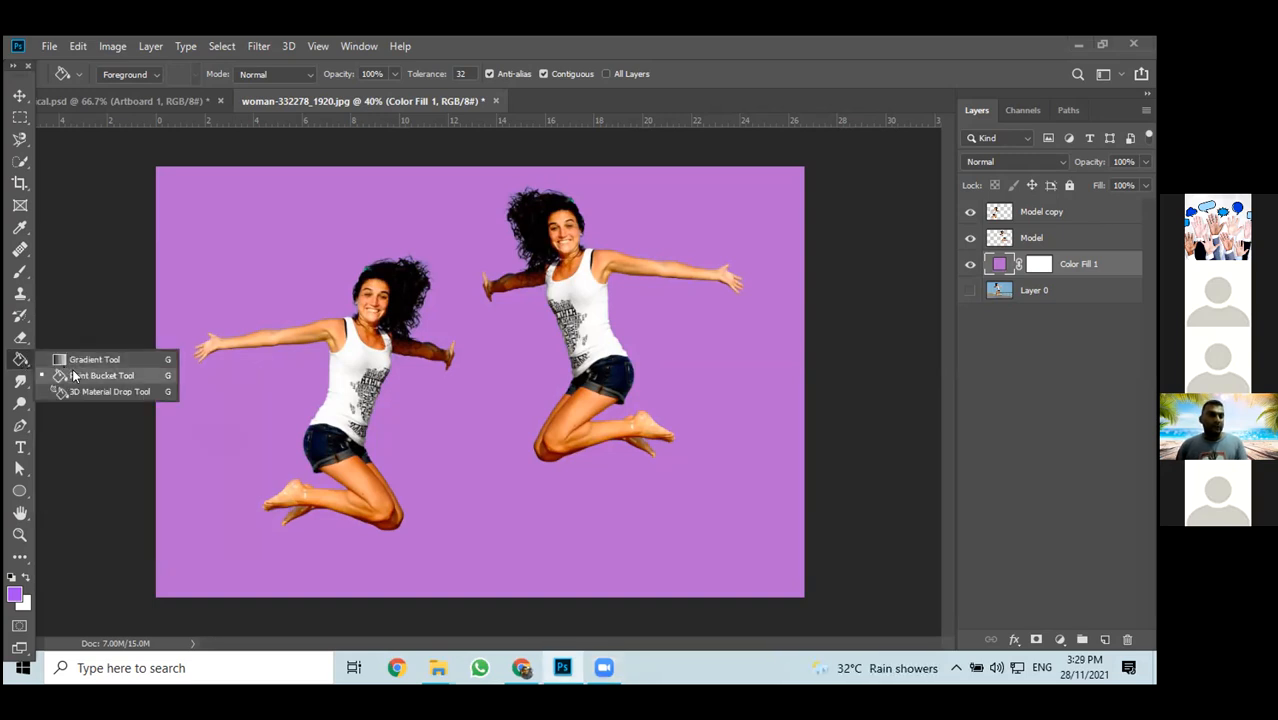
{"action": "left_click", "coordinate": [74, 371]}
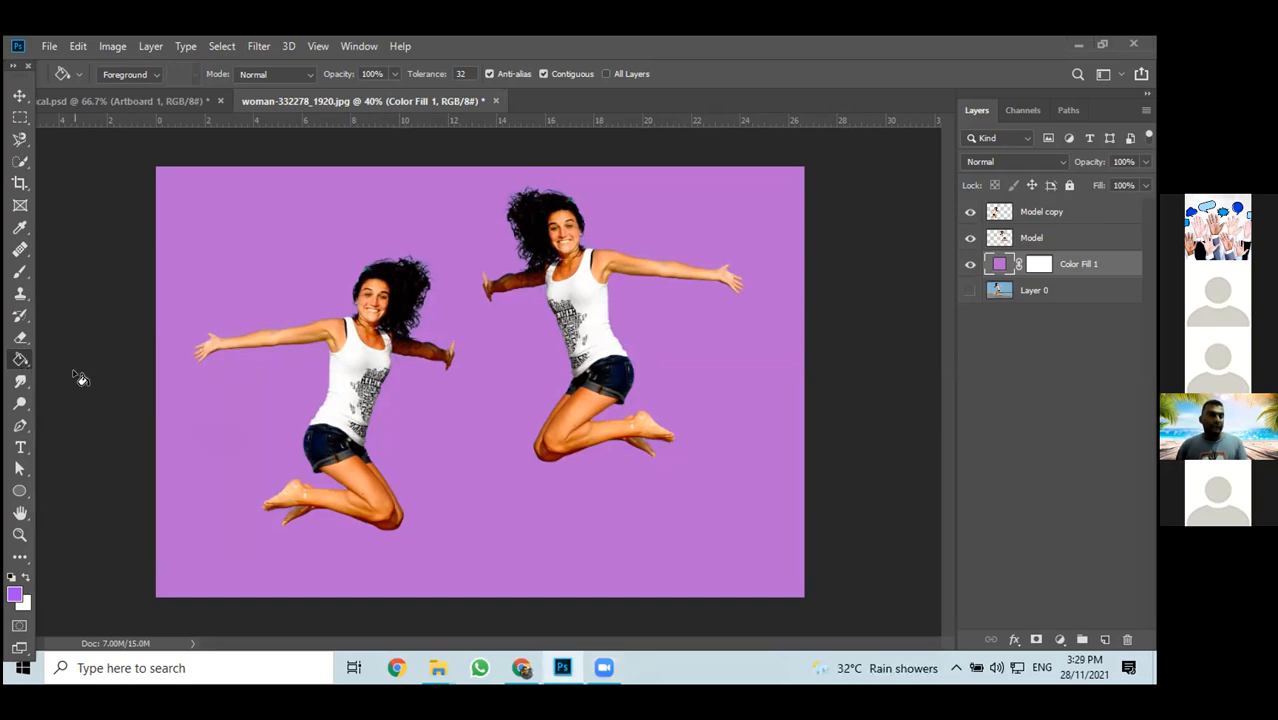
{"action": "left_click", "coordinate": [15, 596]}
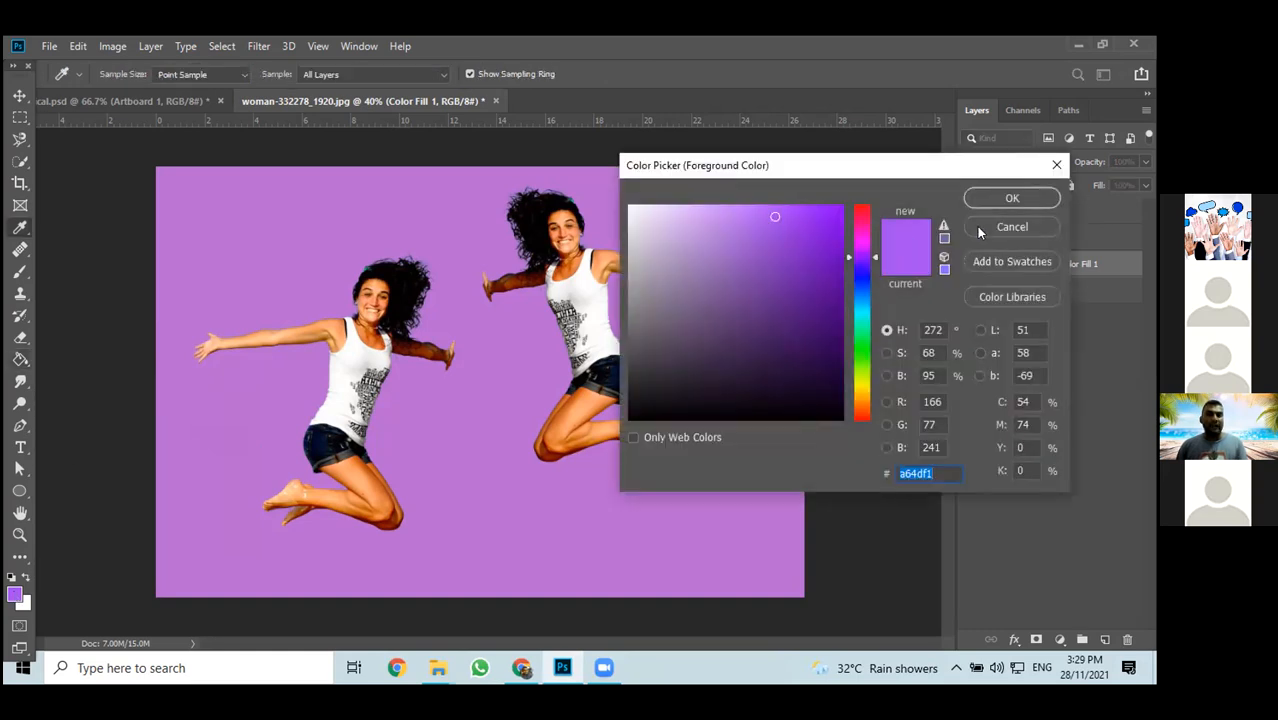
{"action": "left_click", "coordinate": [1056, 166]}
{"action": "key", "text": "g"}
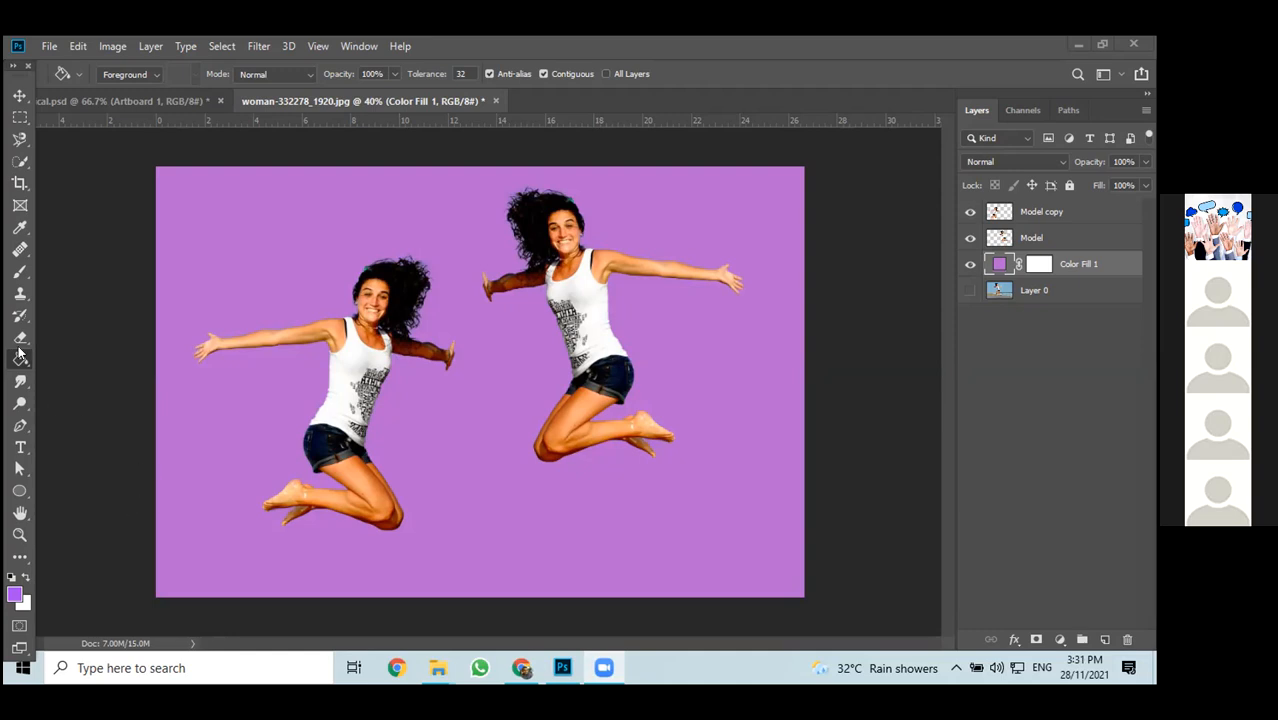
{"action": "left_click", "coordinate": [24, 560]}
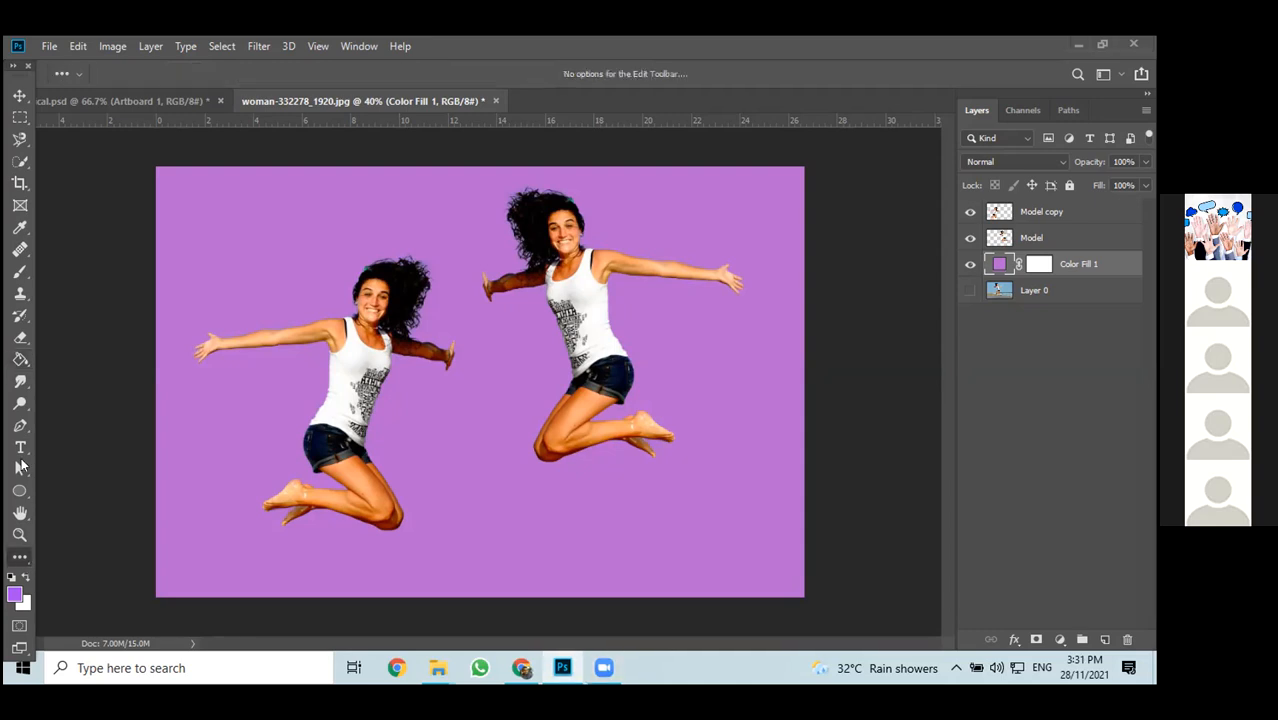
Delete the Color Fill 1 layer, replace it with a new empty layer above Layer 0, and activate the Paint Bucket Tool
{"action": "left_click_drag", "start_coordinate": [1122, 264], "coordinate": [1127, 639]}
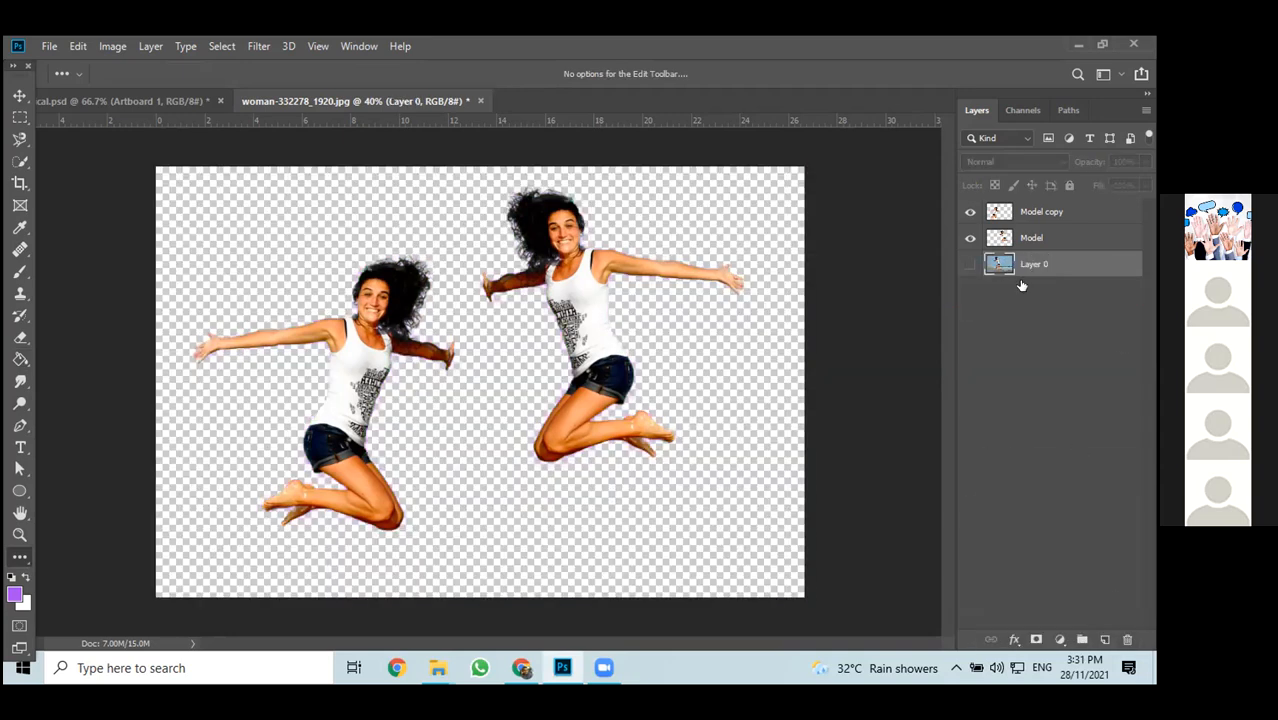
{"action": "left_click", "coordinate": [1105, 639]}
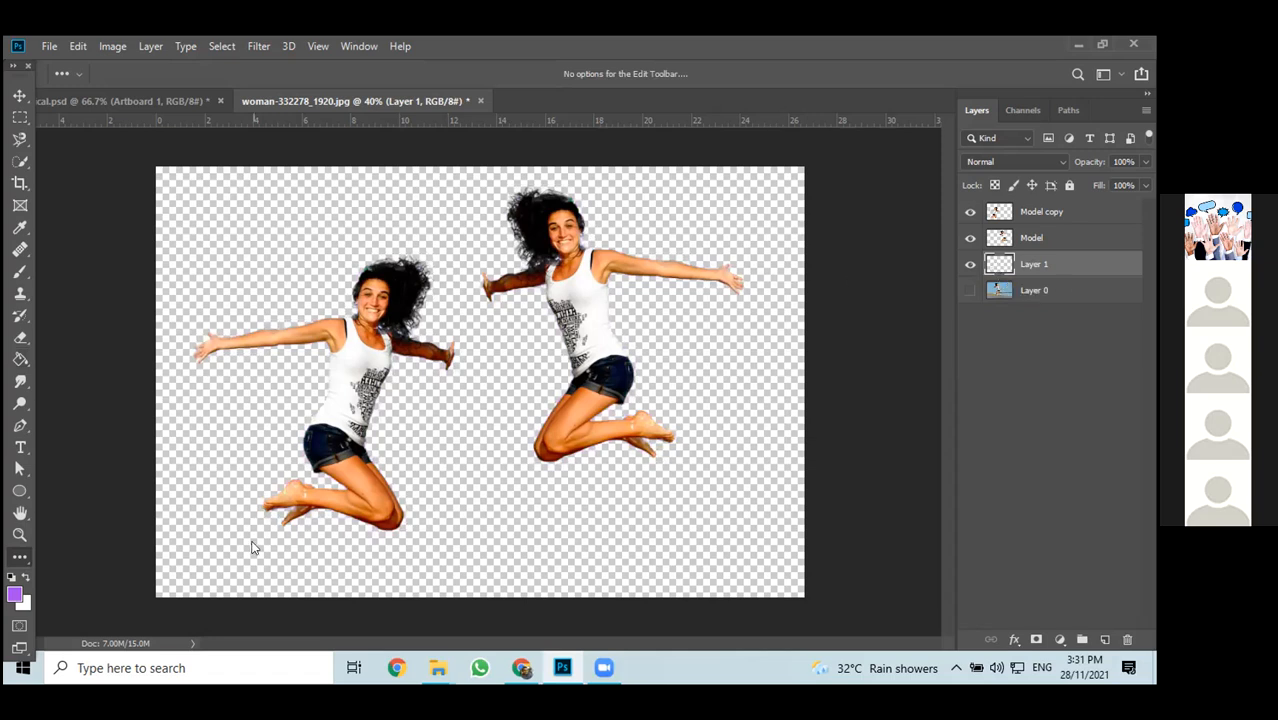
{"action": "left_click", "coordinate": [18, 360]}
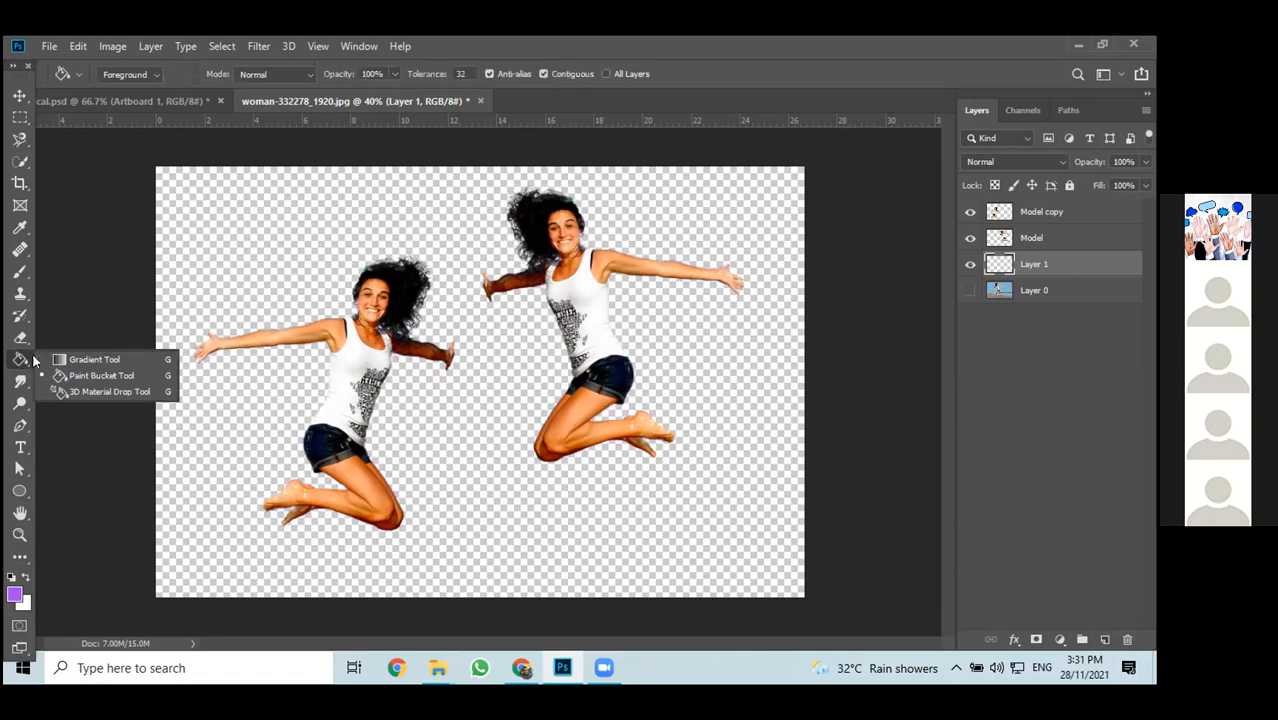
{"action": "left_click", "coordinate": [85, 377]}
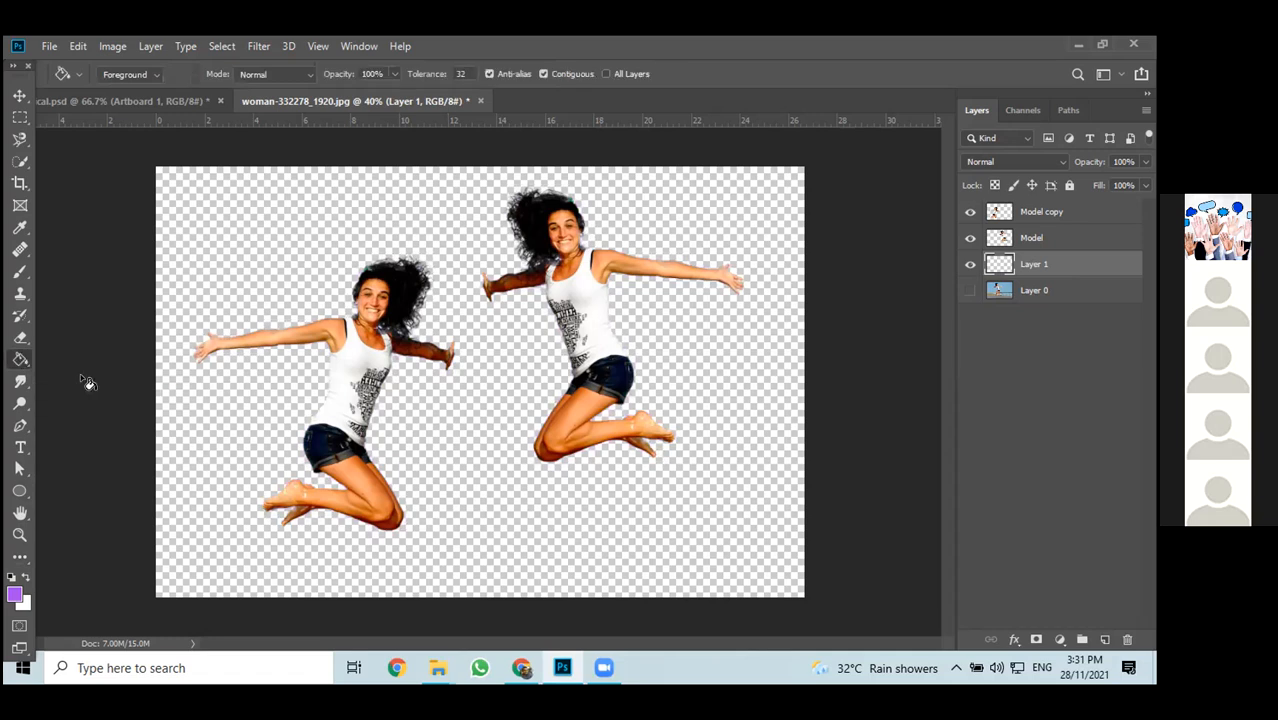
{"action": "right_click", "coordinate": [20, 360]}
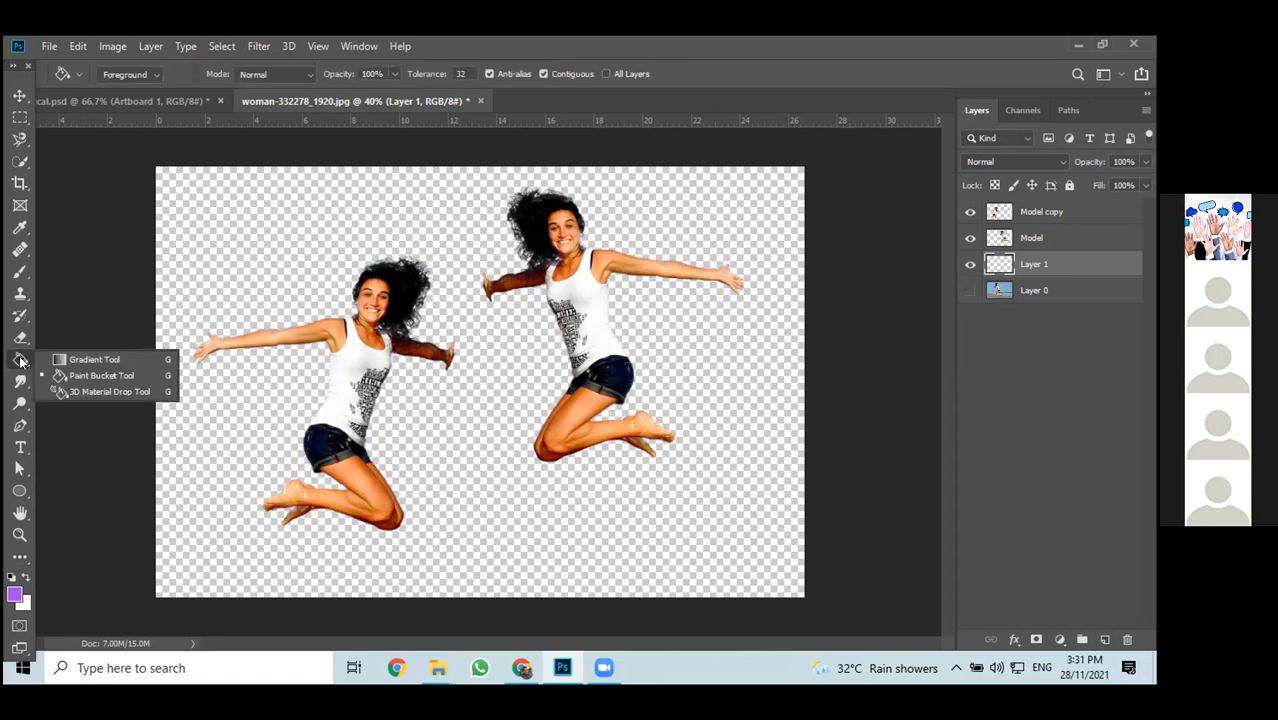
{"action": "left_click", "coordinate": [86, 376]}
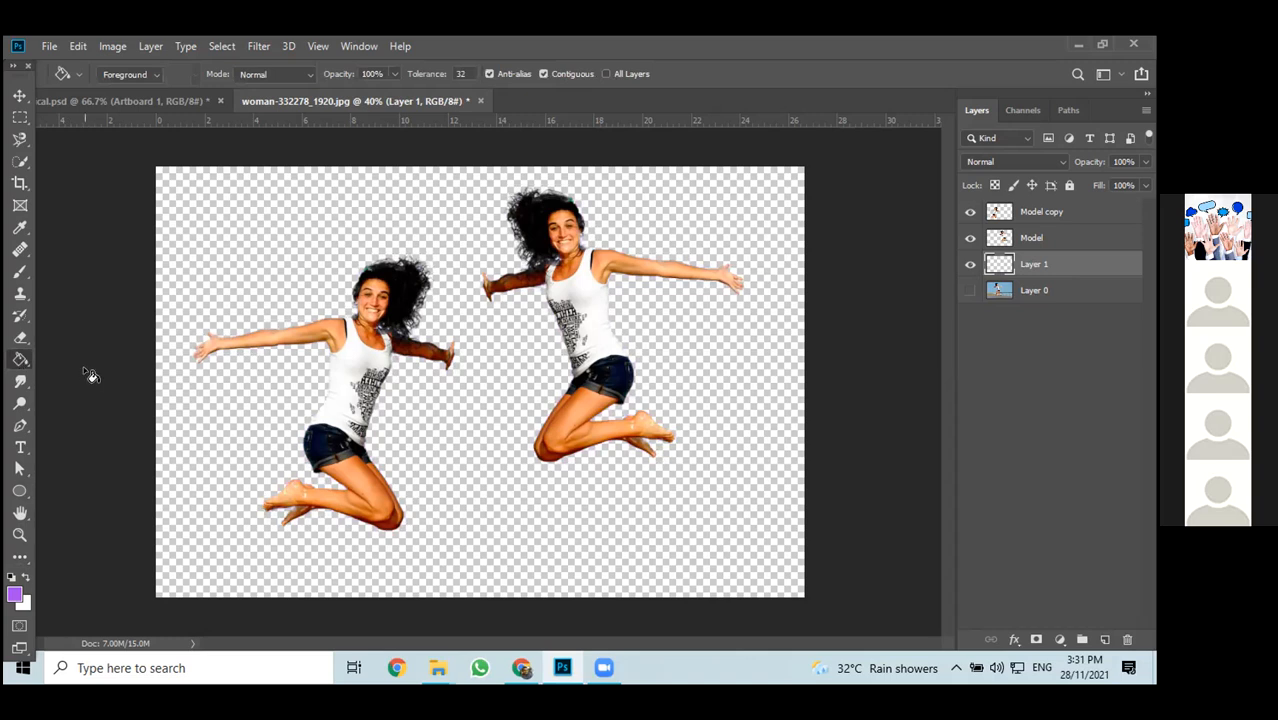
{"action": "right_click", "coordinate": [20, 360]}
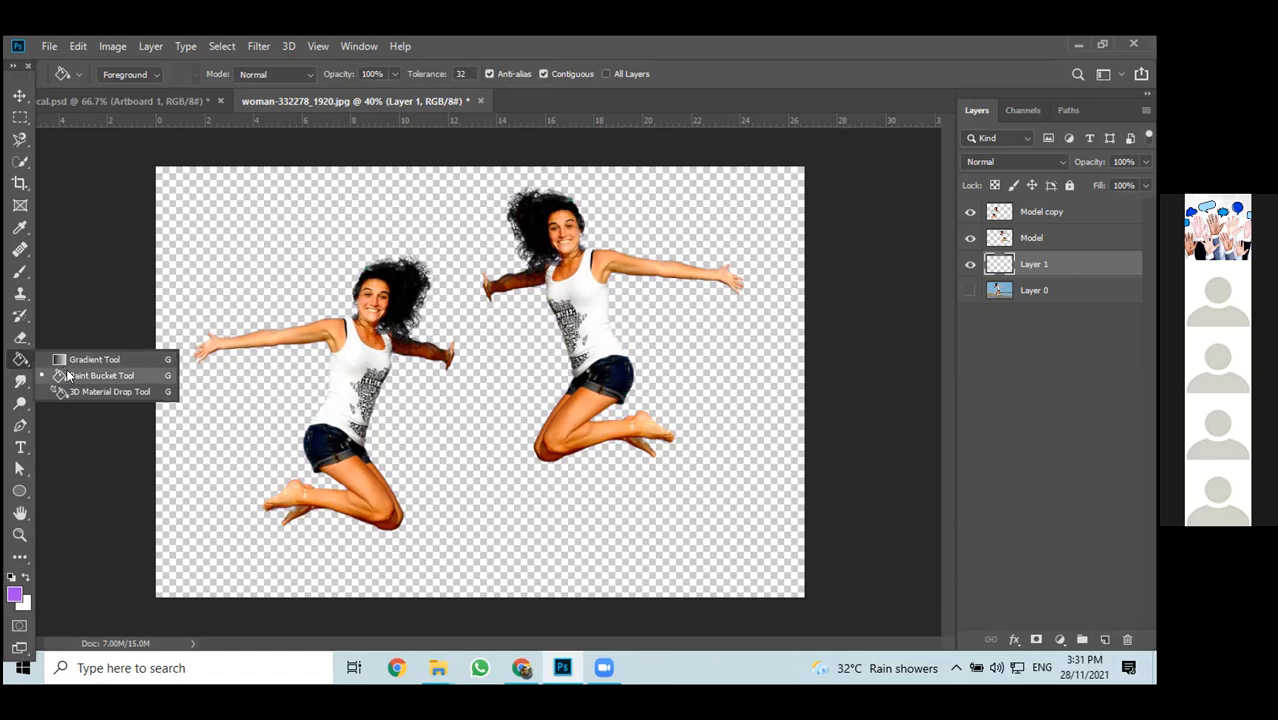
{"action": "left_click", "coordinate": [68, 376]}
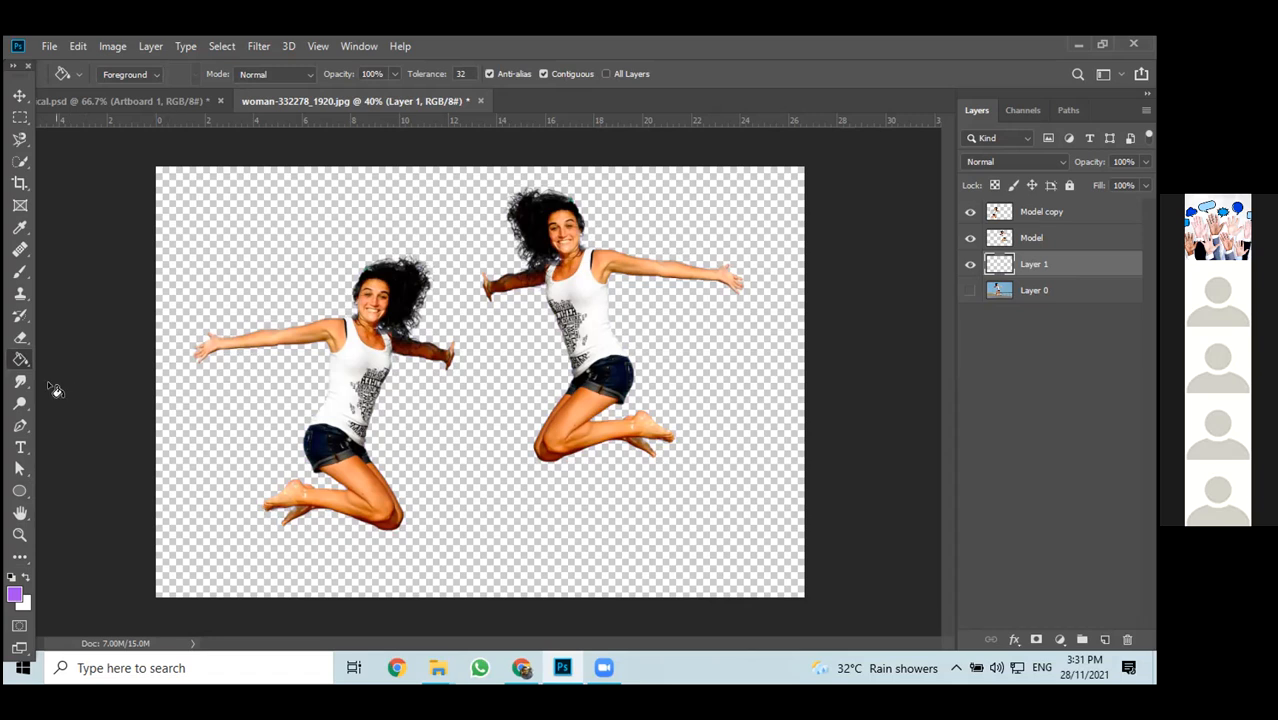
{"action": "right_click", "coordinate": [20, 360]}
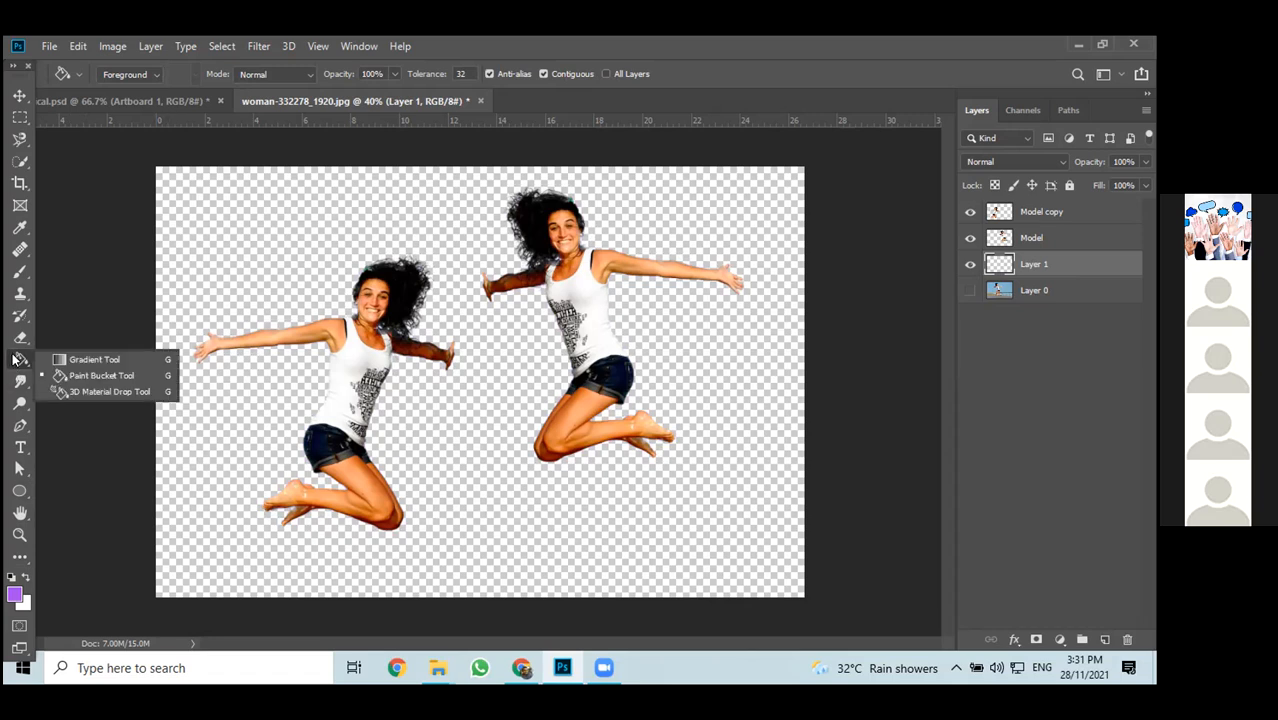
{"action": "left_click", "coordinate": [71, 376]}
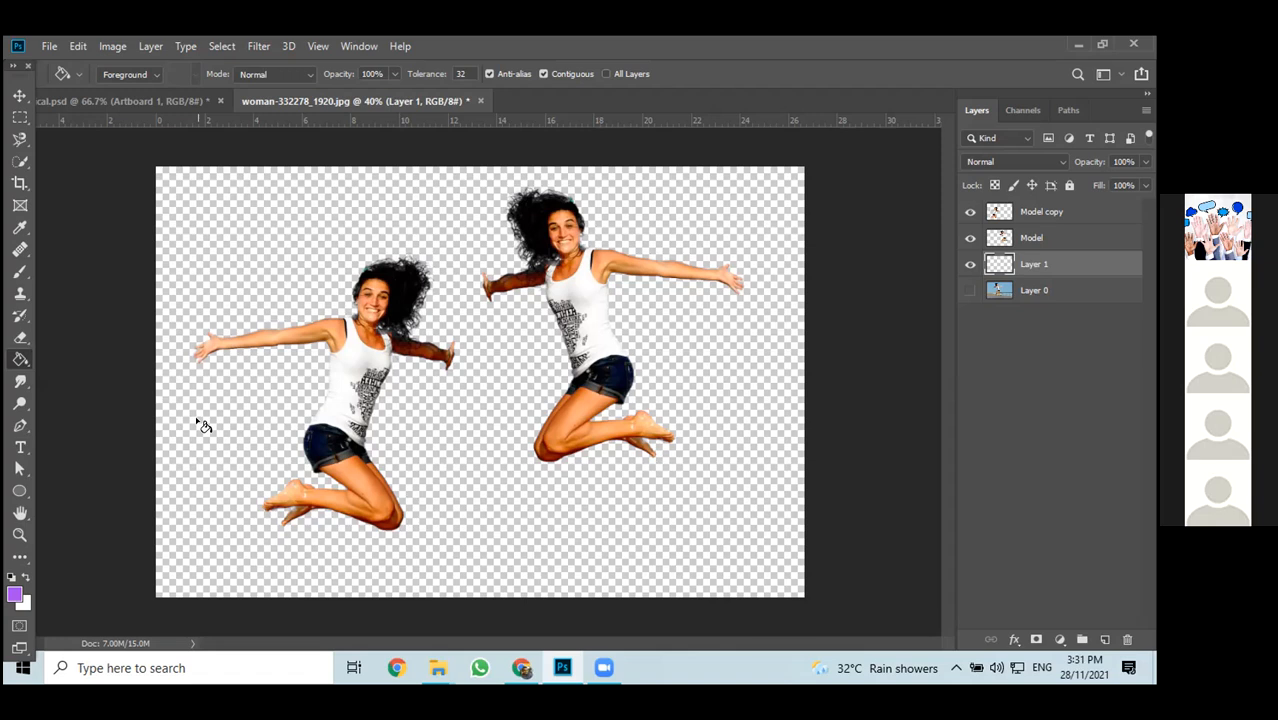
Keep purple a64df1 as the foreground color and fill the empty Layer 1 with it using the Paint Bucket Tool
{"action": "left_click", "coordinate": [15, 596]}
{"action": "left_click", "coordinate": [1012, 198]}
{"action": "key", "text": "g"}
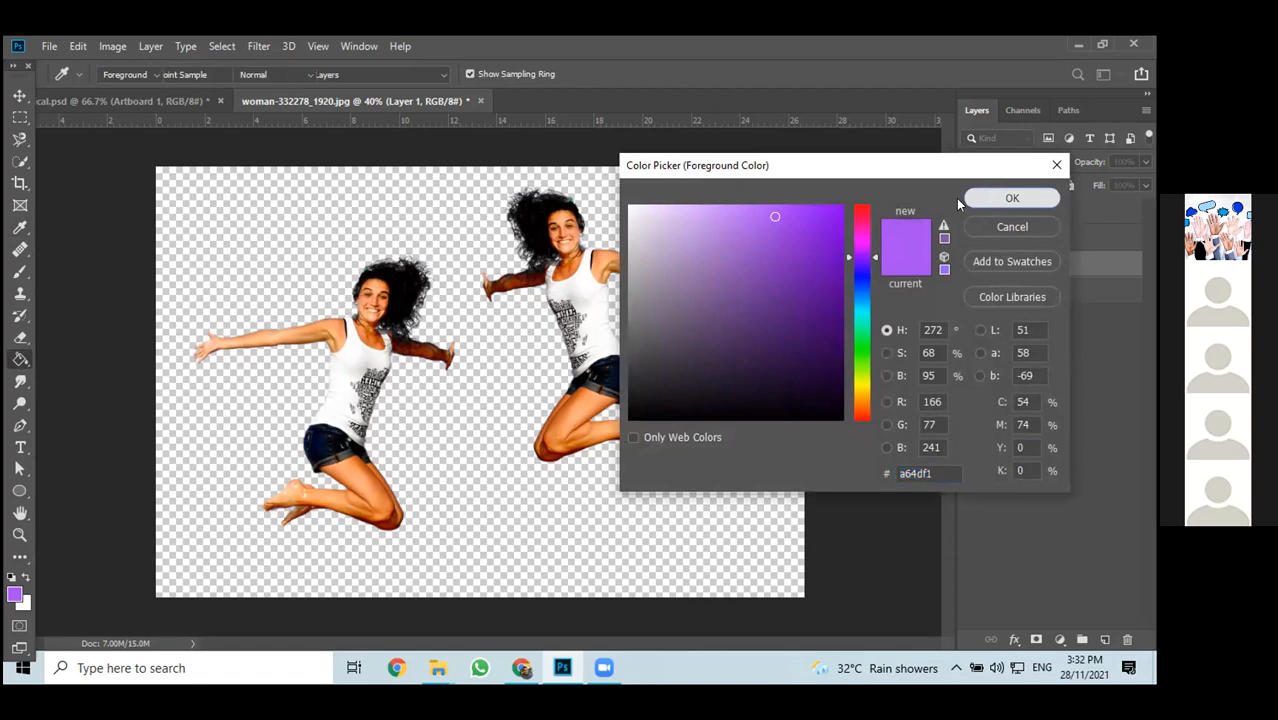
{"action": "left_click", "coordinate": [322, 195]}
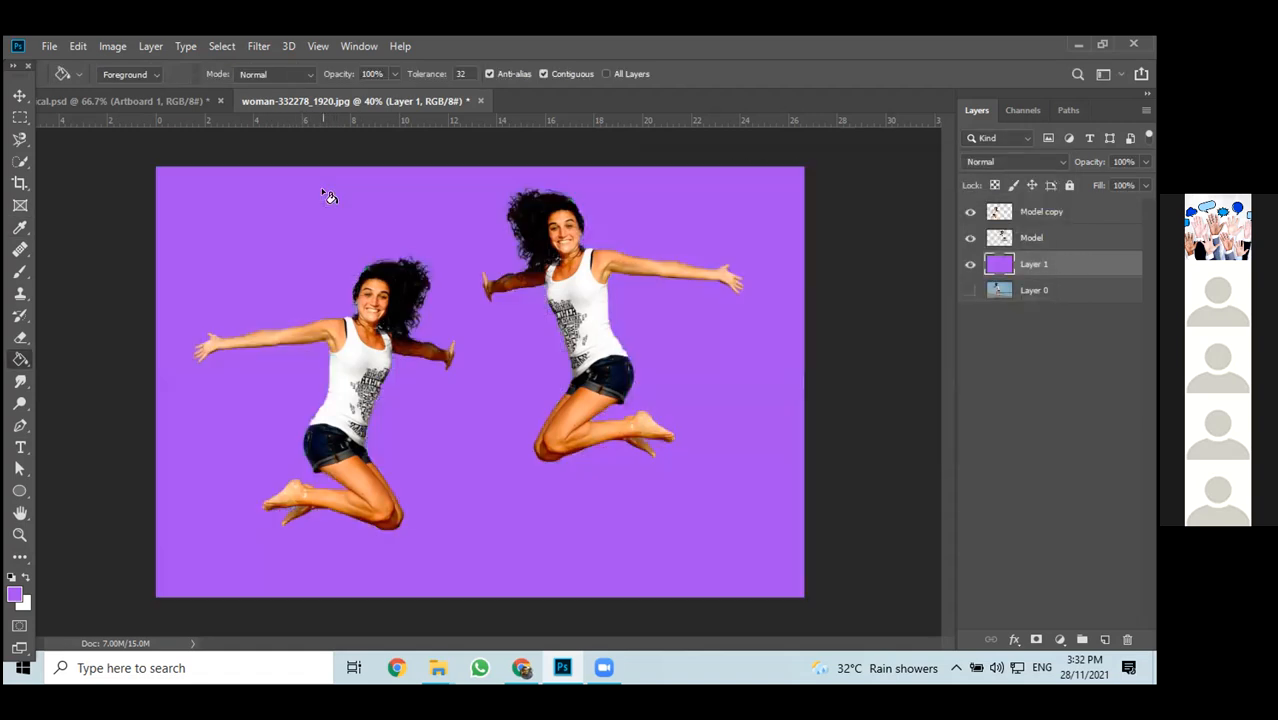
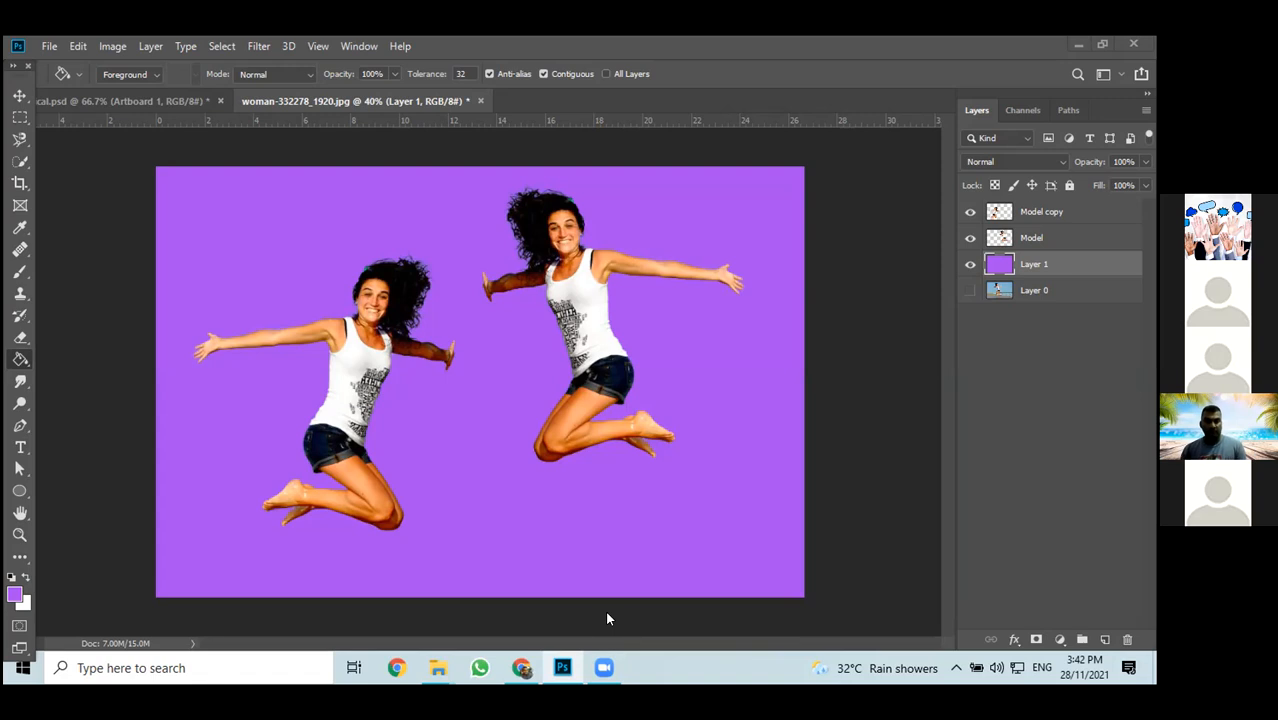
{"action": "left_click", "coordinate": [522, 667]}
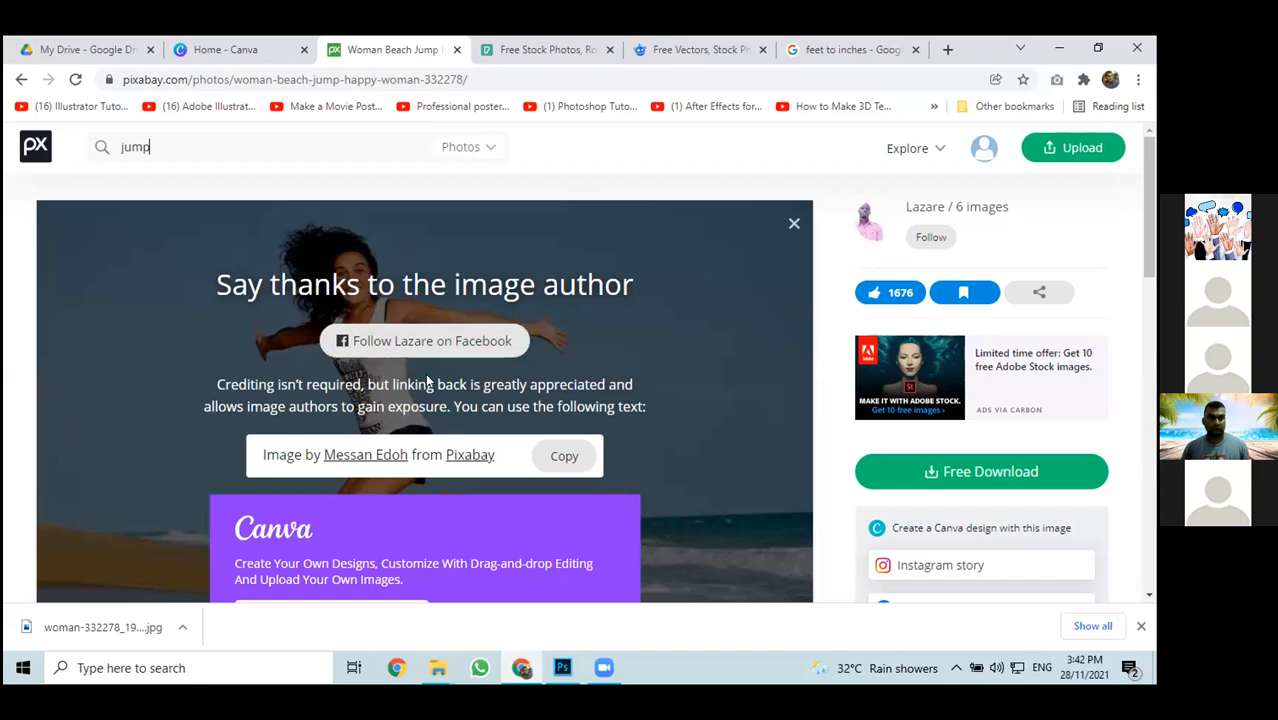
{"action": "left_click_drag", "start_coordinate": [168, 142], "coordinate": [80, 152]}
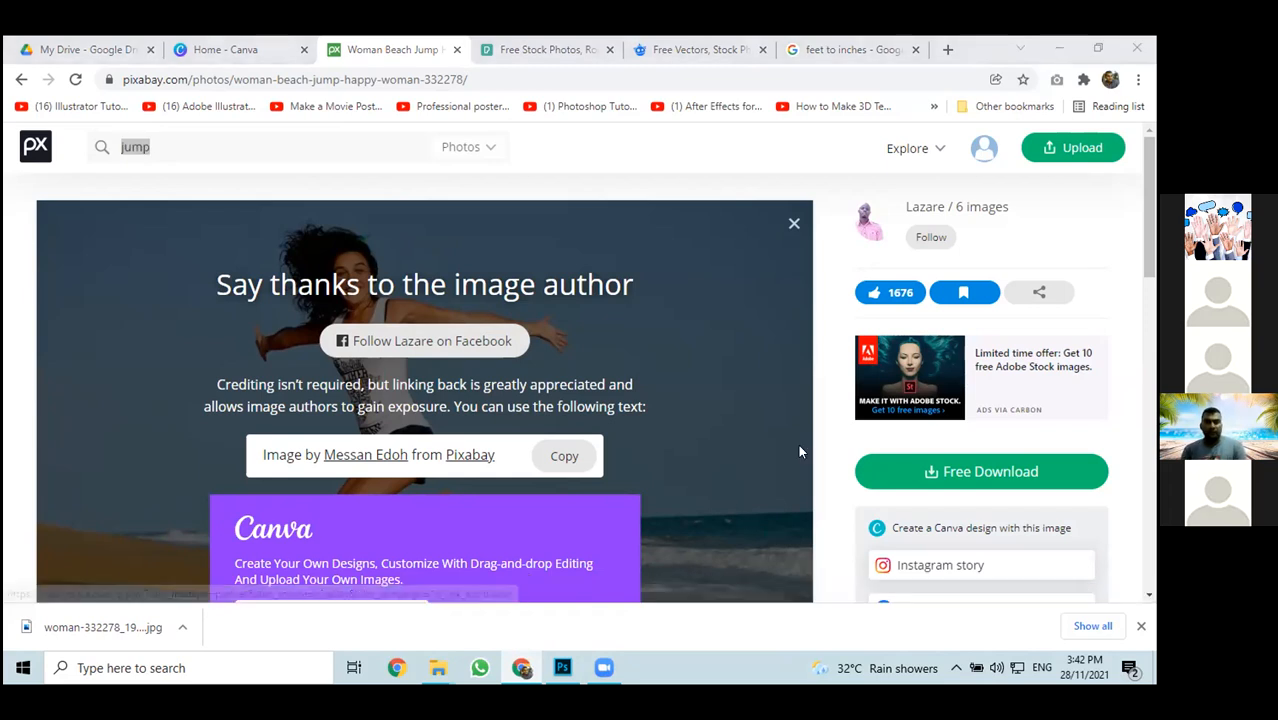
{"action": "left_click", "coordinate": [562, 667]}
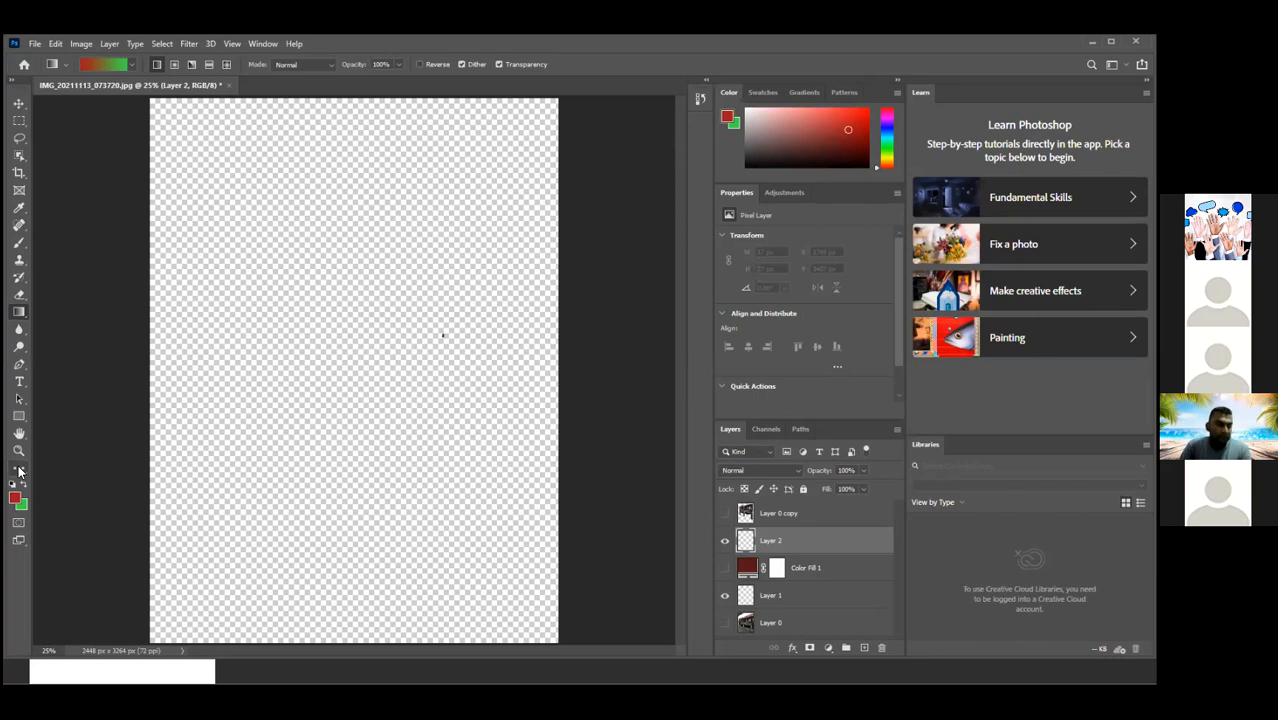
Check the Gradient Tool and Paint Bucket Tool entries in the Customize Toolbar dialog and leave it without changes
{"action": "left_click", "coordinate": [19, 469]}
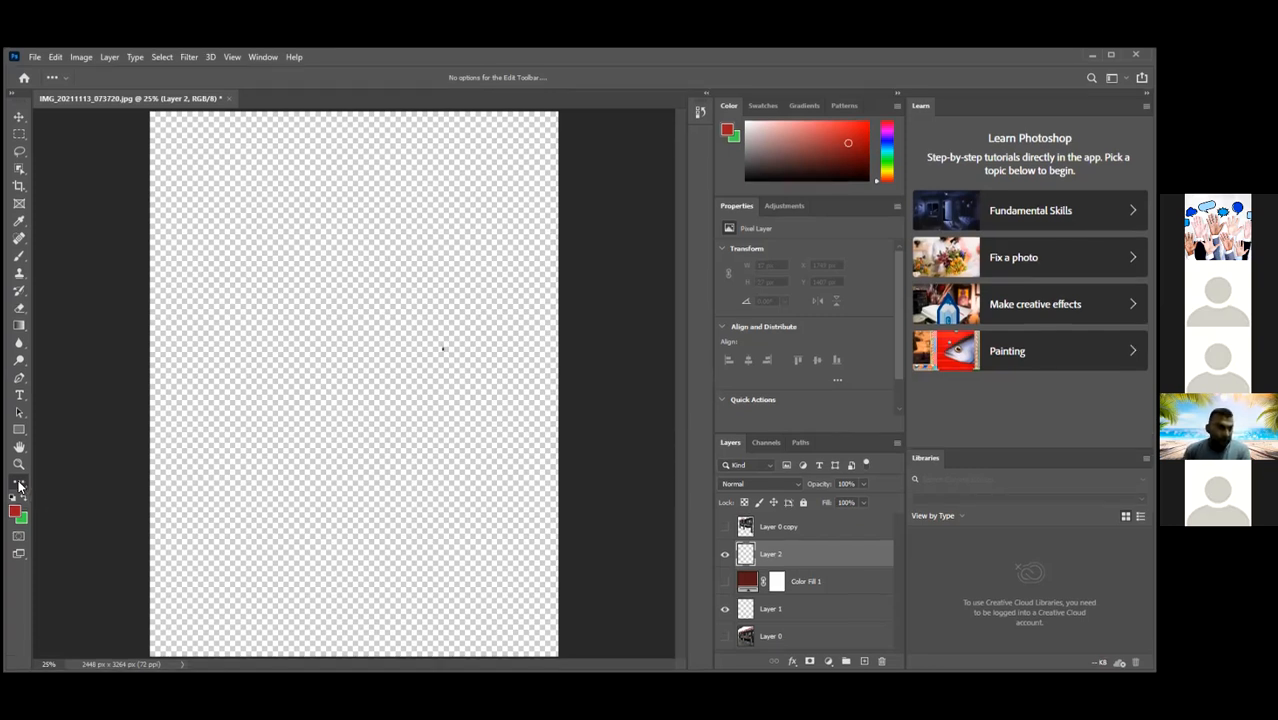
{"action": "left_click", "coordinate": [19, 484]}
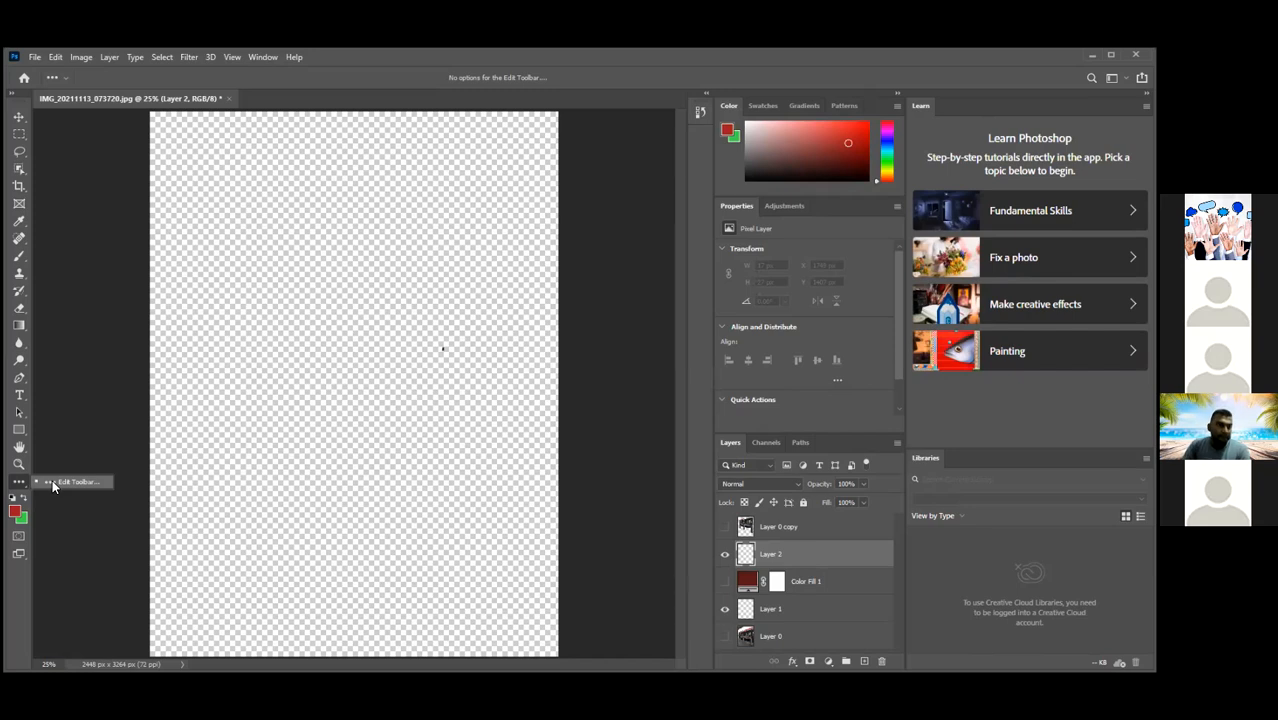
{"action": "left_click", "coordinate": [53, 482]}
{"action": "left_click_drag", "start_coordinate": [548, 191], "coordinate": [549, 376]}
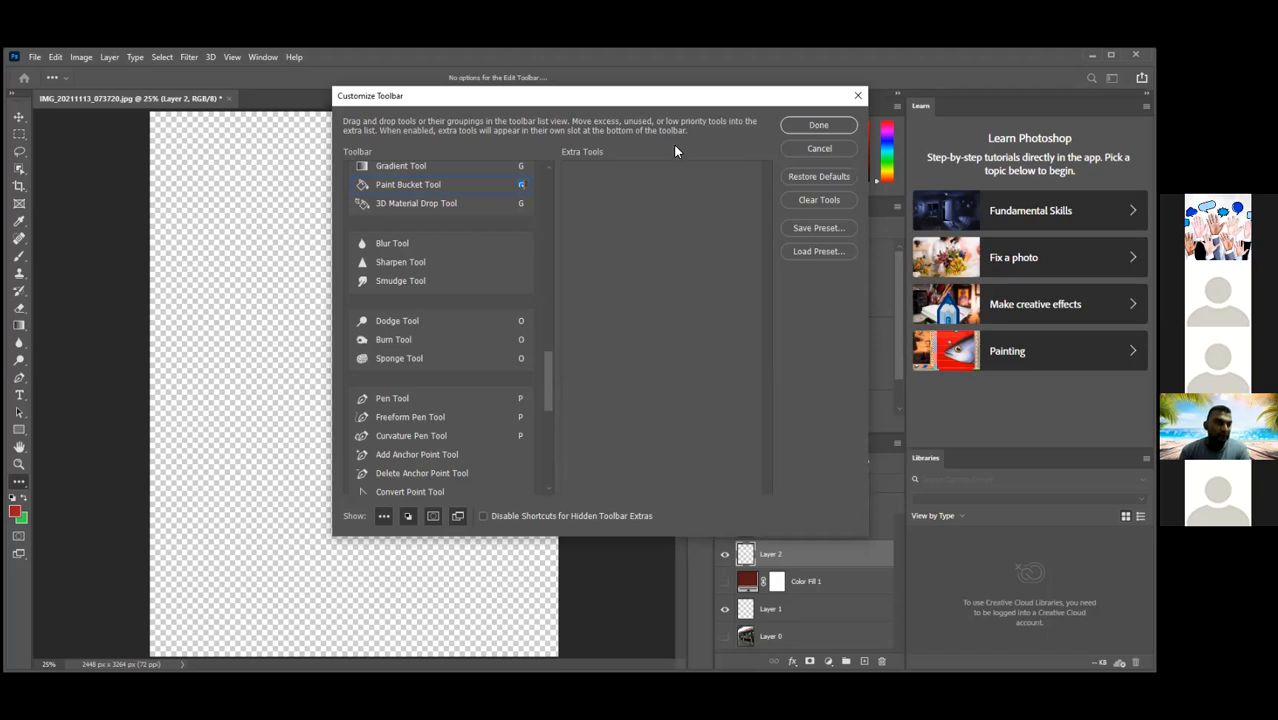
{"action": "left_click", "coordinate": [472, 167]}
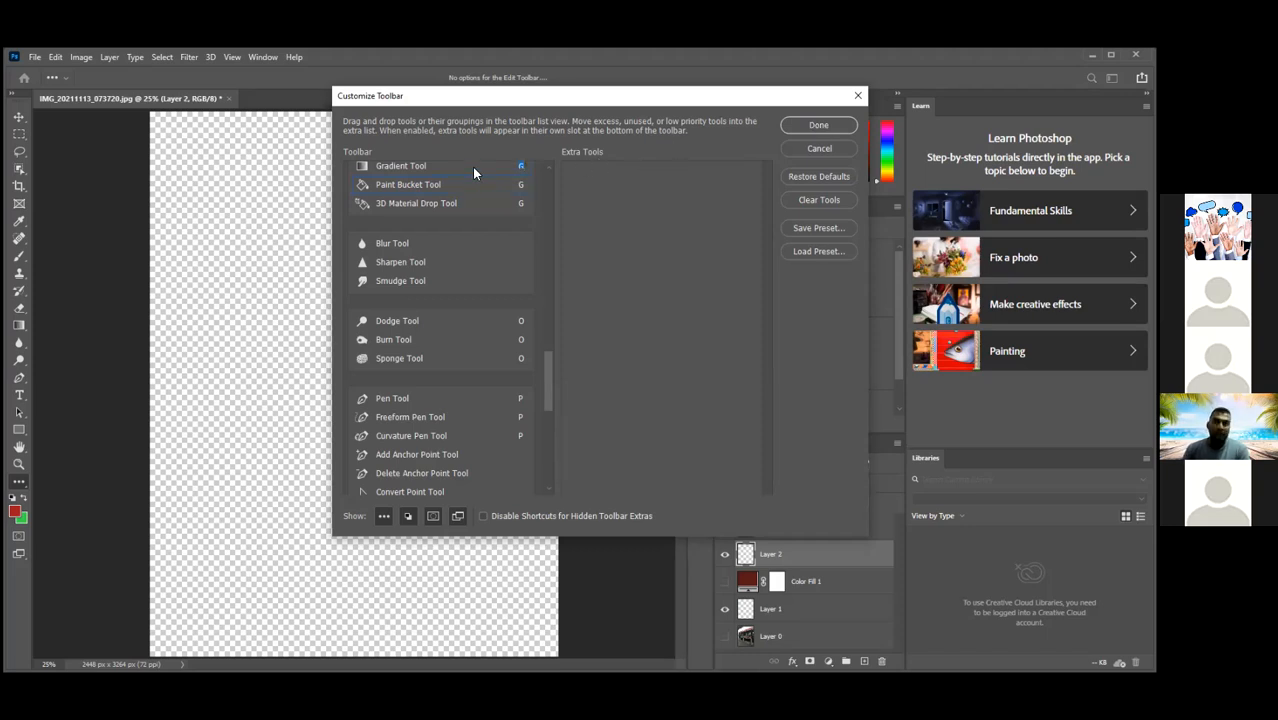
{"action": "left_click", "coordinate": [802, 149]}
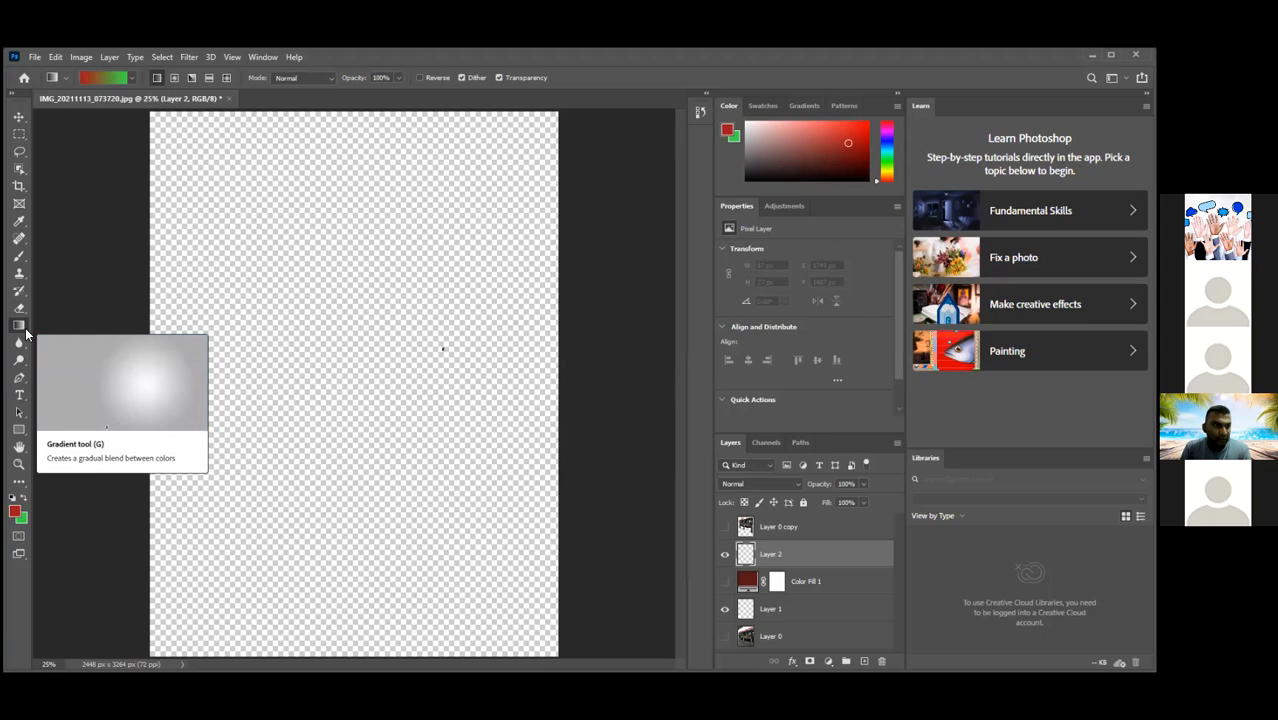
Fill the empty Layer 2 with olive green 80a11b using the Paint Bucket Tool
{"action": "left_click", "coordinate": [25, 332]}
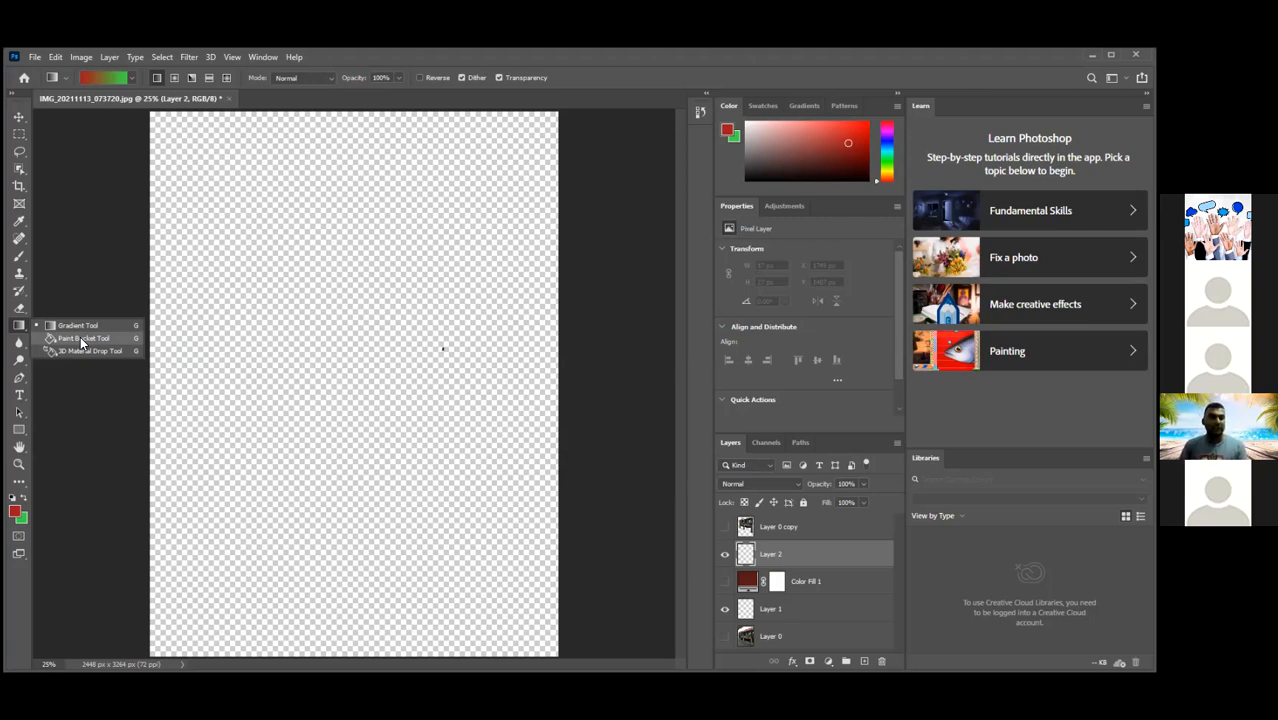
{"action": "left_click", "coordinate": [82, 340]}
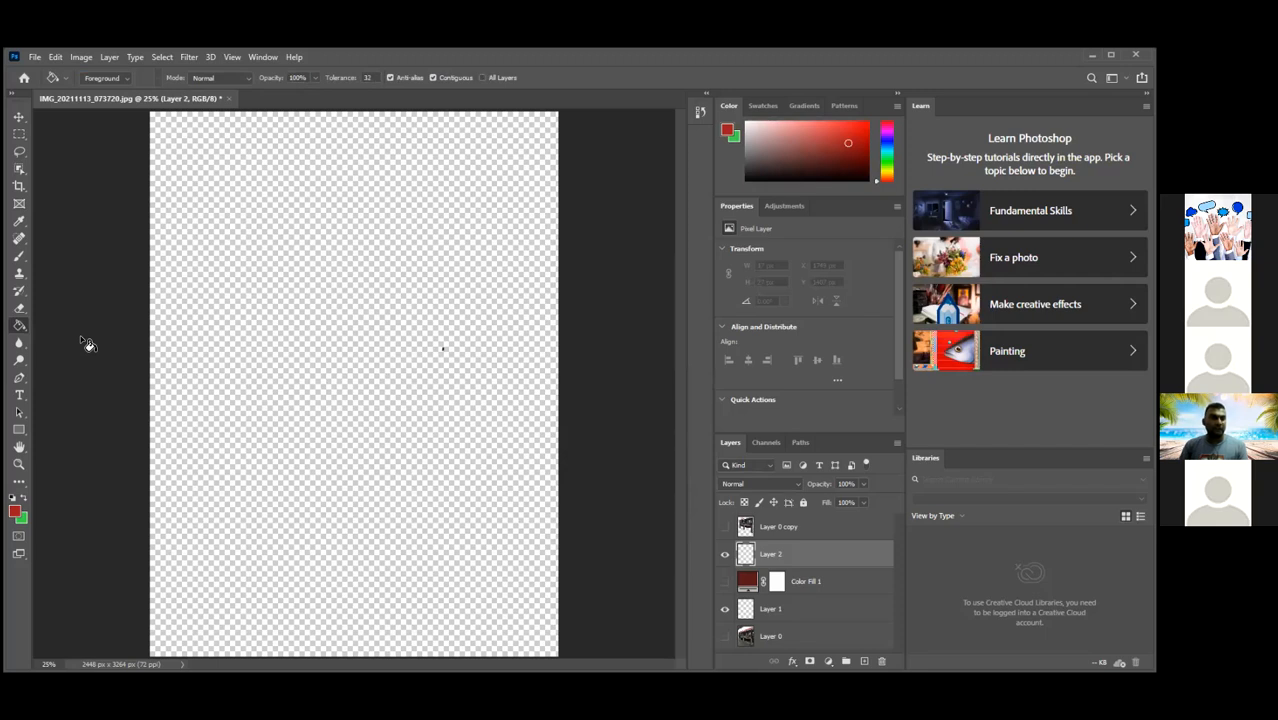
{"action": "left_click", "coordinate": [16, 514]}
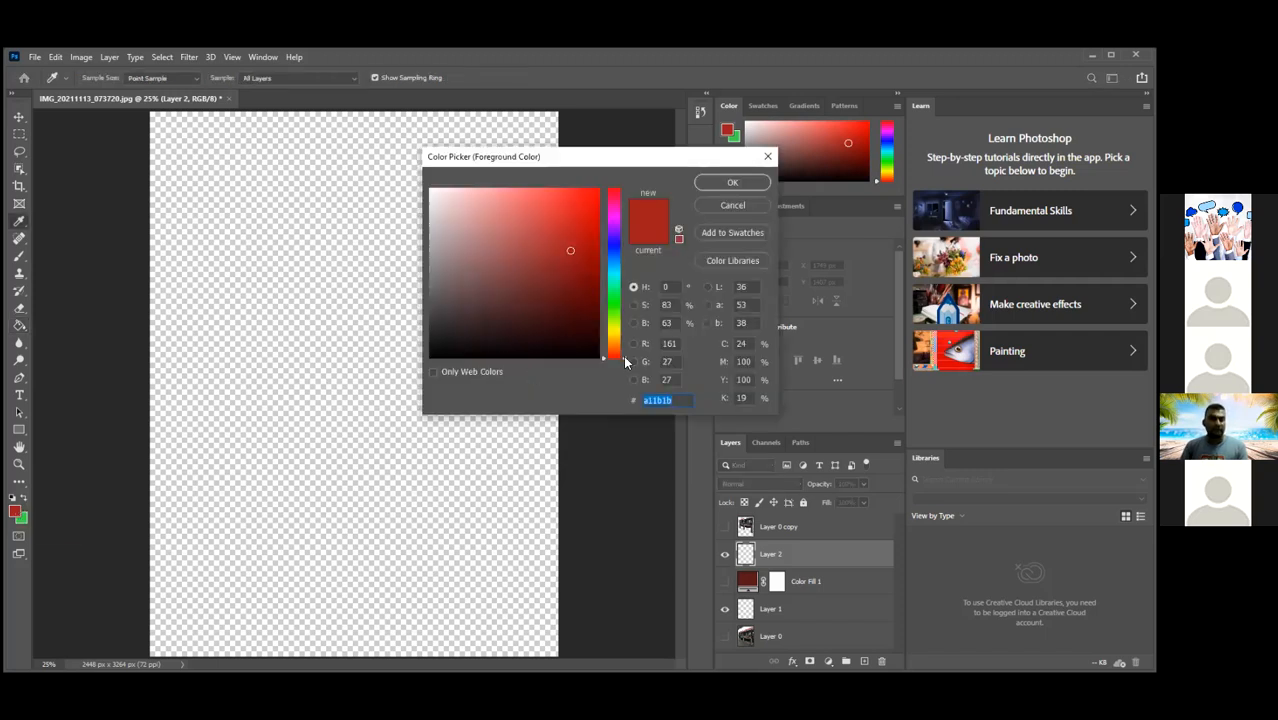
{"action": "left_click_drag", "start_coordinate": [625, 362], "coordinate": [622, 323]}
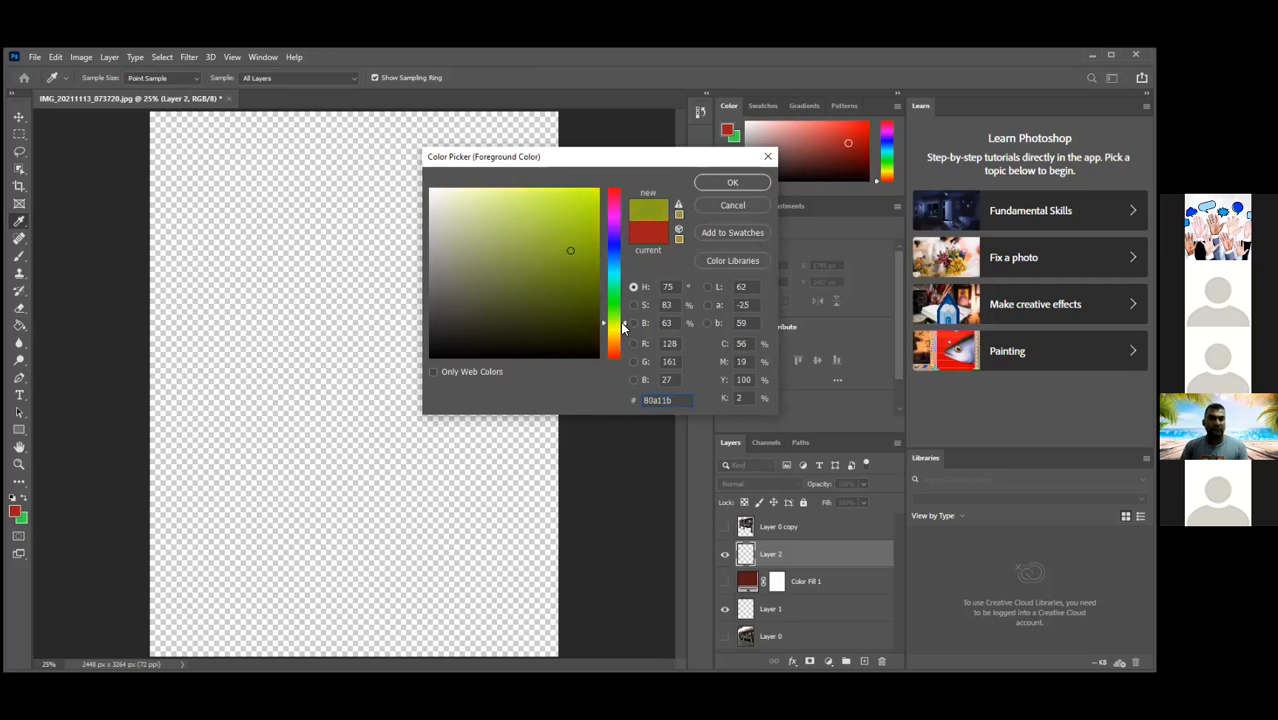
{"action": "left_click", "coordinate": [728, 181]}
{"action": "key", "text": "g"}
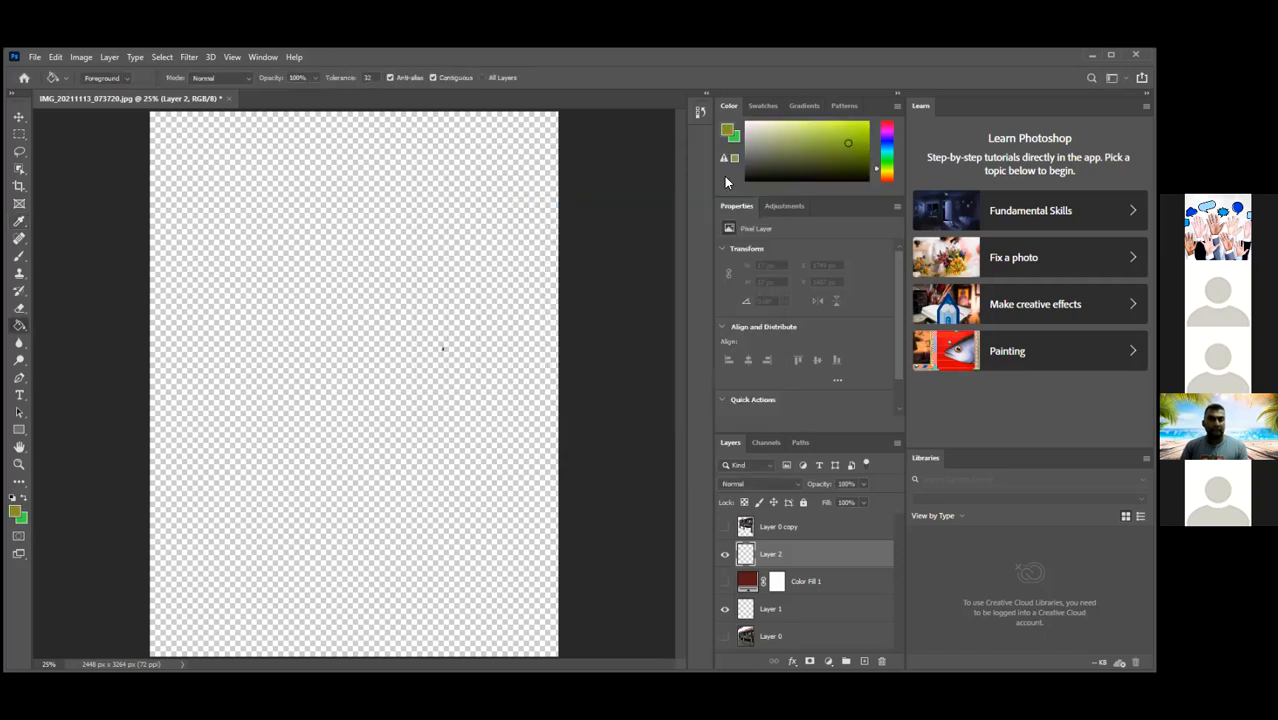
{"action": "left_click", "coordinate": [422, 312]}
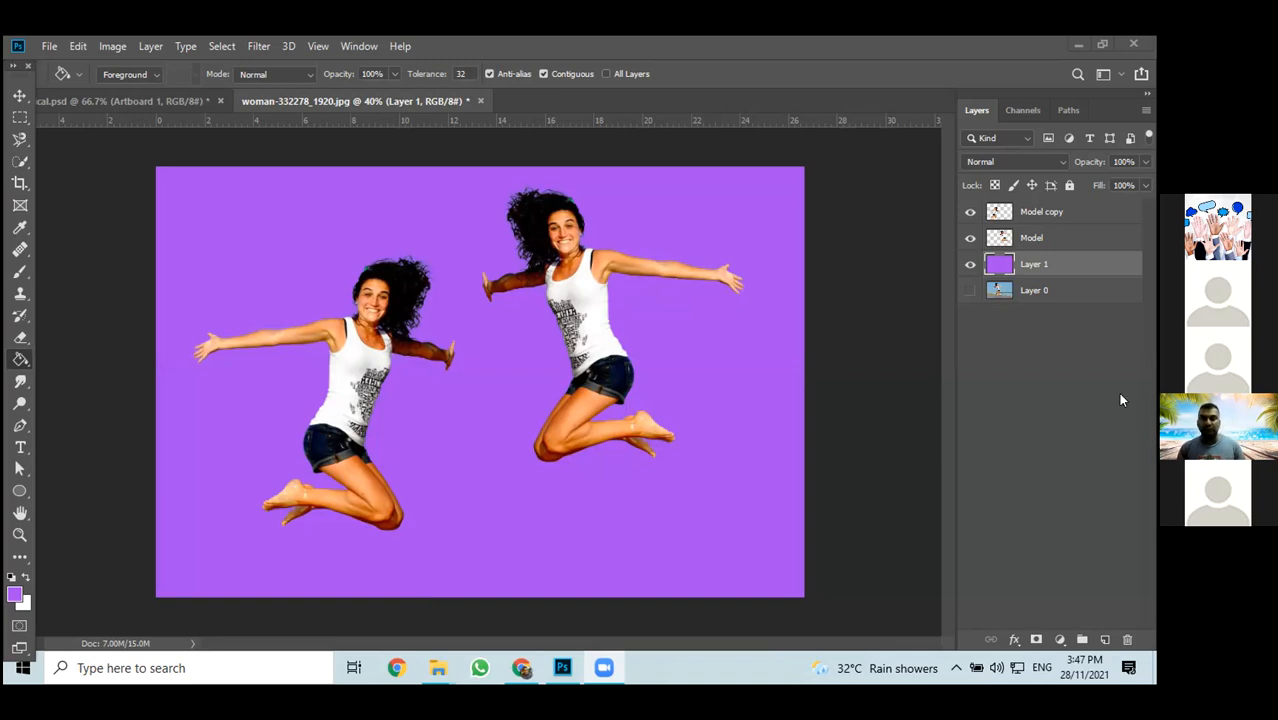
Look through the blend modes for the purple Layer 1, keeping it on Normal
{"action": "left_click", "coordinate": [1038, 161]}
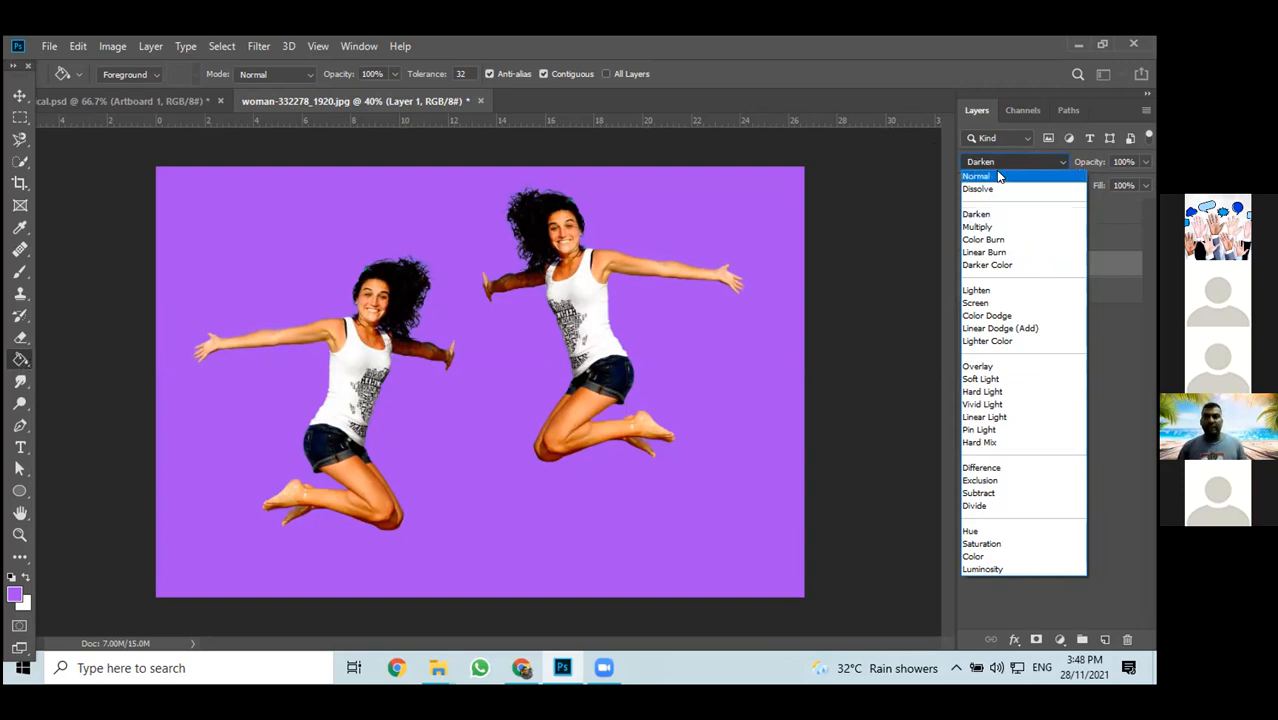
{"action": "left_click", "coordinate": [896, 186]}
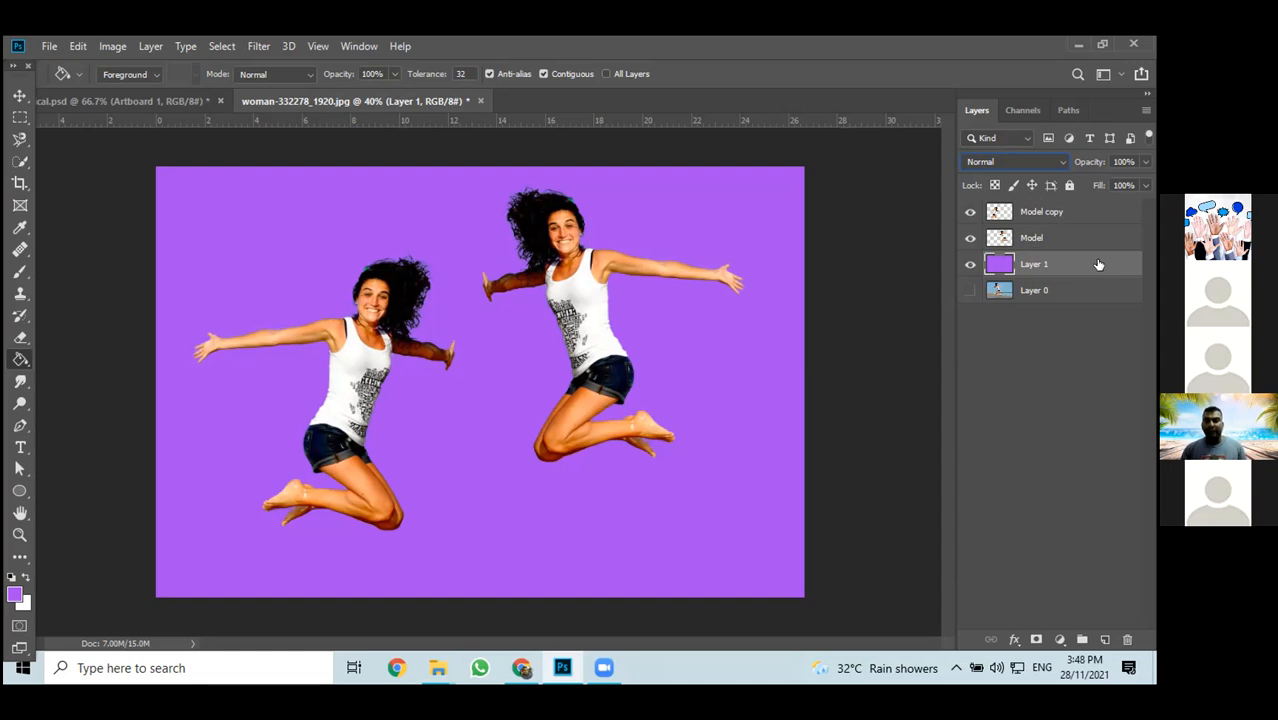
Replace the purple Layer 1 with two new empty layers between the Model layer and Layer 0
{"action": "left_click", "coordinate": [1105, 639]}
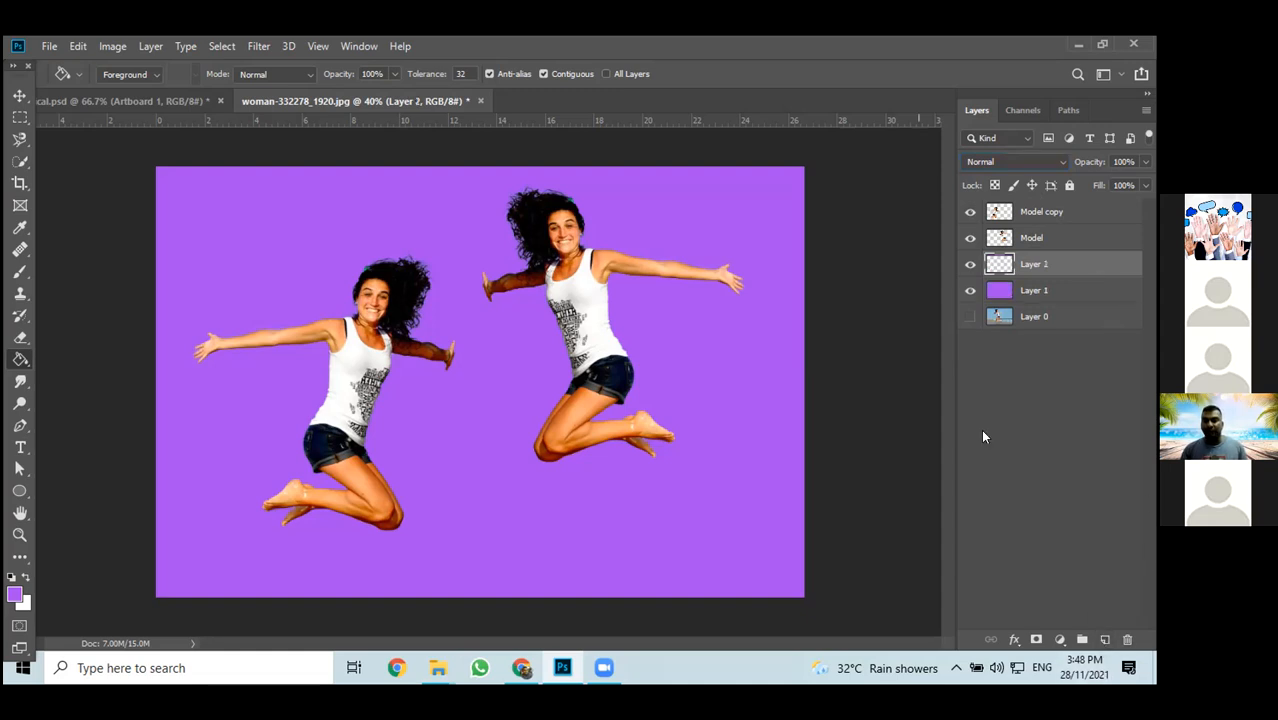
{"action": "left_click", "coordinate": [1090, 290]}
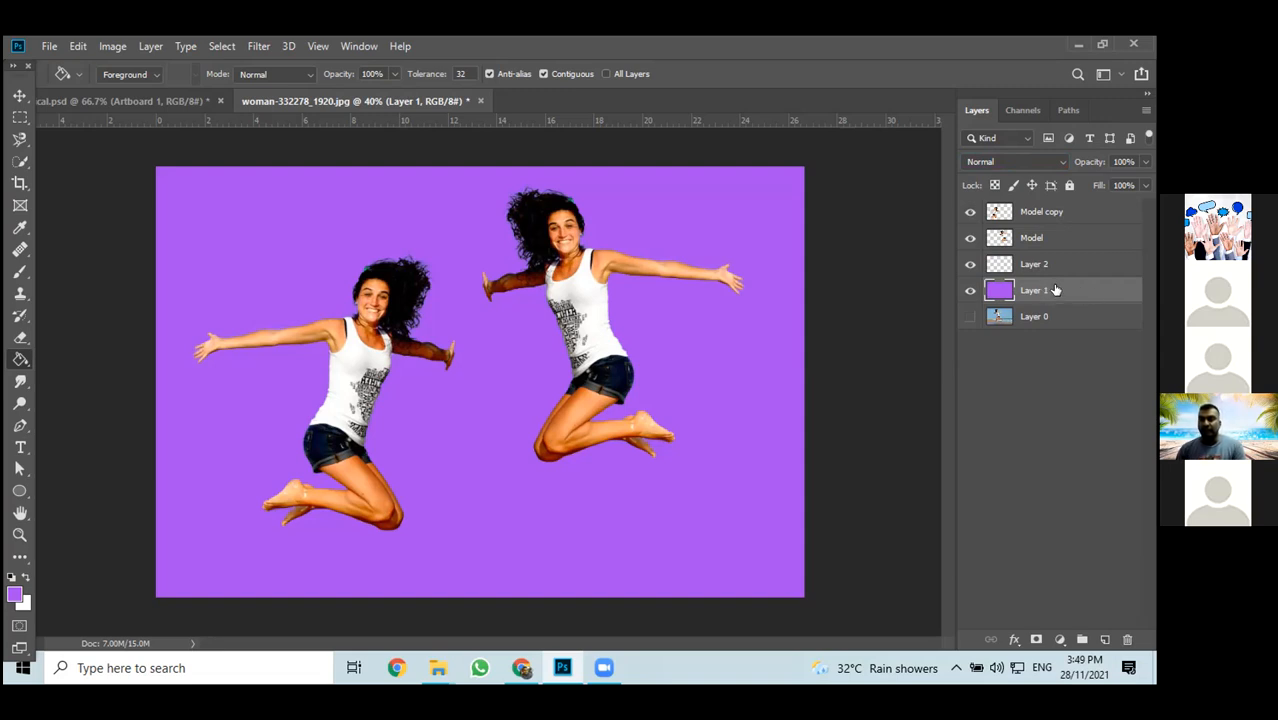
{"action": "left_click_drag", "start_coordinate": [1055, 290], "coordinate": [1121, 291]}
{"action": "left_click_drag", "start_coordinate": [1066, 290], "coordinate": [1125, 642]}
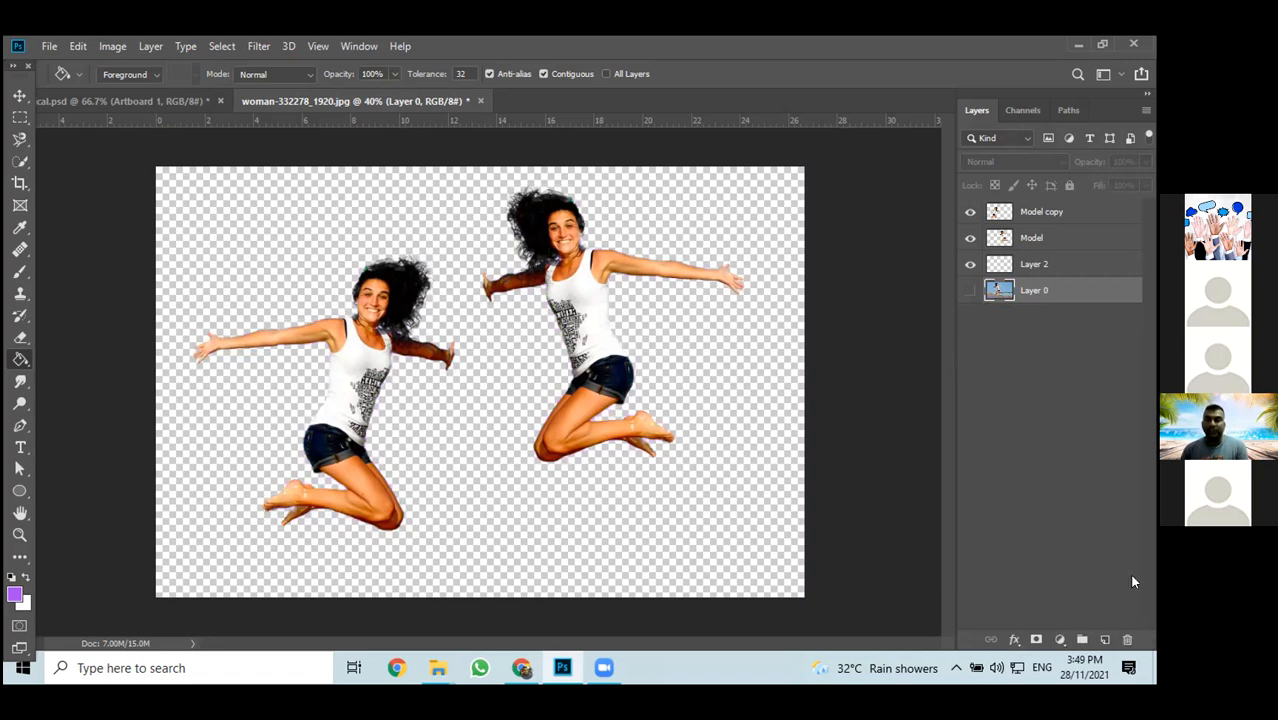
{"action": "left_click", "coordinate": [1103, 640]}
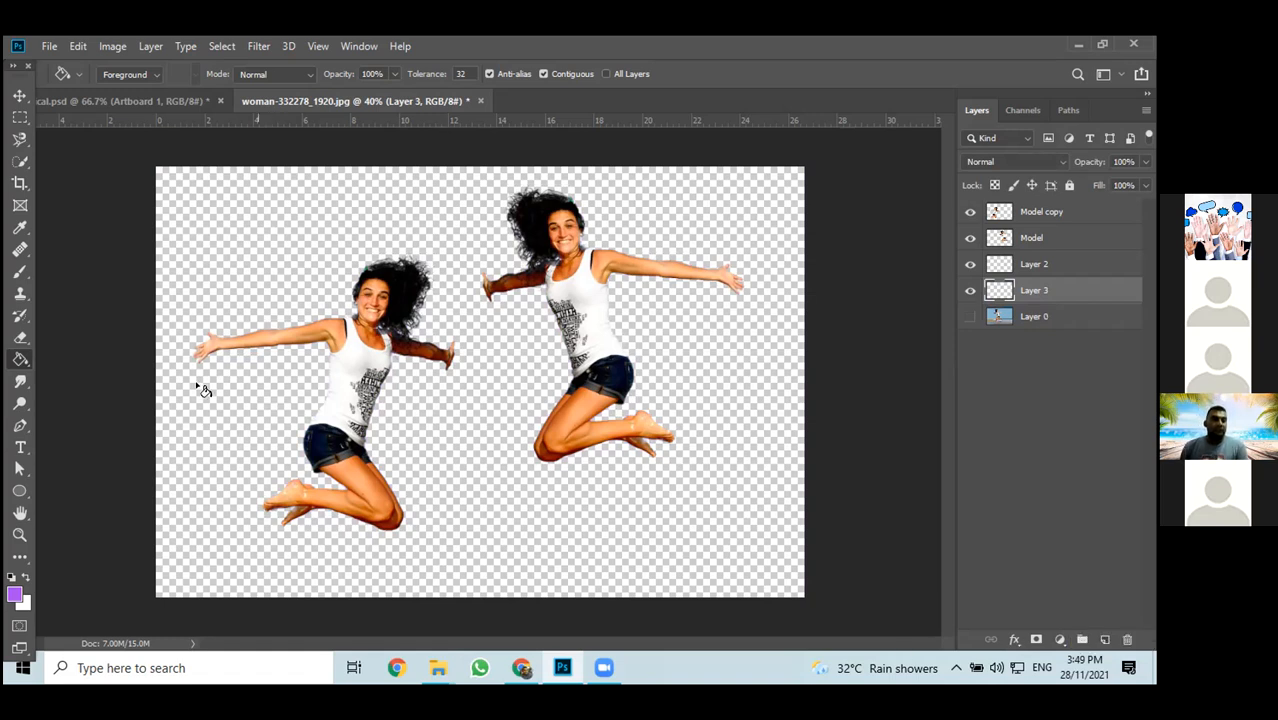
Activate the Gradient Tool and examine its gradient presets and the preset library options
{"action": "right_click", "coordinate": [21, 360]}
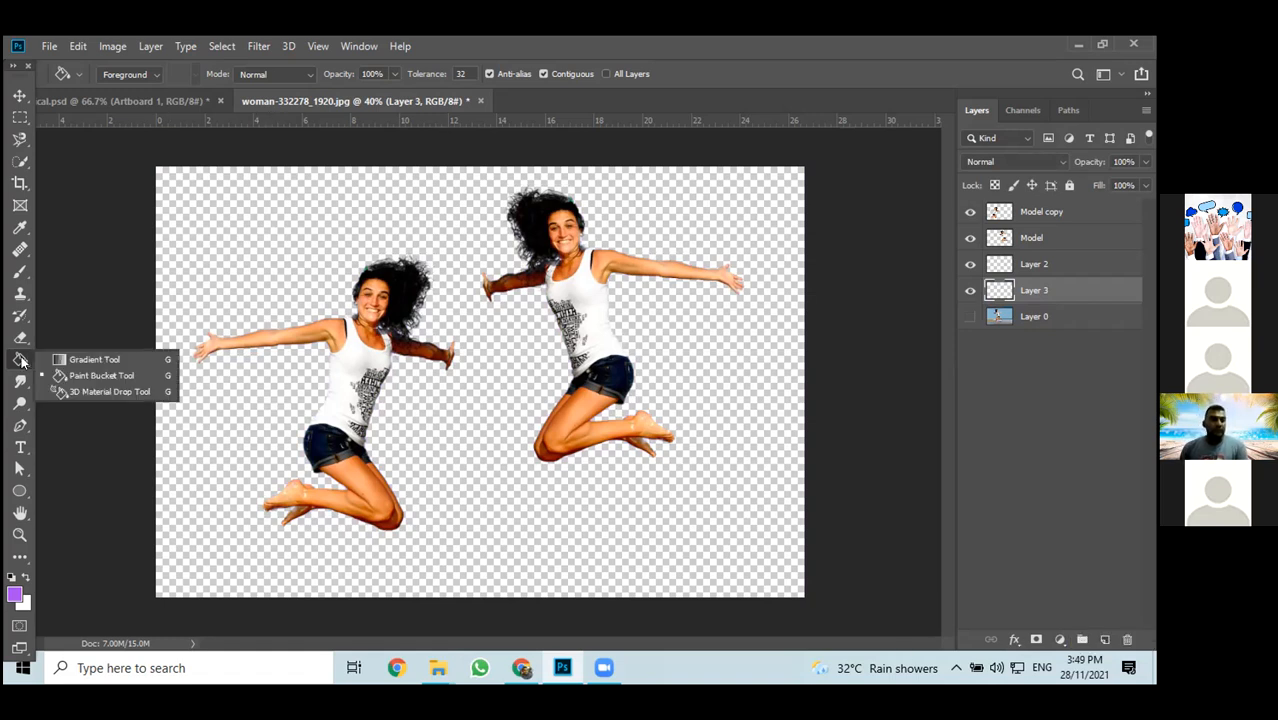
{"action": "left_click", "coordinate": [78, 359]}
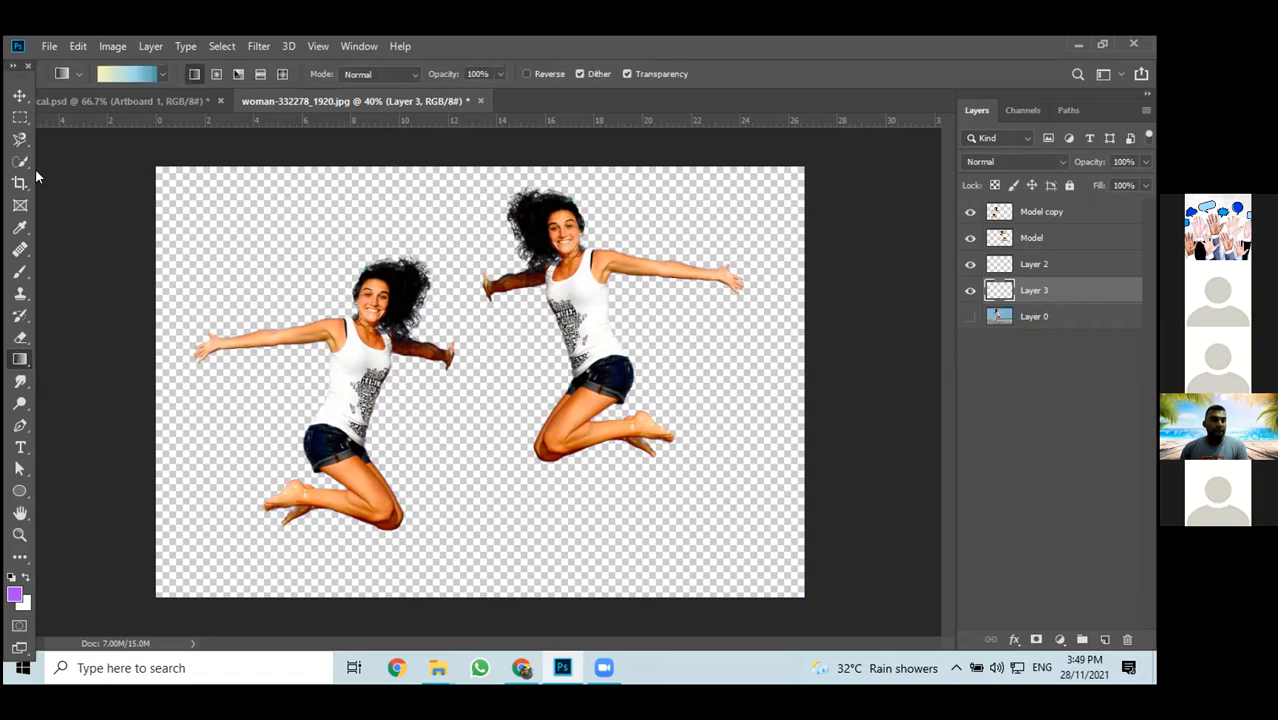
{"action": "right_click", "coordinate": [13, 359]}
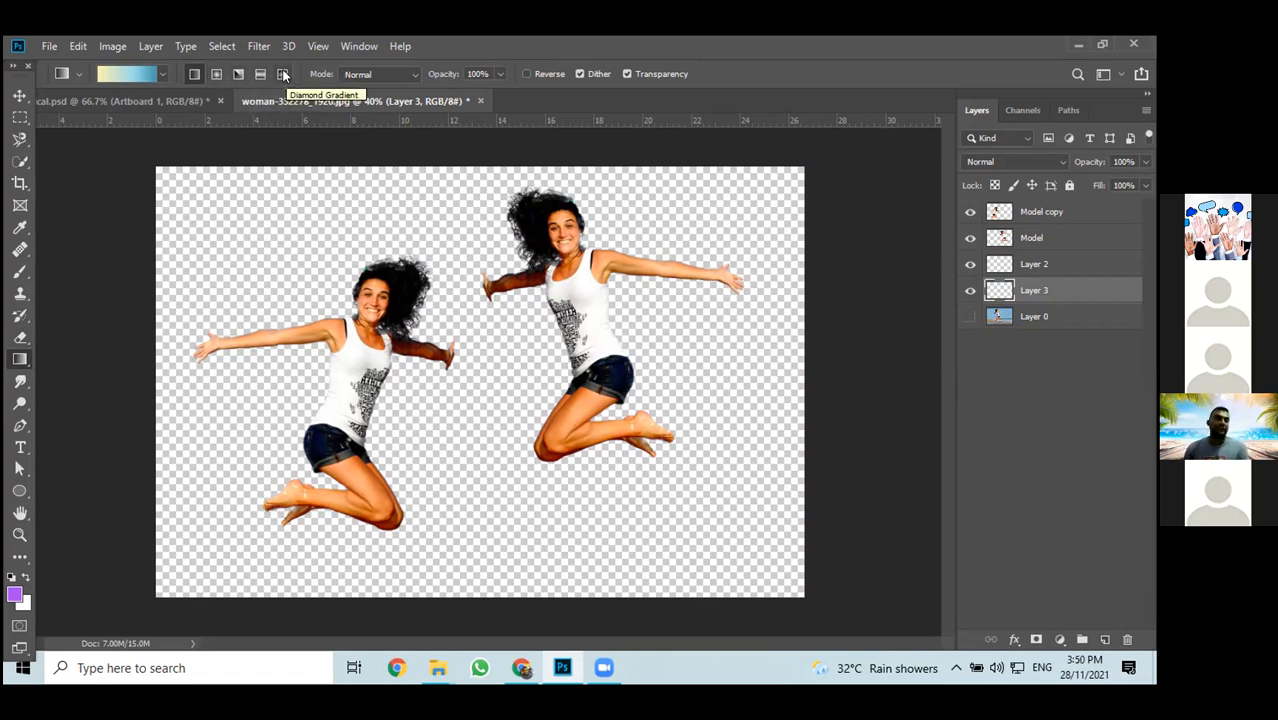
{"action": "left_click", "coordinate": [158, 73]}
{"action": "left_click", "coordinate": [158, 73]}
{"action": "left_click", "coordinate": [158, 73]}
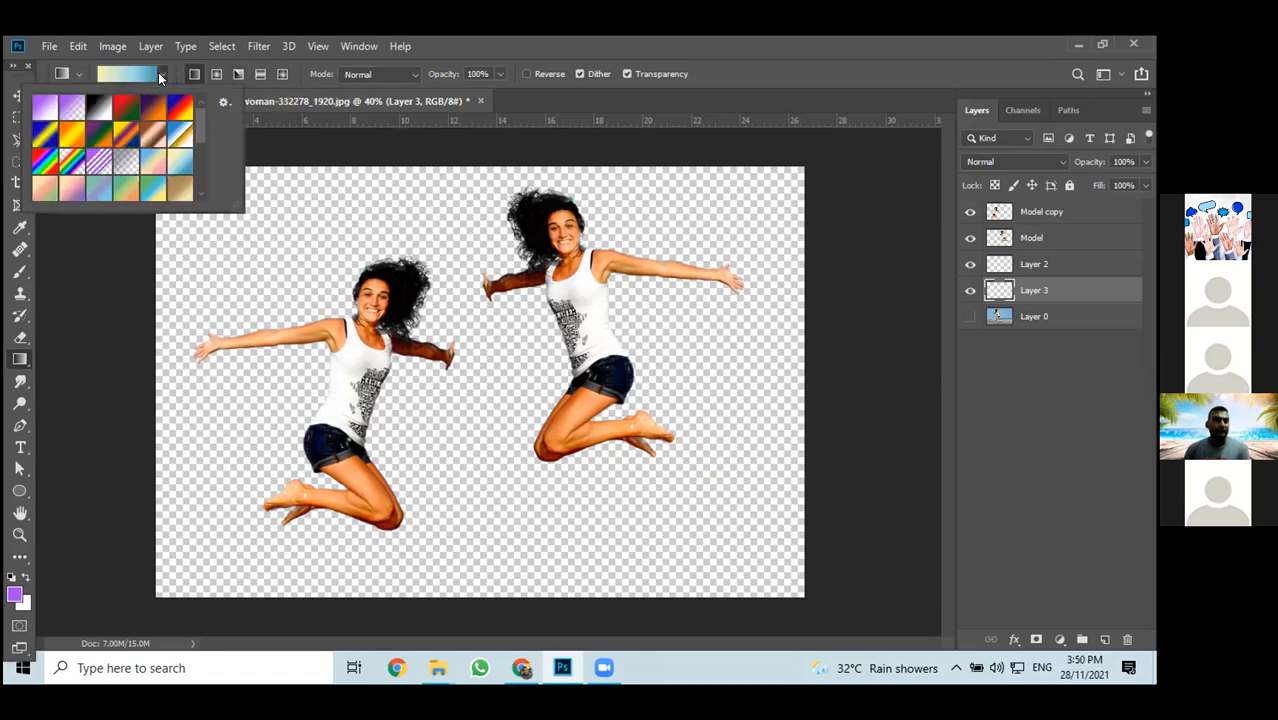
{"action": "left_click_drag", "start_coordinate": [198, 118], "coordinate": [191, 87]}
{"action": "left_click", "coordinate": [162, 72]}
{"action": "left_click", "coordinate": [162, 72]}
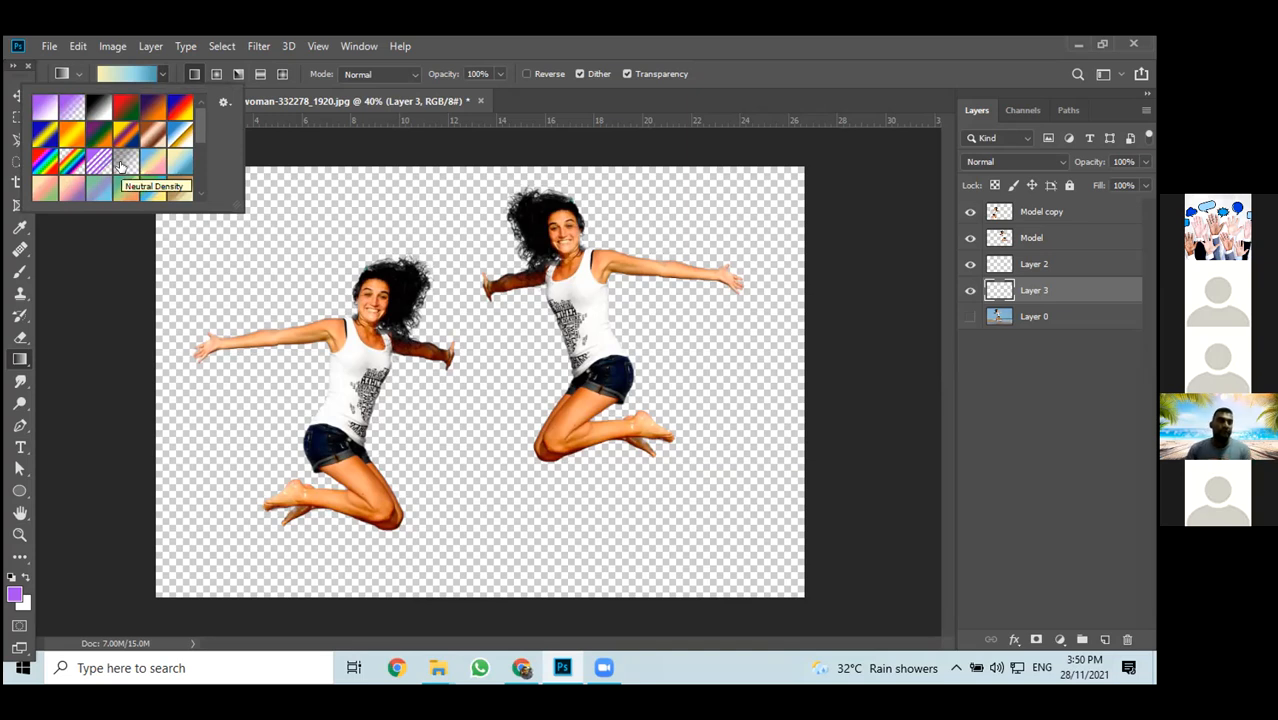
{"action": "left_click", "coordinate": [223, 102]}
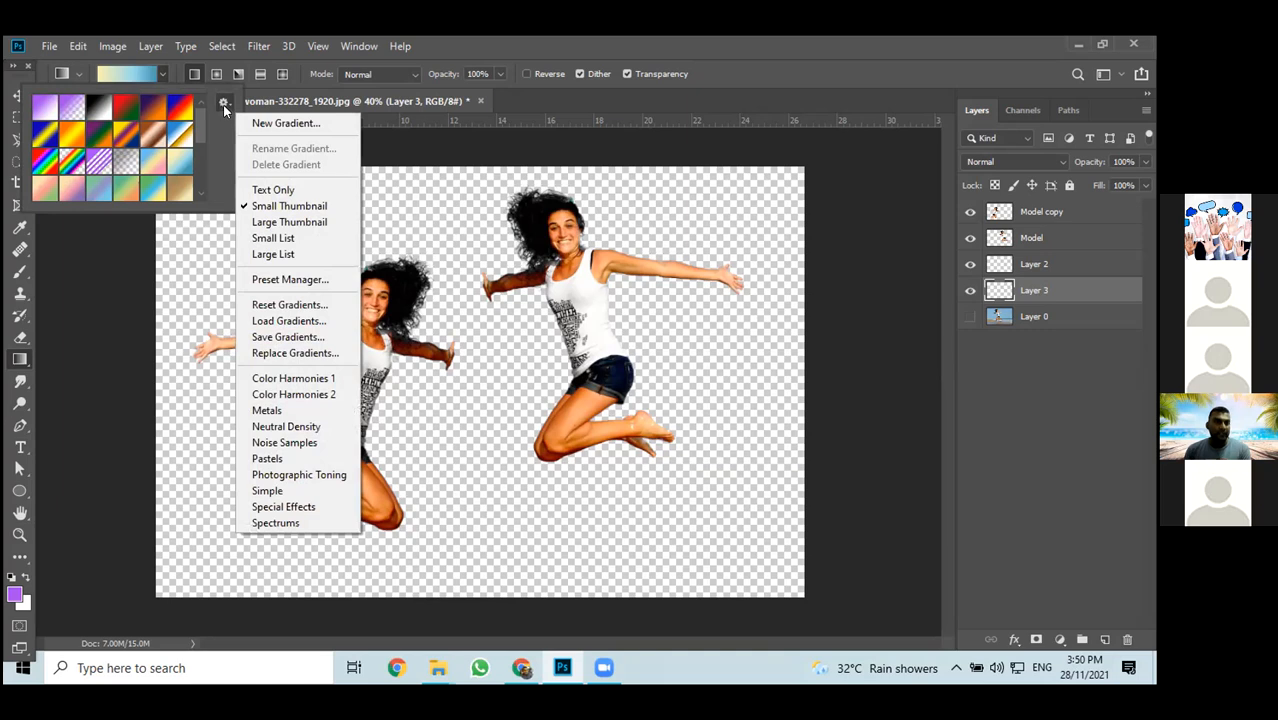
{"action": "left_click", "coordinate": [223, 138]}
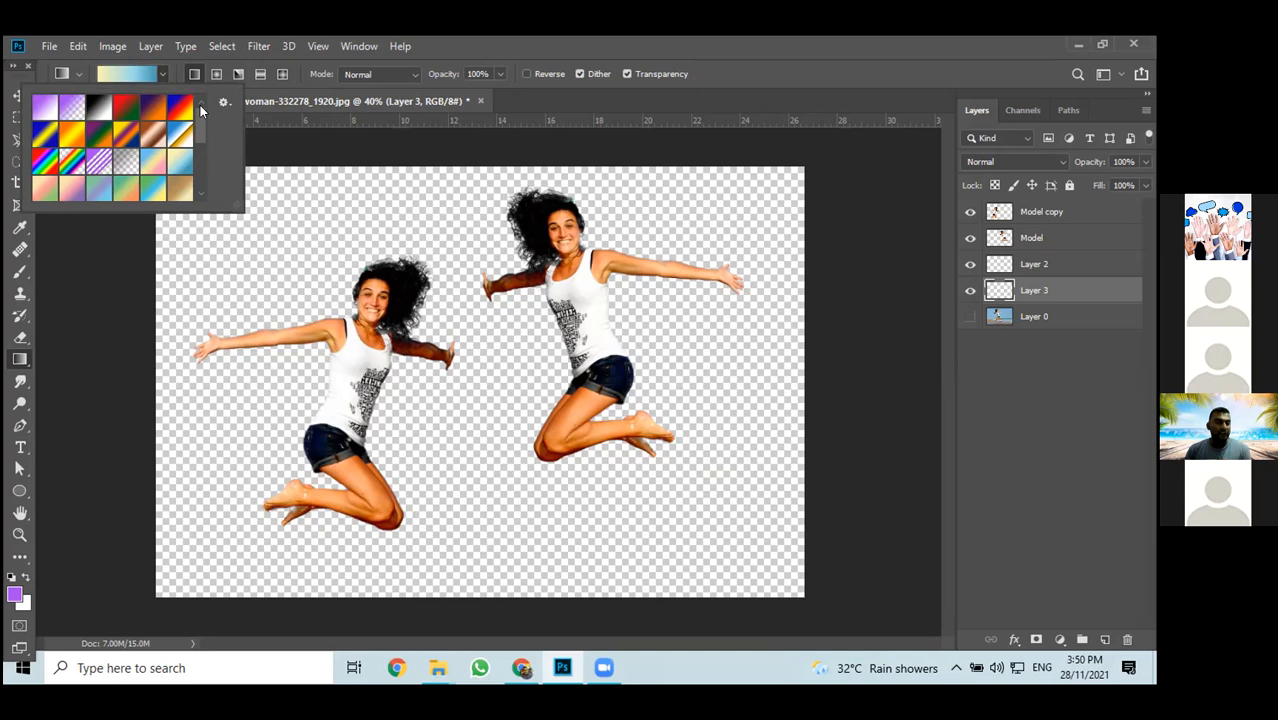
{"action": "left_click", "coordinate": [312, 137]}
Switch to the Move Tool and on to the Paint Bucket Tool, and review the tools grouped with it
{"action": "left_click", "coordinate": [19, 95]}
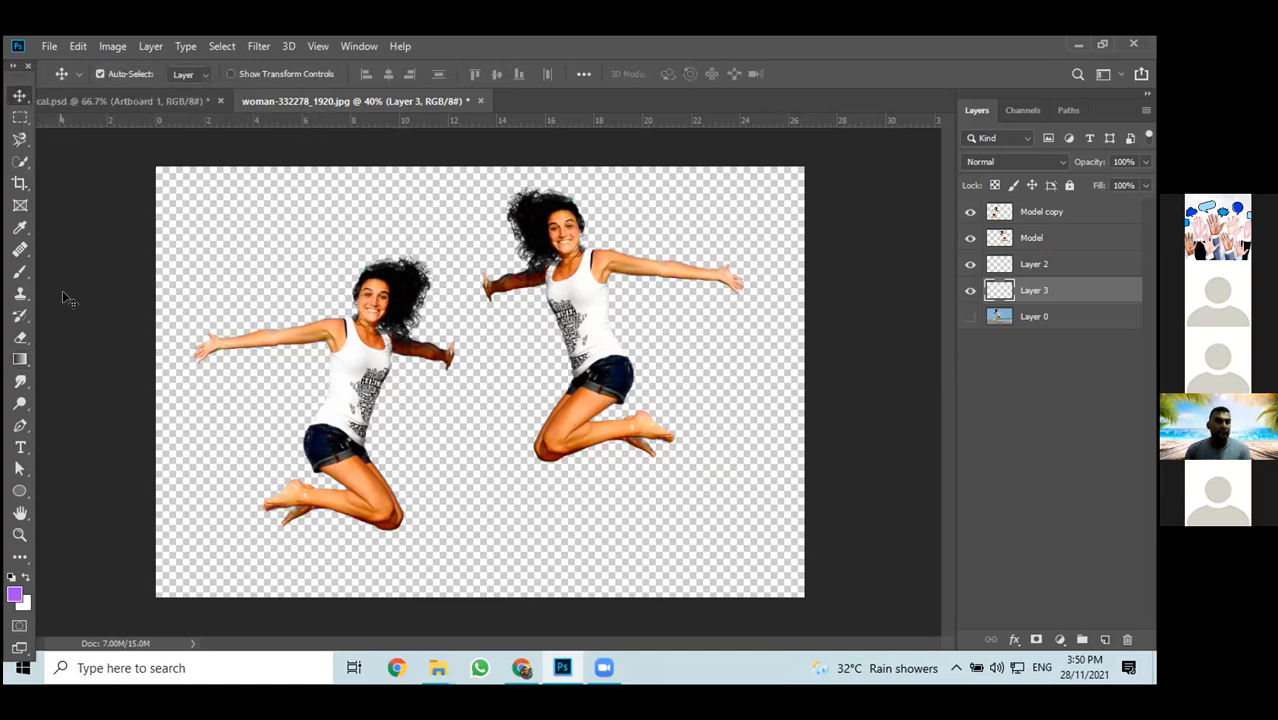
{"action": "left_click", "coordinate": [21, 361]}
{"action": "left_click", "coordinate": [22, 363]}
{"action": "right_click", "coordinate": [22, 363]}
{"action": "left_click", "coordinate": [78, 375]}
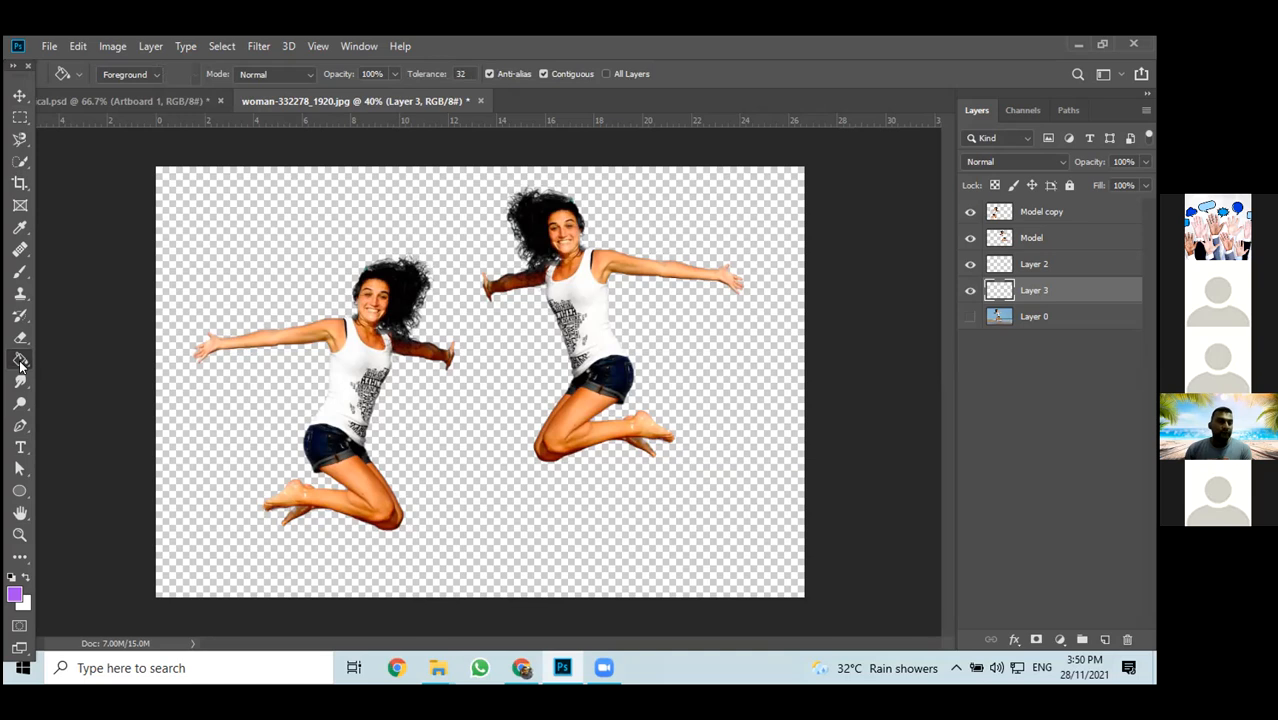
{"action": "right_click", "coordinate": [20, 365]}
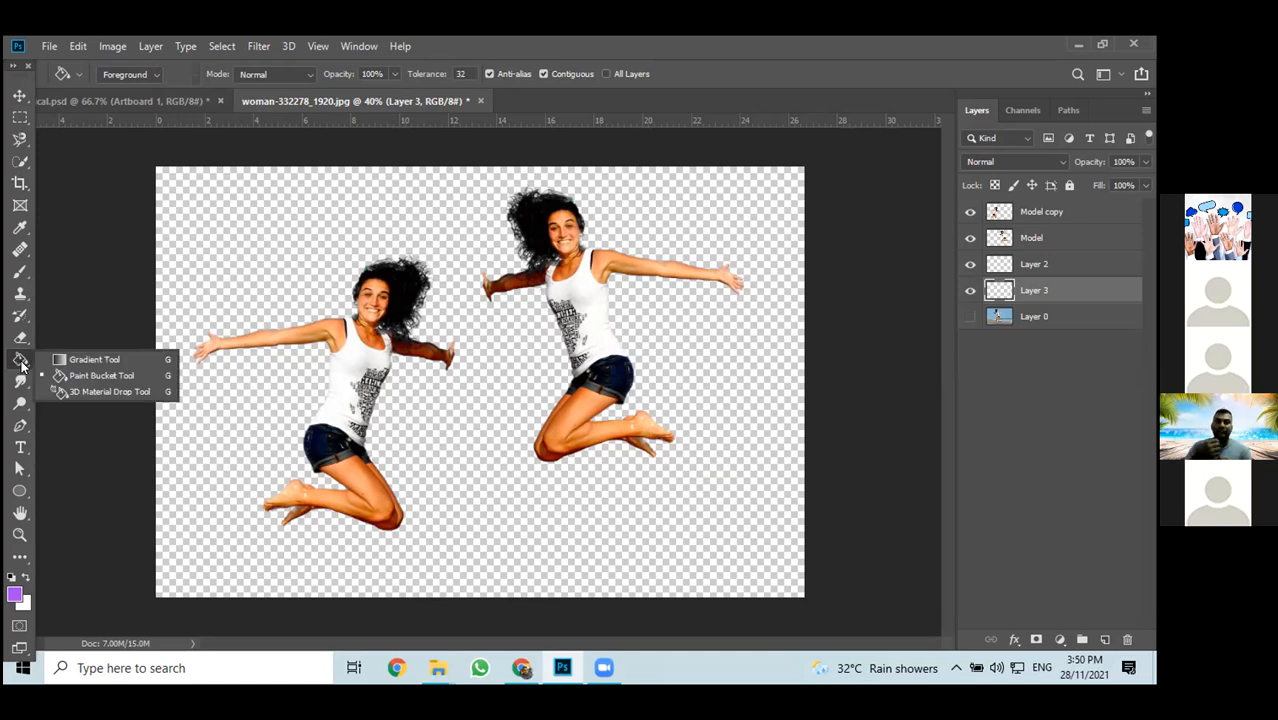
{"action": "left_click", "coordinate": [79, 450]}
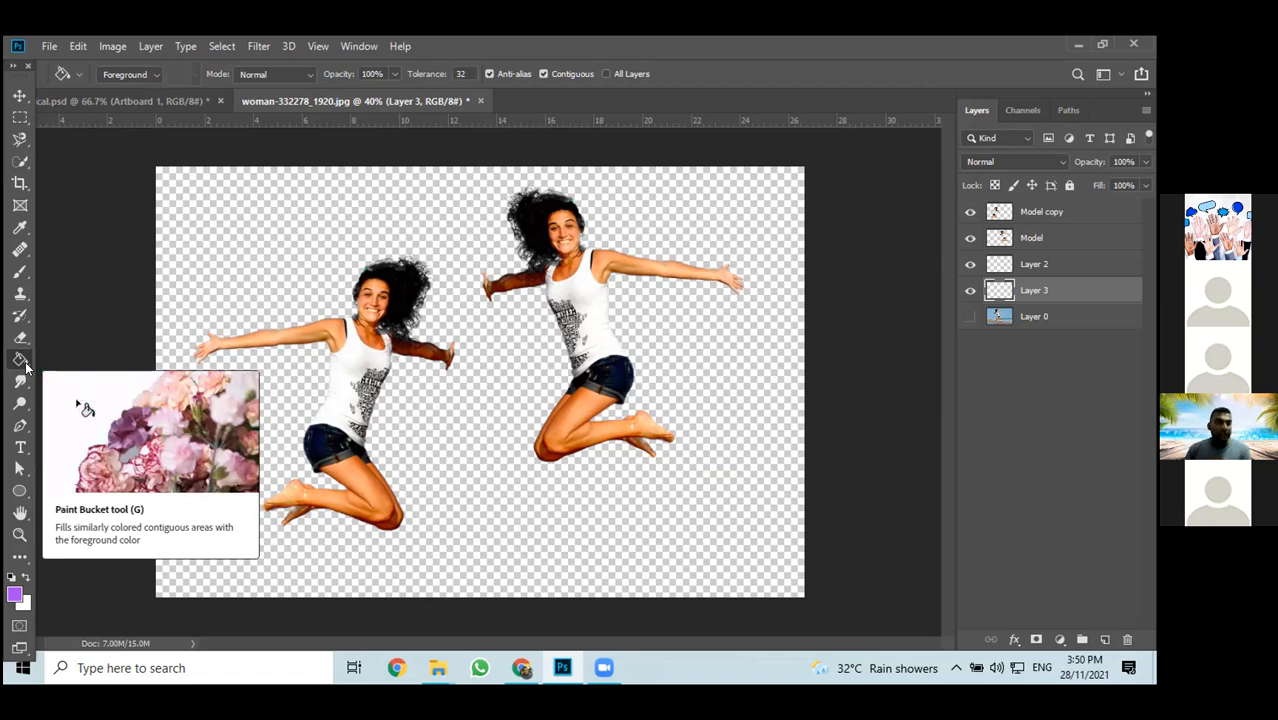
Activate the Gradient Tool and look over its presets and the Yellow, Green, Blue gradient in the Gradient Editor
{"action": "right_click", "coordinate": [26, 367]}
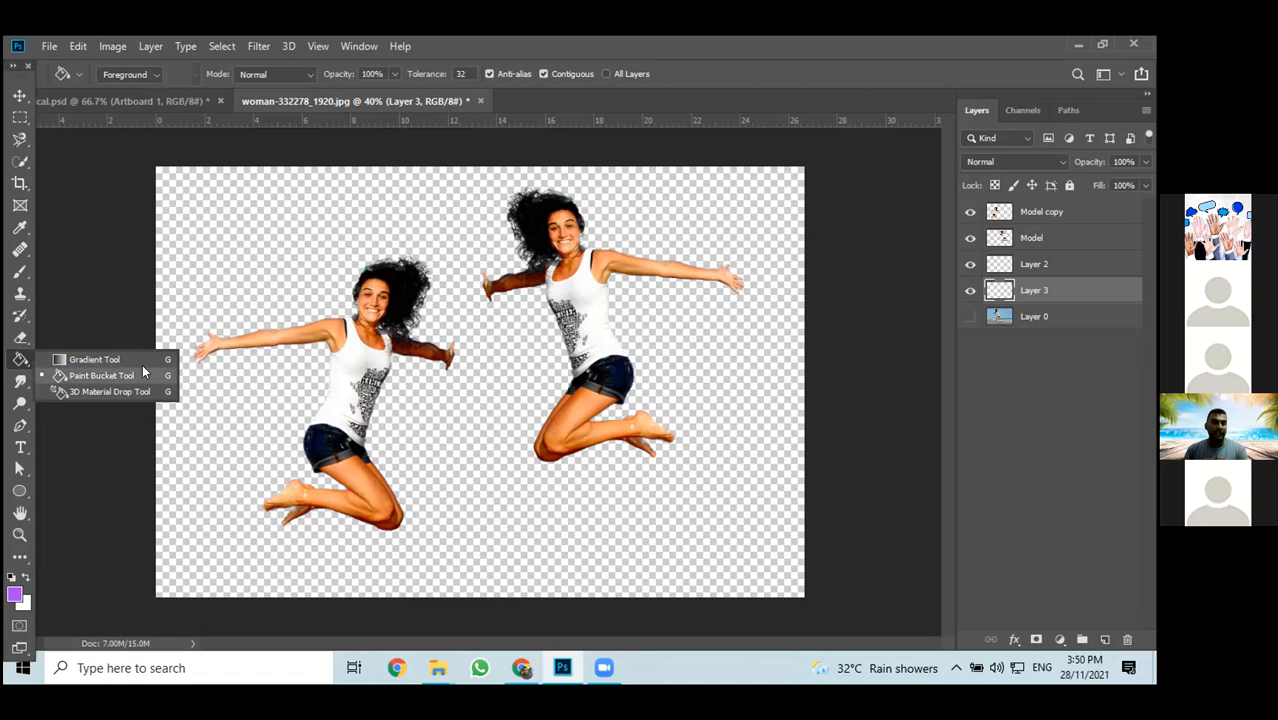
{"action": "left_click", "coordinate": [87, 362]}
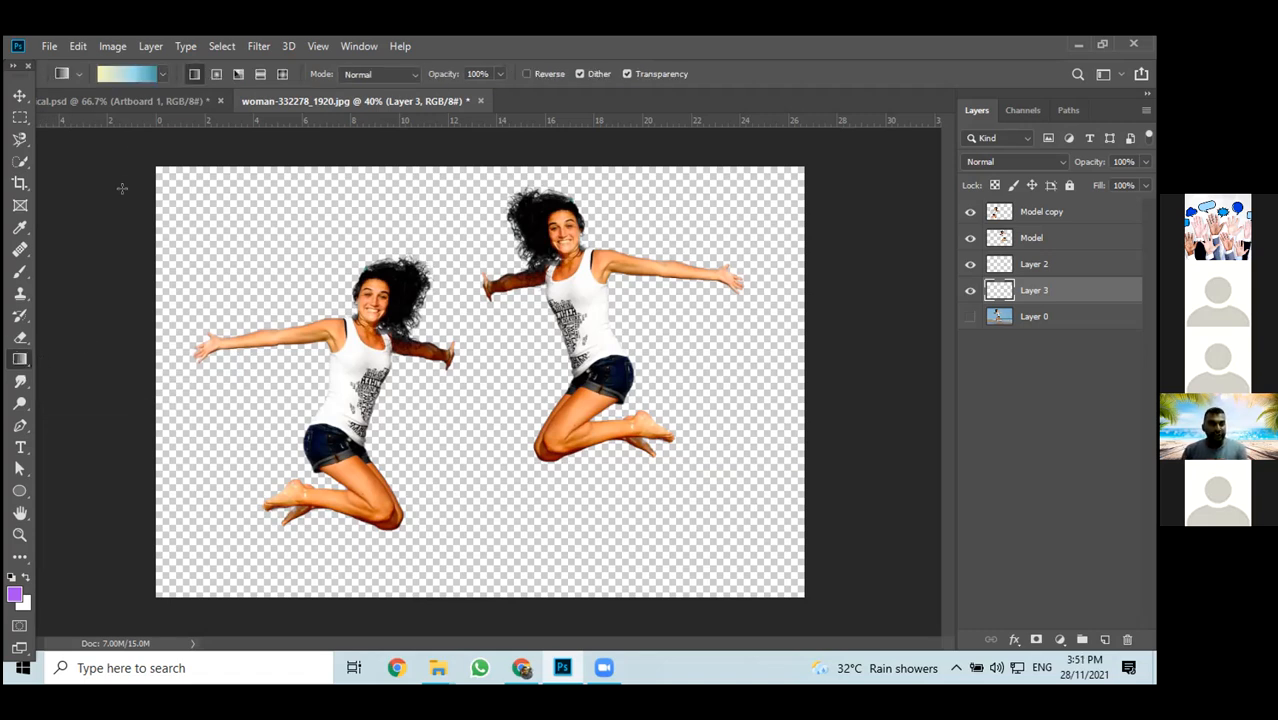
{"action": "left_click", "coordinate": [161, 72]}
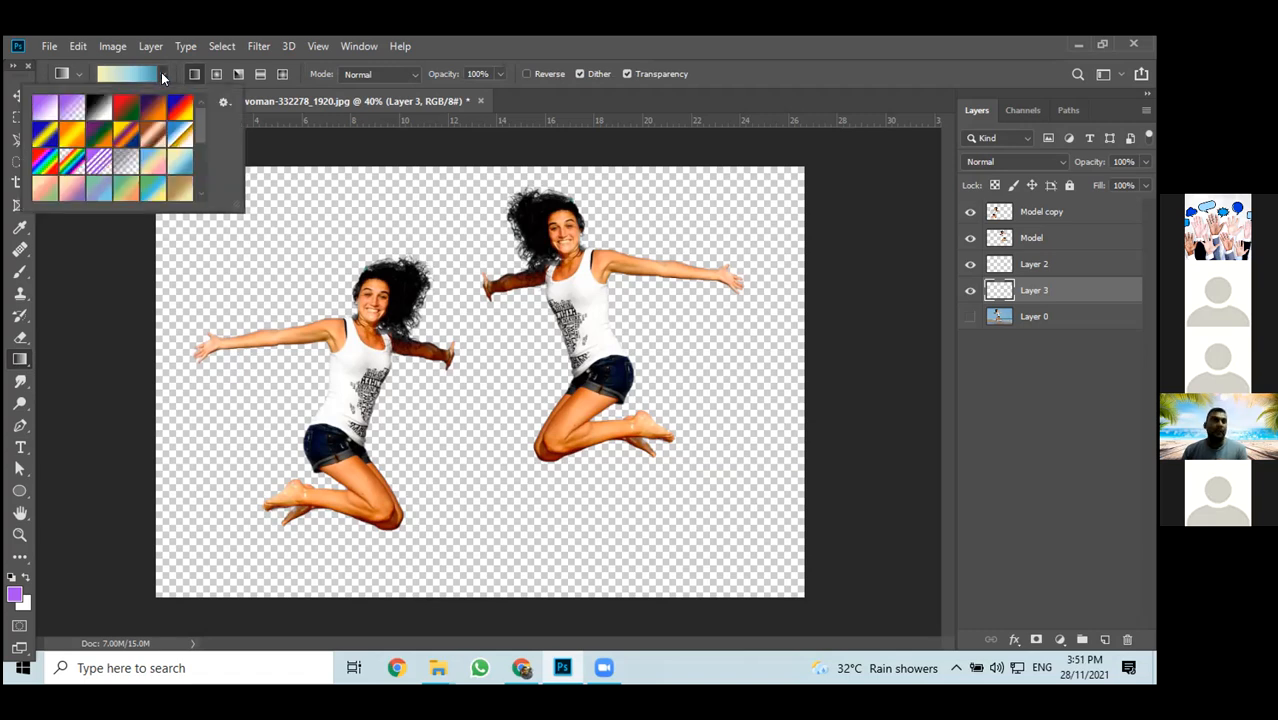
{"action": "left_click", "coordinate": [117, 69]}
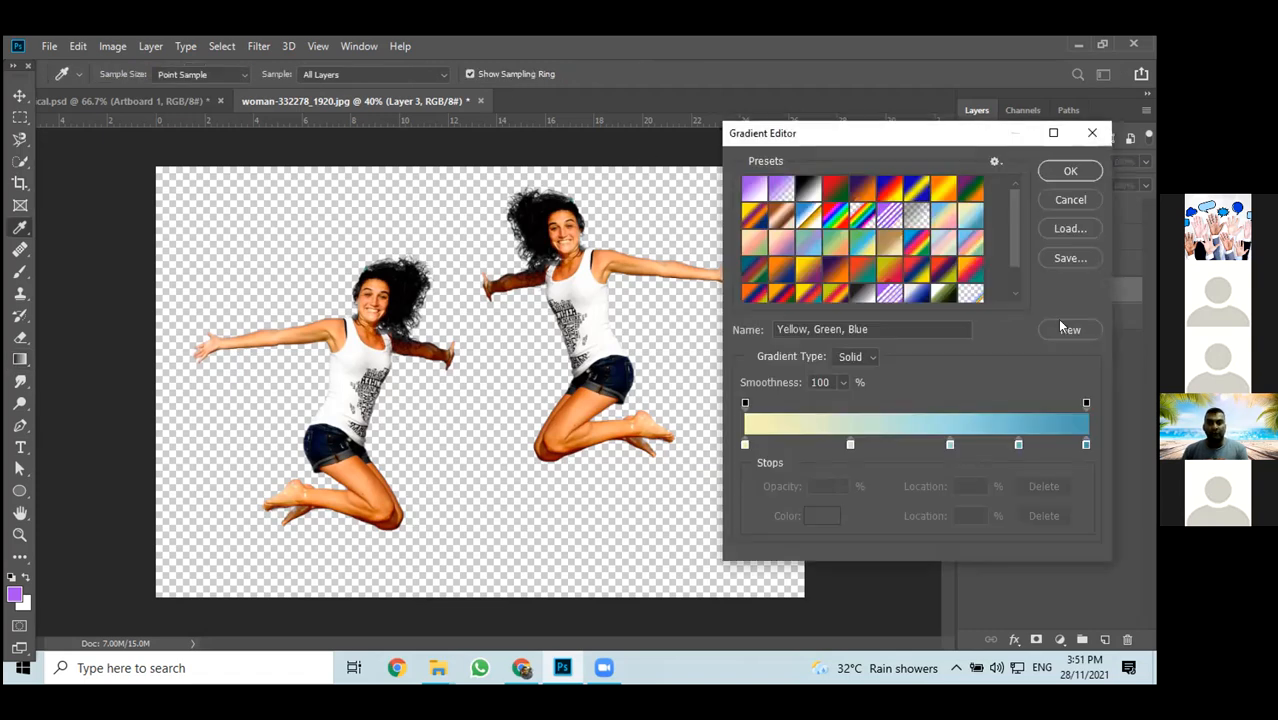
{"action": "left_click", "coordinate": [1071, 200]}
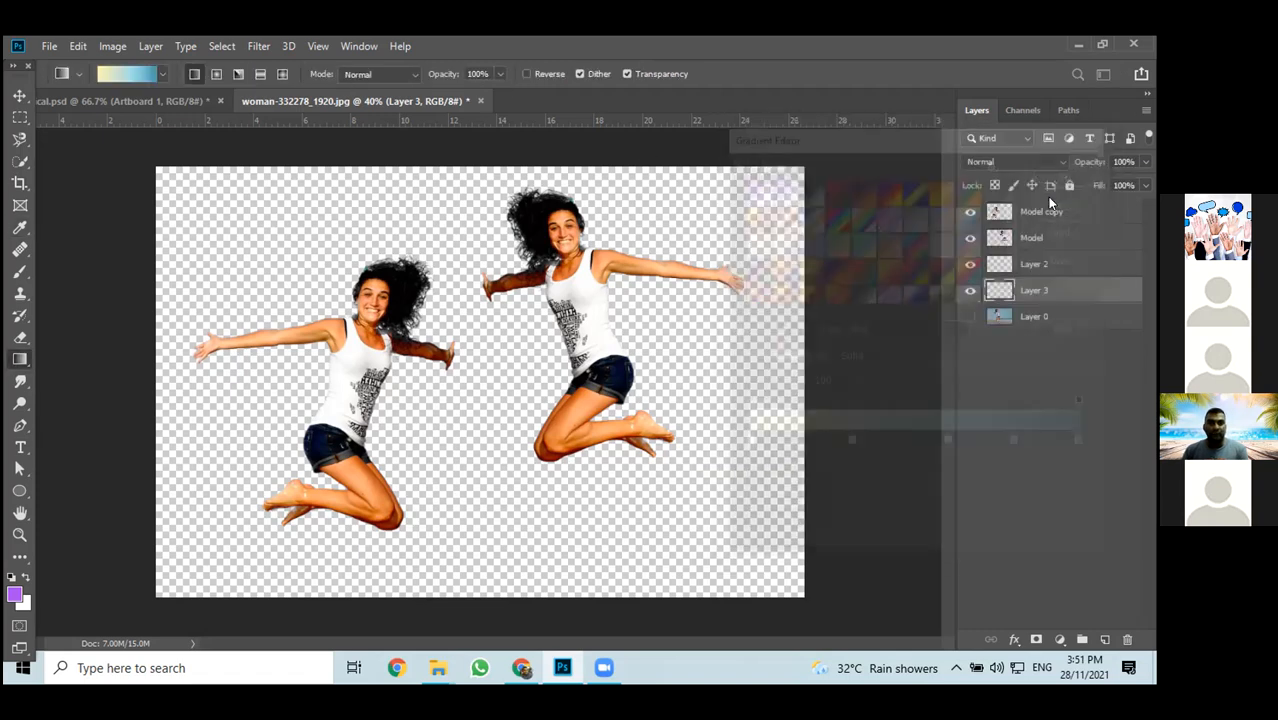
Replace the current gradient presets with the Photographic Toning set and review them in the preset list and Gradient Editor
{"action": "left_click", "coordinate": [159, 72]}
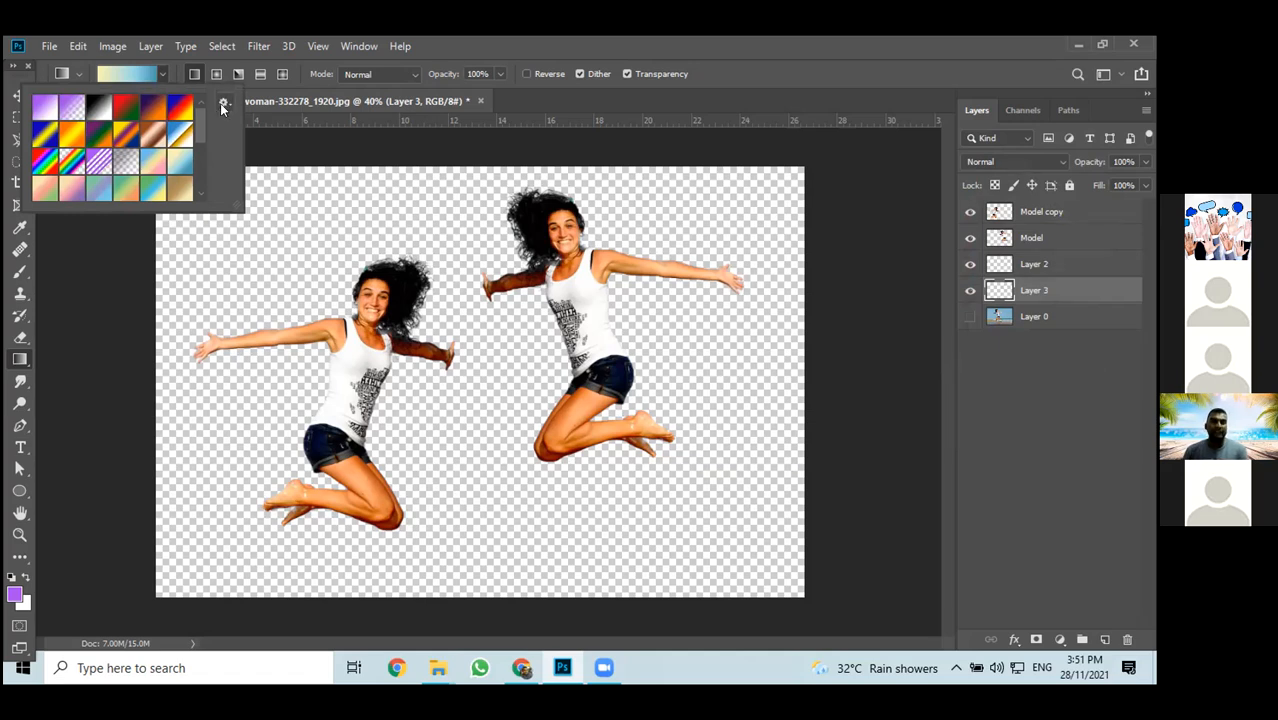
{"action": "left_click", "coordinate": [223, 104]}
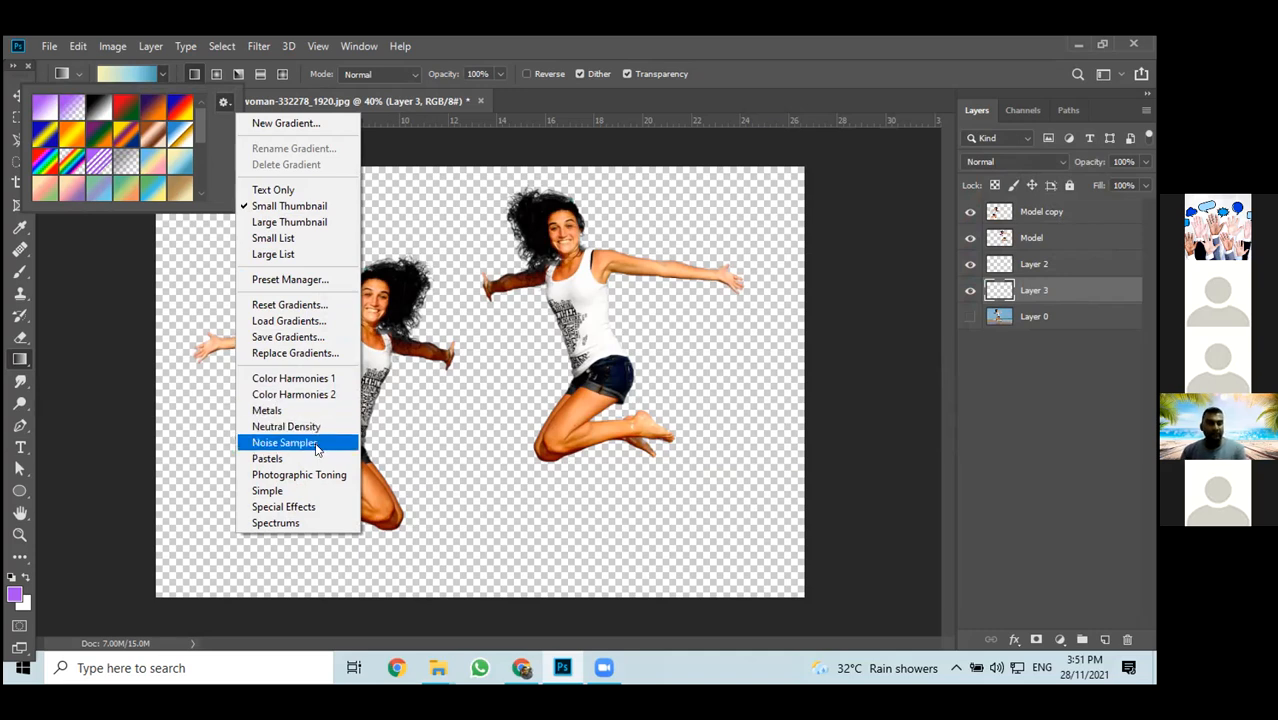
{"action": "left_click", "coordinate": [285, 474]}
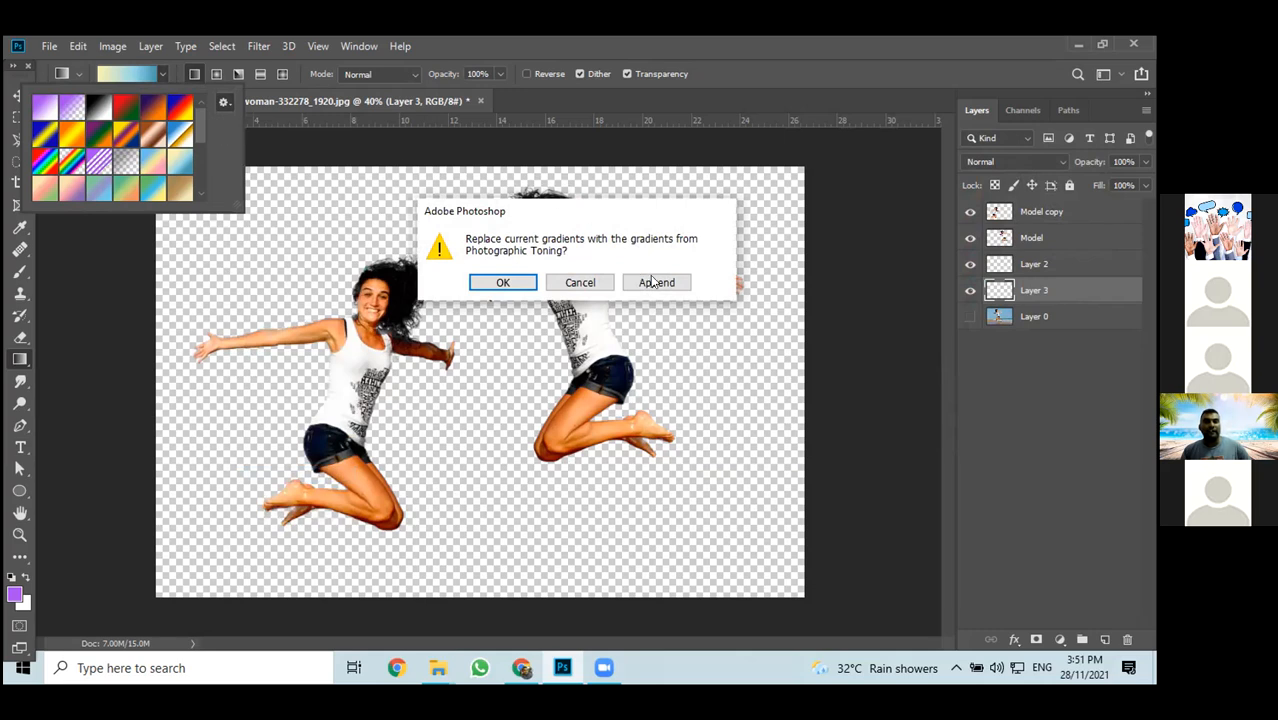
{"action": "left_click", "coordinate": [503, 283]}
{"action": "scroll", "coordinate": [197, 152], "scroll_direction": "down", "scroll_amount": 2}
{"action": "scroll", "coordinate": [197, 152], "scroll_direction": "up", "scroll_amount": 3}
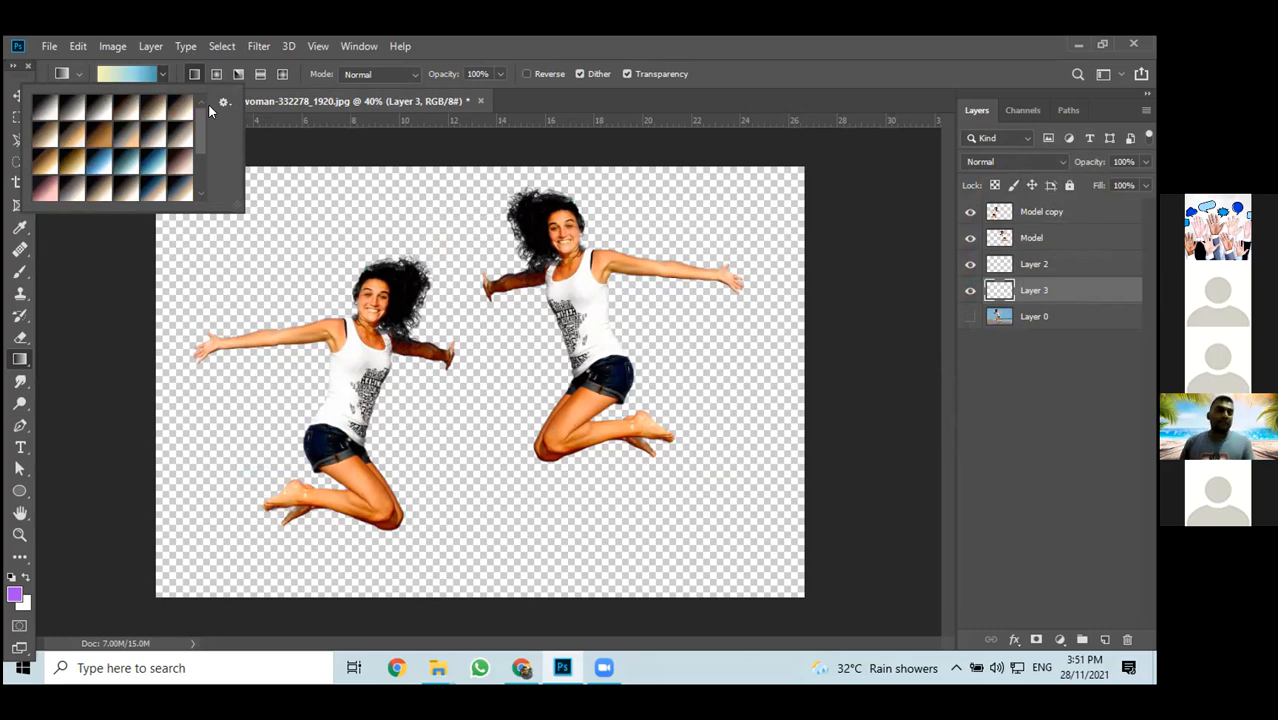
{"action": "left_click", "coordinate": [130, 70]}
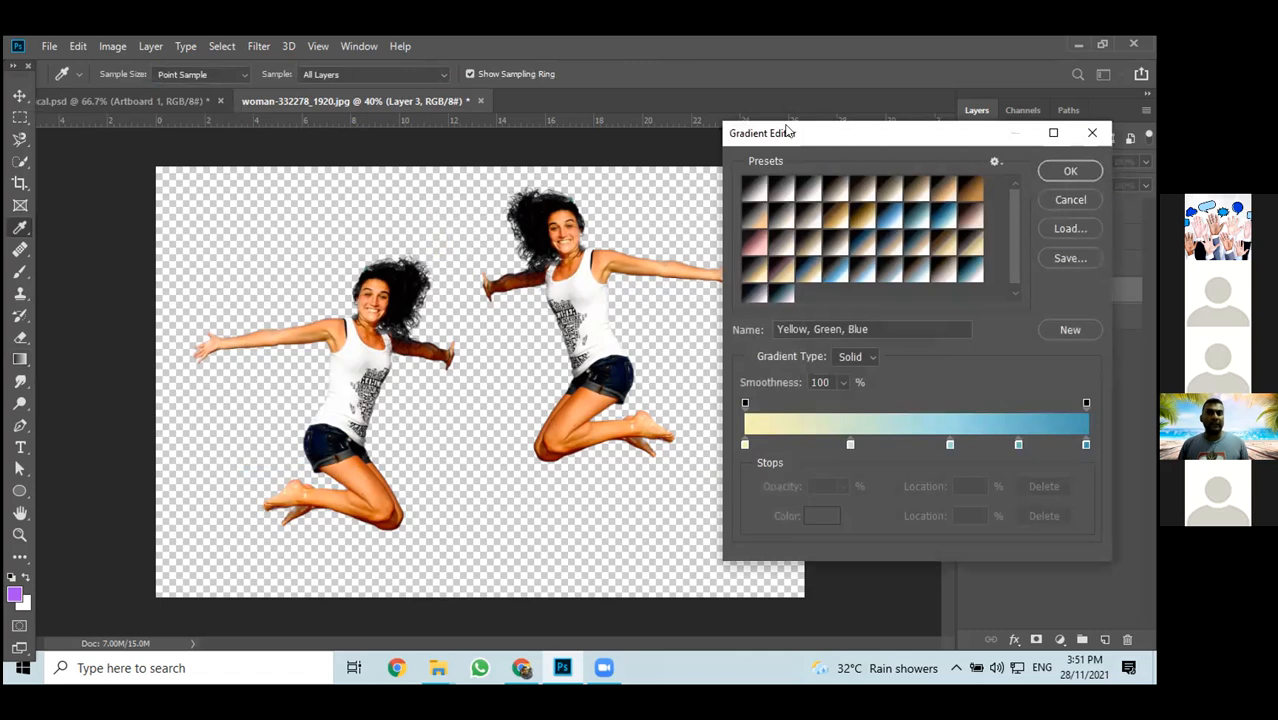
{"action": "left_click", "coordinate": [1069, 199]}
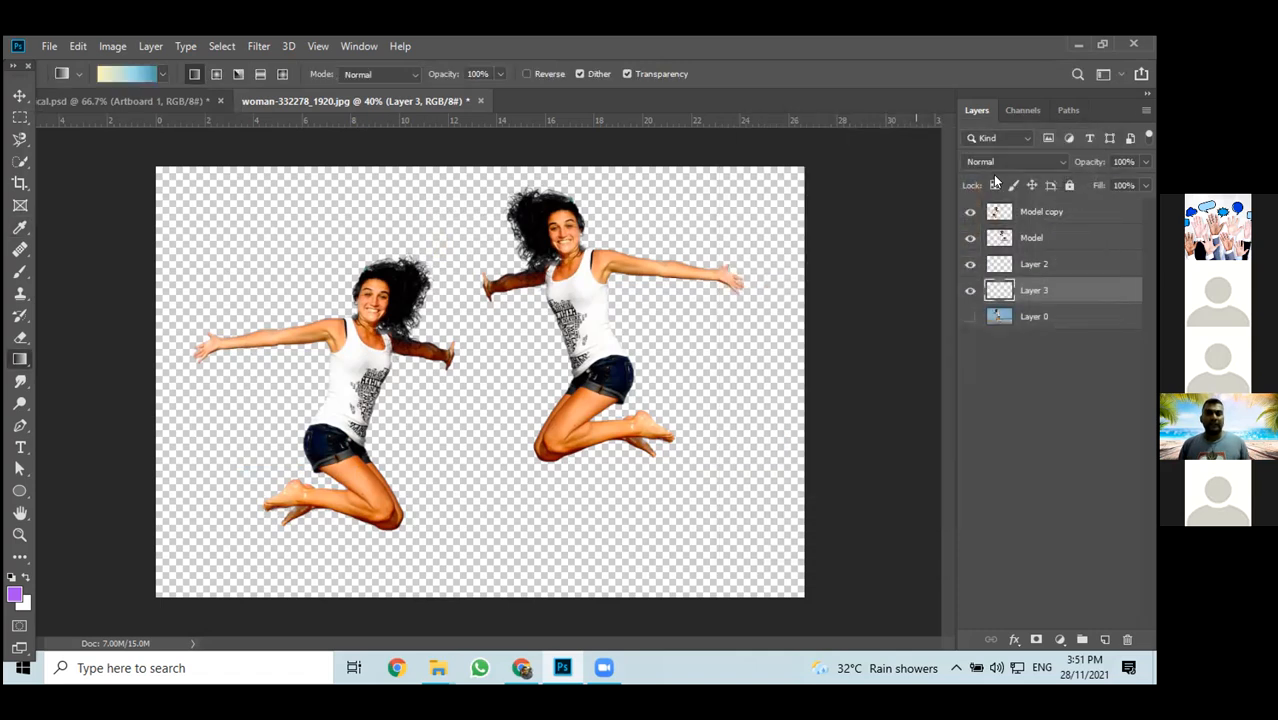
In the Gradient Editor, remove every color stop of the Yellow, Green, Blue gradient except the blue one at the end
{"action": "left_click", "coordinate": [120, 72]}
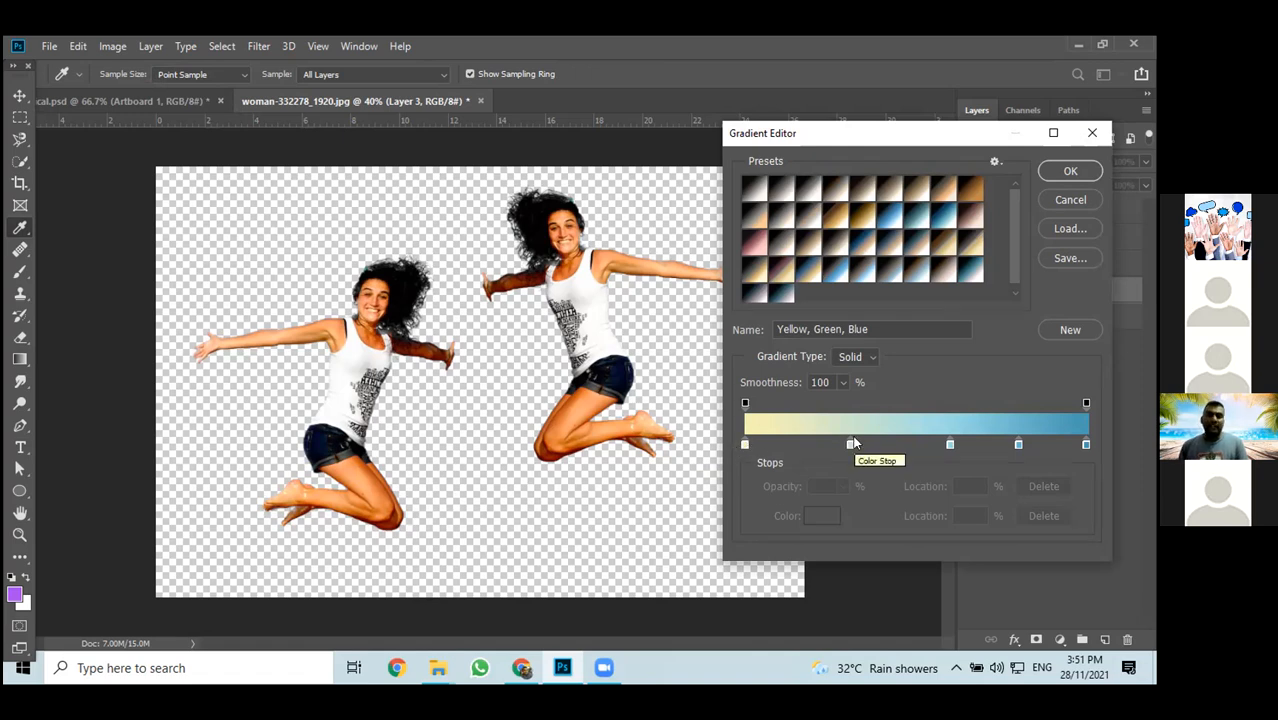
{"action": "left_click_drag", "start_coordinate": [742, 443], "coordinate": [770, 478]}
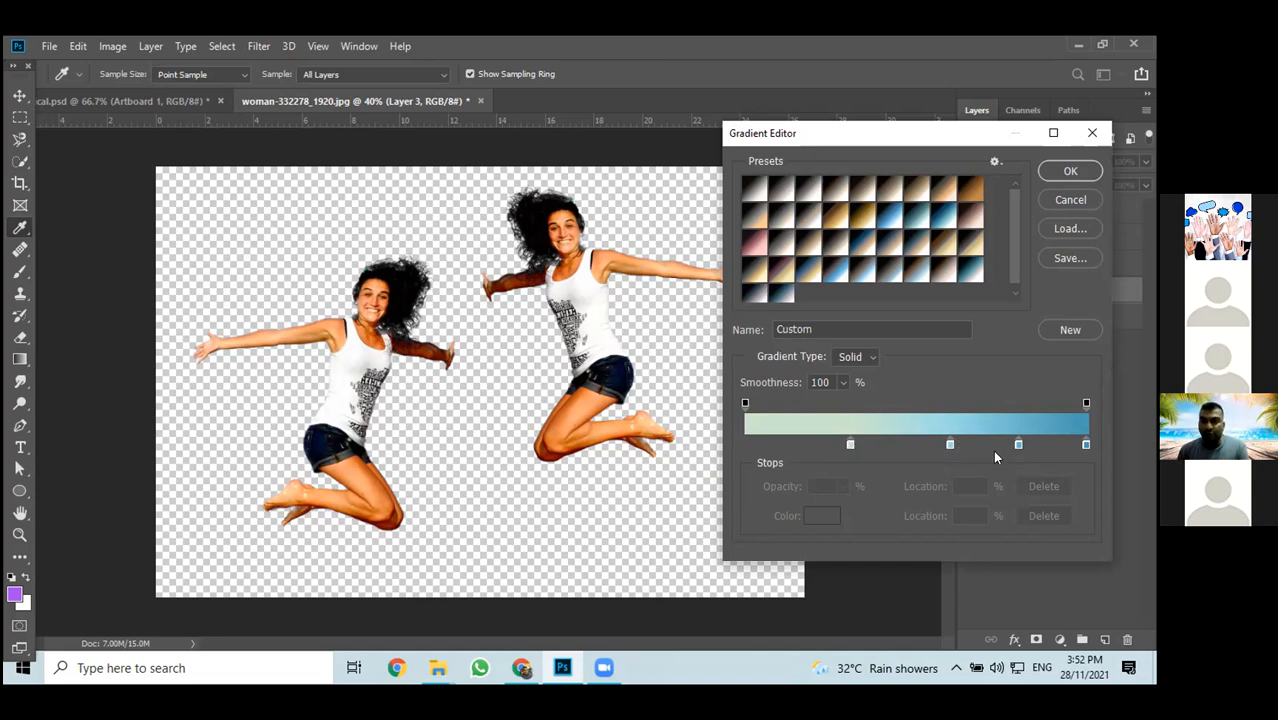
{"action": "left_click_drag", "start_coordinate": [849, 445], "coordinate": [849, 510]}
{"action": "left_click_drag", "start_coordinate": [950, 445], "coordinate": [952, 481]}
{"action": "left_click_drag", "start_coordinate": [1016, 444], "coordinate": [1010, 487]}
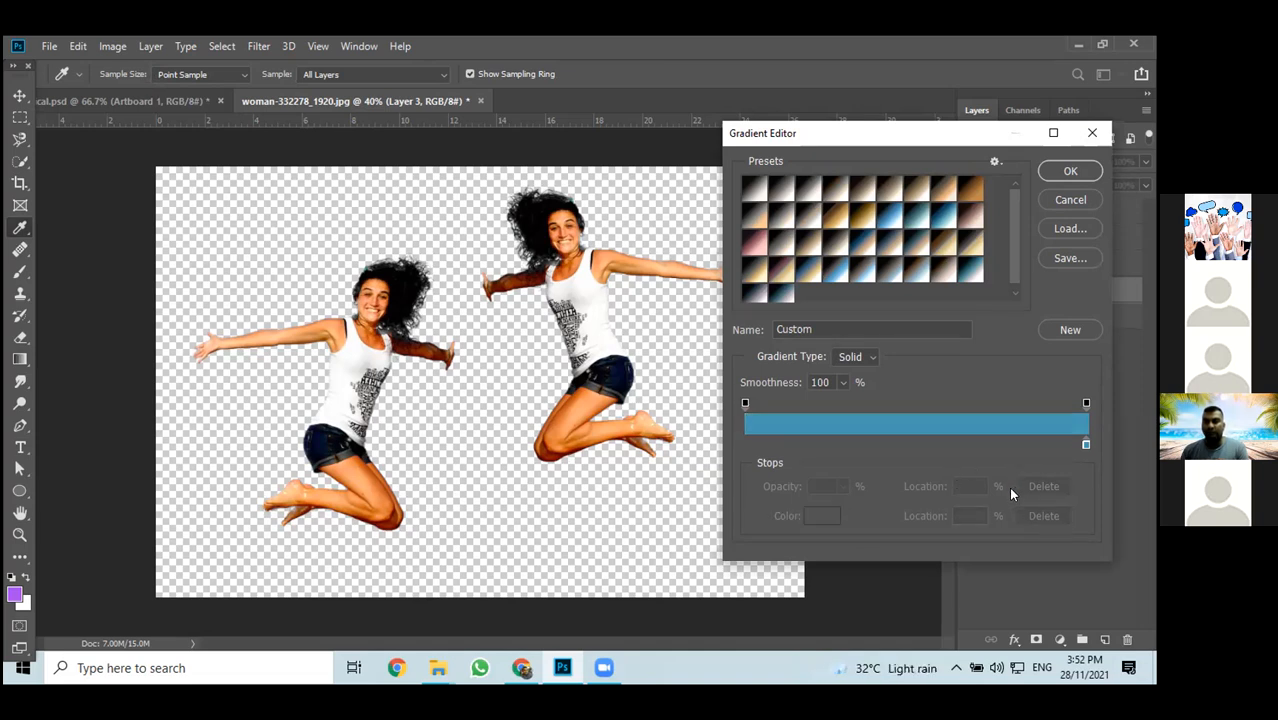
Add three color stops to the custom gradient at locations 0%, 33% and 72%
{"action": "left_click", "coordinate": [745, 446]}
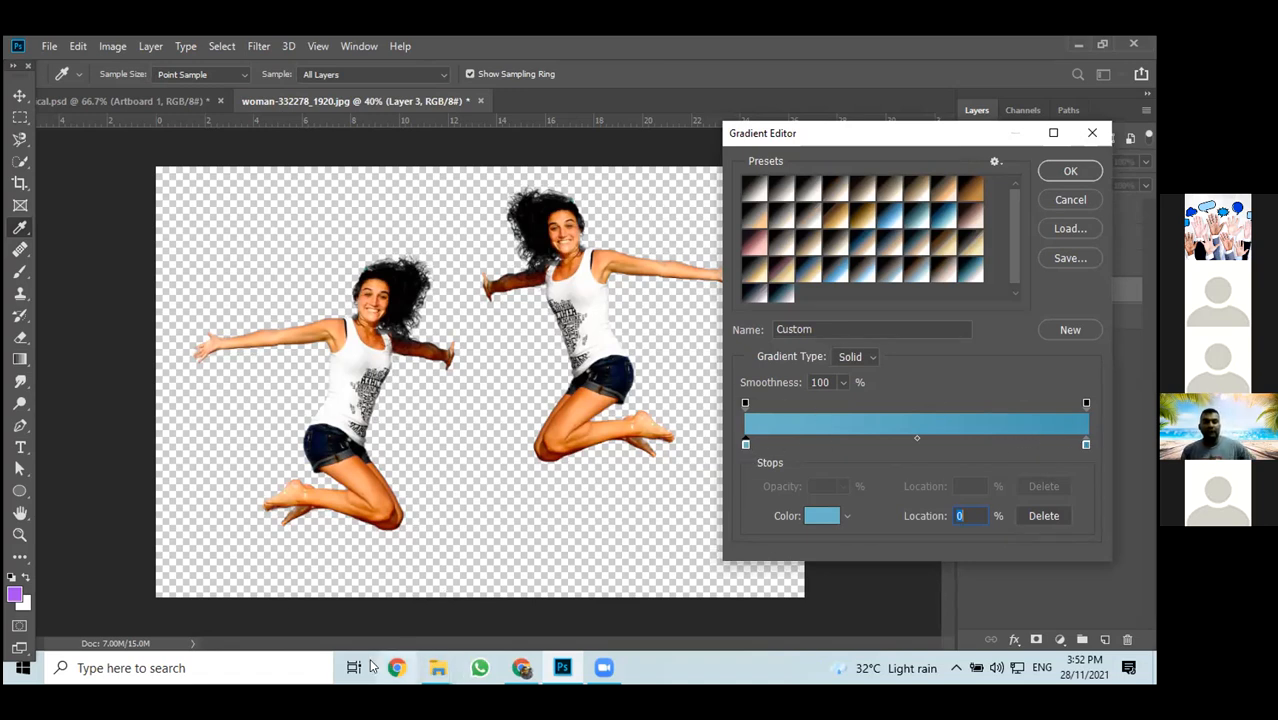
{"action": "left_click", "coordinate": [856, 440]}
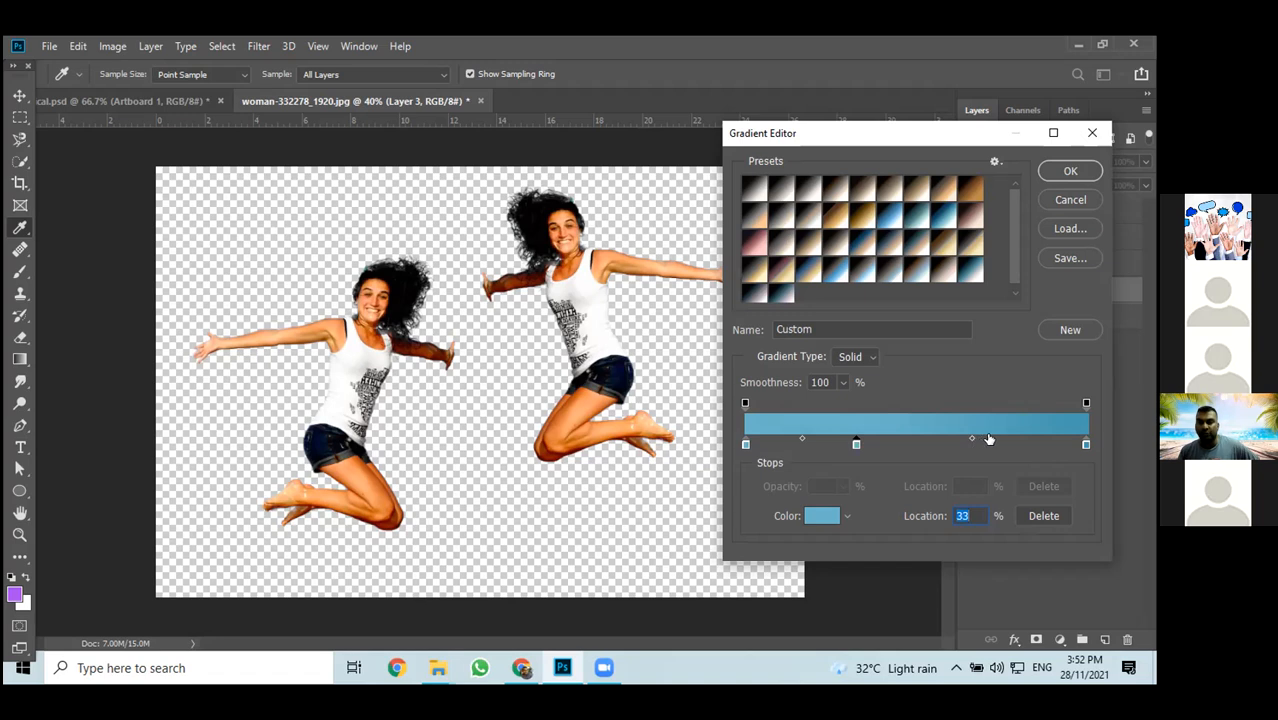
{"action": "left_click", "coordinate": [990, 442]}
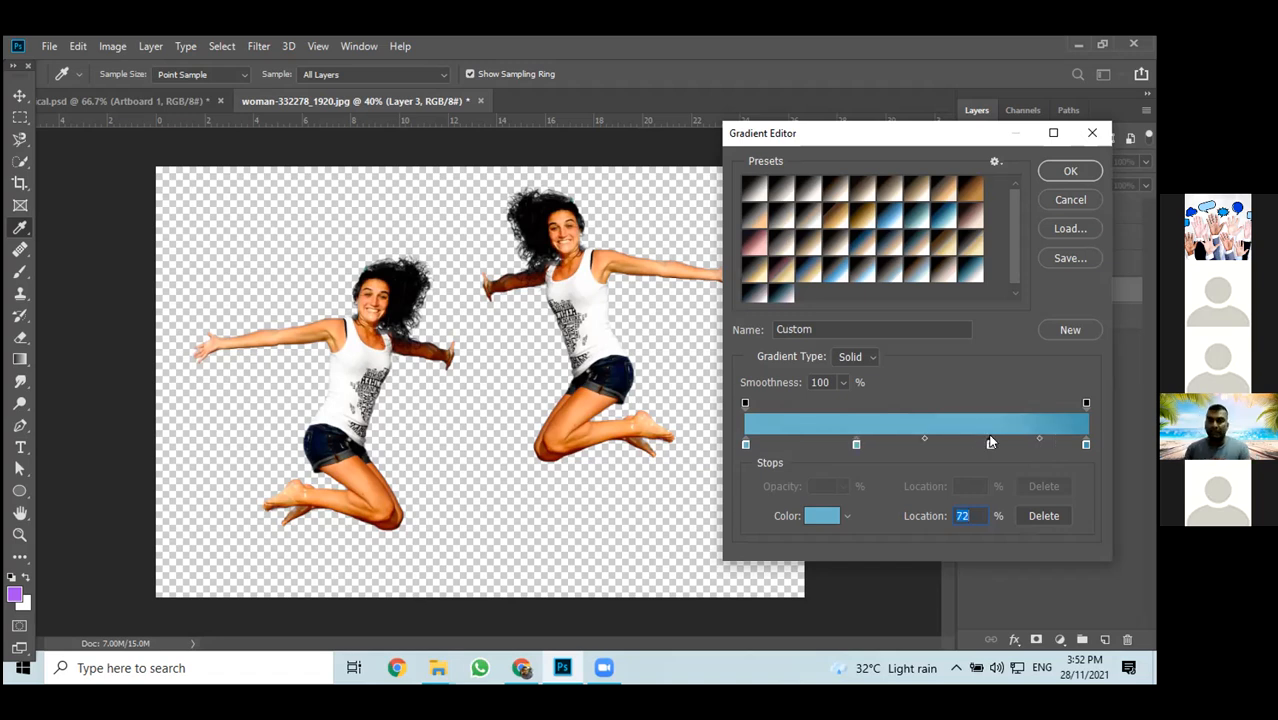
Examine the color of the gradient's 0% stop in the Color Picker and cancel the dialog
{"action": "left_click", "coordinate": [745, 444]}
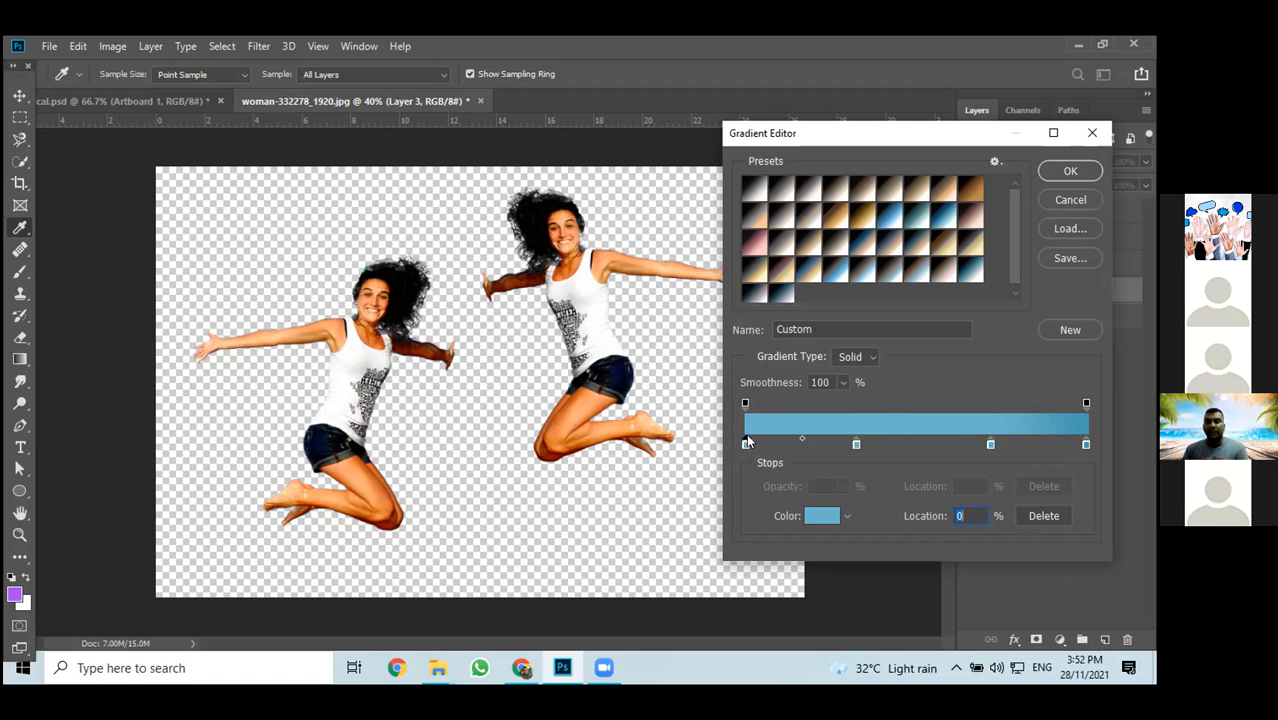
{"action": "left_click", "coordinate": [855, 444]}
{"action": "left_click", "coordinate": [746, 445]}
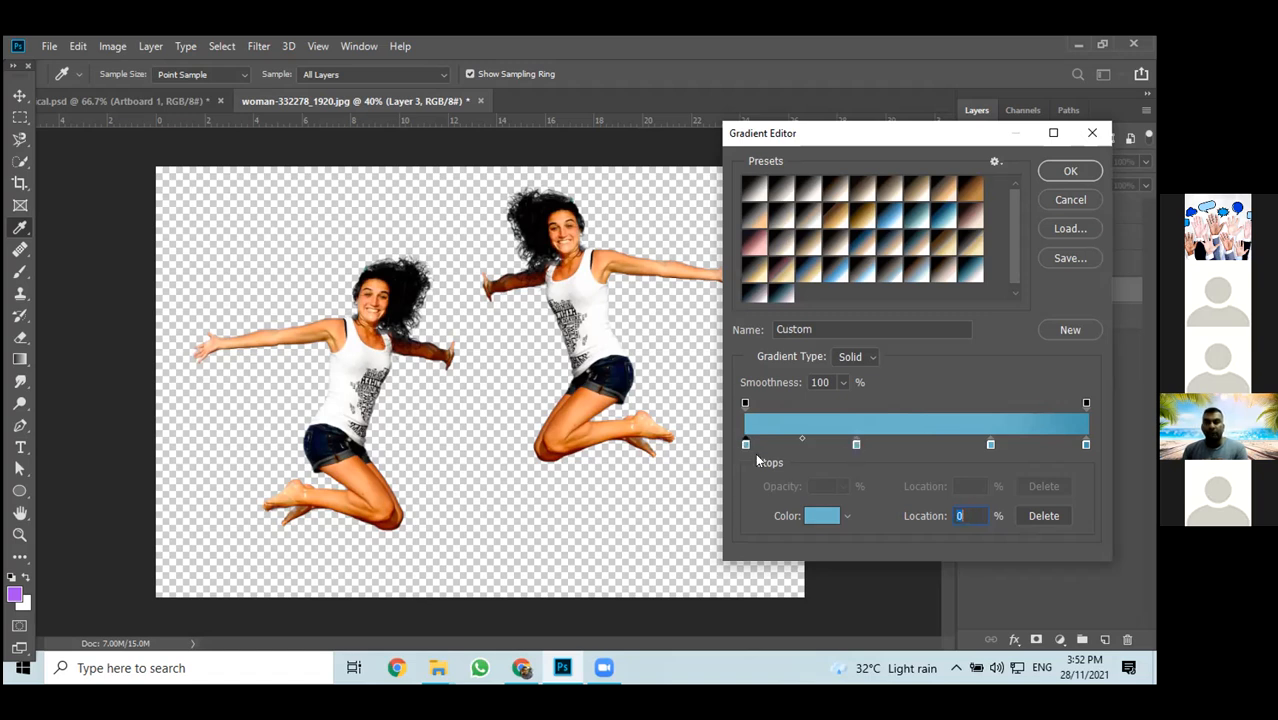
{"action": "left_click", "coordinate": [820, 515]}
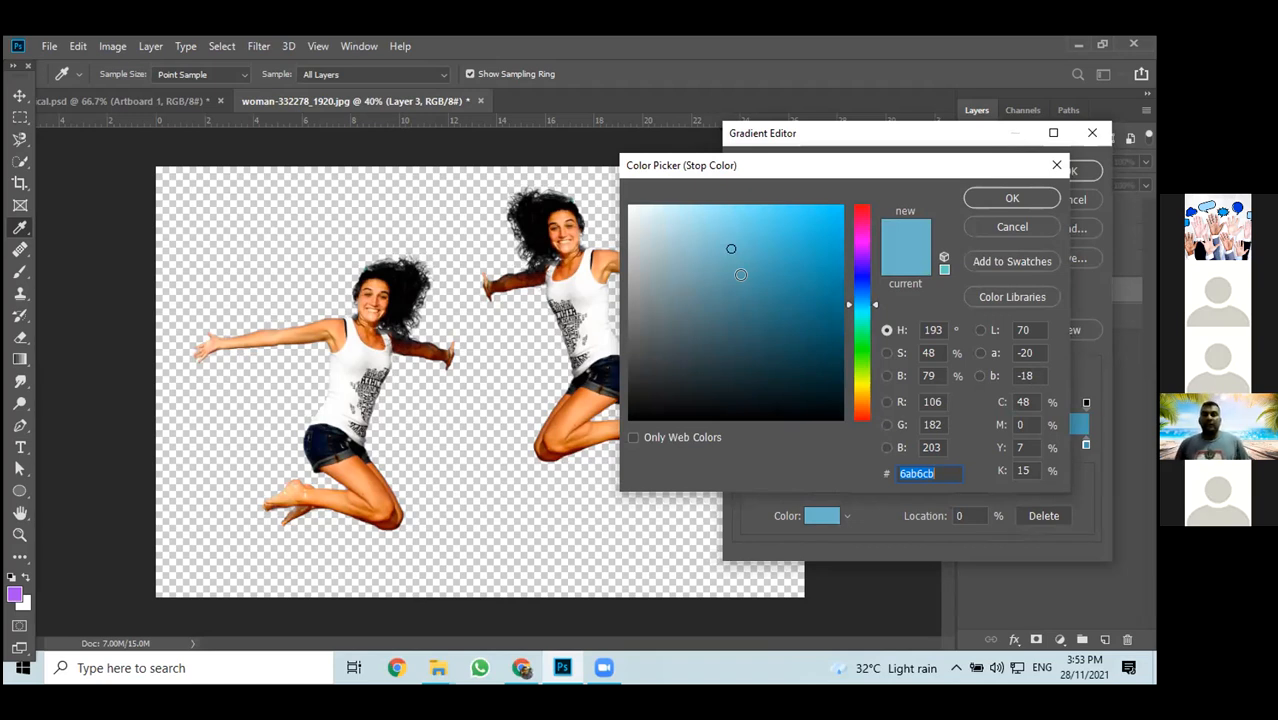
{"action": "left_click", "coordinate": [1020, 224]}
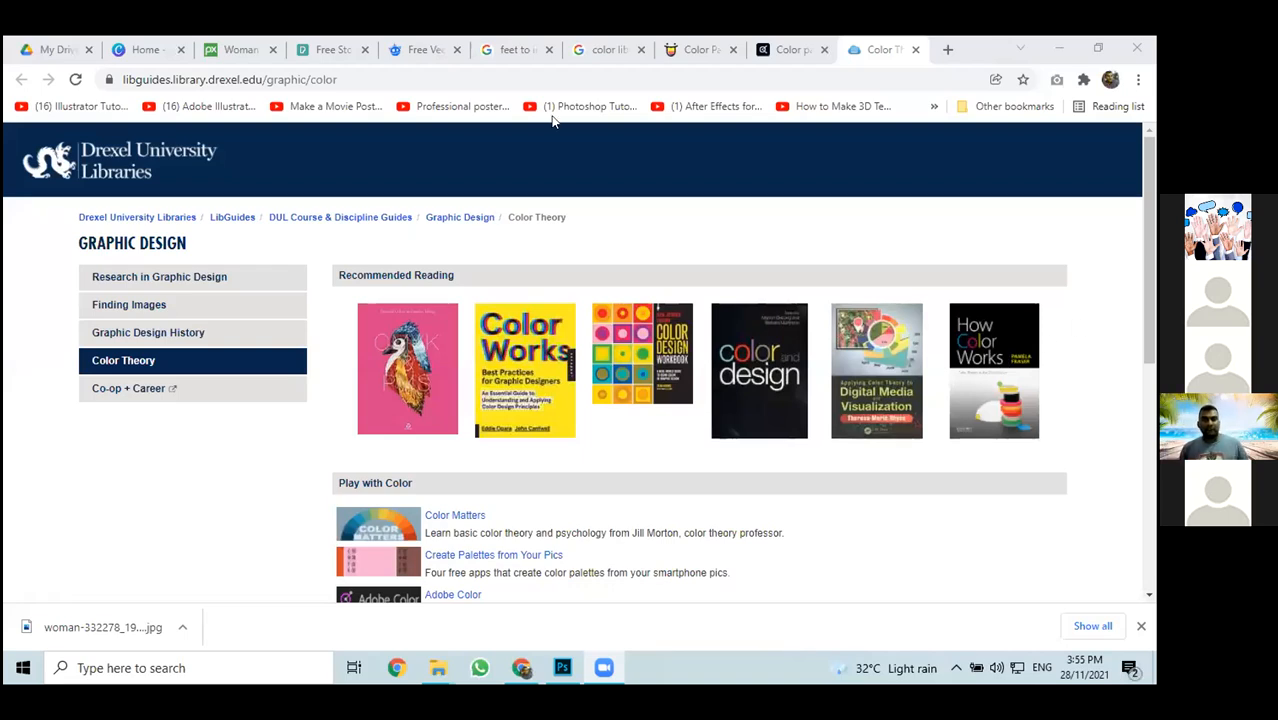
Look through the Drexel University Libraries Color Theory guide in Chrome, covering its recommended reading and Play with Color resources
{"action": "scroll", "coordinate": [393, 262], "scroll_direction": "down", "scroll_amount": 2}
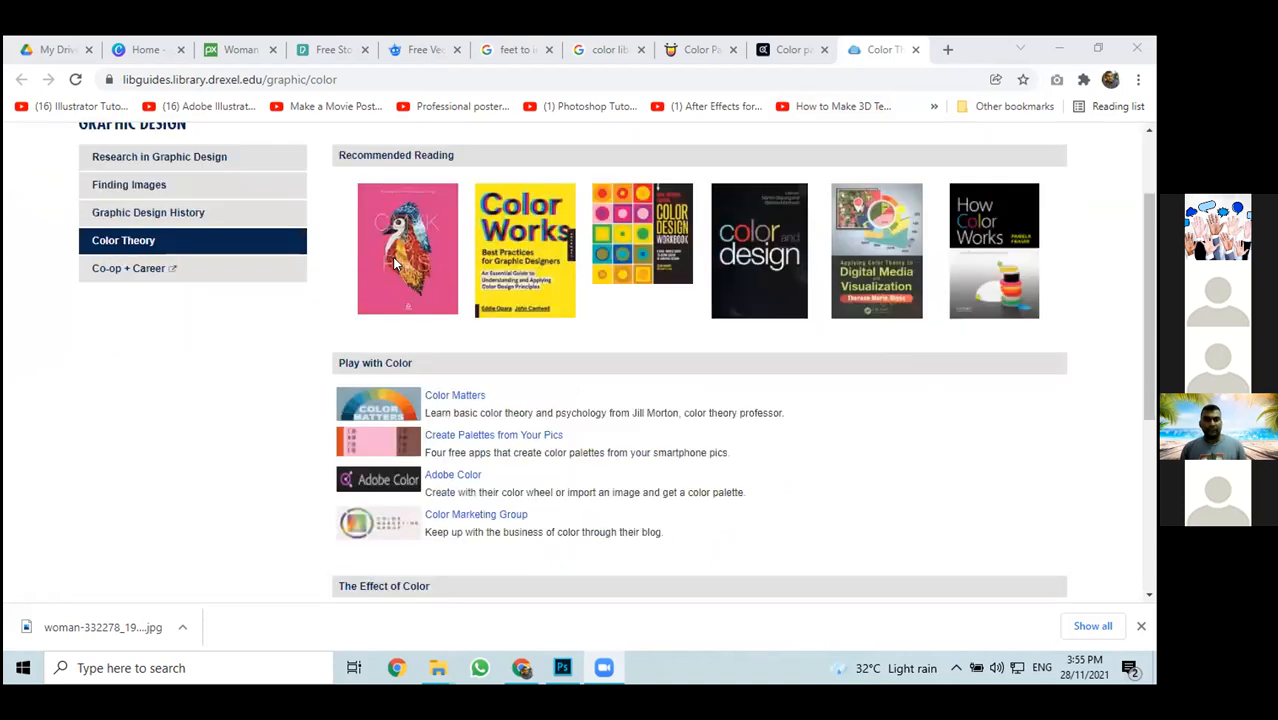
{"action": "scroll", "coordinate": [528, 337], "scroll_direction": "down", "scroll_amount": 3}
{"action": "scroll", "coordinate": [455, 418], "scroll_direction": "up", "scroll_amount": 2}
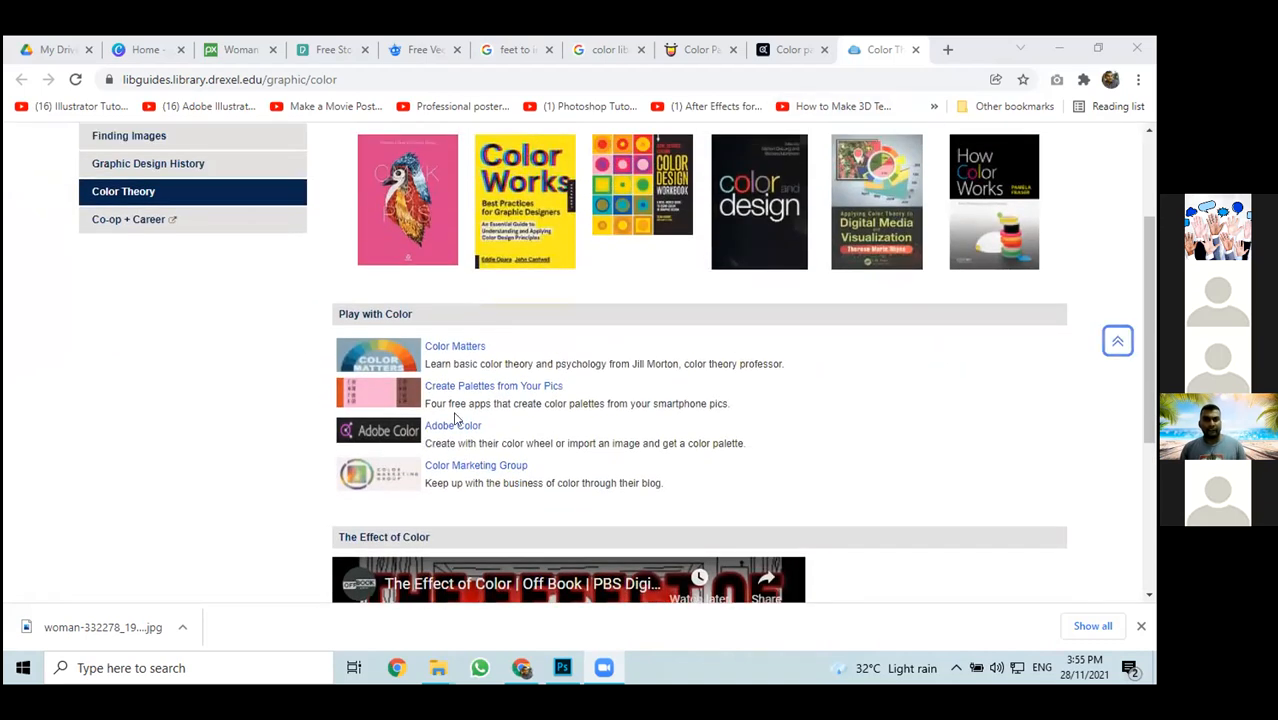
{"action": "scroll", "coordinate": [470, 425], "scroll_direction": "up", "scroll_amount": 3}
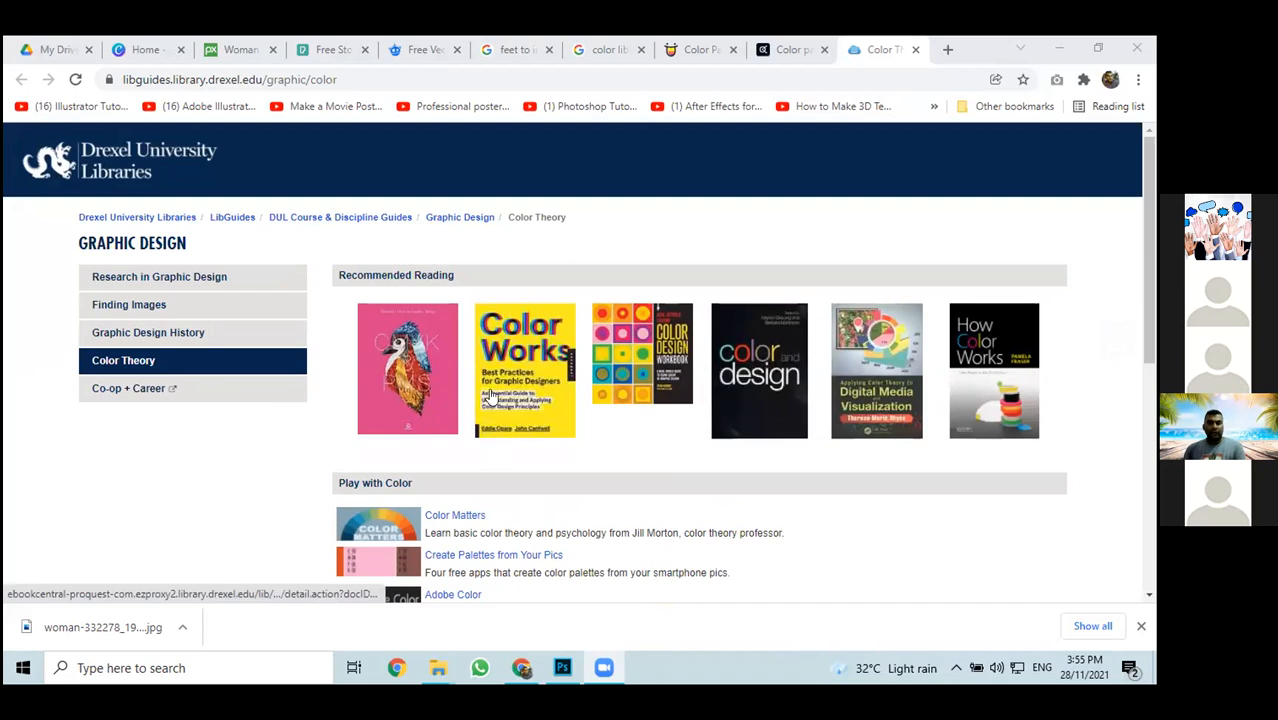
{"action": "scroll", "coordinate": [456, 371], "scroll_direction": "down", "scroll_amount": 1}
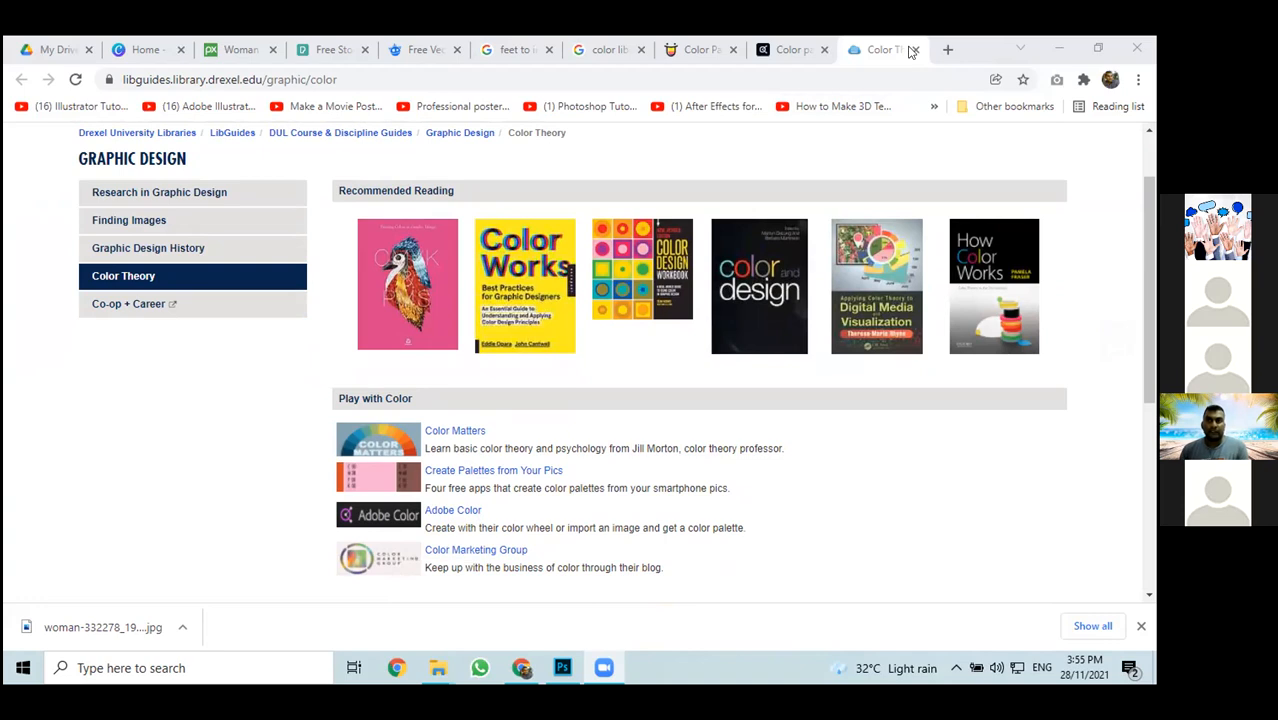
Browse the color palettes on the Adobe Color Explore page for color combinations, and dismiss the browser's downloads bar
{"action": "left_click", "coordinate": [780, 51]}
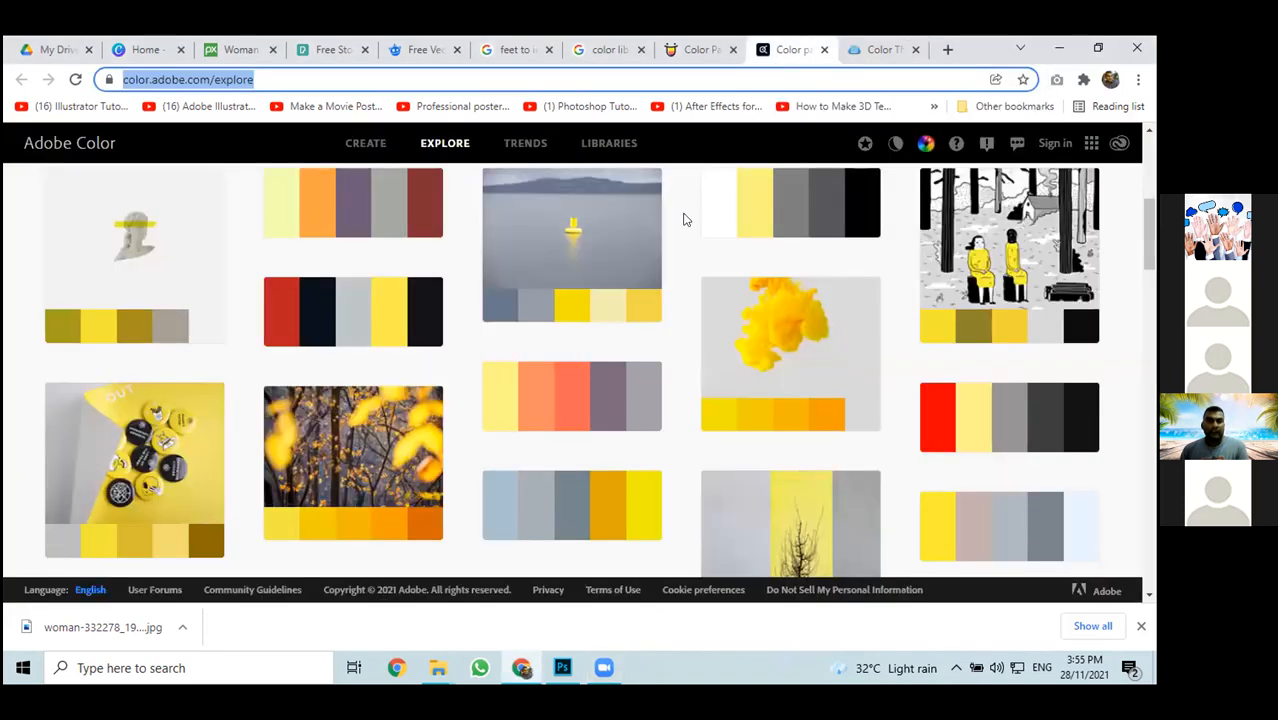
{"action": "scroll", "coordinate": [778, 392], "scroll_direction": "down", "scroll_amount": 3}
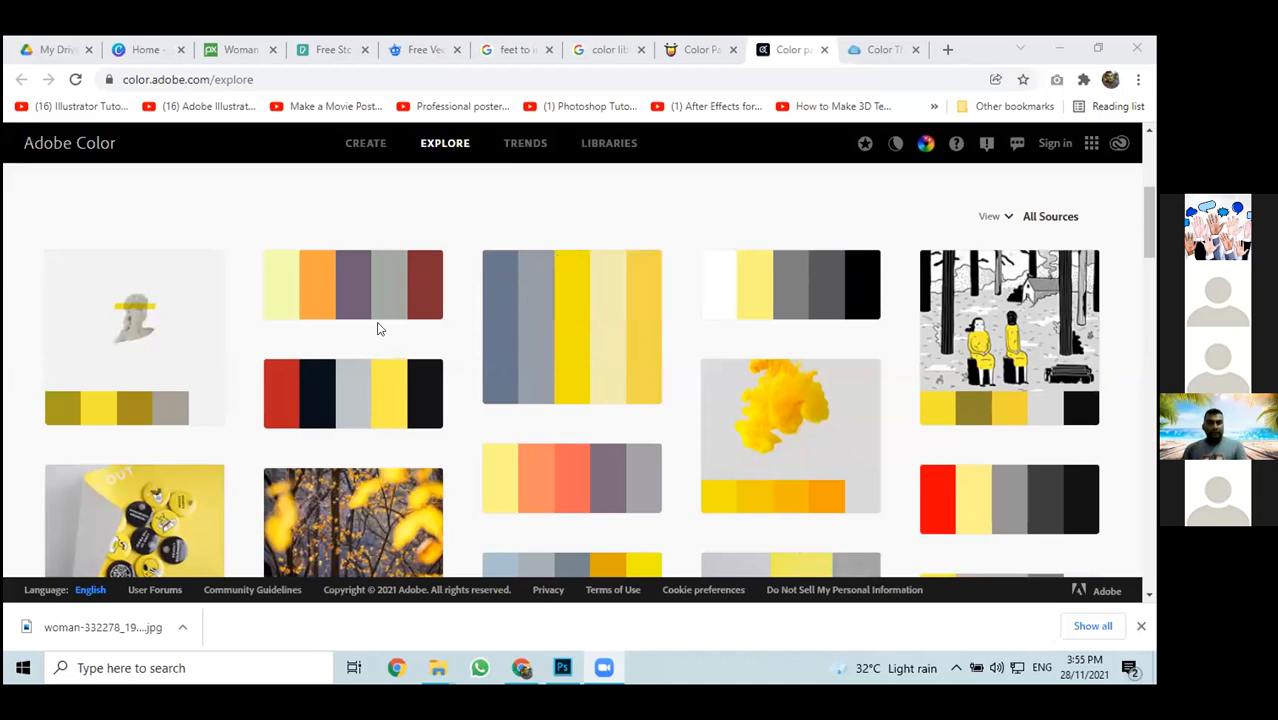
{"action": "mouse_move", "coordinate": [188, 402]}
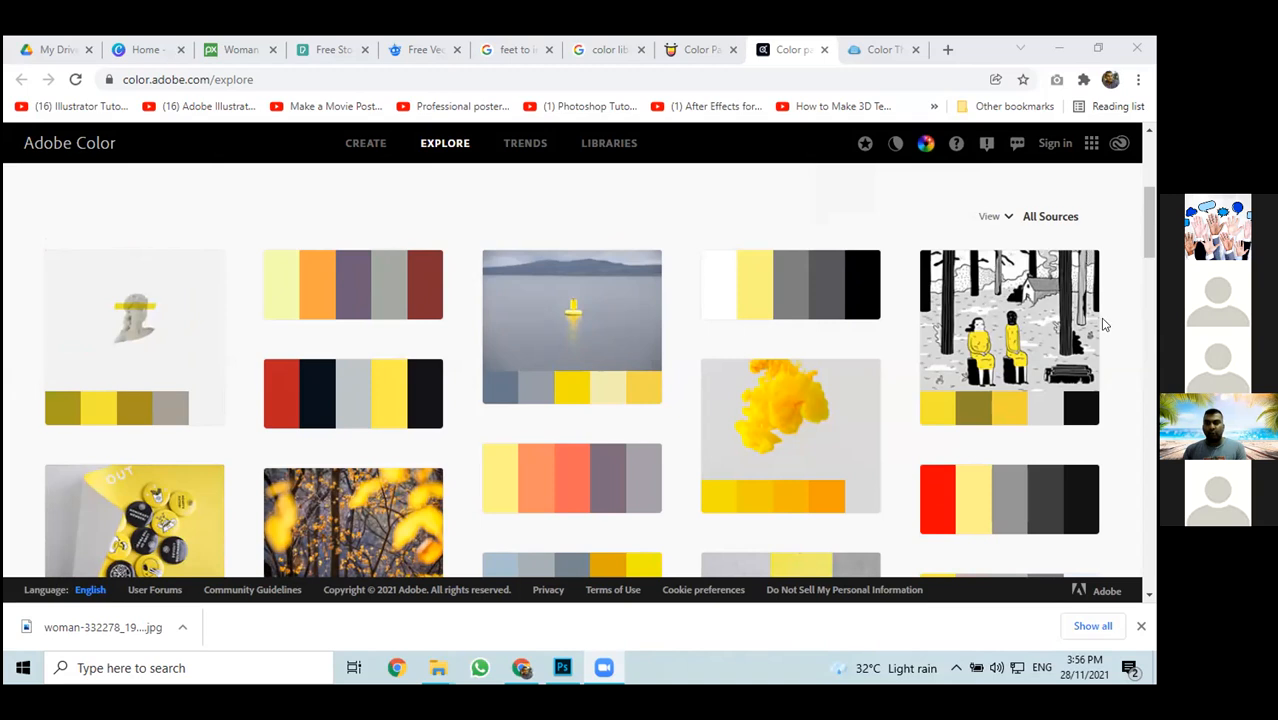
{"action": "scroll", "coordinate": [565, 330], "scroll_direction": "down", "scroll_amount": 2}
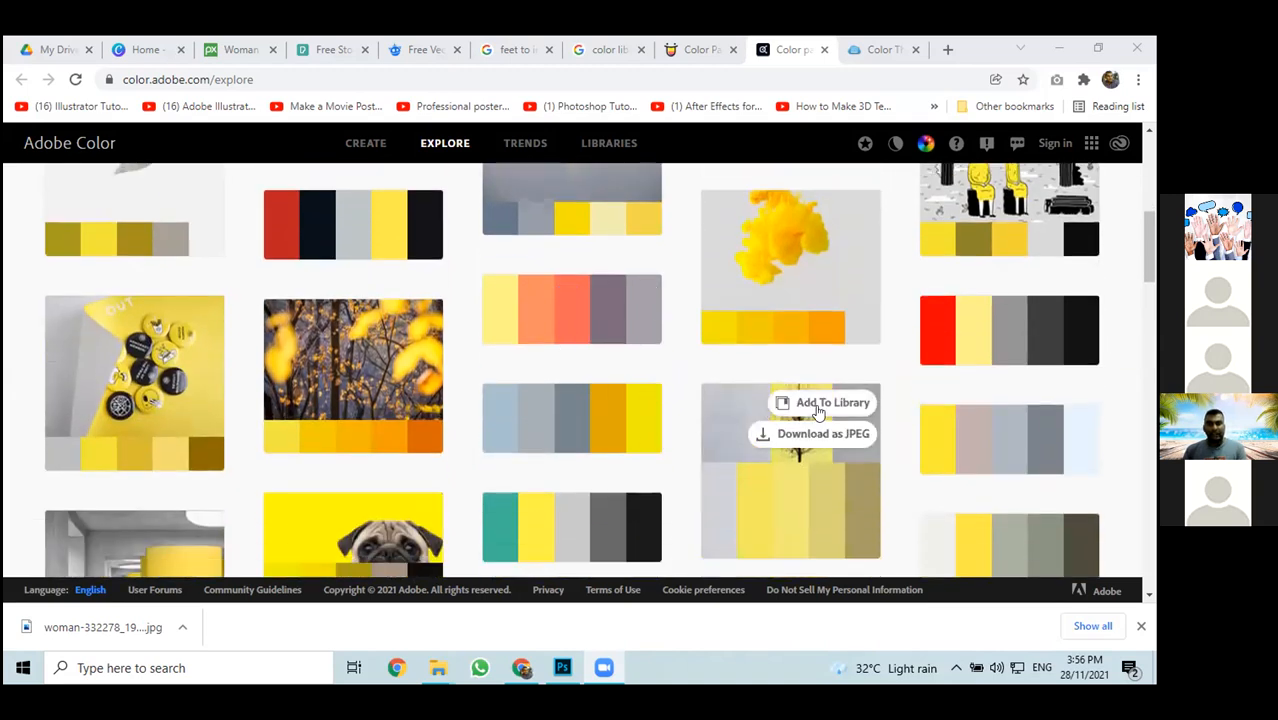
{"action": "scroll", "coordinate": [533, 372], "scroll_direction": "down", "scroll_amount": 2}
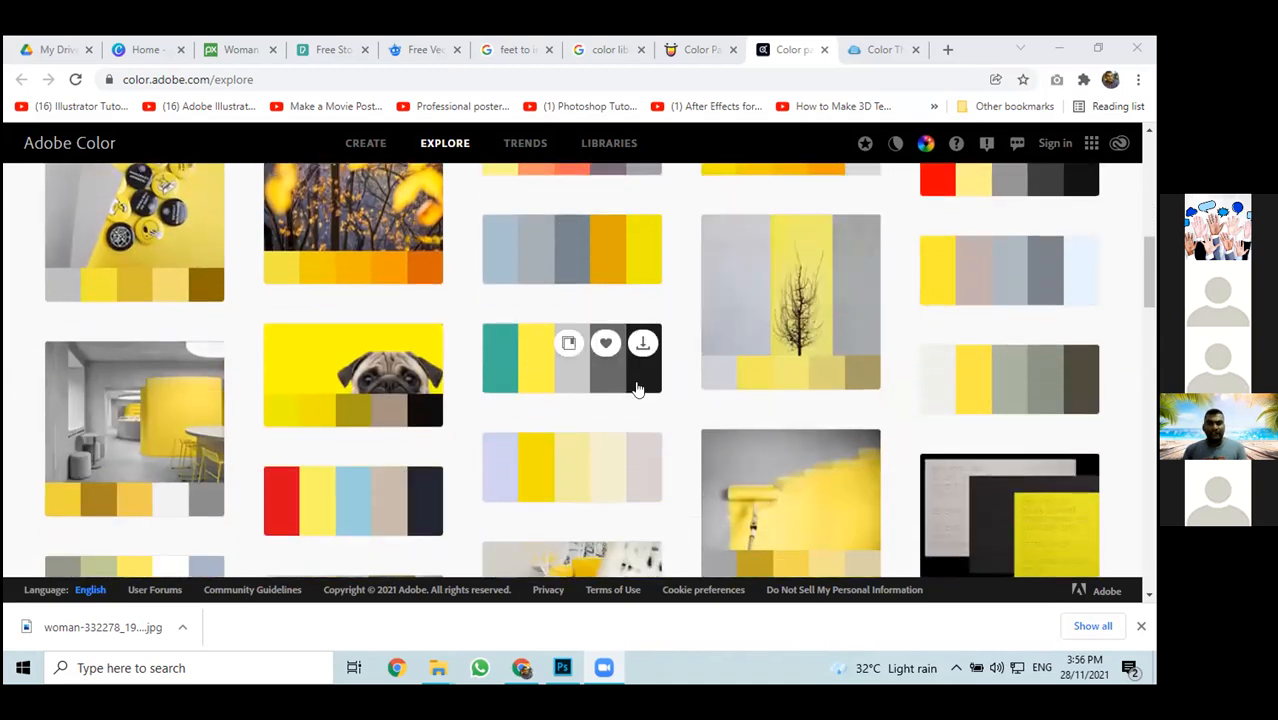
{"action": "scroll", "coordinate": [484, 385], "scroll_direction": "down", "scroll_amount": 2}
{"action": "scroll", "coordinate": [504, 380], "scroll_direction": "up", "scroll_amount": 2}
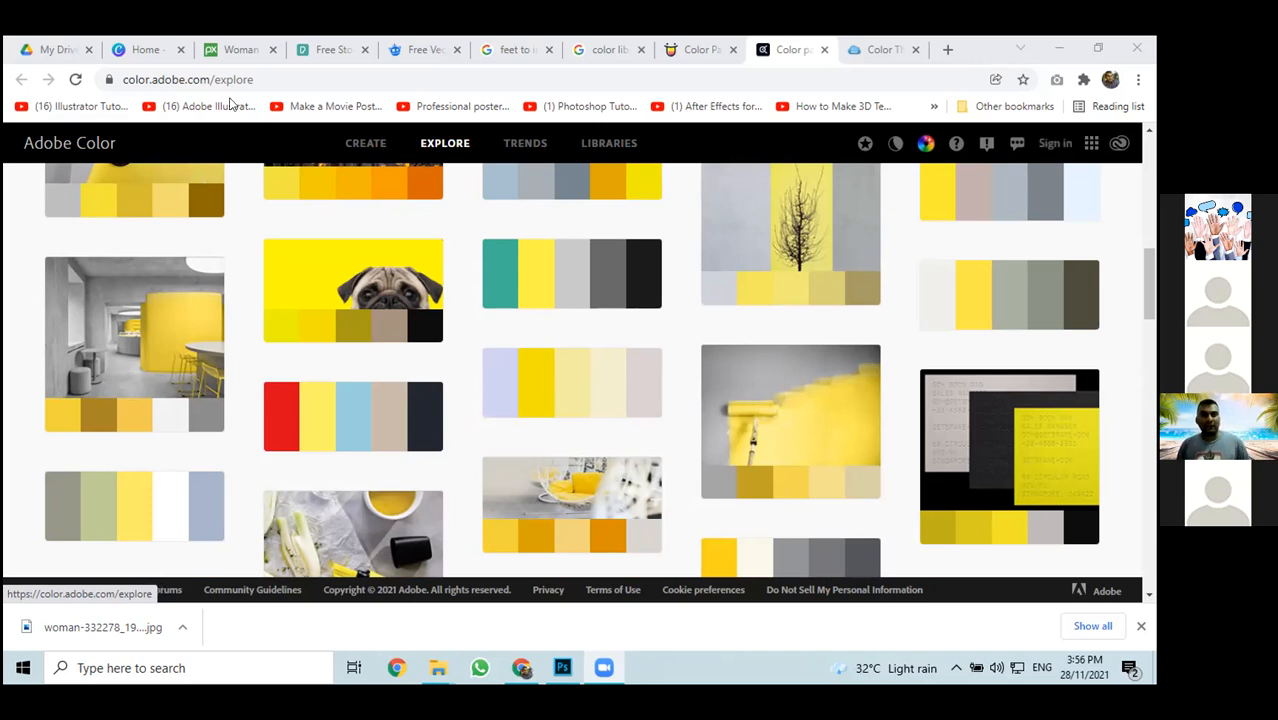
{"action": "scroll", "coordinate": [396, 228], "scroll_direction": "up", "scroll_amount": 15}
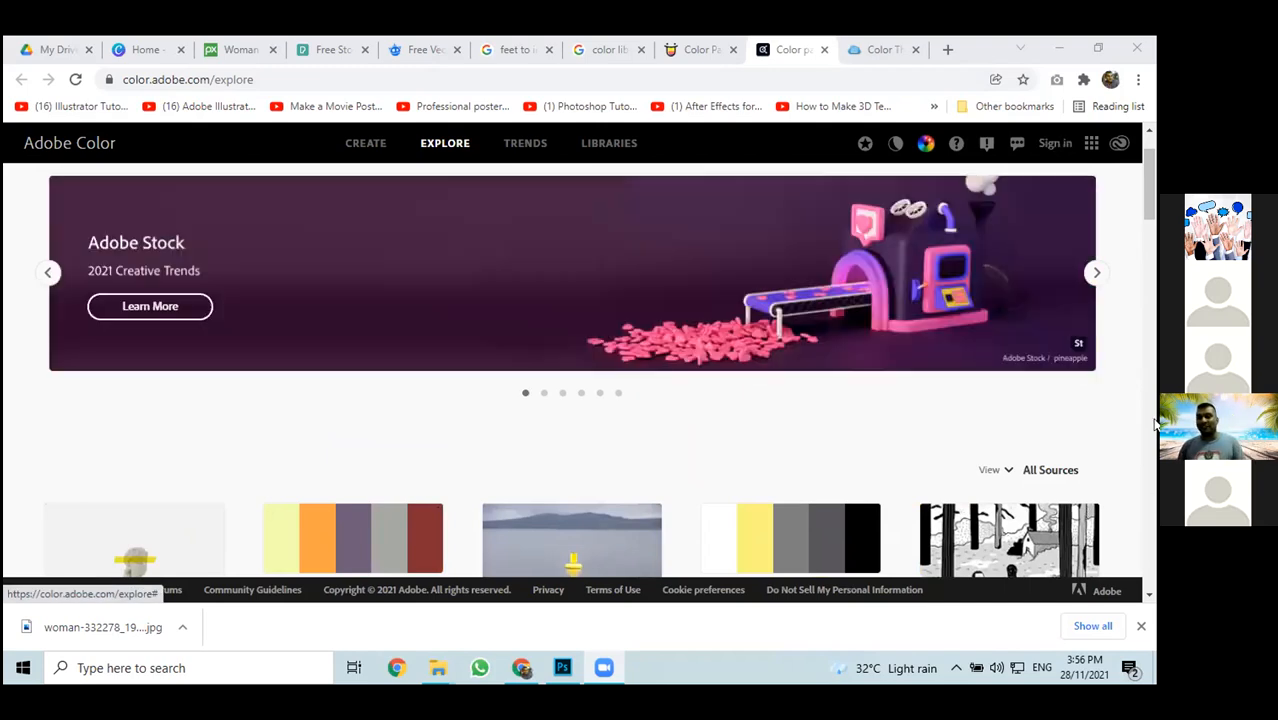
{"action": "left_click", "coordinate": [1141, 626]}
{"action": "scroll", "coordinate": [702, 408], "scroll_direction": "down", "scroll_amount": 3}
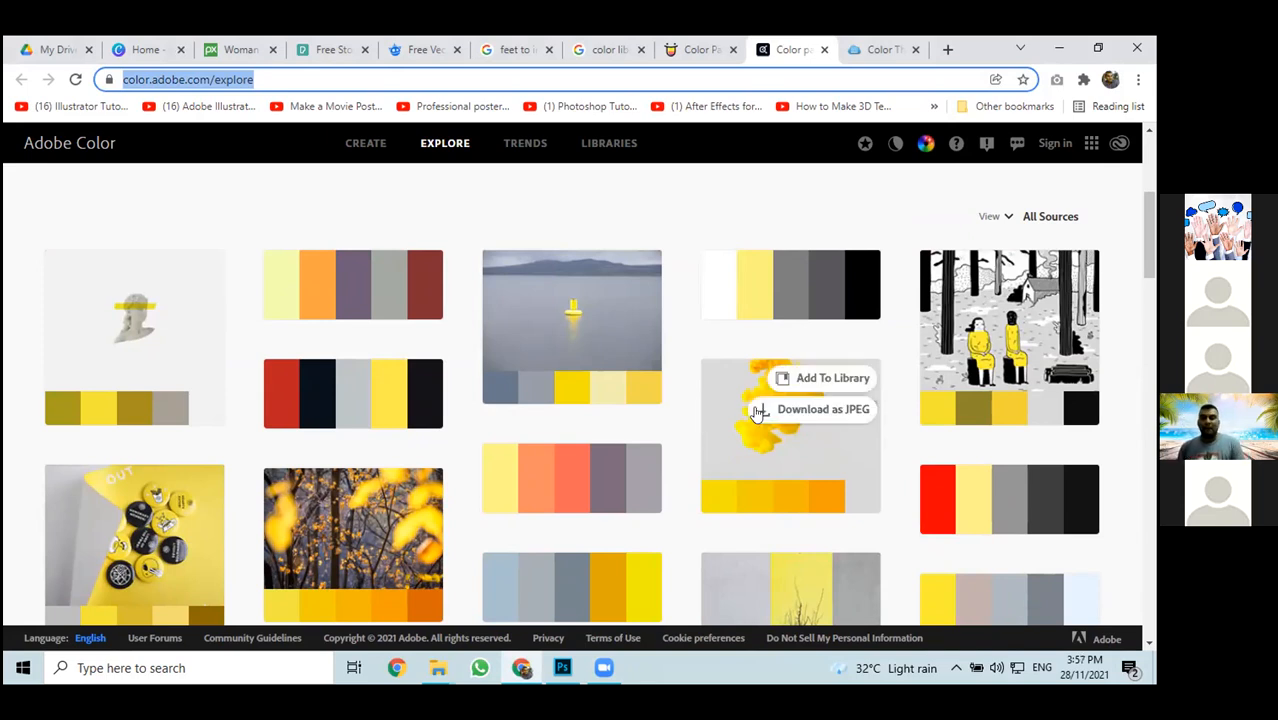
{"action": "scroll", "coordinate": [799, 401], "scroll_direction": "down", "scroll_amount": 3}
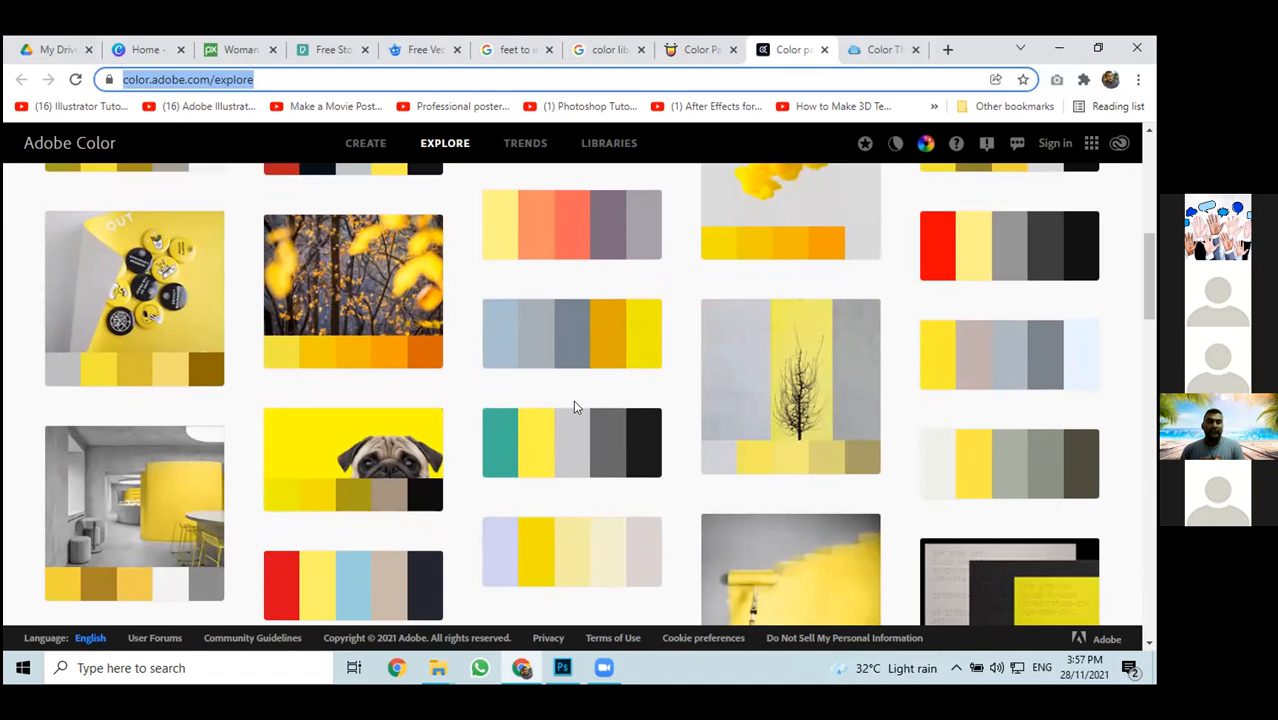
{"action": "scroll", "coordinate": [325, 412], "scroll_direction": "down", "scroll_amount": 2}
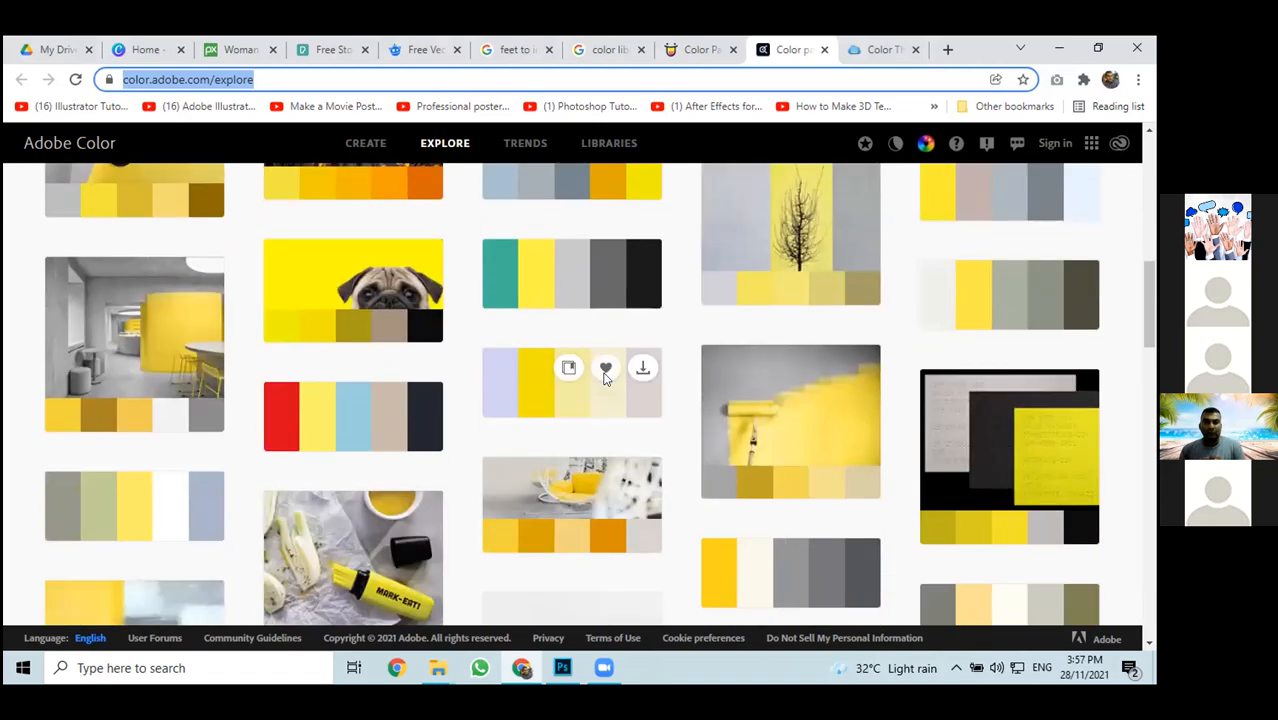
Browse the yellow palettes on Adobe Color and copy the hex code #9A0680 from the magenta-to-purple palette on Color Hunt
{"action": "scroll", "coordinate": [325, 412], "scroll_direction": "down", "scroll_amount": 3}
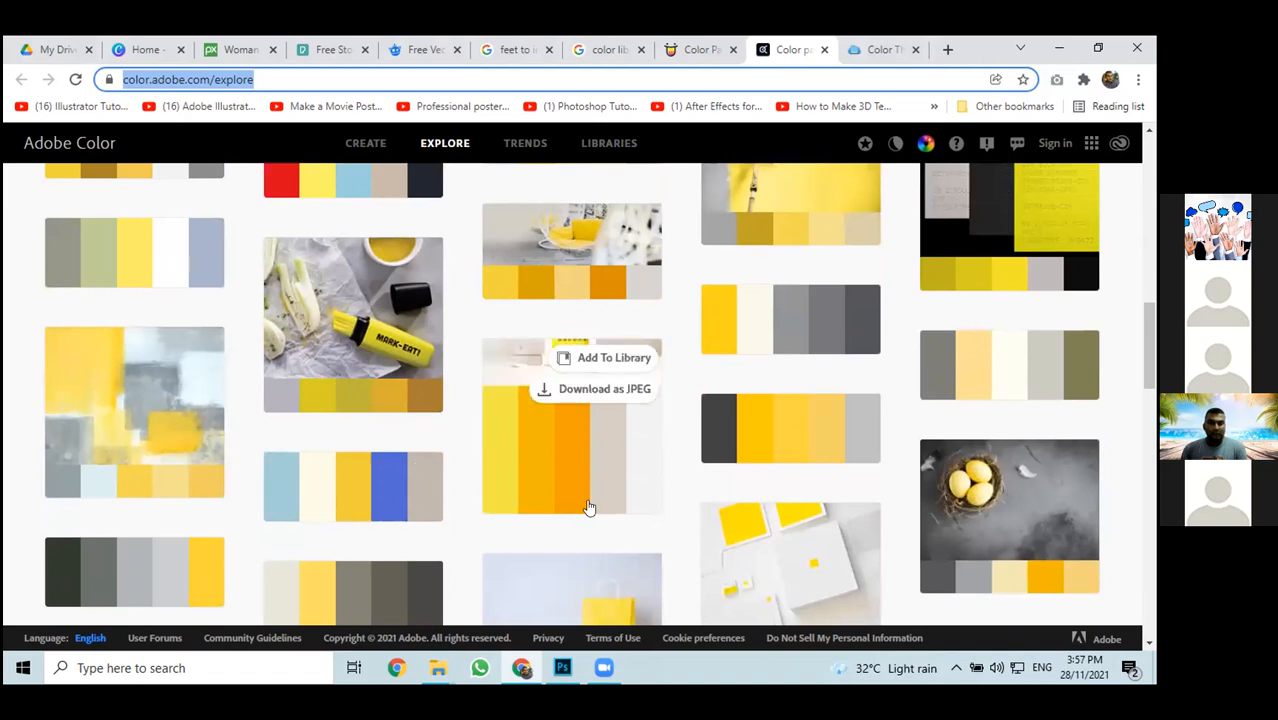
{"action": "scroll", "coordinate": [585, 505], "scroll_direction": "down", "scroll_amount": 1}
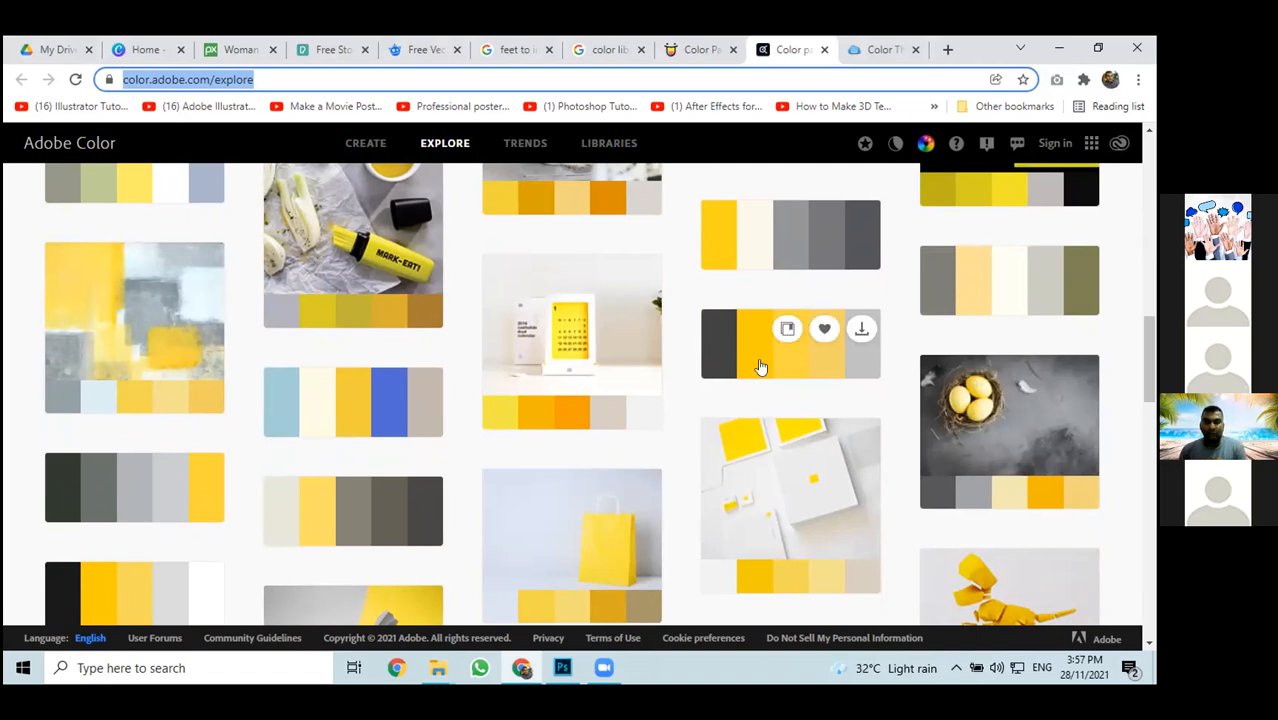
{"action": "left_click", "coordinate": [699, 50]}
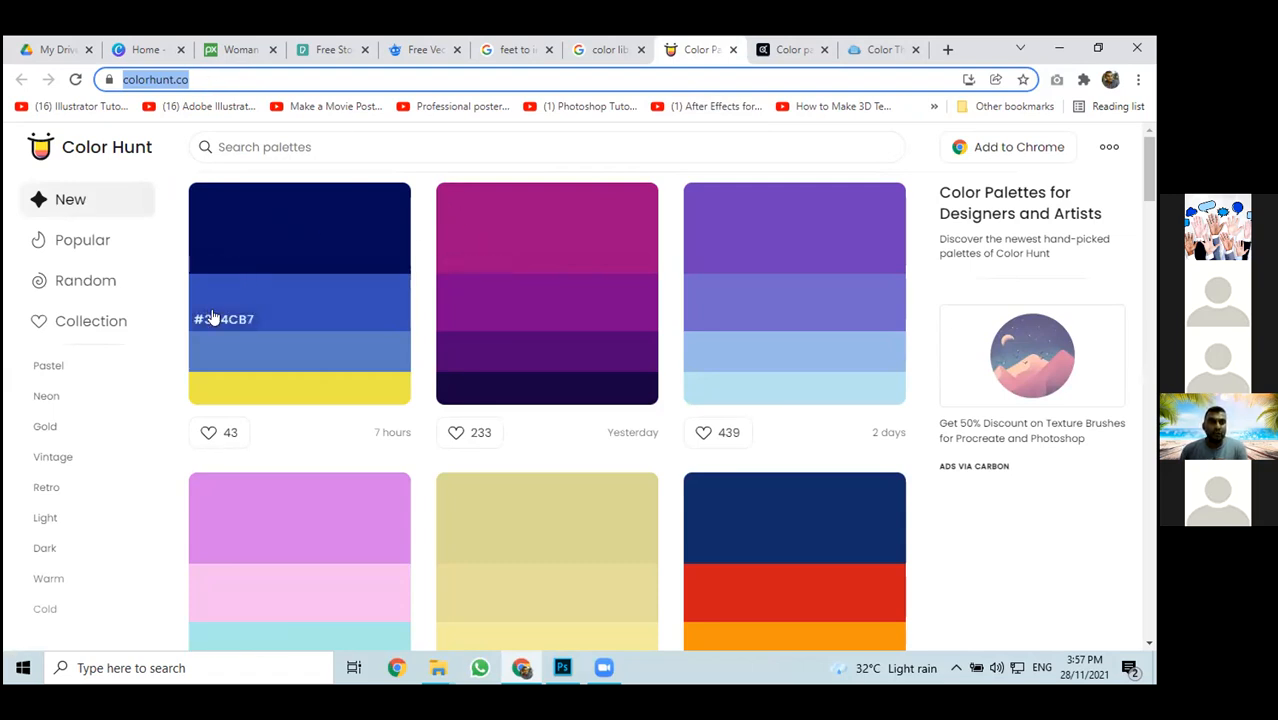
{"action": "left_click", "coordinate": [462, 263]}
{"action": "left_click", "coordinate": [462, 263]}
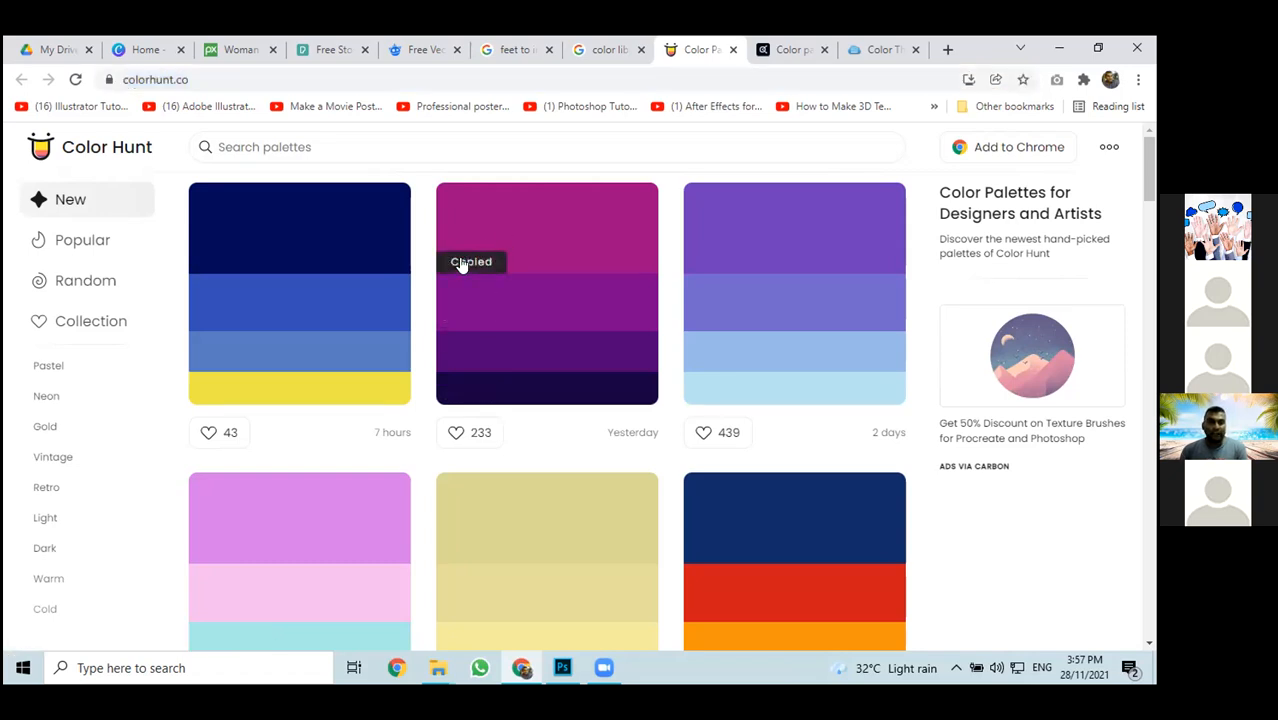
{"action": "left_click", "coordinate": [470, 267]}
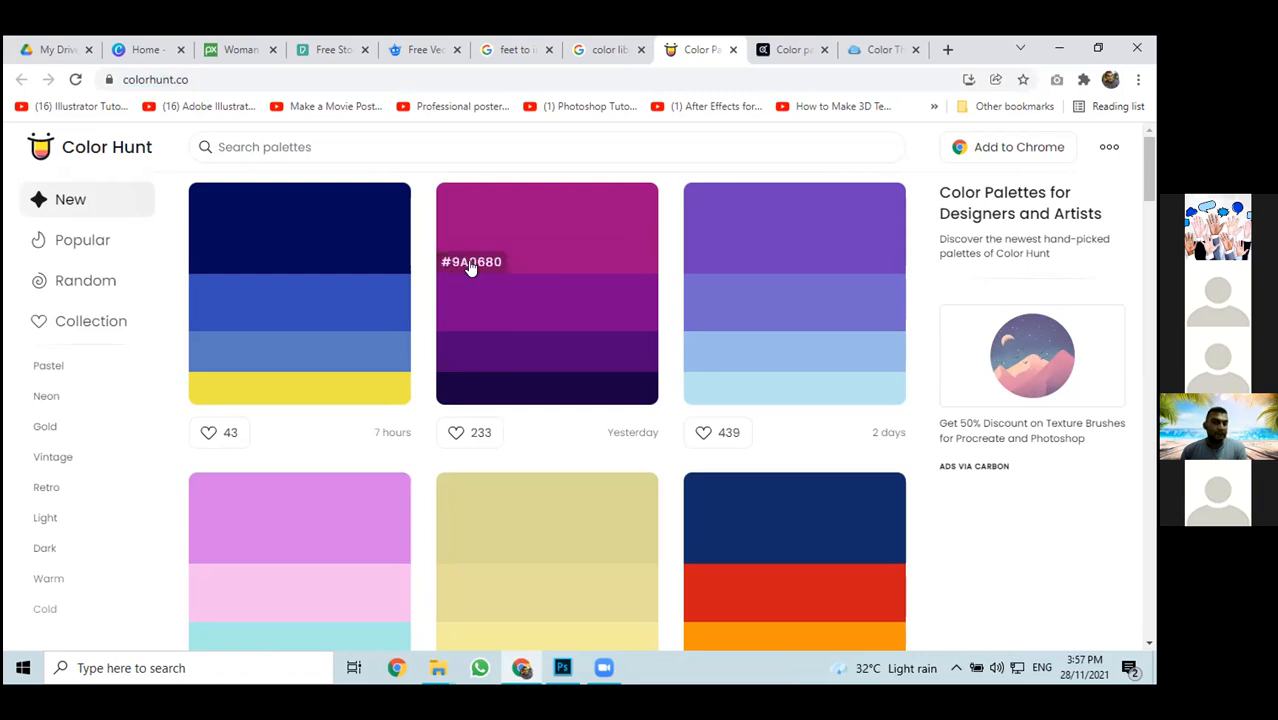
Switch to Photoshop and set the color of the gradient's 0% stop to the copied #9A0680
{"action": "left_click", "coordinate": [563, 668]}
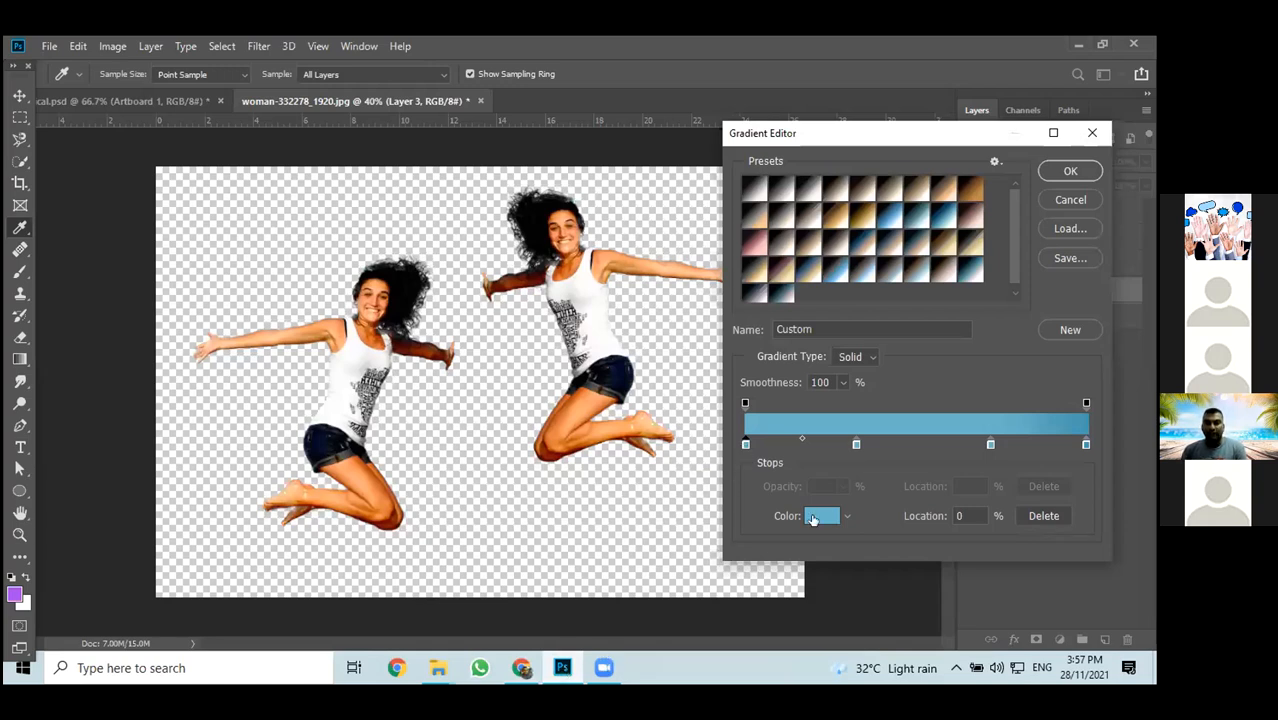
{"action": "left_click", "coordinate": [818, 516]}
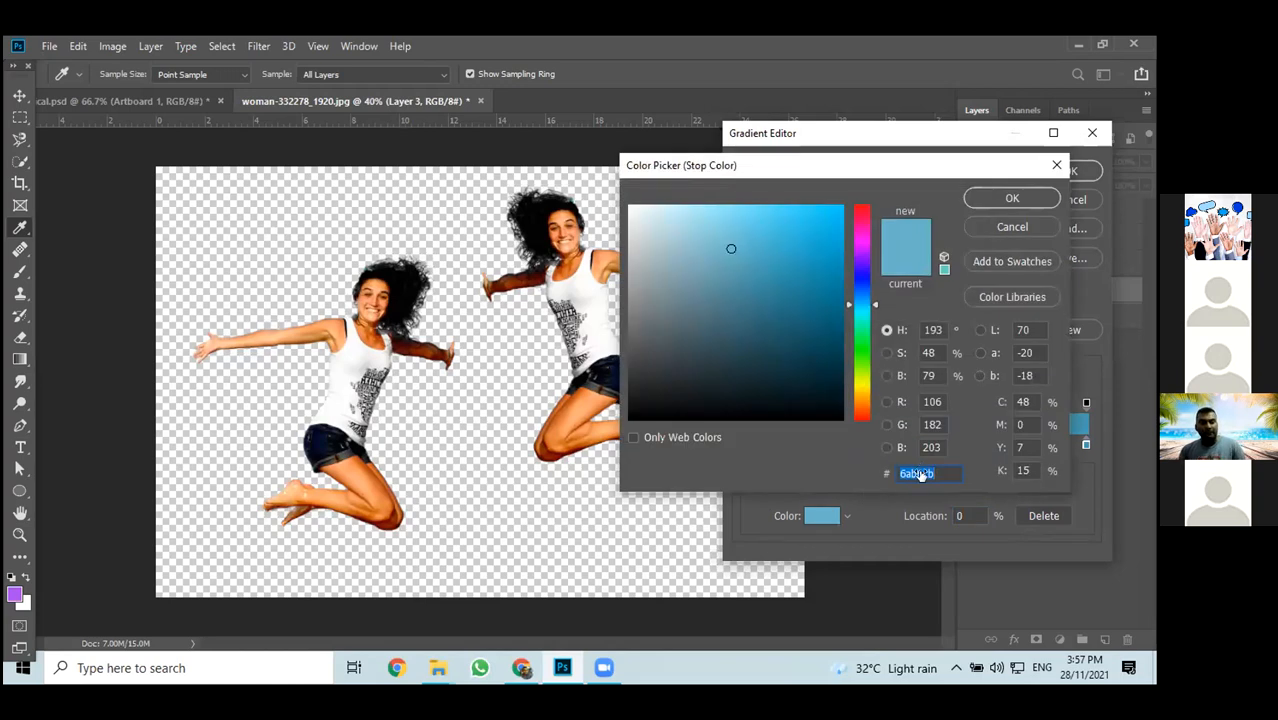
{"action": "key", "text": "ctrl+v"}
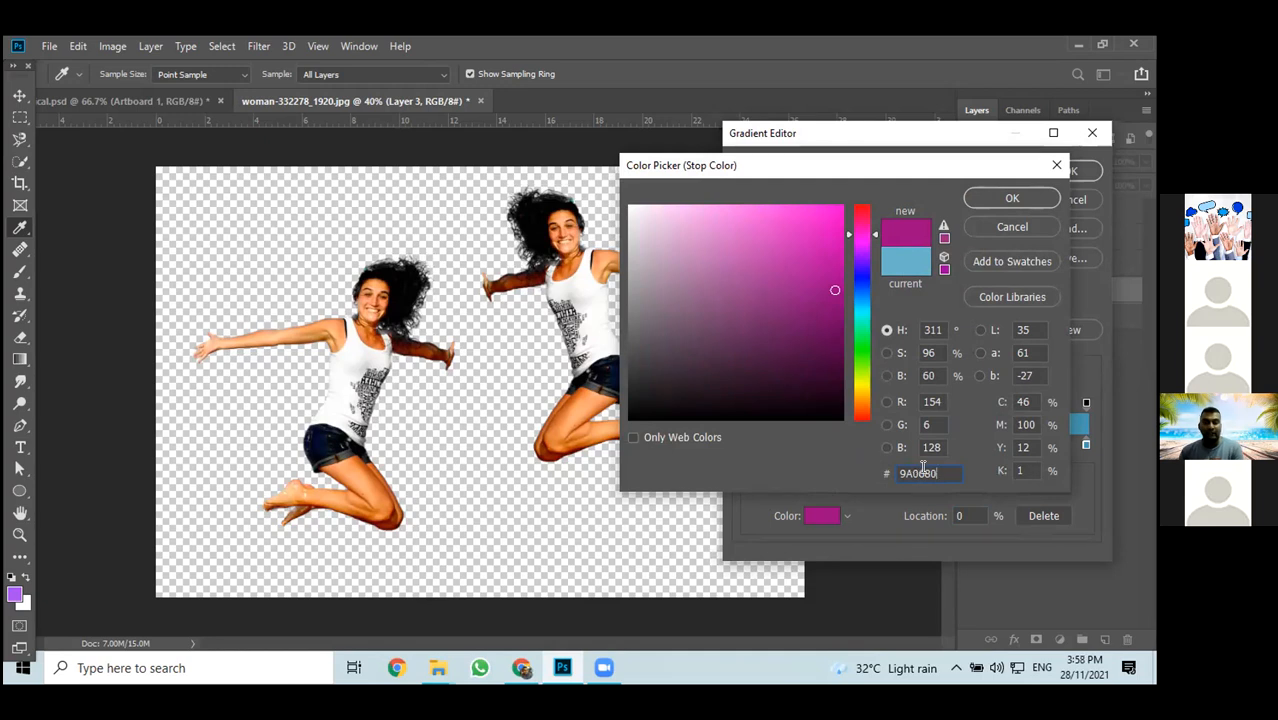
{"action": "left_click", "coordinate": [983, 199]}
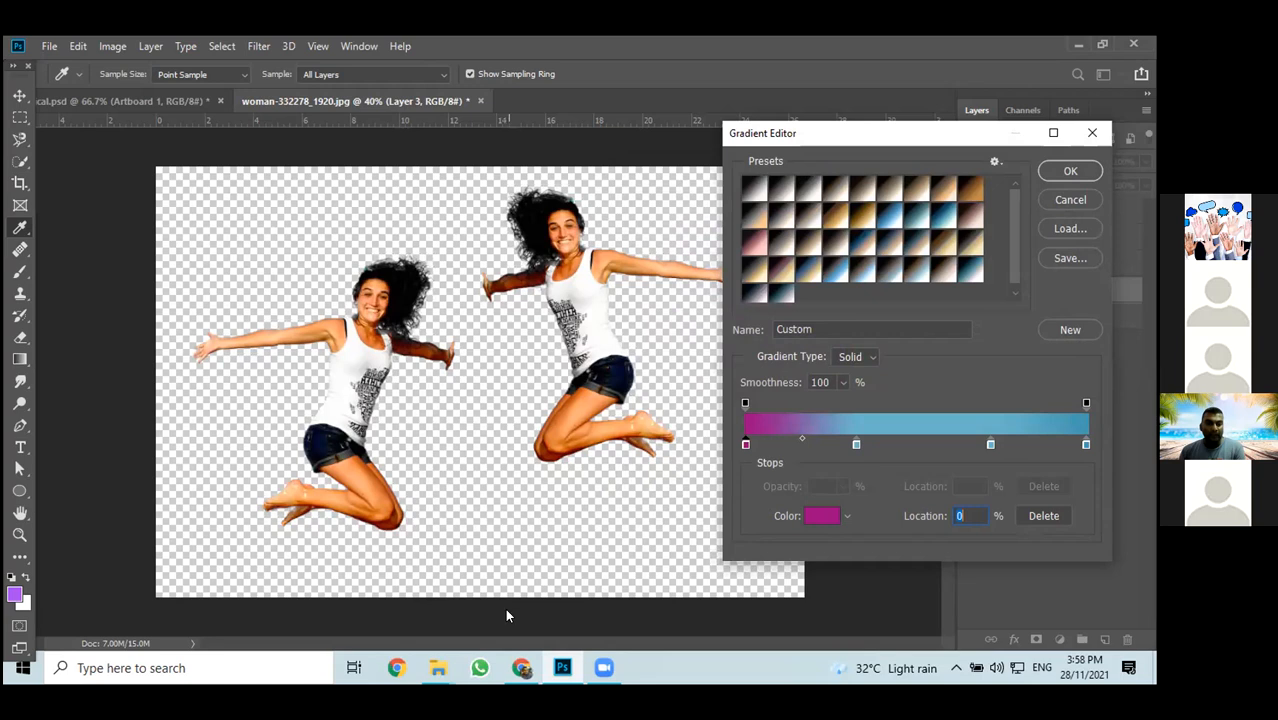
Copy #79018C from the same Color Hunt palette in Chrome and apply it to the gradient's 33% stop in Photoshop
{"action": "left_click", "coordinate": [521, 668]}
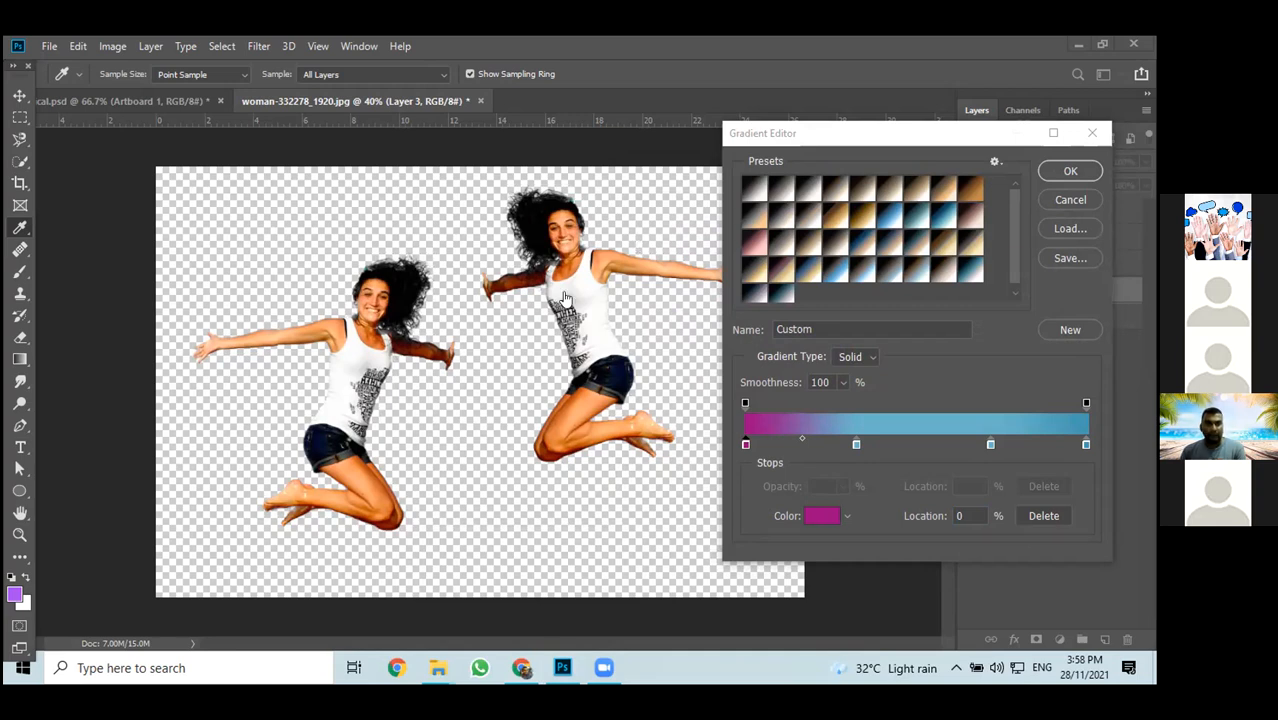
{"action": "key", "text": "alt+Tab"}
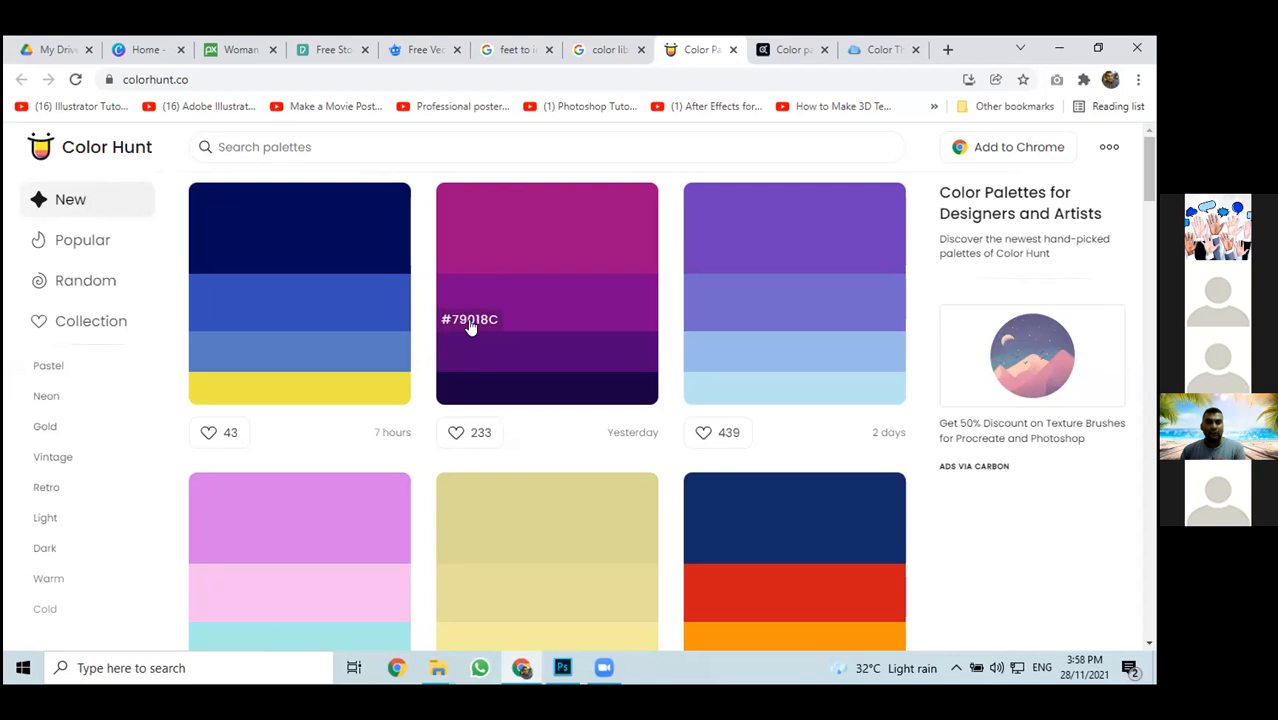
{"action": "left_click", "coordinate": [473, 324]}
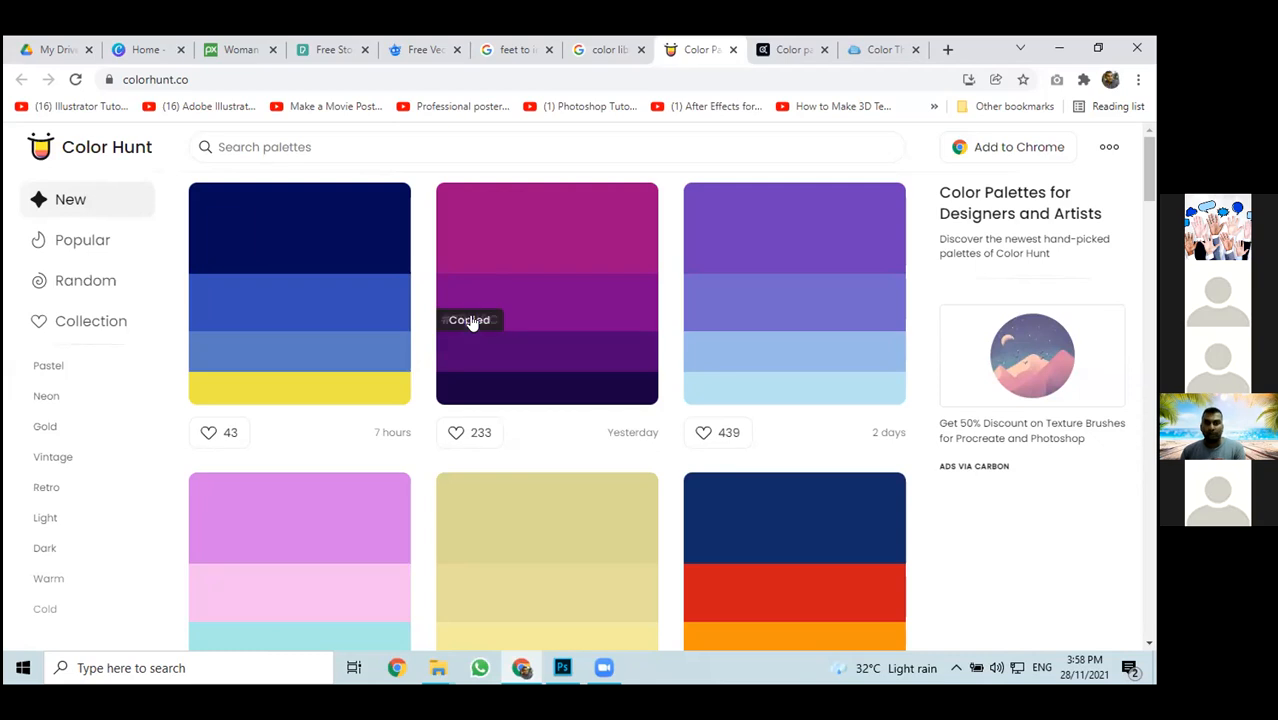
{"action": "left_click", "coordinate": [563, 668]}
{"action": "left_click", "coordinate": [856, 444]}
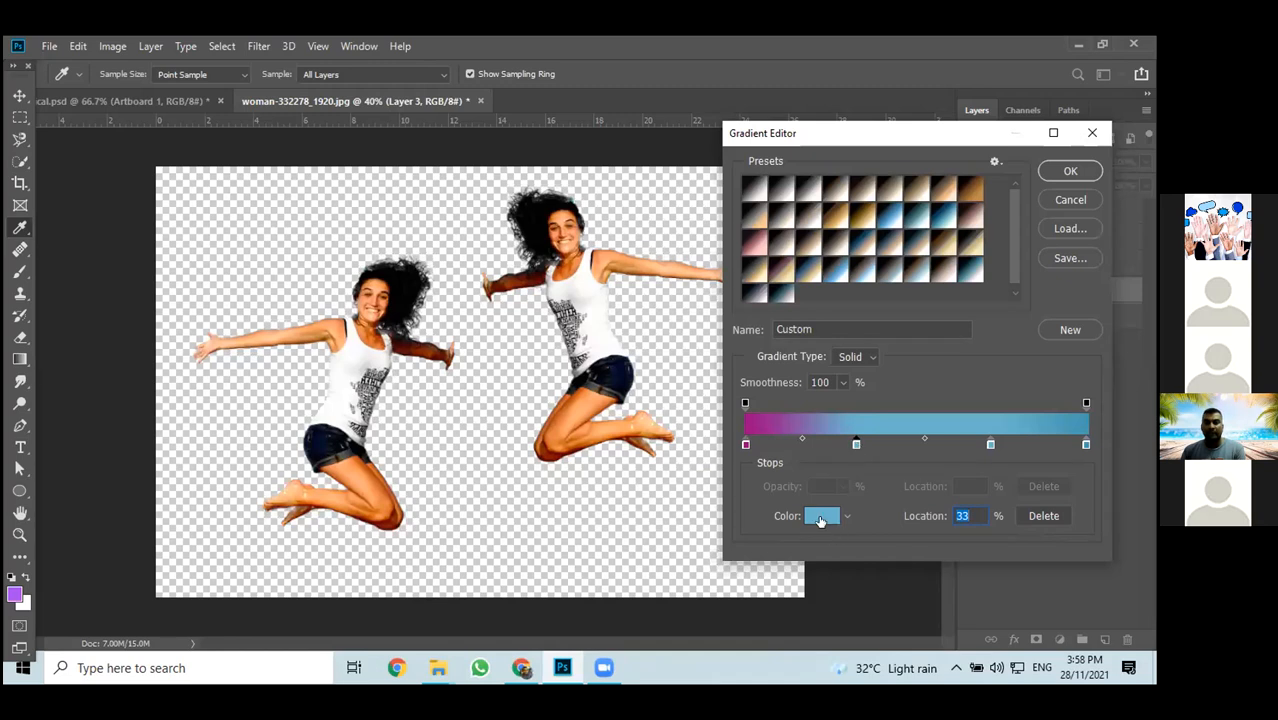
{"action": "left_click", "coordinate": [820, 518]}
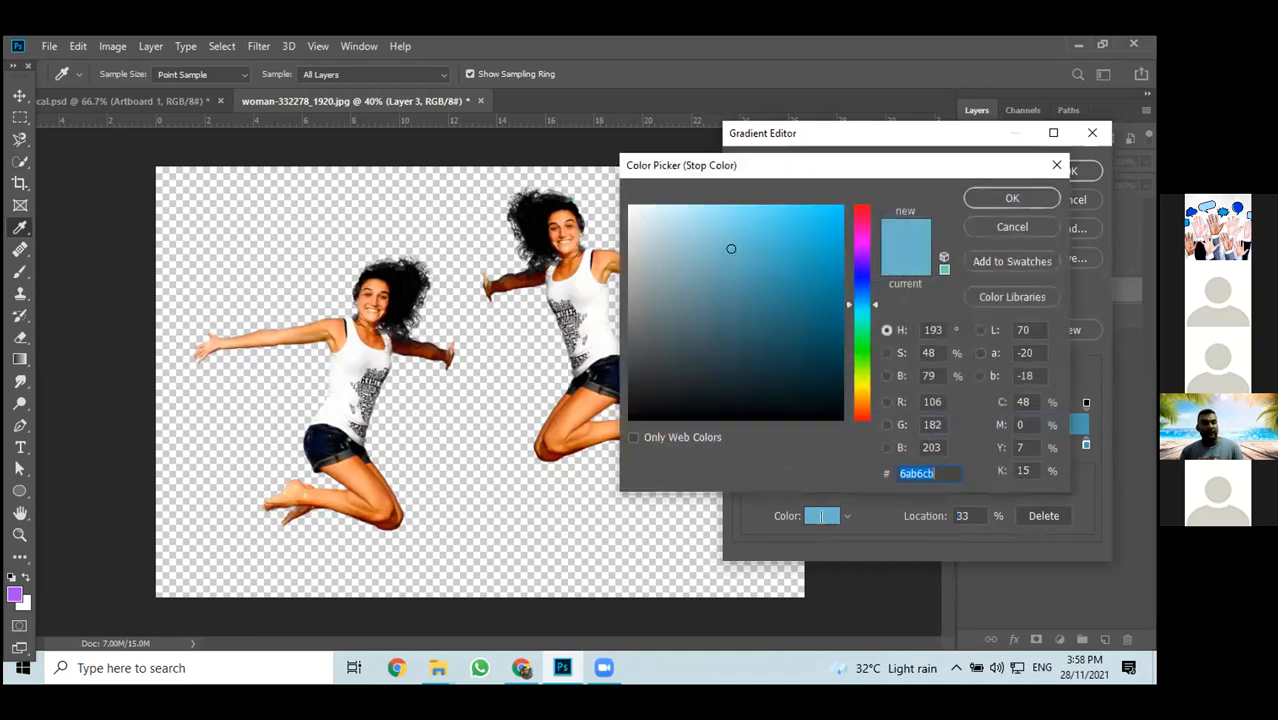
{"action": "key", "text": "ctrl+v"}
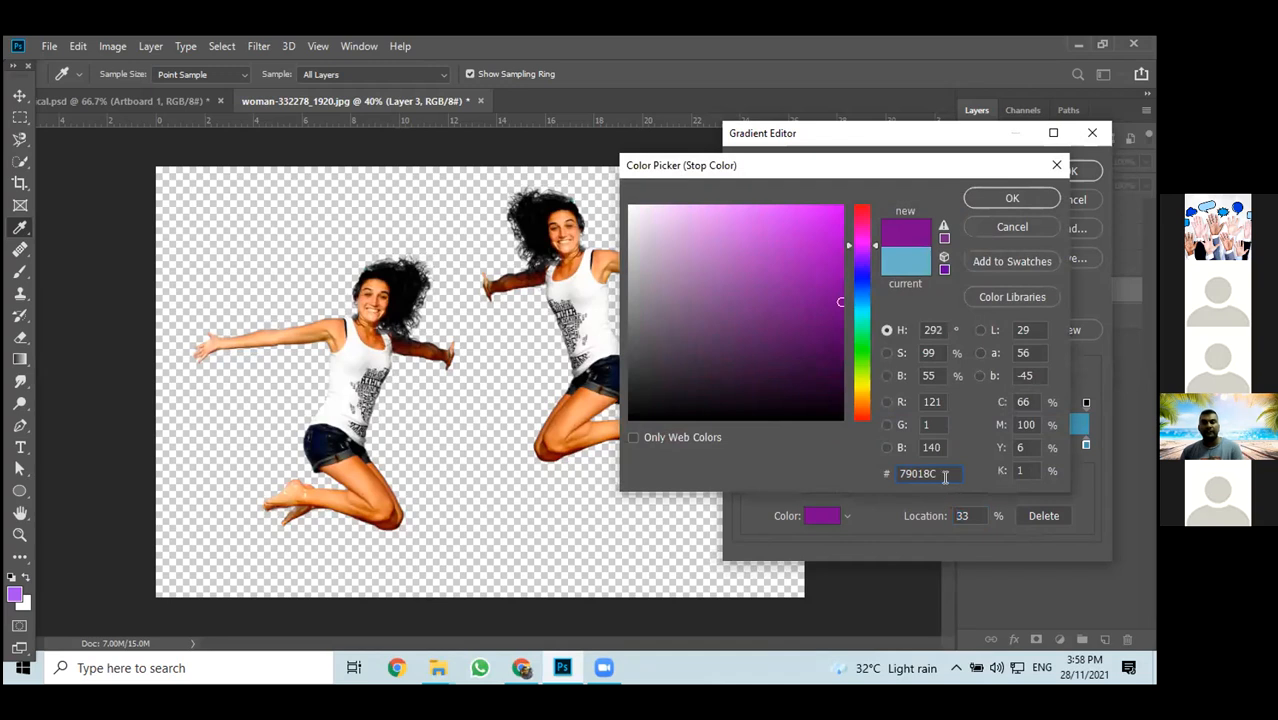
{"action": "left_click", "coordinate": [1012, 198]}
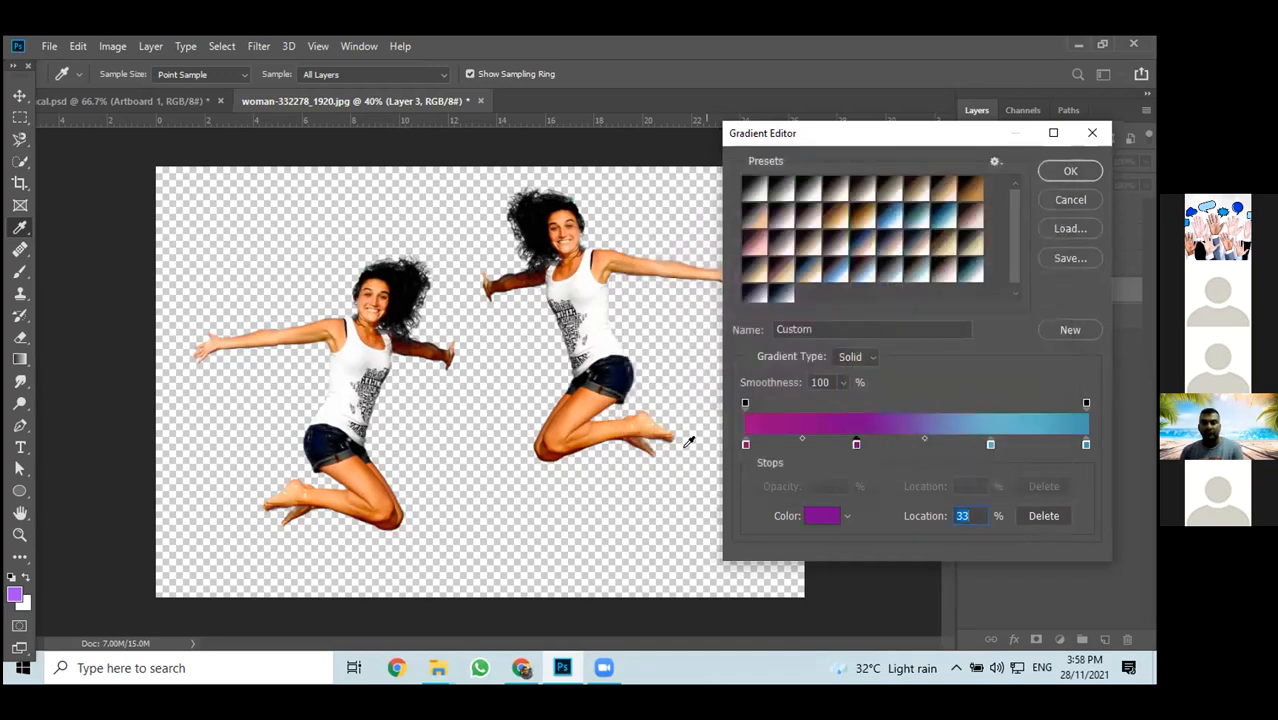
Copy #4C0070 from the Color Hunt palette in Chrome and apply it to the gradient's 72% stop in Photoshop
{"action": "left_click", "coordinate": [521, 668]}
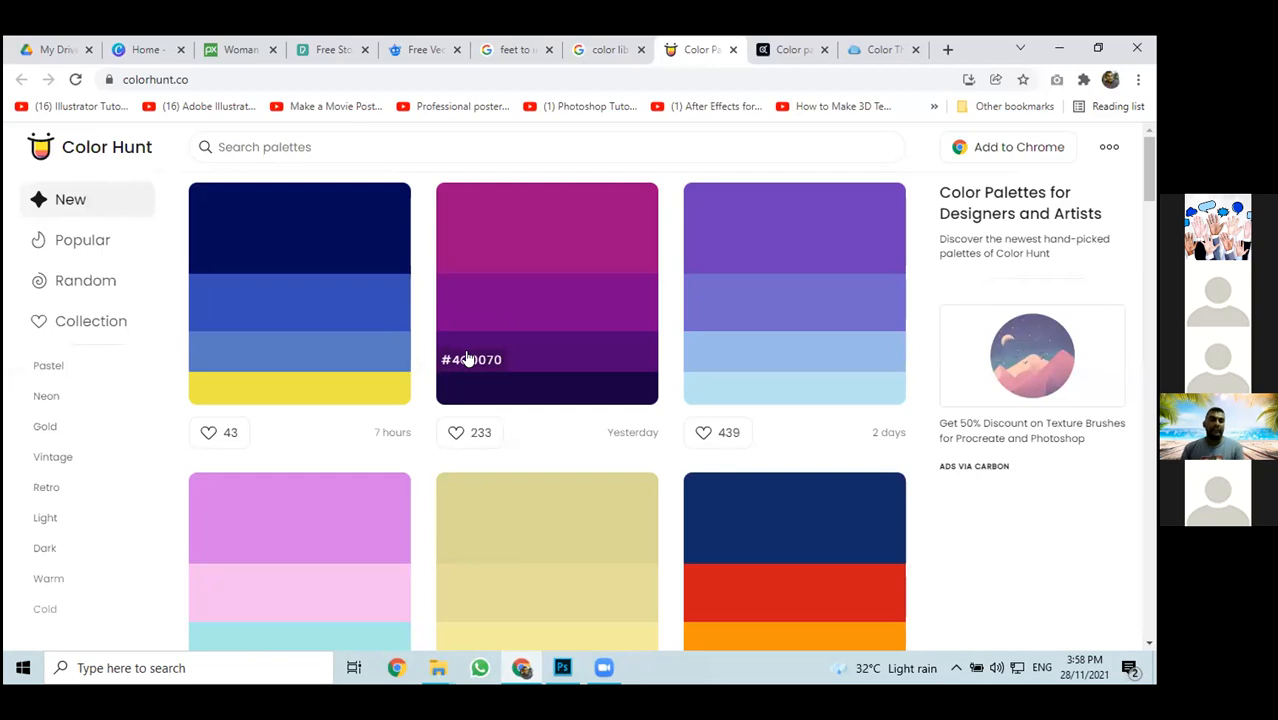
{"action": "left_click", "coordinate": [490, 360]}
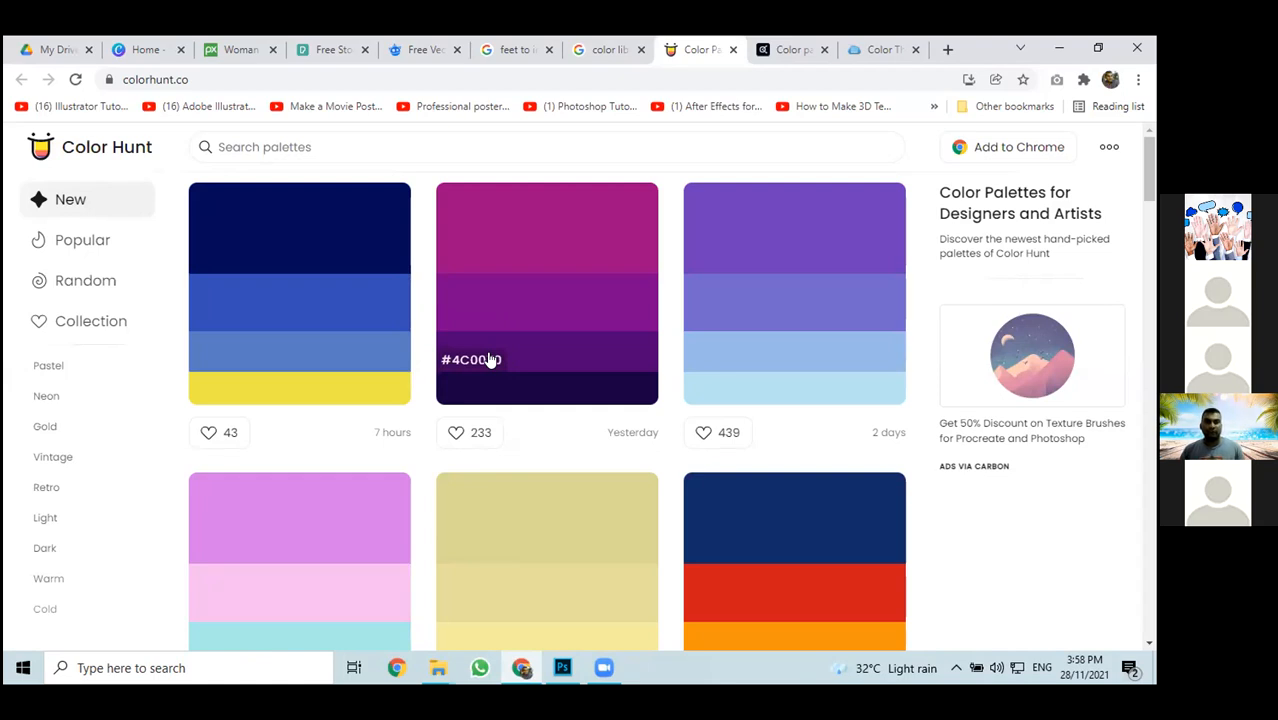
{"action": "scroll", "coordinate": [45, 430], "scroll_direction": "down", "scroll_amount": 1}
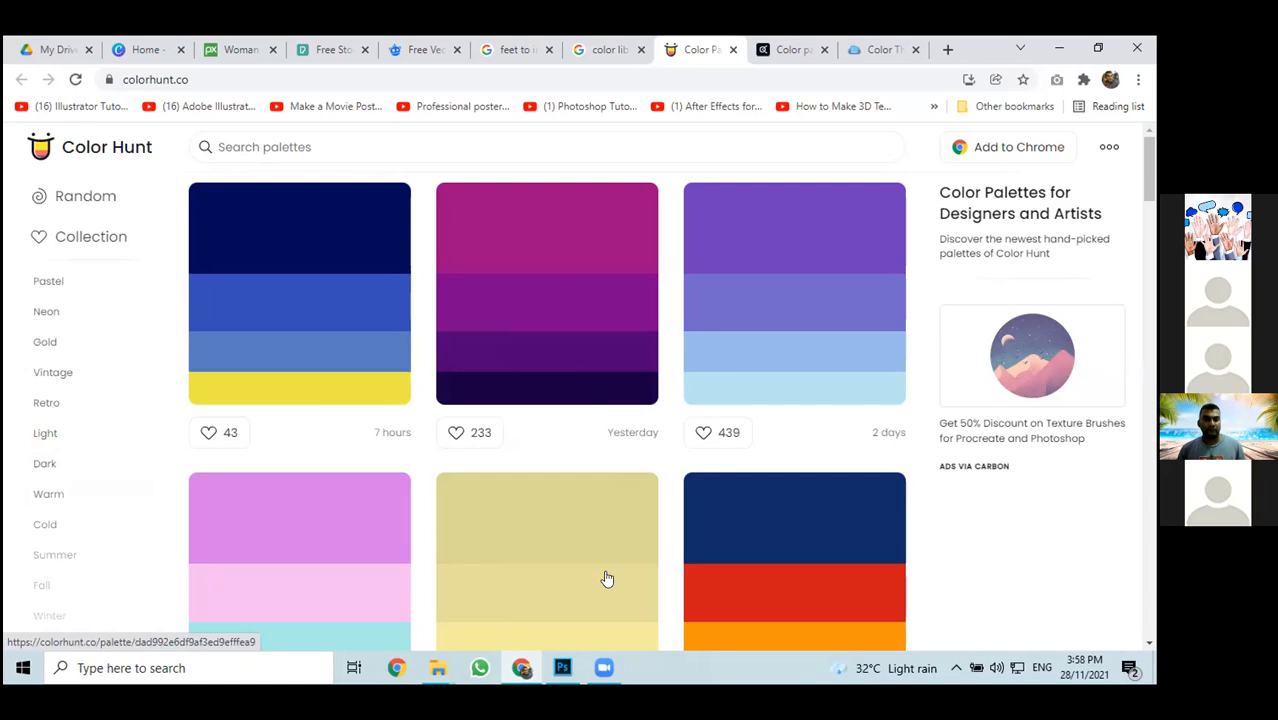
{"action": "key", "text": "alt+Tab"}
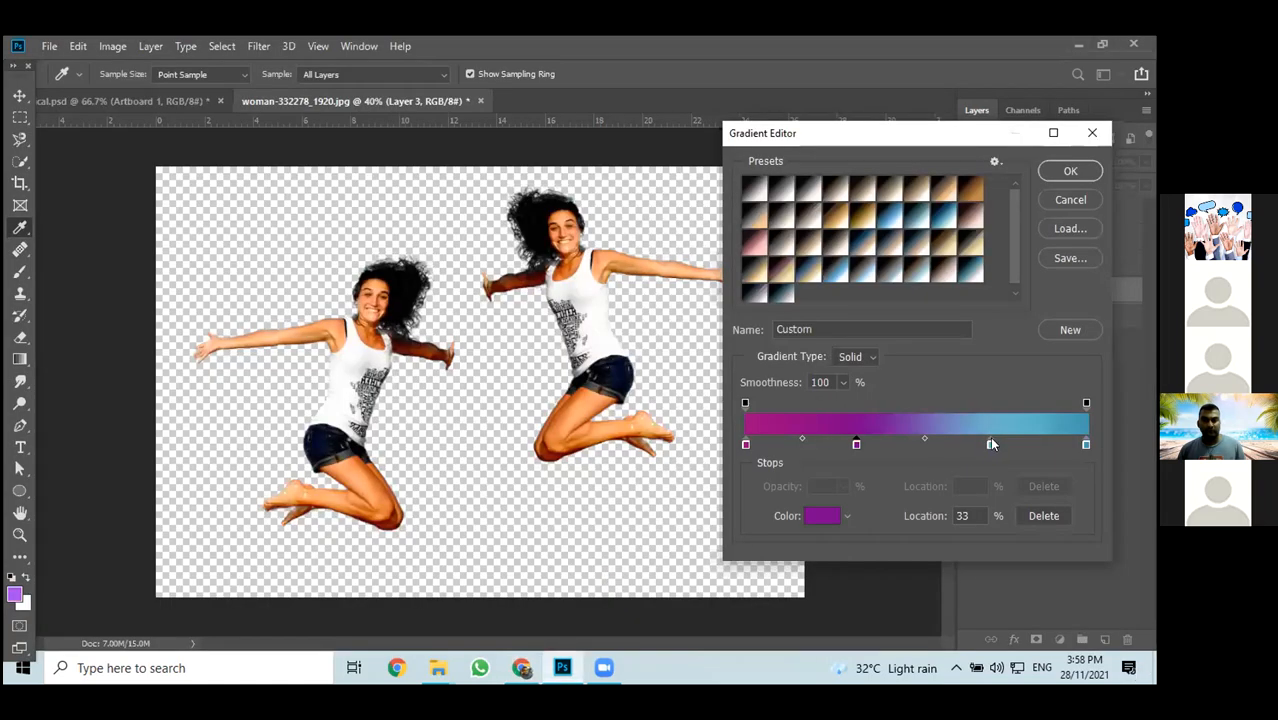
{"action": "left_click", "coordinate": [990, 443]}
{"action": "left_click", "coordinate": [806, 516]}
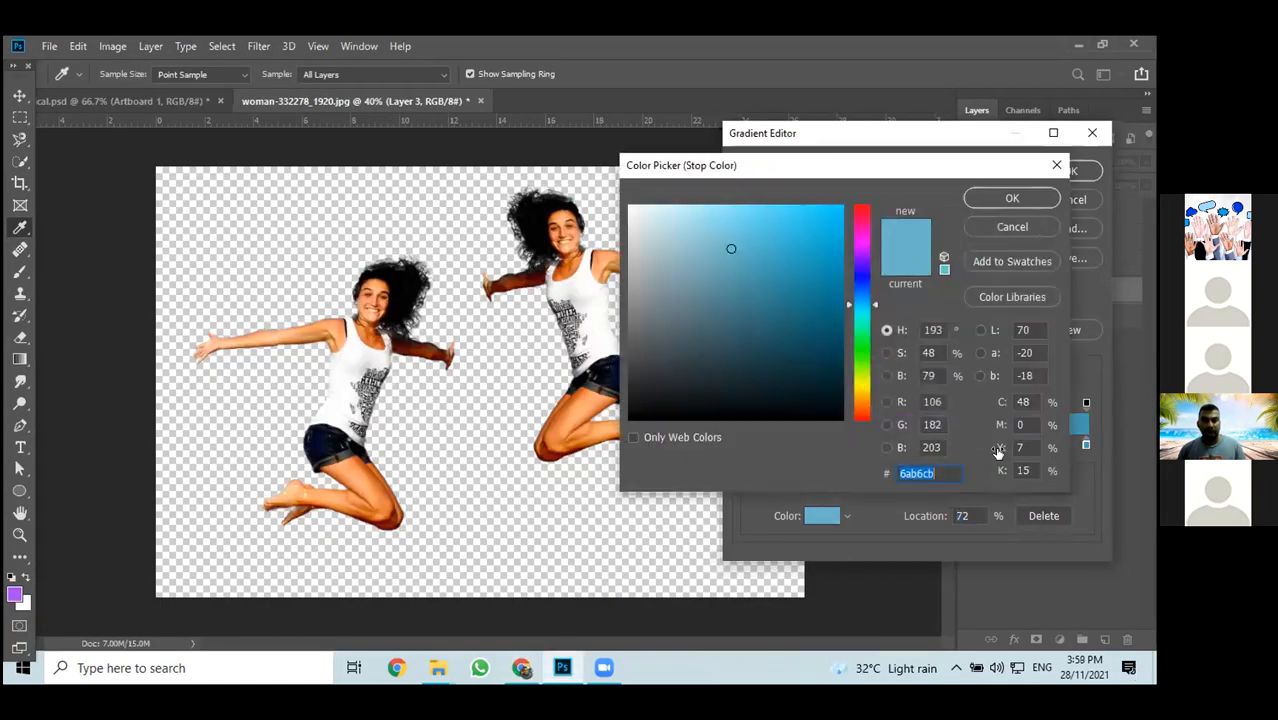
{"action": "key", "text": "ctrl+v"}
{"action": "left_click", "coordinate": [977, 196]}
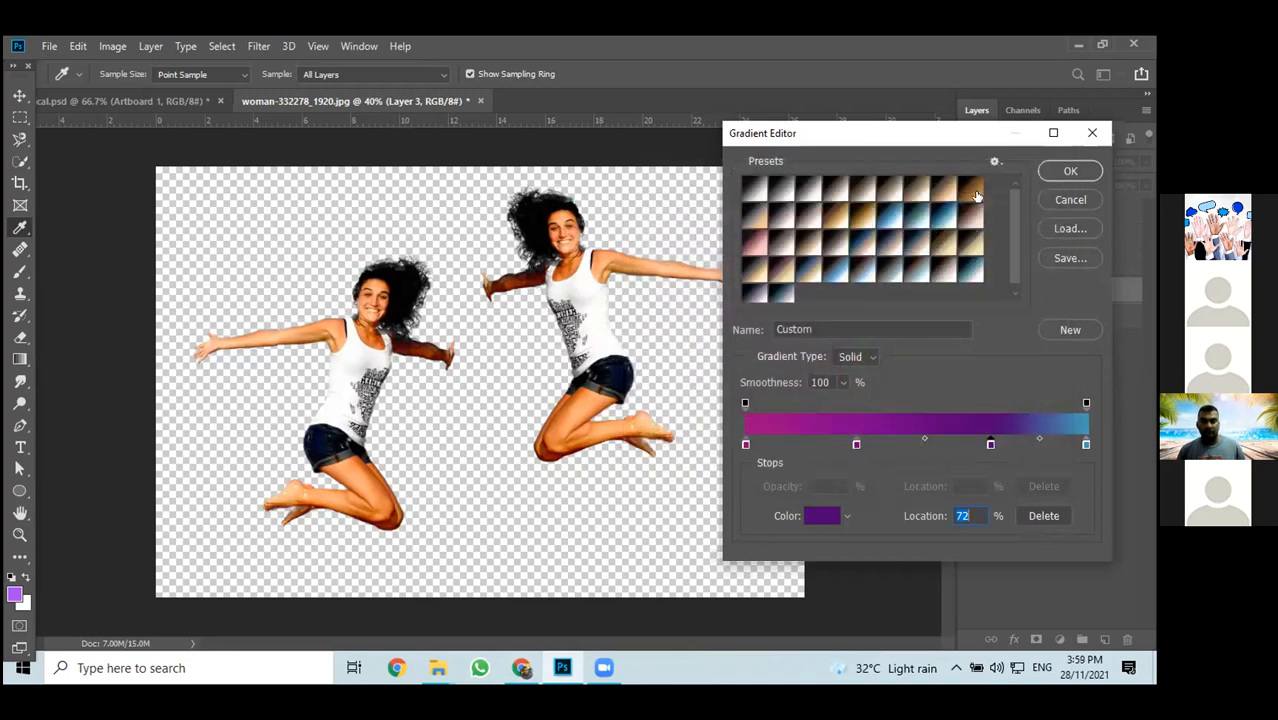
Copy #160040 from the Color Hunt palette in Chrome, apply it to the gradient's 100% stop in Photoshop, and accept the custom gradient
{"action": "key", "text": "alt+Tab"}
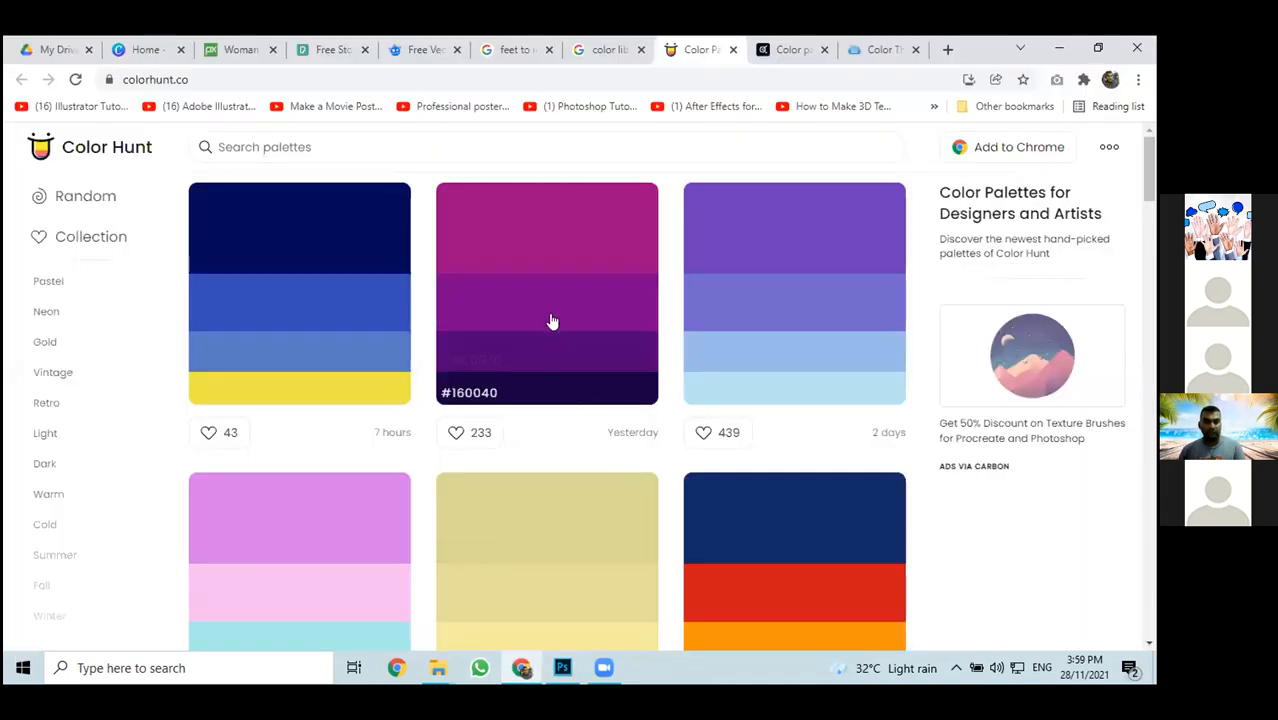
{"action": "left_click", "coordinate": [477, 394]}
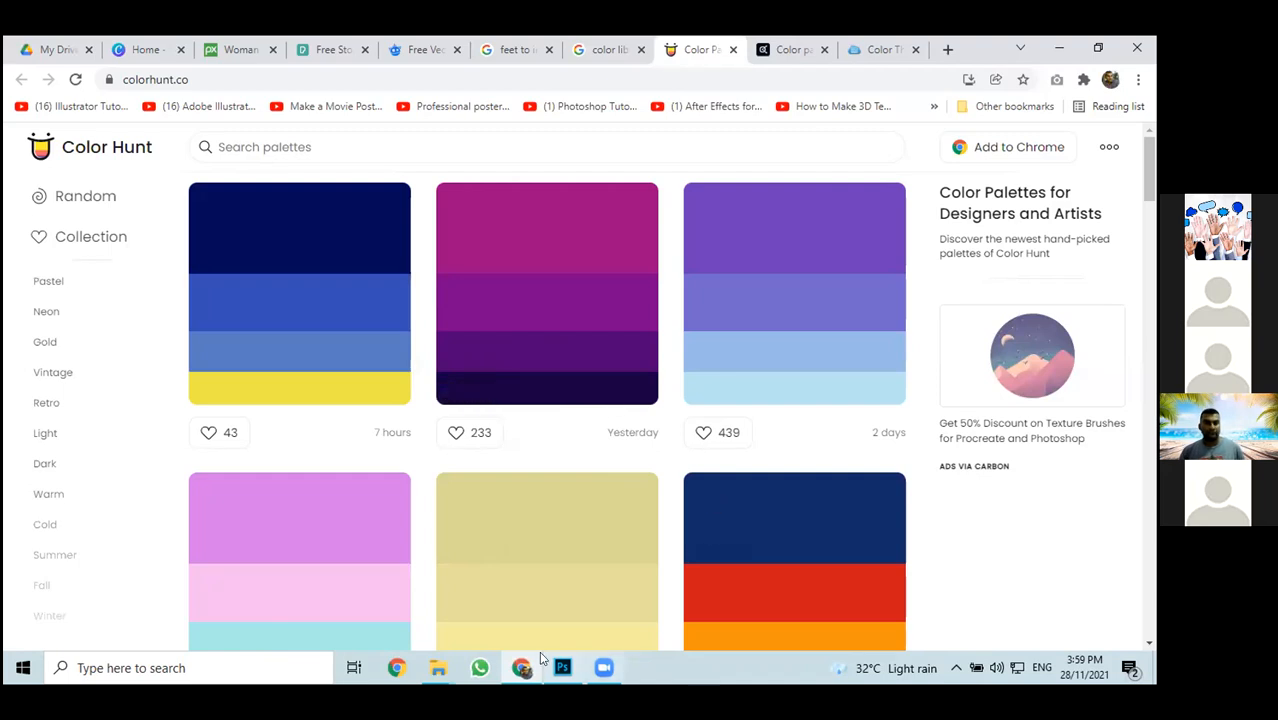
{"action": "left_click", "coordinate": [562, 668]}
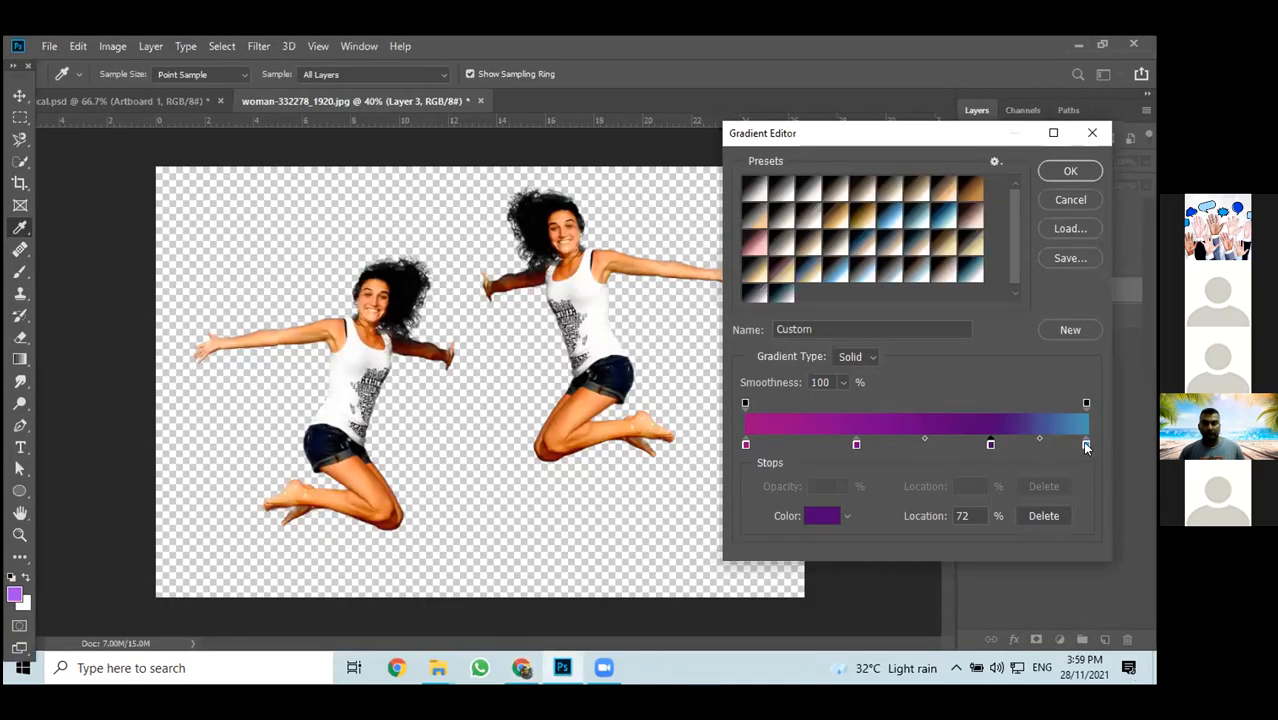
{"action": "left_click", "coordinate": [1087, 446]}
{"action": "left_click", "coordinate": [822, 516]}
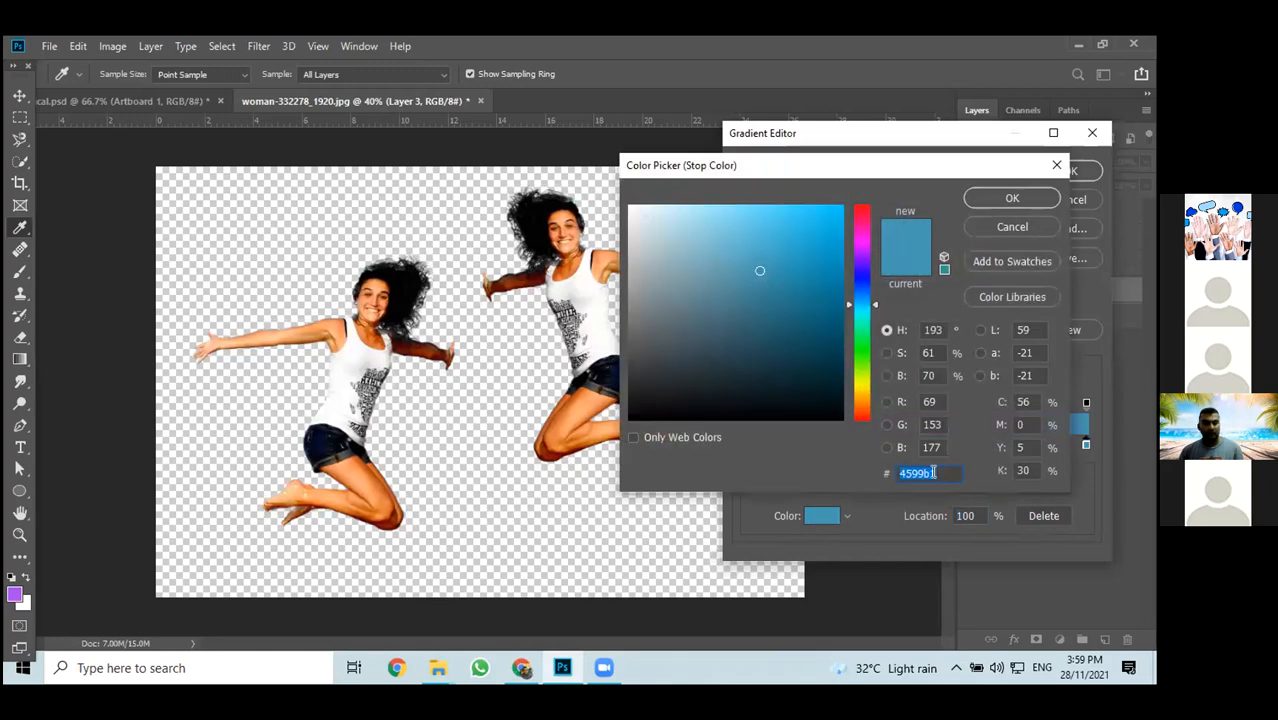
{"action": "key", "text": "ctrl+v"}
{"action": "left_click", "coordinate": [1005, 200]}
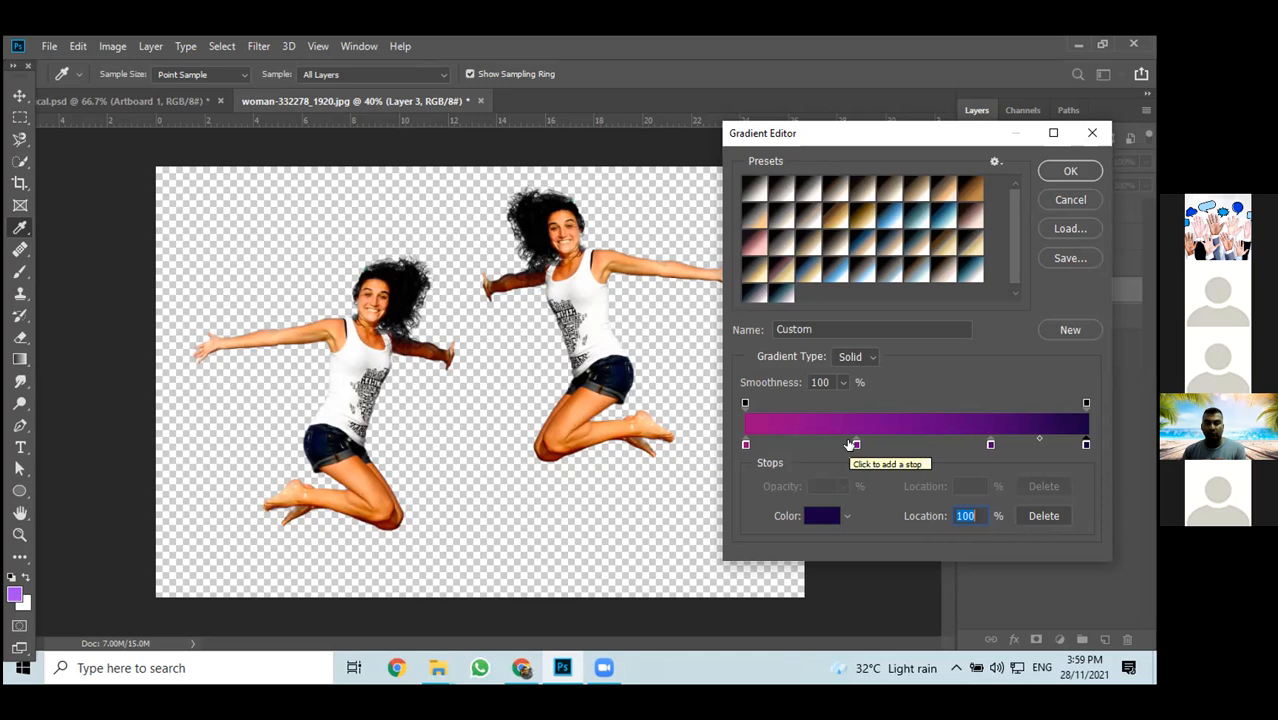
{"action": "left_click", "coordinate": [1062, 171]}
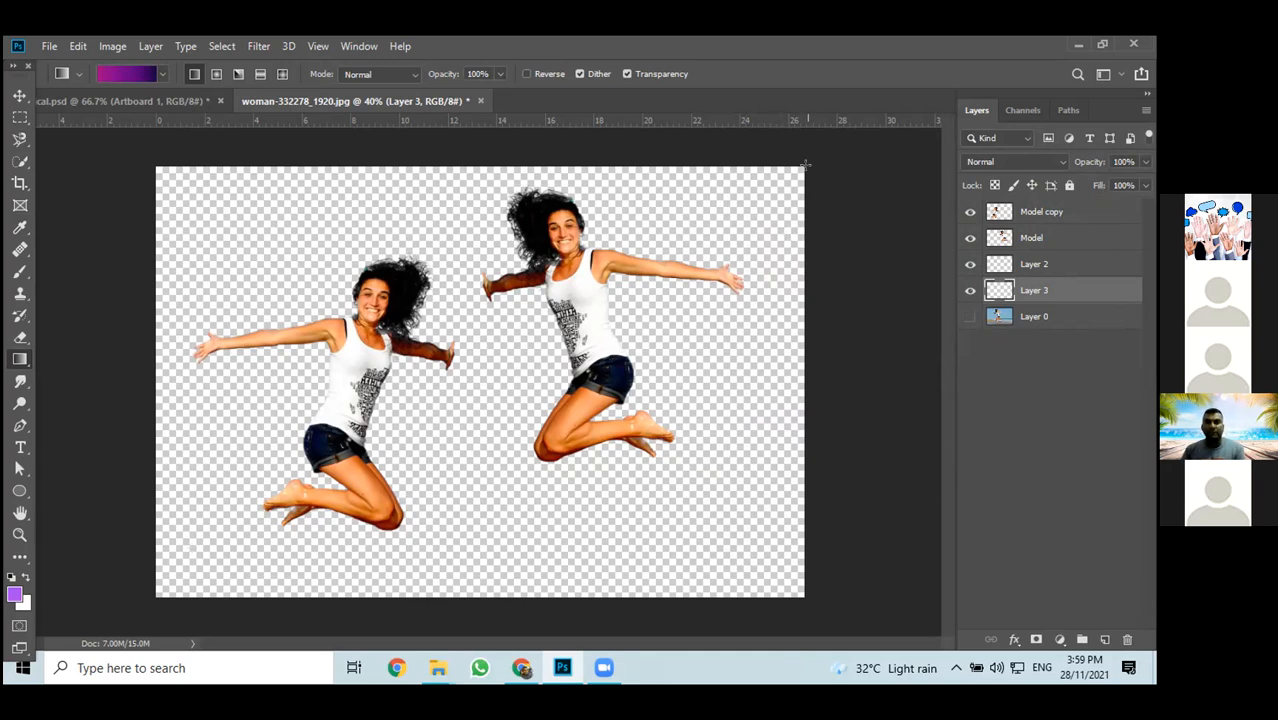
Try the custom linear gradient on Layer 3 in several directions and lengths, from a long diagonal to a very short vertical blend
{"action": "left_click_drag", "start_coordinate": [801, 162], "coordinate": [213, 573]}
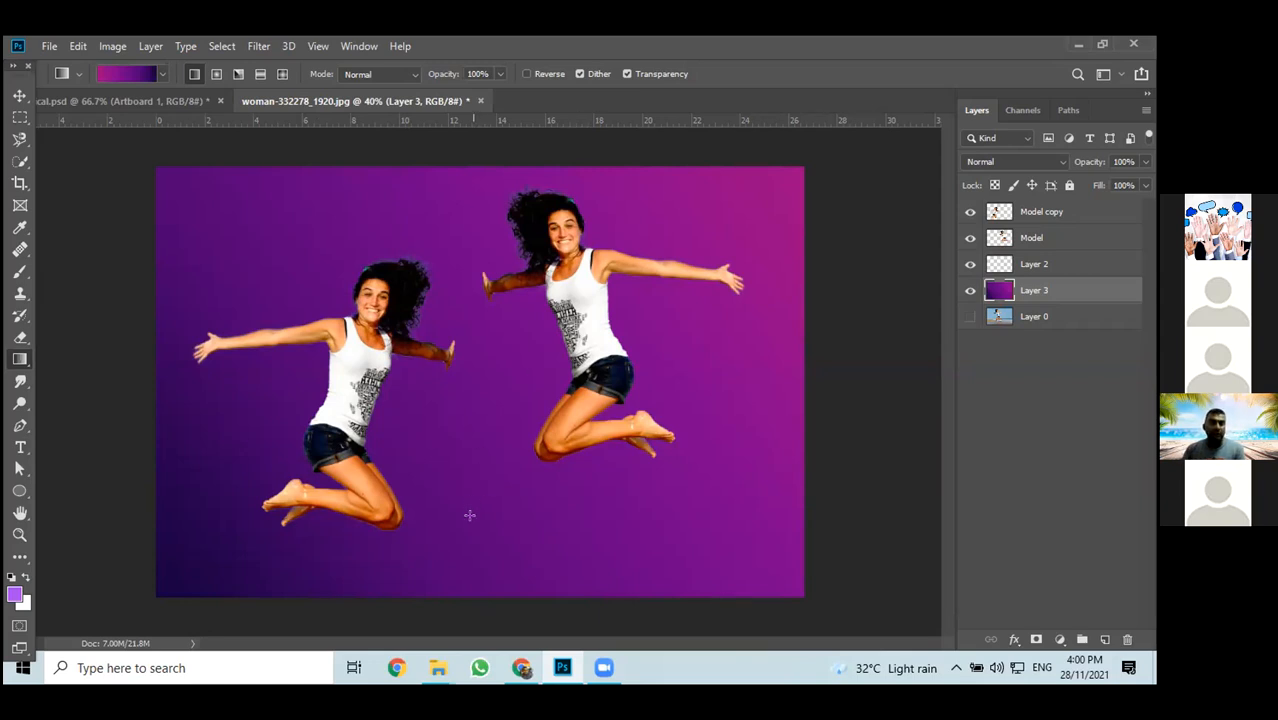
{"action": "left_click_drag", "start_coordinate": [262, 600], "coordinate": [338, 193]}
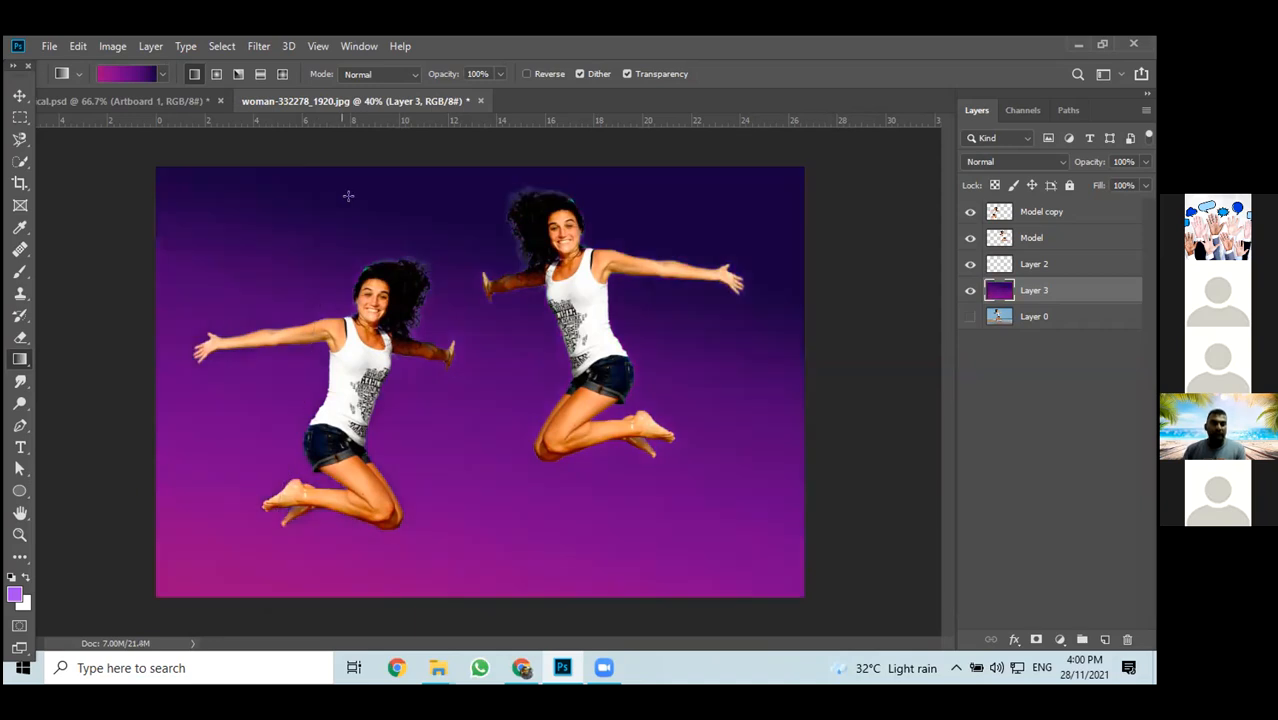
{"action": "left_click_drag", "start_coordinate": [804, 599], "coordinate": [340, 248]}
{"action": "left_click_drag", "start_coordinate": [60, 168], "coordinate": [787, 388]}
{"action": "left_click_drag", "start_coordinate": [527, 262], "coordinate": [831, 428]}
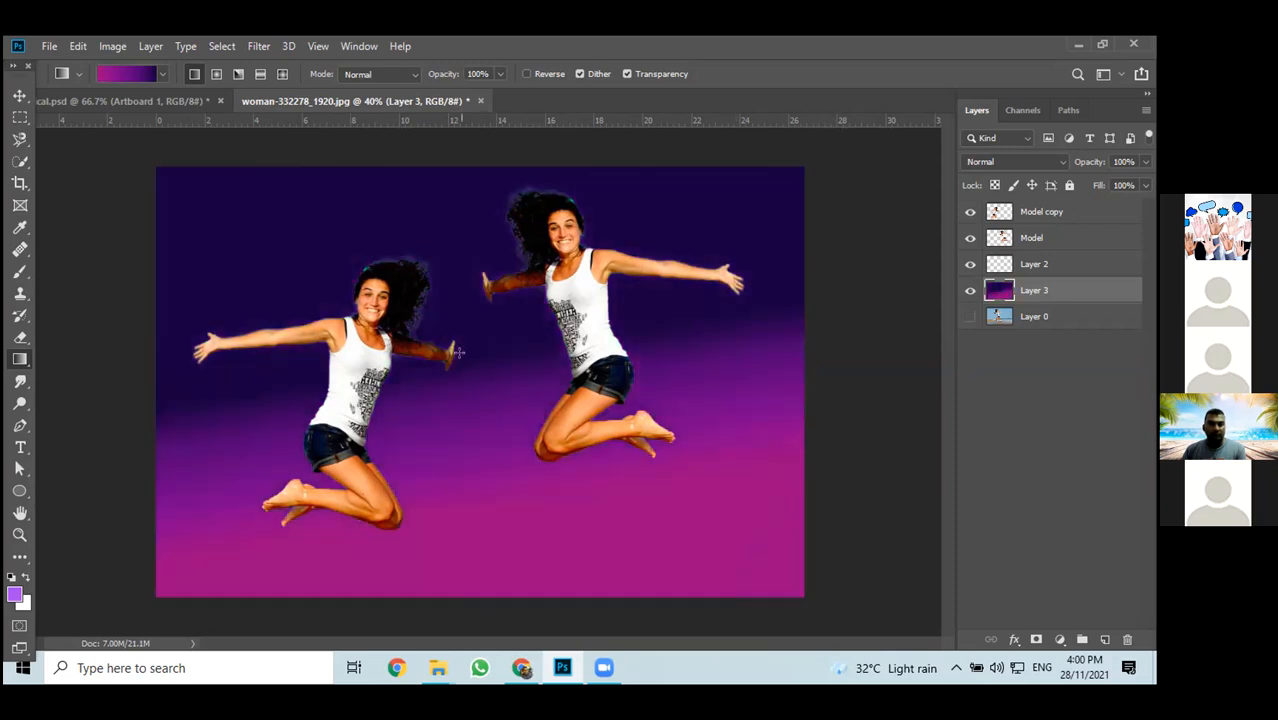
{"action": "left_click_drag", "start_coordinate": [484, 333], "coordinate": [494, 430]}
{"action": "left_click_drag", "start_coordinate": [494, 383], "coordinate": [490, 398]}
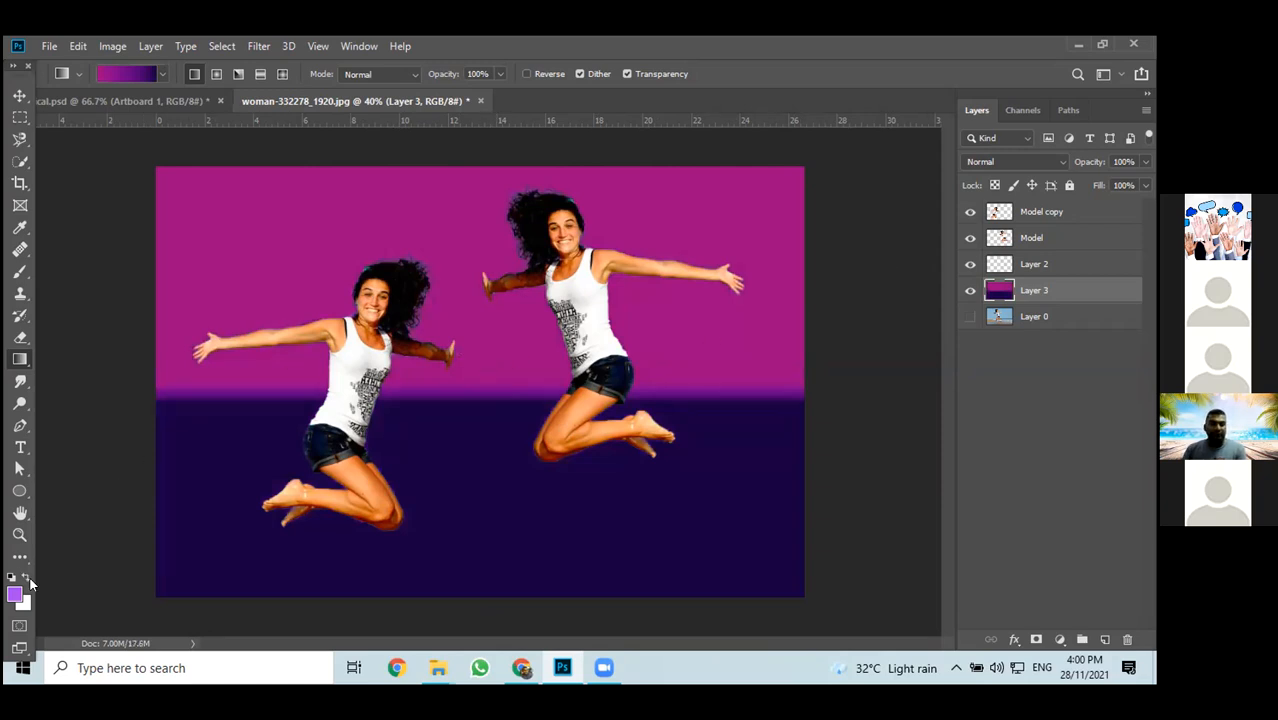
Fill Layer 3 with the linear gradient diagonally, from beyond the canvas's lower-left corner to beyond its upper-right edge
{"action": "left_click_drag", "start_coordinate": [60, 582], "coordinate": [929, 197]}
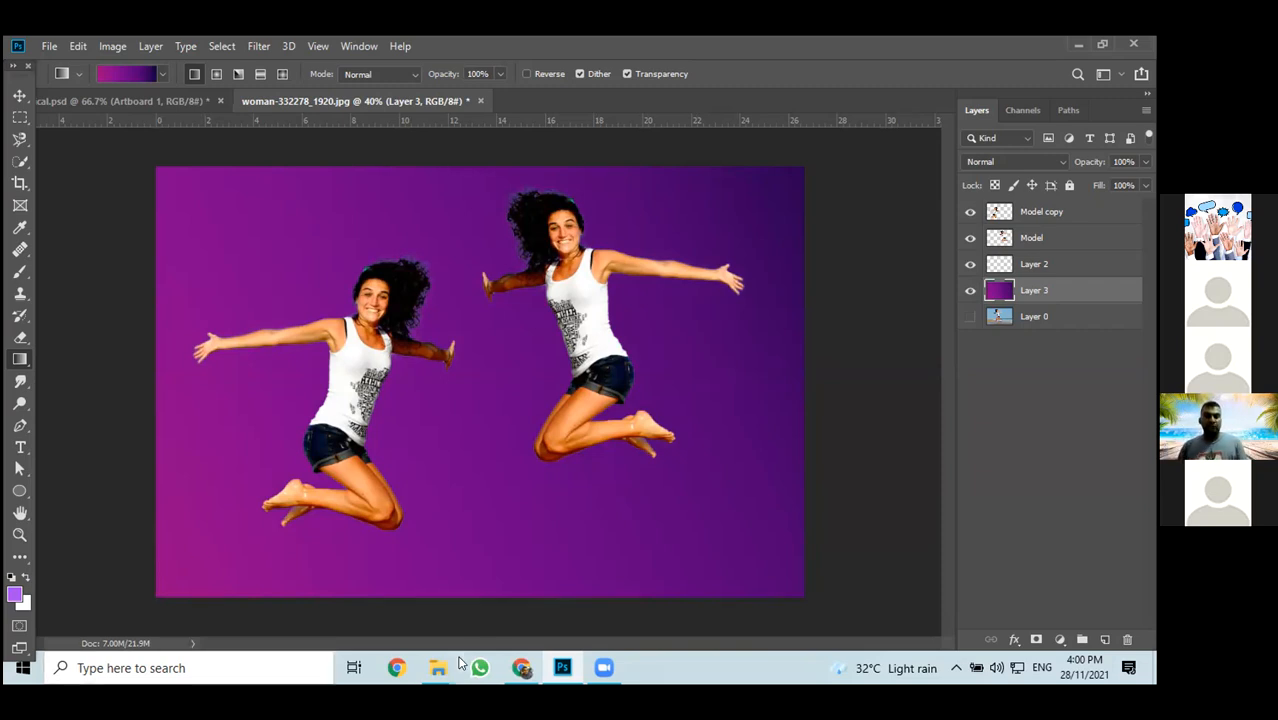
Switch to Chrome, look over the Color Hunt and Adobe Color palettes, and close the Drexel Color Theory page
{"action": "left_click", "coordinate": [521, 668]}
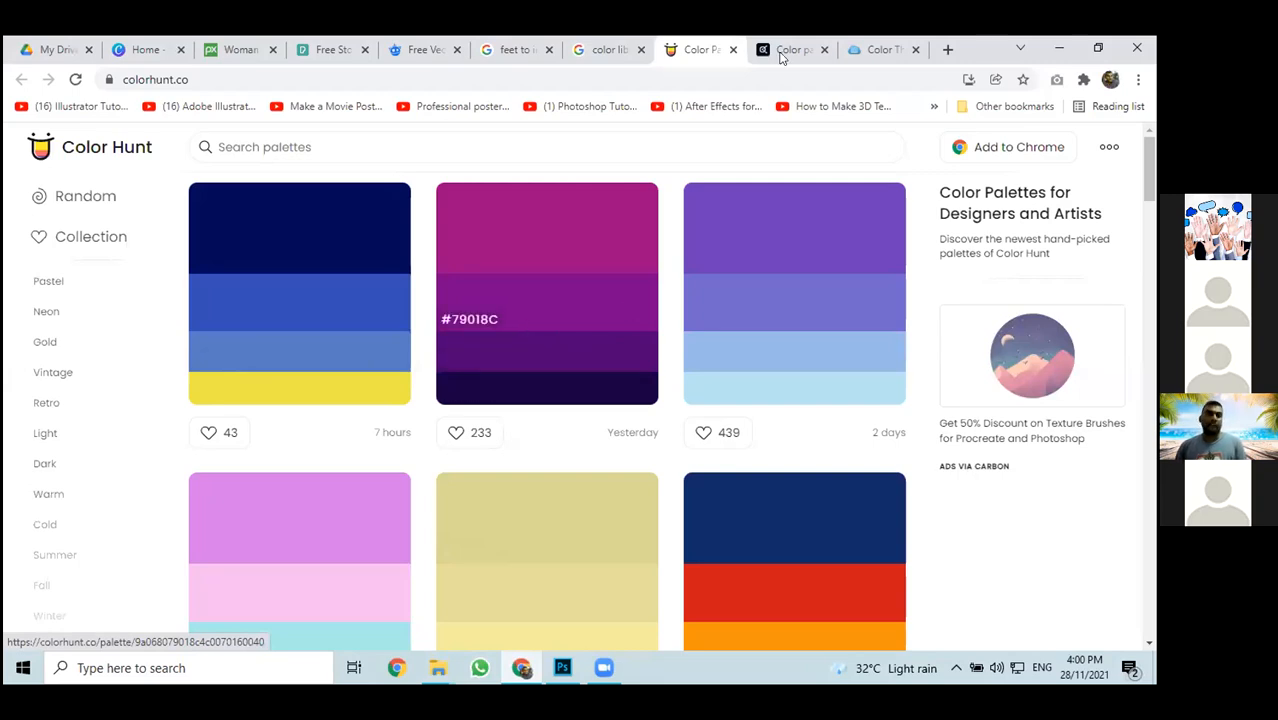
{"action": "key", "text": "ctrl+Tab"}
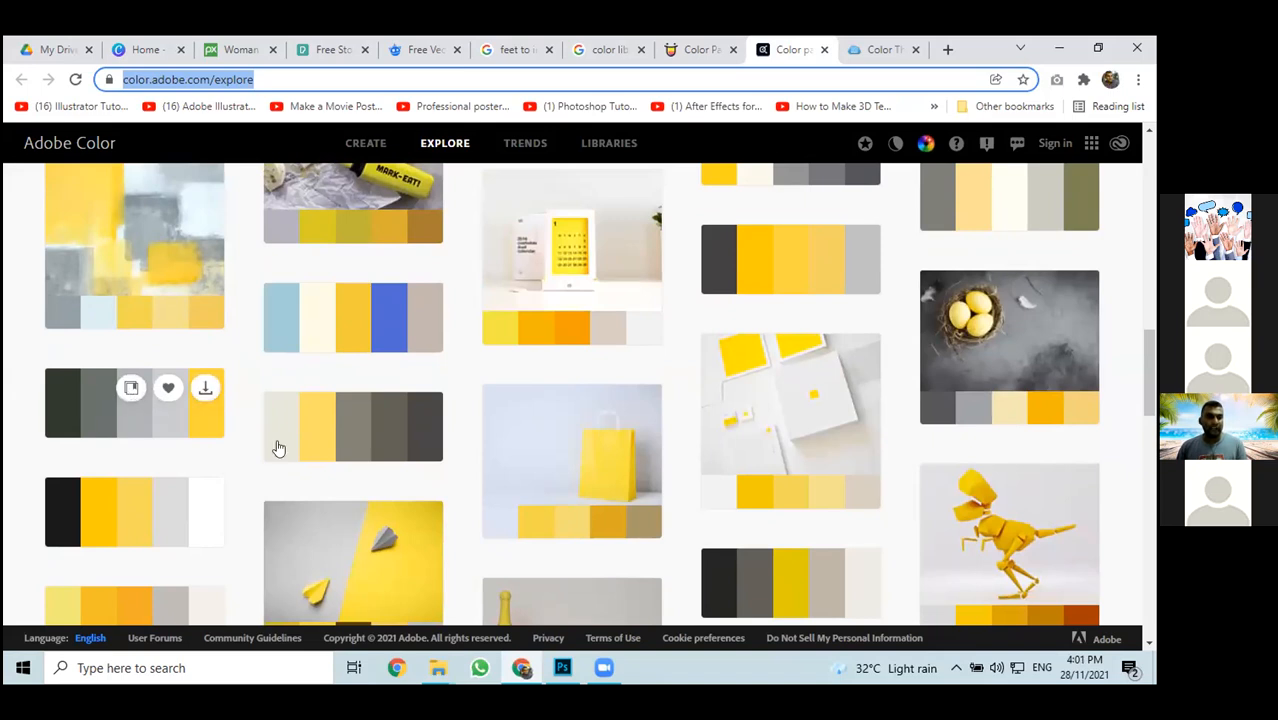
{"action": "left_click", "coordinate": [700, 49]}
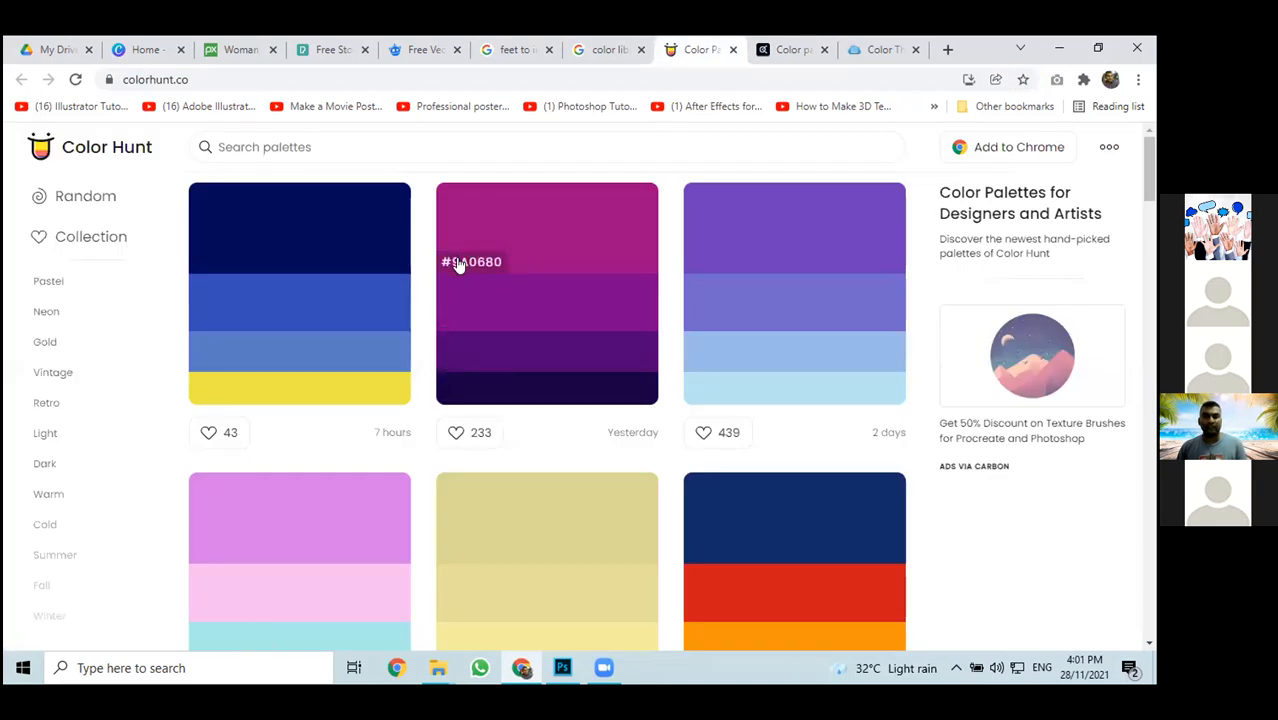
{"action": "left_click", "coordinate": [884, 48]}
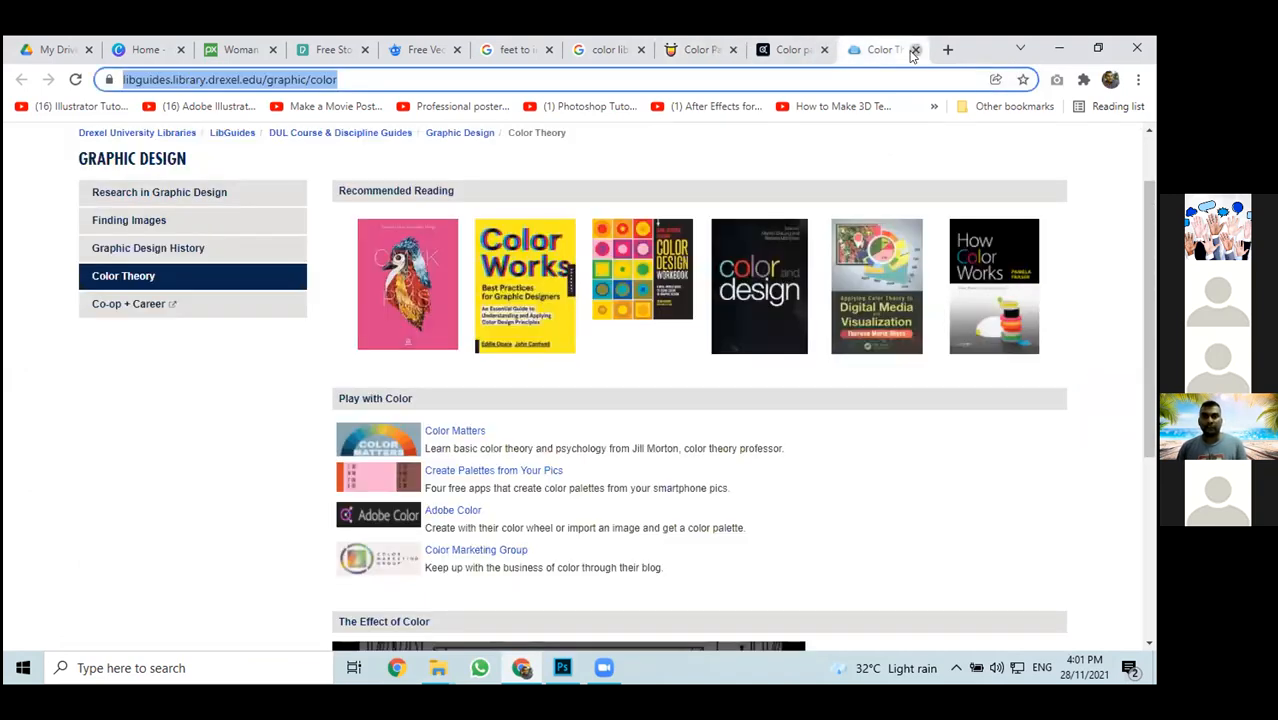
{"action": "left_click", "coordinate": [915, 49]}
{"action": "scroll", "coordinate": [861, 268], "scroll_direction": "down", "scroll_amount": 5}
{"action": "scroll", "coordinate": [836, 297], "scroll_direction": "up", "scroll_amount": 12}
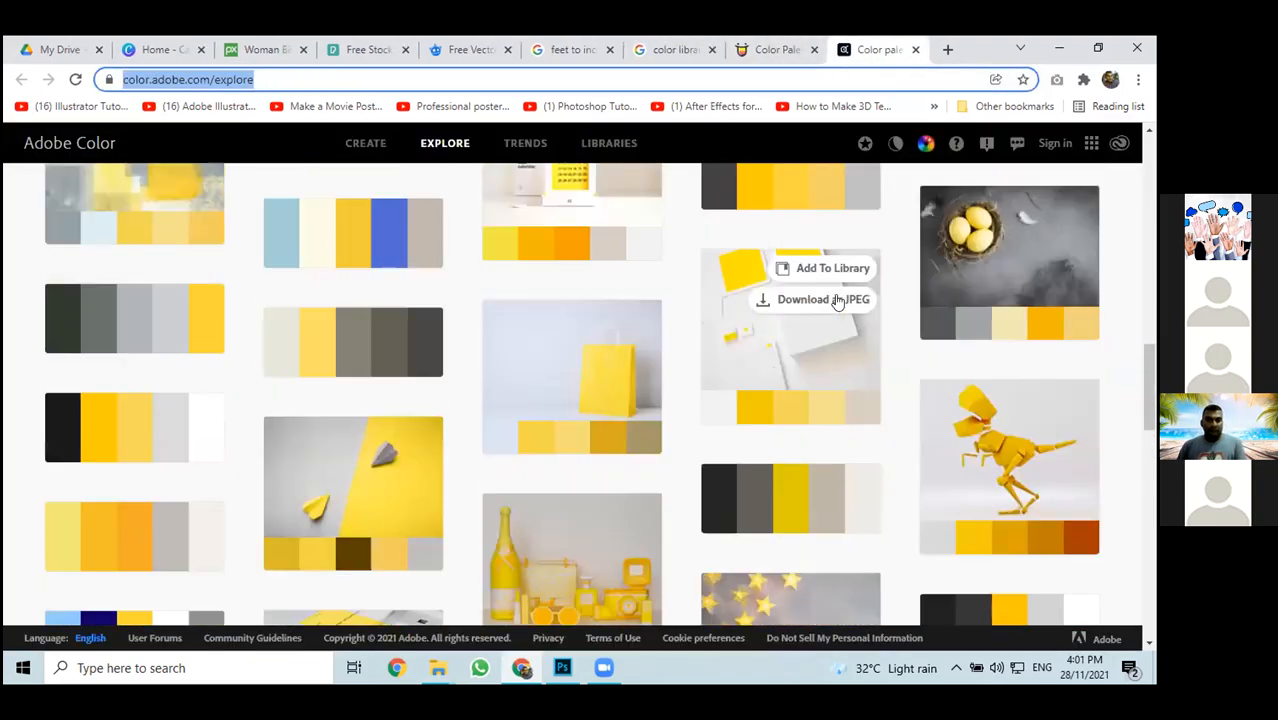
Look through the color palettes on Adobe Color's Trends page and view its Color Game page
{"action": "left_click", "coordinate": [519, 143]}
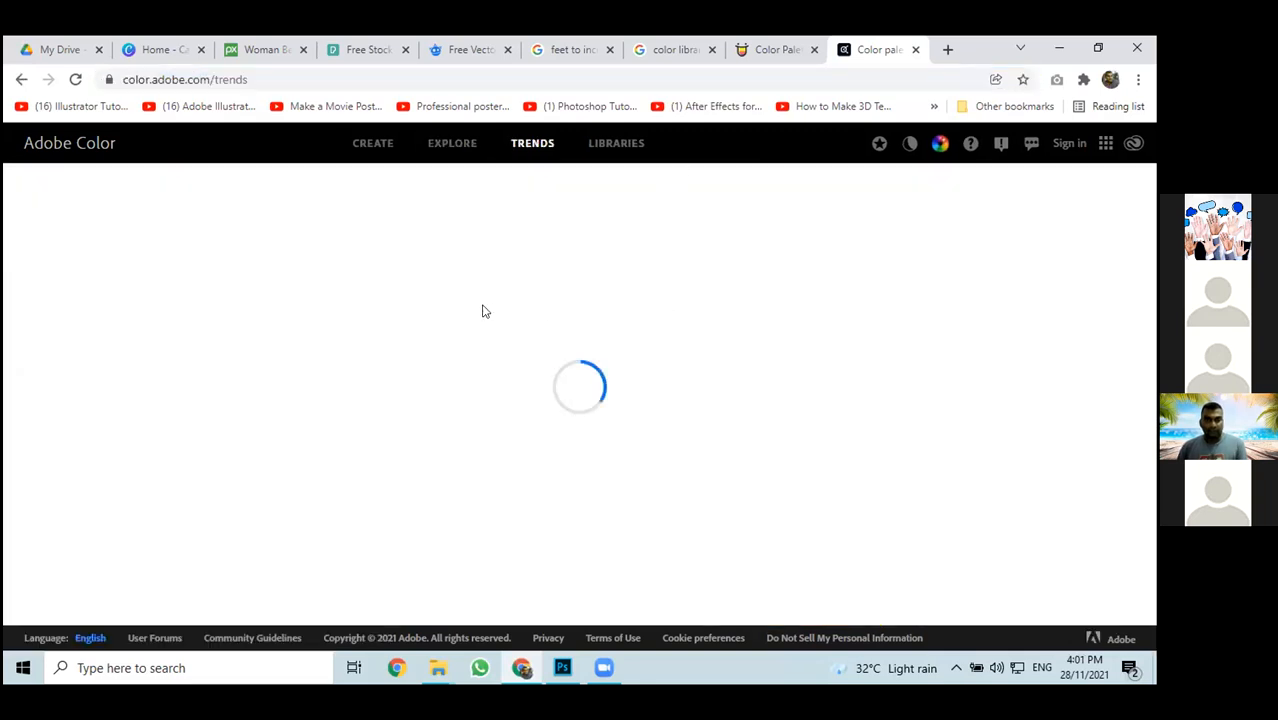
{"action": "scroll", "coordinate": [494, 297], "scroll_direction": "down", "scroll_amount": 5}
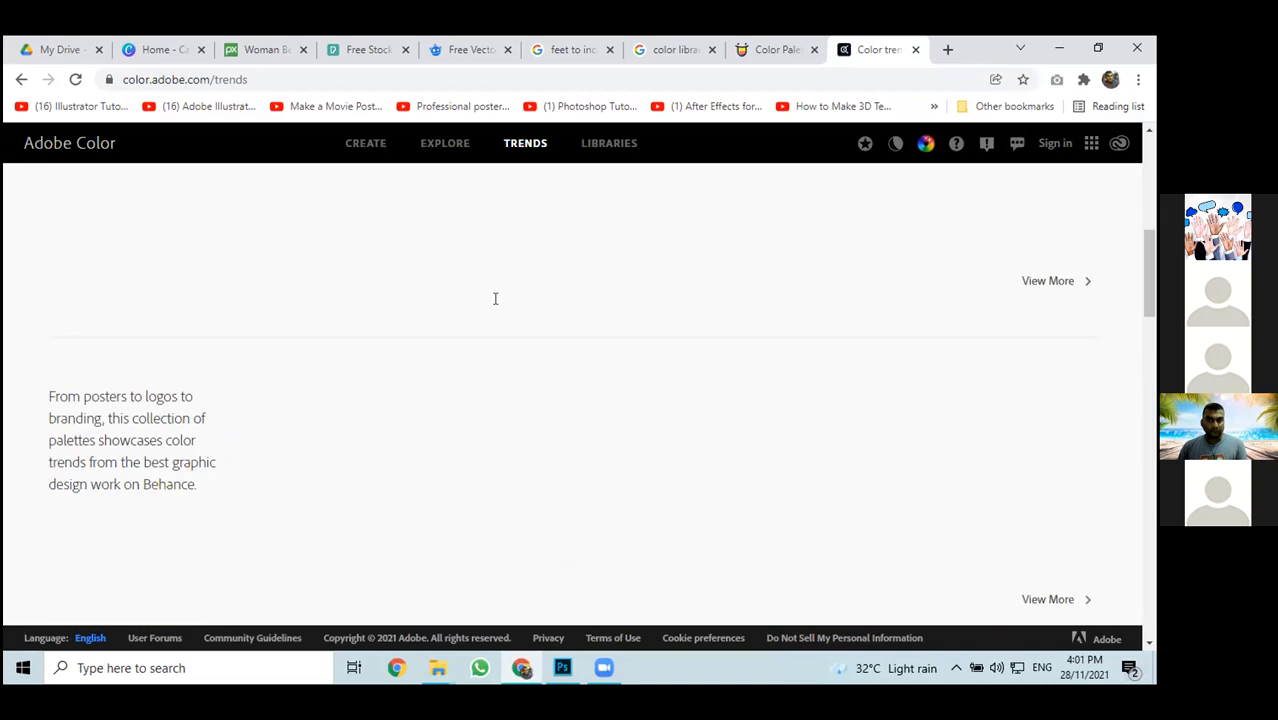
{"action": "scroll", "coordinate": [497, 304], "scroll_direction": "up", "scroll_amount": 4}
{"action": "scroll", "coordinate": [497, 300], "scroll_direction": "up", "scroll_amount": 2}
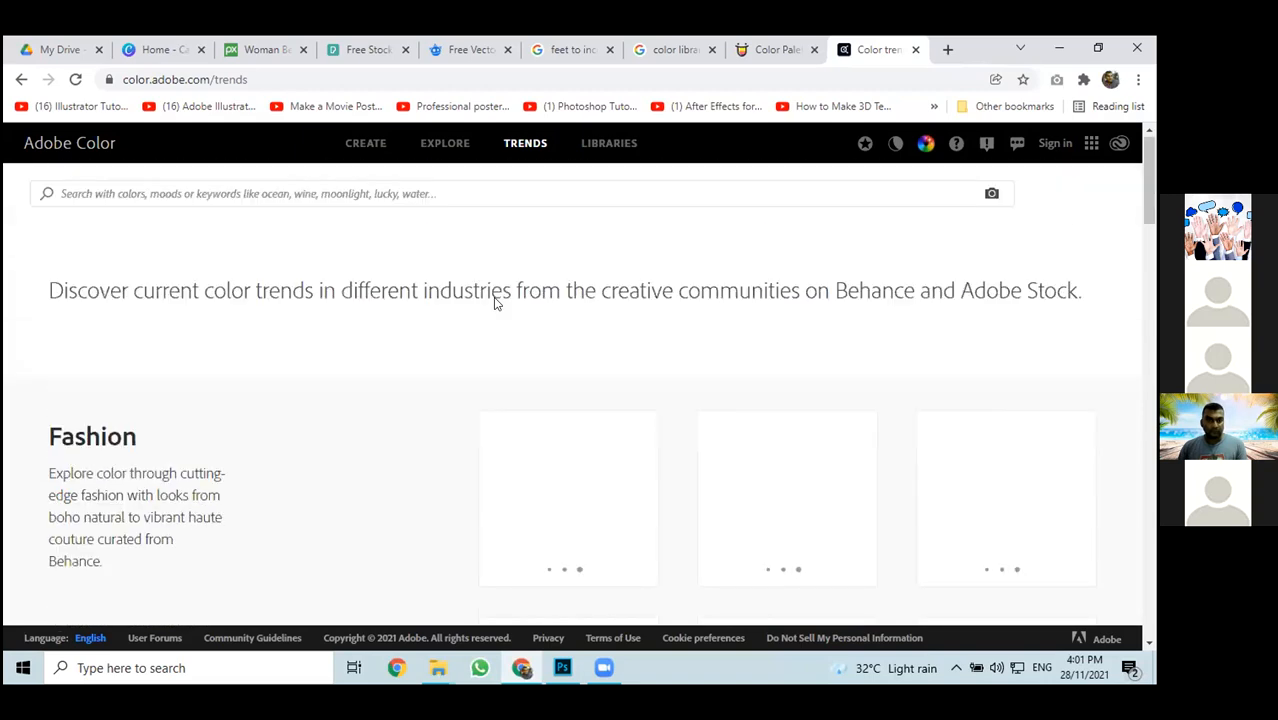
{"action": "scroll", "coordinate": [508, 303], "scroll_direction": "down", "scroll_amount": 2}
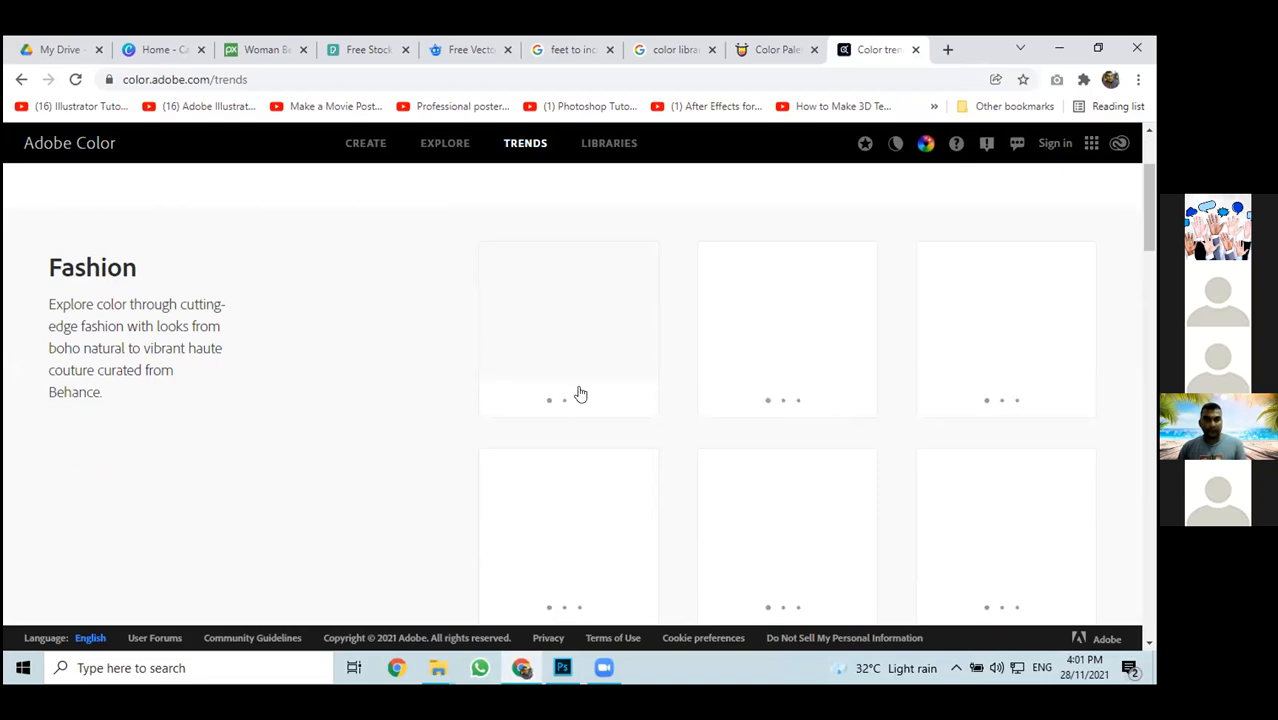
{"action": "scroll", "coordinate": [657, 349], "scroll_direction": "up", "scroll_amount": 2}
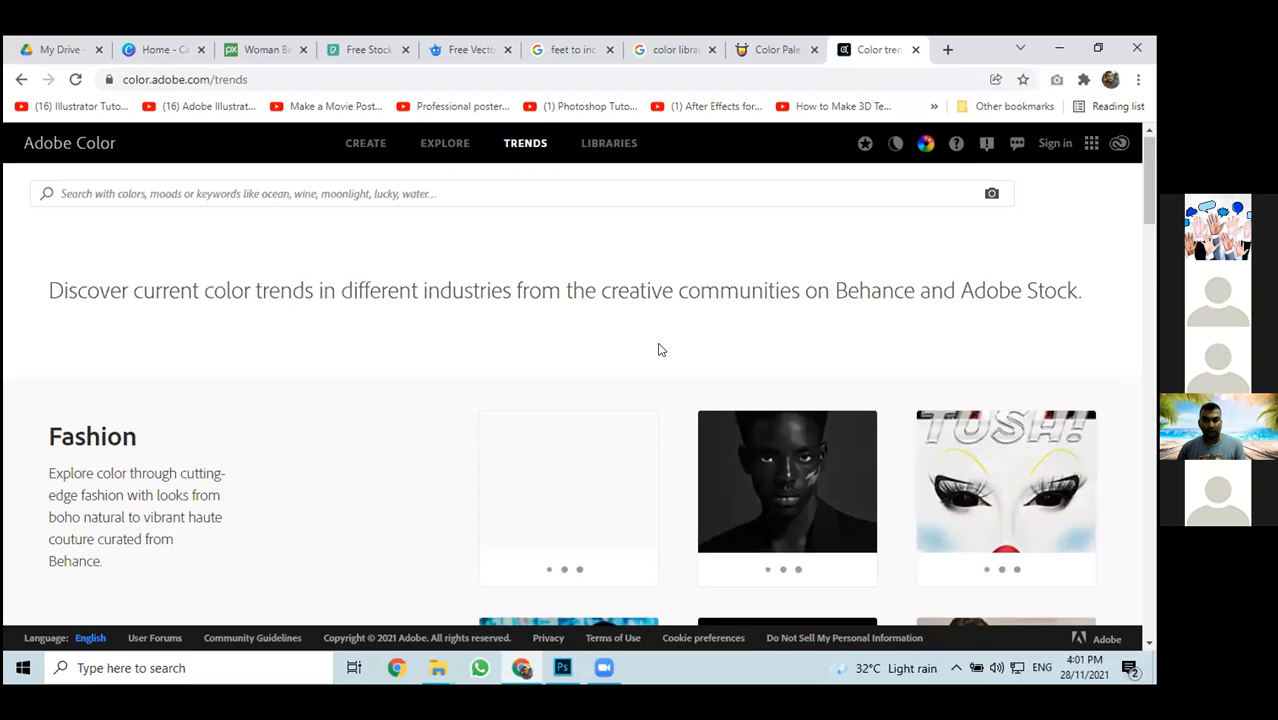
{"action": "scroll", "coordinate": [657, 349], "scroll_direction": "down", "scroll_amount": 8}
{"action": "scroll", "coordinate": [657, 349], "scroll_direction": "up", "scroll_amount": 5}
{"action": "scroll", "coordinate": [658, 349], "scroll_direction": "up", "scroll_amount": 3}
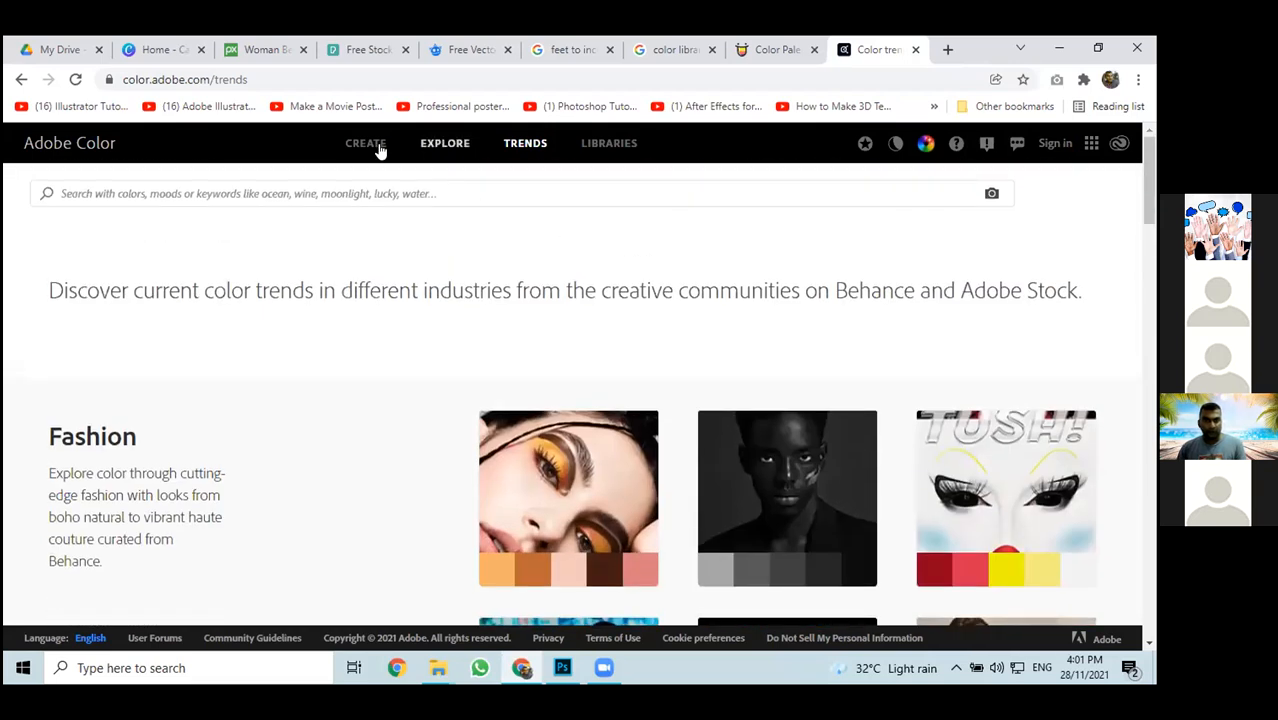
{"action": "left_click", "coordinate": [924, 145]}
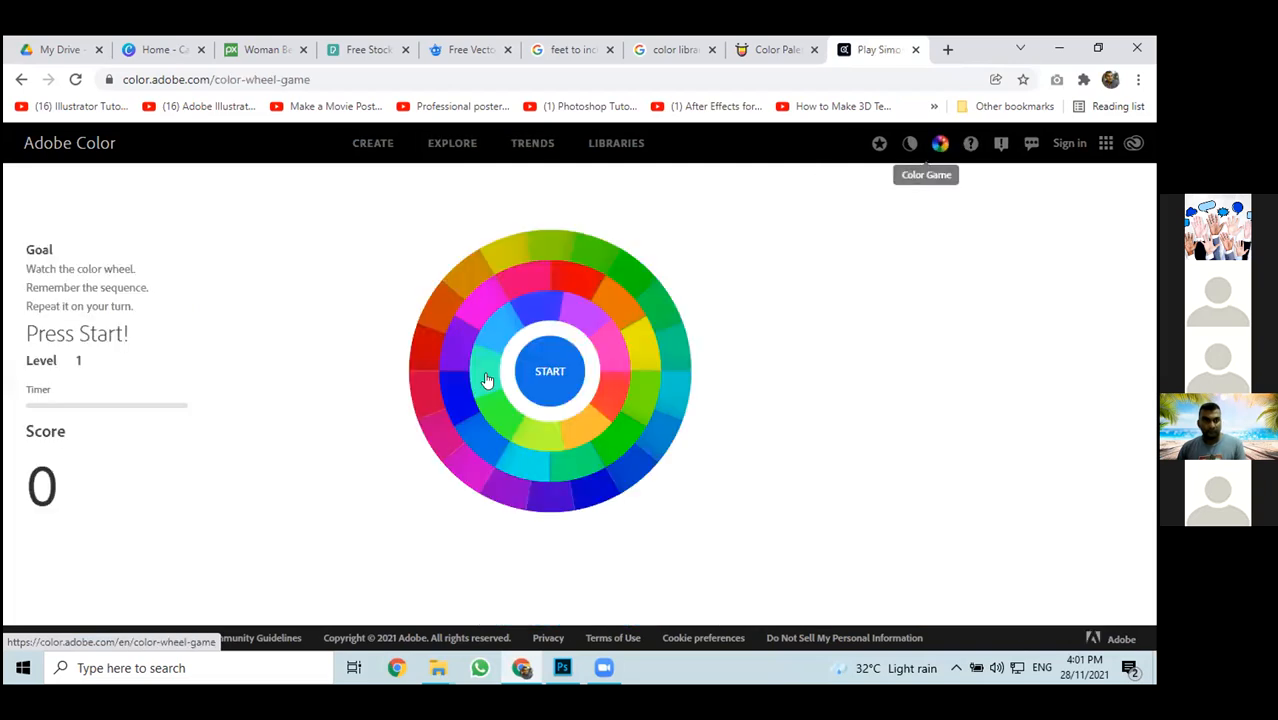
Browse the Adobe Color Explore palettes and go on to page 2 for more color combinations
{"action": "left_click", "coordinate": [453, 145]}
{"action": "scroll", "coordinate": [494, 387], "scroll_direction": "down", "scroll_amount": 2}
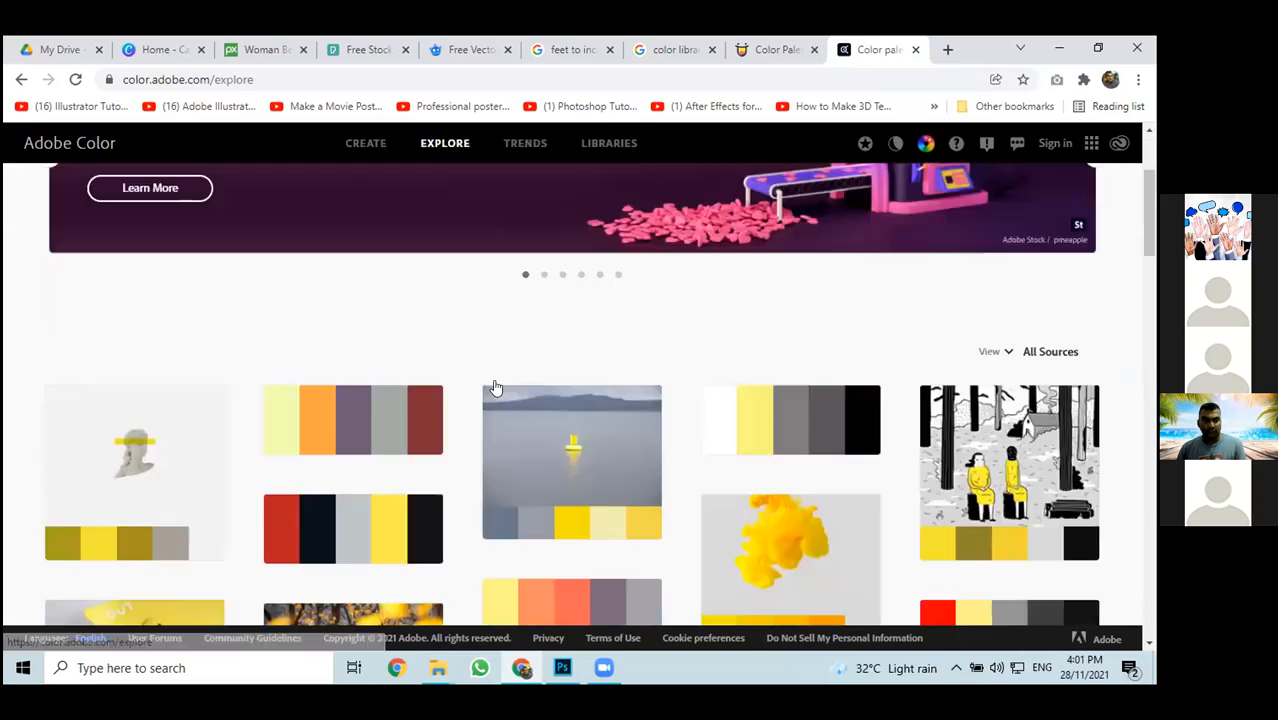
{"action": "scroll", "coordinate": [494, 387], "scroll_direction": "down", "scroll_amount": 15}
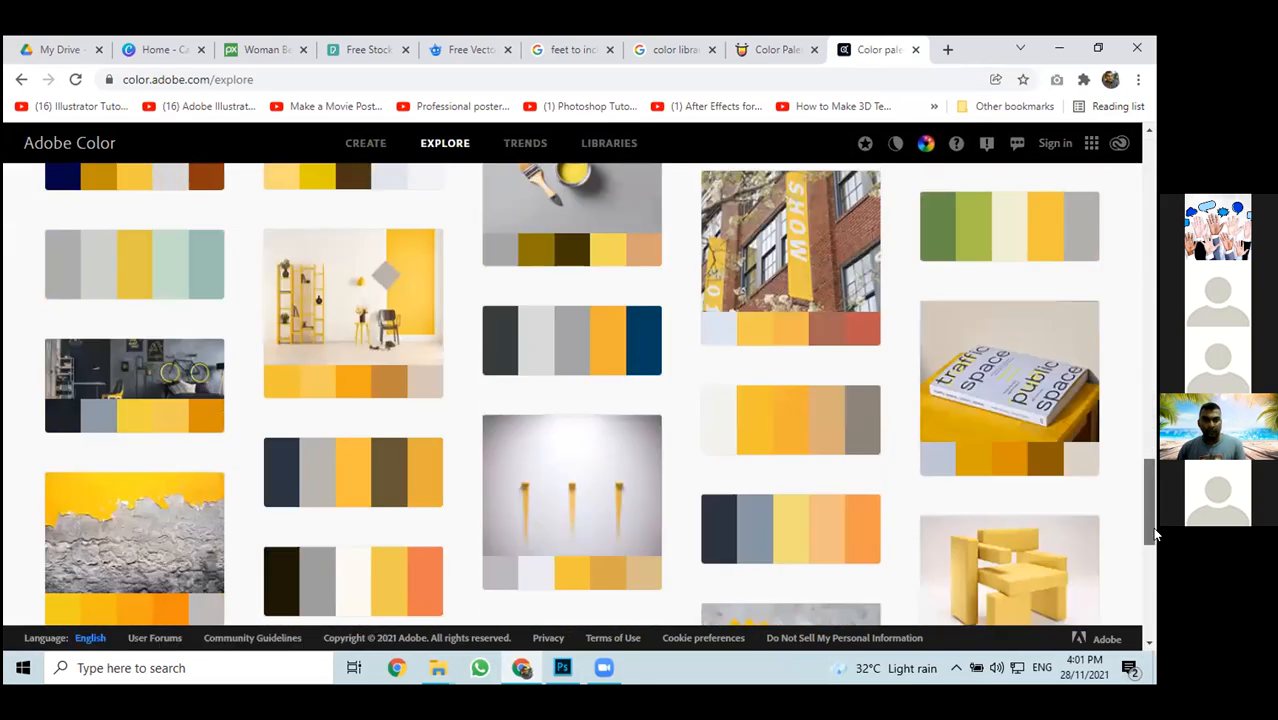
{"action": "scroll", "coordinate": [1155, 535], "scroll_direction": "down", "scroll_amount": 6}
{"action": "left_click", "coordinate": [674, 568]}
{"action": "scroll", "coordinate": [785, 428], "scroll_direction": "down", "scroll_amount": 1}
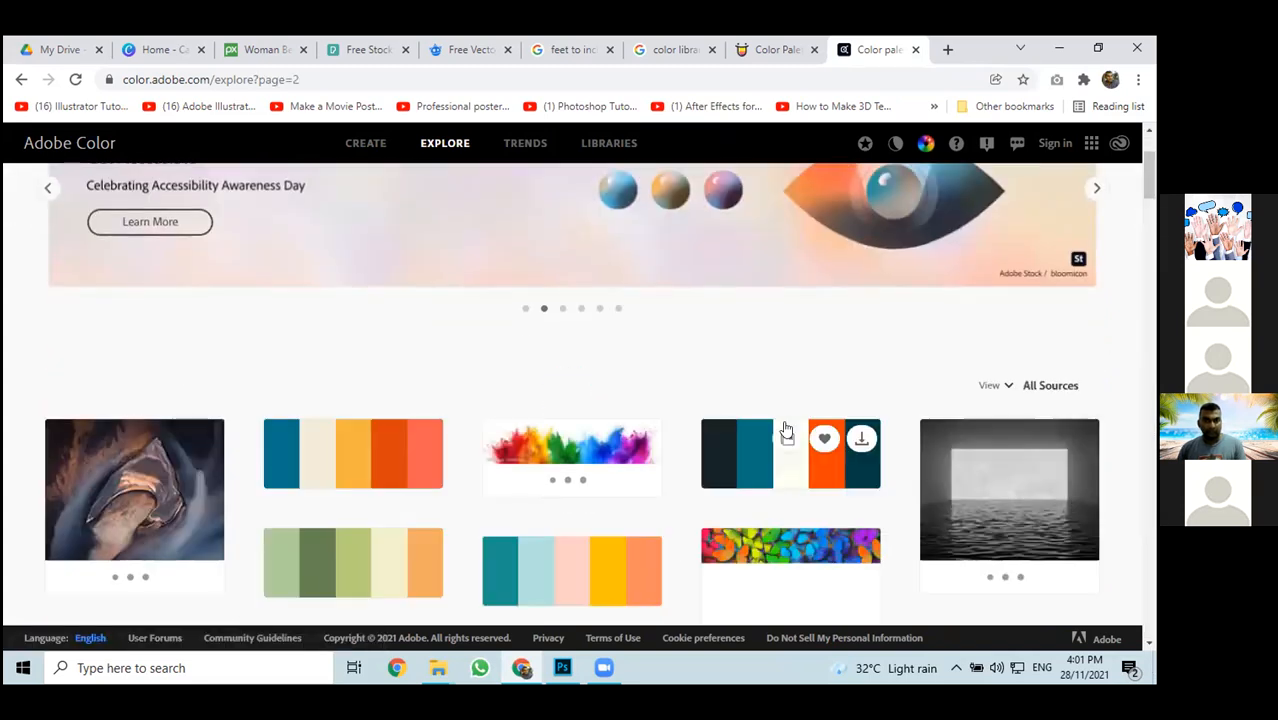
{"action": "scroll", "coordinate": [785, 428], "scroll_direction": "down", "scroll_amount": 2}
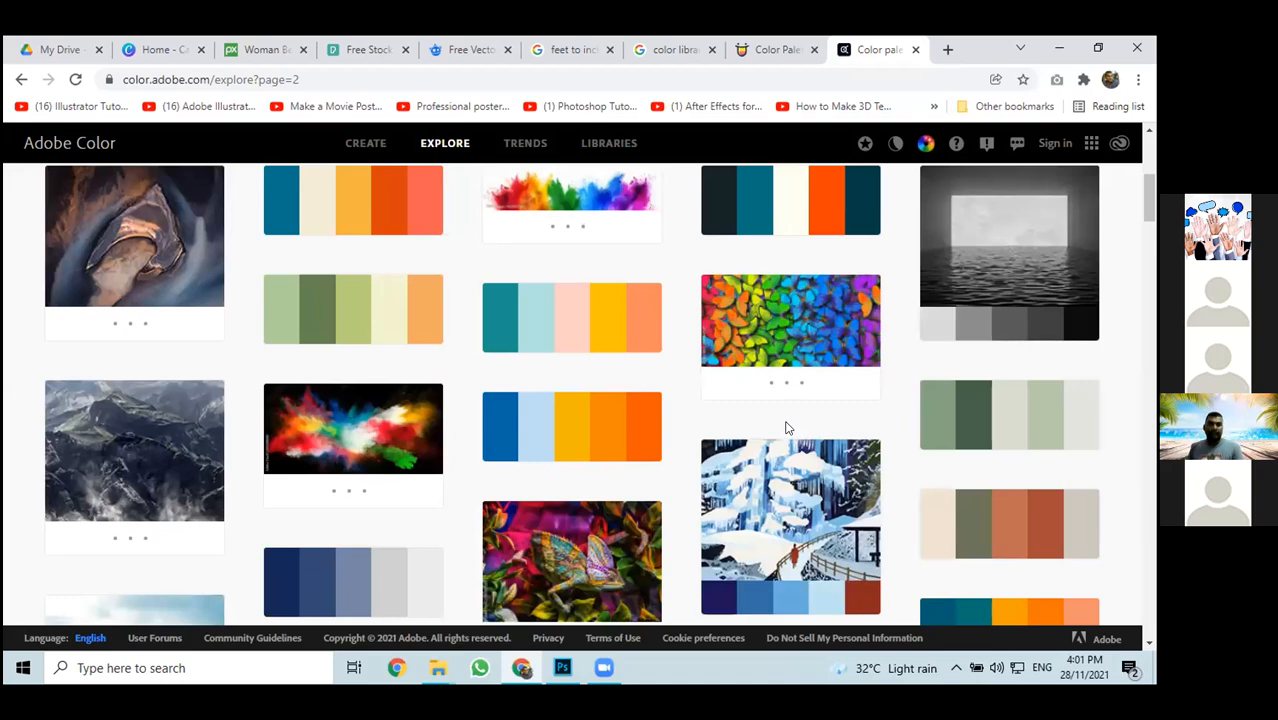
Try to download the blue, yellow and orange palette from Adobe Color and return to the Explore page
{"action": "mouse_move", "coordinate": [496, 436]}
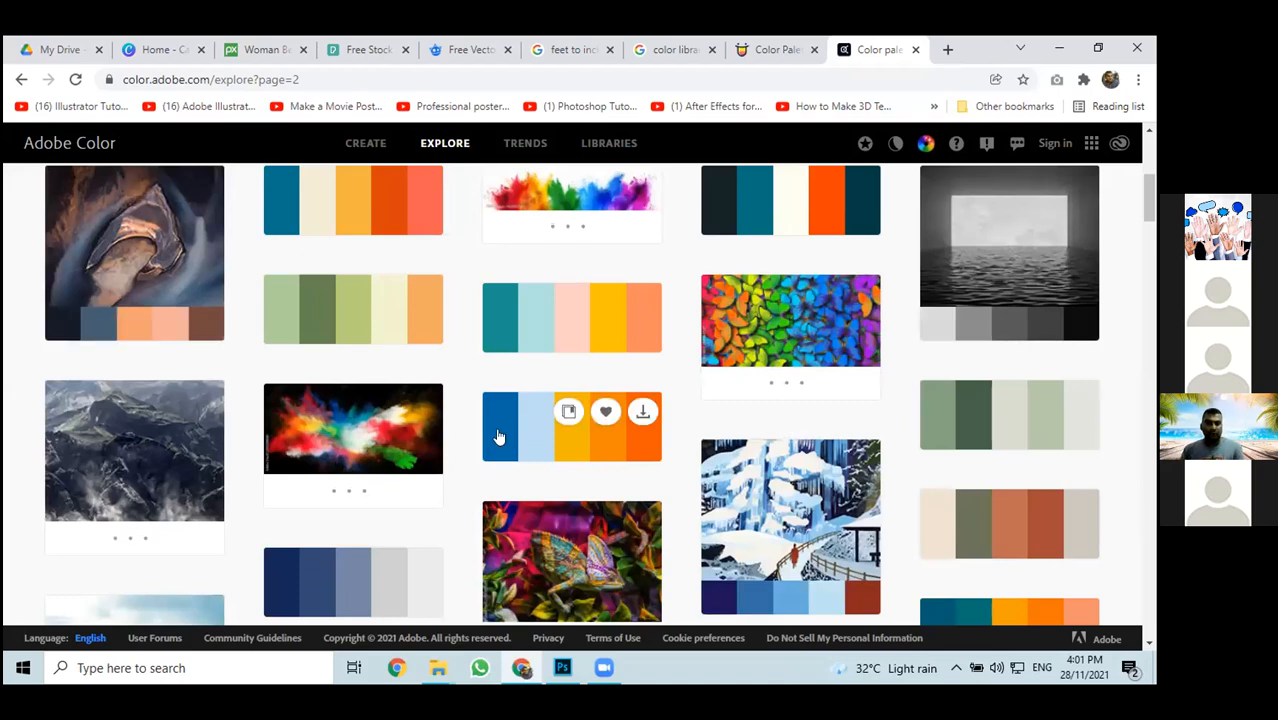
{"action": "left_click", "coordinate": [645, 414]}
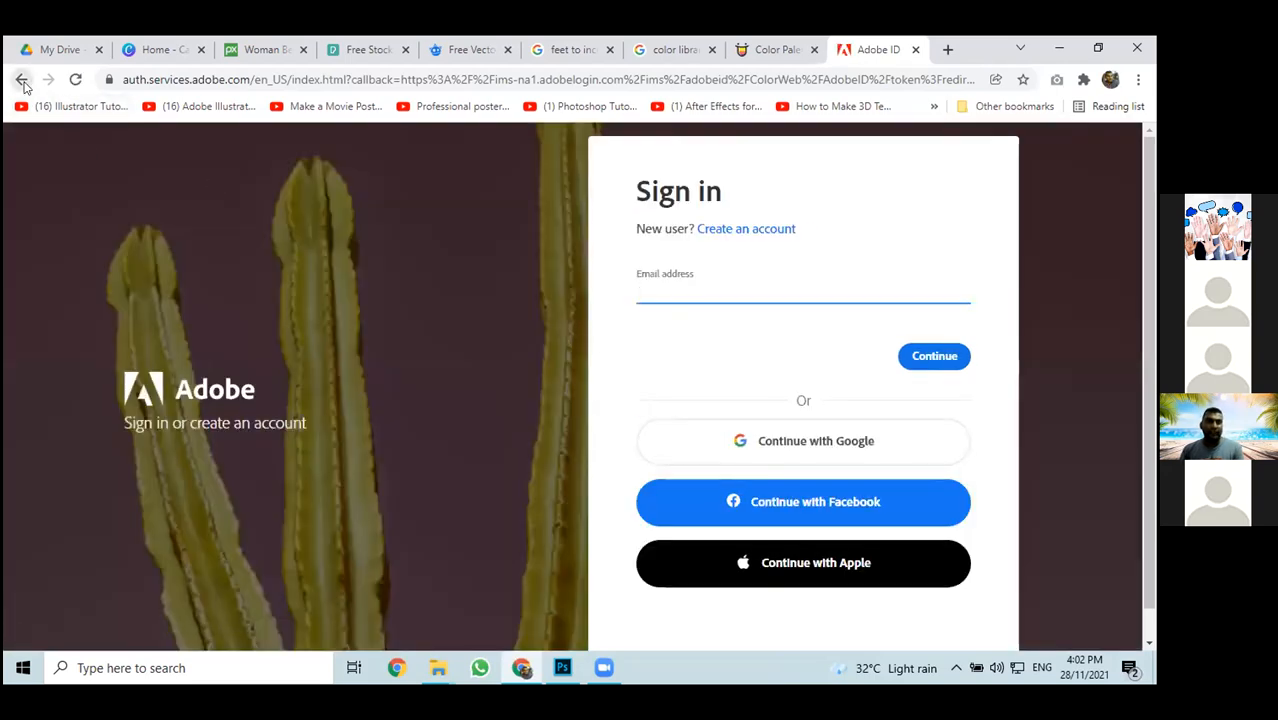
{"action": "left_click", "coordinate": [22, 80]}
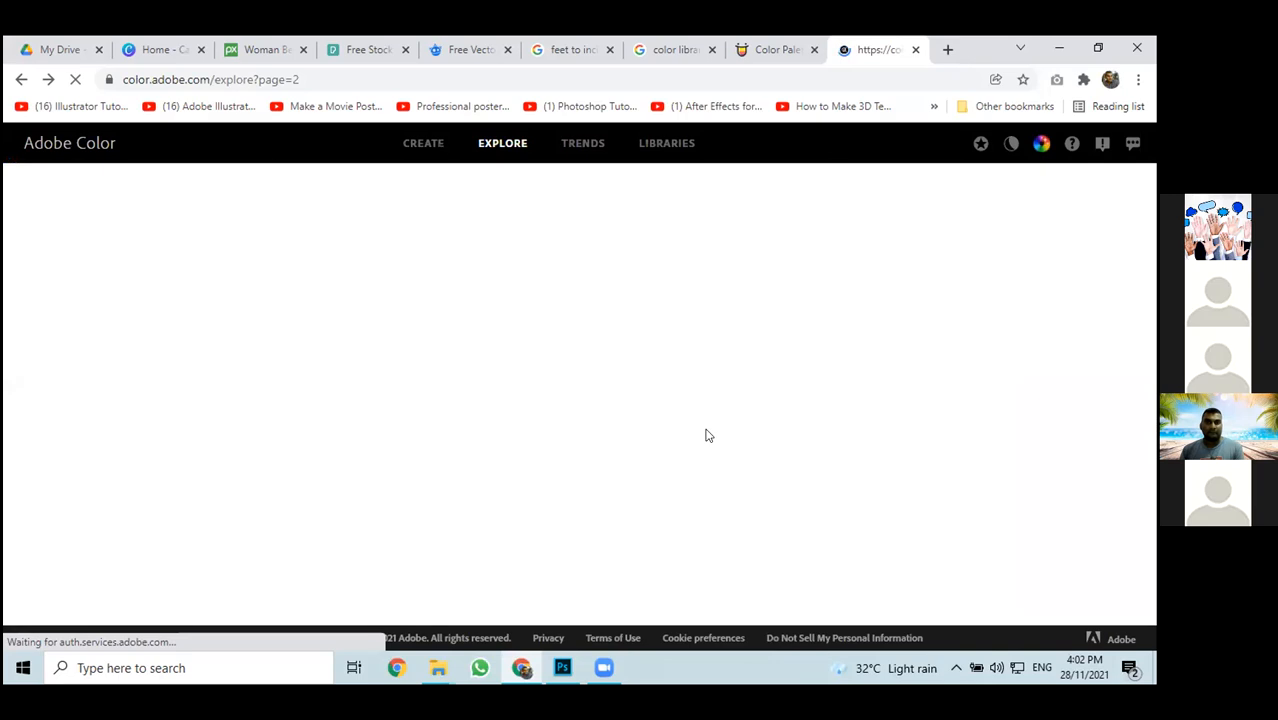
Capture the teal, light blue, pink, yellow and orange palette with Snipping Tool and copy the snip
{"action": "scroll", "coordinate": [727, 418], "scroll_direction": "down", "scroll_amount": 5}
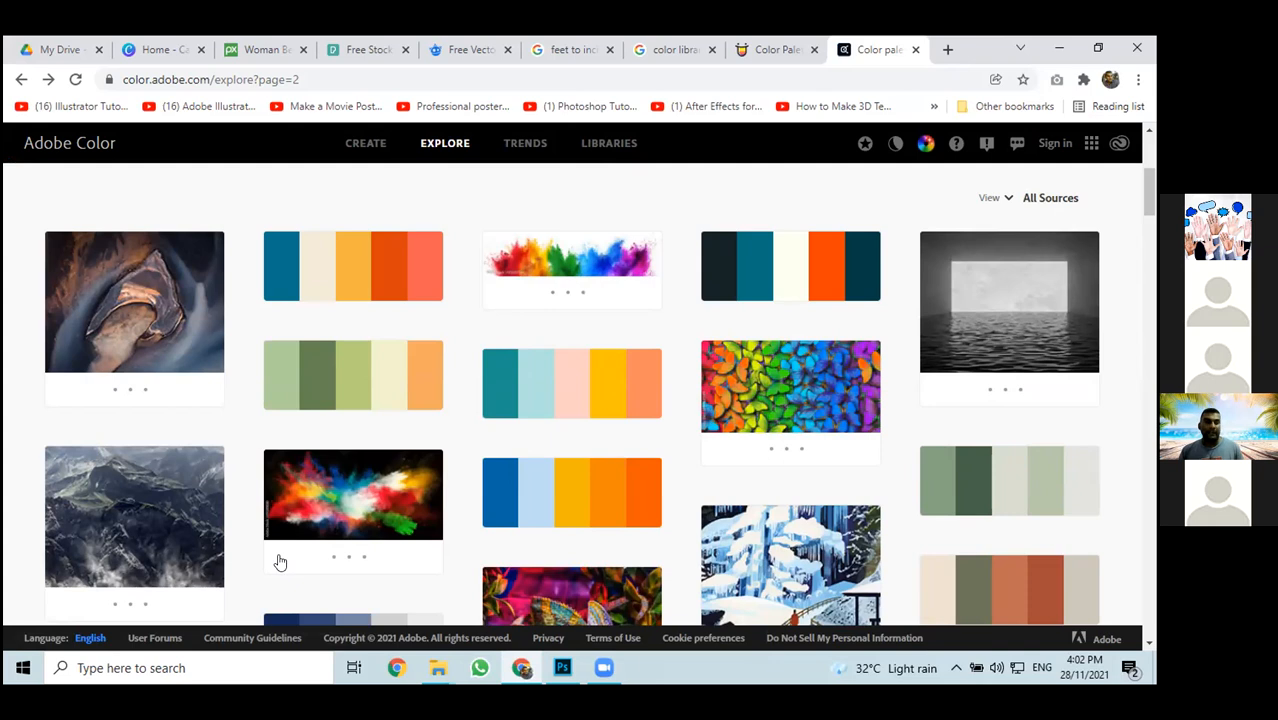
{"action": "left_click", "coordinate": [156, 668]}
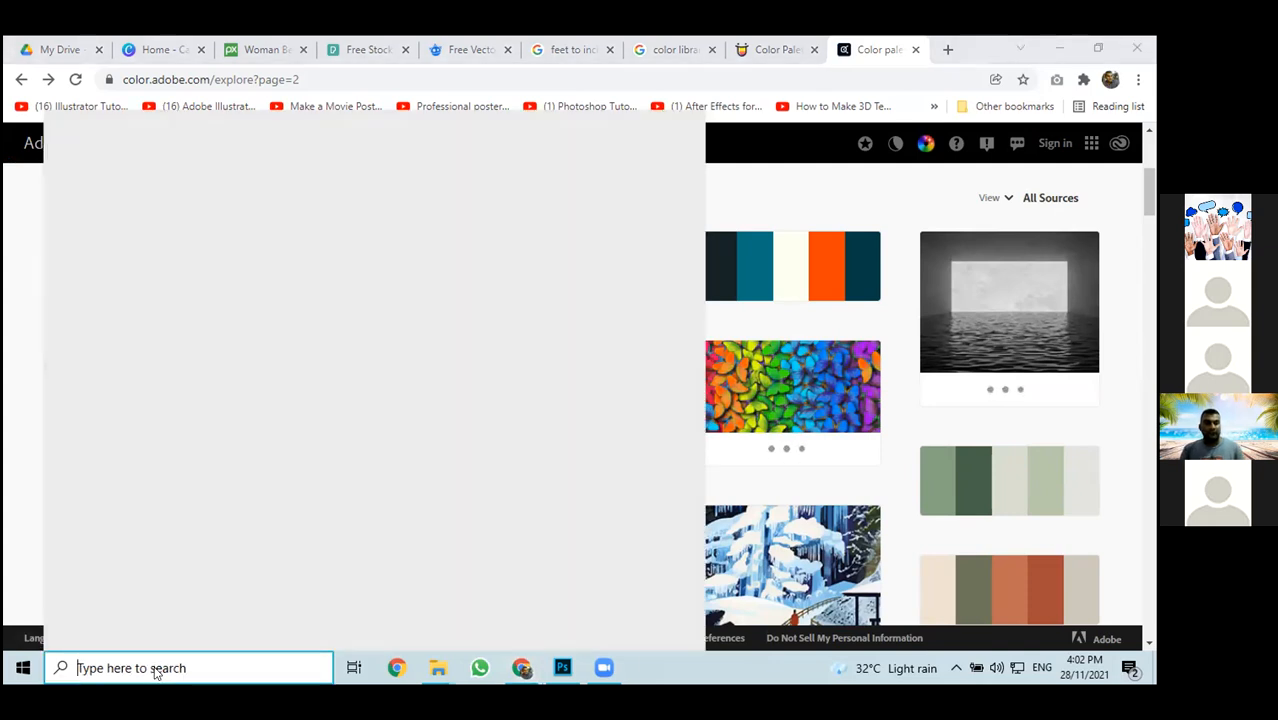
{"action": "type", "text": "sni"}
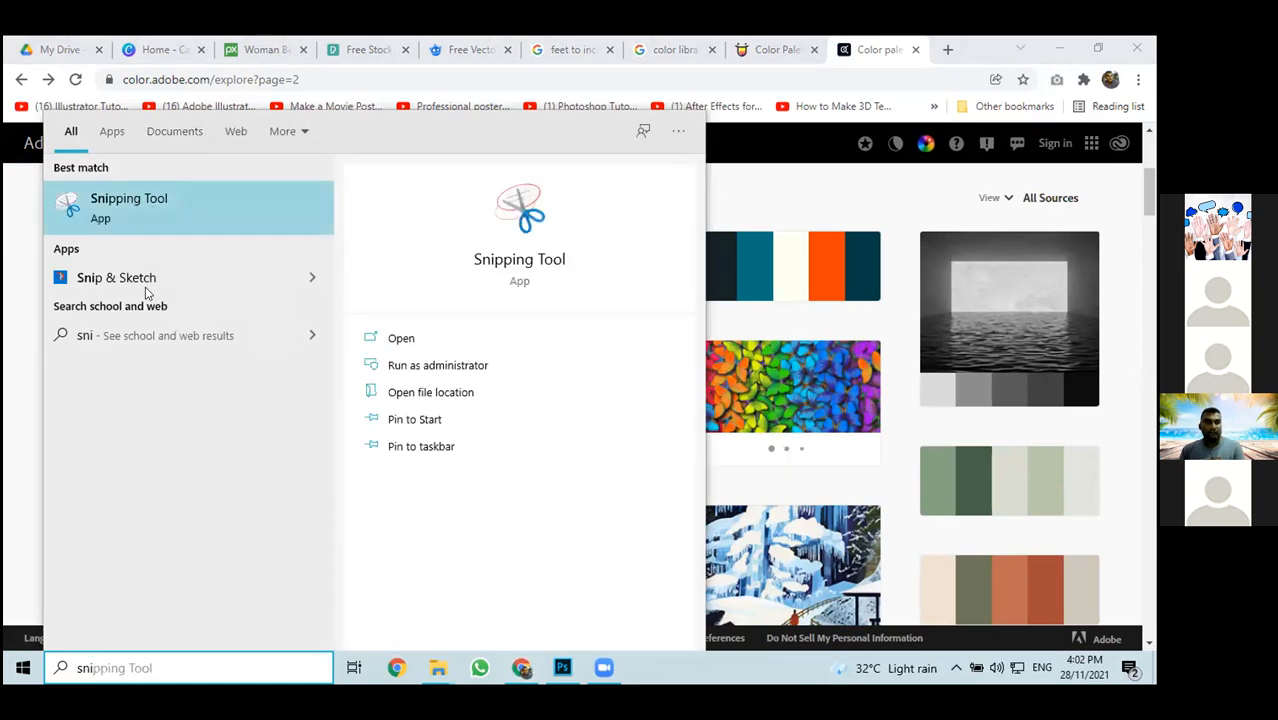
{"action": "left_click", "coordinate": [142, 198]}
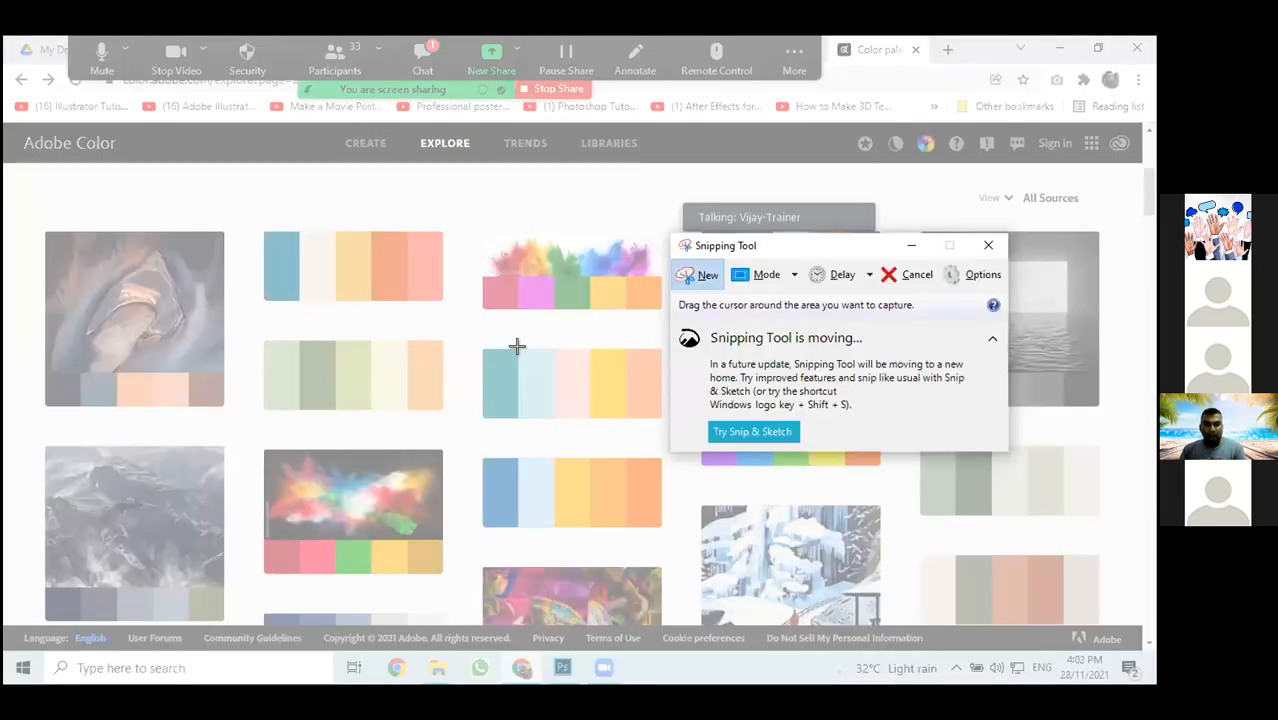
{"action": "left_click_drag", "start_coordinate": [464, 340], "coordinate": [618, 371]}
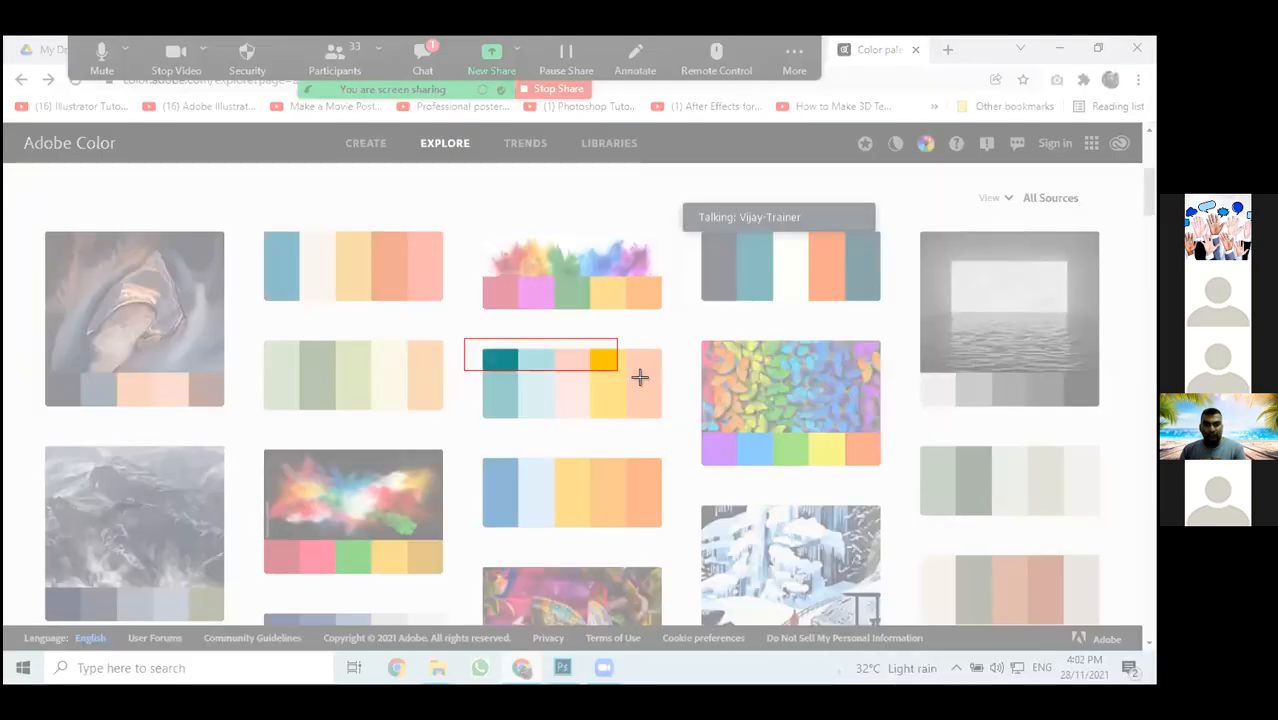
{"action": "left_click_drag", "start_coordinate": [666, 423], "coordinate": [668, 431]}
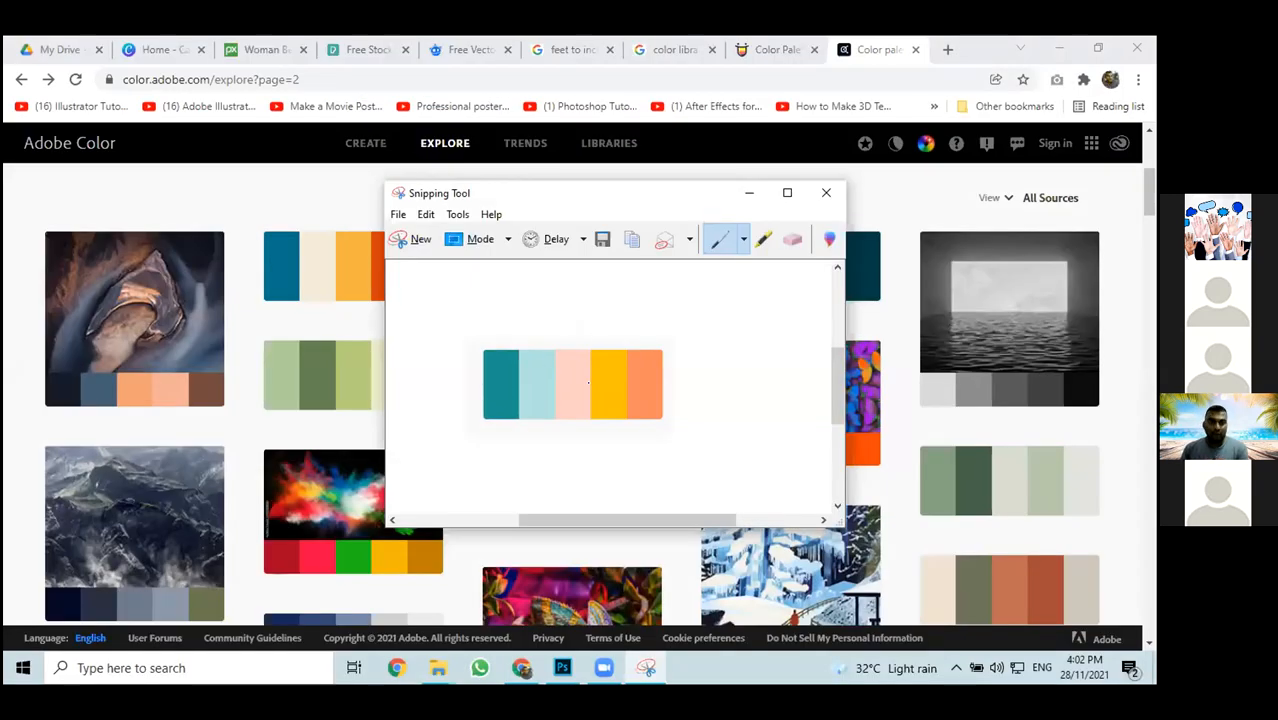
{"action": "left_click", "coordinate": [425, 214]}
{"action": "left_click", "coordinate": [428, 230]}
{"action": "left_click", "coordinate": [426, 215]}
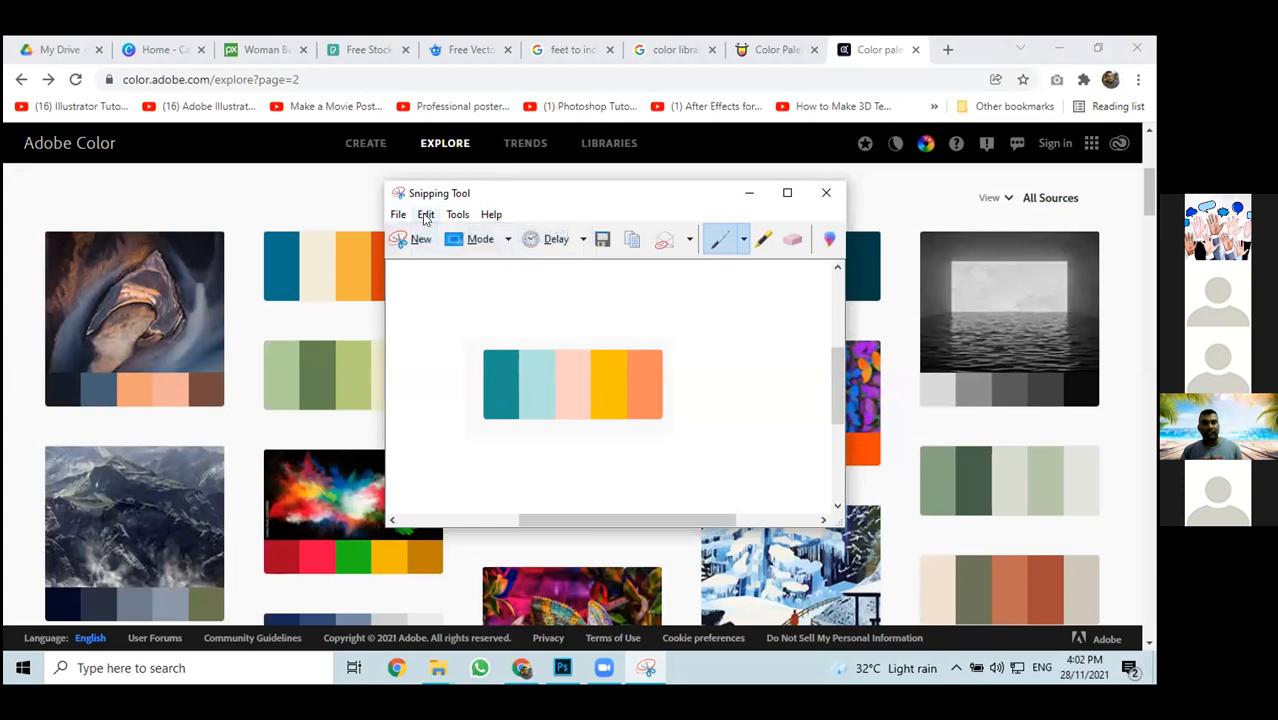
{"action": "left_click", "coordinate": [437, 233]}
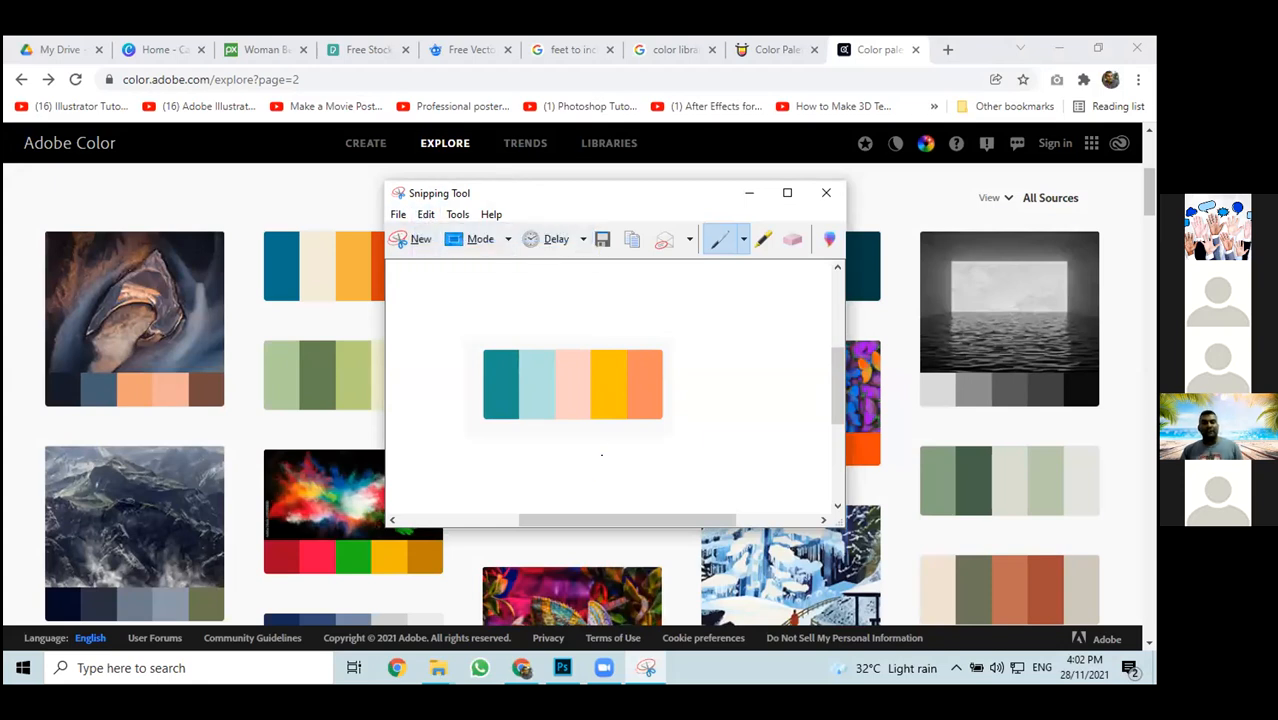
Paste the palette snip into the woman-332278_1920.jpg document in Photoshop and move it beneath the original model's outstretched arm
{"action": "left_click", "coordinate": [561, 670]}
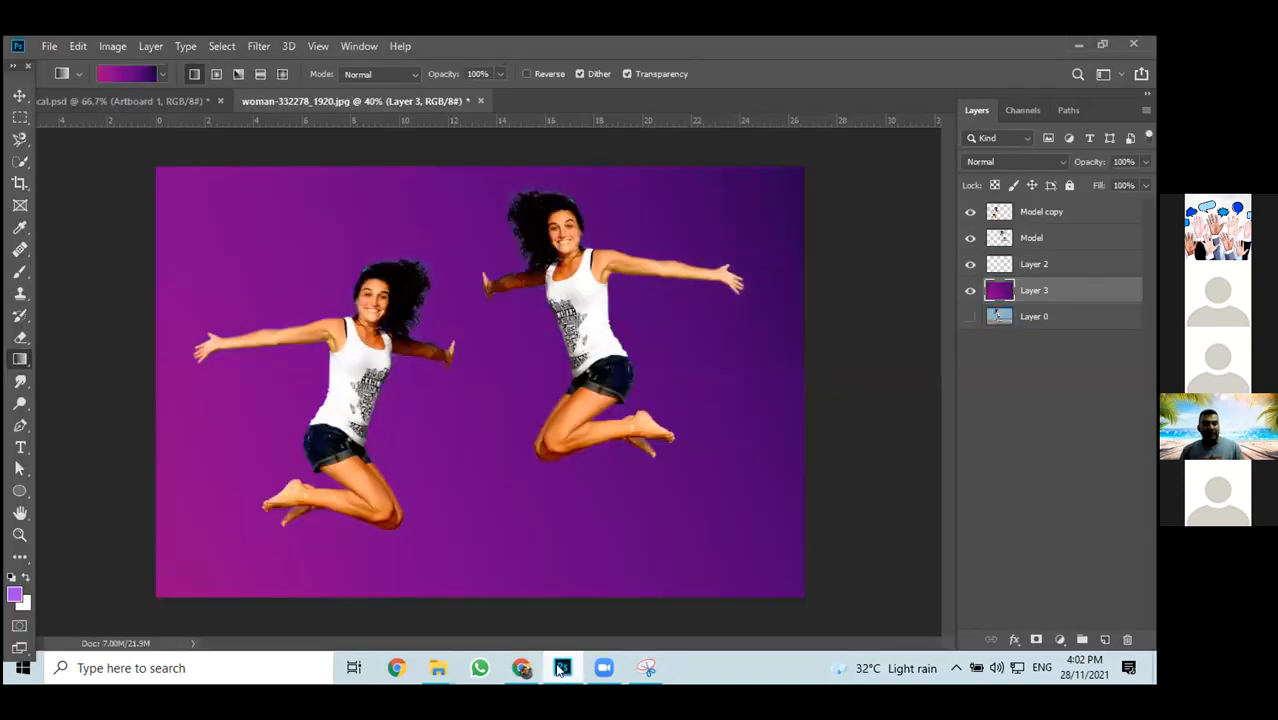
{"action": "key", "text": "ctrl+v"}
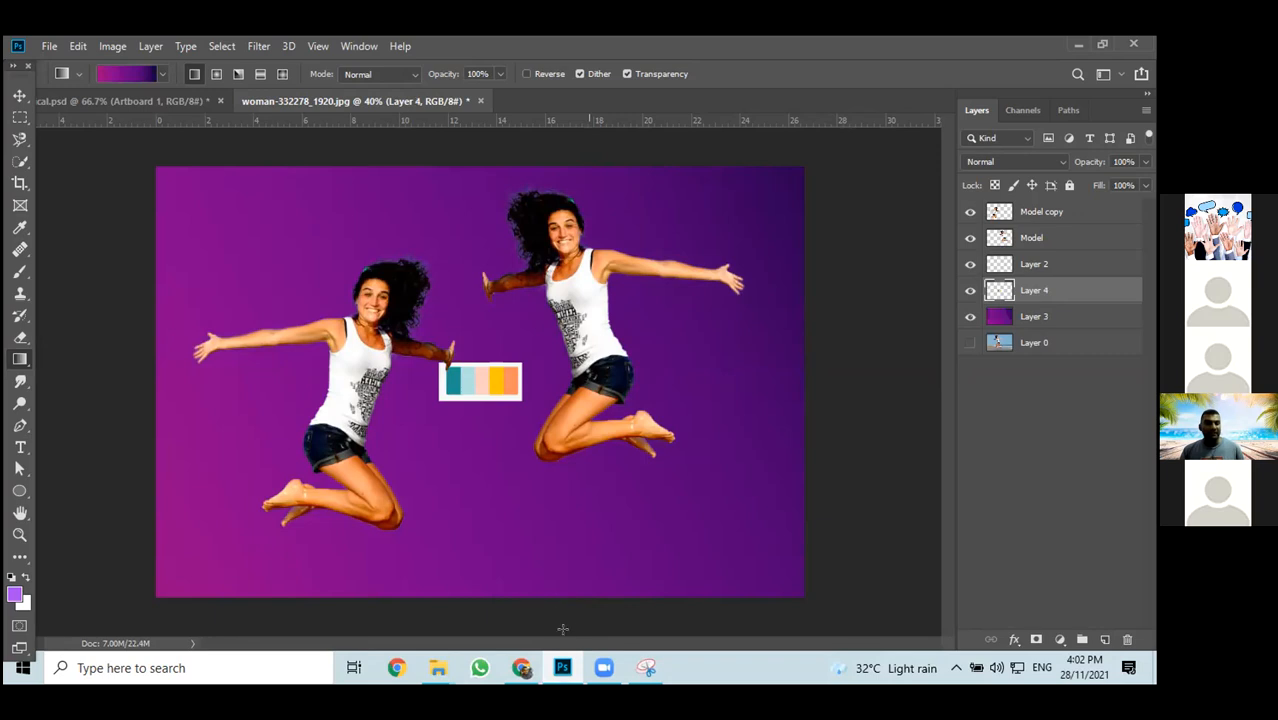
{"action": "left_click", "coordinate": [19, 95]}
{"action": "left_click_drag", "start_coordinate": [508, 392], "coordinate": [733, 334]}
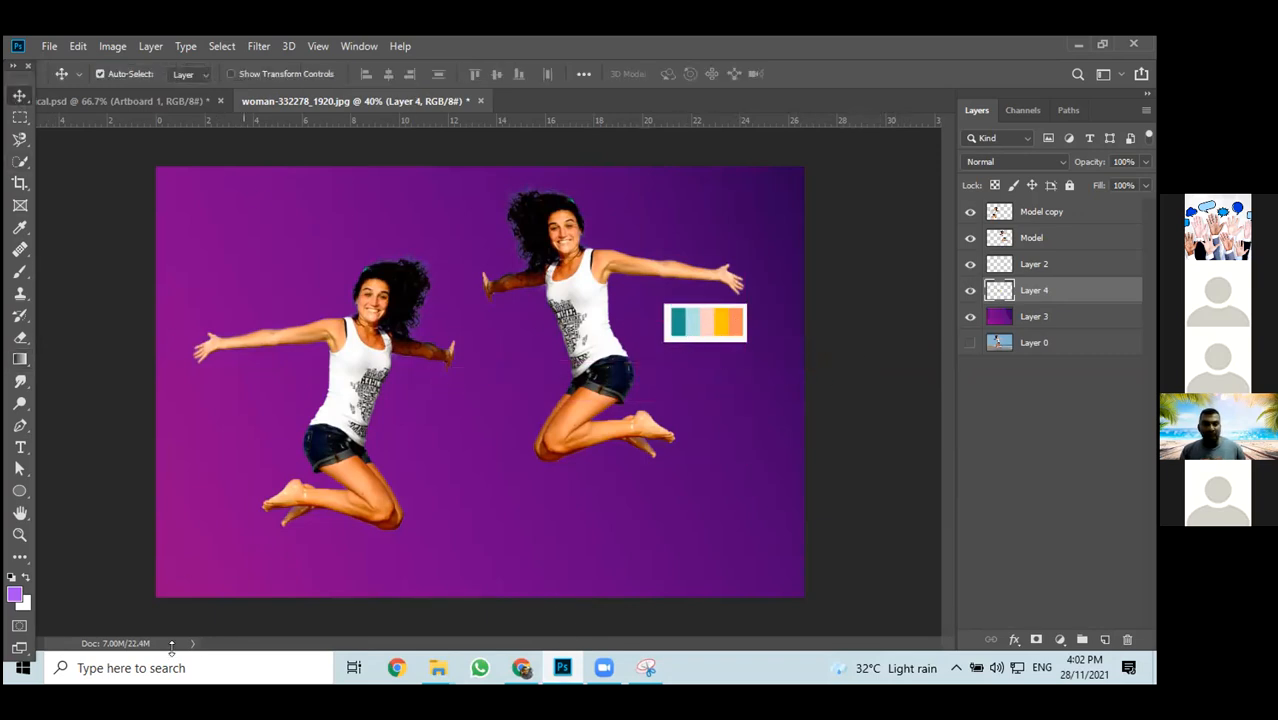
Expand the toolbox to two columns and show the pasted palette at 100% zoom
{"action": "left_click", "coordinate": [16, 67]}
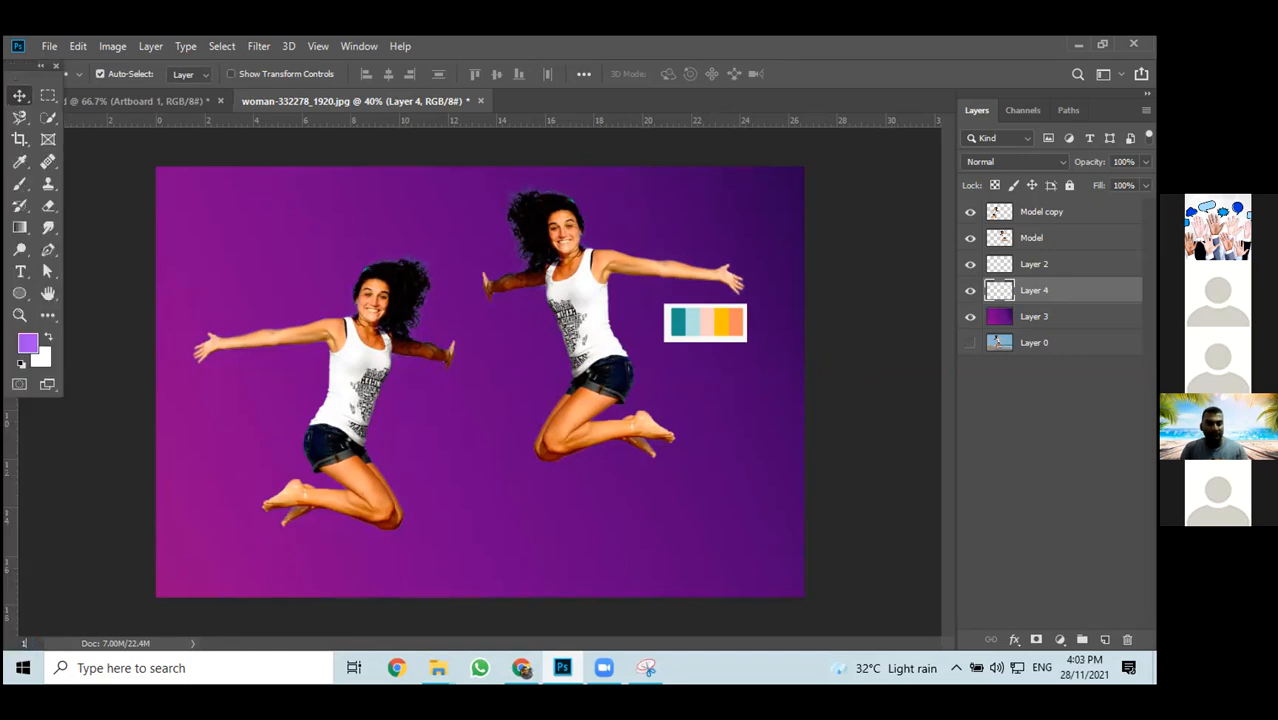
{"action": "key", "text": "Return"}
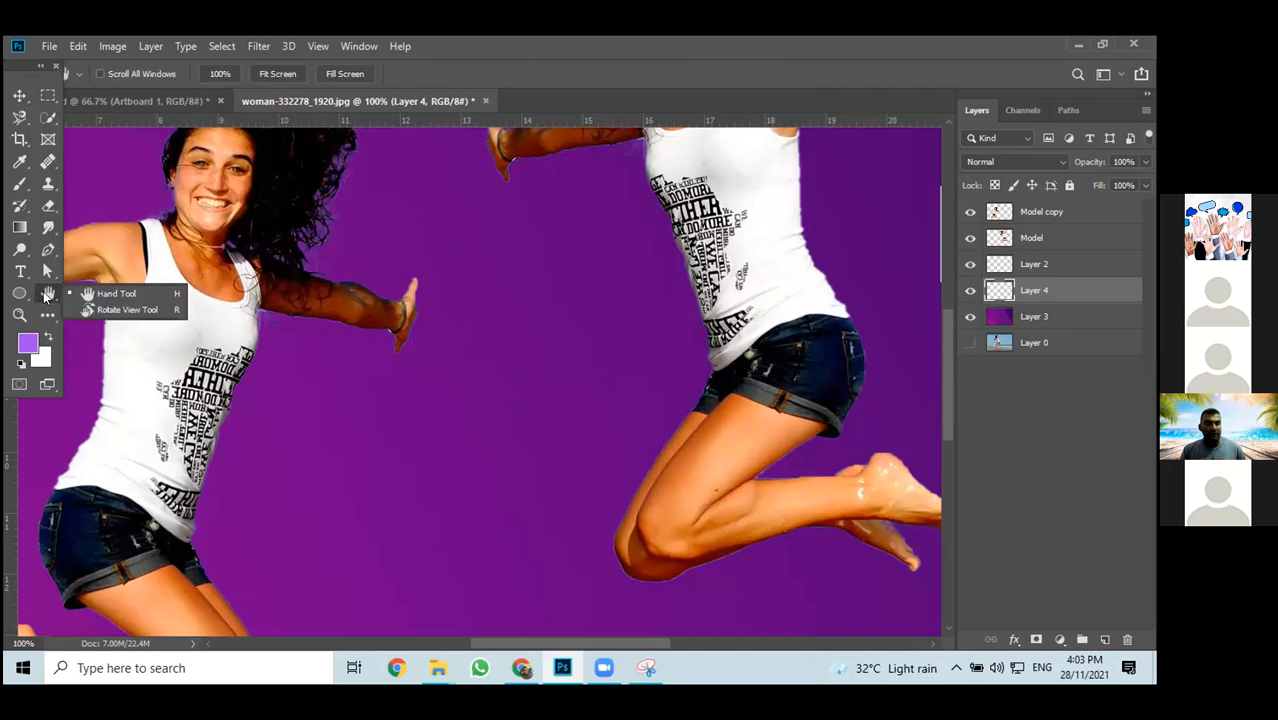
{"action": "left_click", "coordinate": [100, 292]}
{"action": "left_click", "coordinate": [49, 297]}
{"action": "left_click", "coordinate": [87, 290]}
{"action": "left_click_drag", "start_coordinate": [715, 220], "coordinate": [414, 343]}
{"action": "left_click_drag", "start_coordinate": [339, 353], "coordinate": [514, 271]}
{"action": "left_click_drag", "start_coordinate": [277, 308], "coordinate": [403, 323]}
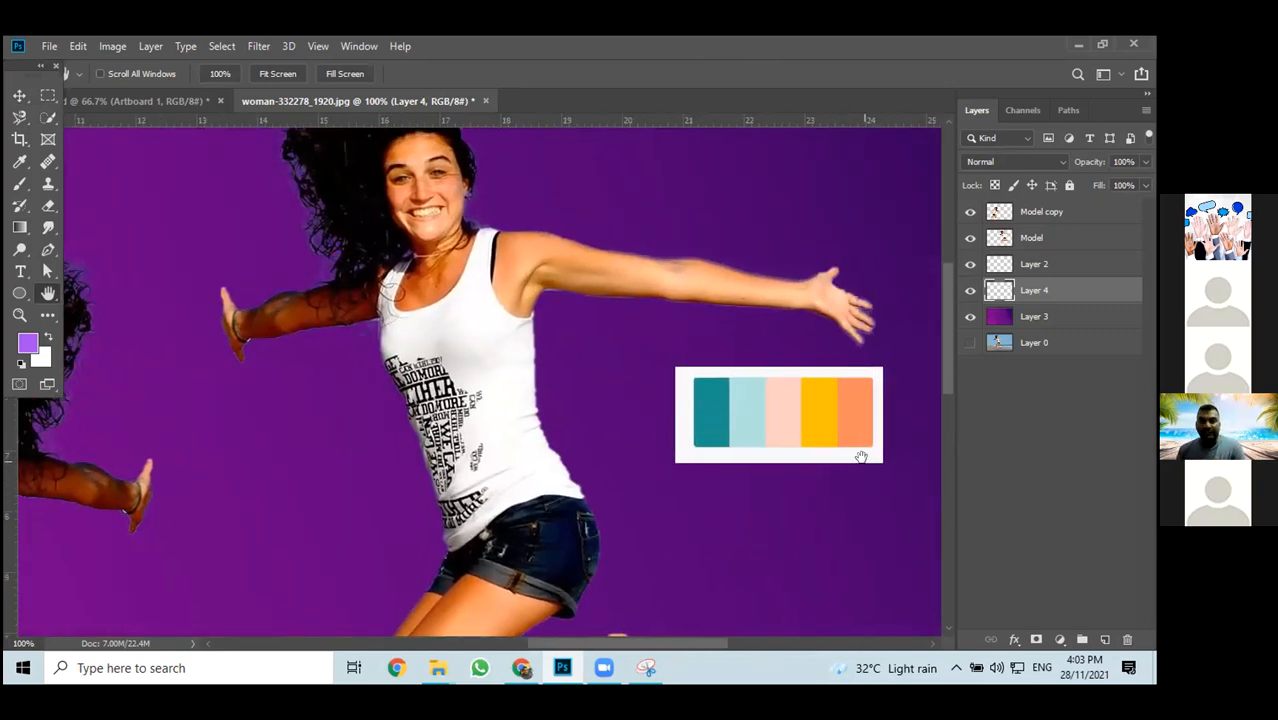
{"action": "left_click", "coordinate": [522, 668]}
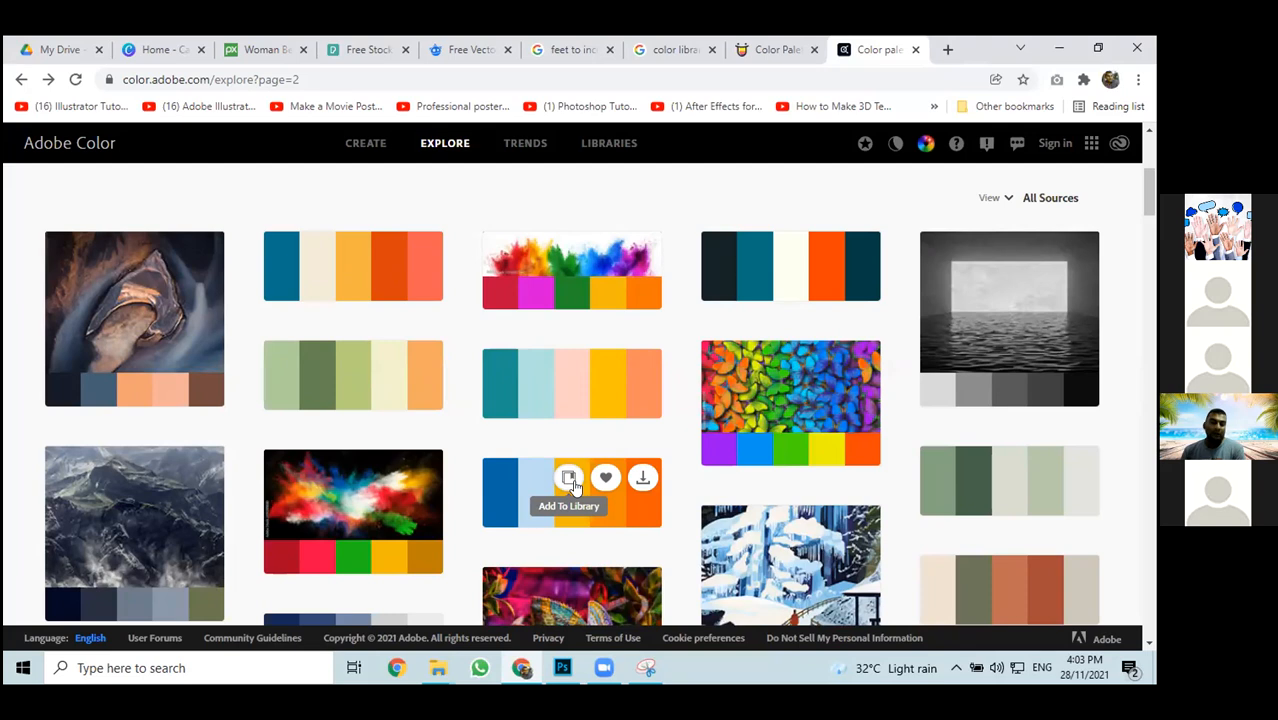
{"action": "left_click", "coordinate": [562, 668]}
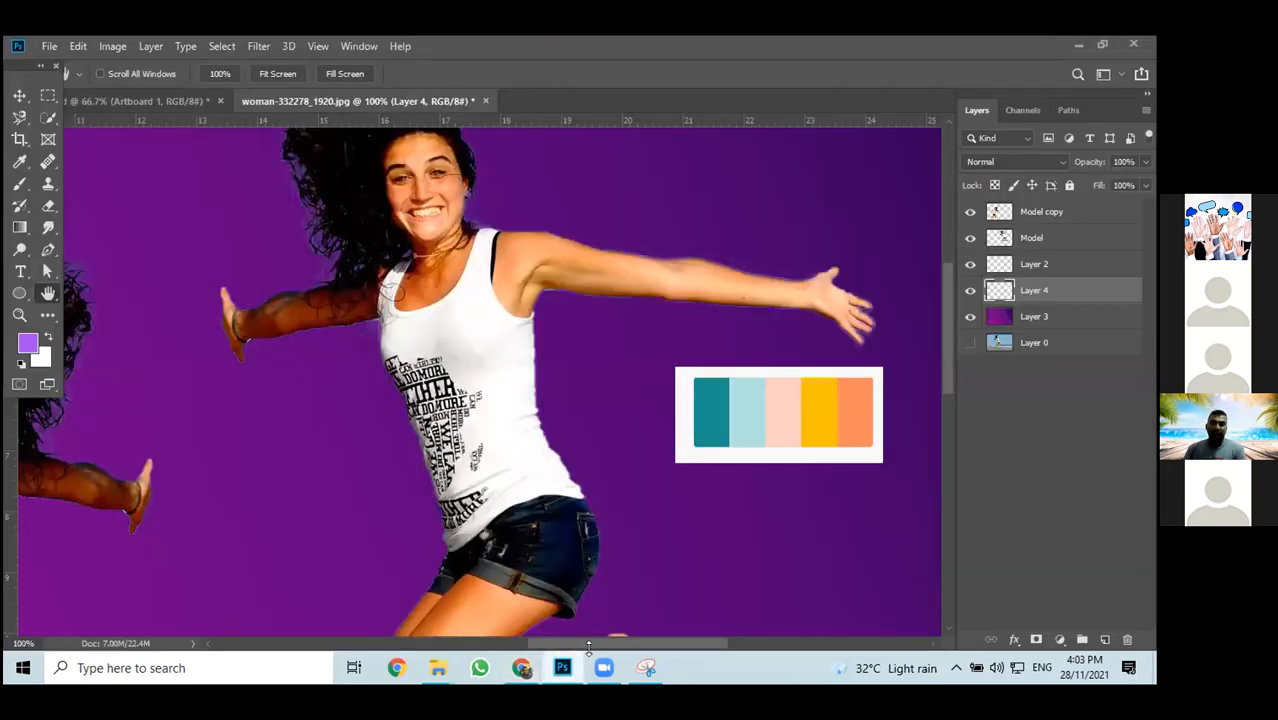
Switch to Chrome, look over the Color Hunt palettes, and return to the Photoshop document
{"action": "left_click", "coordinate": [521, 668]}
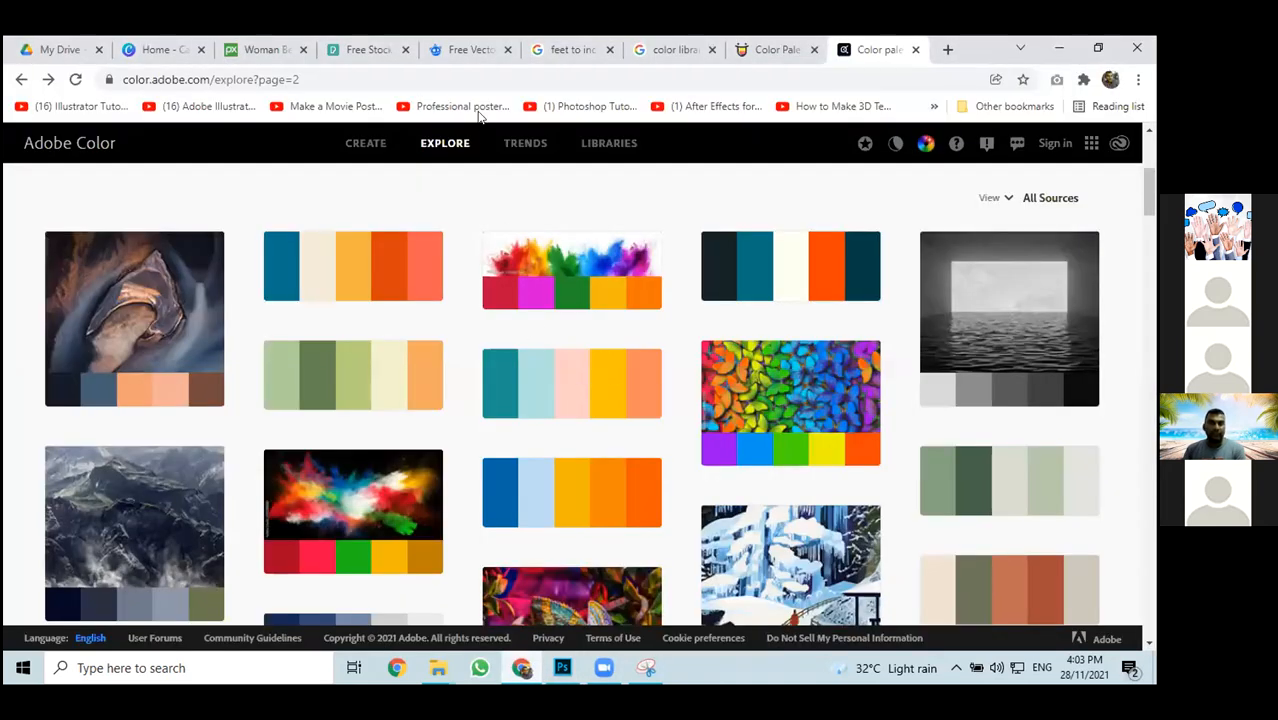
{"action": "left_click", "coordinate": [766, 52]}
{"action": "mouse_move", "coordinate": [233, 314]}
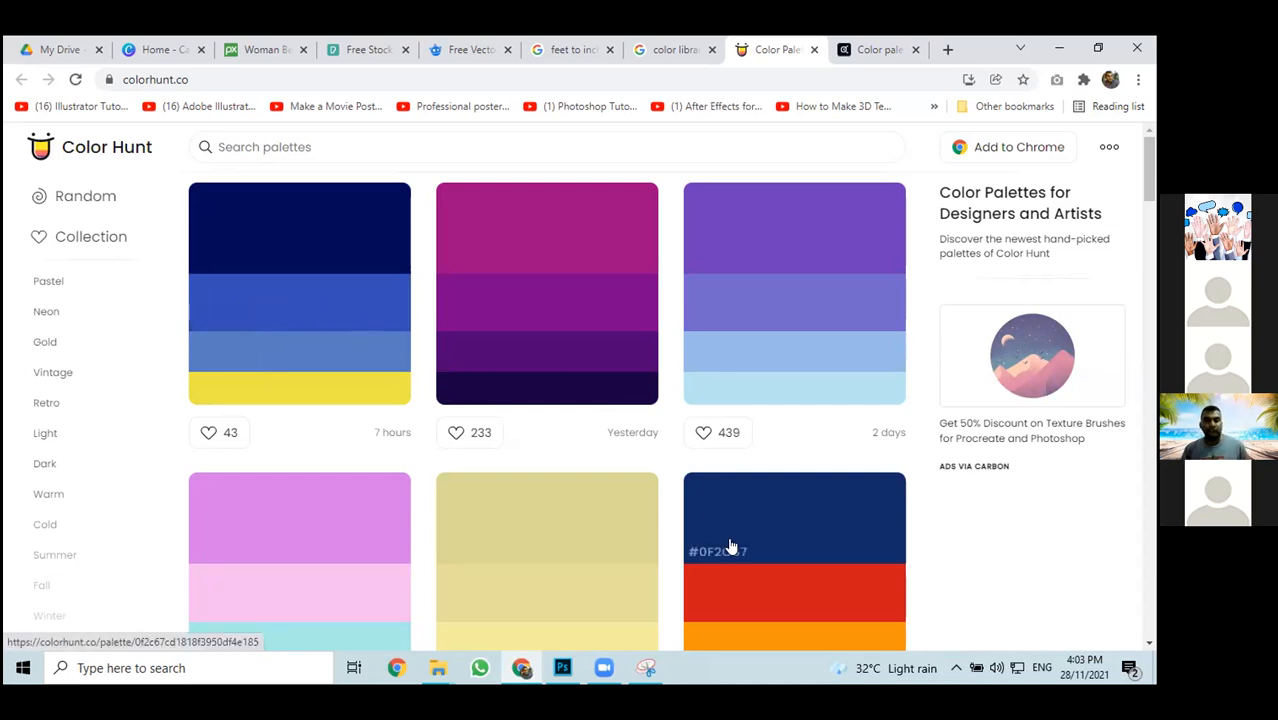
{"action": "left_click", "coordinate": [562, 667]}
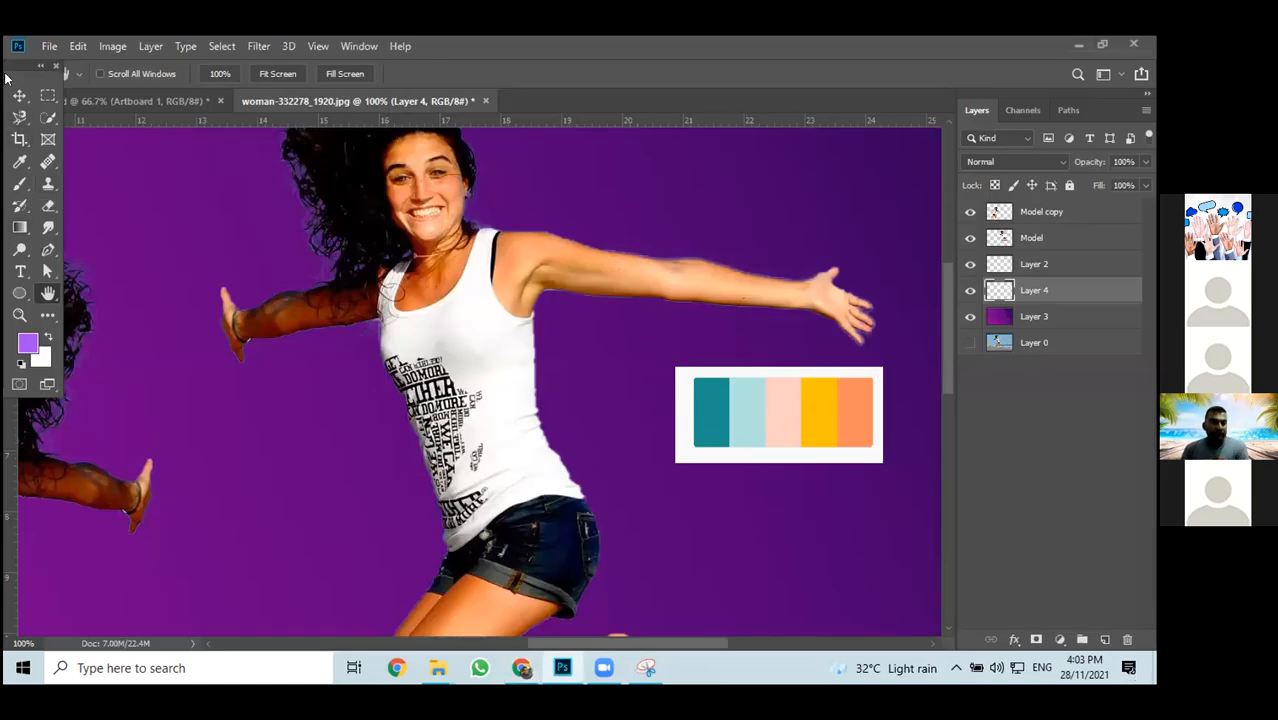
Sample the palette's teal swatch with the Eyedropper Tool and inspect the foreground color's hex code in the Color Picker
{"action": "left_click", "coordinate": [20, 165]}
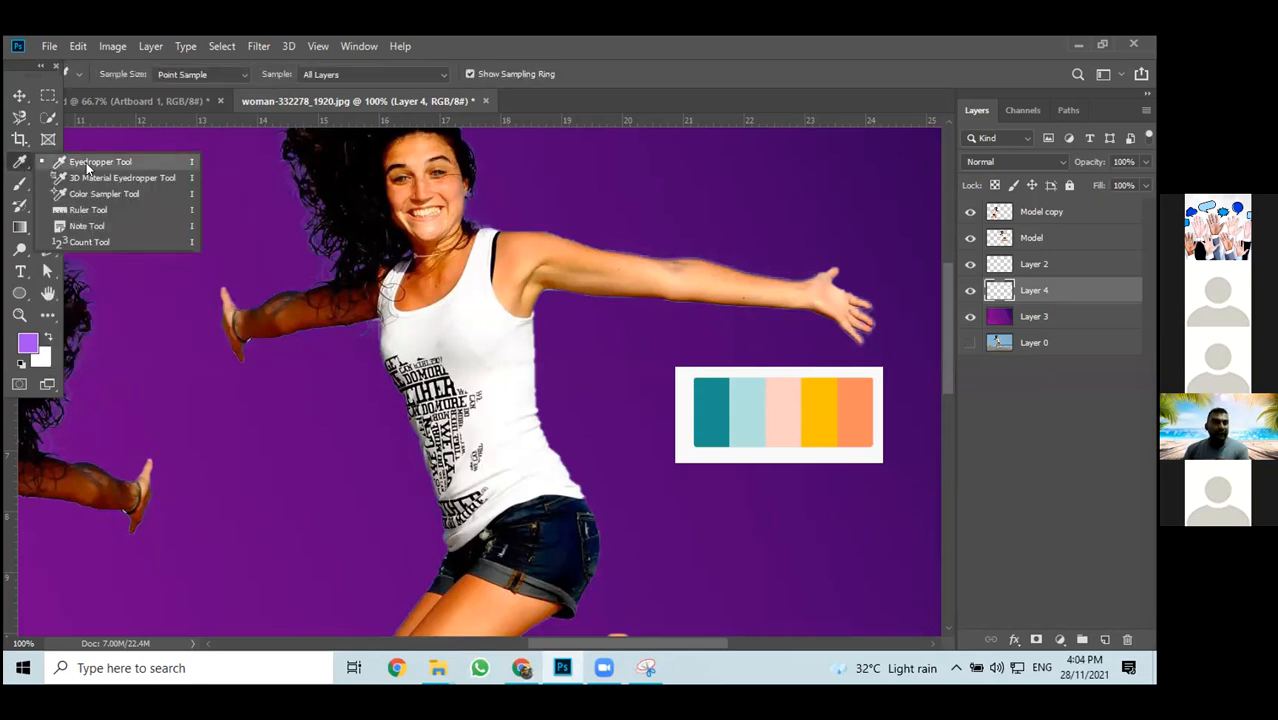
{"action": "left_click", "coordinate": [87, 167]}
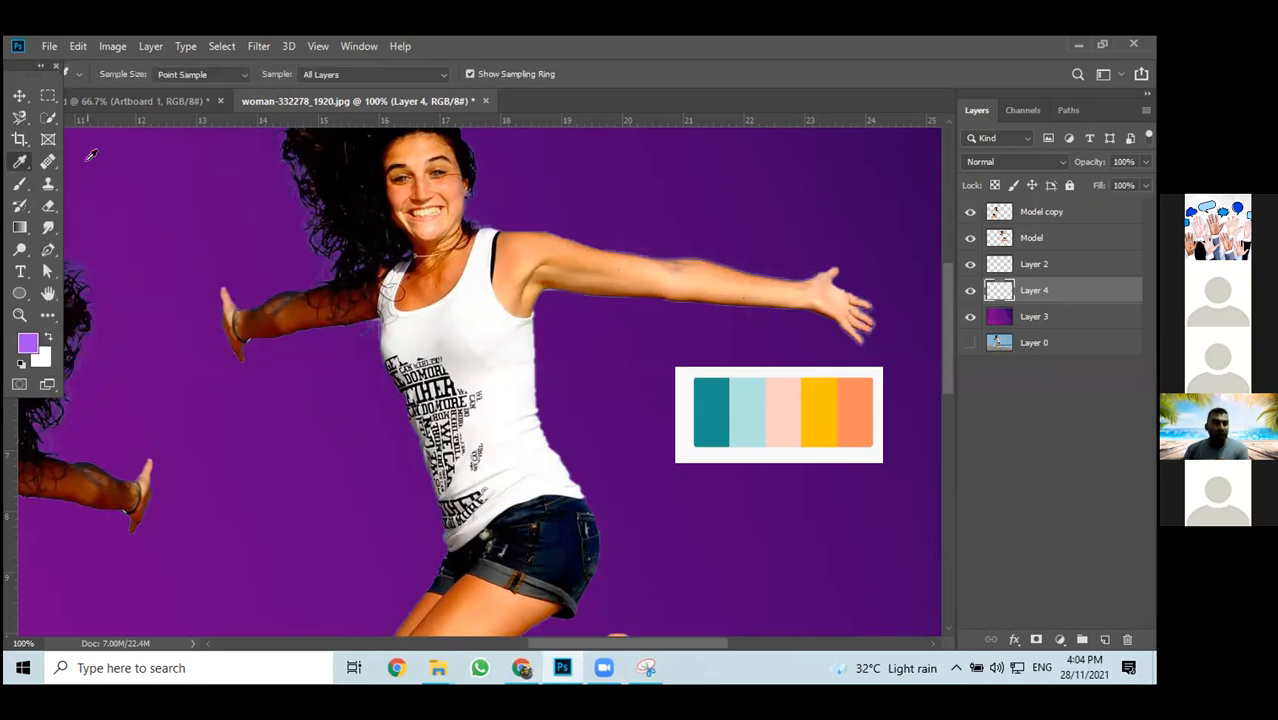
{"action": "left_click", "coordinate": [714, 389]}
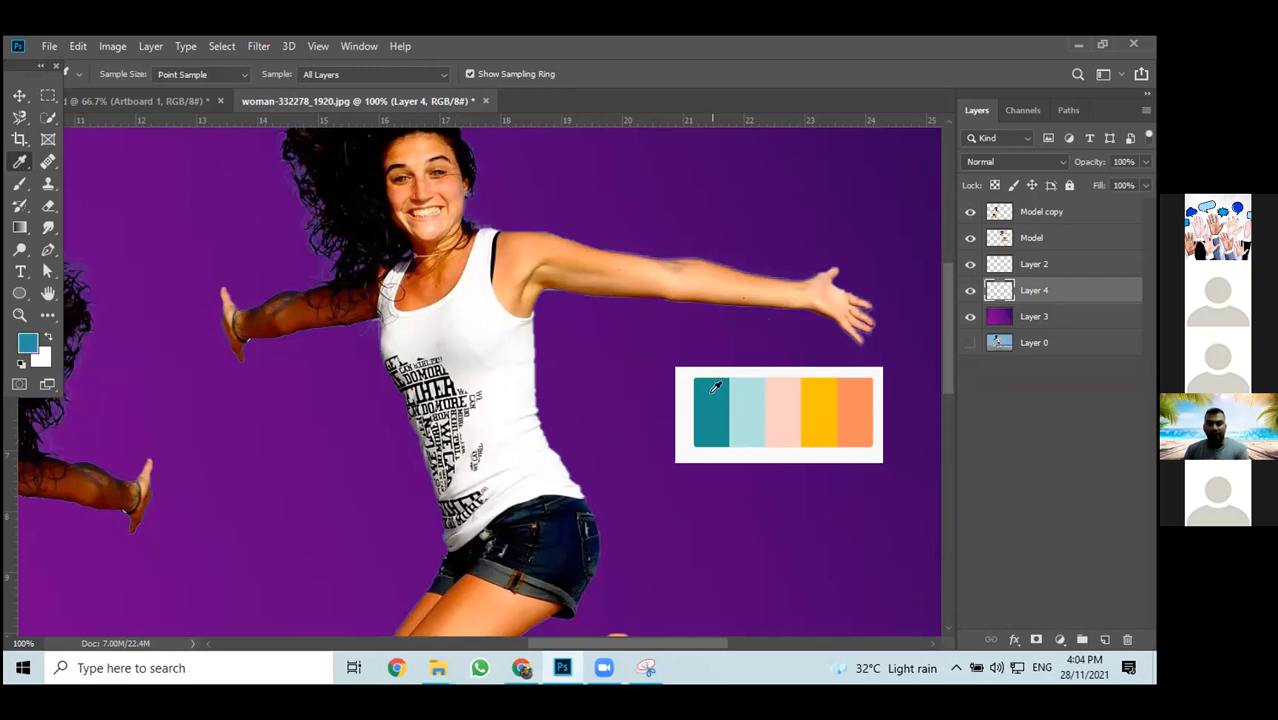
{"action": "left_click", "coordinate": [28, 343]}
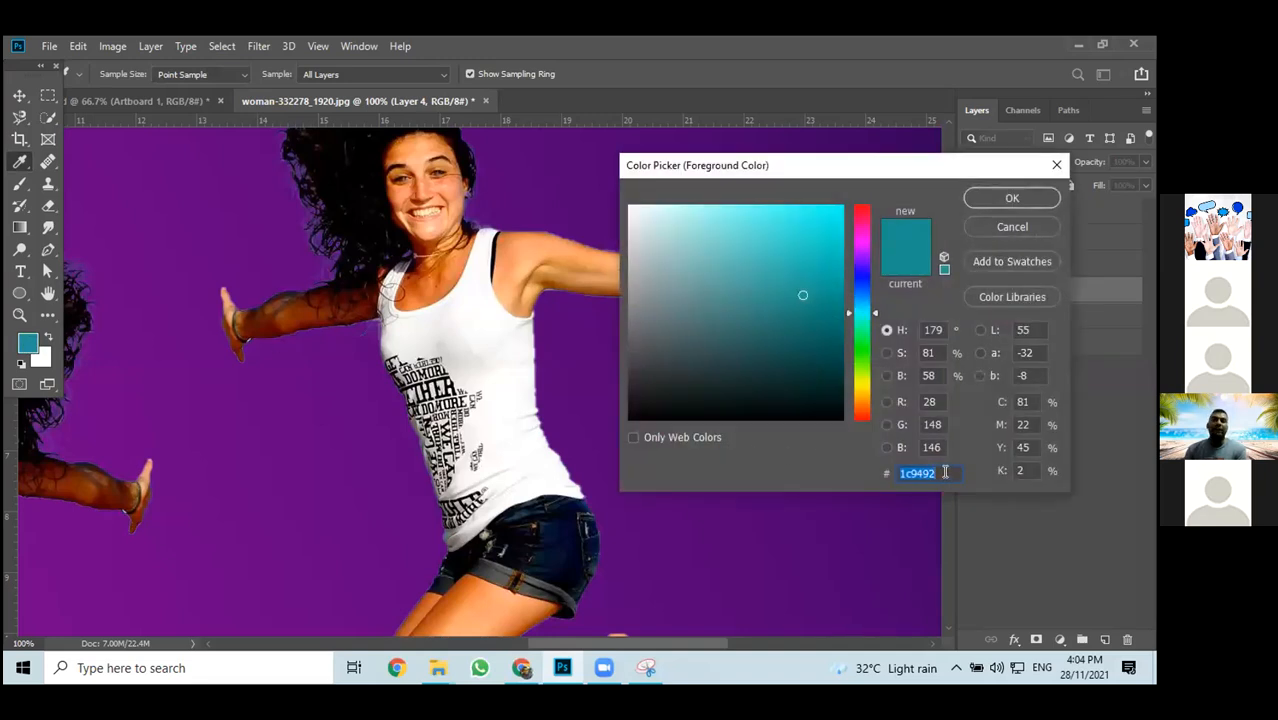
{"action": "left_click", "coordinate": [1012, 227]}
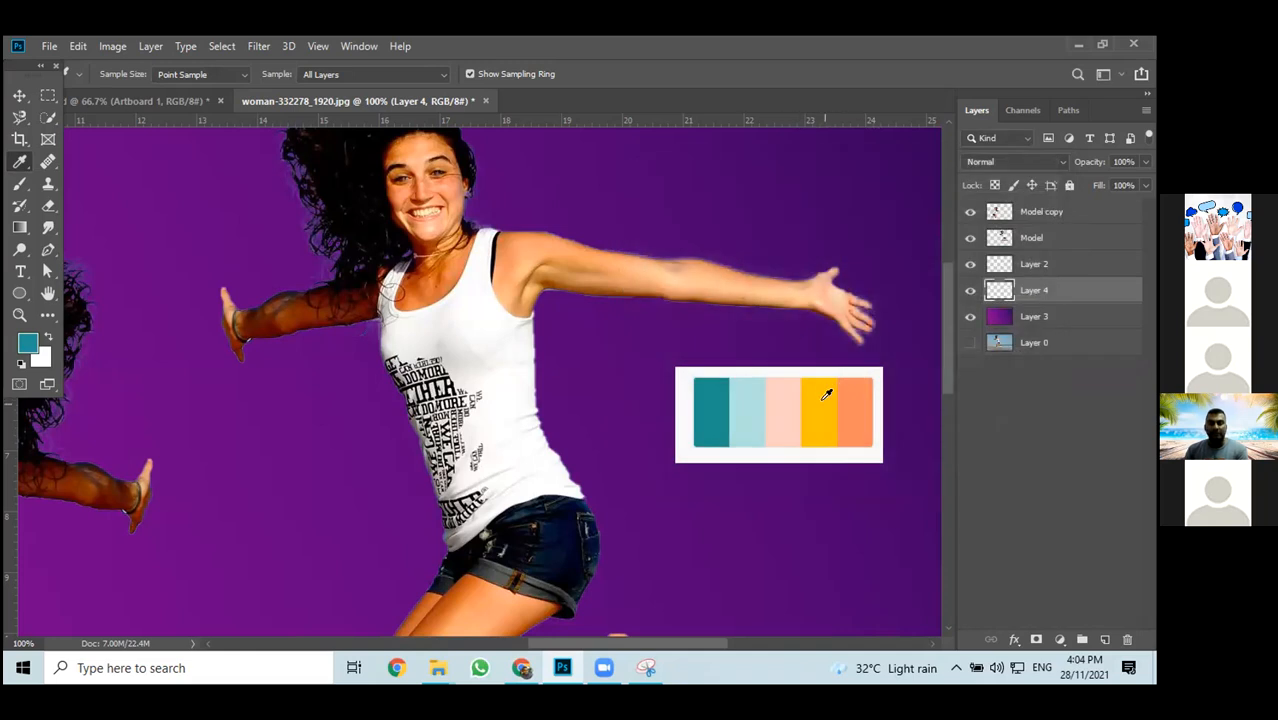
Sample the palette's yellow swatch as the foreground color with the Eyedropper Tool
{"action": "left_click", "coordinate": [822, 384]}
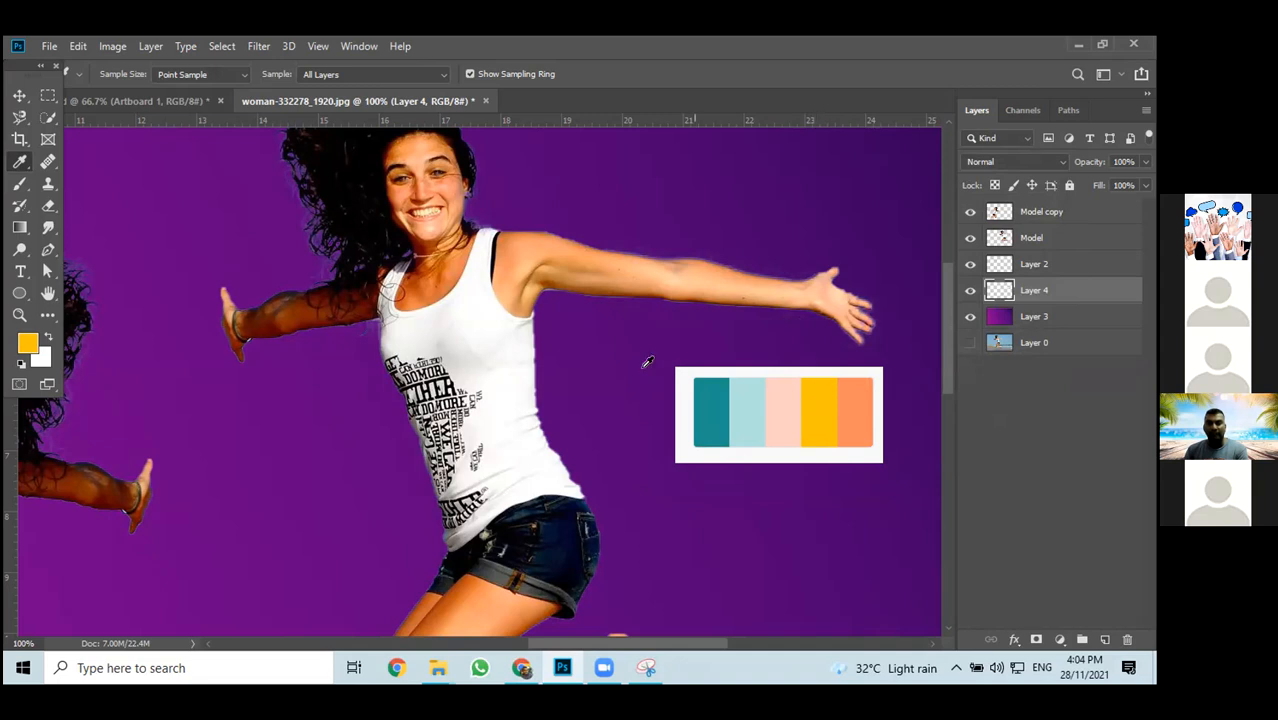
{"action": "right_click", "coordinate": [12, 159]}
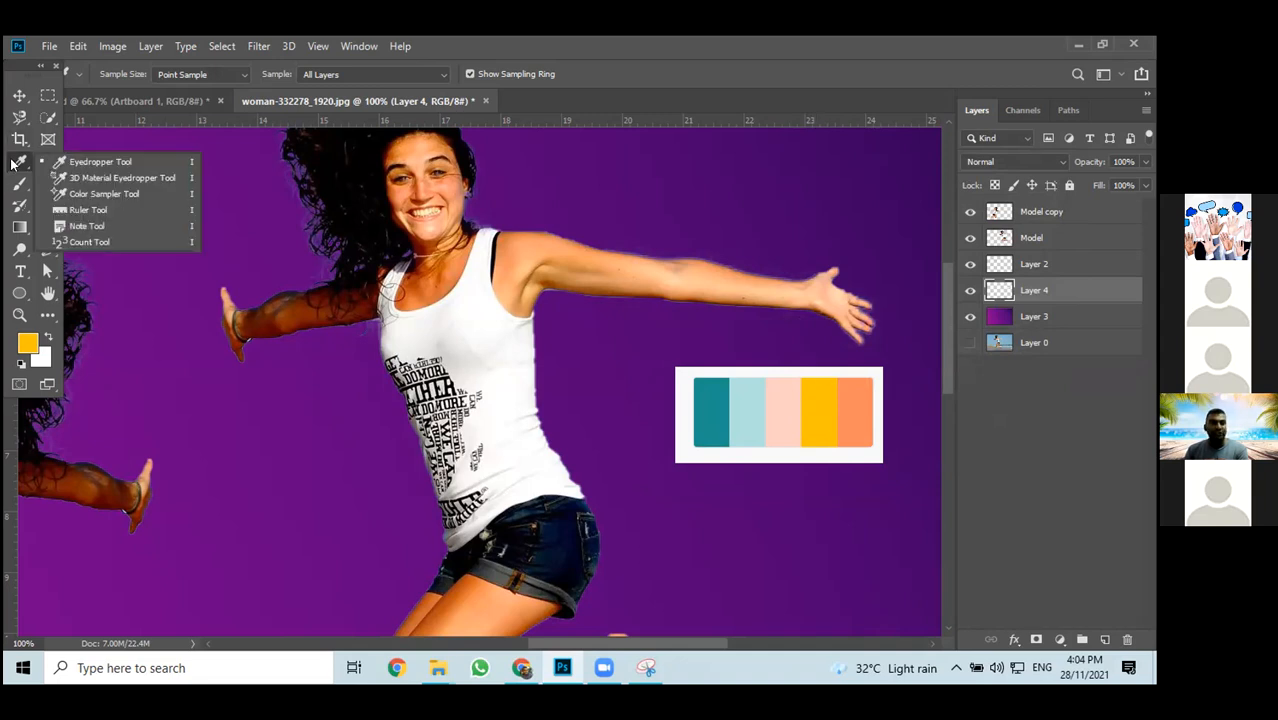
{"action": "left_click", "coordinate": [98, 163]}
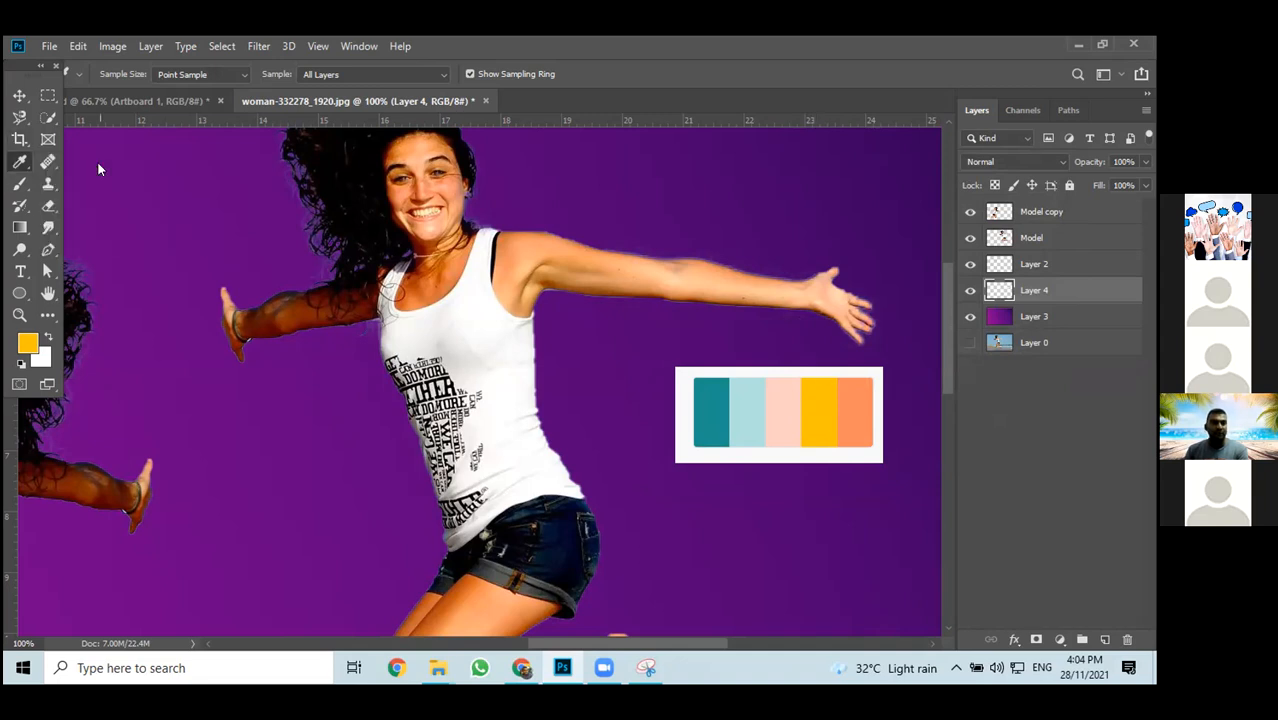
{"action": "left_click", "coordinate": [816, 388]}
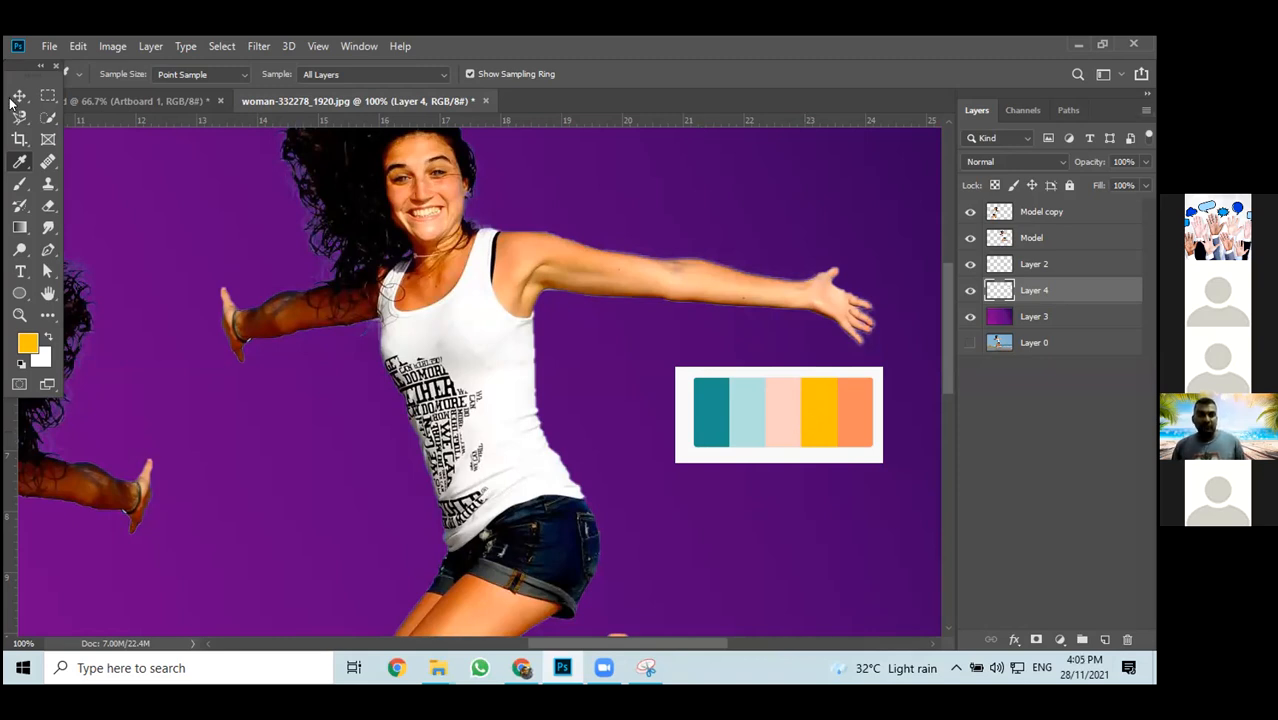
Delete the pasted palette on Layer 4 and the purple gradient background on Layer 3
{"action": "key", "text": "v"}
{"action": "left_click_drag", "start_coordinate": [1107, 295], "coordinate": [1128, 638]}
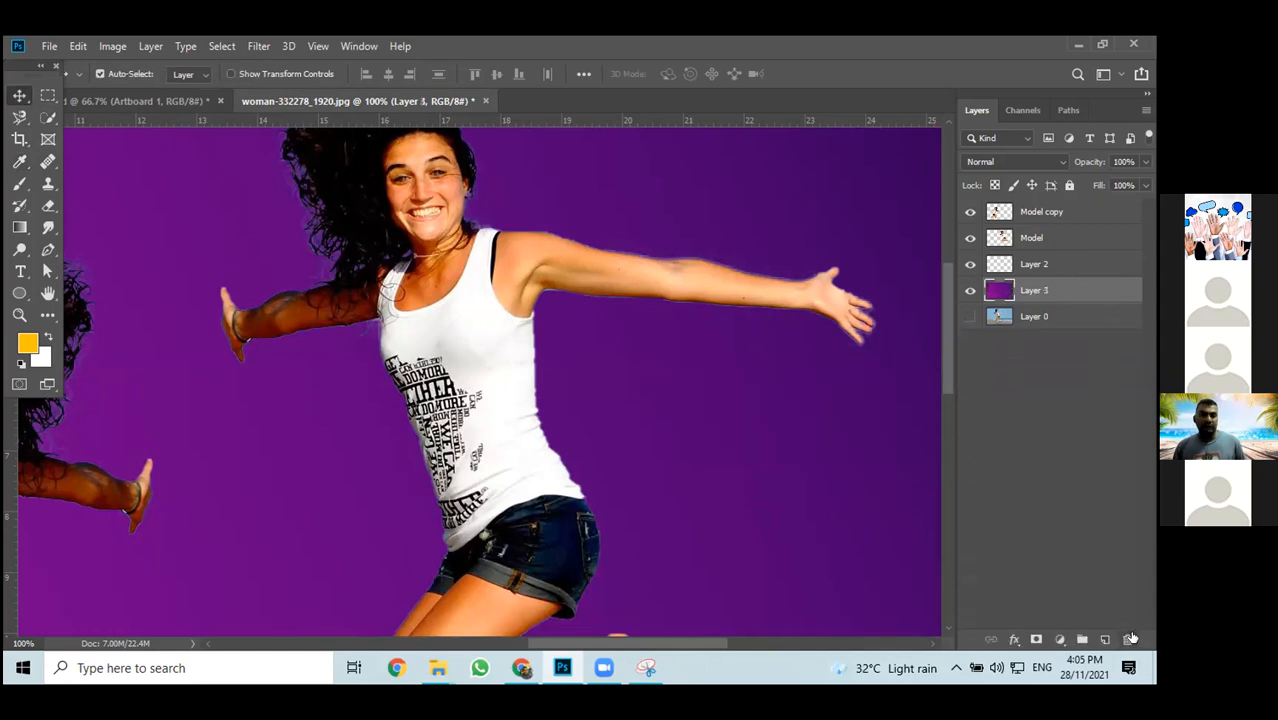
{"action": "double_click", "coordinate": [1100, 290]}
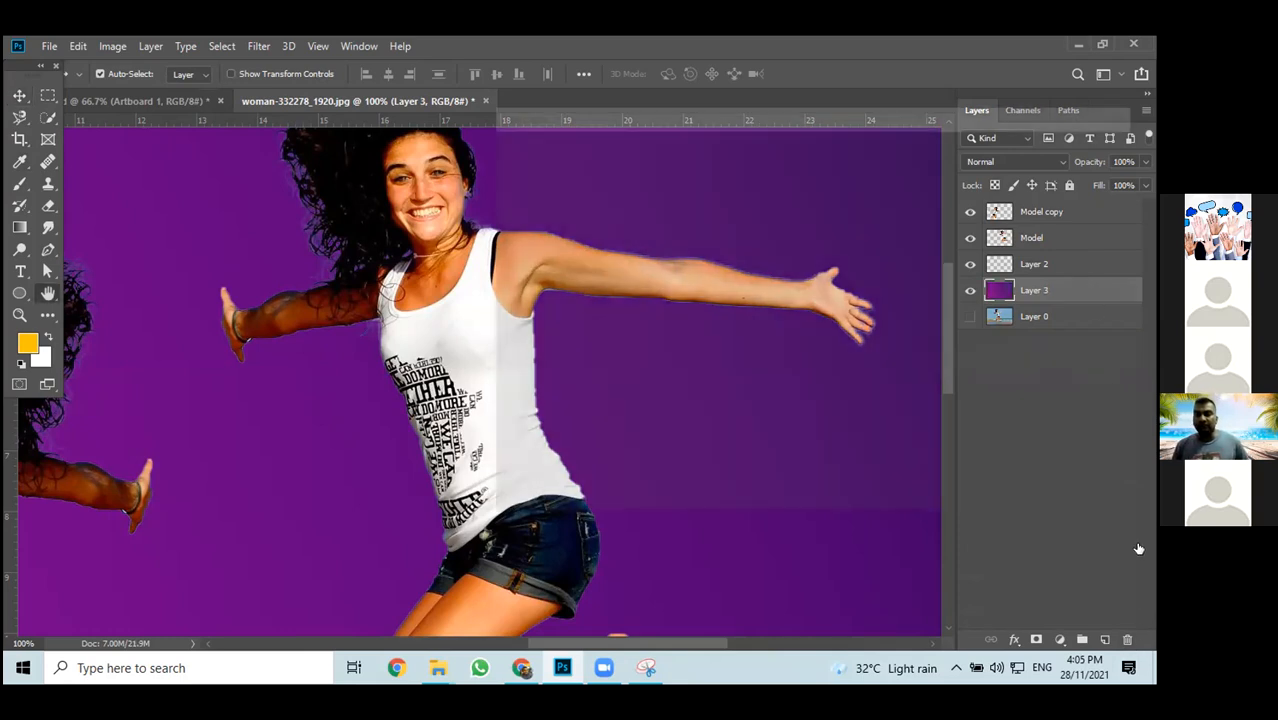
{"action": "left_click", "coordinate": [1072, 176]}
{"action": "left_click_drag", "start_coordinate": [1087, 290], "coordinate": [1126, 639]}
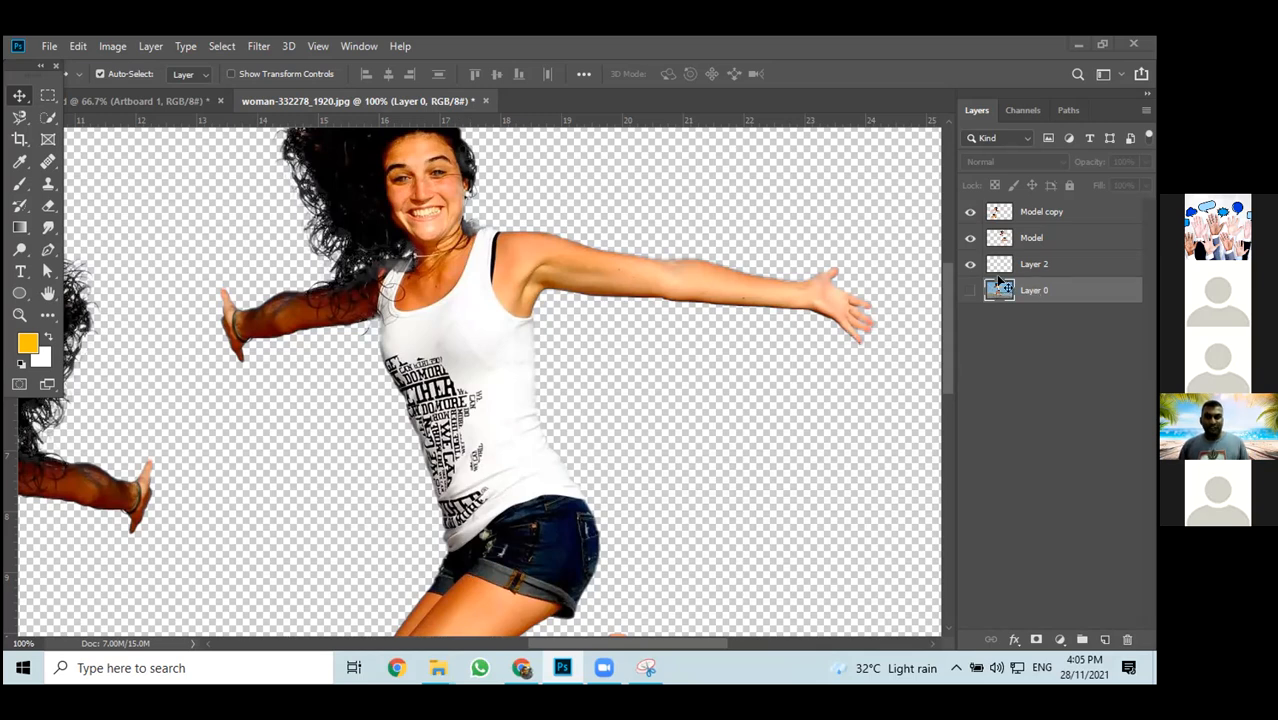
Set the document zoom to 50% and bring both model figures into view
{"action": "left_click", "coordinate": [22, 643]}
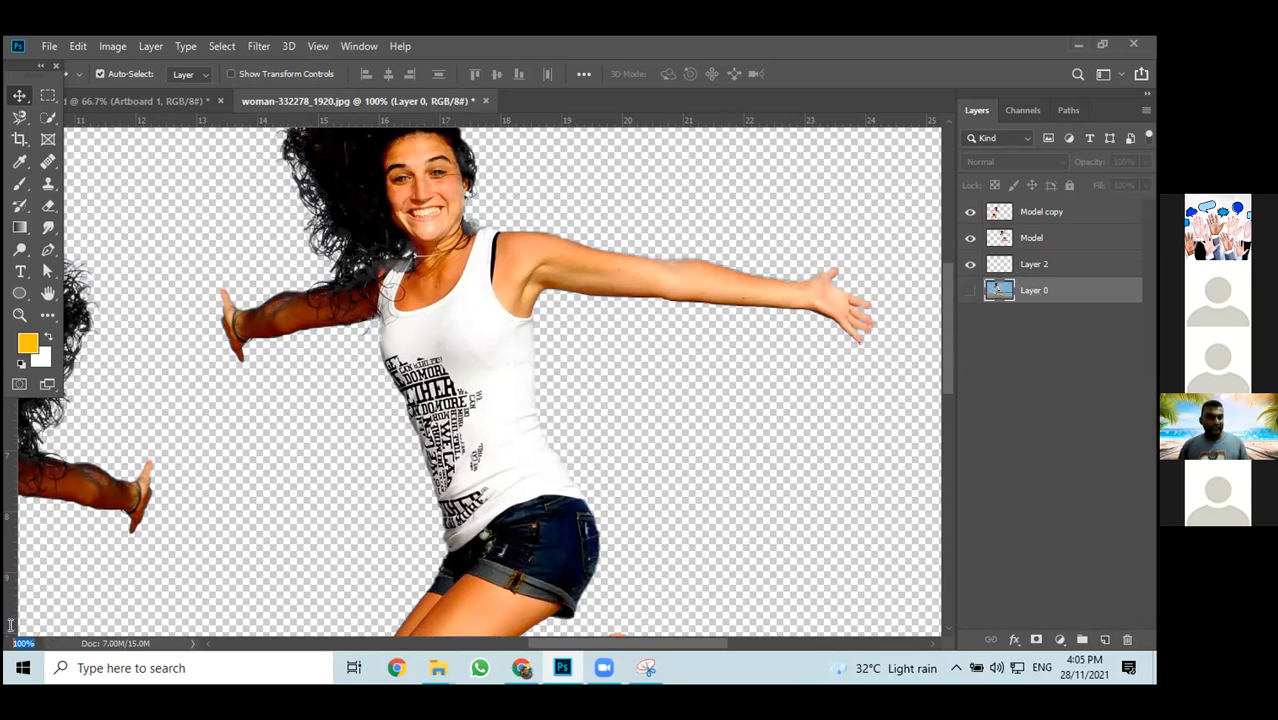
{"action": "type", "text": "50"}
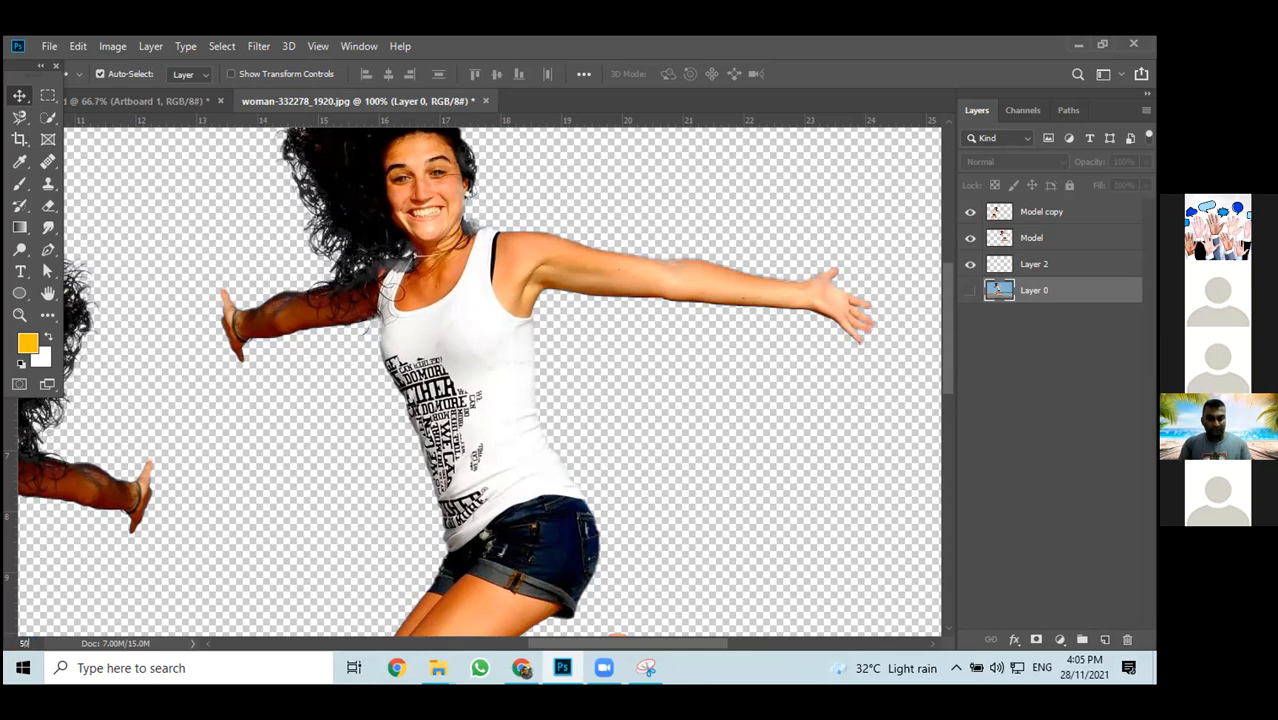
{"action": "key", "text": "Return"}
{"action": "scroll", "coordinate": [280, 503], "scroll_direction": "down", "scroll_amount": 5}
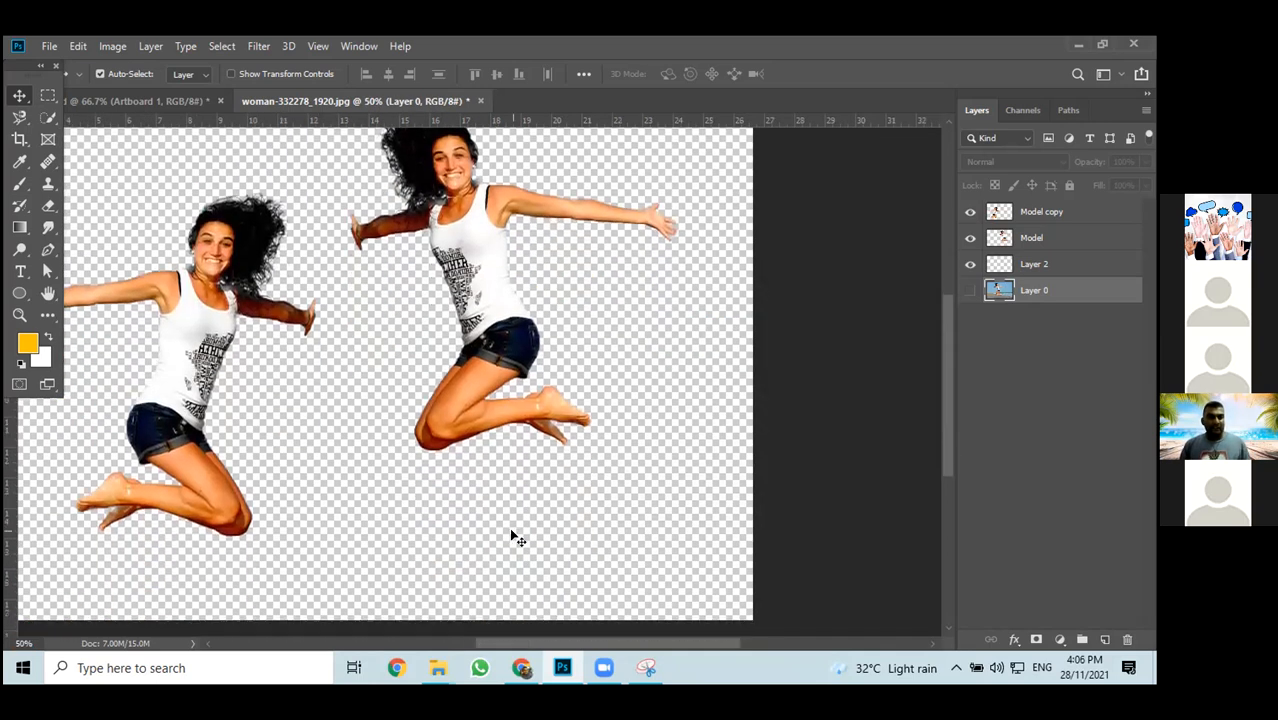
{"action": "scroll", "coordinate": [545, 585], "scroll_direction": "left", "scroll_amount": 4}
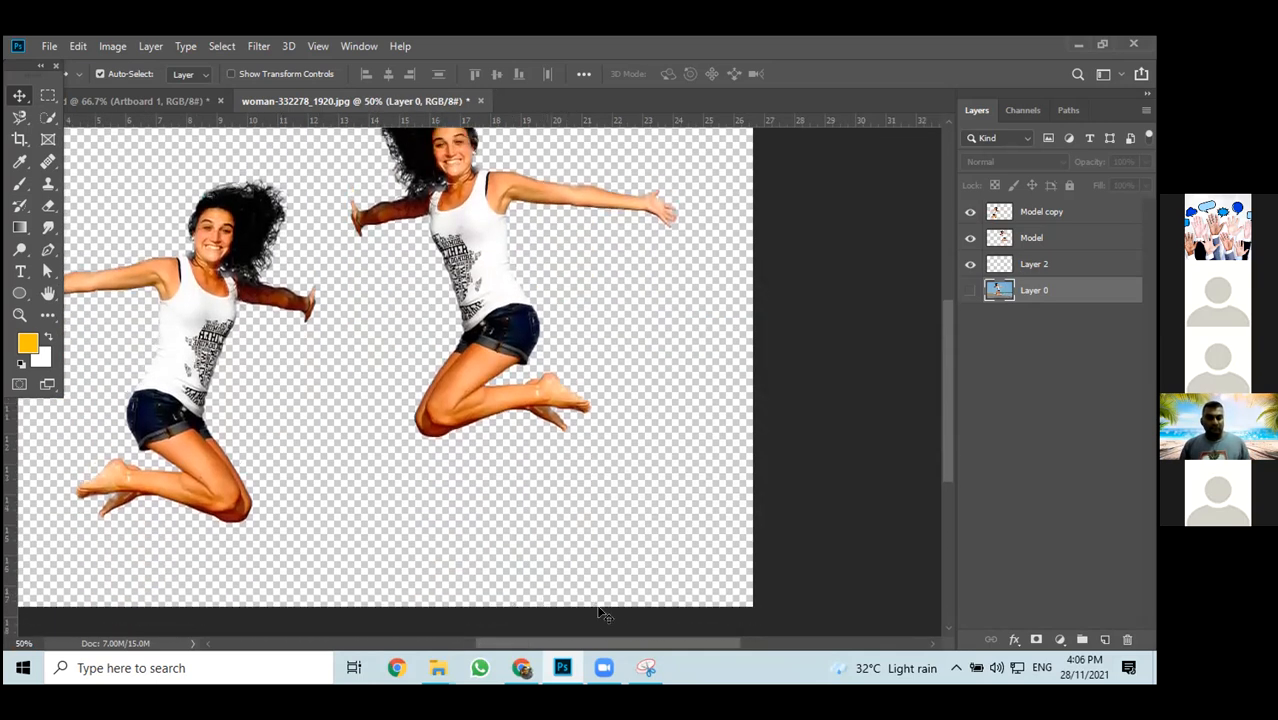
{"action": "scroll", "coordinate": [603, 613], "scroll_direction": "left", "scroll_amount": 1}
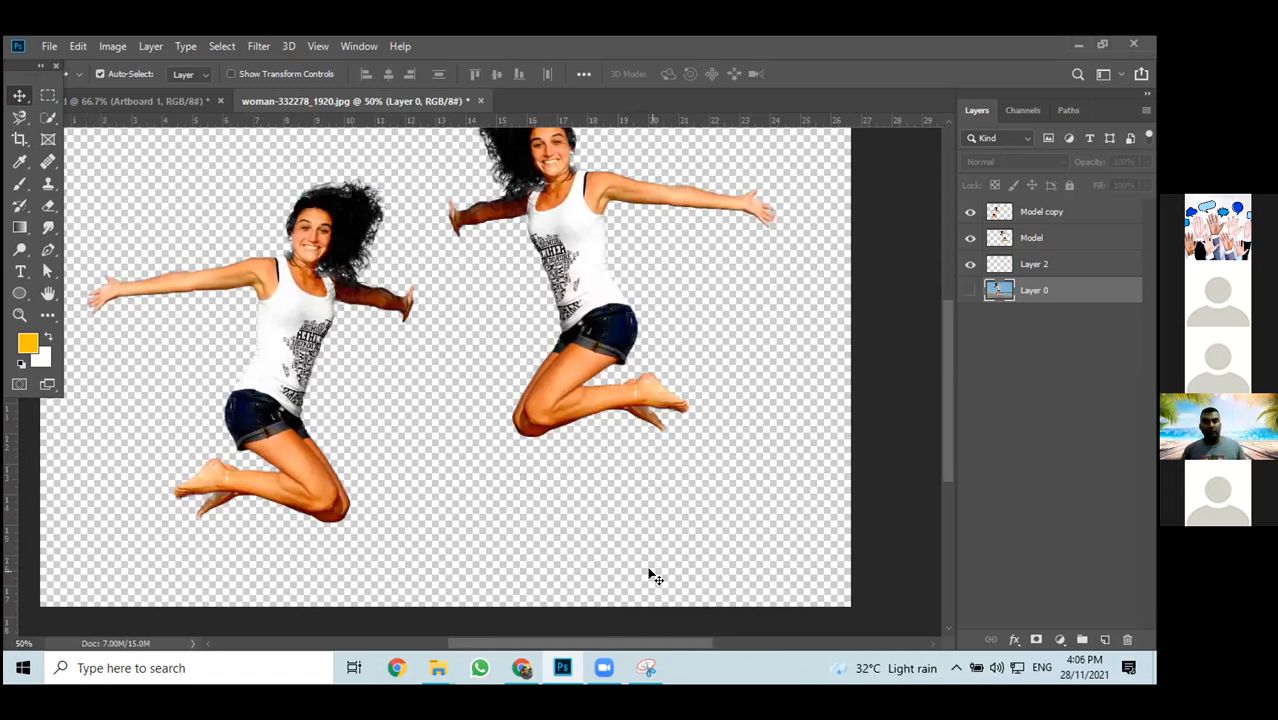
Switch to Pixabay in Chrome and search its photos for "building"
{"action": "left_click", "coordinate": [521, 668]}
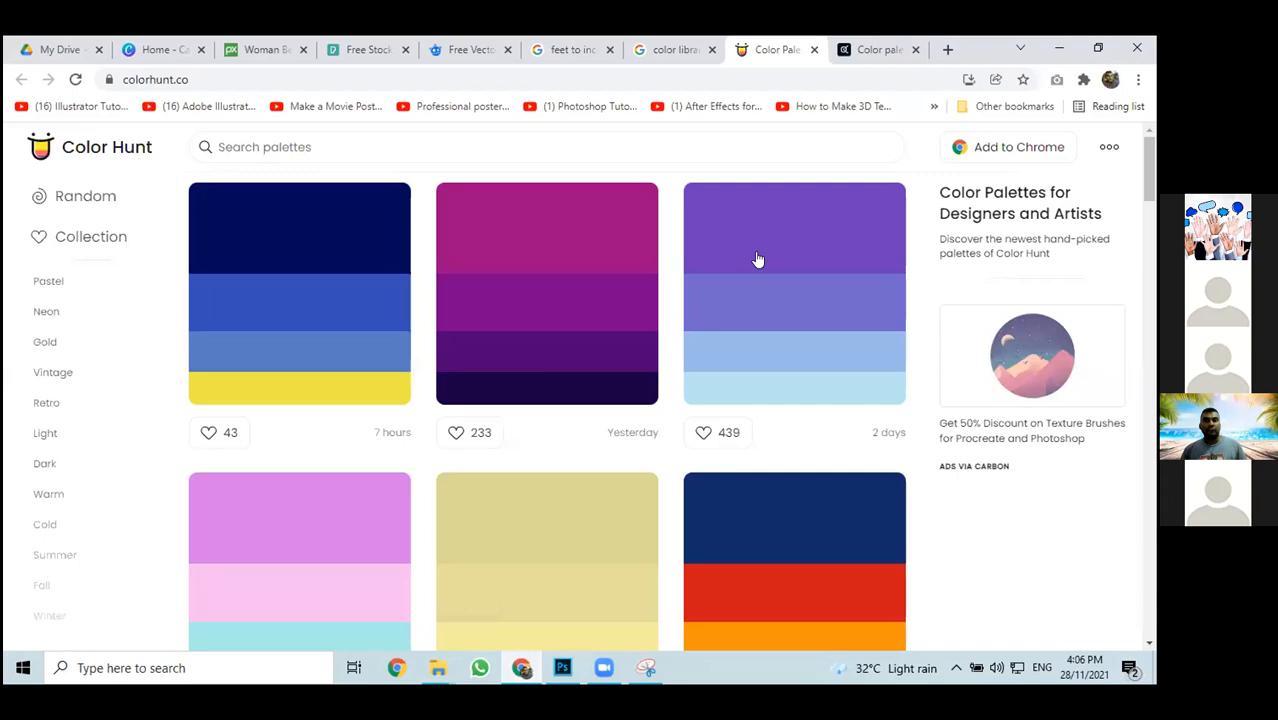
{"action": "left_click", "coordinate": [262, 49]}
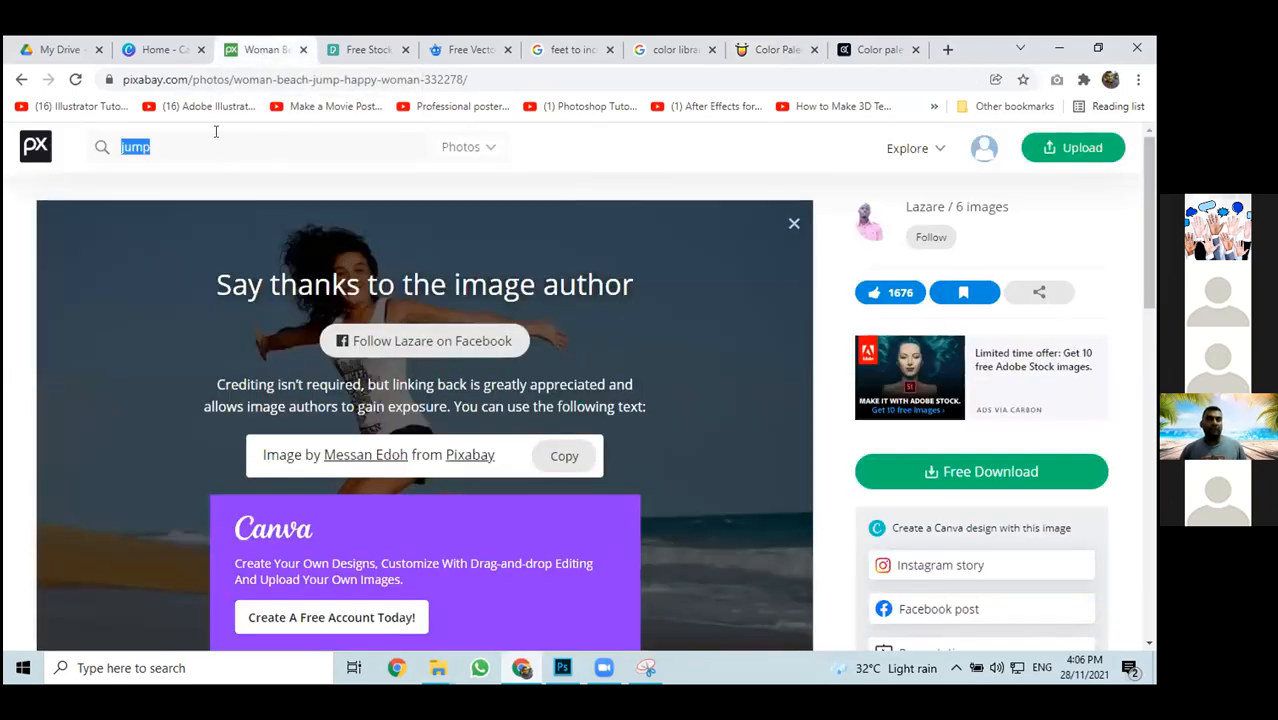
{"action": "type", "text": "bu"}
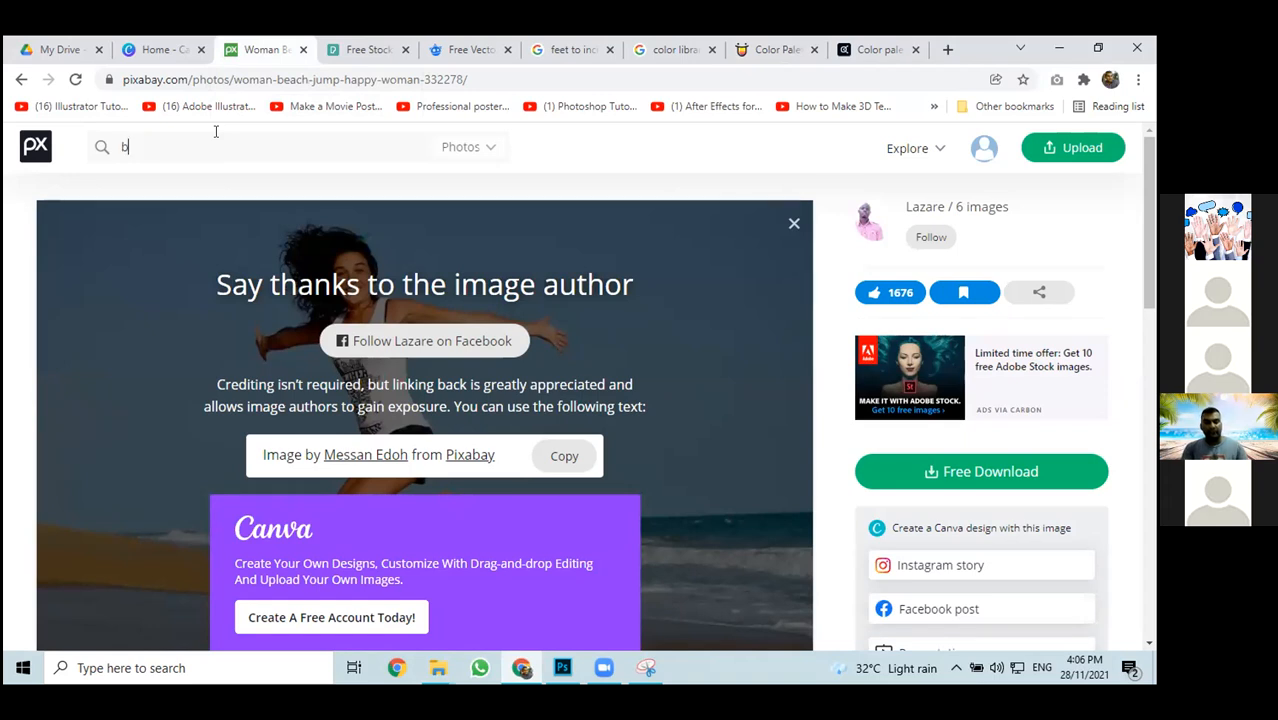
{"action": "type", "text": "ilding"}
{"action": "key", "text": "Return"}
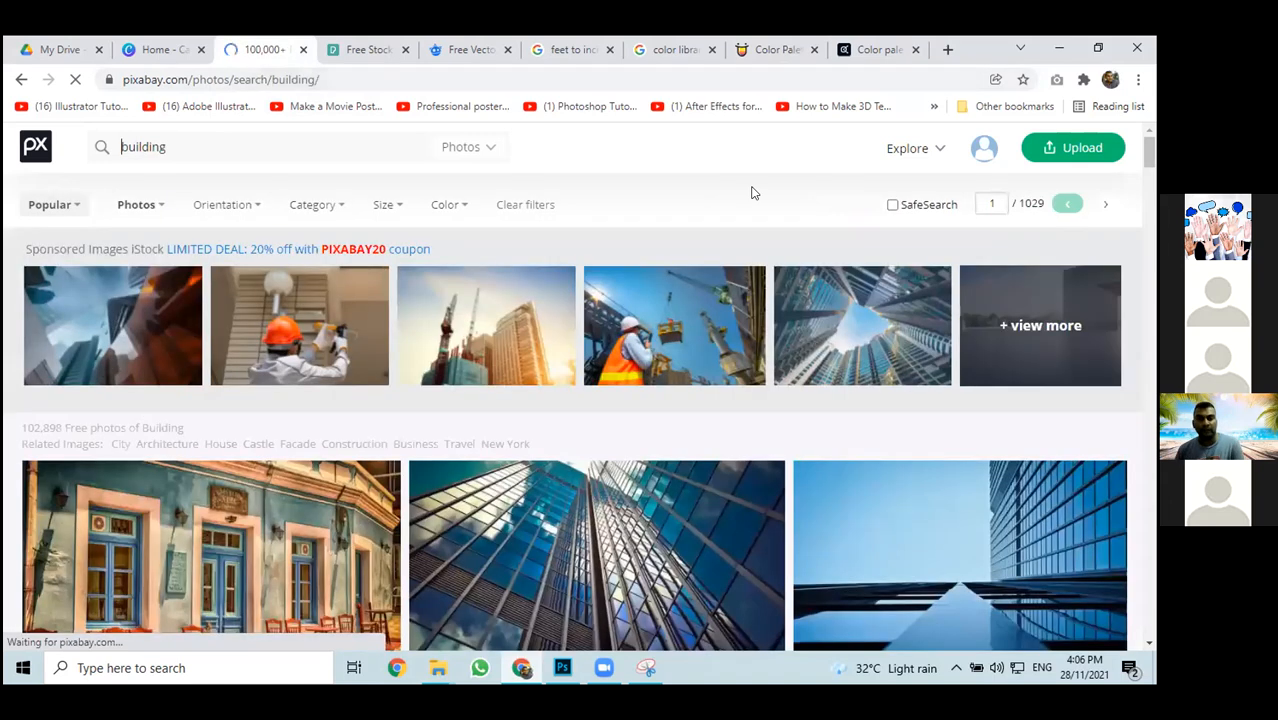
Browse the building photos and open the night shot of a bridge leading between two brick buildings
{"action": "scroll", "coordinate": [753, 193], "scroll_direction": "down", "scroll_amount": 3}
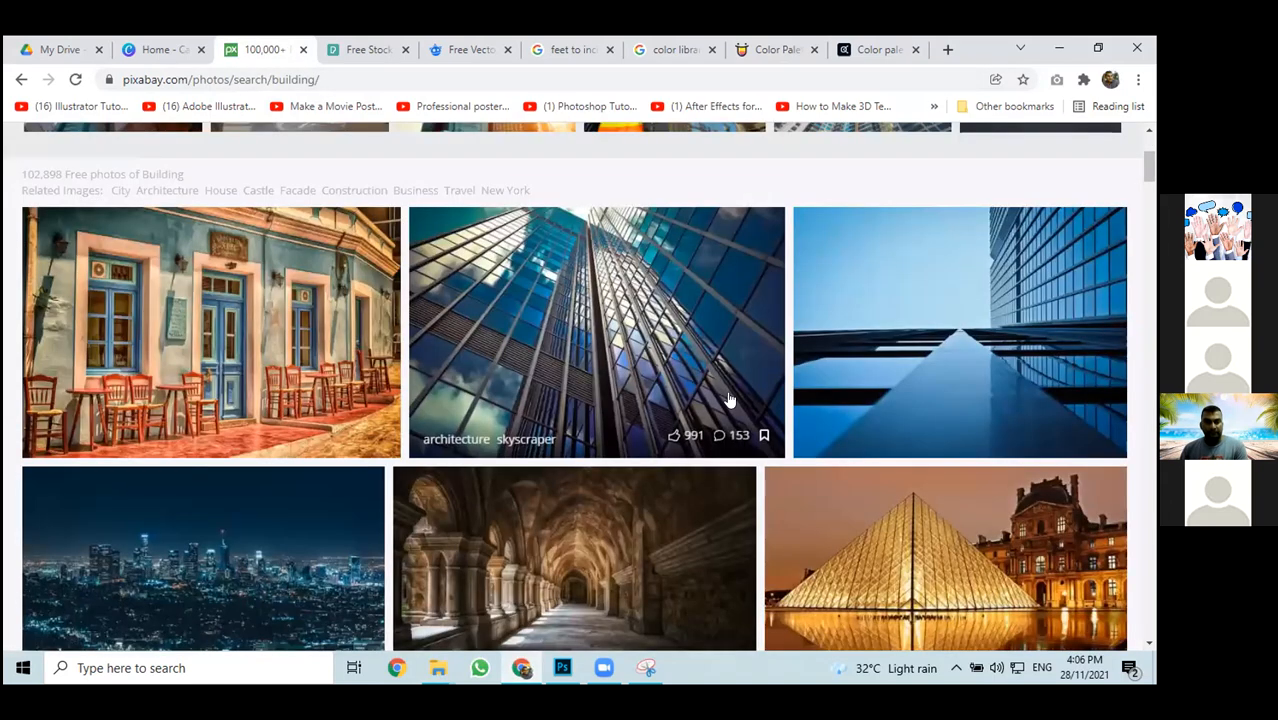
{"action": "scroll", "coordinate": [725, 392], "scroll_direction": "down", "scroll_amount": 1}
{"action": "scroll", "coordinate": [727, 393], "scroll_direction": "down", "scroll_amount": 1}
{"action": "scroll", "coordinate": [913, 274], "scroll_direction": "down", "scroll_amount": 2}
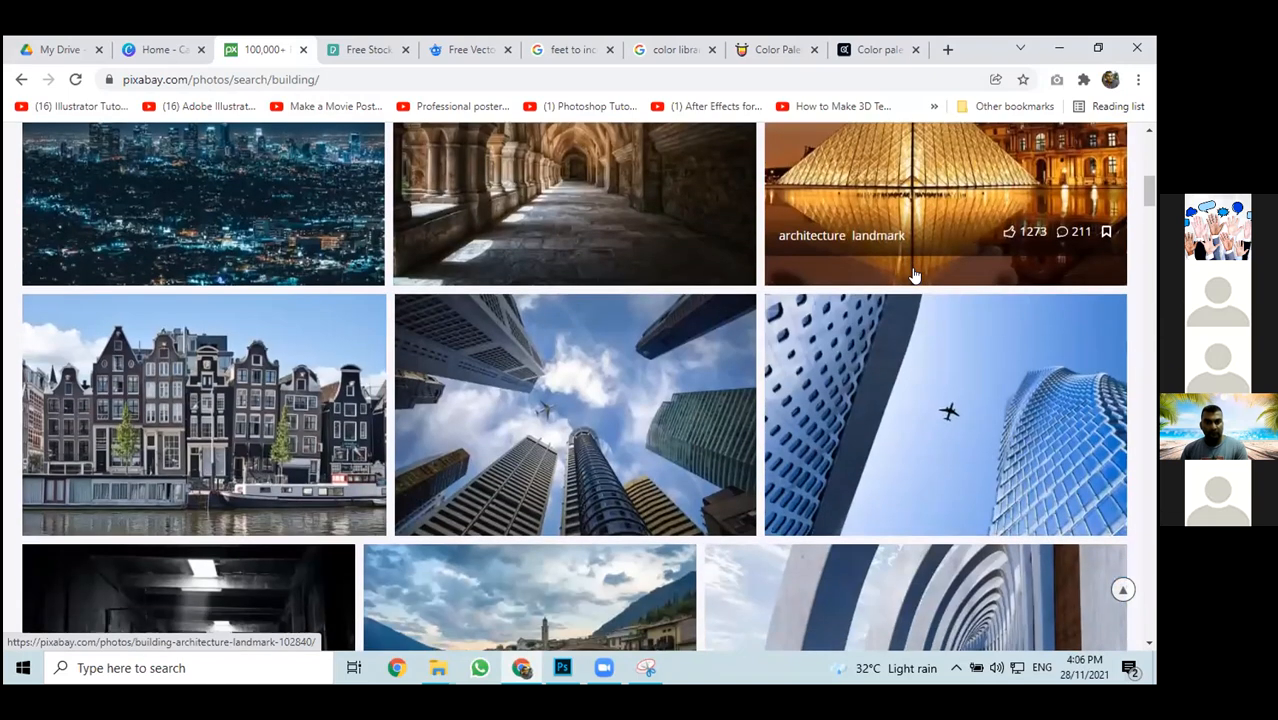
{"action": "scroll", "coordinate": [913, 274], "scroll_direction": "down", "scroll_amount": 4}
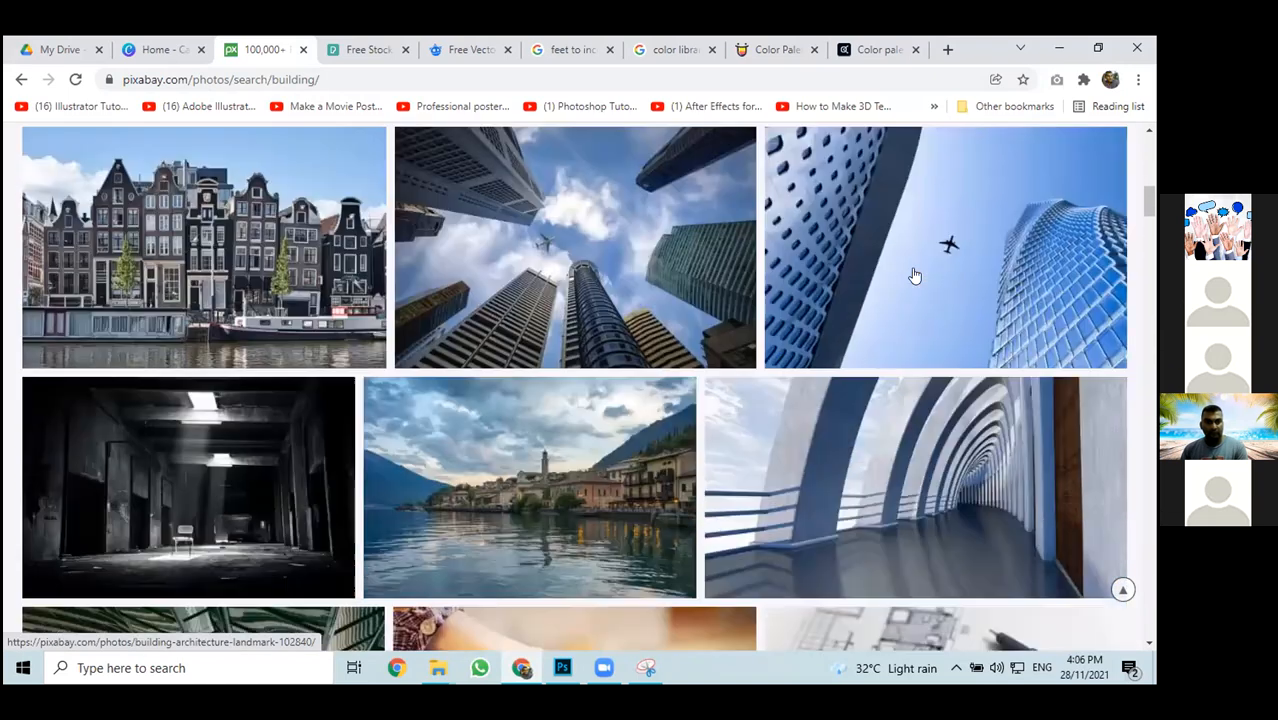
{"action": "scroll", "coordinate": [913, 274], "scroll_direction": "down", "scroll_amount": 12}
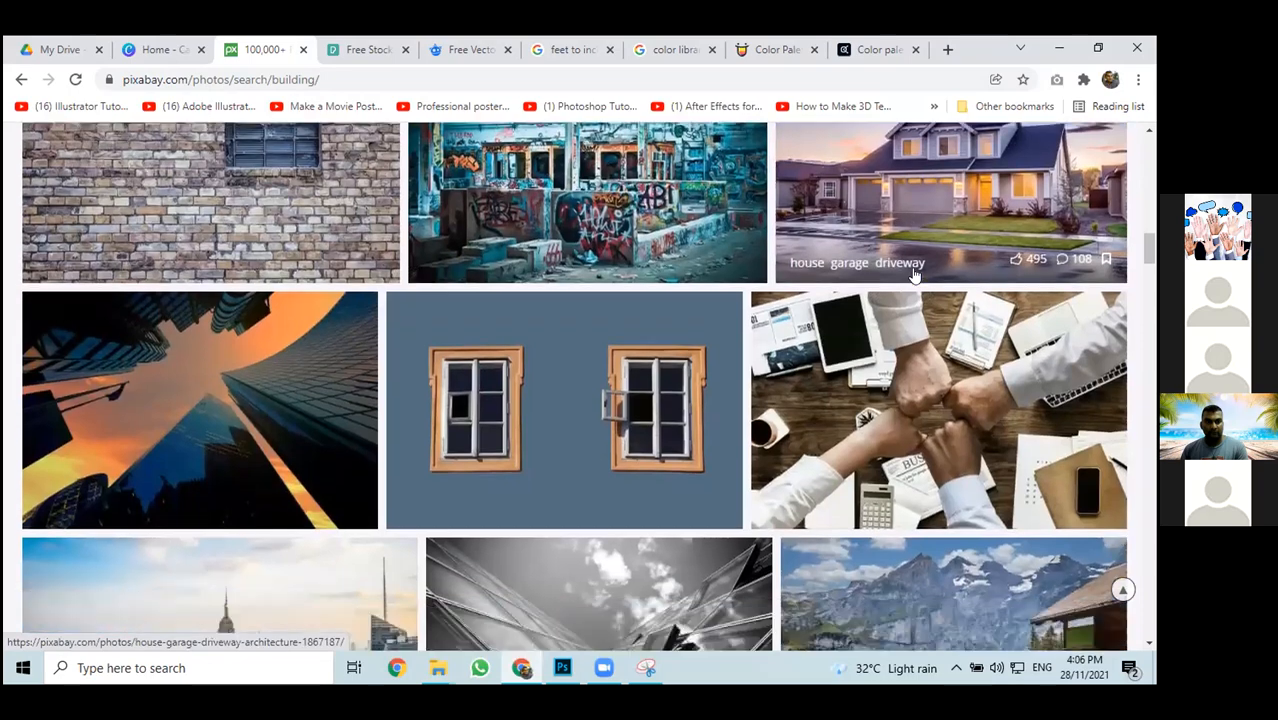
{"action": "scroll", "coordinate": [913, 274], "scroll_direction": "down", "scroll_amount": 4}
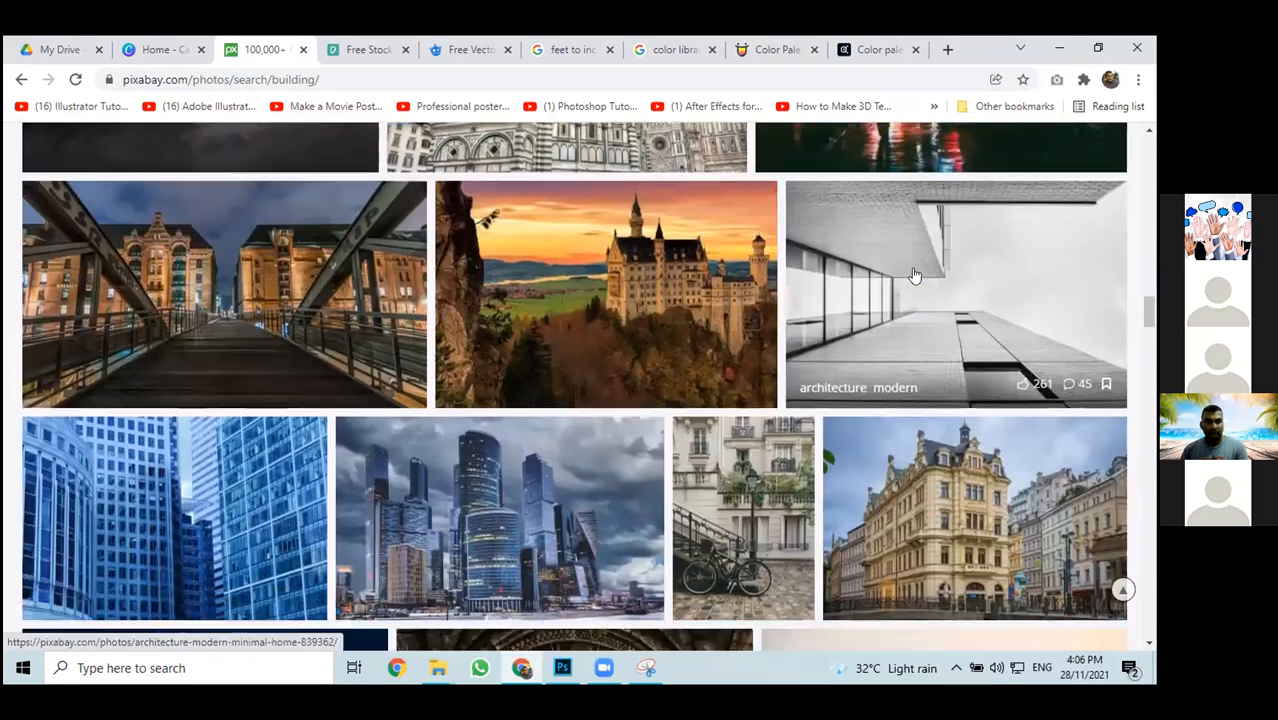
{"action": "scroll", "coordinate": [913, 274], "scroll_direction": "up", "scroll_amount": 2}
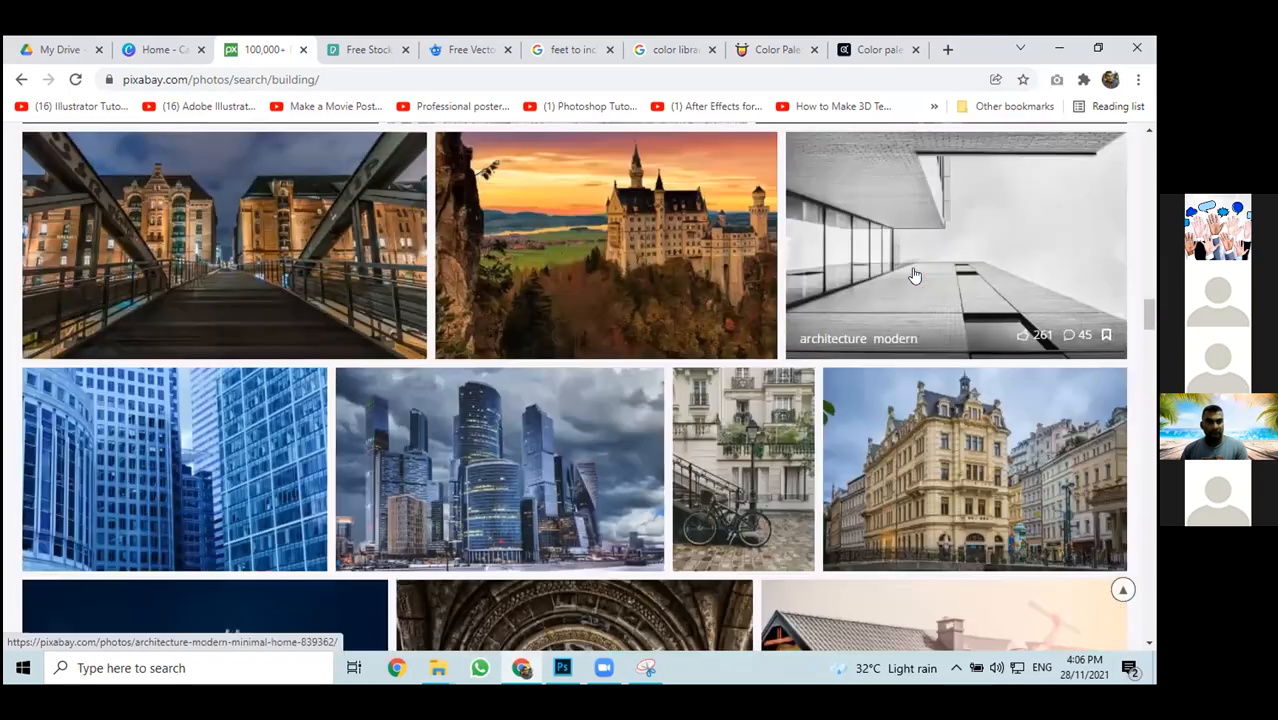
{"action": "scroll", "coordinate": [913, 274], "scroll_direction": "down", "scroll_amount": 3}
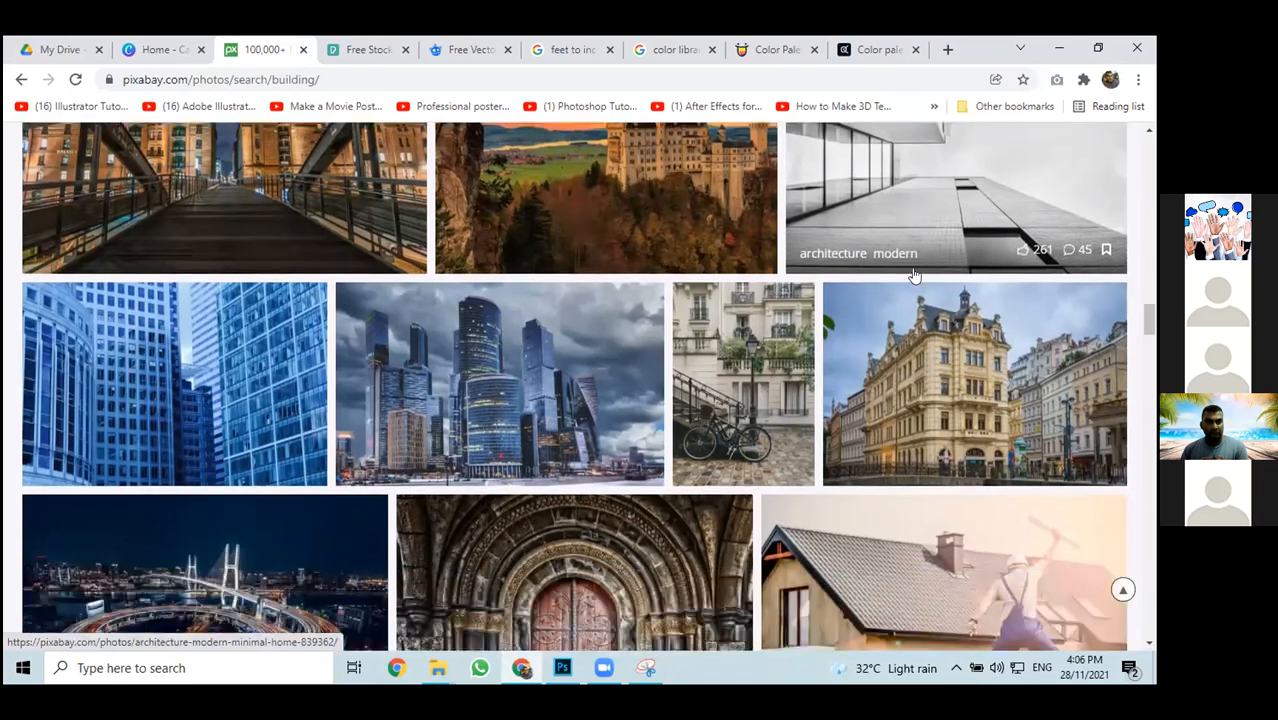
{"action": "scroll", "coordinate": [285, 317], "scroll_direction": "up", "scroll_amount": 4}
{"action": "left_click", "coordinate": [286, 314]}
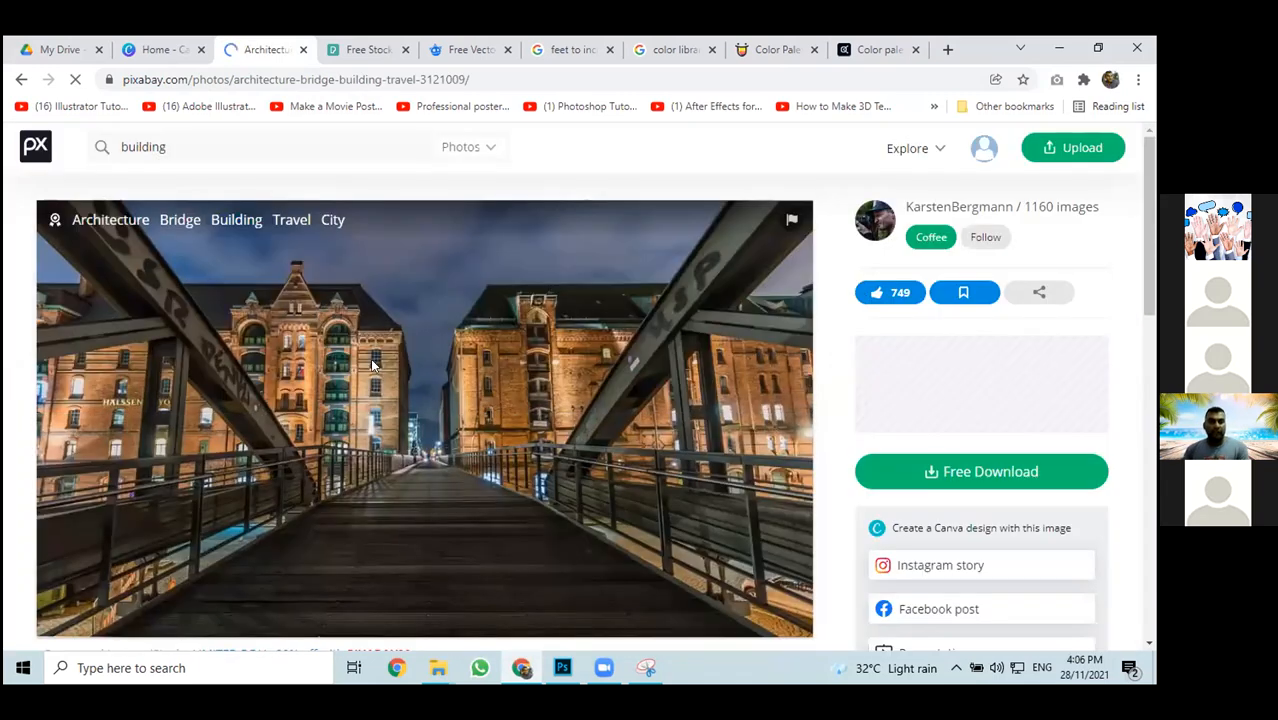
Examine the bridge photo as a background, compare it with the models in Photoshop, and return to its Pixabay page
{"action": "scroll", "coordinate": [633, 277], "scroll_direction": "down", "scroll_amount": 1}
{"action": "scroll", "coordinate": [397, 360], "scroll_direction": "up", "scroll_amount": 1}
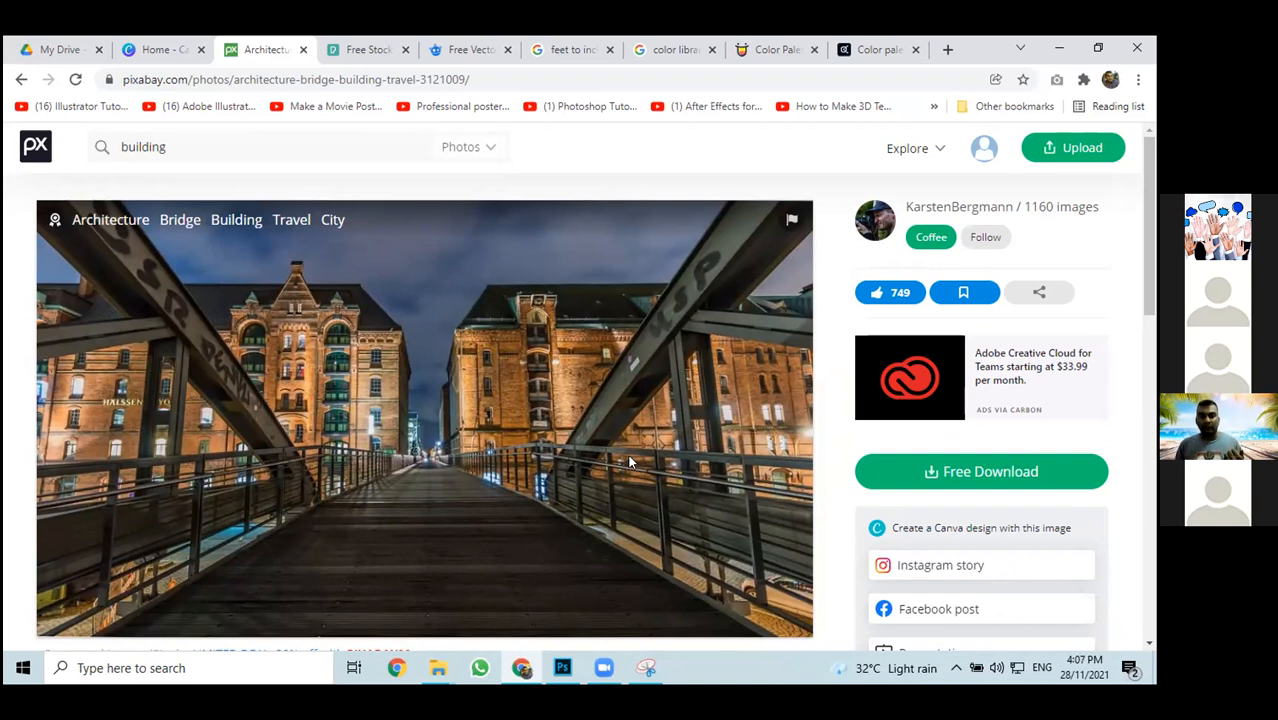
{"action": "left_click", "coordinate": [562, 668]}
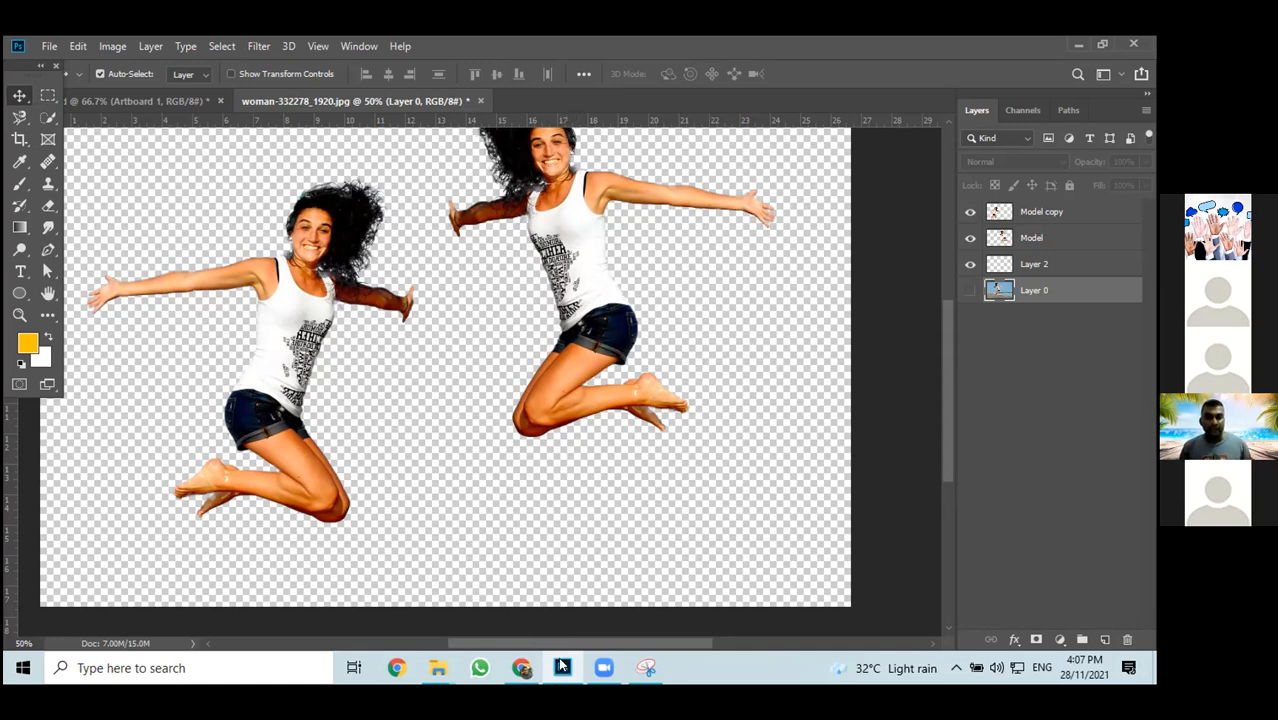
{"action": "left_click", "coordinate": [521, 672]}
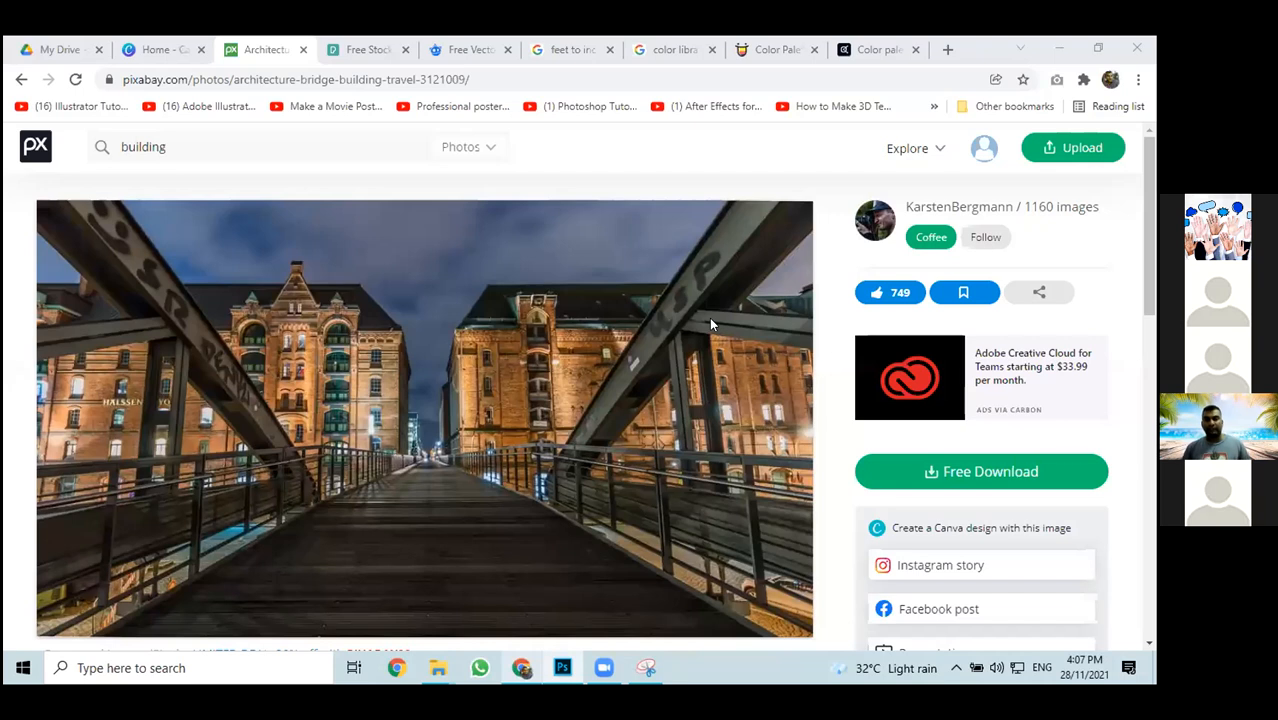
Download the bridge photo at 1920×1080 and show the downloaded file in its folder
{"action": "left_click", "coordinate": [960, 471]}
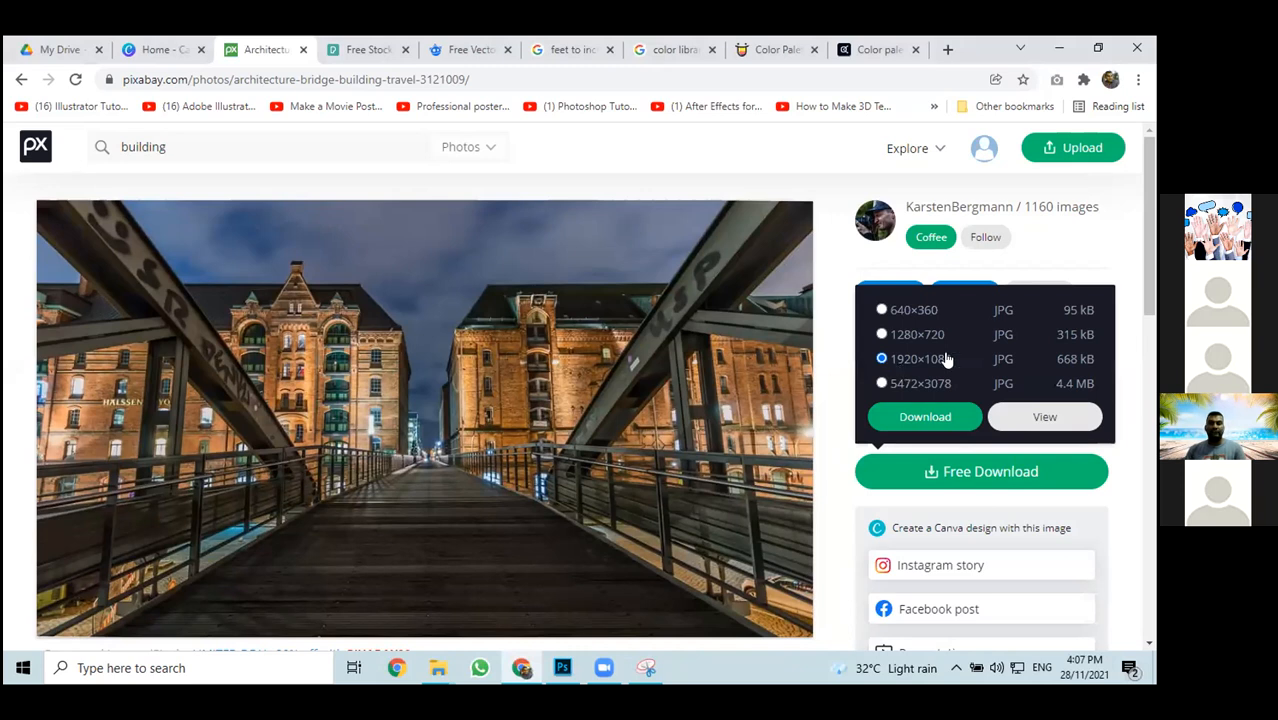
{"action": "left_click", "coordinate": [925, 415]}
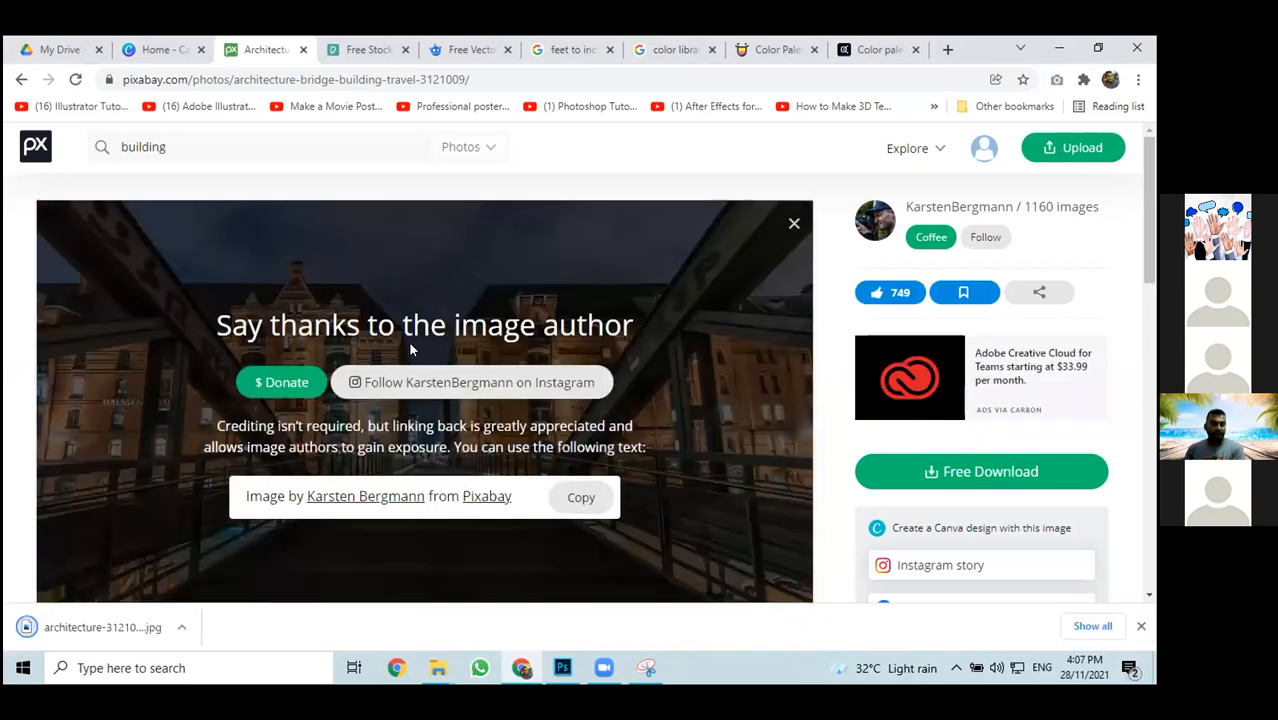
{"action": "left_click", "coordinate": [186, 622]}
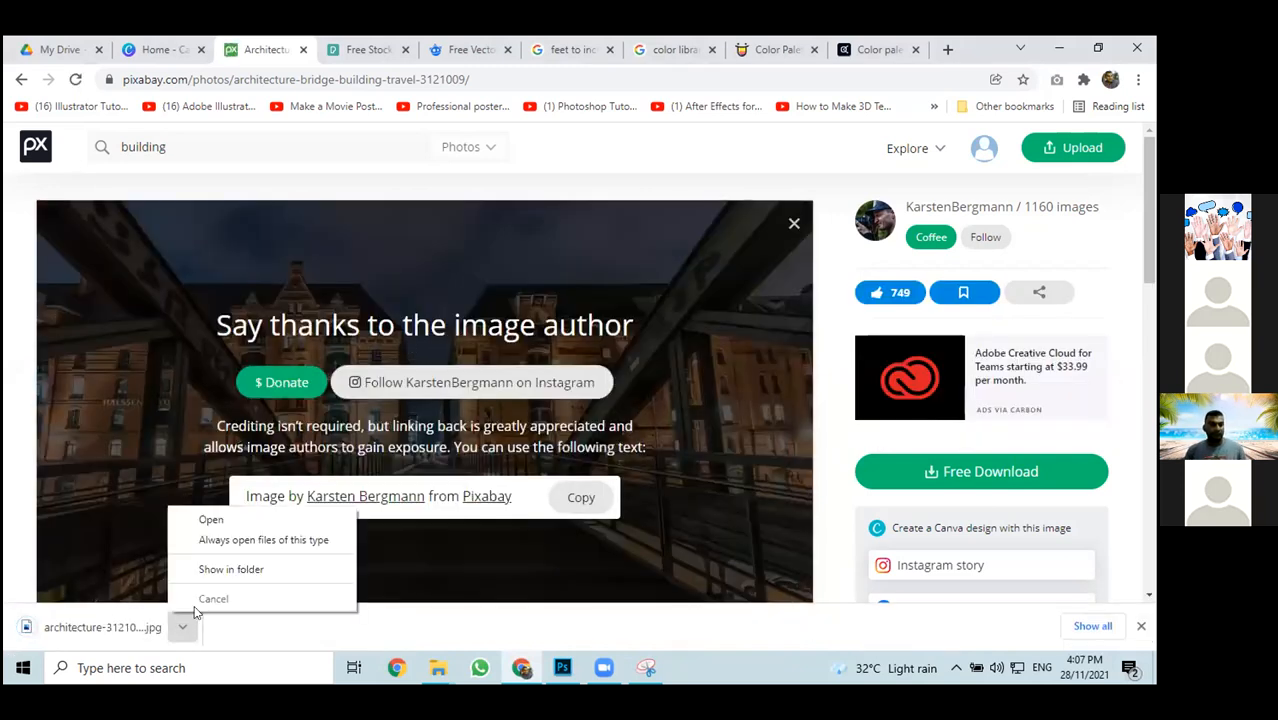
{"action": "left_click", "coordinate": [230, 569]}
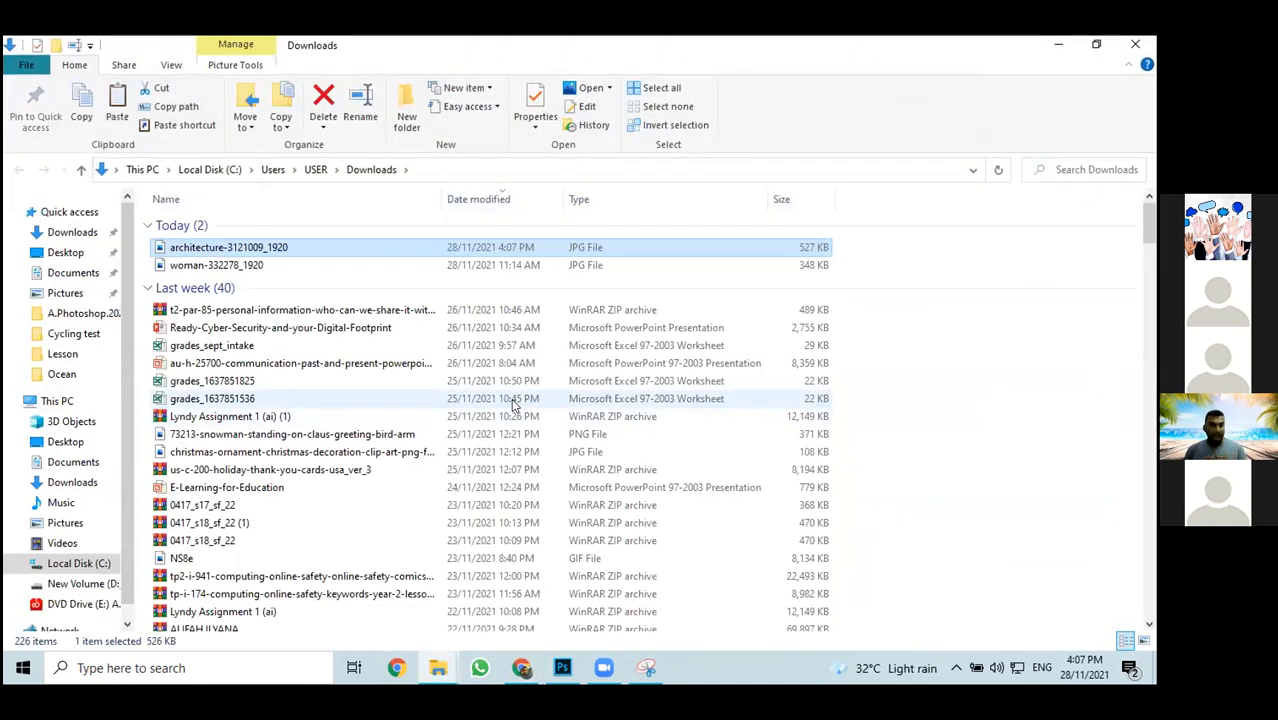
Copy the architecture-3121009_1920 image from the Downloads folder into the Lesson folder
{"action": "left_click", "coordinate": [440, 680]}
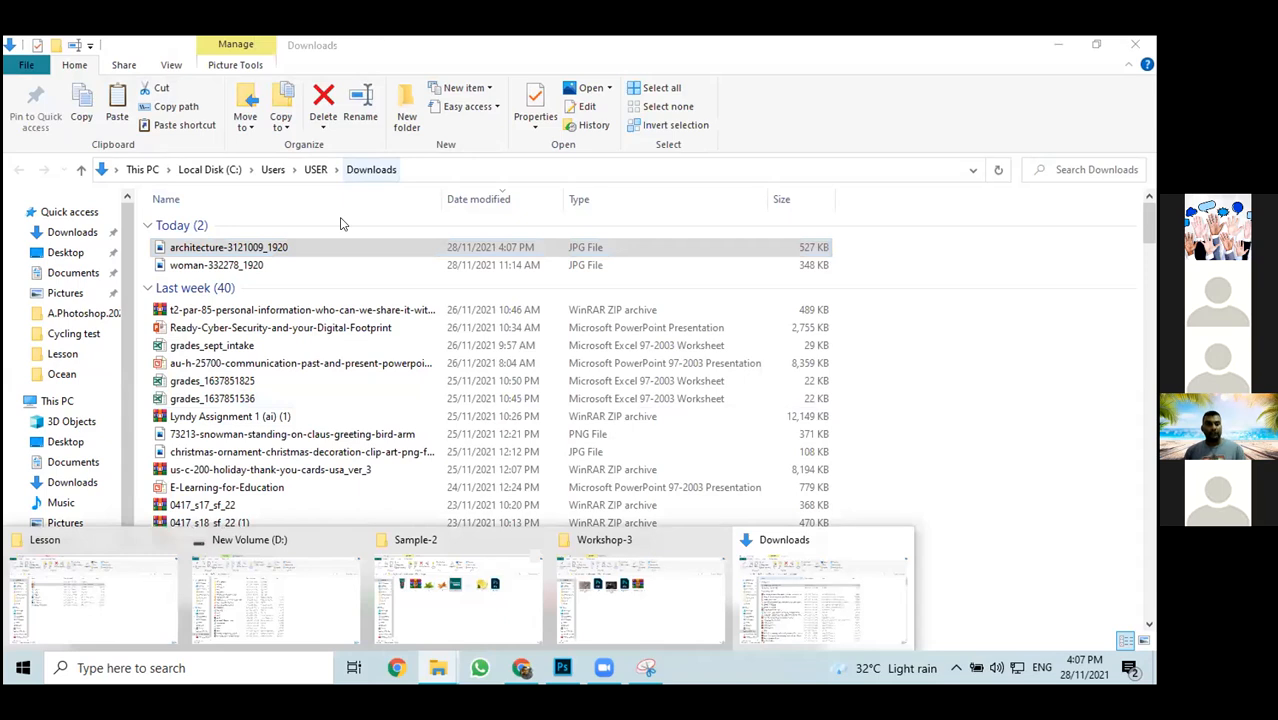
{"action": "left_click", "coordinate": [440, 668]}
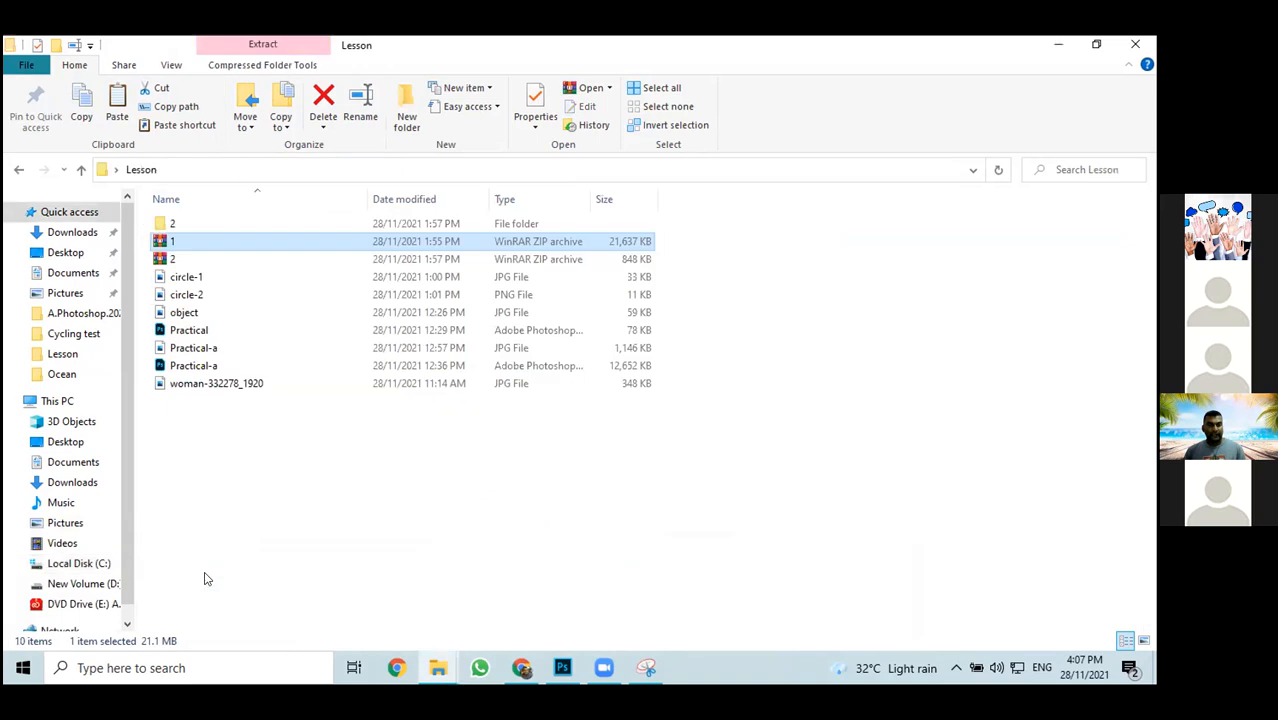
{"action": "right_click", "coordinate": [228, 464]}
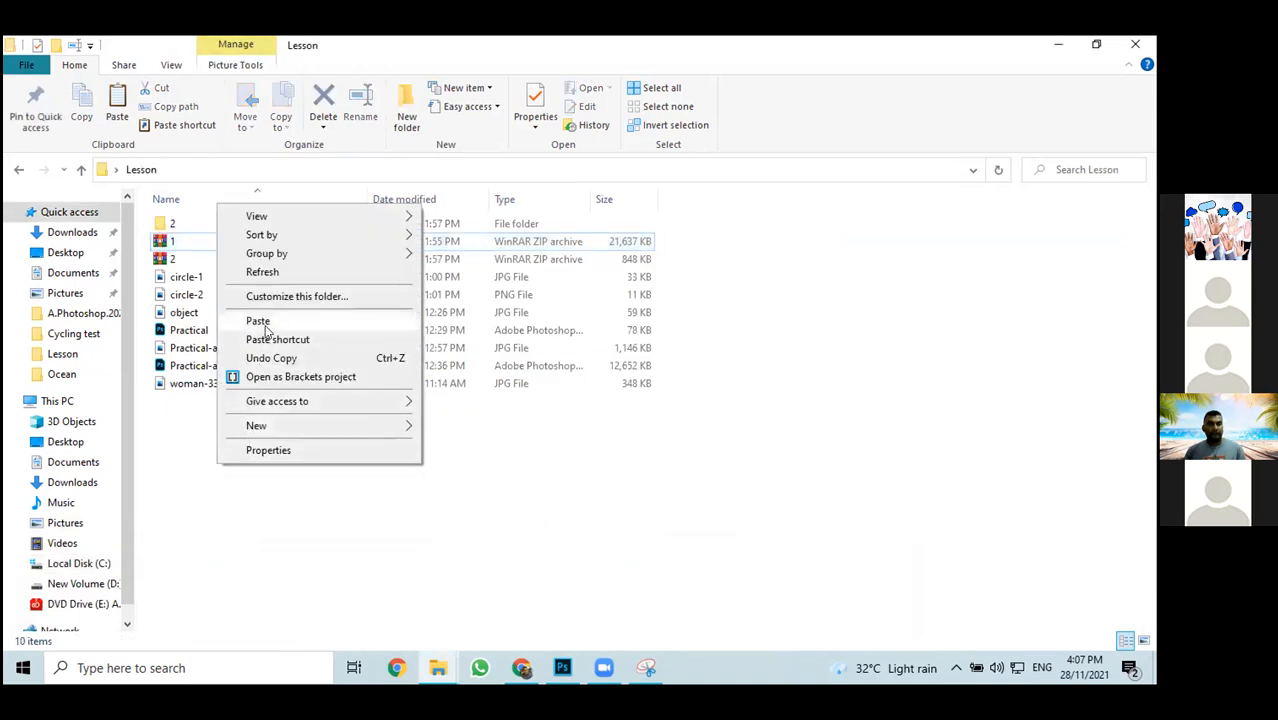
{"action": "left_click", "coordinate": [258, 321]}
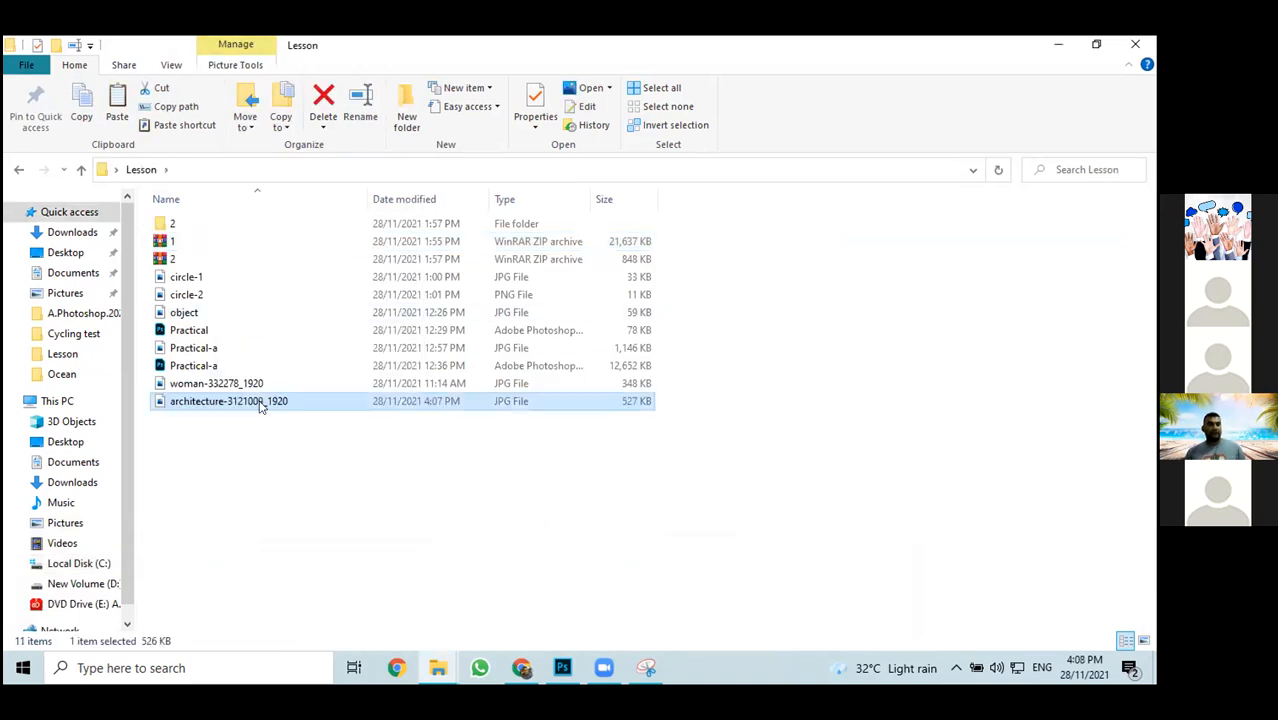
Rename the copied architecture-3121009_1920 image in the Lesson folder as BG
{"action": "right_click", "coordinate": [257, 404]}
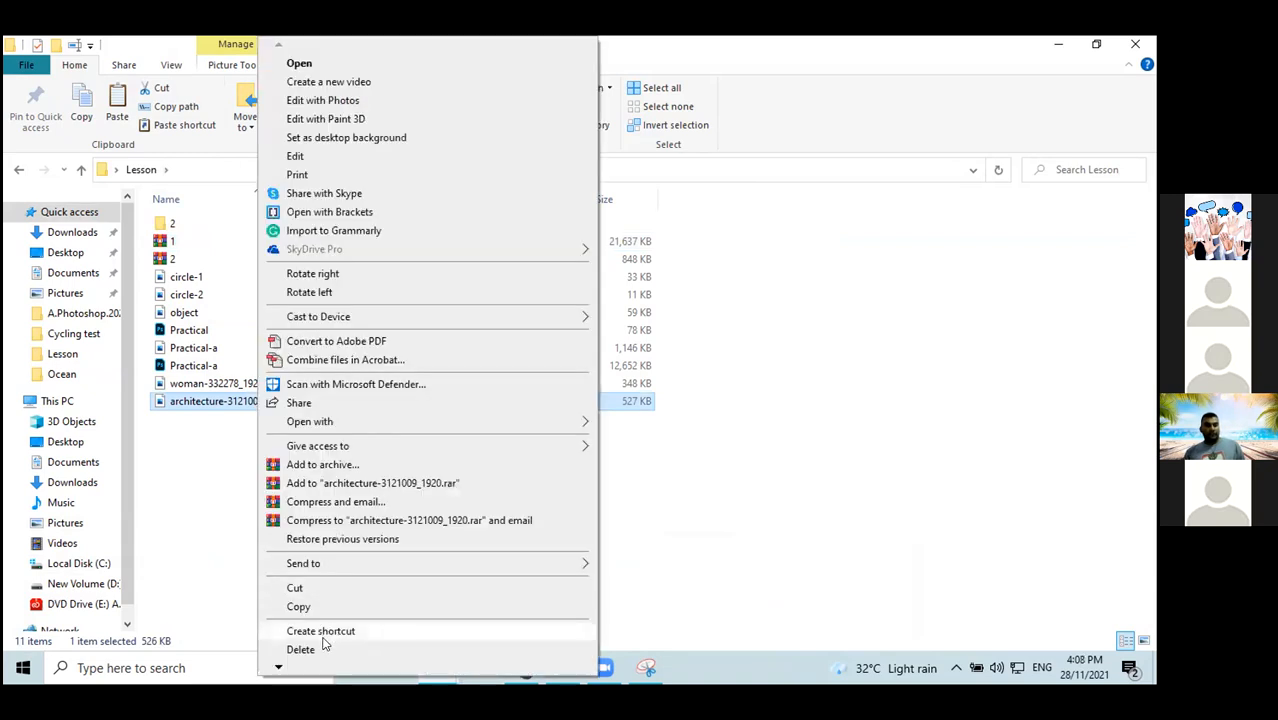
{"action": "left_click", "coordinate": [305, 651]}
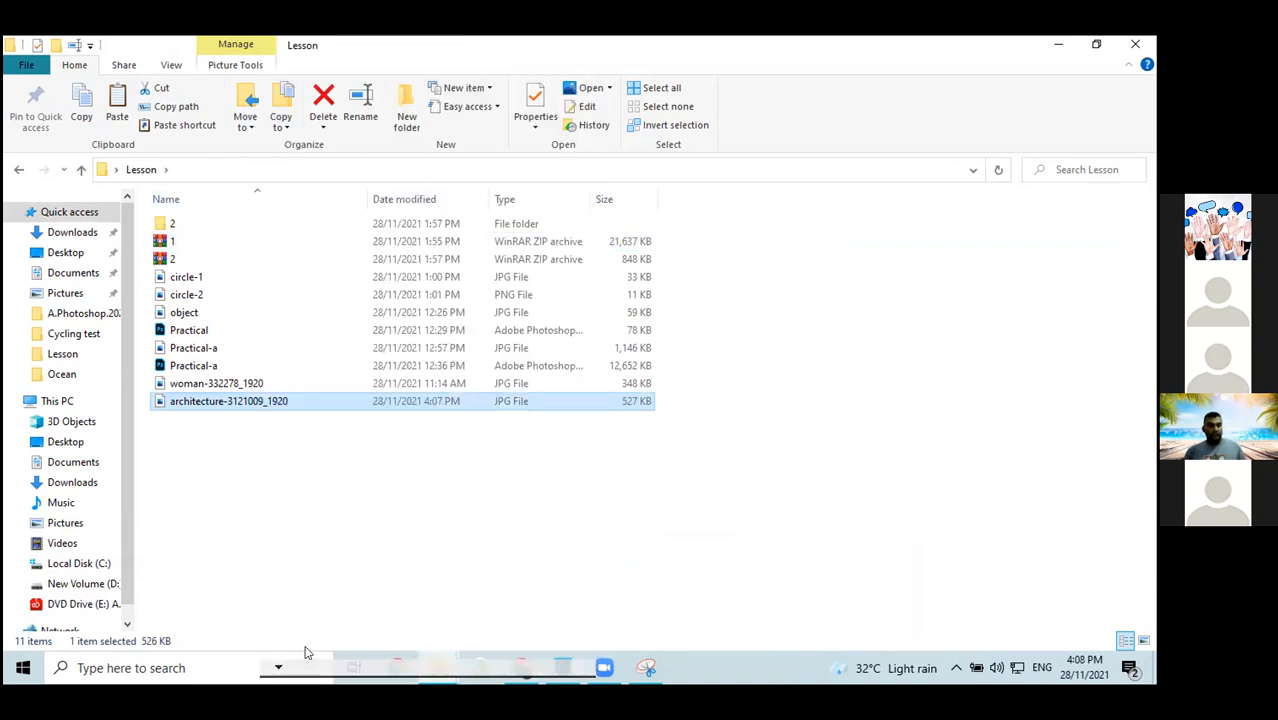
{"action": "type", "text": "BG"}
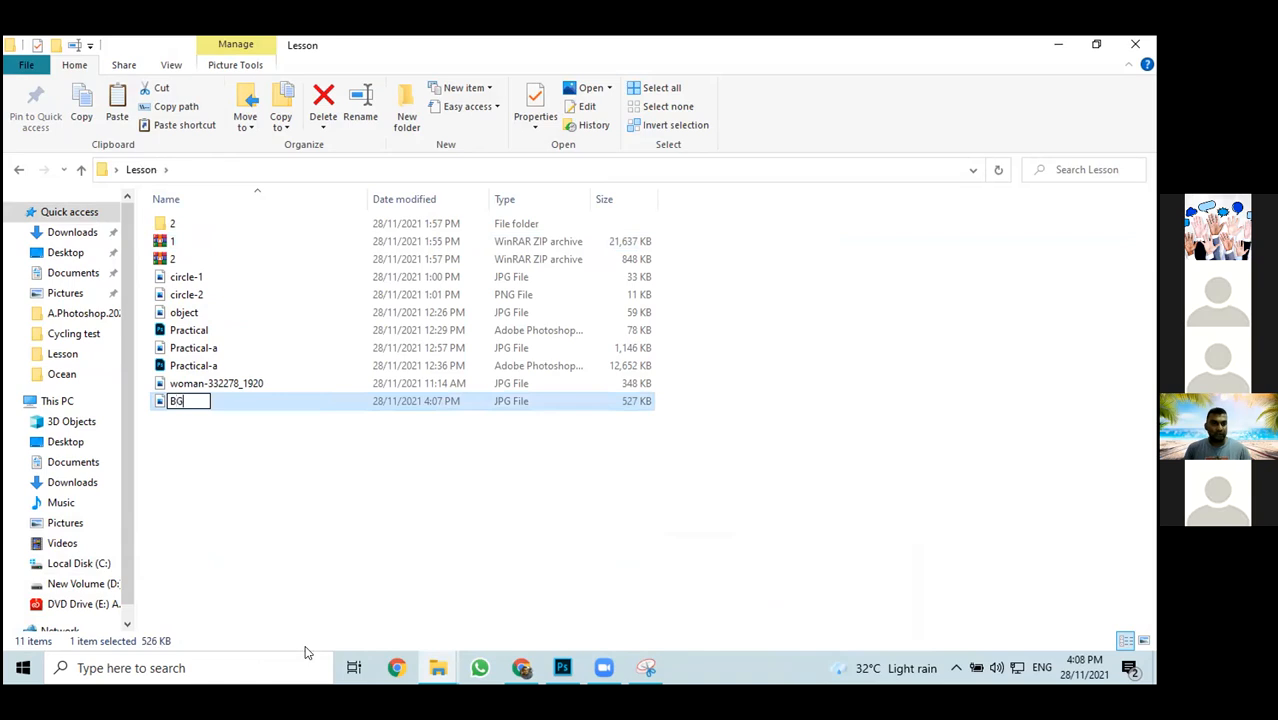
{"action": "left_click", "coordinate": [365, 516]}
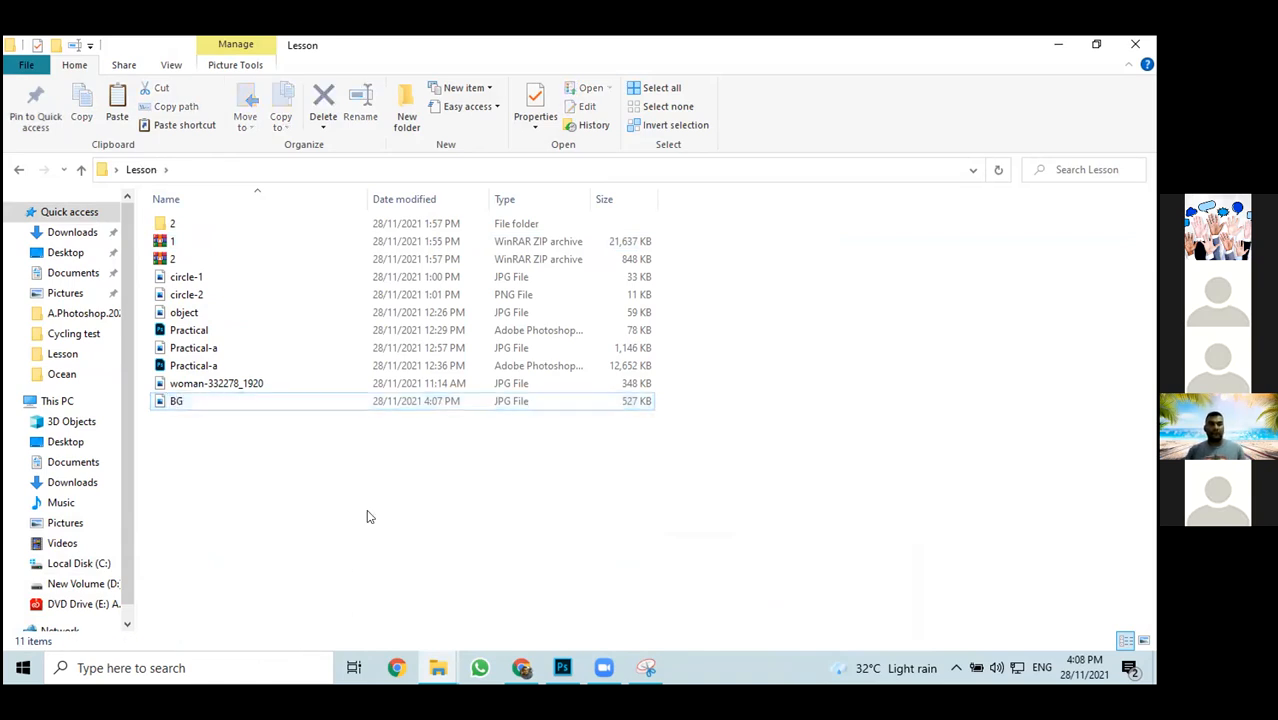
{"action": "left_click", "coordinate": [213, 385]}
{"action": "left_click", "coordinate": [175, 401]}
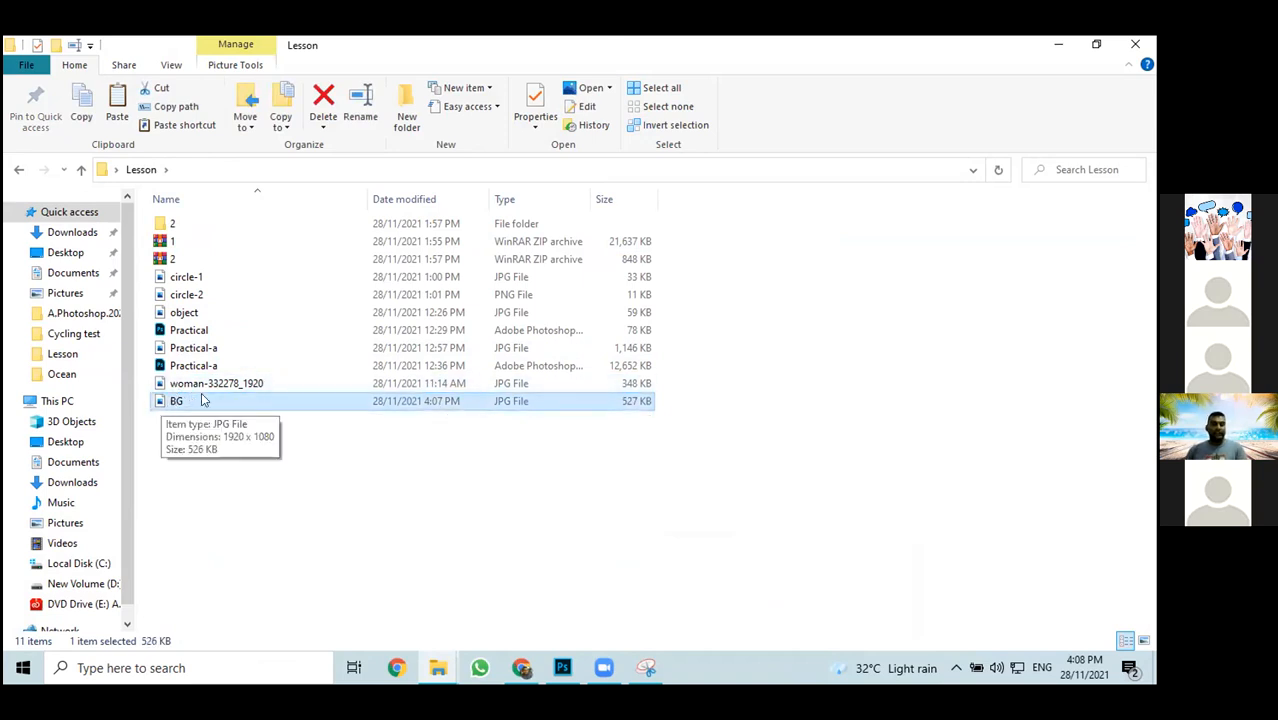
Switch to Photoshop and set the zoom of the model document to 30%
{"action": "key", "text": "alt+Tab"}
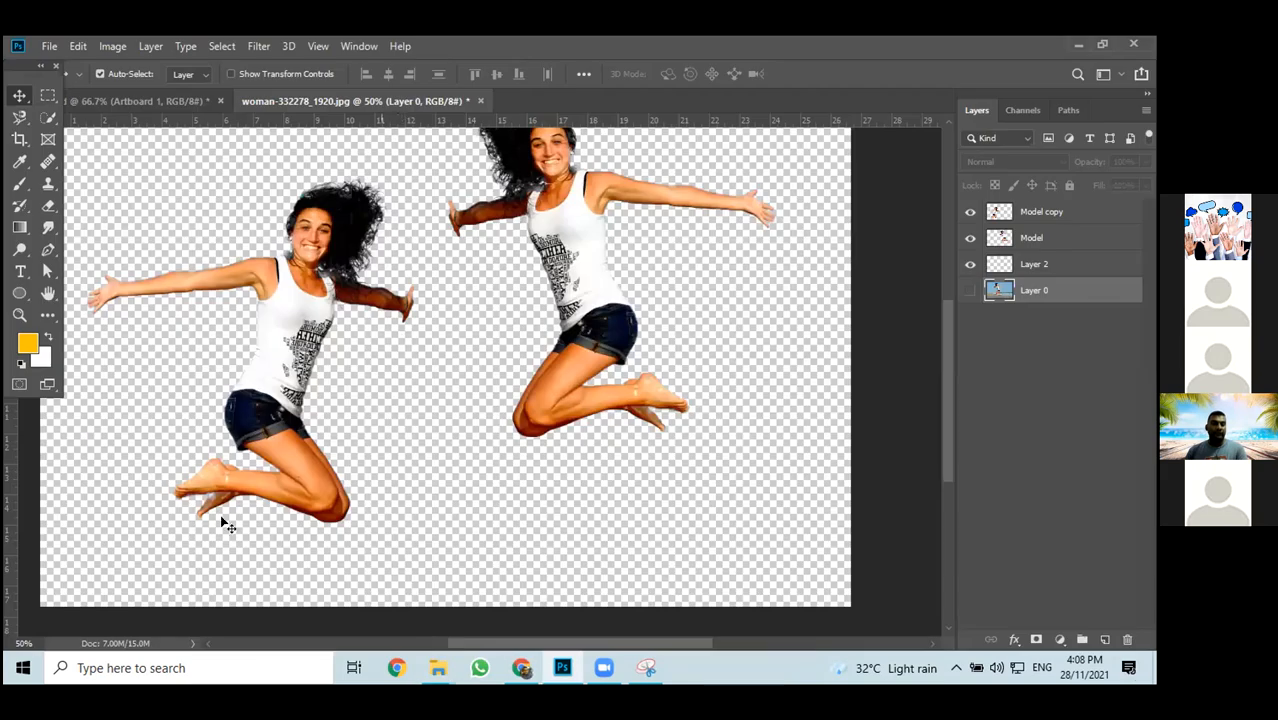
{"action": "left_click_drag", "start_coordinate": [41, 643], "coordinate": [10, 630]}
{"action": "type", "text": "30"}
{"action": "key", "text": "Return"}
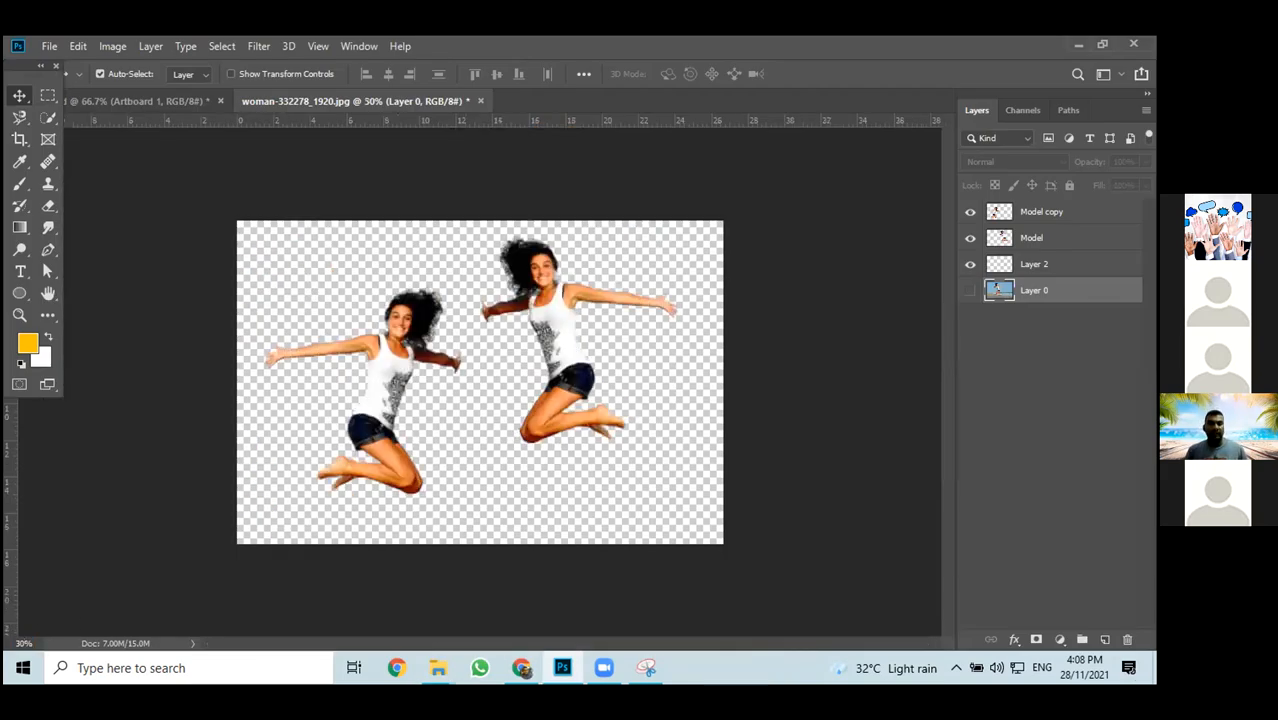
Hide the Model copy layer and move the Model layer's figure to about the centre of the canvas
{"action": "left_click", "coordinate": [969, 239]}
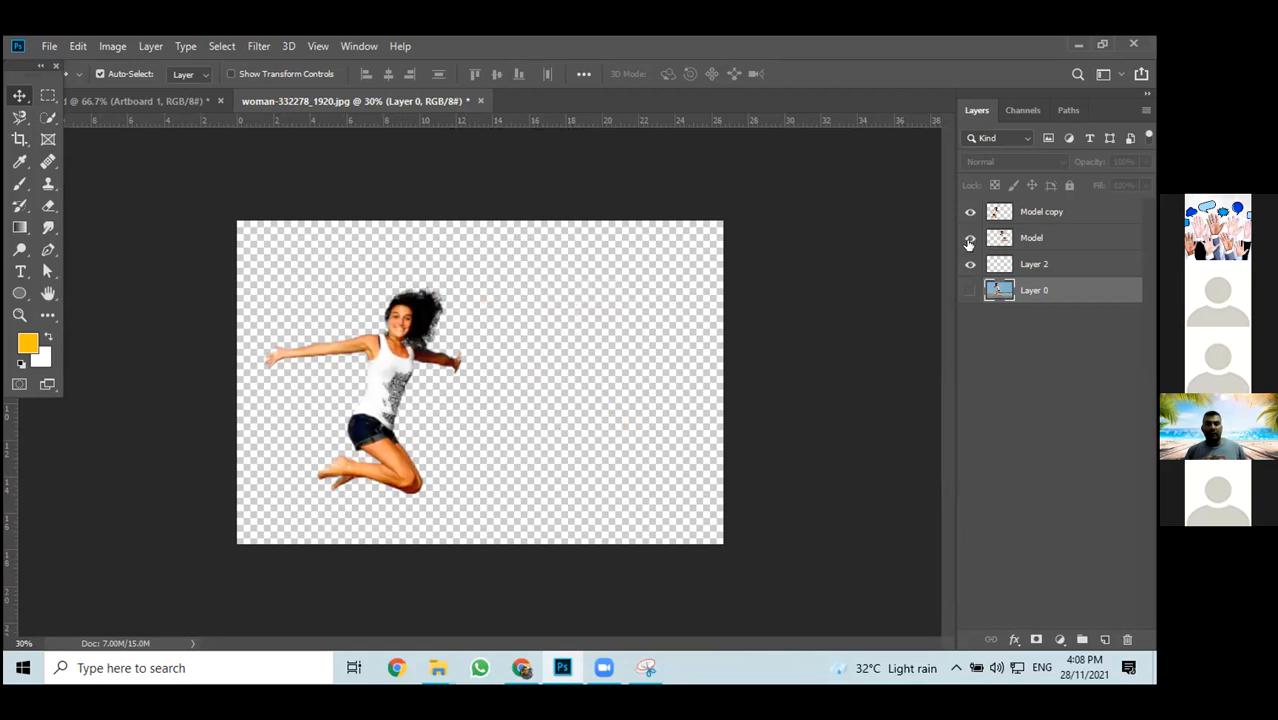
{"action": "left_click", "coordinate": [969, 240]}
{"action": "left_click", "coordinate": [1068, 212]}
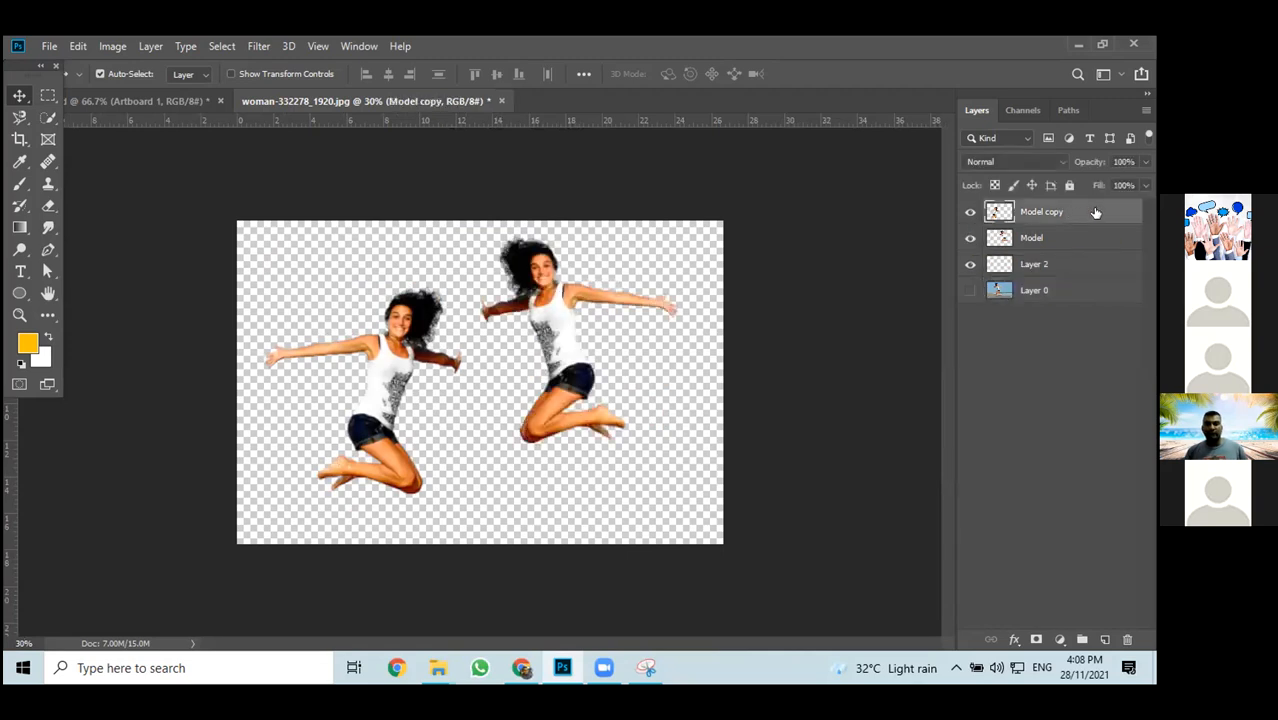
{"action": "left_click", "coordinate": [970, 212]}
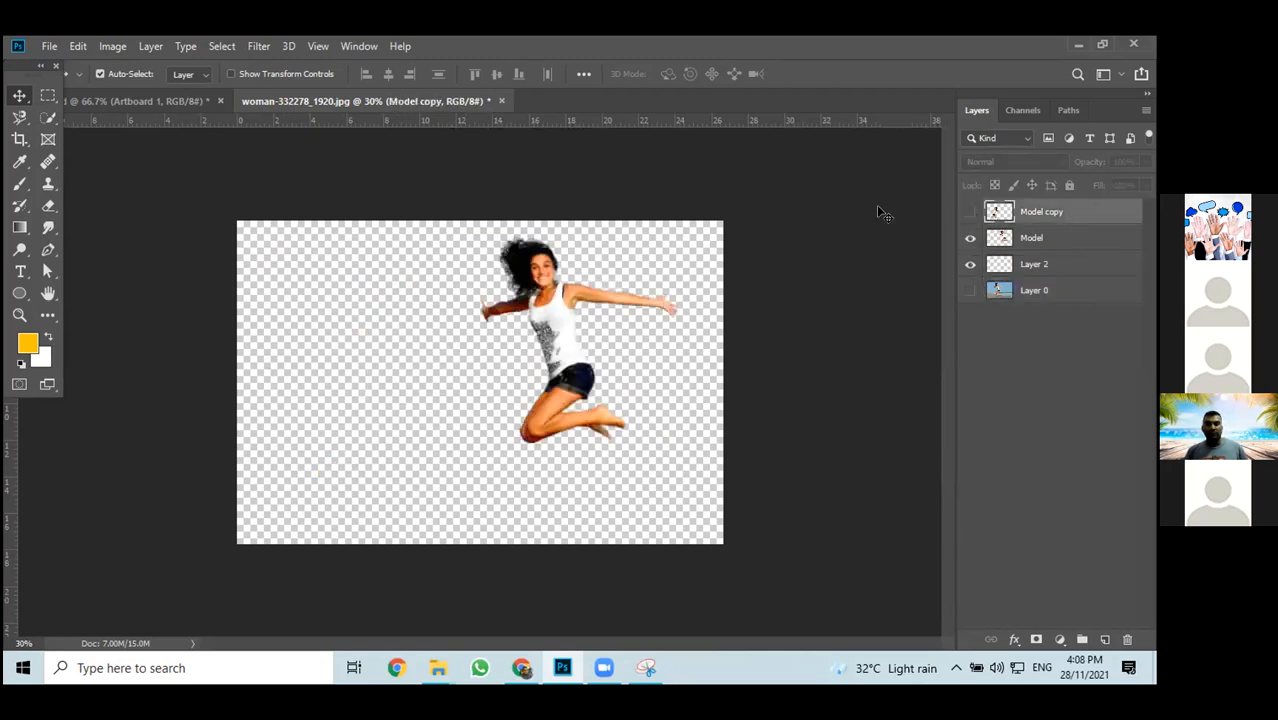
{"action": "left_click", "coordinate": [1055, 240]}
{"action": "left_click_drag", "start_coordinate": [550, 320], "coordinate": [474, 334]}
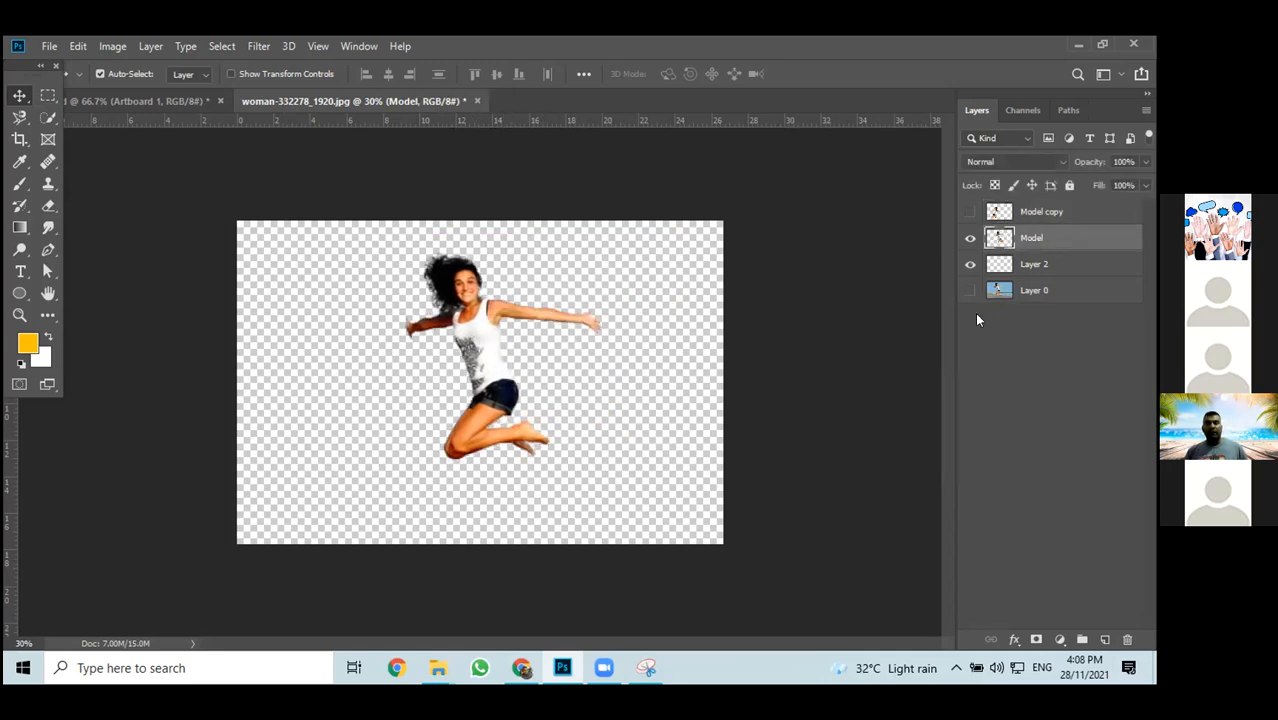
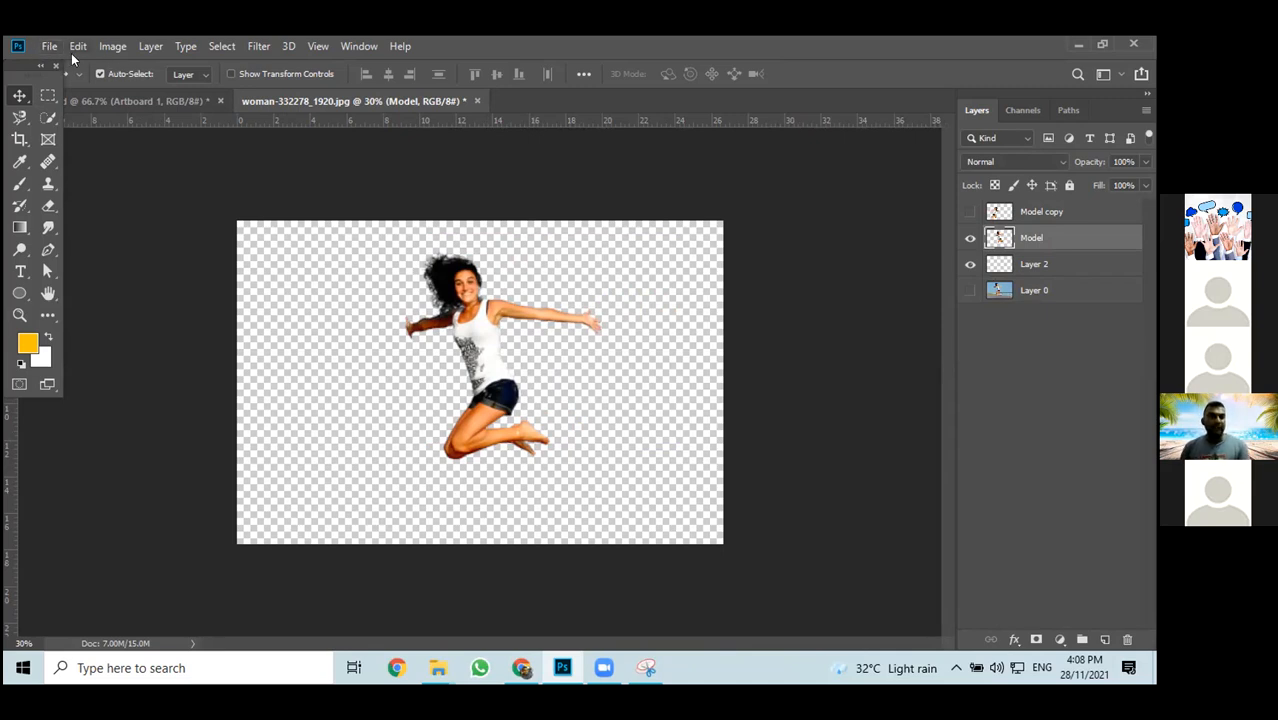
Open the BG image from the Lesson folder as a separate document
{"action": "left_click", "coordinate": [47, 46]}
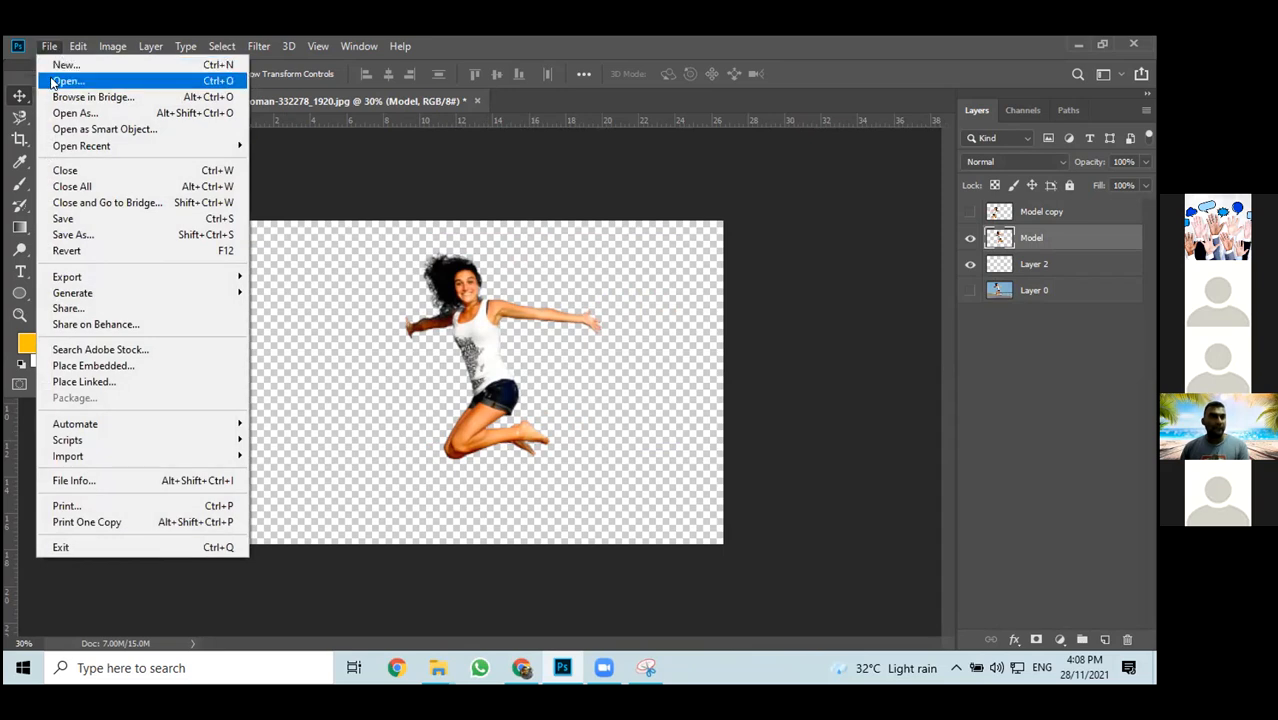
{"action": "left_click", "coordinate": [54, 81]}
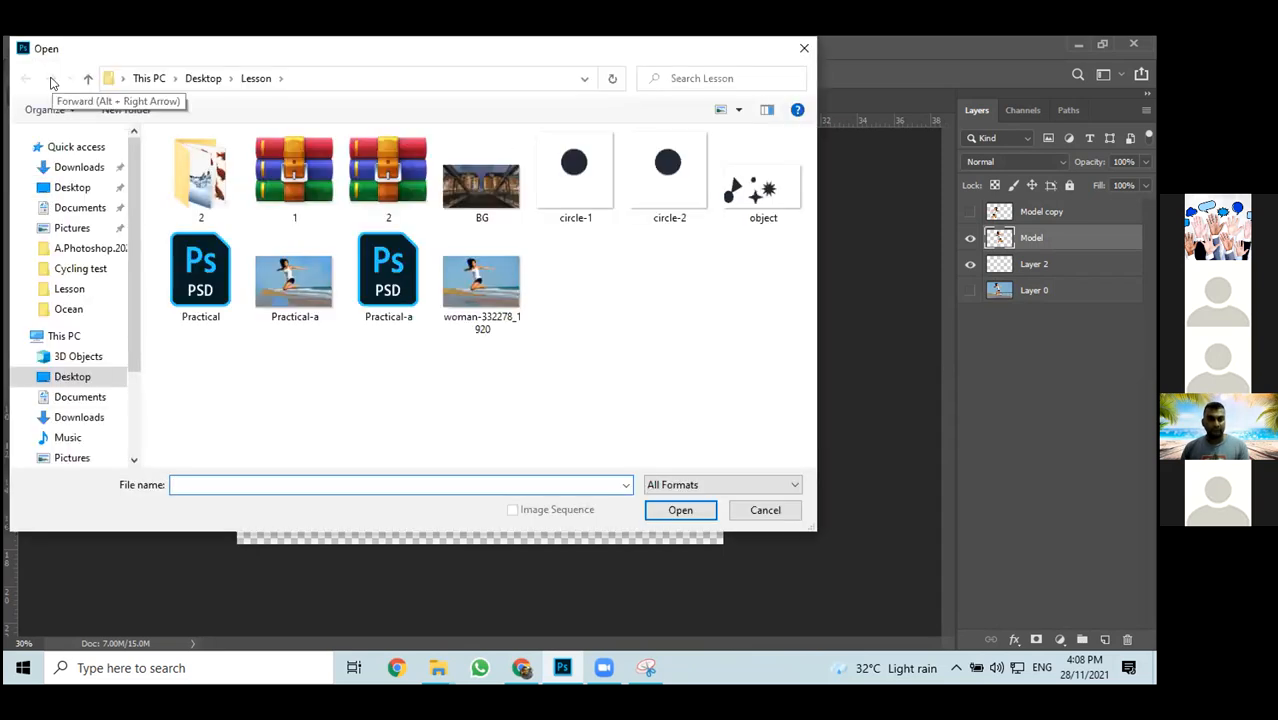
{"action": "left_click", "coordinate": [477, 176]}
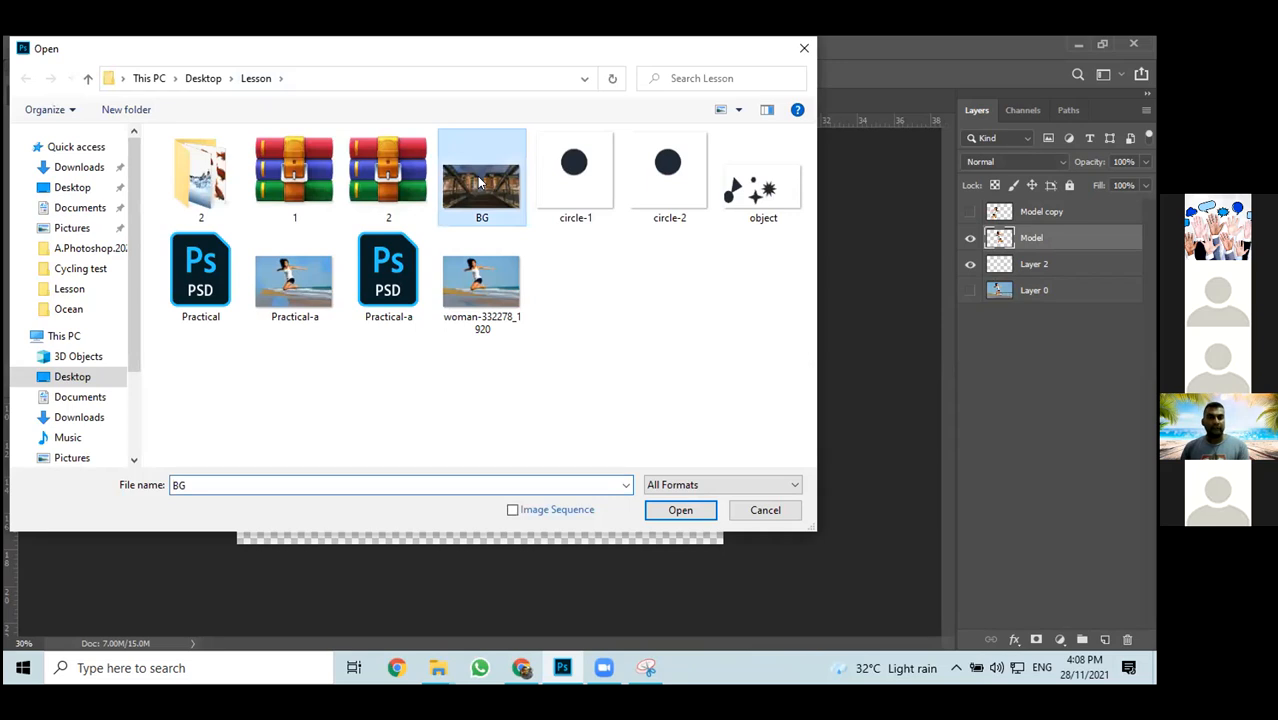
{"action": "left_click", "coordinate": [684, 512]}
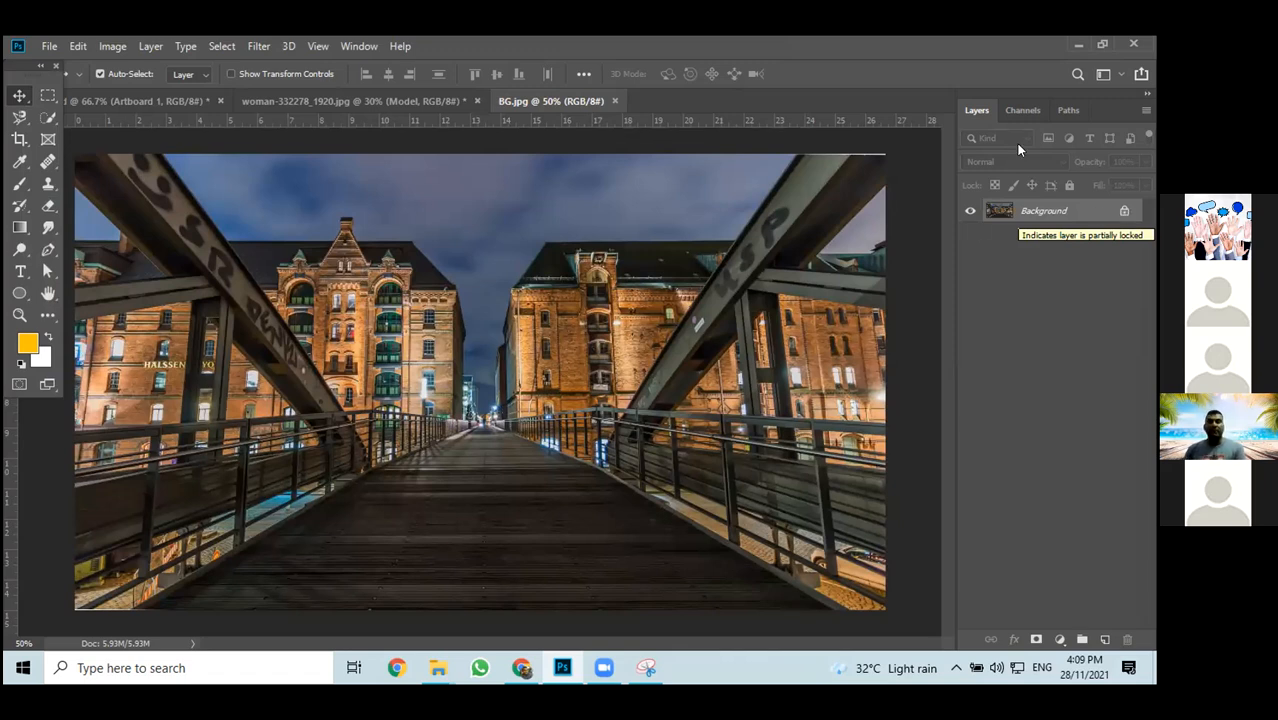
Unlock the Background layer of BG.jpg, try locking all of its properties, and leave it unlocked
{"action": "left_click", "coordinate": [1122, 211]}
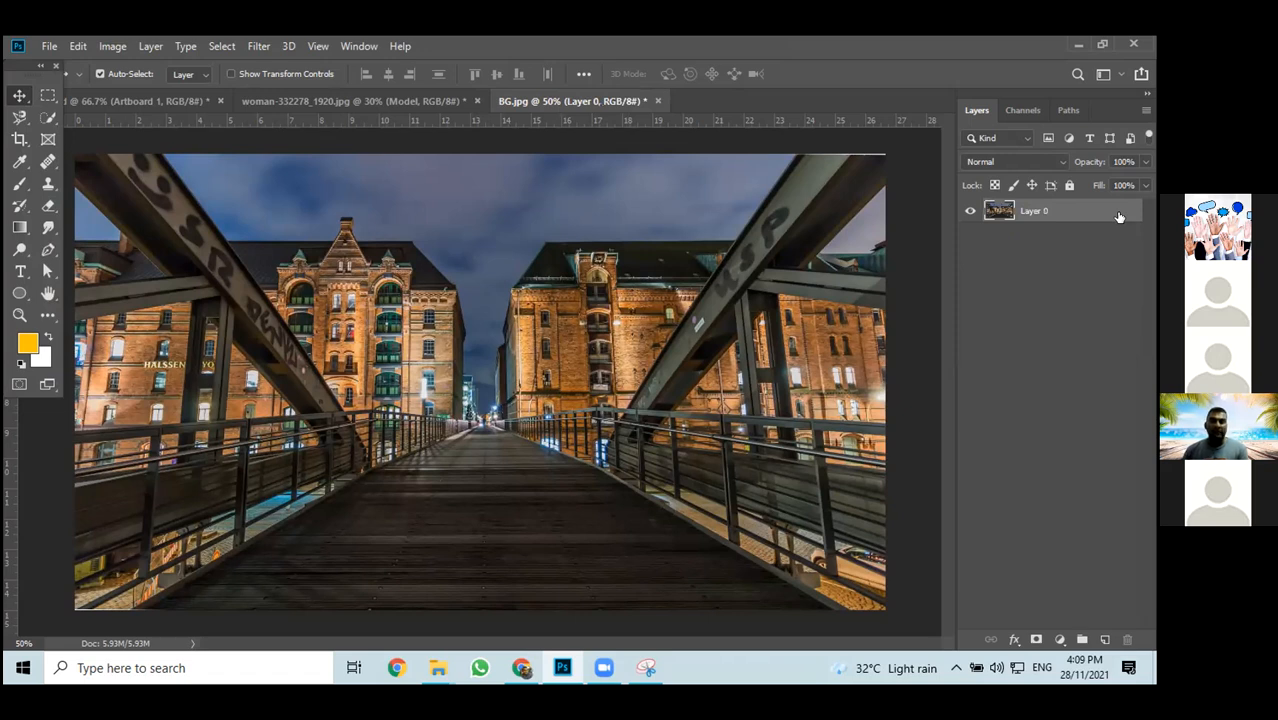
{"action": "left_click", "coordinate": [1069, 186]}
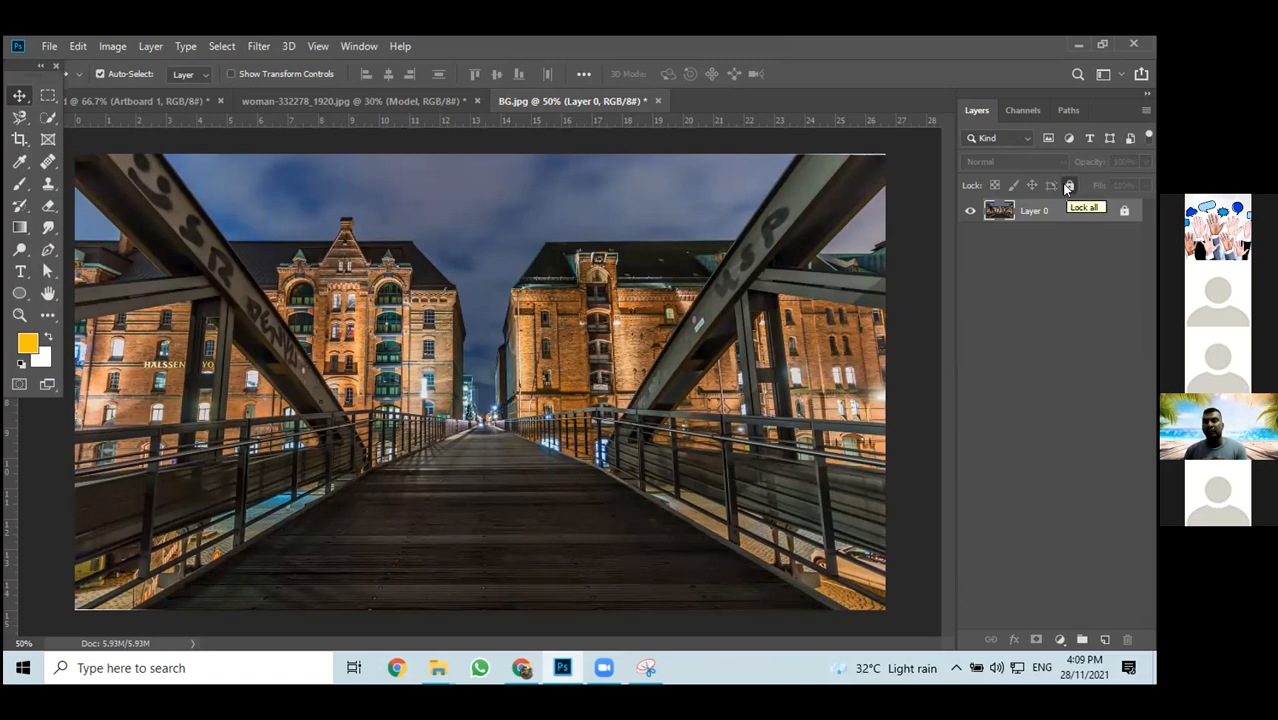
{"action": "left_click", "coordinate": [1069, 187]}
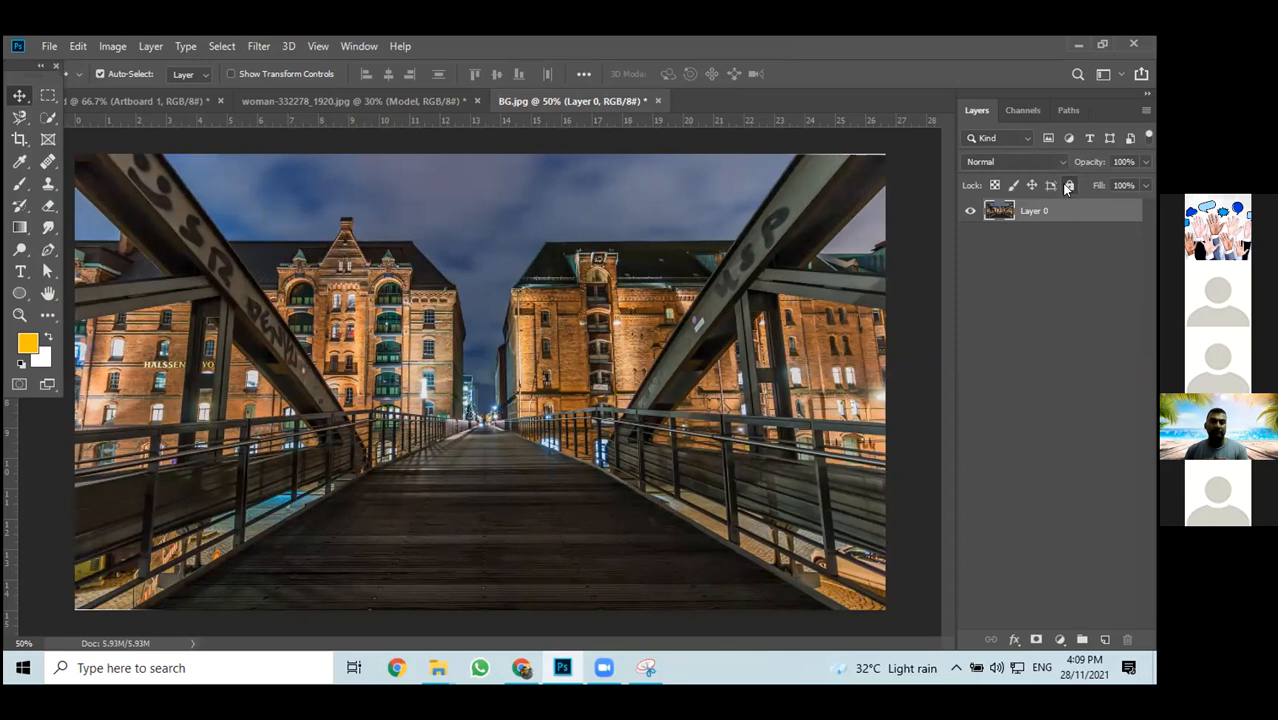
Compare the BG.jpg document with woman-332278_1920.jpg, finishing on the document with the model figure
{"action": "left_click", "coordinate": [345, 101]}
{"action": "left_click", "coordinate": [589, 103]}
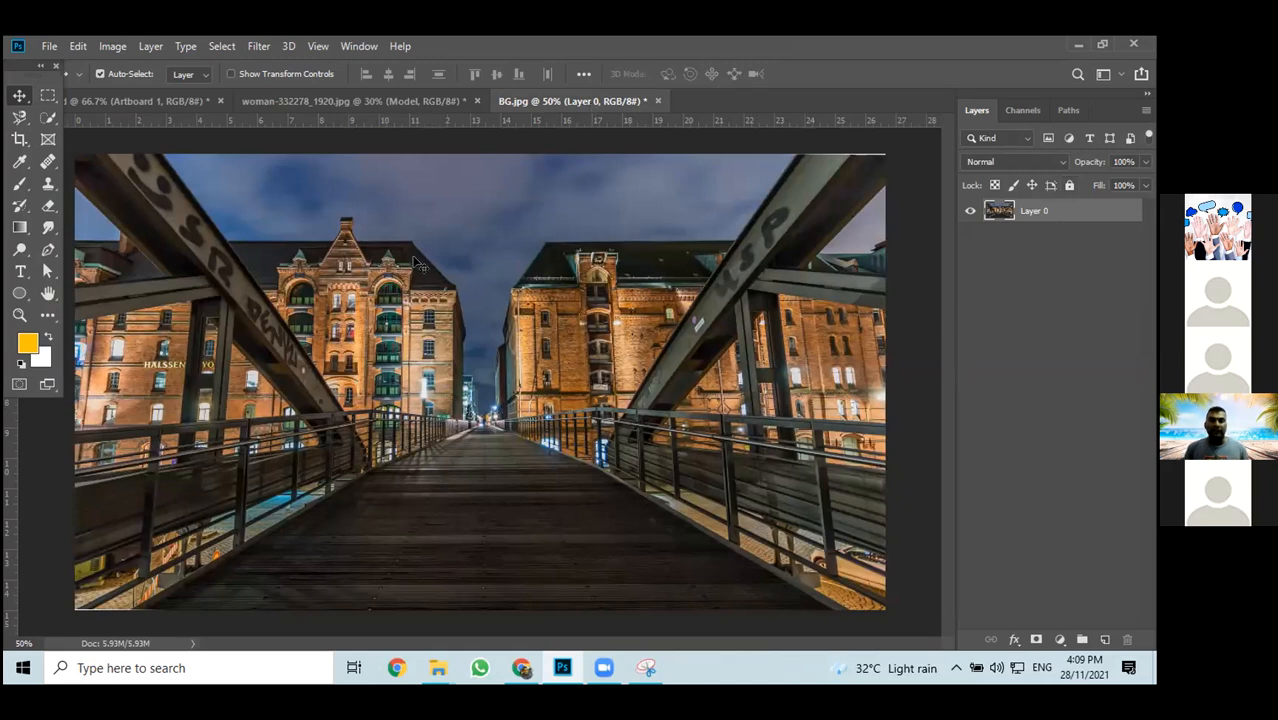
{"action": "left_click", "coordinate": [380, 99]}
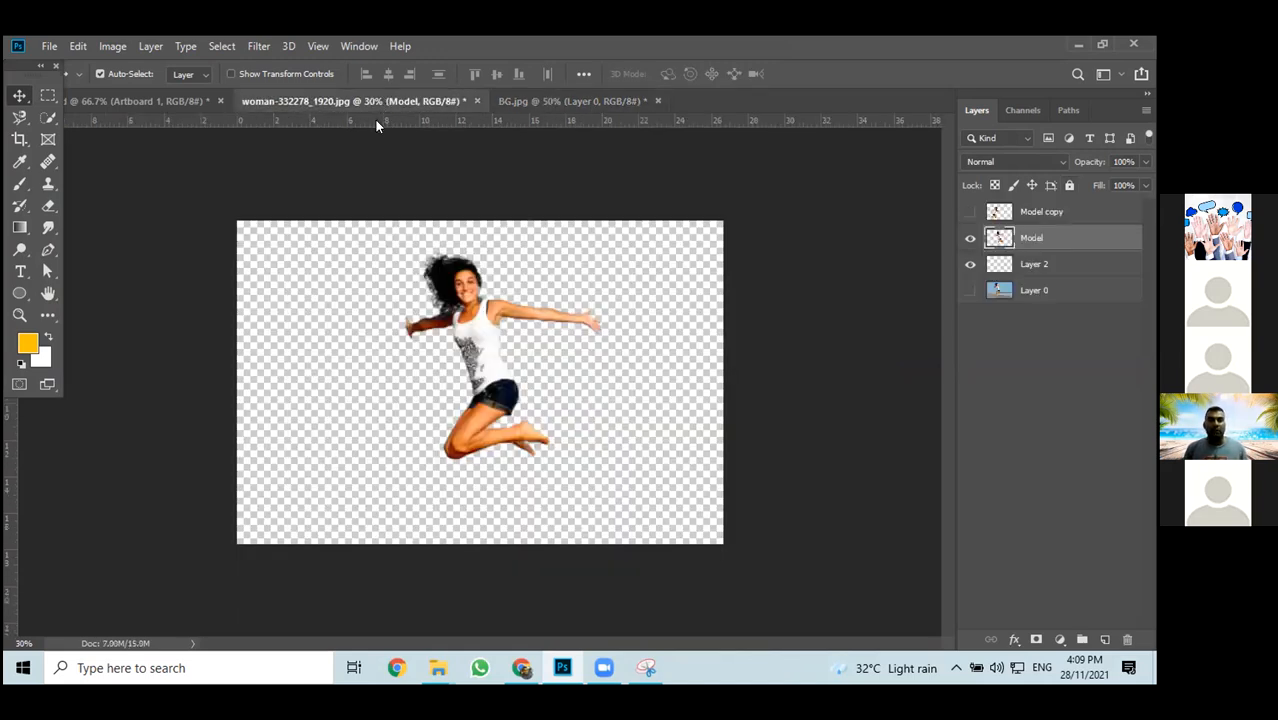
{"action": "left_click", "coordinate": [525, 101]}
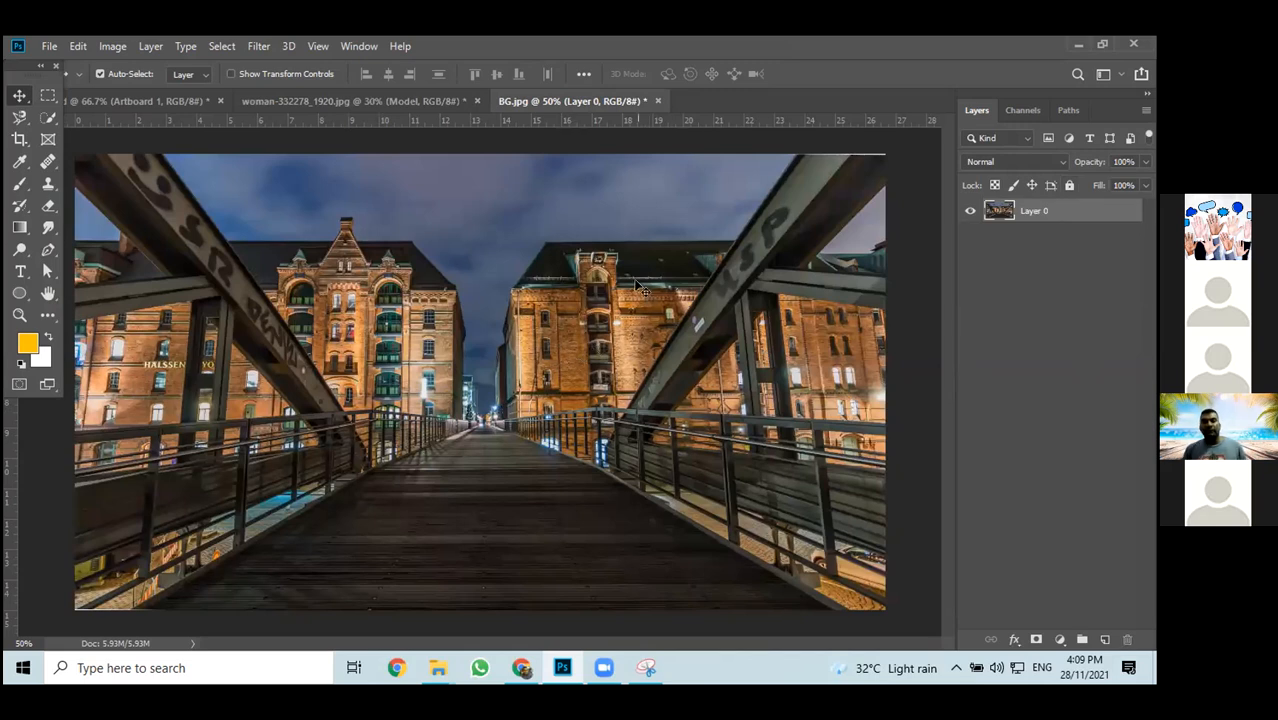
{"action": "left_click", "coordinate": [358, 102]}
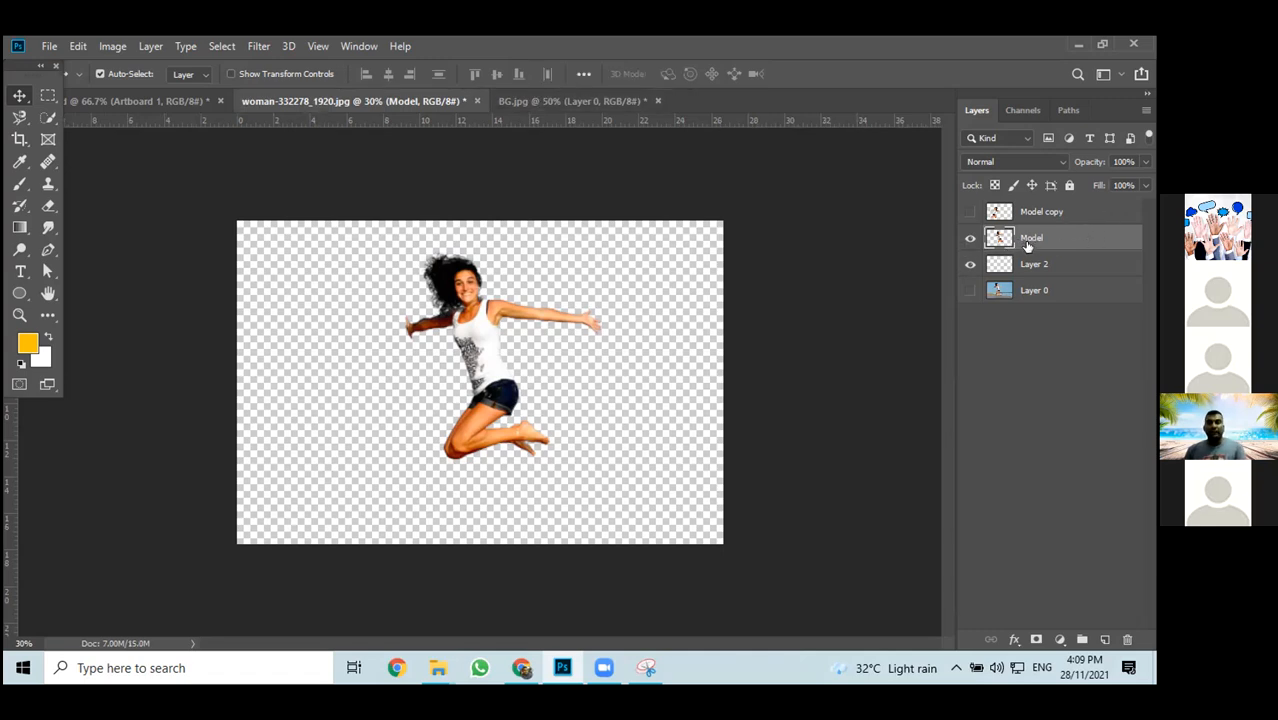
Duplicate the Model layer into the BG.jpg document, view it there, and delete the duplicate
{"action": "right_click", "coordinate": [1080, 246]}
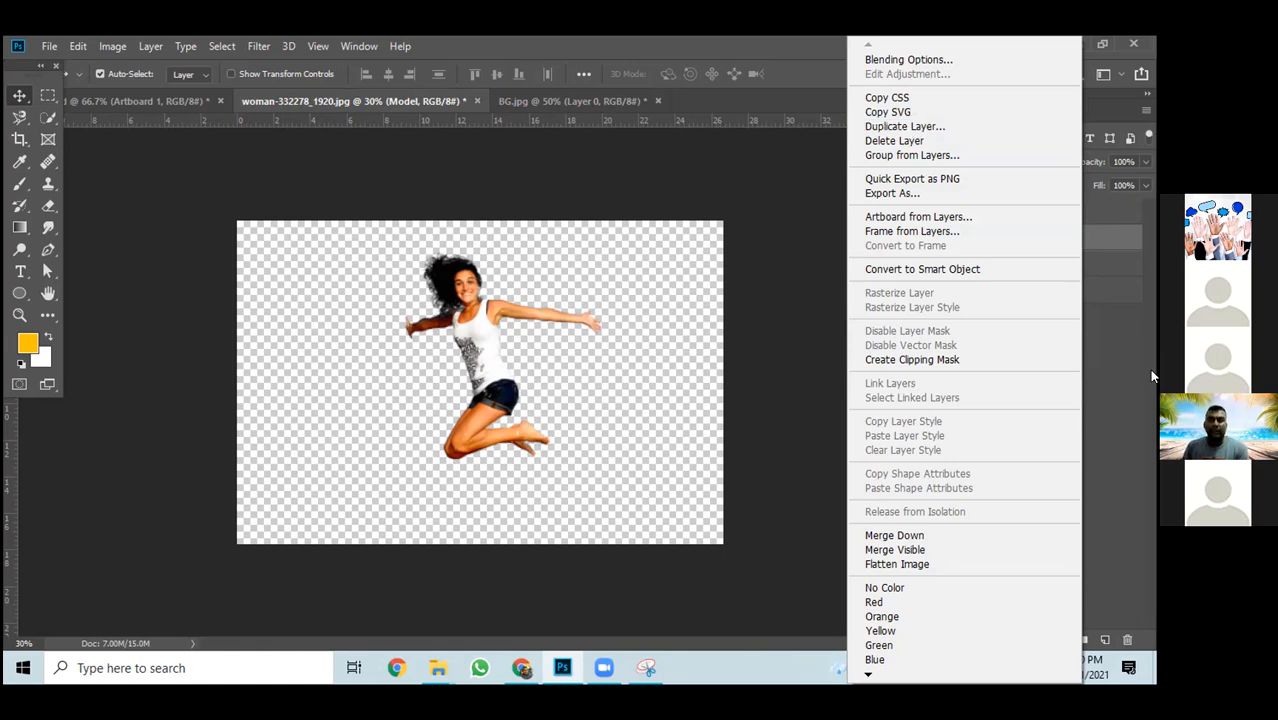
{"action": "left_click", "coordinate": [1115, 354]}
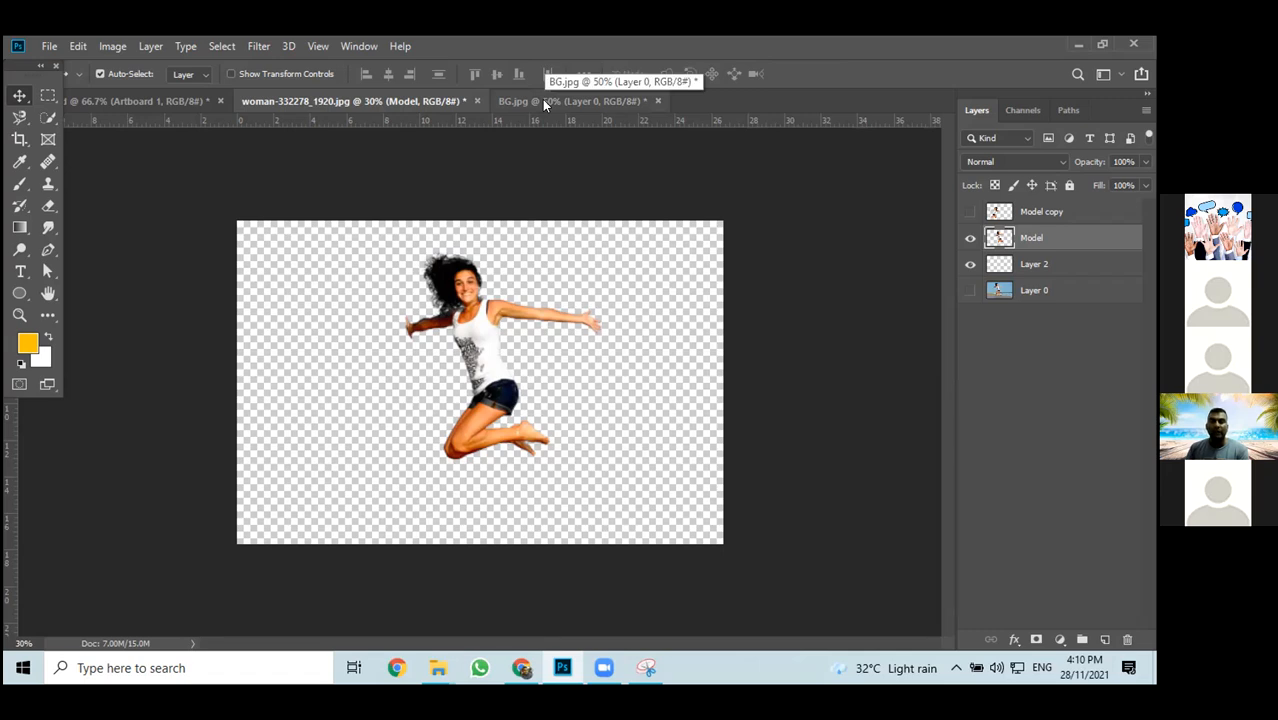
{"action": "right_click", "coordinate": [1064, 234]}
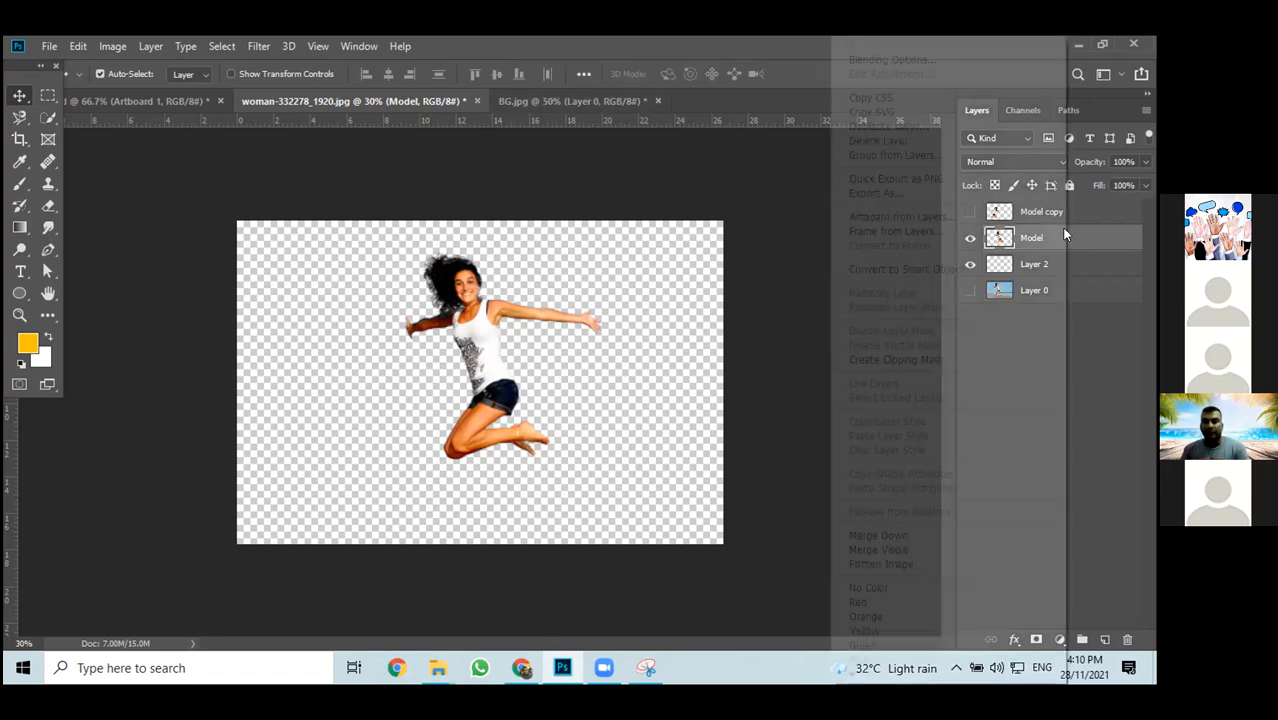
{"action": "left_click", "coordinate": [915, 126]}
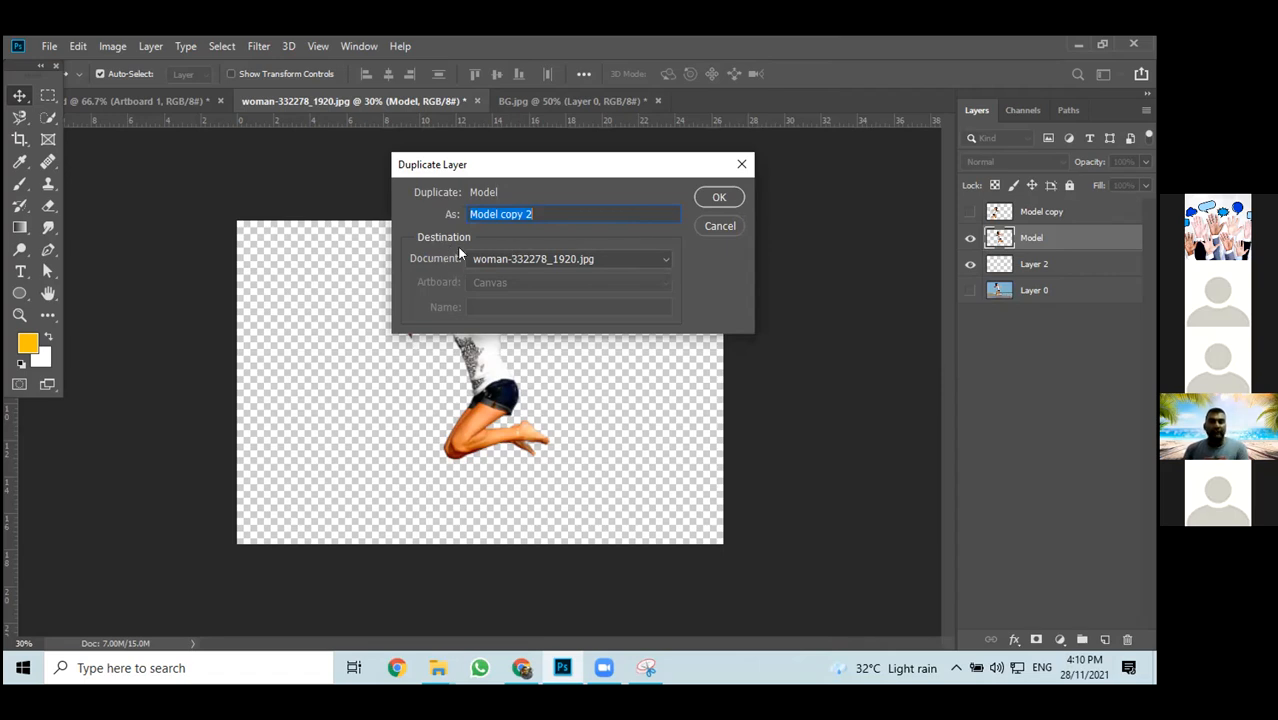
{"action": "left_click", "coordinate": [647, 259]}
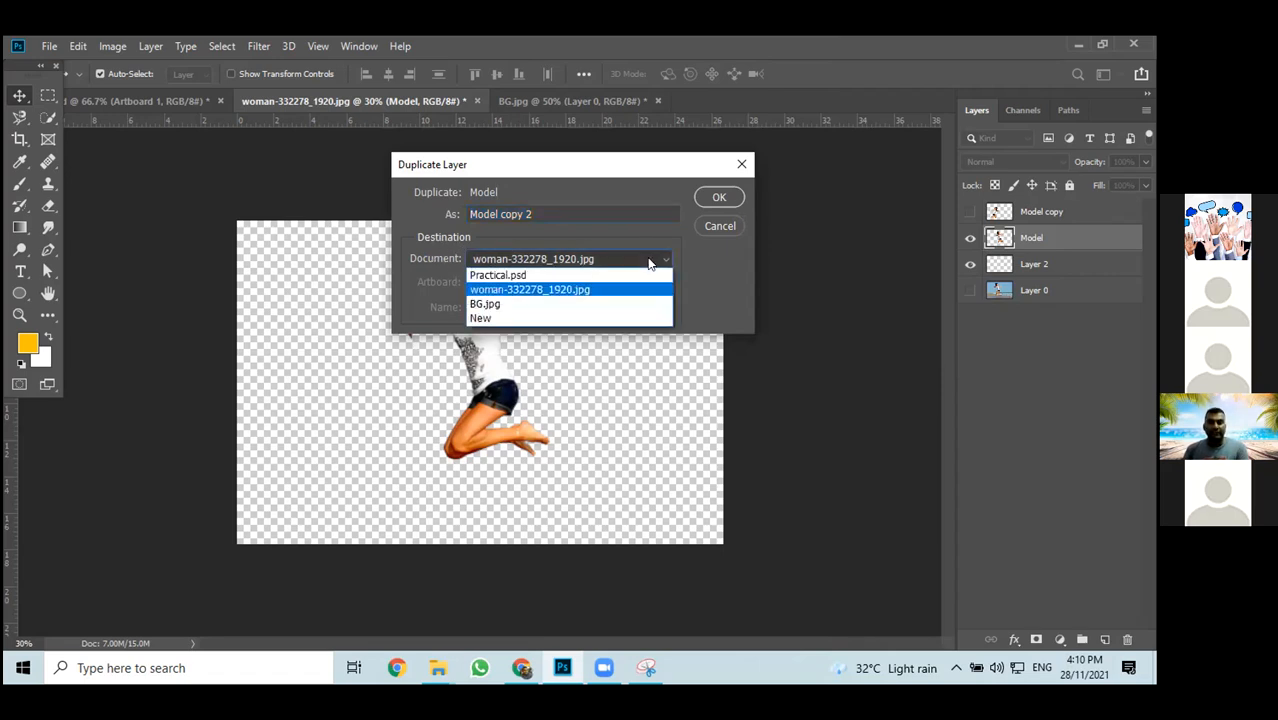
{"action": "left_click", "coordinate": [480, 305]}
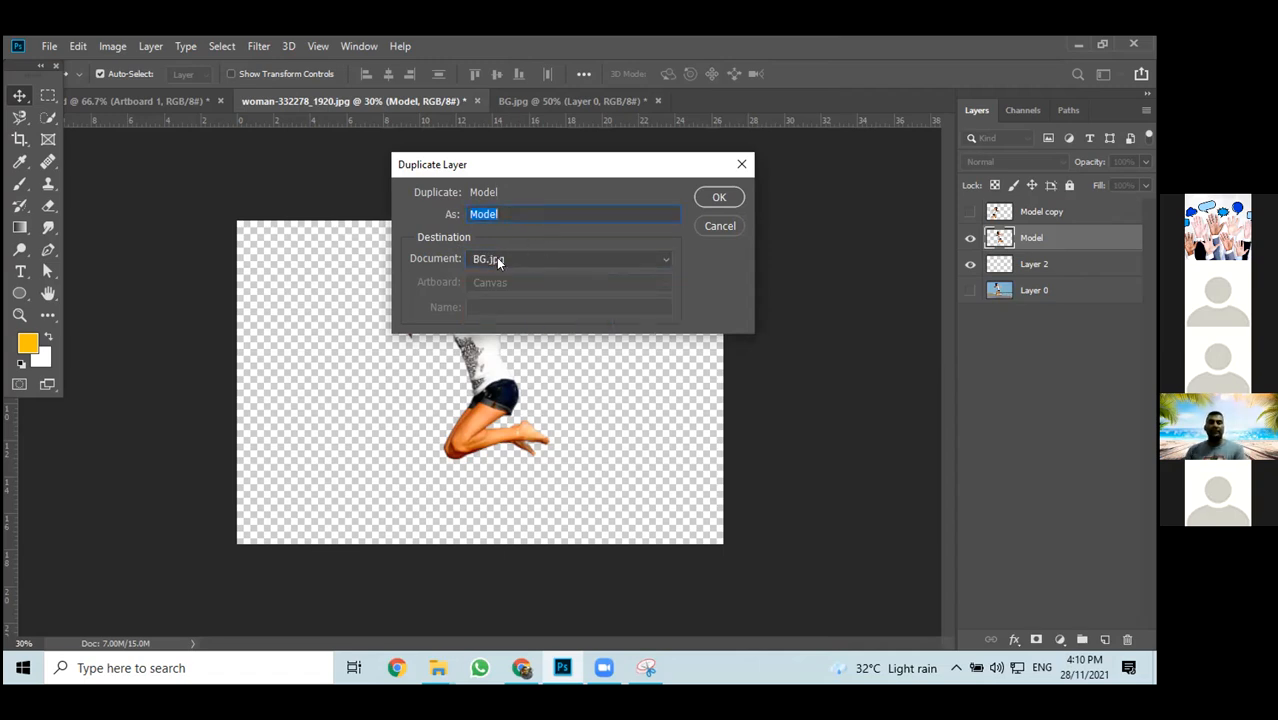
{"action": "left_click", "coordinate": [724, 200]}
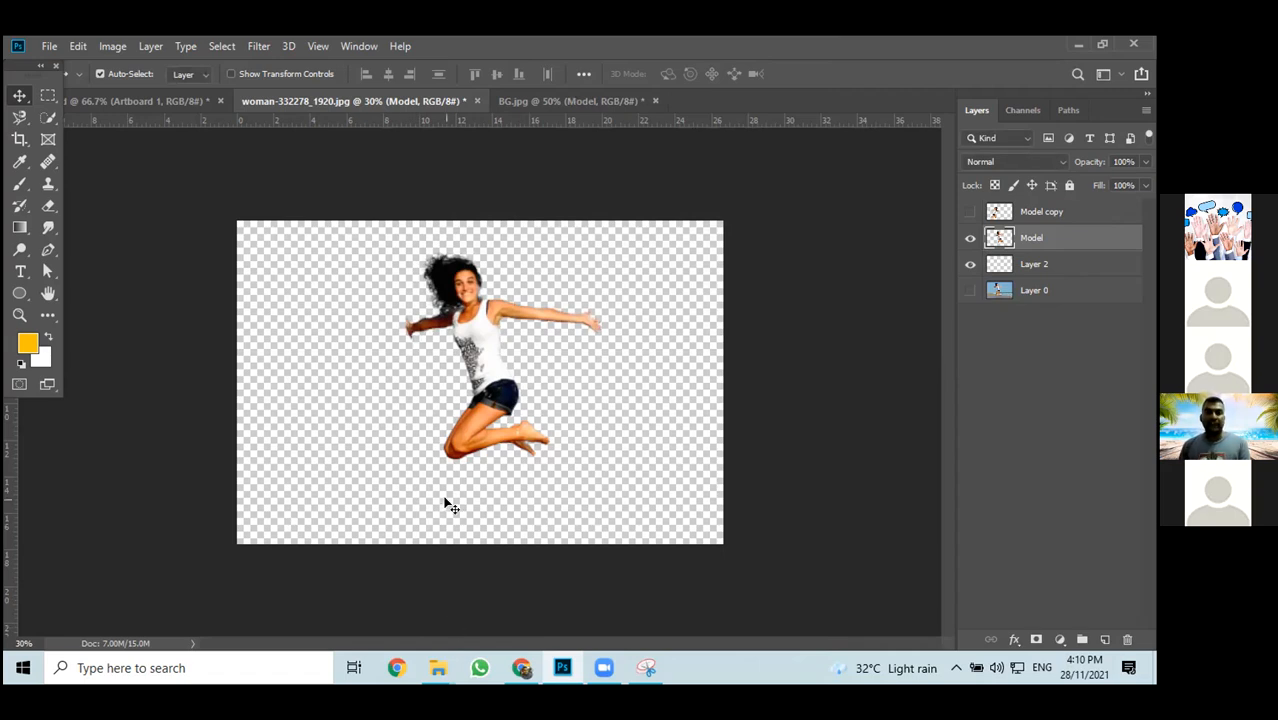
{"action": "left_click_drag", "start_coordinate": [563, 165], "coordinate": [528, 292]}
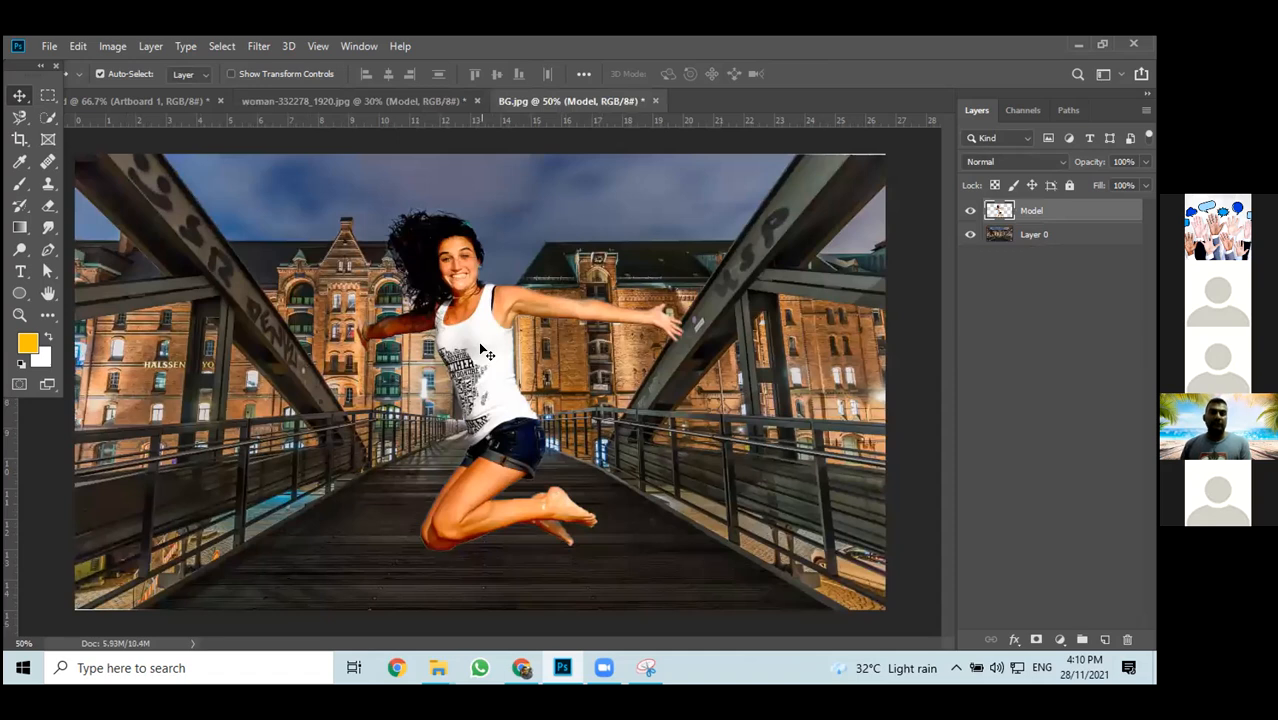
{"action": "left_click_drag", "start_coordinate": [1103, 217], "coordinate": [1127, 641]}
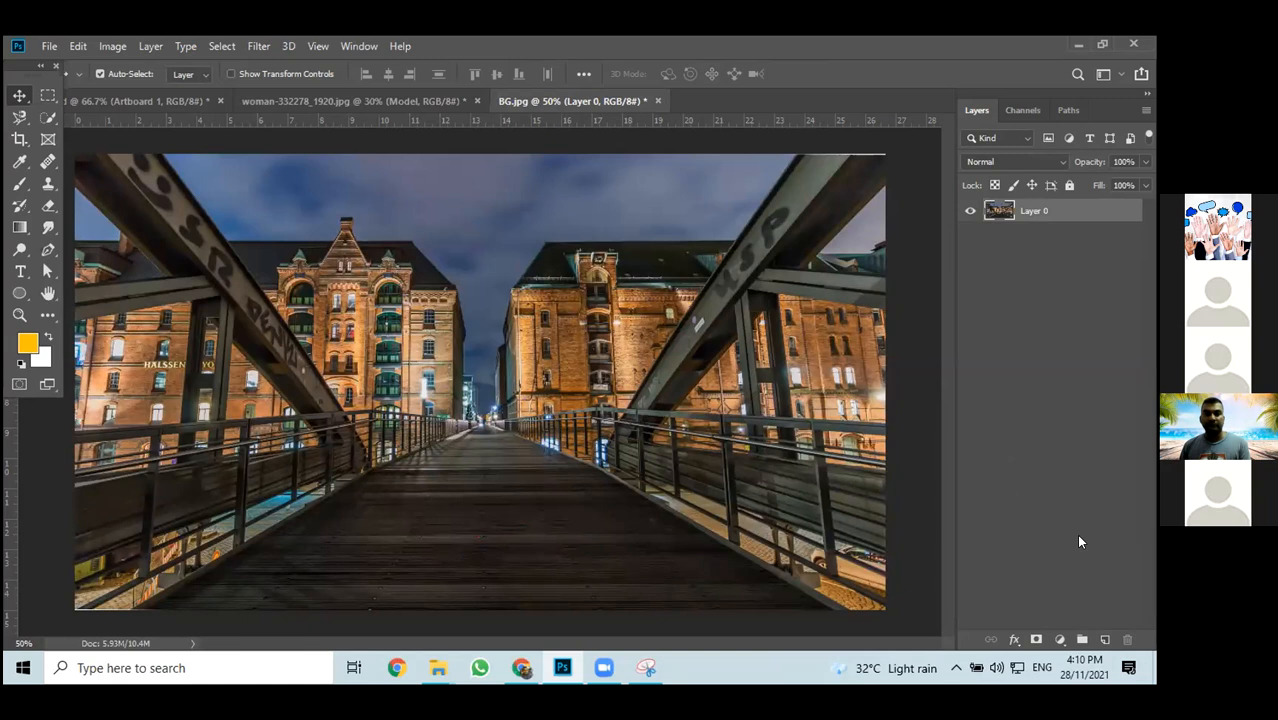
Duplicate the Model layer from woman-332278_1920.jpg into BG.jpg again and show that document
{"action": "left_click", "coordinate": [416, 104]}
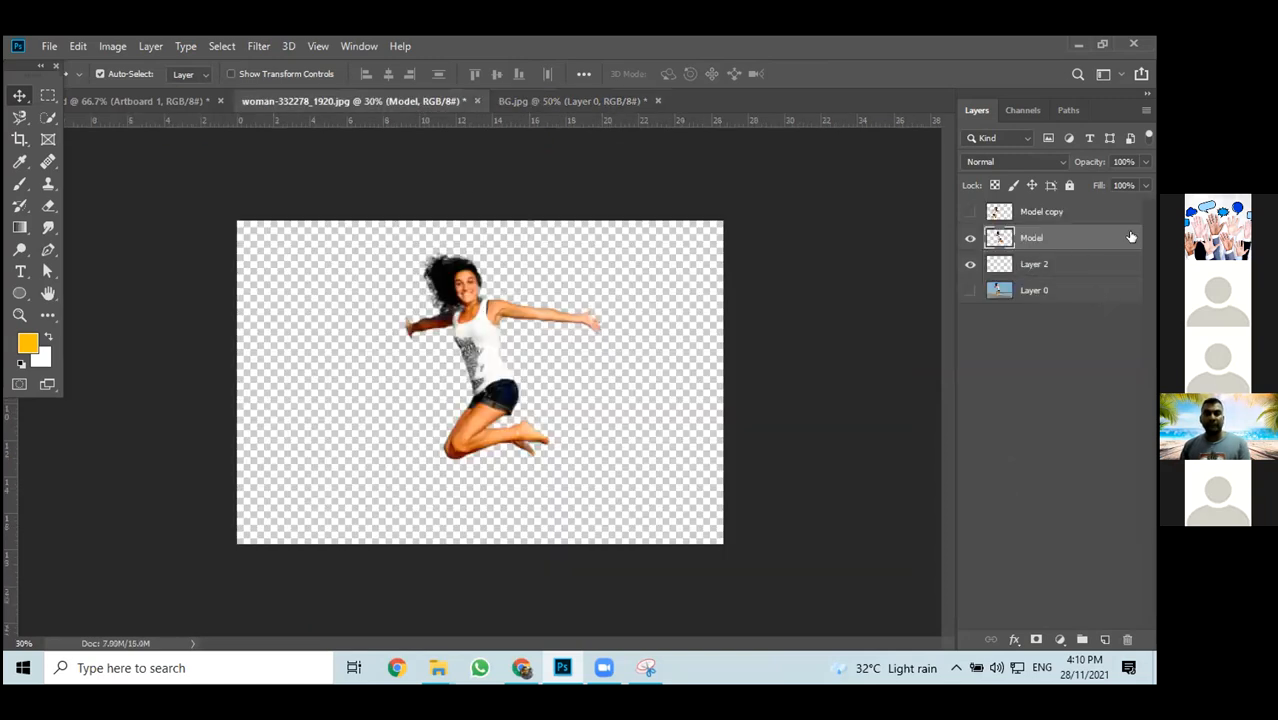
{"action": "right_click", "coordinate": [1088, 241]}
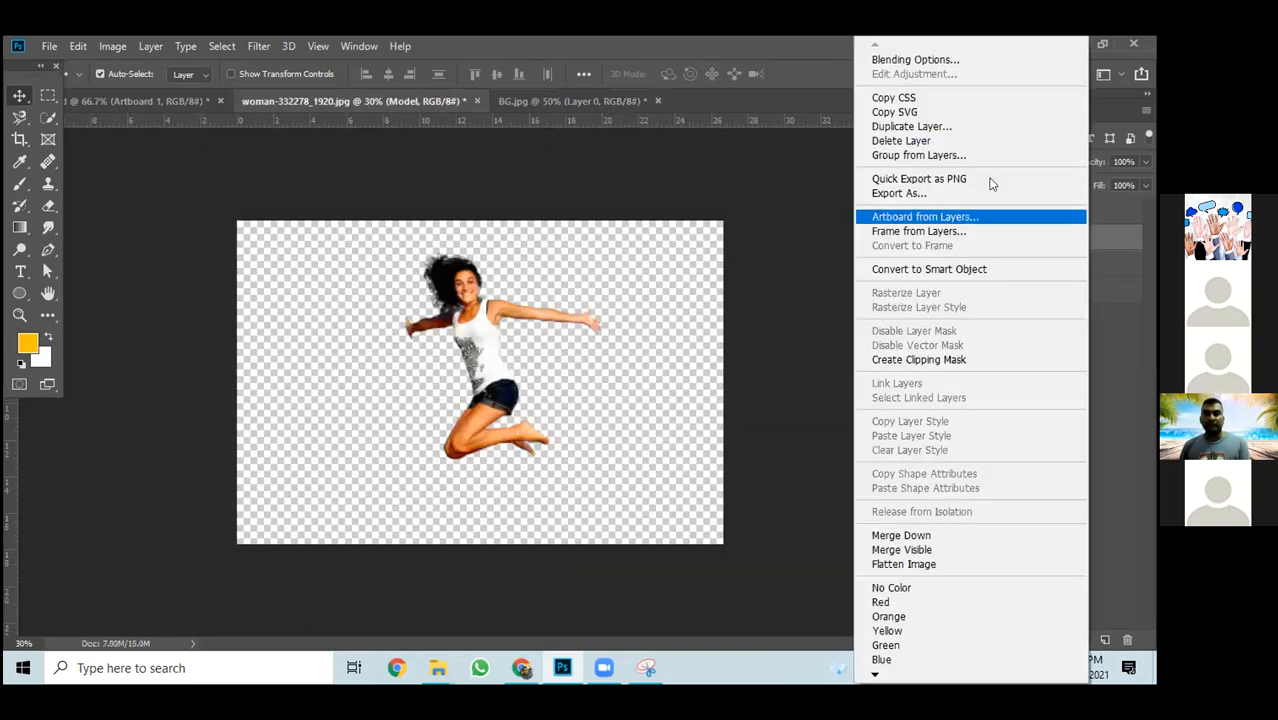
{"action": "left_click", "coordinate": [910, 127]}
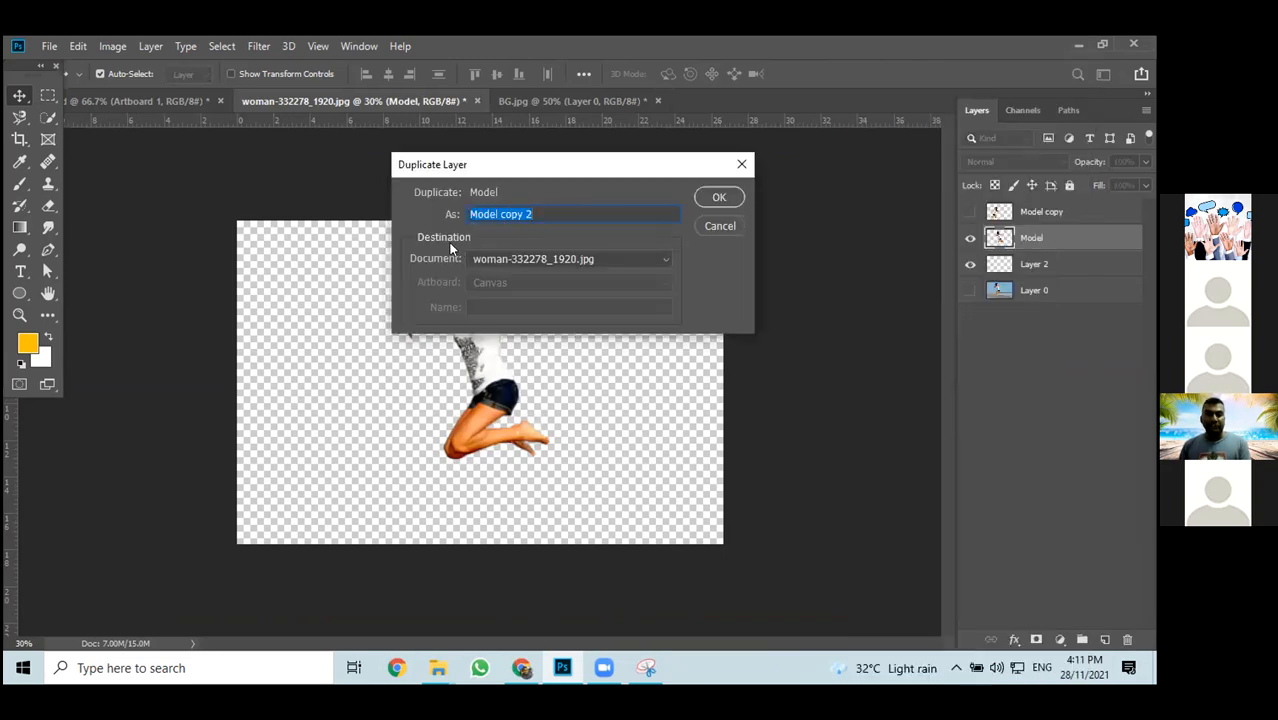
{"action": "left_click", "coordinate": [571, 259]}
{"action": "left_click", "coordinate": [485, 304]}
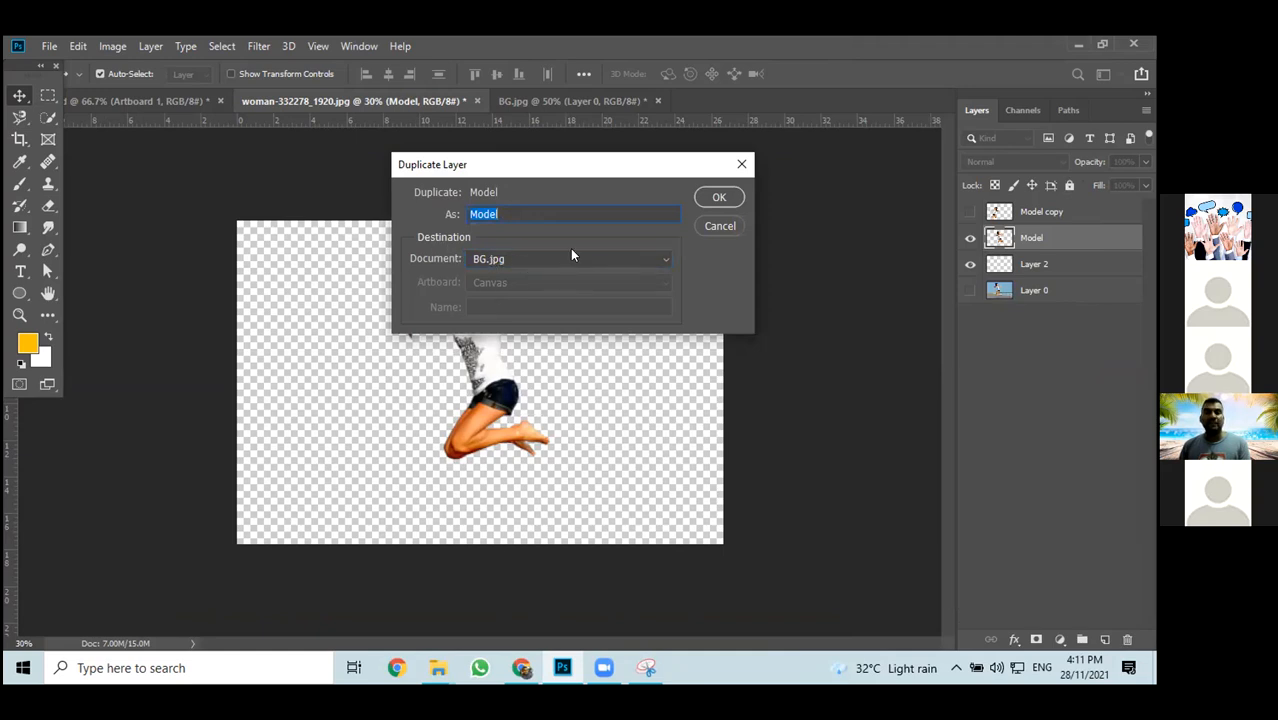
{"action": "left_click", "coordinate": [725, 198]}
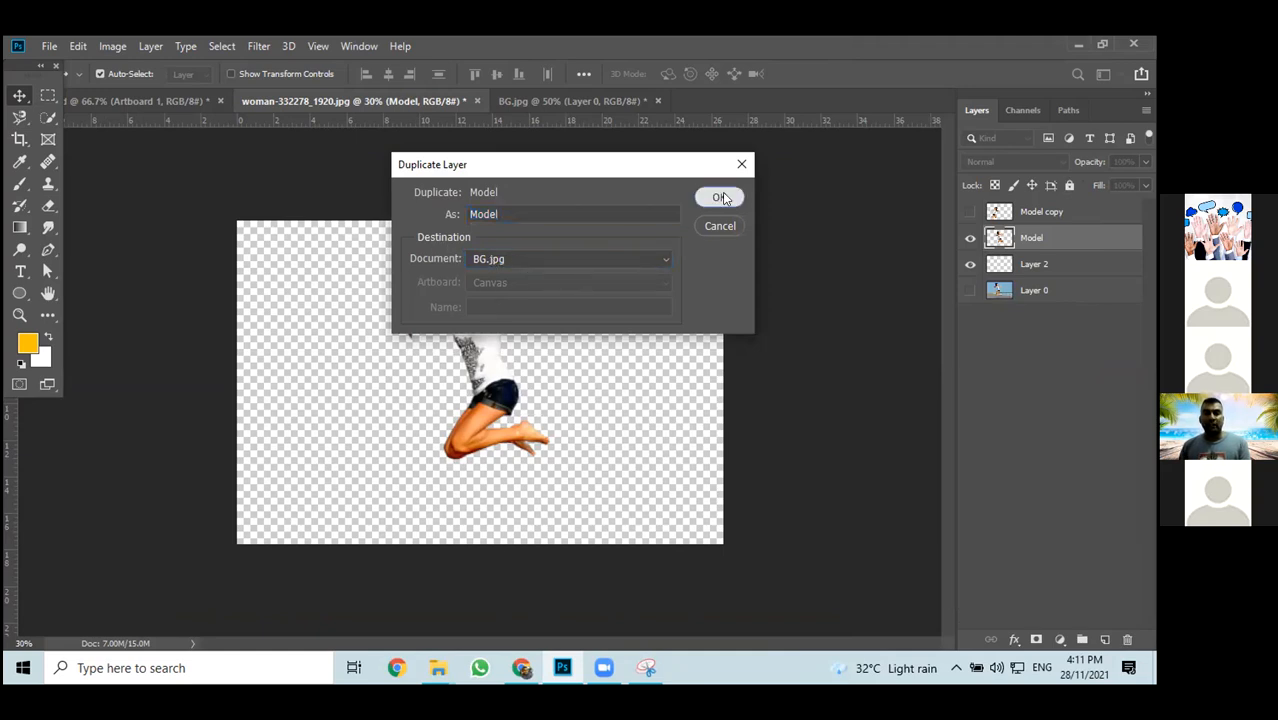
{"action": "left_click", "coordinate": [559, 103]}
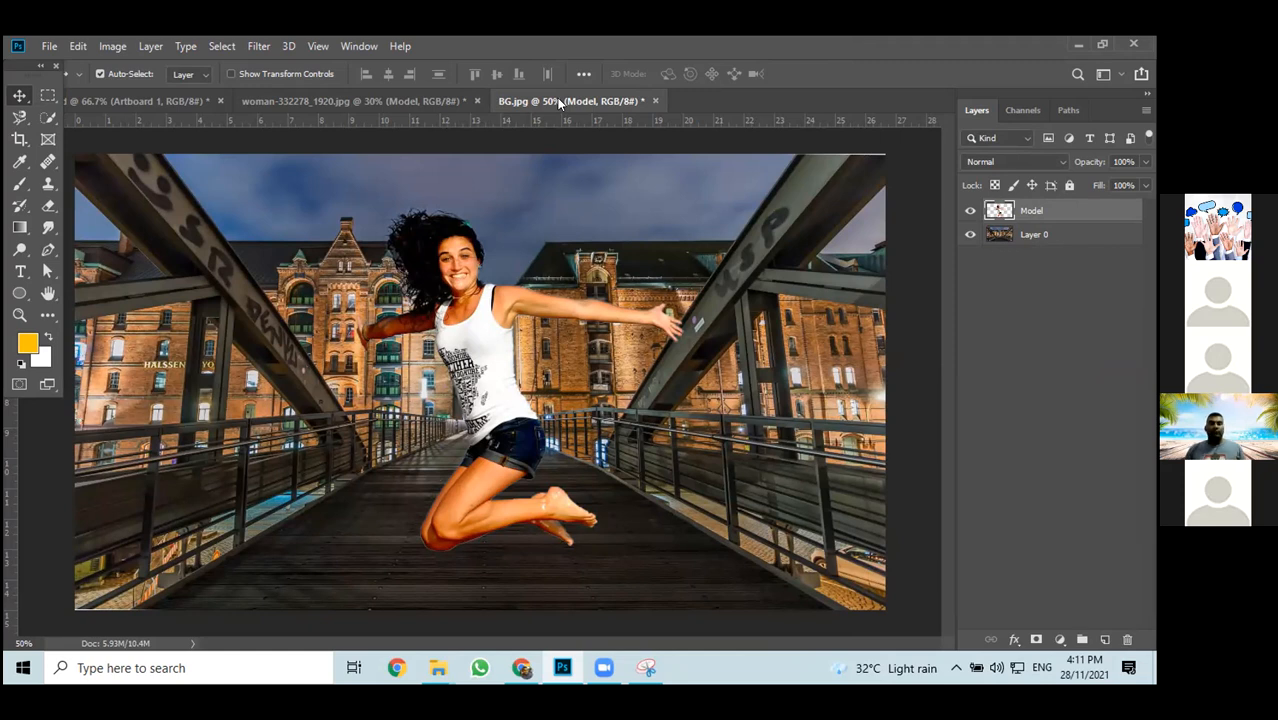
In woman-332278_1920.jpg, place the BG image from the Lesson folder as embedded on Layer 2 beneath Model, scaled to about 100.43%
{"action": "left_click", "coordinate": [420, 101]}
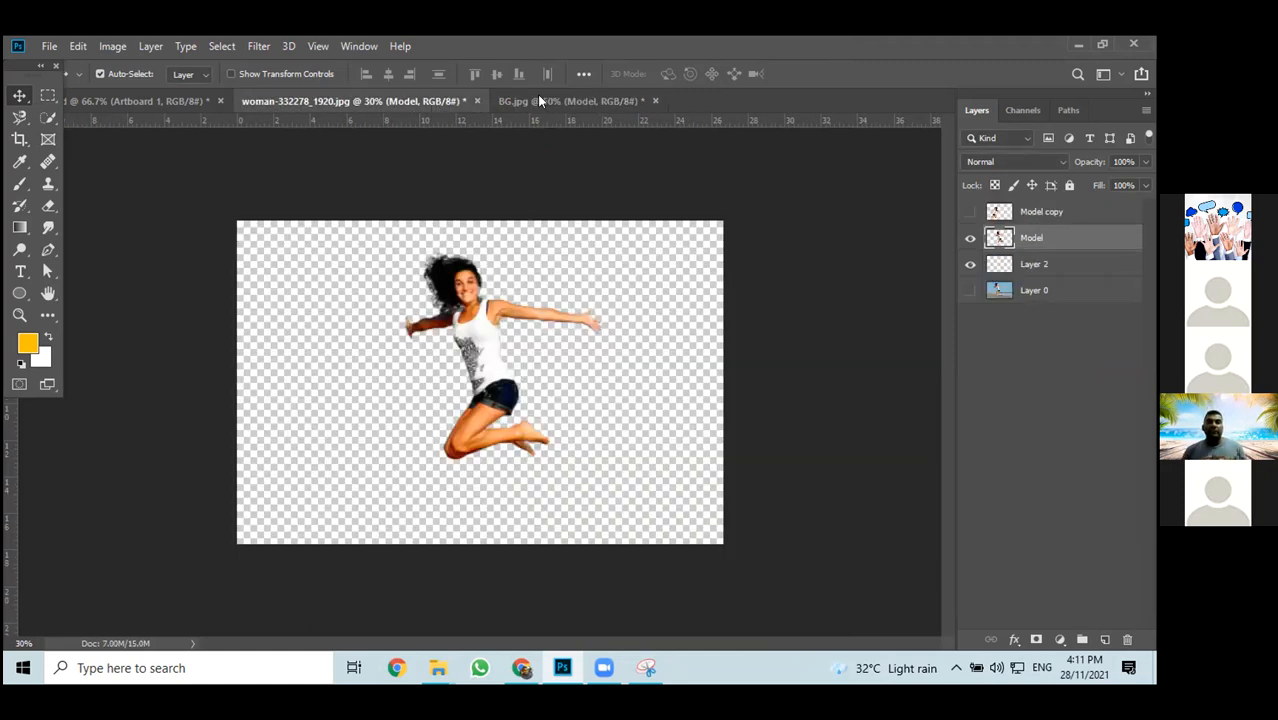
{"action": "left_click", "coordinate": [48, 46]}
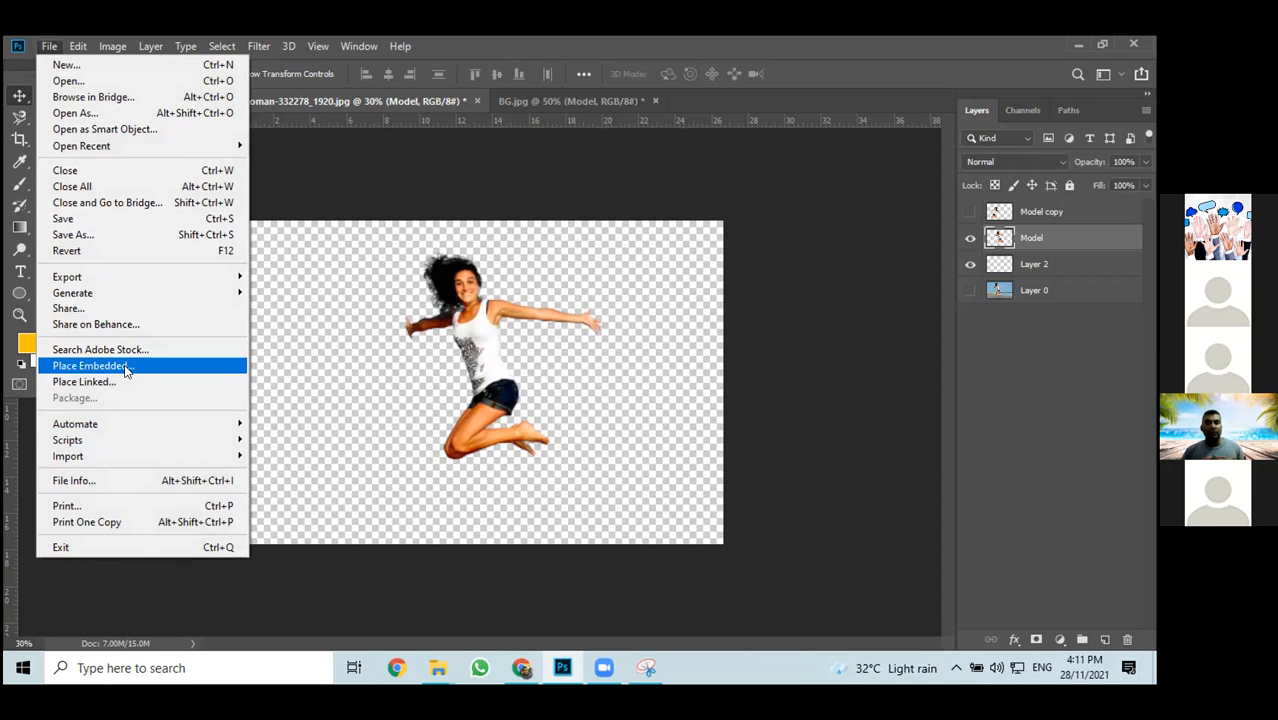
{"action": "left_click", "coordinate": [736, 173]}
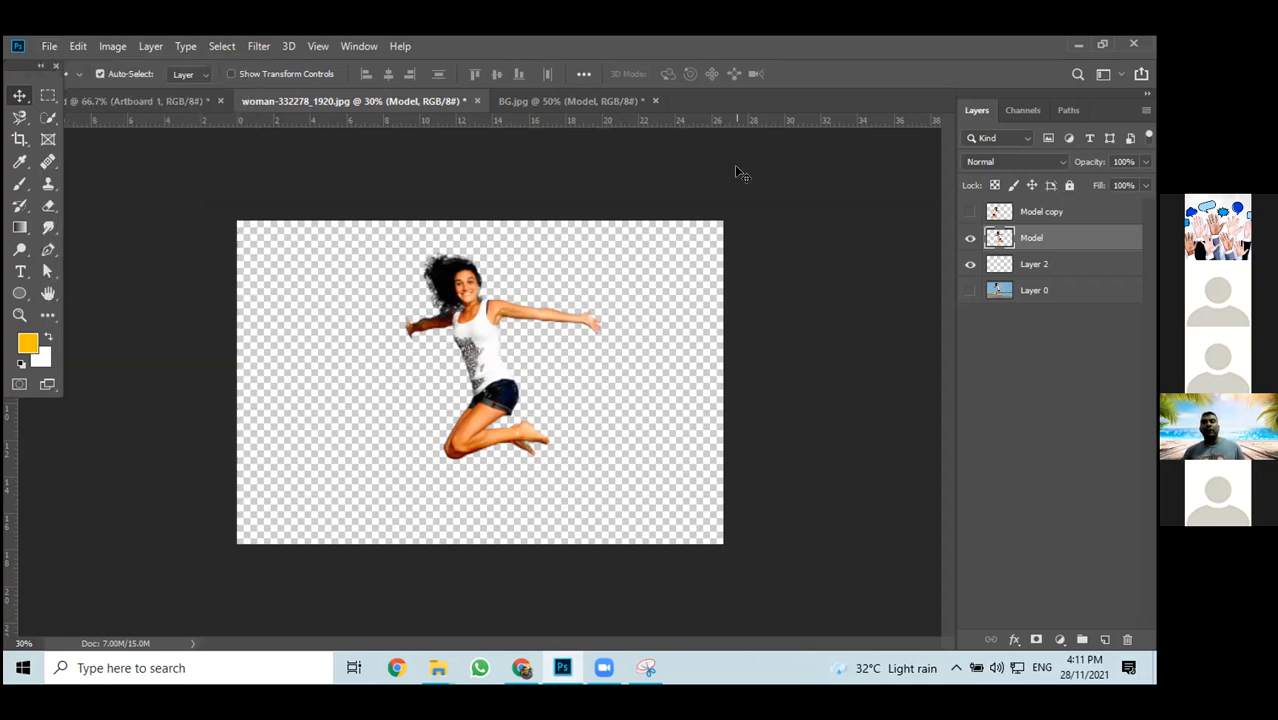
{"action": "left_click", "coordinate": [988, 265]}
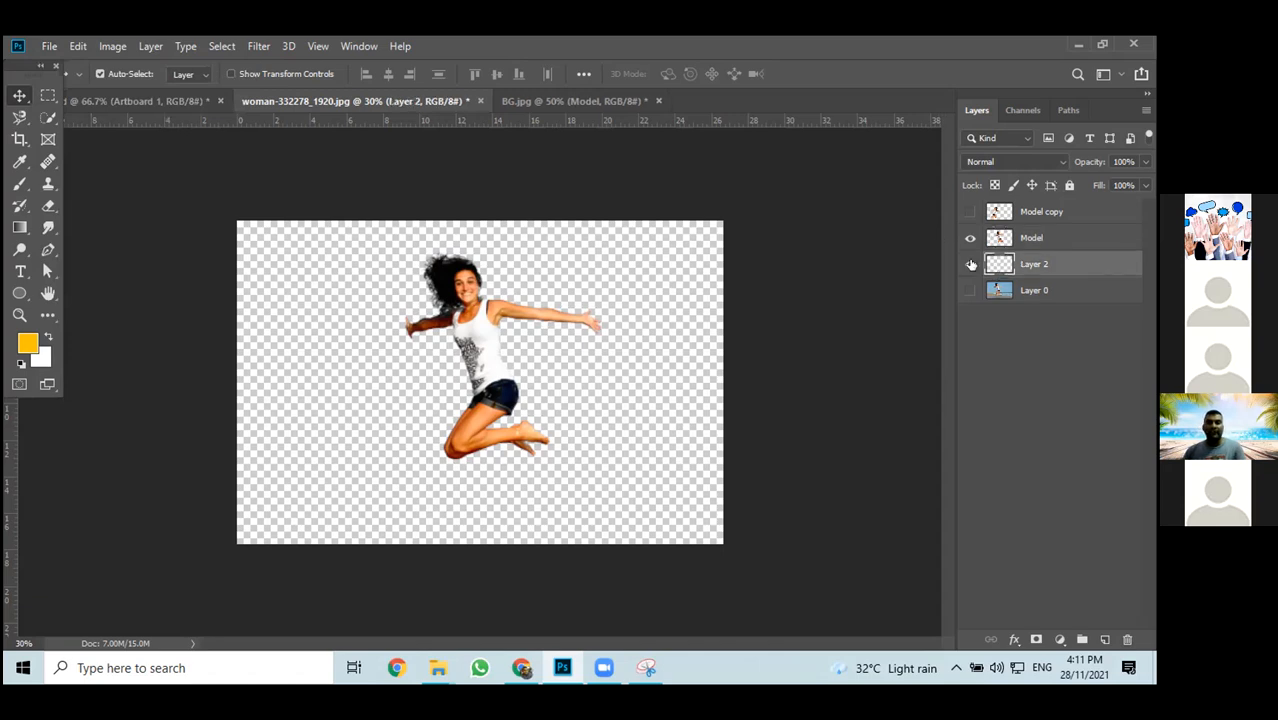
{"action": "left_click", "coordinate": [970, 264]}
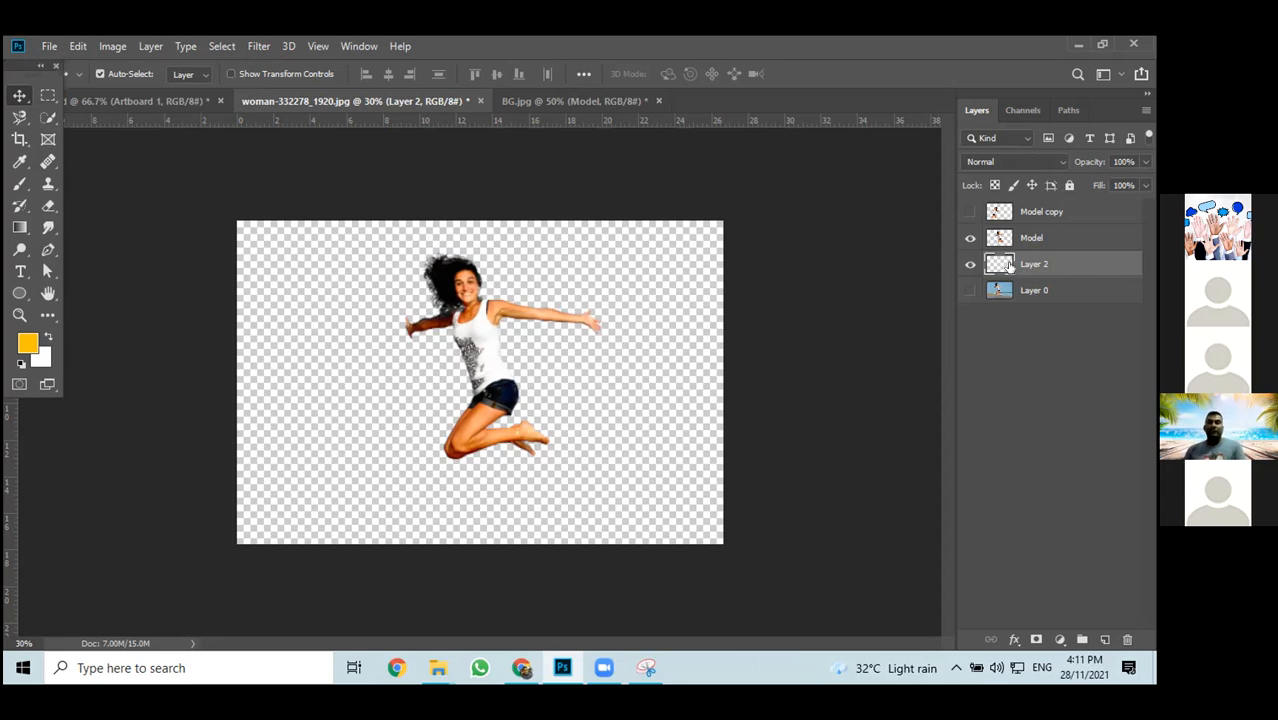
{"action": "left_click", "coordinate": [46, 48]}
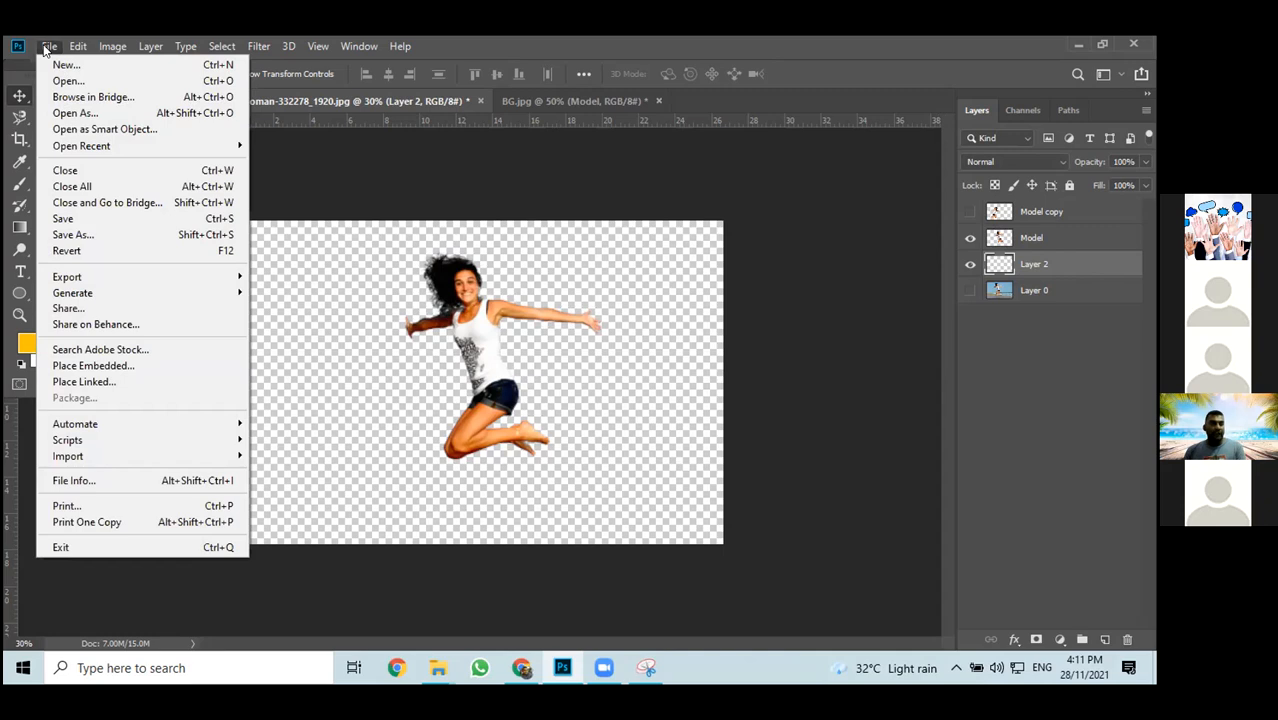
{"action": "left_click", "coordinate": [85, 366]}
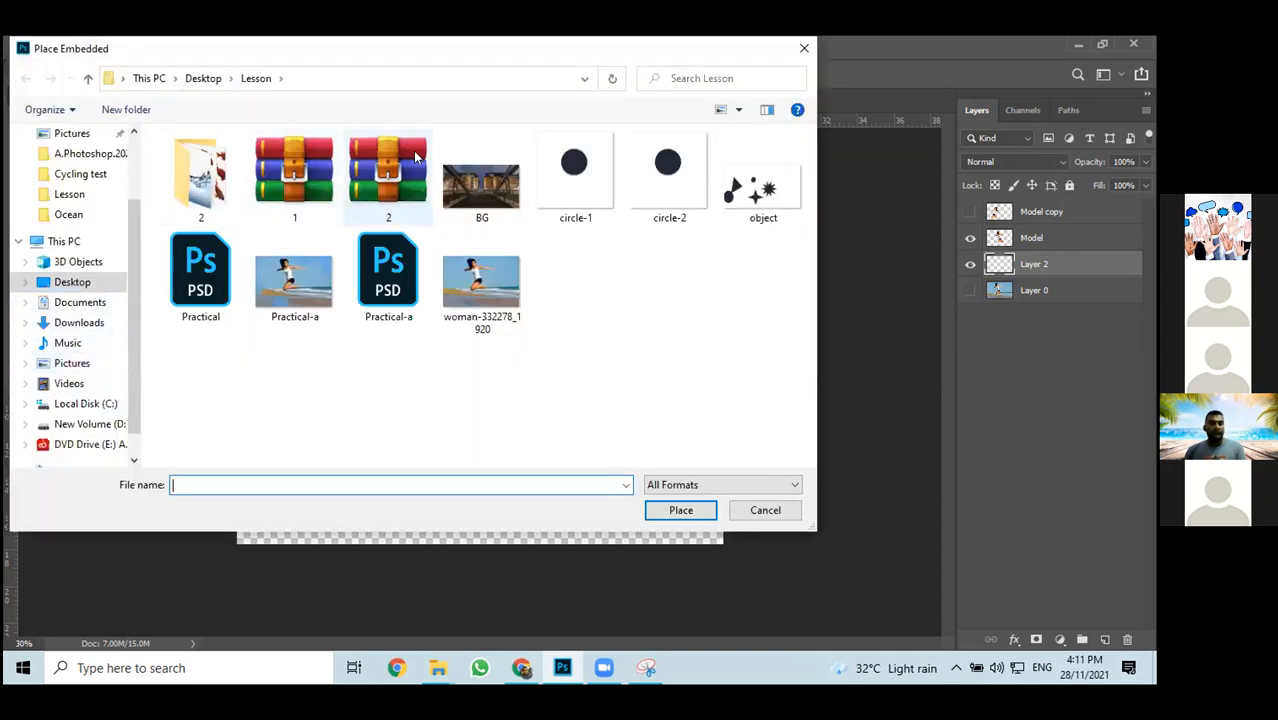
{"action": "left_click", "coordinate": [483, 186]}
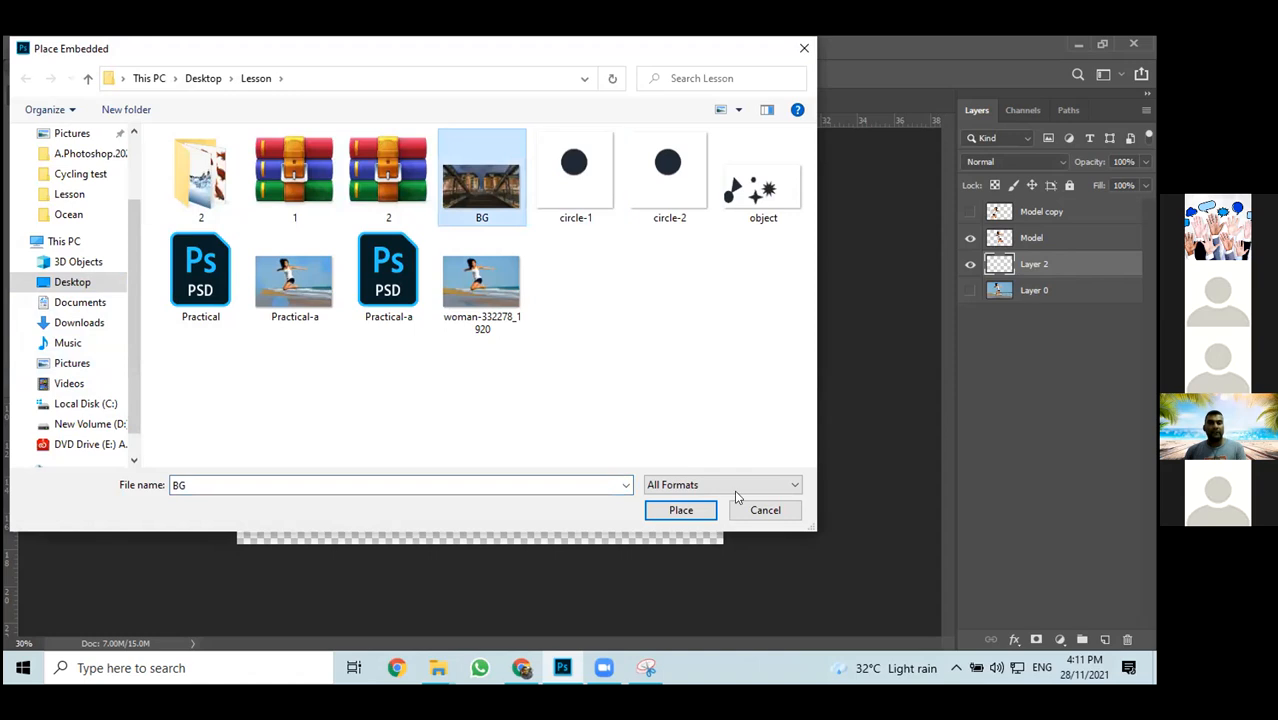
{"action": "left_click", "coordinate": [683, 512]}
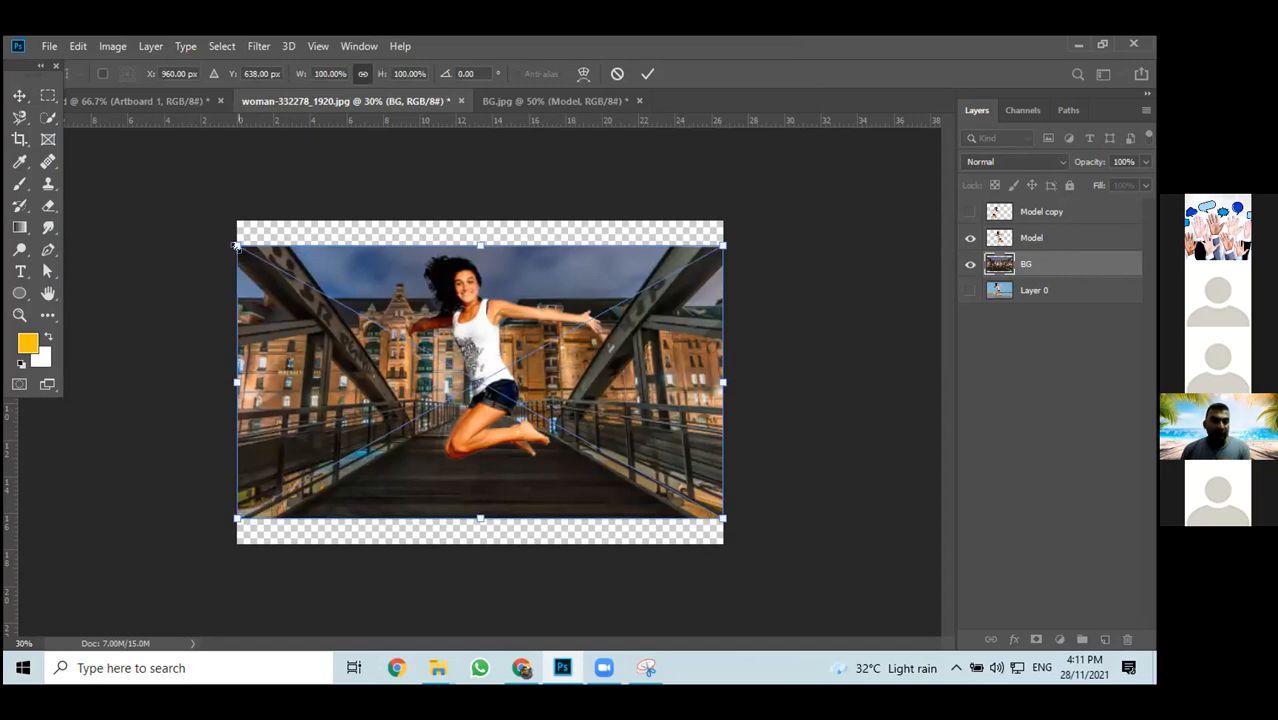
{"action": "left_click_drag", "start_coordinate": [237, 245], "coordinate": [233, 243]}
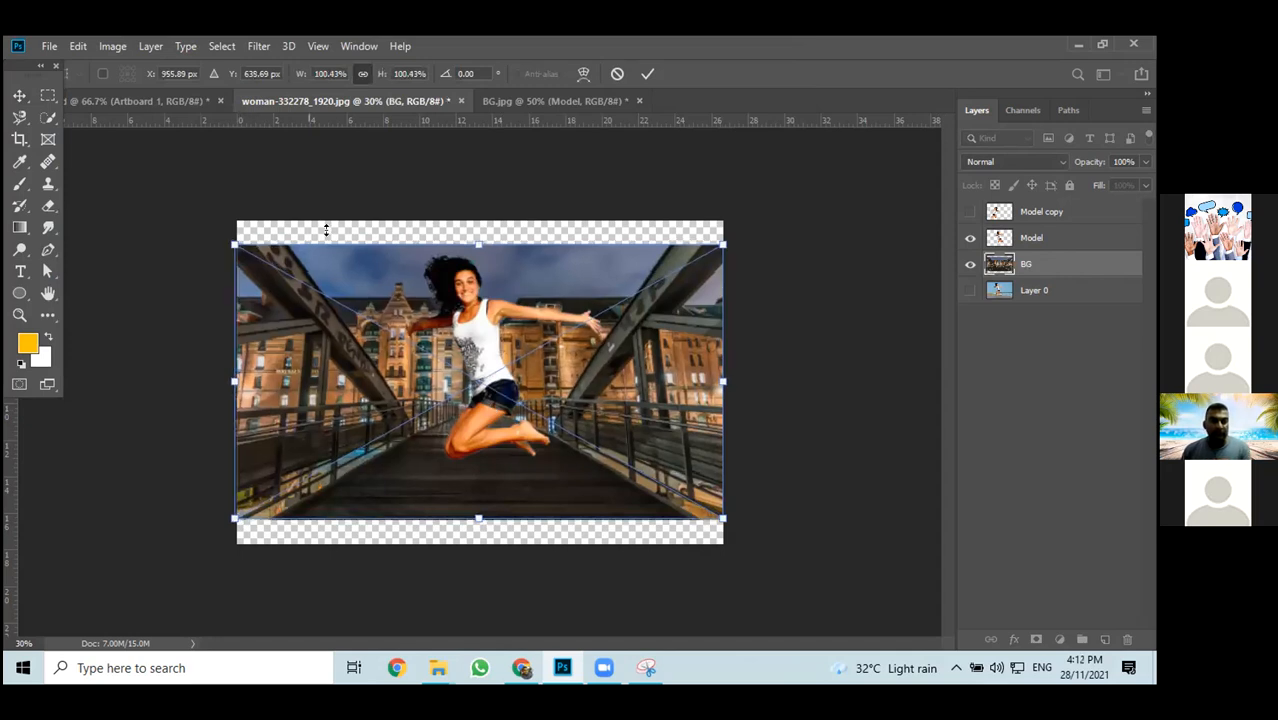
{"action": "left_click", "coordinate": [17, 95]}
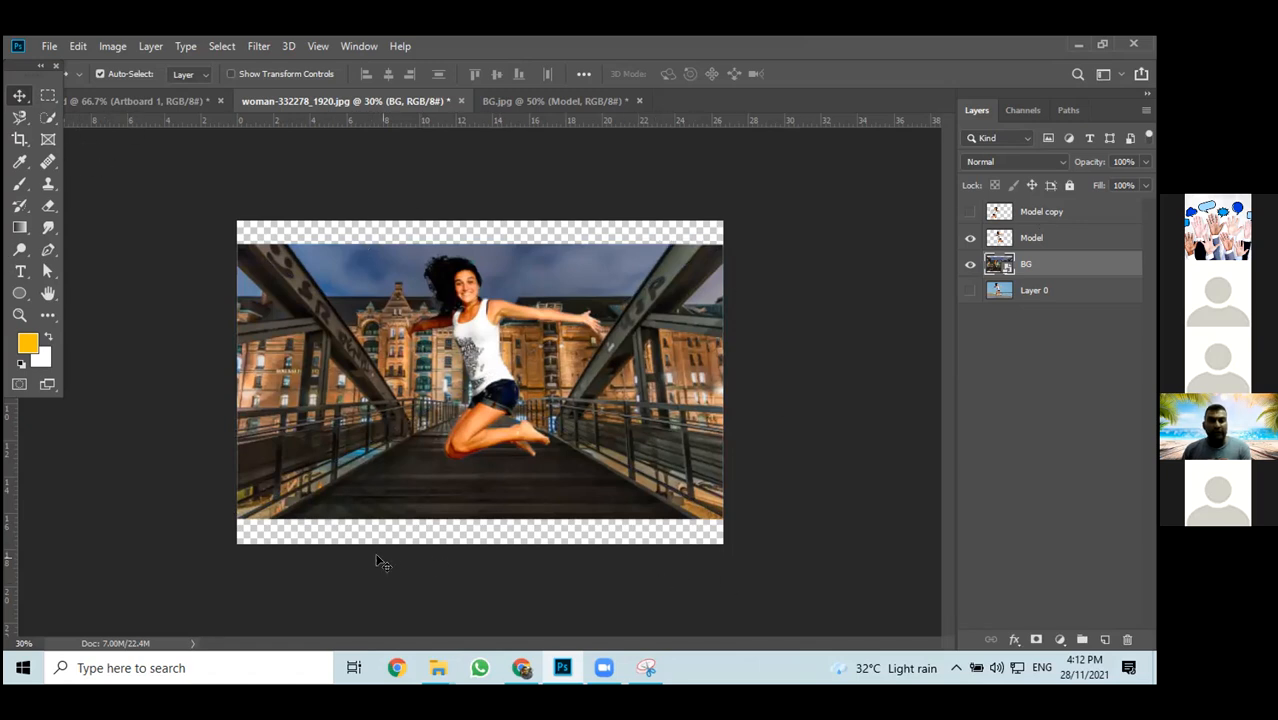
Crop off the transparent strips above and below the placed bridge photo, and compare the composite with the BG.jpg document
{"action": "left_click", "coordinate": [22, 140]}
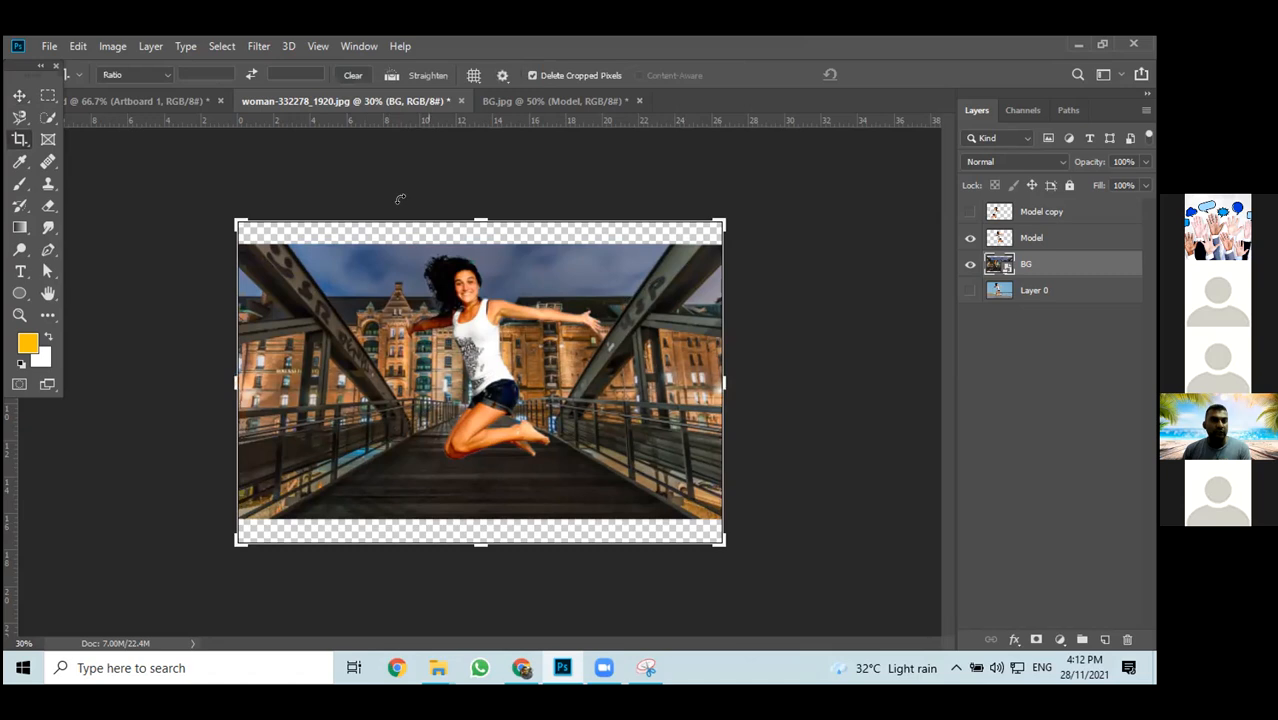
{"action": "left_click_drag", "start_coordinate": [478, 218], "coordinate": [479, 233]}
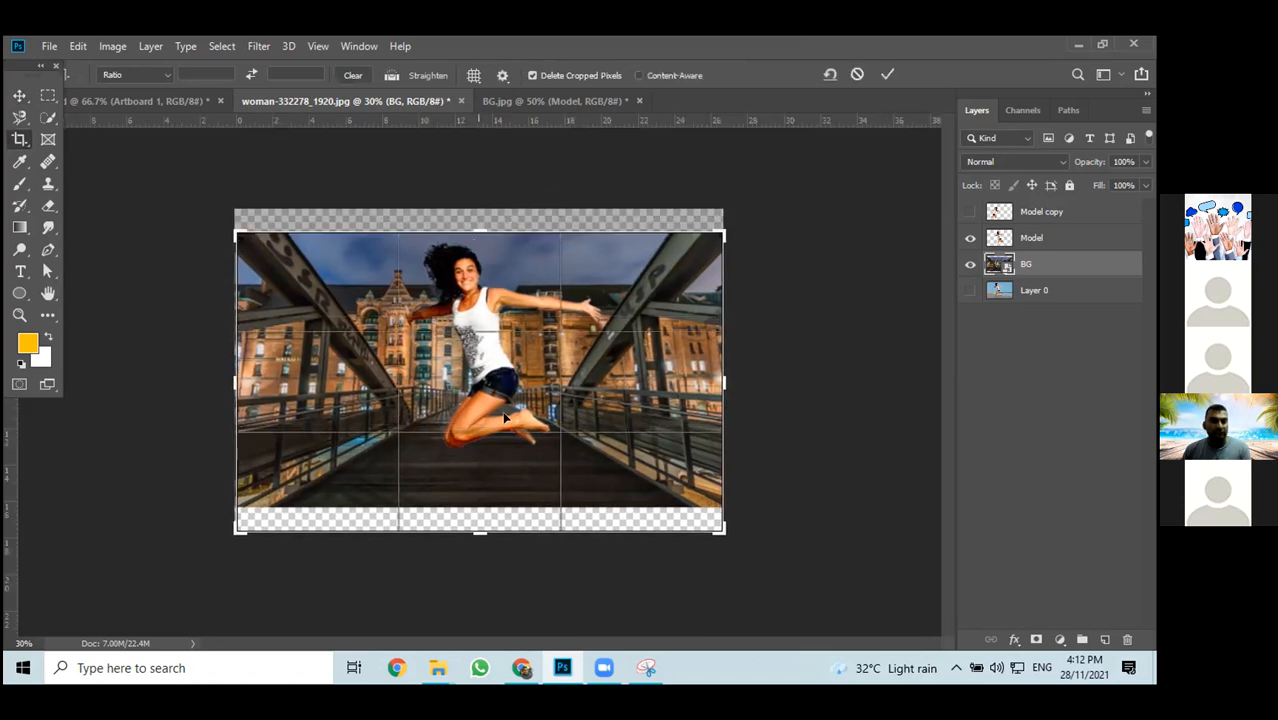
{"action": "left_click_drag", "start_coordinate": [480, 530], "coordinate": [482, 505]}
{"action": "key", "text": "v"}
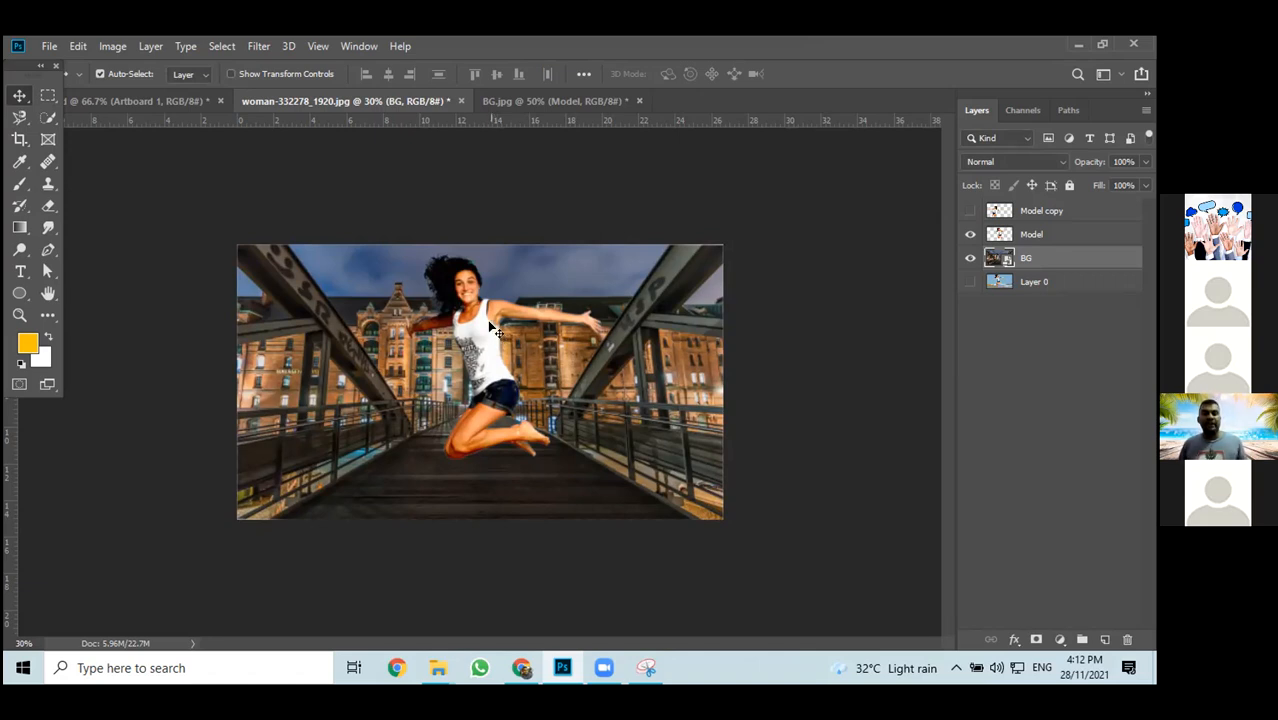
{"action": "left_click", "coordinate": [513, 106]}
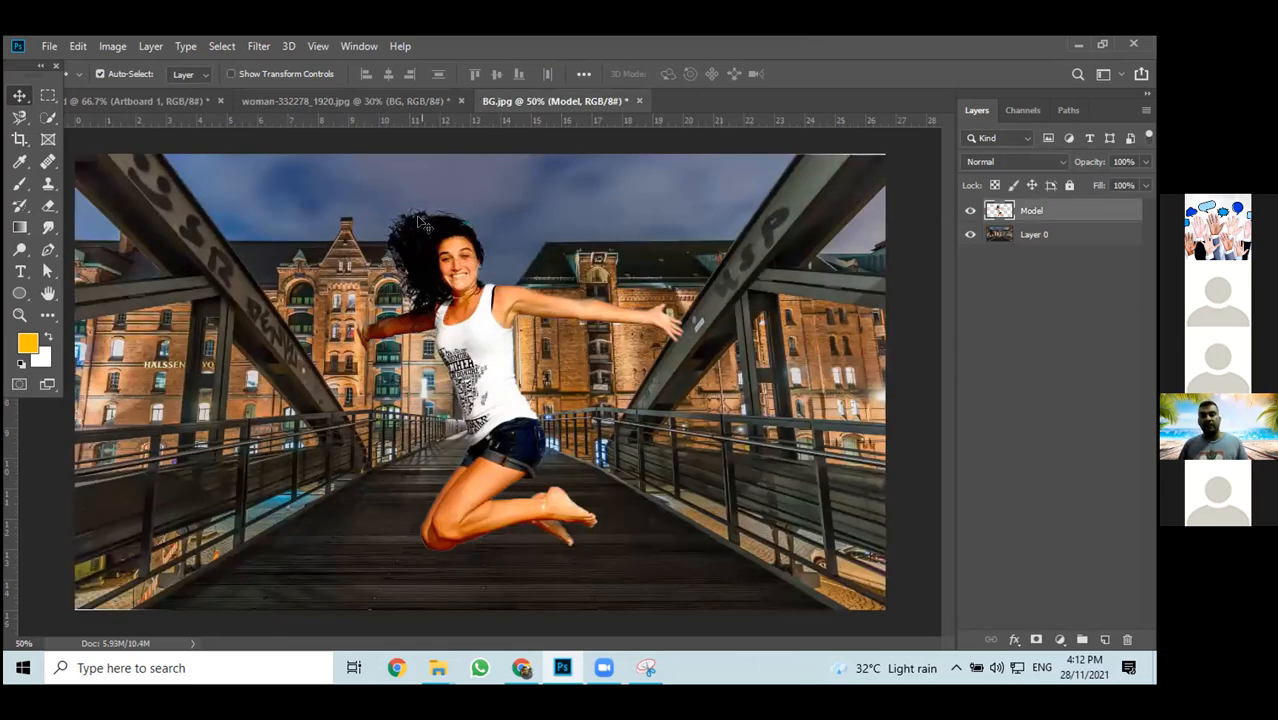
{"action": "left_click", "coordinate": [375, 105]}
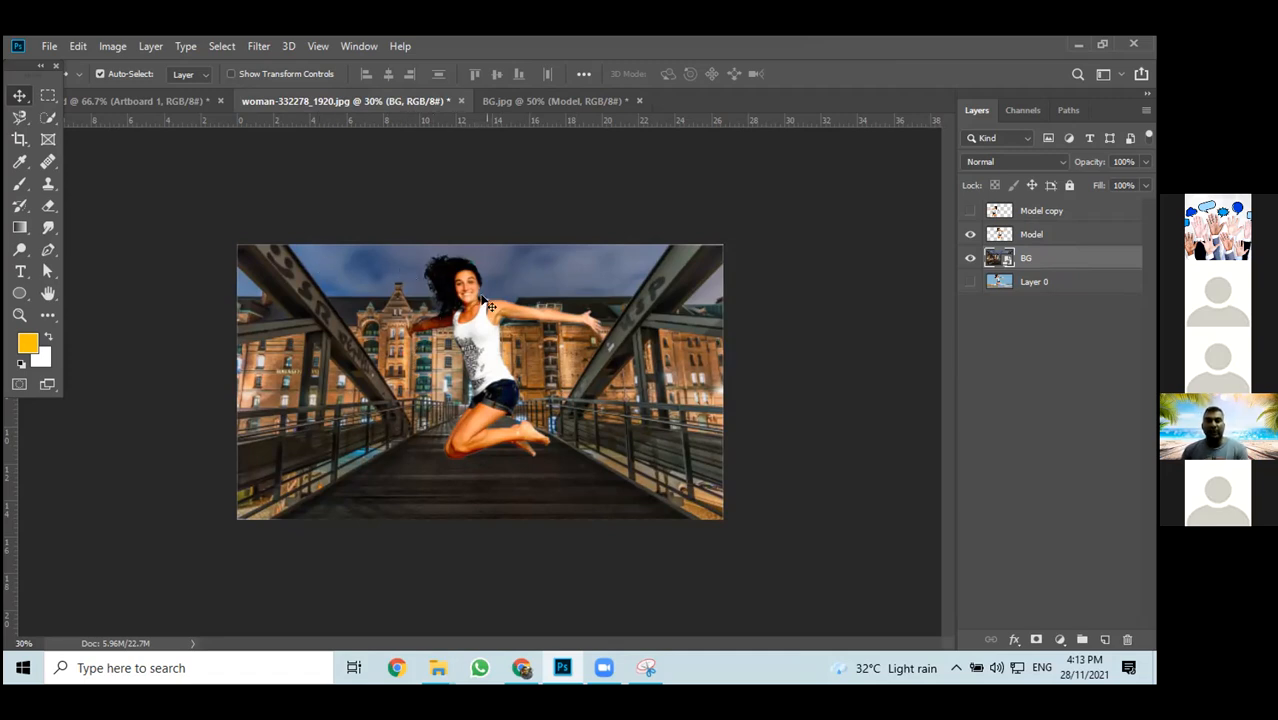
Move the Model layer's figure slightly to the left over the bridge photo and view it at 50%
{"action": "left_click", "coordinate": [497, 372]}
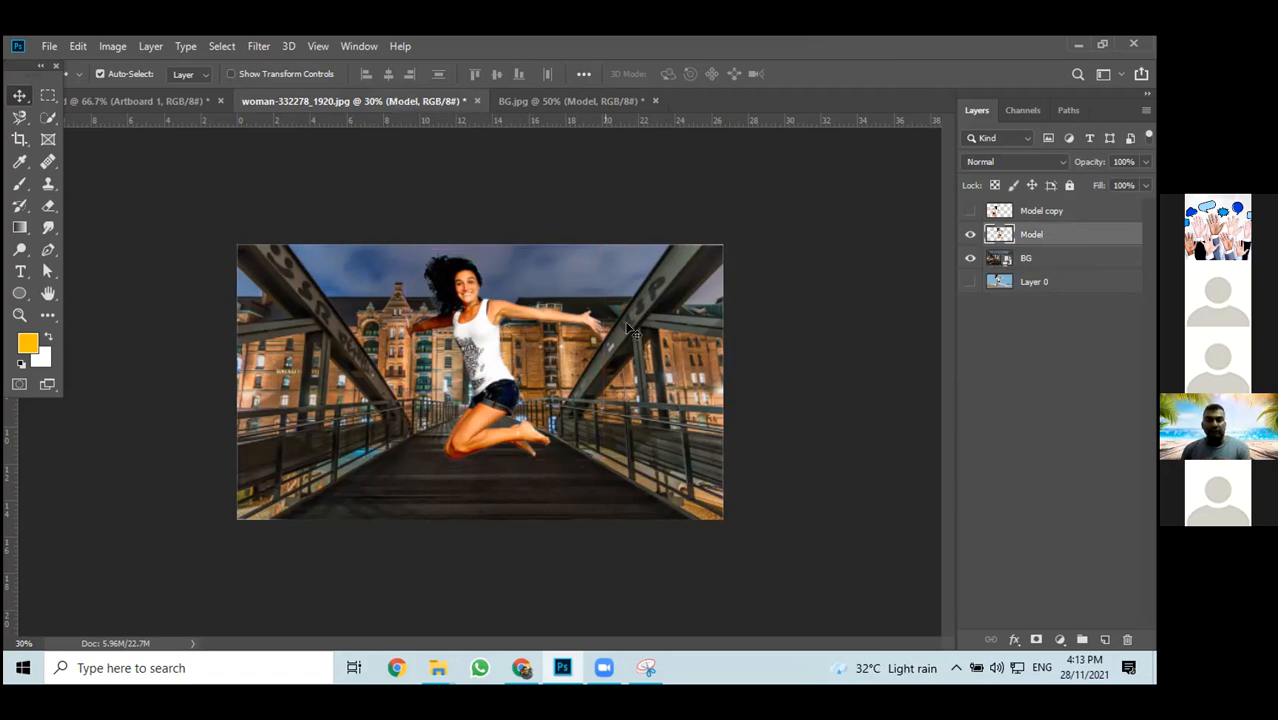
{"action": "left_click_drag", "start_coordinate": [451, 395], "coordinate": [443, 393]}
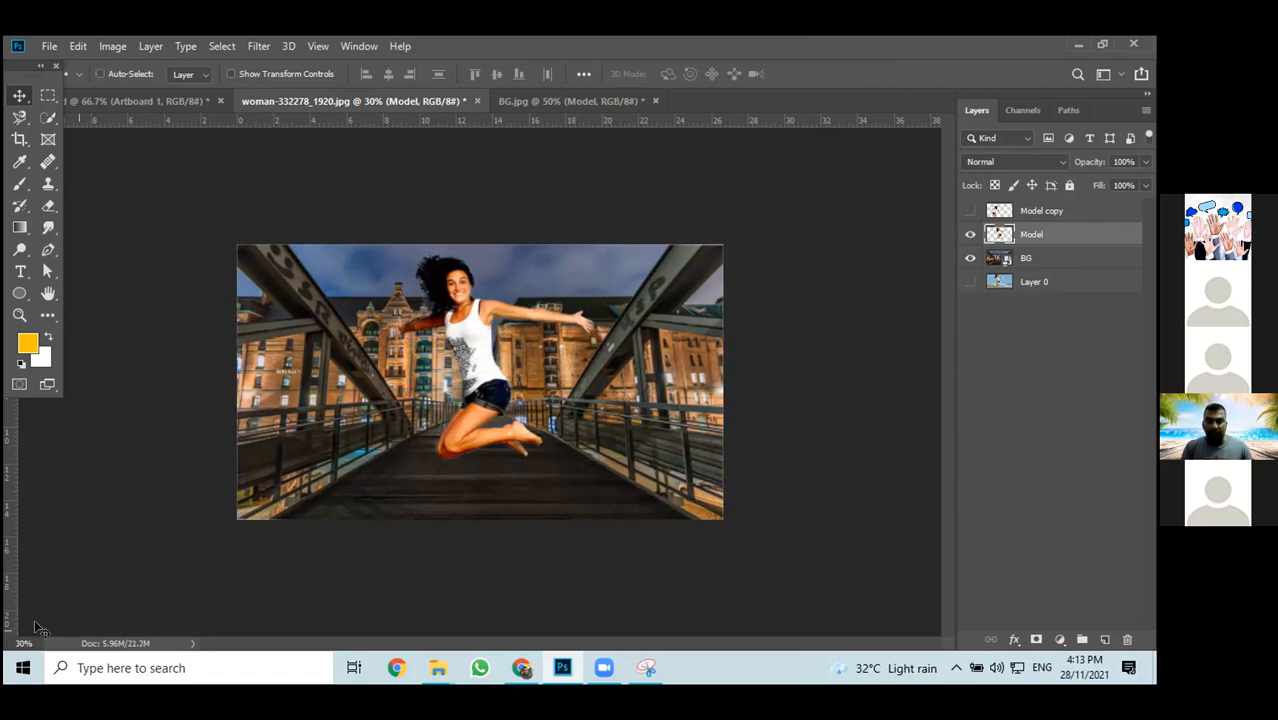
{"action": "key", "text": "ctrl+plus"}
{"action": "key", "text": "ctrl+plus"}
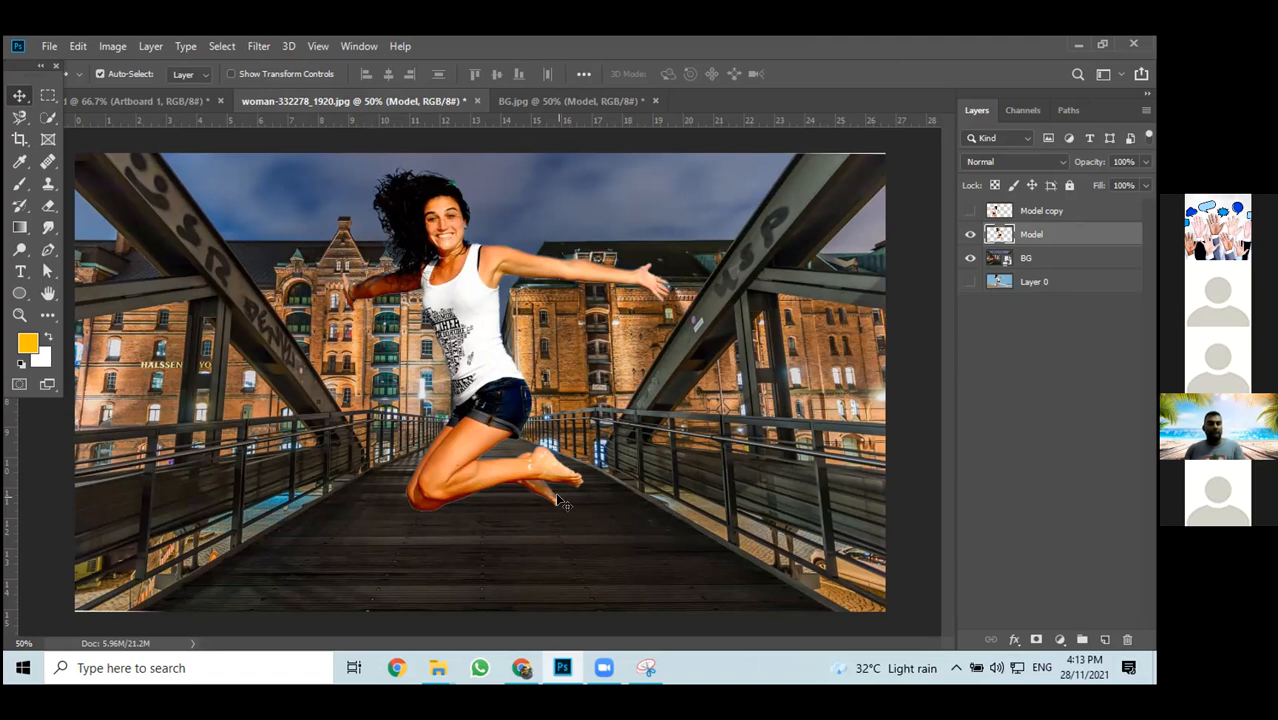
Compare the available adjustment layer types with the direct image adjustments, without applying any of them to the Model layer
{"action": "left_click", "coordinate": [1059, 639]}
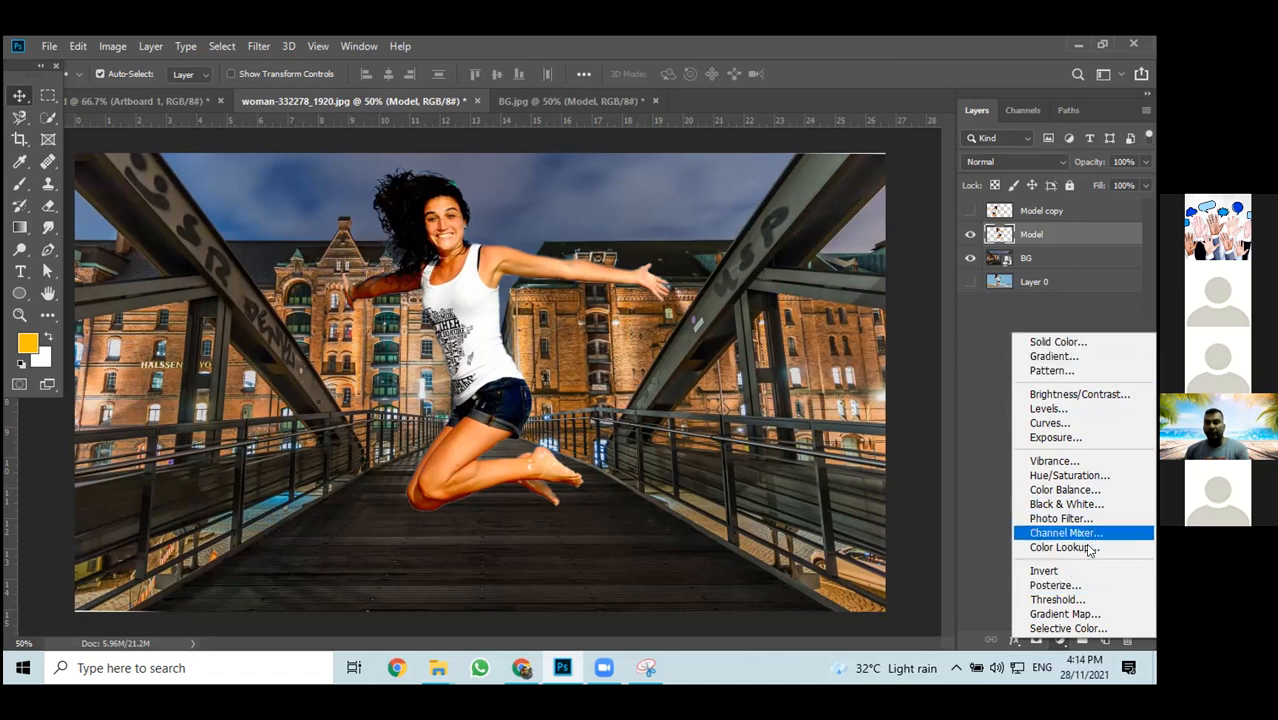
{"action": "left_click", "coordinate": [98, 42]}
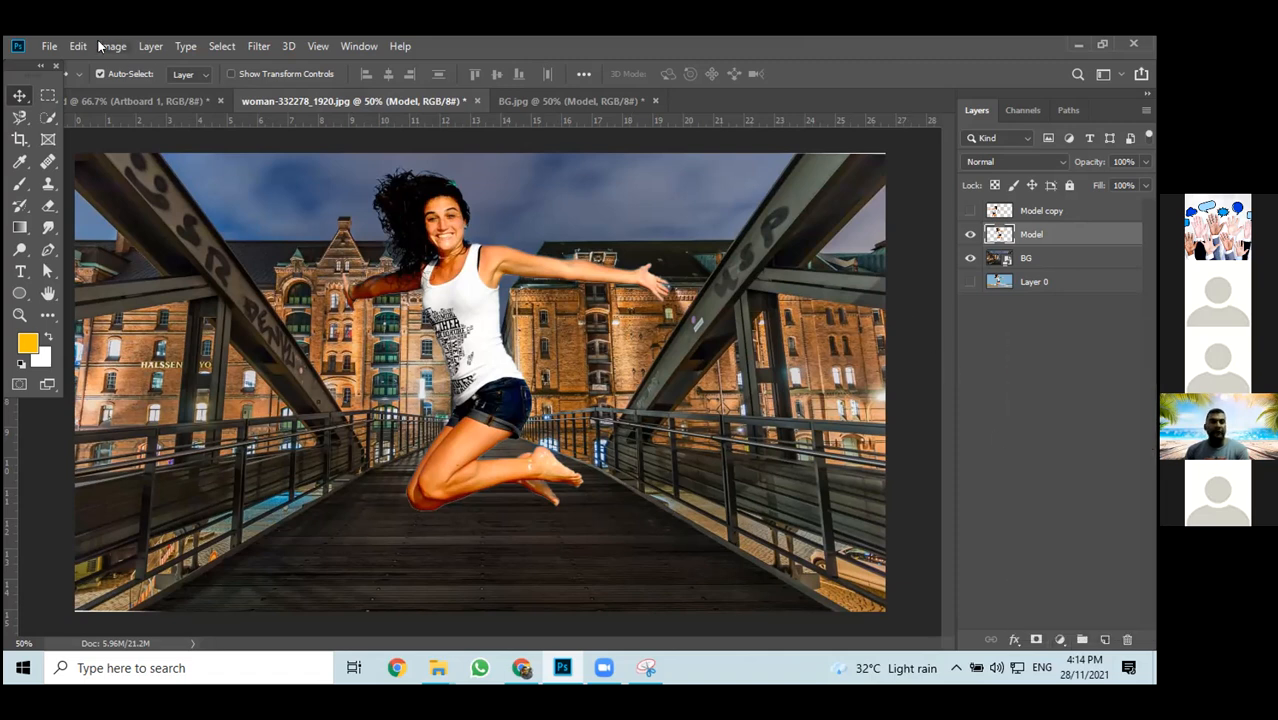
{"action": "left_click", "coordinate": [112, 48]}
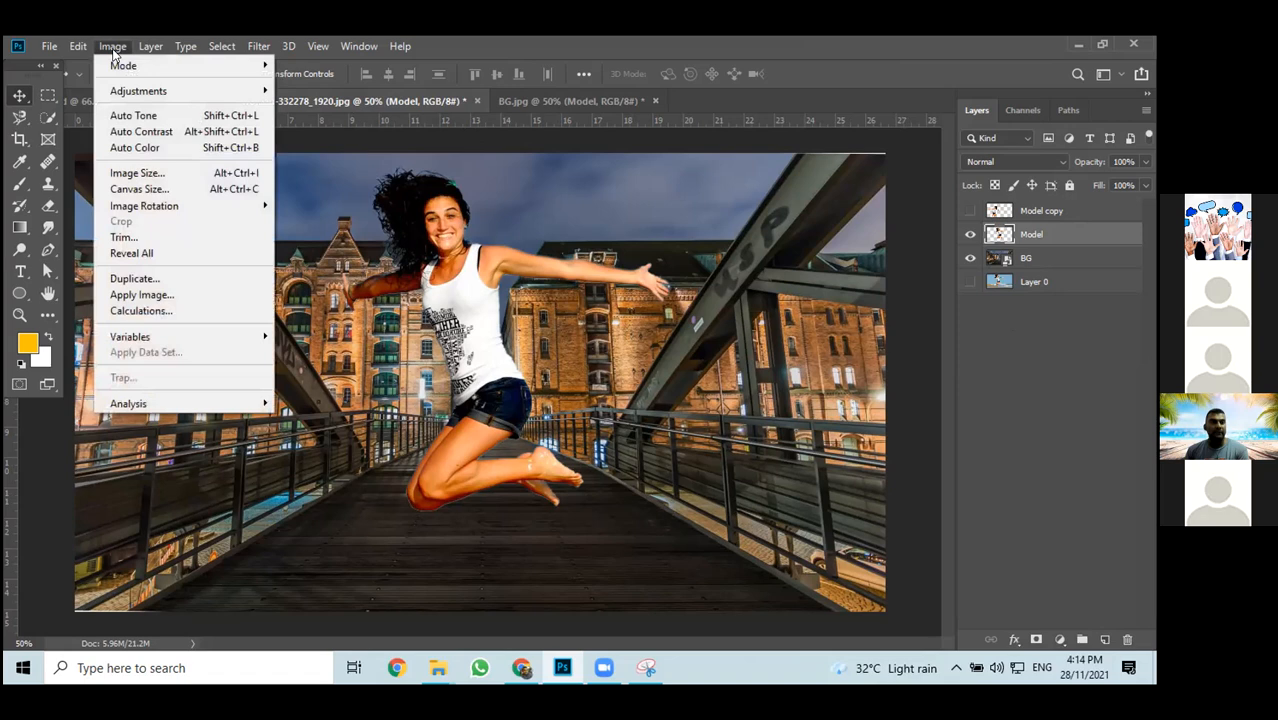
{"action": "mouse_move", "coordinate": [119, 91]}
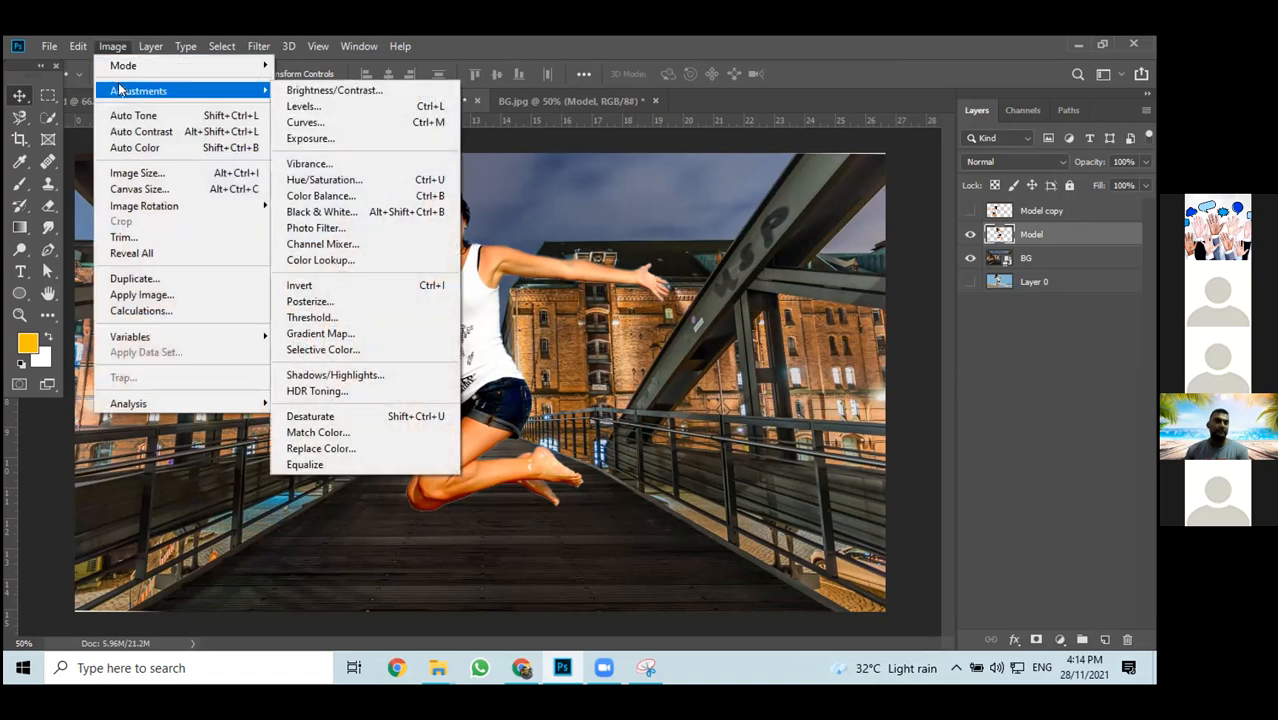
{"action": "left_click", "coordinate": [1060, 640]}
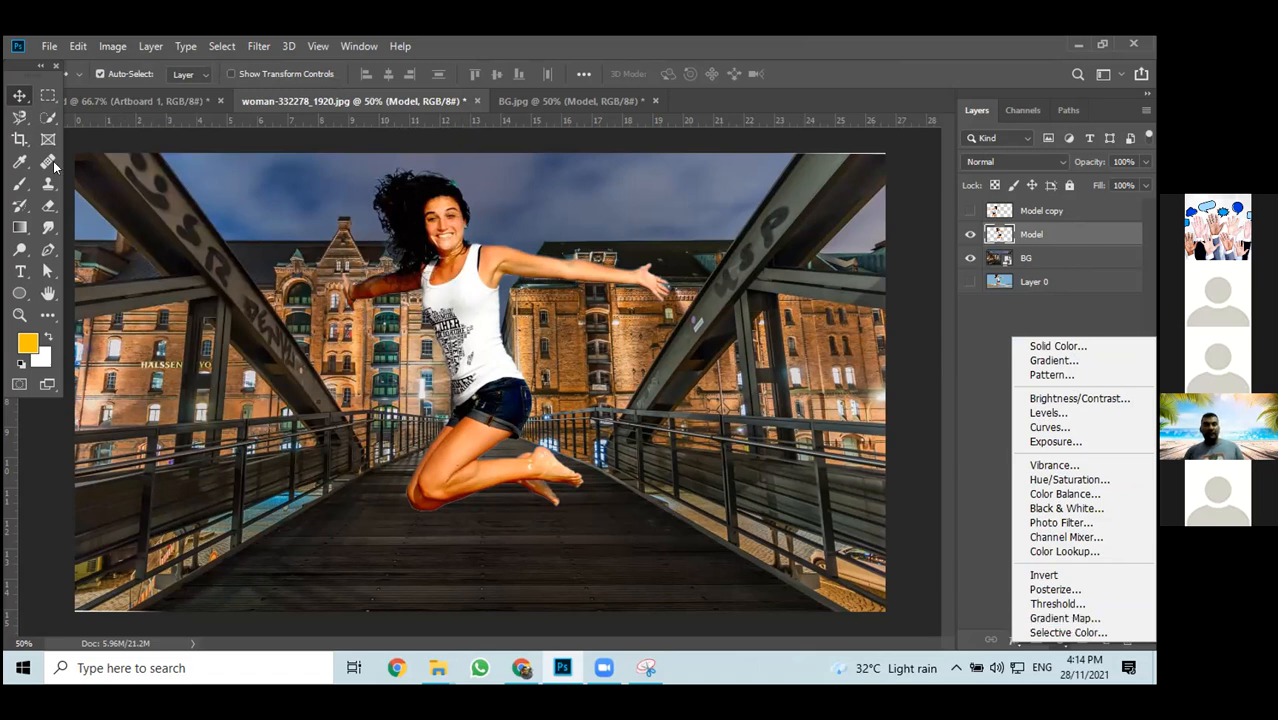
{"action": "left_click", "coordinate": [954, 328]}
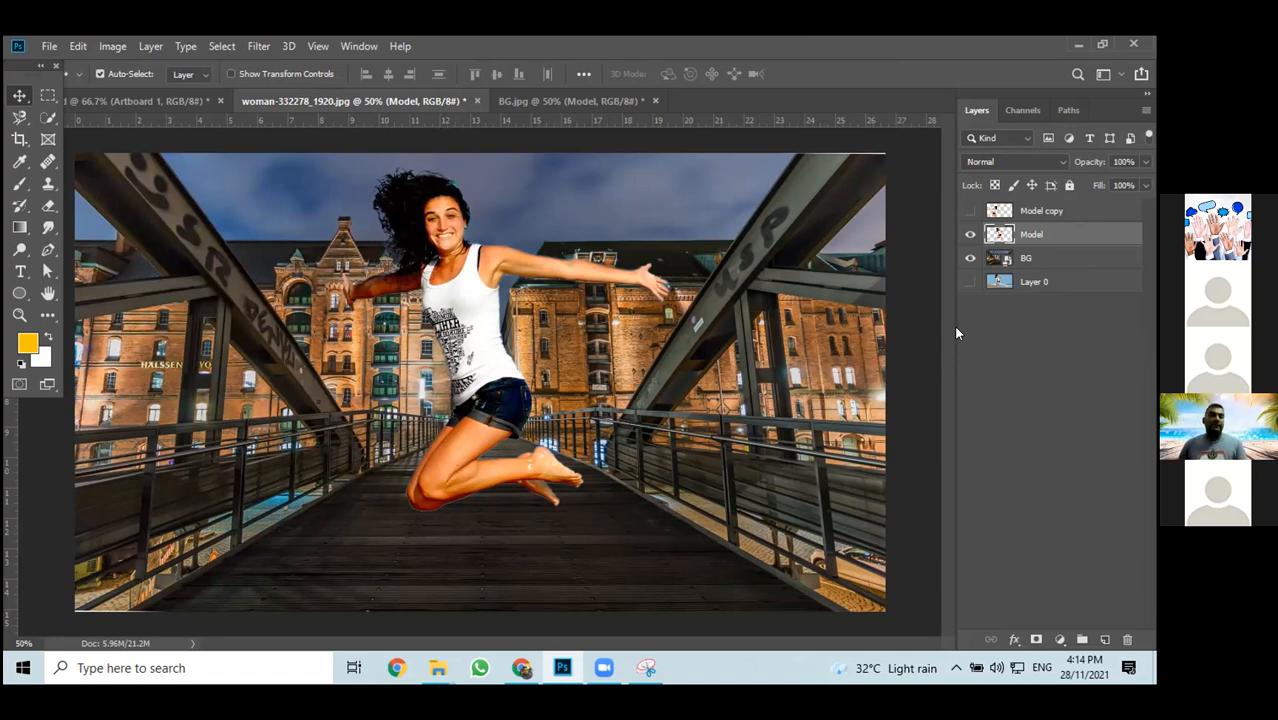
{"action": "left_click", "coordinate": [110, 46]}
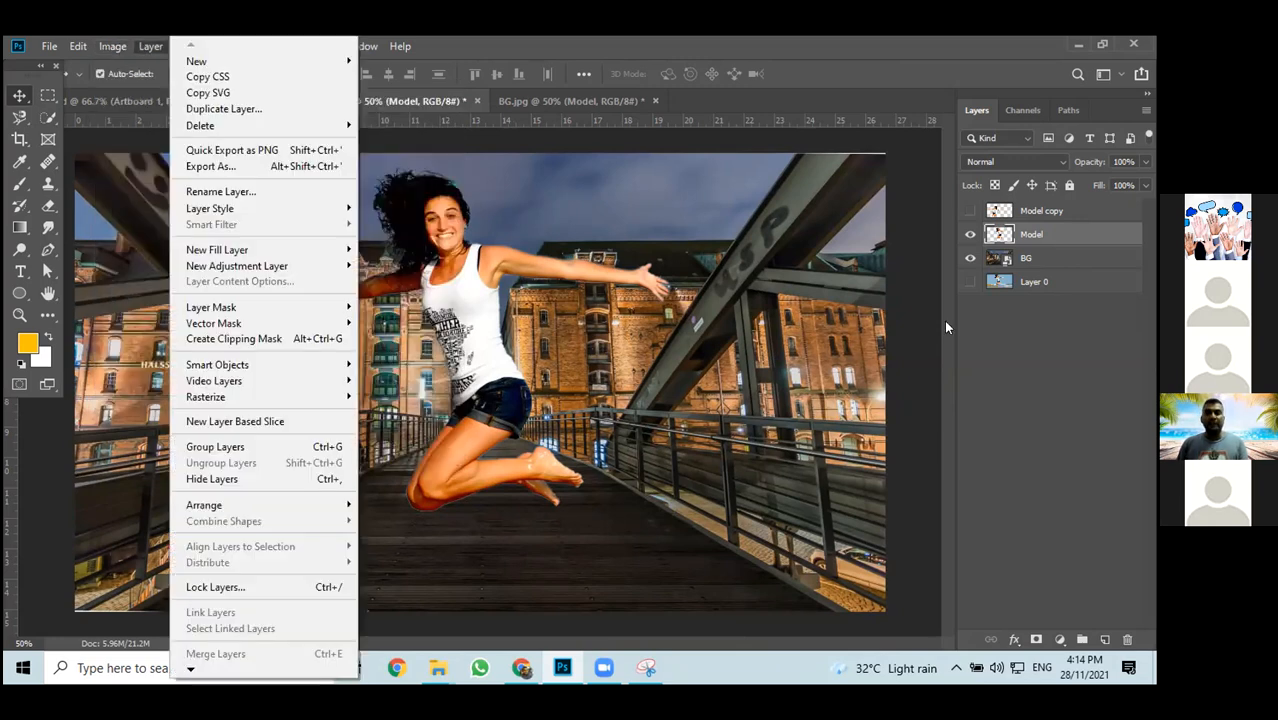
{"action": "left_click", "coordinate": [1075, 382]}
Select the Model layer and bring up the direct image adjustments for it
{"action": "left_click", "coordinate": [1055, 237]}
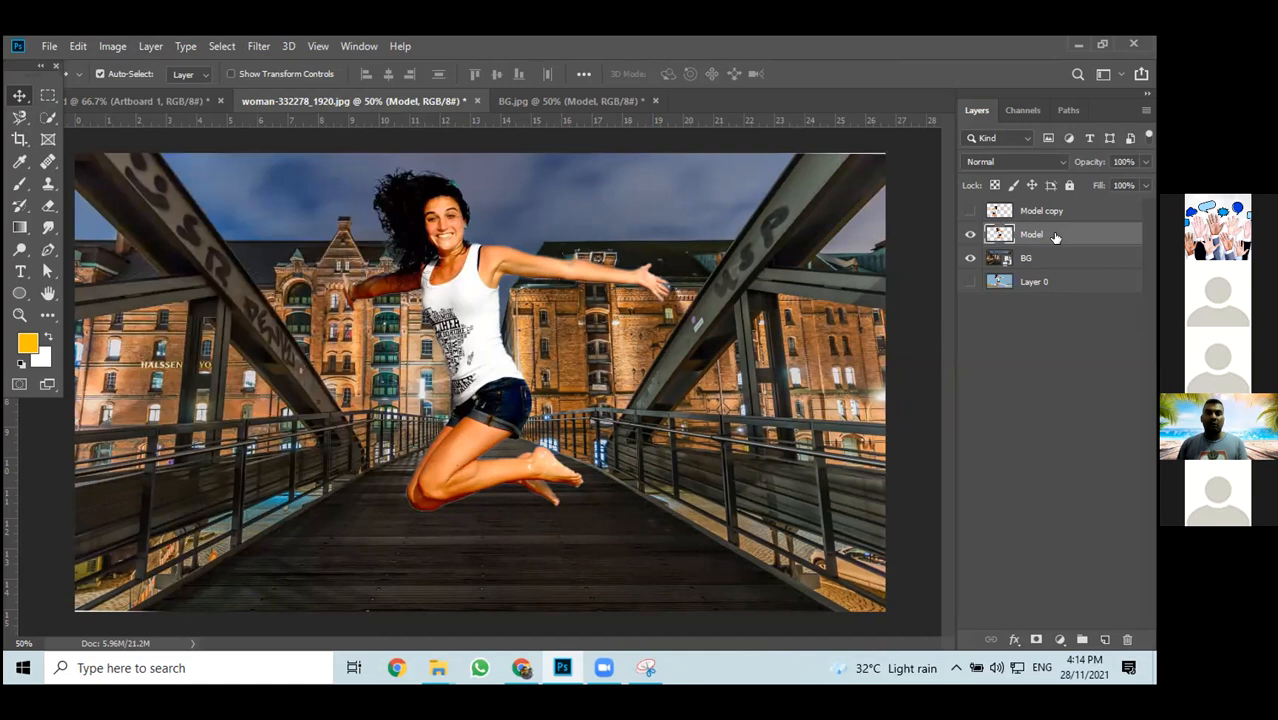
{"action": "left_click", "coordinate": [108, 47]}
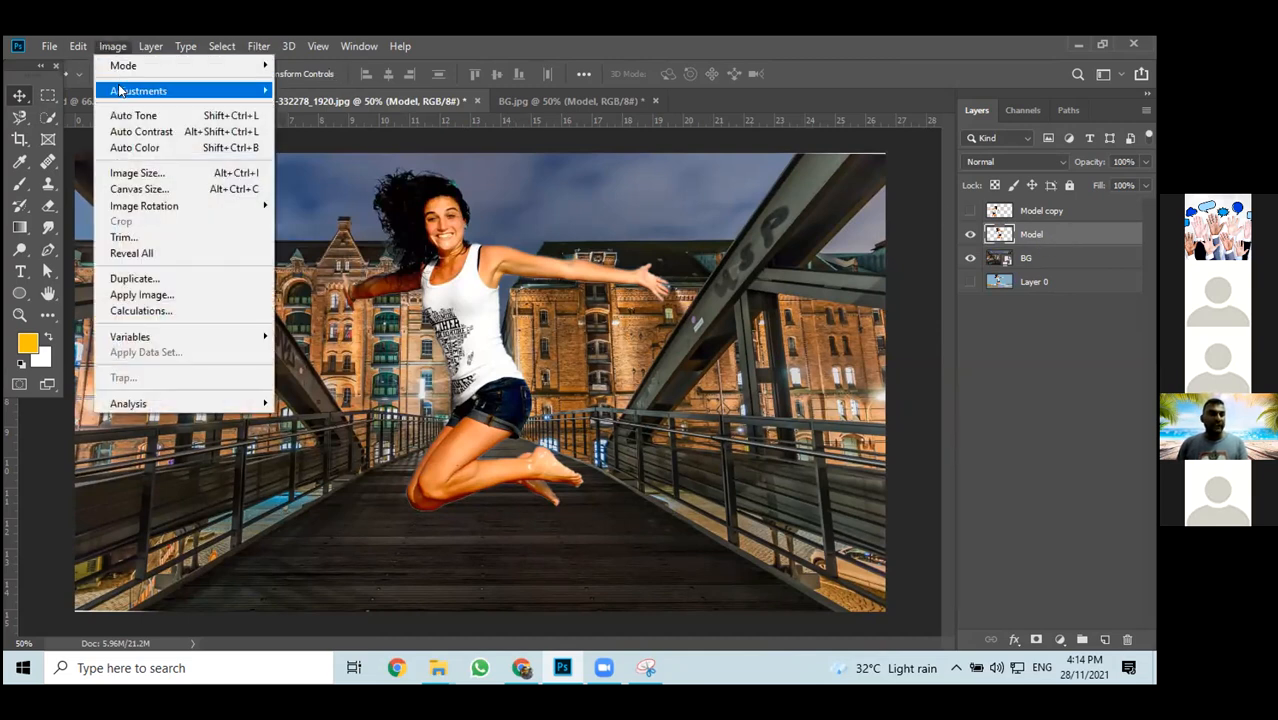
Apply a Brightness/Contrast adjustment directly to the Model layer with brightness -72 and contrast 30, comparing it with the preview
{"action": "mouse_move", "coordinate": [119, 91]}
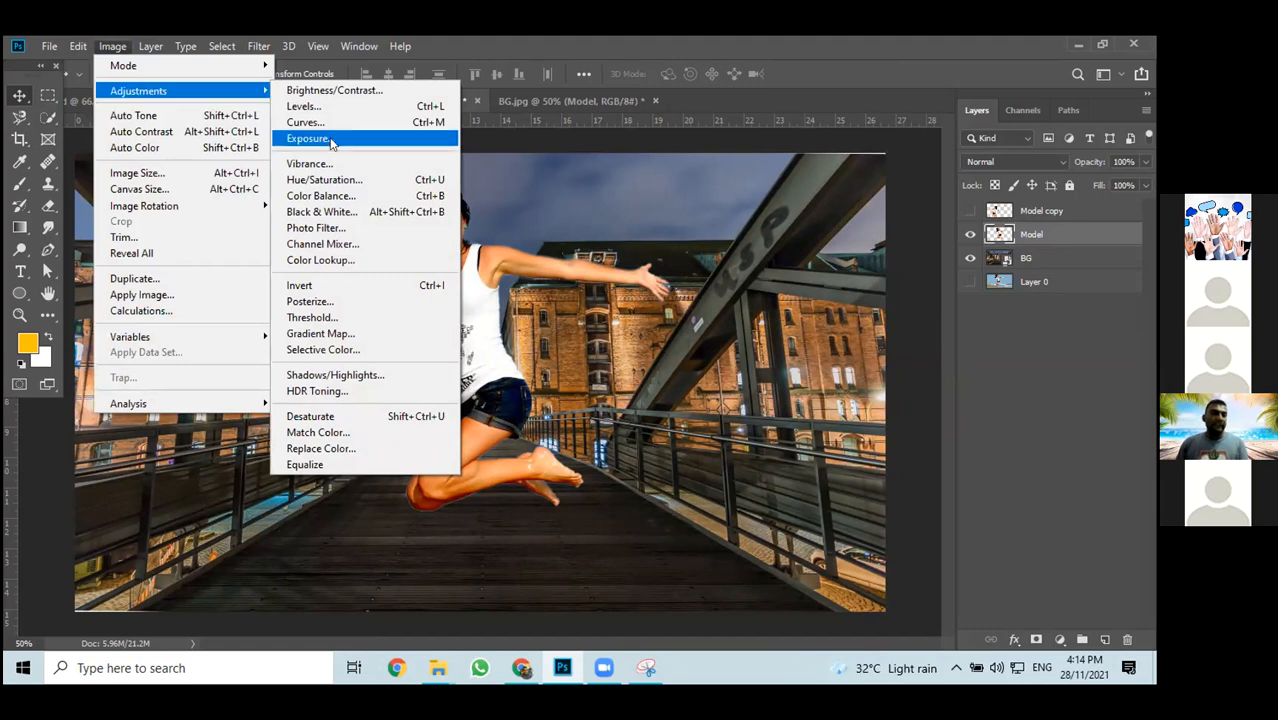
{"action": "left_click", "coordinate": [350, 91]}
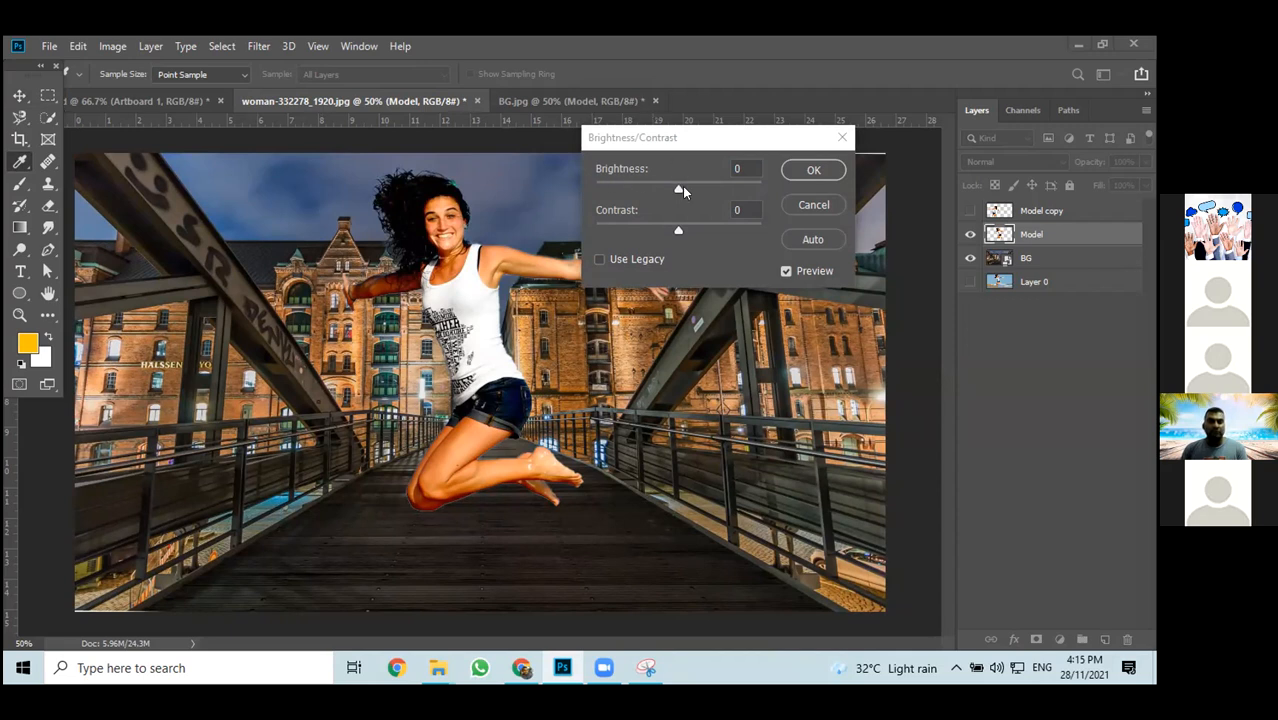
{"action": "left_click", "coordinate": [677, 189]}
{"action": "left_click_drag", "start_coordinate": [679, 189], "coordinate": [625, 180]}
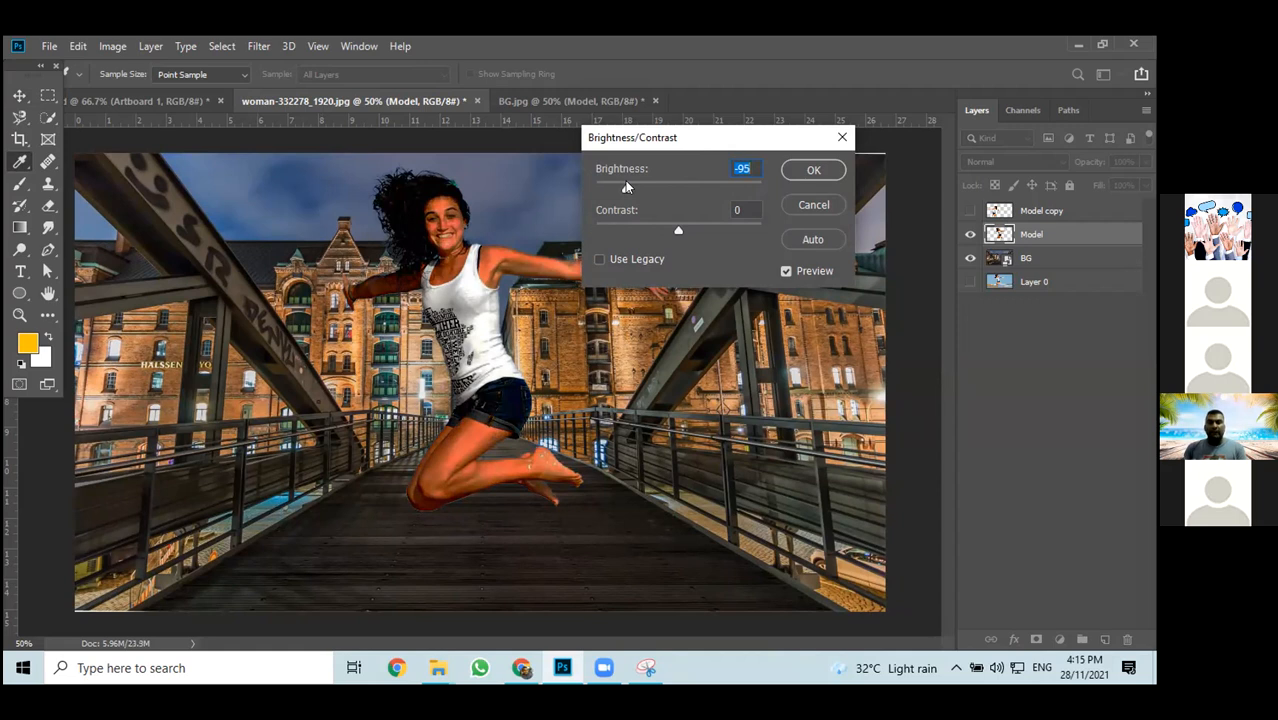
{"action": "left_click_drag", "start_coordinate": [625, 180], "coordinate": [659, 183]}
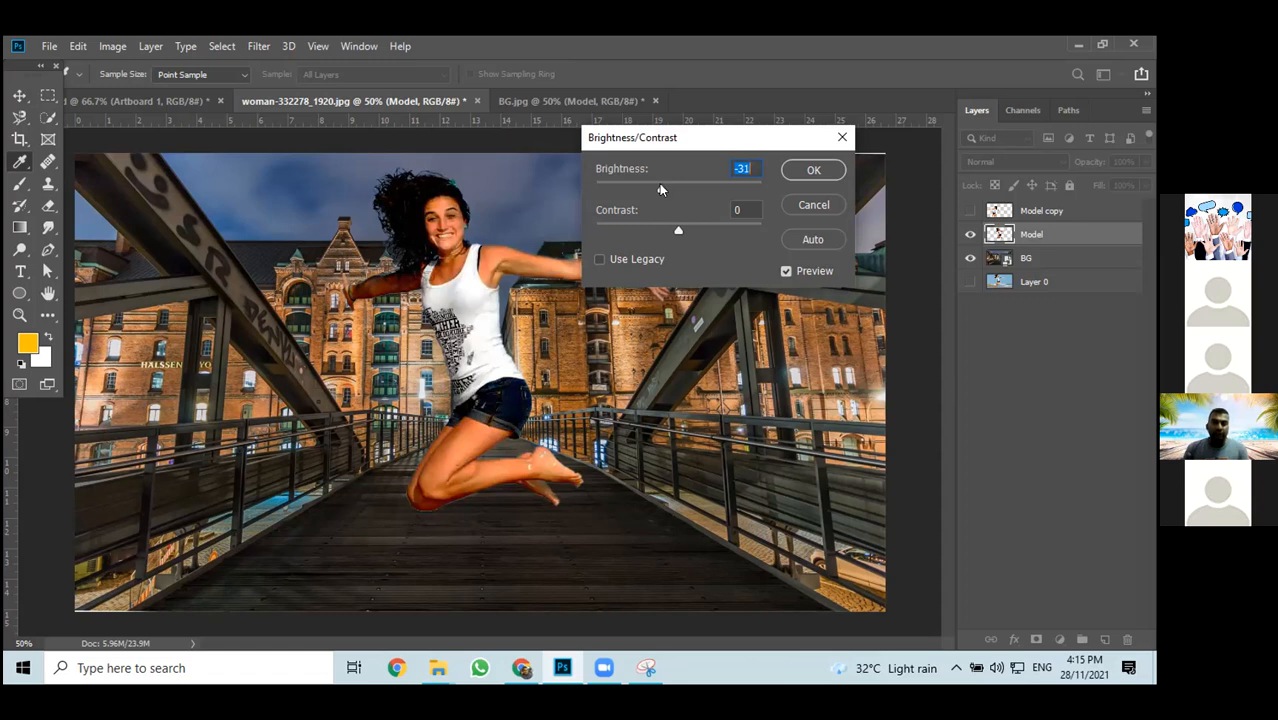
{"action": "left_click_drag", "start_coordinate": [677, 230], "coordinate": [675, 232]}
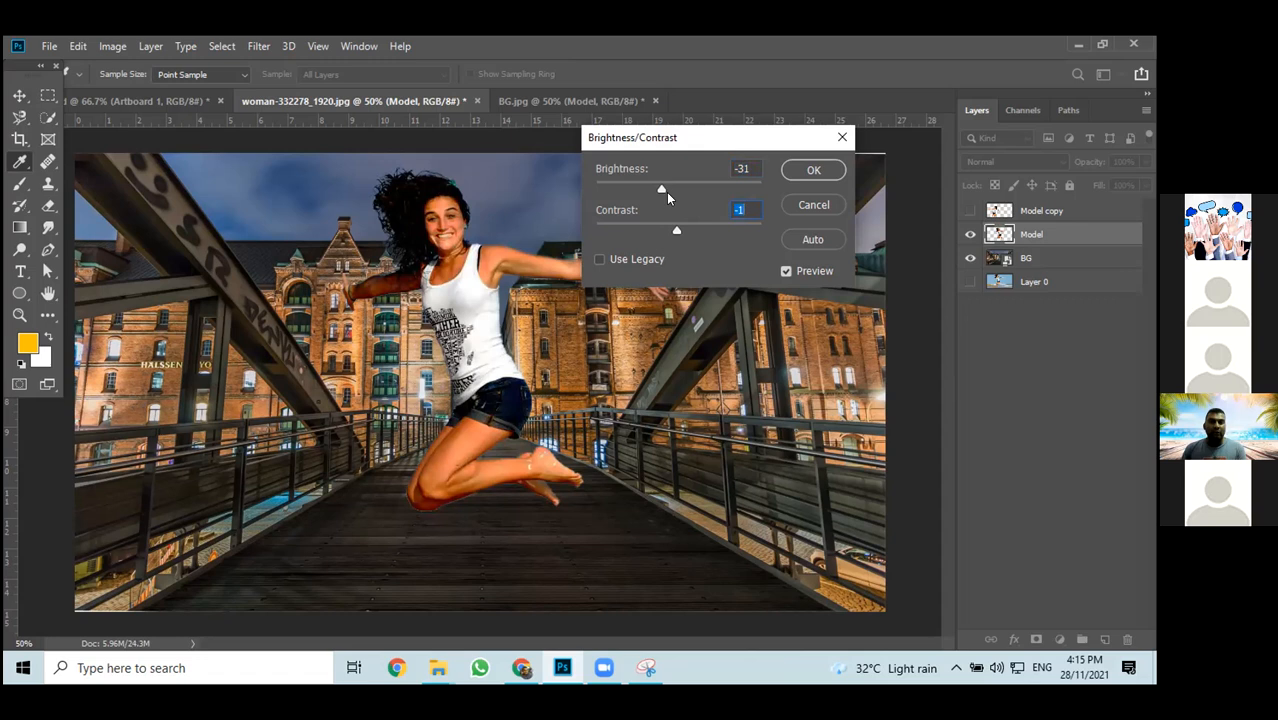
{"action": "left_click_drag", "start_coordinate": [676, 231], "coordinate": [605, 229]}
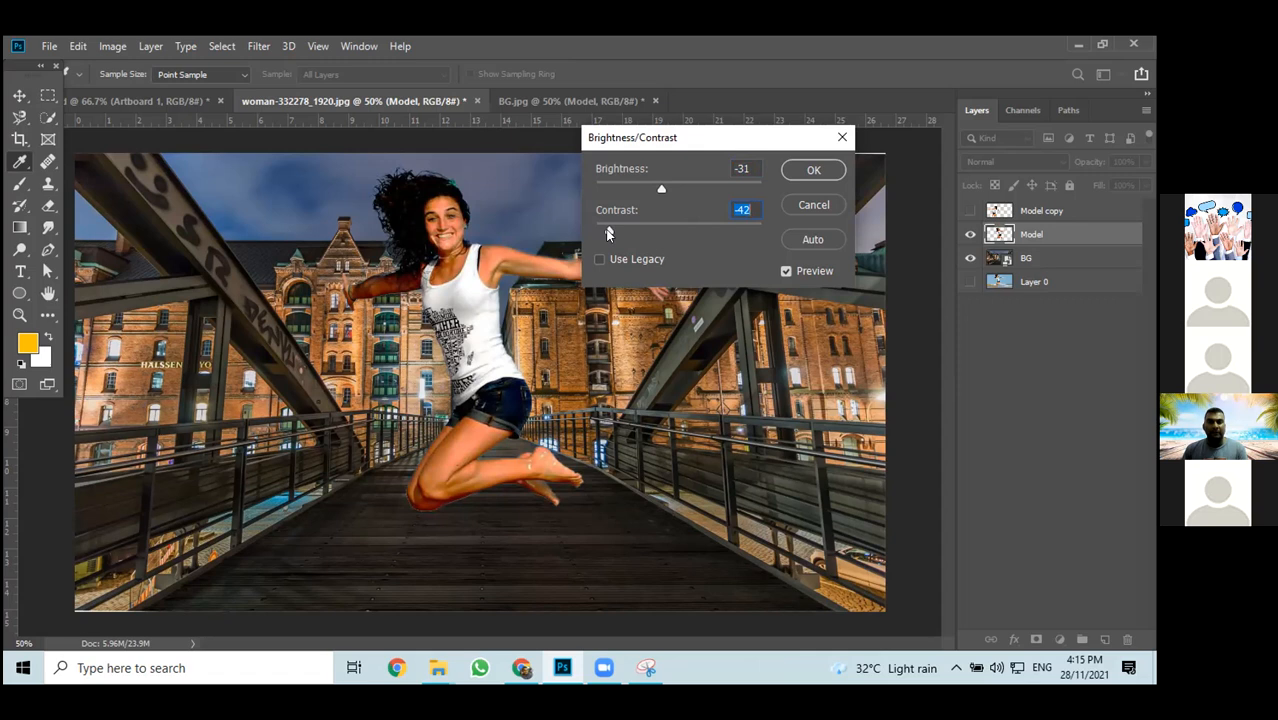
{"action": "left_click_drag", "start_coordinate": [607, 233], "coordinate": [632, 233]}
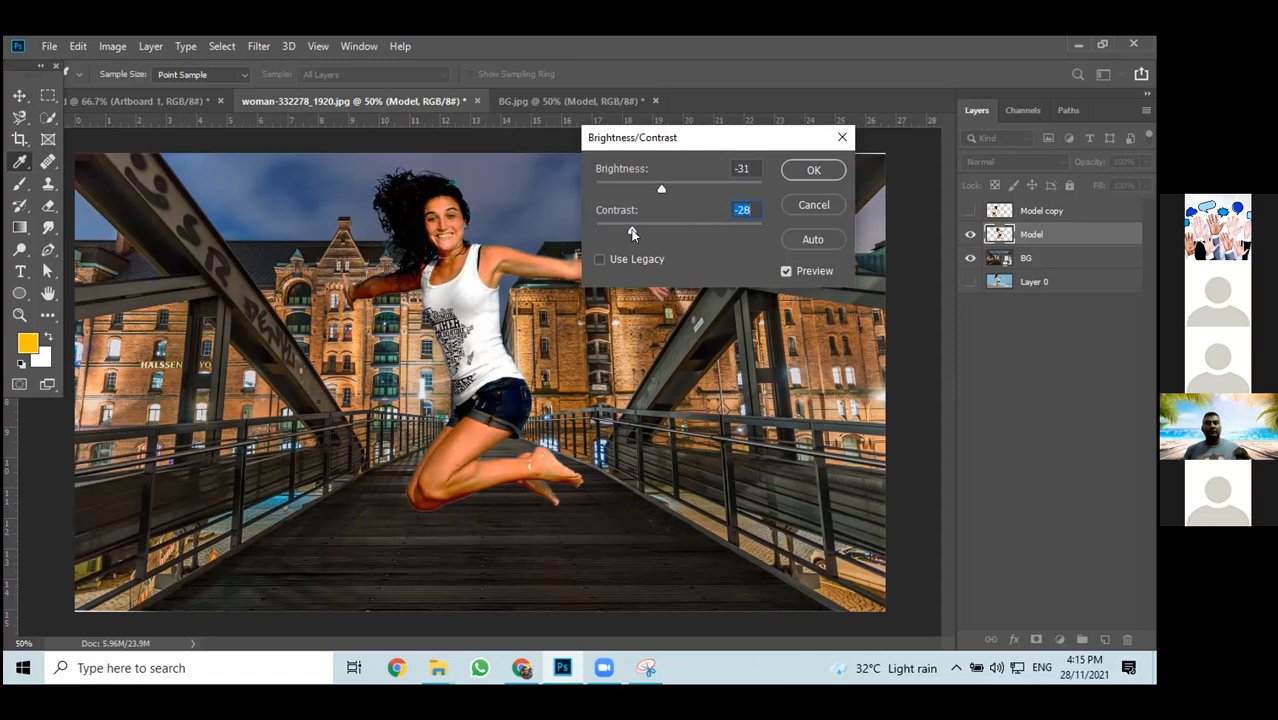
{"action": "left_click_drag", "start_coordinate": [664, 190], "coordinate": [638, 192]}
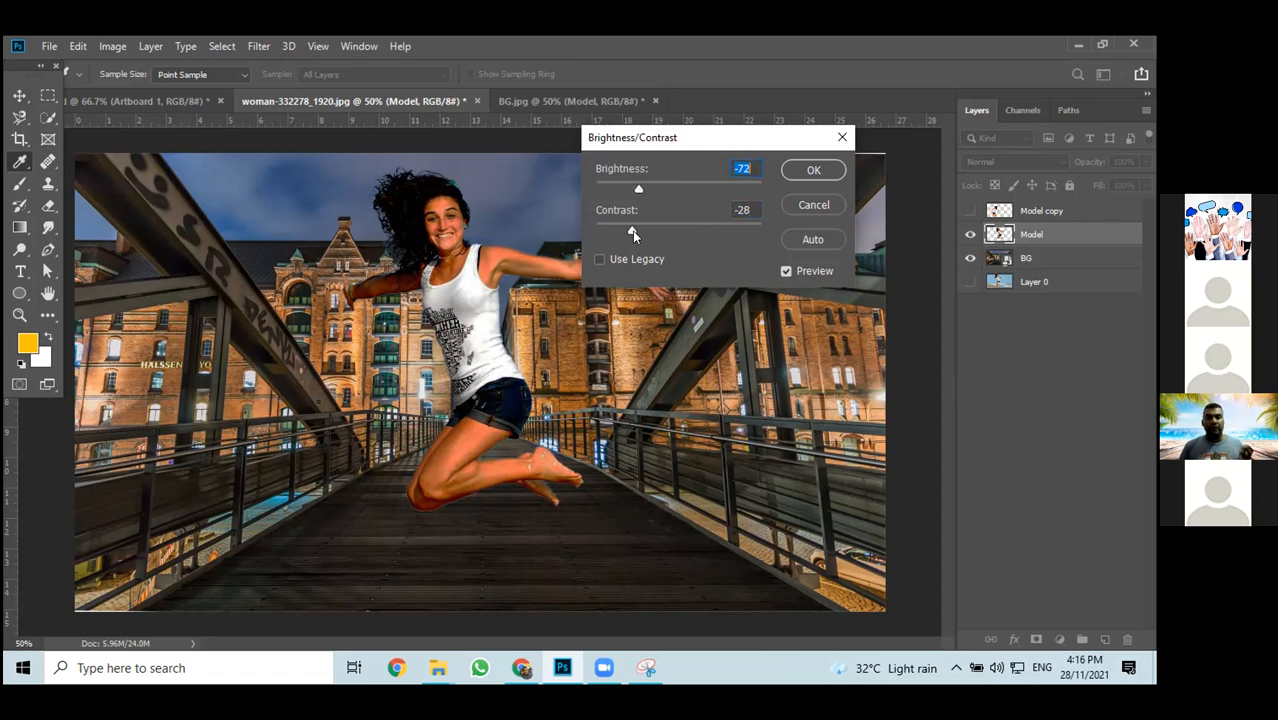
{"action": "left_click_drag", "start_coordinate": [632, 230], "coordinate": [700, 229]}
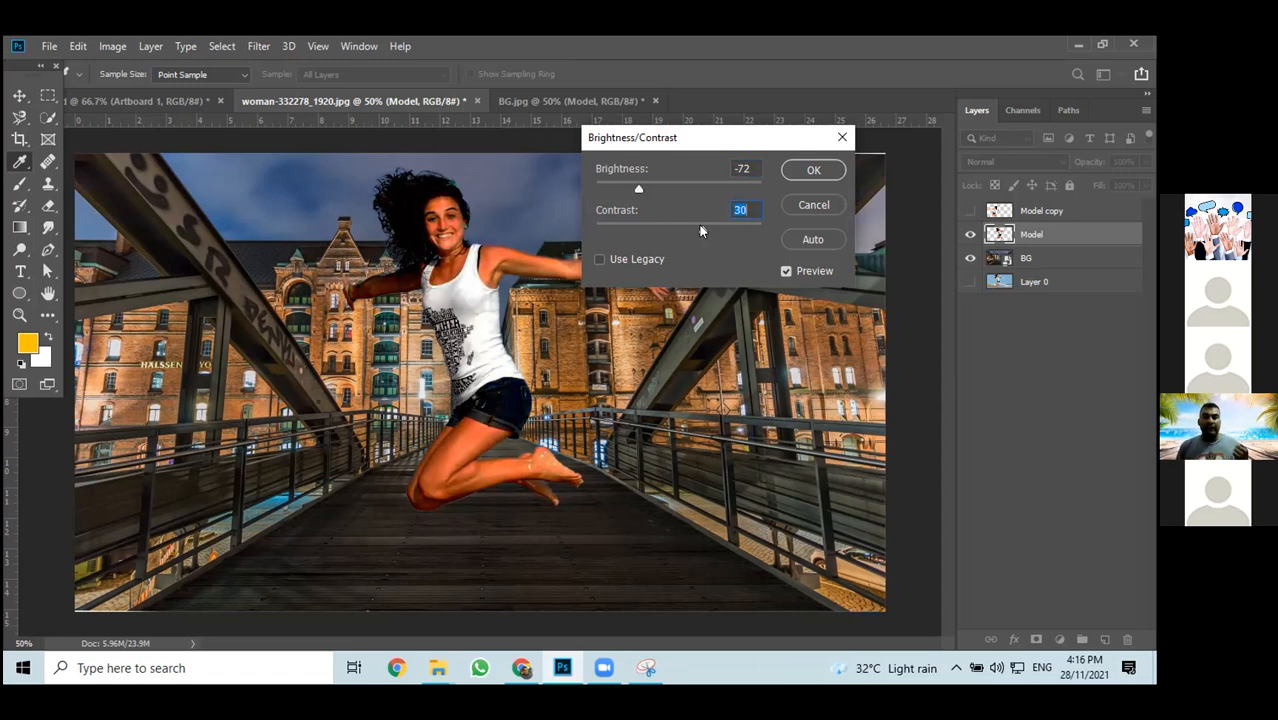
{"action": "left_click", "coordinate": [787, 271]}
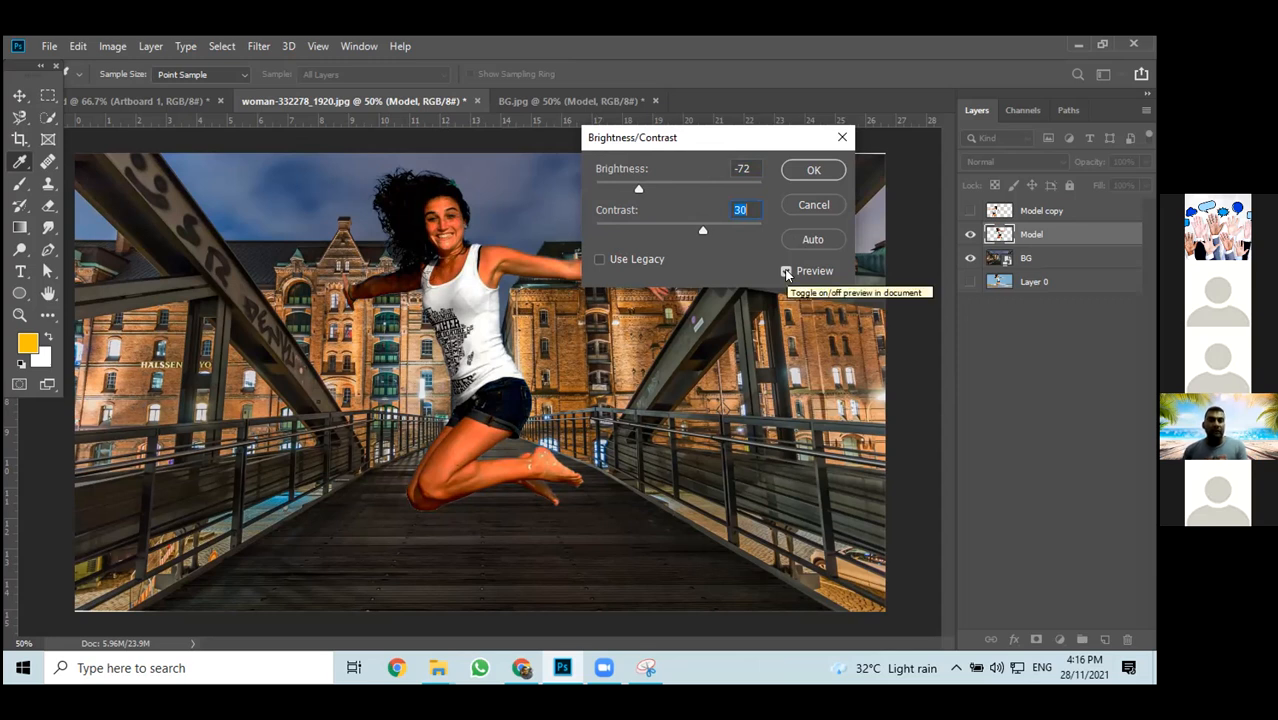
{"action": "left_click", "coordinate": [814, 168]}
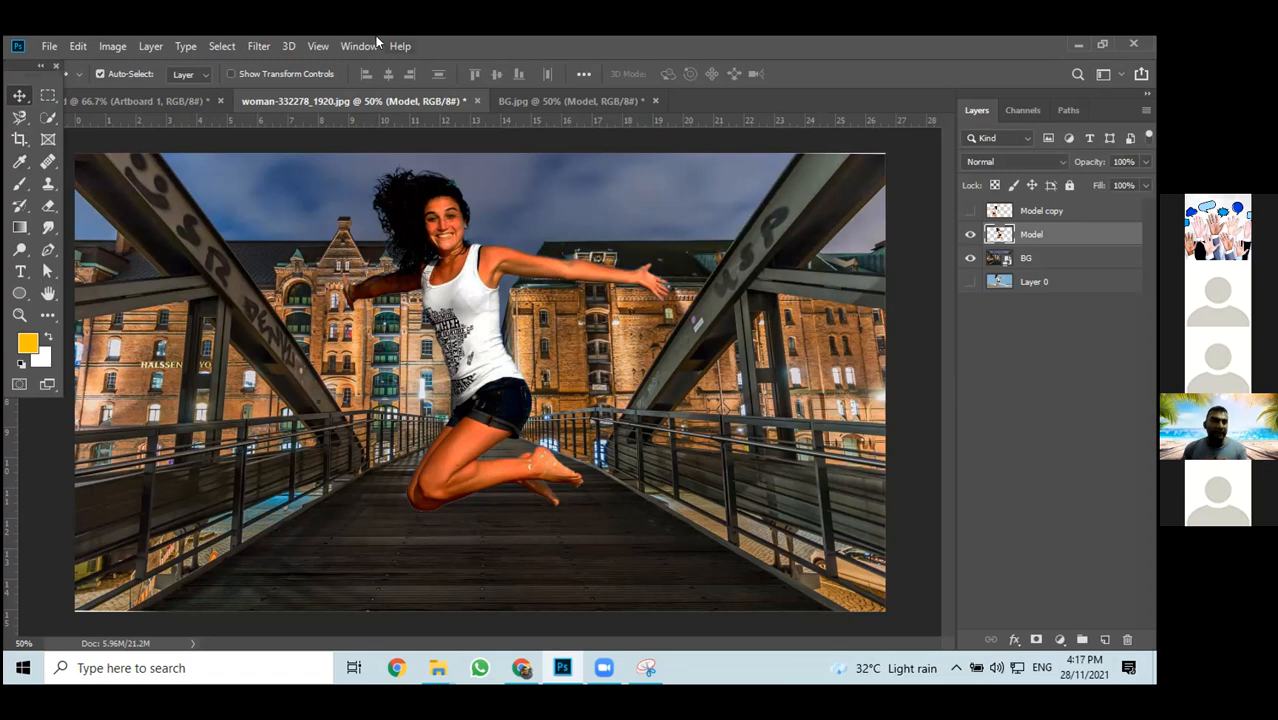
{"action": "left_click", "coordinate": [125, 45]}
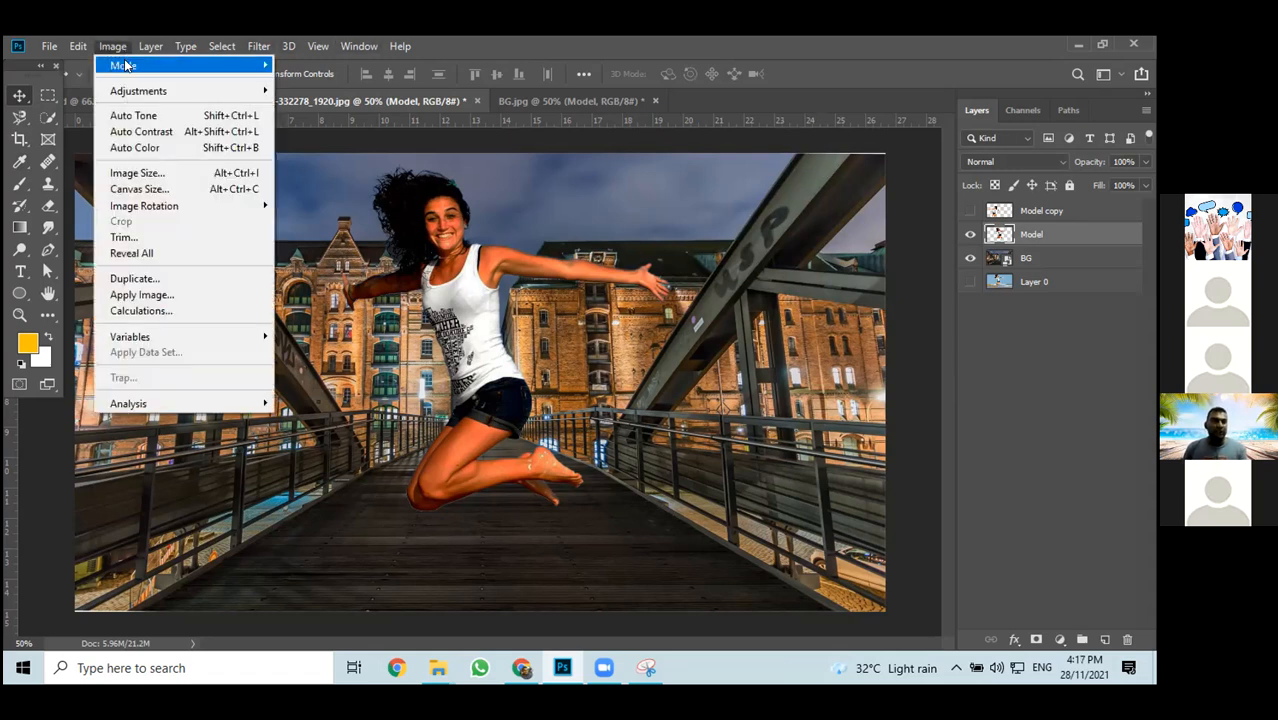
{"action": "mouse_move", "coordinate": [117, 91]}
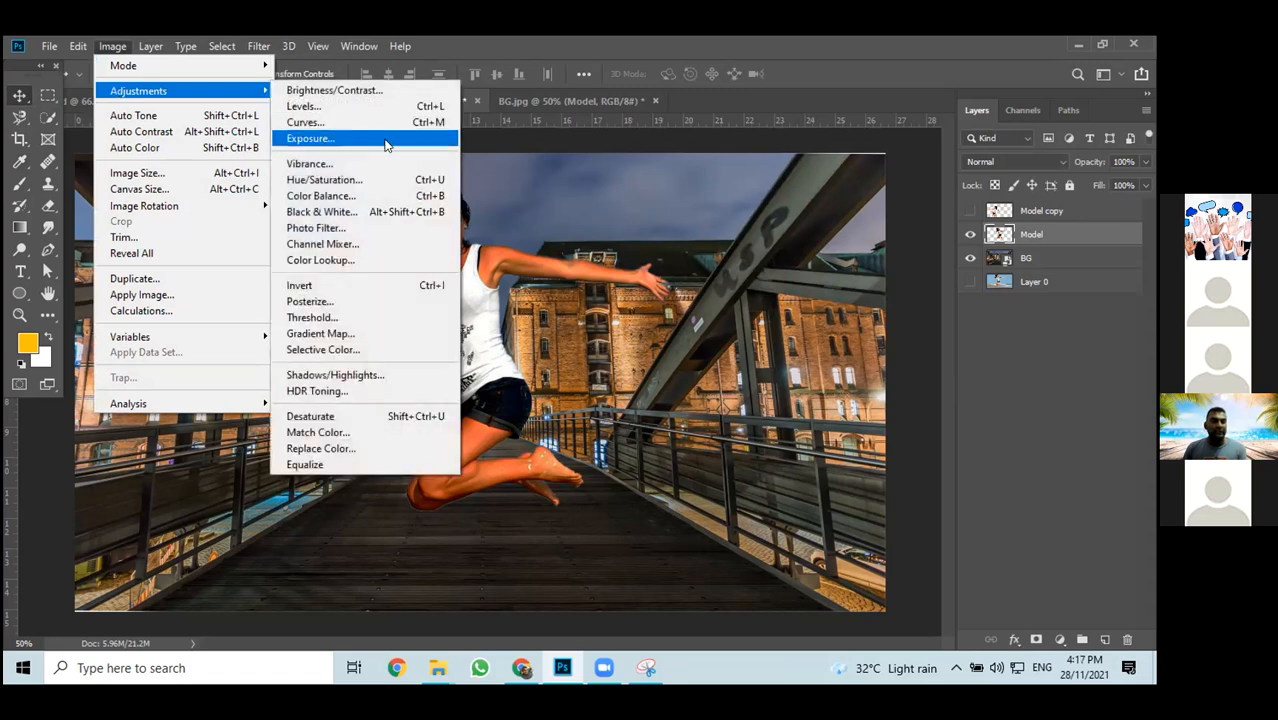
{"action": "left_click", "coordinate": [369, 91]}
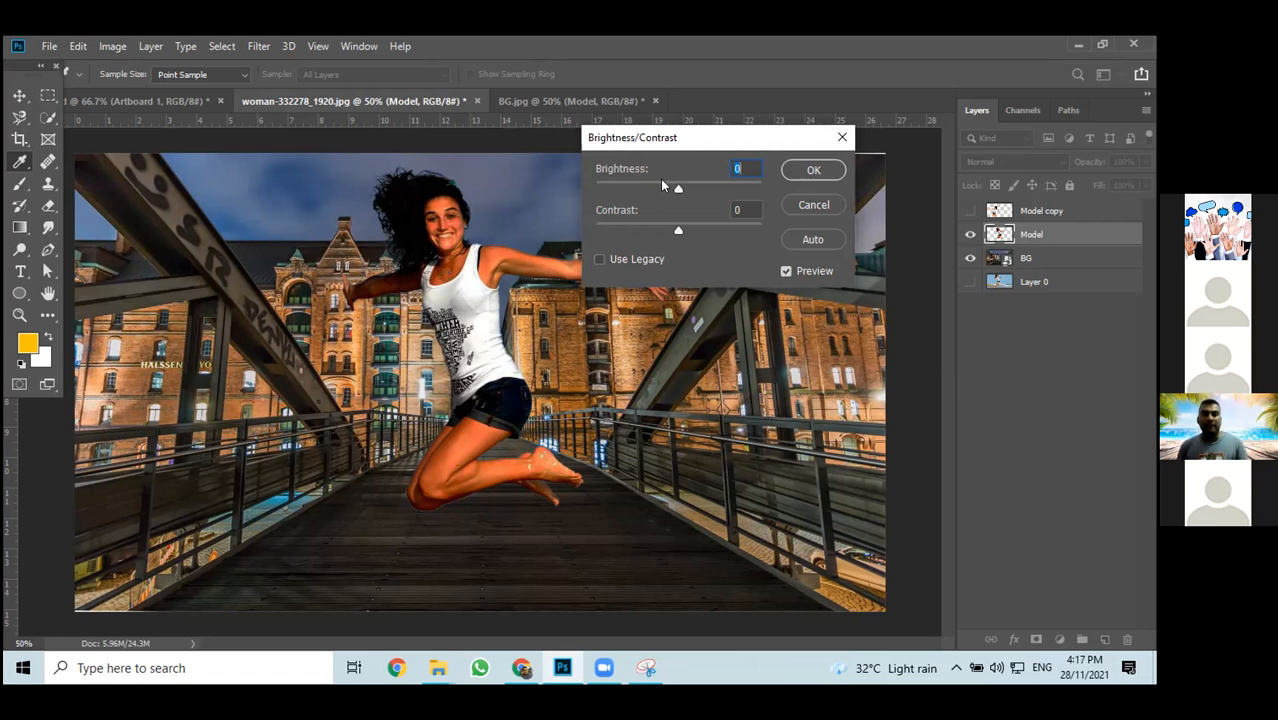
{"action": "mouse_move", "coordinate": [678, 200]}
{"action": "left_mouse_down"}
{"action": "mouse_move", "coordinate": [681, 187]}
{"action": "mouse_move", "coordinate": [642, 193]}
{"action": "mouse_move", "coordinate": [657, 202]}
{"action": "mouse_move", "coordinate": [687, 185]}
{"action": "left_mouse_up"}
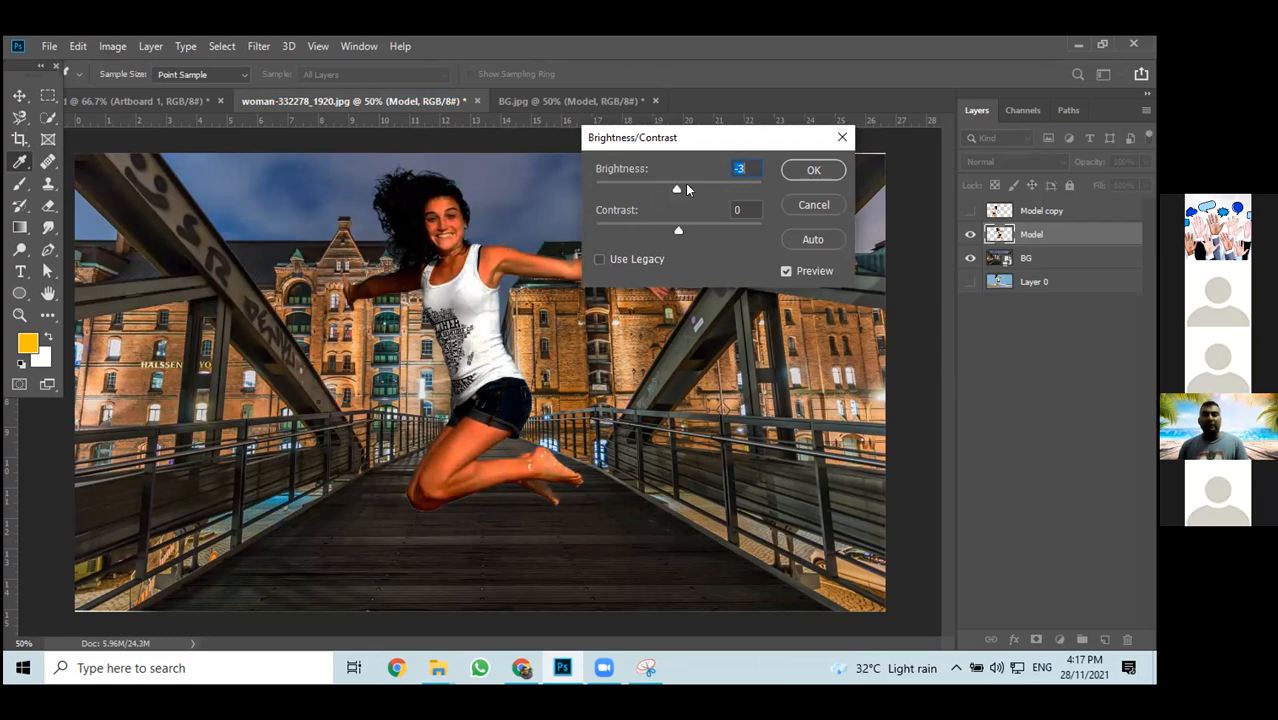
{"action": "left_click", "coordinate": [800, 207]}
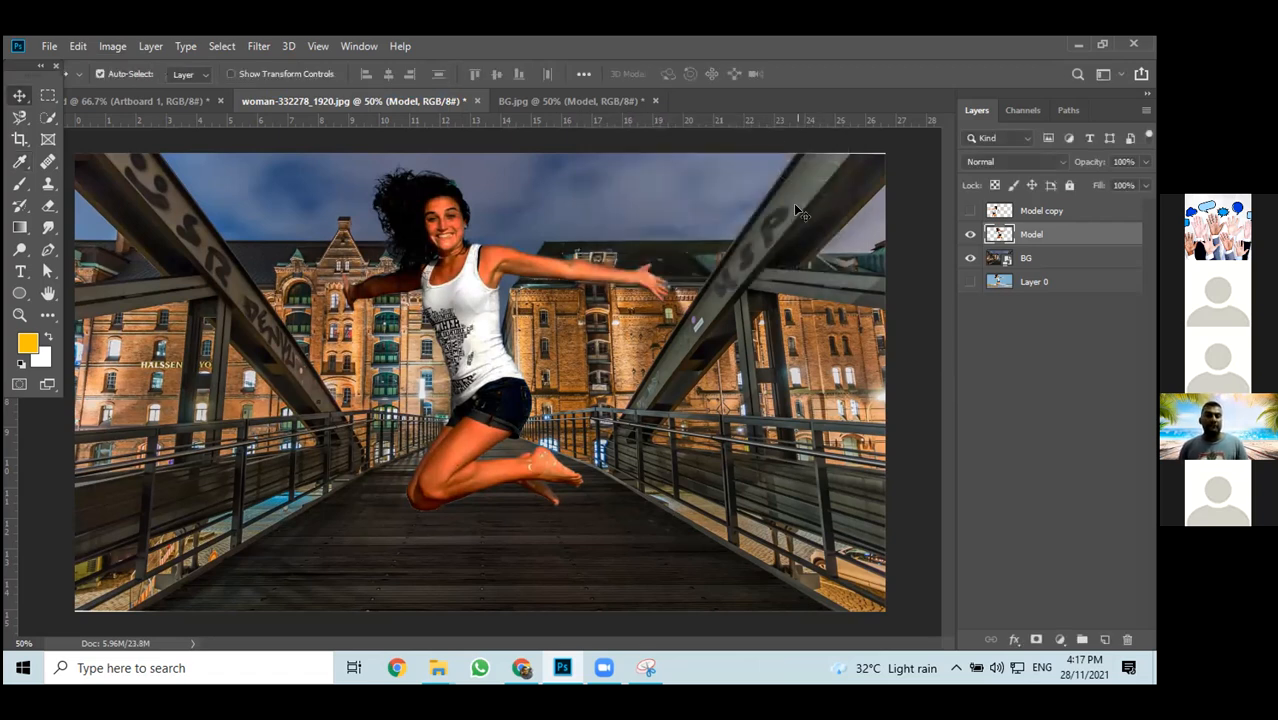
Undo the direct Brightness/Contrast adjustment and shift the model slightly to the right over the background
{"action": "key", "text": "ctrl+z"}
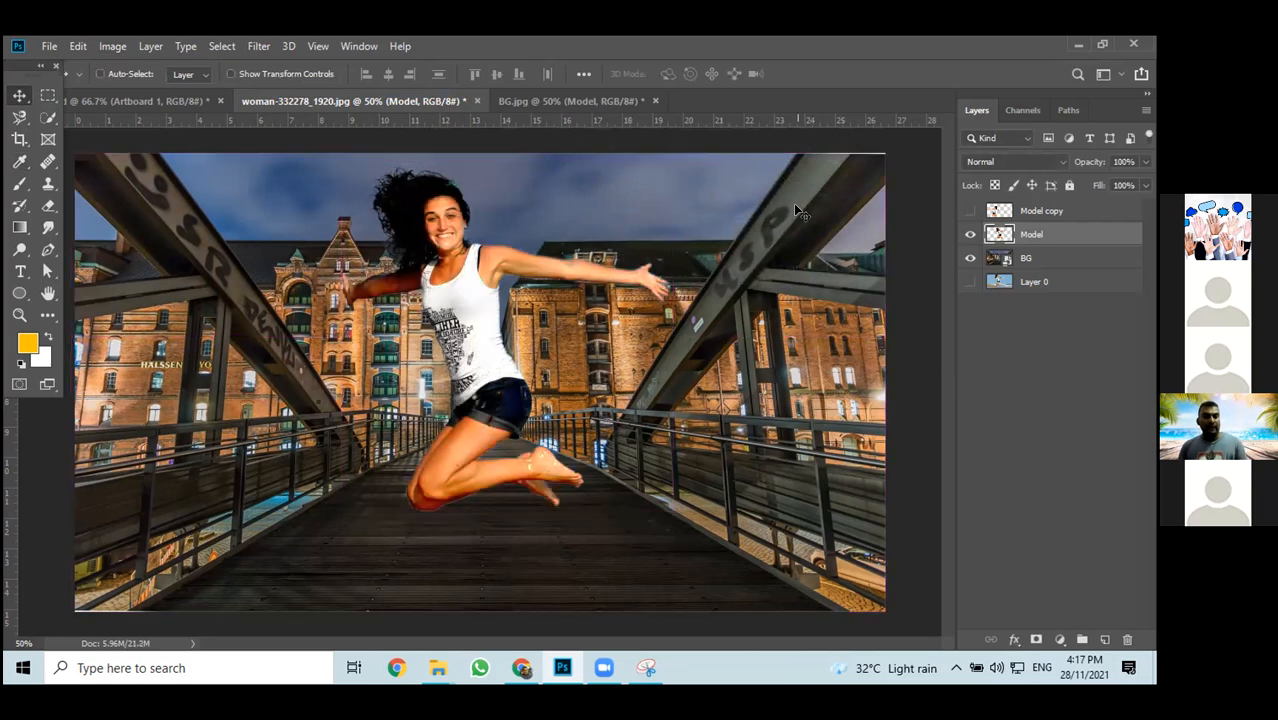
{"action": "left_click_drag", "start_coordinate": [650, 280], "coordinate": [664, 281]}
{"action": "left_click_drag", "start_coordinate": [487, 370], "coordinate": [478, 370]}
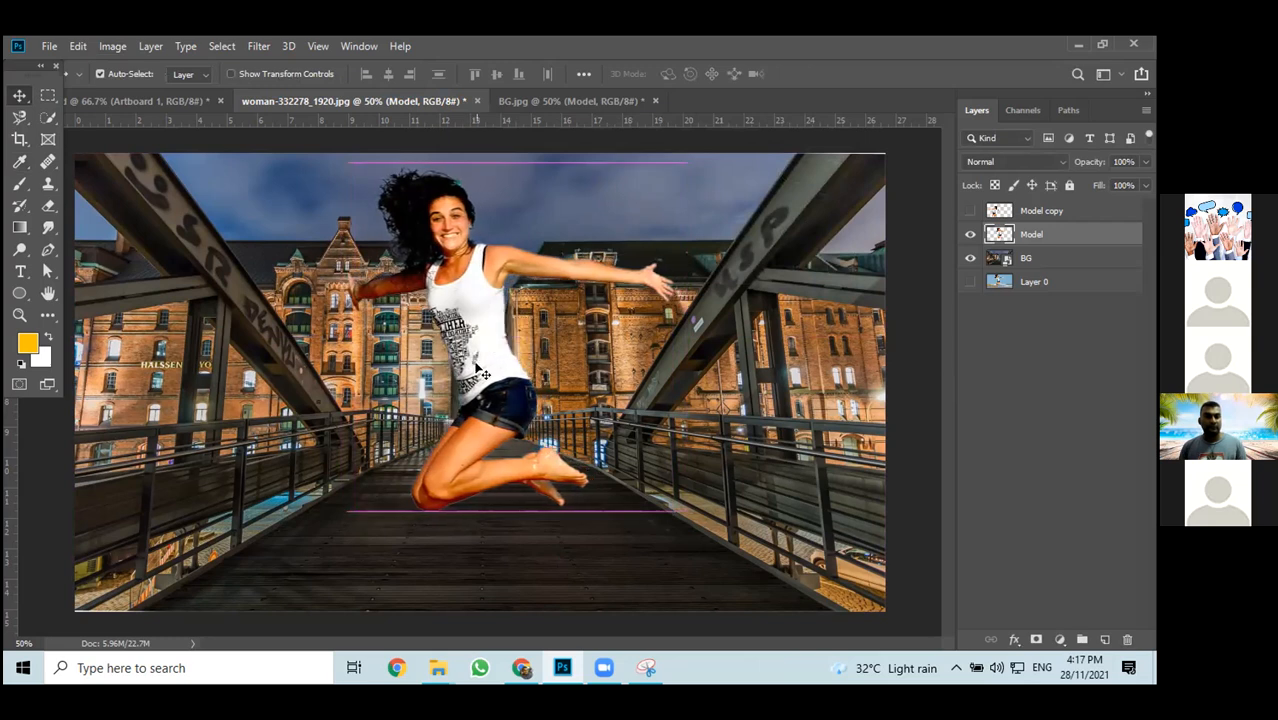
{"action": "left_click", "coordinate": [104, 47]}
{"action": "mouse_move", "coordinate": [117, 66]}
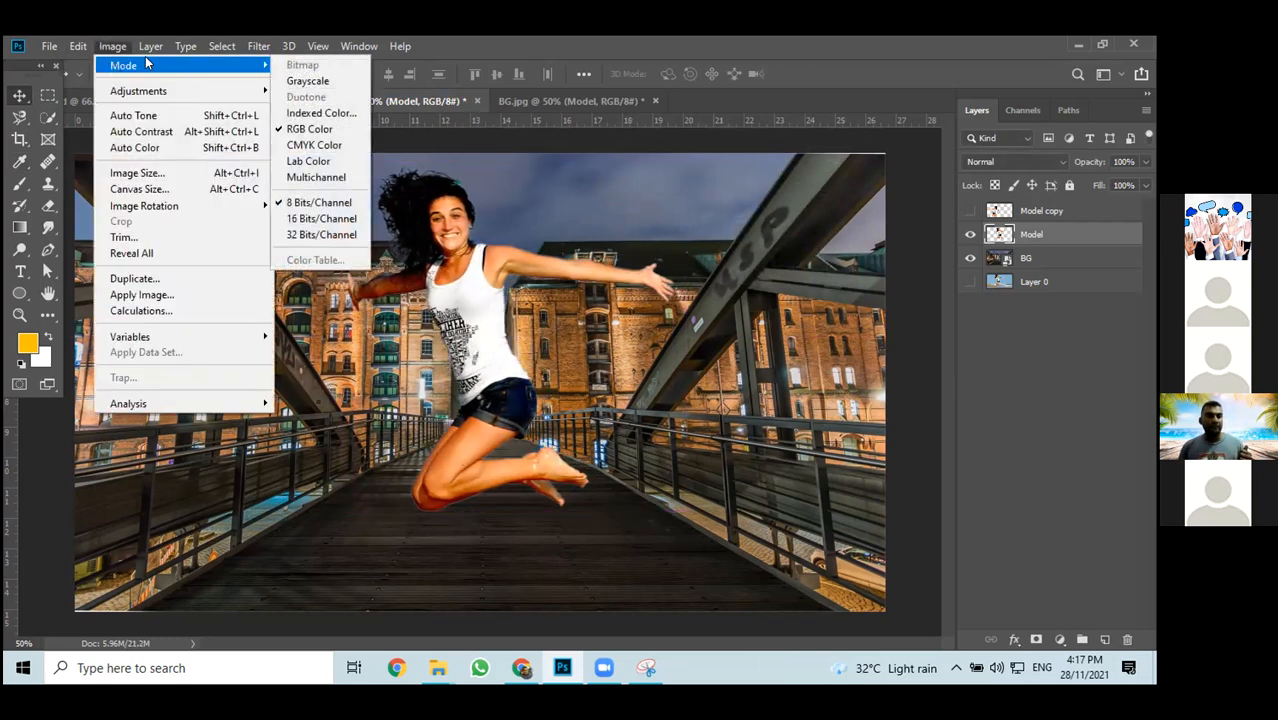
{"action": "mouse_move", "coordinate": [165, 90]}
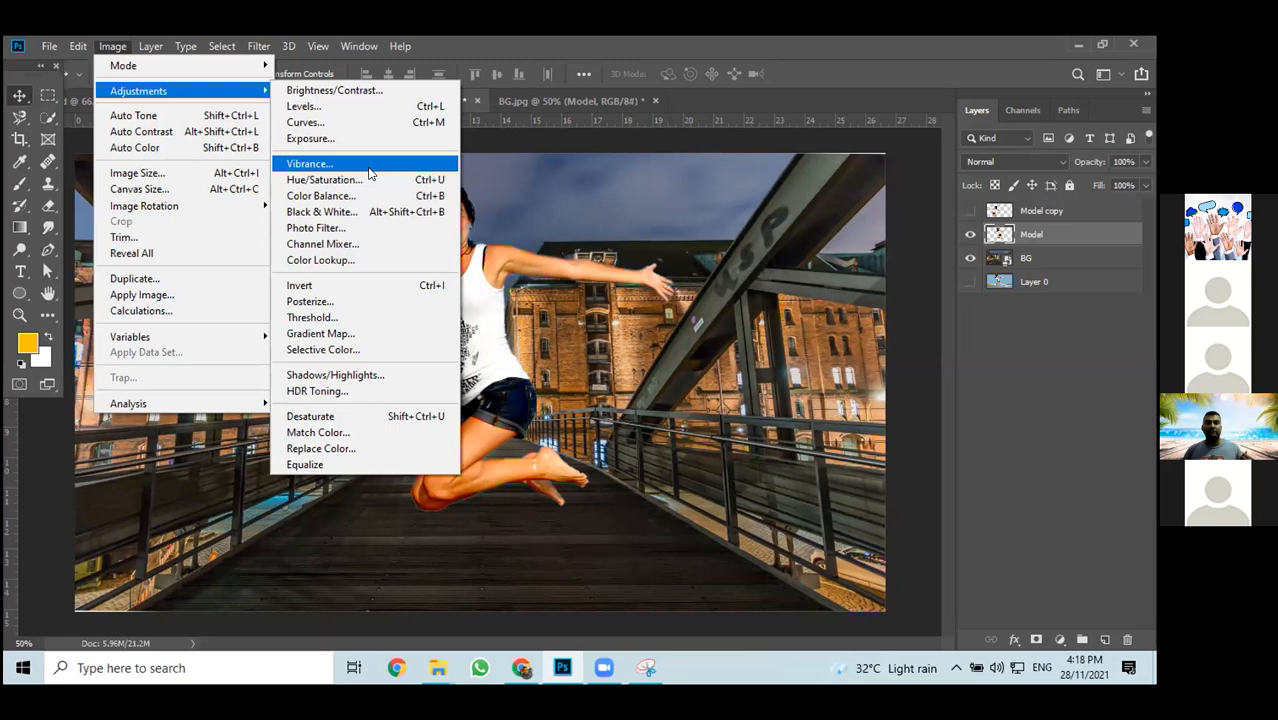
{"action": "key", "text": "Escape"}
{"action": "left_click", "coordinate": [78, 46]}
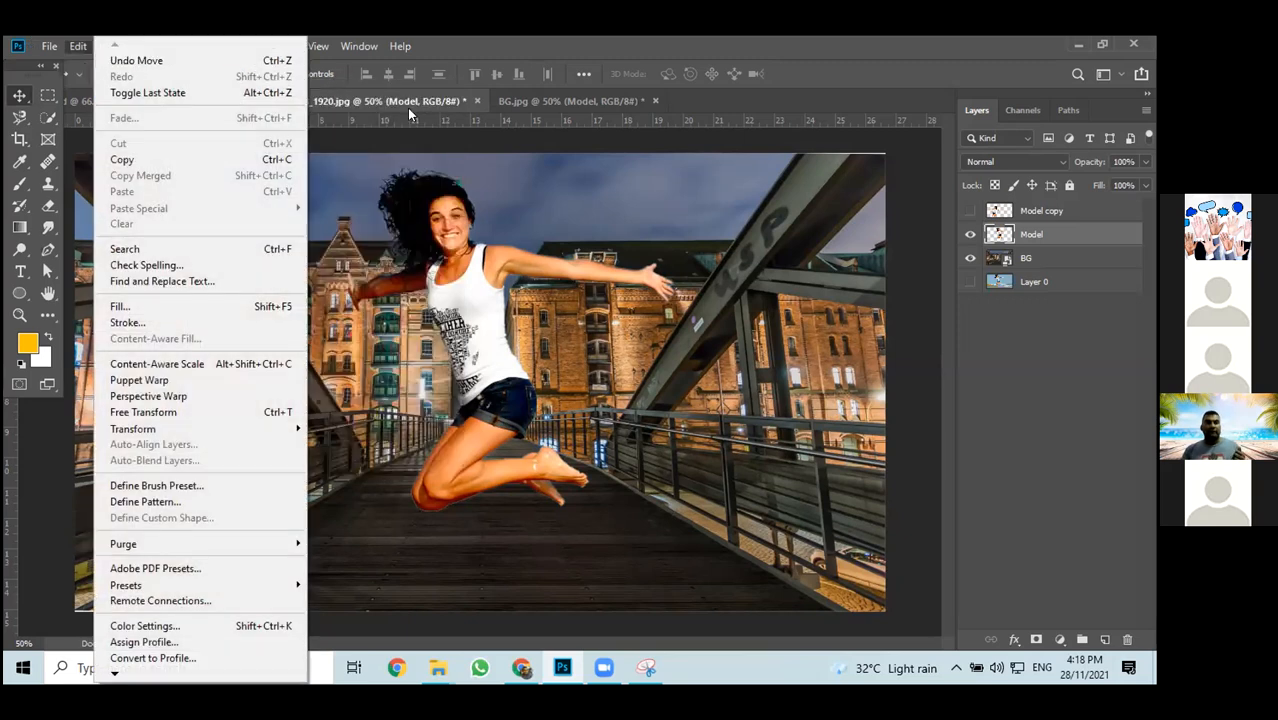
{"action": "left_click", "coordinate": [358, 137]}
Move the model down toward the bridge deck and add a Brightness/Contrast adjustment layer above it with brightness -27
{"action": "left_click_drag", "start_coordinate": [512, 218], "coordinate": [515, 243]}
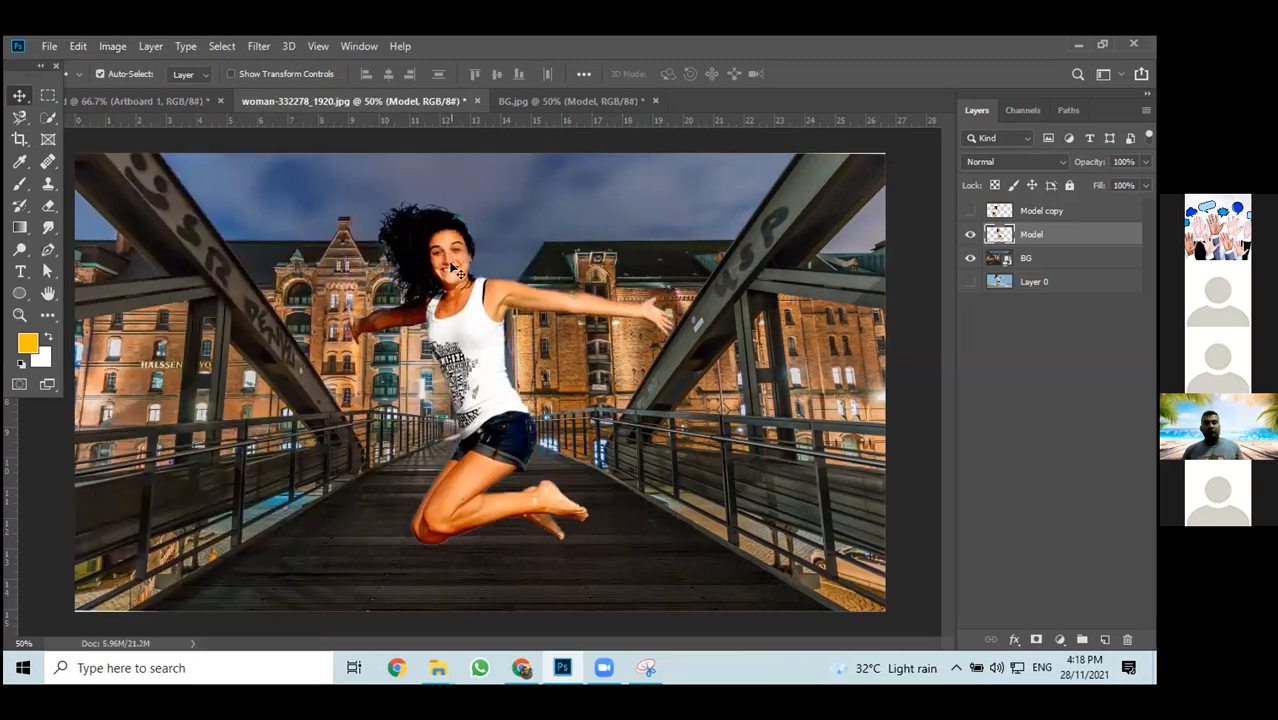
{"action": "left_click", "coordinate": [1059, 639]}
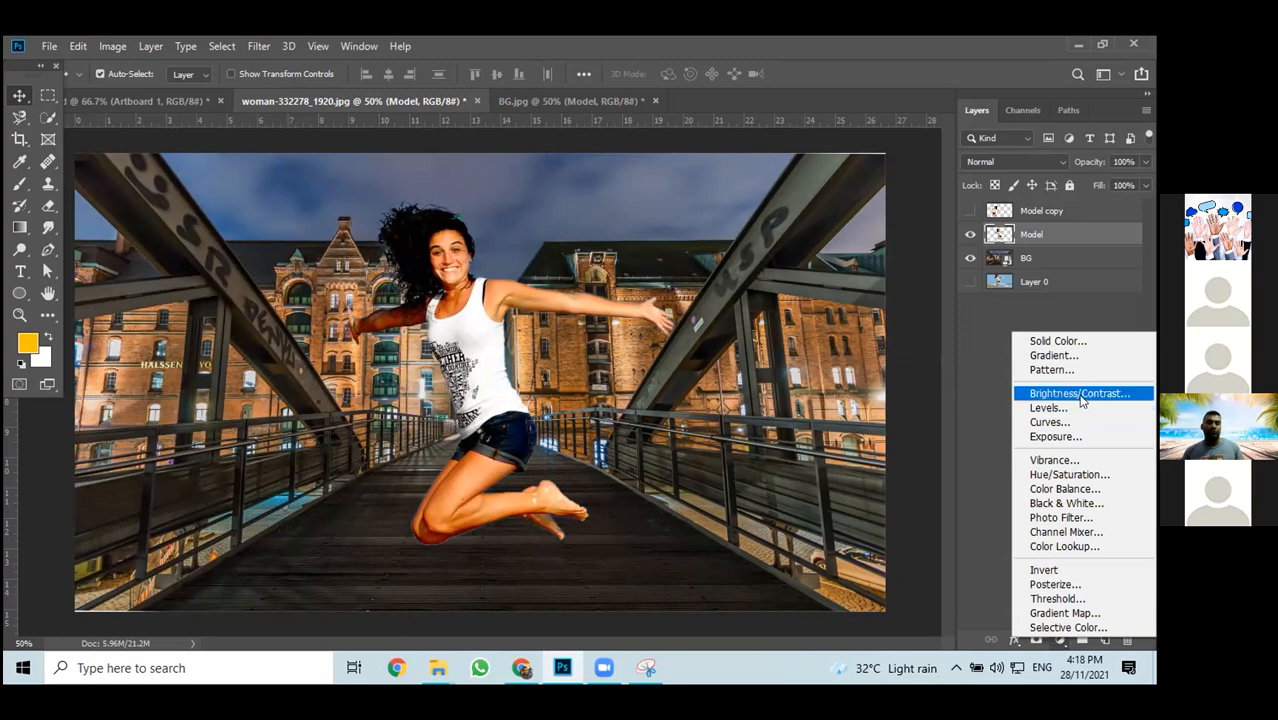
{"action": "left_click", "coordinate": [1075, 397]}
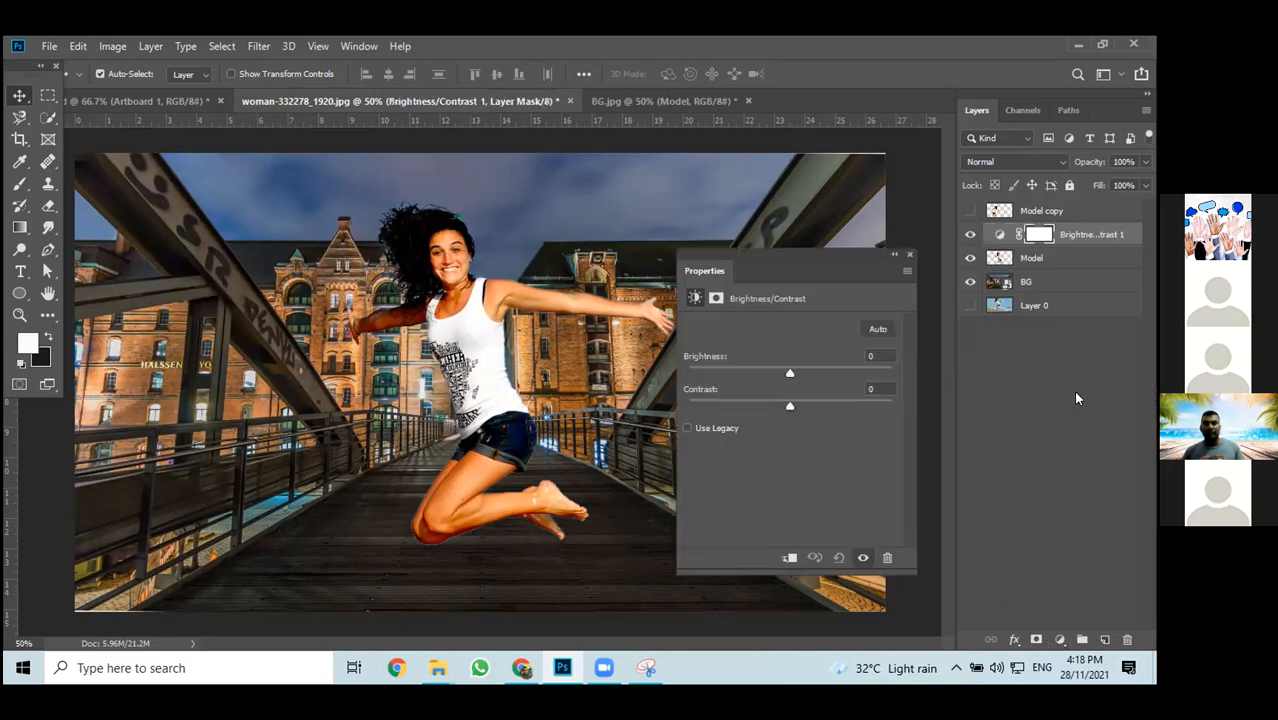
{"action": "mouse_move", "coordinate": [790, 373]}
{"action": "left_mouse_down"}
{"action": "mouse_move", "coordinate": [742, 371]}
{"action": "mouse_move", "coordinate": [827, 371]}
{"action": "mouse_move", "coordinate": [769, 372]}
{"action": "mouse_move", "coordinate": [791, 372]}
{"action": "left_mouse_up"}
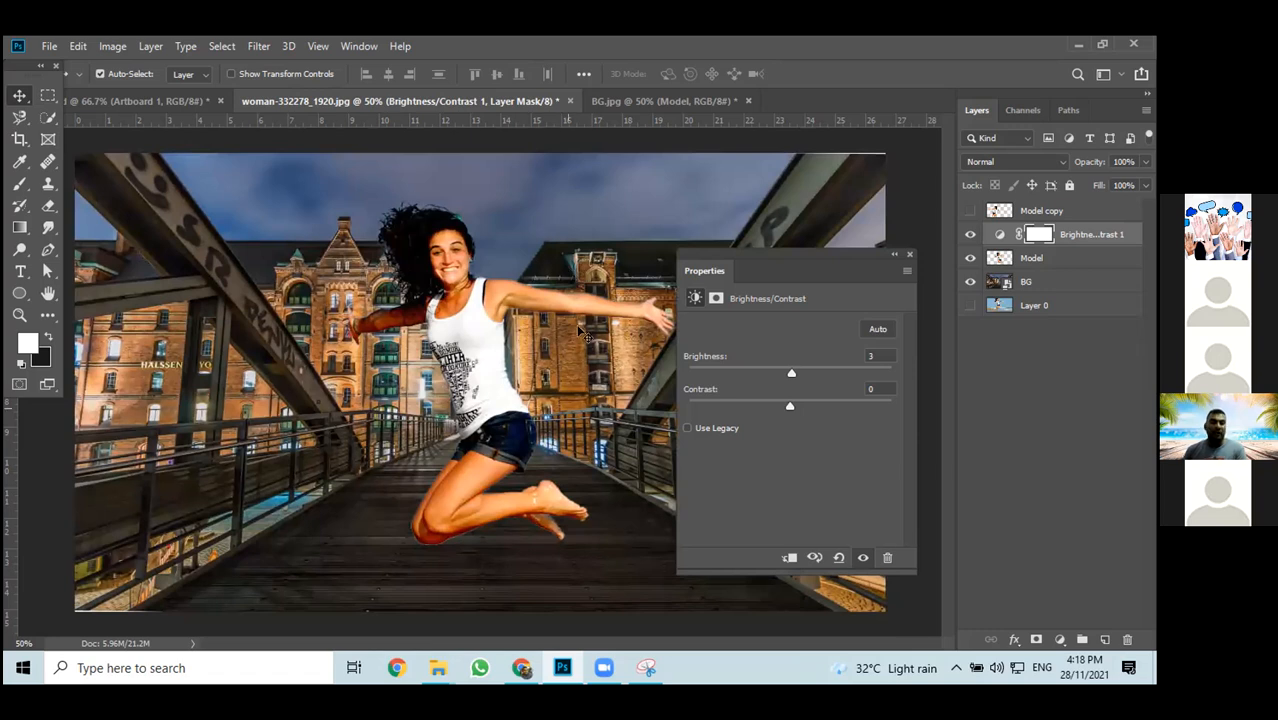
{"action": "left_click_drag", "start_coordinate": [790, 374], "coordinate": [765, 377]}
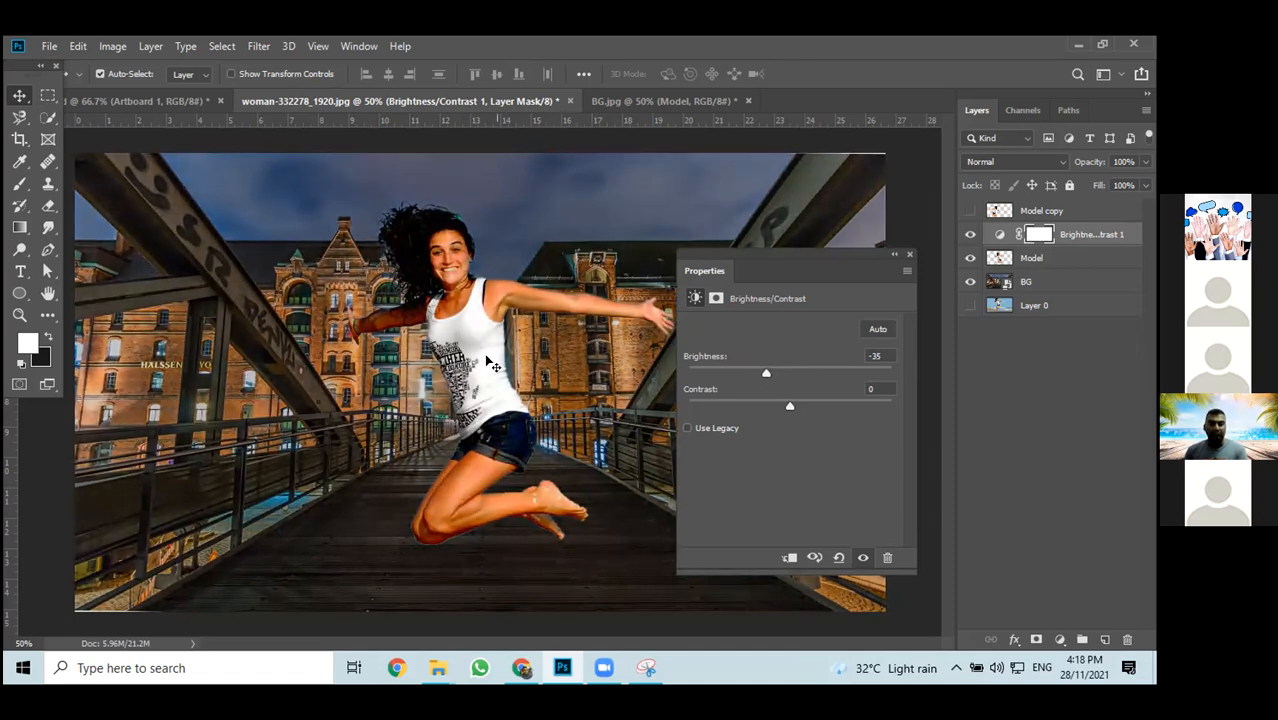
{"action": "mouse_move", "coordinate": [766, 378]}
{"action": "left_mouse_down"}
{"action": "mouse_move", "coordinate": [790, 376]}
{"action": "mouse_move", "coordinate": [740, 382]}
{"action": "mouse_move", "coordinate": [813, 374]}
{"action": "mouse_move", "coordinate": [771, 376]}
{"action": "left_mouse_up"}
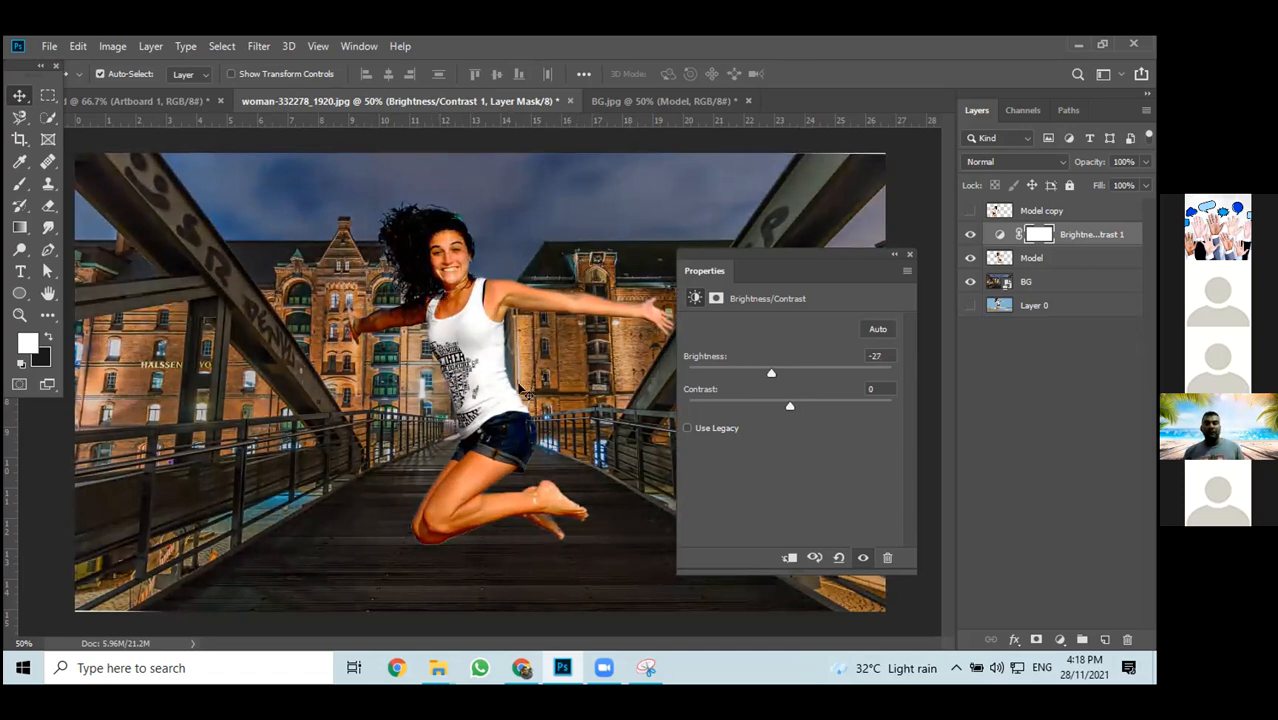
Clip the Brightness/Contrast adjustment layer to the Model layer, switching the clipping off and on to compare its effect
{"action": "left_click", "coordinate": [789, 557]}
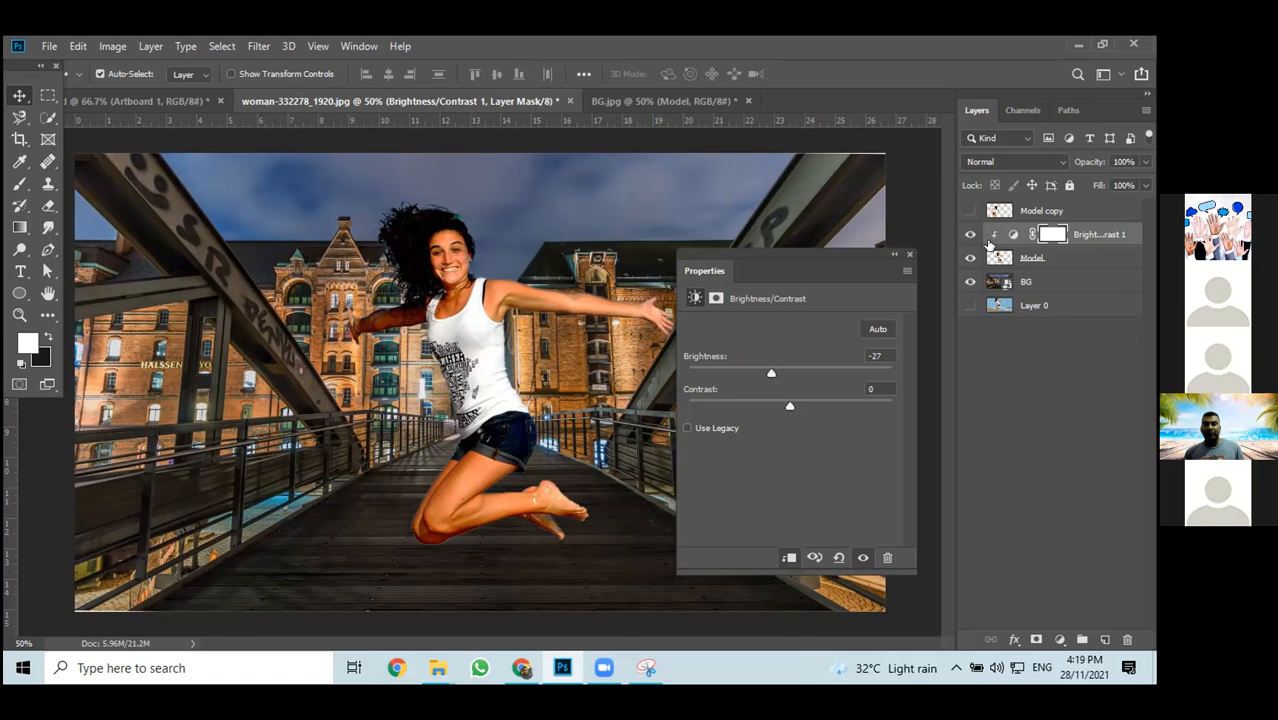
{"action": "left_click", "coordinate": [789, 557]}
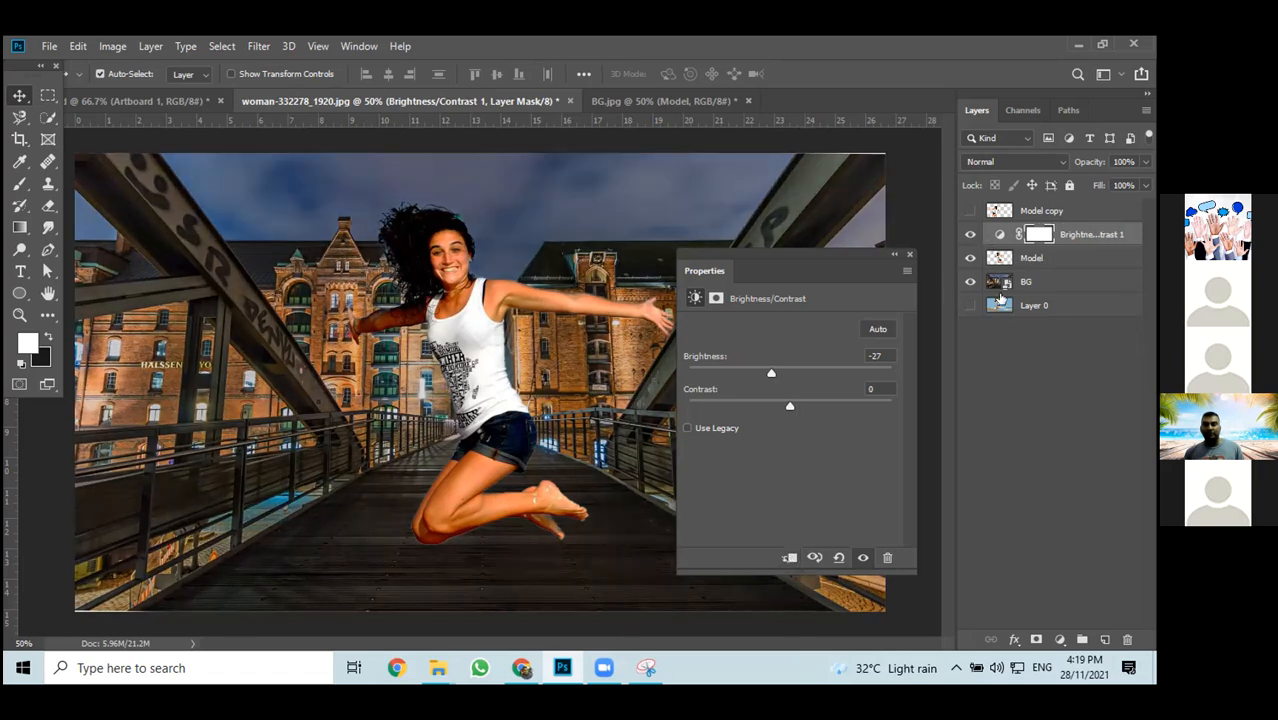
{"action": "left_click", "coordinate": [789, 557]}
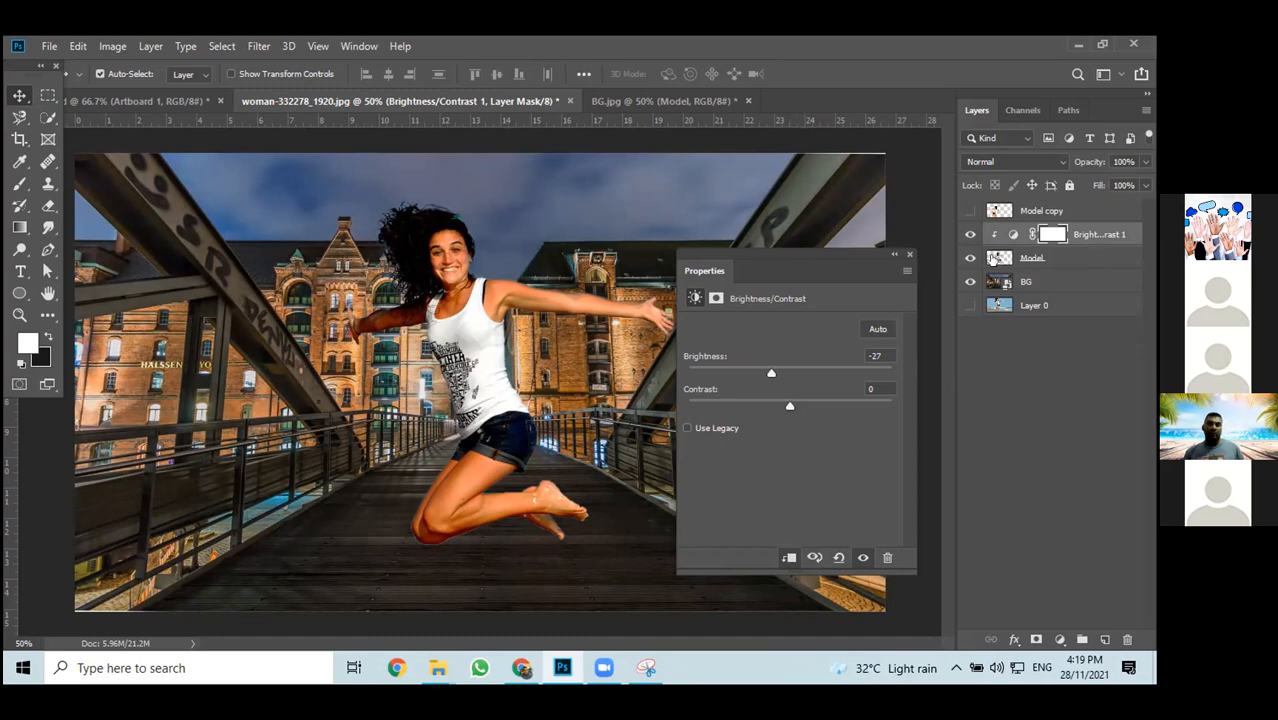
{"action": "left_click", "coordinate": [789, 557]}
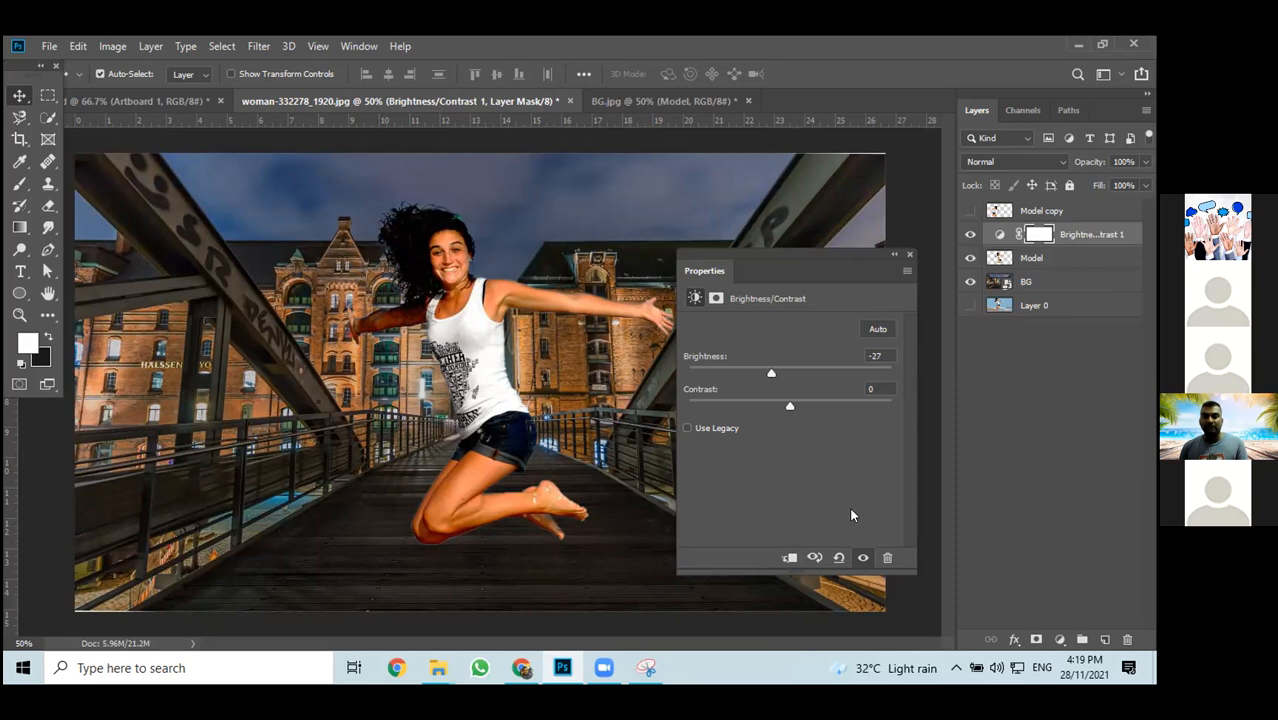
{"action": "left_click", "coordinate": [788, 556]}
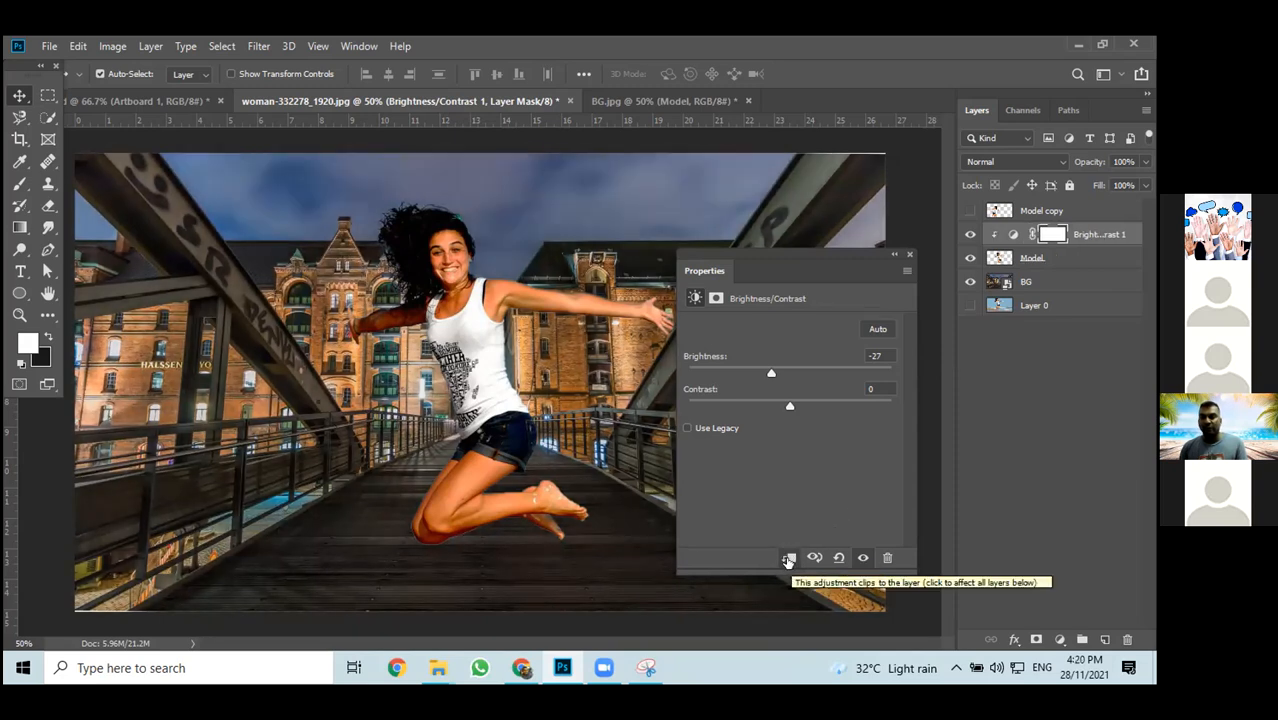
Set the clipped adjustment layer's brightness to -97 and contrast to 38, and close its properties
{"action": "left_click_drag", "start_coordinate": [769, 373], "coordinate": [731, 376]}
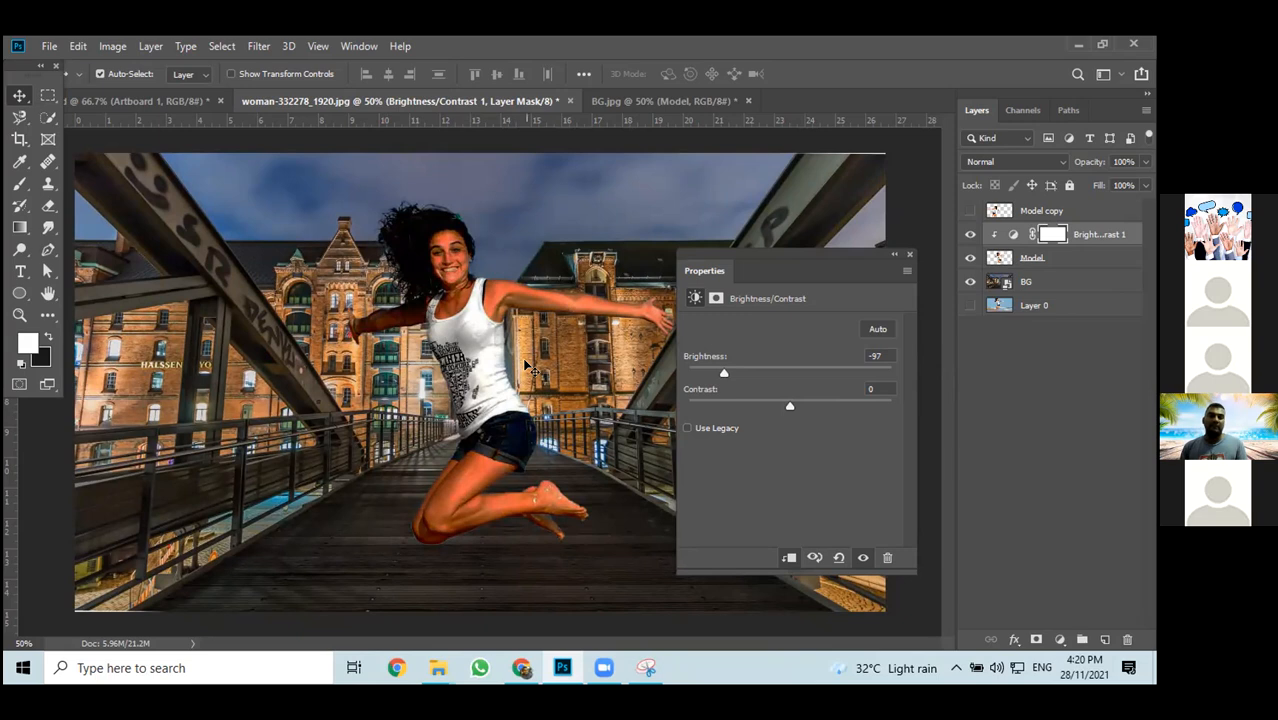
{"action": "left_click_drag", "start_coordinate": [786, 403], "coordinate": [828, 406]}
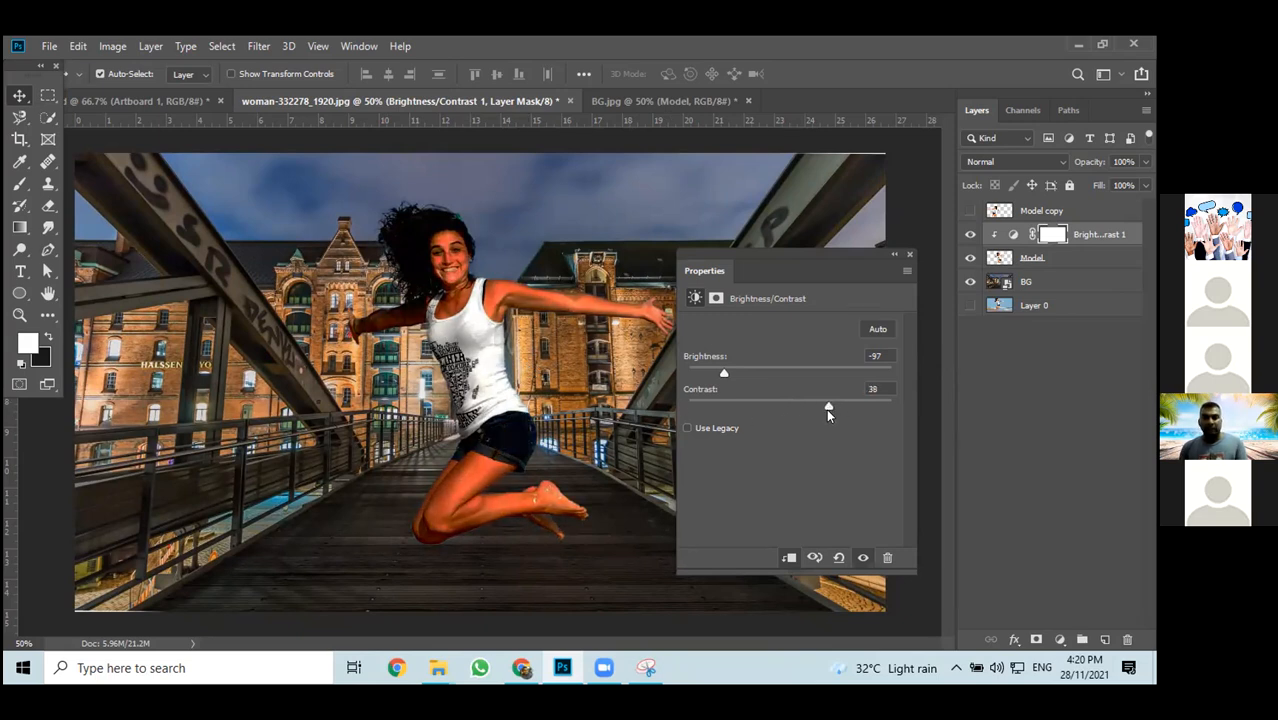
{"action": "left_click", "coordinate": [906, 258]}
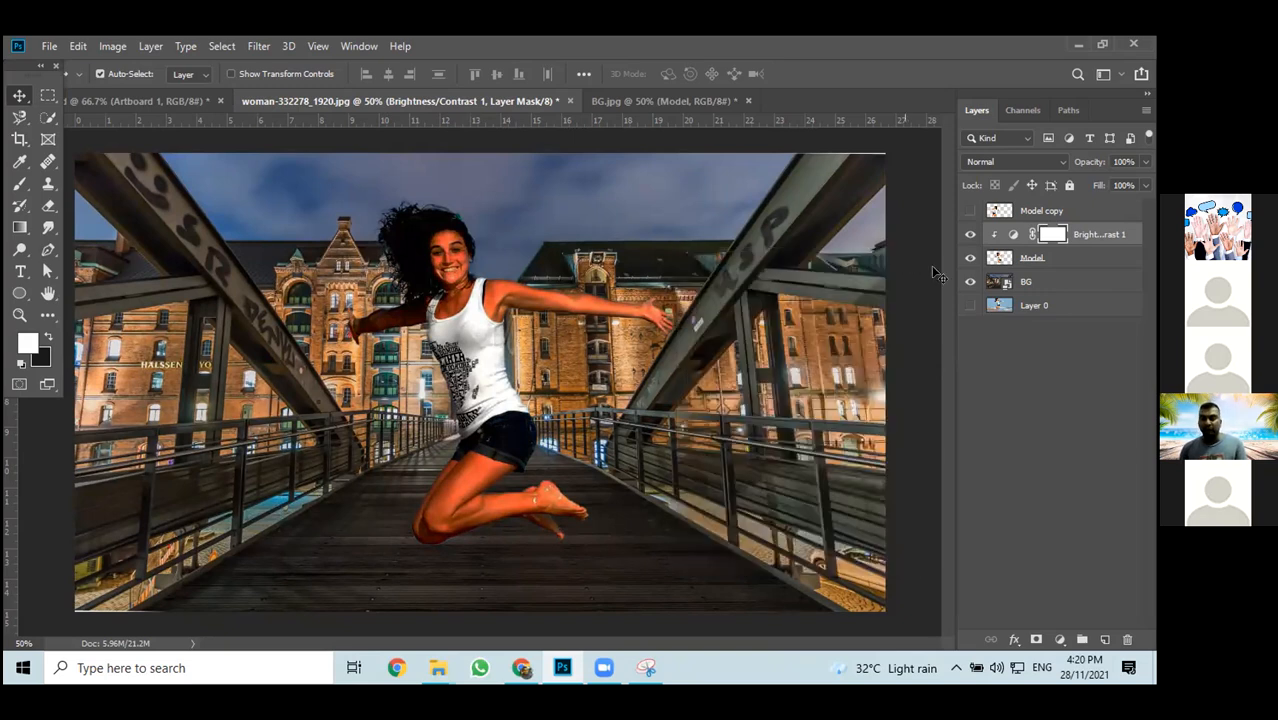
Add a Levels adjustment layer above Brightness/Contrast and clip it to the Model layer, switching the clipping off and on to compare
{"action": "left_click", "coordinate": [1059, 639]}
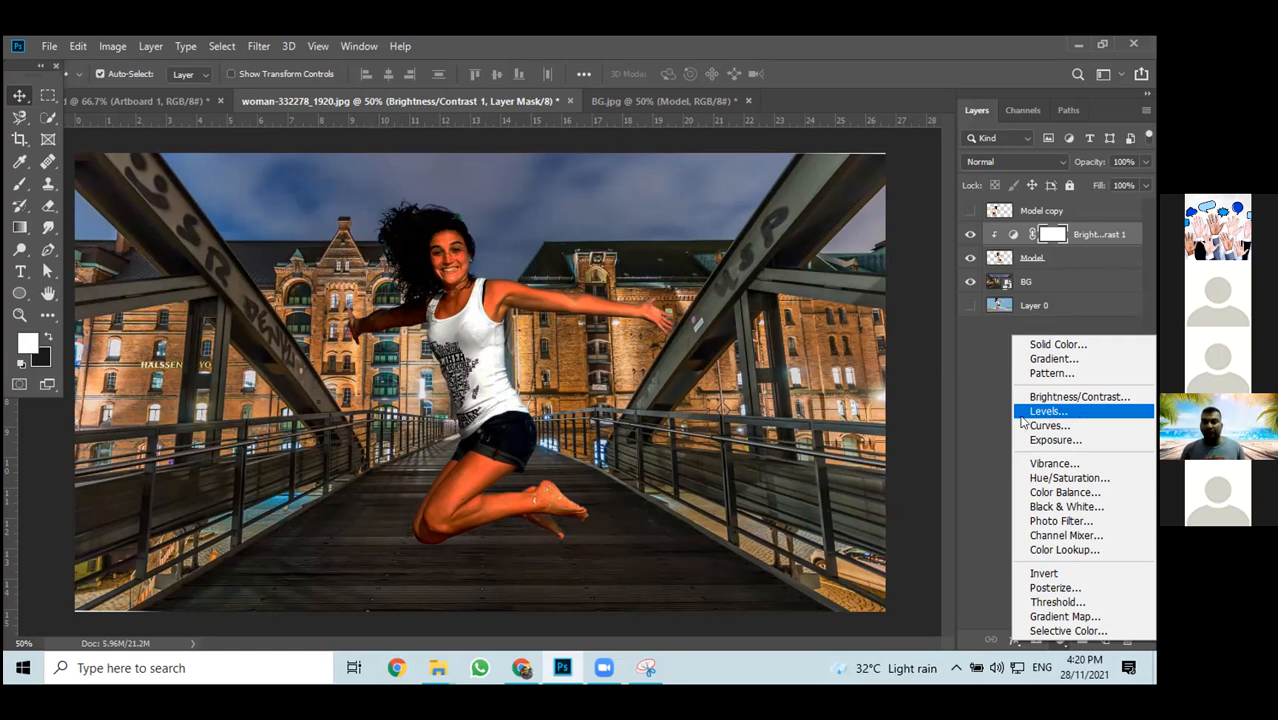
{"action": "left_click", "coordinate": [1058, 412]}
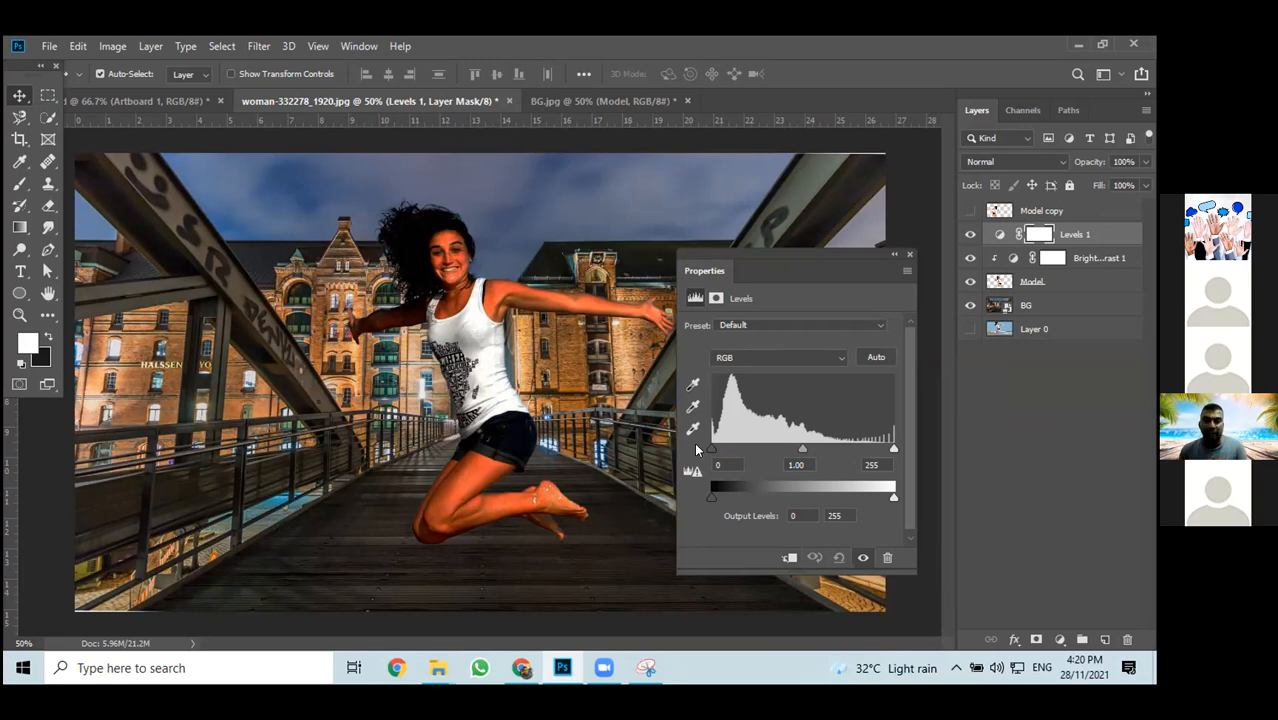
{"action": "left_click", "coordinate": [787, 558]}
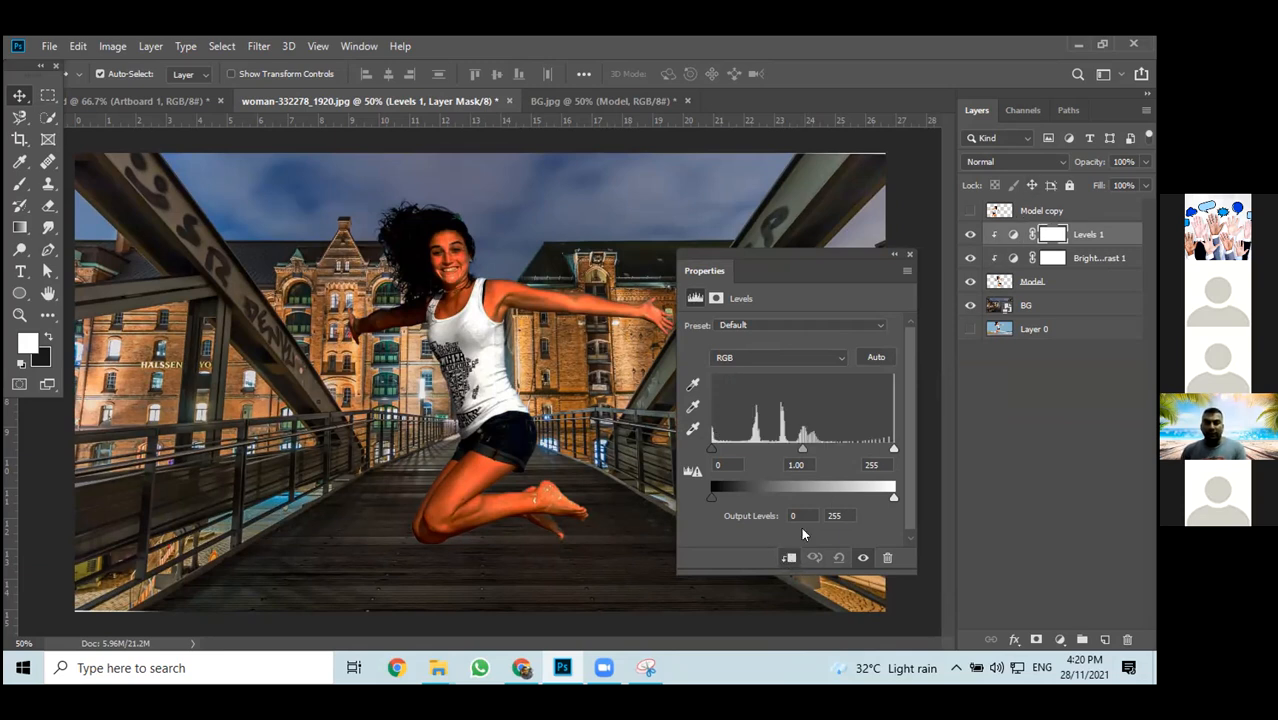
{"action": "left_click", "coordinate": [788, 558]}
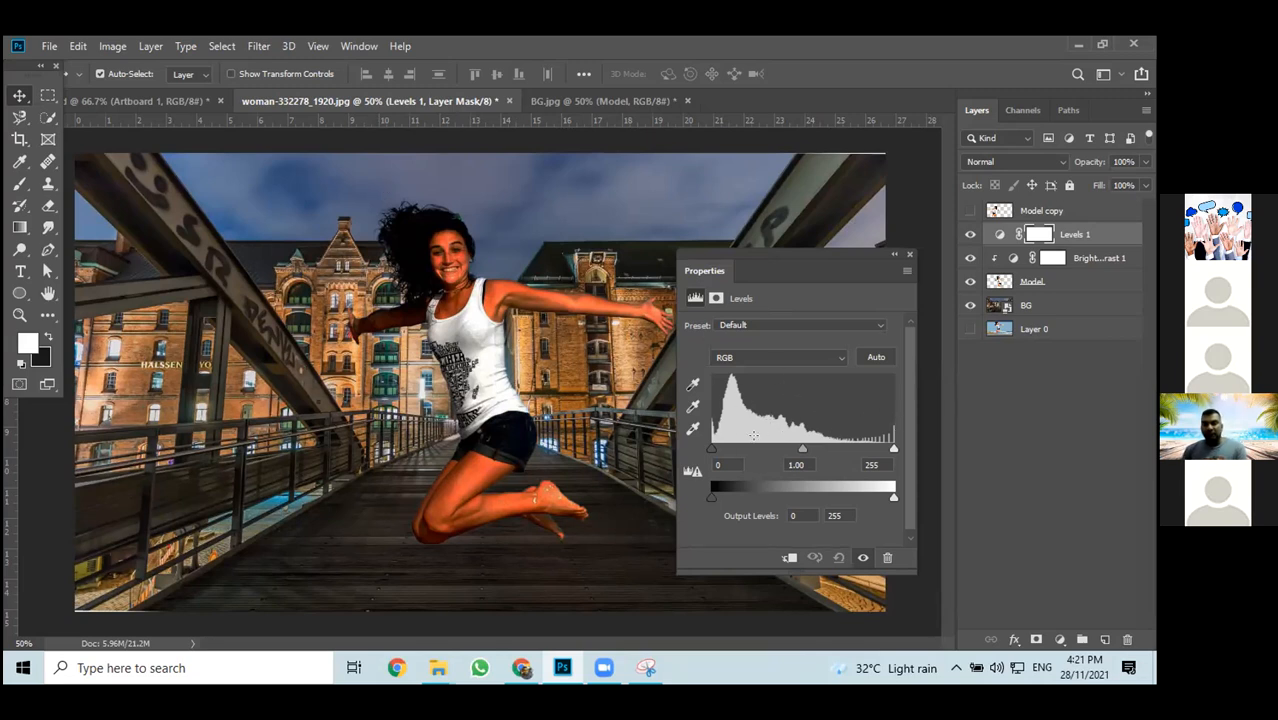
{"action": "left_click", "coordinate": [790, 557]}
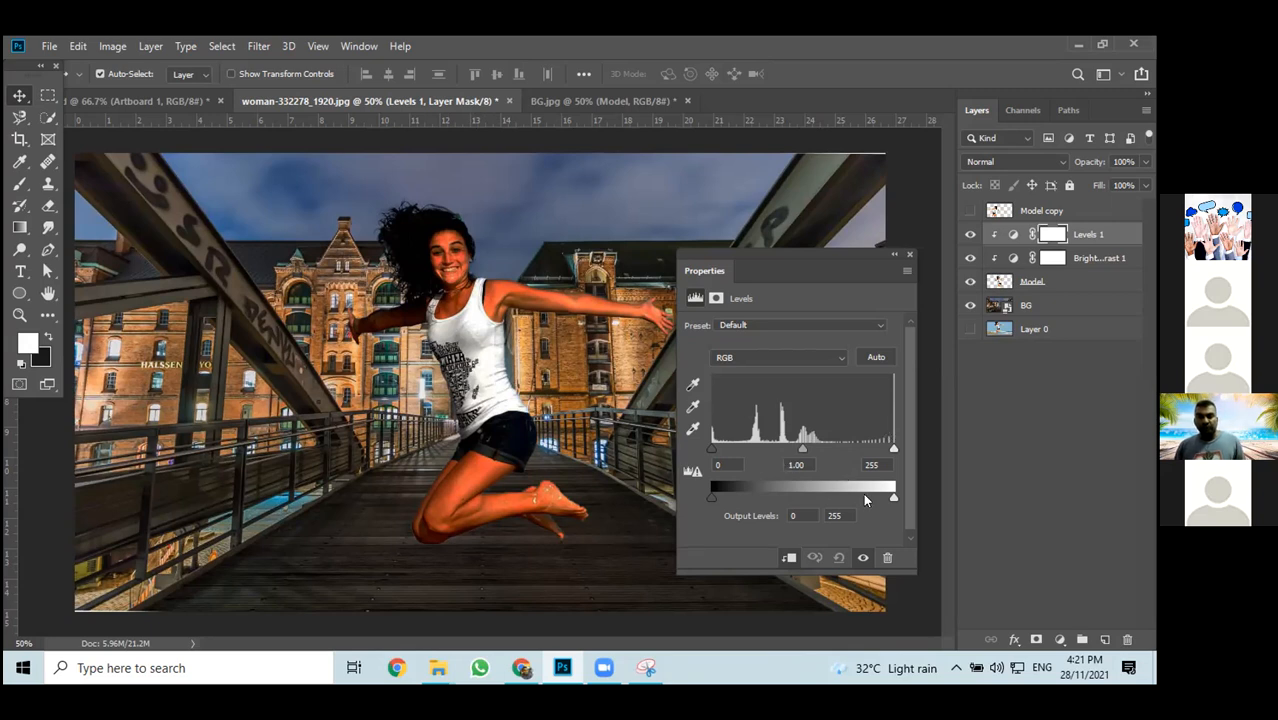
Lower the clipped Levels layer's white output level to 174 and close its properties
{"action": "mouse_move", "coordinate": [890, 499]}
{"action": "left_mouse_down"}
{"action": "mouse_move", "coordinate": [857, 497]}
{"action": "mouse_move", "coordinate": [900, 500]}
{"action": "left_mouse_up"}
{"action": "mouse_move", "coordinate": [705, 494]}
{"action": "left_mouse_down"}
{"action": "mouse_move", "coordinate": [749, 496]}
{"action": "mouse_move", "coordinate": [684, 487]}
{"action": "left_mouse_up"}
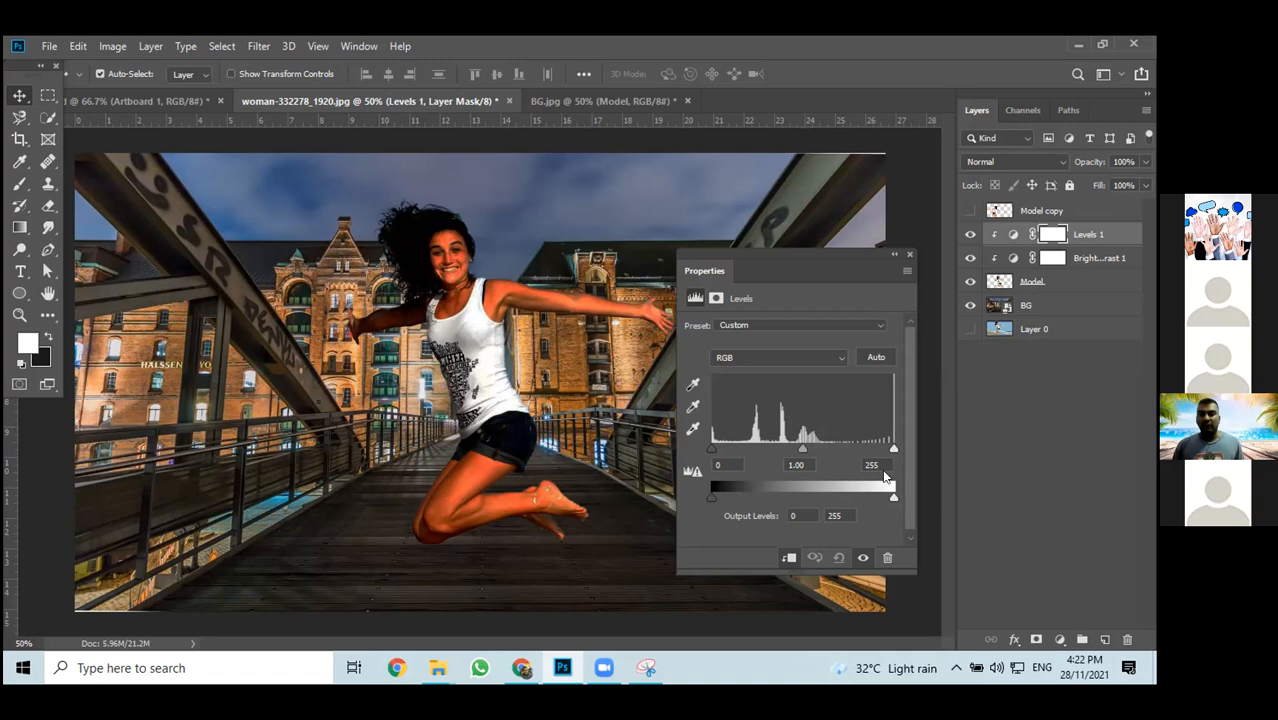
{"action": "left_click_drag", "start_coordinate": [894, 501], "coordinate": [827, 489]}
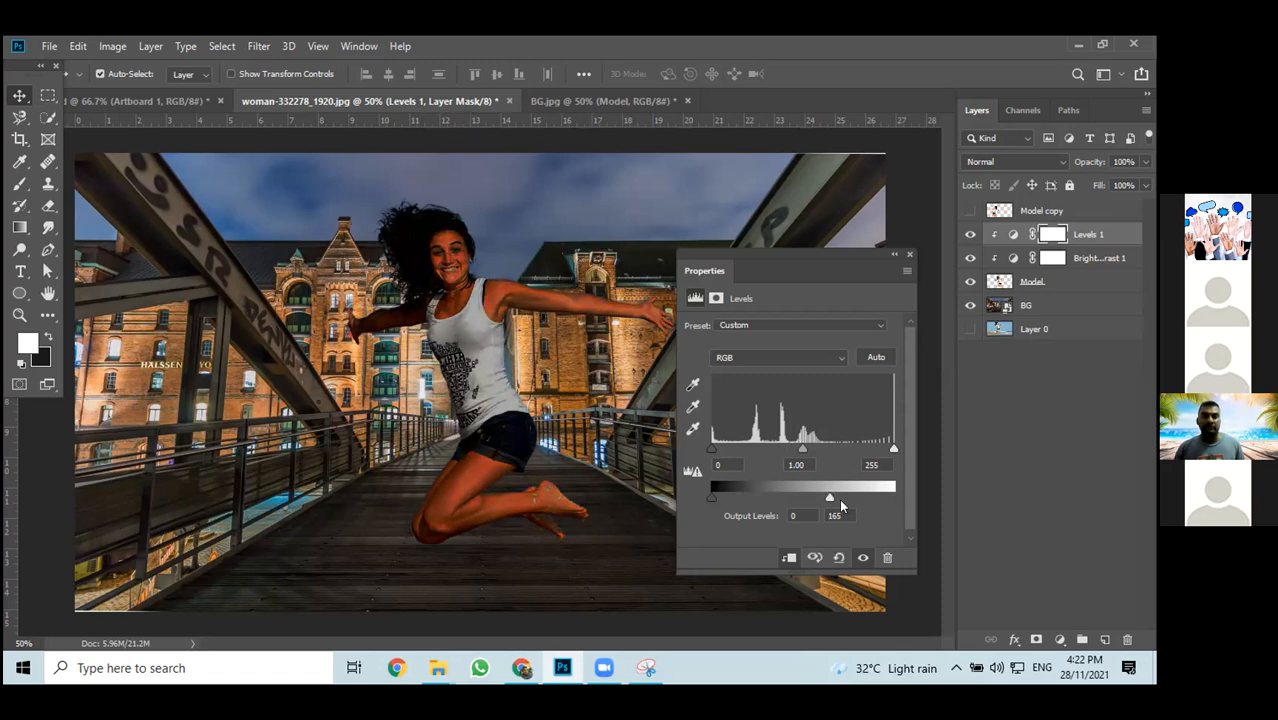
{"action": "left_click_drag", "start_coordinate": [827, 500], "coordinate": [836, 505]}
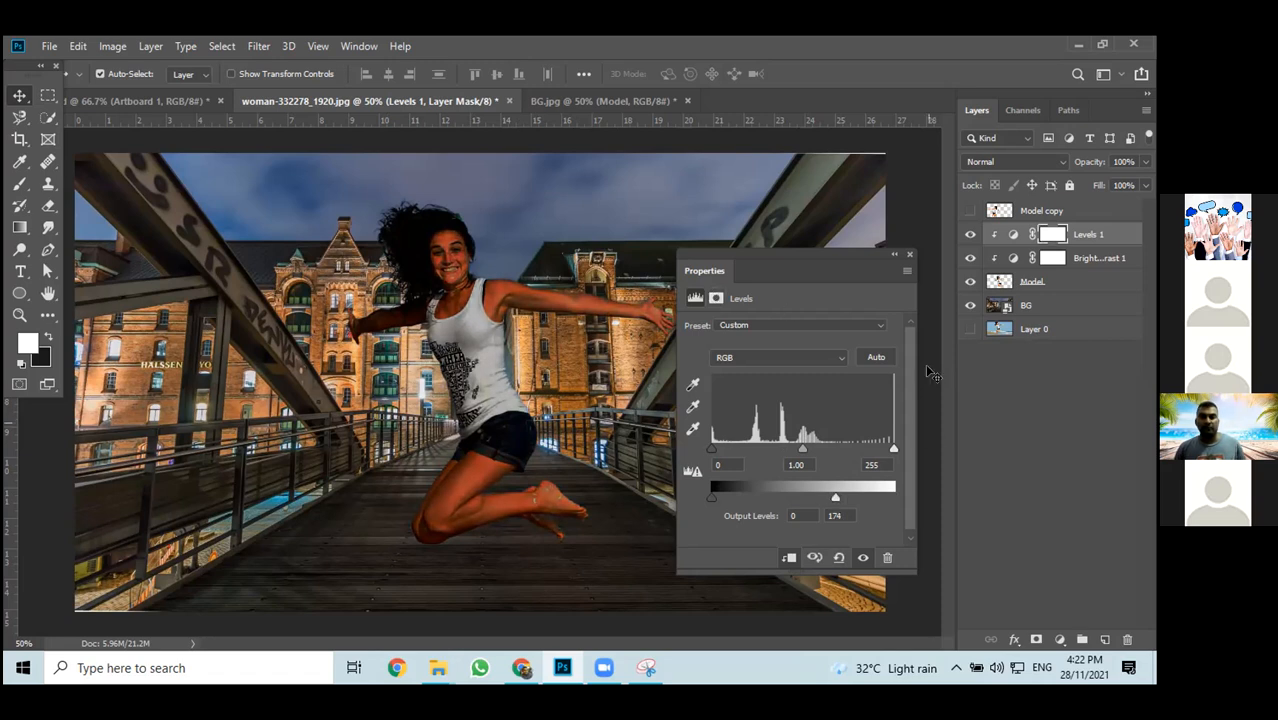
{"action": "left_click", "coordinate": [908, 259]}
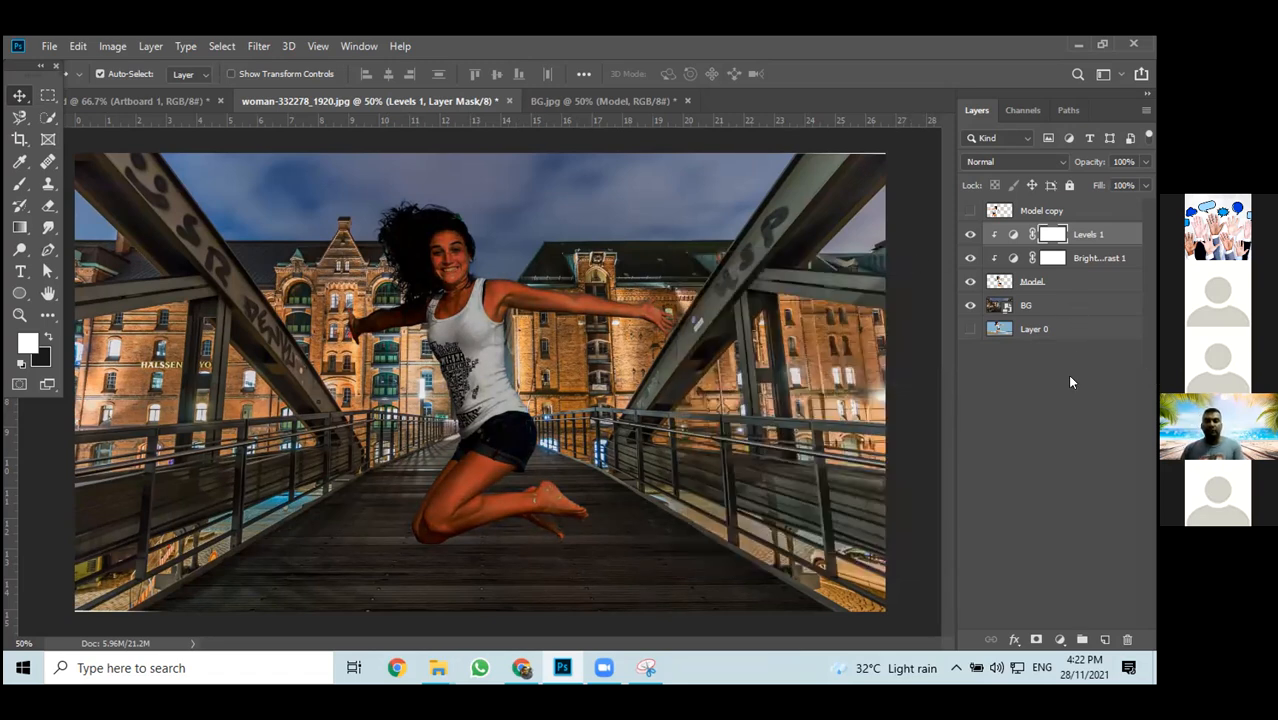
Delete the Levels adjustment layer above the Brightness/Contrast layer
{"action": "left_click", "coordinate": [1059, 640]}
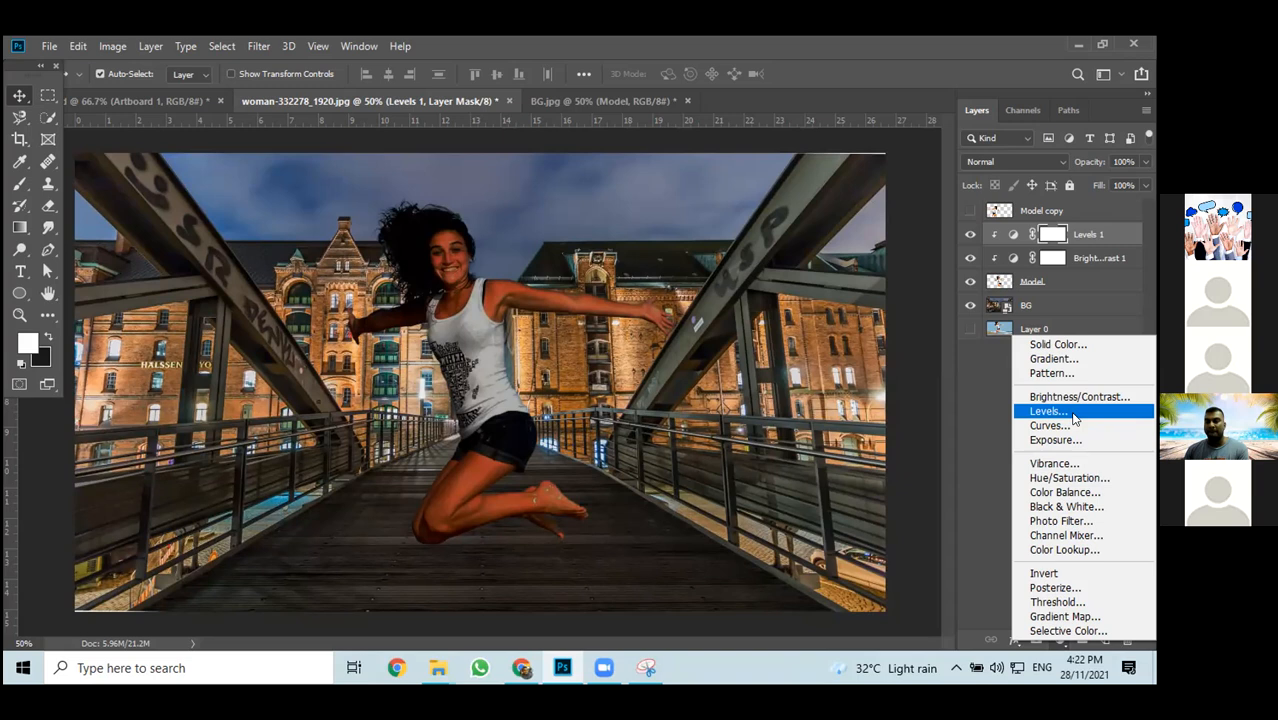
{"action": "left_click", "coordinate": [989, 395]}
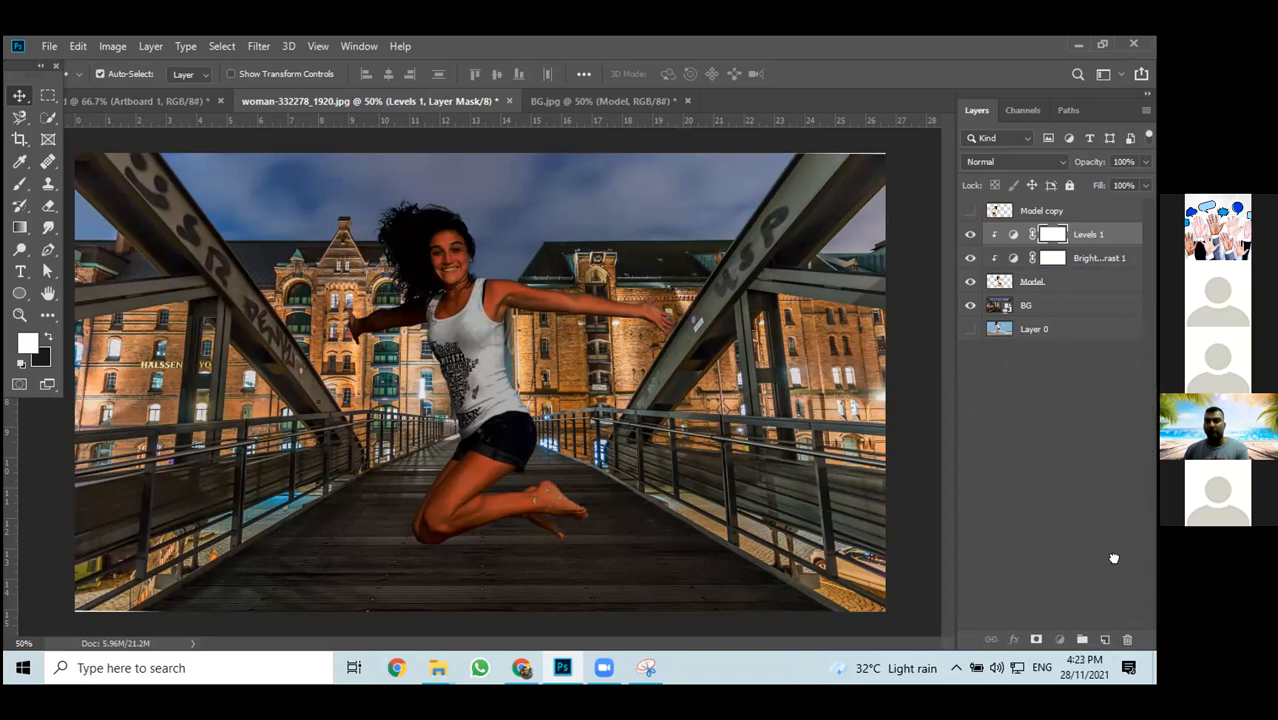
{"action": "key", "text": "Delete"}
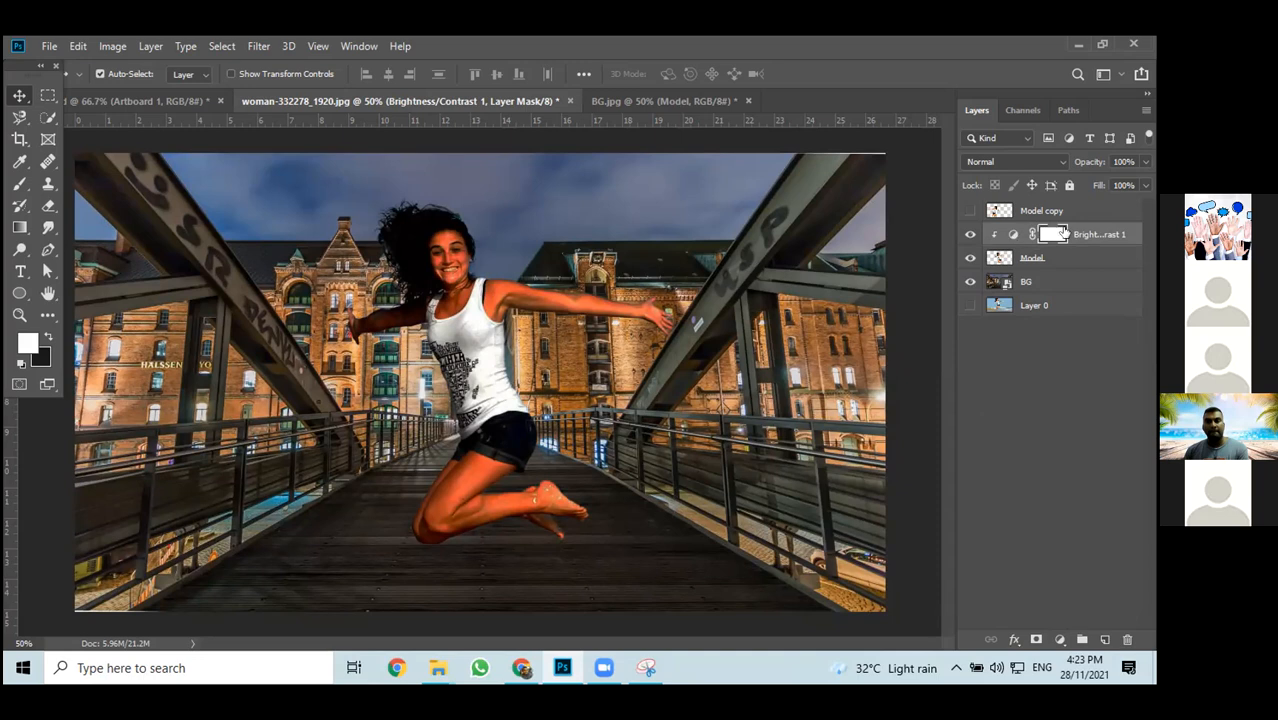
Add a Levels adjustment layer clipped to the Model layer, with input white at 251 and output white at 158
{"action": "left_click", "coordinate": [1059, 641]}
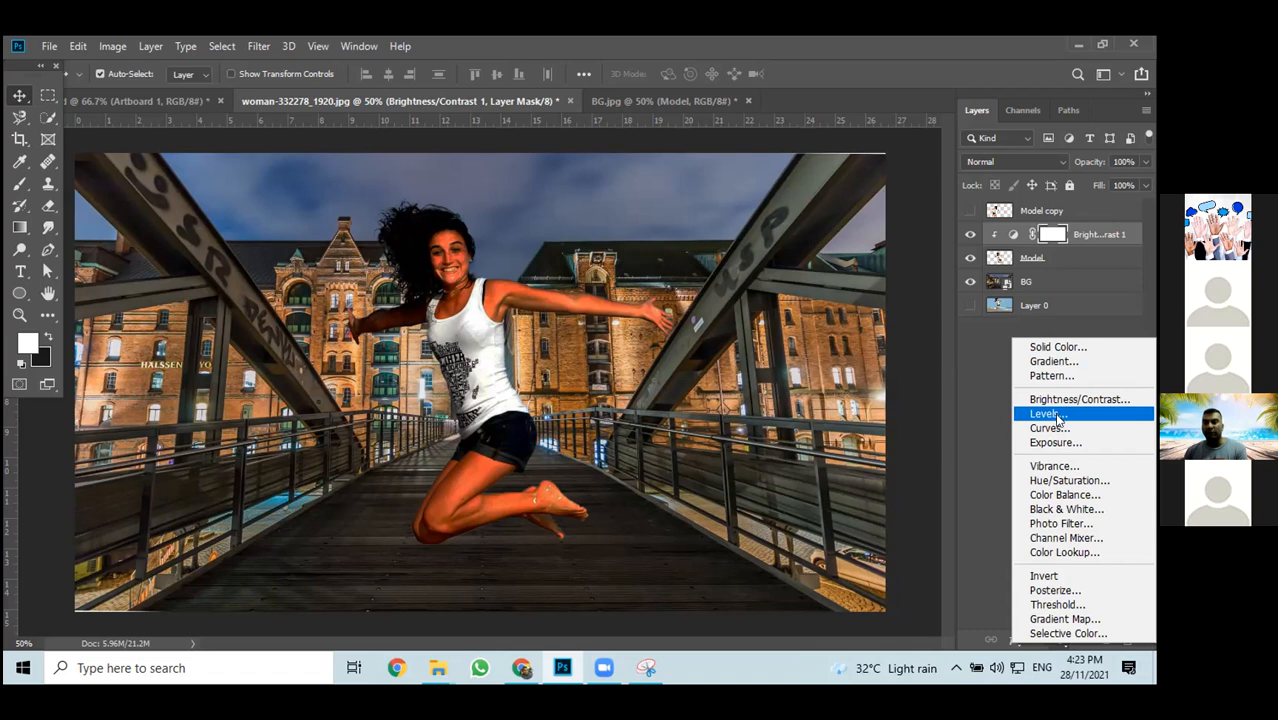
{"action": "left_click", "coordinate": [1057, 418]}
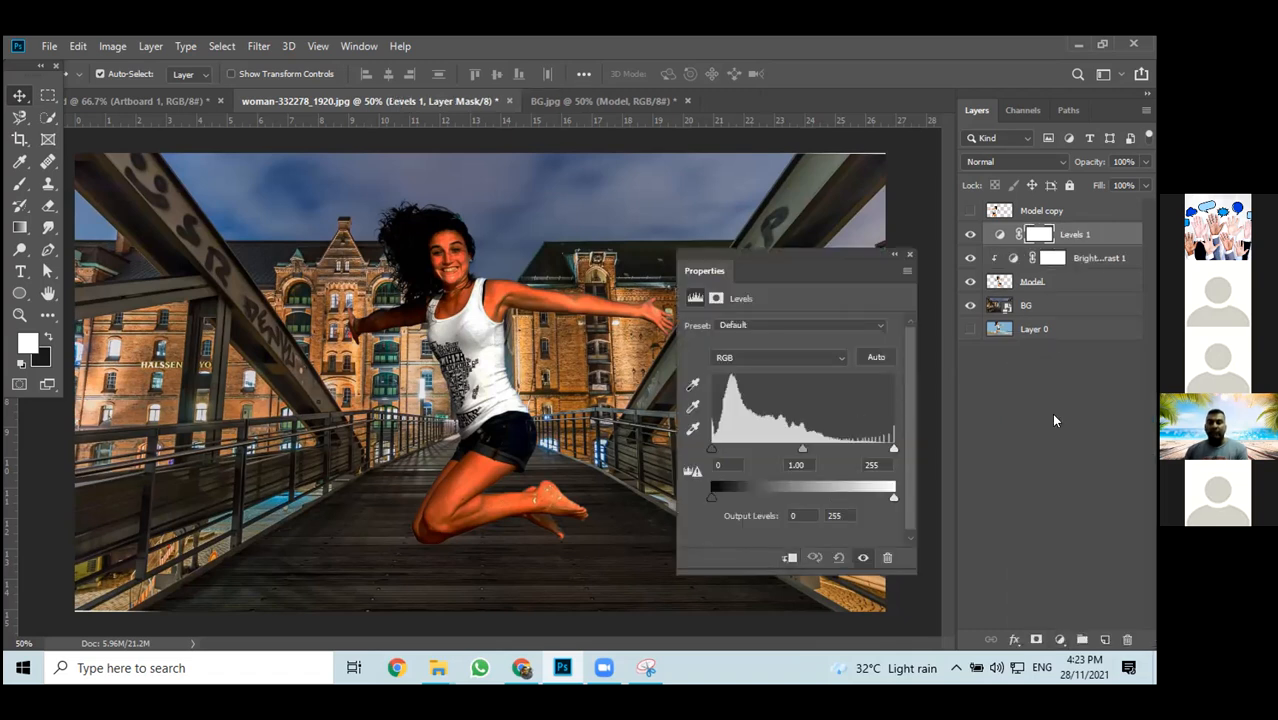
{"action": "left_click_drag", "start_coordinate": [894, 497], "coordinate": [923, 494]}
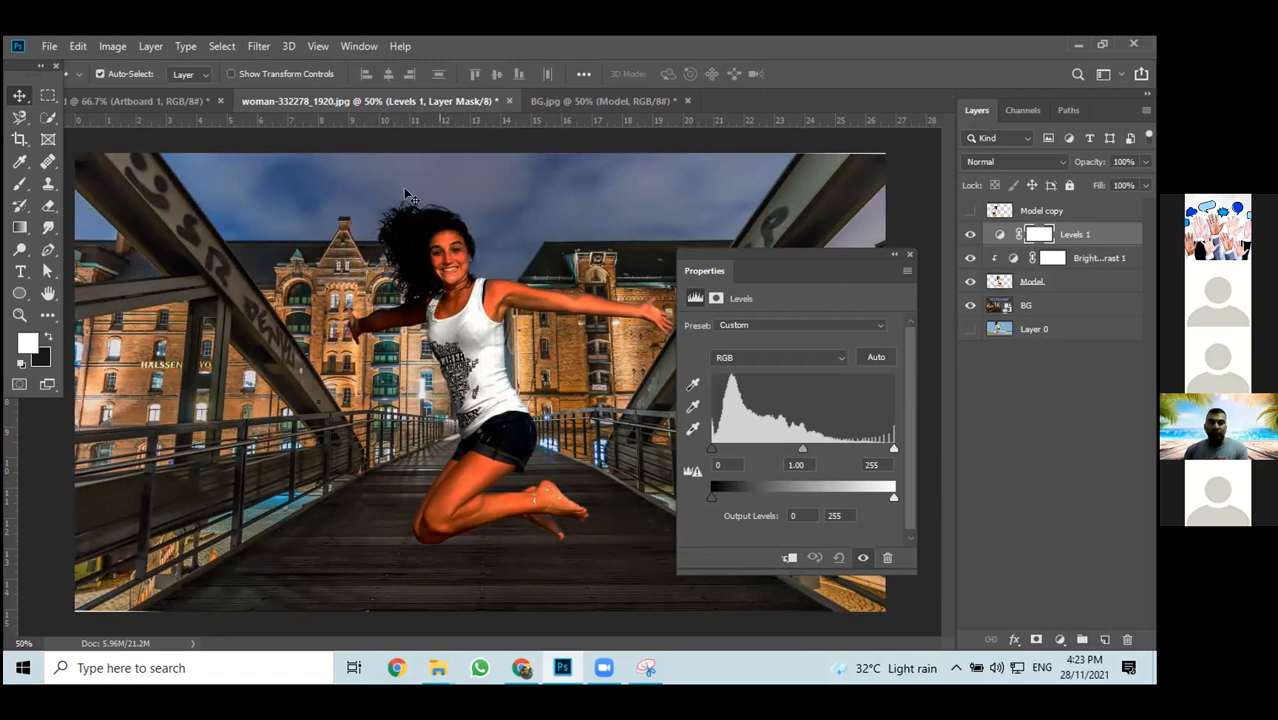
{"action": "left_click", "coordinate": [788, 560]}
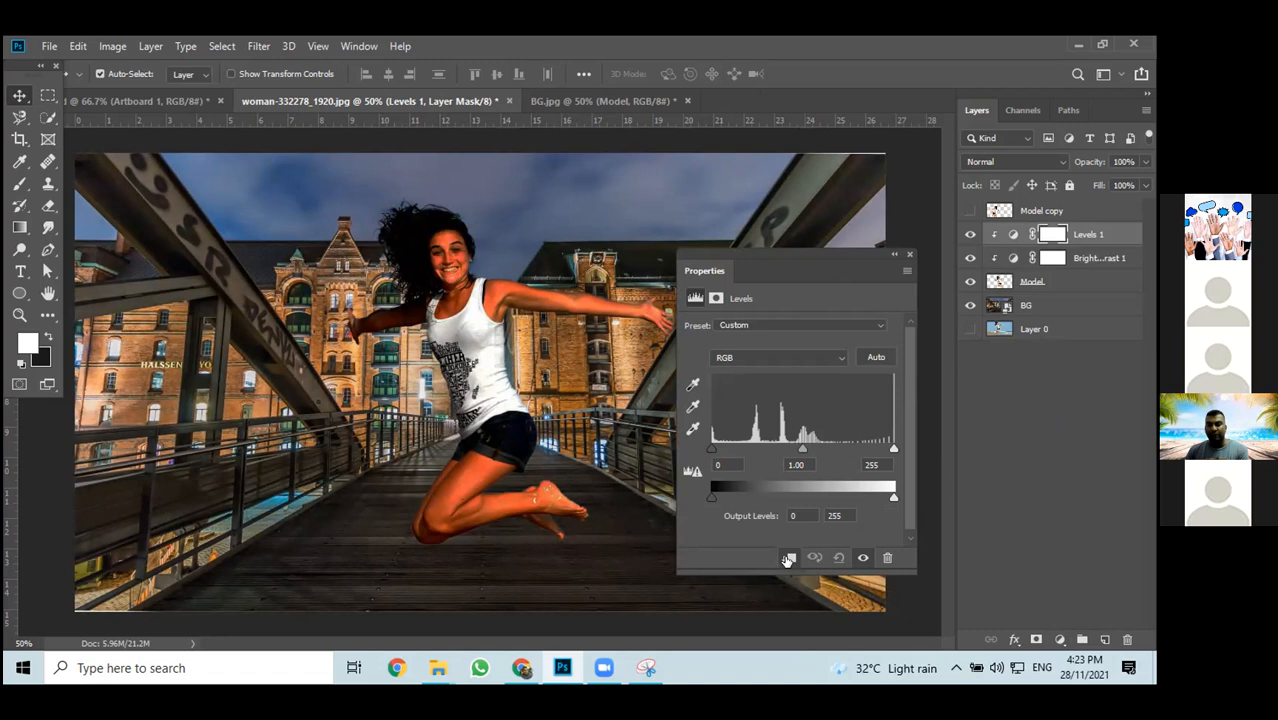
{"action": "left_click_drag", "start_coordinate": [890, 494], "coordinate": [820, 496]}
{"action": "mouse_move", "coordinate": [893, 450]}
{"action": "left_mouse_down"}
{"action": "mouse_move", "coordinate": [872, 452]}
{"action": "mouse_move", "coordinate": [885, 452]}
{"action": "left_mouse_up"}
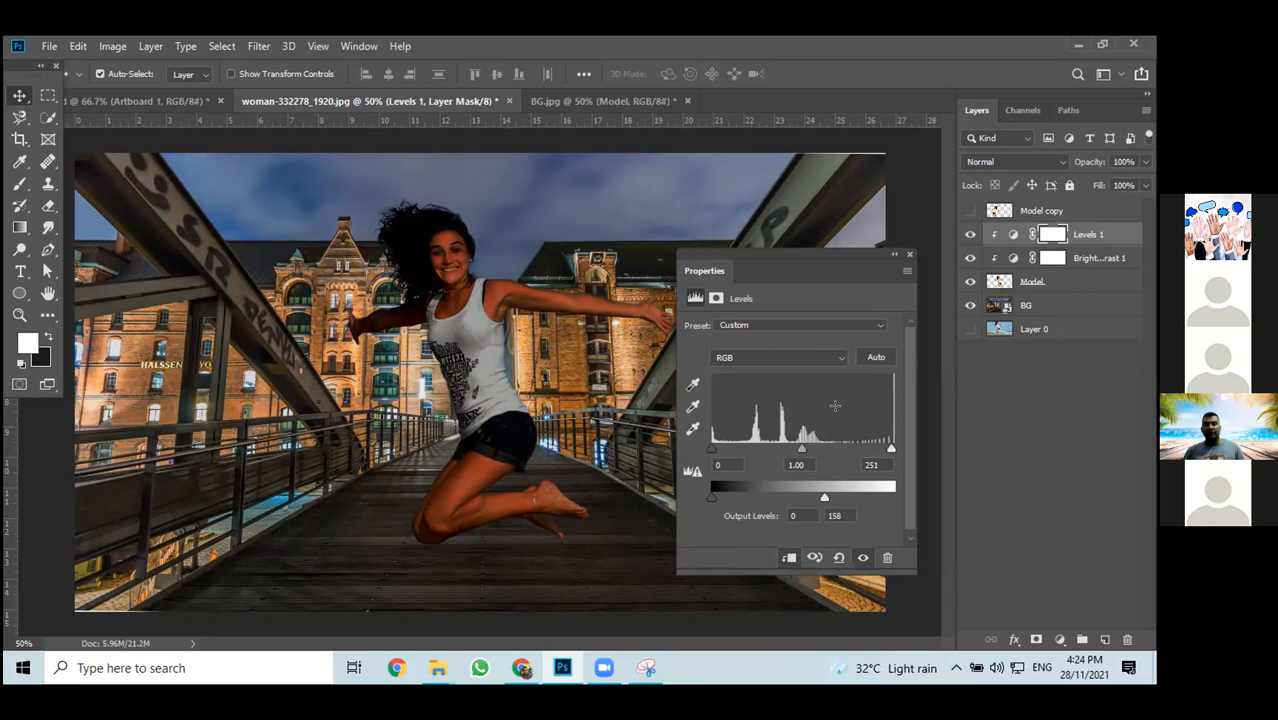
Switch the Levels layer's clipping off and on to compare its effect on the whole image and on the model alone
{"action": "left_click", "coordinate": [996, 235], "text": "alt"}
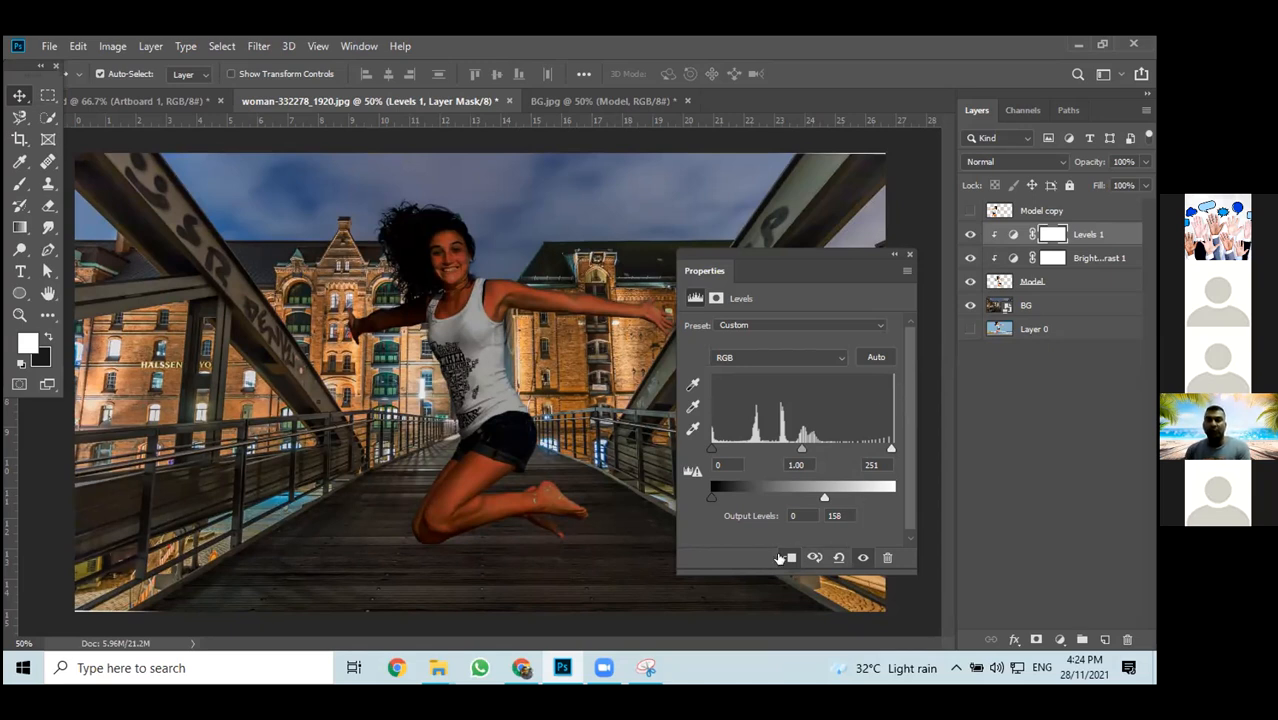
{"action": "left_click", "coordinate": [788, 558]}
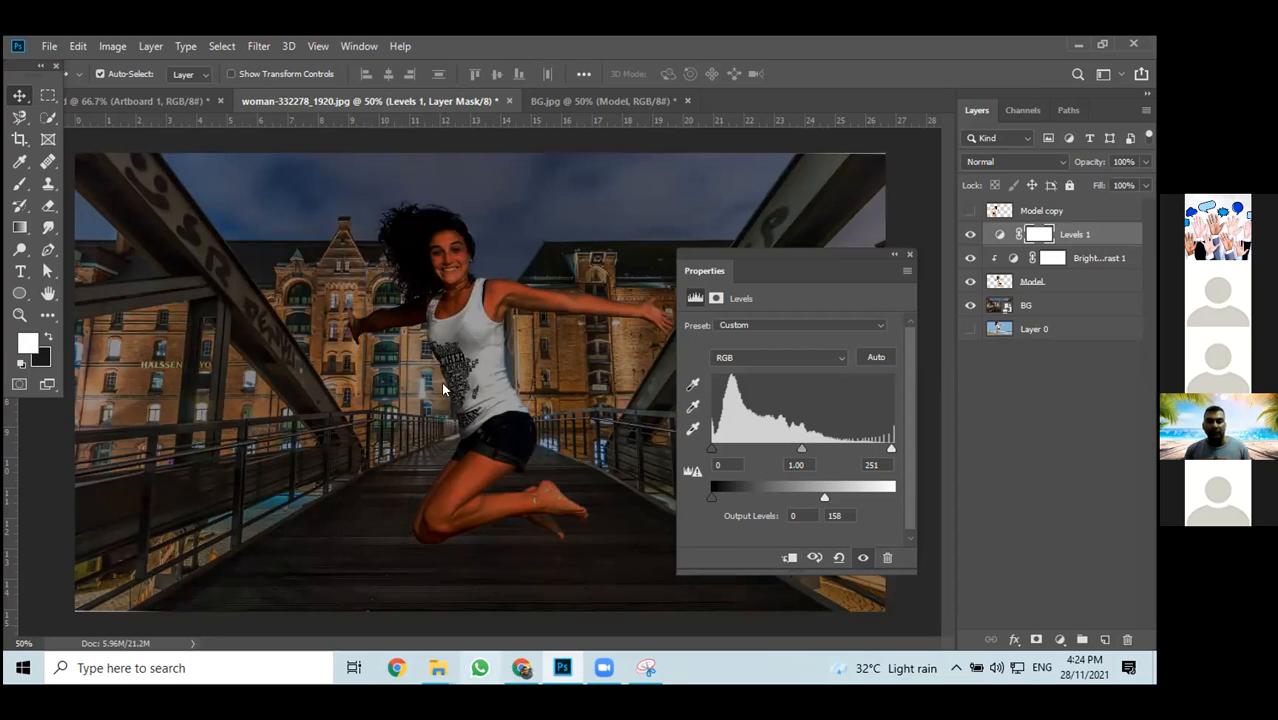
{"action": "mouse_move", "coordinate": [494, 224]}
{"action": "left_mouse_down"}
{"action": "mouse_move", "coordinate": [687, 334]}
{"action": "mouse_move", "coordinate": [554, 376]}
{"action": "mouse_move", "coordinate": [580, 435]}
{"action": "mouse_move", "coordinate": [584, 543]}
{"action": "mouse_move", "coordinate": [466, 569]}
{"action": "mouse_move", "coordinate": [373, 470]}
{"action": "mouse_move", "coordinate": [392, 381]}
{"action": "mouse_move", "coordinate": [335, 335]}
{"action": "mouse_move", "coordinate": [371, 258]}
{"action": "mouse_move", "coordinate": [405, 237]}
{"action": "left_mouse_up"}
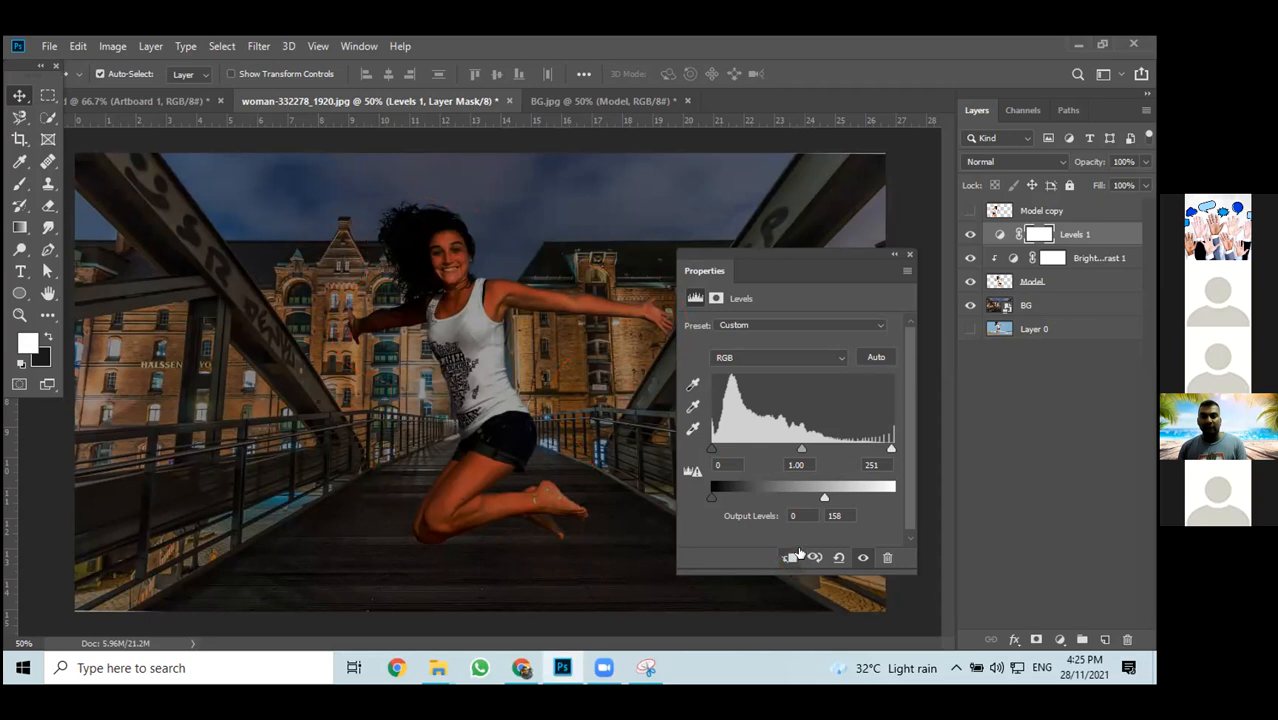
{"action": "left_click", "coordinate": [789, 558]}
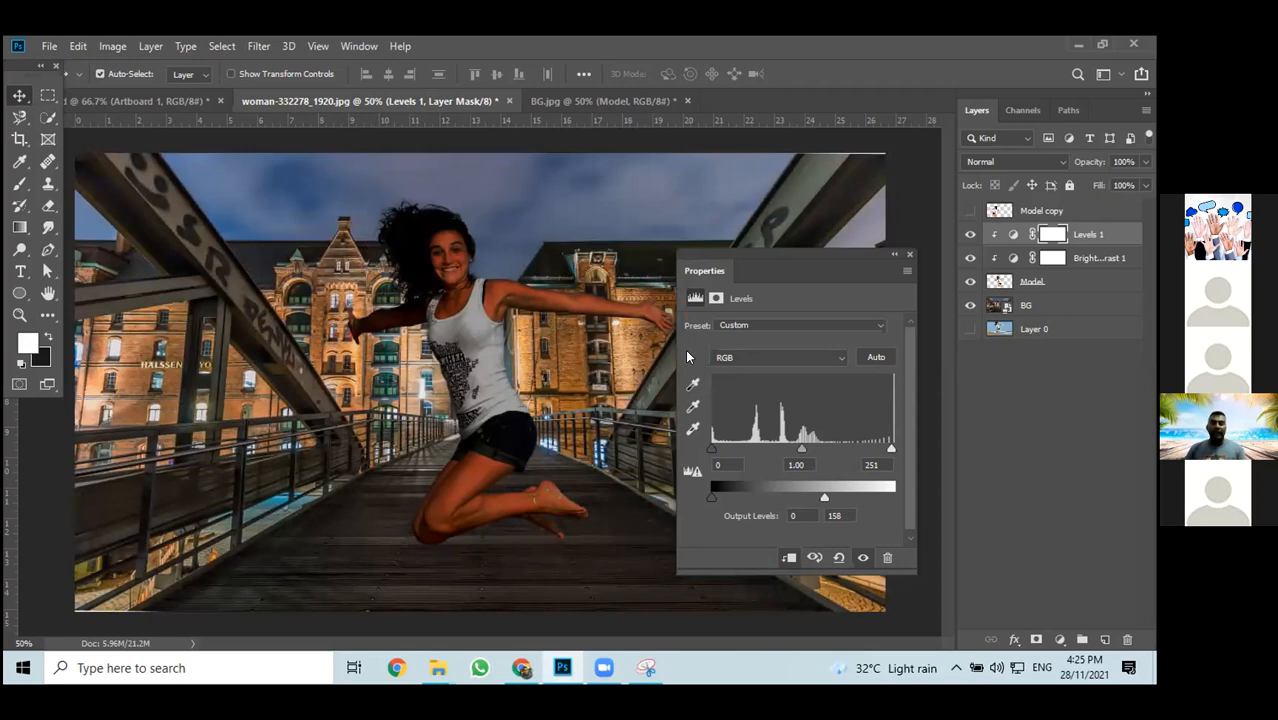
Lower the model's Levels white output level to 146 and close its properties
{"action": "left_click_drag", "start_coordinate": [826, 500], "coordinate": [812, 497]}
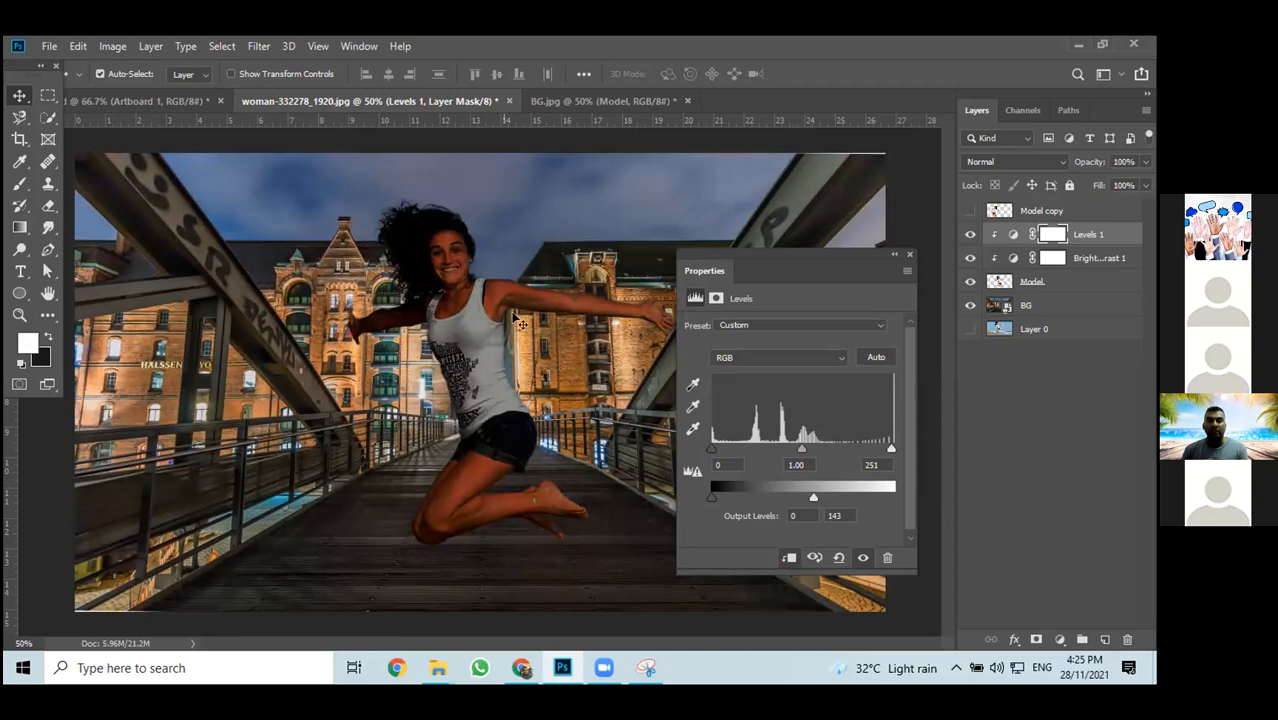
{"action": "left_click_drag", "start_coordinate": [821, 499], "coordinate": [815, 499]}
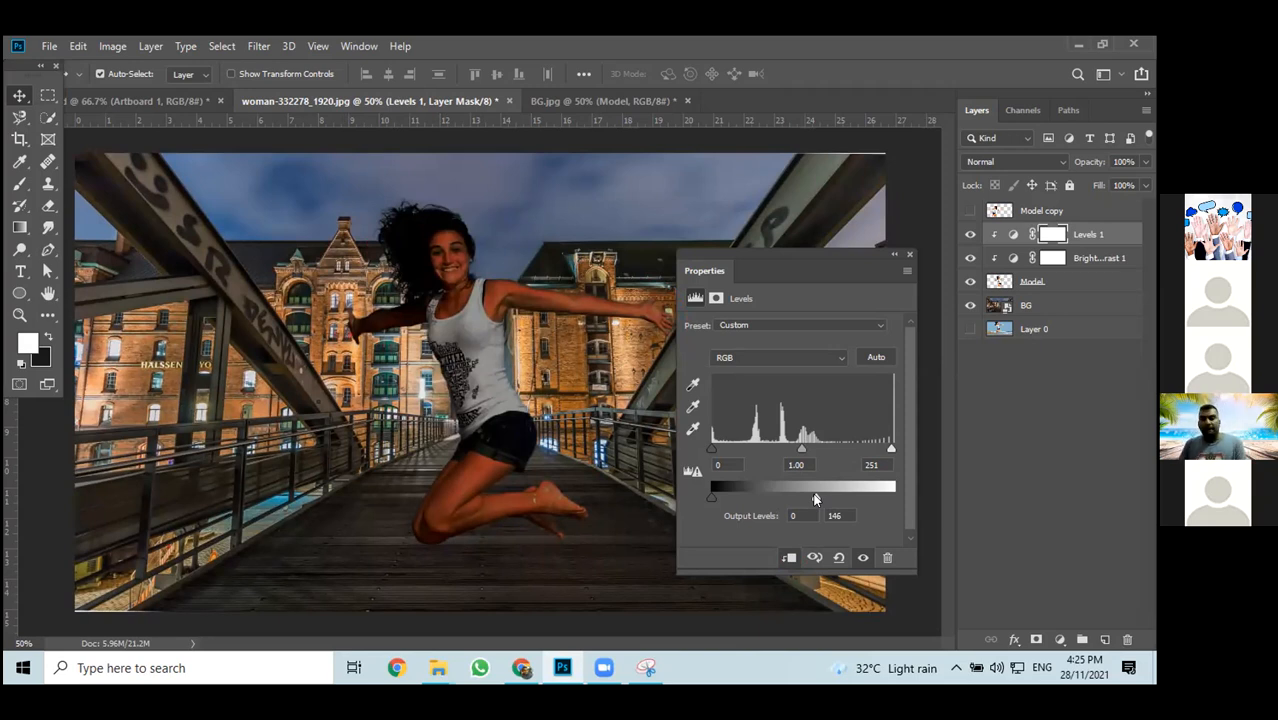
{"action": "left_click", "coordinate": [908, 256]}
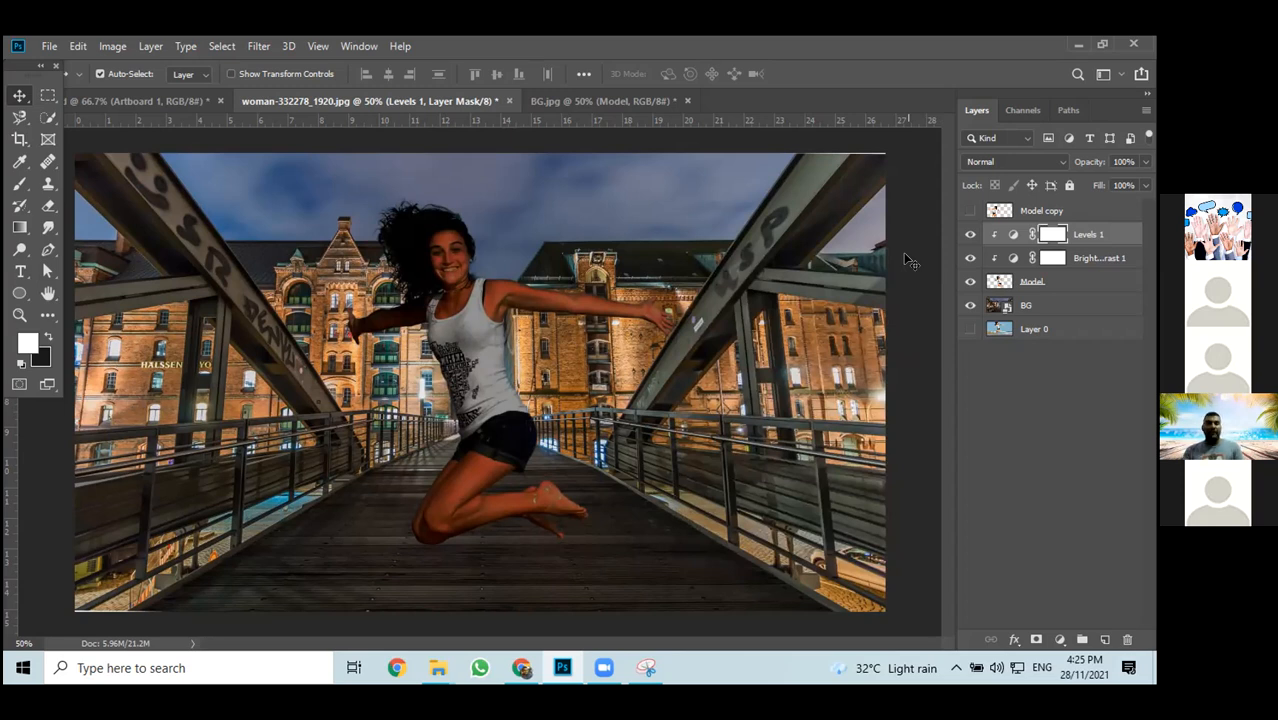
Add a second Levels adjustment layer directly above the BG layer and clip it to BG
{"action": "left_click", "coordinate": [1060, 307]}
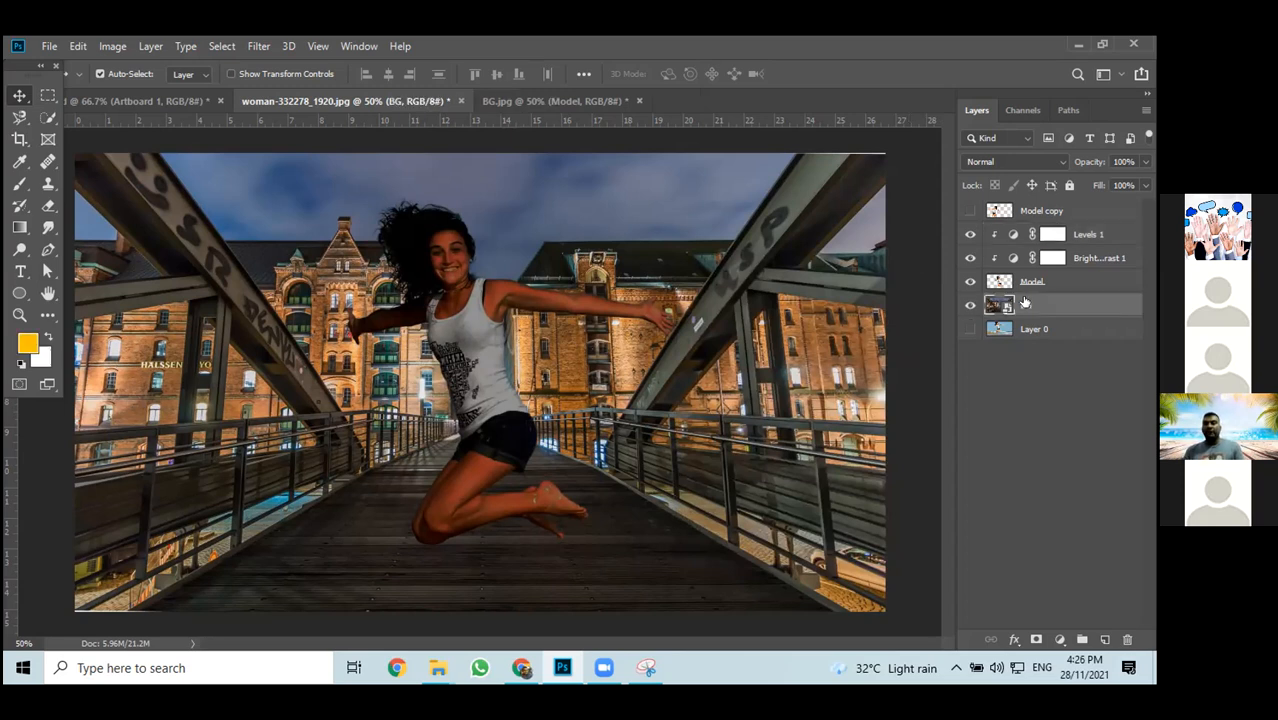
{"action": "left_click", "coordinate": [1058, 640]}
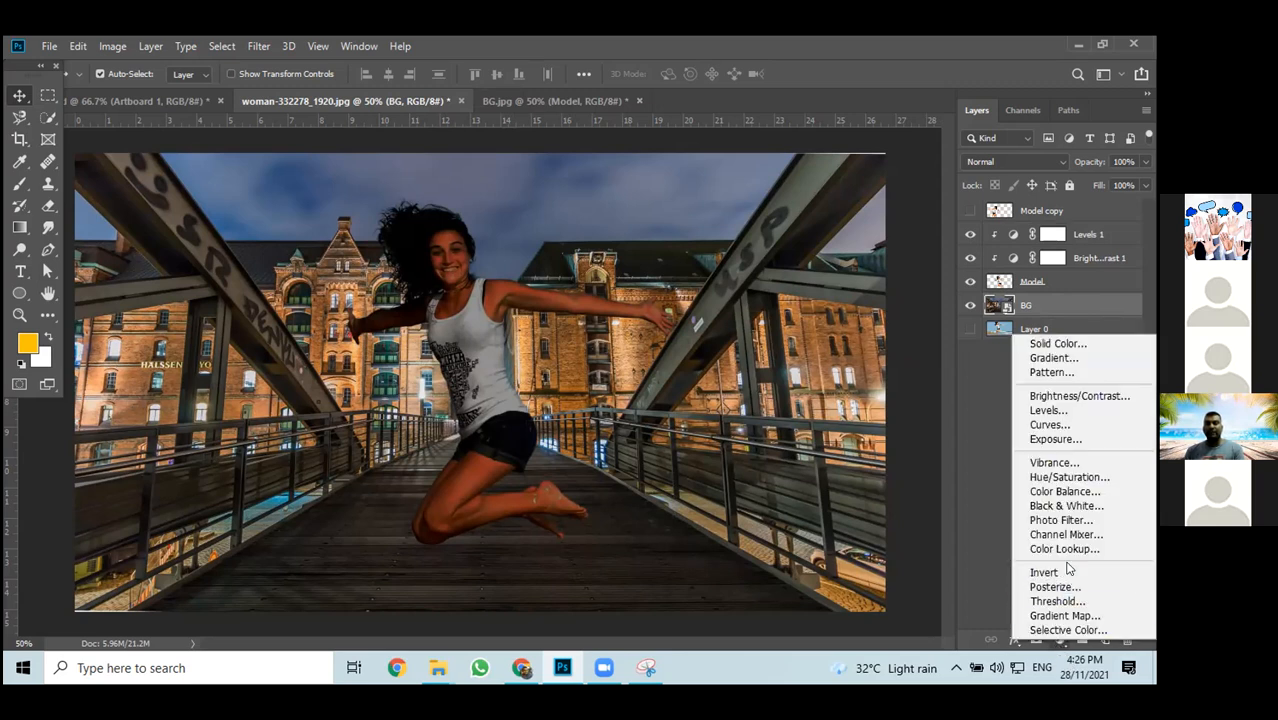
{"action": "left_click", "coordinate": [1046, 412]}
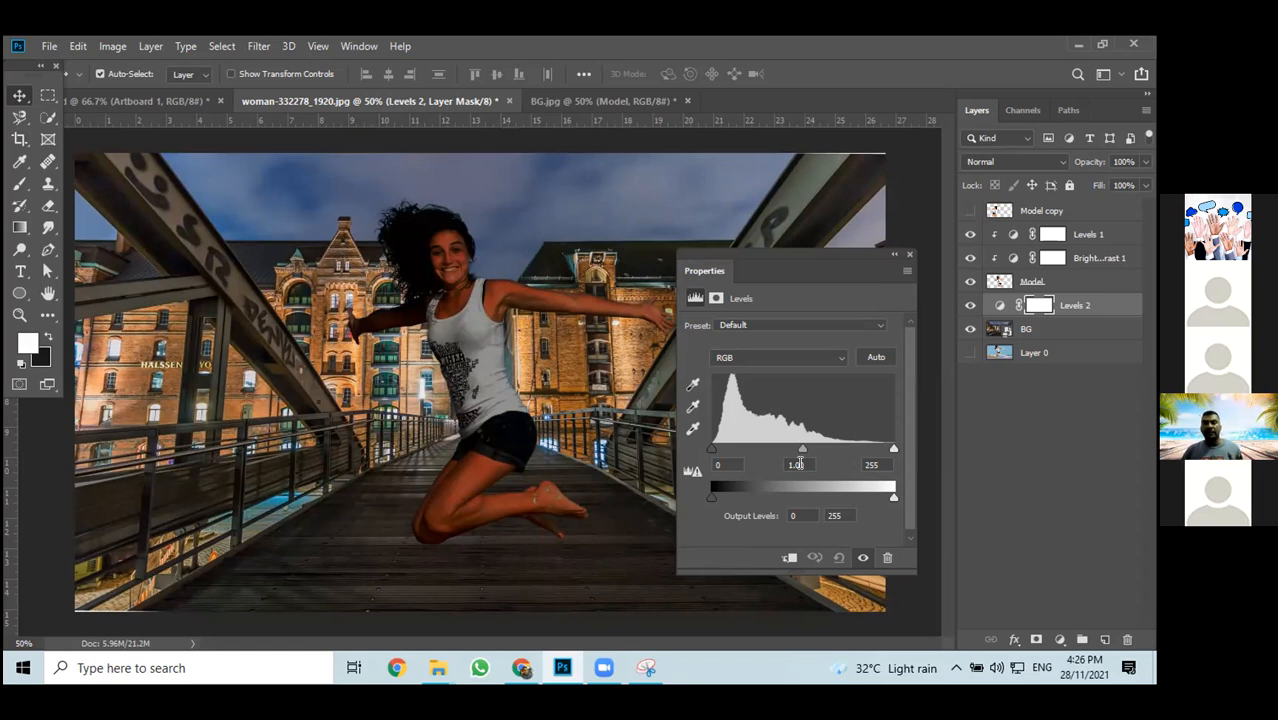
{"action": "left_click", "coordinate": [791, 558]}
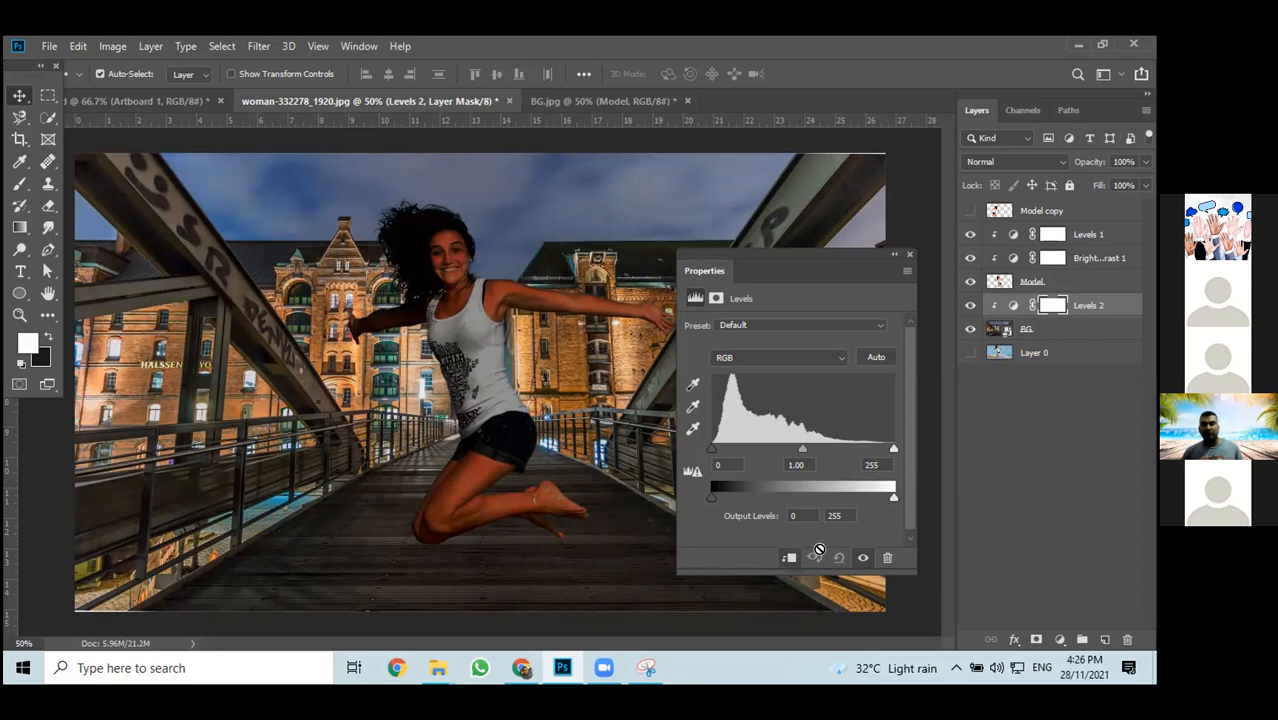
Darken the background's Levels midtones to 0.70, set its input white to 225, and close its properties
{"action": "mouse_move", "coordinate": [801, 450]}
{"action": "left_mouse_down"}
{"action": "mouse_move", "coordinate": [832, 448]}
{"action": "mouse_move", "coordinate": [759, 448]}
{"action": "mouse_move", "coordinate": [808, 434]}
{"action": "left_mouse_up"}
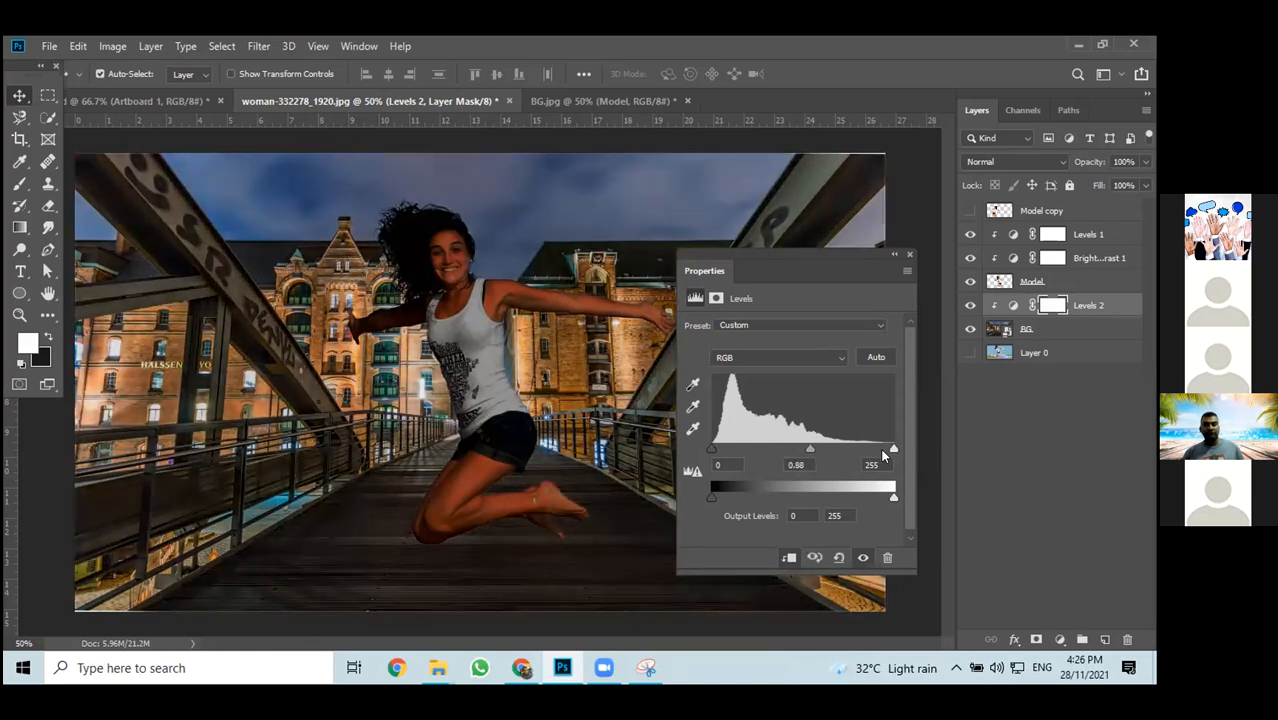
{"action": "left_click_drag", "start_coordinate": [892, 448], "coordinate": [812, 449]}
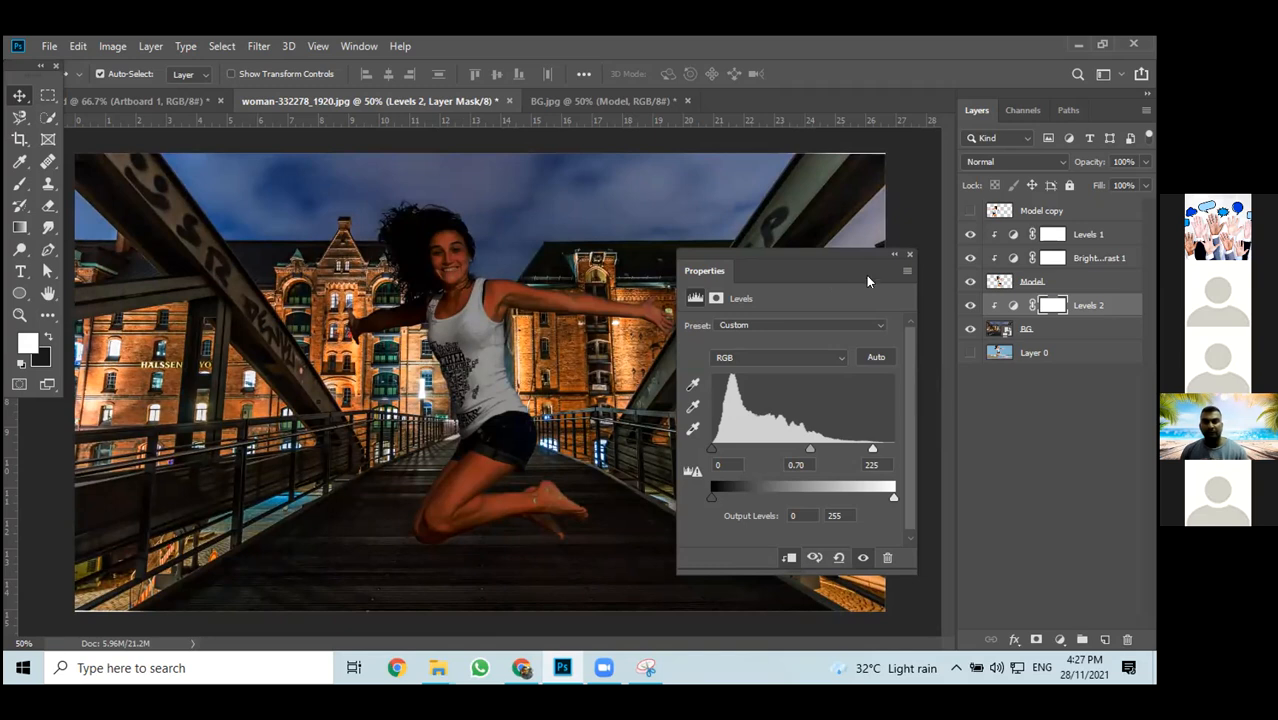
{"action": "left_click", "coordinate": [909, 255]}
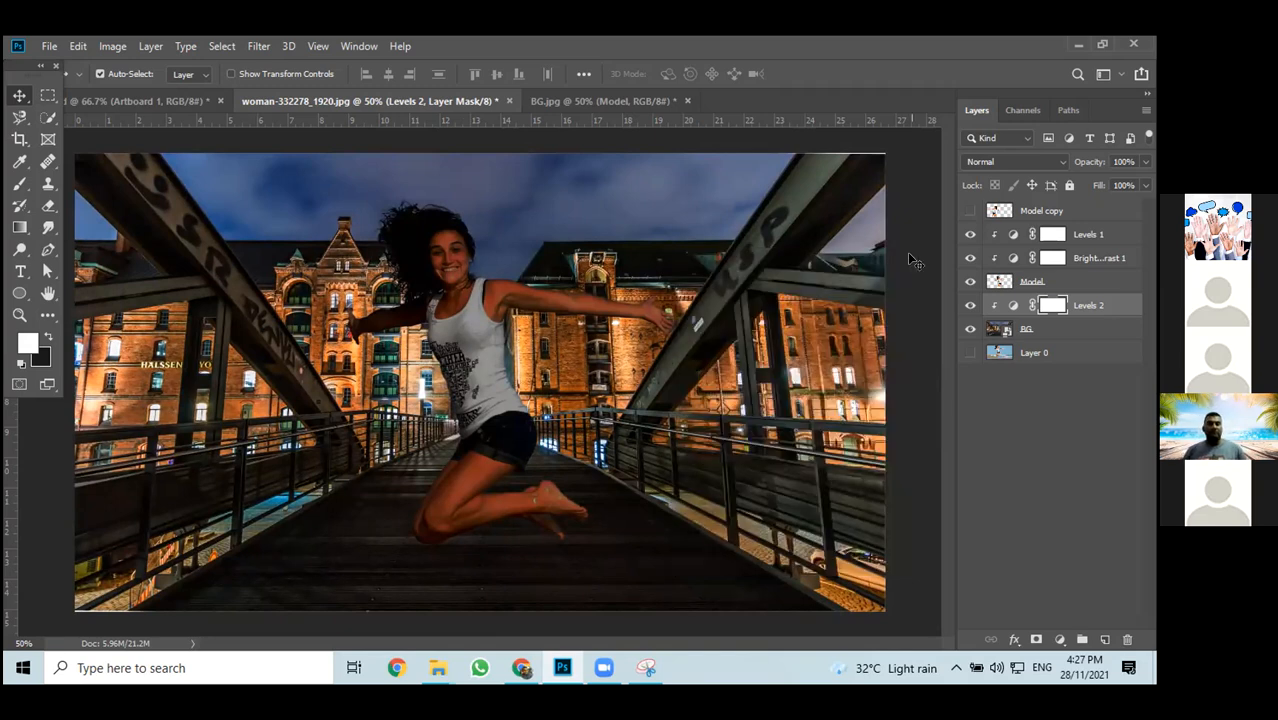
{"action": "left_click", "coordinate": [108, 46]}
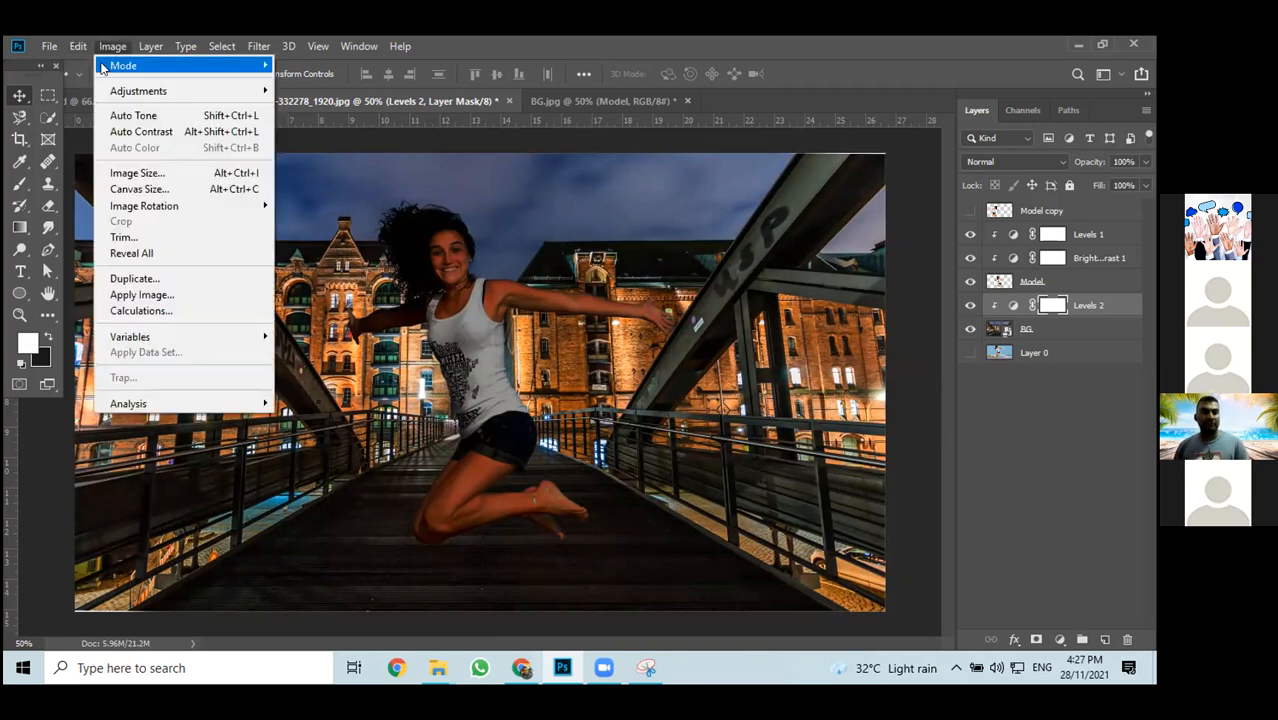
{"action": "mouse_move", "coordinate": [120, 91]}
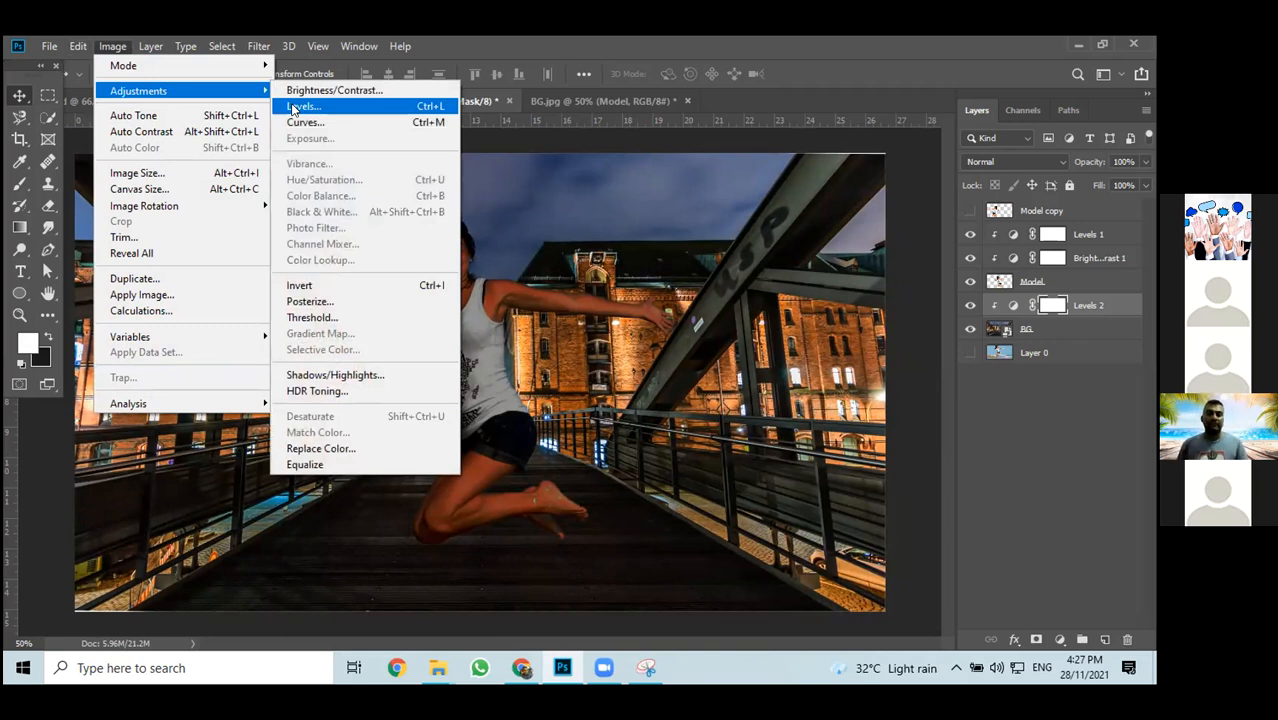
{"action": "left_click", "coordinate": [910, 350]}
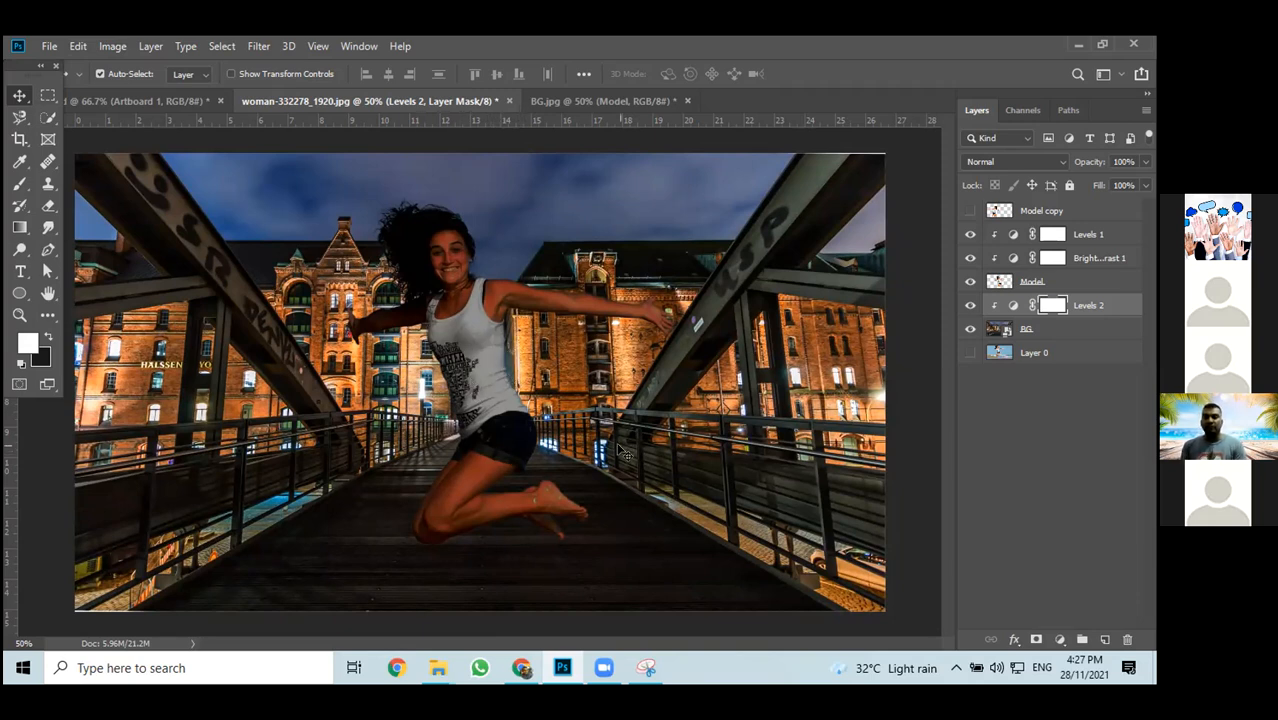
Reopen the model's Brightness/Contrast adjustment, set Brightness to -19, and raise its Contrast slightly
{"action": "double_click", "coordinate": [1013, 259]}
{"action": "left_click_drag", "start_coordinate": [724, 370], "coordinate": [777, 373]}
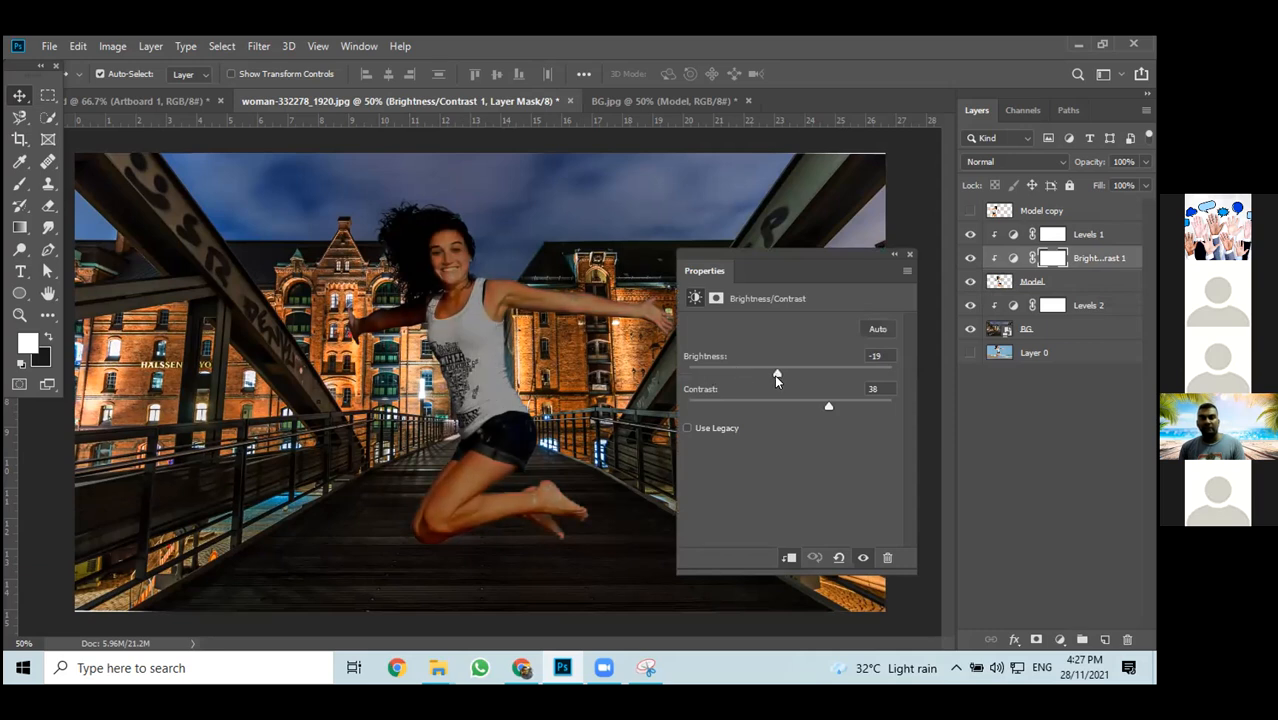
{"action": "mouse_move", "coordinate": [828, 406]}
{"action": "left_mouse_down"}
{"action": "mouse_move", "coordinate": [808, 407]}
{"action": "mouse_move", "coordinate": [841, 406]}
{"action": "left_mouse_up"}
Lighten the model's Levels 1 midtones to 1.42 and close the adjustment's properties
{"action": "left_click", "coordinate": [1012, 234]}
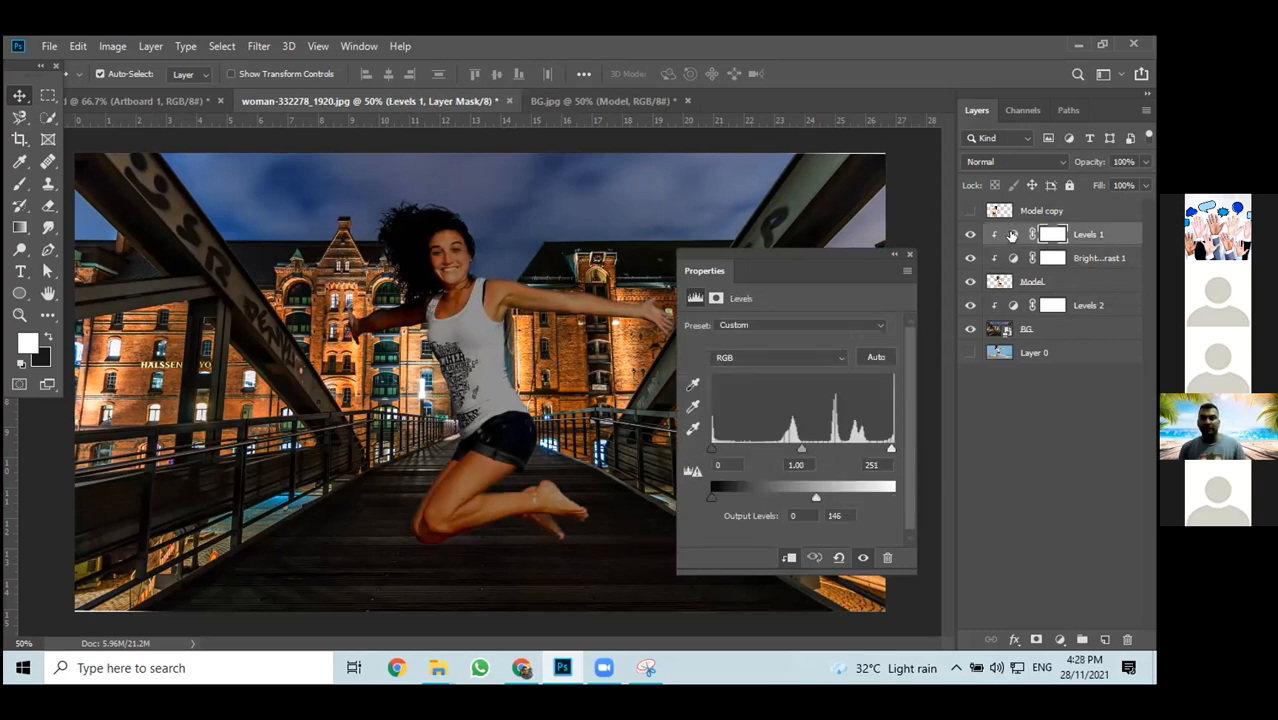
{"action": "left_click_drag", "start_coordinate": [801, 449], "coordinate": [778, 463]}
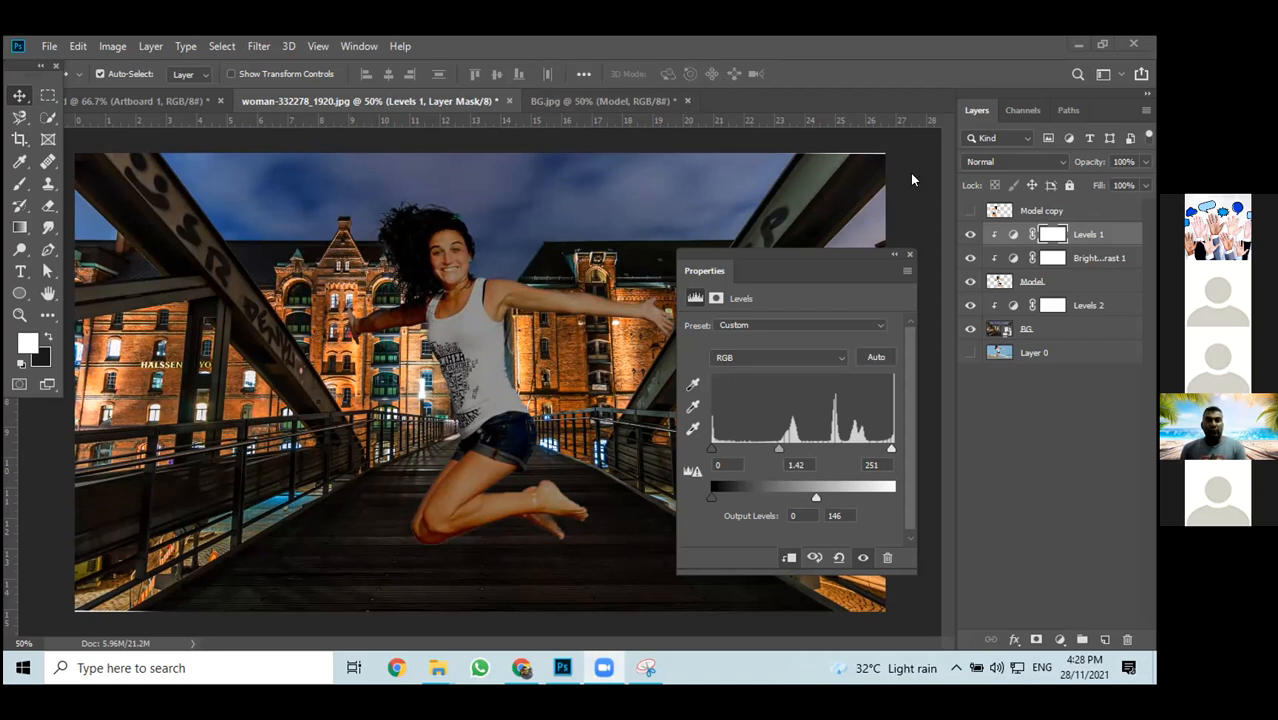
{"action": "left_click", "coordinate": [107, 50]}
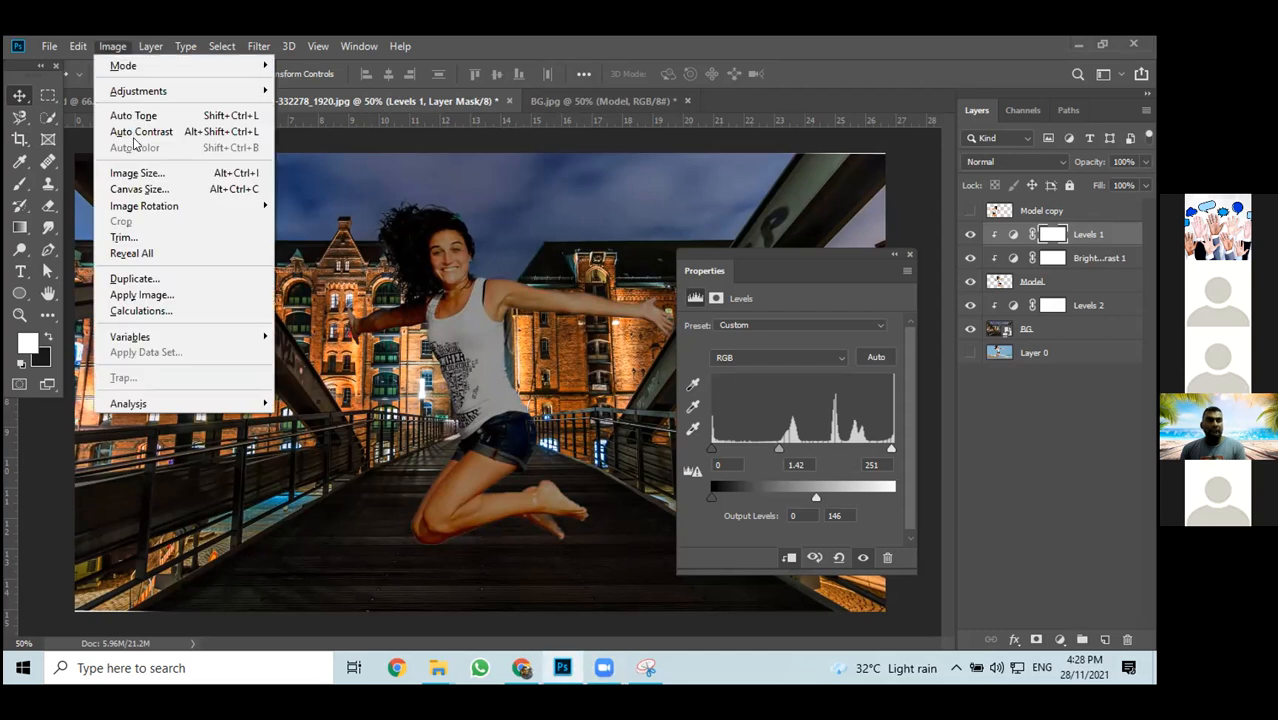
{"action": "mouse_move", "coordinate": [135, 91]}
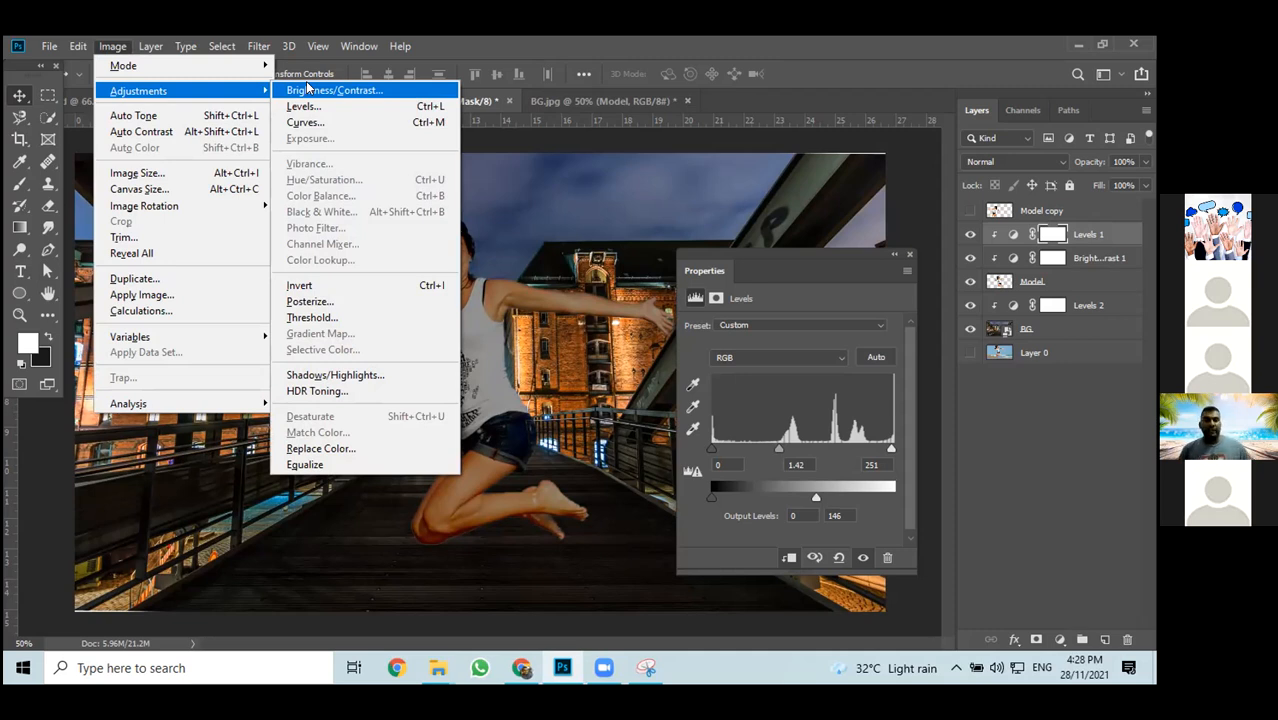
{"action": "left_click", "coordinate": [551, 103]}
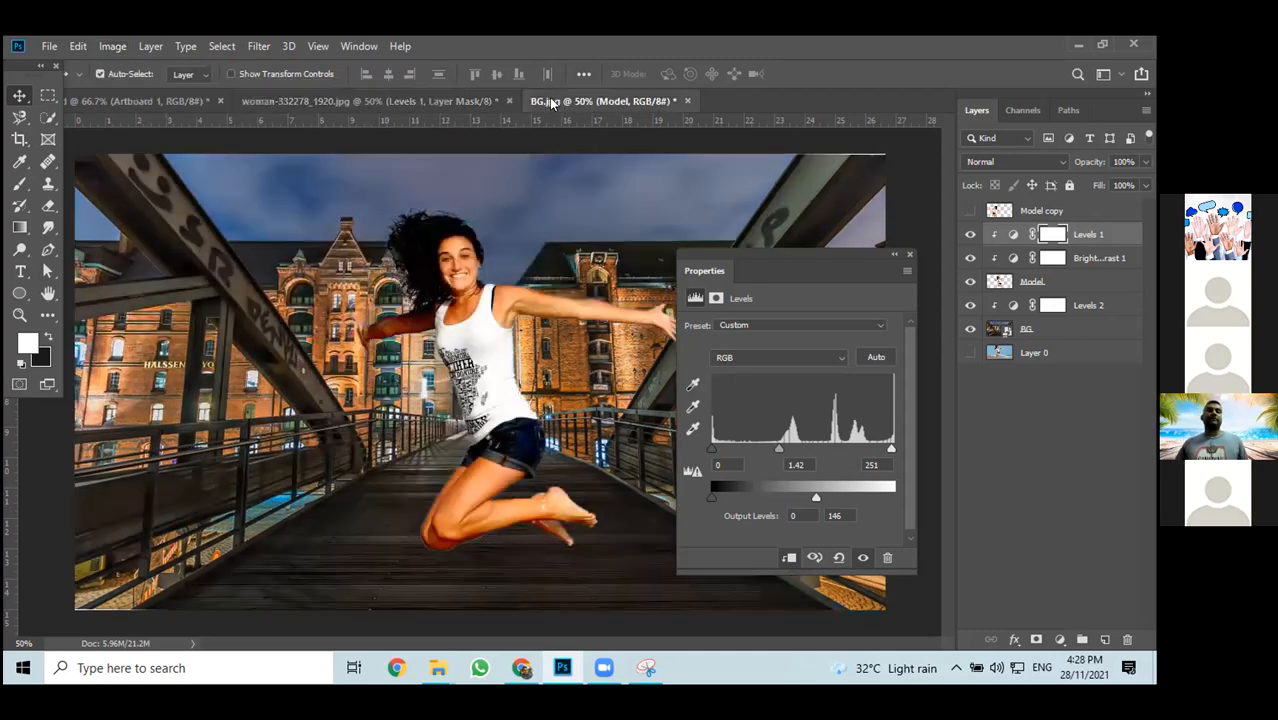
{"action": "left_click", "coordinate": [909, 254]}
Compare the adjusted woman-332278_1920.jpg composite with the version in the BG.jpg document
{"action": "left_click", "coordinate": [411, 102]}
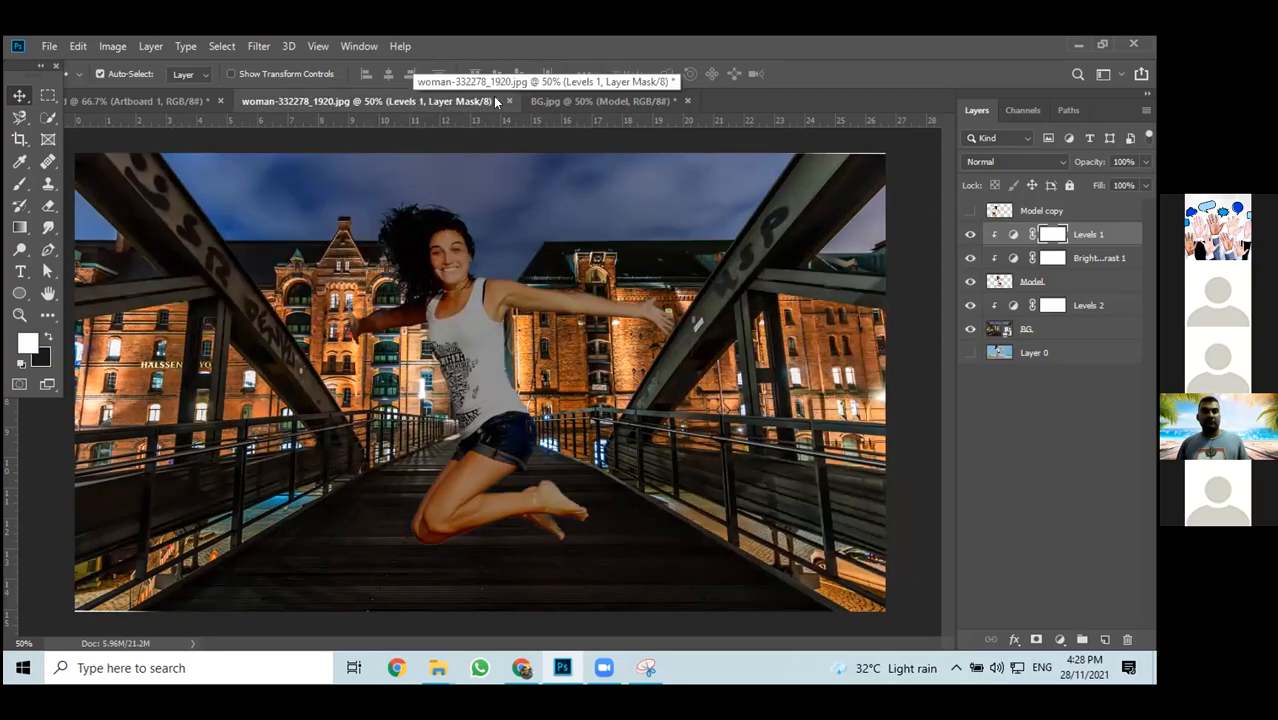
{"action": "left_click", "coordinate": [588, 101]}
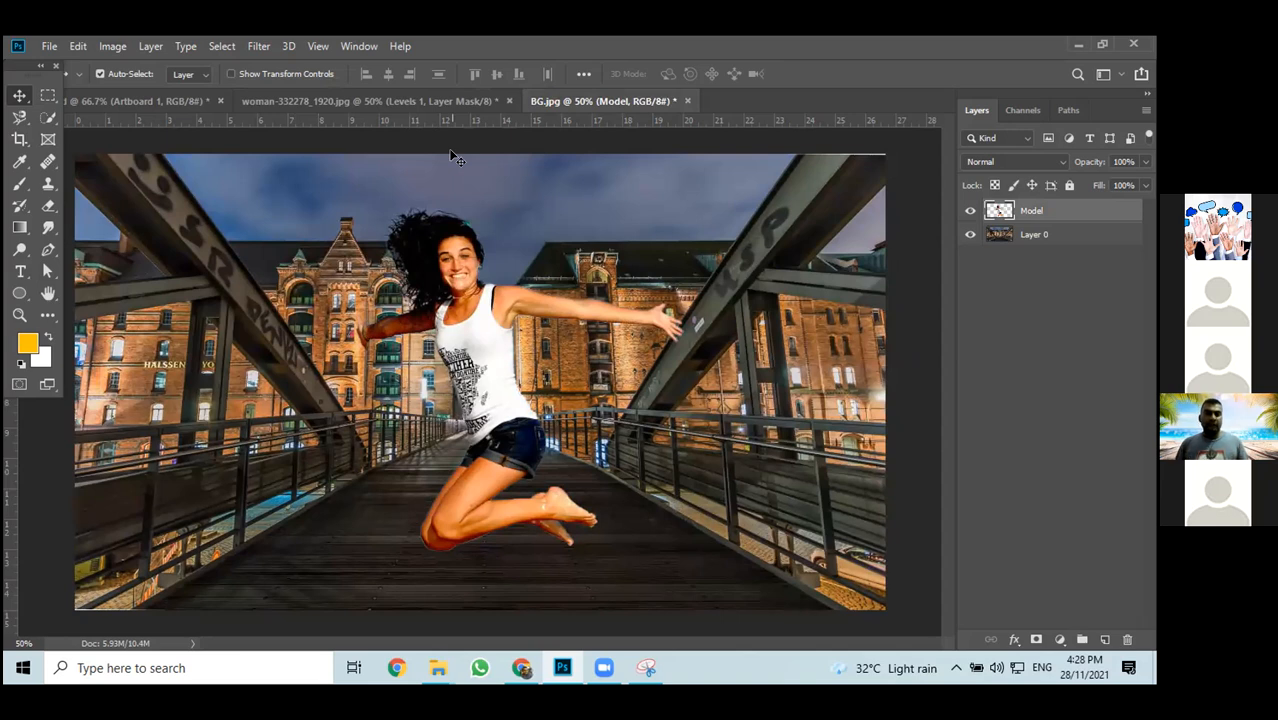
{"action": "left_click", "coordinate": [394, 103]}
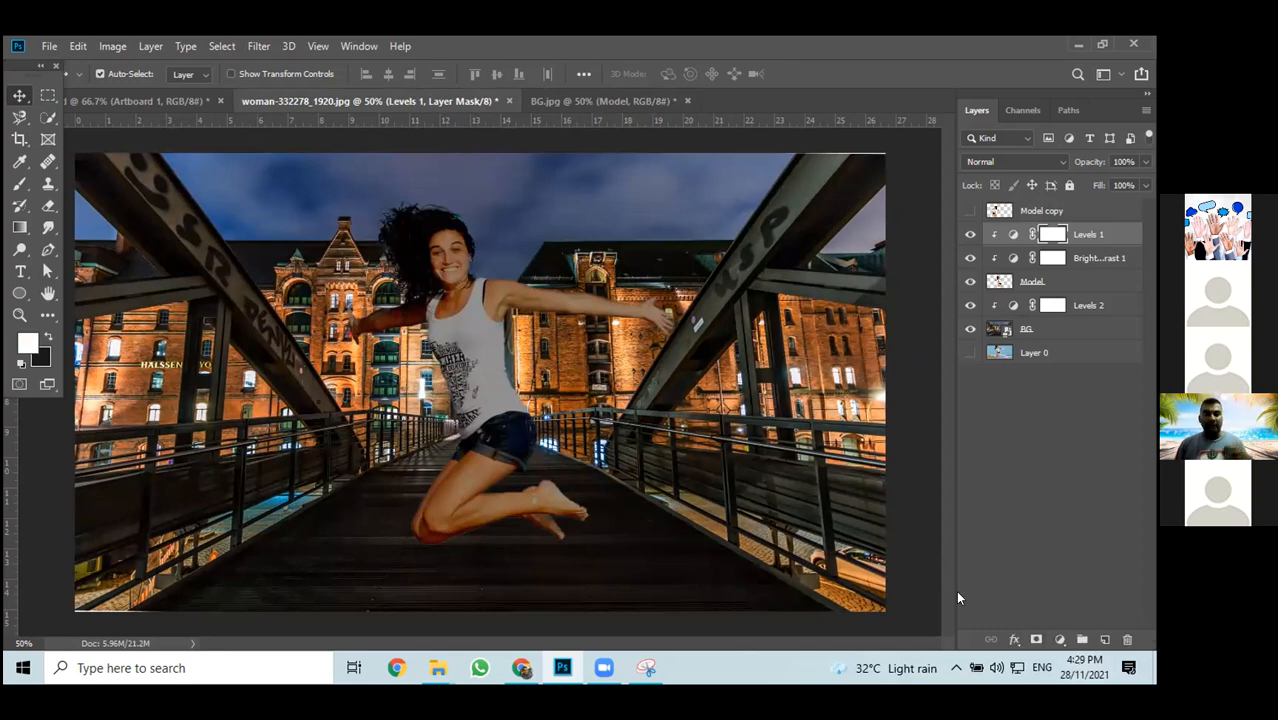
Raise the Levels 1 white output level to 156 and close its properties
{"action": "double_click", "coordinate": [1011, 235]}
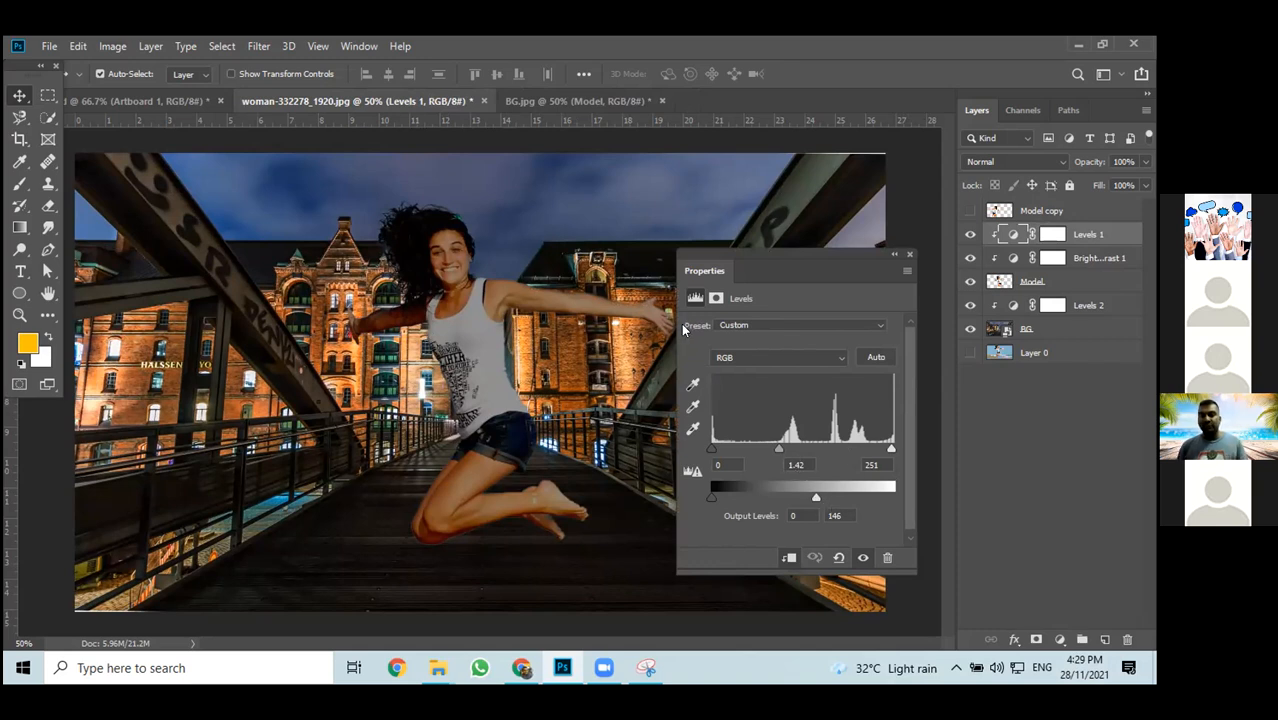
{"action": "mouse_move", "coordinate": [811, 495]}
{"action": "left_mouse_down"}
{"action": "mouse_move", "coordinate": [790, 503]}
{"action": "mouse_move", "coordinate": [818, 507]}
{"action": "left_mouse_up"}
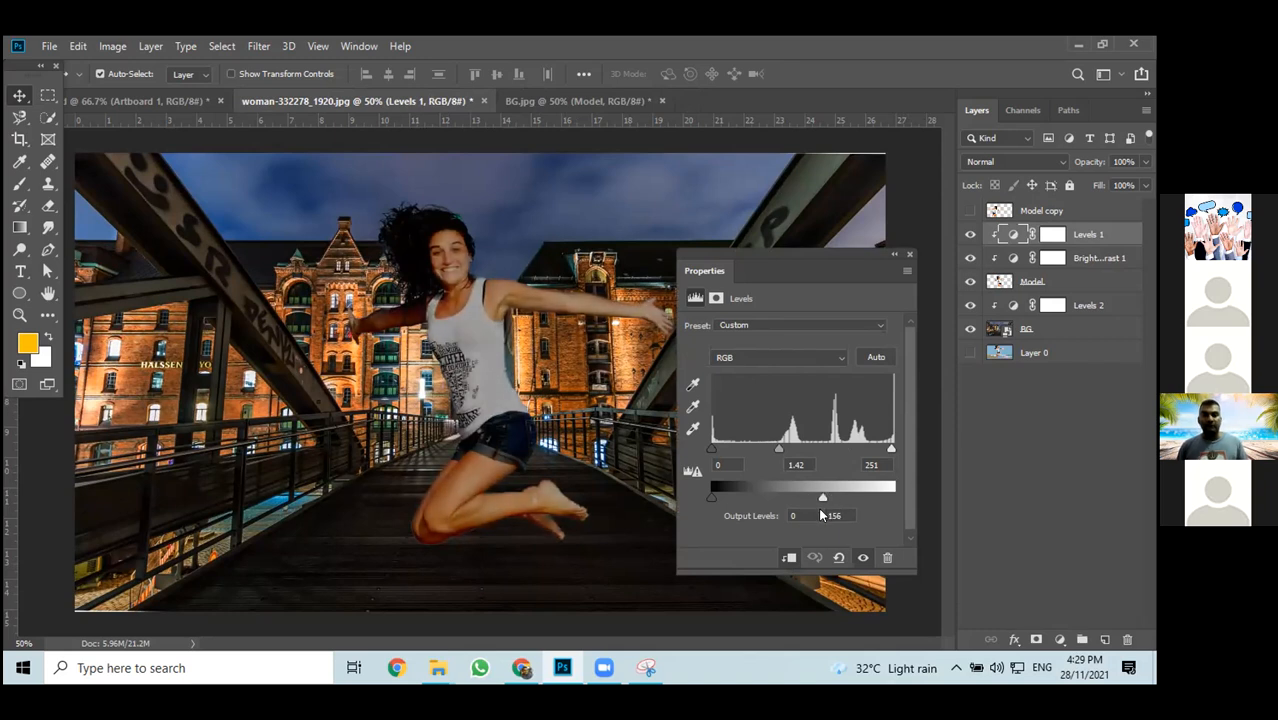
{"action": "left_click", "coordinate": [910, 256]}
Select the BG layer and check which image adjustments are available for it
{"action": "left_click", "coordinate": [111, 47]}
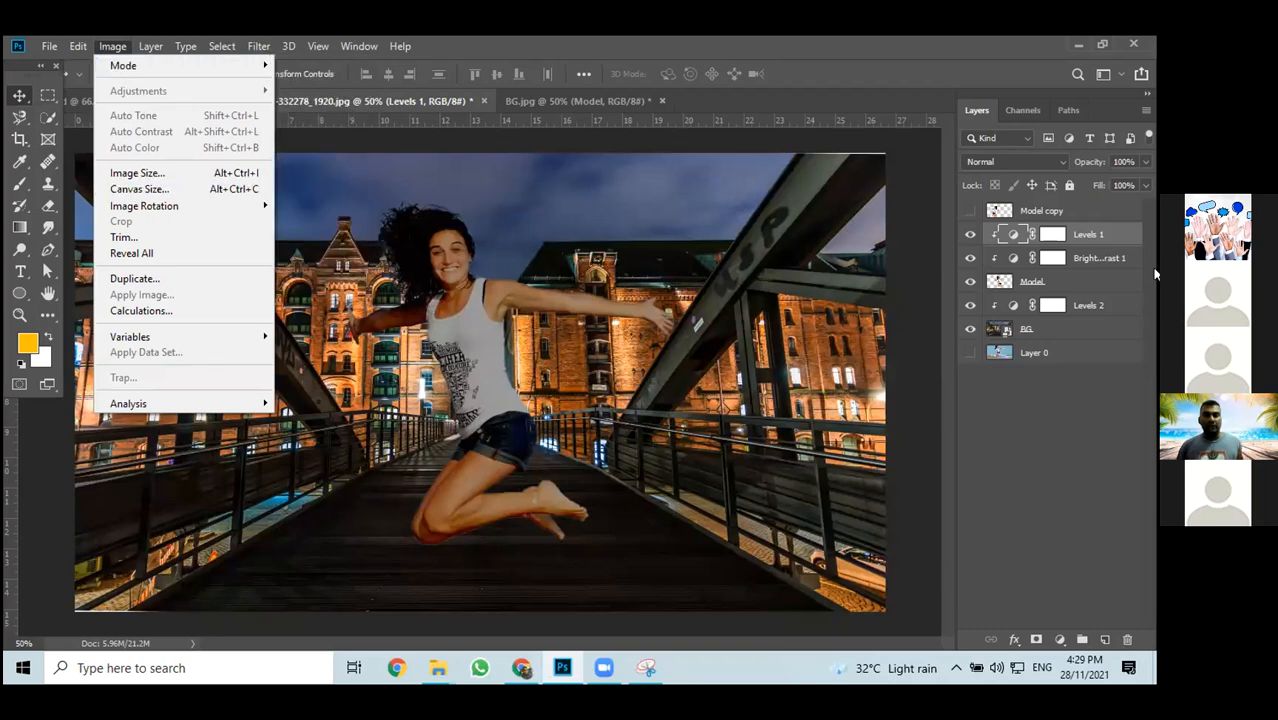
{"action": "left_click", "coordinate": [1029, 331]}
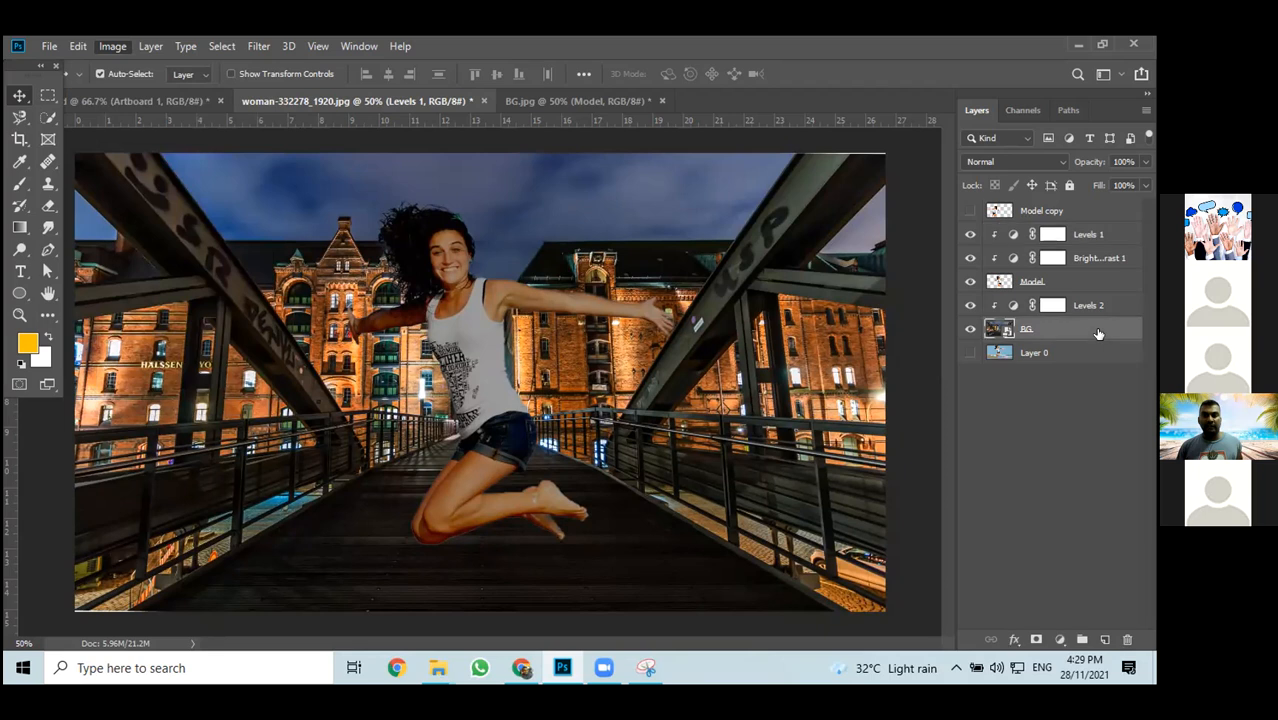
{"action": "left_click", "coordinate": [108, 46]}
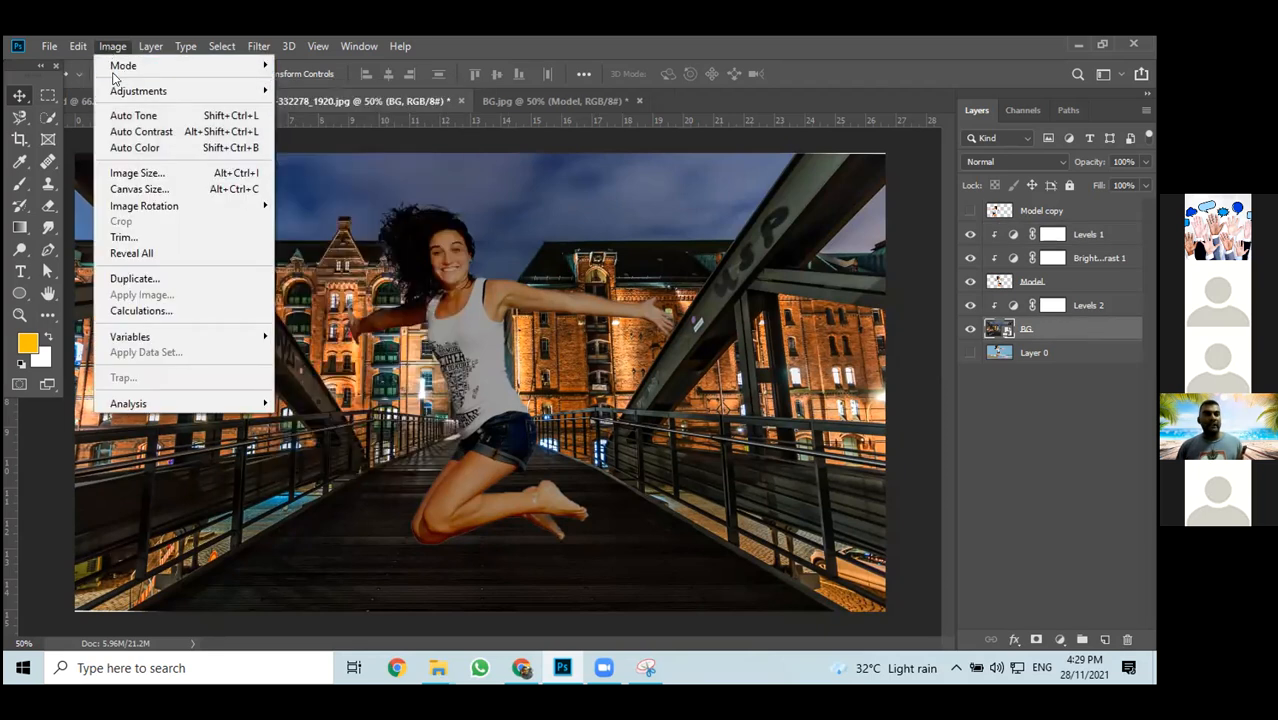
Switch to the BG.jpg document and select its background Layer 0
{"action": "left_click", "coordinate": [556, 101]}
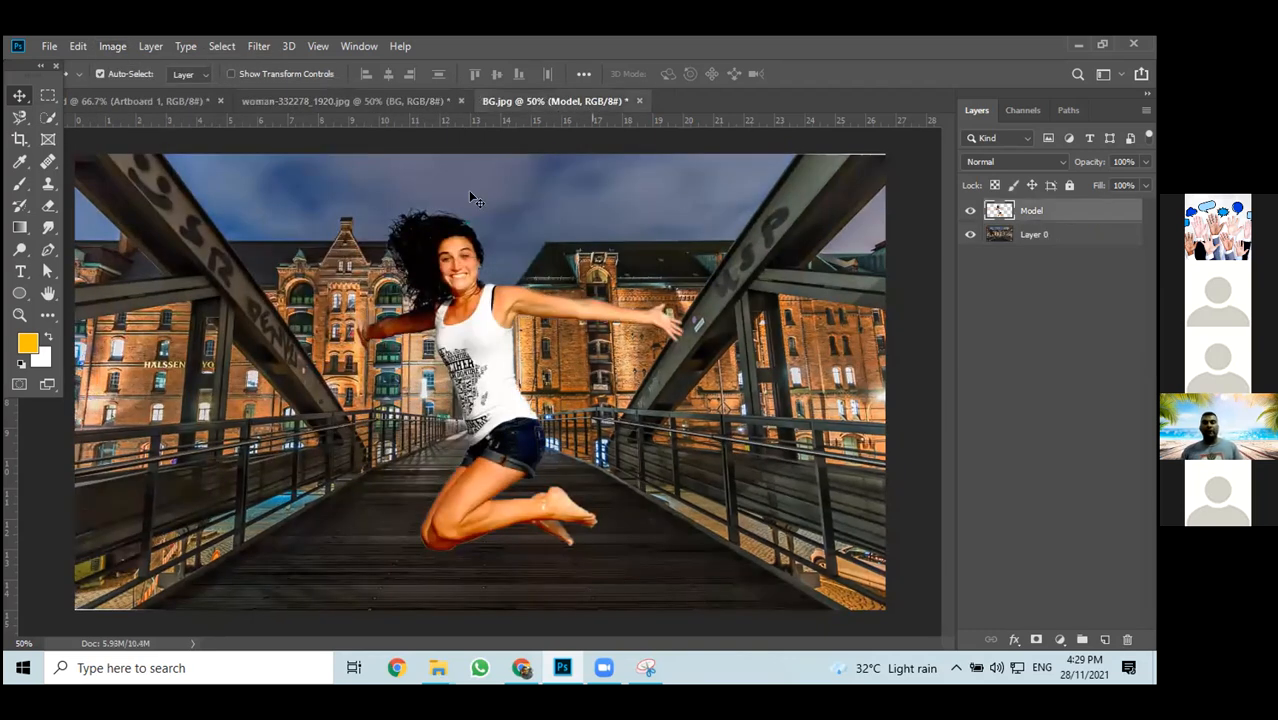
{"action": "left_click", "coordinate": [103, 47]}
{"action": "mouse_move", "coordinate": [117, 92]}
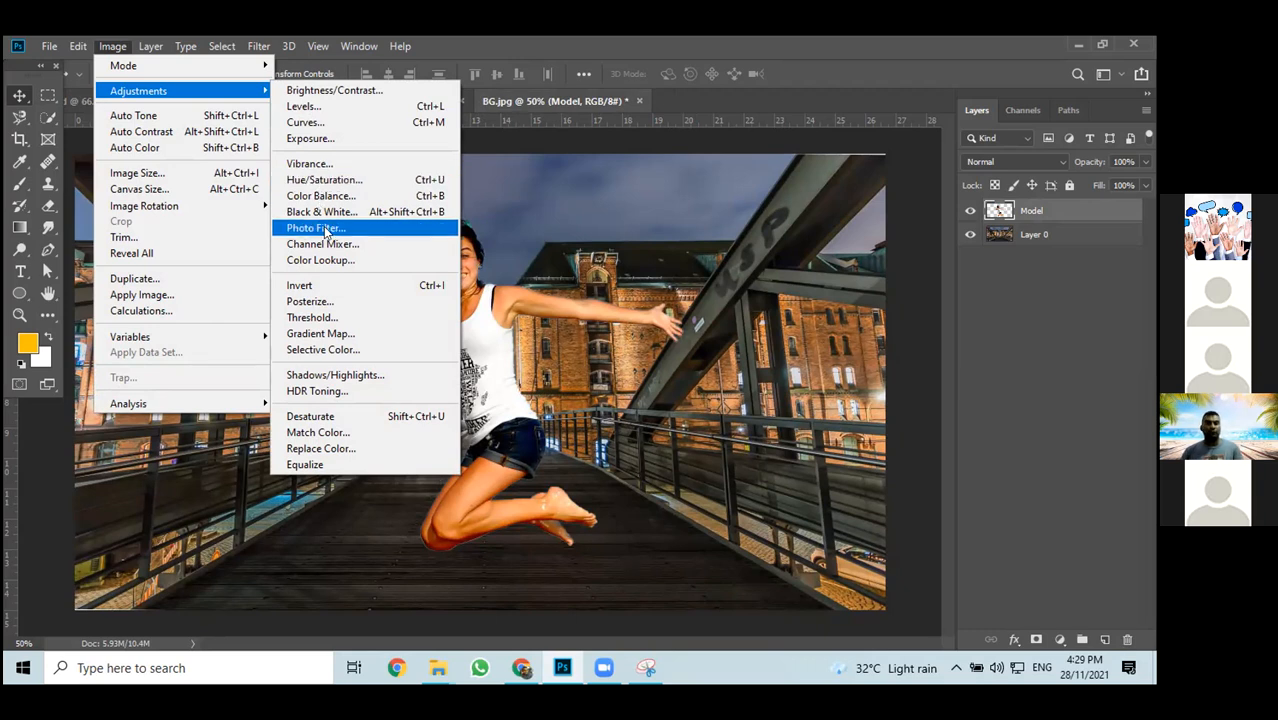
{"action": "left_click", "coordinate": [1095, 236]}
{"action": "left_click", "coordinate": [1095, 236]}
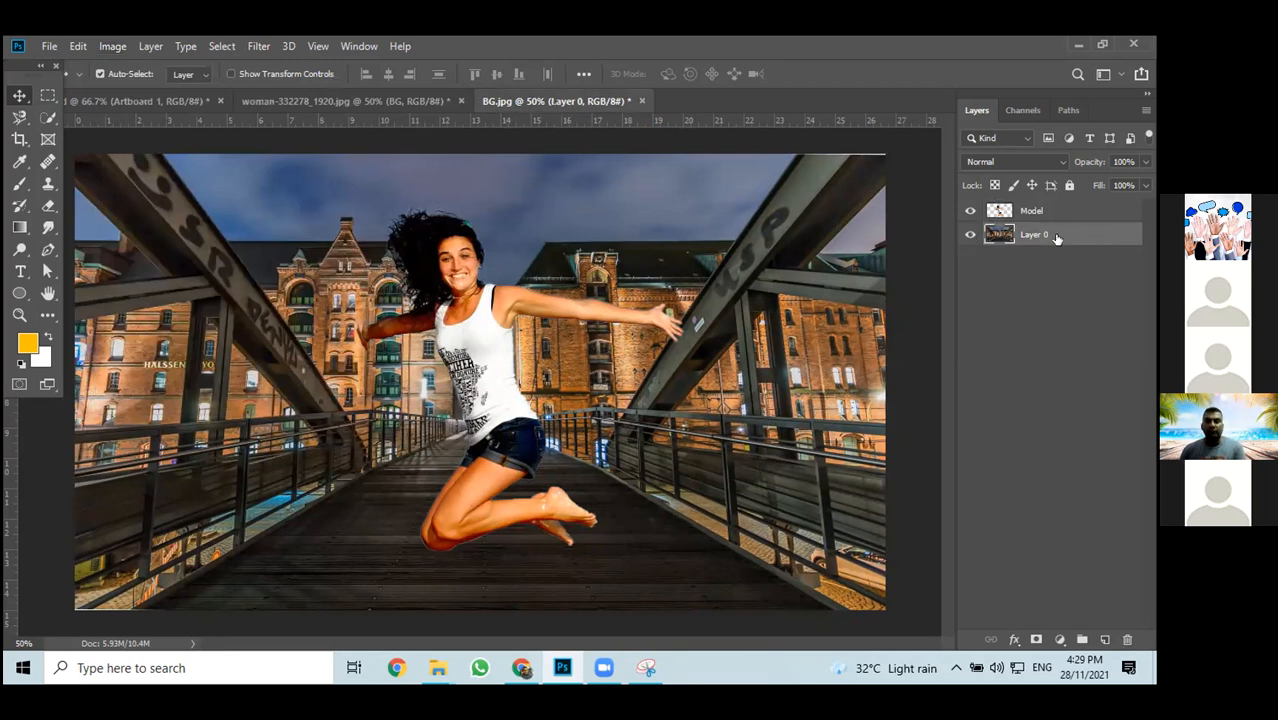
Start a Photo Filter adjustment on Layer 0 and set the Warming Filter (85) density to 81%
{"action": "left_click", "coordinate": [110, 46]}
{"action": "mouse_move", "coordinate": [160, 92]}
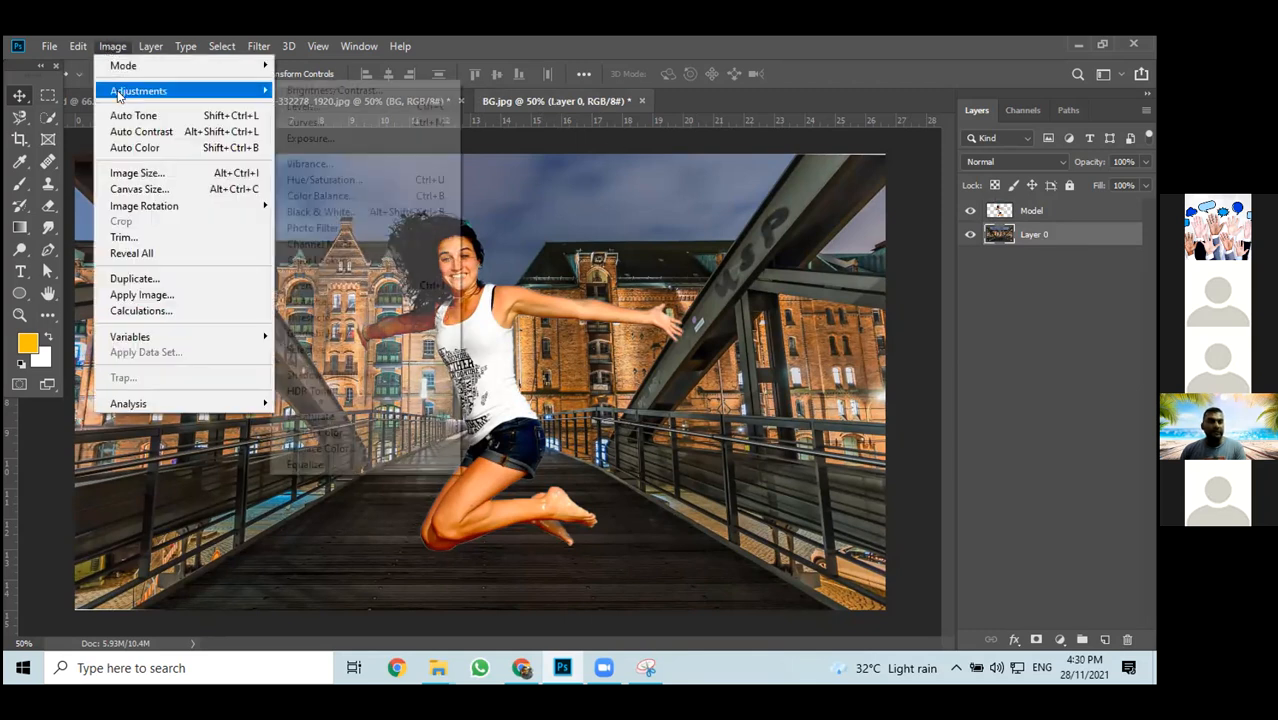
{"action": "left_click", "coordinate": [318, 228]}
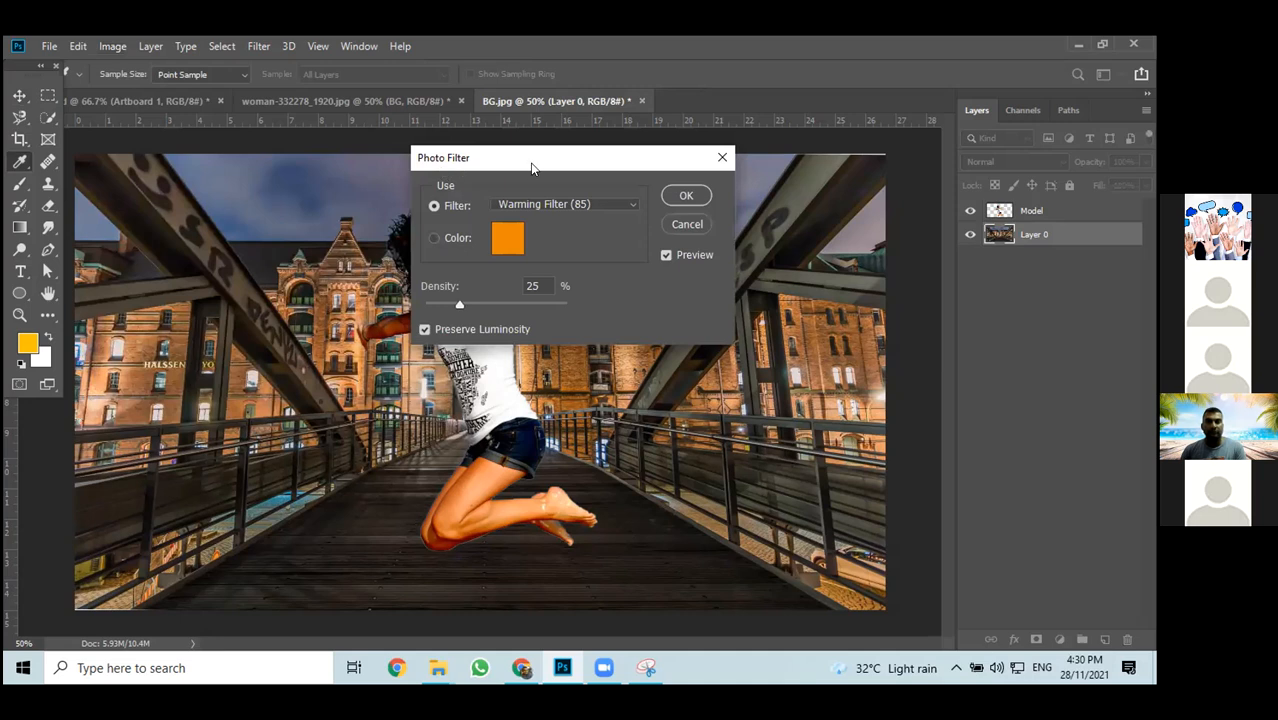
{"action": "left_click_drag", "start_coordinate": [531, 168], "coordinate": [895, 166]}
{"action": "left_click_drag", "start_coordinate": [822, 306], "coordinate": [903, 318]}
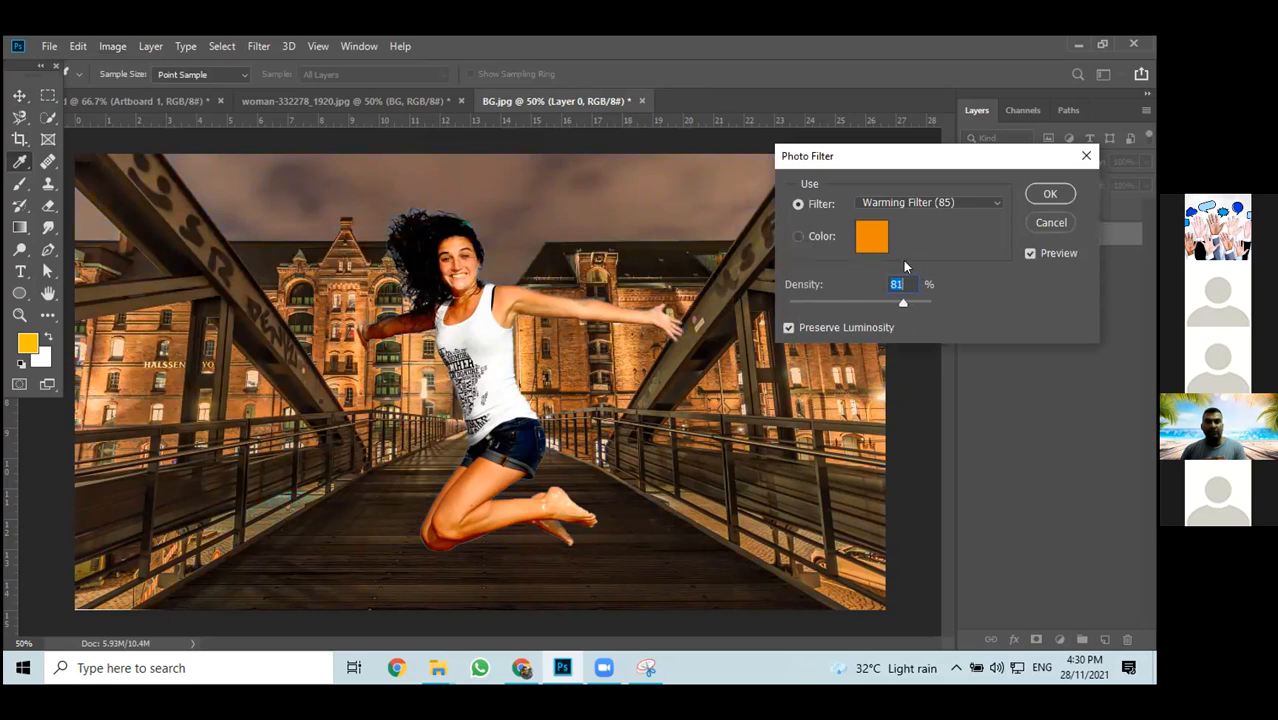
Try the Warming Filter (LBA), Red, Cyan and Sepia photo filter presets on the background
{"action": "left_click", "coordinate": [906, 203]}
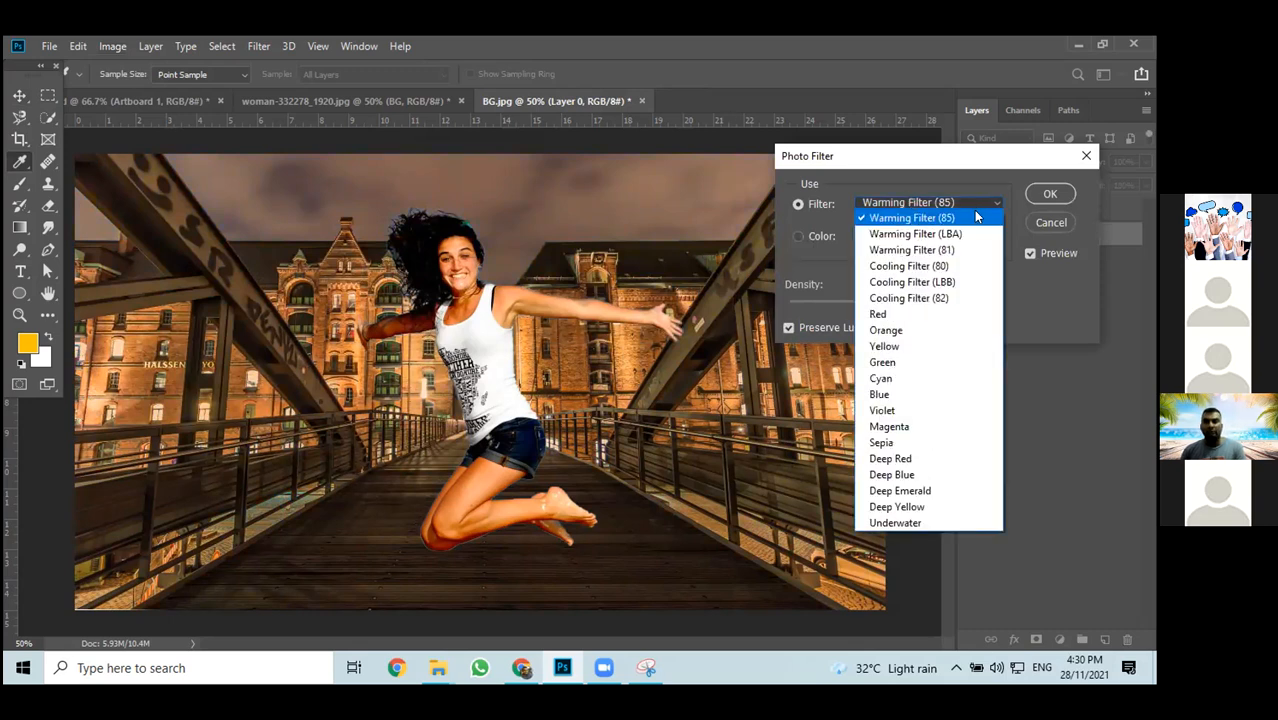
{"action": "left_click", "coordinate": [925, 231]}
{"action": "left_click", "coordinate": [901, 201]}
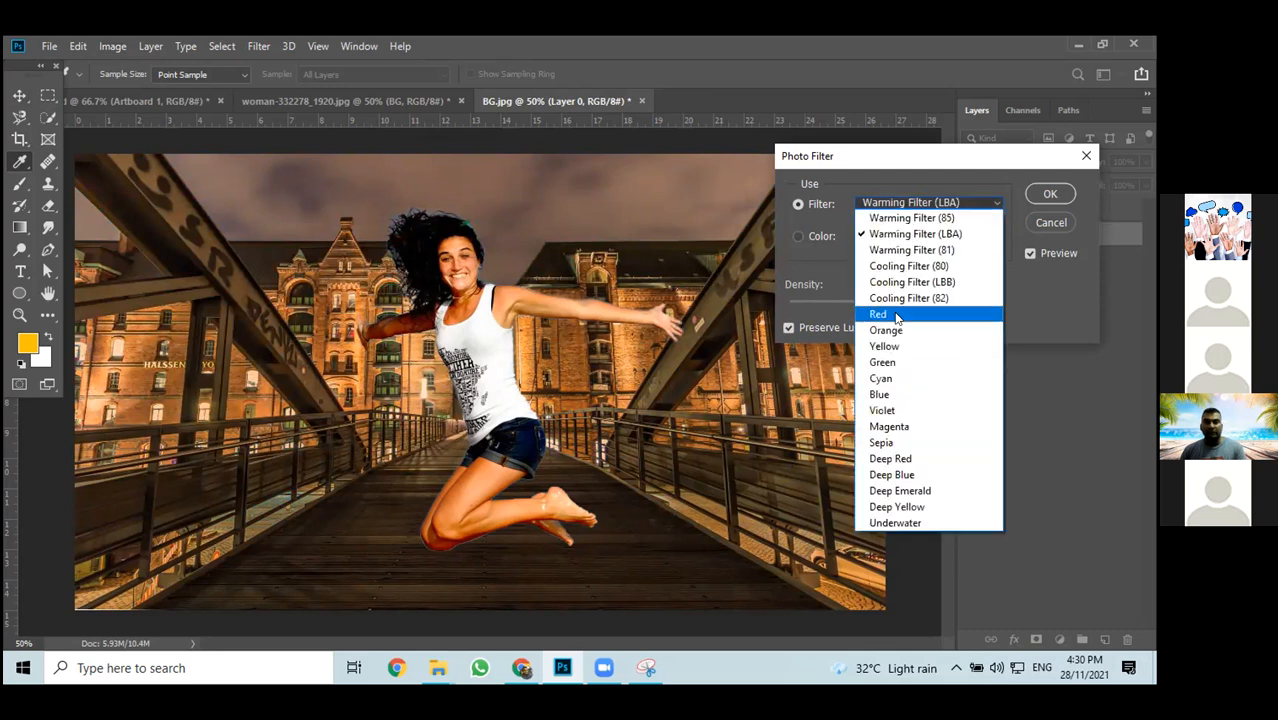
{"action": "left_click", "coordinate": [888, 314]}
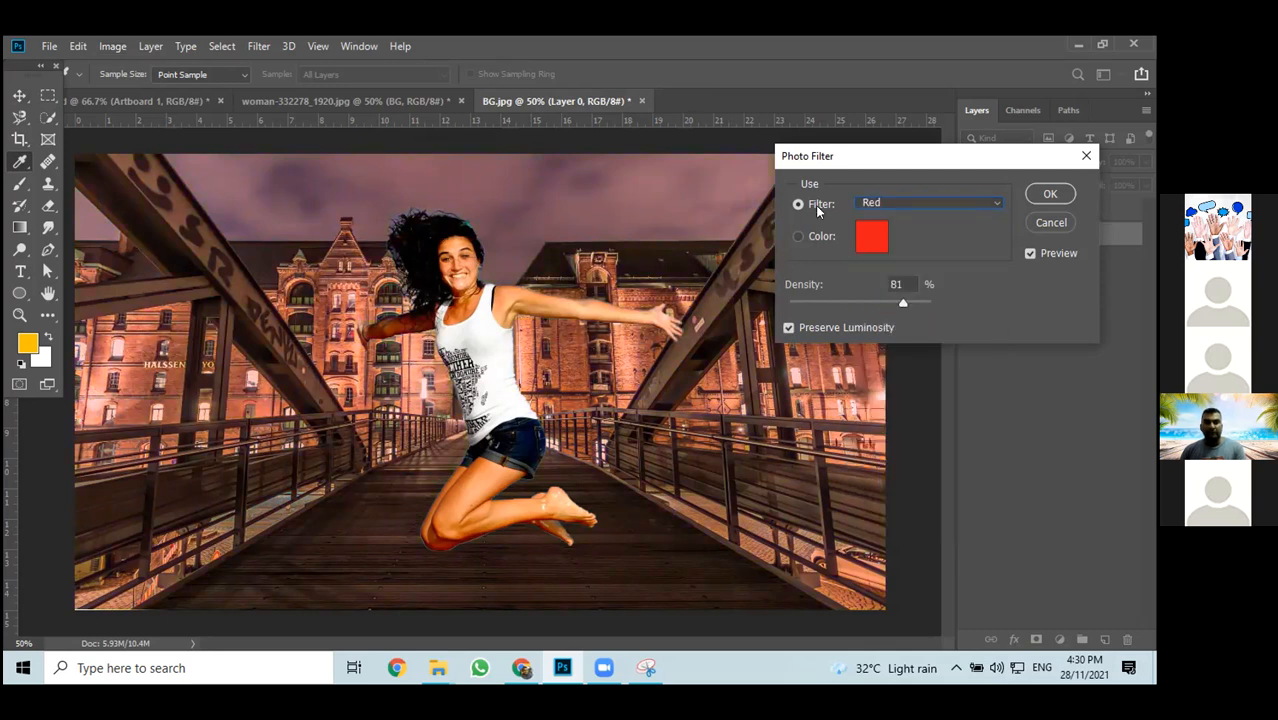
{"action": "left_click", "coordinate": [910, 198]}
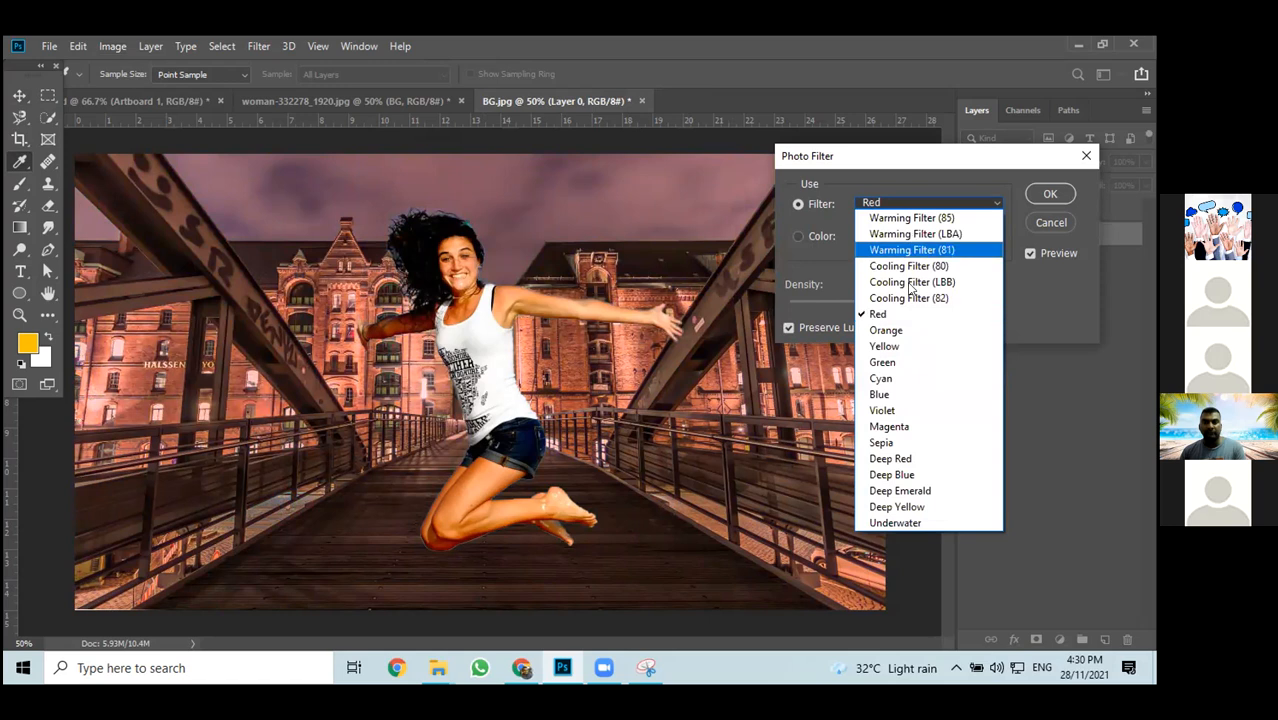
{"action": "left_click", "coordinate": [888, 375]}
{"action": "left_click", "coordinate": [905, 203]}
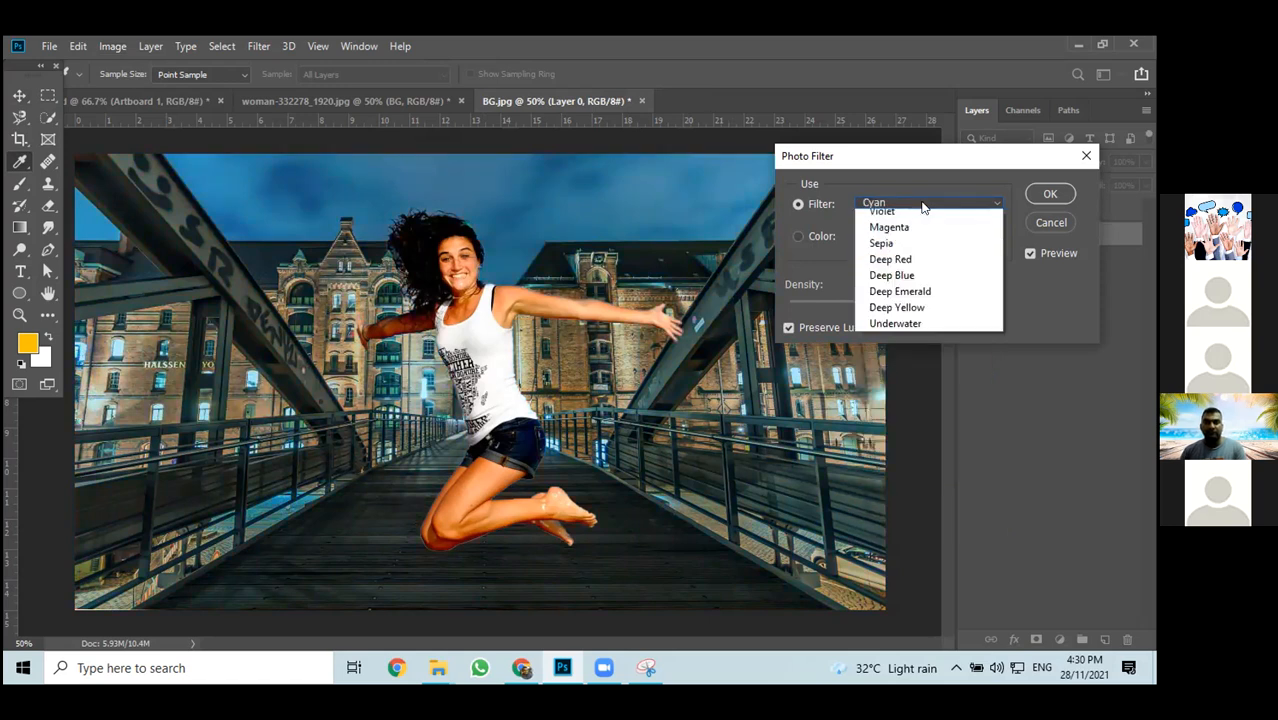
{"action": "left_click", "coordinate": [883, 442]}
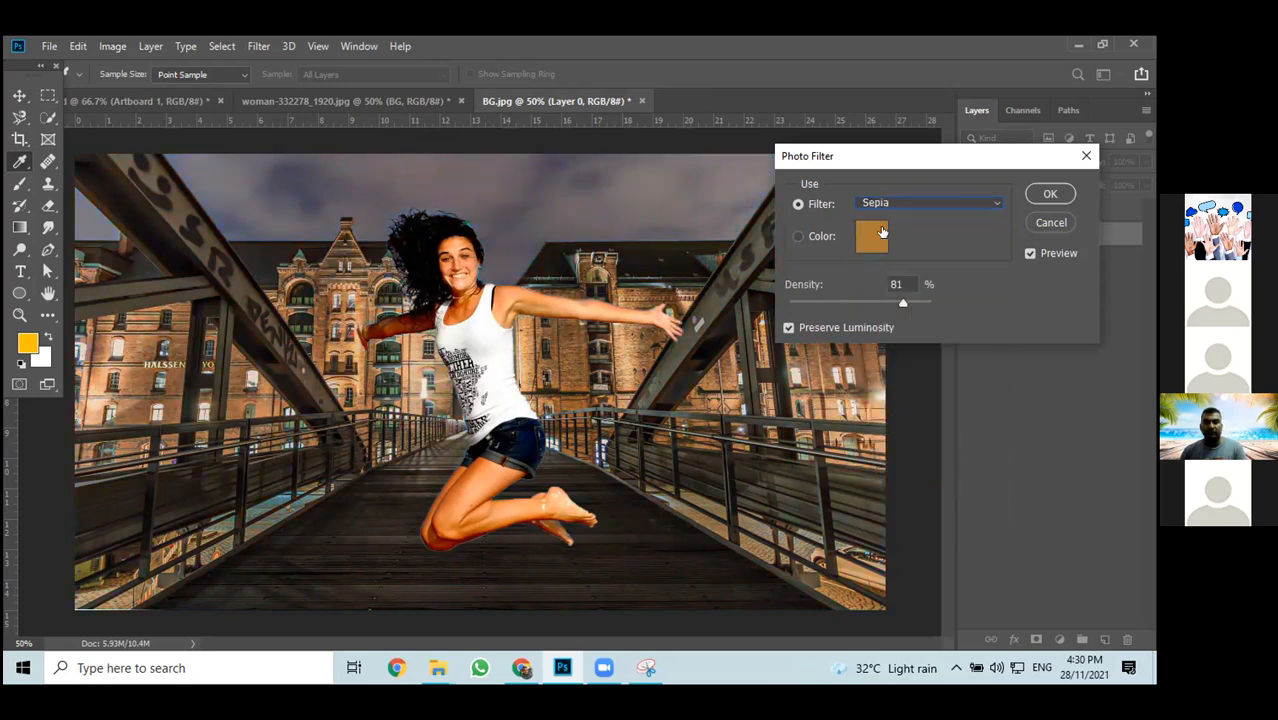
Apply the Underwater photo filter to the background at 61% density
{"action": "left_click", "coordinate": [902, 202]}
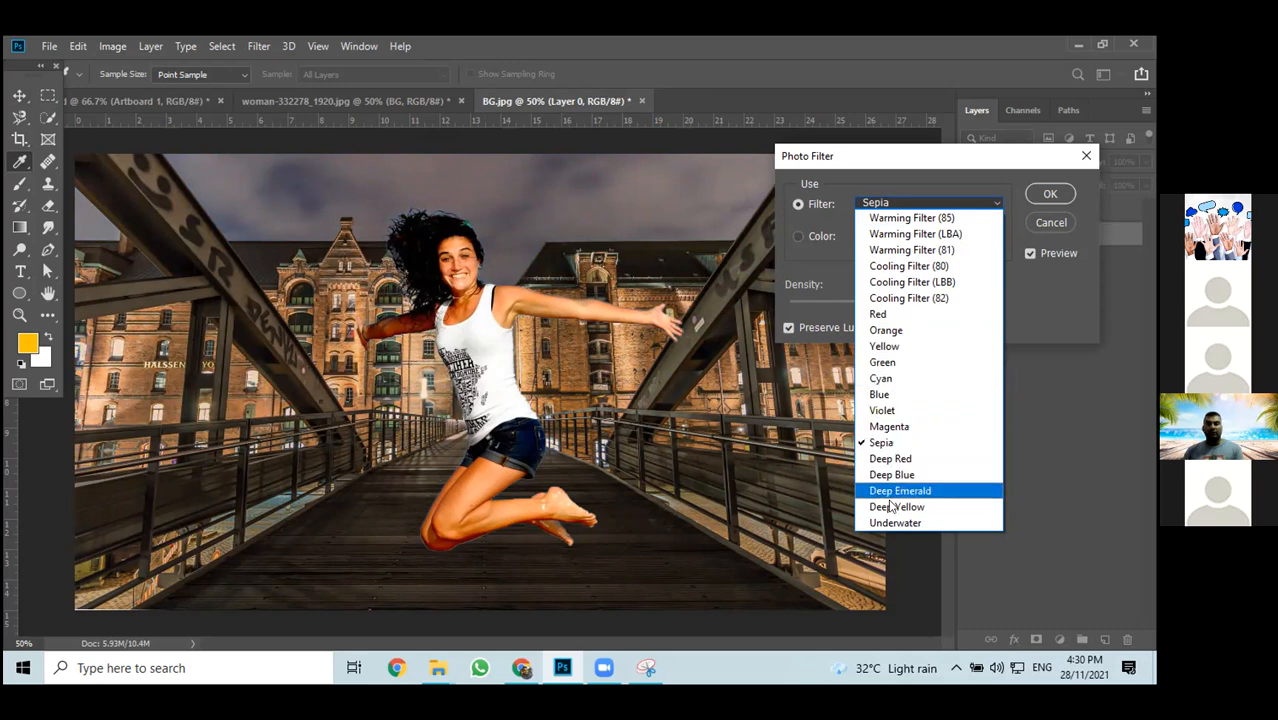
{"action": "left_click", "coordinate": [910, 524]}
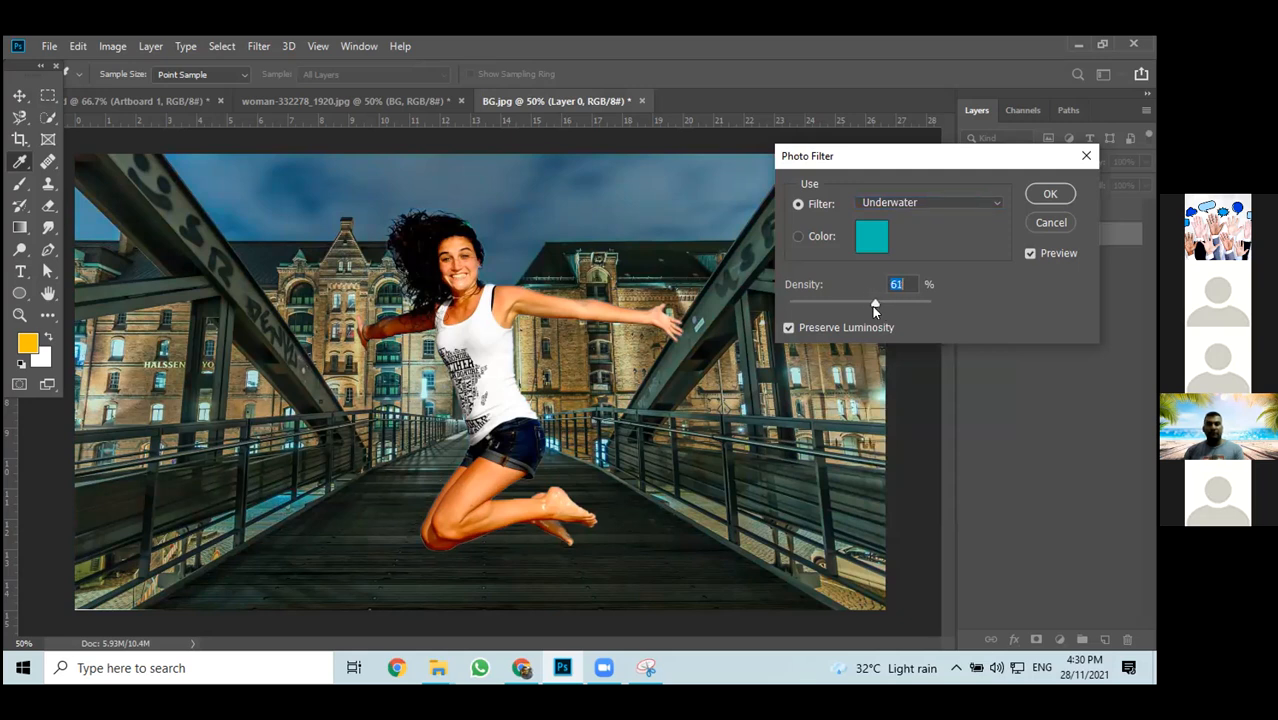
{"action": "left_click", "coordinate": [1048, 196]}
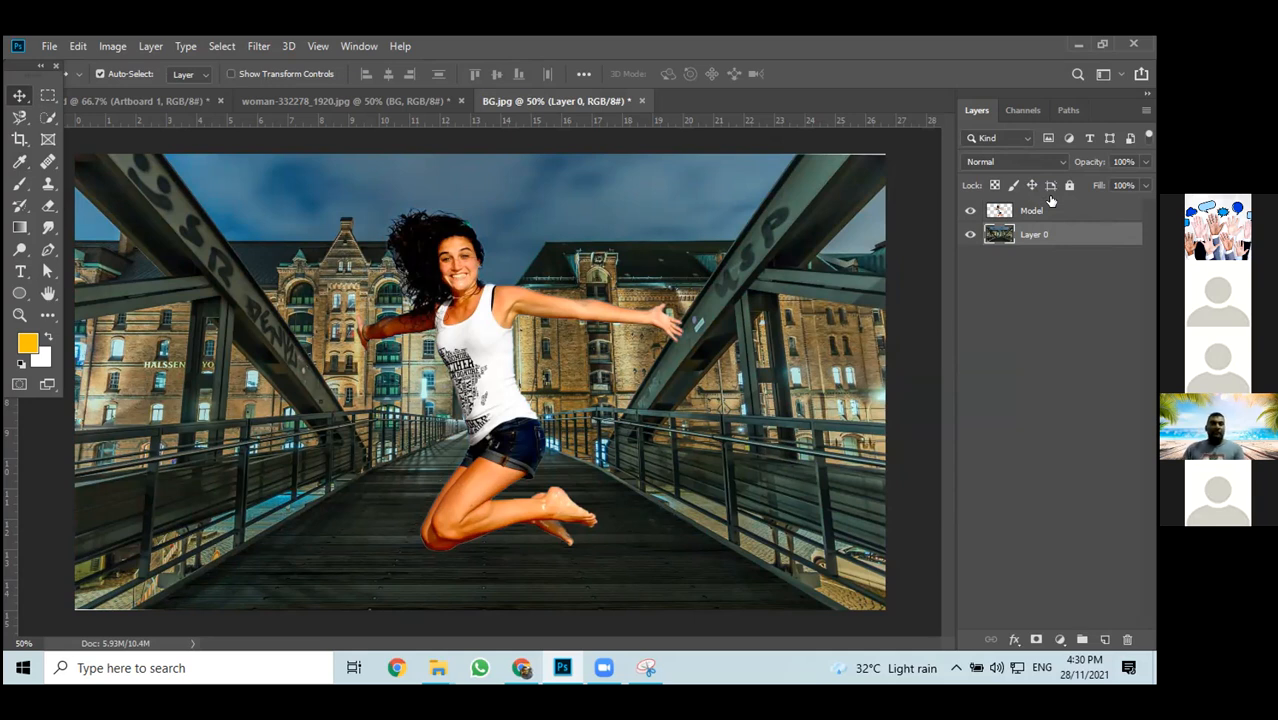
Apply a second Photo Filter directly to Layer 0, using Warming Filter (85) at 25% density
{"action": "left_click", "coordinate": [106, 49]}
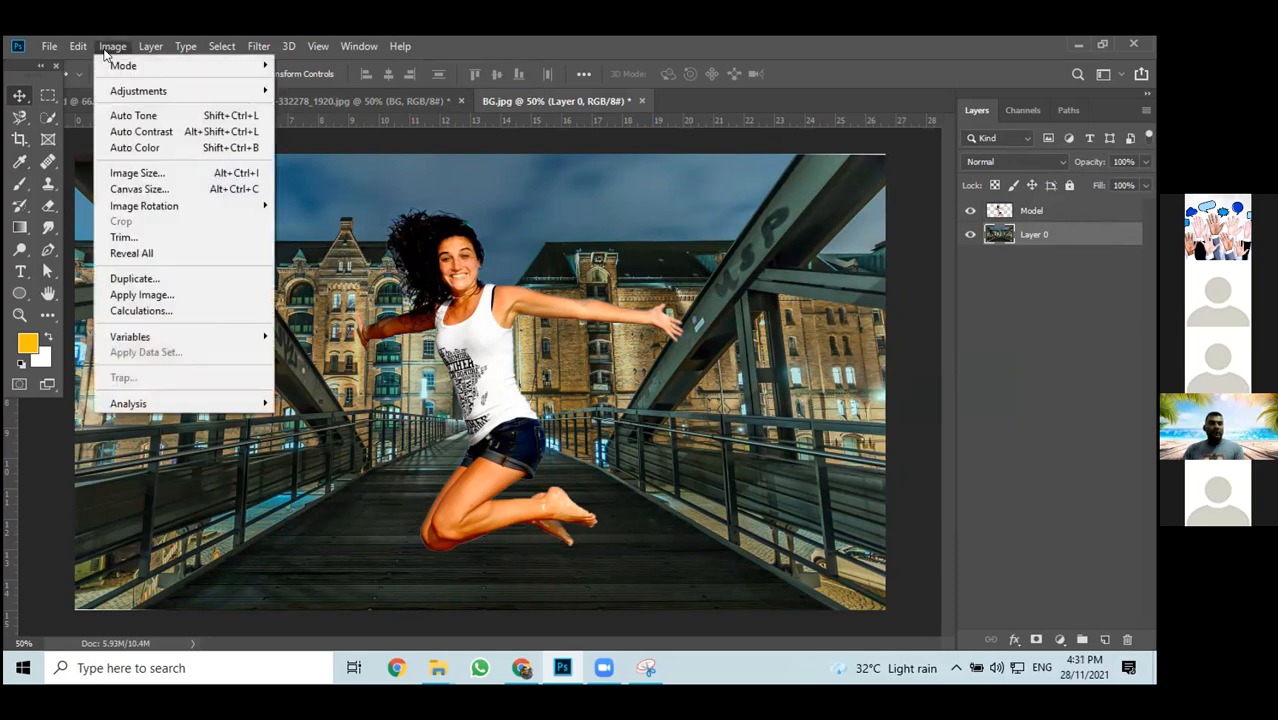
{"action": "mouse_move", "coordinate": [117, 91]}
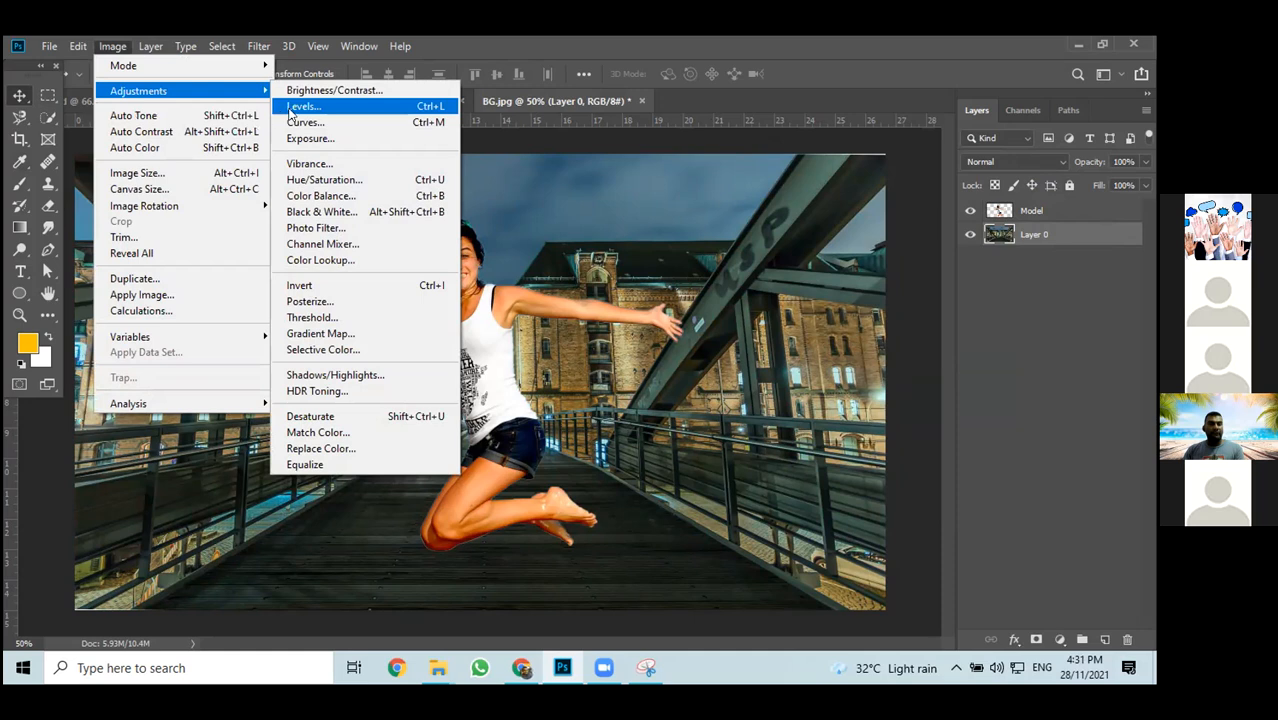
{"action": "left_click", "coordinate": [340, 228]}
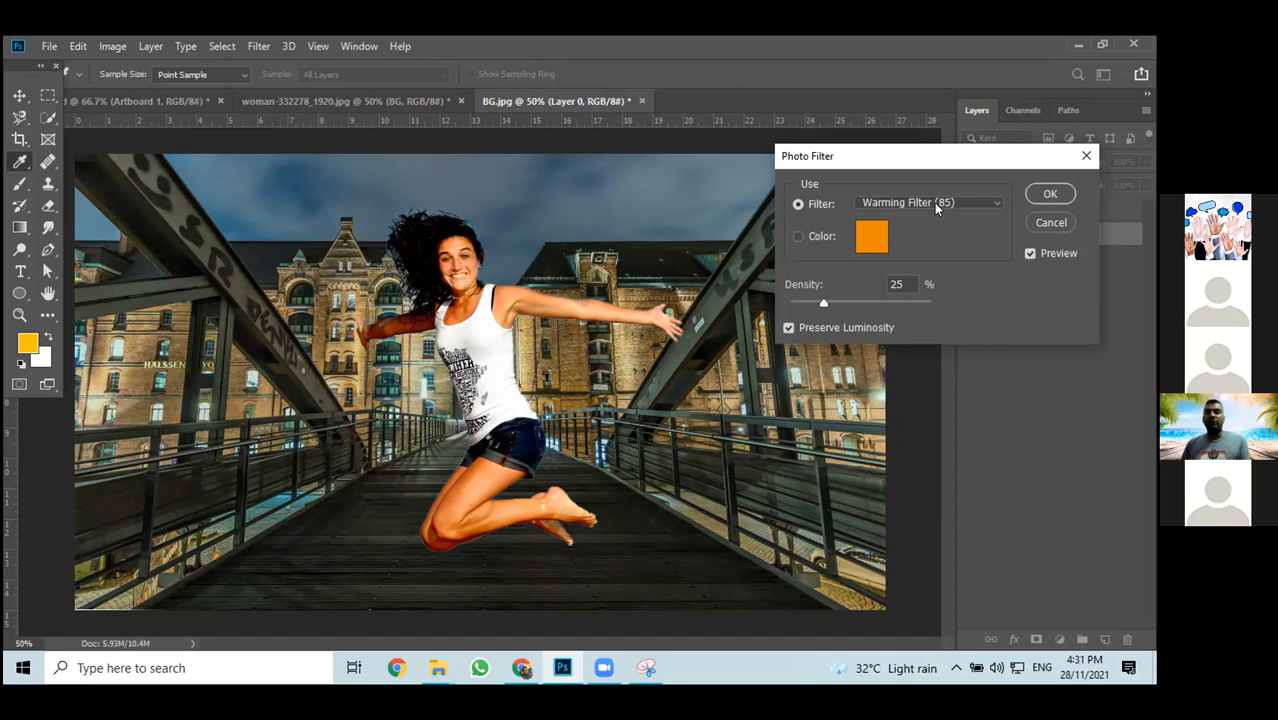
{"action": "left_click", "coordinate": [934, 202]}
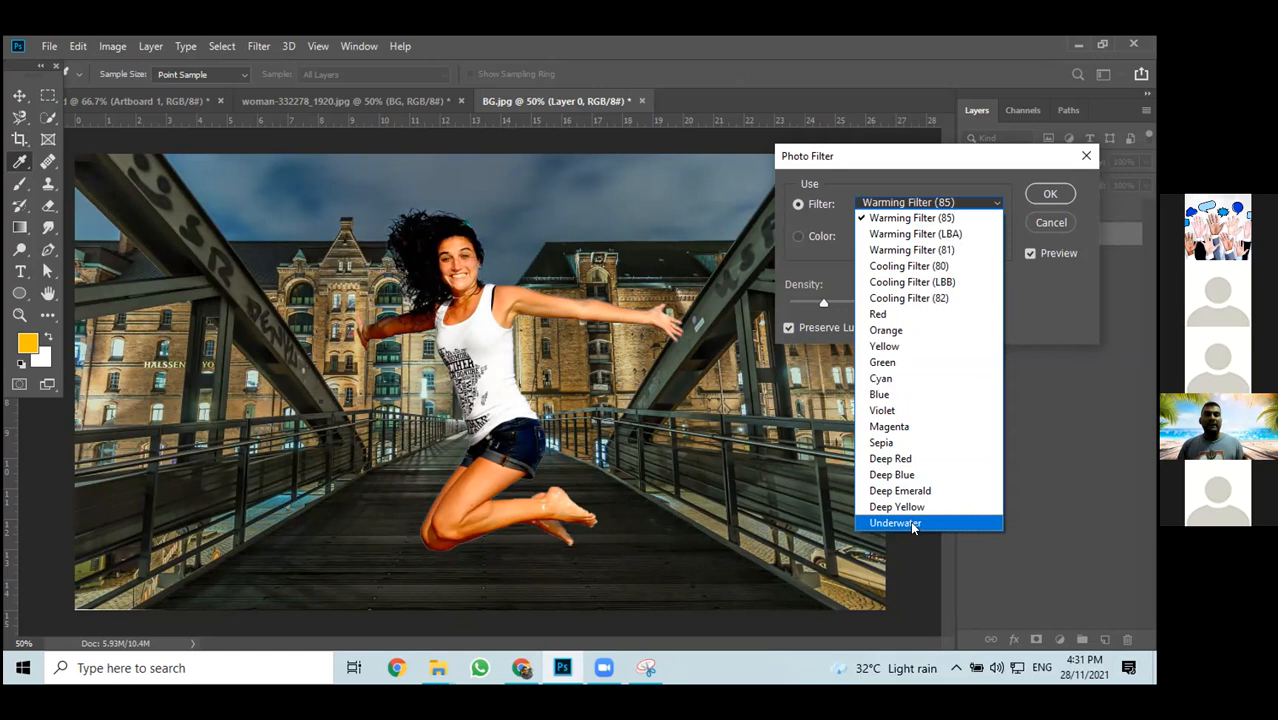
{"action": "left_click", "coordinate": [1050, 283]}
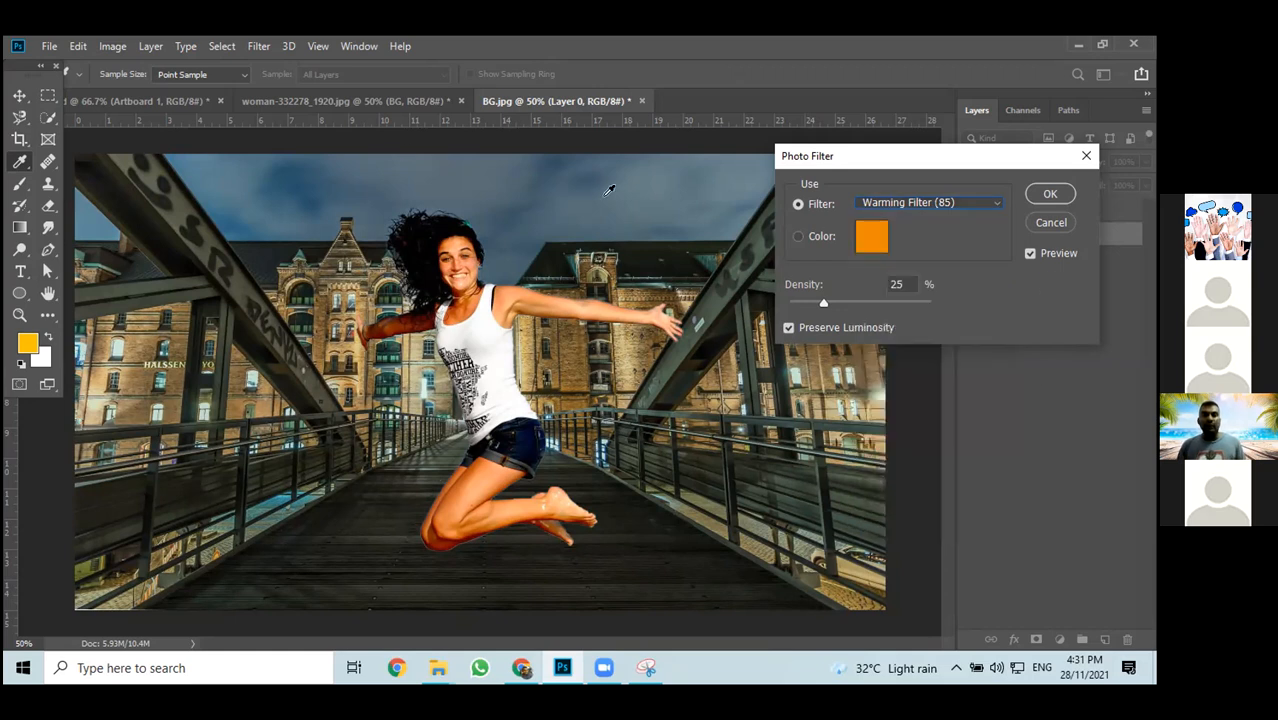
{"action": "left_click", "coordinate": [119, 52]}
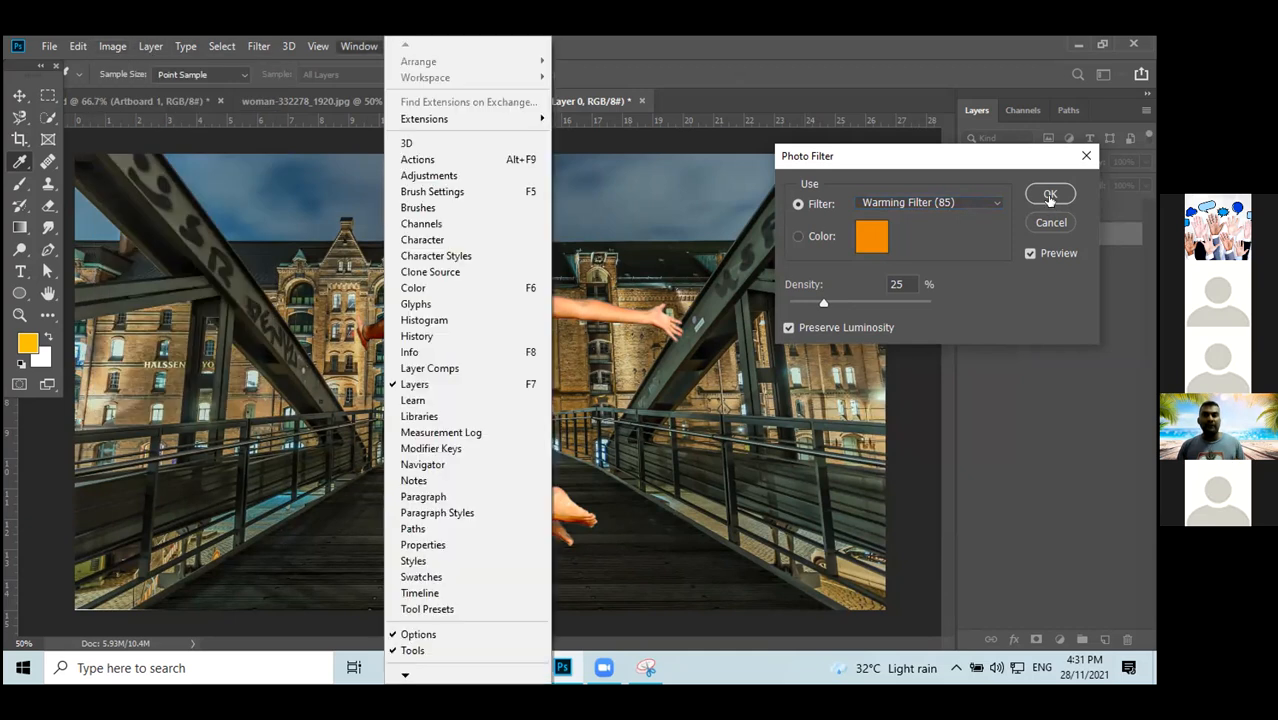
{"action": "left_click", "coordinate": [1050, 195]}
Switch to the woman-332278_1920.jpg document, comparing it with BG.jpg
{"action": "left_click", "coordinate": [112, 46]}
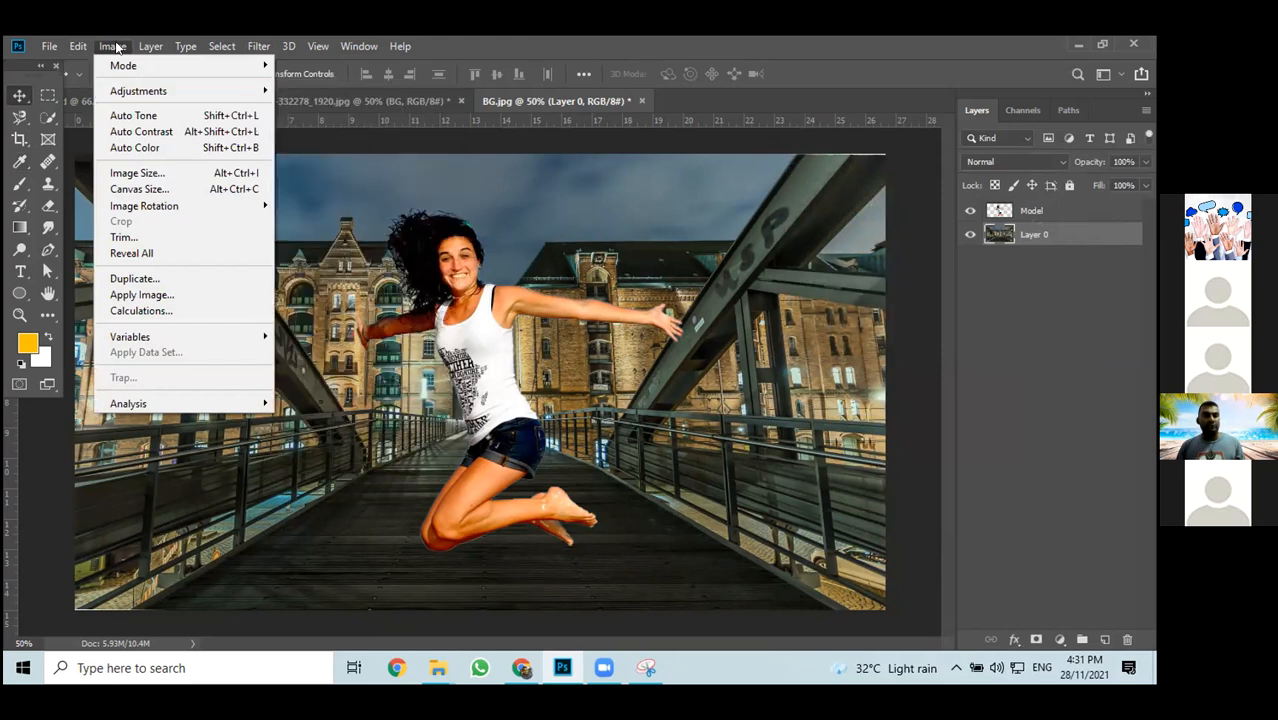
{"action": "mouse_move", "coordinate": [116, 91]}
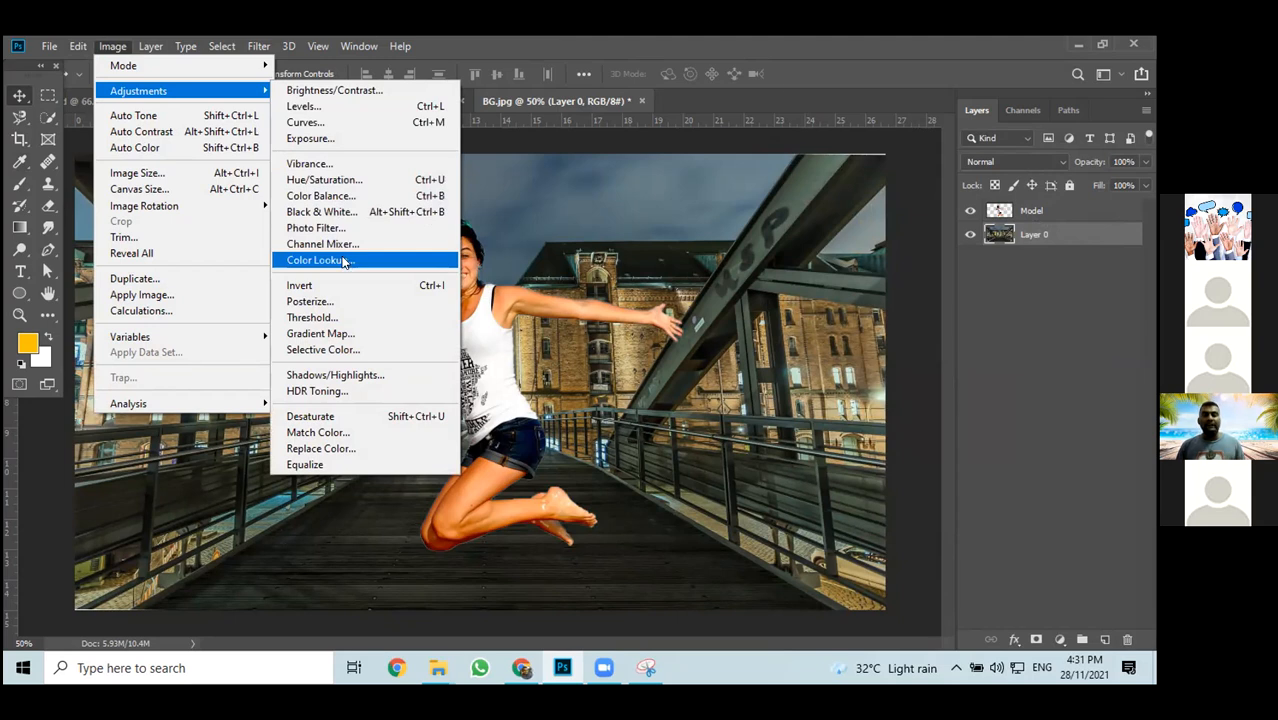
{"action": "left_click", "coordinate": [535, 103]}
{"action": "left_click", "coordinate": [322, 100]}
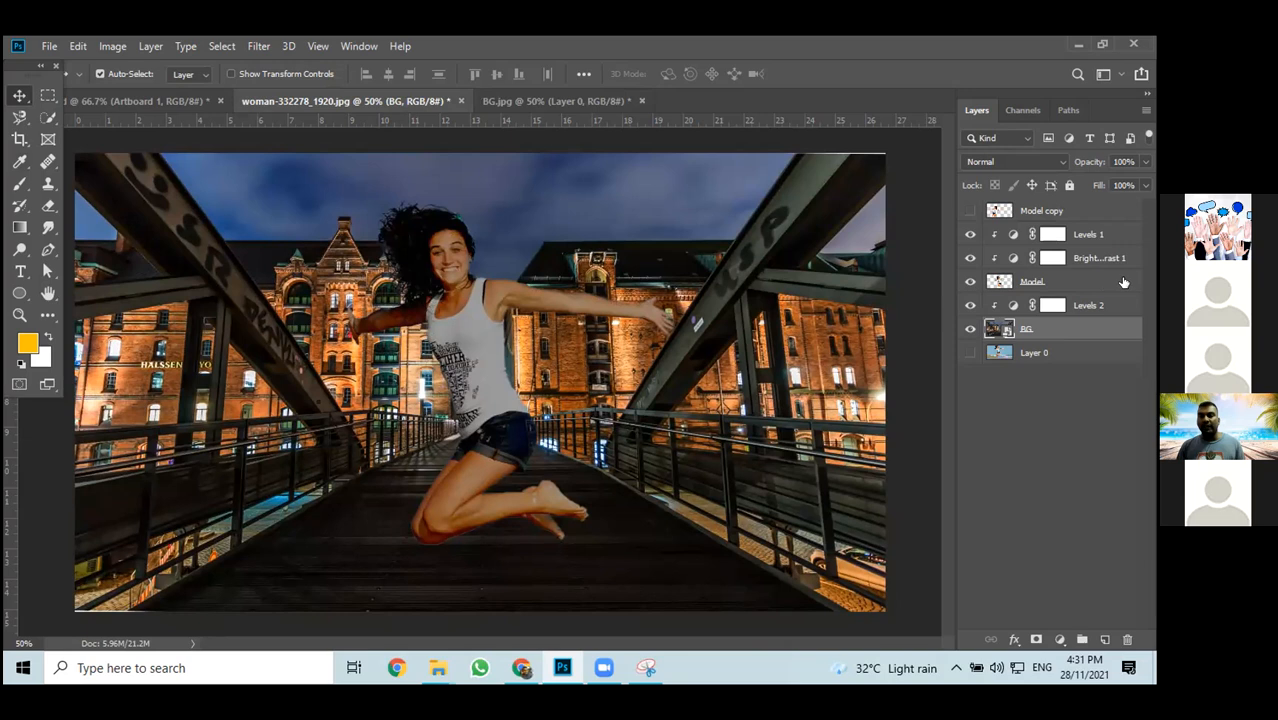
{"action": "left_click", "coordinate": [540, 100]}
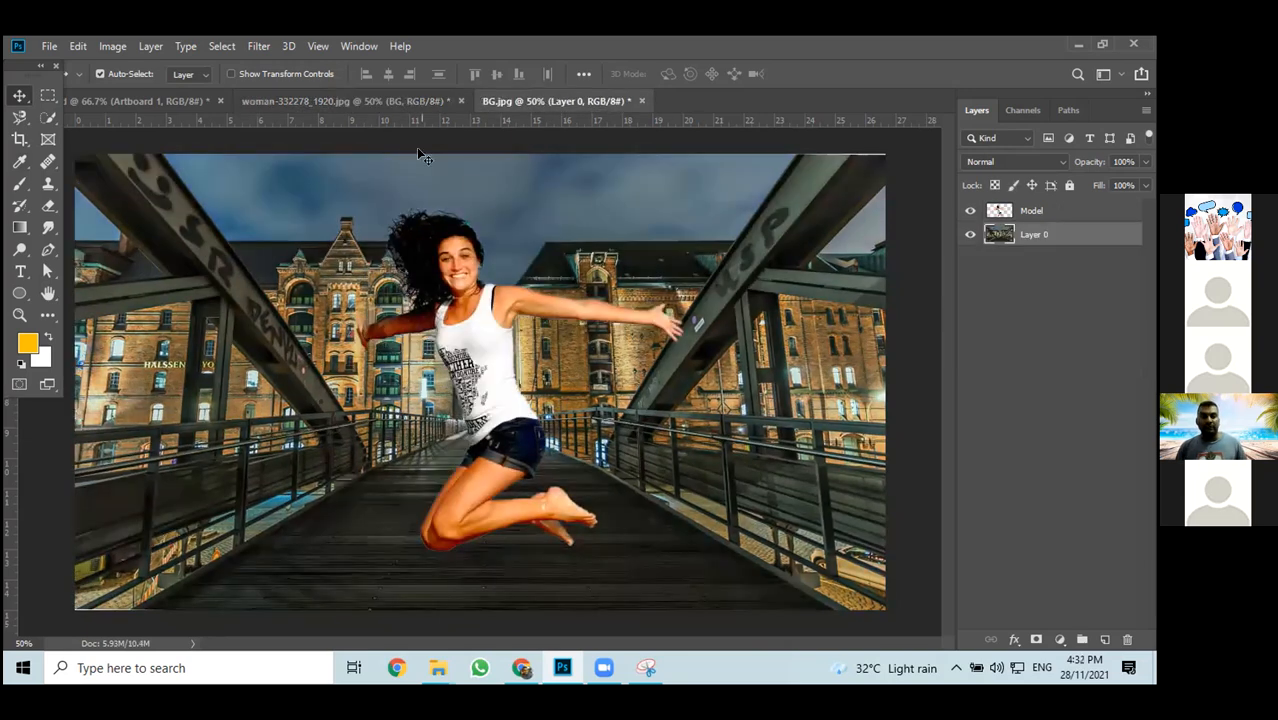
{"action": "left_click", "coordinate": [413, 105]}
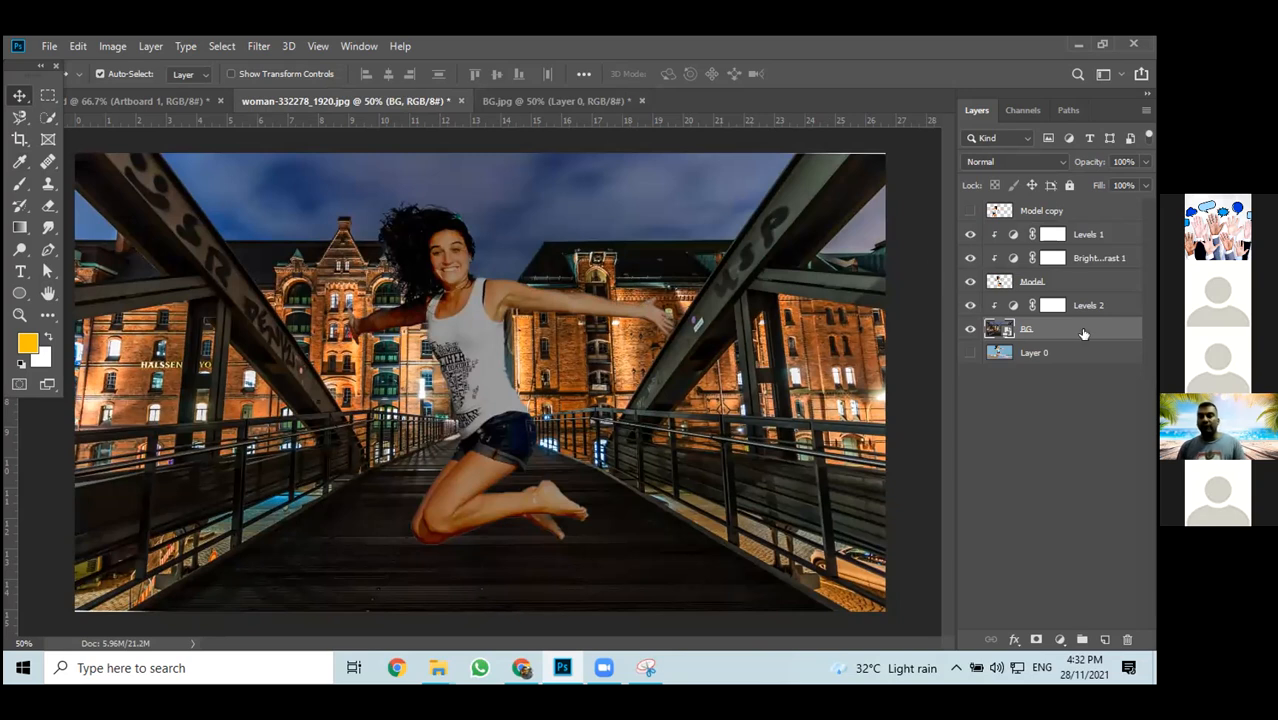
Add a Photo Filter adjustment layer clipped to the BG layer and choose the Deep Blue preset
{"action": "left_click", "coordinate": [1059, 640]}
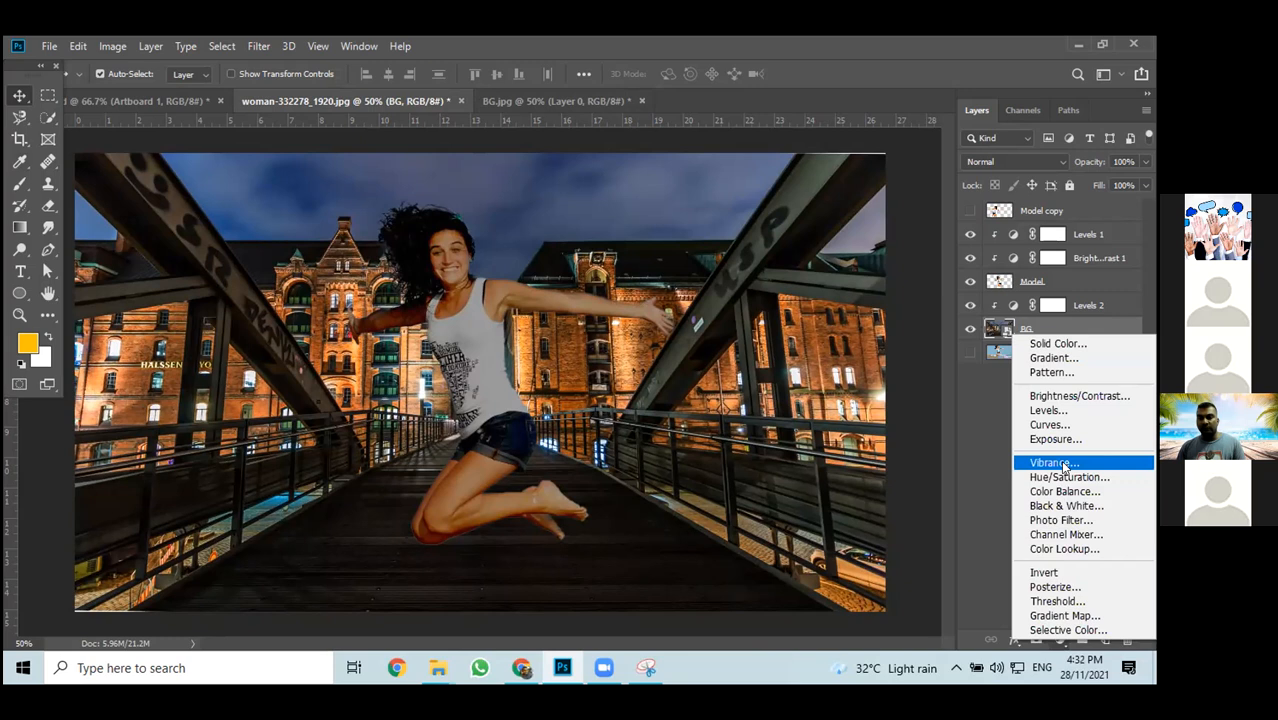
{"action": "left_click", "coordinate": [1073, 521]}
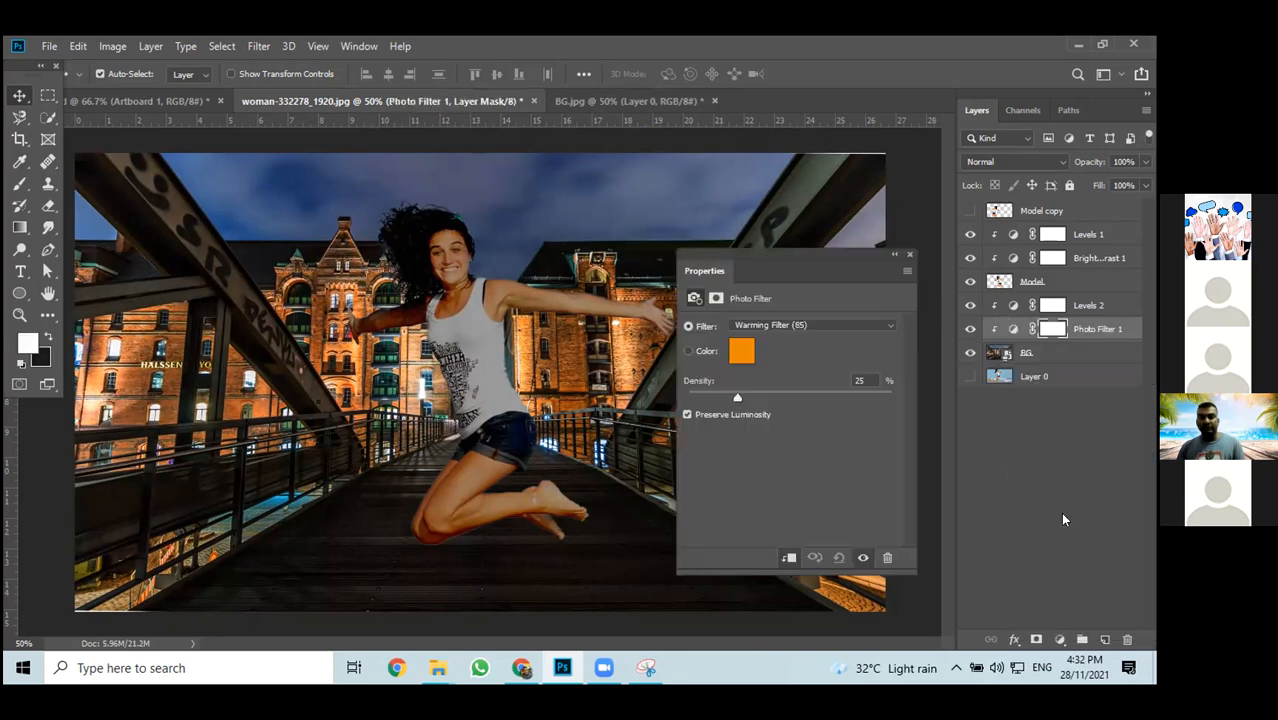
{"action": "left_click", "coordinate": [763, 326]}
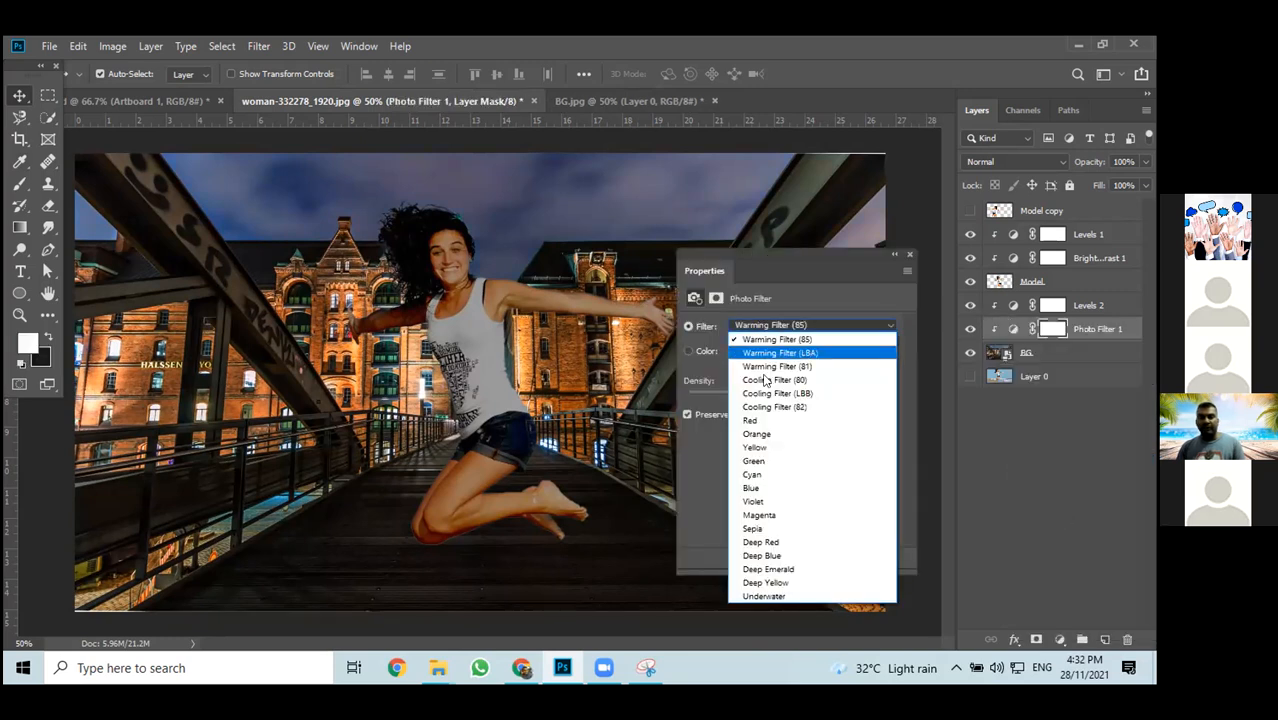
{"action": "left_click", "coordinate": [792, 556]}
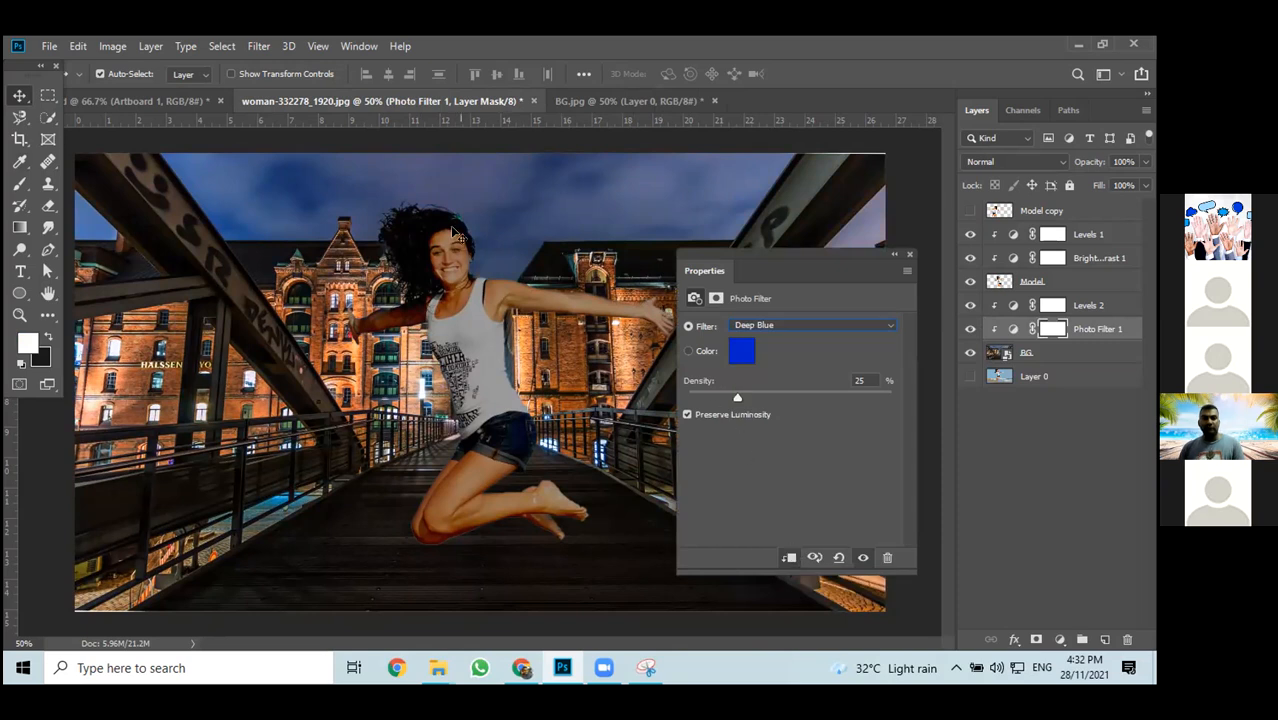
Change the BG layer's photo filter to Underwater at 67% density and close its settings
{"action": "left_click", "coordinate": [774, 326]}
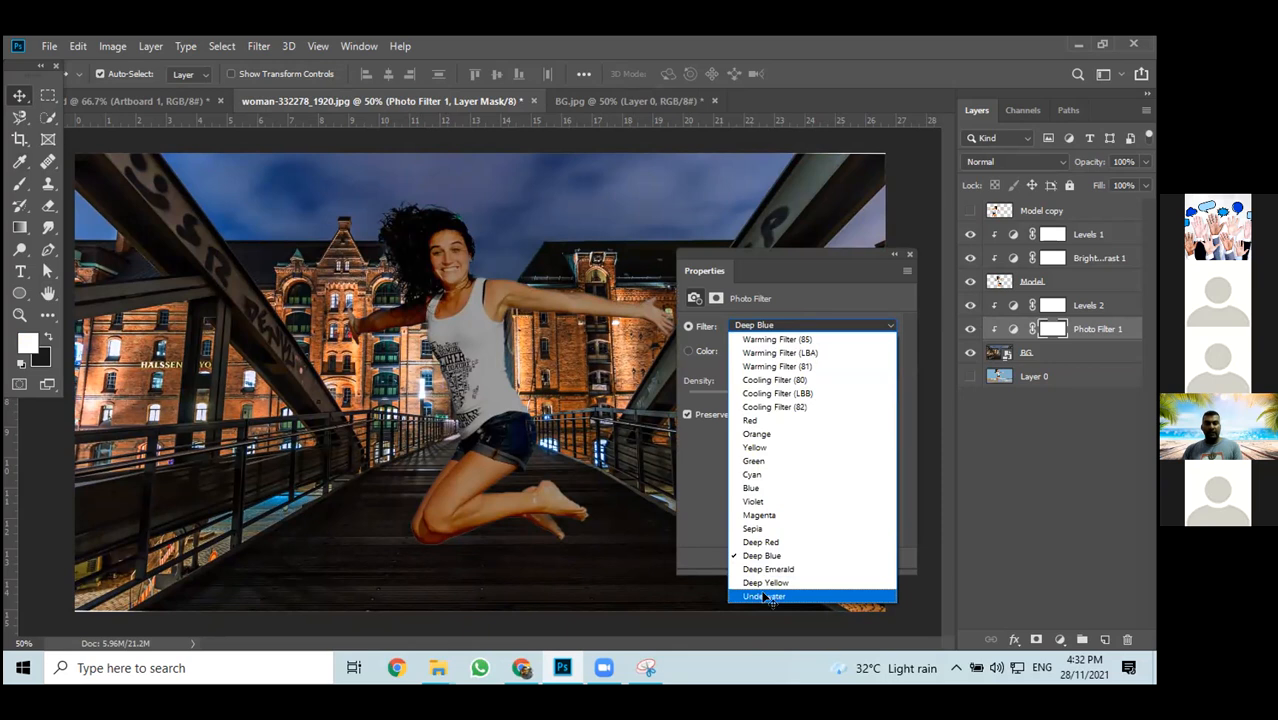
{"action": "left_click", "coordinate": [762, 590]}
{"action": "left_click_drag", "start_coordinate": [752, 399], "coordinate": [785, 400]}
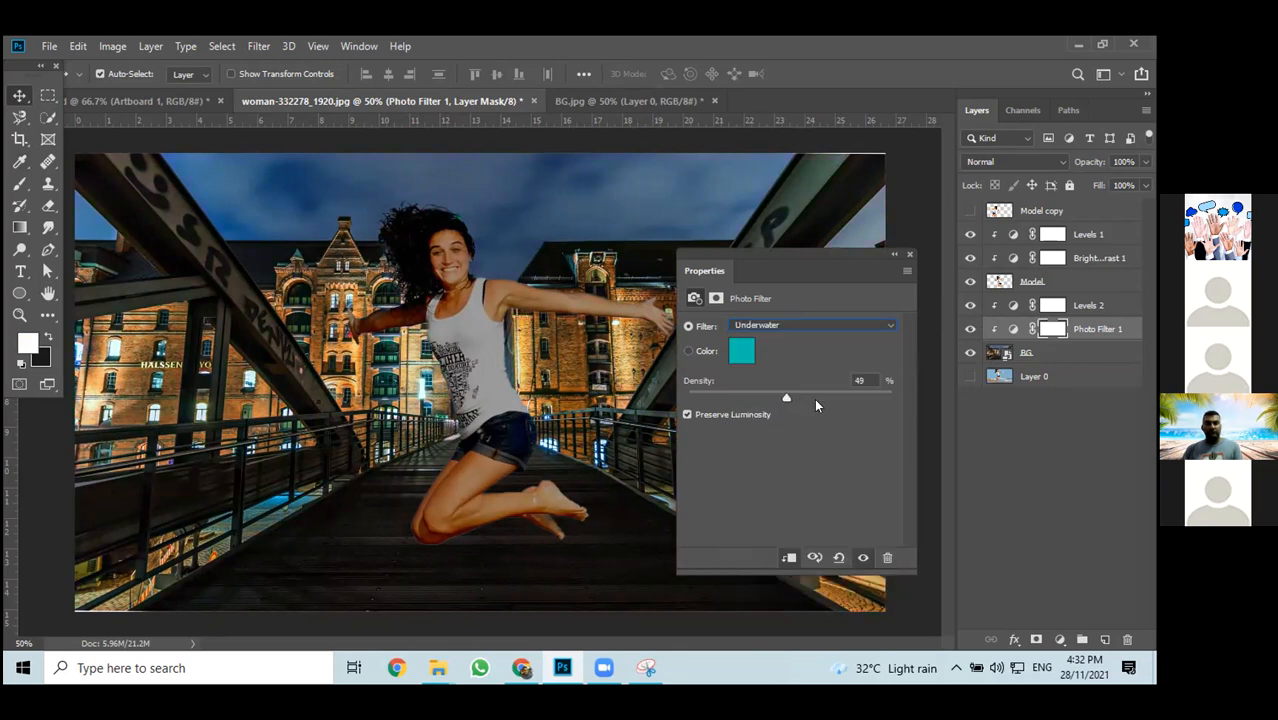
{"action": "left_click_drag", "start_coordinate": [818, 403], "coordinate": [815, 403]}
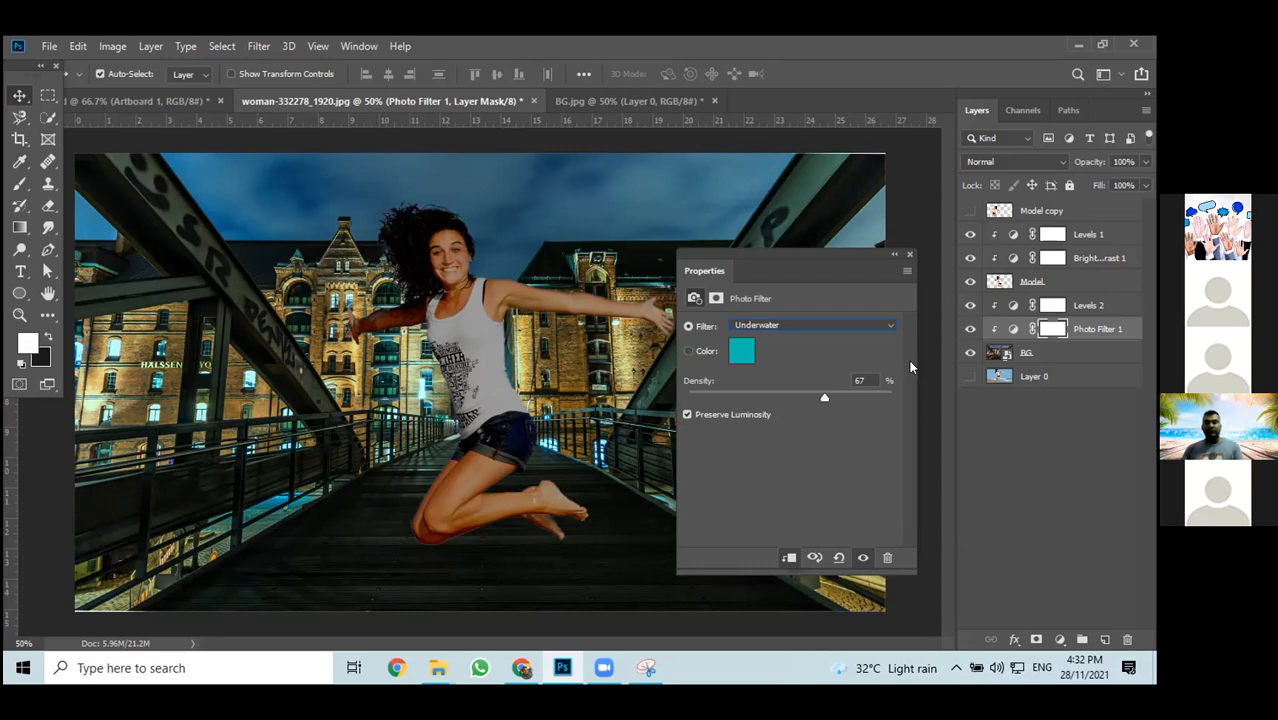
{"action": "left_click", "coordinate": [907, 257]}
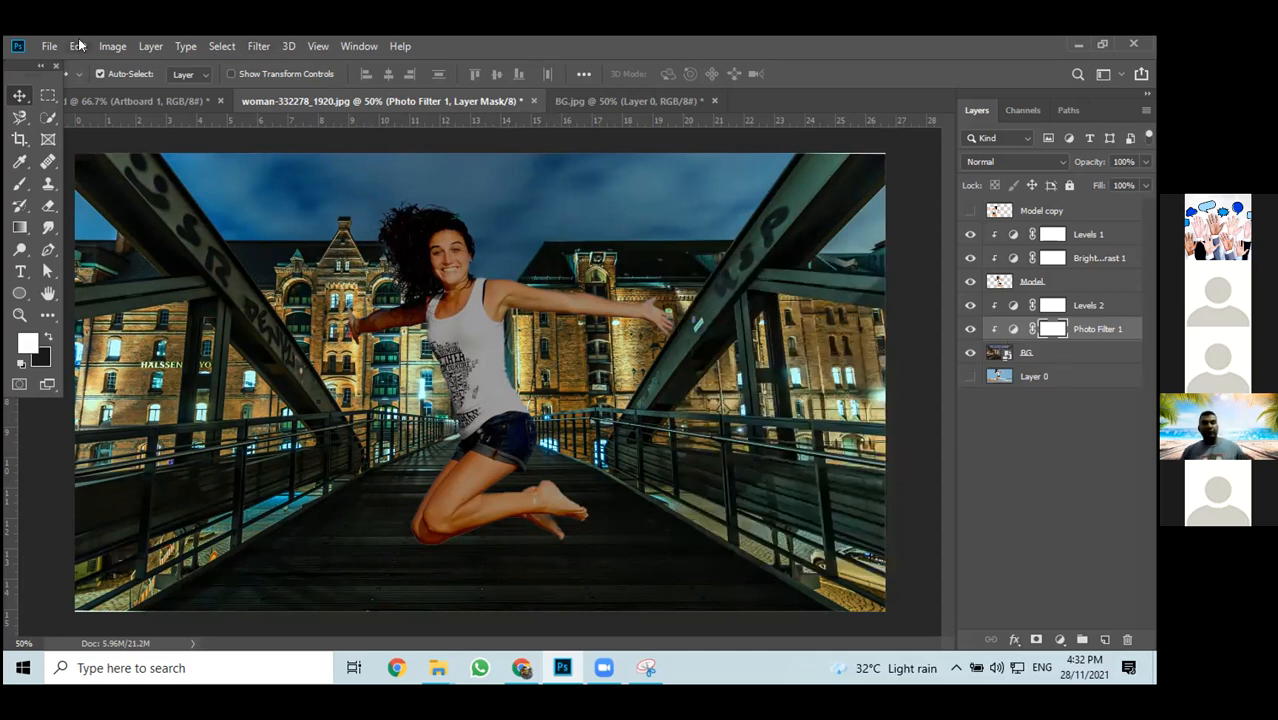
Compare with BG.jpg, then reopen the Photo Filter 1 adjustment and change its preset to Orange
{"action": "left_click", "coordinate": [613, 100]}
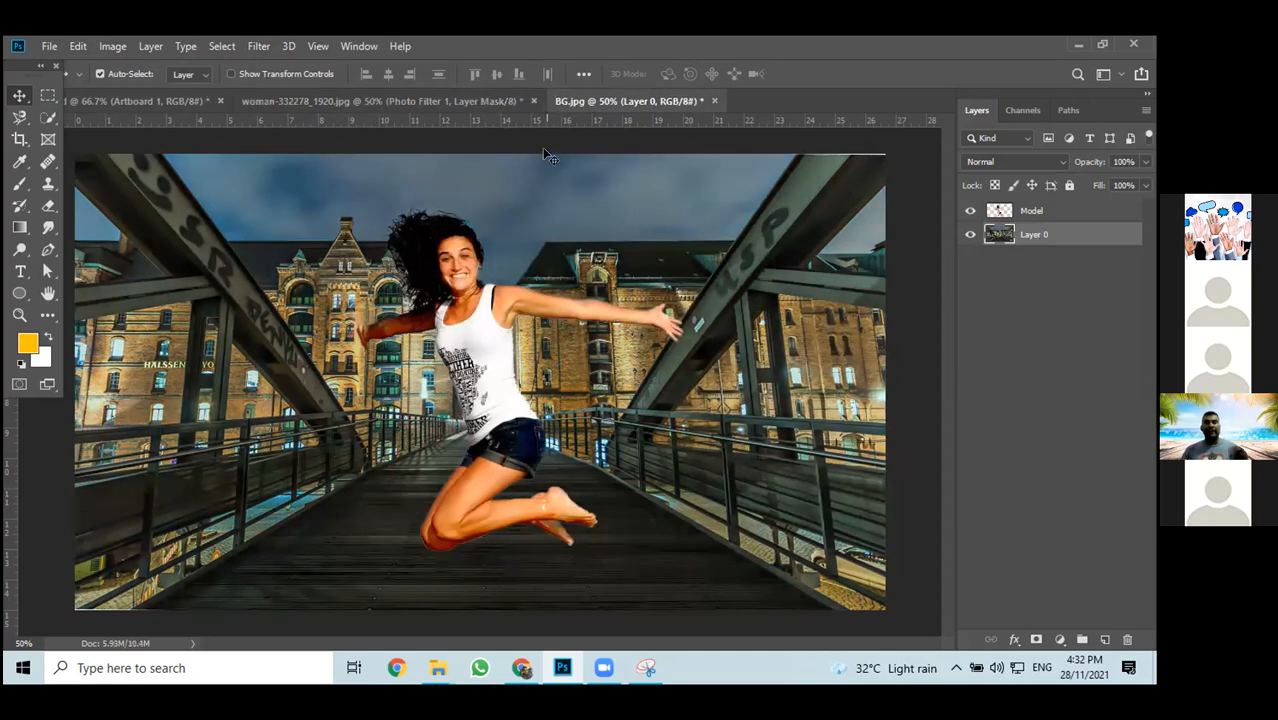
{"action": "left_click", "coordinate": [431, 104]}
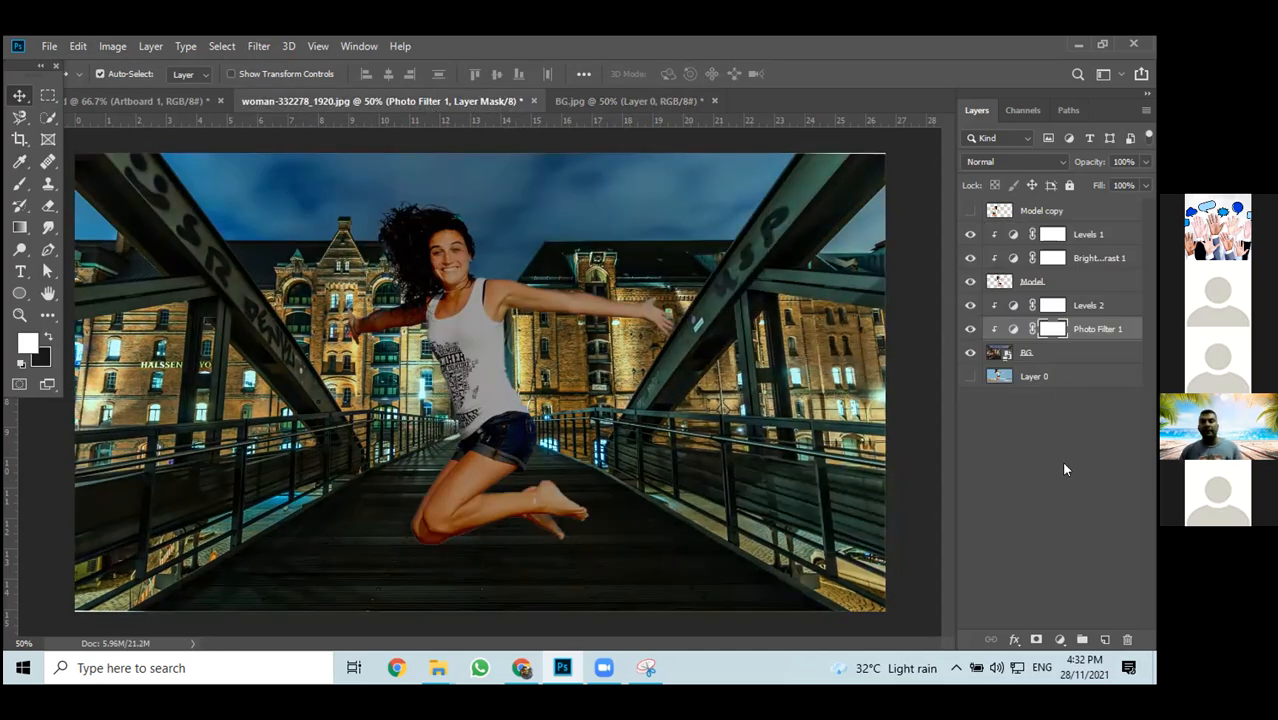
{"action": "left_click", "coordinate": [1011, 330]}
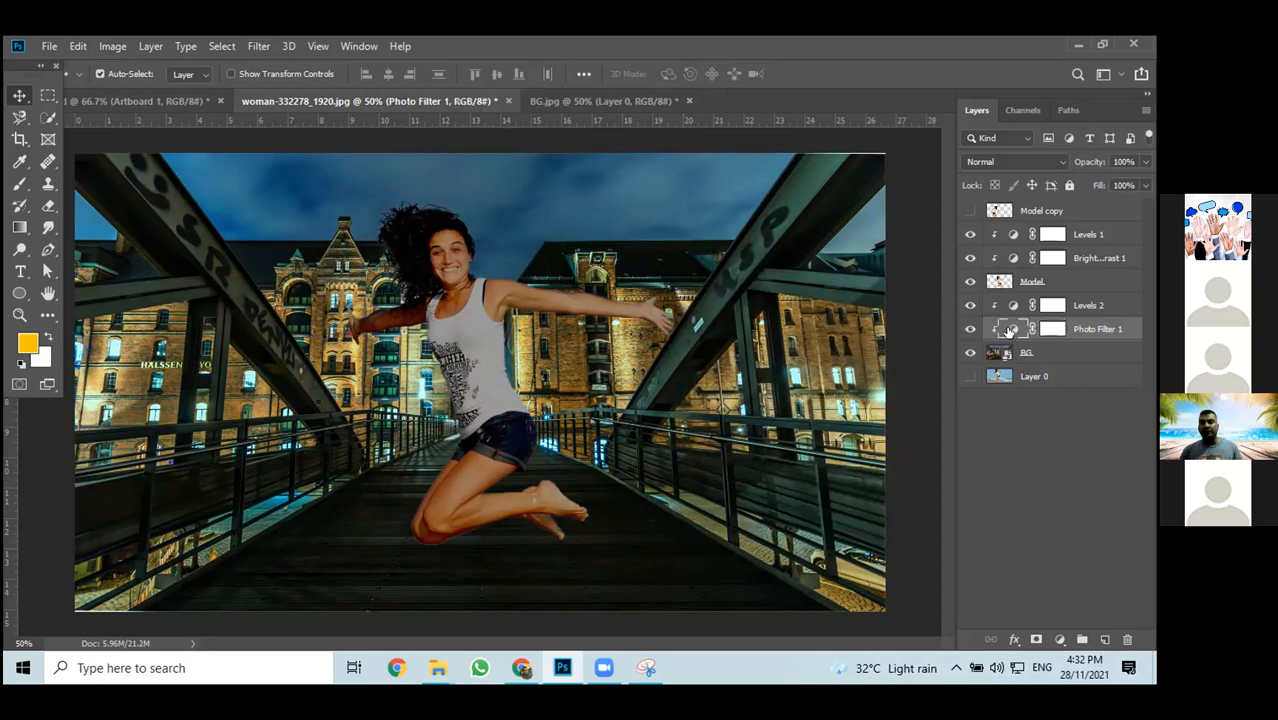
{"action": "double_click", "coordinate": [1011, 330]}
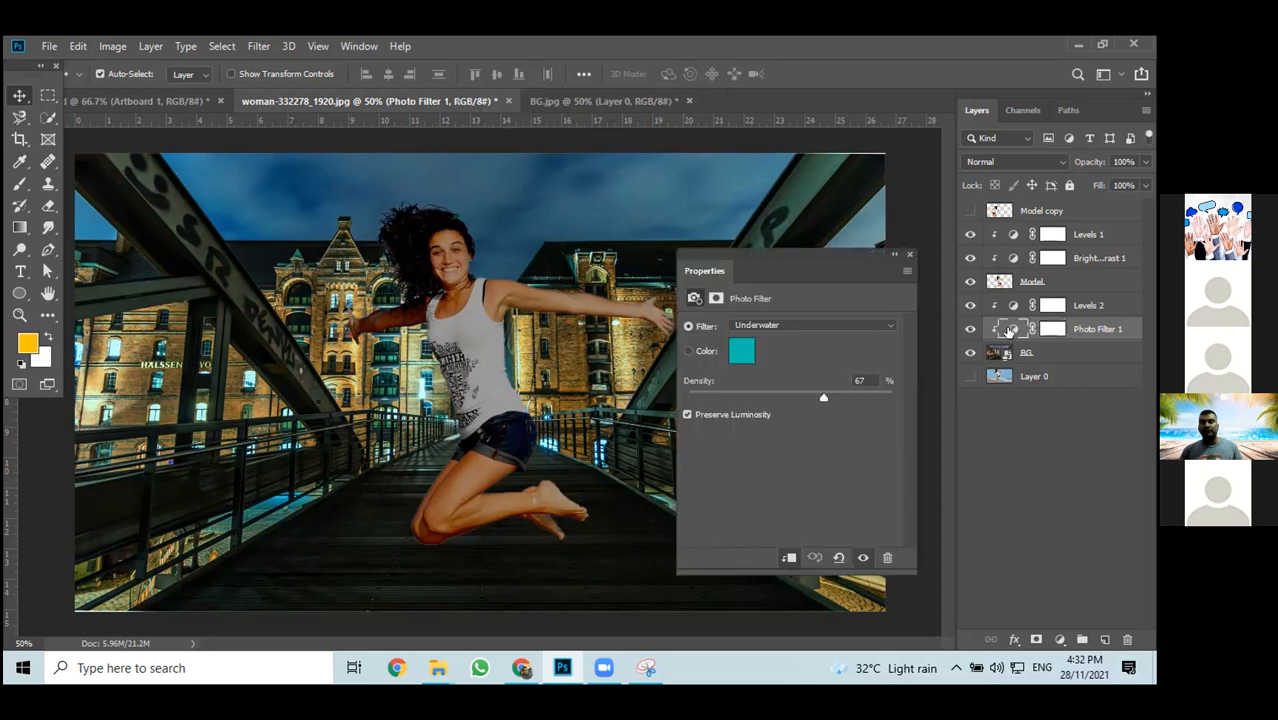
{"action": "left_click", "coordinate": [769, 322]}
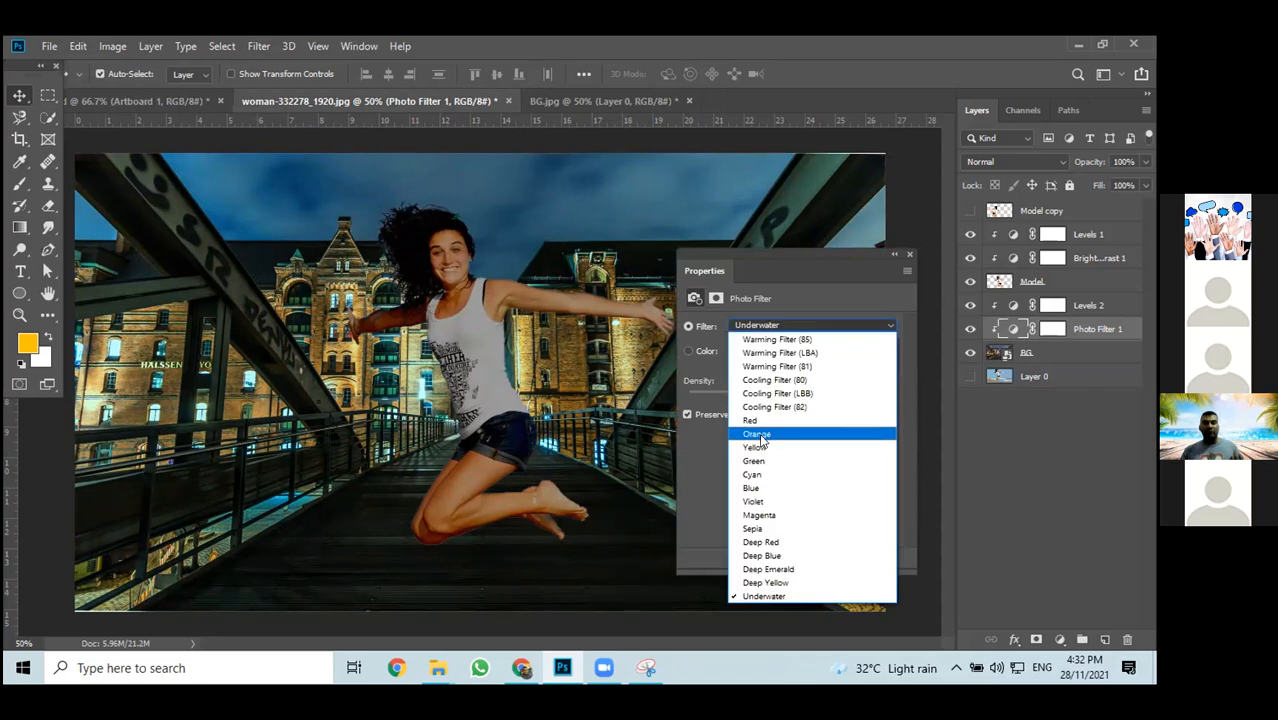
{"action": "left_click", "coordinate": [758, 434]}
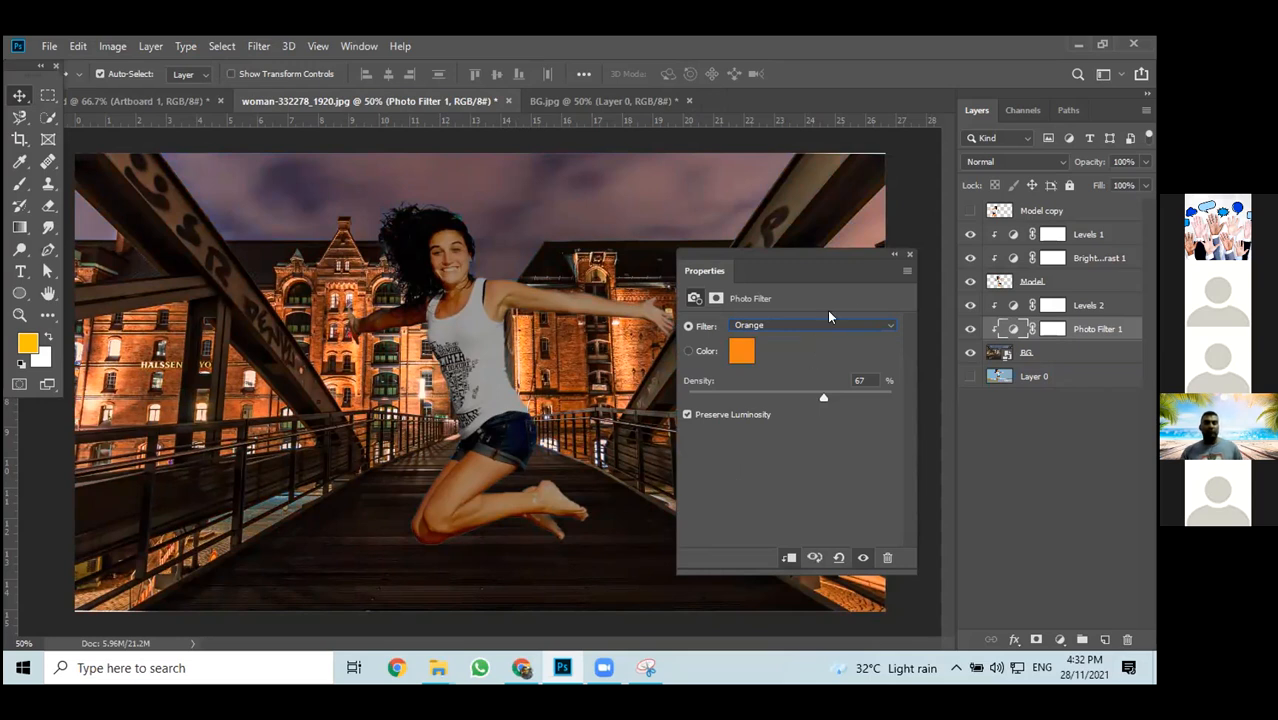
{"action": "left_click", "coordinate": [909, 257]}
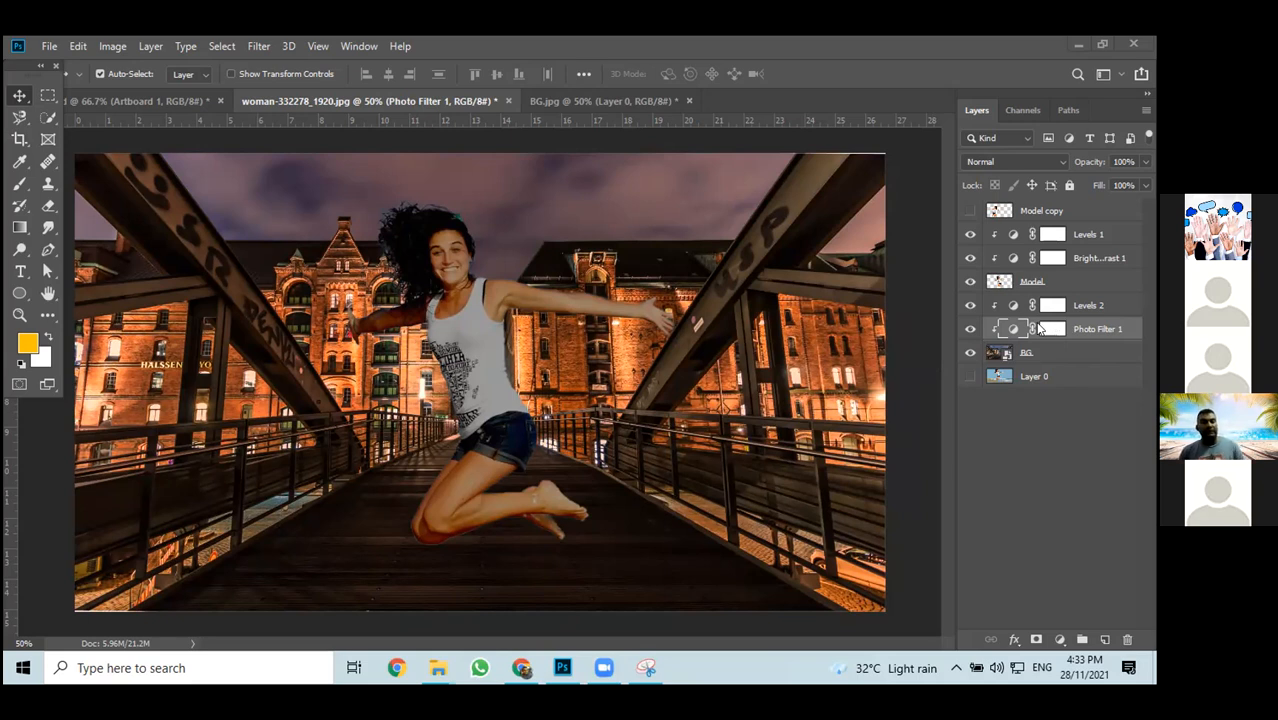
Delete the Levels 2 and Photo Filter 1 adjustment layers above the BG layer
{"action": "left_click", "coordinate": [1118, 304], "text": "ctrl"}
{"action": "left_click", "coordinate": [1118, 304], "text": "ctrl"}
{"action": "left_click_drag", "start_coordinate": [1120, 306], "coordinate": [1126, 639]}
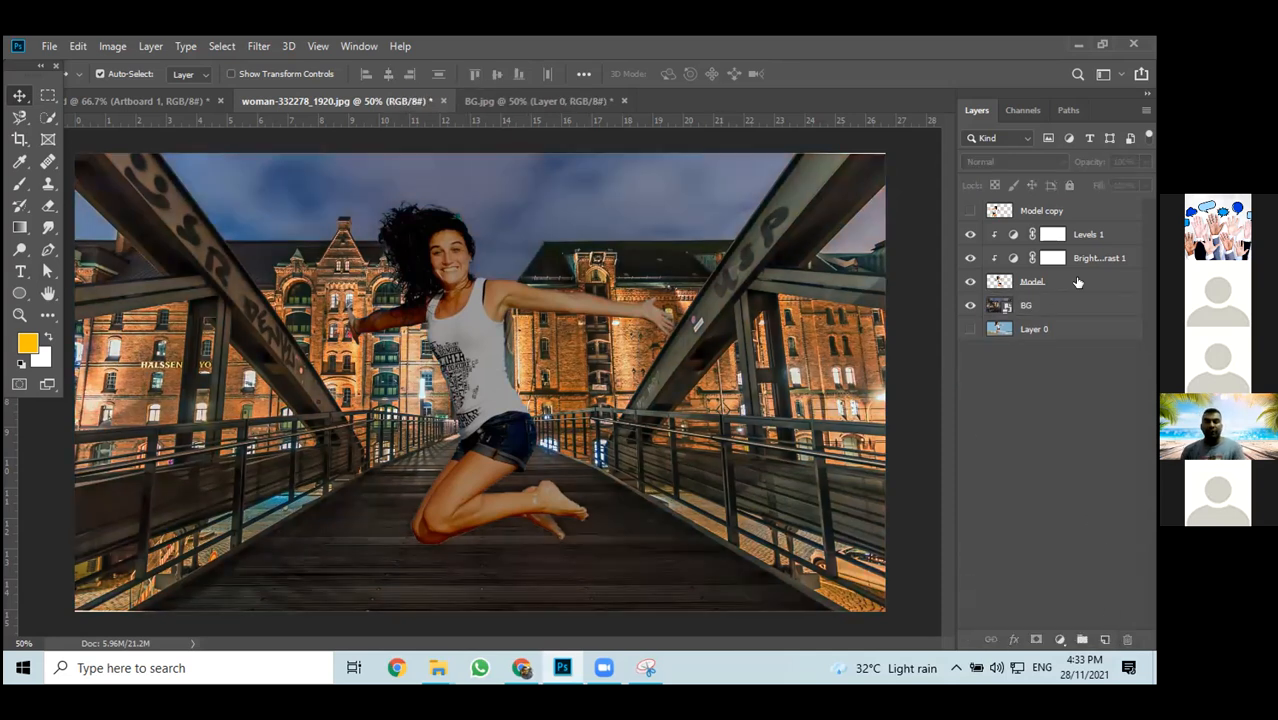
Add a new Photo Filter adjustment layer clipped to the BG layer, with Warming Filter (85) at 53% density
{"action": "left_click", "coordinate": [1050, 308]}
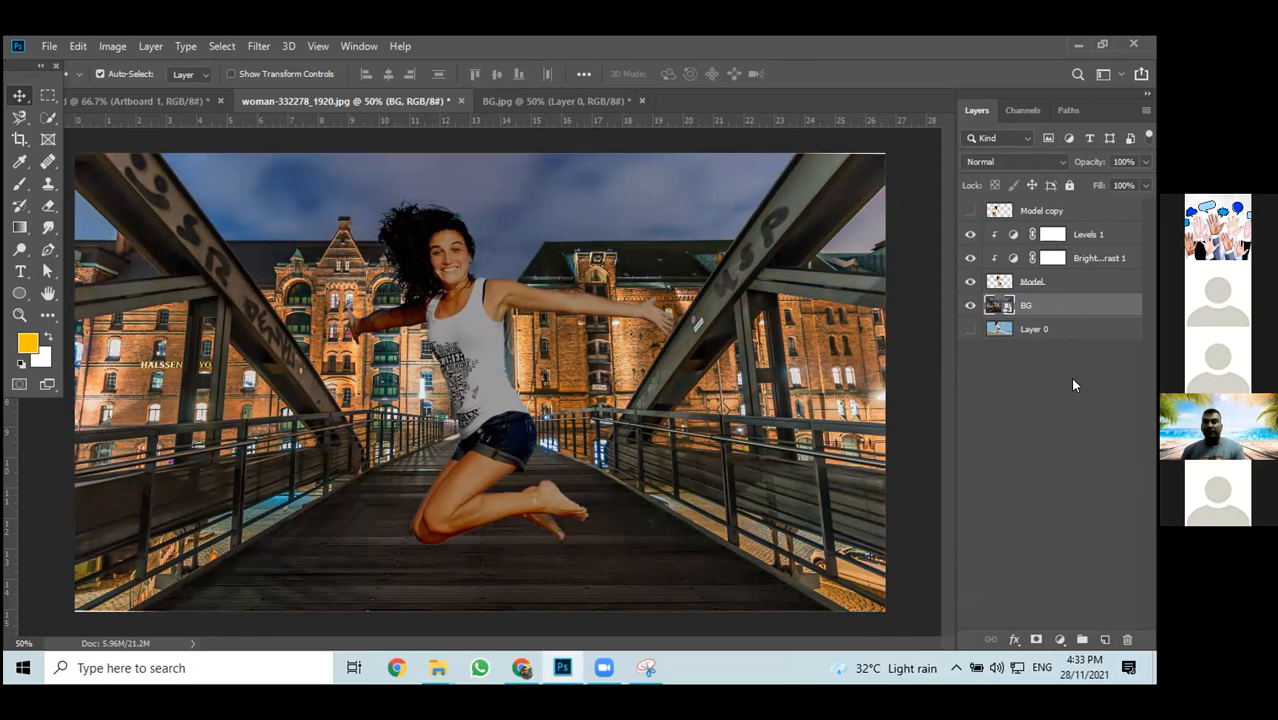
{"action": "left_click", "coordinate": [1058, 641]}
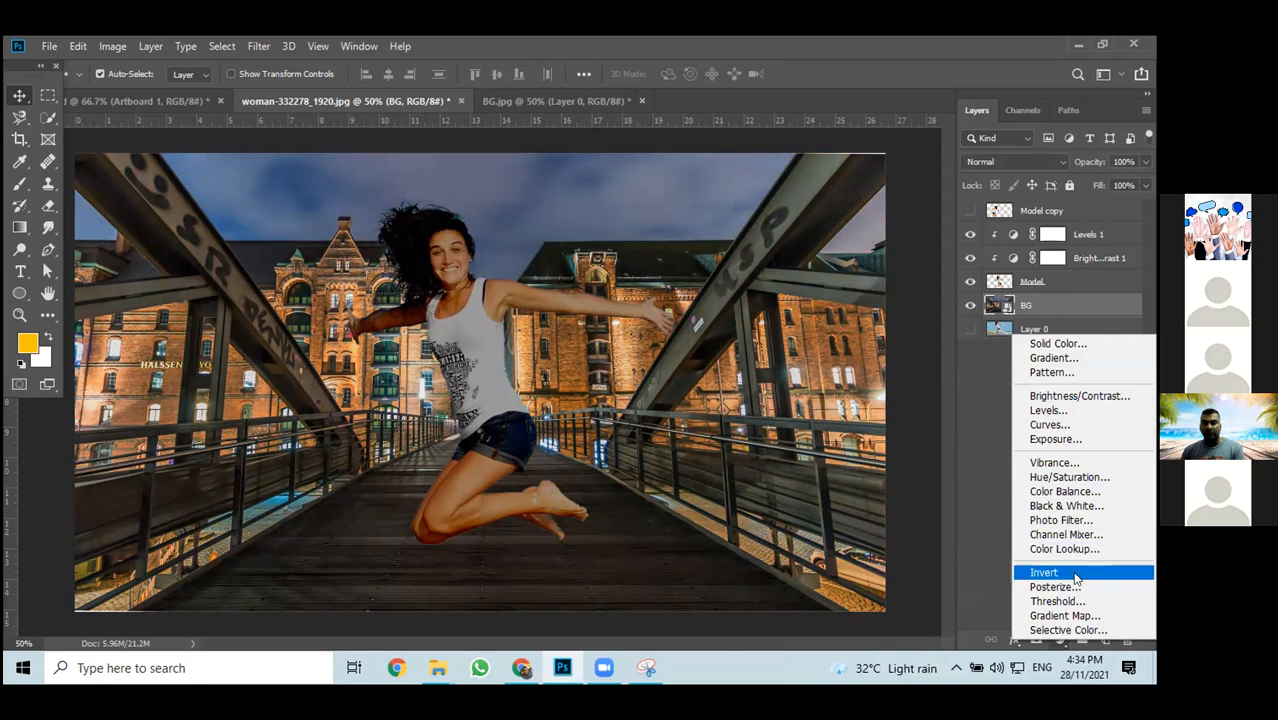
{"action": "left_click", "coordinate": [1060, 522]}
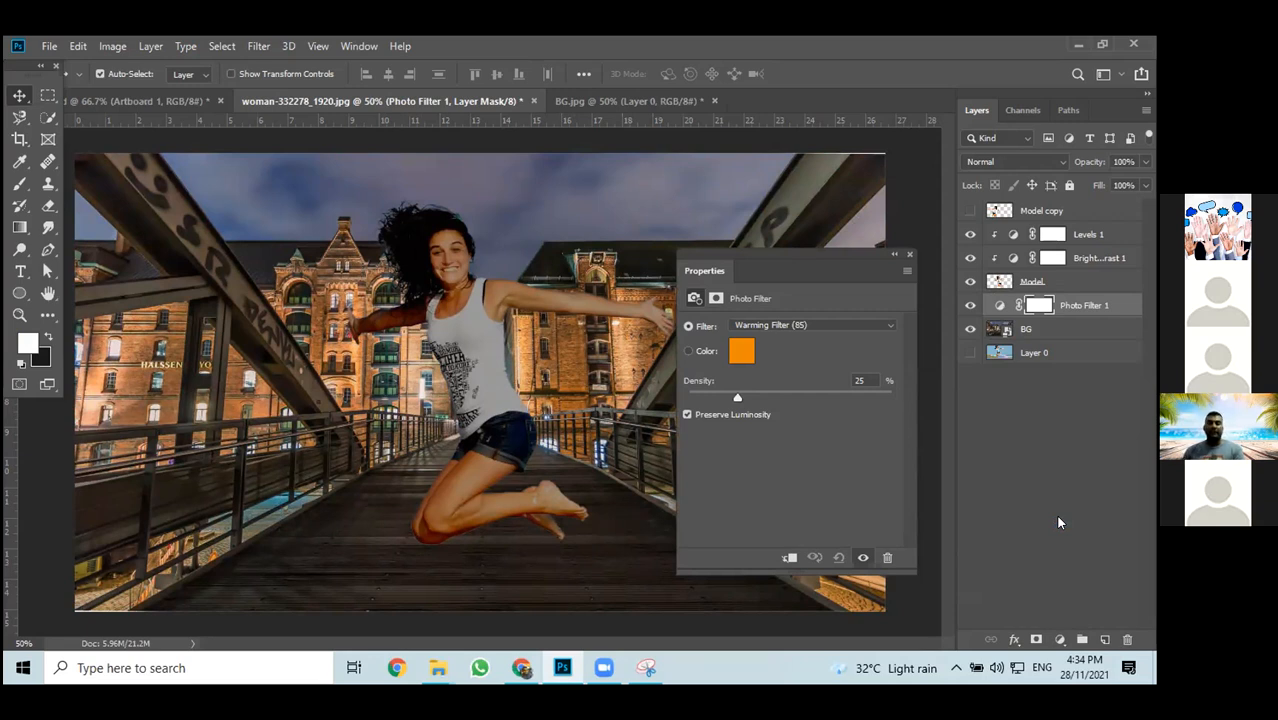
{"action": "left_click", "coordinate": [788, 557]}
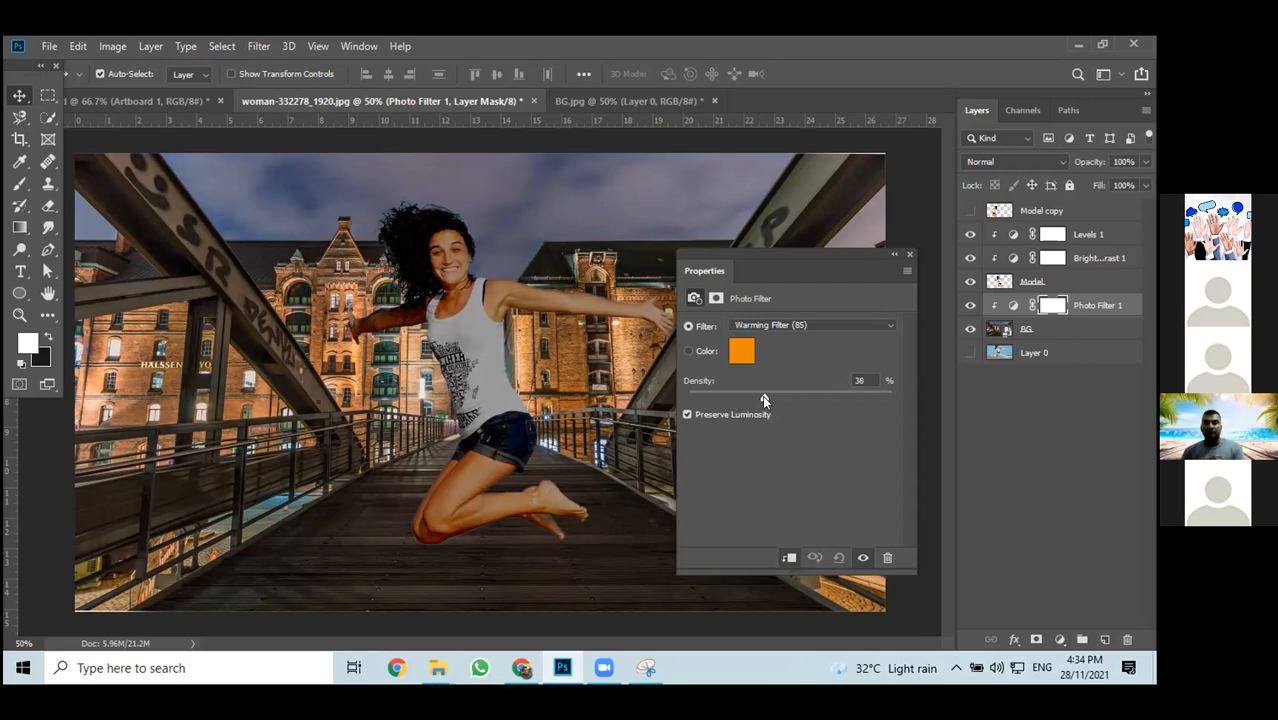
{"action": "left_click_drag", "start_coordinate": [773, 397], "coordinate": [797, 395]}
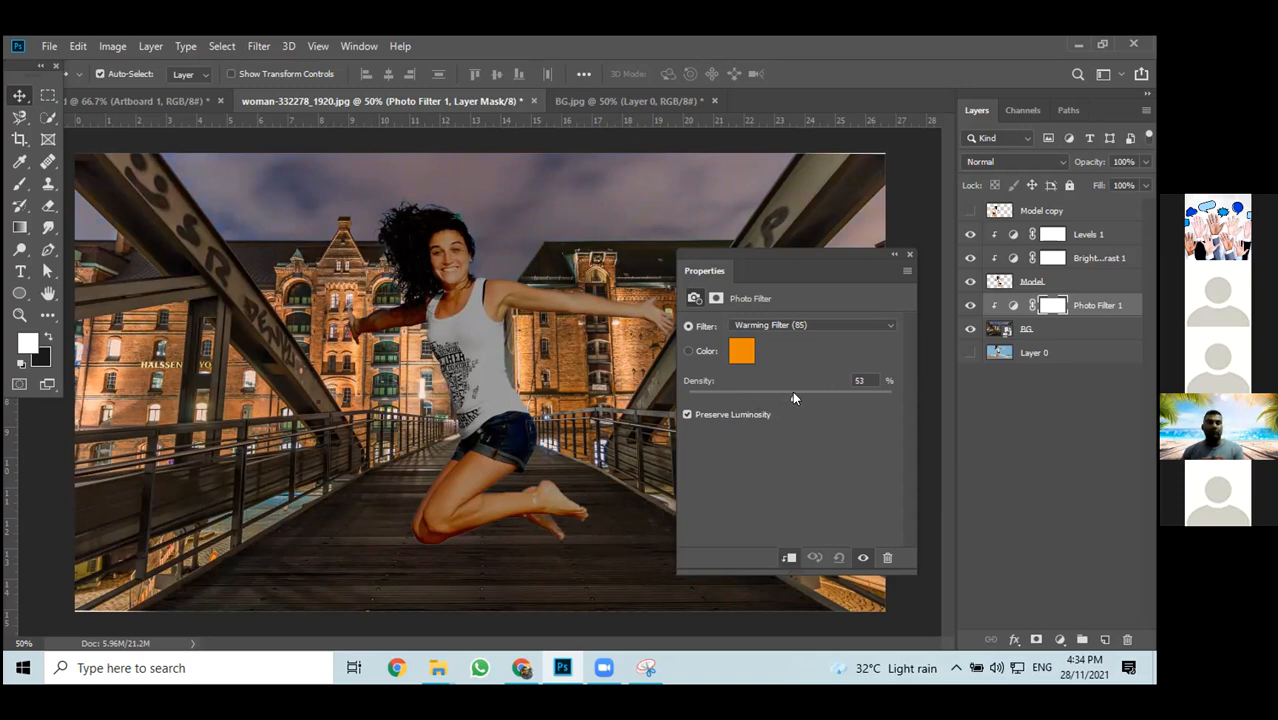
Switch Photo Filter 1 from its preset to a custom colour and try the light teal green #6ee4b3
{"action": "left_click", "coordinate": [689, 351]}
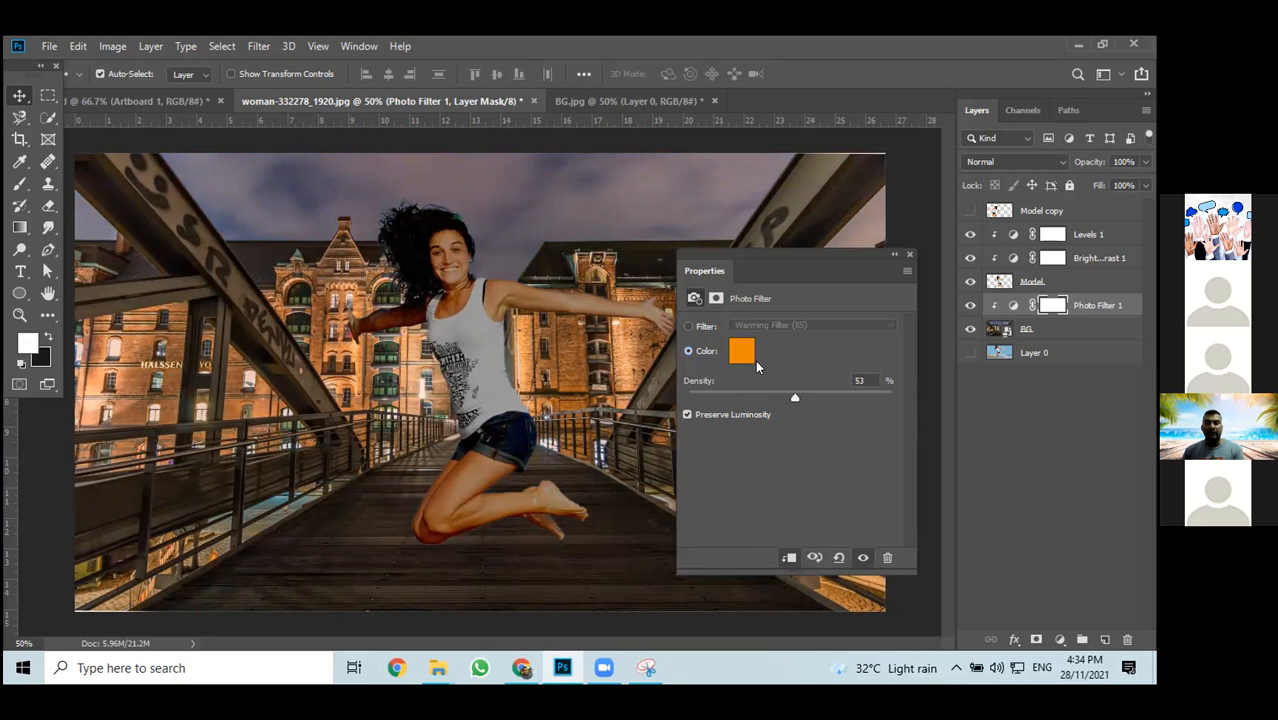
{"action": "left_click", "coordinate": [743, 353]}
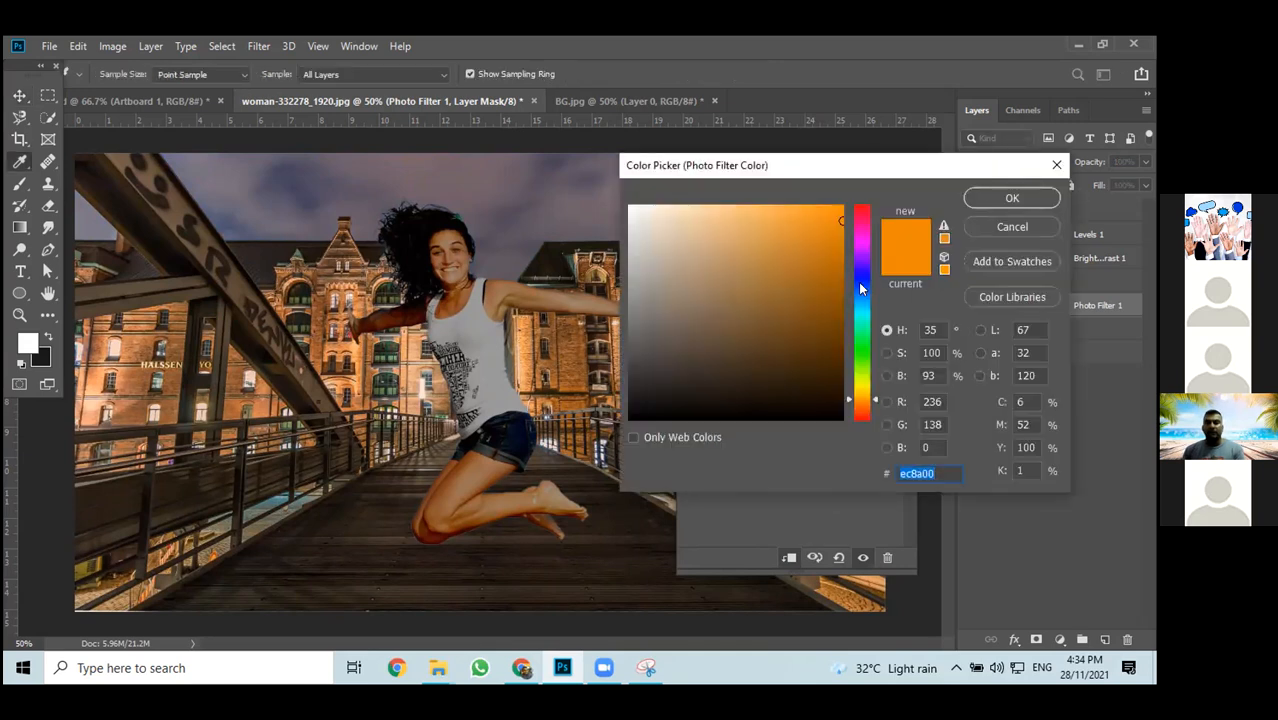
{"action": "left_click", "coordinate": [858, 282]}
{"action": "left_click", "coordinate": [858, 327]}
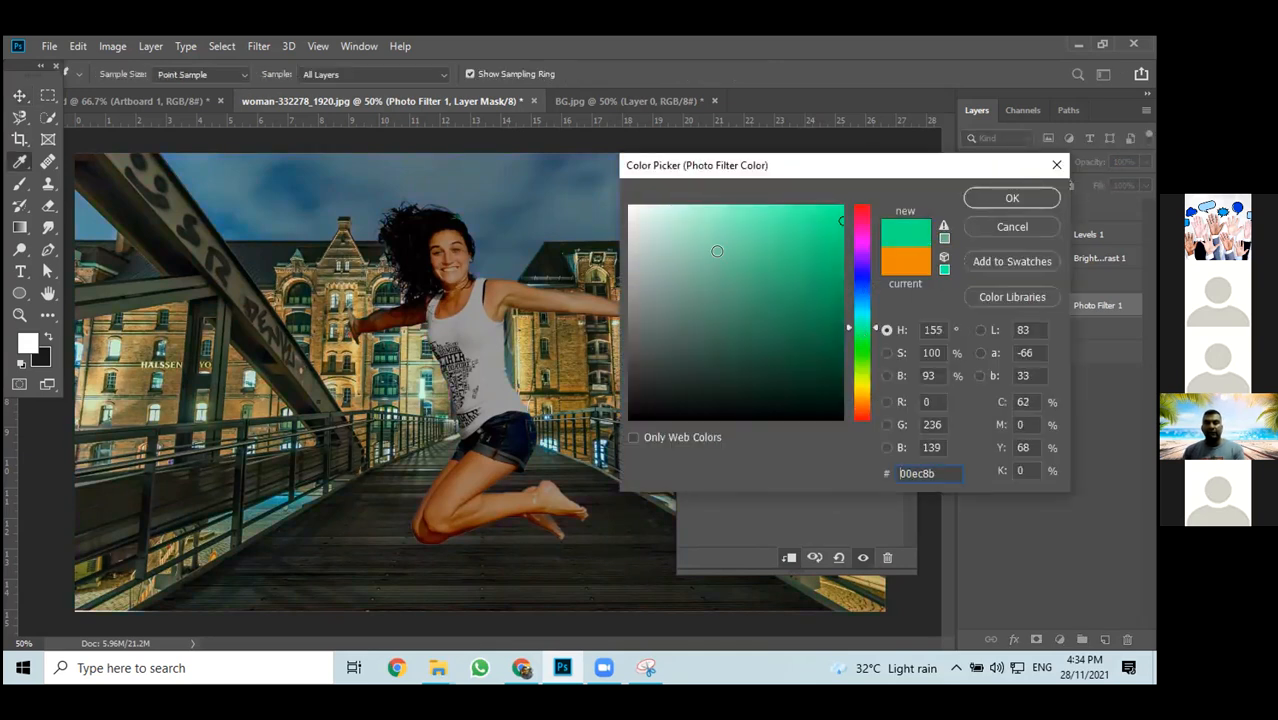
{"action": "left_click", "coordinate": [720, 253]}
{"action": "left_click", "coordinate": [736, 224]}
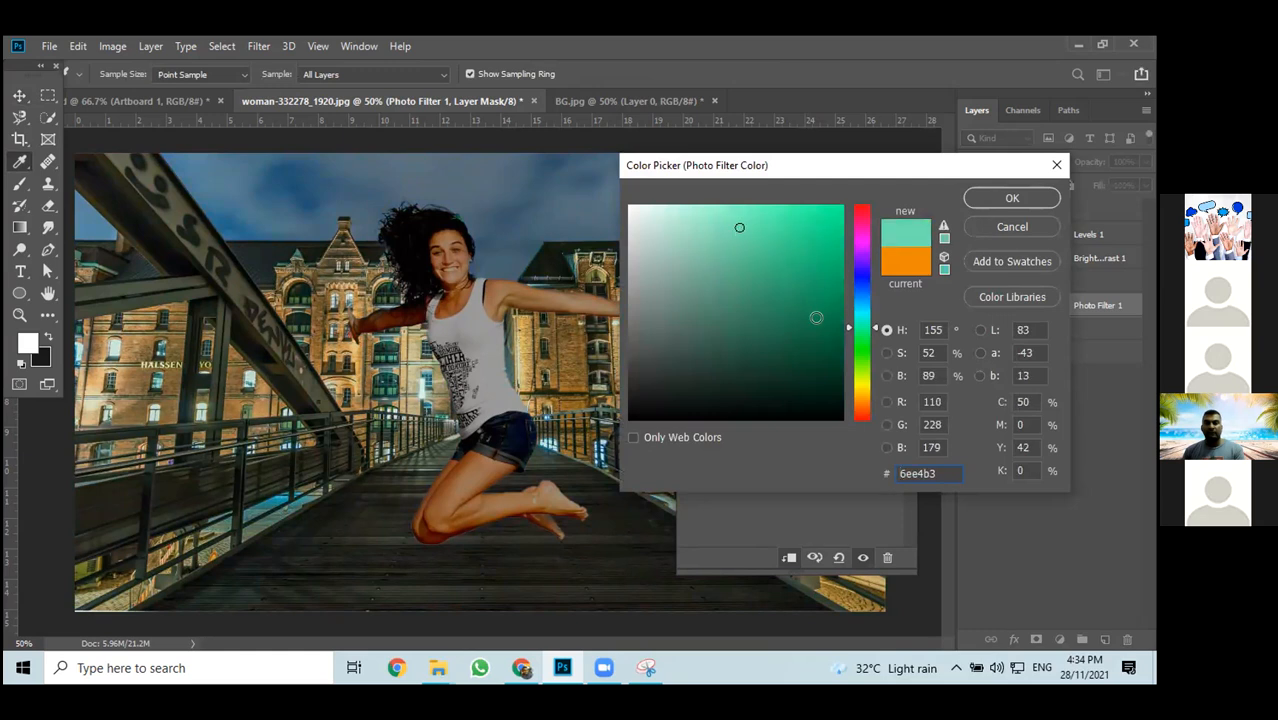
Set the custom filter colour to green #6fc729, use 69% density, and close the adjustment settings
{"action": "left_click", "coordinate": [766, 319]}
{"action": "left_click", "coordinate": [817, 338]}
{"action": "left_click", "coordinate": [857, 305]}
{"action": "left_click", "coordinate": [863, 361]}
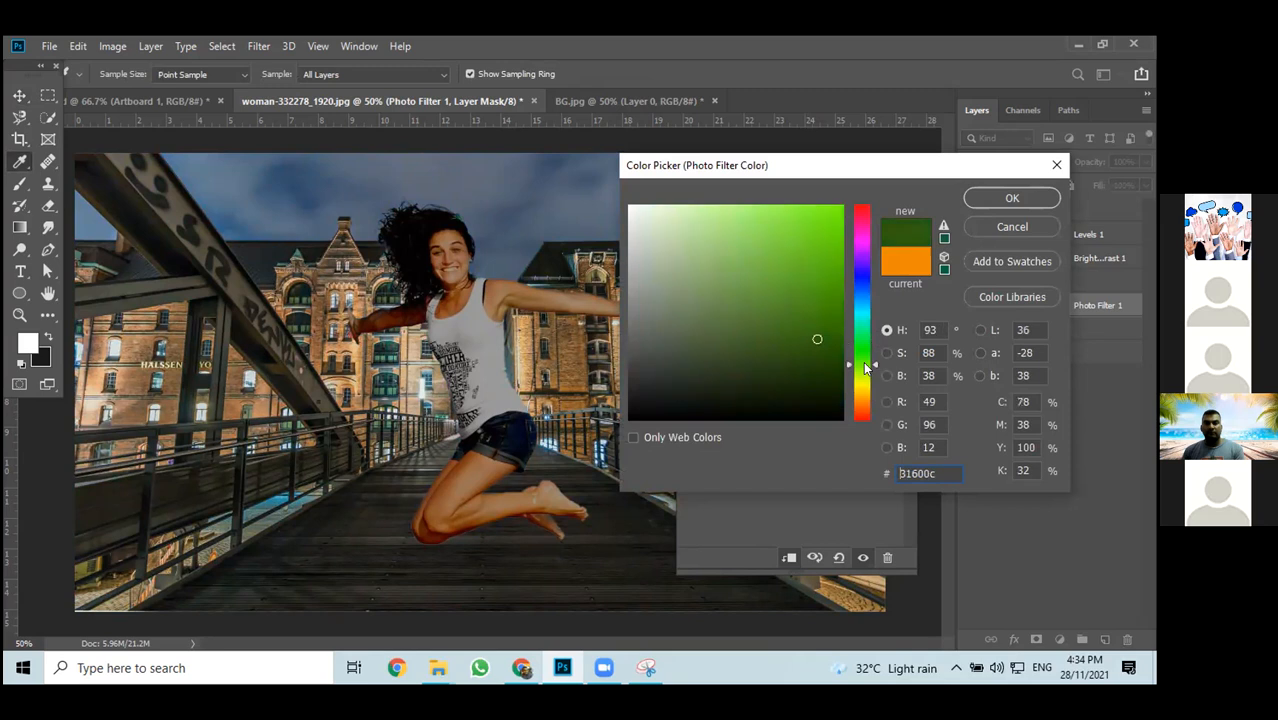
{"action": "left_click", "coordinate": [790, 307]}
{"action": "left_click", "coordinate": [797, 252]}
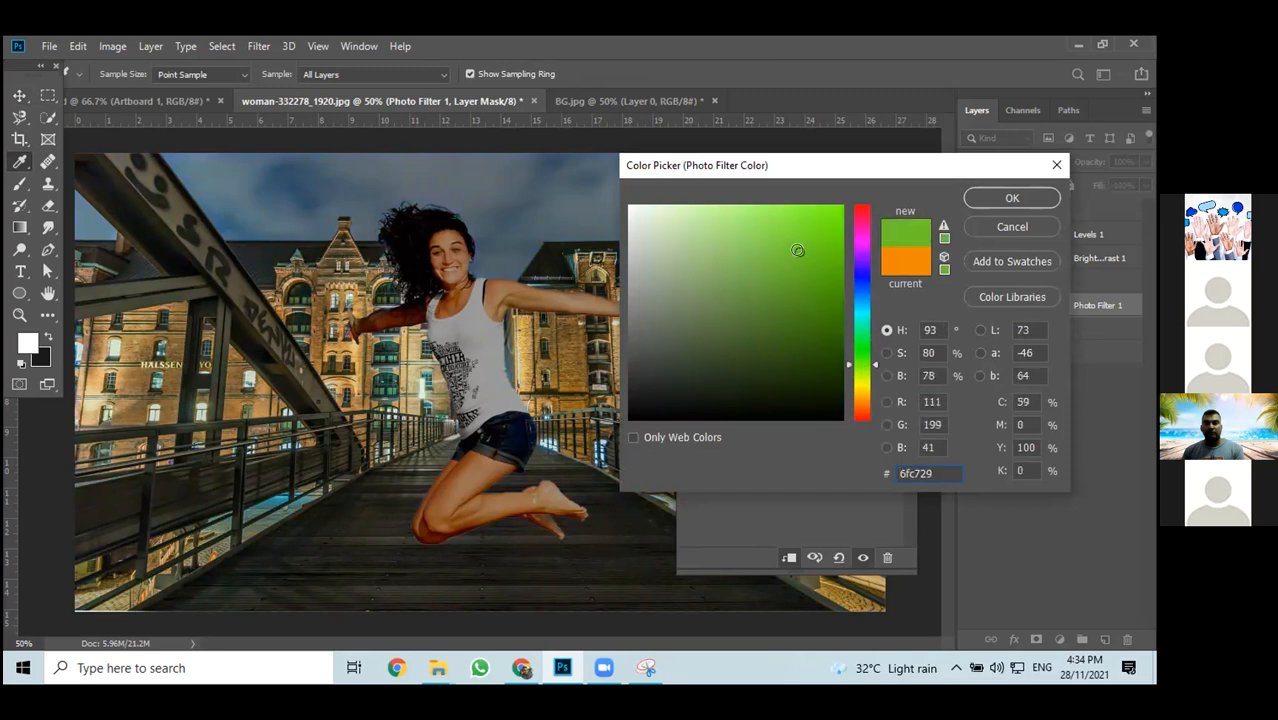
{"action": "left_click", "coordinate": [1005, 199]}
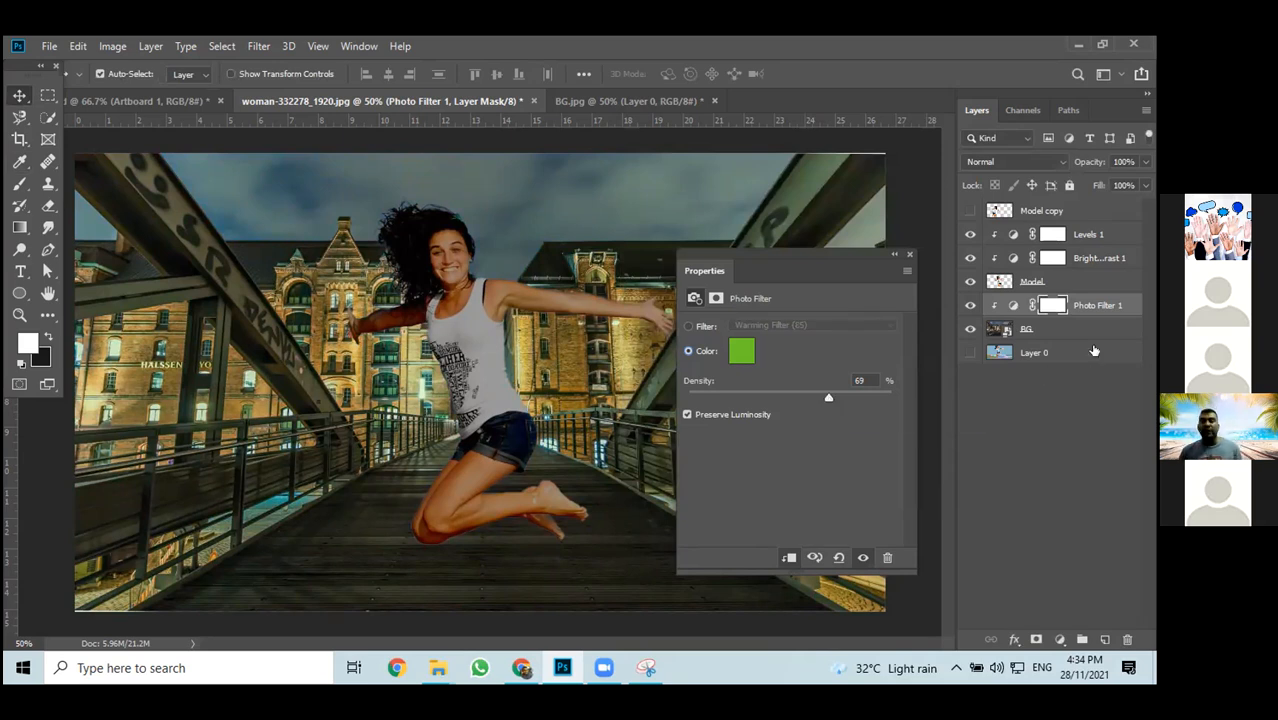
{"action": "left_click", "coordinate": [909, 254]}
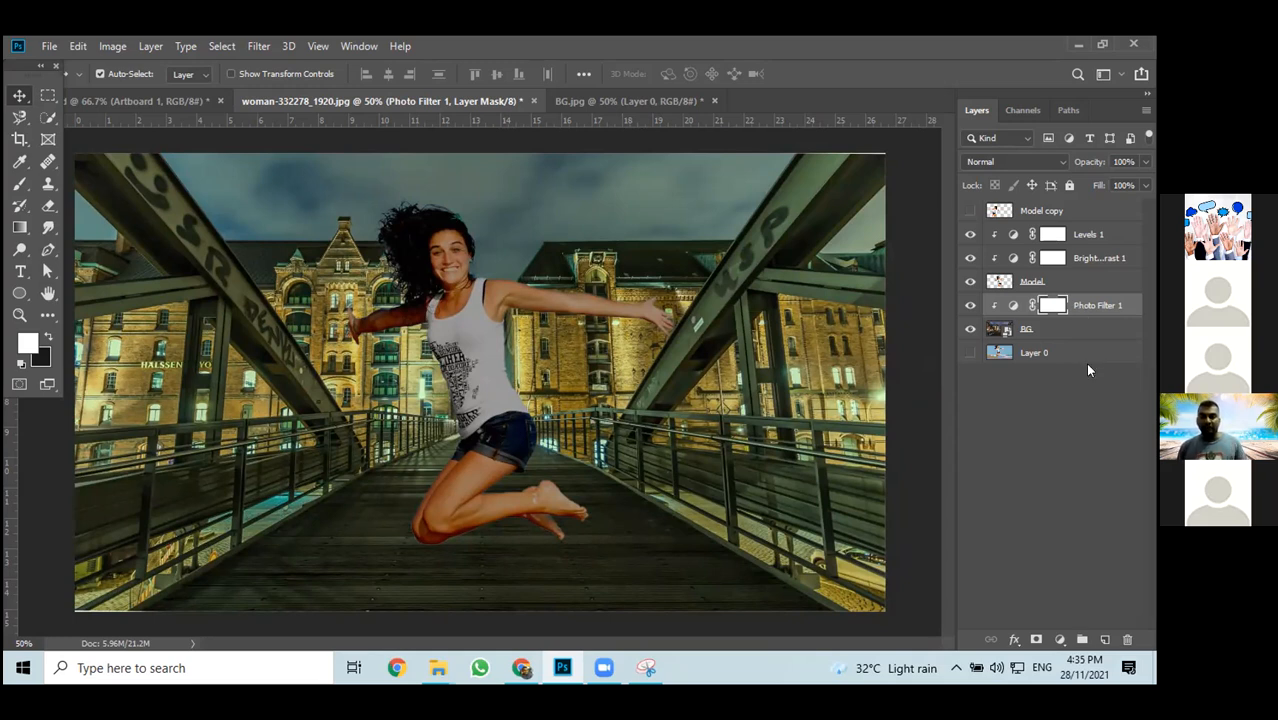
Delete the green Photo Filter 1 adjustment from above the BG layer, and discard a blank layer added there
{"action": "left_click", "coordinate": [1059, 639]}
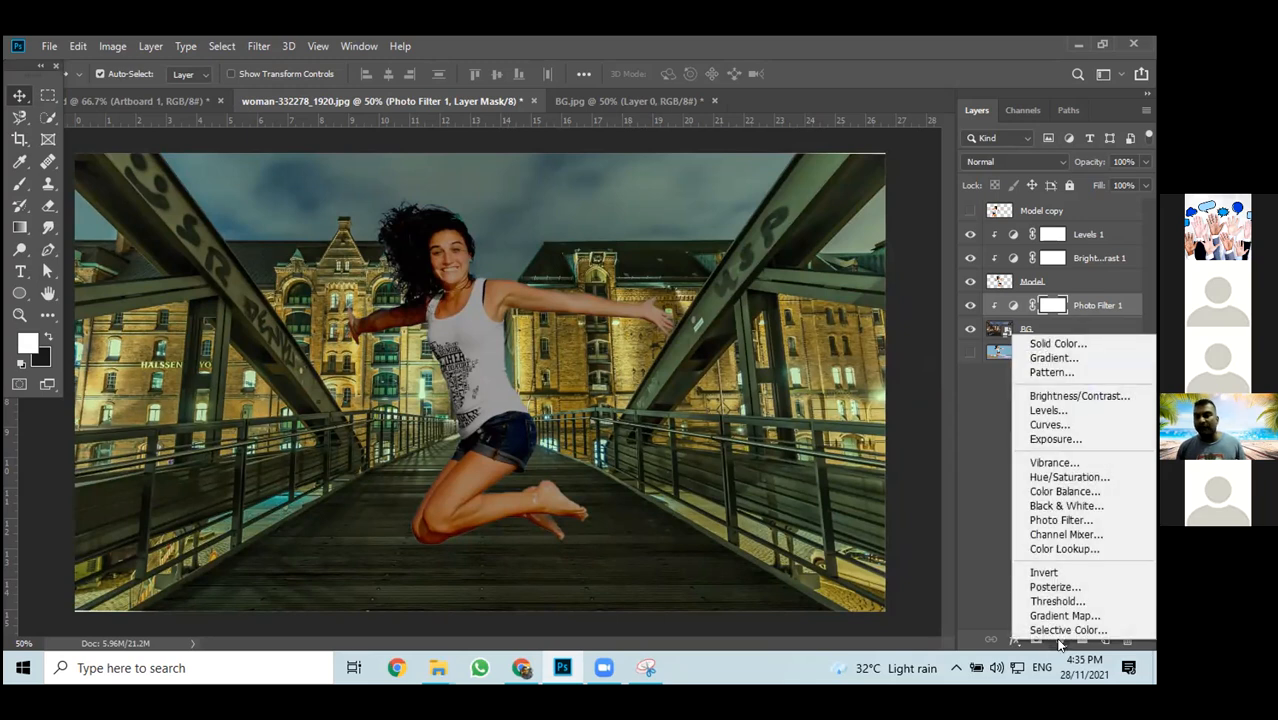
{"action": "left_click", "coordinate": [992, 463]}
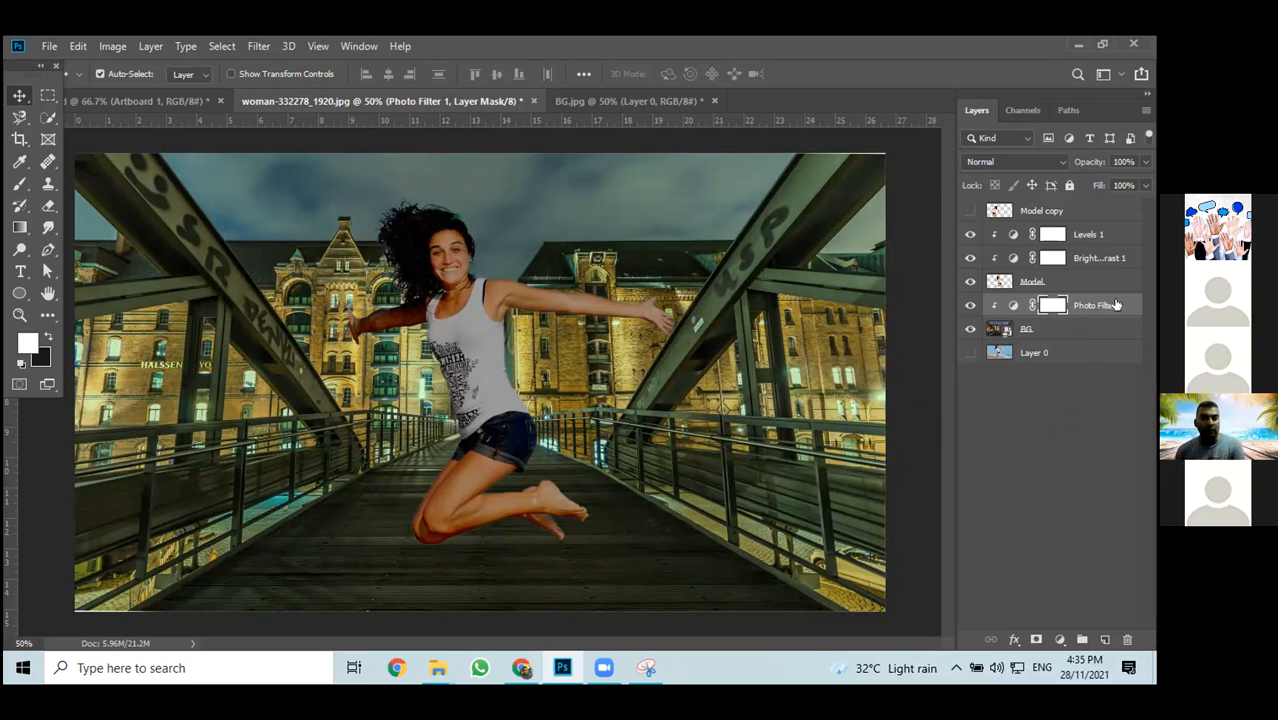
{"action": "left_click_drag", "start_coordinate": [1135, 305], "coordinate": [1129, 638]}
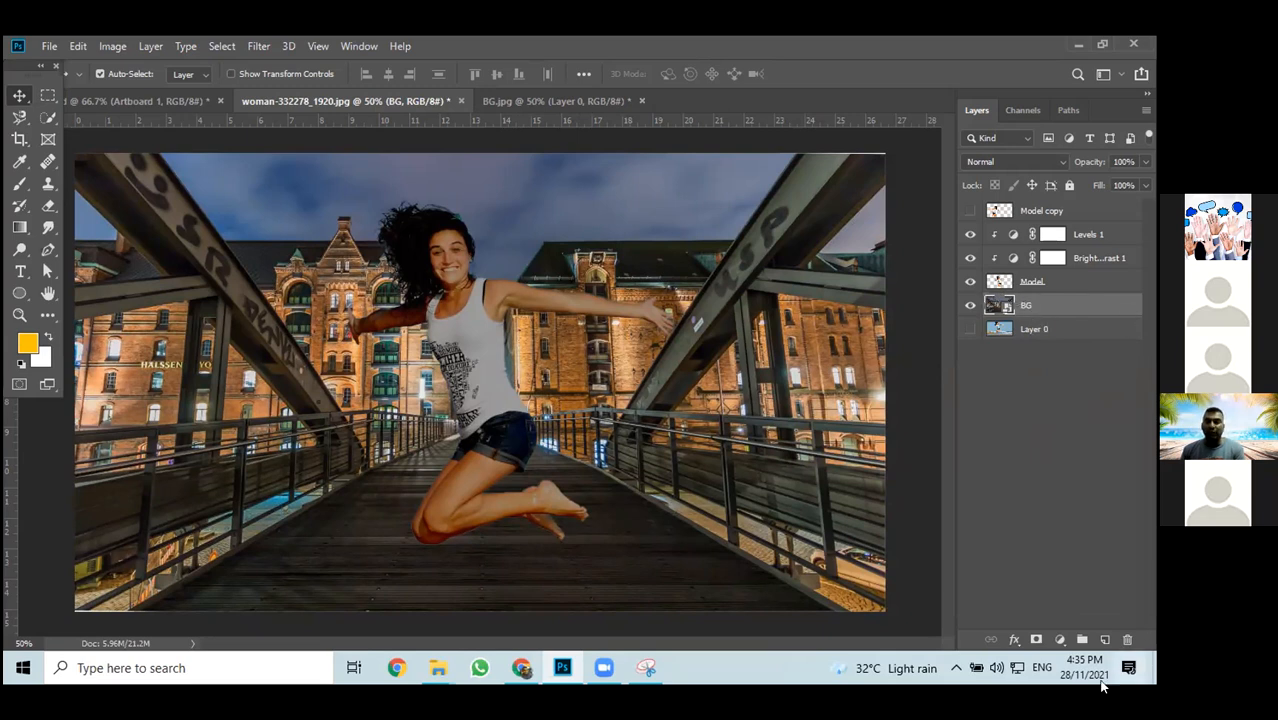
{"action": "left_click", "coordinate": [1104, 639]}
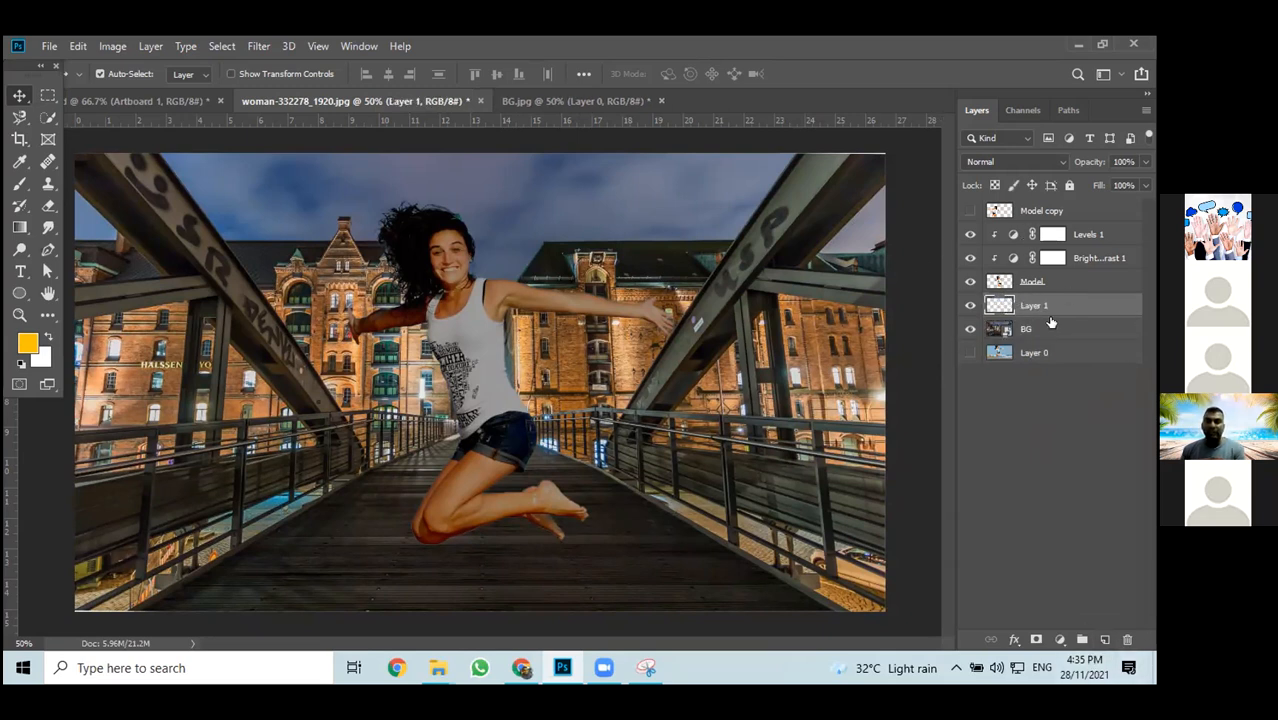
{"action": "left_click_drag", "start_coordinate": [1105, 302], "coordinate": [1127, 639]}
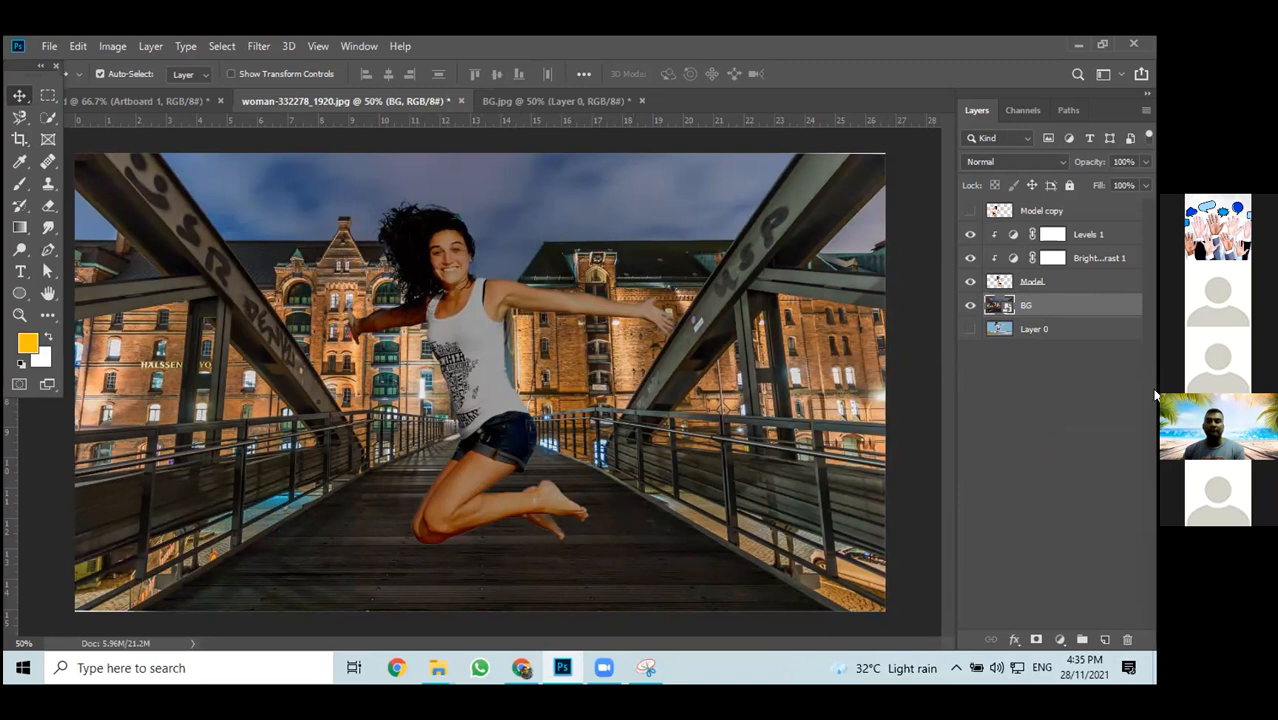
Add a Photo Filter adjustment layer above BG using the Violet filter at 53% density, and close its settings
{"action": "left_click", "coordinate": [1056, 639]}
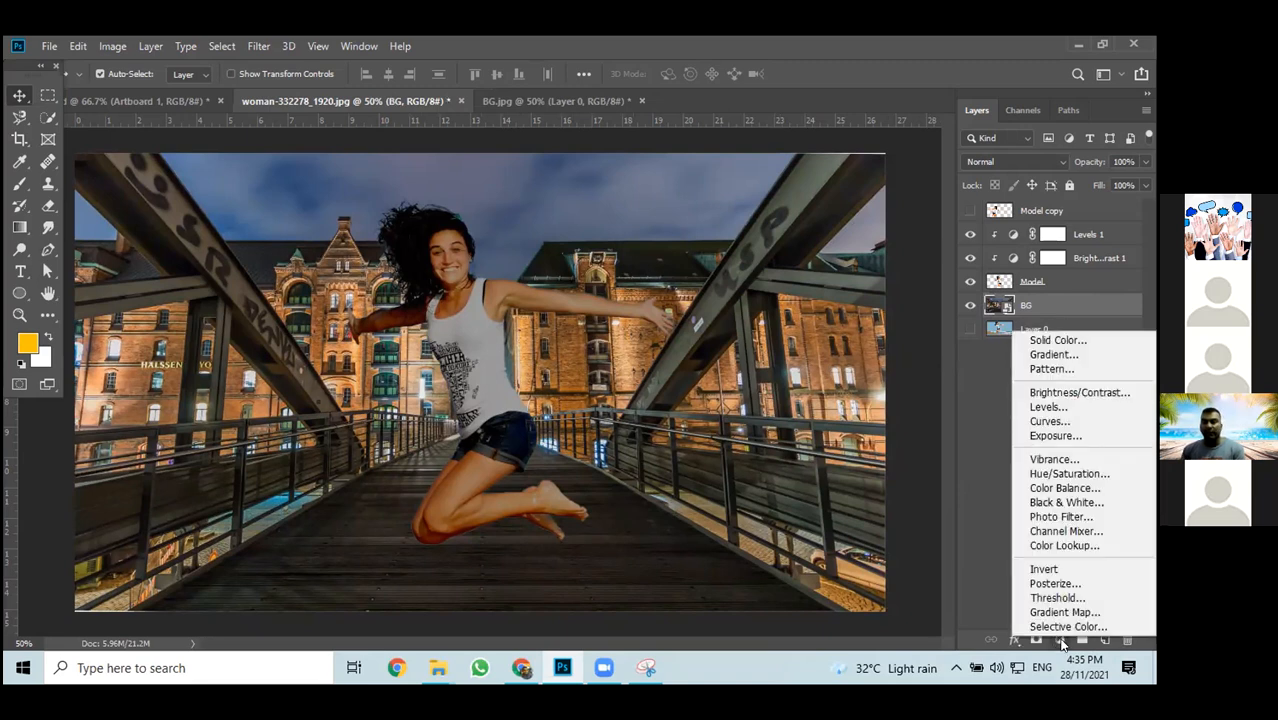
{"action": "left_click", "coordinate": [1062, 516]}
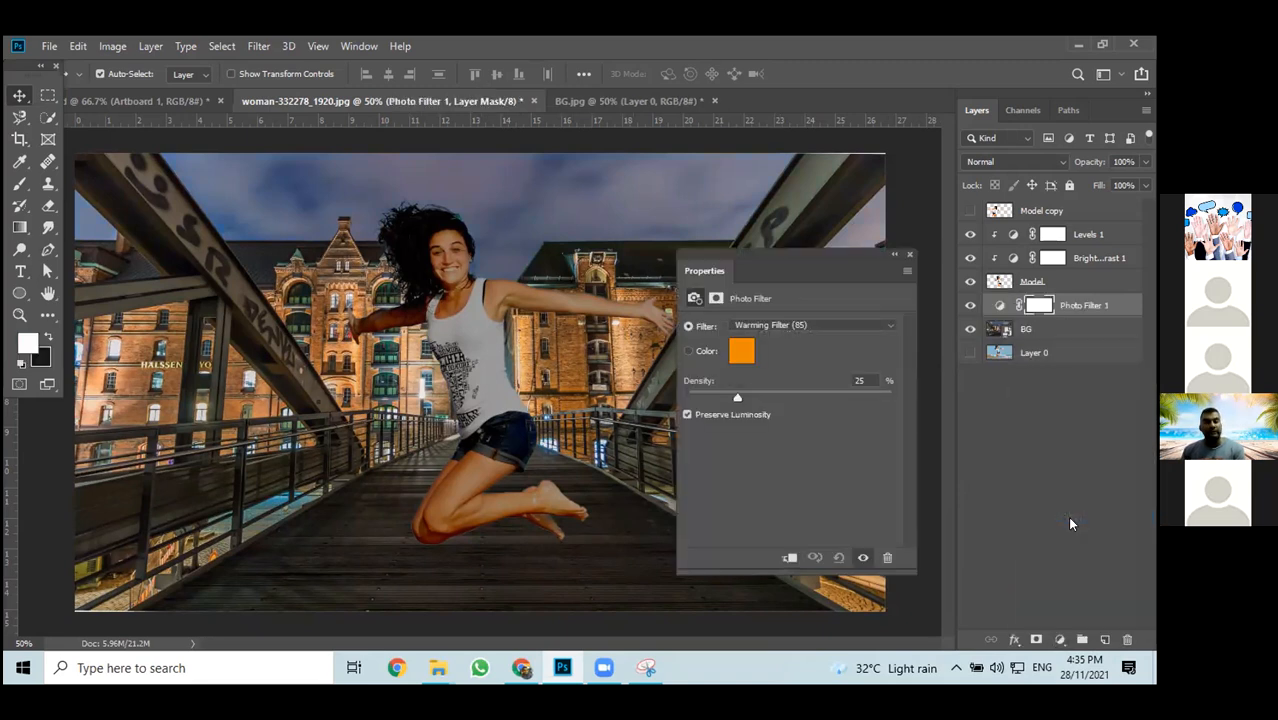
{"action": "left_click", "coordinate": [785, 326]}
{"action": "left_click", "coordinate": [757, 502]}
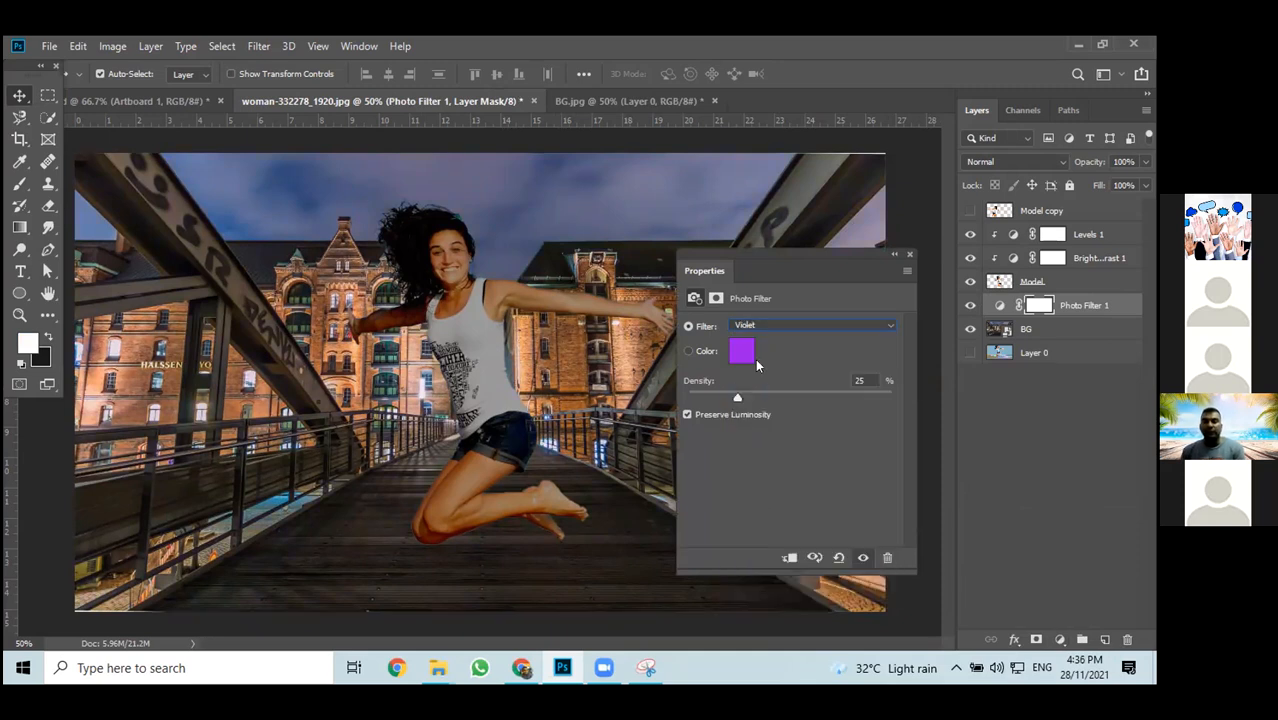
{"action": "left_click_drag", "start_coordinate": [736, 398], "coordinate": [753, 399]}
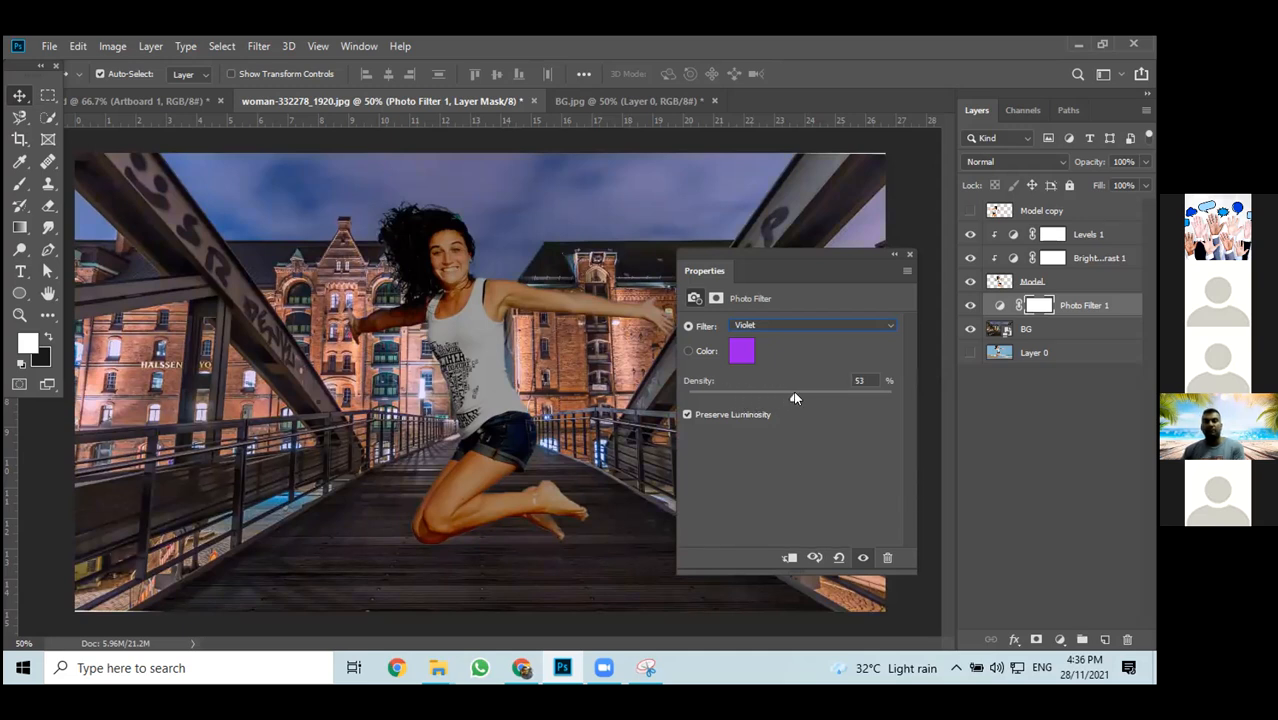
{"action": "left_click", "coordinate": [908, 256]}
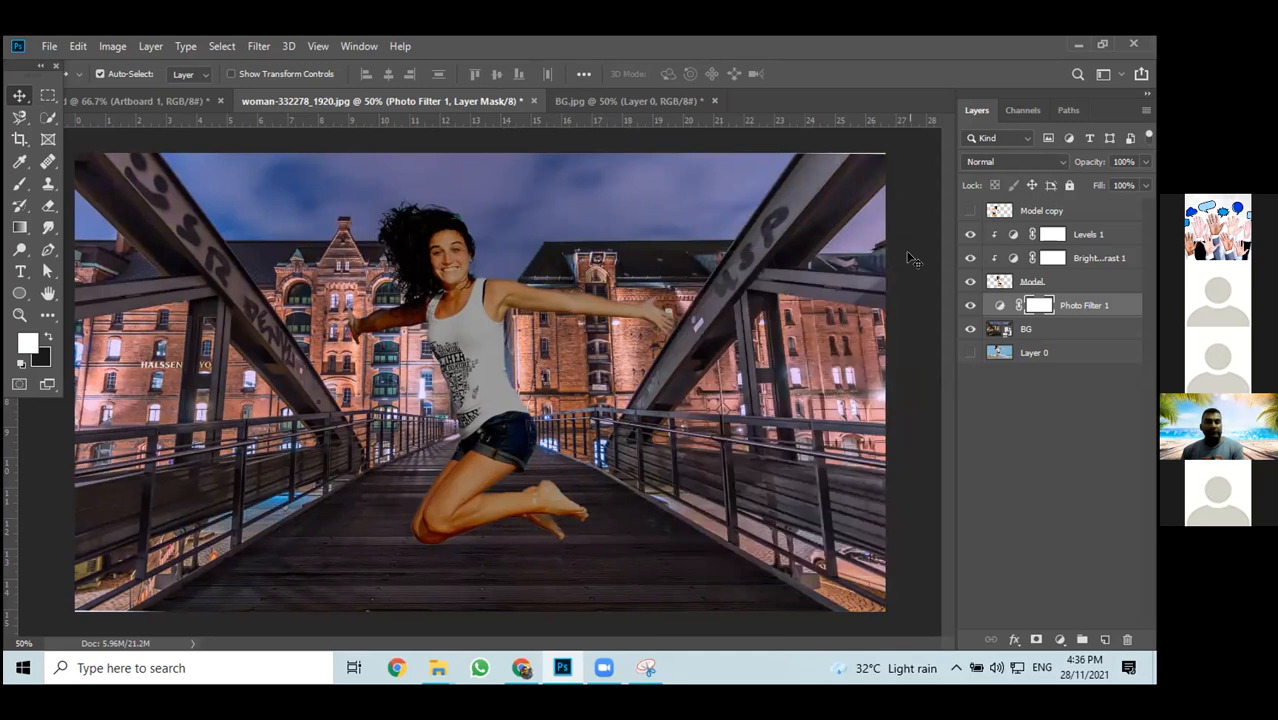
{"action": "left_click", "coordinate": [1040, 330]}
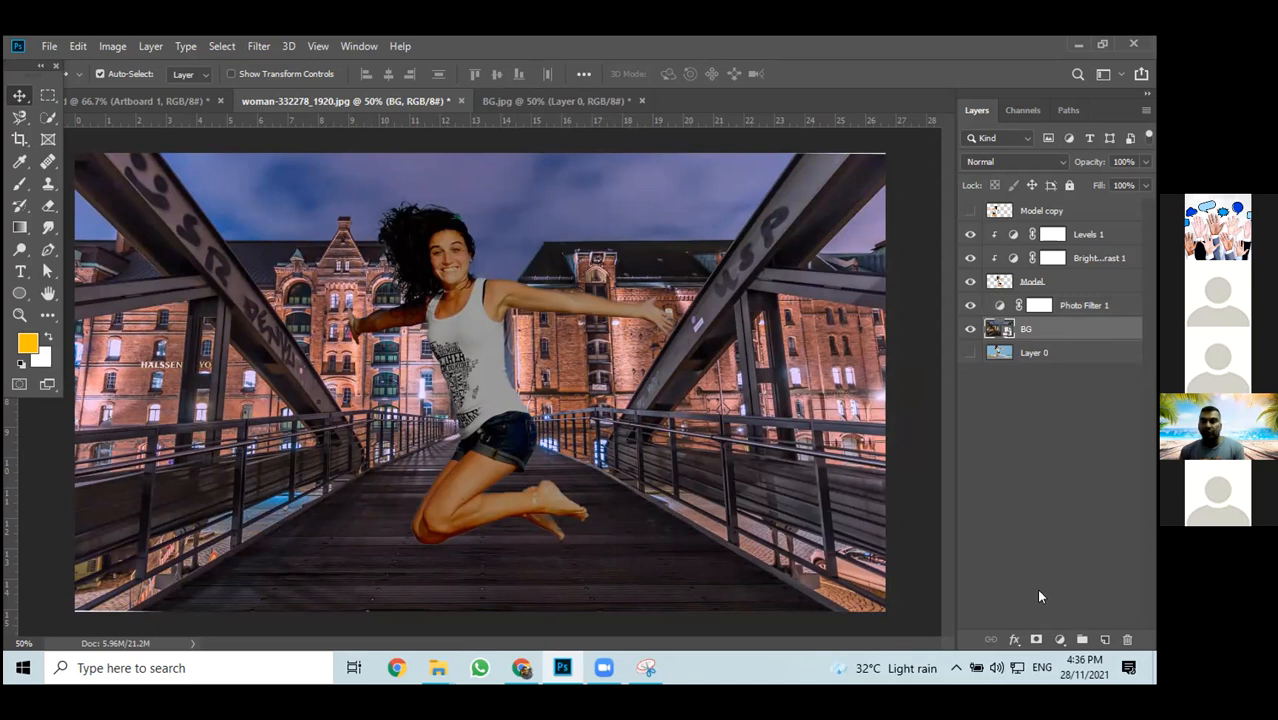
{"action": "left_click", "coordinate": [998, 281]}
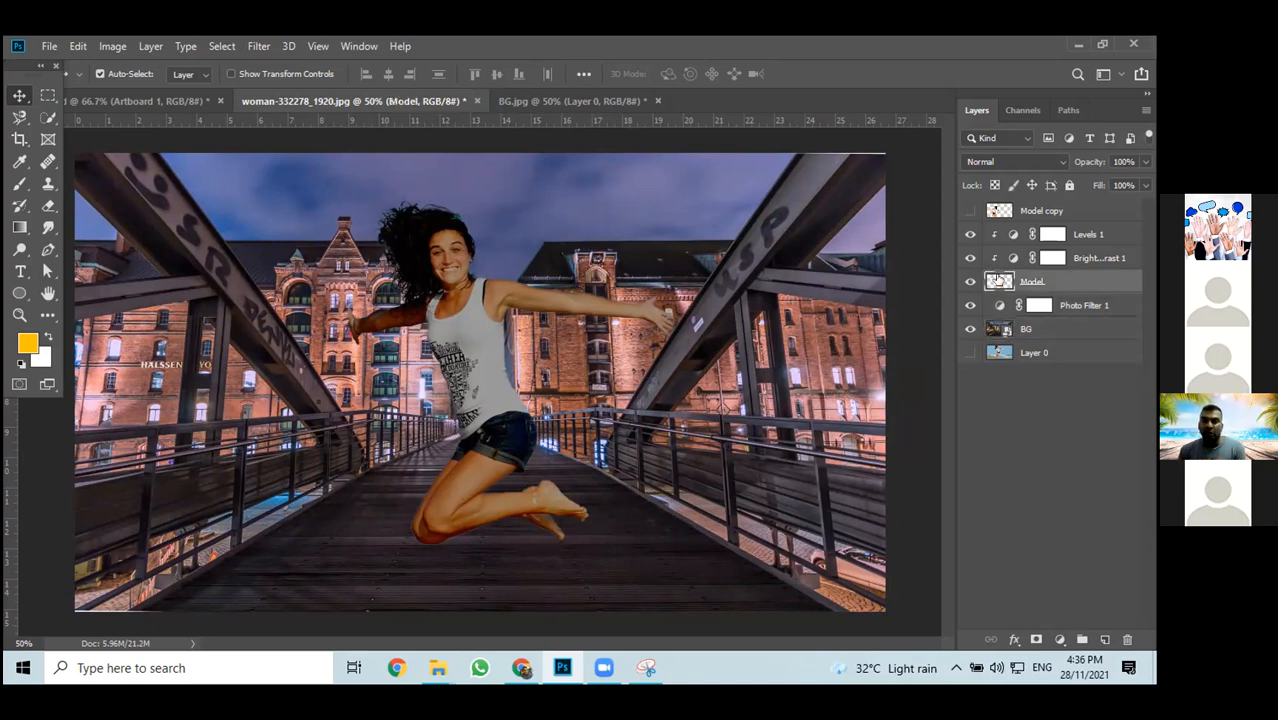
{"action": "left_click", "coordinate": [996, 335]}
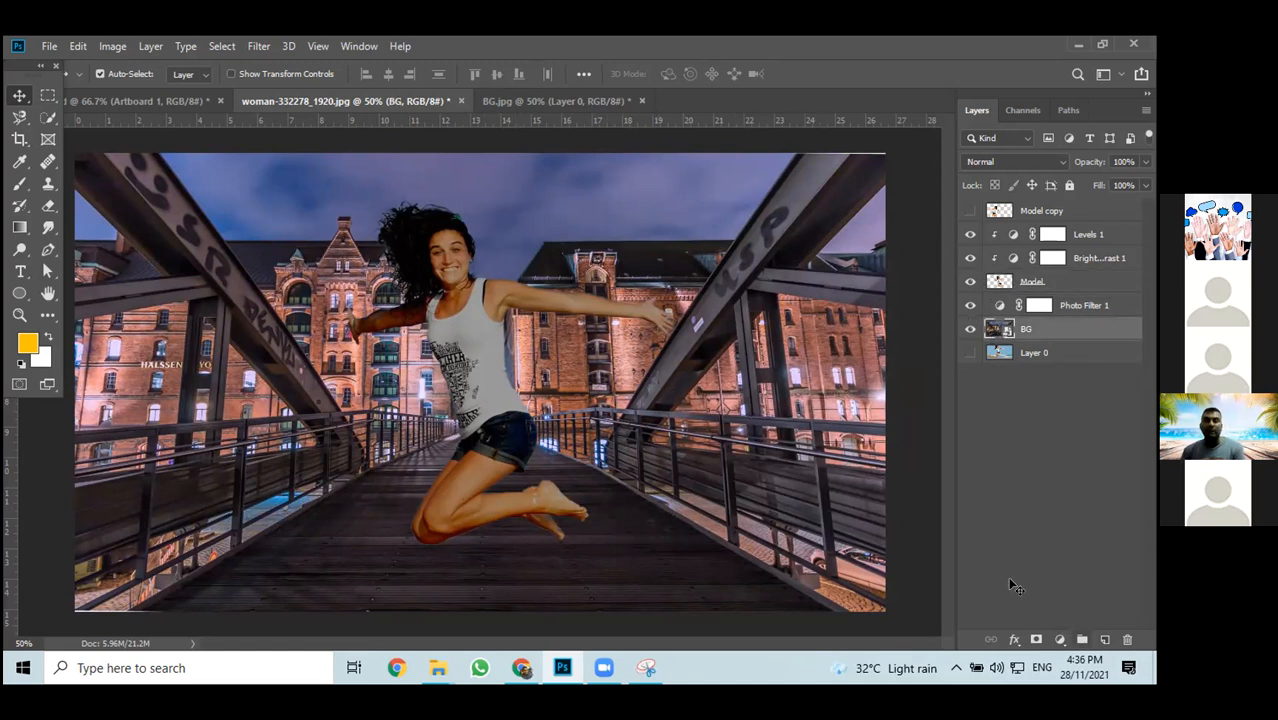
Add a Vibrance adjustment layer clipped to Photo Filter 1, with vibrance +83 and saturation +19
{"action": "left_click", "coordinate": [1120, 306]}
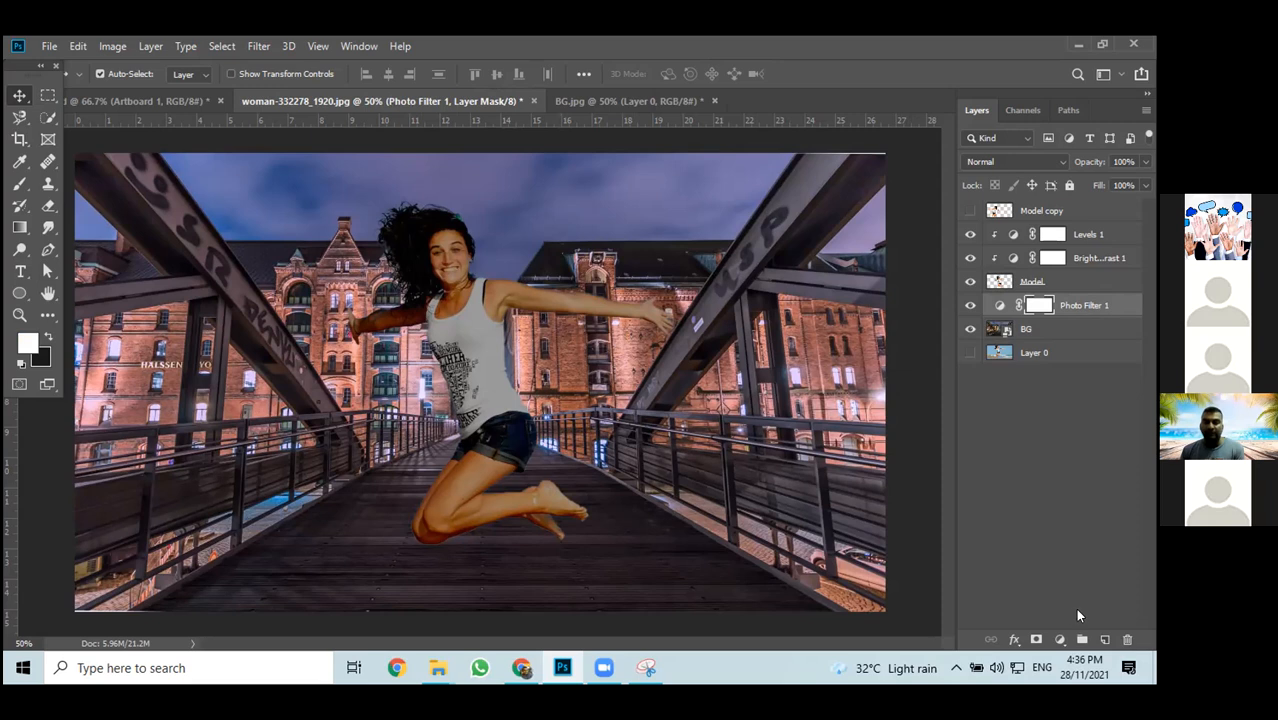
{"action": "left_click", "coordinate": [1060, 641]}
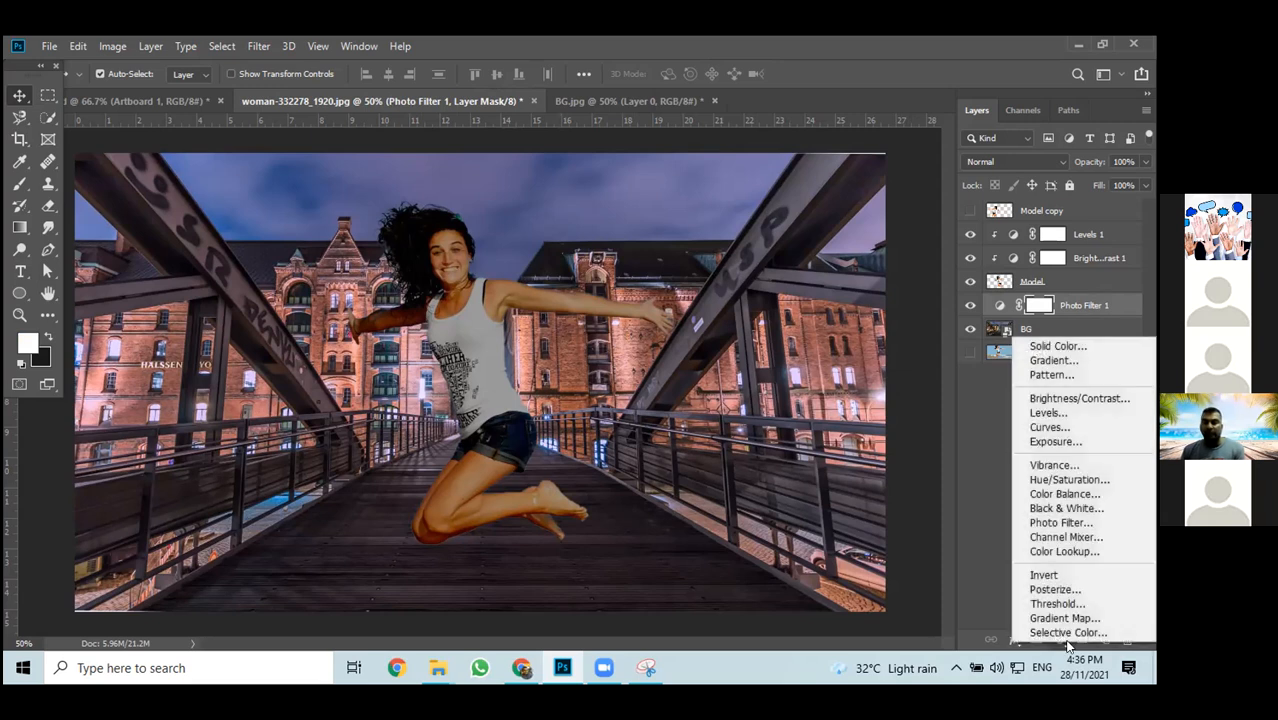
{"action": "left_click", "coordinate": [1050, 466]}
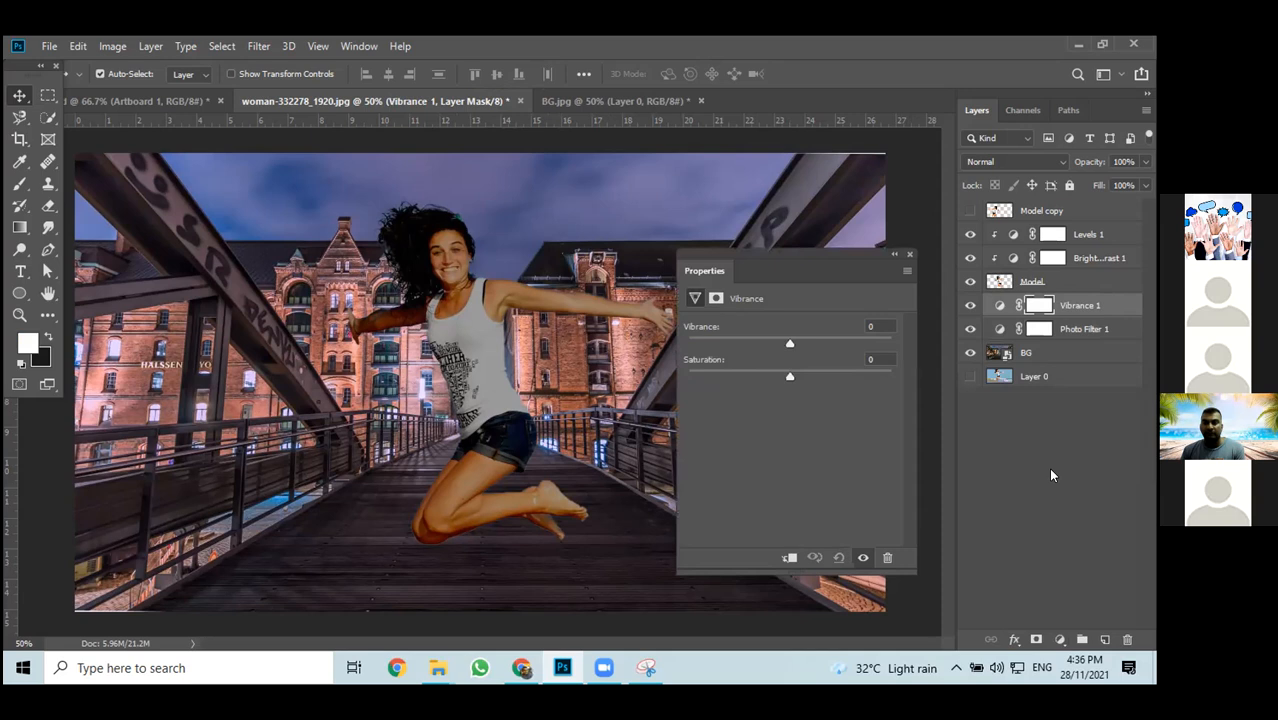
{"action": "left_click", "coordinate": [789, 557]}
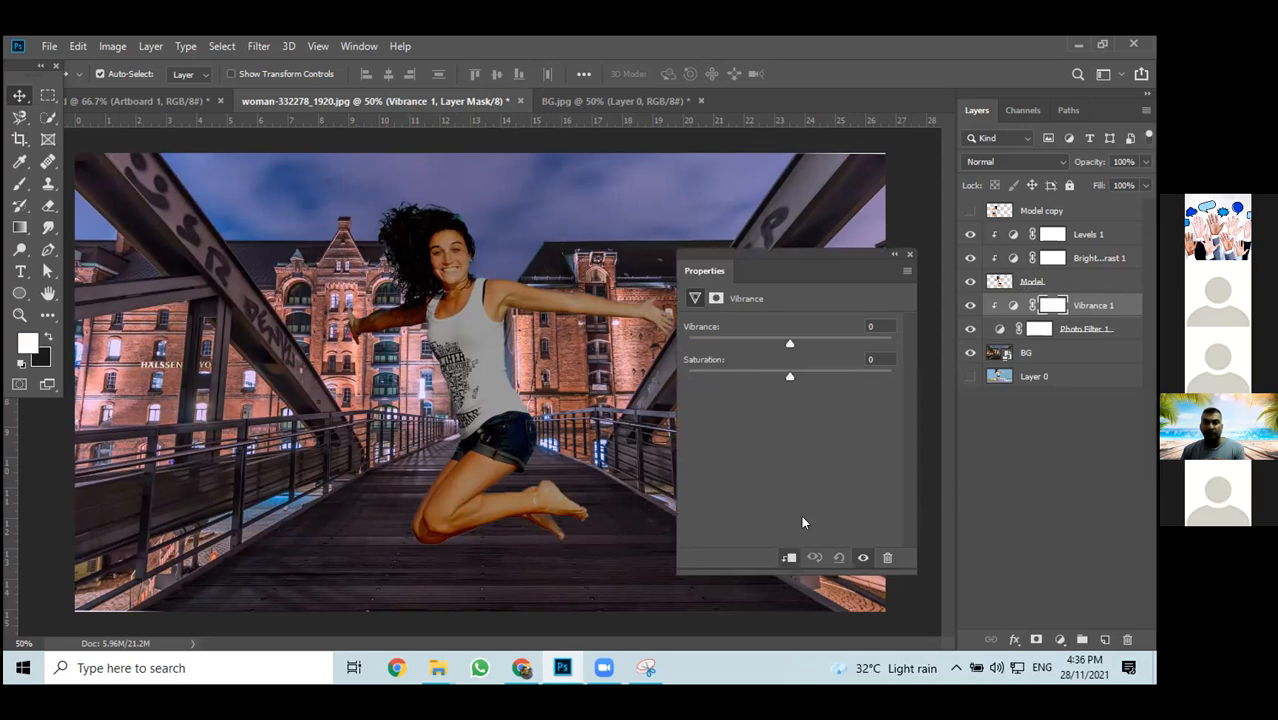
{"action": "left_click_drag", "start_coordinate": [789, 342], "coordinate": [872, 345]}
{"action": "mouse_move", "coordinate": [790, 376]}
{"action": "left_mouse_down"}
{"action": "mouse_move", "coordinate": [750, 377]}
{"action": "mouse_move", "coordinate": [807, 380]}
{"action": "mouse_move", "coordinate": [737, 381]}
{"action": "mouse_move", "coordinate": [804, 397]}
{"action": "left_mouse_up"}
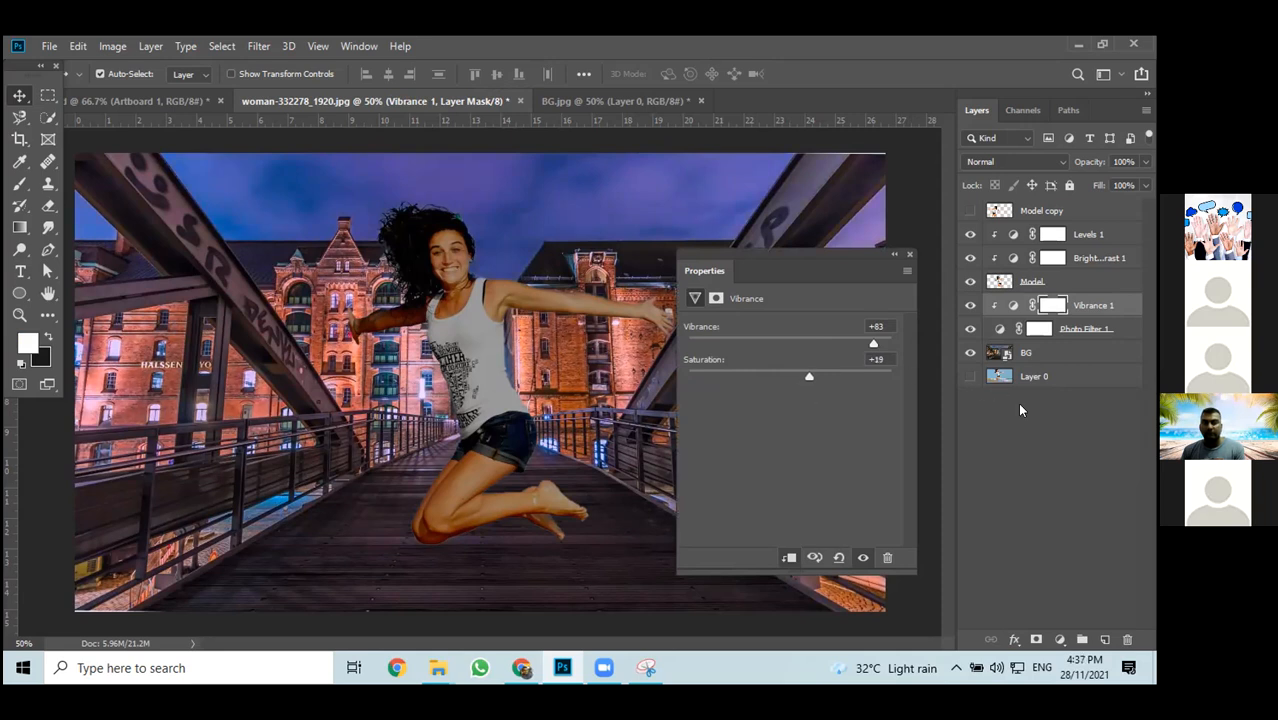
{"action": "left_click", "coordinate": [1049, 444]}
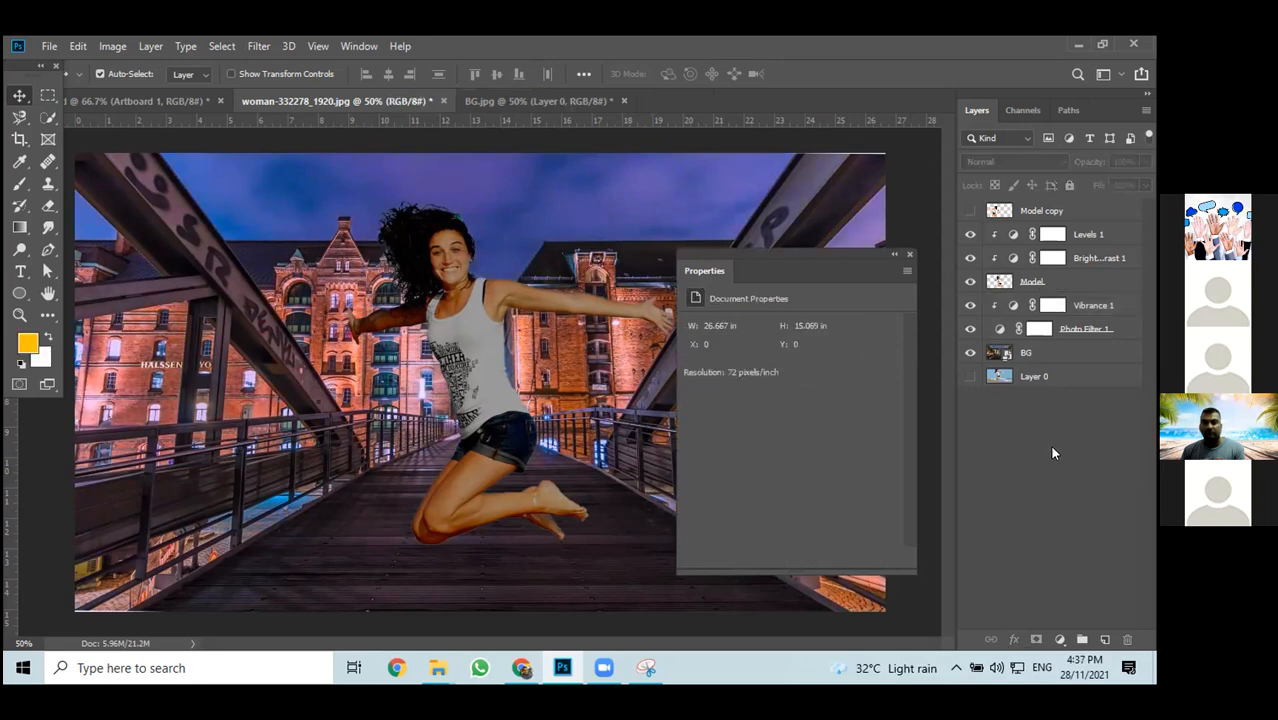
{"action": "left_click", "coordinate": [908, 256]}
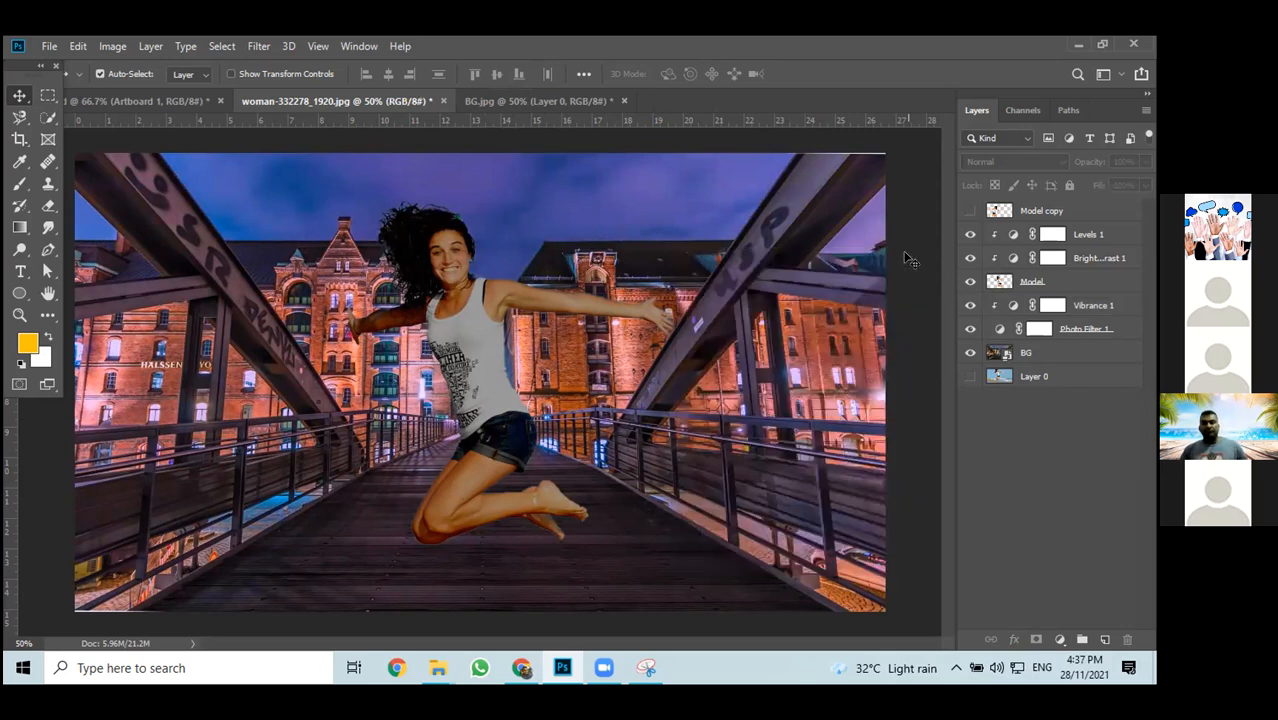
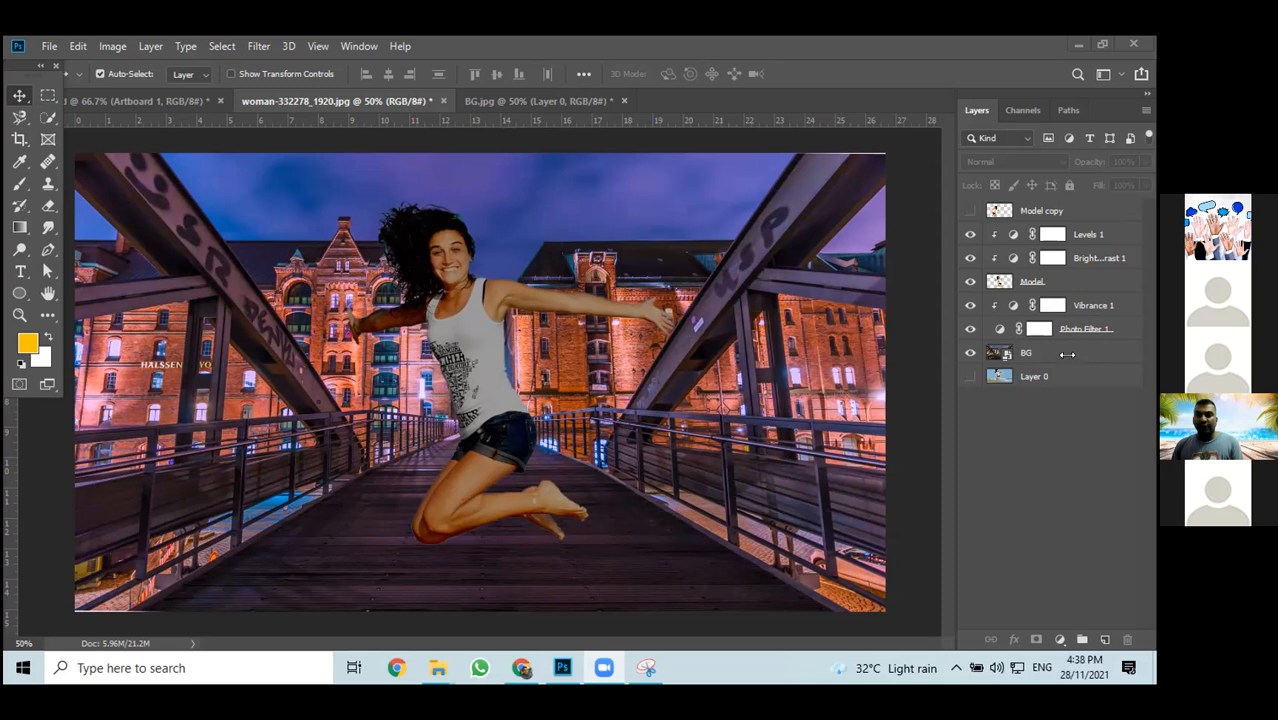
Delete the Vibrance 1 and Photo Filter 1 adjustment layers above the BG layer
{"action": "left_click", "coordinate": [582, 281]}
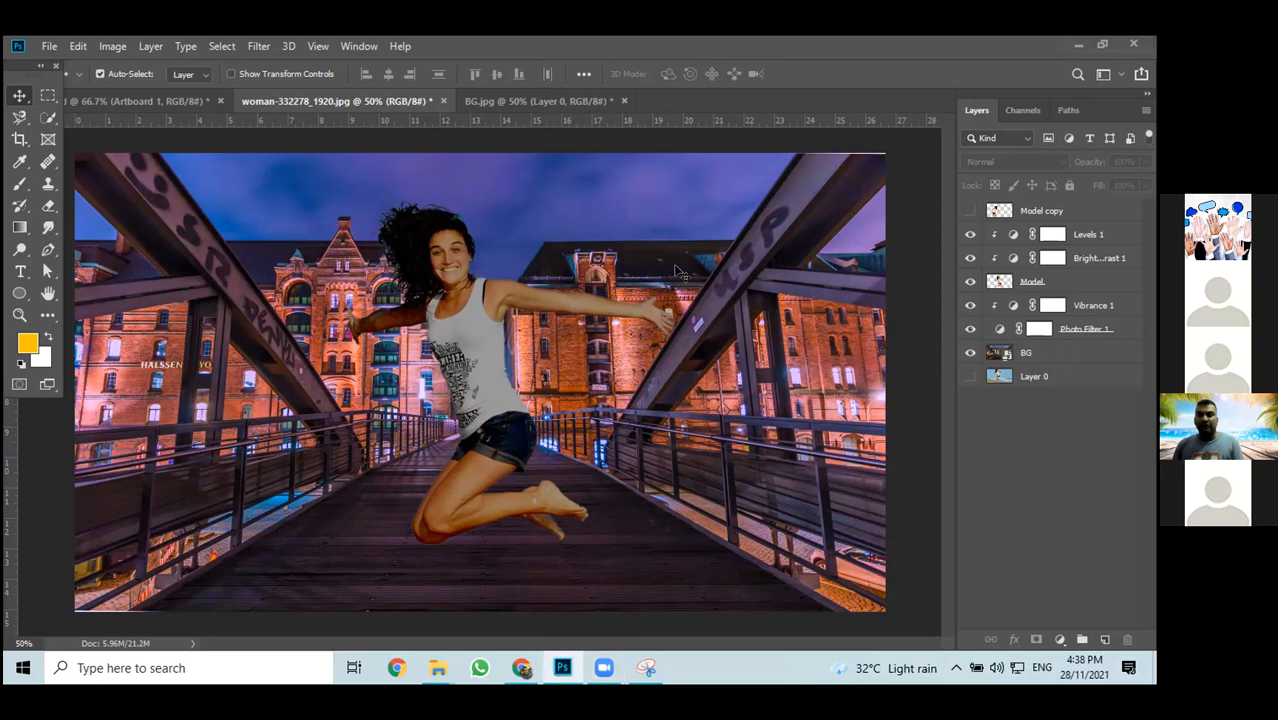
{"action": "left_click", "coordinate": [992, 354]}
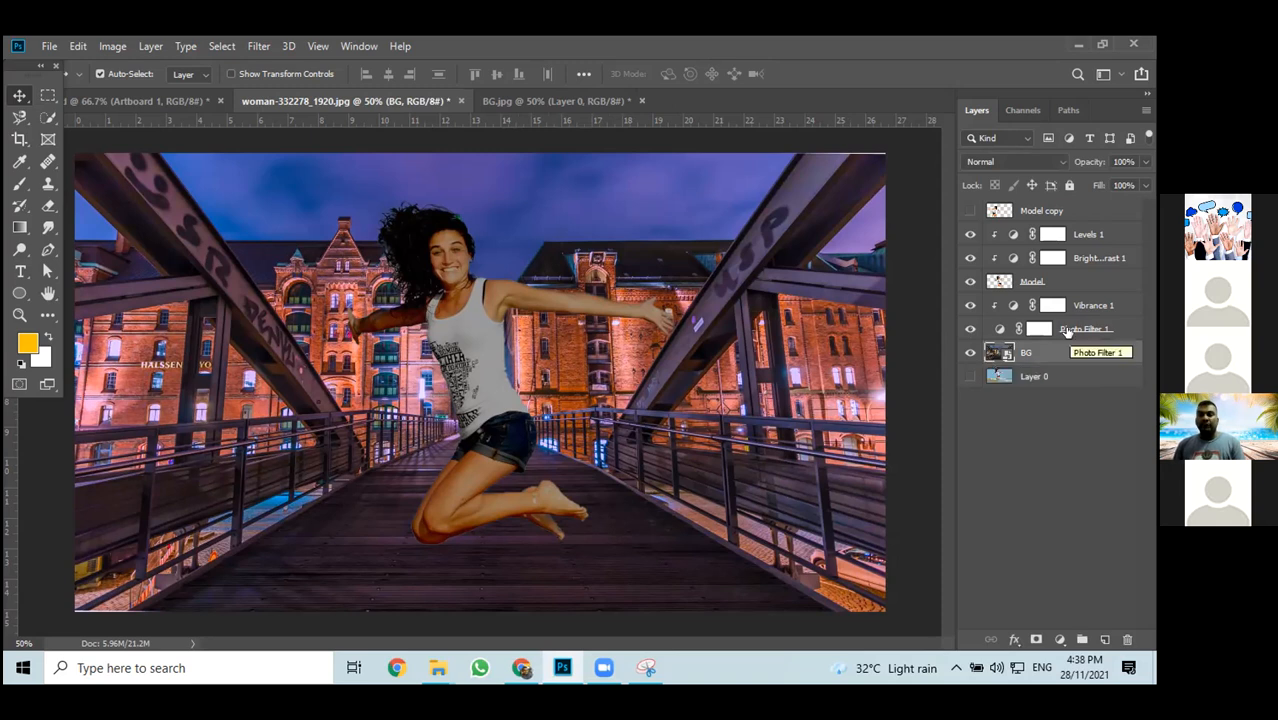
{"action": "left_click", "coordinate": [1116, 307]}
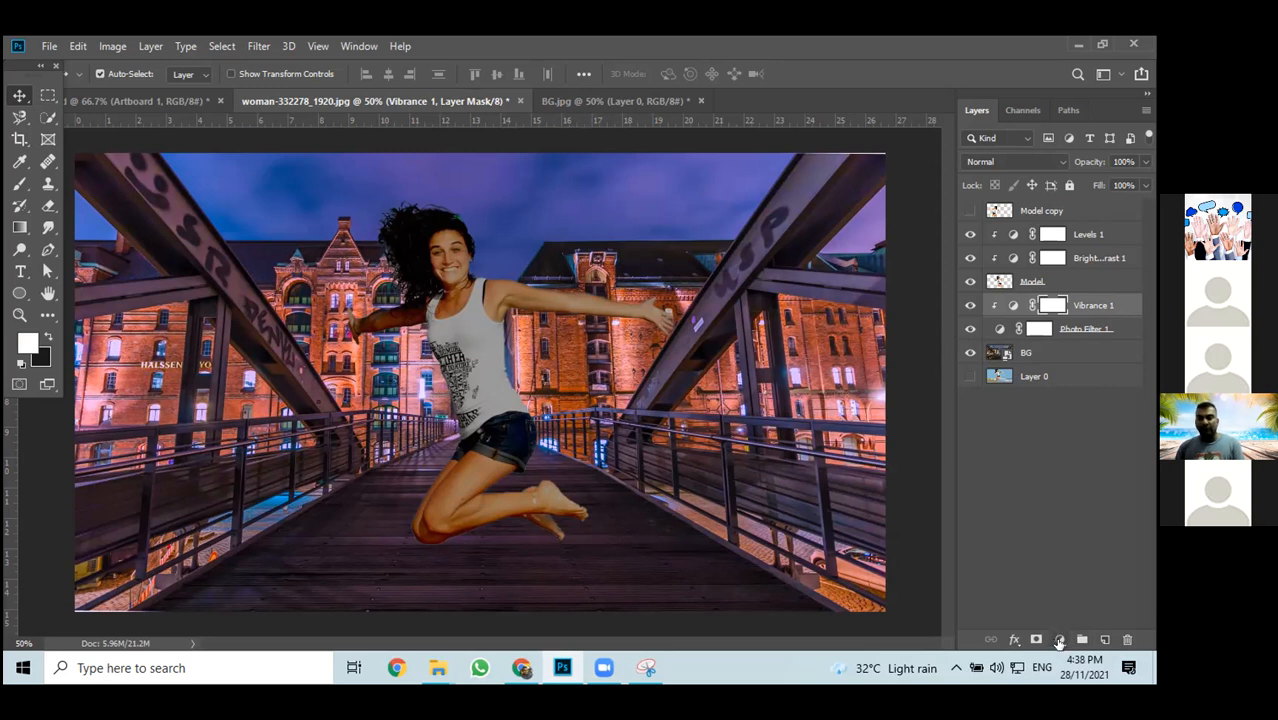
{"action": "key", "text": "ctrl"}
{"action": "left_click", "coordinate": [1118, 327], "text": "ctrl"}
{"action": "left_click_drag", "start_coordinate": [1118, 330], "coordinate": [1127, 639]}
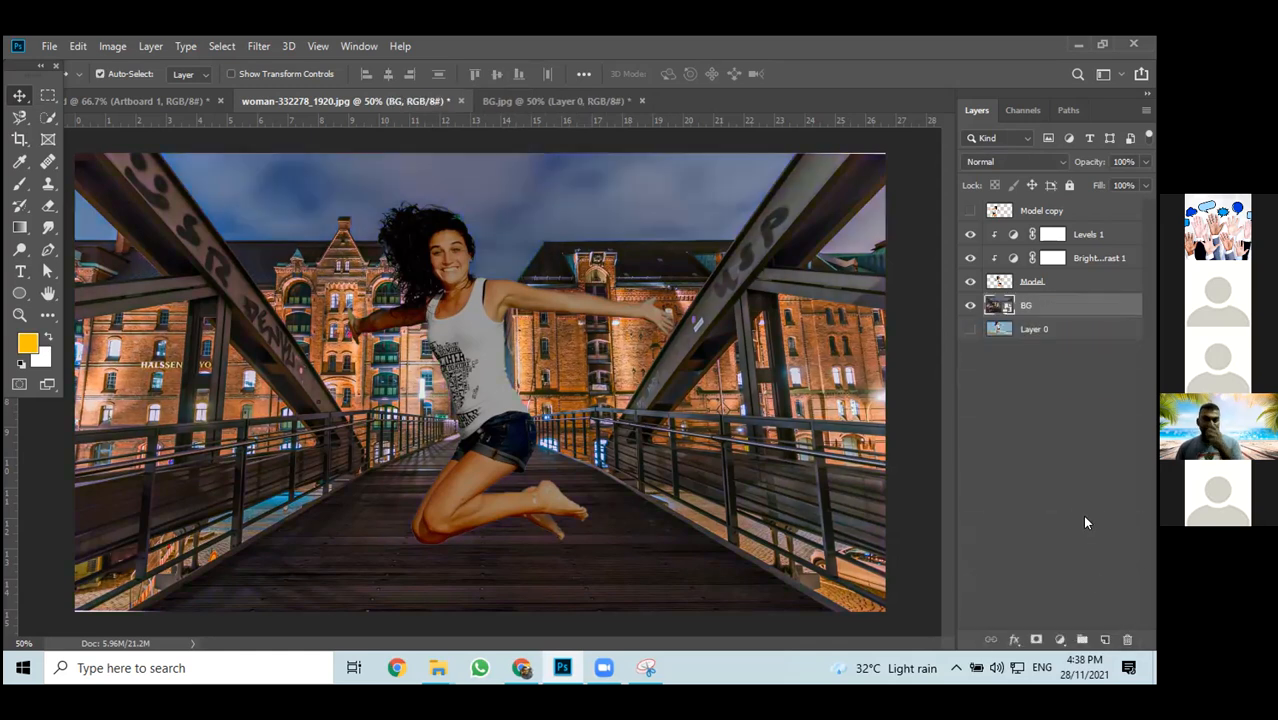
Add a Photo Filter adjustment layer clipped to BG using the Cyan filter, and close its settings
{"action": "left_click", "coordinate": [1070, 352]}
{"action": "left_click", "coordinate": [1070, 307]}
{"action": "left_click", "coordinate": [1059, 639]}
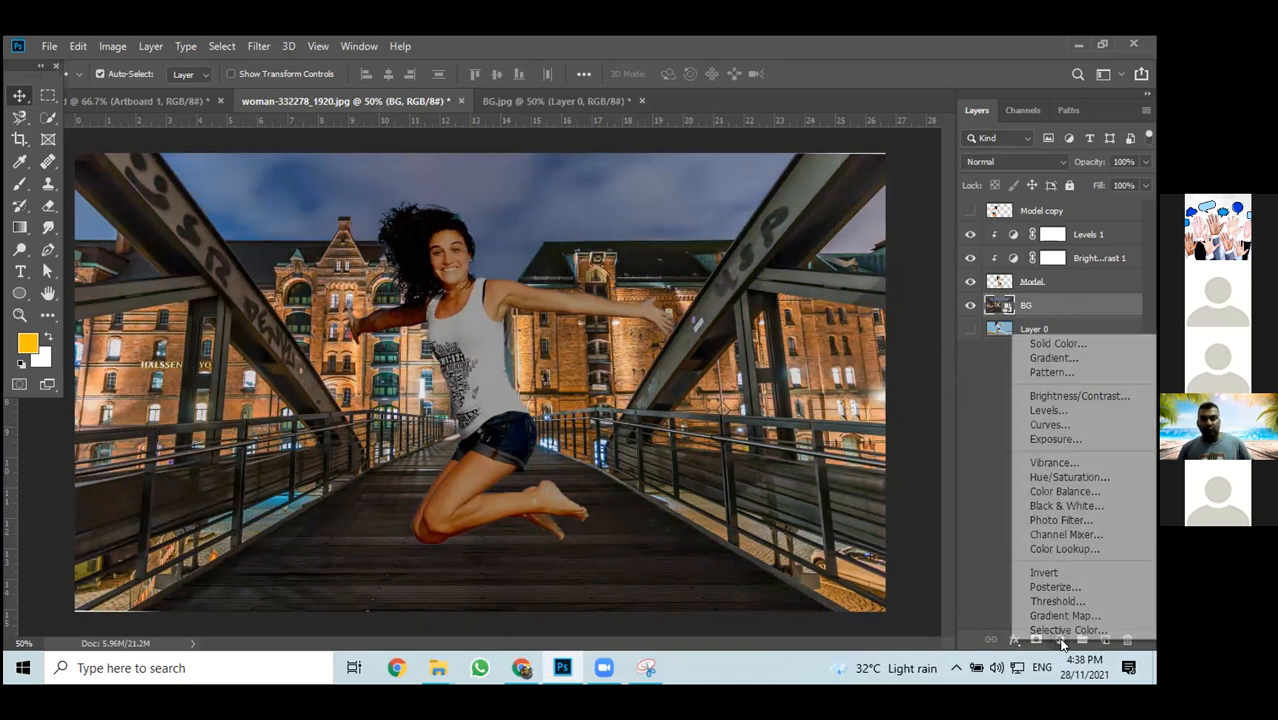
{"action": "left_click", "coordinate": [1068, 520]}
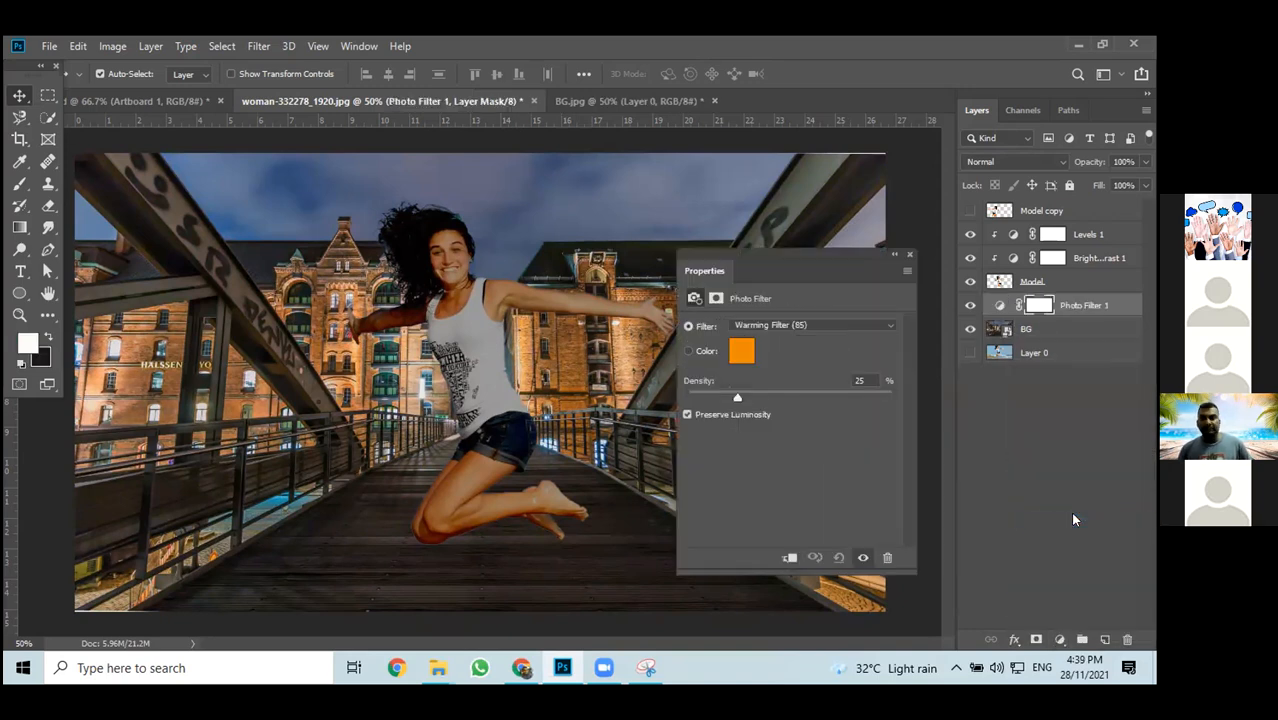
{"action": "left_click", "coordinate": [783, 327]}
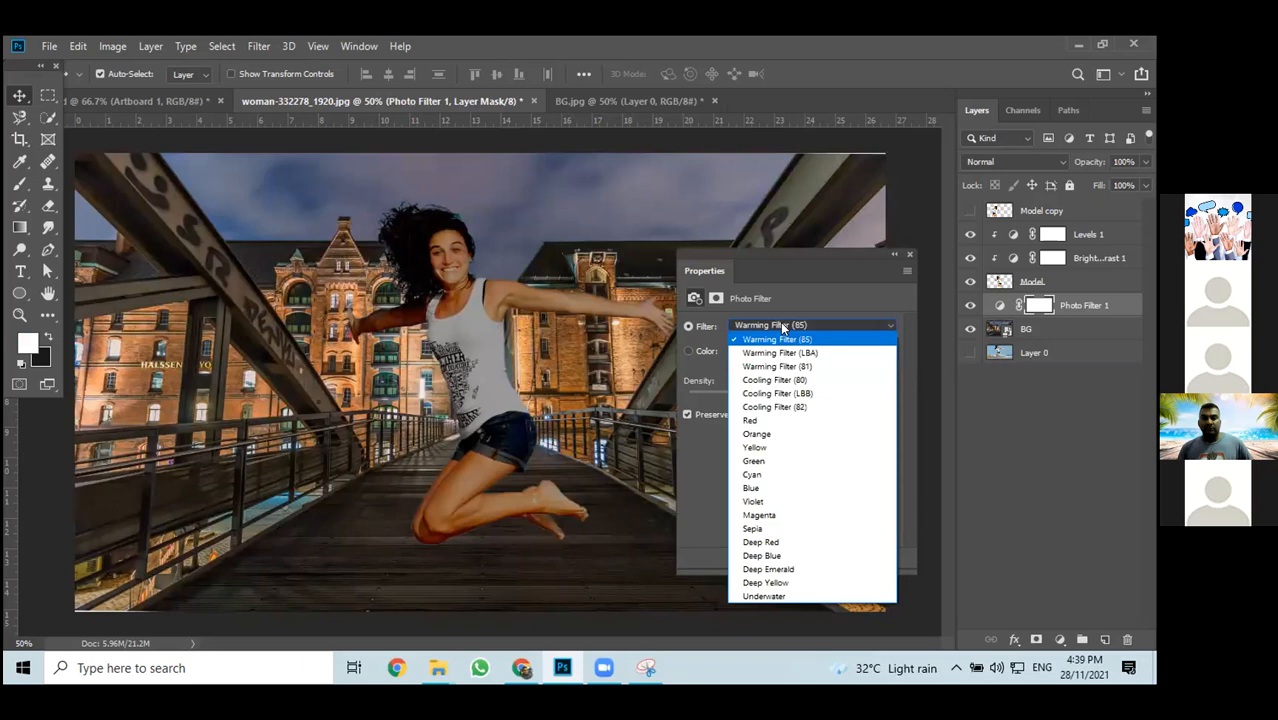
{"action": "left_click", "coordinate": [764, 475]}
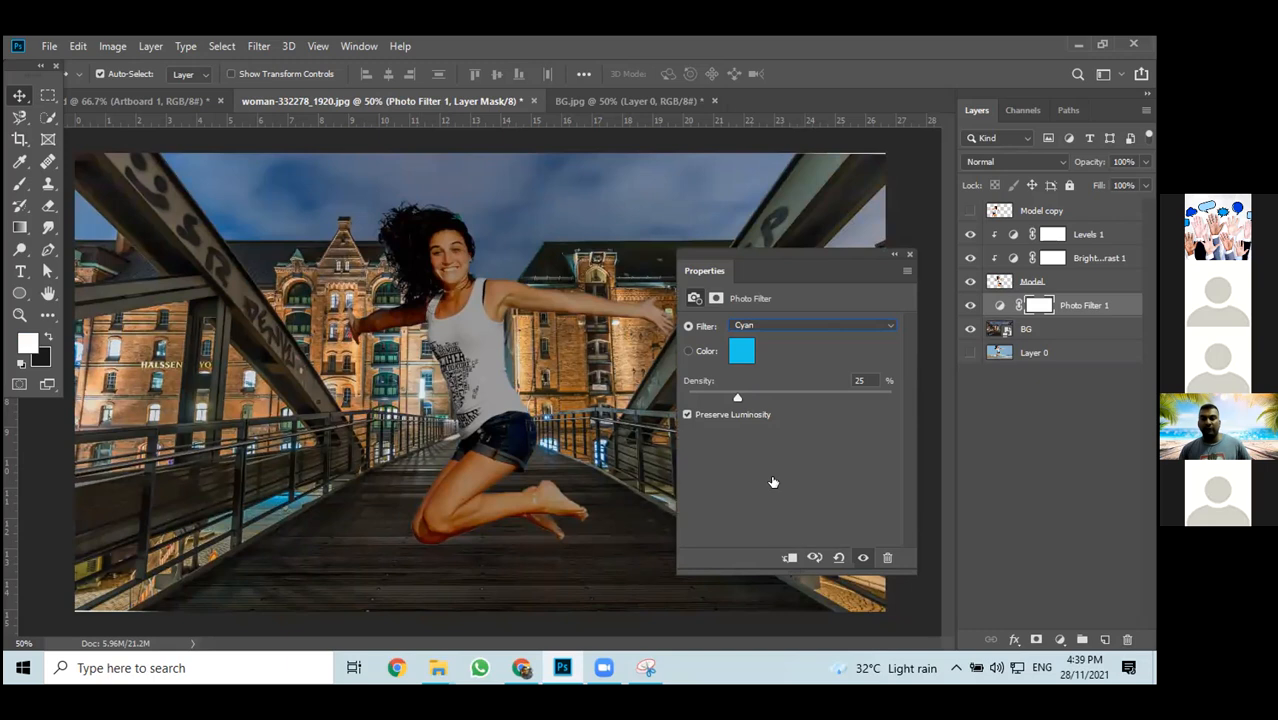
{"action": "left_click", "coordinate": [786, 556]}
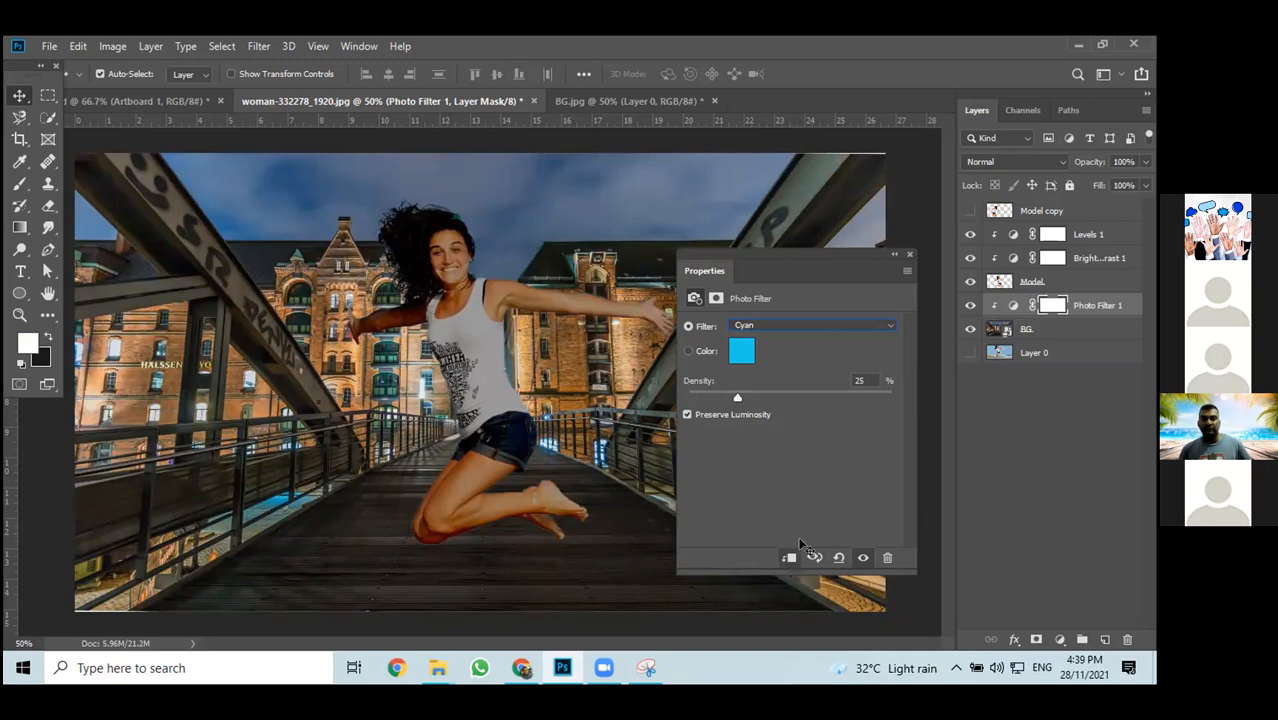
{"action": "left_click", "coordinate": [909, 254]}
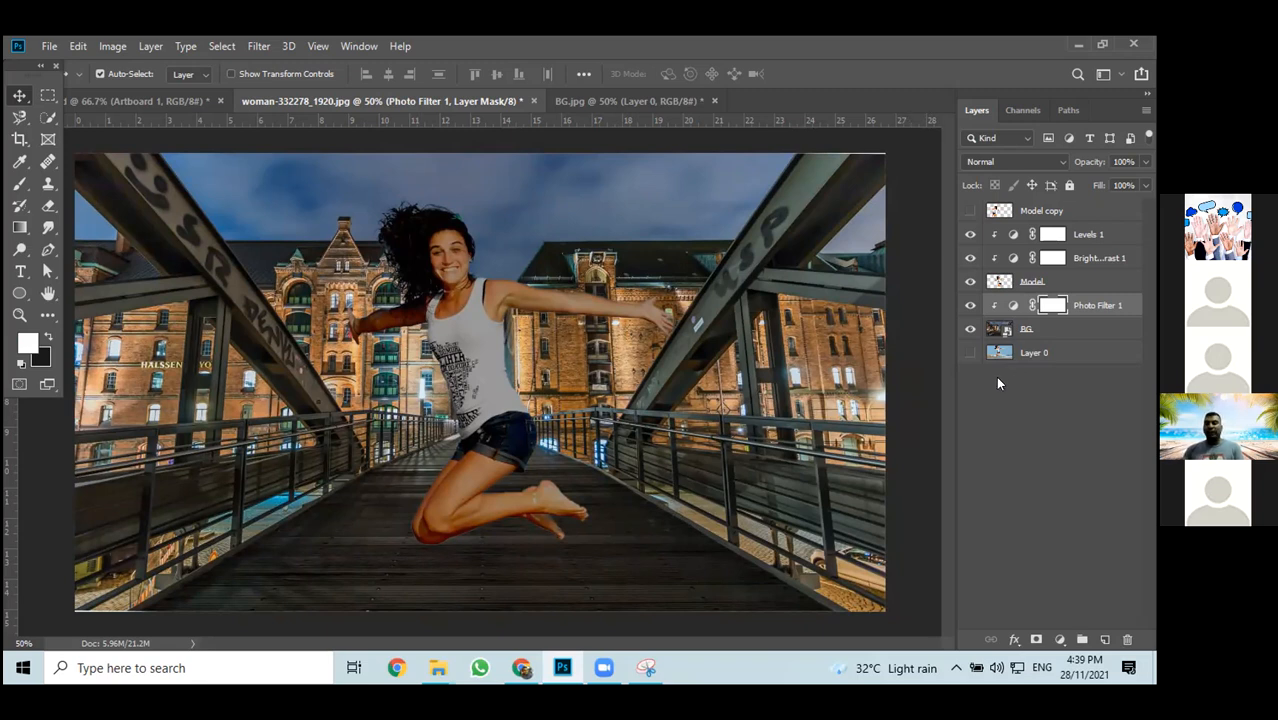
Add an Exposure adjustment clipped to BG above Photo Filter 1, with exposure -0.28, offset -0.0042 and gamma 0.95, and close its settings
{"action": "left_click", "coordinate": [1058, 640]}
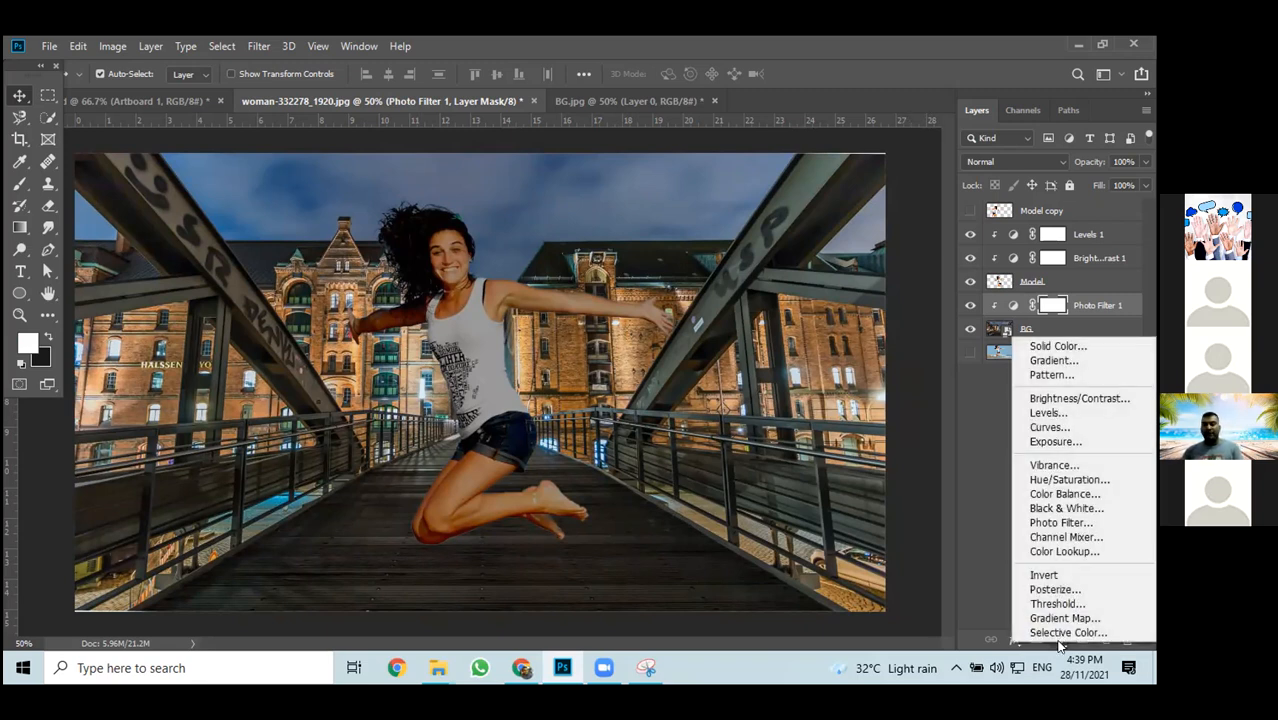
{"action": "left_click", "coordinate": [1058, 442]}
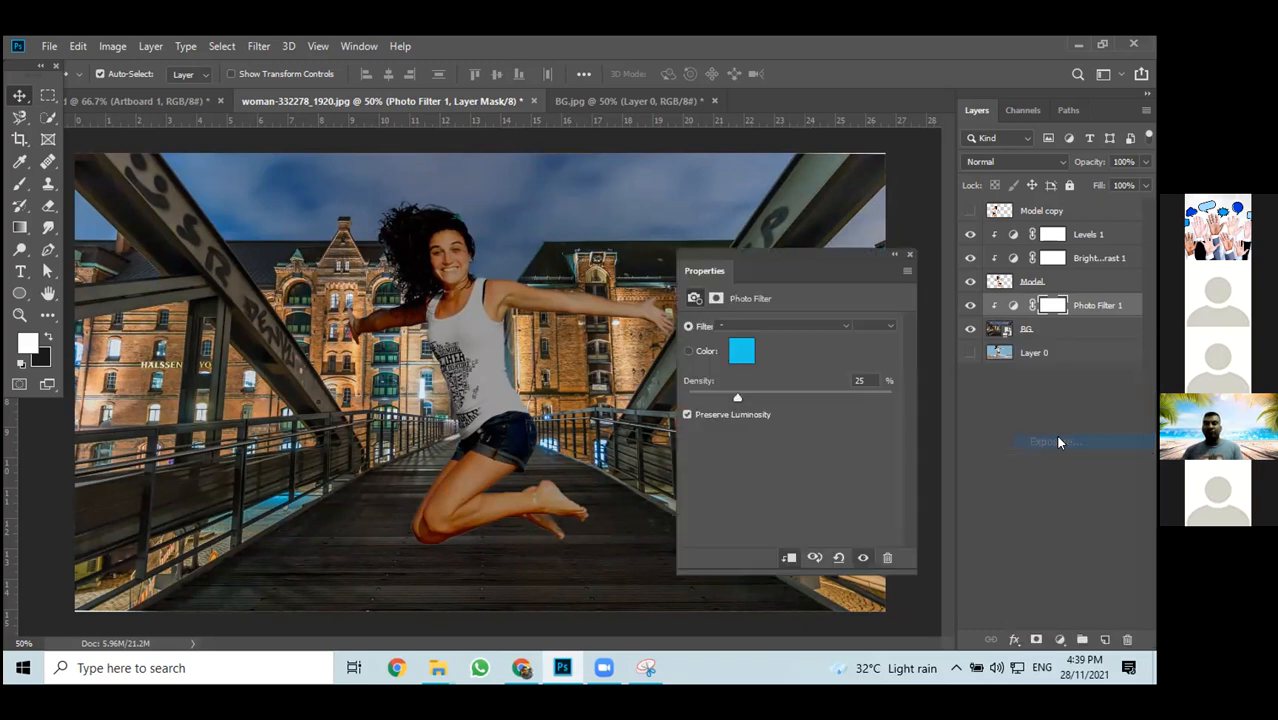
{"action": "left_click_drag", "start_coordinate": [789, 368], "coordinate": [788, 402]}
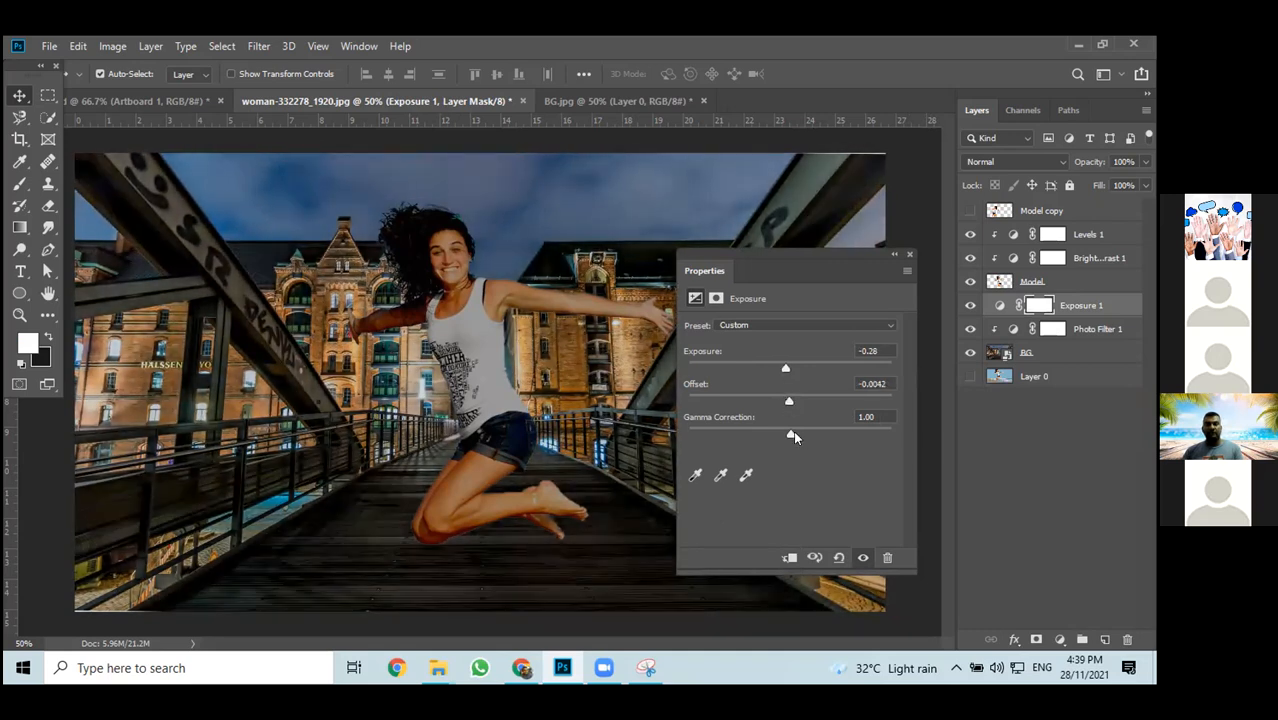
{"action": "left_click_drag", "start_coordinate": [792, 436], "coordinate": [790, 437]}
{"action": "left_click_drag", "start_coordinate": [791, 436], "coordinate": [793, 437]}
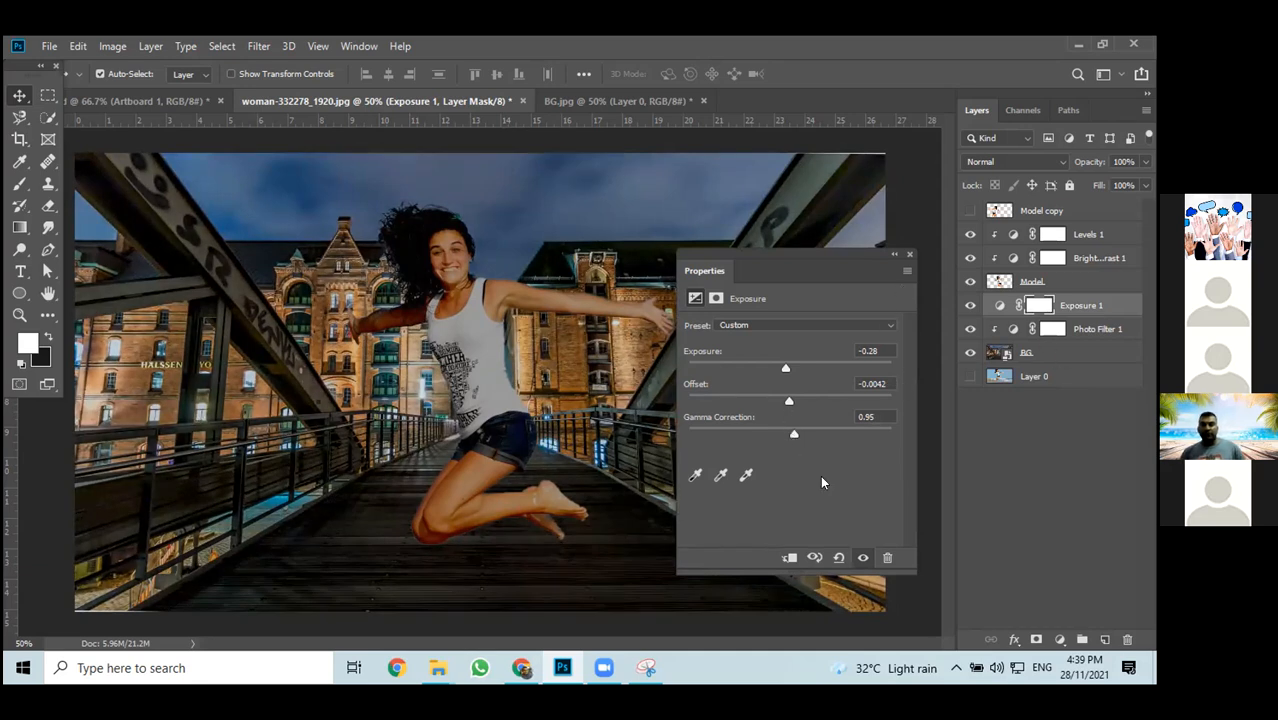
{"action": "left_click", "coordinate": [789, 557]}
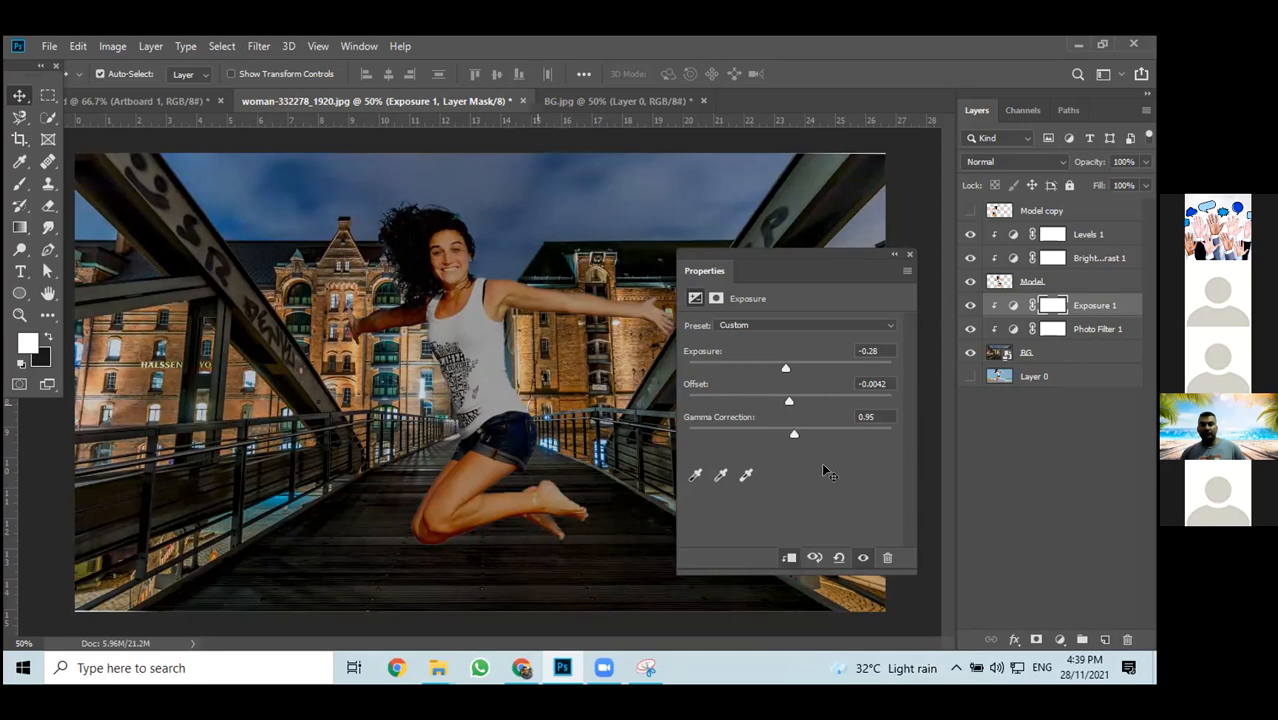
{"action": "left_click", "coordinate": [909, 257]}
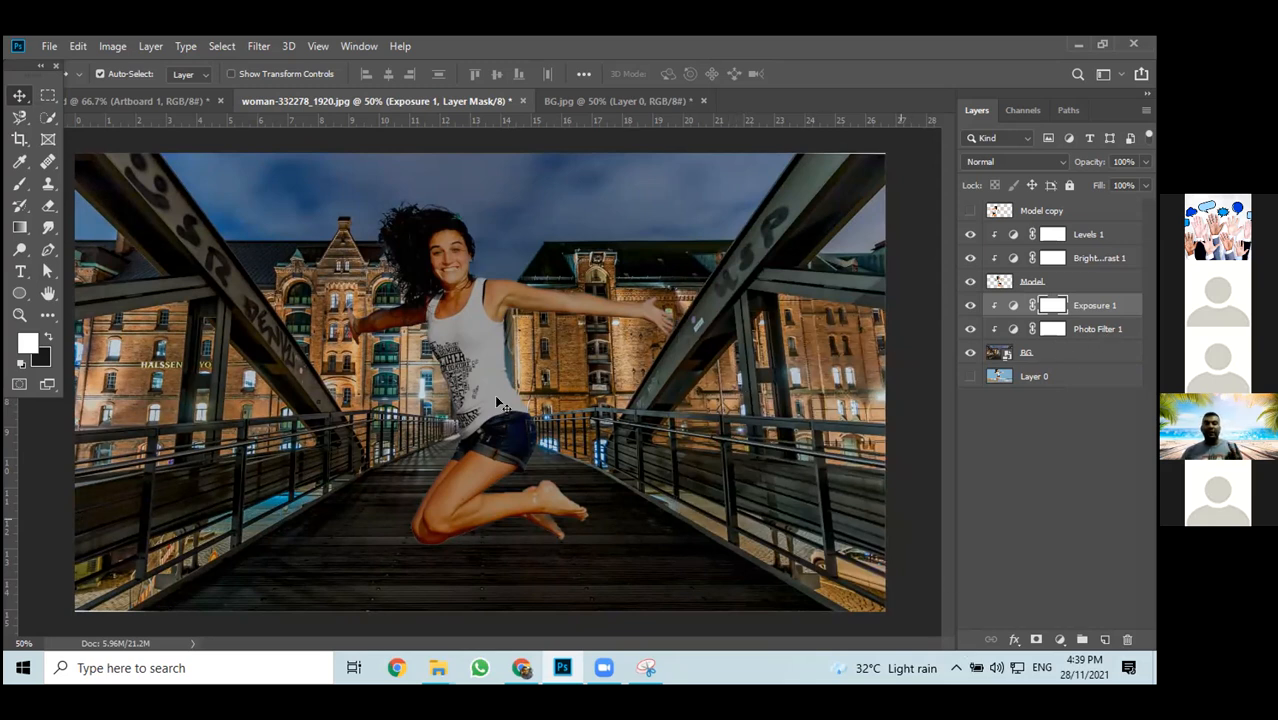
Readjust the model's Levels 1 layer to midtones 1.71, white input 207 and white output 135, and close its settings
{"action": "left_click", "coordinate": [1012, 234]}
{"action": "double_click", "coordinate": [1012, 234]}
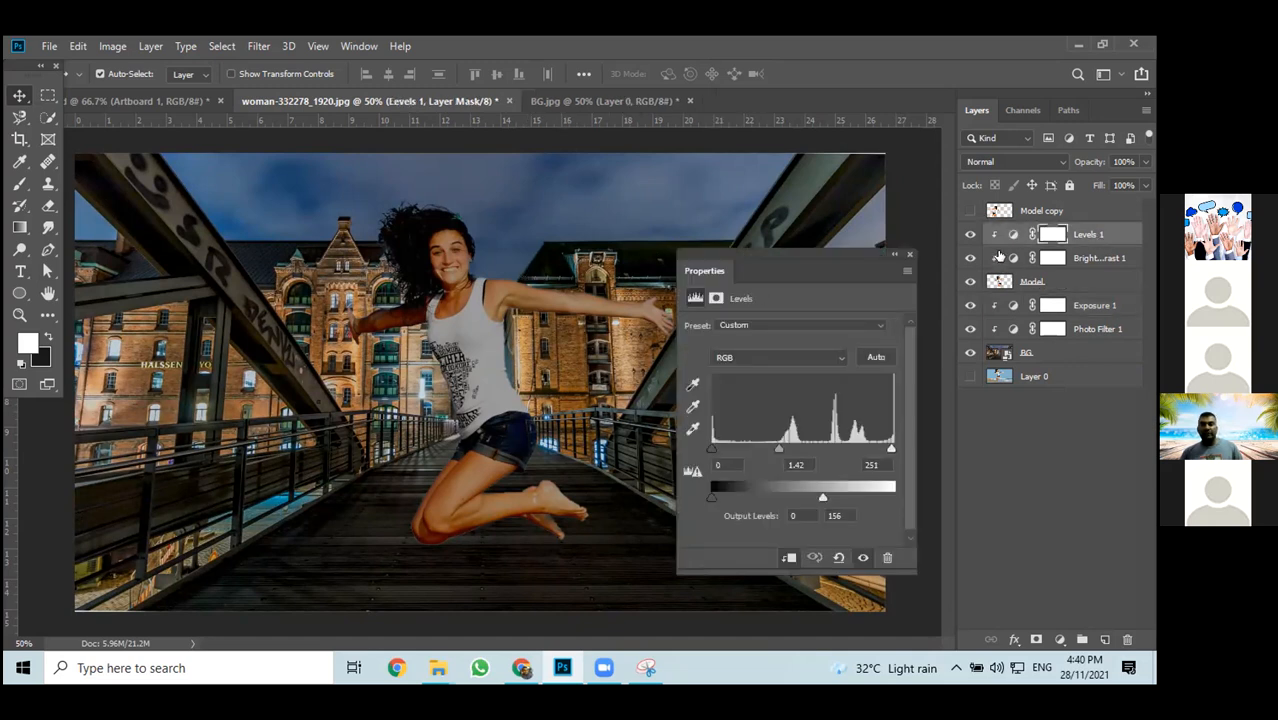
{"action": "left_click_drag", "start_coordinate": [888, 451], "coordinate": [876, 449]}
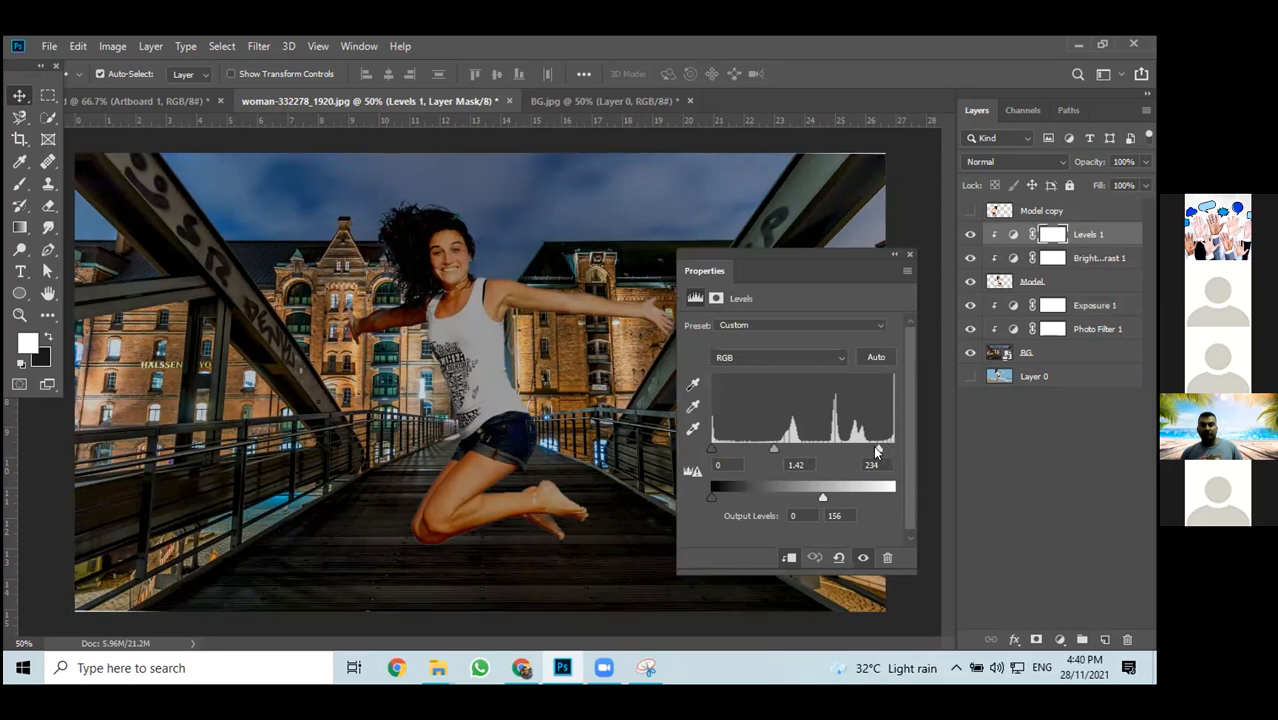
{"action": "left_click_drag", "start_coordinate": [765, 452], "coordinate": [783, 450]}
{"action": "left_click_drag", "start_coordinate": [834, 256], "coordinate": [831, 168]}
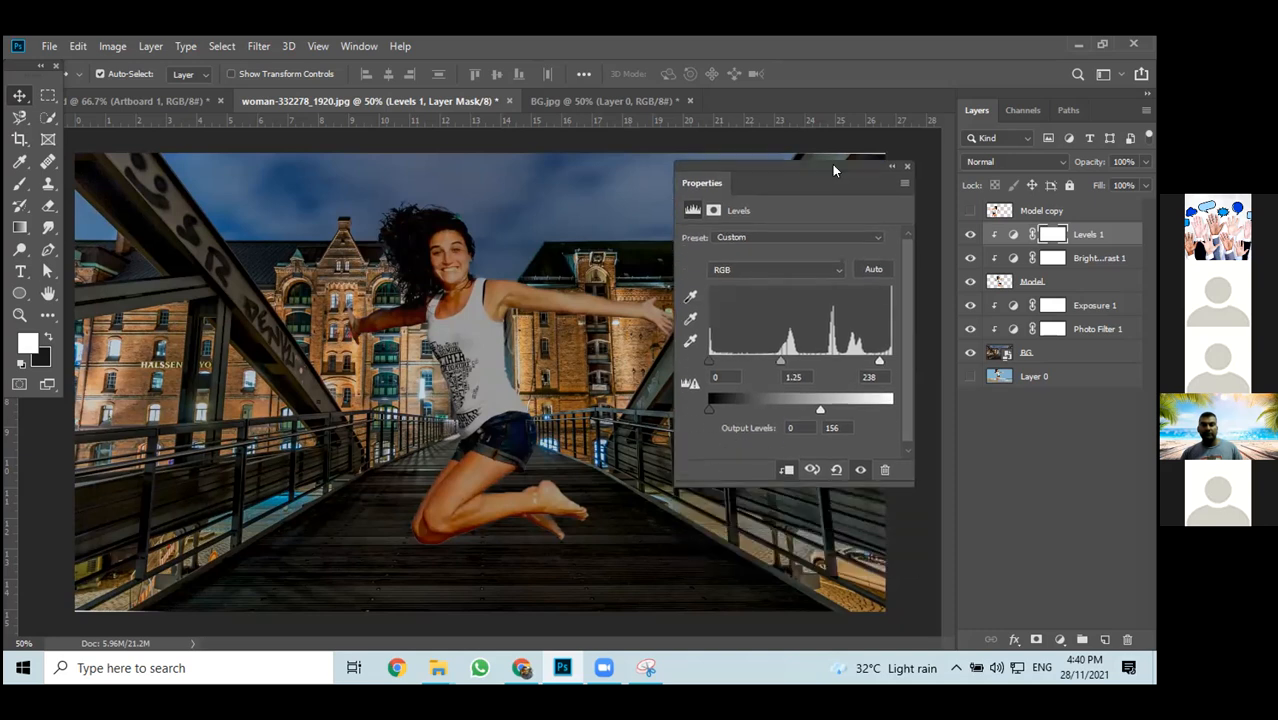
{"action": "mouse_move", "coordinate": [820, 410]}
{"action": "left_mouse_down"}
{"action": "mouse_move", "coordinate": [834, 412]}
{"action": "mouse_move", "coordinate": [803, 414]}
{"action": "left_mouse_up"}
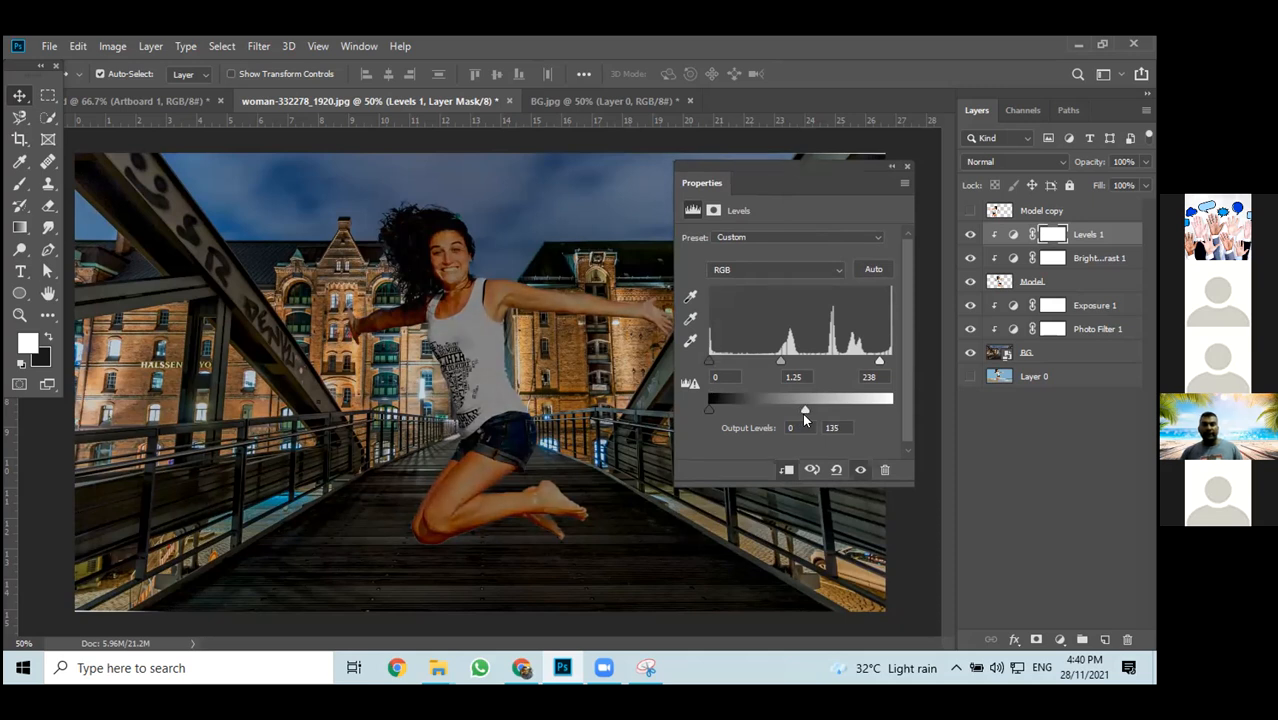
{"action": "left_click_drag", "start_coordinate": [880, 361], "coordinate": [856, 362]}
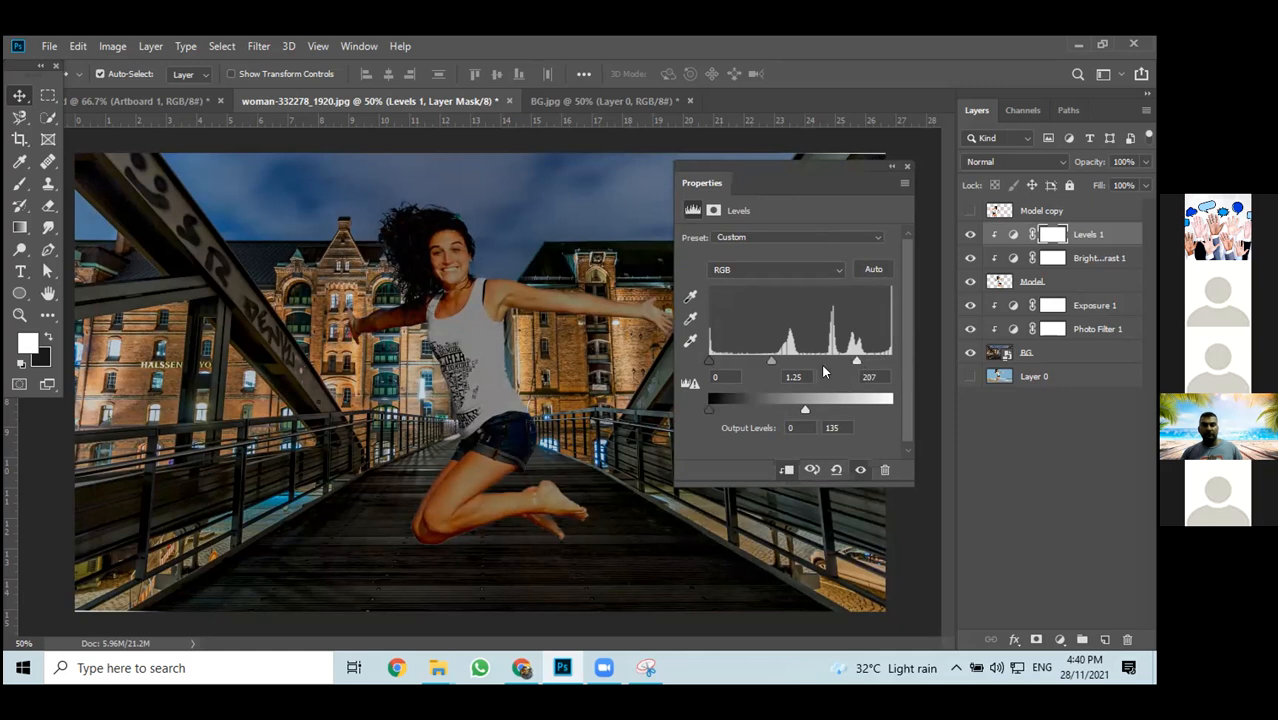
{"action": "left_click_drag", "start_coordinate": [771, 358], "coordinate": [754, 361]}
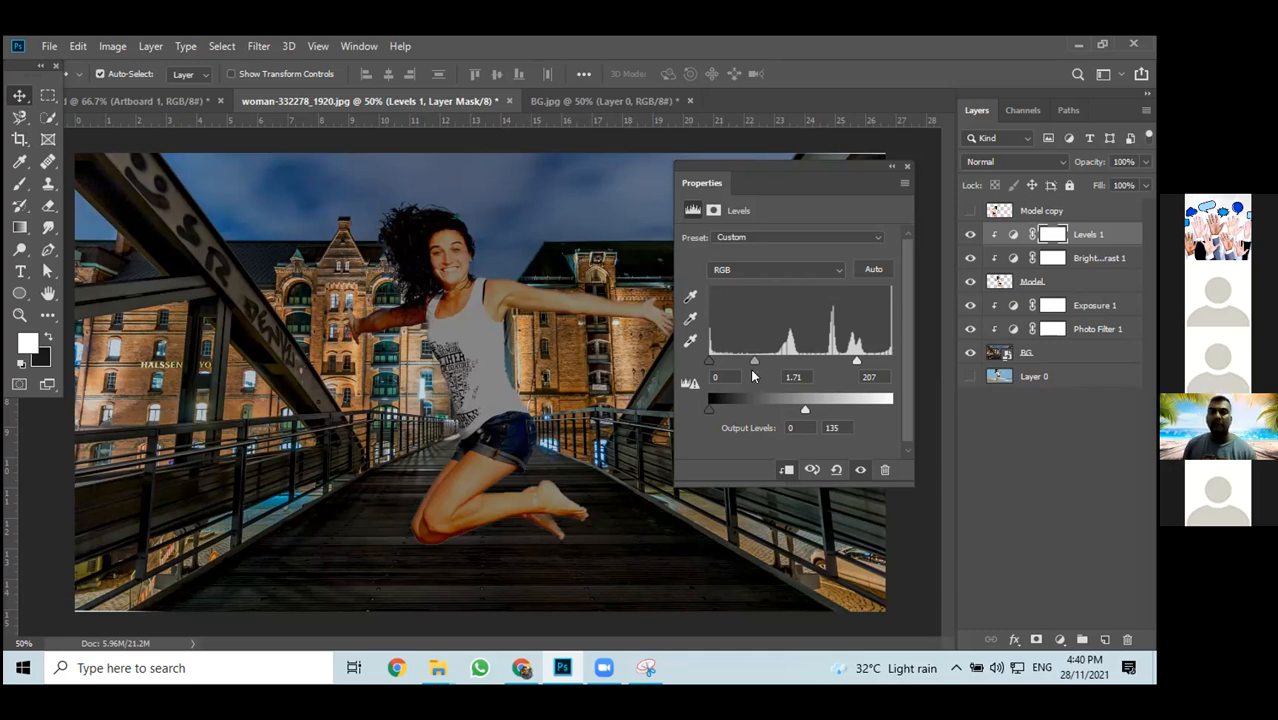
{"action": "left_click", "coordinate": [903, 170]}
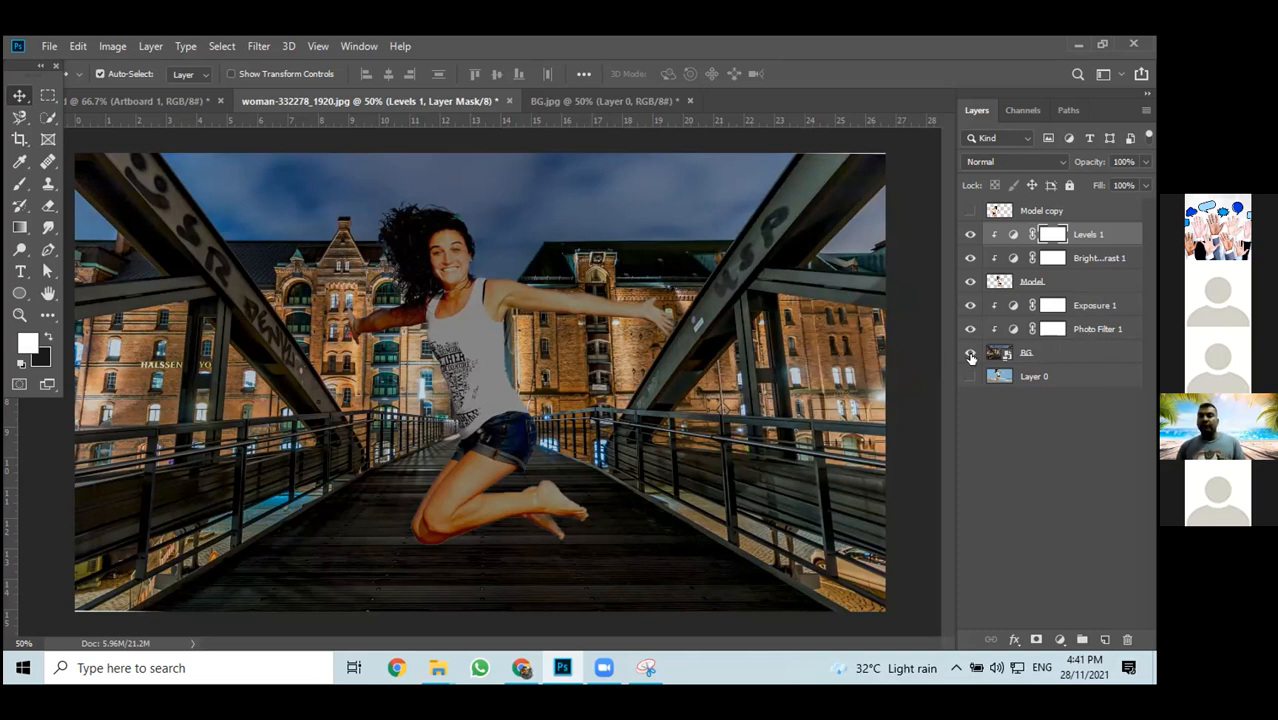
{"action": "left_click", "coordinate": [1131, 307]}
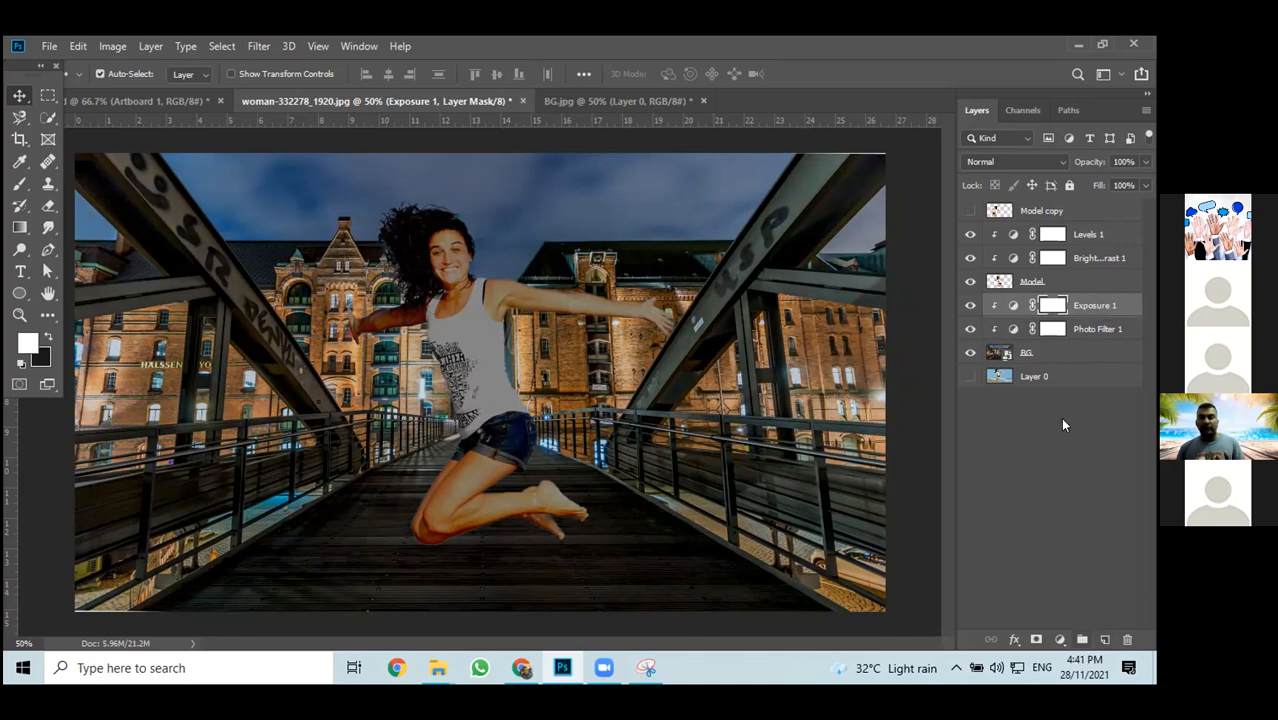
{"action": "left_click", "coordinate": [1087, 331]}
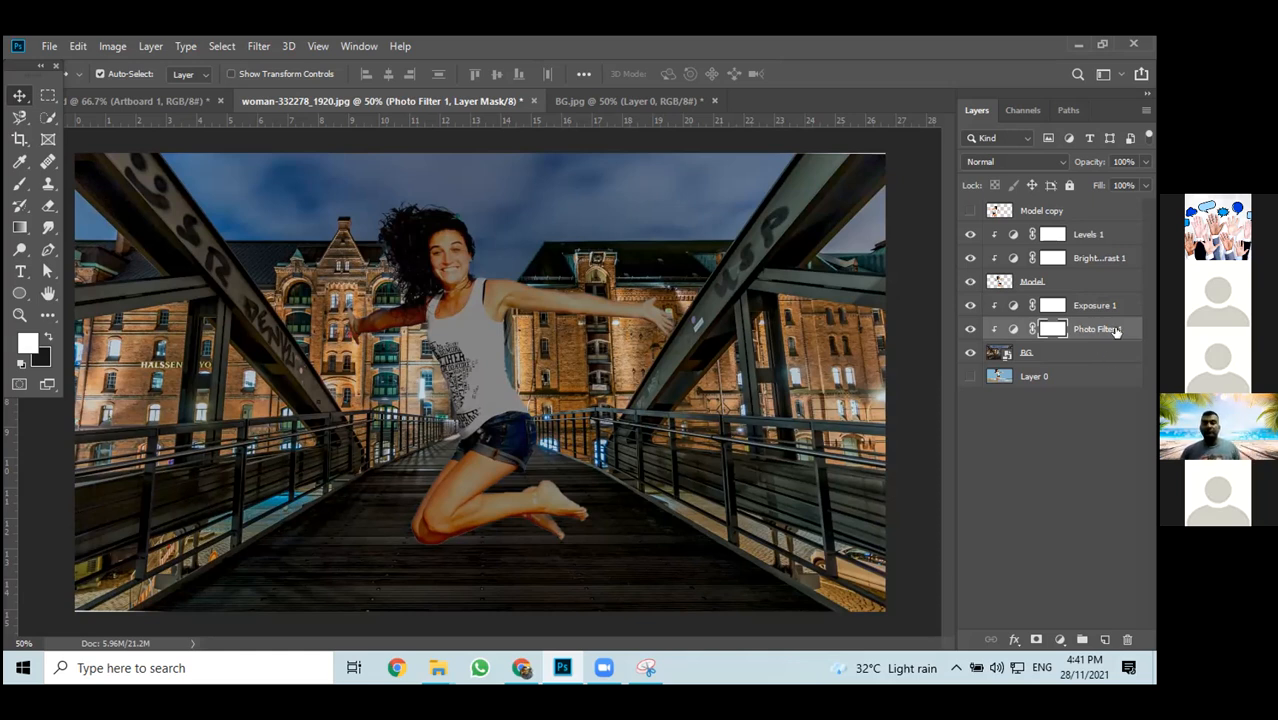
{"action": "left_click", "coordinate": [1104, 313]}
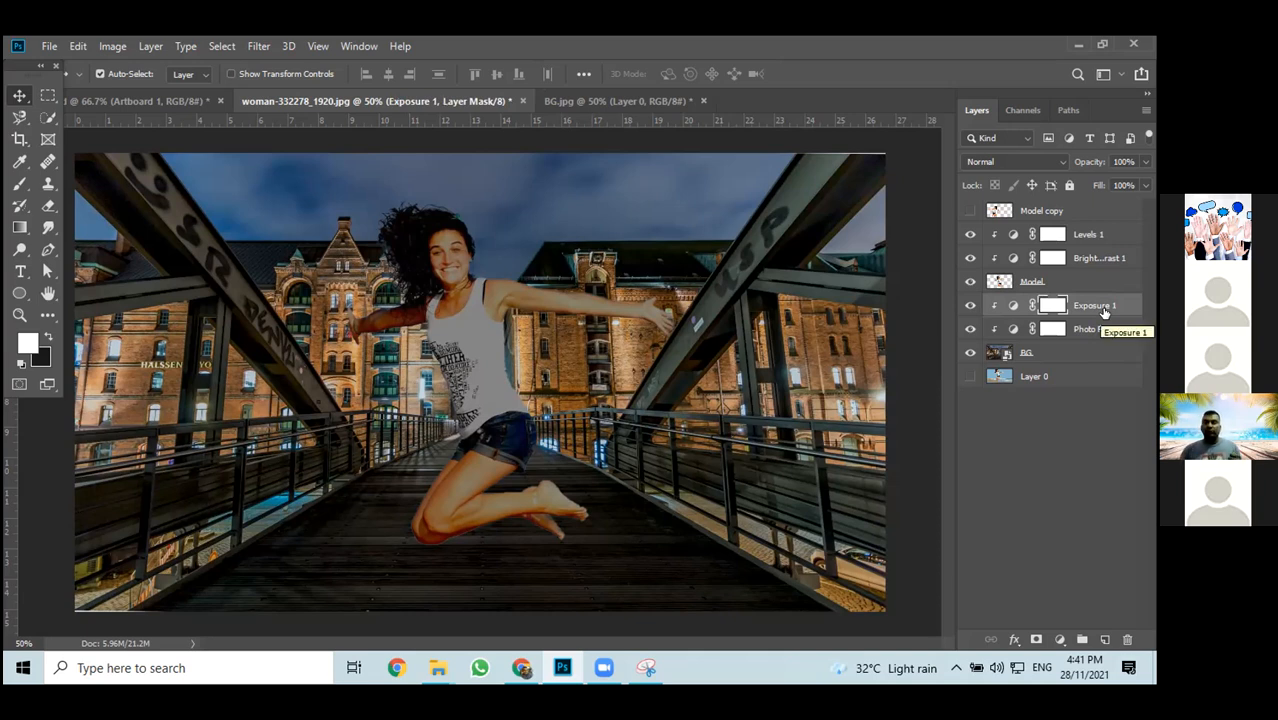
Add a Vibrance adjustment layer directly above Photo Filter 1 in the BG clipping group, with vibrance +17 and saturation +48
{"action": "left_click", "coordinate": [1123, 328]}
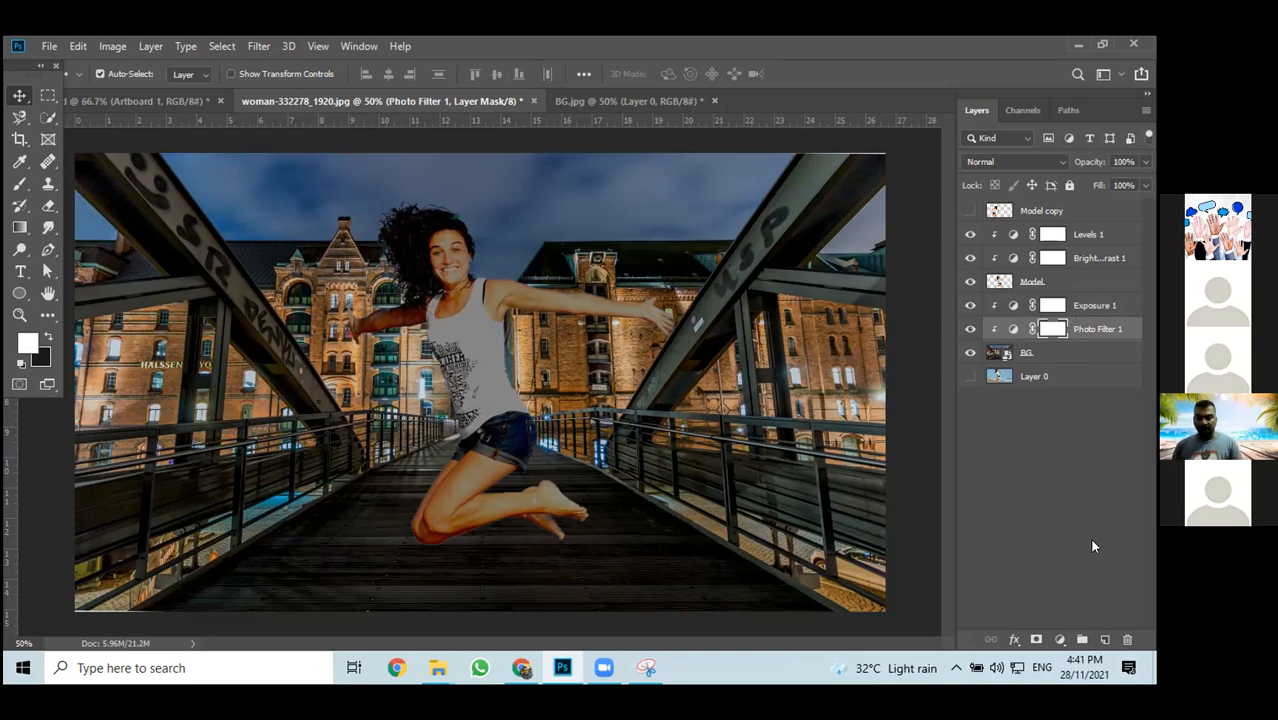
{"action": "left_click", "coordinate": [1062, 640]}
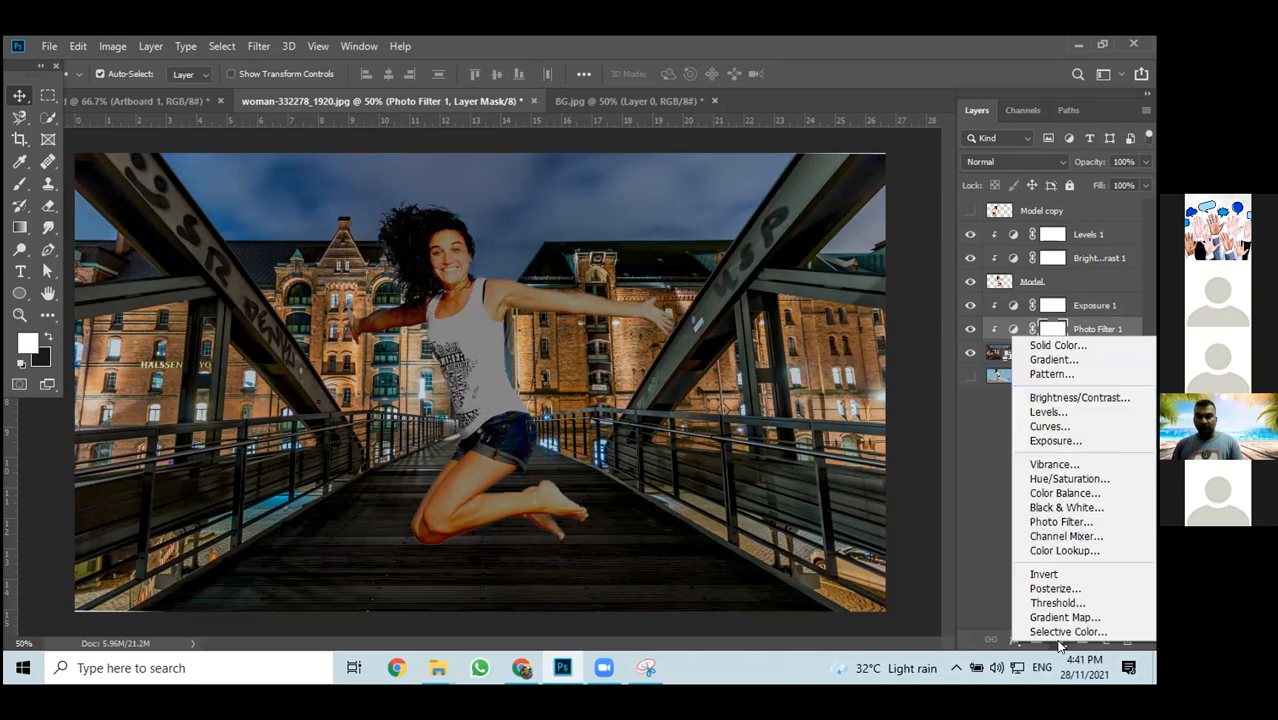
{"action": "left_click", "coordinate": [1076, 463]}
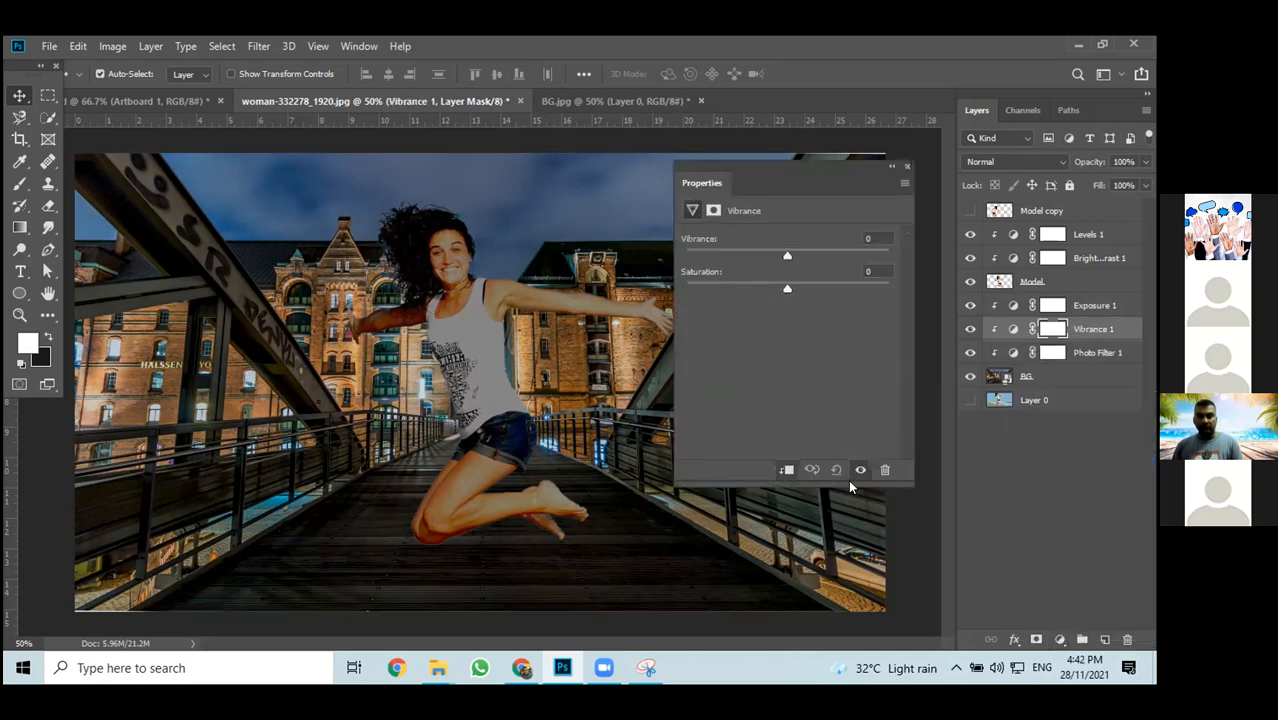
{"action": "left_click_drag", "start_coordinate": [787, 288], "coordinate": [875, 300]}
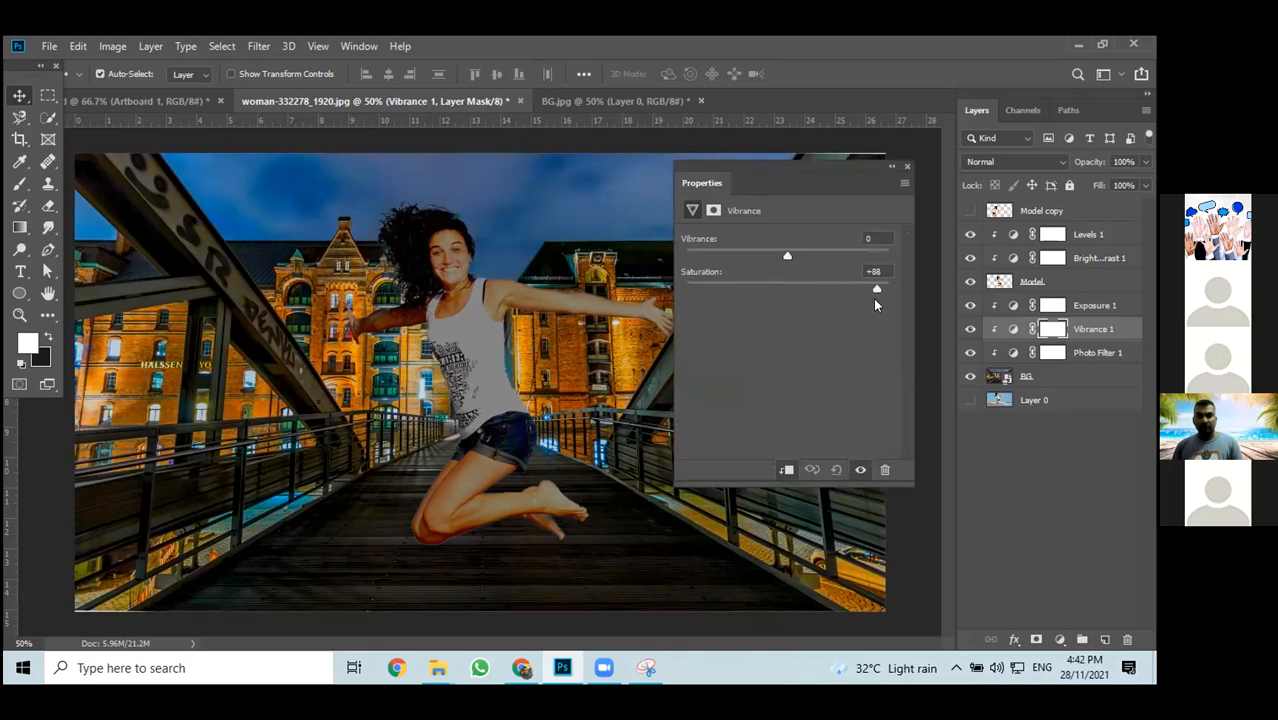
{"action": "mouse_move", "coordinate": [874, 298]}
{"action": "left_mouse_down"}
{"action": "mouse_move", "coordinate": [773, 290]}
{"action": "mouse_move", "coordinate": [852, 289]}
{"action": "left_mouse_up"}
{"action": "mouse_move", "coordinate": [787, 257]}
{"action": "left_mouse_down"}
{"action": "mouse_move", "coordinate": [764, 260]}
{"action": "mouse_move", "coordinate": [804, 256]}
{"action": "left_mouse_up"}
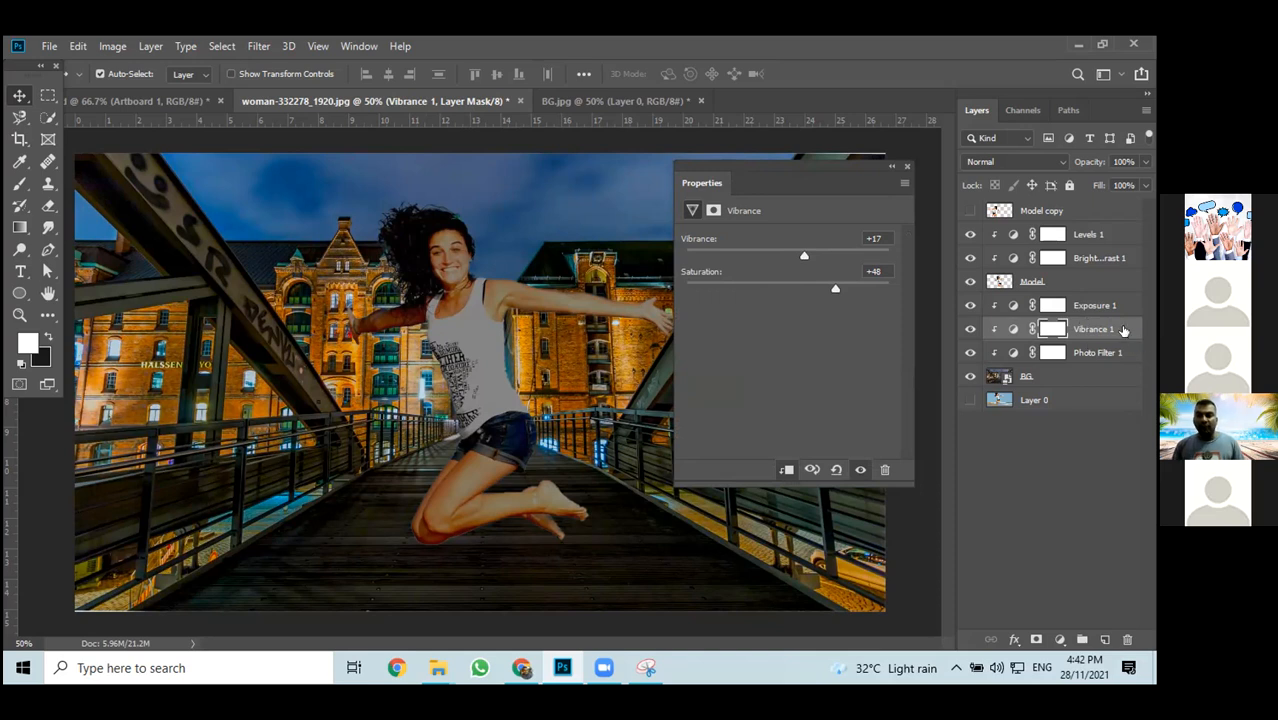
Reorder Vibrance 1 above Exposure 1, comparing the image with it hidden and with it below Exposure 1, and close its settings
{"action": "left_click", "coordinate": [1125, 329]}
{"action": "left_click_drag", "start_coordinate": [1125, 329], "coordinate": [1121, 305]}
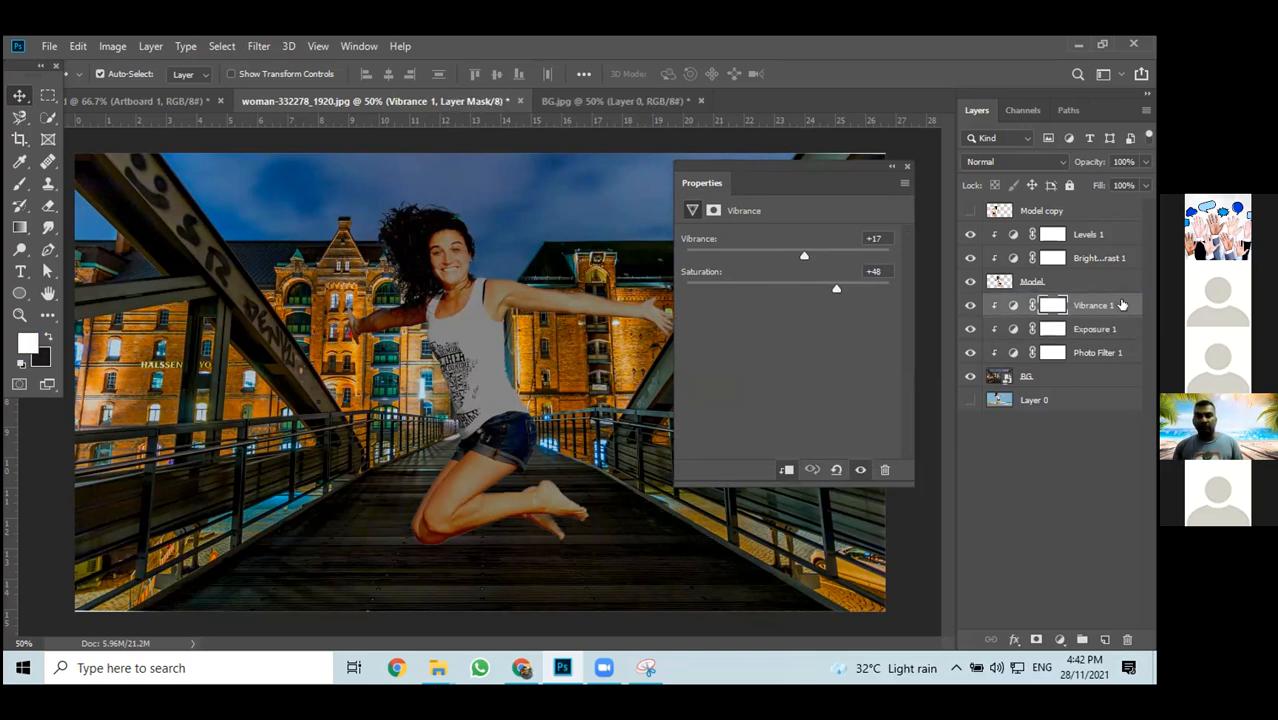
{"action": "left_click", "coordinate": [1126, 304]}
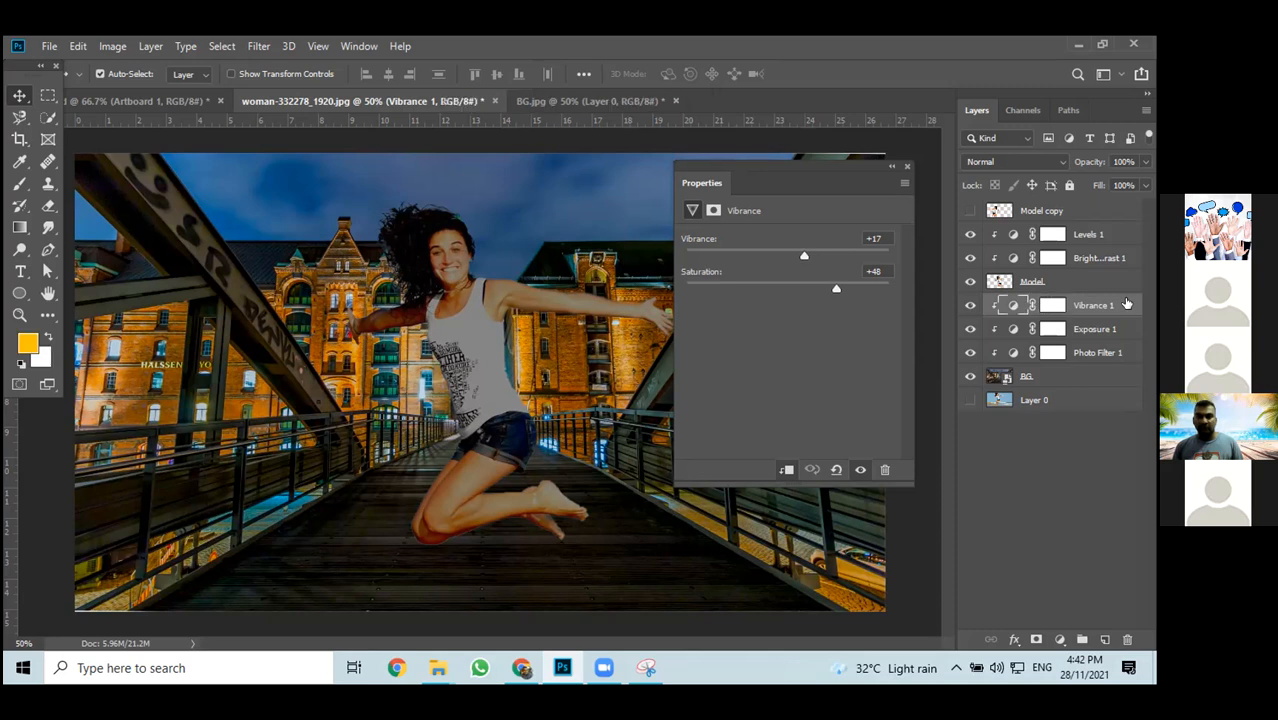
{"action": "left_click", "coordinate": [966, 305]}
{"action": "left_click", "coordinate": [966, 305]}
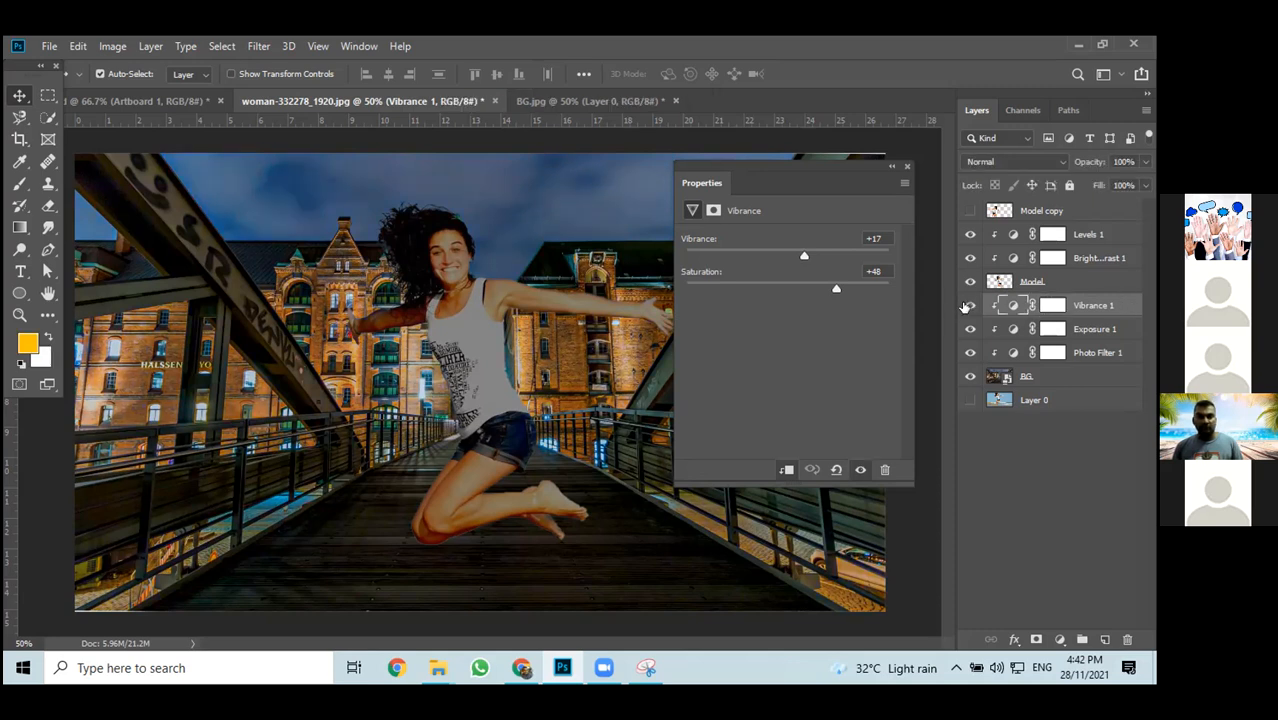
{"action": "left_click_drag", "start_coordinate": [1124, 305], "coordinate": [1127, 336]}
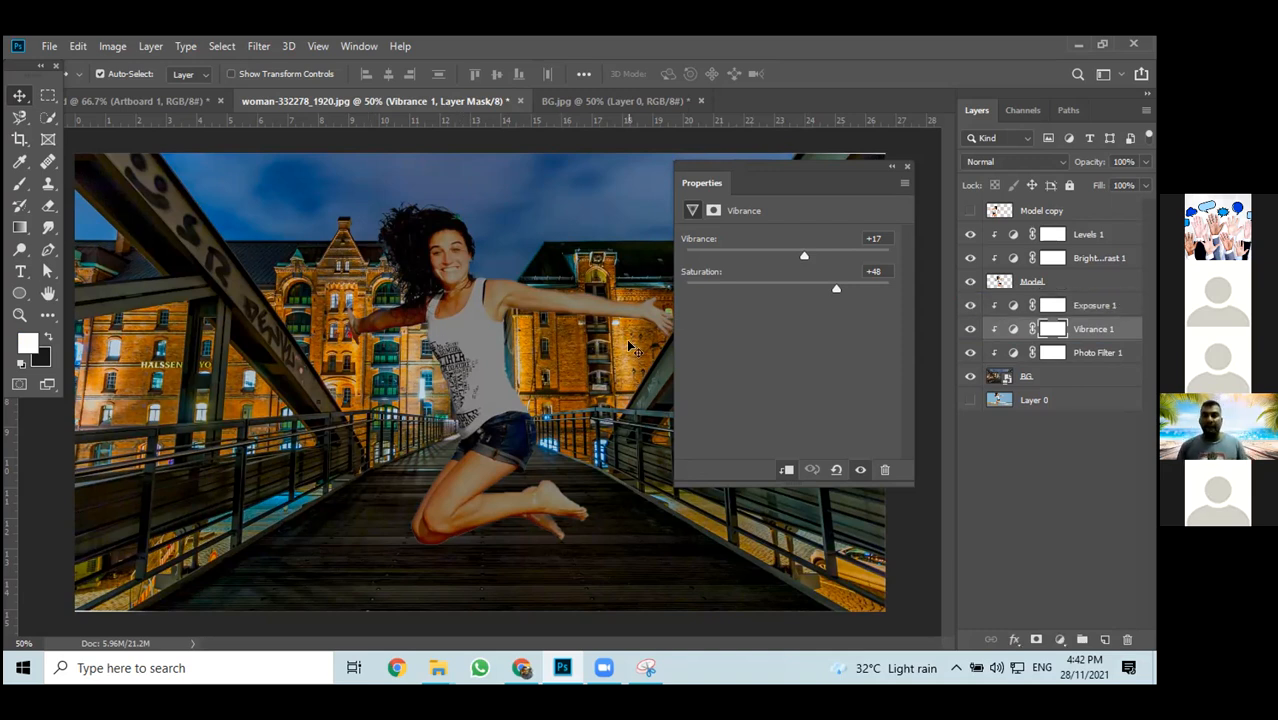
{"action": "mouse_move", "coordinate": [1124, 330]}
{"action": "left_mouse_down"}
{"action": "mouse_move", "coordinate": [1121, 303]}
{"action": "mouse_move", "coordinate": [1128, 312]}
{"action": "left_mouse_up"}
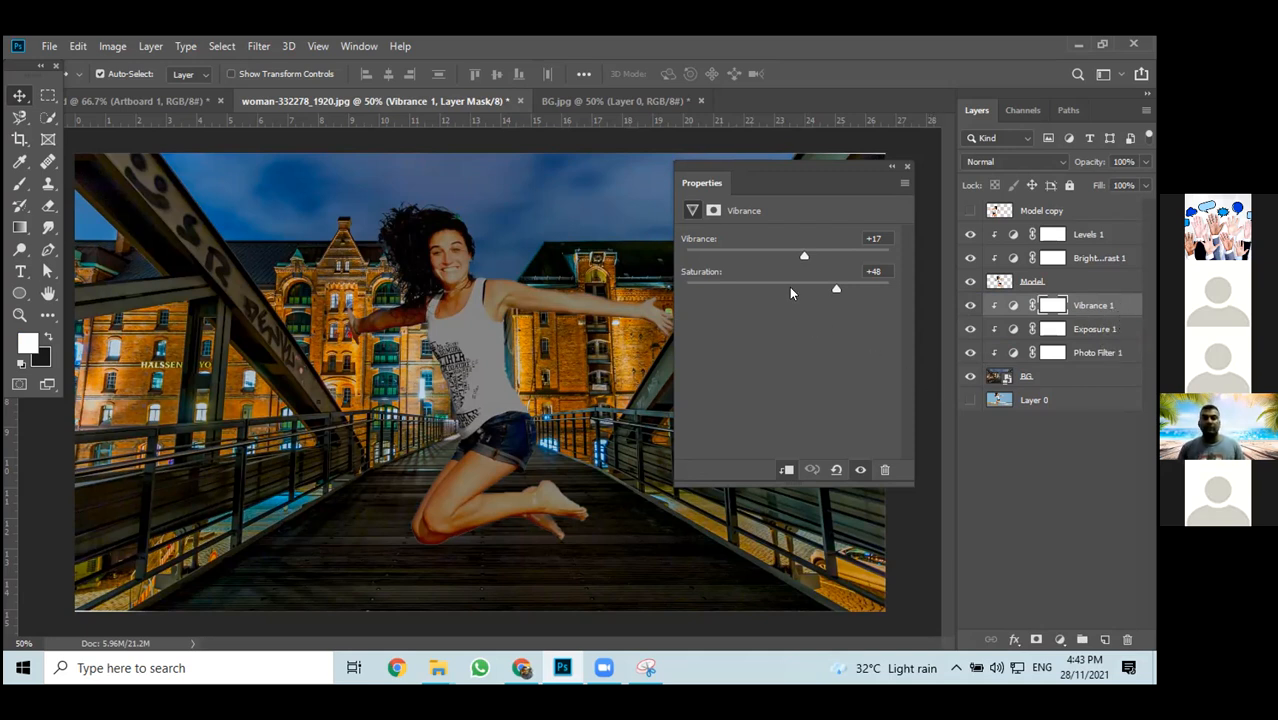
{"action": "left_click", "coordinate": [905, 169]}
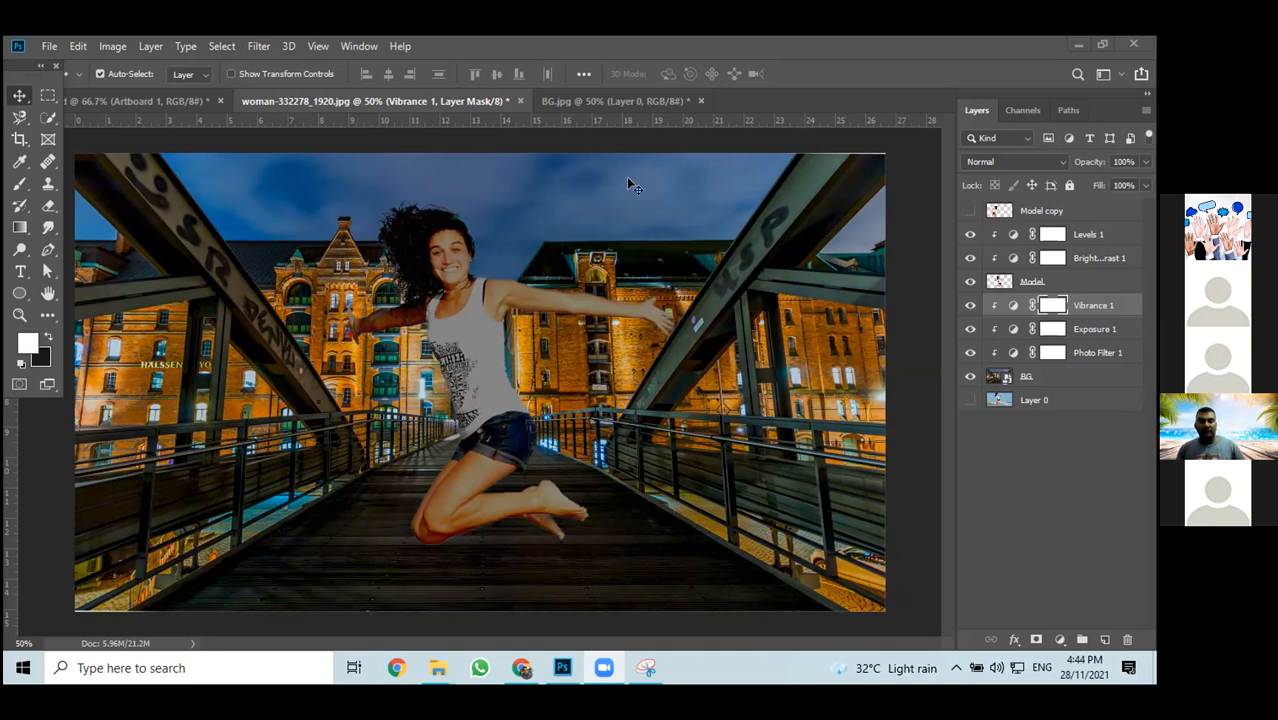
Look through the Sample-2 and Workshop-3 folders in File Explorer, and return to the composite image
{"action": "mouse_move", "coordinate": [443, 668]}
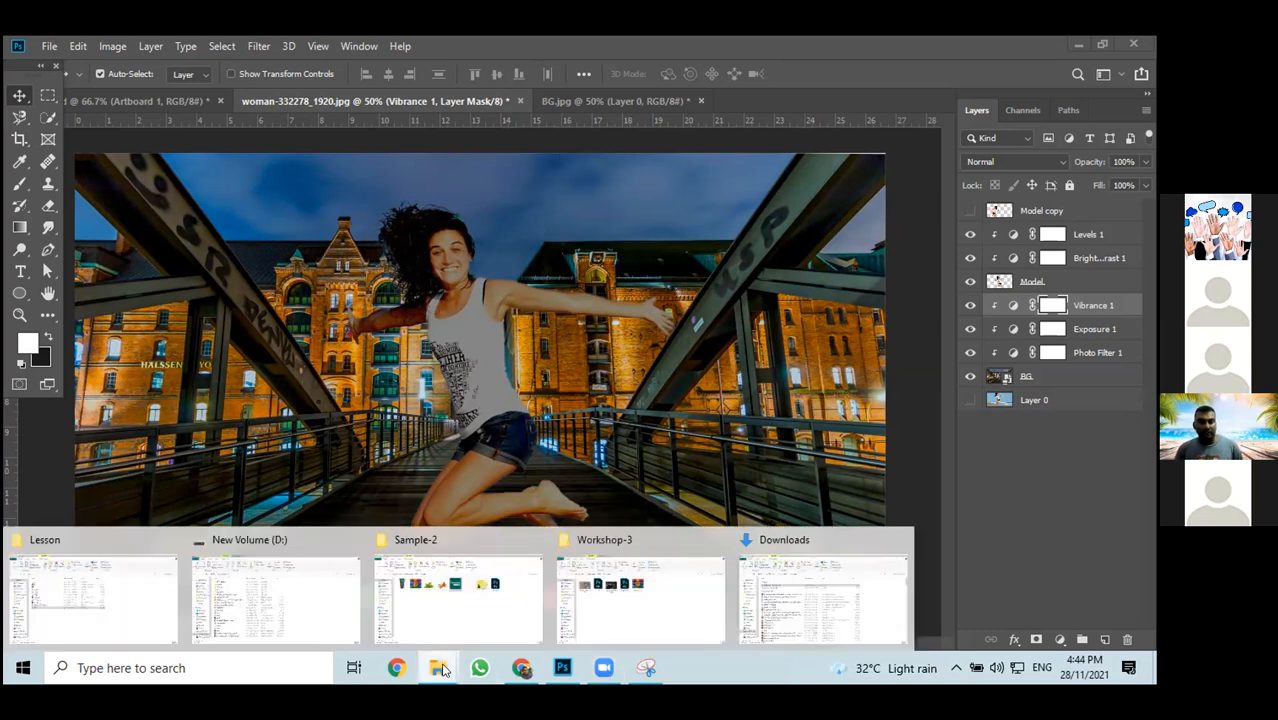
{"action": "left_click", "coordinate": [458, 598]}
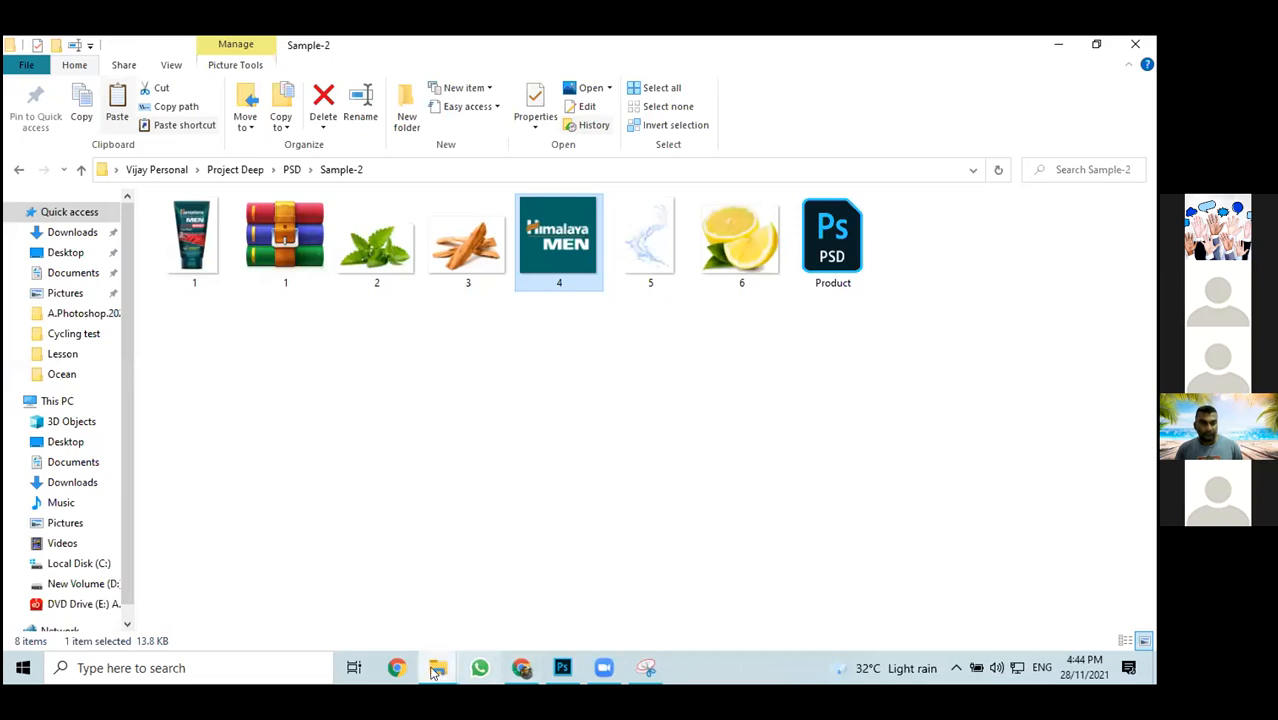
{"action": "mouse_move", "coordinate": [438, 668]}
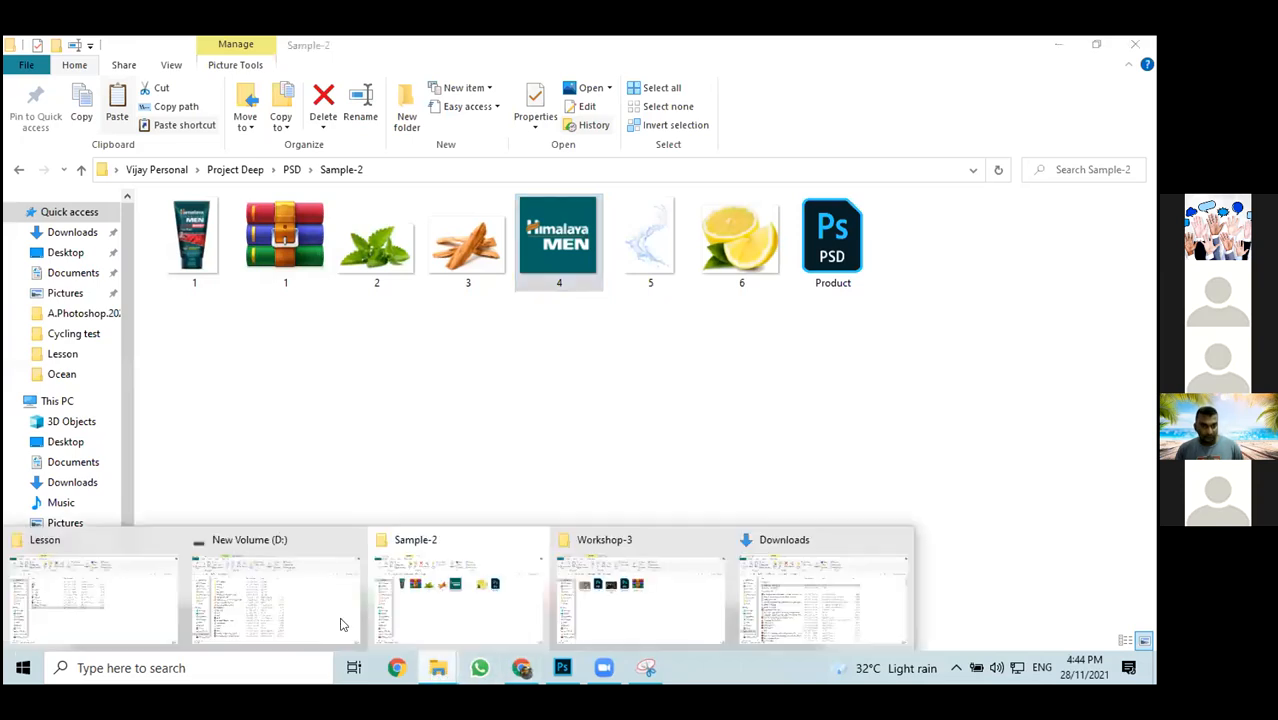
{"action": "left_click", "coordinate": [613, 596]}
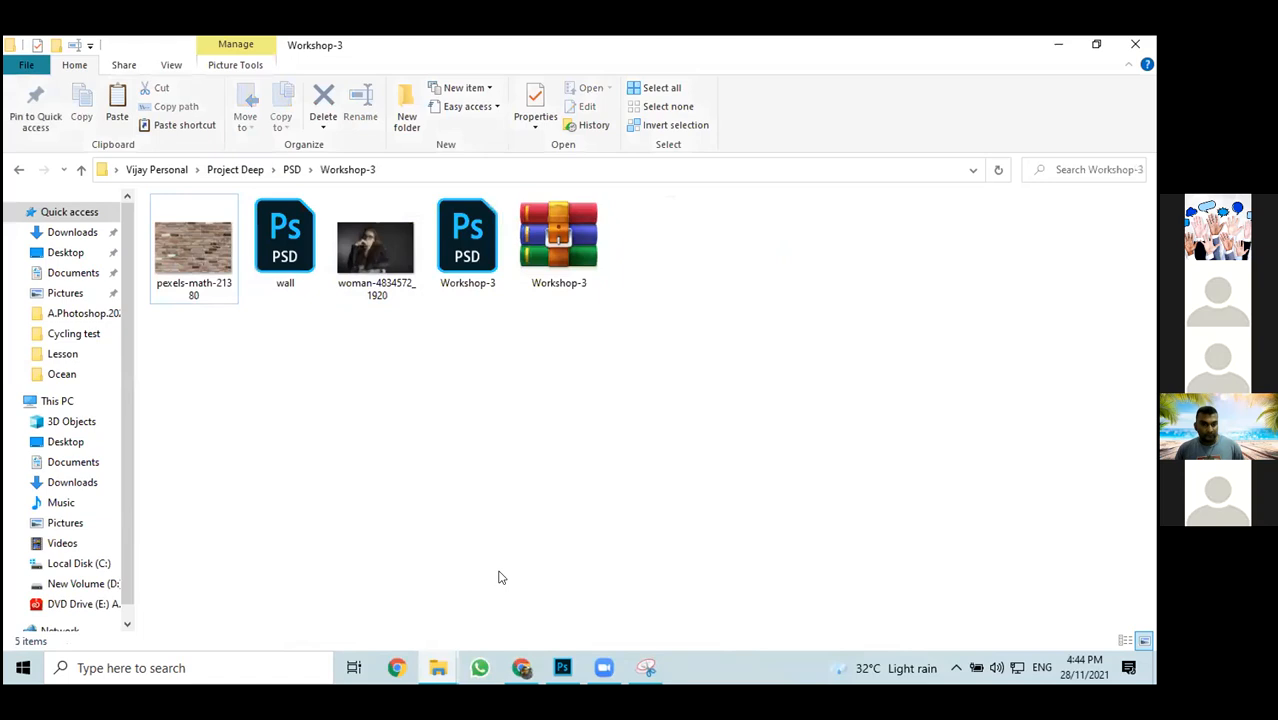
{"action": "left_click", "coordinate": [1052, 46]}
{"action": "left_click", "coordinate": [1050, 46]}
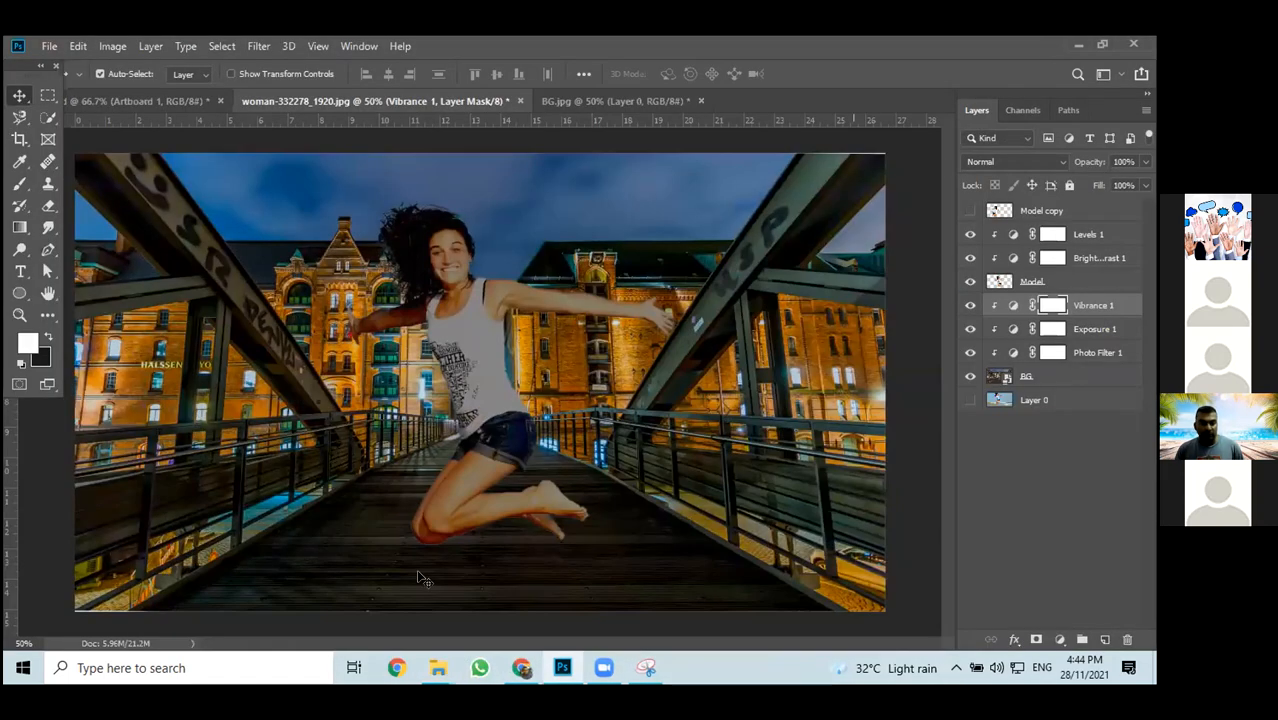
Switch to the Lesson folder in File Explorer, enter subfolder 2 and view the bulb image
{"action": "left_click", "coordinate": [437, 668]}
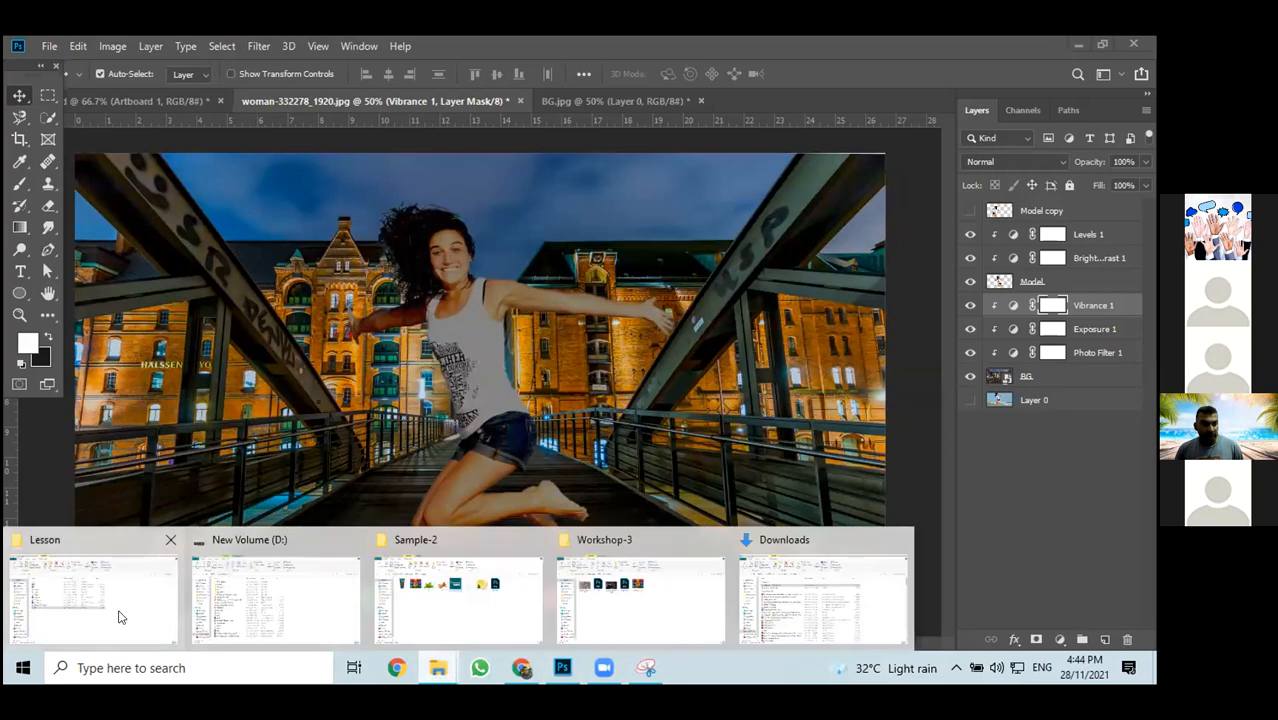
{"action": "left_click", "coordinate": [118, 617]}
{"action": "left_click", "coordinate": [209, 229]}
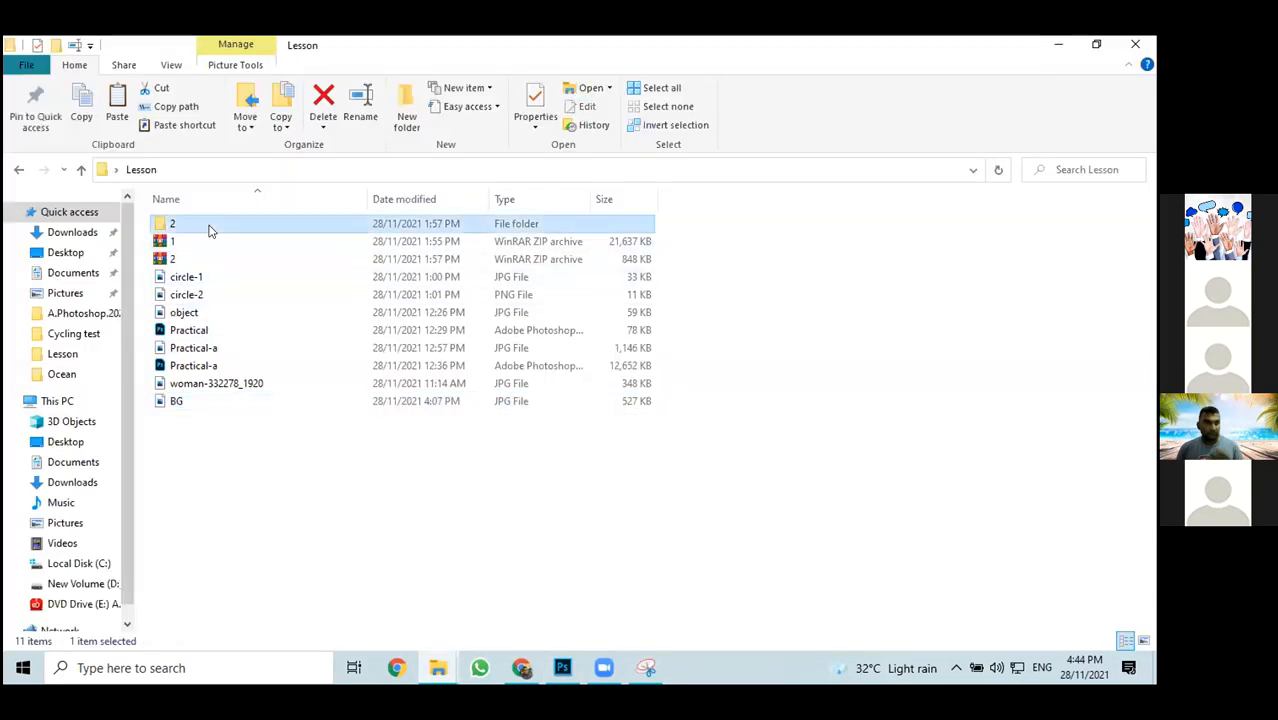
{"action": "double_click", "coordinate": [209, 229]}
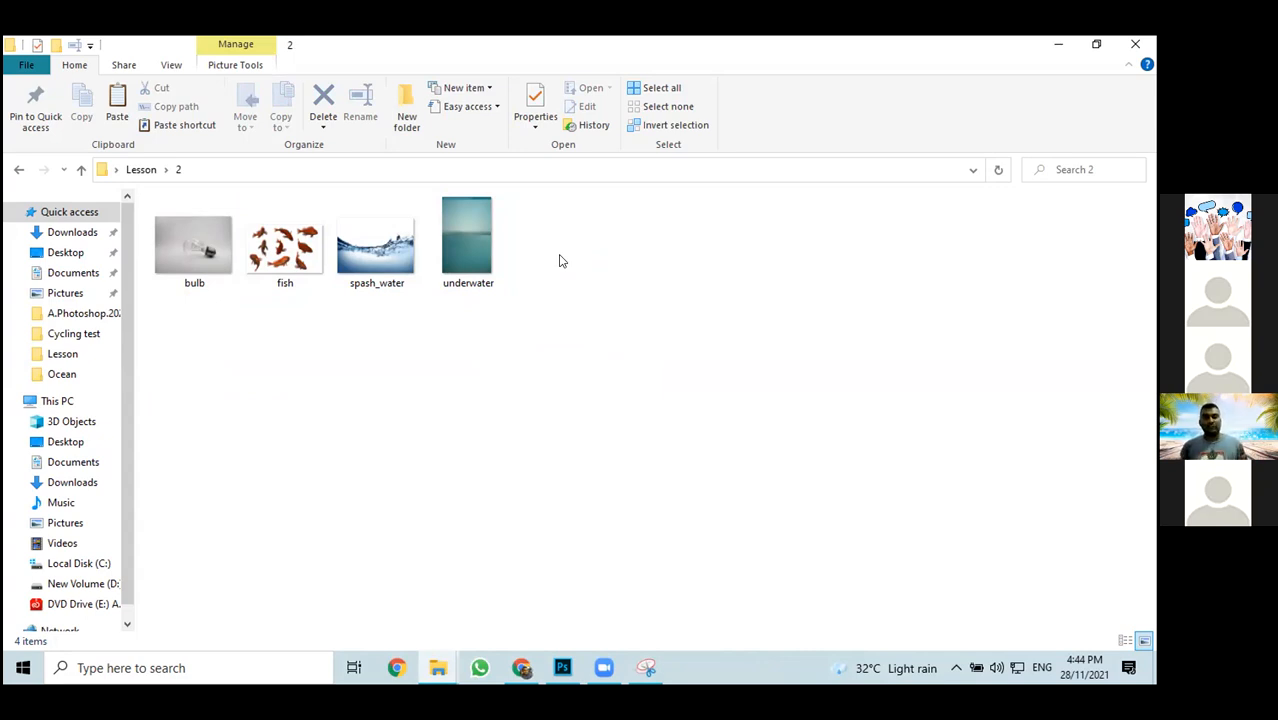
{"action": "left_click", "coordinate": [204, 248]}
{"action": "double_click", "coordinate": [204, 248]}
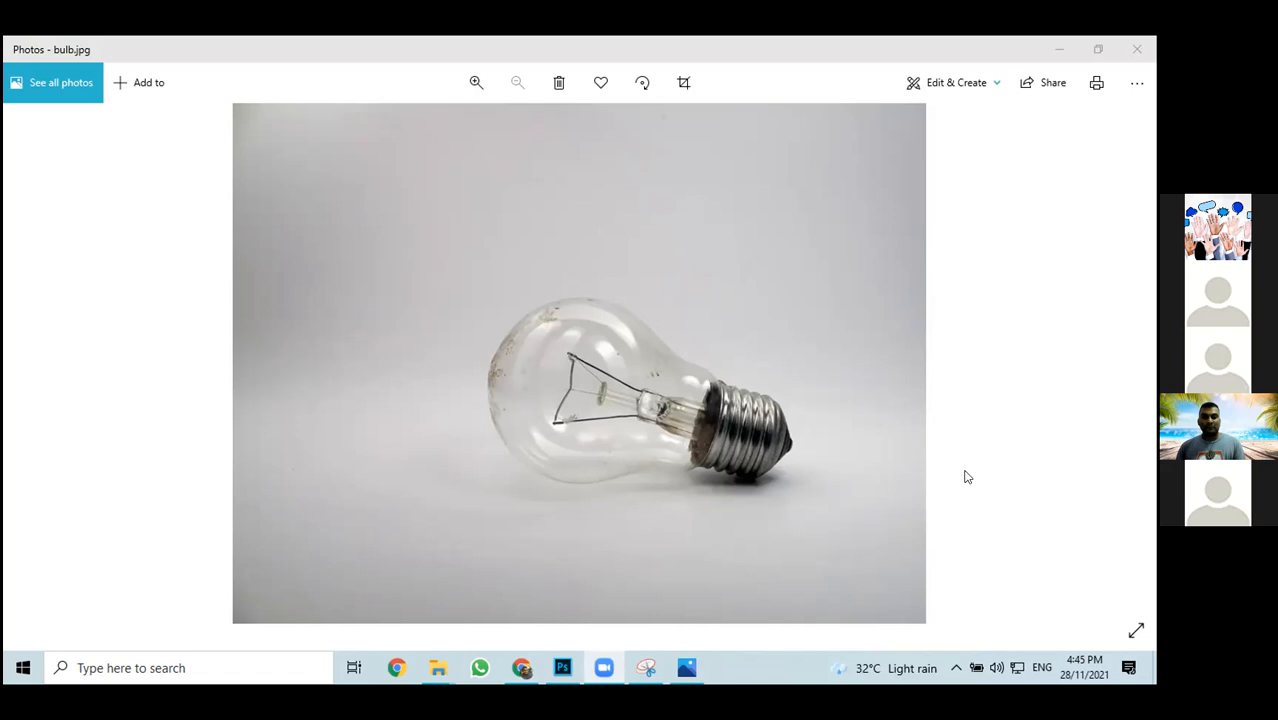
Return to Photoshop and examine which image adjustments are available for the Vibrance 1 mask, leaving no layer selected
{"action": "left_click", "coordinate": [562, 667]}
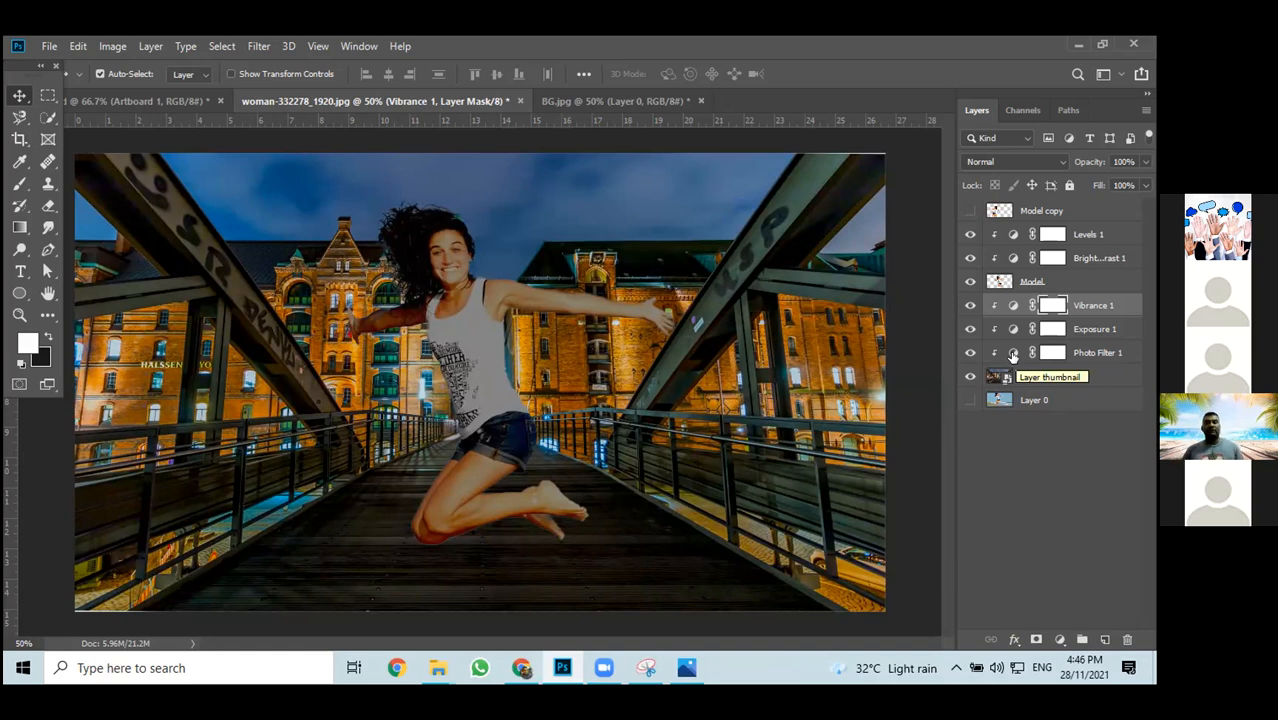
{"action": "left_click", "coordinate": [115, 46]}
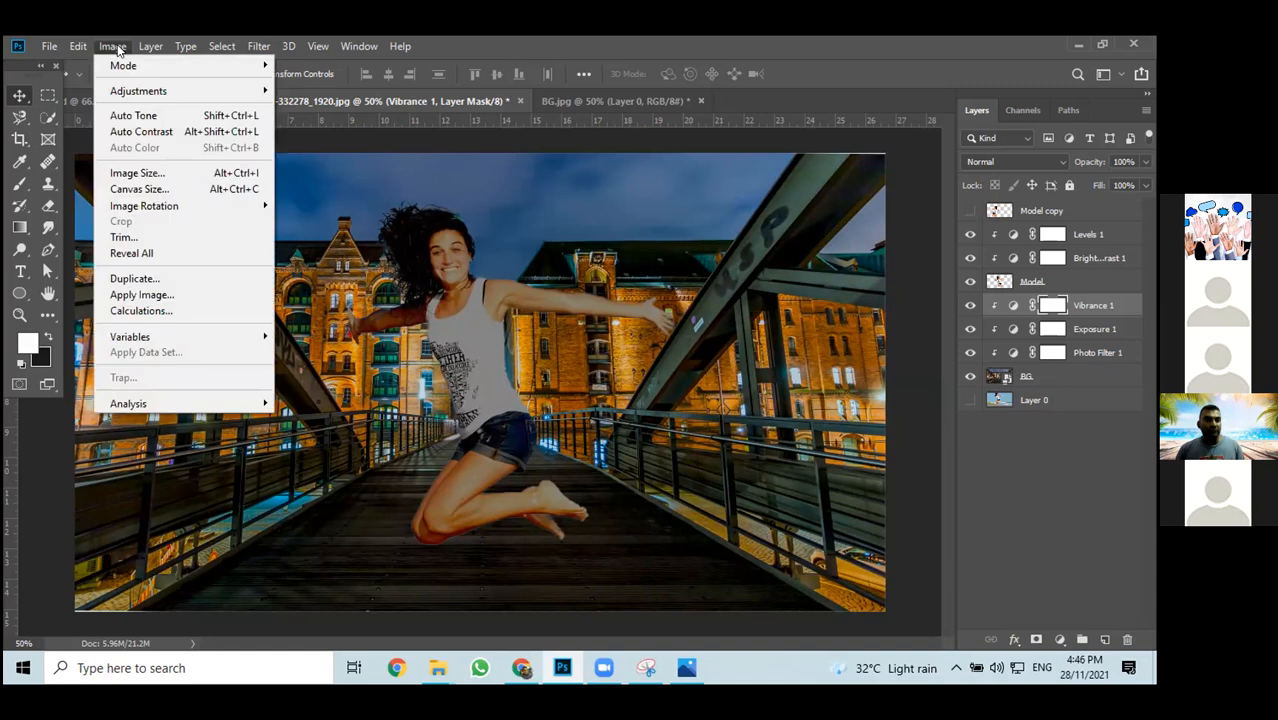
{"action": "mouse_move", "coordinate": [132, 92]}
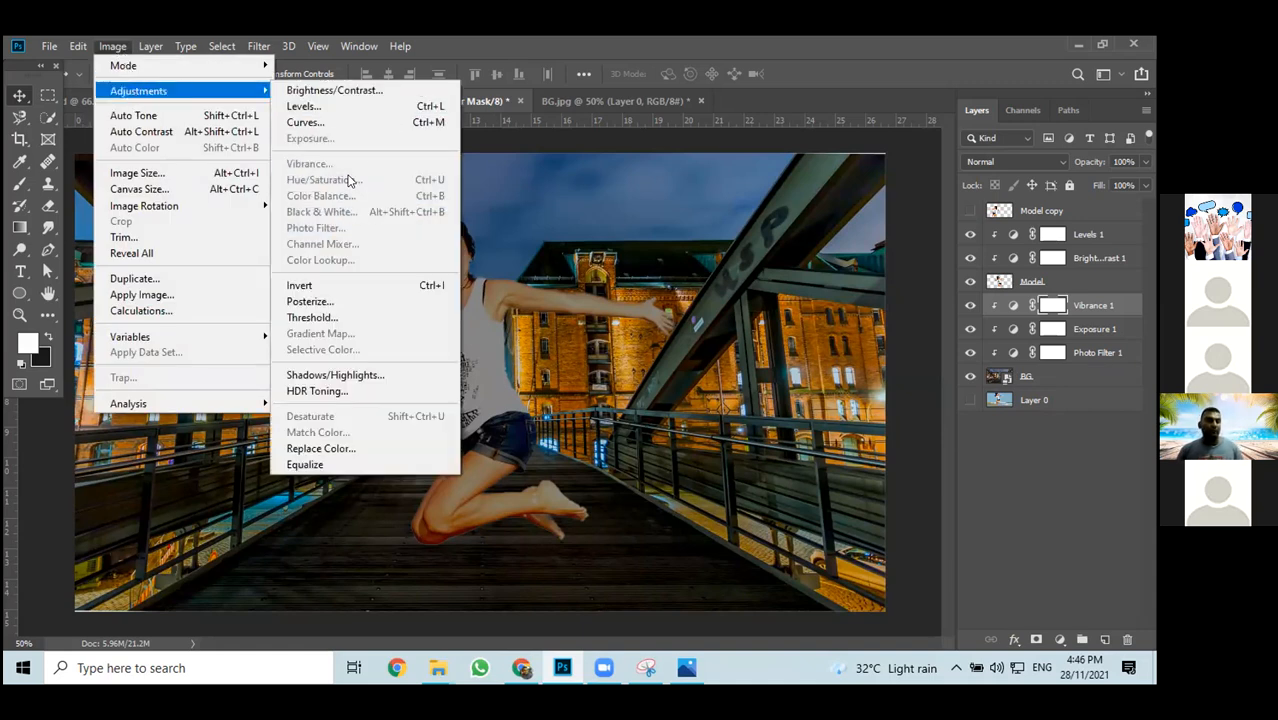
{"action": "left_click", "coordinate": [1042, 478]}
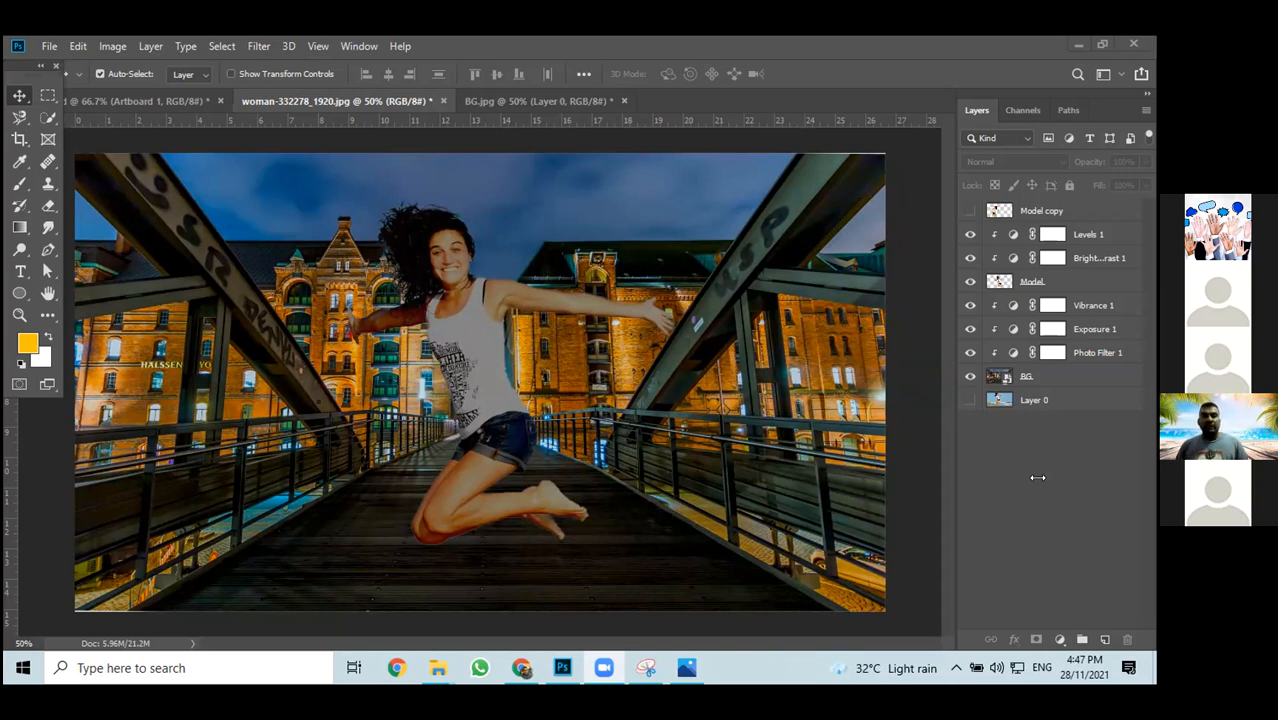
Delete the Model layer from the BG.jpg document
{"action": "left_click", "coordinate": [526, 100]}
{"action": "left_click", "coordinate": [1073, 210]}
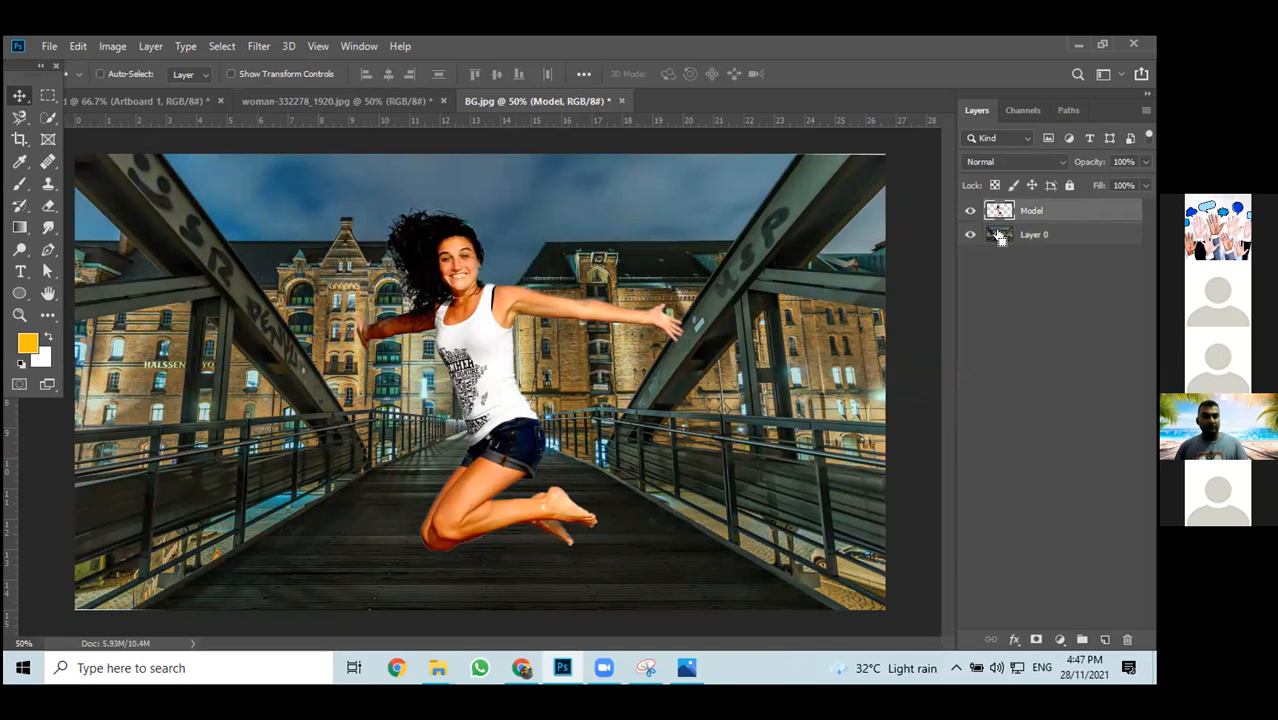
{"action": "key", "text": "Delete"}
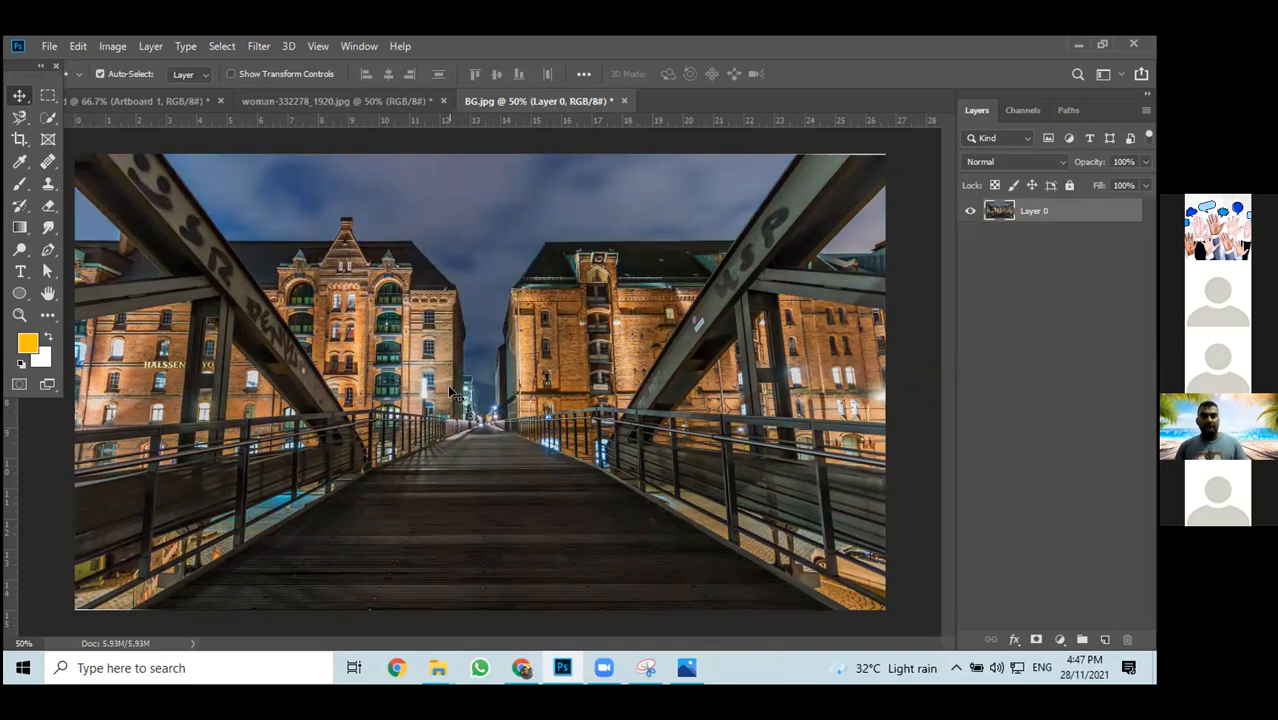
Duplicate the Model copy layer from woman-332278_1920.jpg into the BG.jpg document
{"action": "left_click", "coordinate": [345, 101]}
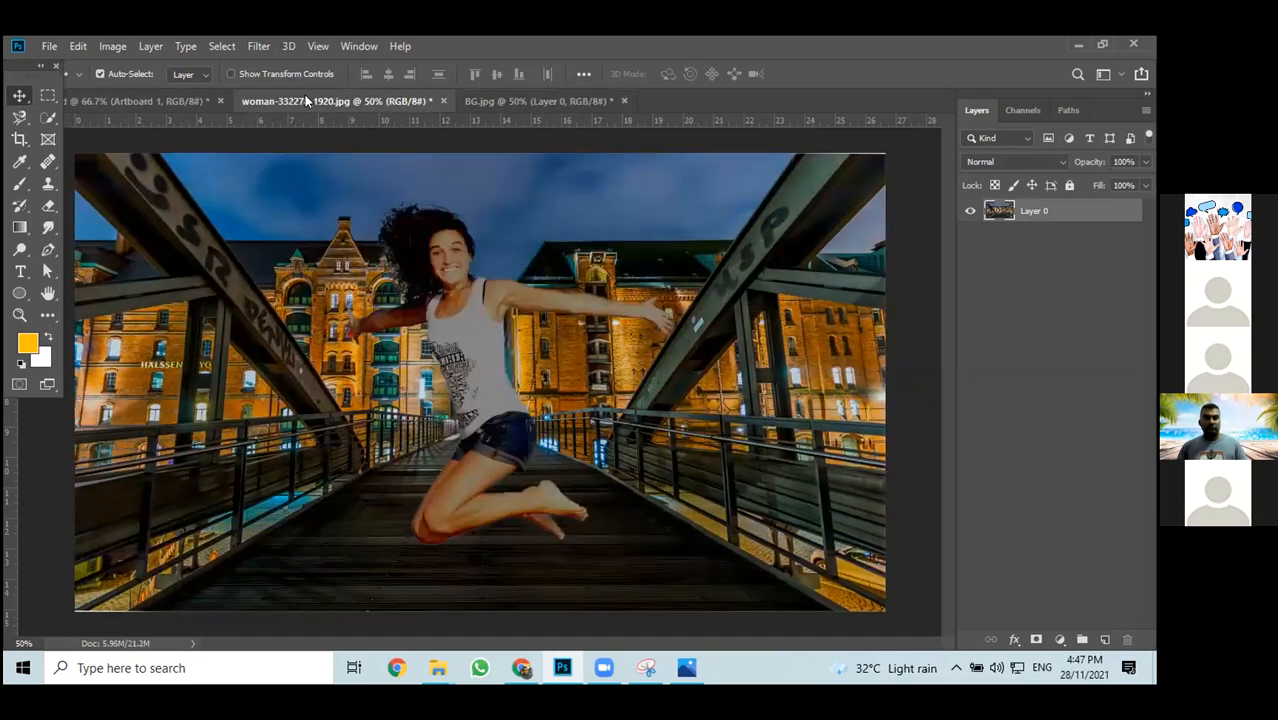
{"action": "left_click", "coordinate": [1087, 210]}
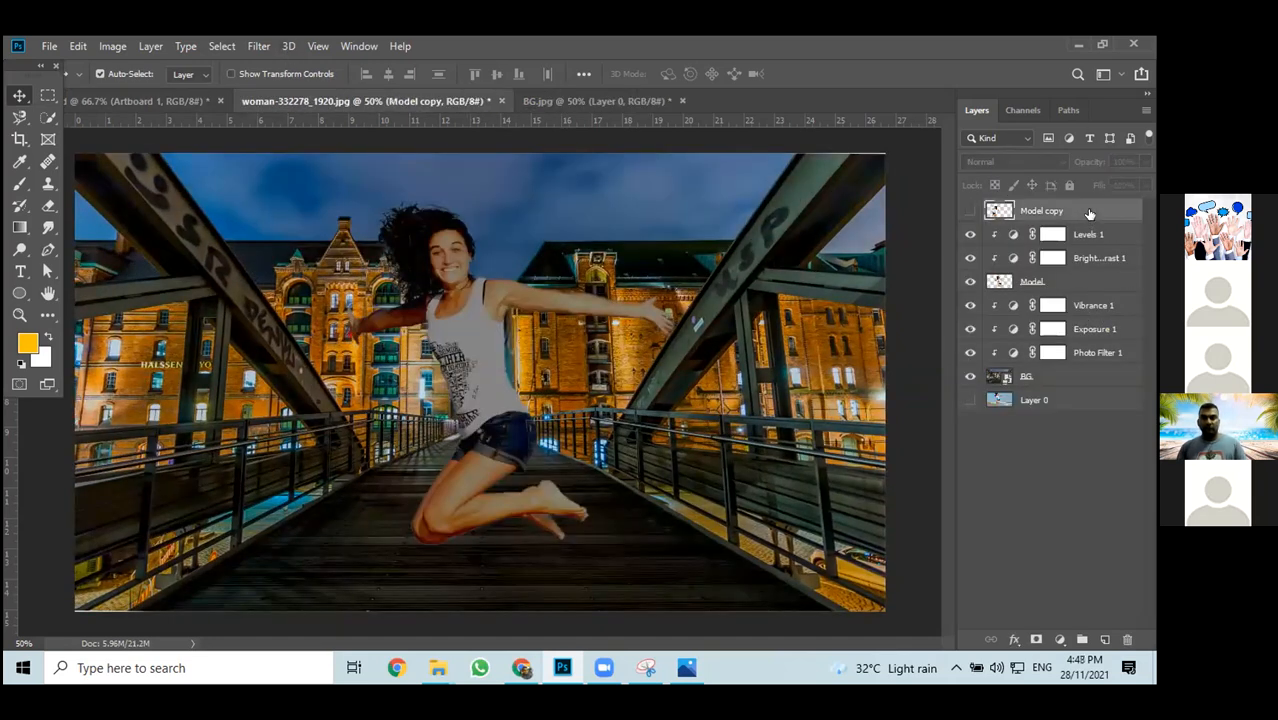
{"action": "right_click", "coordinate": [1087, 210]}
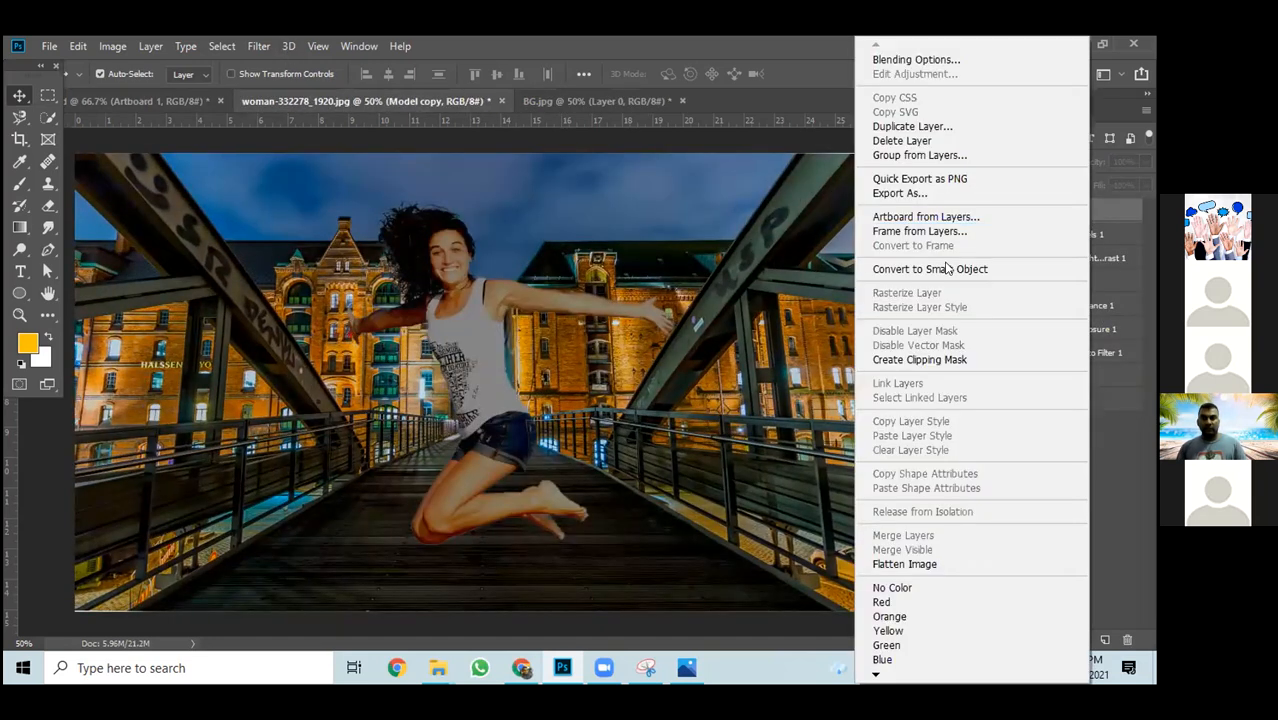
{"action": "left_click", "coordinate": [952, 127]}
{"action": "left_click", "coordinate": [546, 258]}
{"action": "left_click", "coordinate": [490, 300]}
{"action": "left_click", "coordinate": [712, 196]}
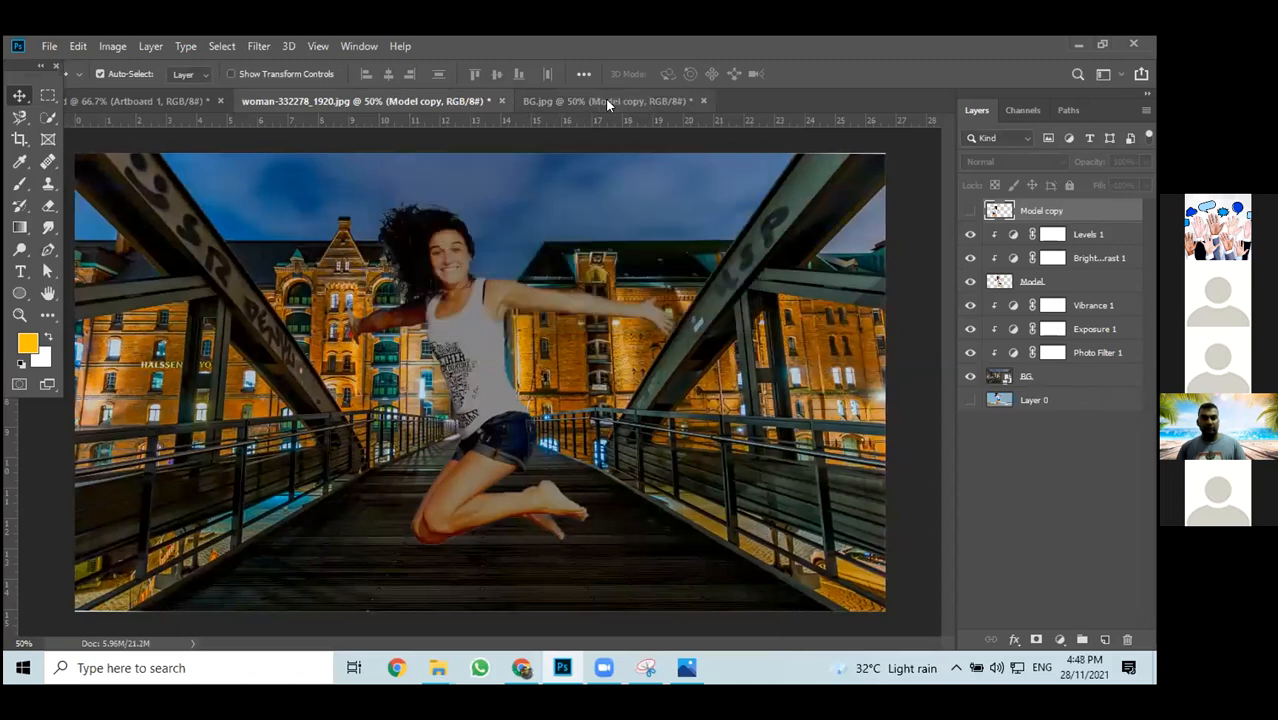
In BG.jpg, show the Model copy layer and move the model to the middle of the bridge
{"action": "left_click", "coordinate": [597, 101]}
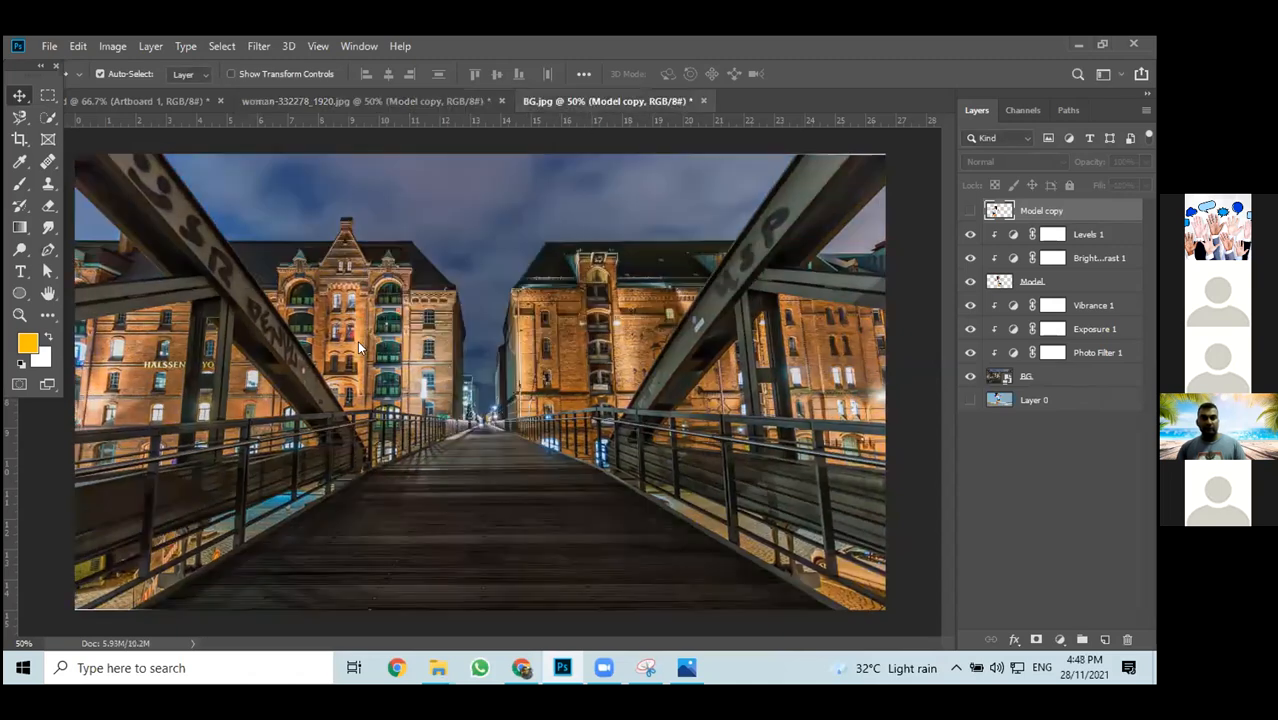
{"action": "left_click", "coordinate": [970, 210]}
{"action": "left_click_drag", "start_coordinate": [323, 423], "coordinate": [490, 383]}
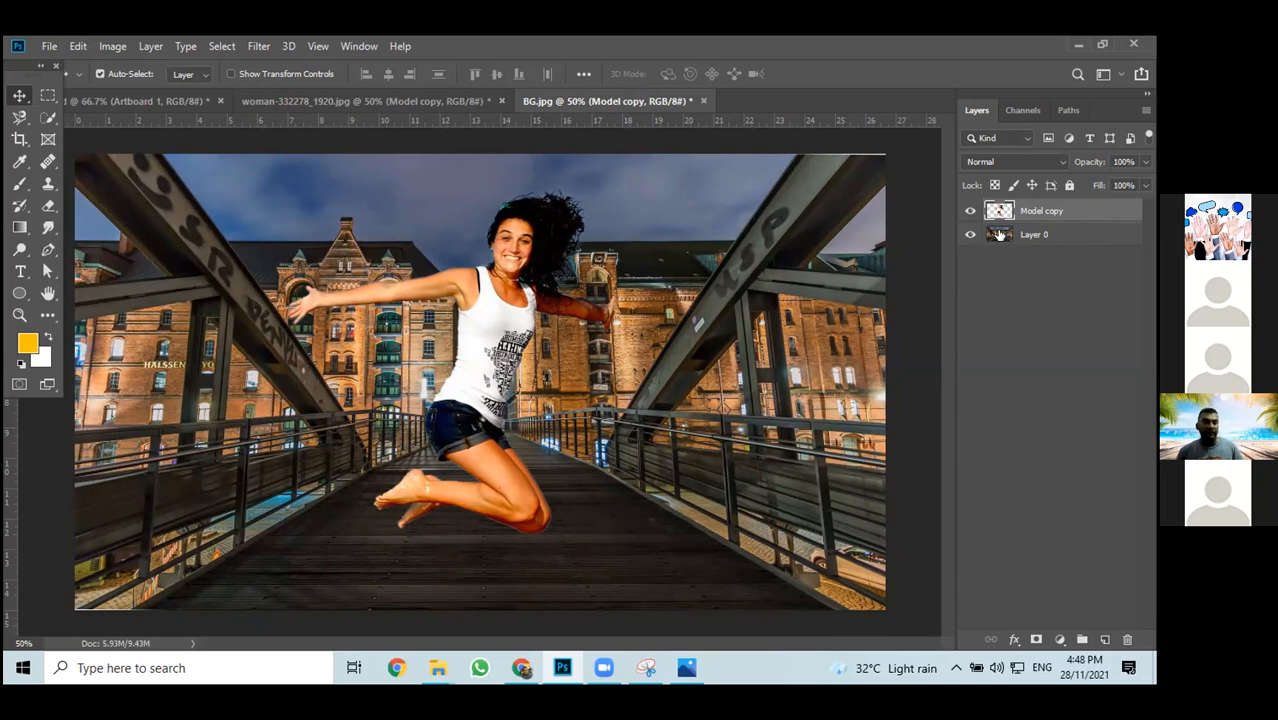
Try erasing a freehand area of Layer 0 over the bridge girder beside the model, and undo the erasing
{"action": "left_click_drag", "start_coordinate": [45, 205], "coordinate": [143, 204]}
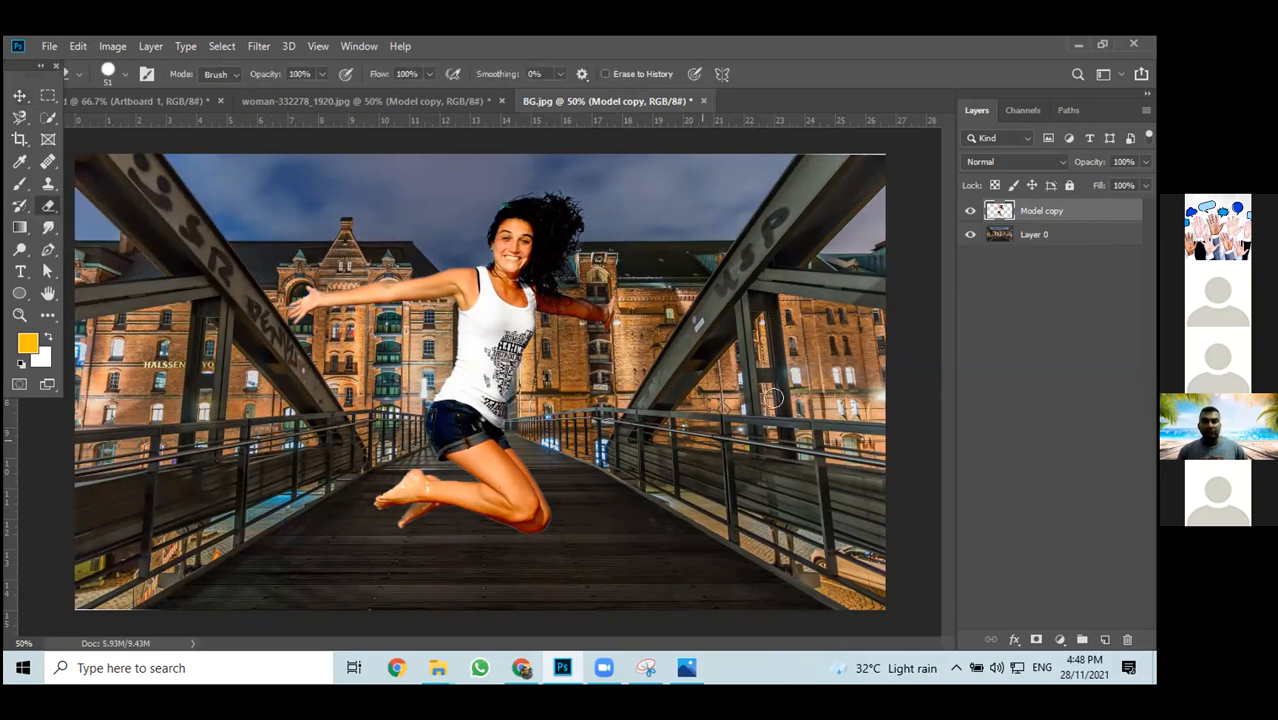
{"action": "left_click", "coordinate": [1044, 235]}
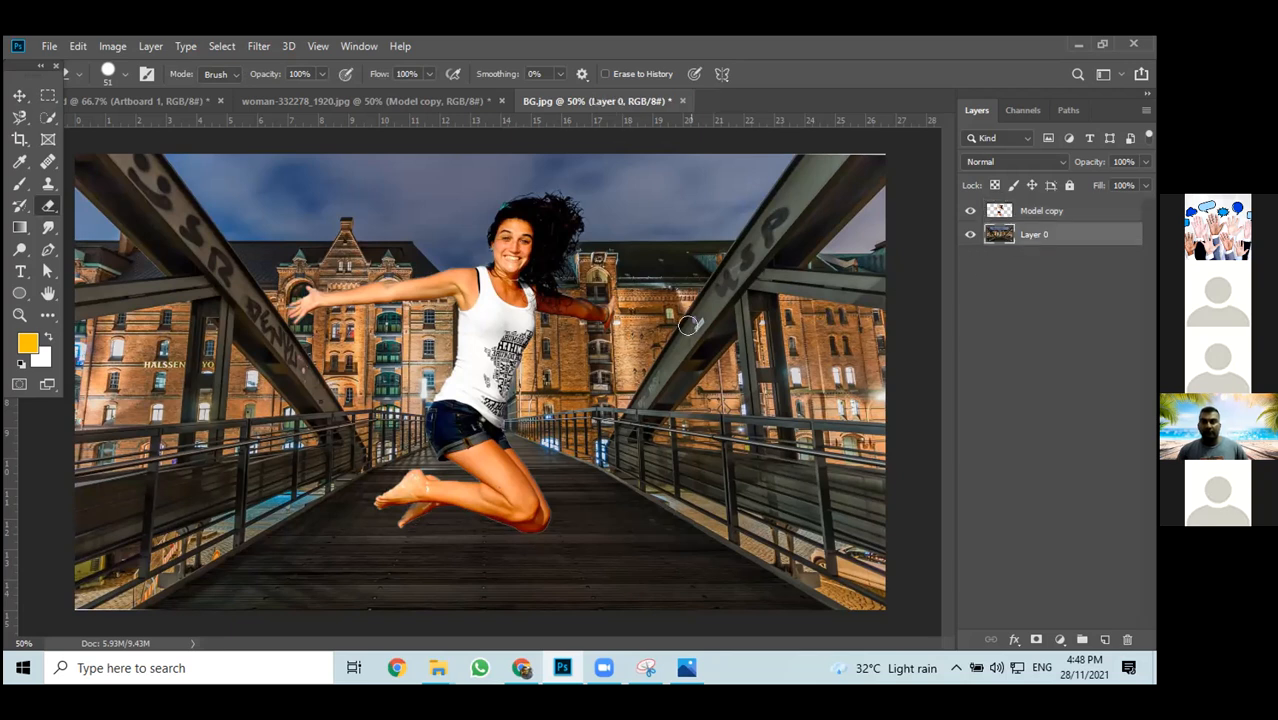
{"action": "mouse_move", "coordinate": [797, 280]}
{"action": "left_mouse_down"}
{"action": "mouse_move", "coordinate": [720, 405]}
{"action": "mouse_move", "coordinate": [781, 393]}
{"action": "mouse_move", "coordinate": [864, 203]}
{"action": "mouse_move", "coordinate": [790, 200]}
{"action": "left_mouse_up"}
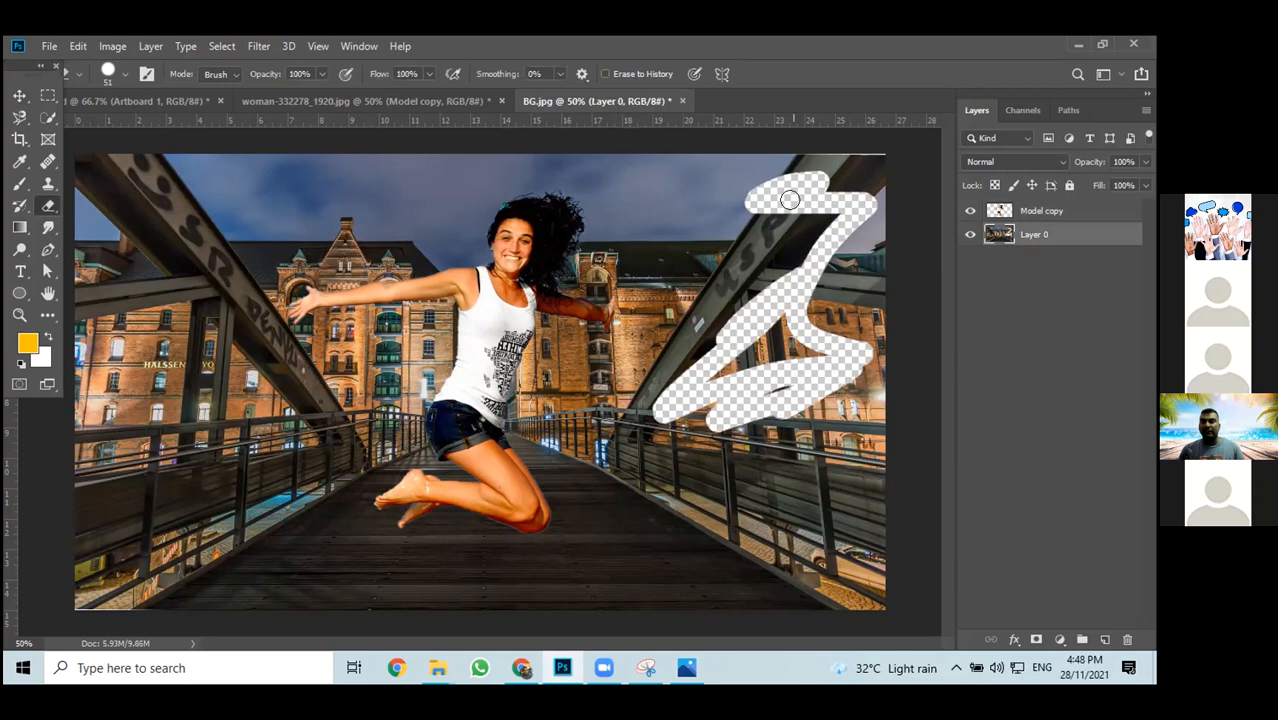
{"action": "key", "text": "ctrl+z"}
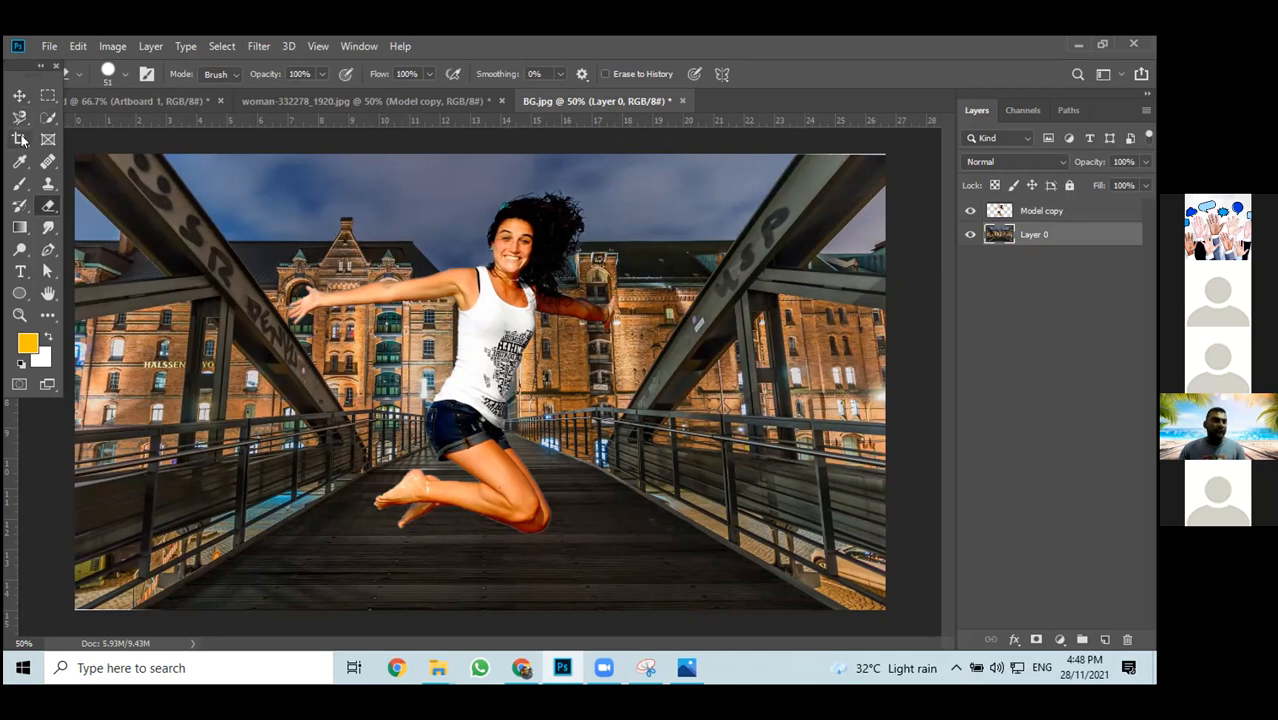
Try deleting a rectangular marquee area from Layer 0 over the HALSSEN building, then undo the deletion and deselect
{"action": "left_click", "coordinate": [48, 96]}
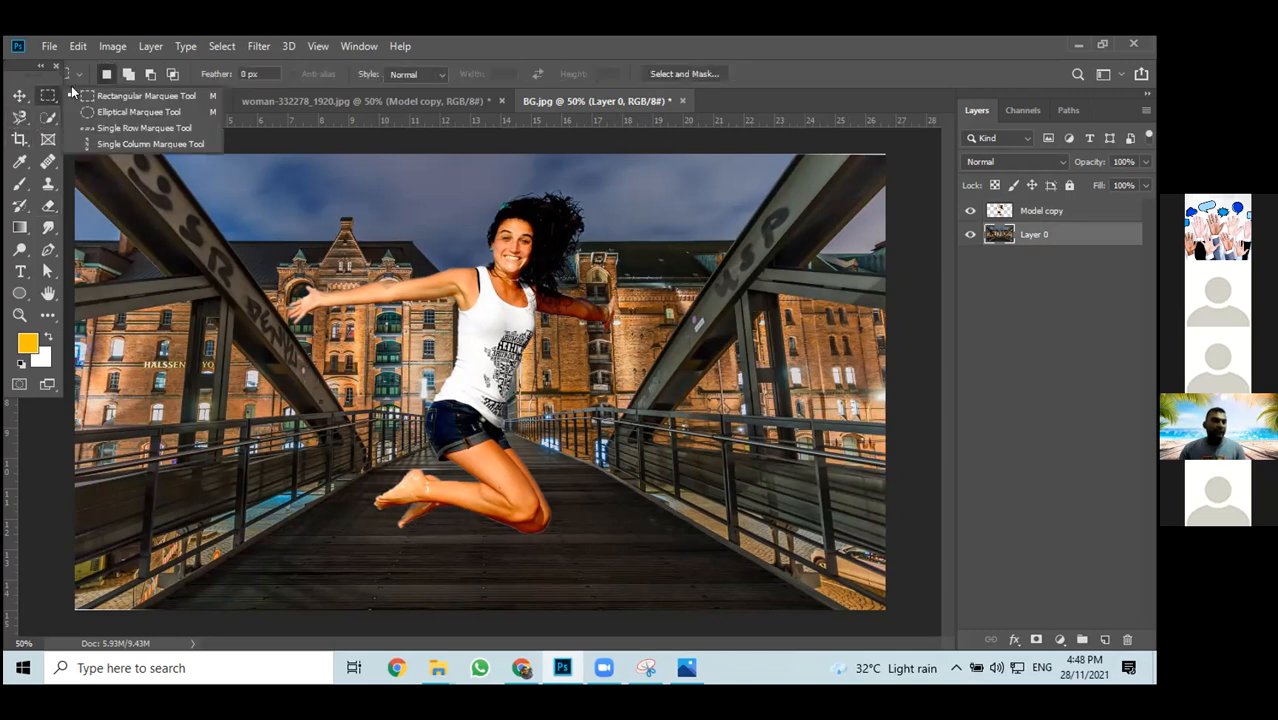
{"action": "left_click", "coordinate": [100, 95]}
{"action": "left_click_drag", "start_coordinate": [119, 210], "coordinate": [257, 399]}
{"action": "key", "text": "Delete"}
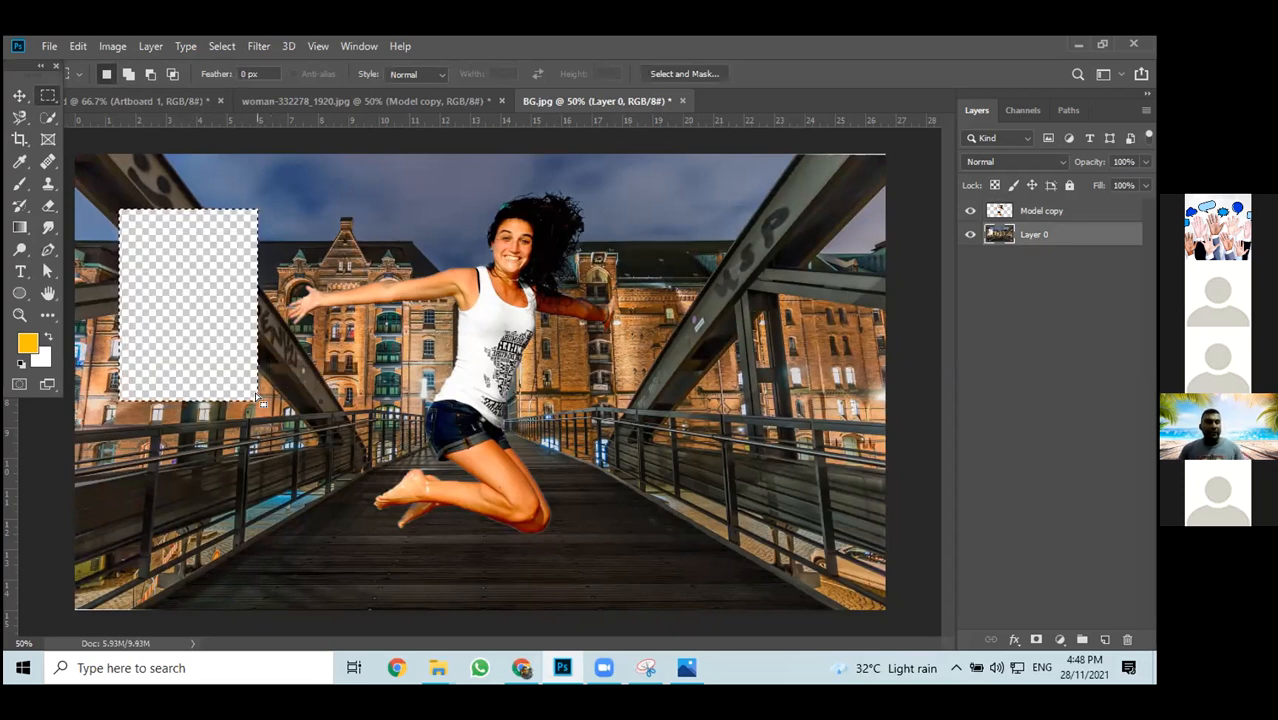
{"action": "key", "text": "ctrl+z"}
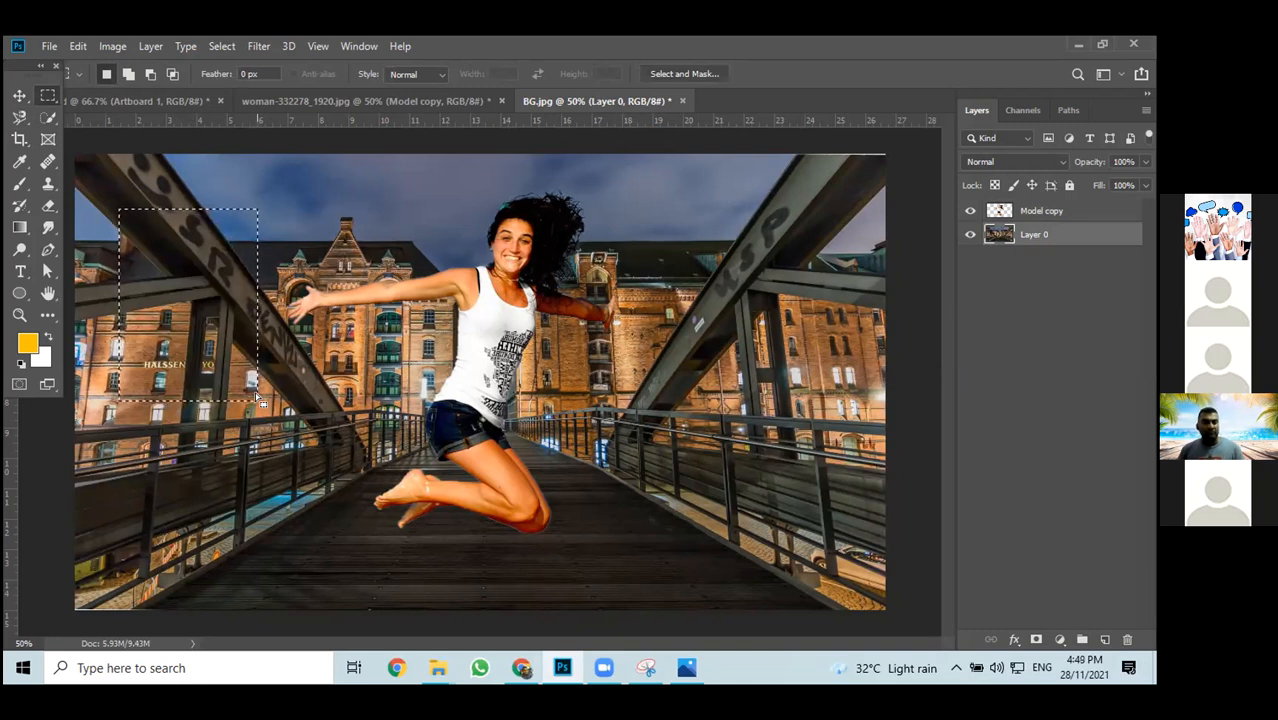
{"action": "key", "text": "ctrl+d"}
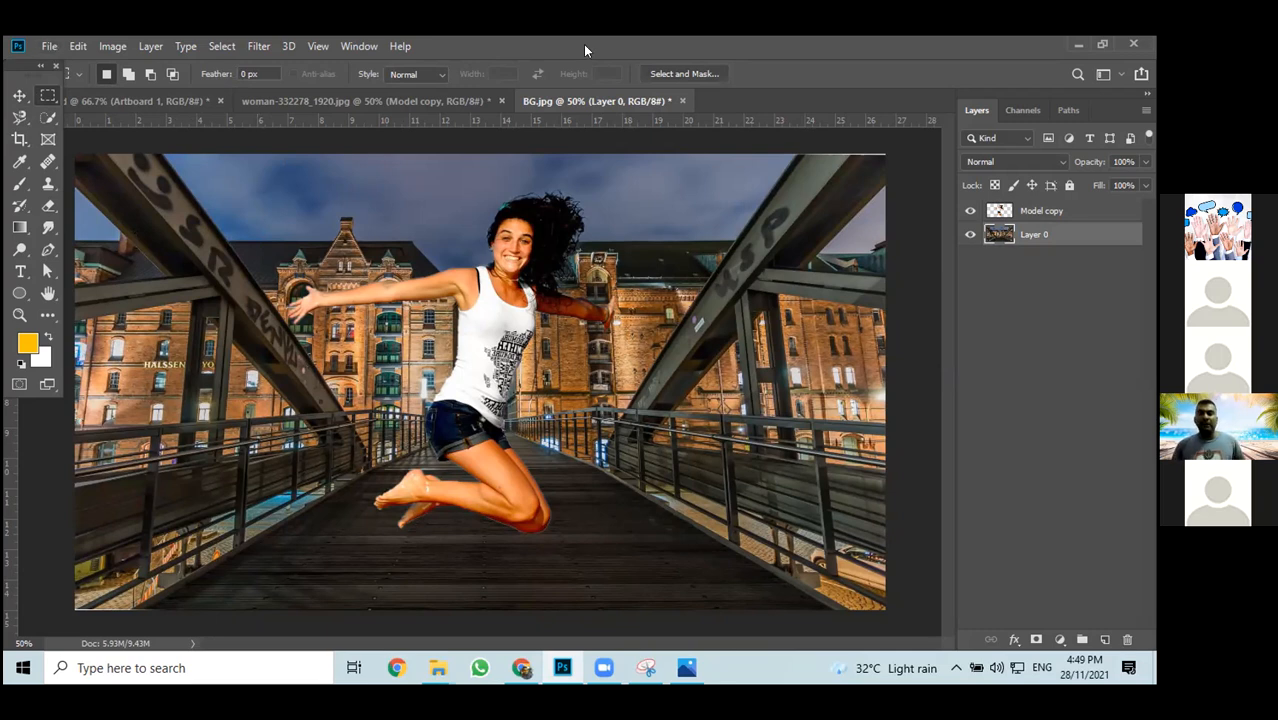
Replace Layer 0 with the BG image from the Lesson folder, placed as an embedded smart object beneath Model copy
{"action": "left_click_drag", "start_coordinate": [1100, 240], "coordinate": [1126, 640]}
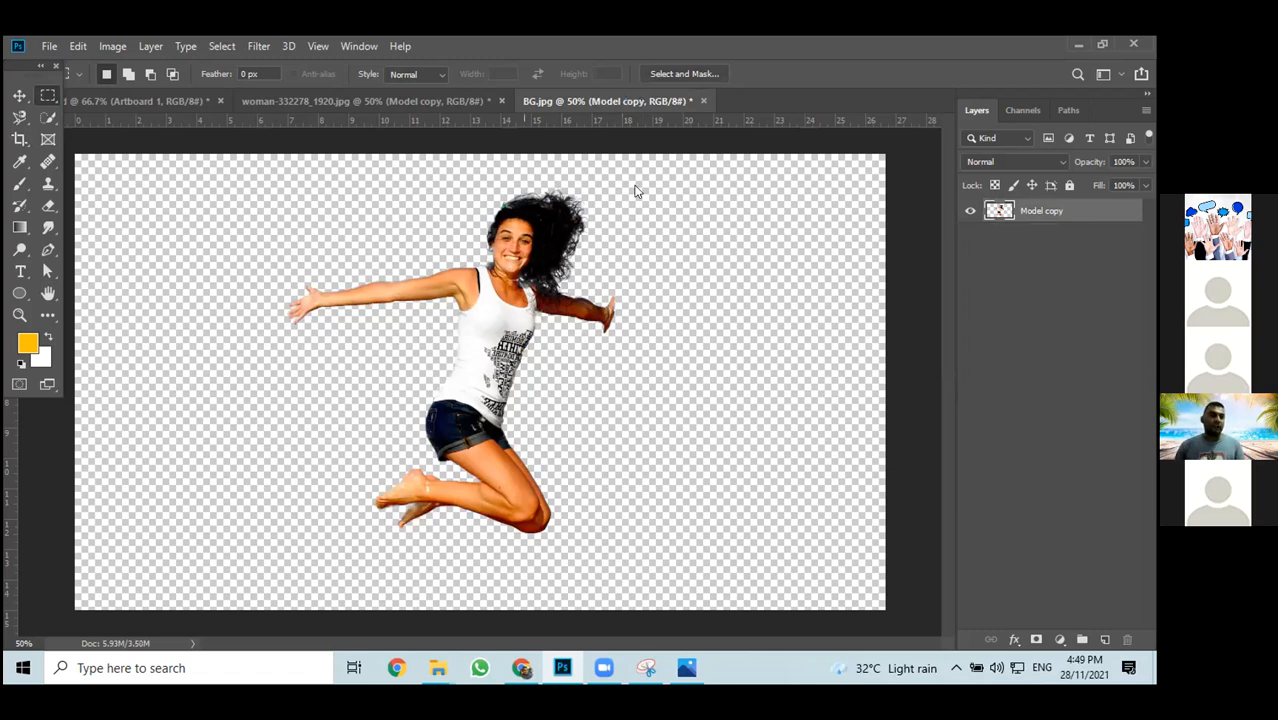
{"action": "left_click", "coordinate": [44, 47]}
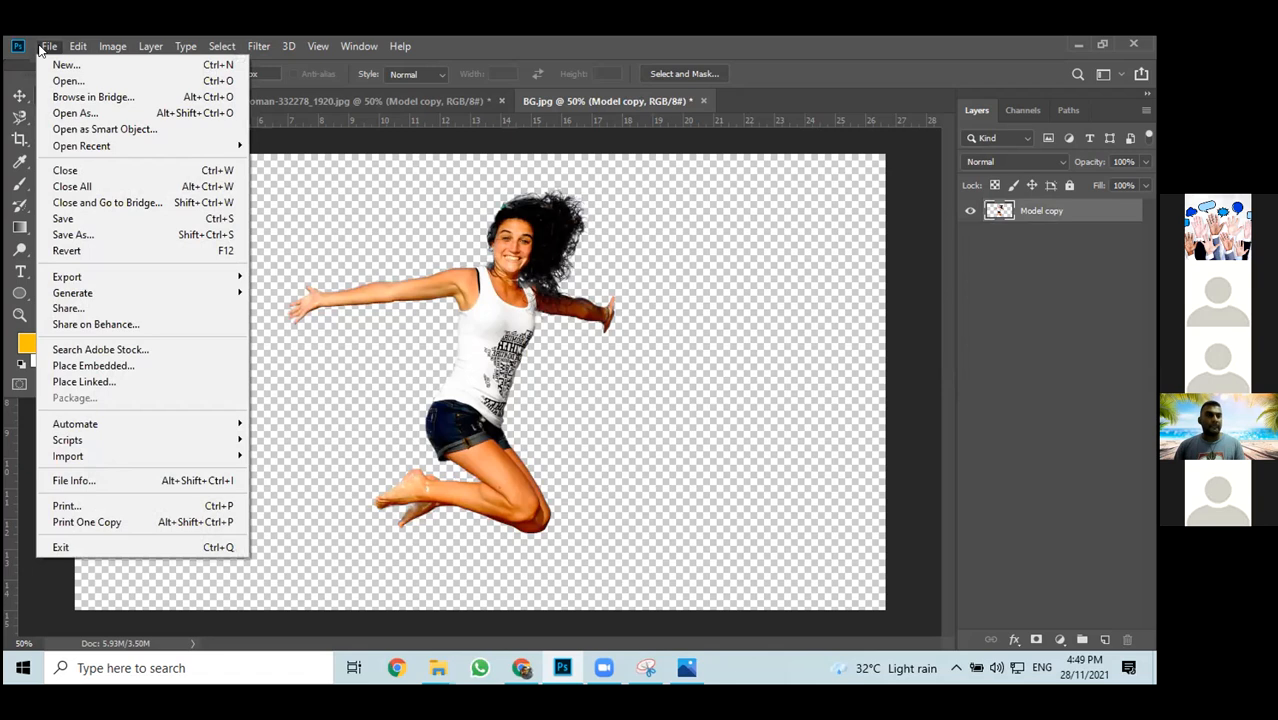
{"action": "left_click", "coordinate": [108, 366]}
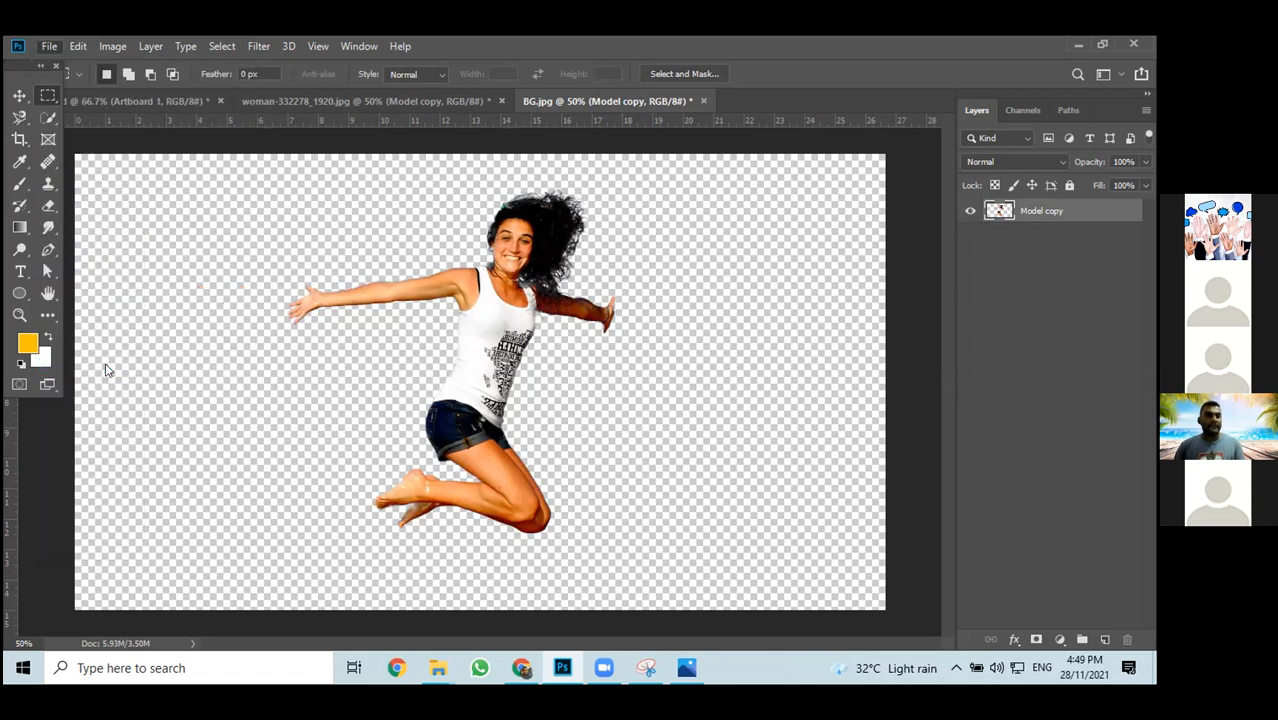
{"action": "left_click", "coordinate": [465, 186]}
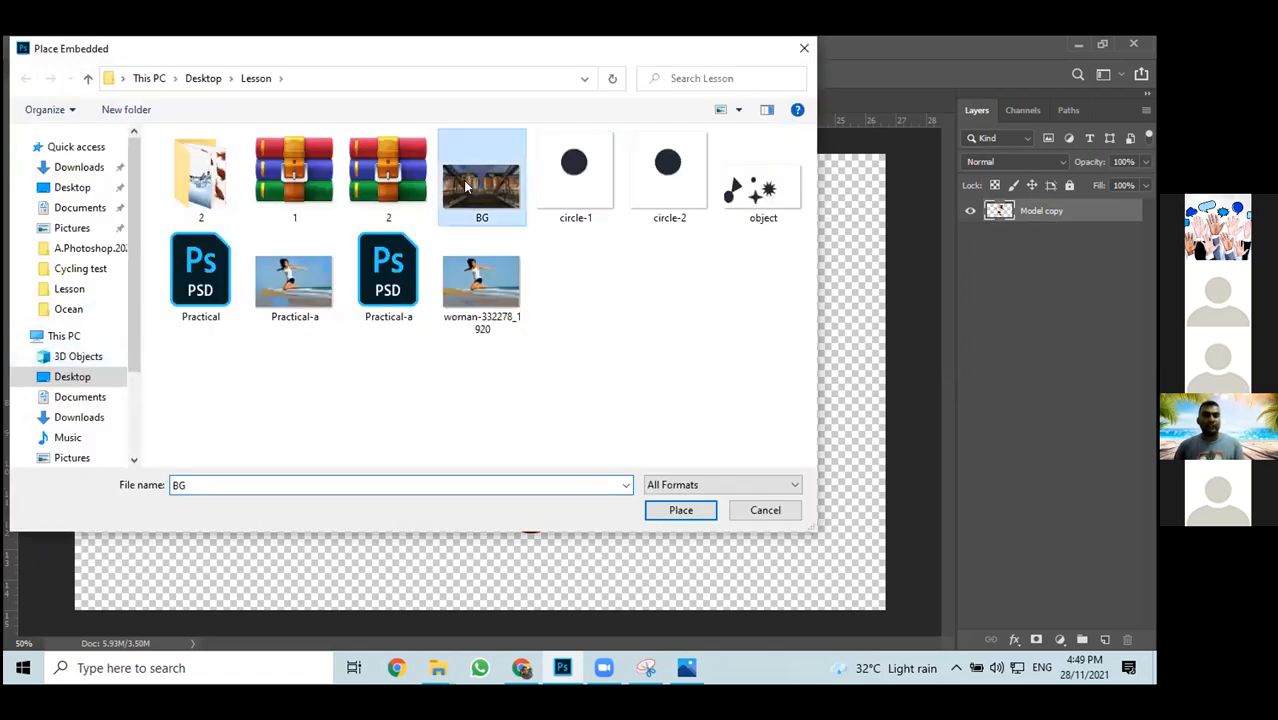
{"action": "left_click", "coordinate": [681, 511]}
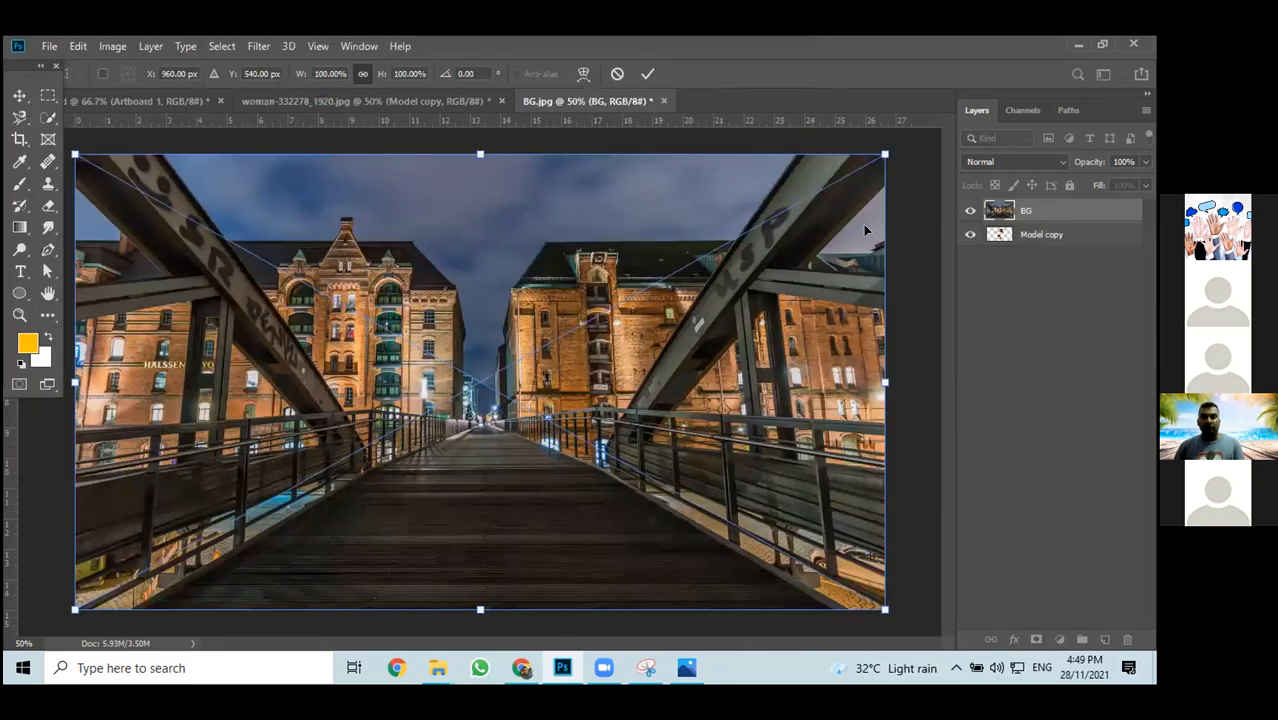
{"action": "left_click", "coordinate": [17, 96]}
{"action": "left_click_drag", "start_coordinate": [1075, 238], "coordinate": [1069, 204]}
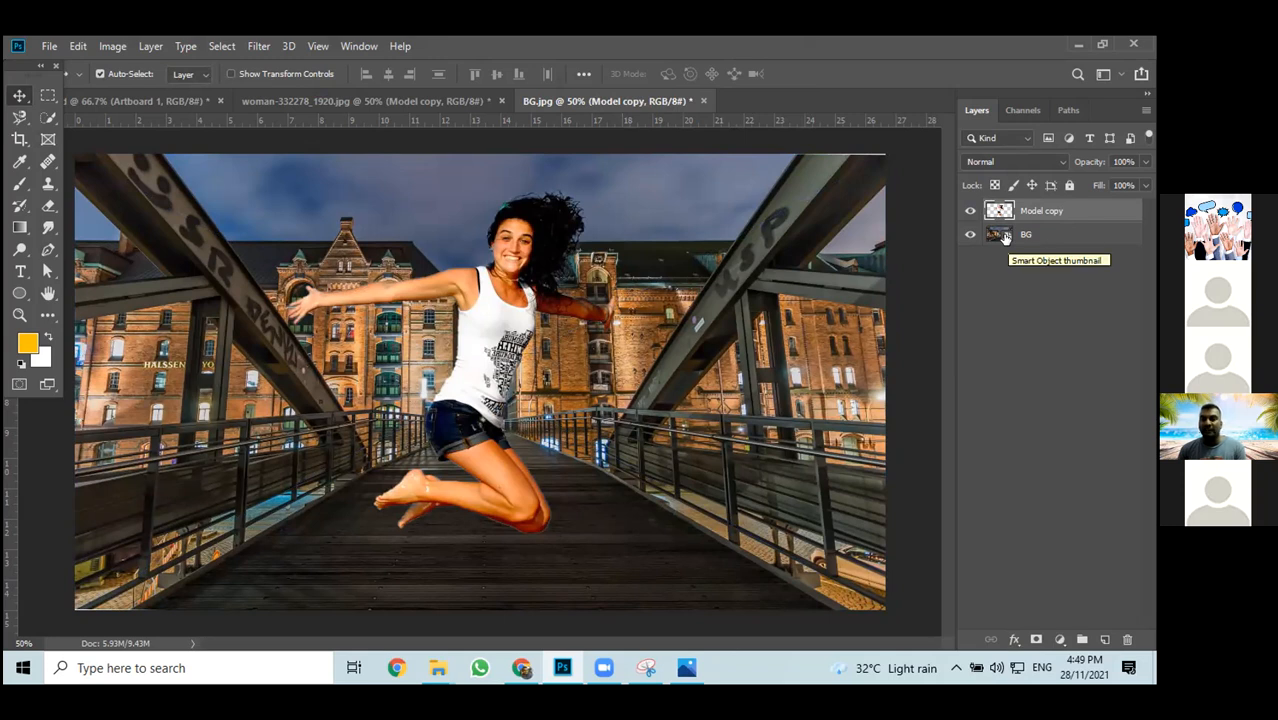
Delete the BG smart object layer from BG.jpg and check the BG layer in woman-332278_1920.jpg
{"action": "left_click", "coordinate": [1099, 238]}
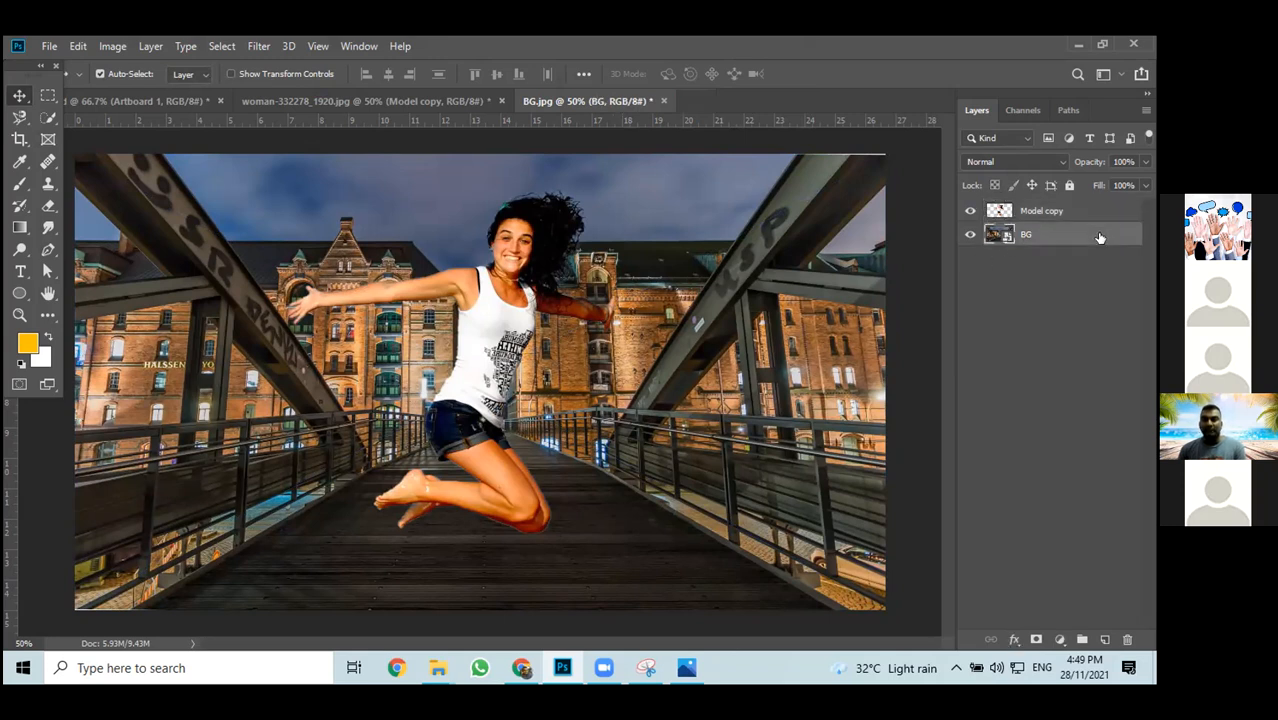
{"action": "left_click_drag", "start_coordinate": [1099, 238], "coordinate": [1127, 639]}
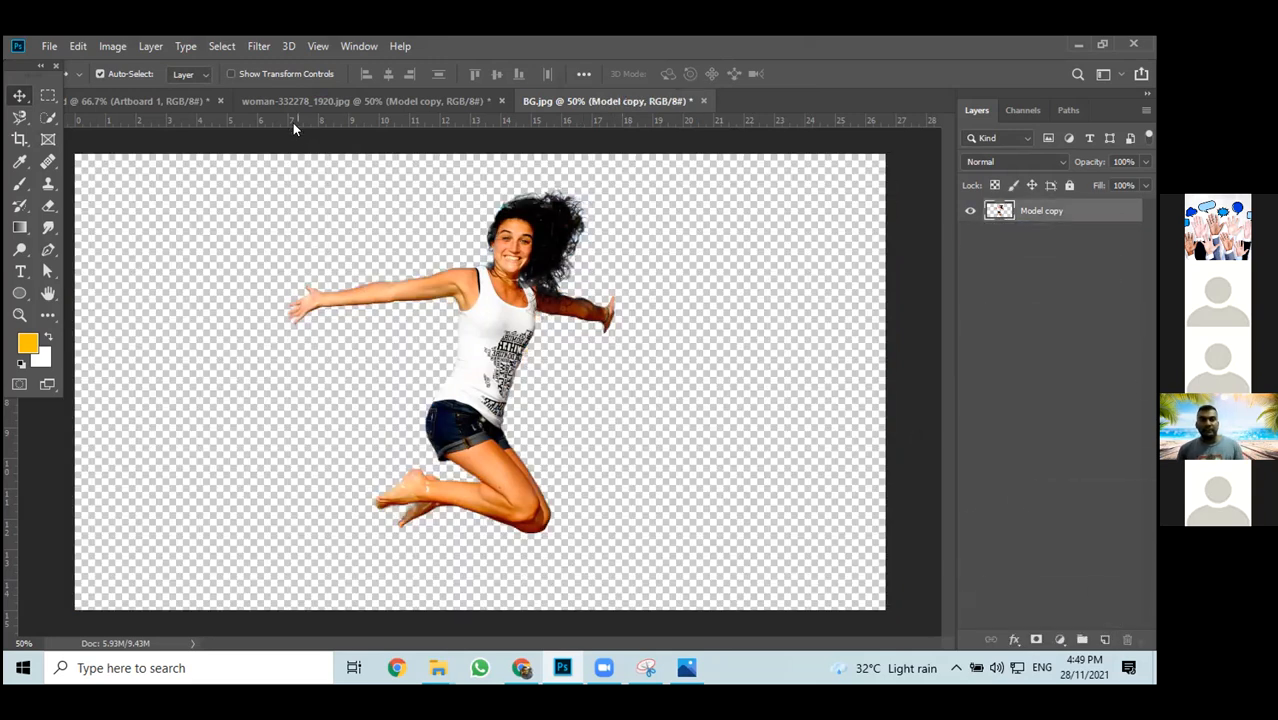
{"action": "left_click", "coordinate": [306, 99]}
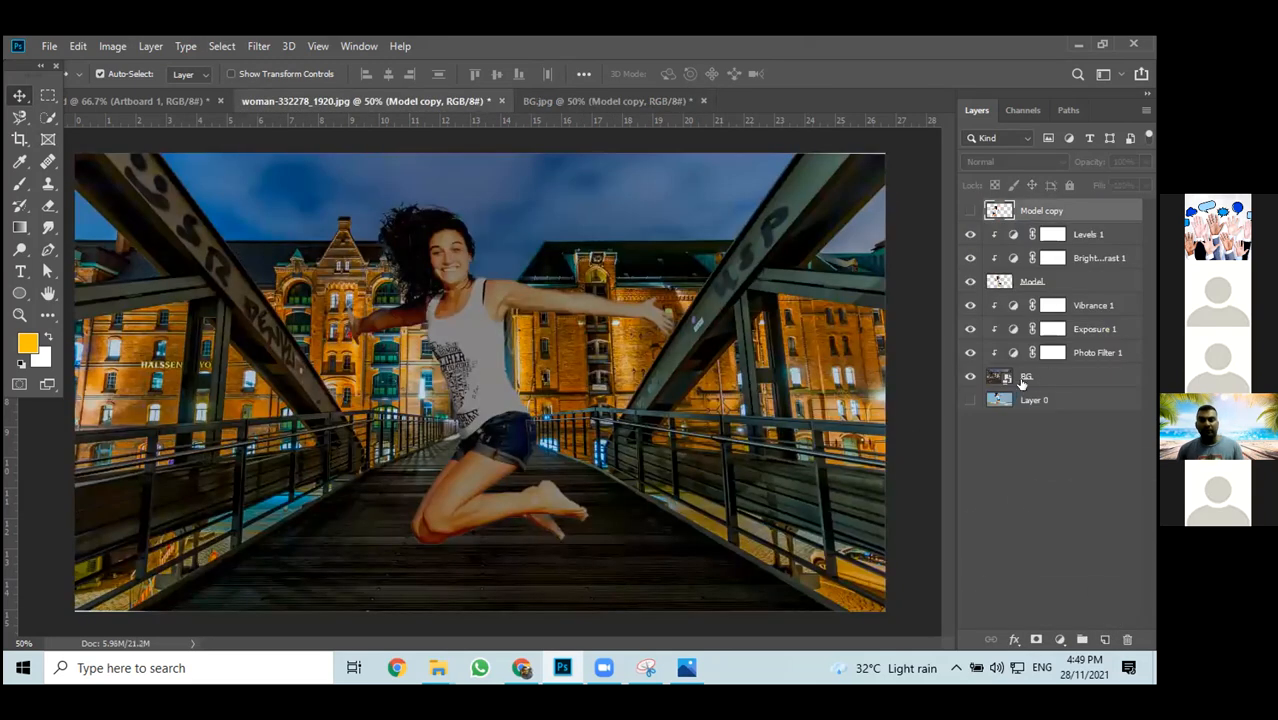
{"action": "left_click", "coordinate": [1067, 380]}
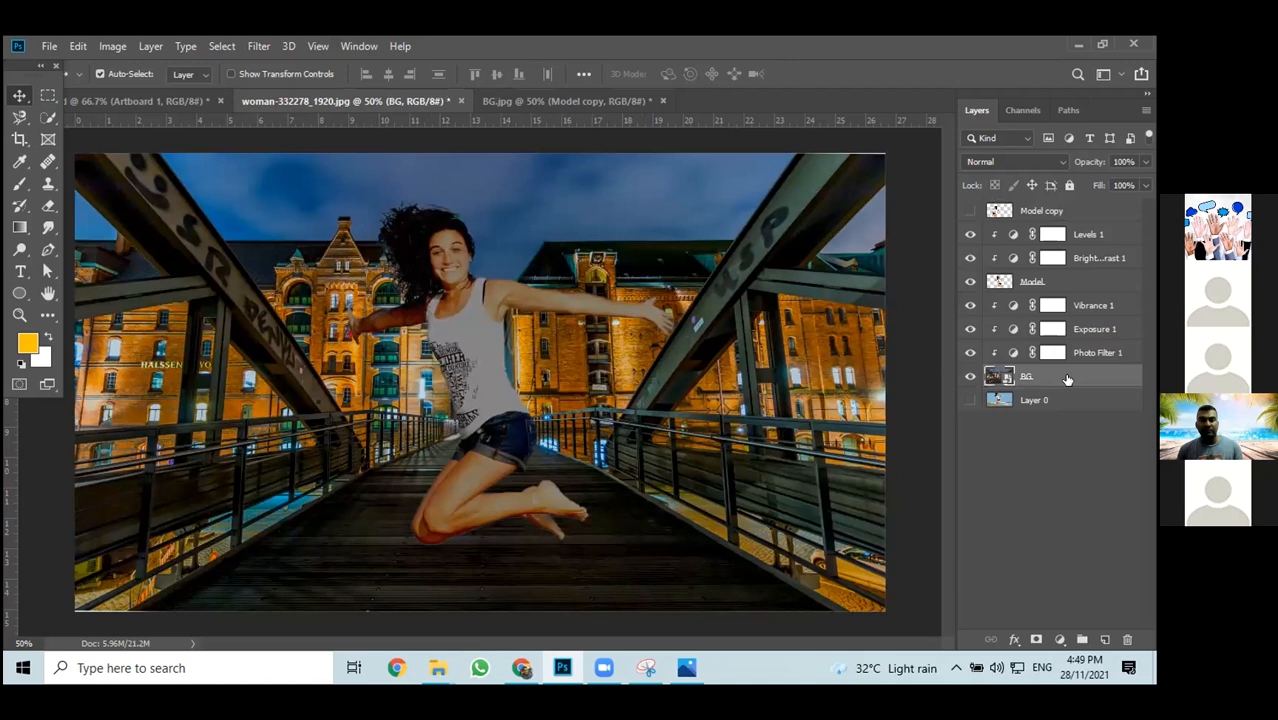
{"action": "left_click", "coordinate": [576, 99]}
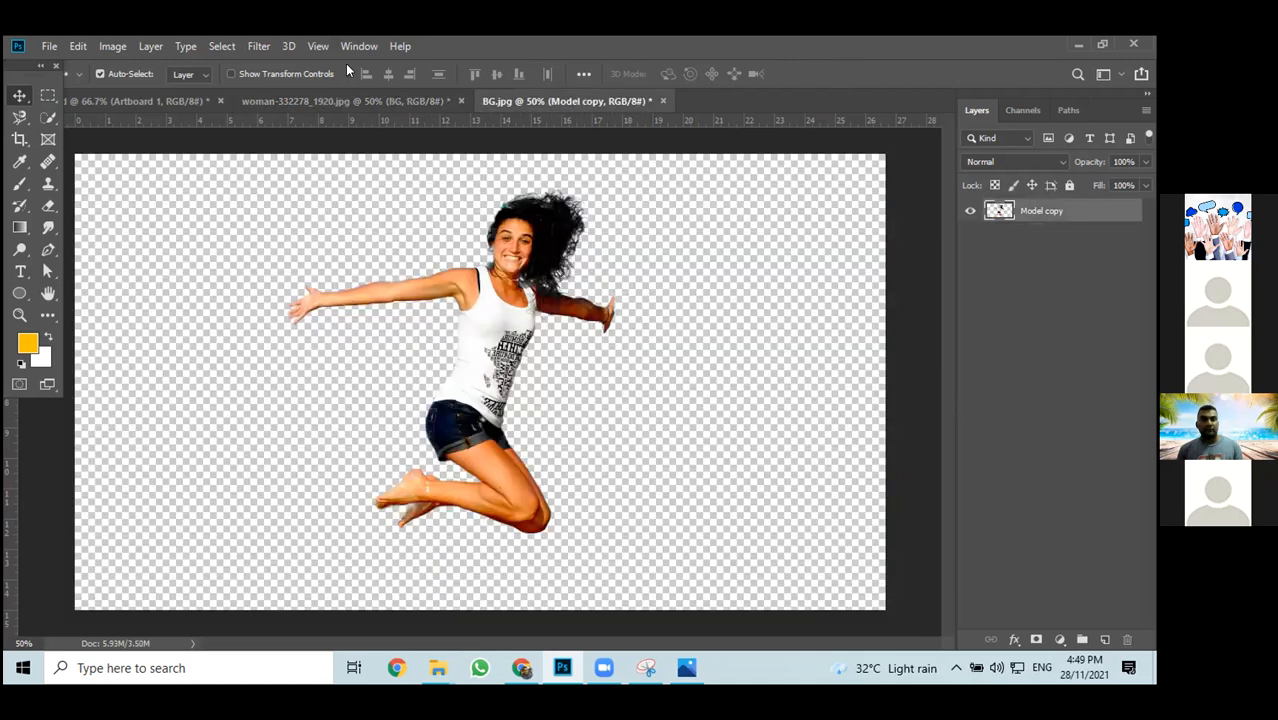
Try opening the BG image from the Lesson folder
{"action": "left_click", "coordinate": [47, 46]}
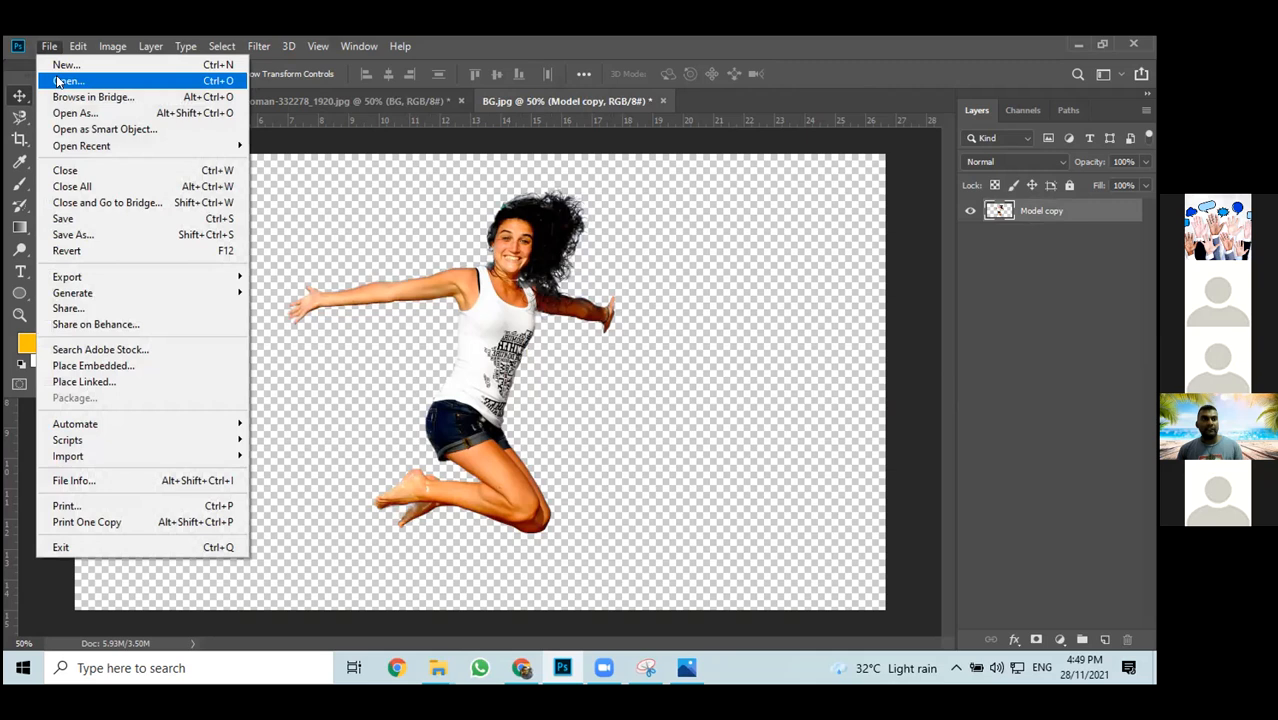
{"action": "left_click", "coordinate": [56, 80]}
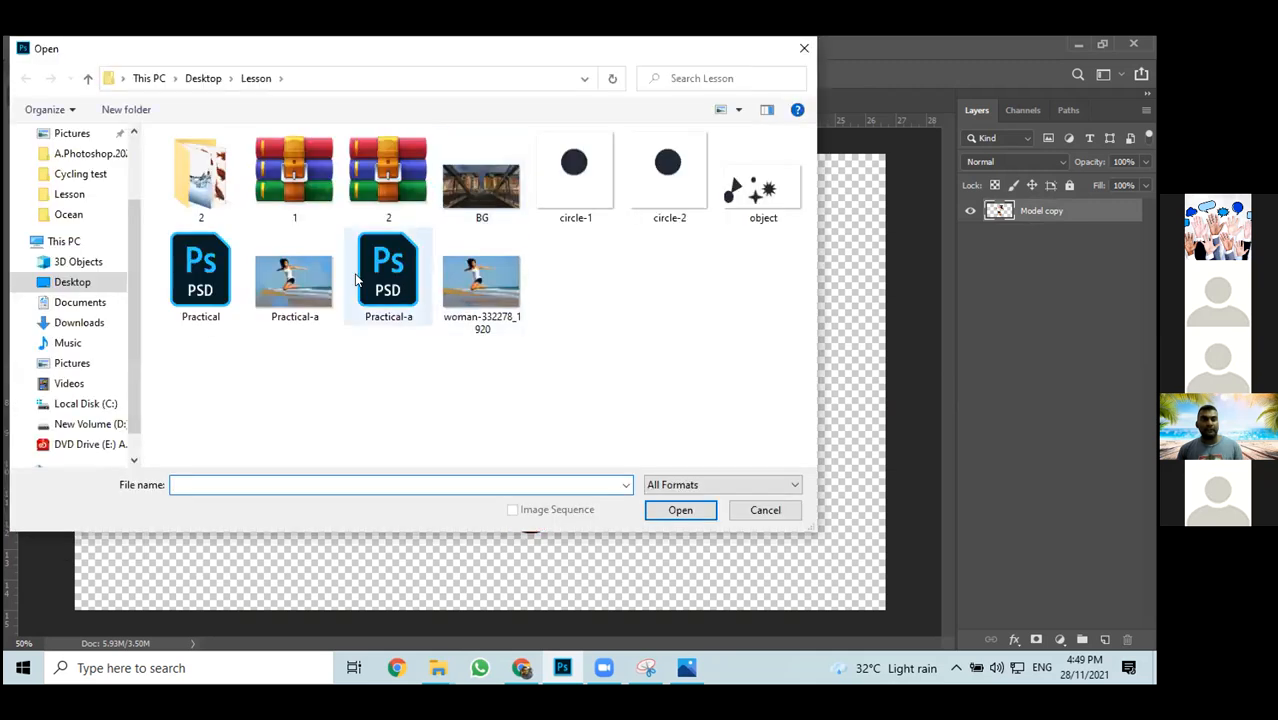
{"action": "left_click", "coordinate": [472, 185]}
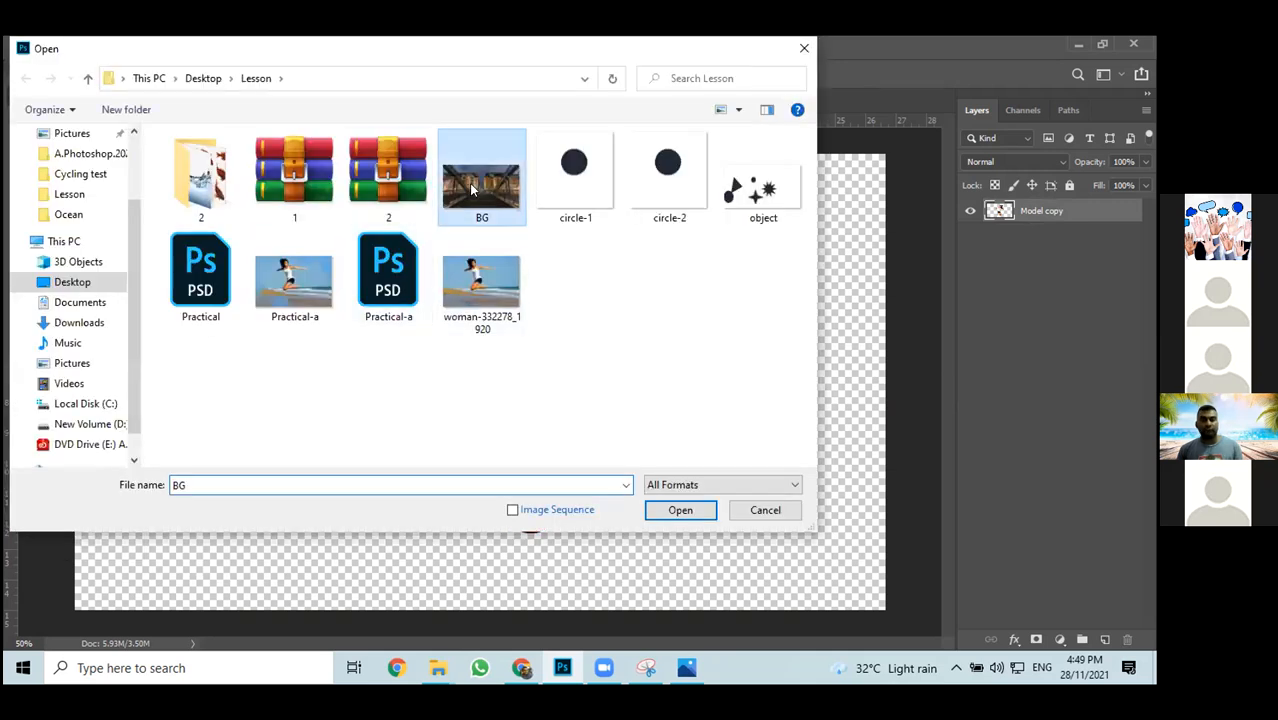
{"action": "left_click", "coordinate": [684, 511]}
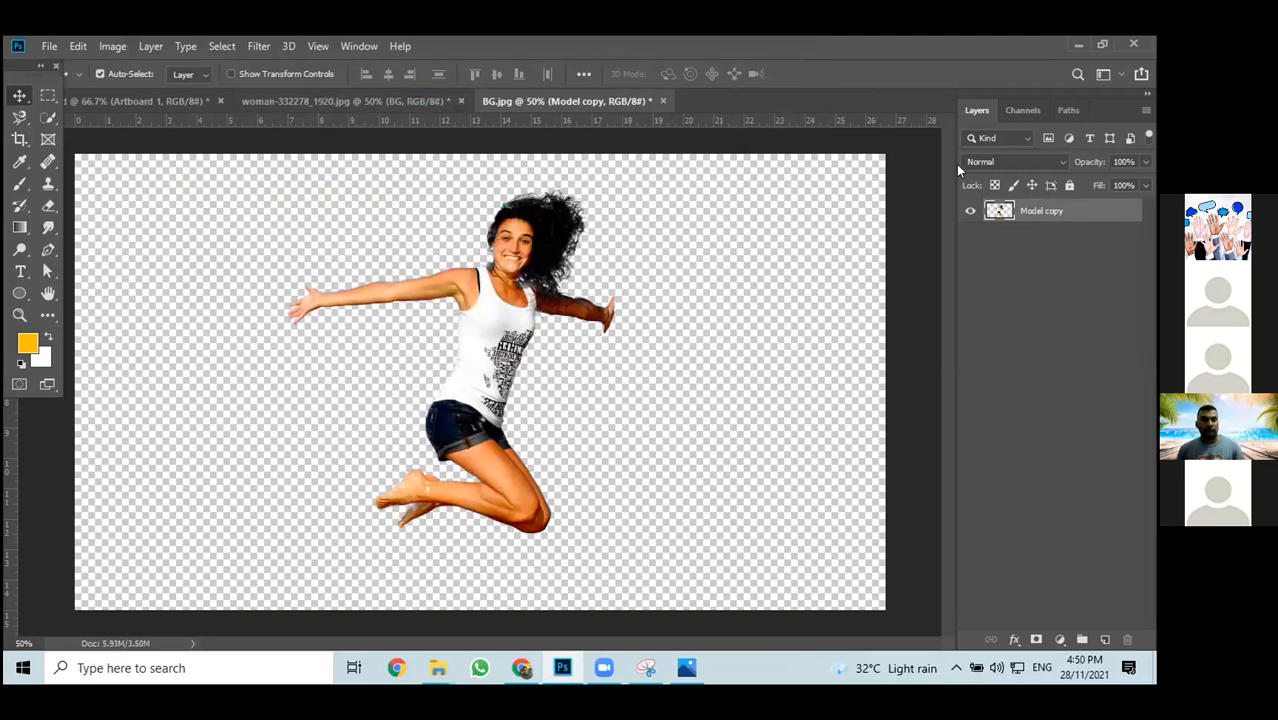
Undo the BG layer deletion and the replacement of Layer 0 with the placed BG image, and clear the marquee selection
{"action": "key", "text": "ctrl+z"}
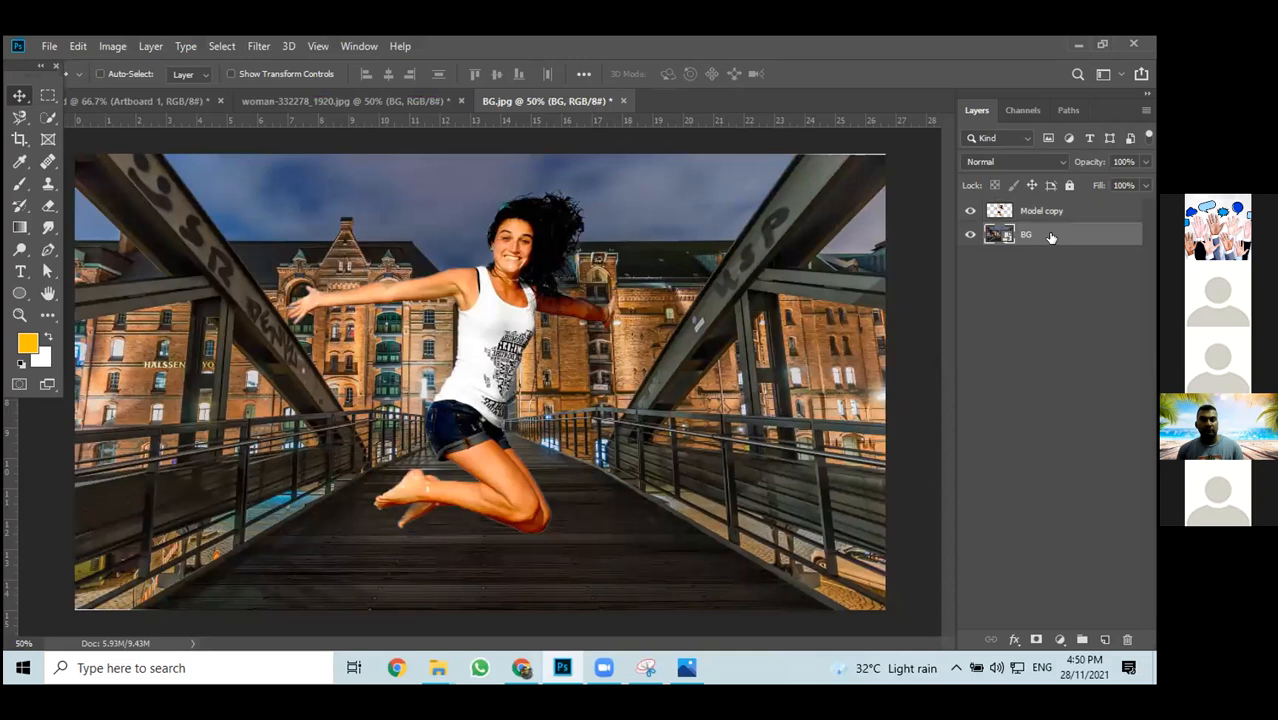
{"action": "key", "text": "ctrl+z"}
{"action": "key", "text": "ctrl+z"}
{"action": "key", "text": "ctrl+z"}
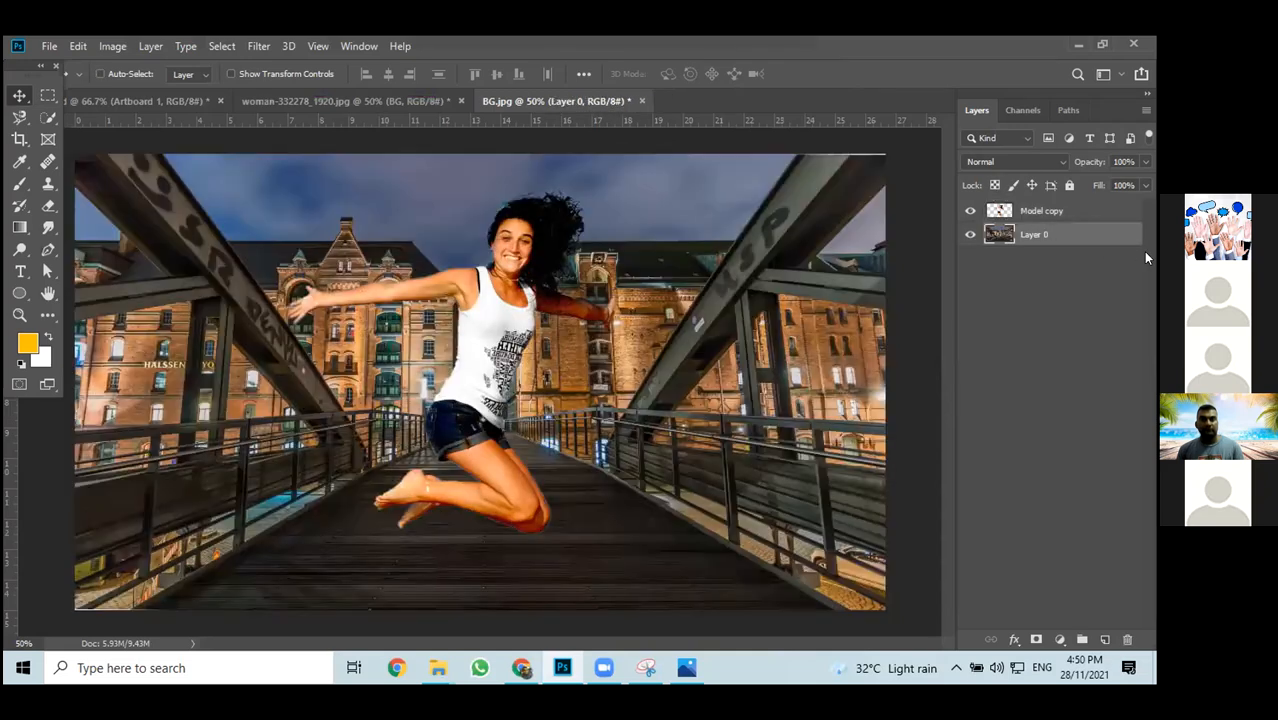
{"action": "key", "text": "ctrl+z"}
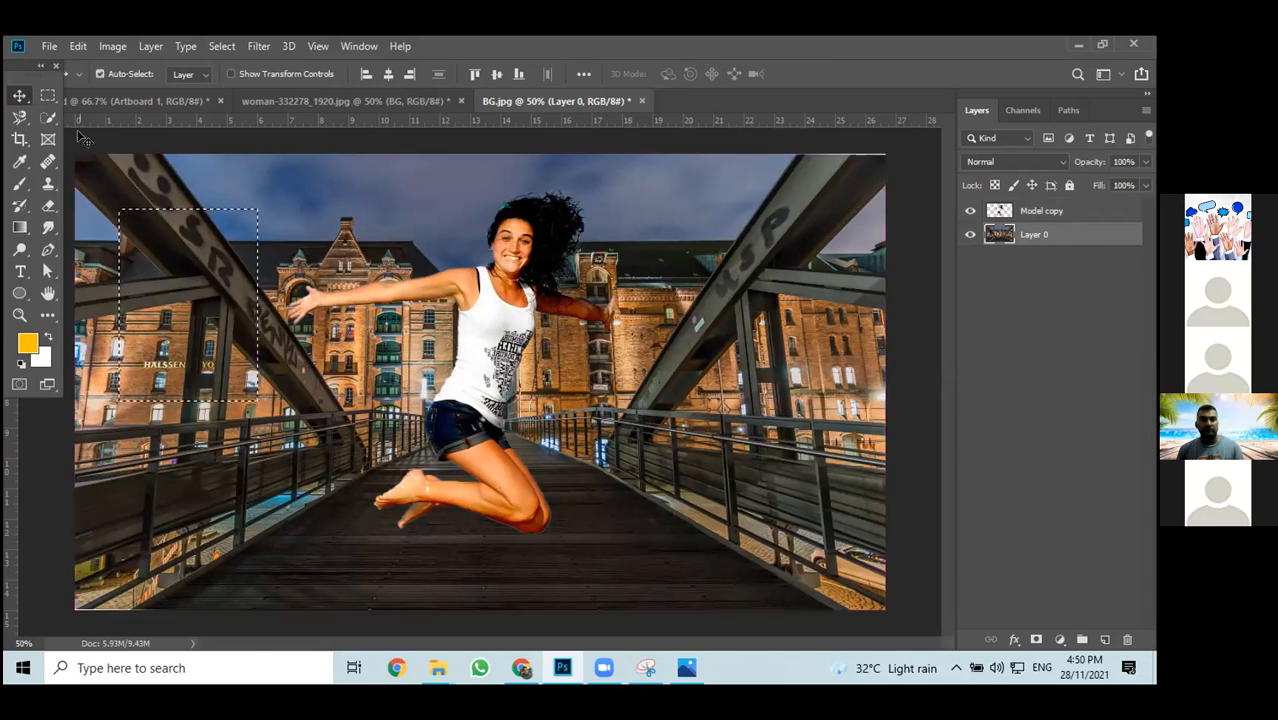
{"action": "key", "text": "ctrl+d"}
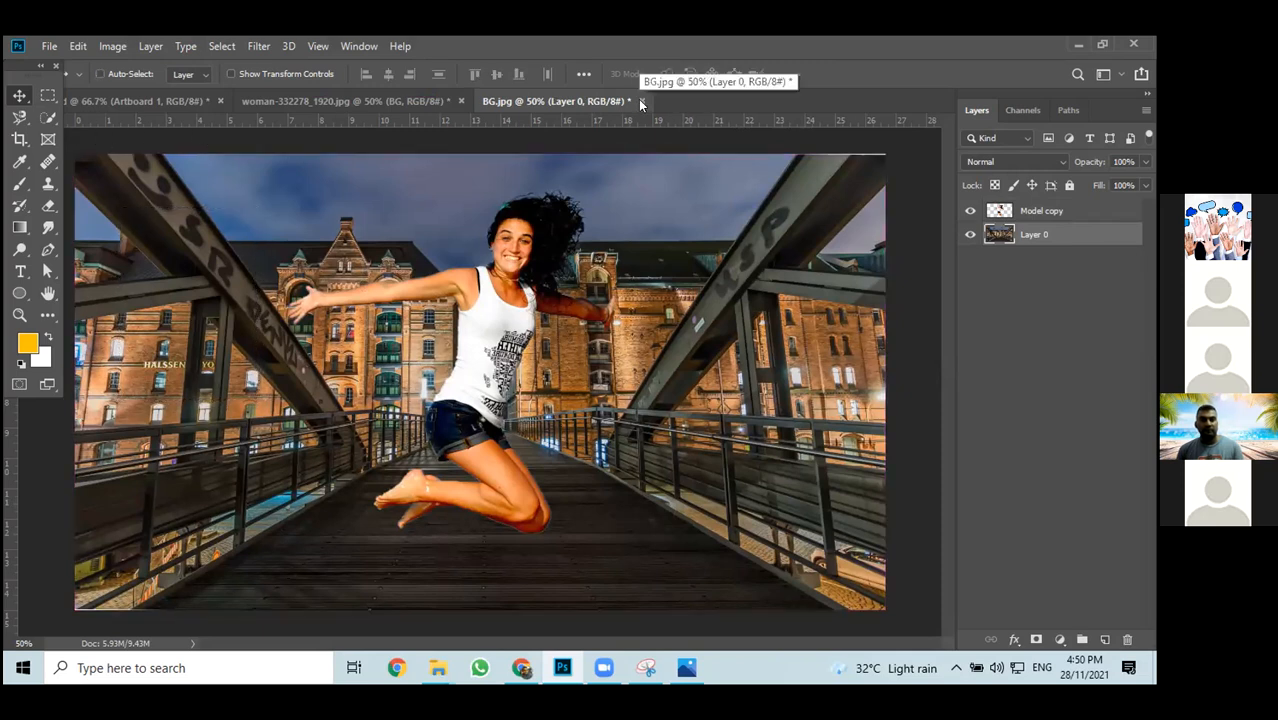
{"action": "key", "text": "ctrl+shift+s"}
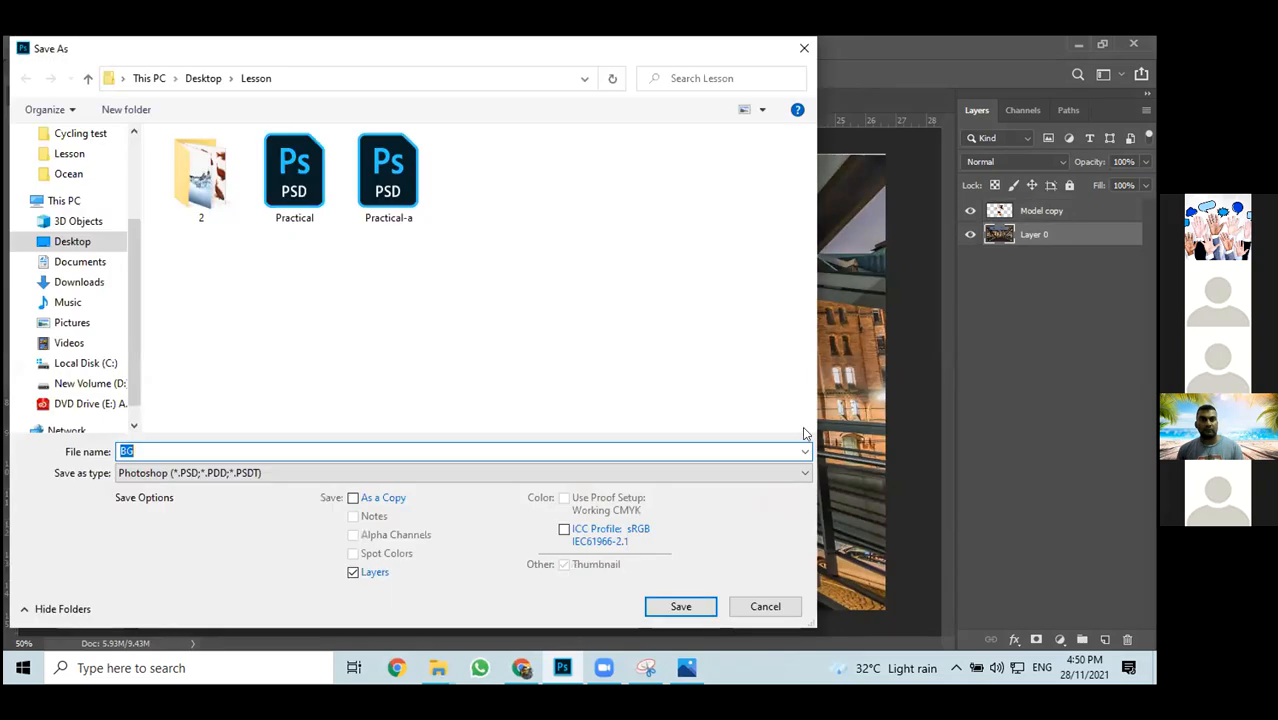
{"action": "left_click", "coordinate": [804, 48]}
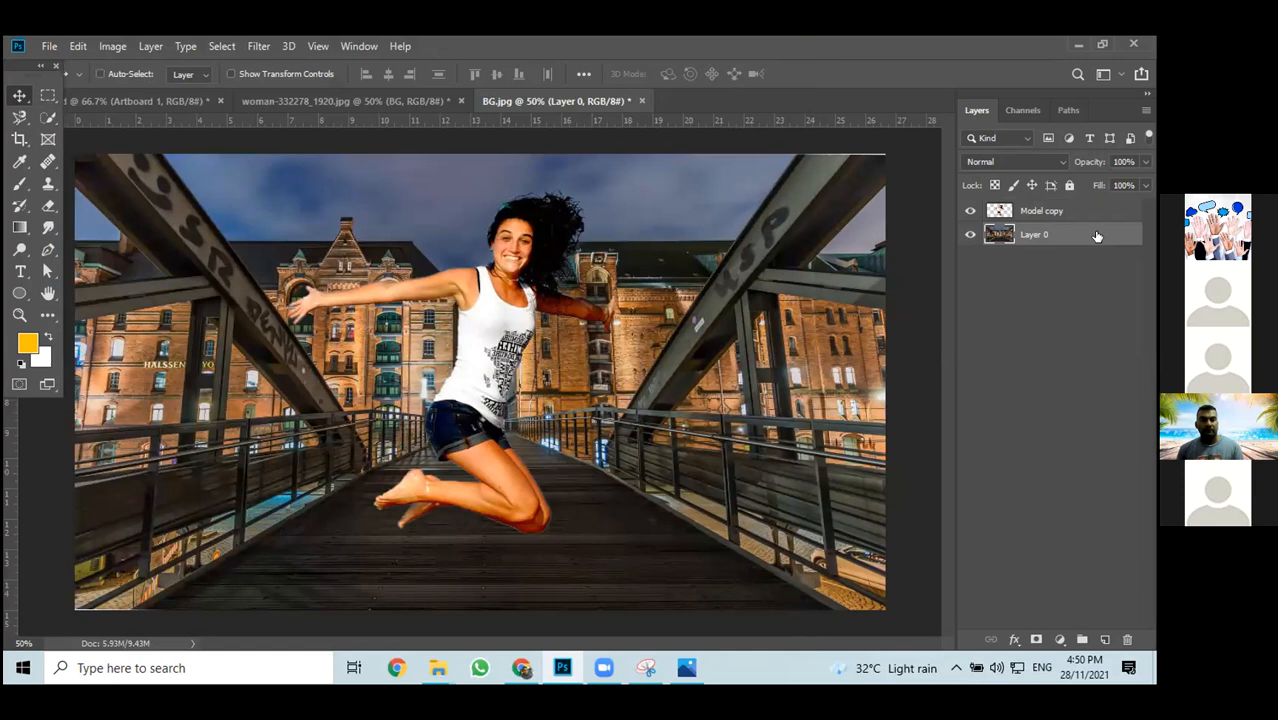
{"action": "key", "text": "ctrl+shift+s"}
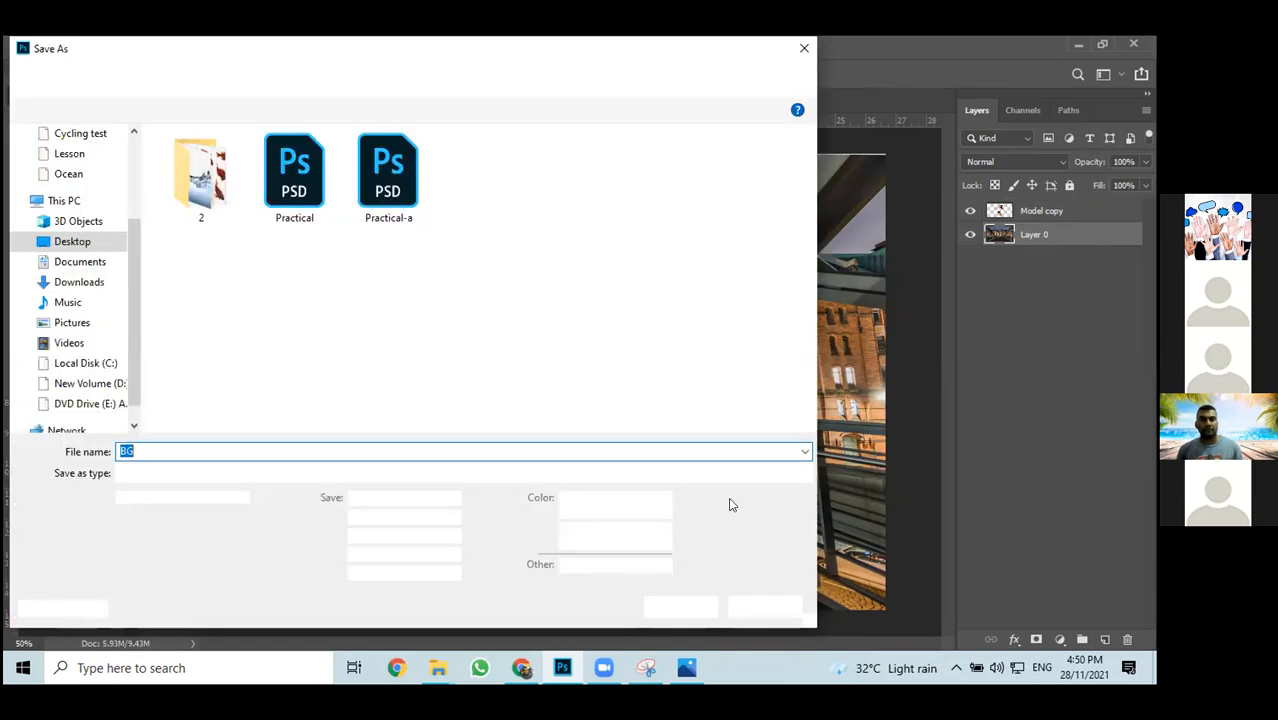
{"action": "left_click", "coordinate": [804, 48]}
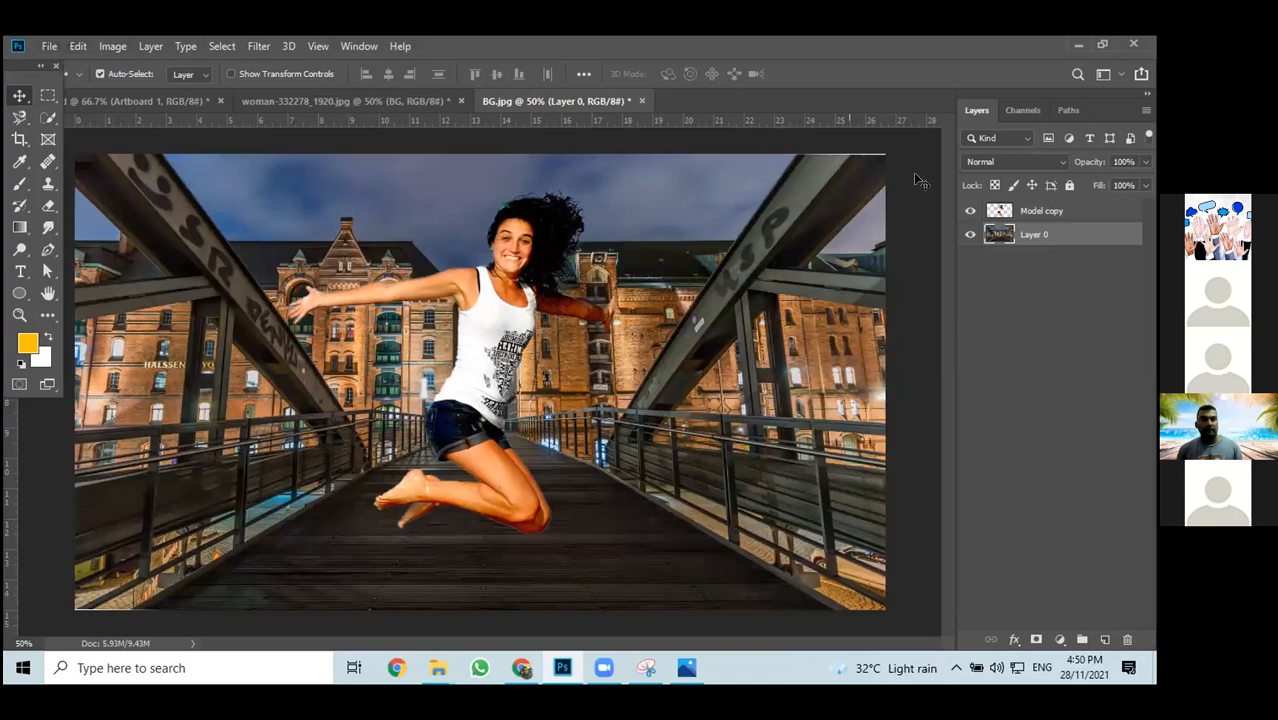
Delete Layer 0 from BG.jpg
{"action": "left_click_drag", "start_coordinate": [1072, 233], "coordinate": [1127, 640]}
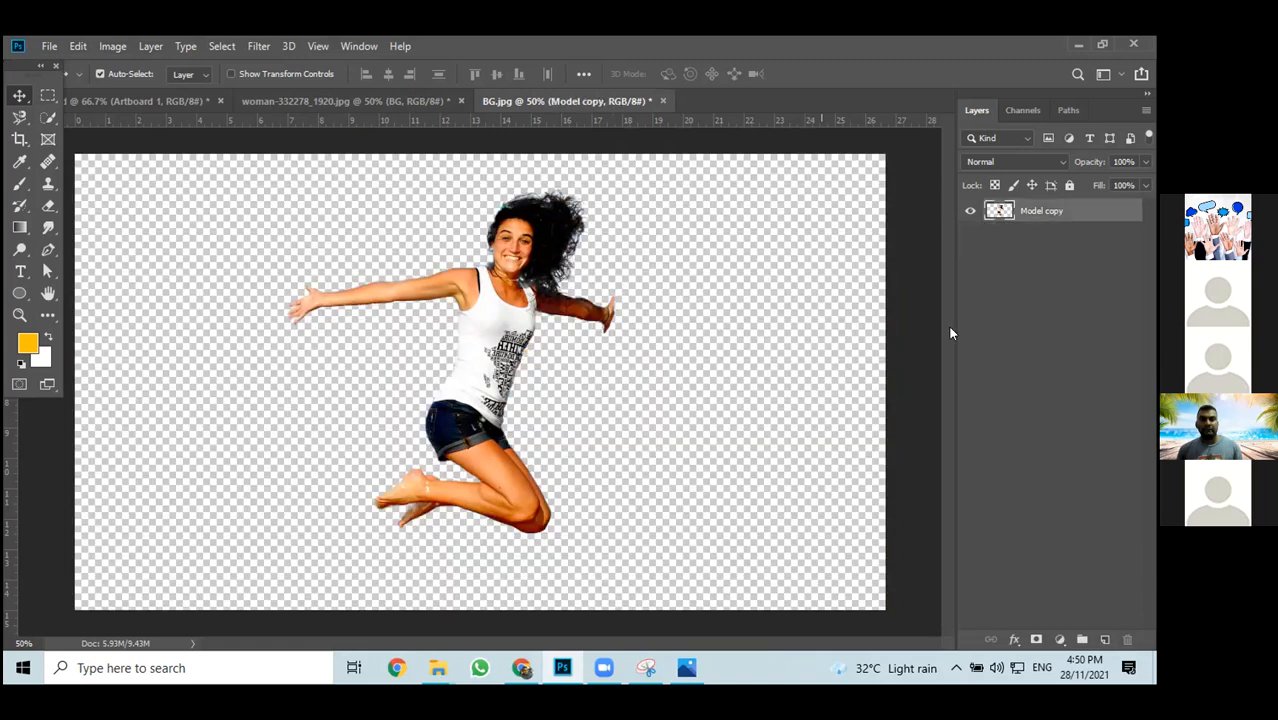
Try opening the Ghost - 91306 video from the Downloads folder
{"action": "left_click", "coordinate": [50, 46]}
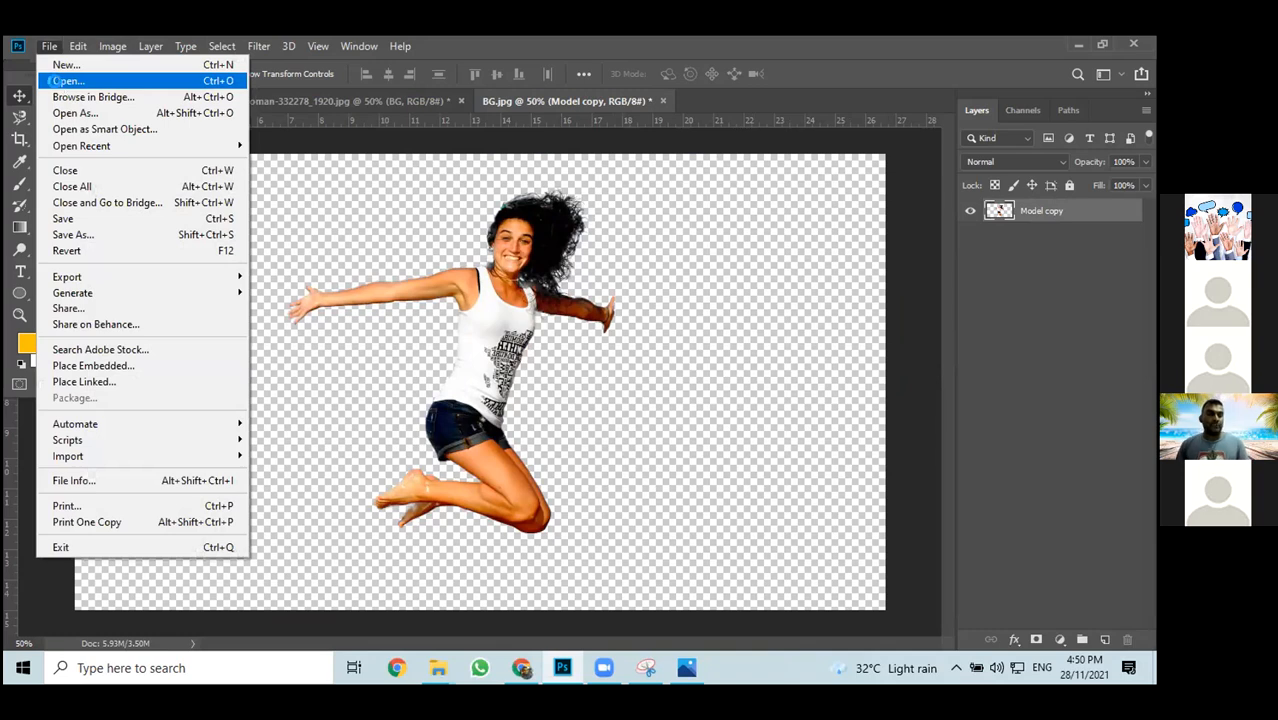
{"action": "left_click", "coordinate": [56, 81]}
{"action": "left_click", "coordinate": [475, 195]}
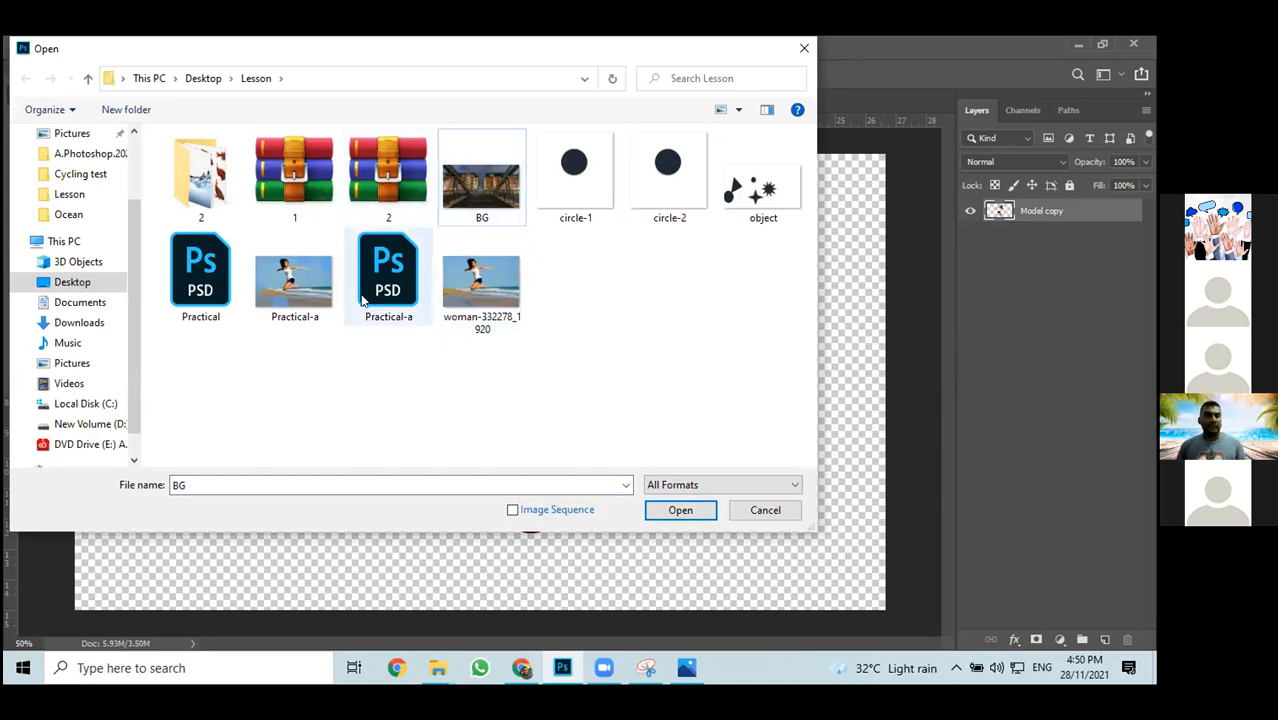
{"action": "left_click", "coordinate": [505, 280]}
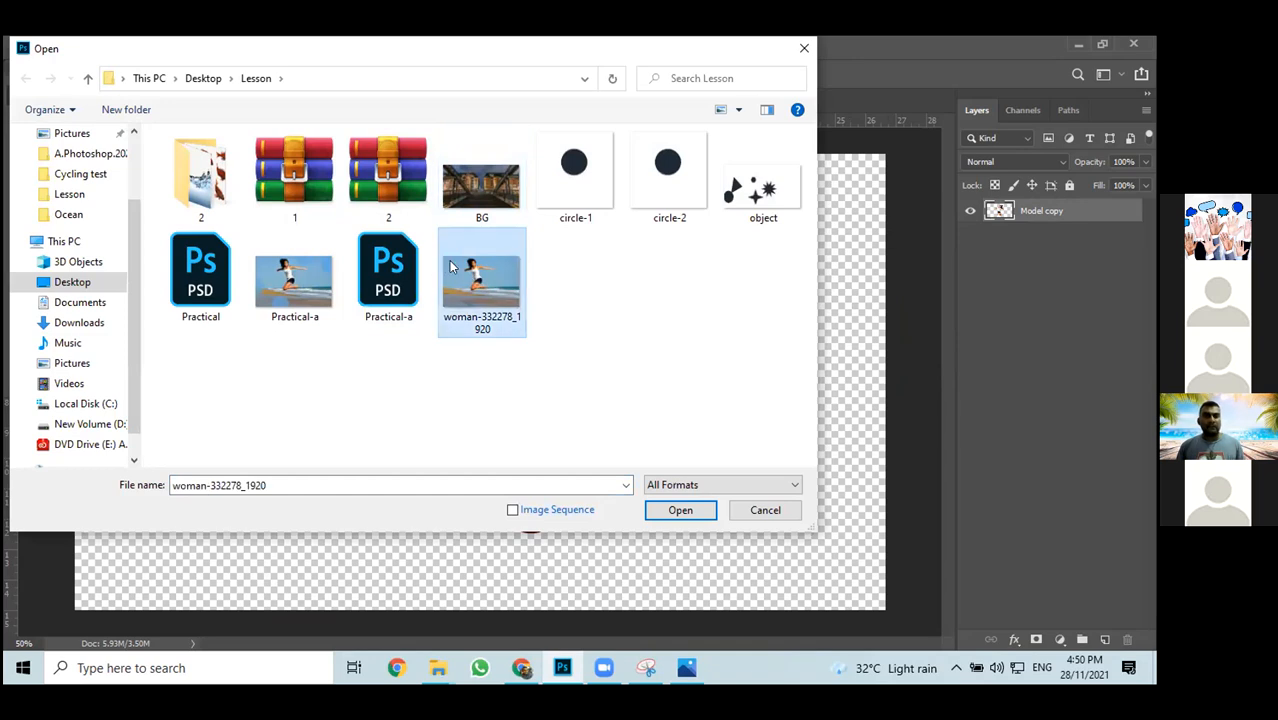
{"action": "left_click", "coordinate": [680, 508]}
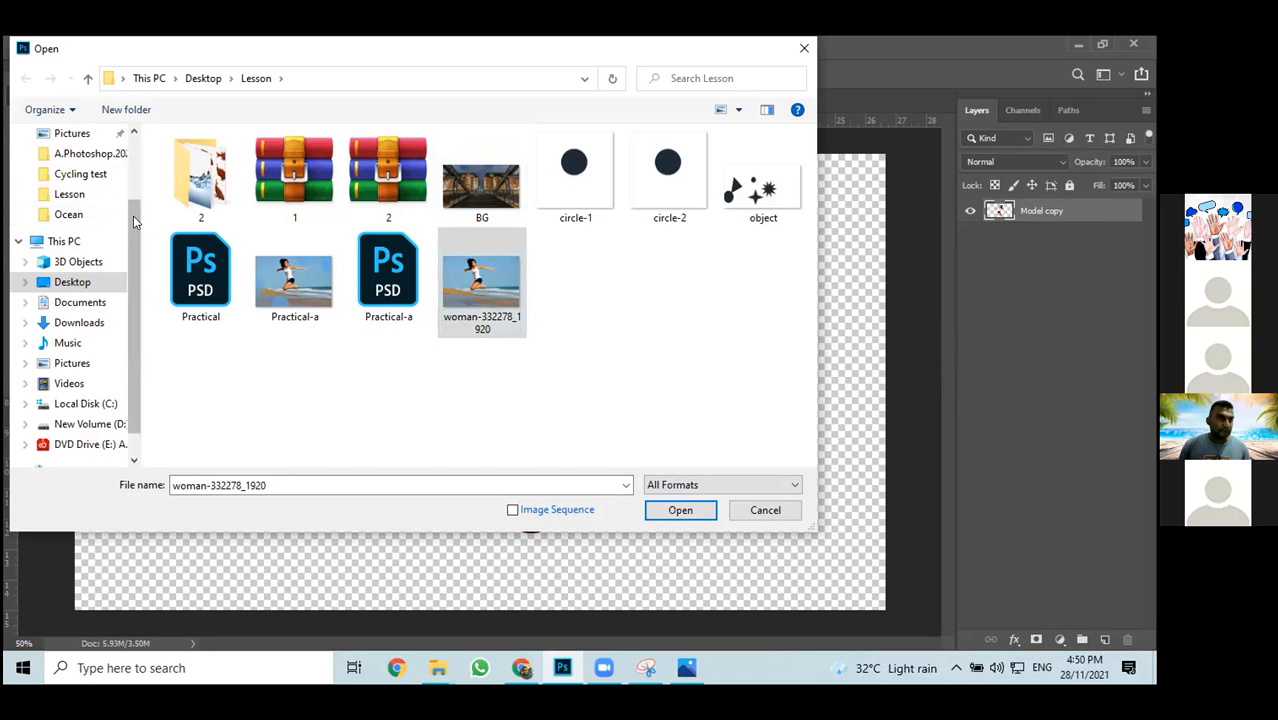
{"action": "scroll", "coordinate": [75, 300], "scroll_direction": "up", "scroll_amount": 1}
{"action": "left_click", "coordinate": [72, 362]}
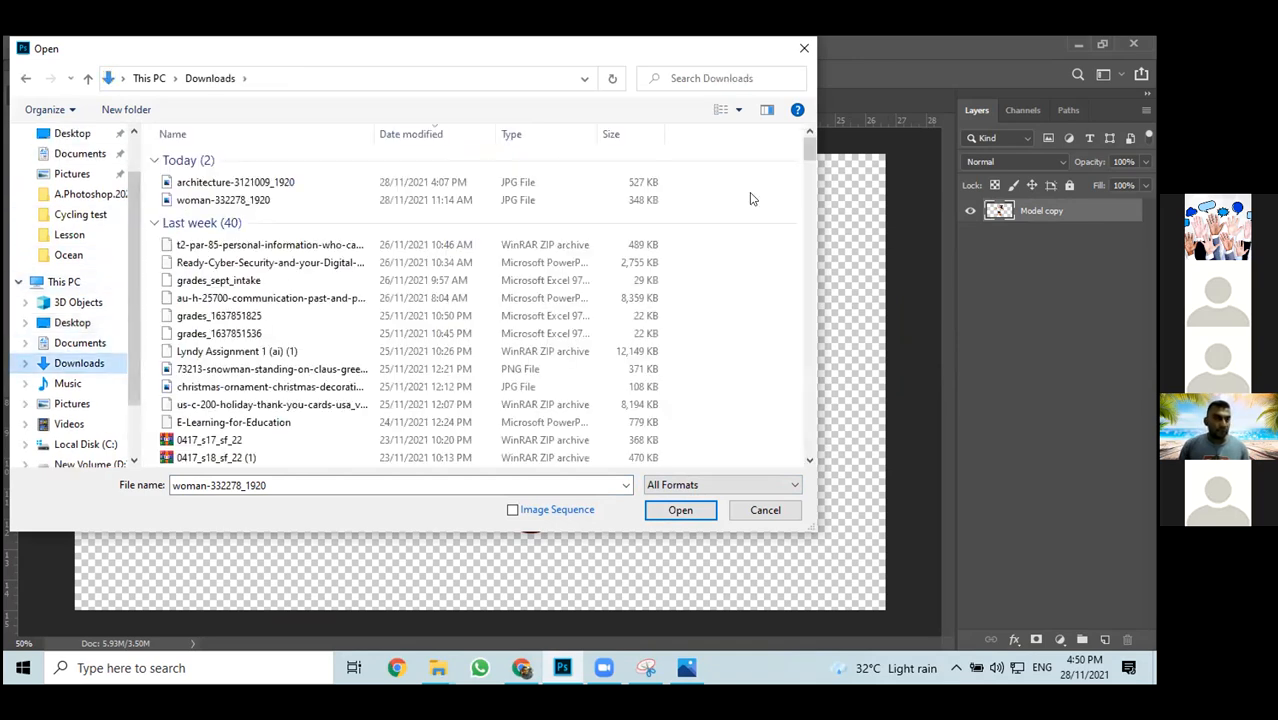
{"action": "left_click_drag", "start_coordinate": [805, 145], "coordinate": [772, 294]}
{"action": "left_click", "coordinate": [240, 250]}
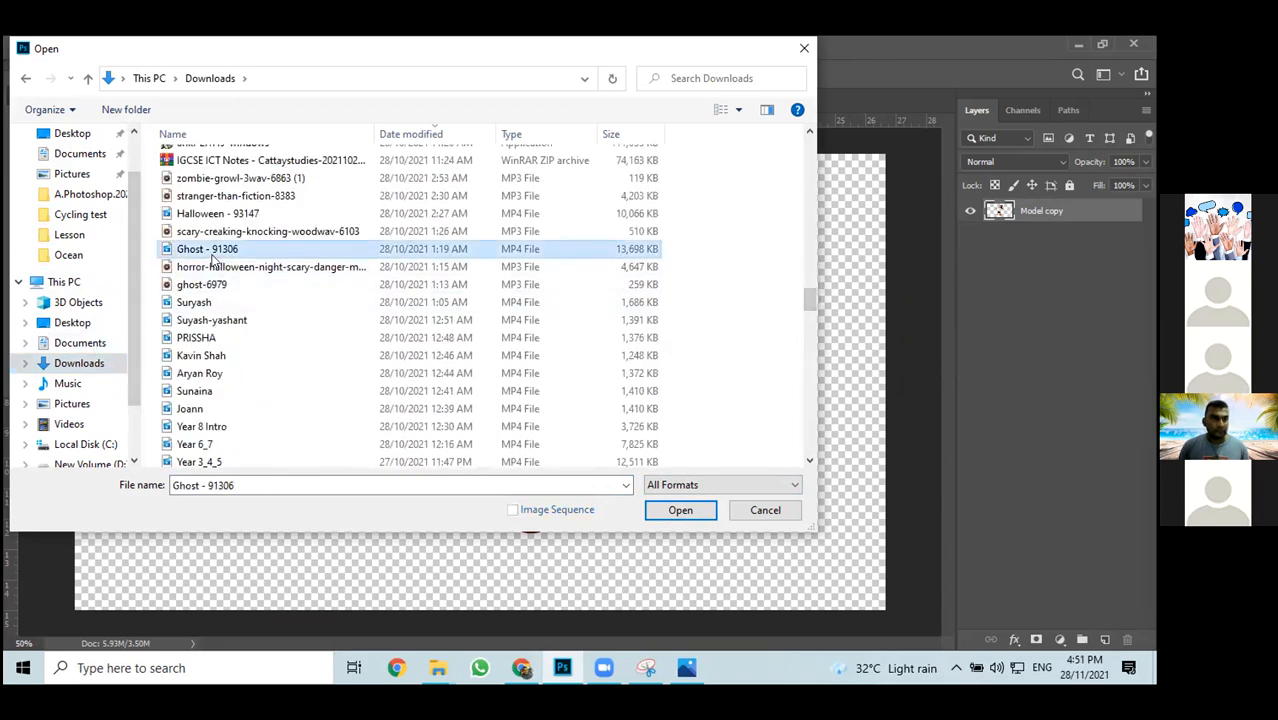
{"action": "left_click", "coordinate": [670, 507]}
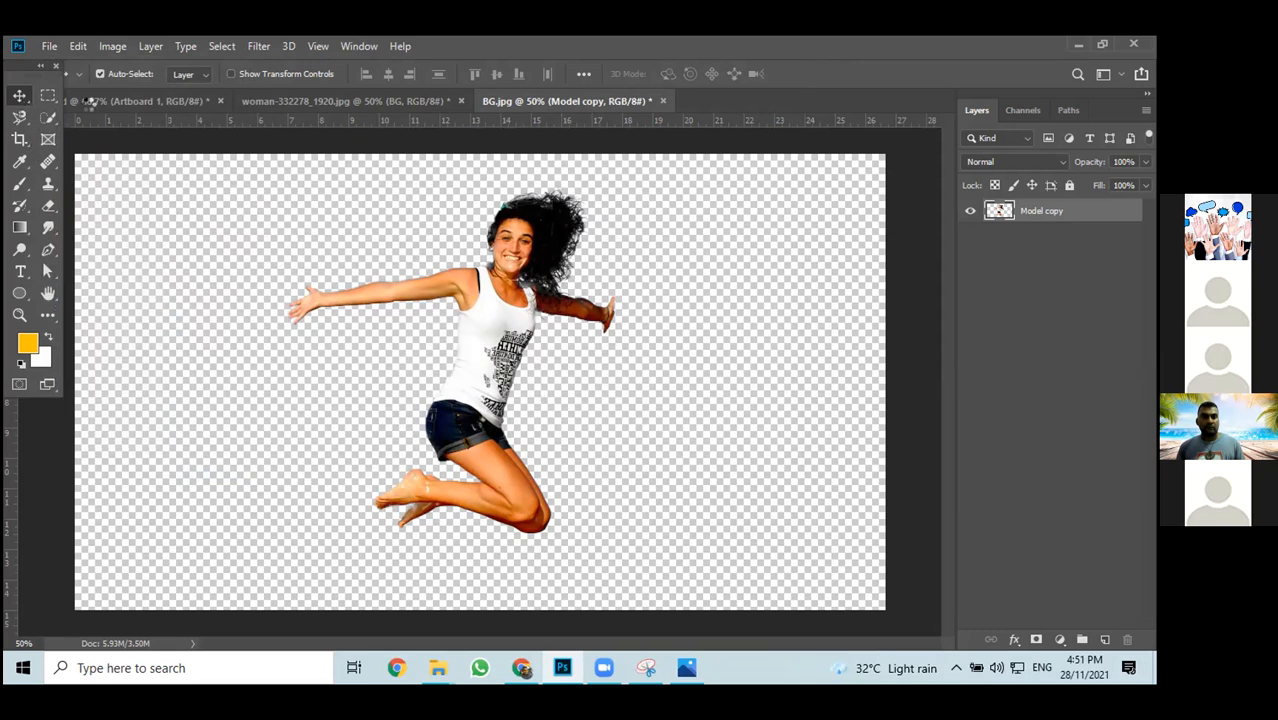
{"action": "key", "text": "ctrl+o"}
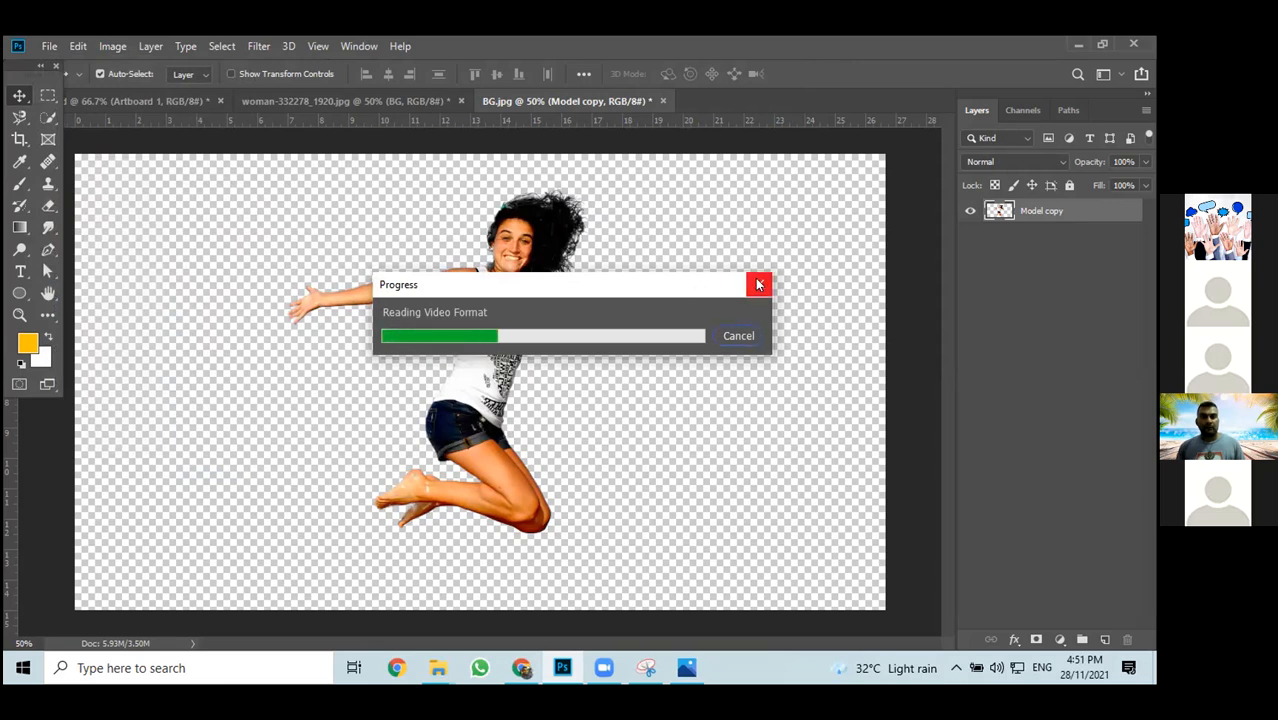
{"action": "left_click", "coordinate": [758, 284]}
Switch to Chrome and search Pixabay photos for "river"
{"action": "left_click", "coordinate": [50, 46]}
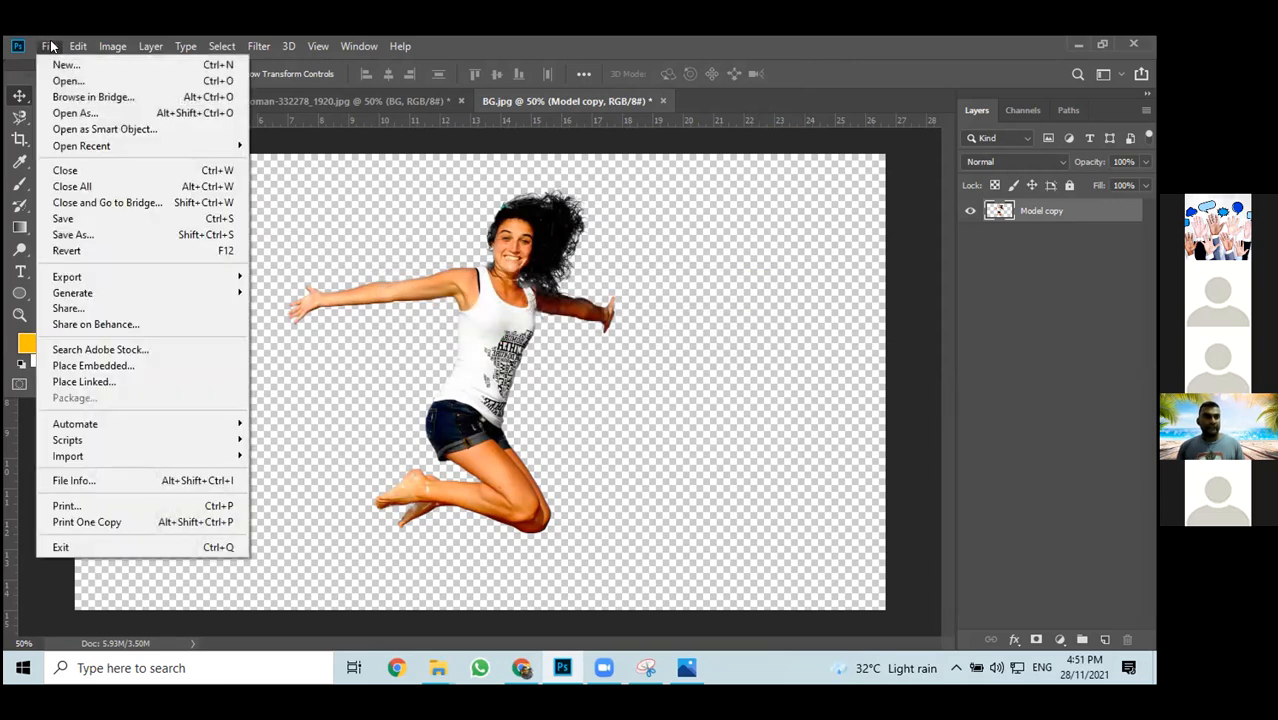
{"action": "left_click", "coordinate": [521, 668]}
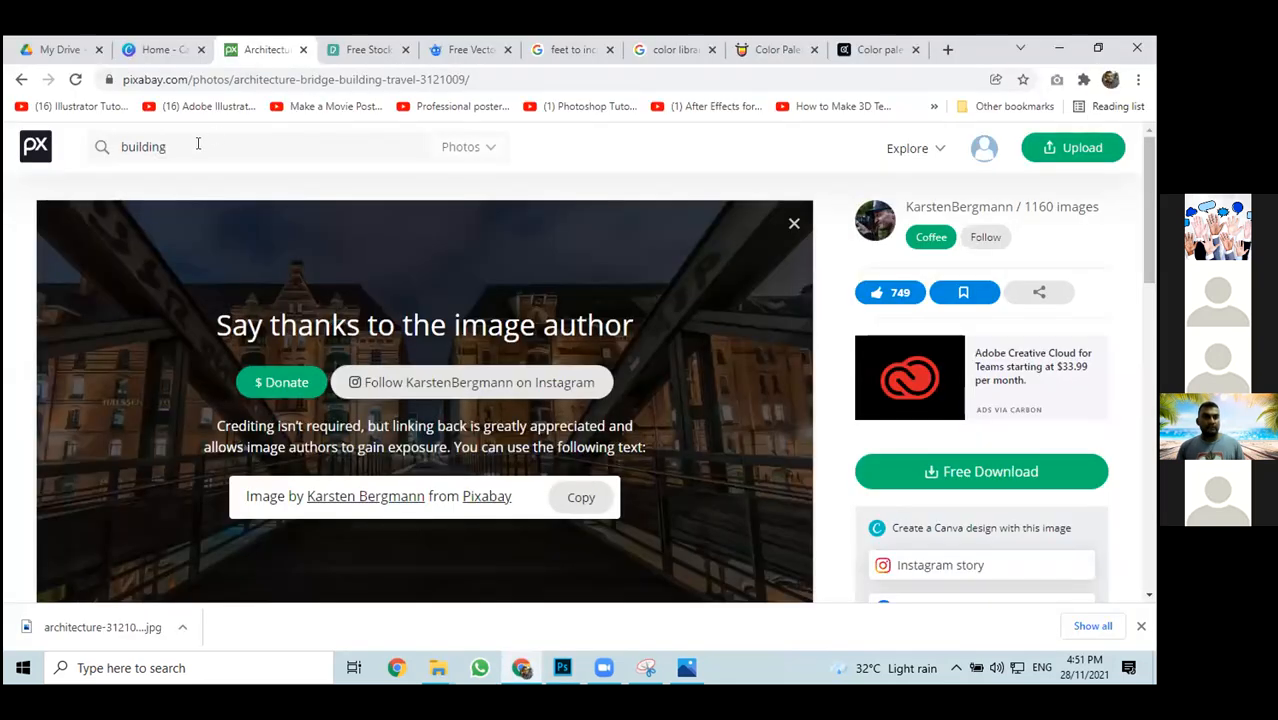
{"action": "left_click", "coordinate": [340, 133]}
{"action": "key", "text": "ctrl+a"}
{"action": "type", "text": "r"}
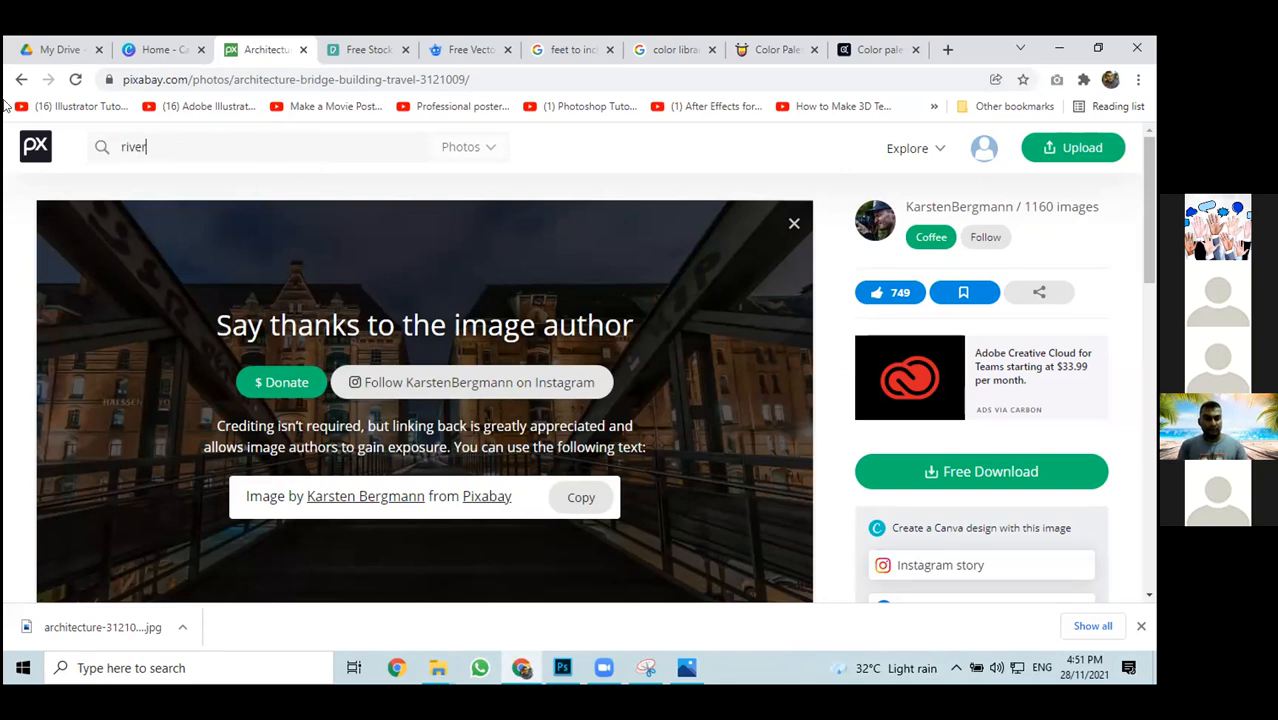
{"action": "key", "text": "Return"}
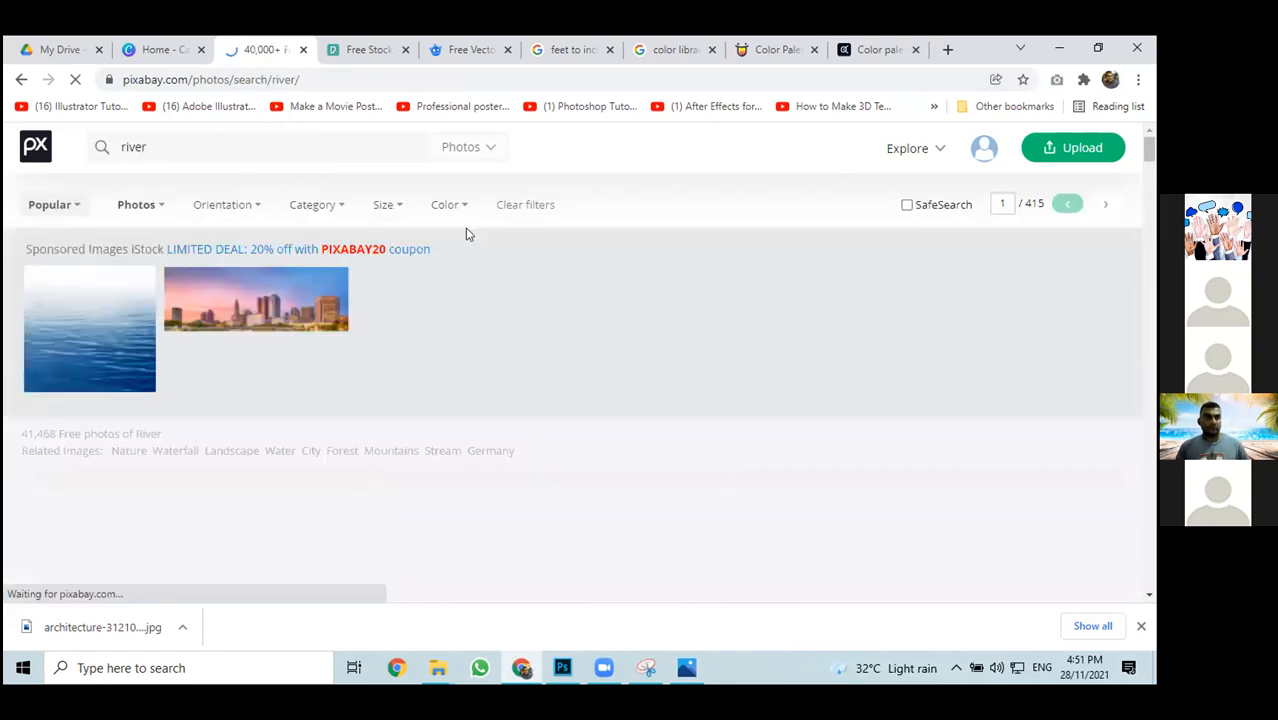
Download the forest river photo with a small waterfall from the search results as a 1920×1280 JPG
{"action": "scroll", "coordinate": [460, 245], "scroll_direction": "down", "scroll_amount": 3}
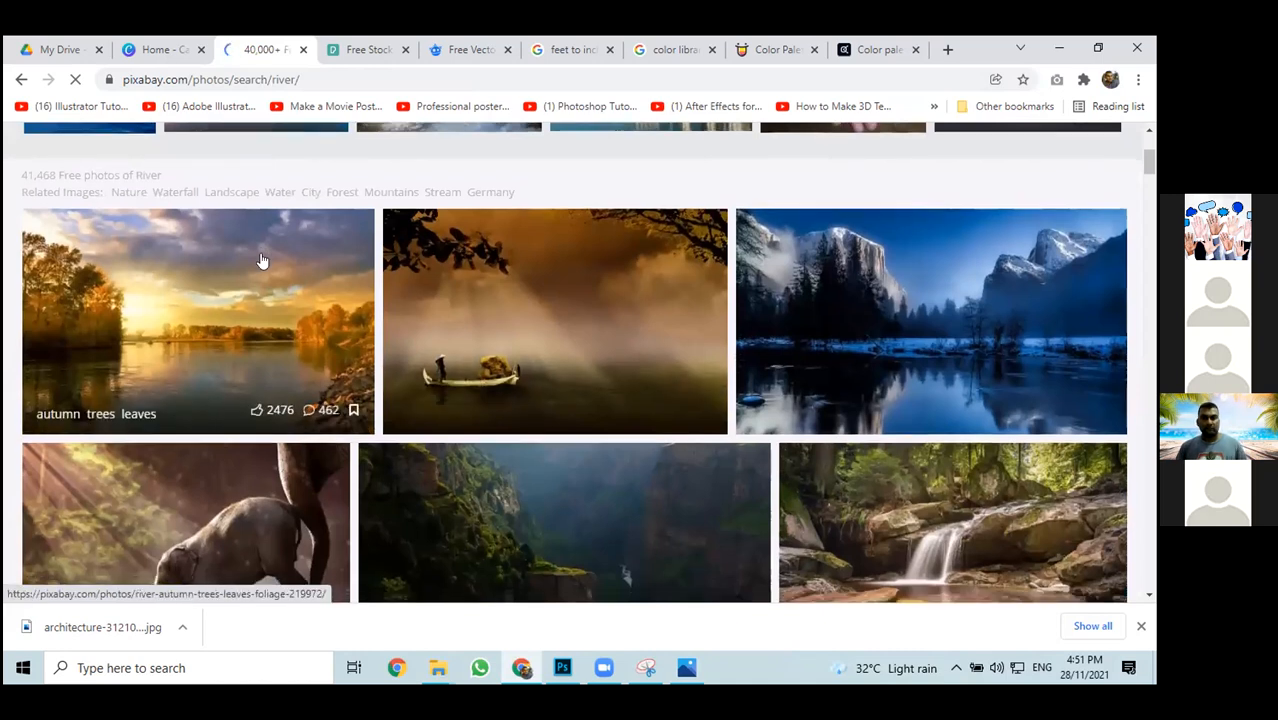
{"action": "scroll", "coordinate": [260, 260], "scroll_direction": "down", "scroll_amount": 1}
{"action": "scroll", "coordinate": [285, 242], "scroll_direction": "down", "scroll_amount": 2}
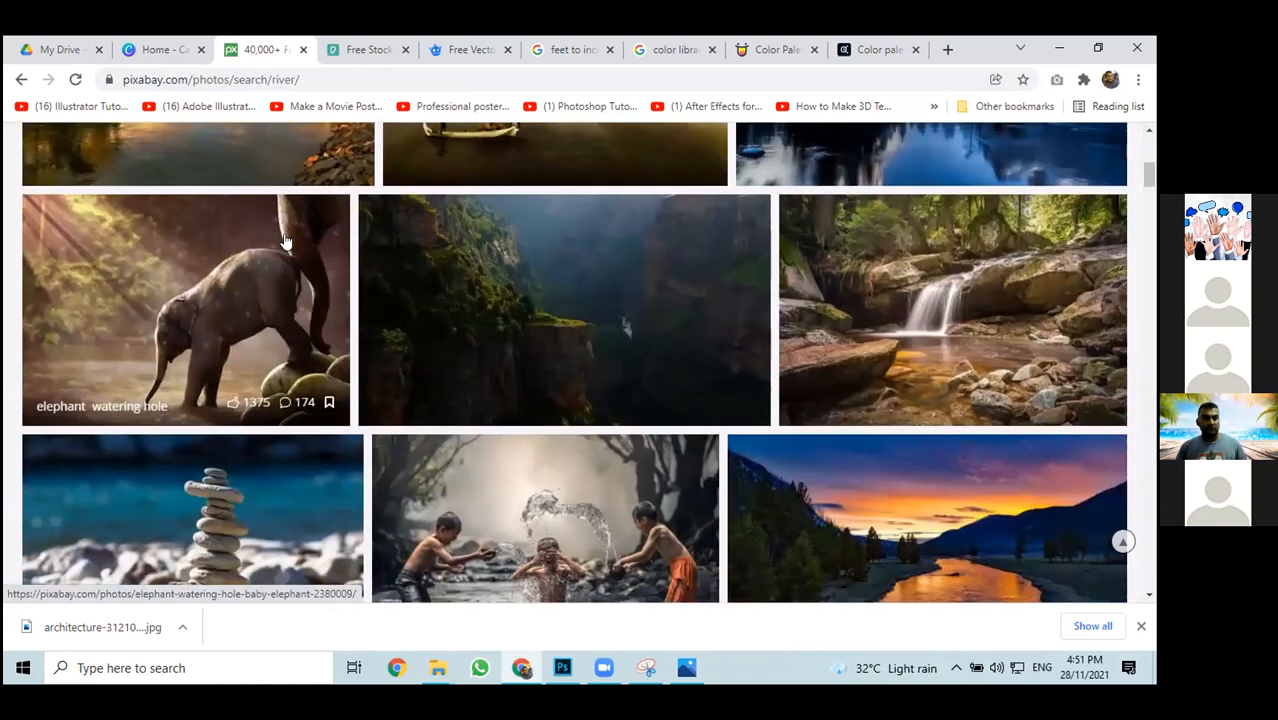
{"action": "scroll", "coordinate": [710, 262], "scroll_direction": "down", "scroll_amount": 1}
{"action": "left_click", "coordinate": [998, 226]}
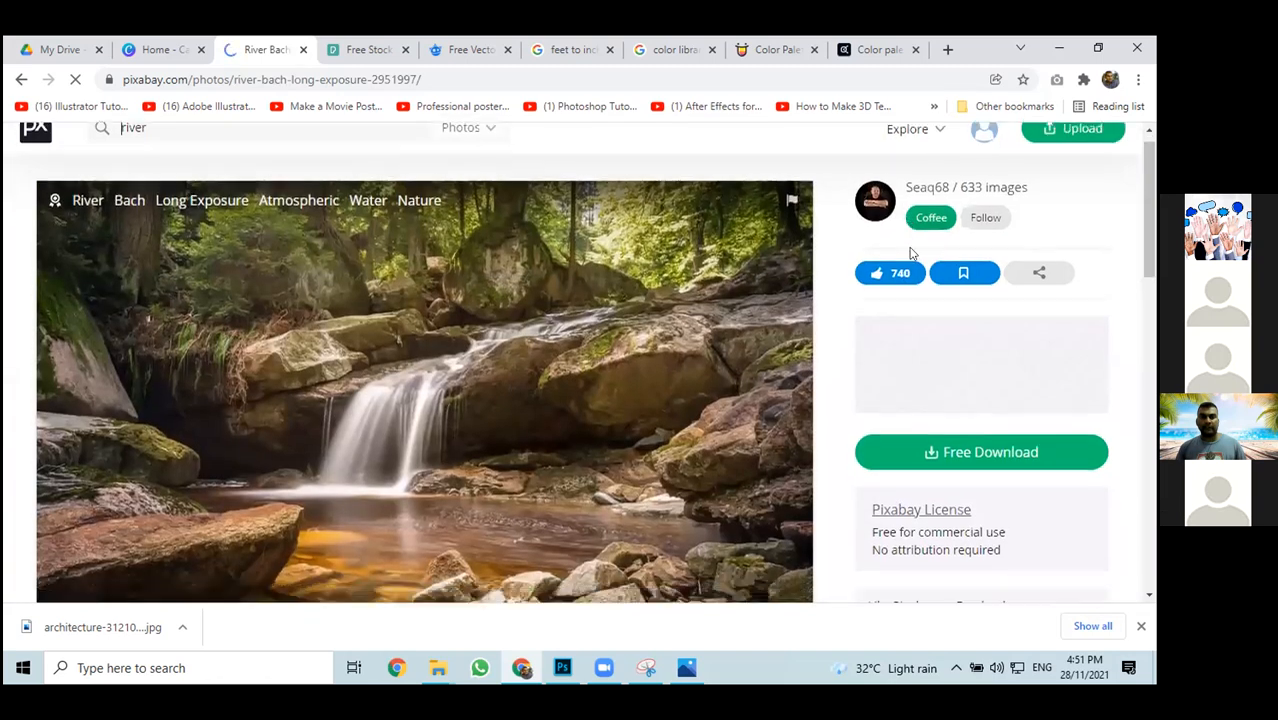
{"action": "scroll", "coordinate": [910, 253], "scroll_direction": "down", "scroll_amount": 1}
{"action": "left_click", "coordinate": [947, 387]}
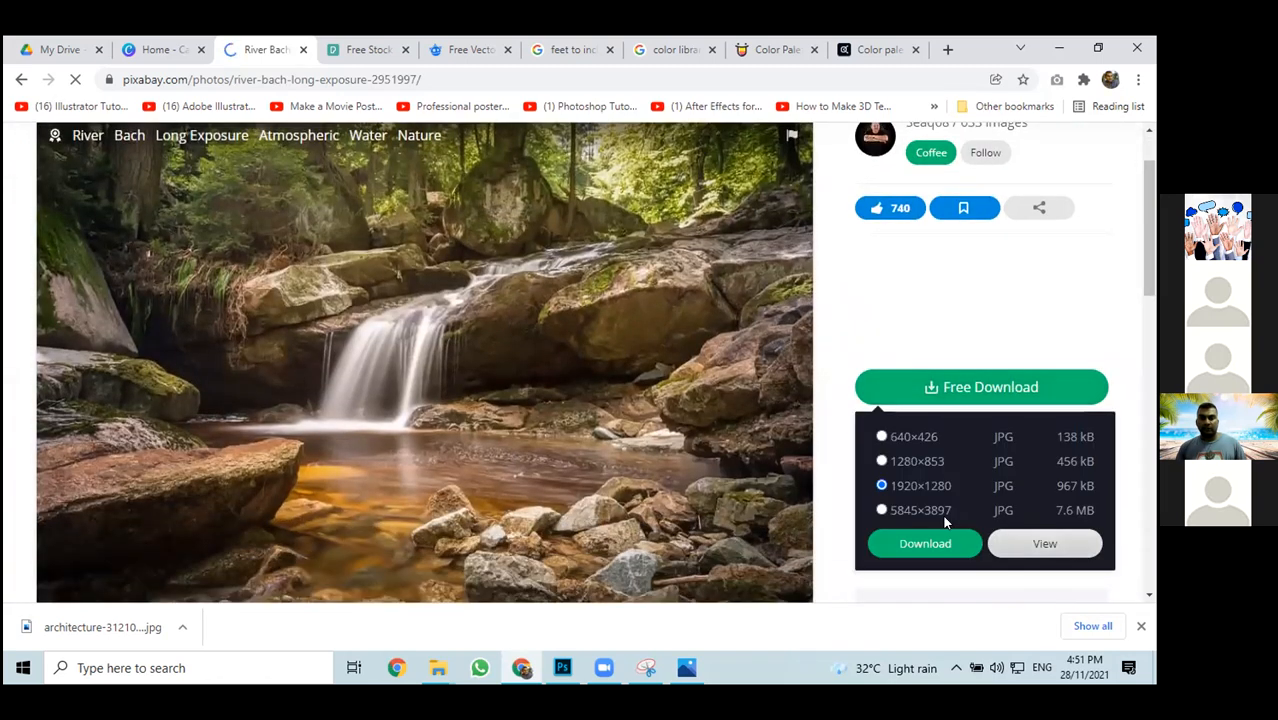
{"action": "left_click", "coordinate": [930, 546]}
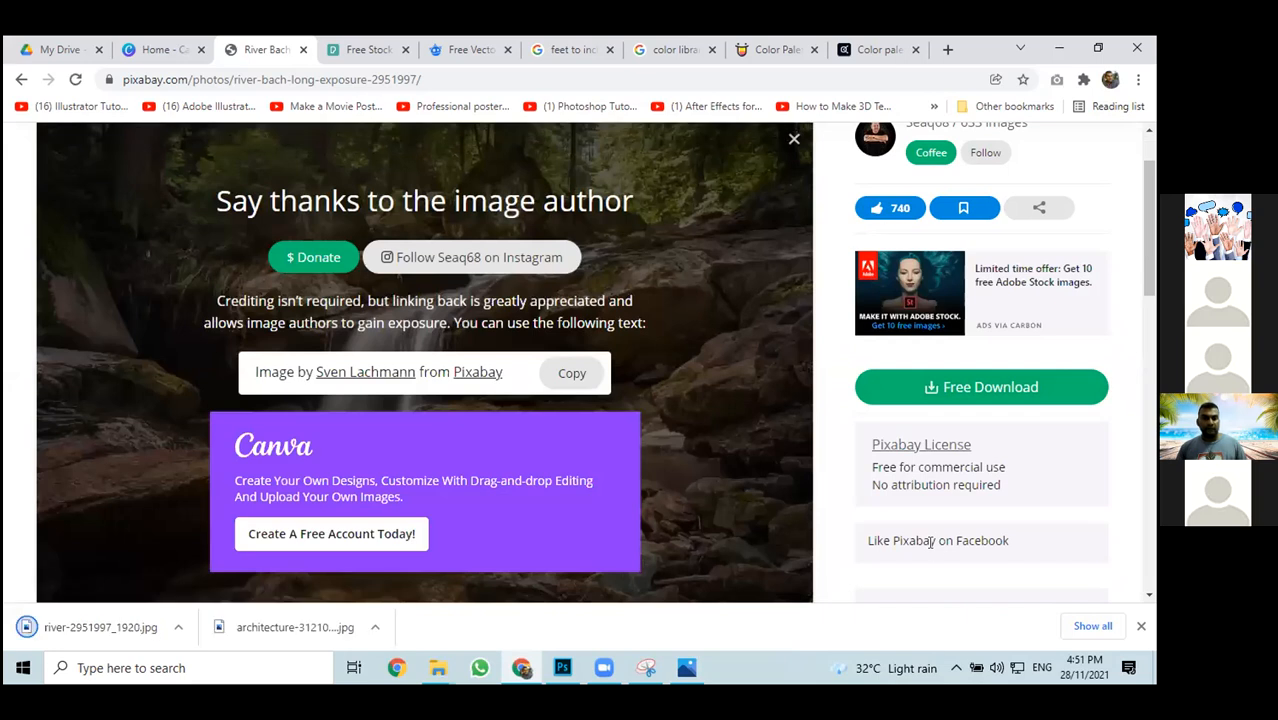
Switch to Photoshop, open river-2951997_1920.jpg from the Downloads folder and unlock its background layer
{"action": "left_click", "coordinate": [562, 668]}
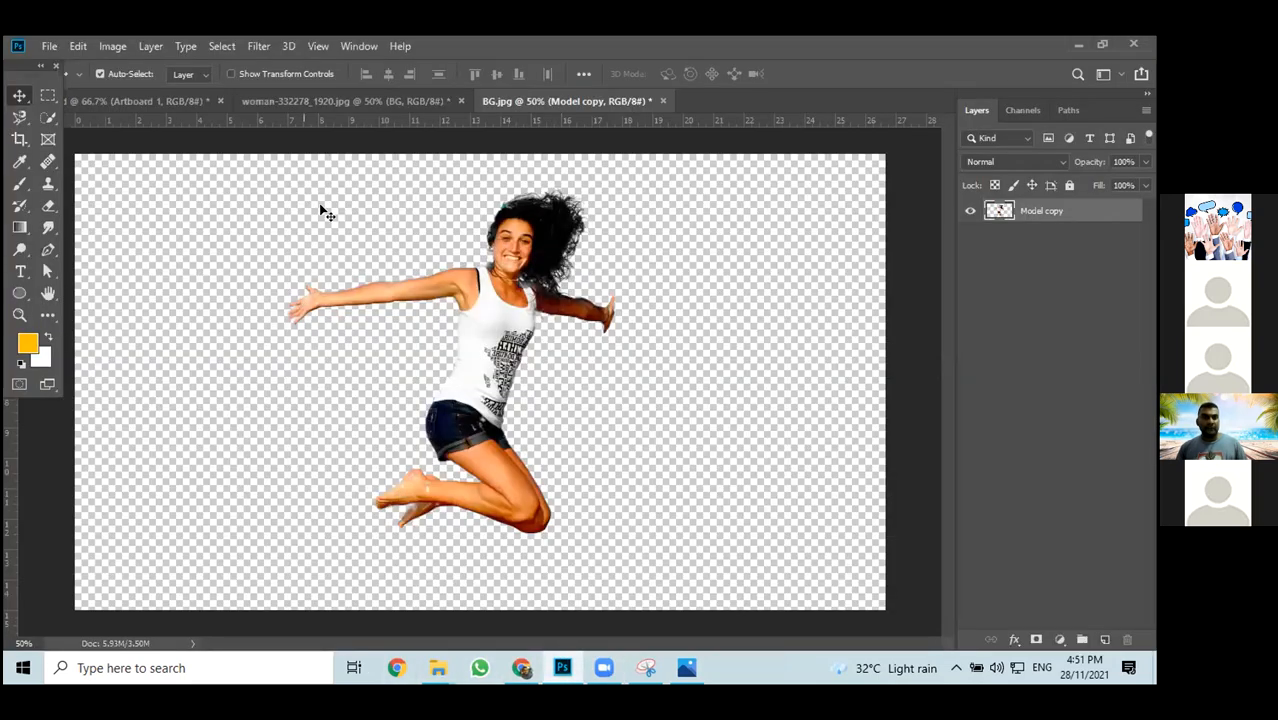
{"action": "left_click", "coordinate": [49, 46]}
{"action": "left_click", "coordinate": [59, 76]}
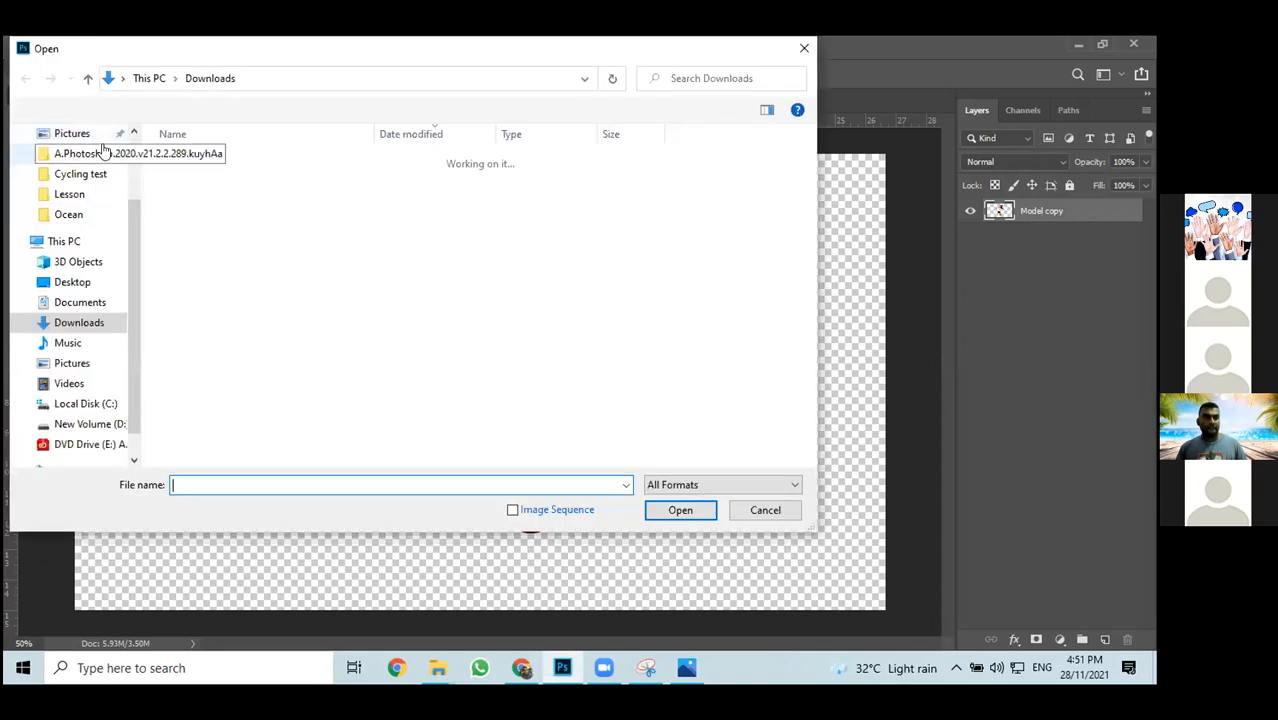
{"action": "left_click", "coordinate": [233, 184]}
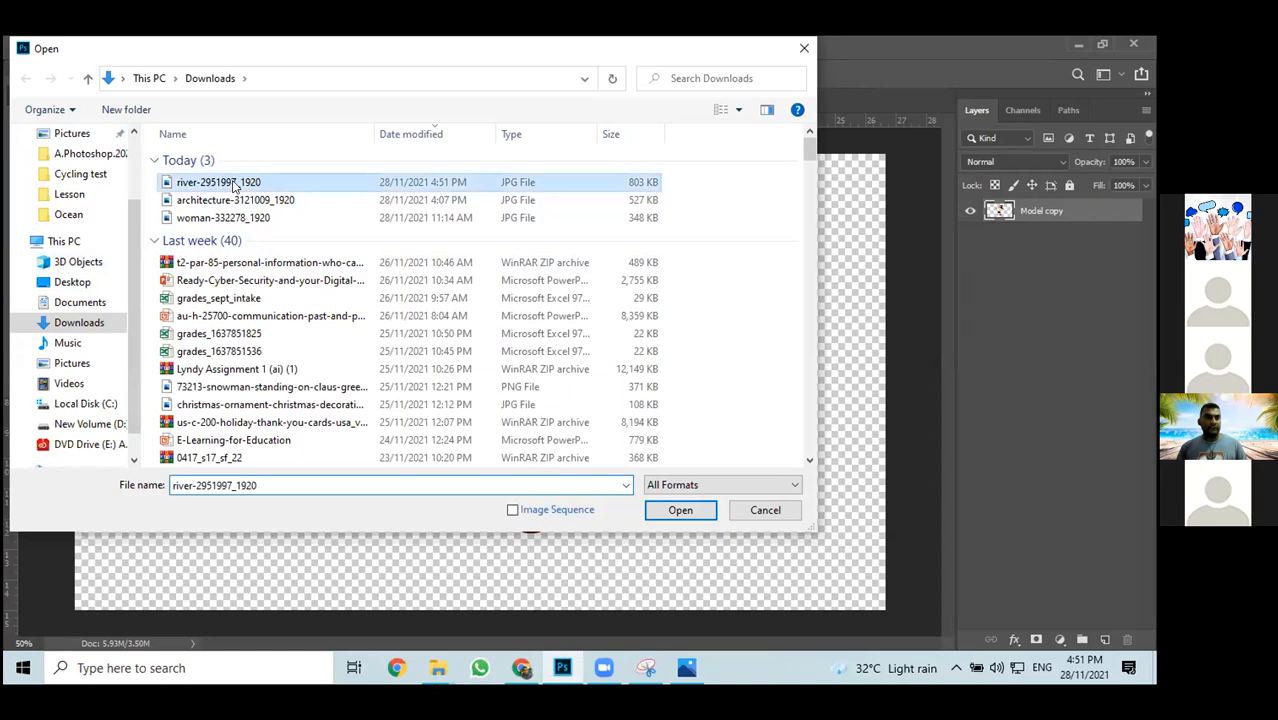
{"action": "left_click", "coordinate": [681, 511]}
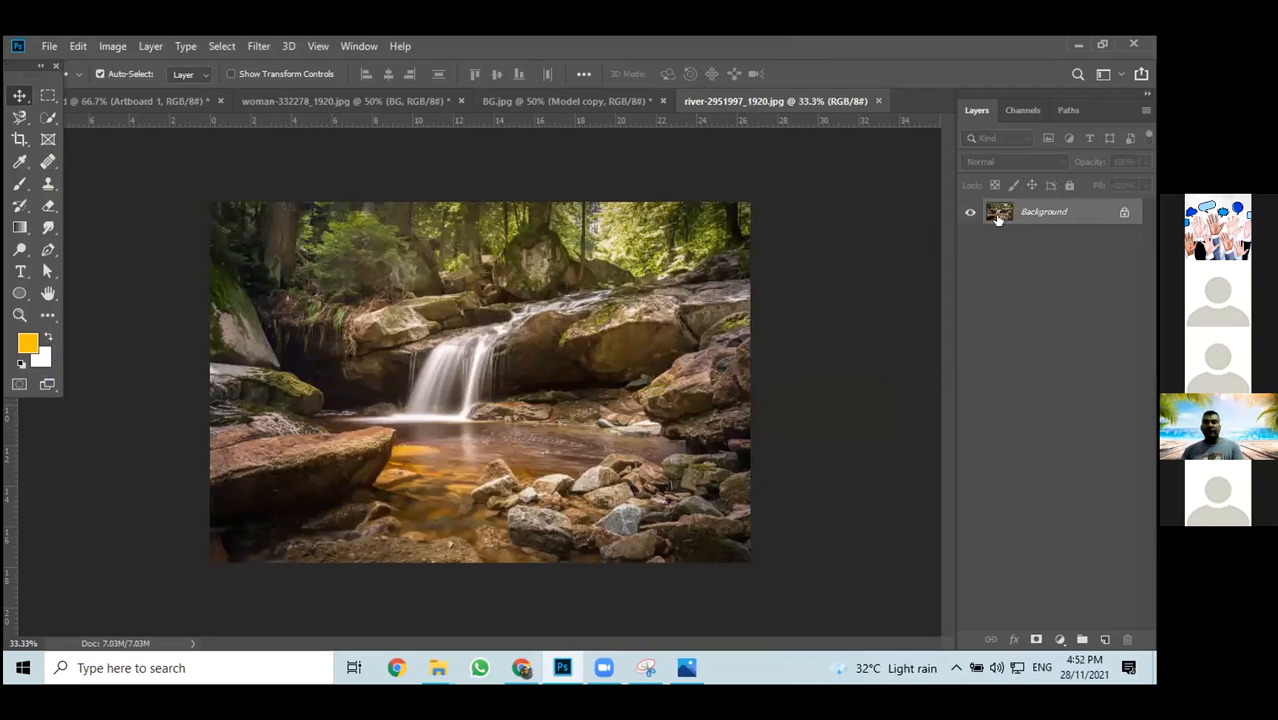
{"action": "left_click", "coordinate": [1122, 214]}
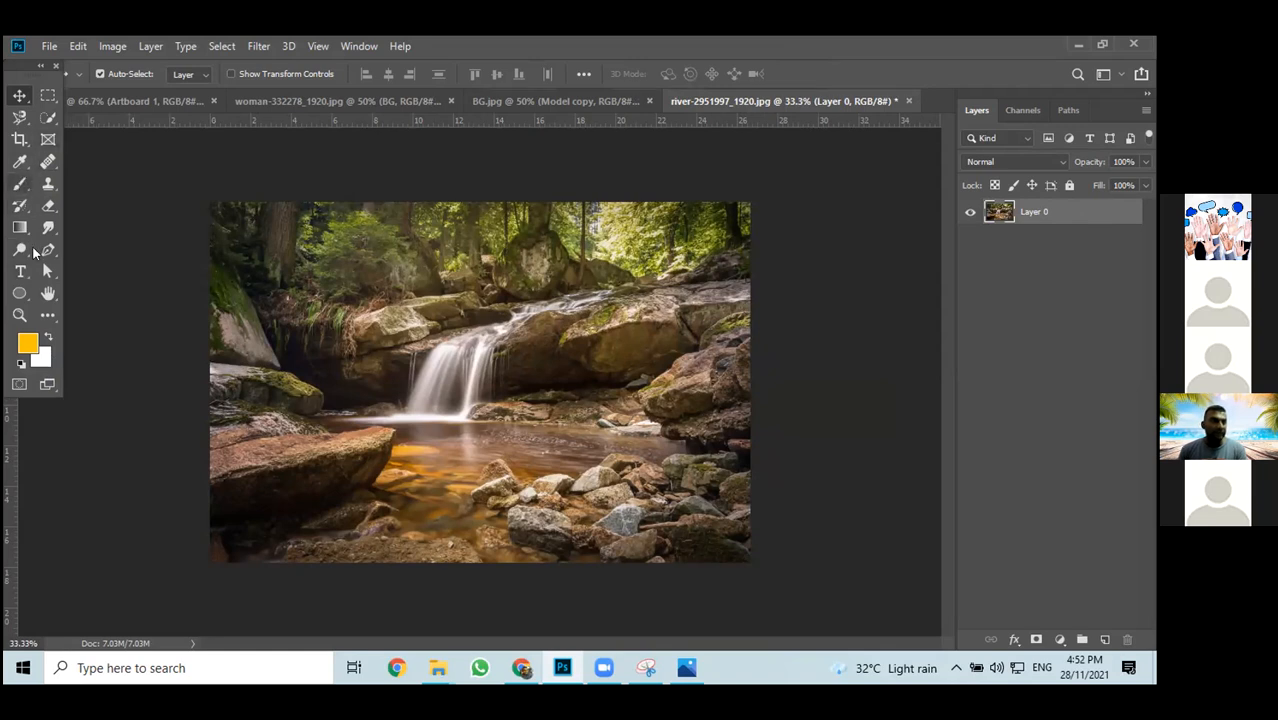
Try the Eraser with a zigzag stroke across the river photo and undo the stroke
{"action": "left_click", "coordinate": [48, 206]}
{"action": "mouse_move", "coordinate": [284, 232]}
{"action": "left_mouse_down"}
{"action": "mouse_move", "coordinate": [481, 451]}
{"action": "mouse_move", "coordinate": [604, 440]}
{"action": "left_mouse_up"}
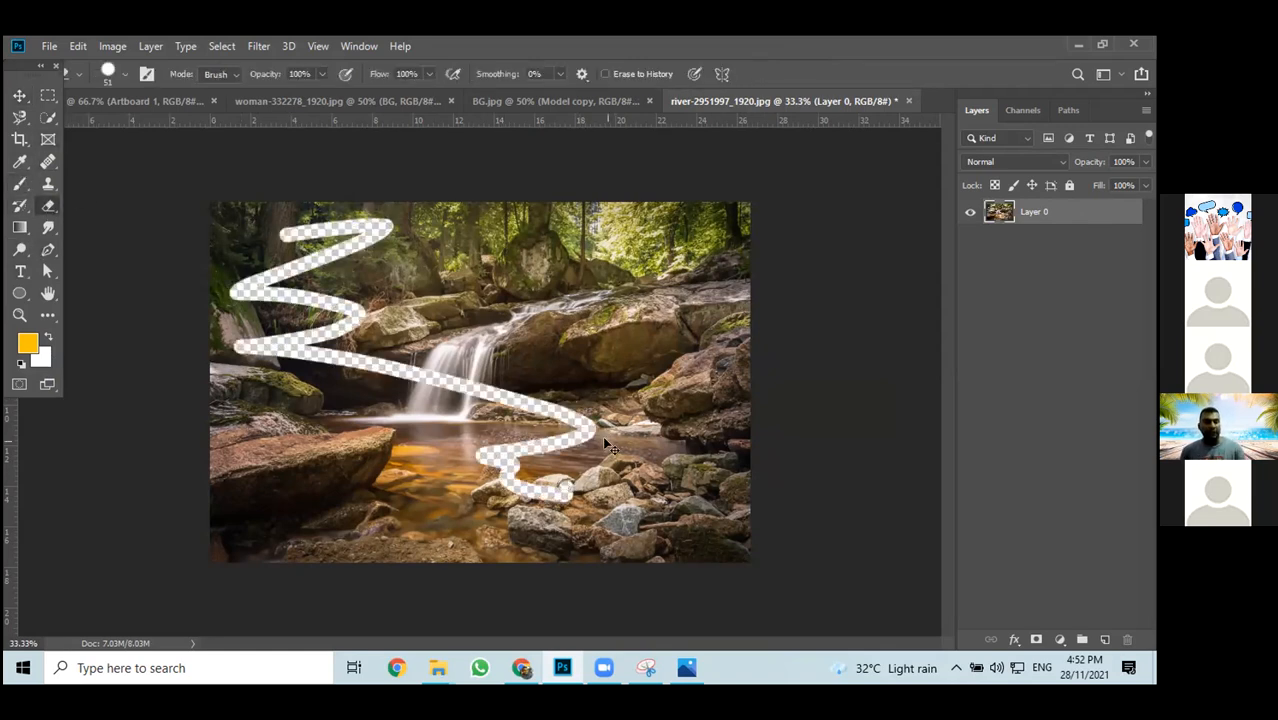
{"action": "key", "text": "ctrl+z"}
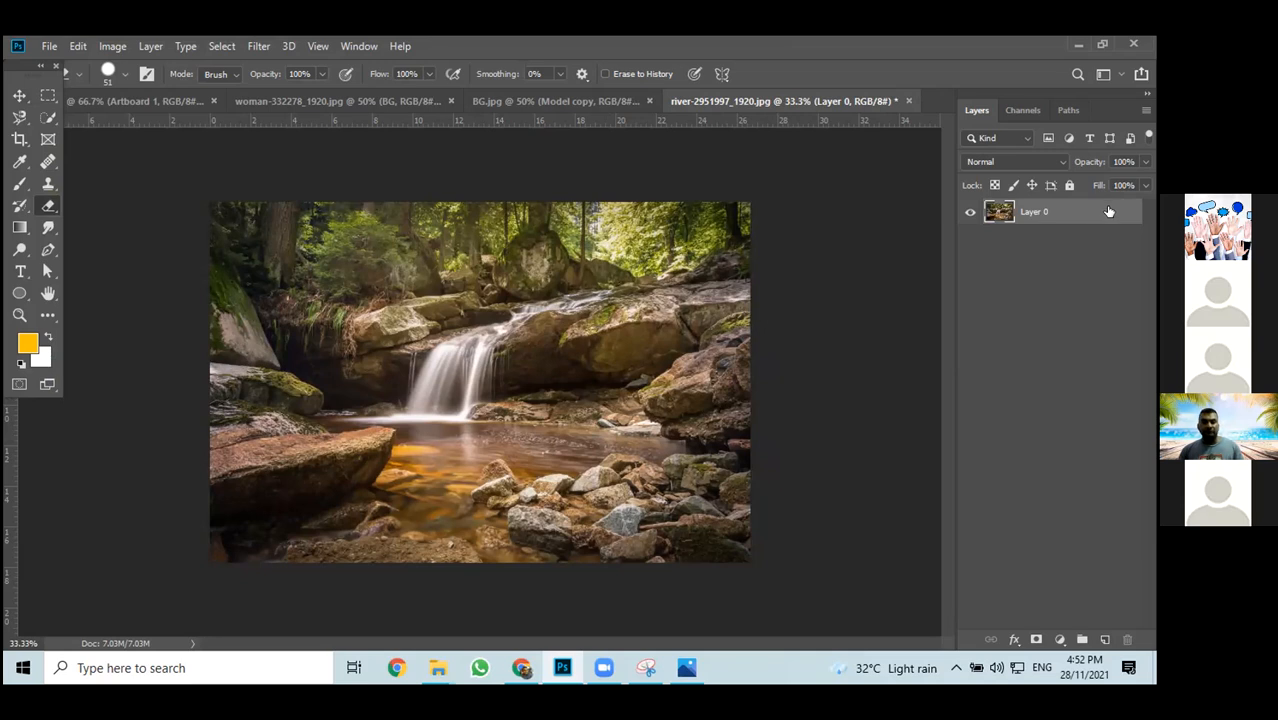
Place river-2951997_1920 from Downloads as an embedded image in BG.jpg and move the Model copy layer above it
{"action": "left_click", "coordinate": [617, 99]}
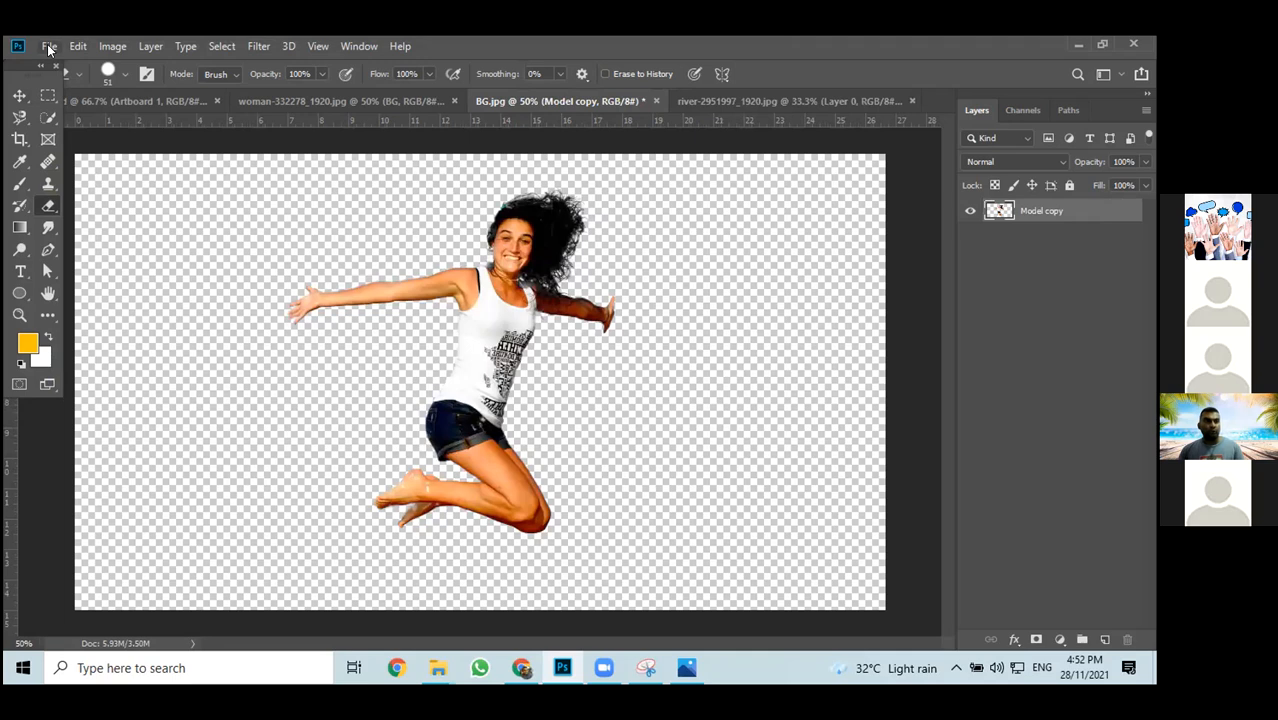
{"action": "left_click", "coordinate": [47, 44]}
{"action": "left_click", "coordinate": [122, 367]}
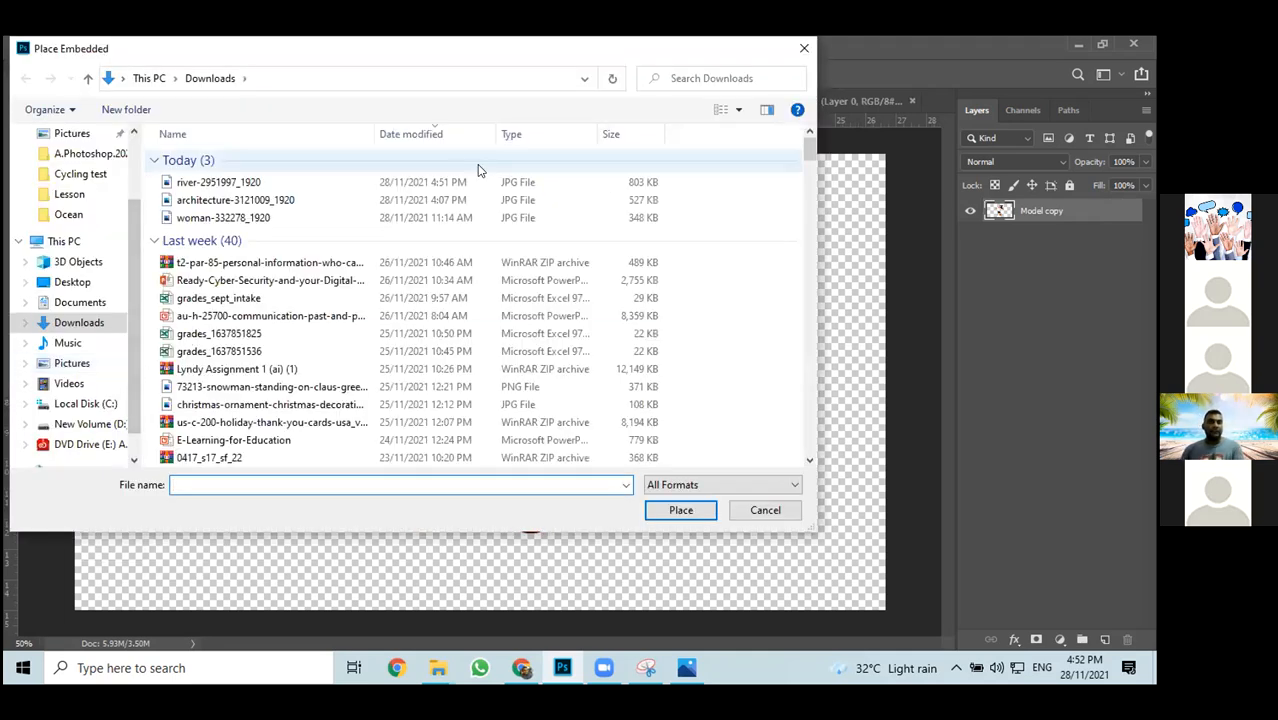
{"action": "left_click", "coordinate": [218, 183]}
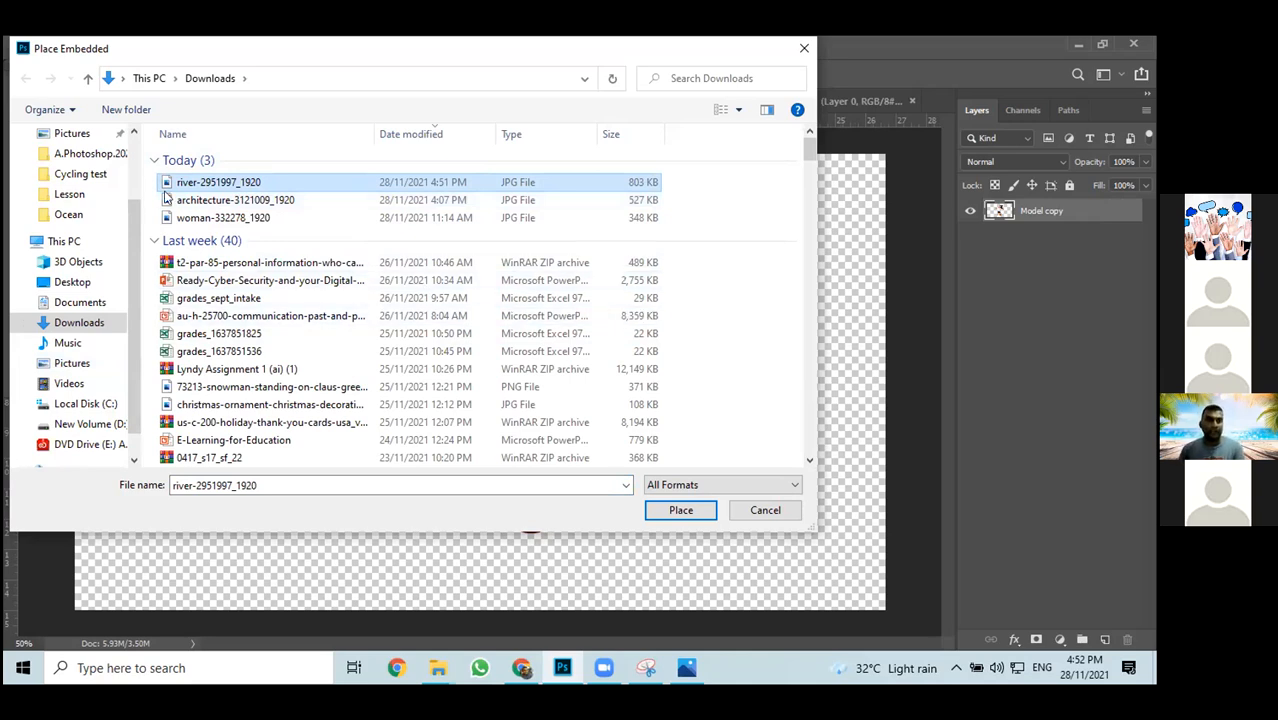
{"action": "left_click", "coordinate": [678, 509]}
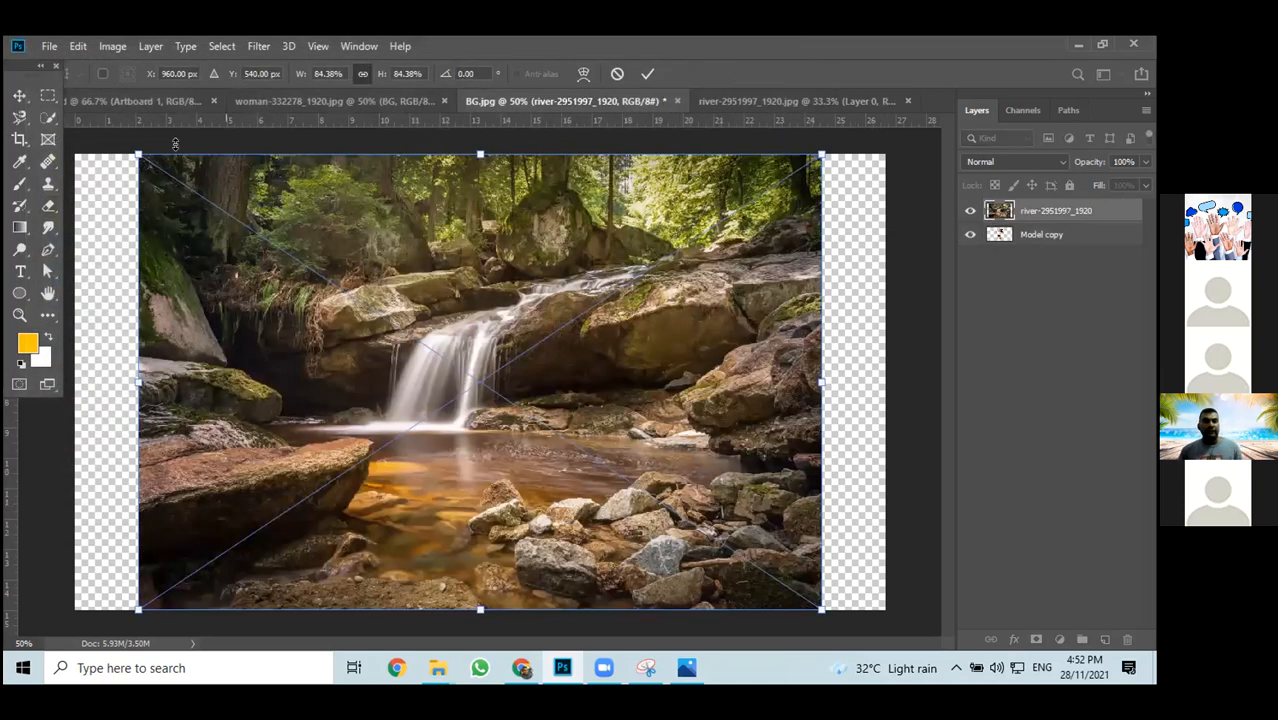
{"action": "left_click", "coordinate": [19, 95]}
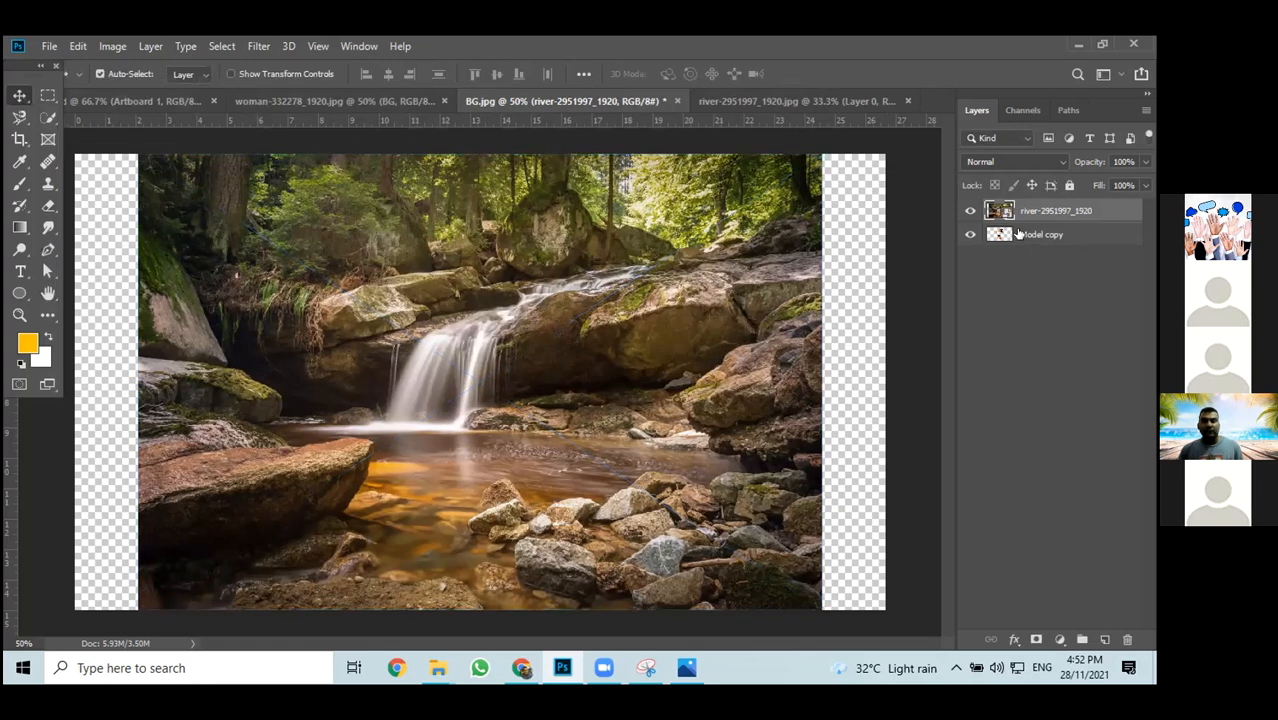
{"action": "left_click", "coordinate": [1078, 244]}
{"action": "left_click_drag", "start_coordinate": [1073, 233], "coordinate": [1078, 205]}
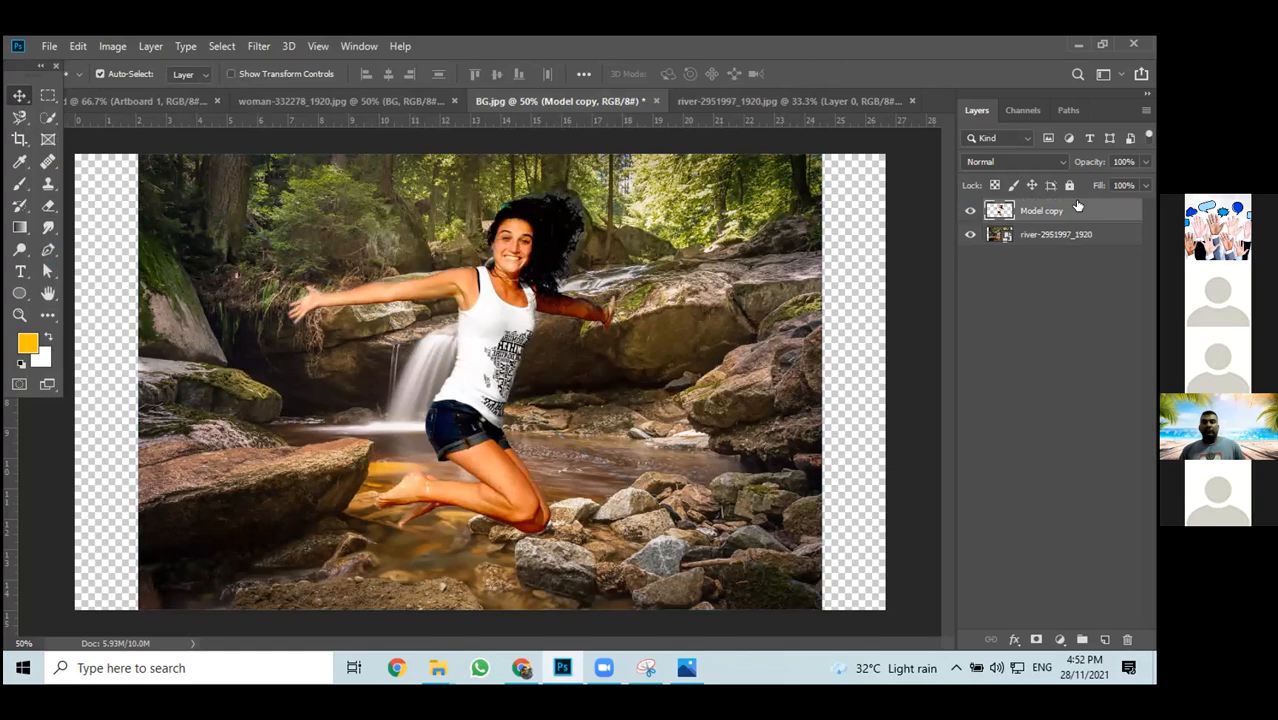
Try erasing part of the placed river layer in BG.jpg and decline rasterizing the smart object
{"action": "left_click", "coordinate": [1037, 234]}
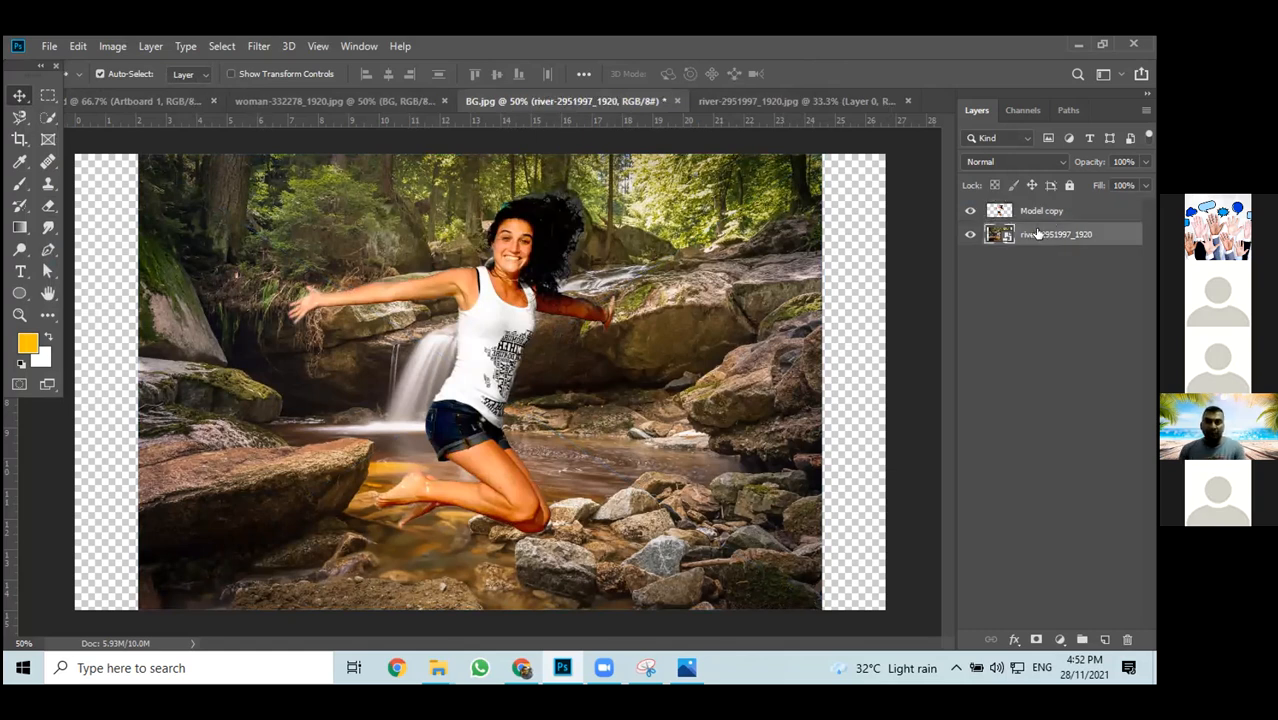
{"action": "left_click", "coordinate": [48, 205]}
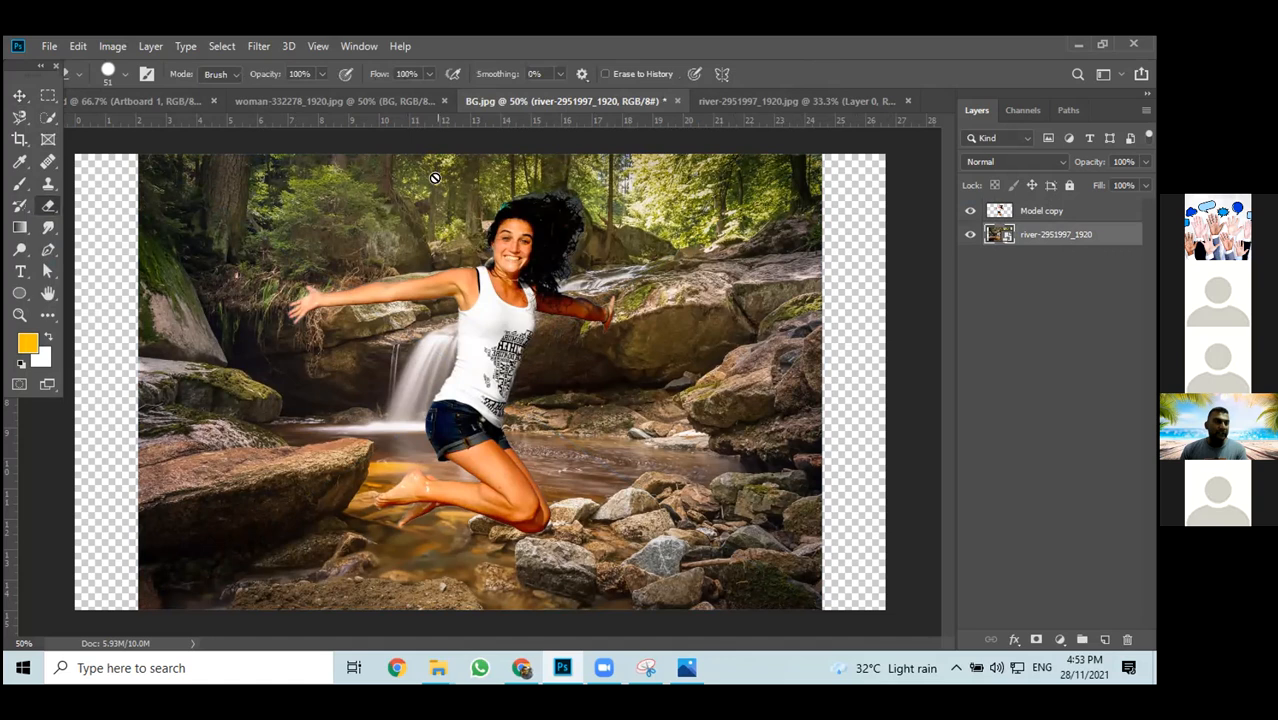
{"action": "left_click", "coordinate": [366, 213]}
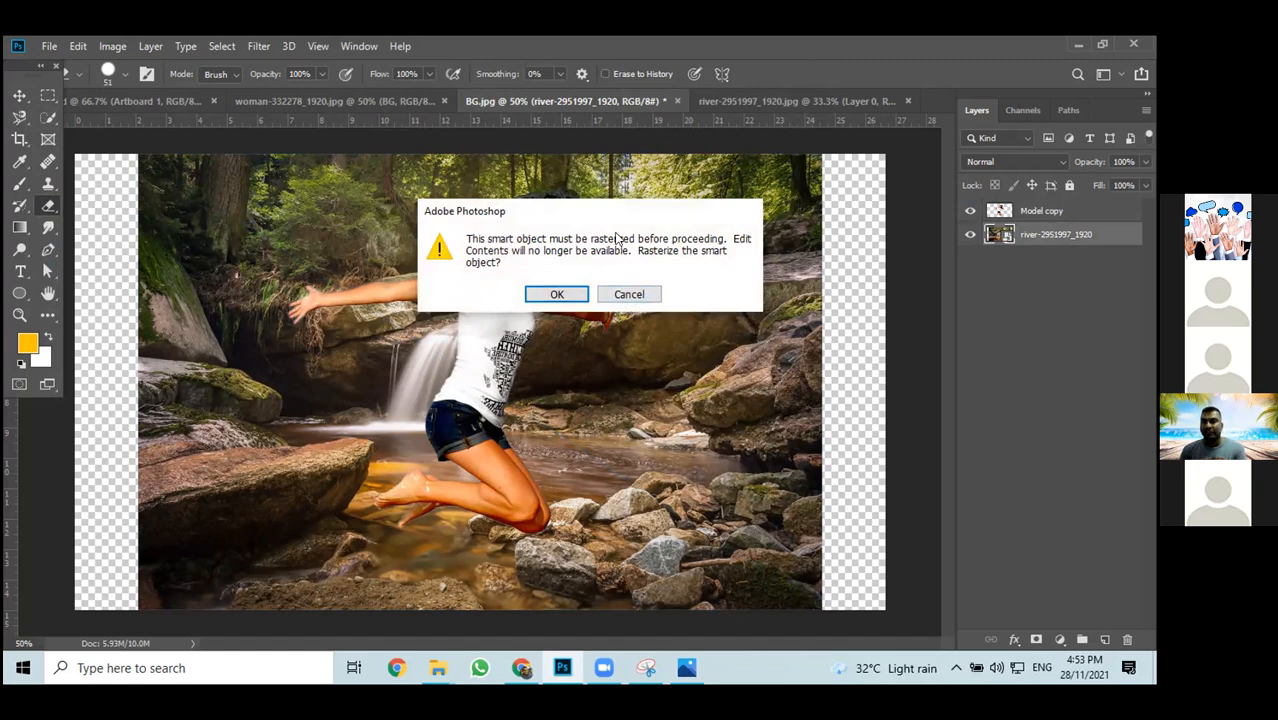
{"action": "left_click", "coordinate": [655, 294]}
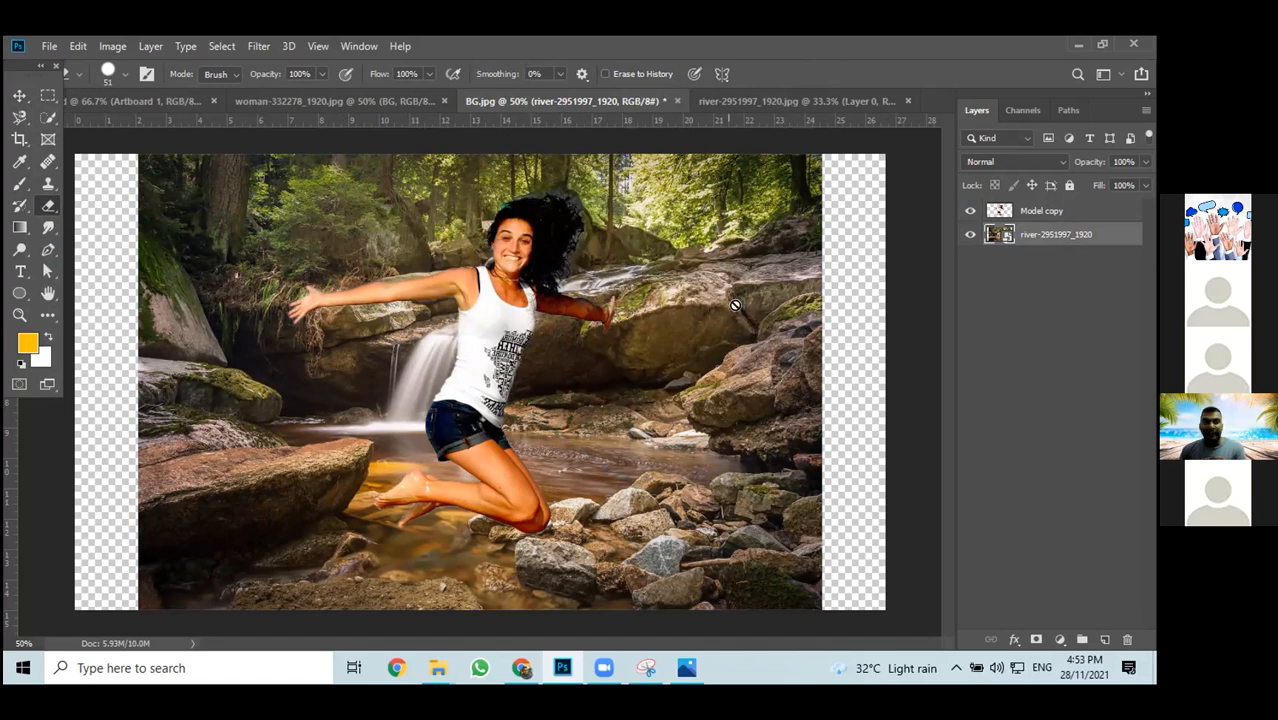
Try deleting a rectangular marquee selection over the trees from the river smart object, and deselect
{"action": "left_click", "coordinate": [48, 98]}
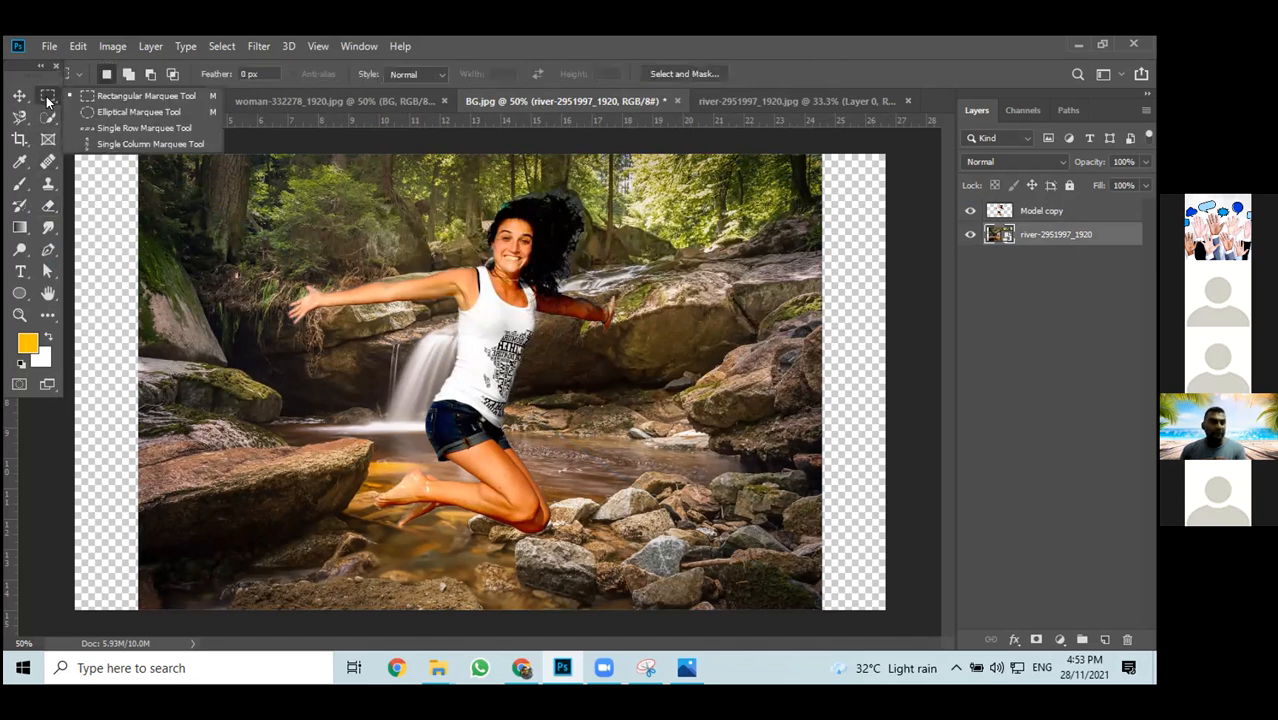
{"action": "left_click", "coordinate": [143, 97]}
{"action": "left_click_drag", "start_coordinate": [182, 190], "coordinate": [315, 279]}
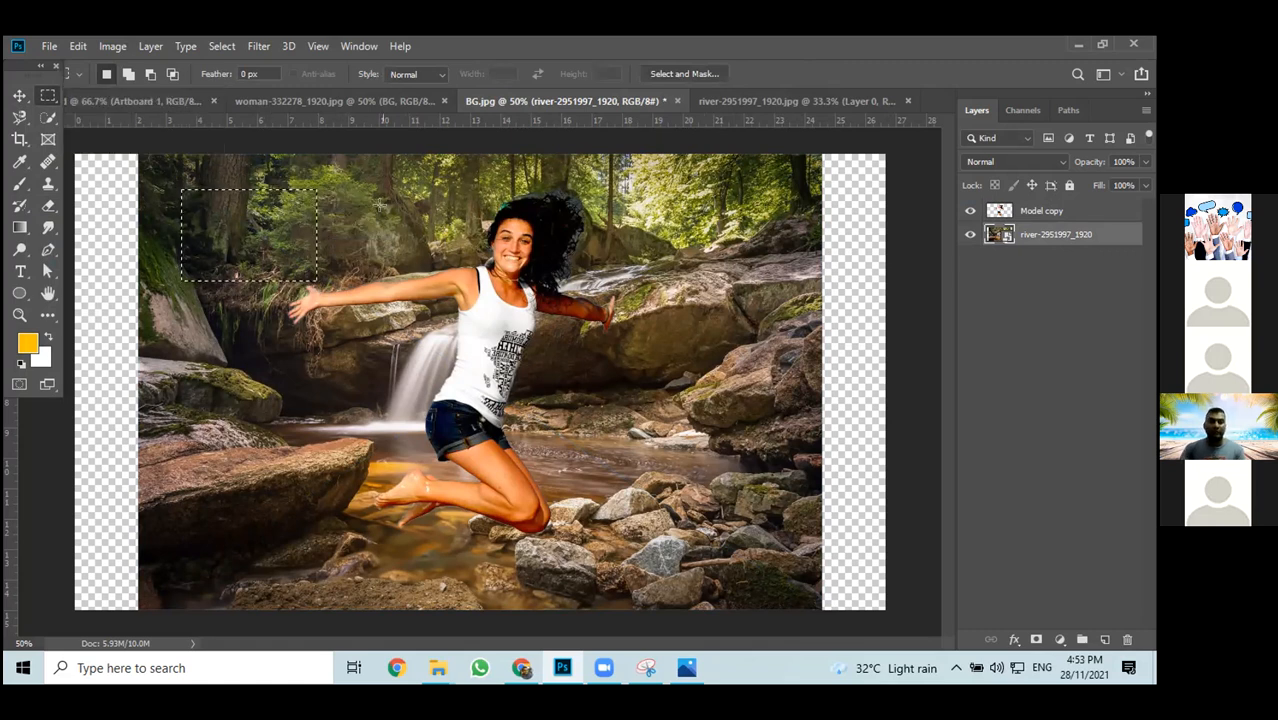
{"action": "key", "text": "Delete"}
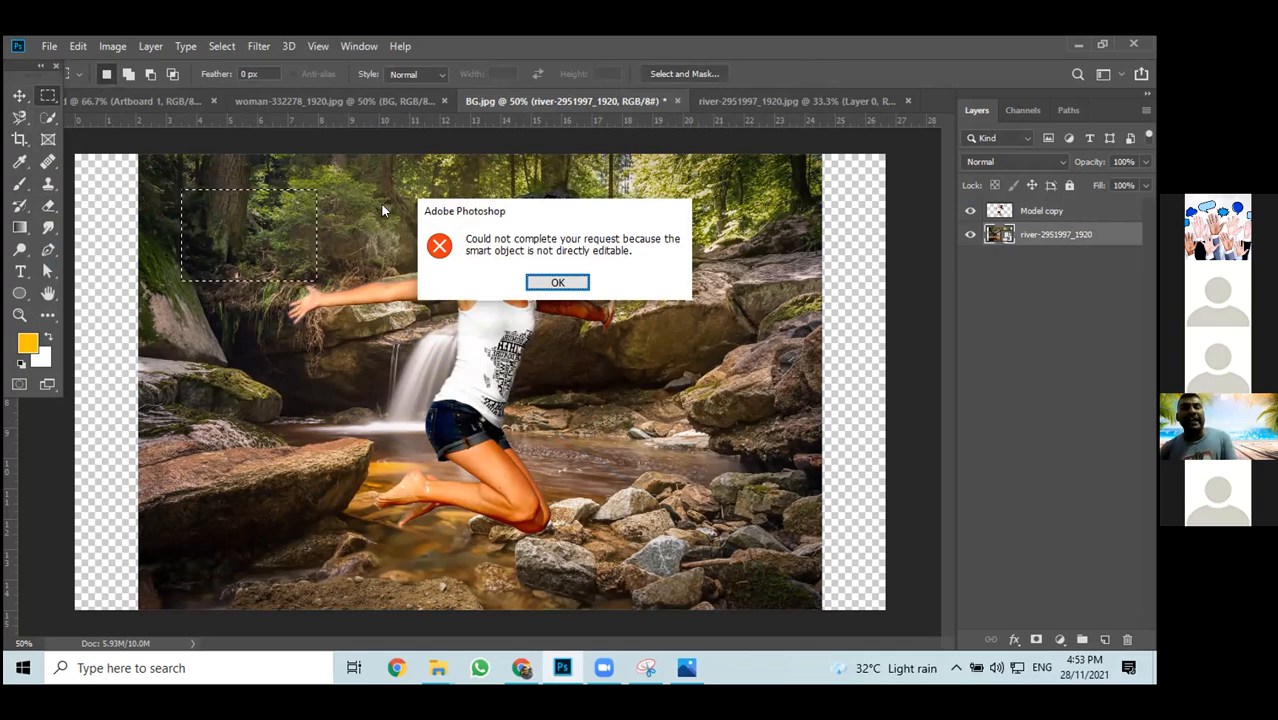
{"action": "left_click", "coordinate": [566, 284]}
{"action": "left_click", "coordinate": [606, 272]}
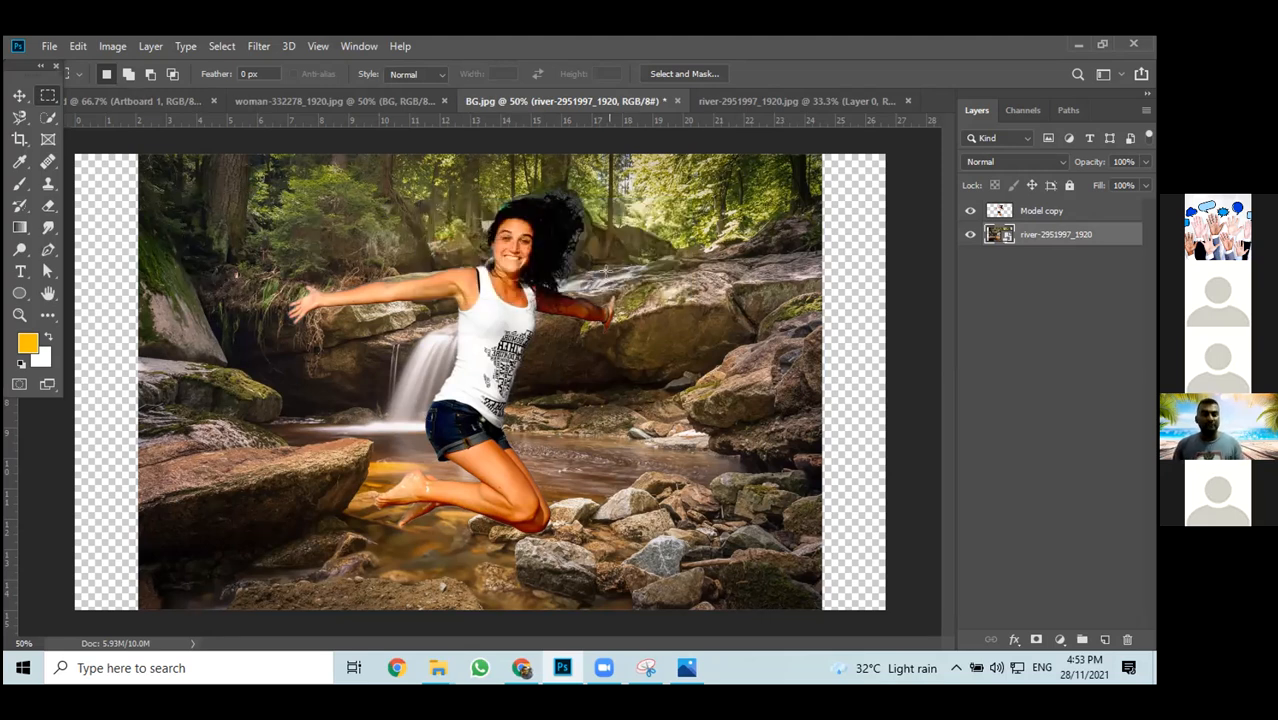
Move the model slightly to the left in front of the waterfall
{"action": "double_click", "coordinate": [1044, 232]}
{"action": "key", "text": "Return"}
{"action": "left_click", "coordinate": [19, 96]}
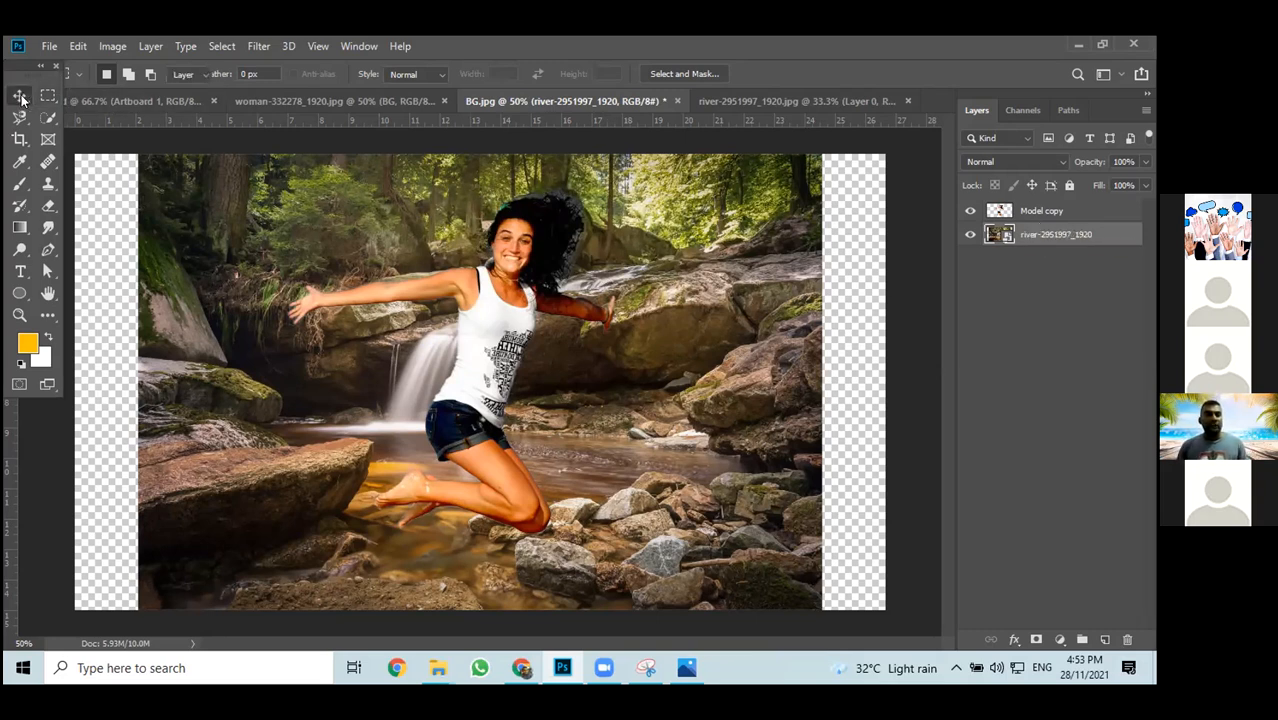
{"action": "left_click_drag", "start_coordinate": [538, 288], "coordinate": [514, 294]}
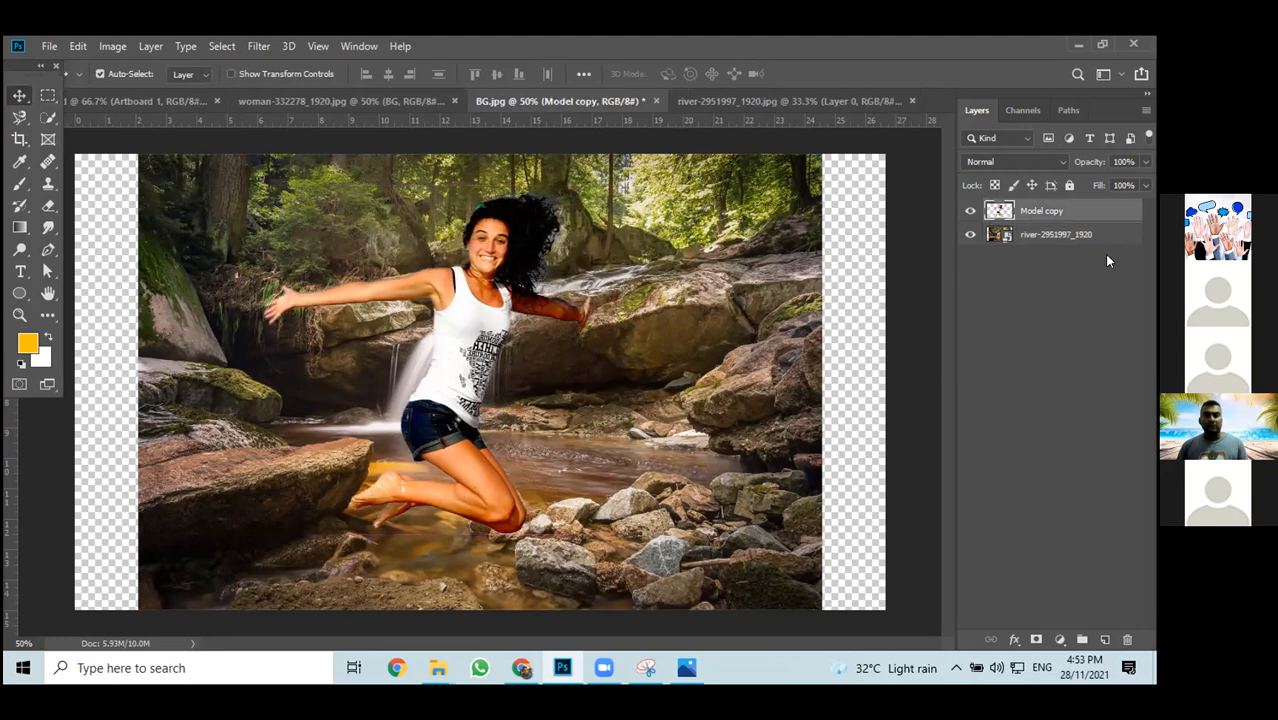
Try shifting the river layer to the canvas's left edge and scaling it to 100.24%, and undo both changes
{"action": "left_click", "coordinate": [1094, 236]}
{"action": "left_click_drag", "start_coordinate": [255, 235], "coordinate": [189, 231]}
{"action": "key", "text": "ctrl+t"}
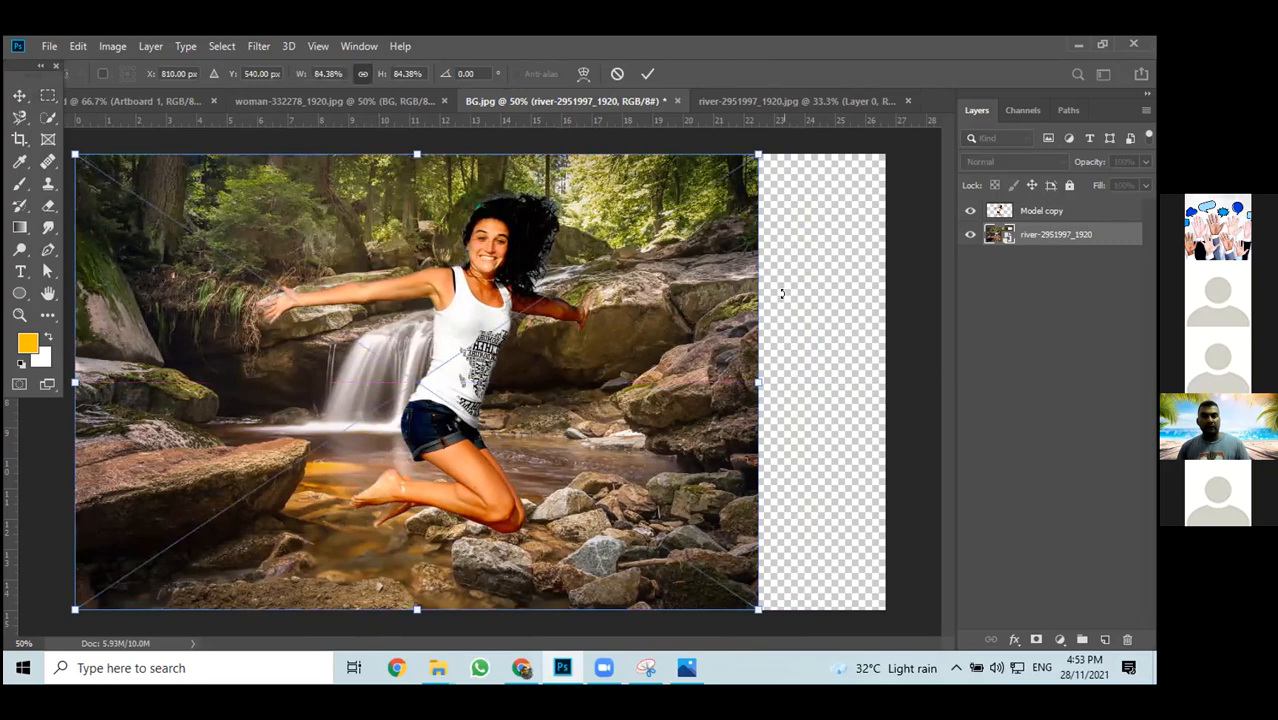
{"action": "left_click_drag", "start_coordinate": [758, 155], "coordinate": [891, 78]}
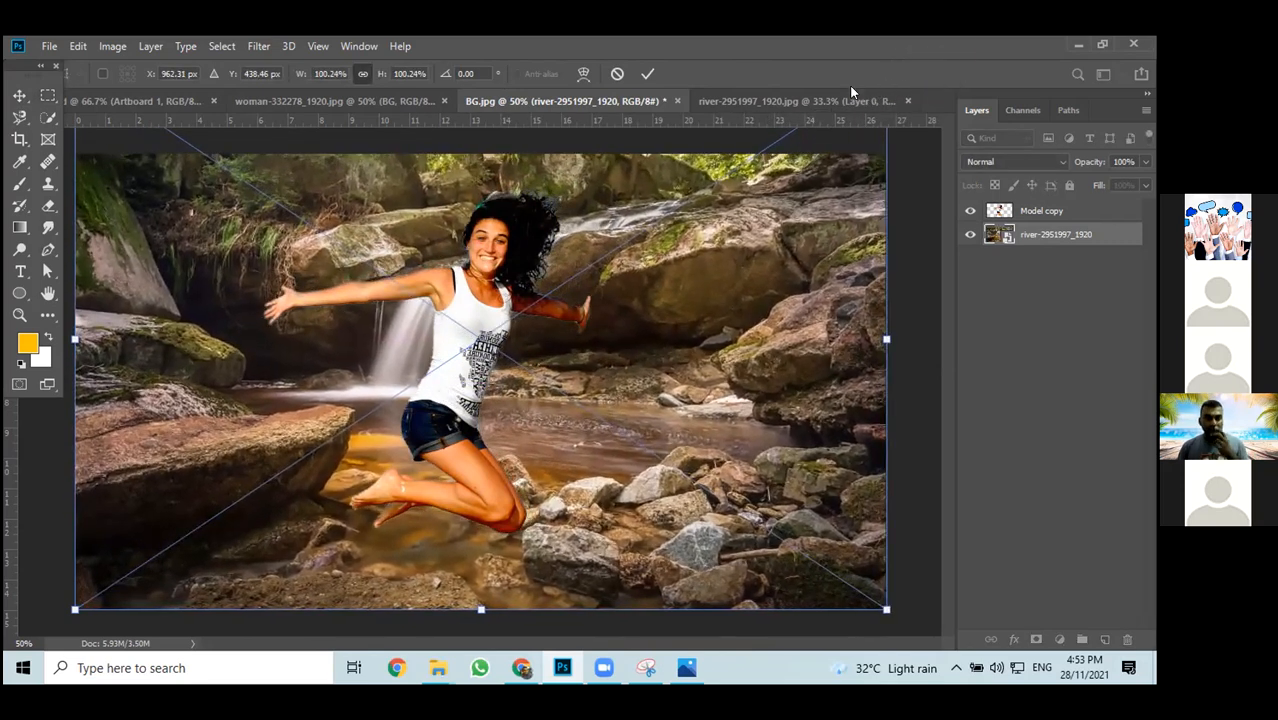
{"action": "left_click", "coordinate": [17, 96]}
{"action": "left_click_drag", "start_coordinate": [666, 341], "coordinate": [658, 356]}
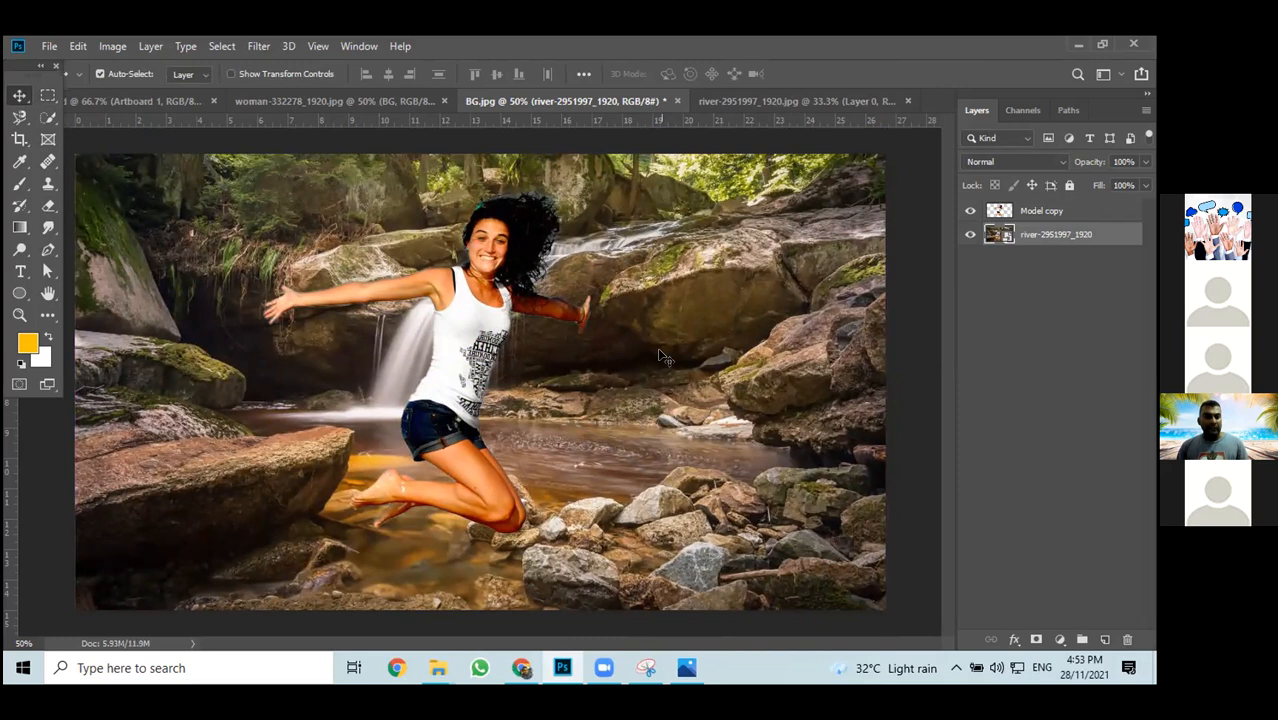
{"action": "key", "text": "ctrl+z"}
{"action": "key", "text": "ctrl+z"}
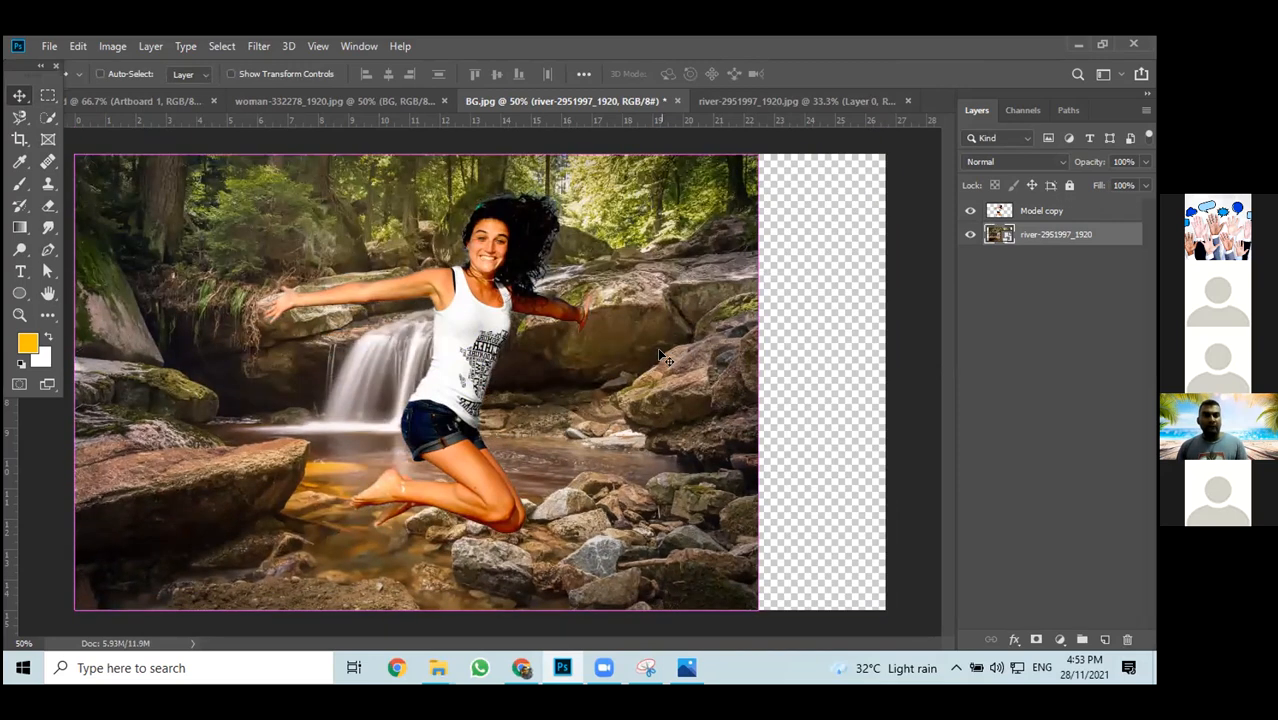
{"action": "key", "text": "ctrl+z"}
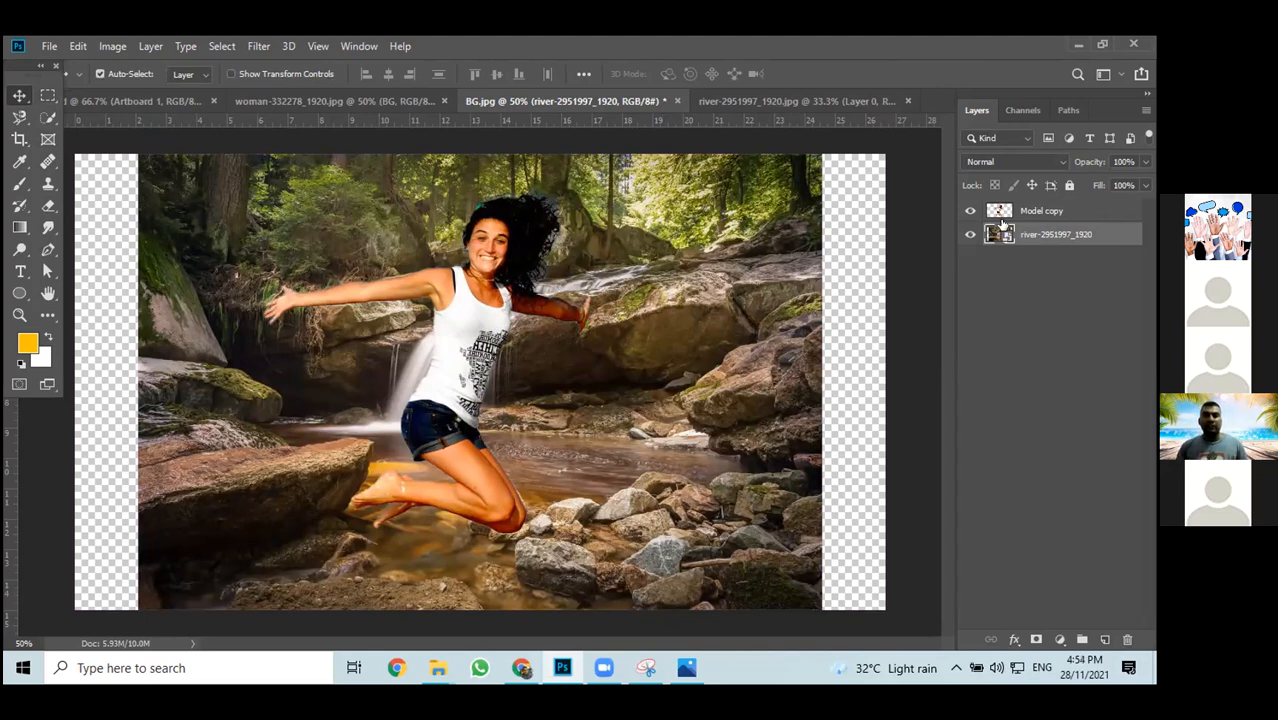
Align the river layer with the left edge of the BG.jpg canvas and enlarge it proportionally to cover the whole canvas
{"action": "left_click", "coordinate": [835, 102]}
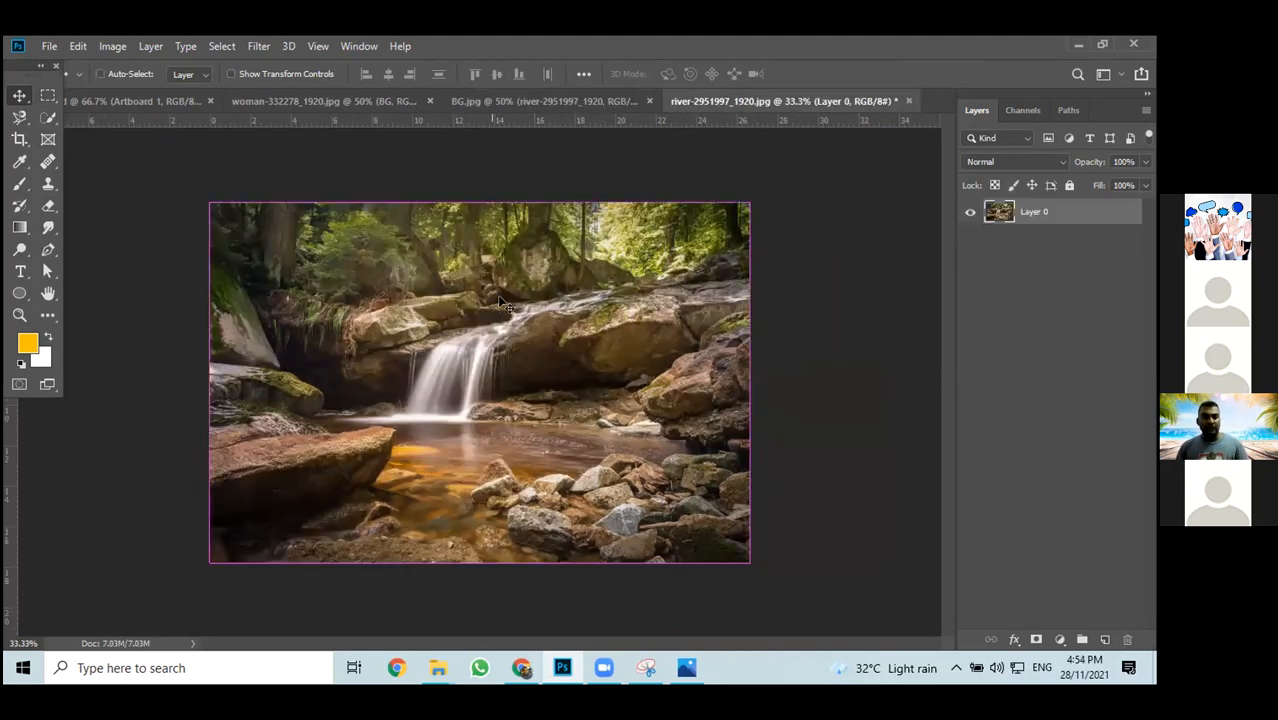
{"action": "left_click", "coordinate": [487, 101]}
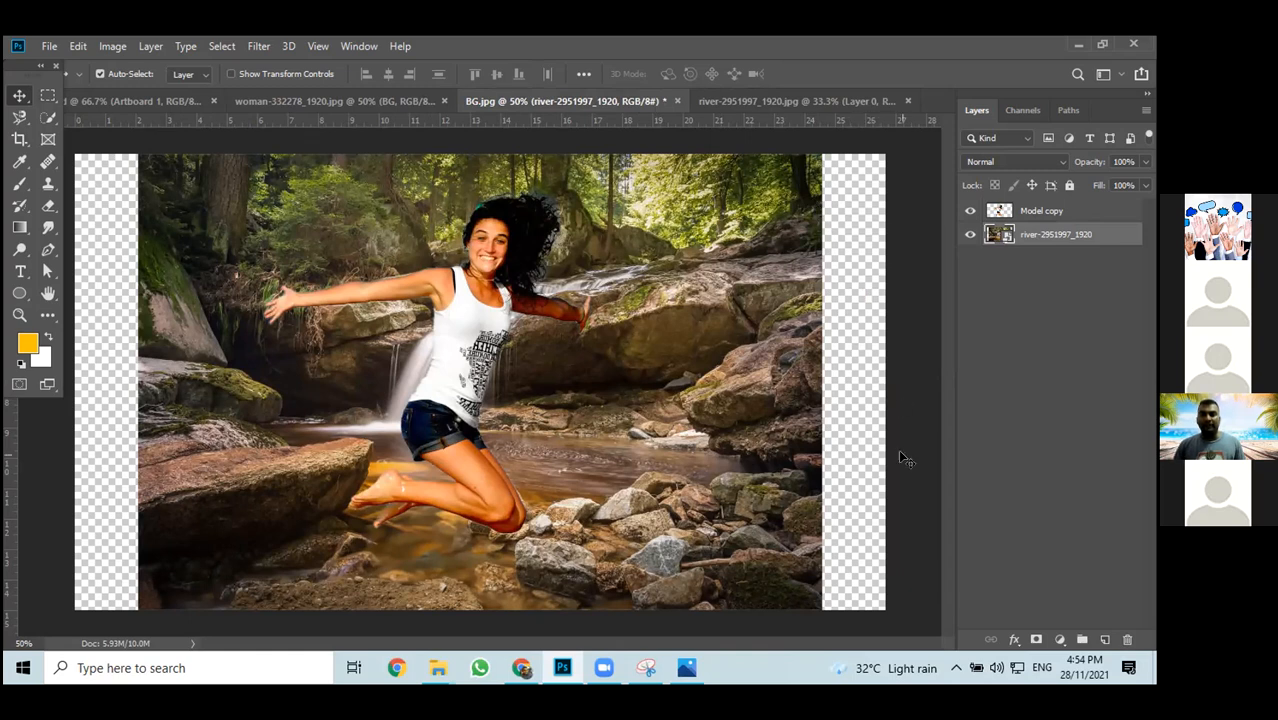
{"action": "left_click_drag", "start_coordinate": [716, 402], "coordinate": [645, 390]}
{"action": "key", "text": "ctrl+t"}
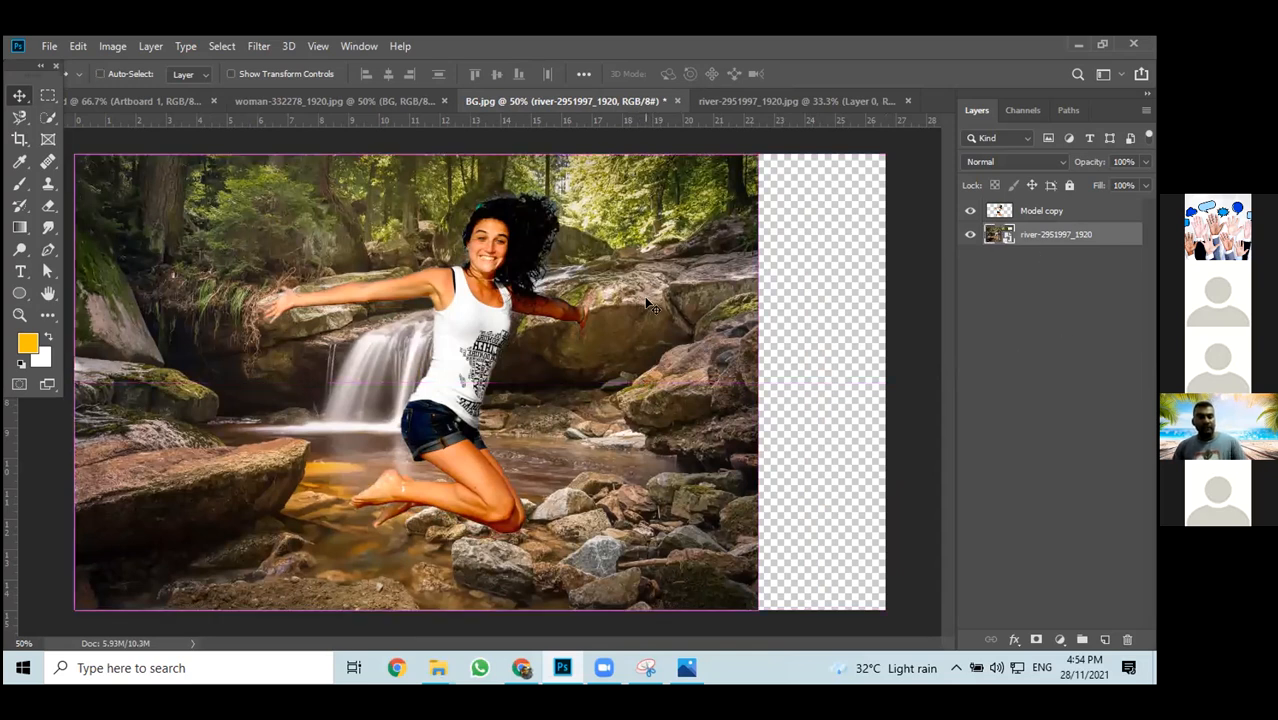
{"action": "left_click_drag", "start_coordinate": [758, 155], "coordinate": [919, 97]}
{"action": "left_click", "coordinate": [20, 96]}
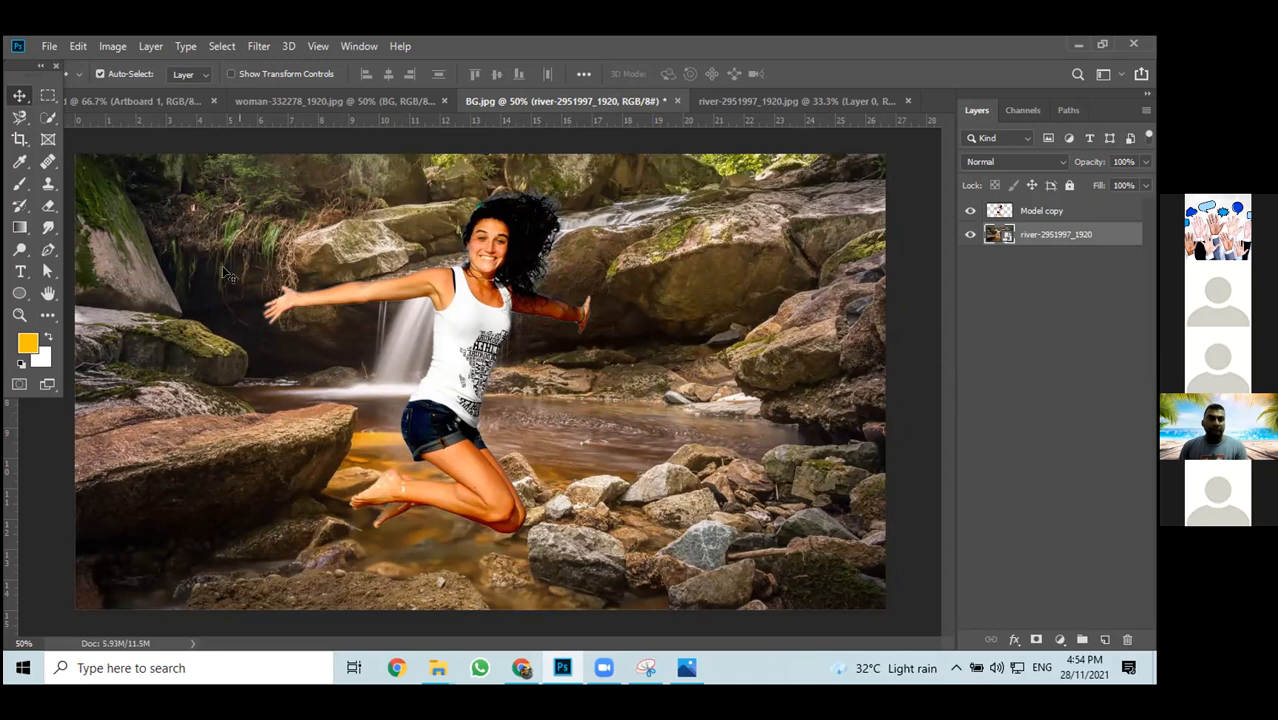
{"action": "left_click", "coordinate": [113, 47]}
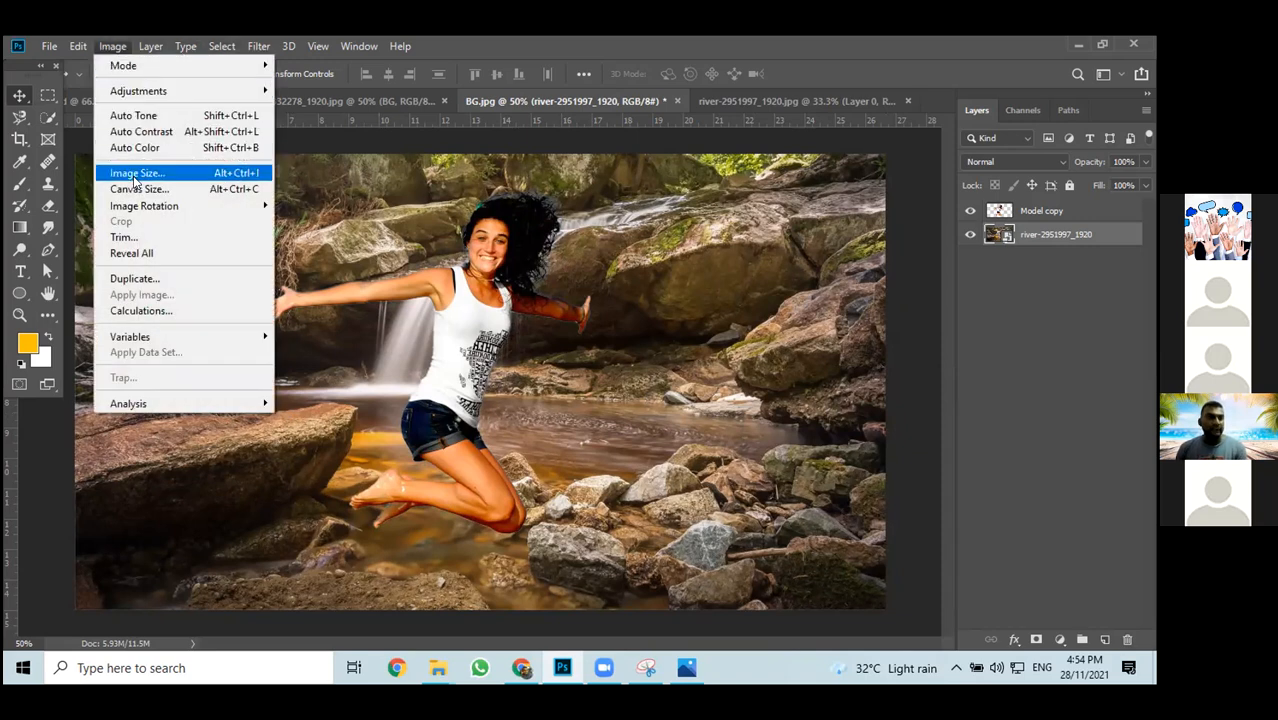
{"action": "mouse_move", "coordinate": [146, 93]}
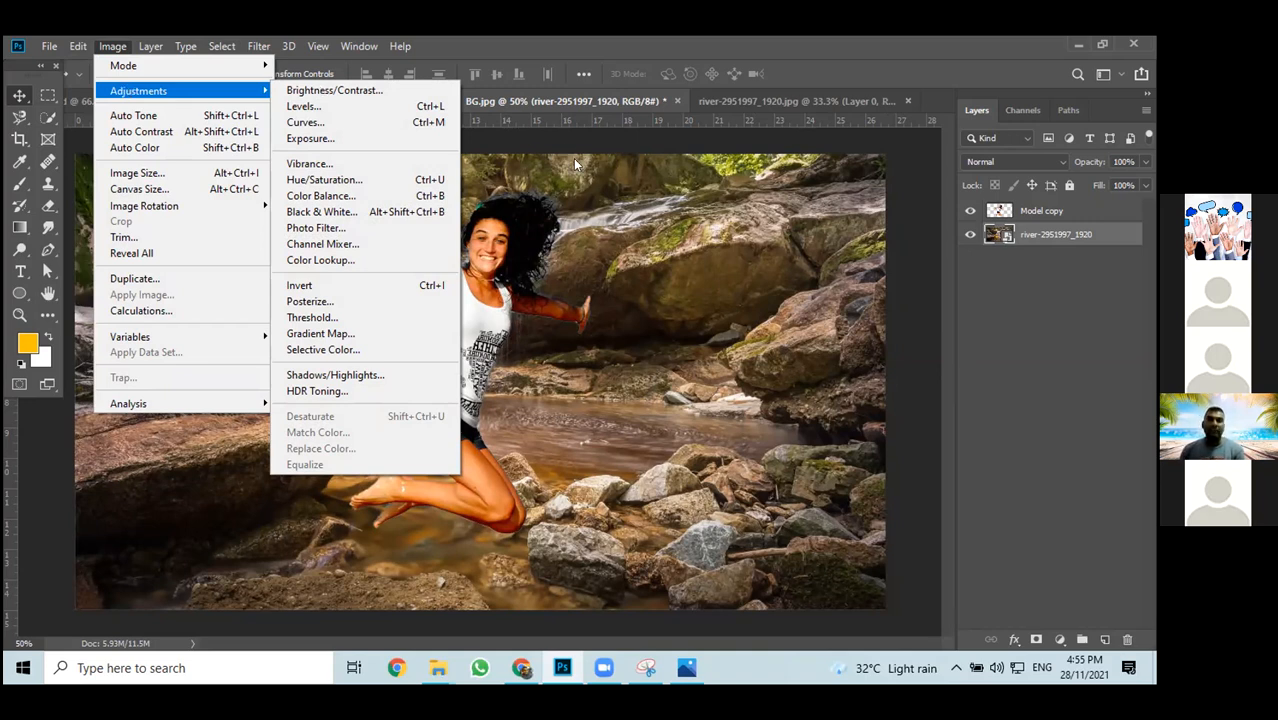
{"action": "left_click", "coordinate": [675, 258]}
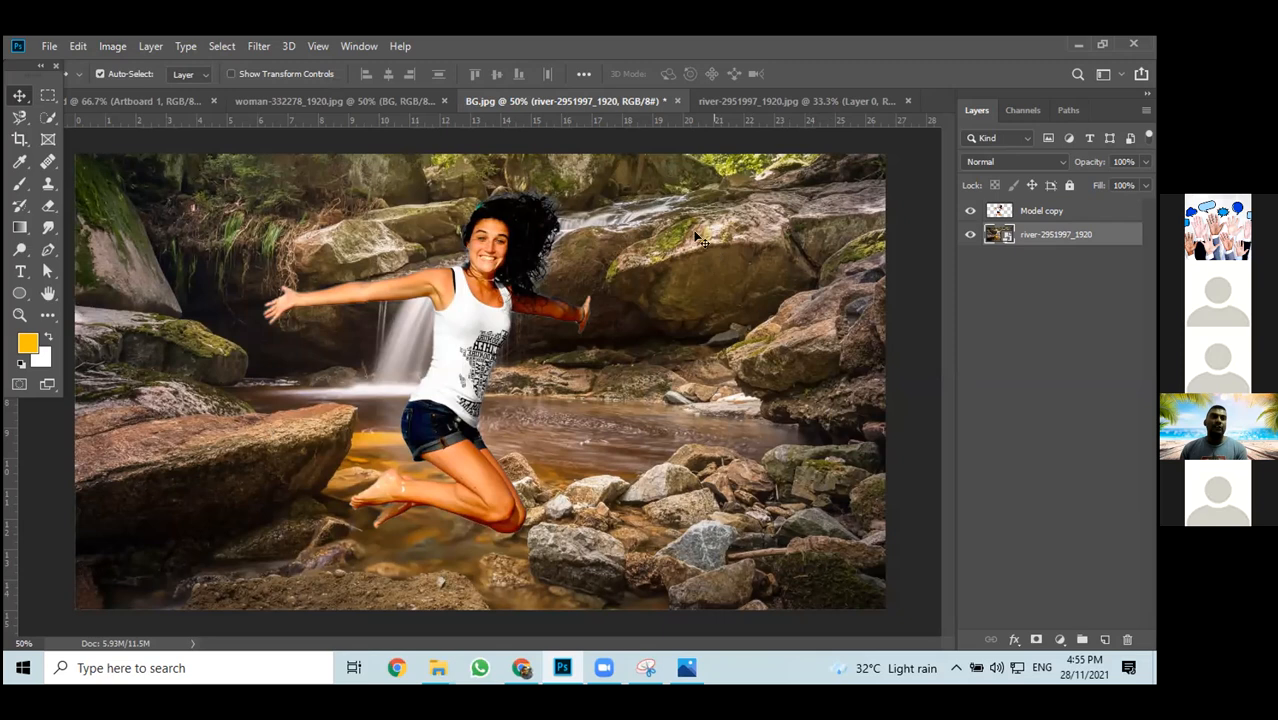
Apply a Black & White adjustment with the Default preset to the river smart object in BG.jpg
{"action": "left_click", "coordinate": [108, 47]}
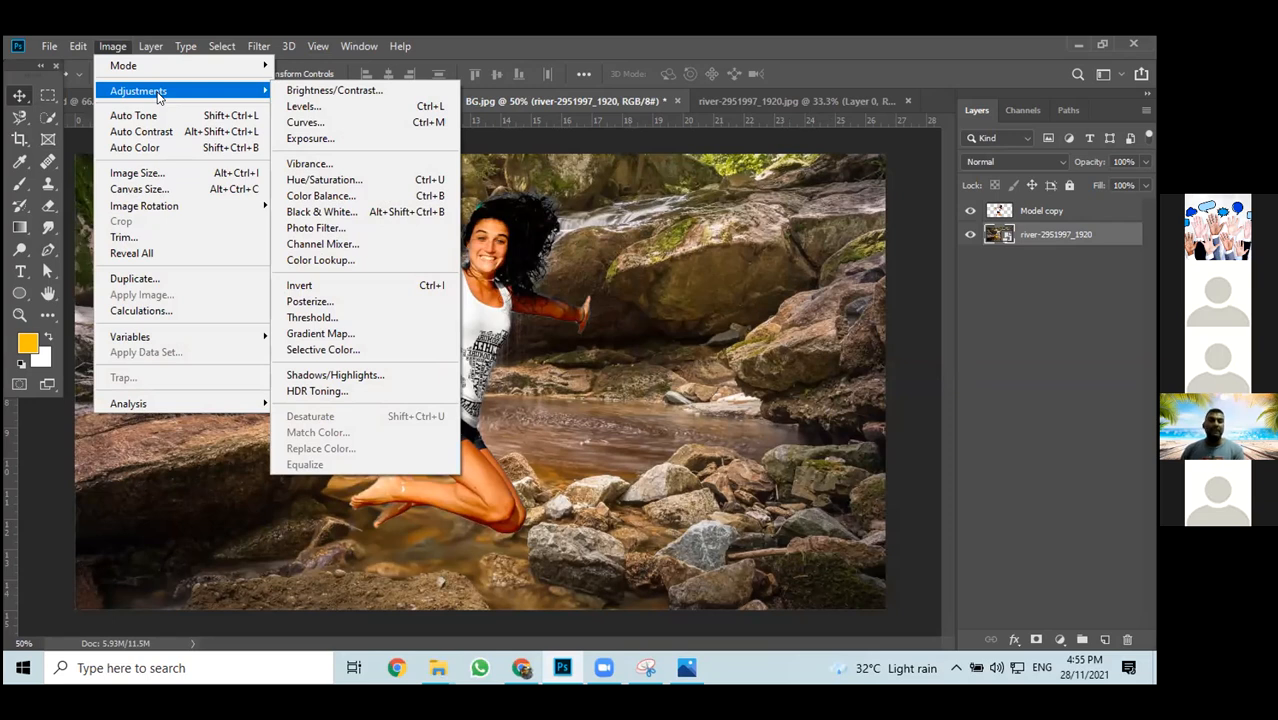
{"action": "left_click", "coordinate": [340, 214]}
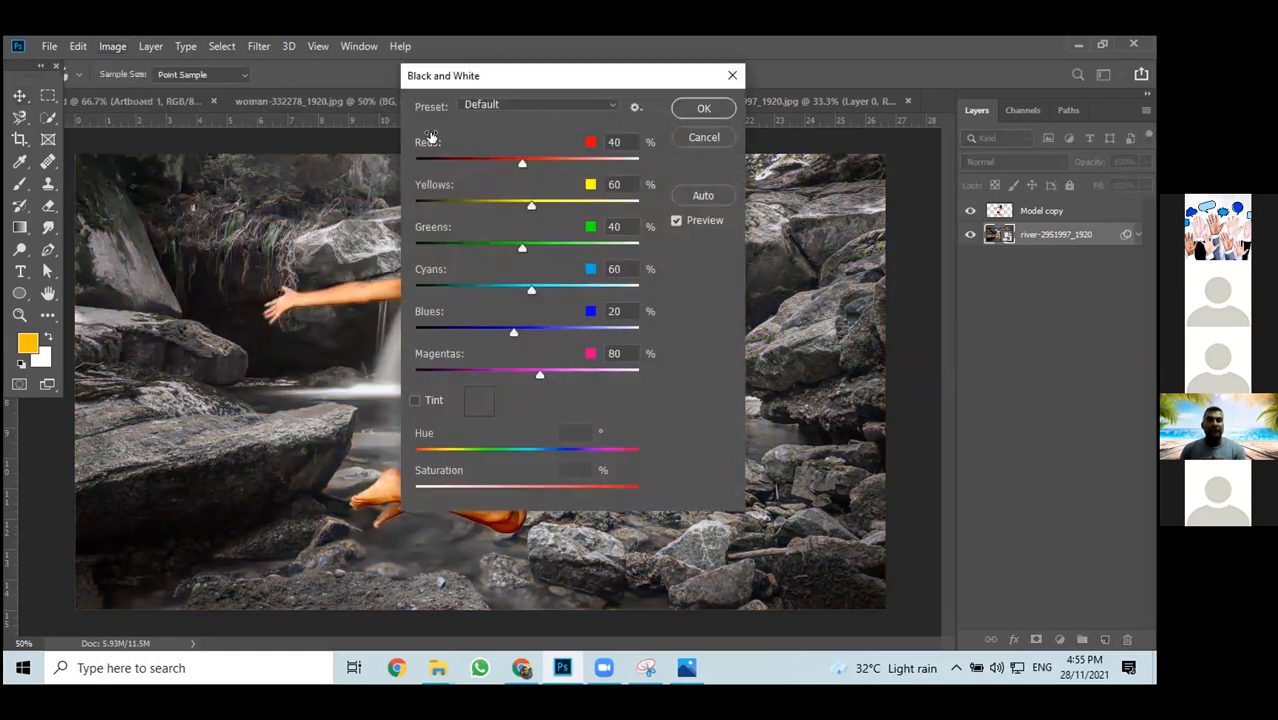
{"action": "left_click_drag", "start_coordinate": [532, 83], "coordinate": [799, 96]}
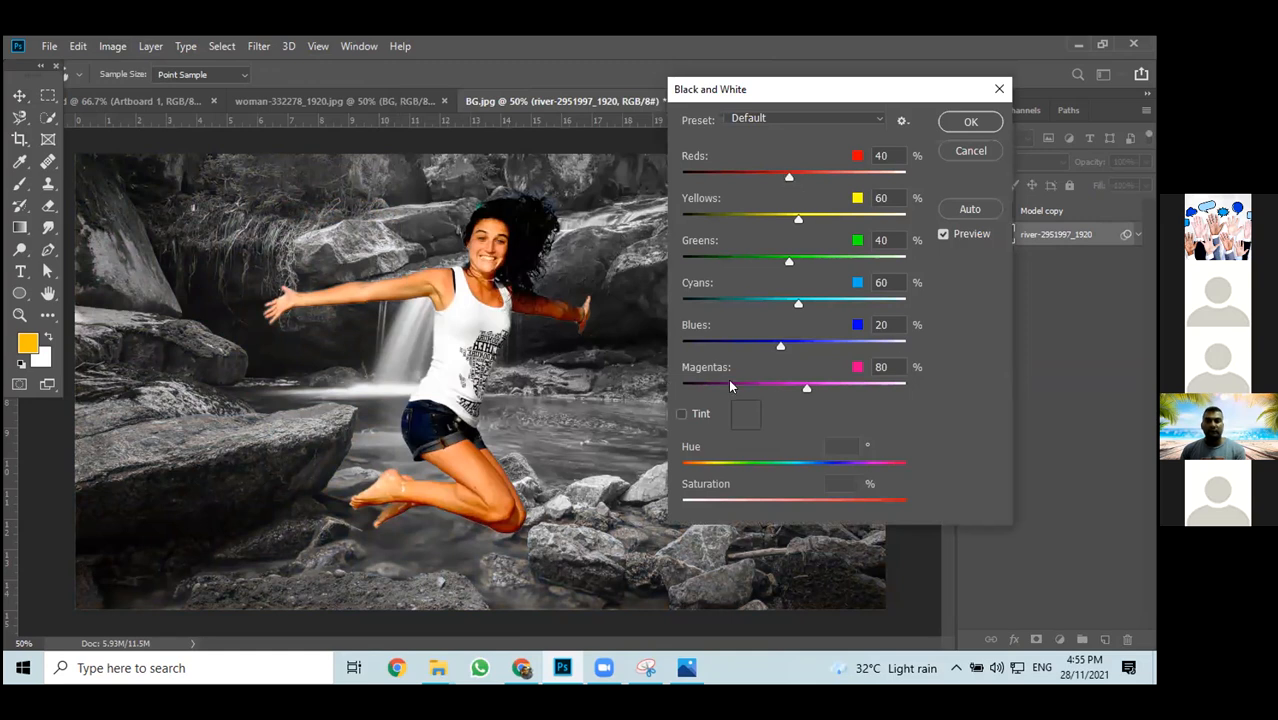
{"action": "left_click", "coordinate": [966, 124]}
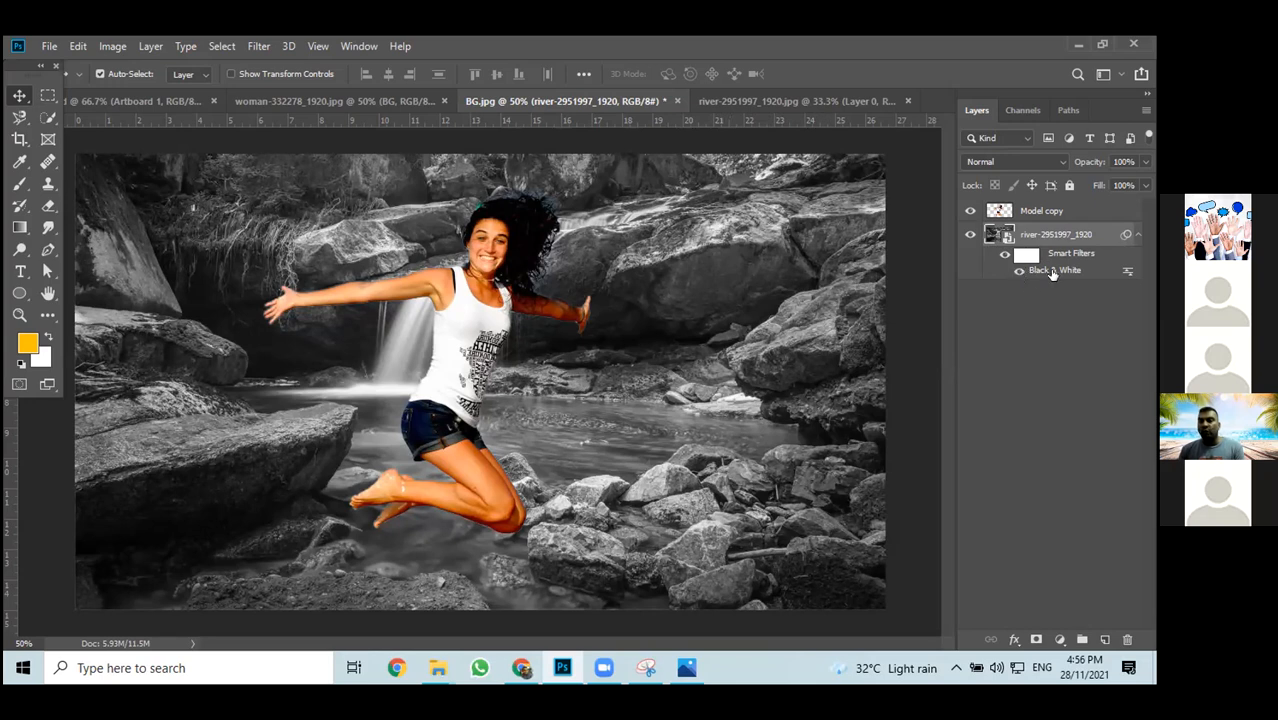
Hide the Black & White smart filter on the river layer and check the properties from its filter mask
{"action": "left_click", "coordinate": [1017, 274]}
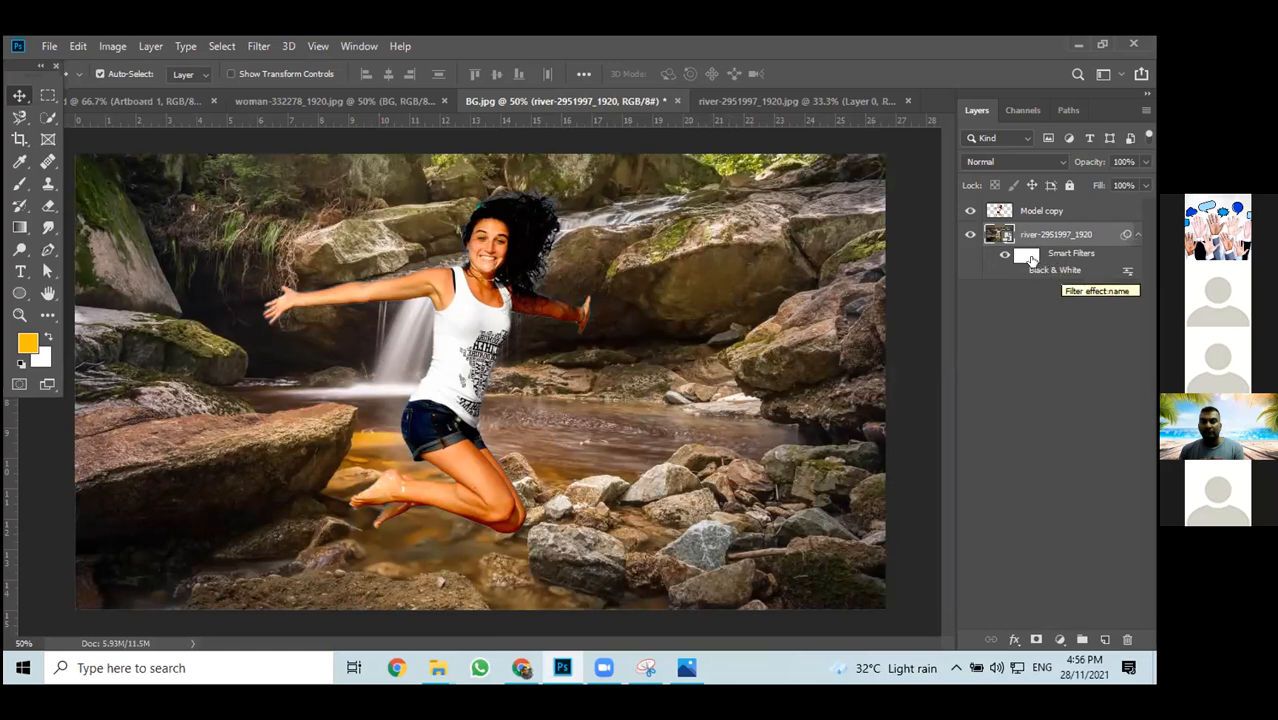
{"action": "double_click", "coordinate": [1028, 258]}
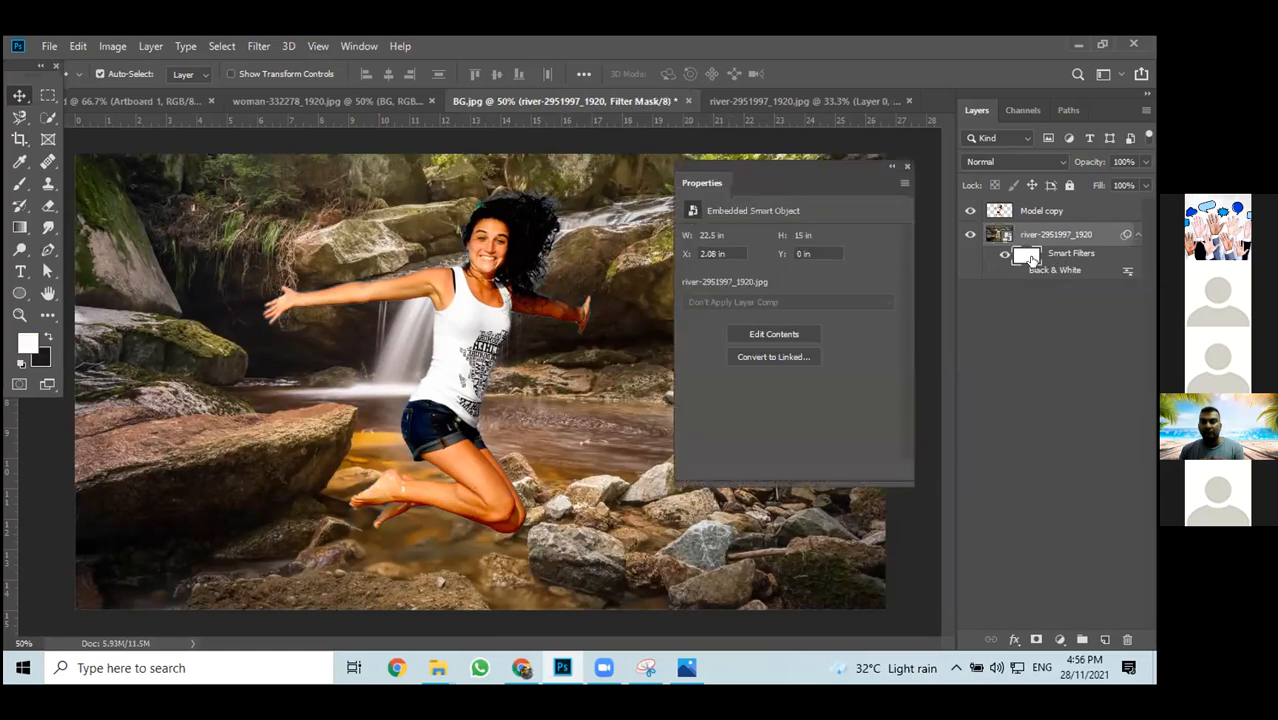
{"action": "left_click", "coordinate": [906, 166]}
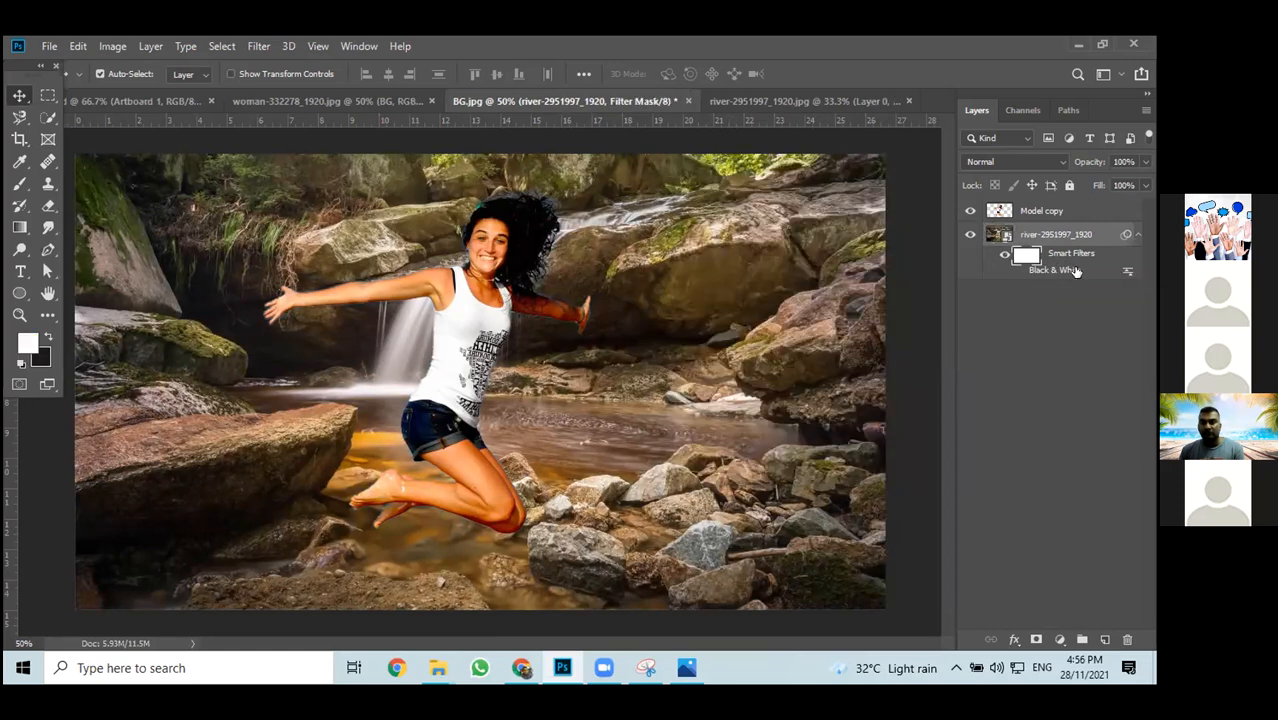
Accept the Black & White filter's blending options with Normal mode and 100% opacity, and select its filter mask
{"action": "double_click", "coordinate": [1126, 273]}
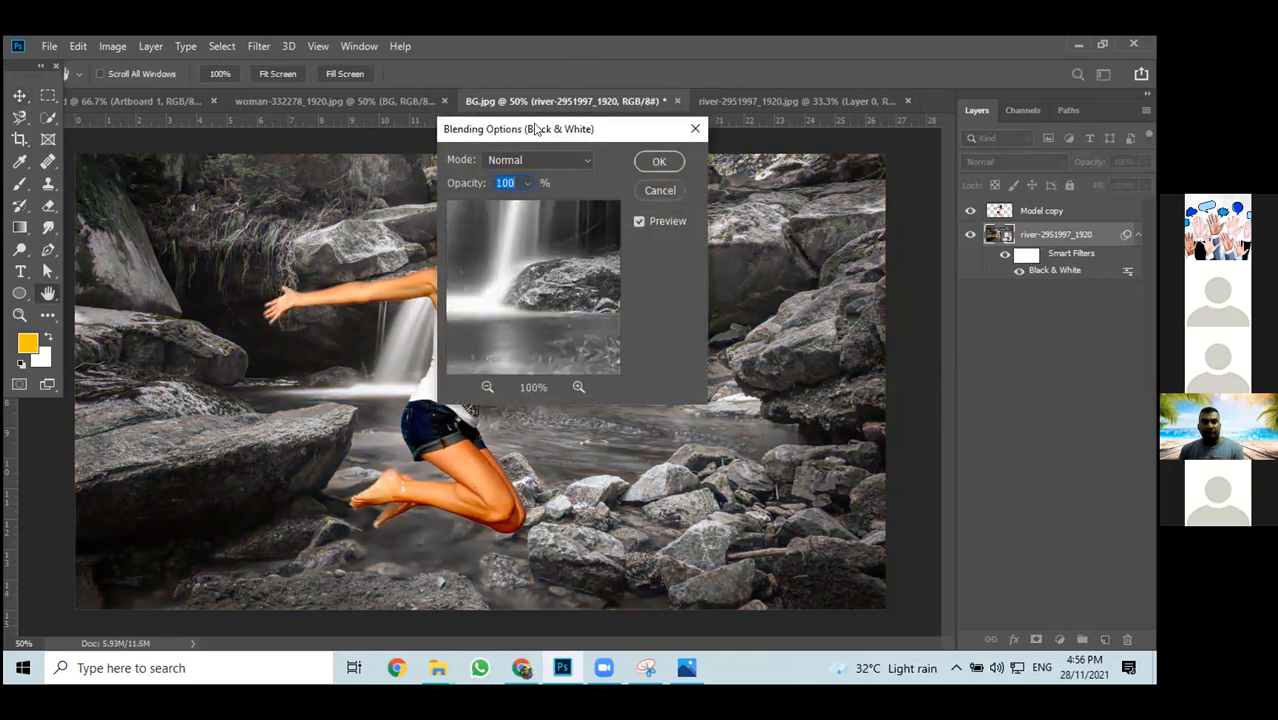
{"action": "left_click_drag", "start_coordinate": [558, 131], "coordinate": [608, 141]}
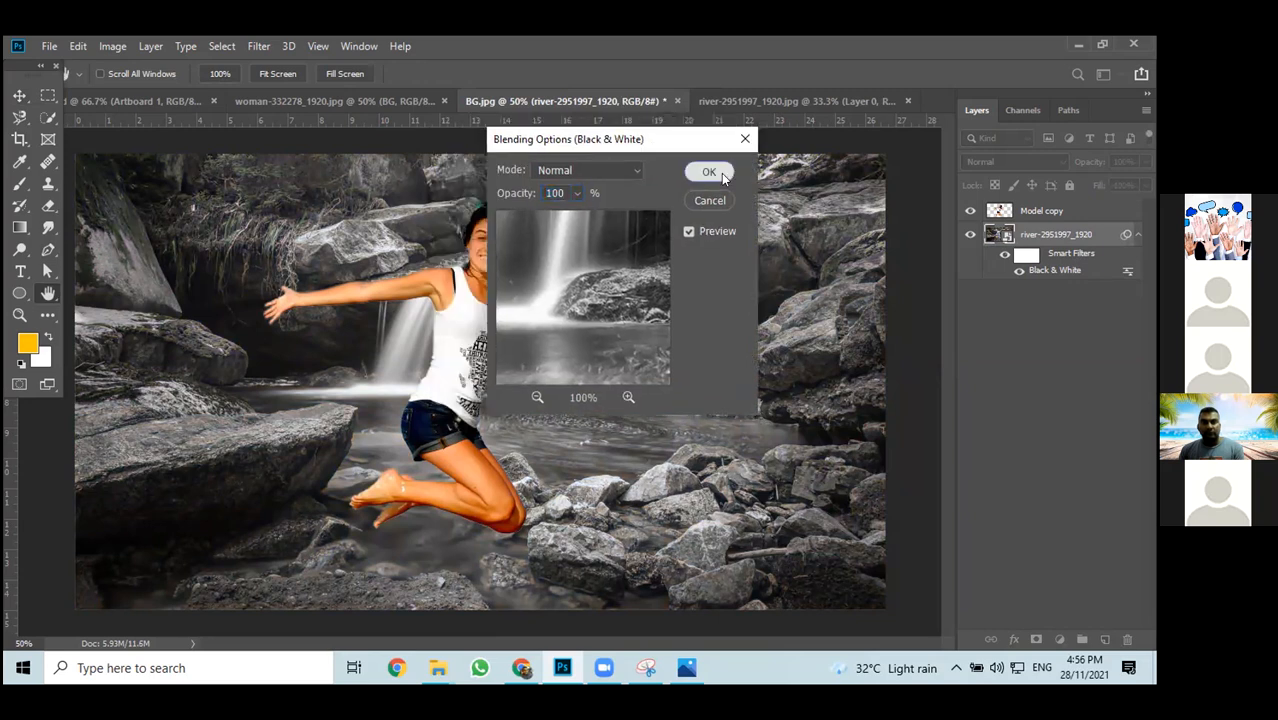
{"action": "left_click", "coordinate": [709, 173]}
{"action": "left_click", "coordinate": [1025, 254]}
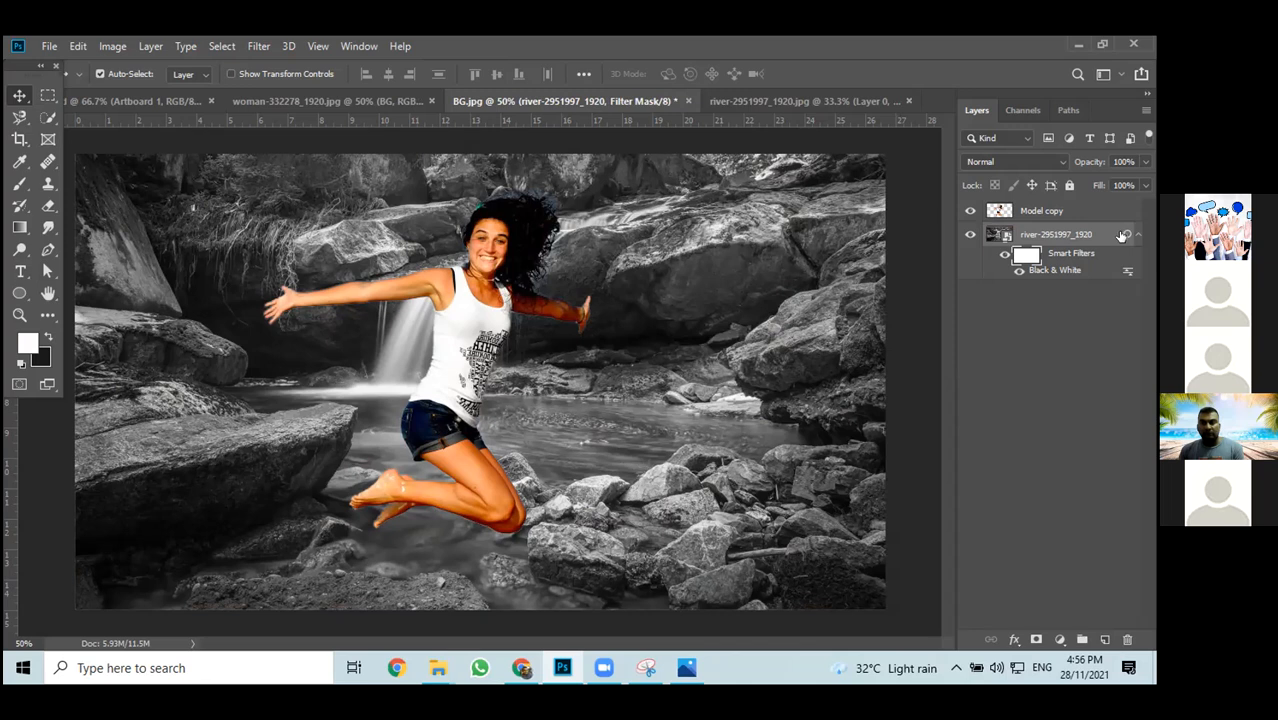
{"action": "left_click", "coordinate": [1080, 256]}
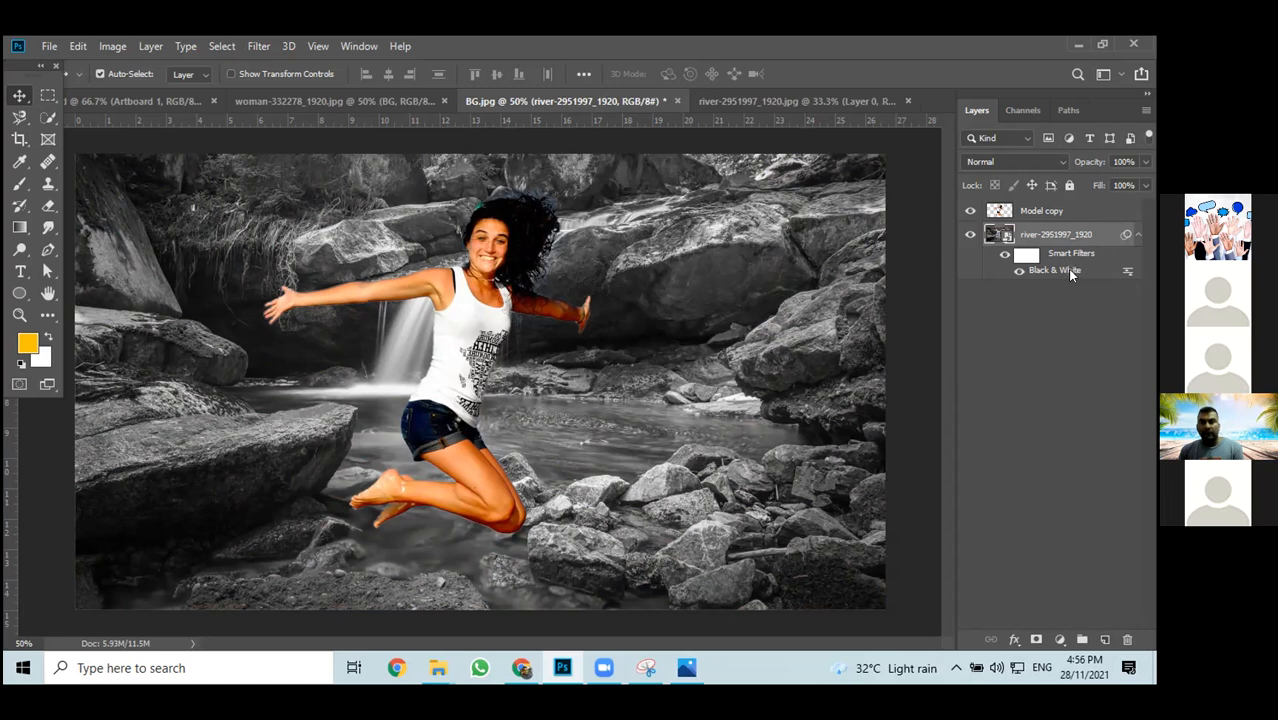
Reopen the Black & White smart filter's colour settings for review and close them without changes
{"action": "double_click", "coordinate": [1067, 269]}
{"action": "left_click", "coordinate": [1003, 94]}
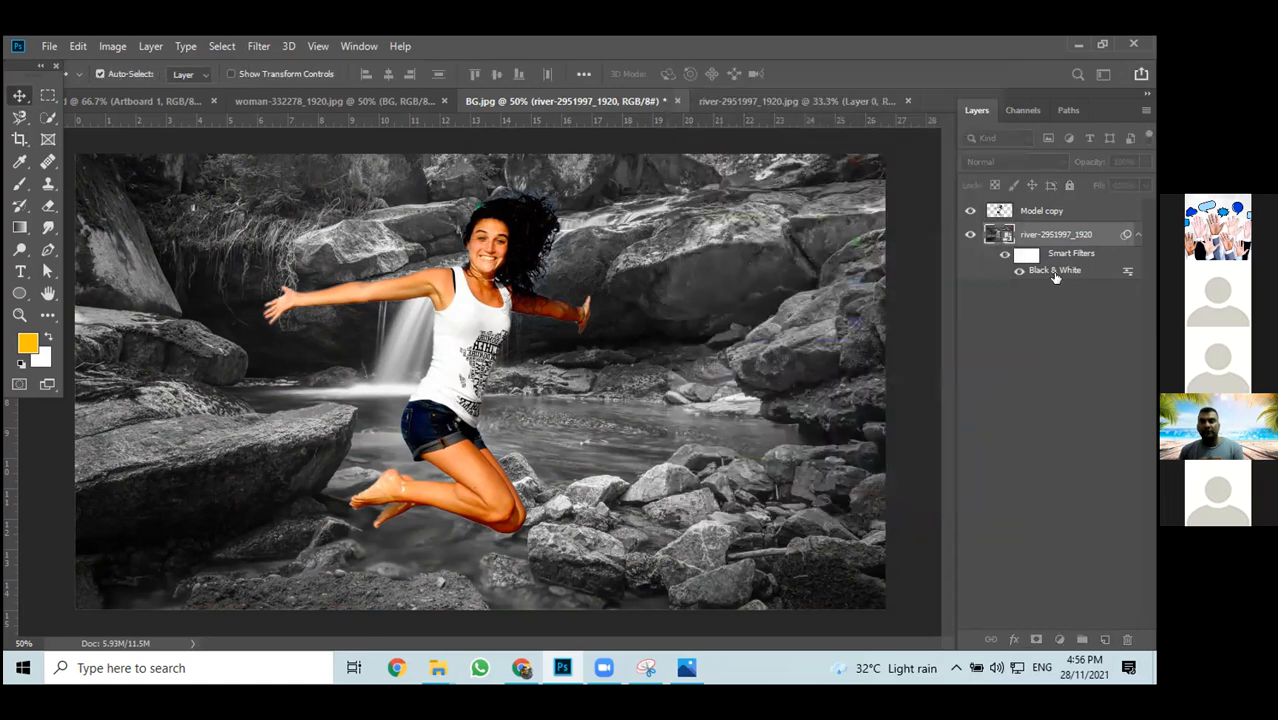
{"action": "double_click", "coordinate": [1058, 272]}
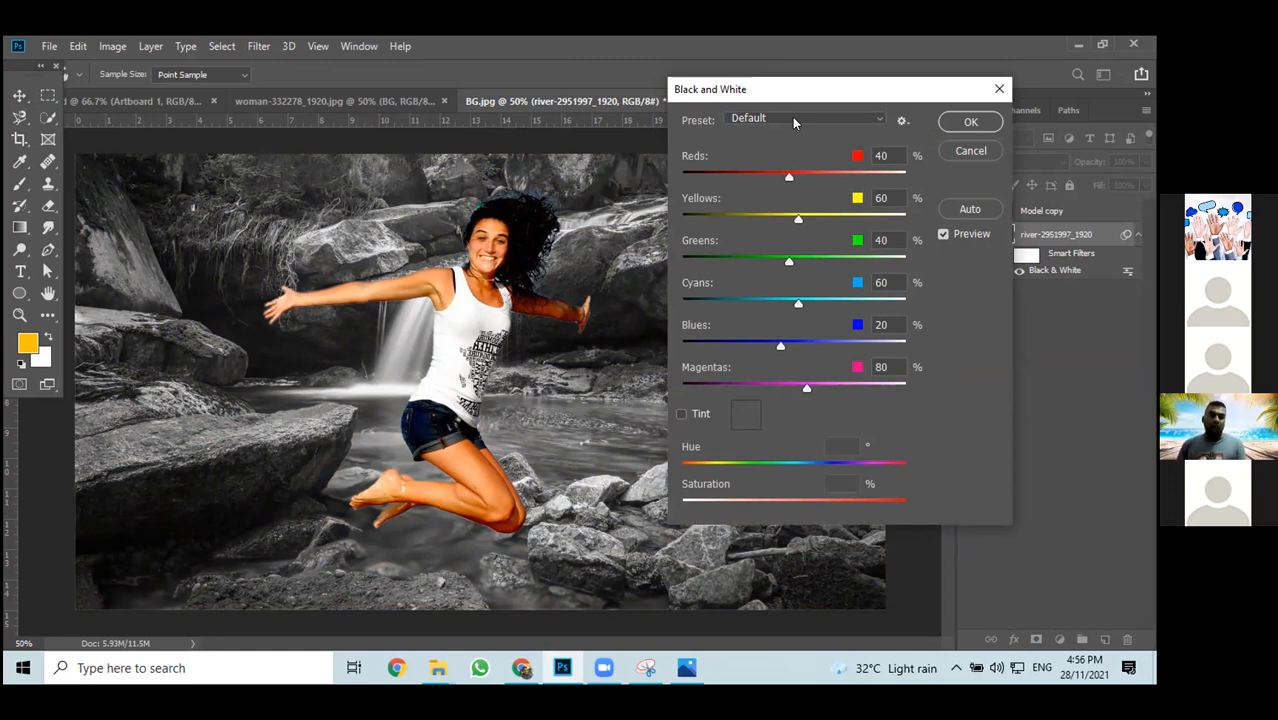
{"action": "left_click", "coordinate": [970, 151]}
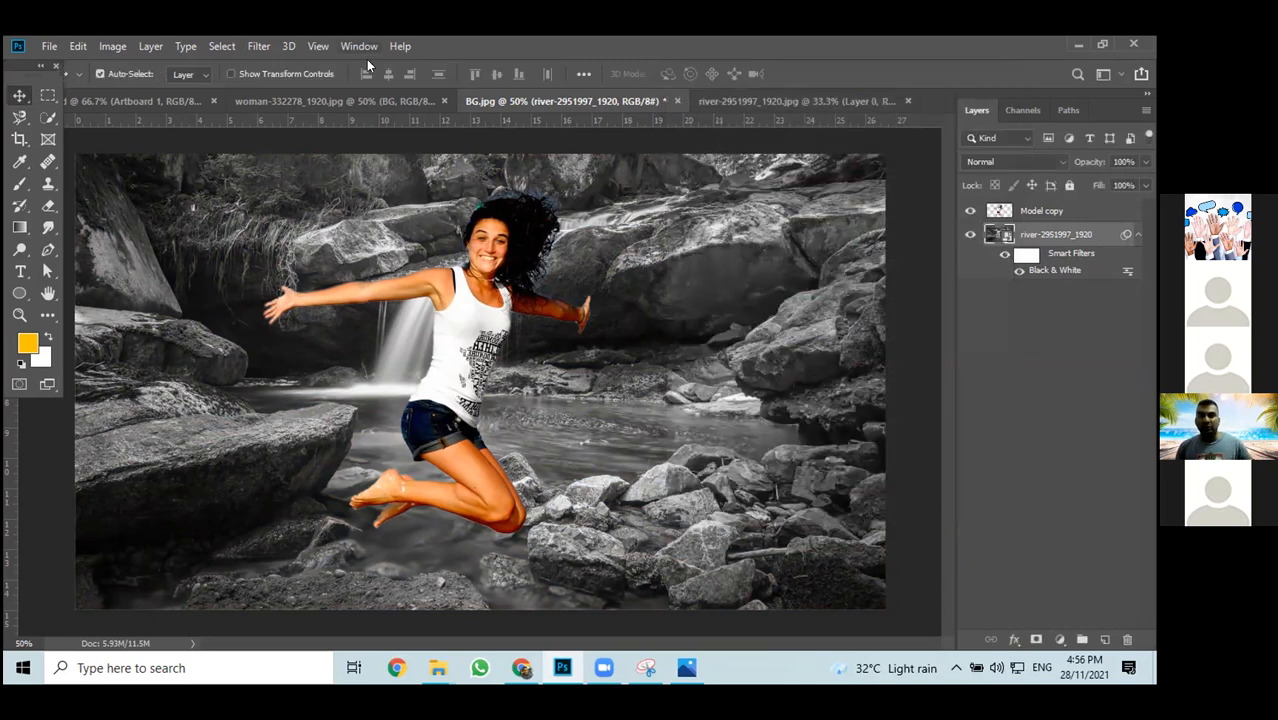
Review the filters offered for Layer 0 in river-2951997_1920.jpg and compare it with the smart object in BG.jpg
{"action": "left_click", "coordinate": [789, 100]}
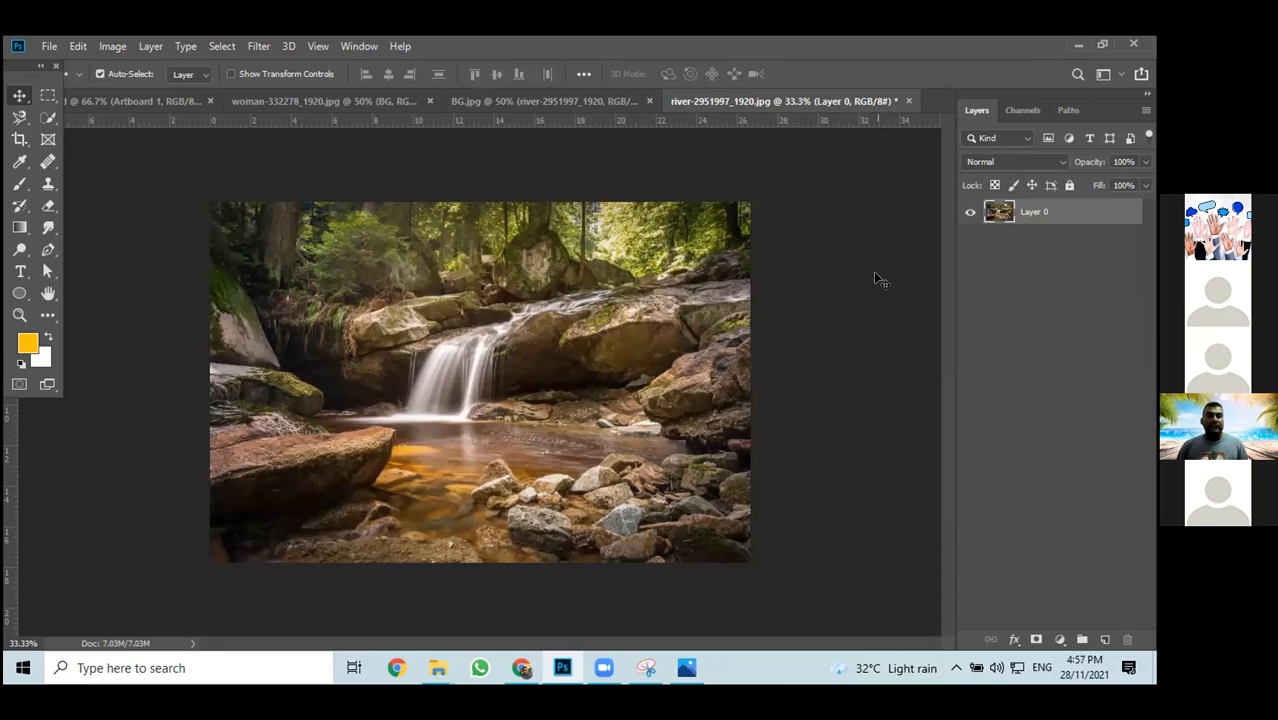
{"action": "left_click", "coordinate": [259, 50]}
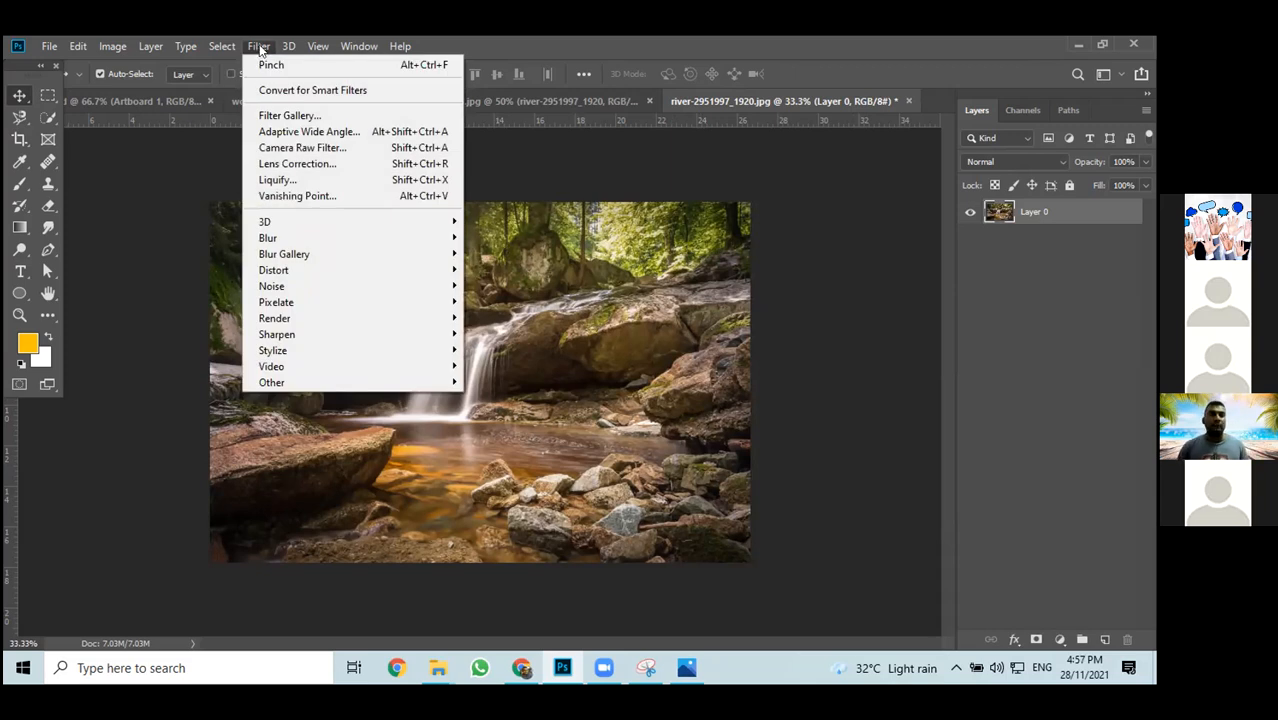
{"action": "left_click", "coordinate": [174, 178]}
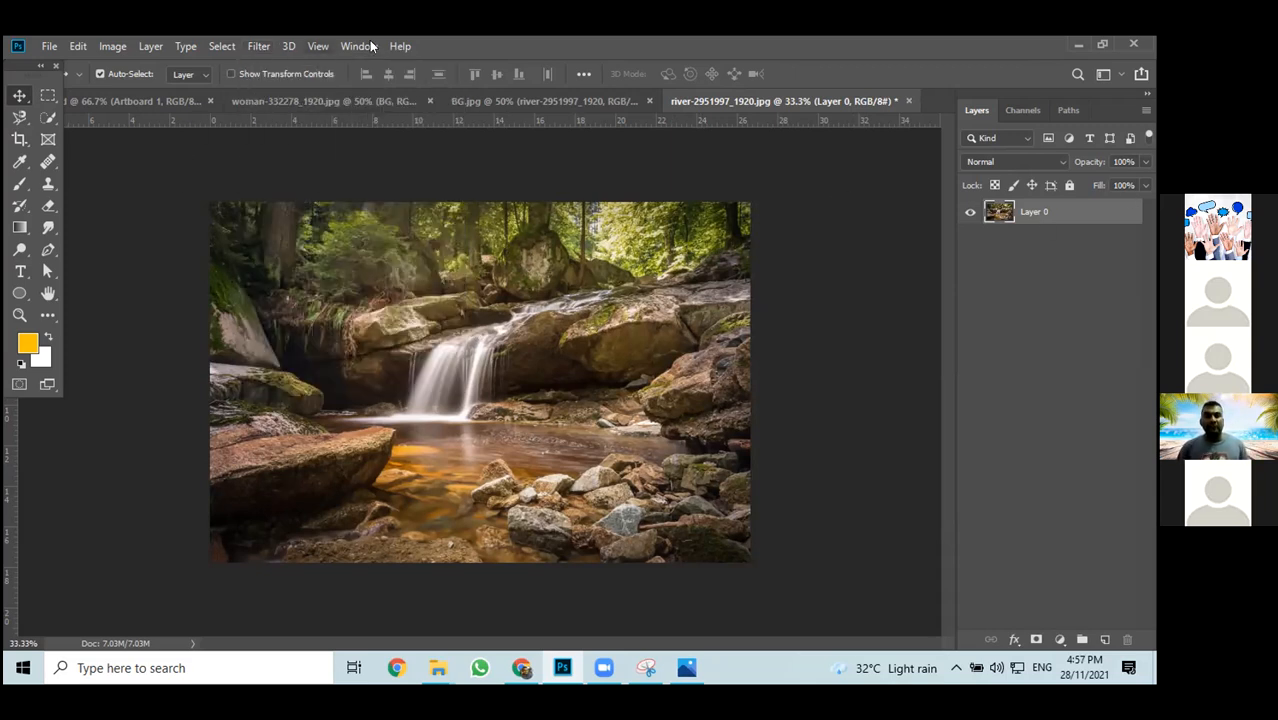
{"action": "left_click", "coordinate": [255, 50]}
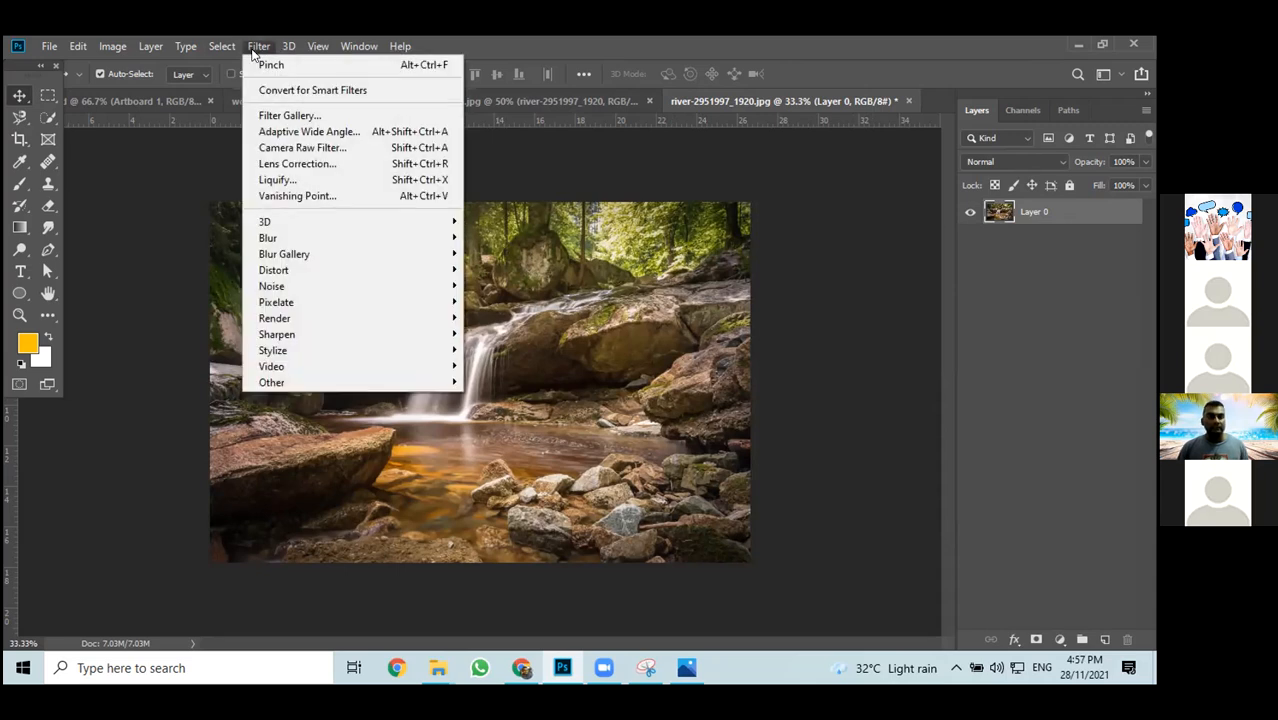
{"action": "left_click", "coordinate": [1044, 206]}
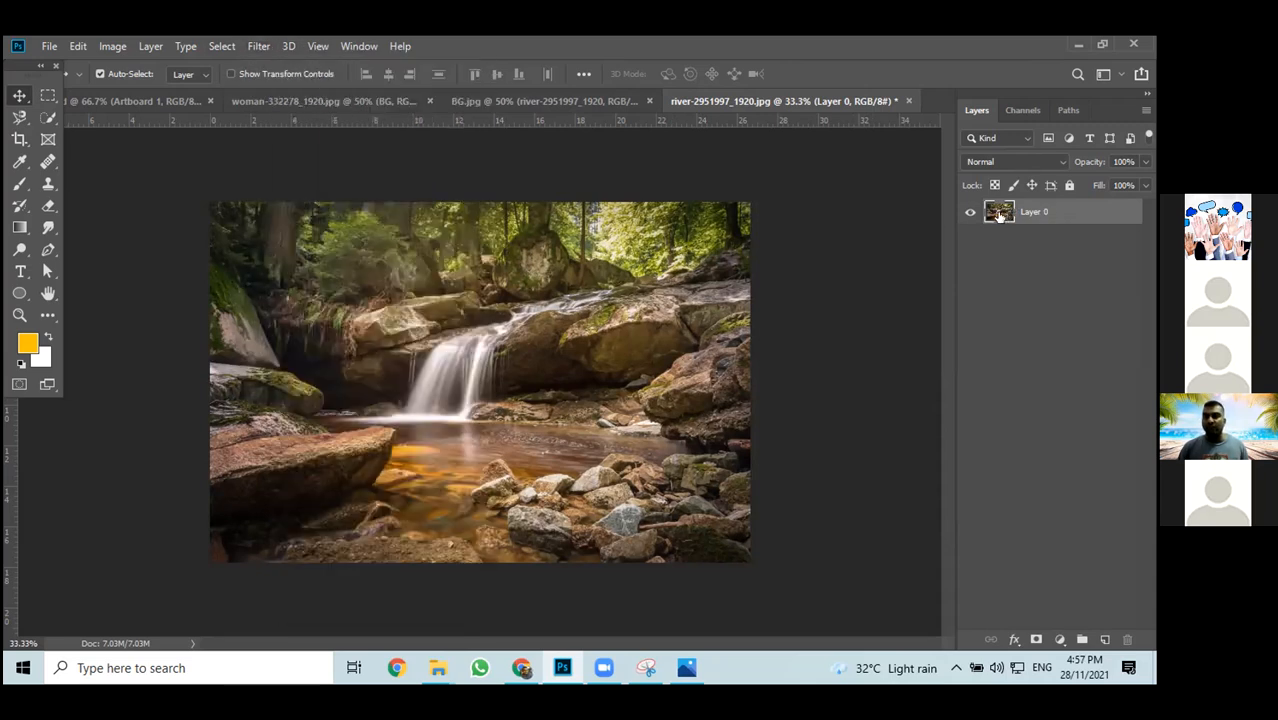
{"action": "left_click", "coordinate": [545, 101]}
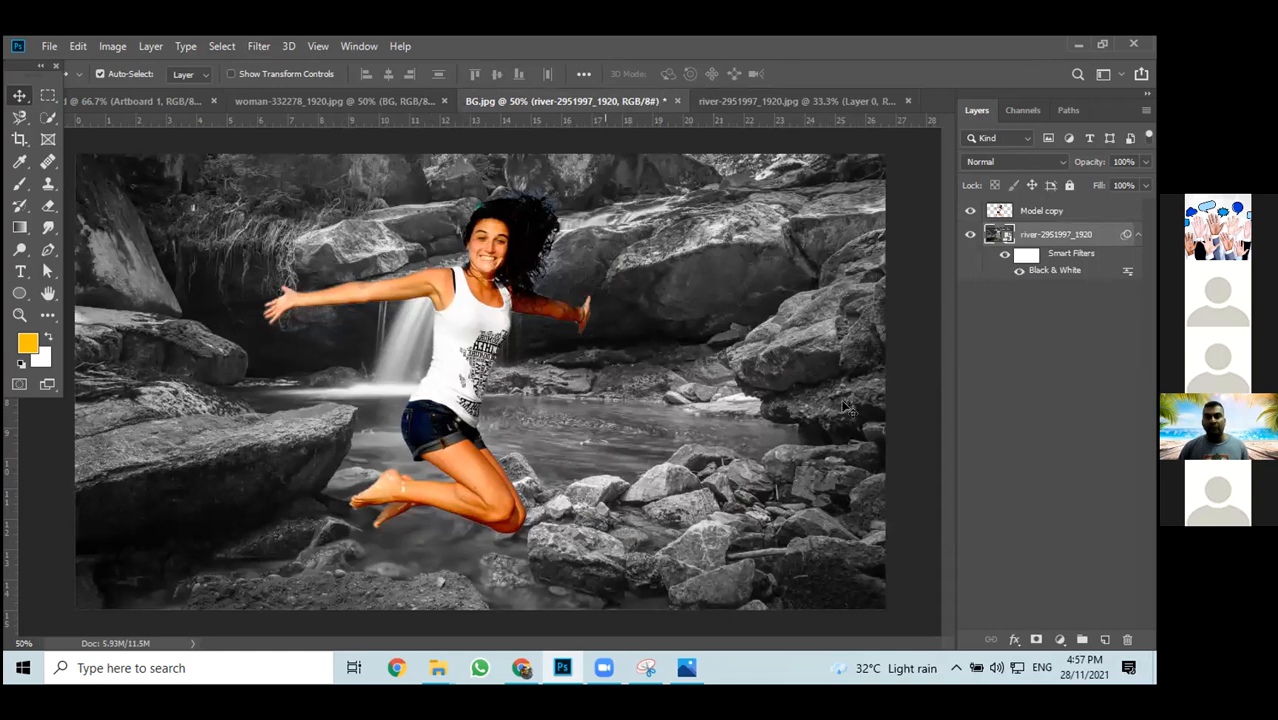
Apply a 15 px Field Blur to the ordinary Layer 0 in river-2951997_1920.jpg, and undo it
{"action": "left_click", "coordinate": [753, 97]}
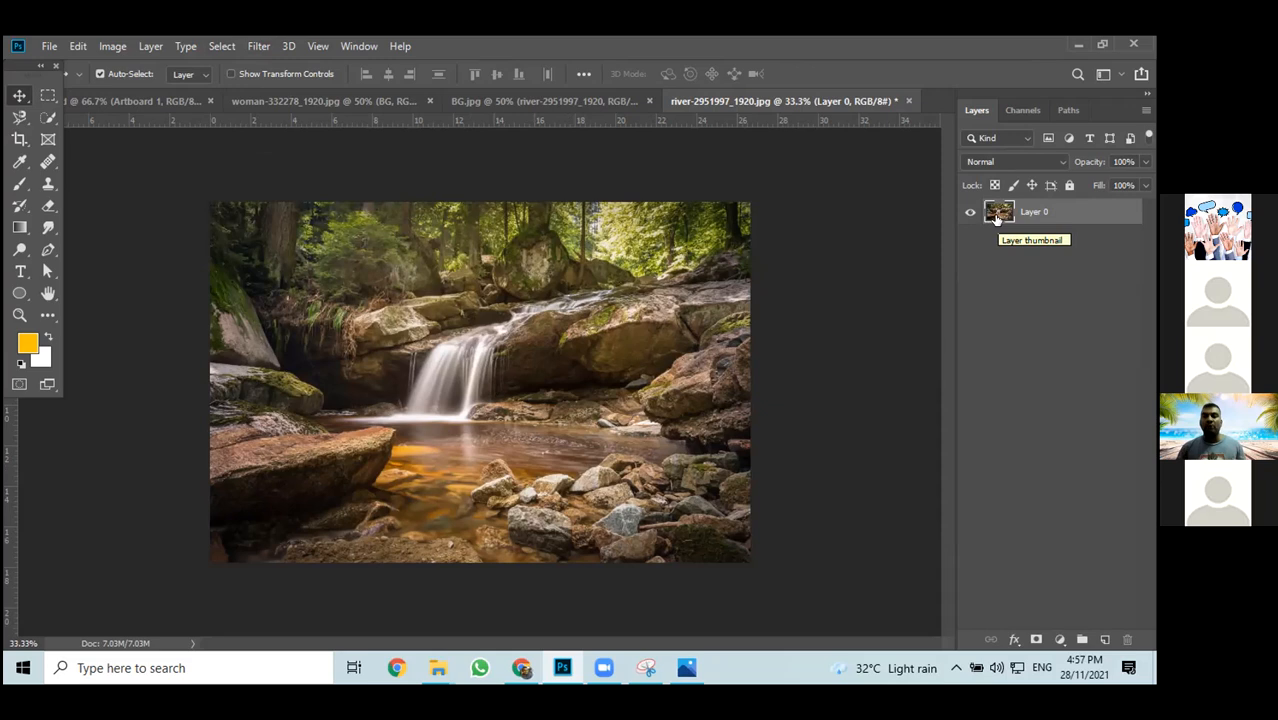
{"action": "left_click", "coordinate": [255, 48]}
{"action": "mouse_move", "coordinate": [310, 257]}
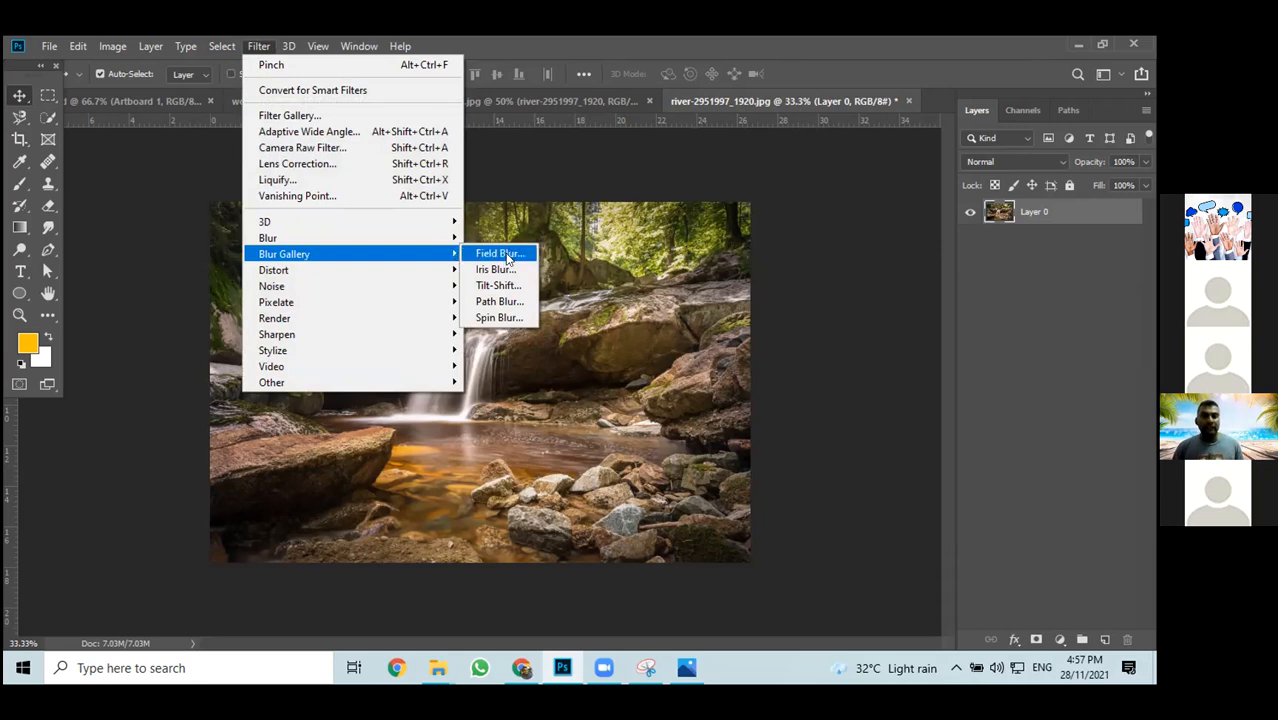
{"action": "left_click", "coordinate": [508, 257]}
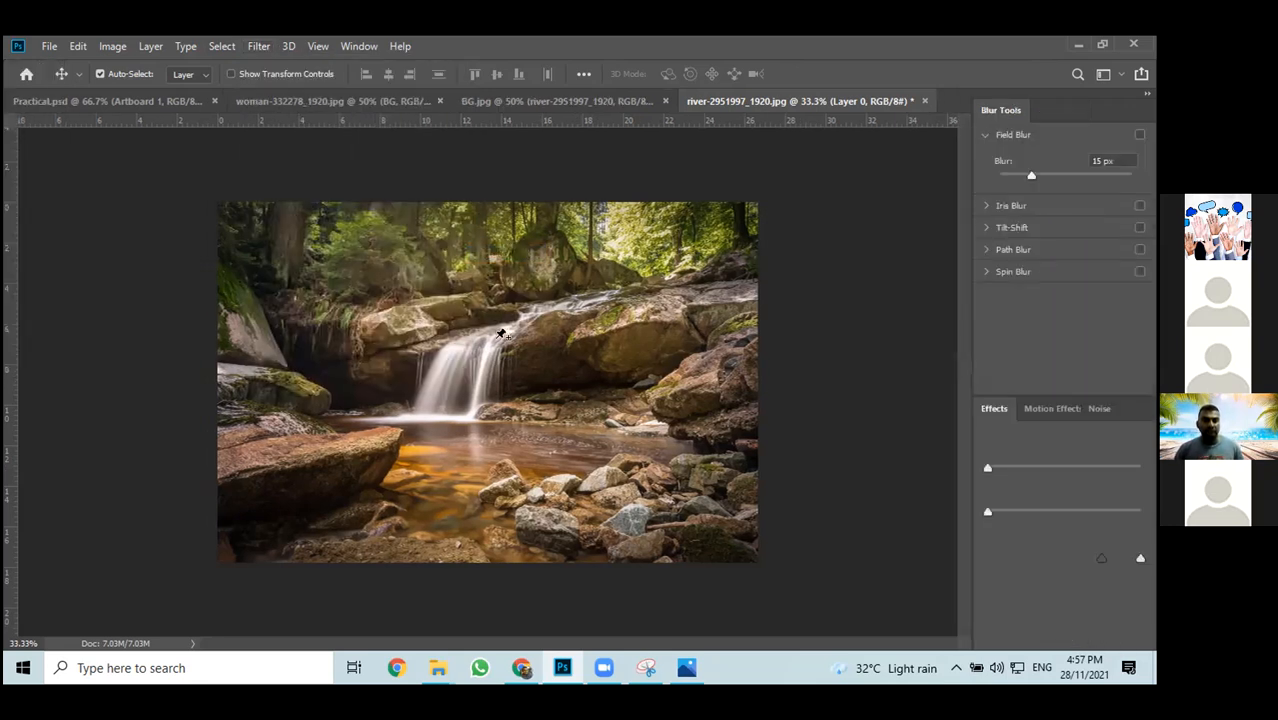
{"action": "left_click_drag", "start_coordinate": [490, 366], "coordinate": [503, 390]}
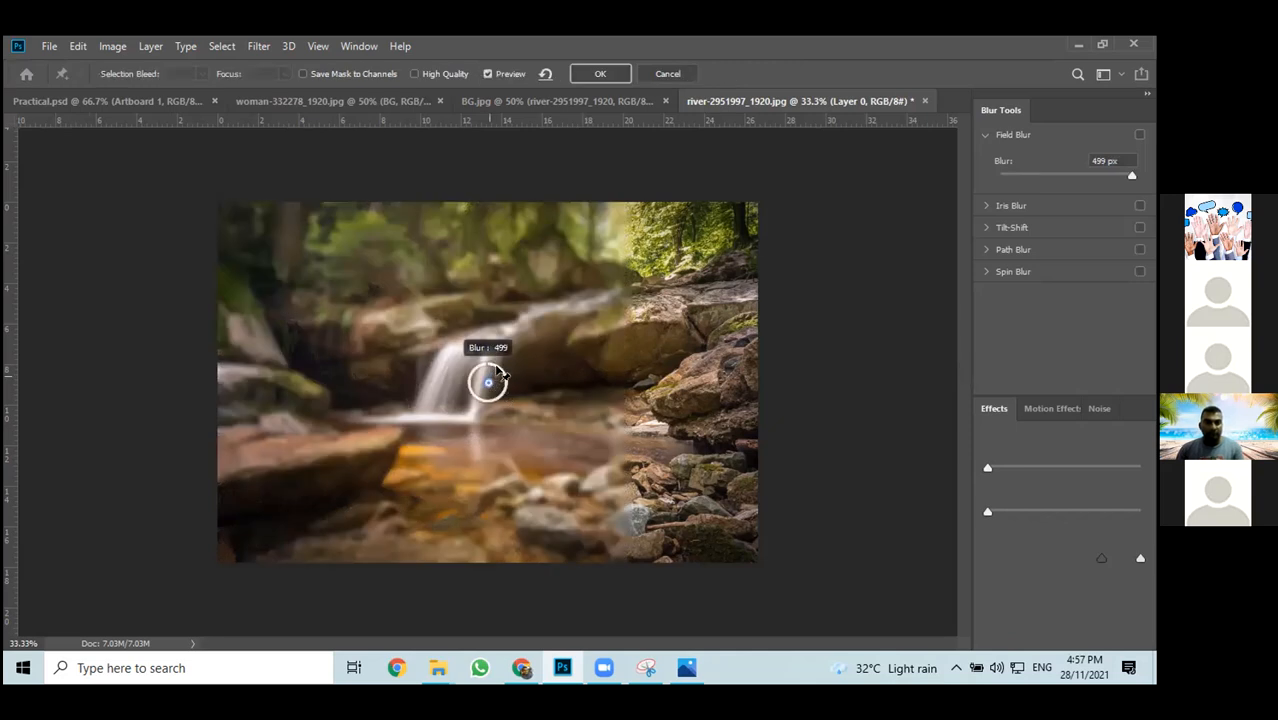
{"action": "left_click_drag", "start_coordinate": [489, 382], "coordinate": [497, 398]}
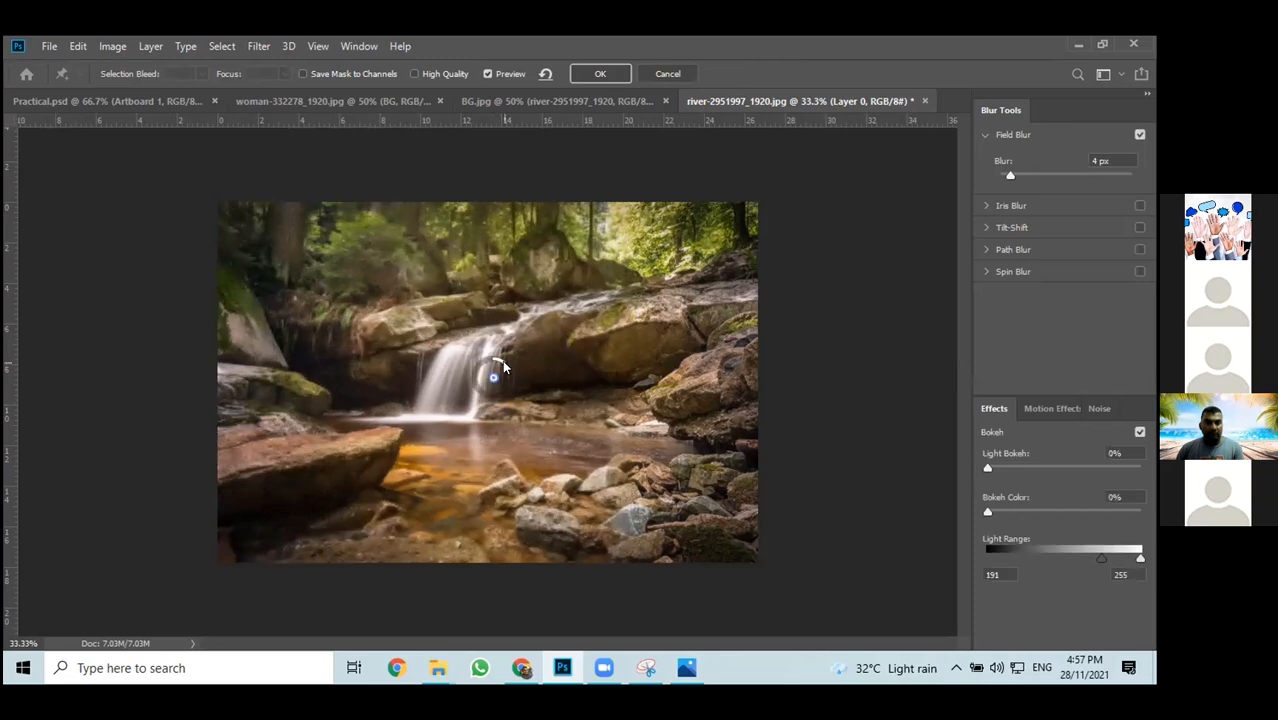
{"action": "left_click_drag", "start_coordinate": [505, 370], "coordinate": [507, 396]}
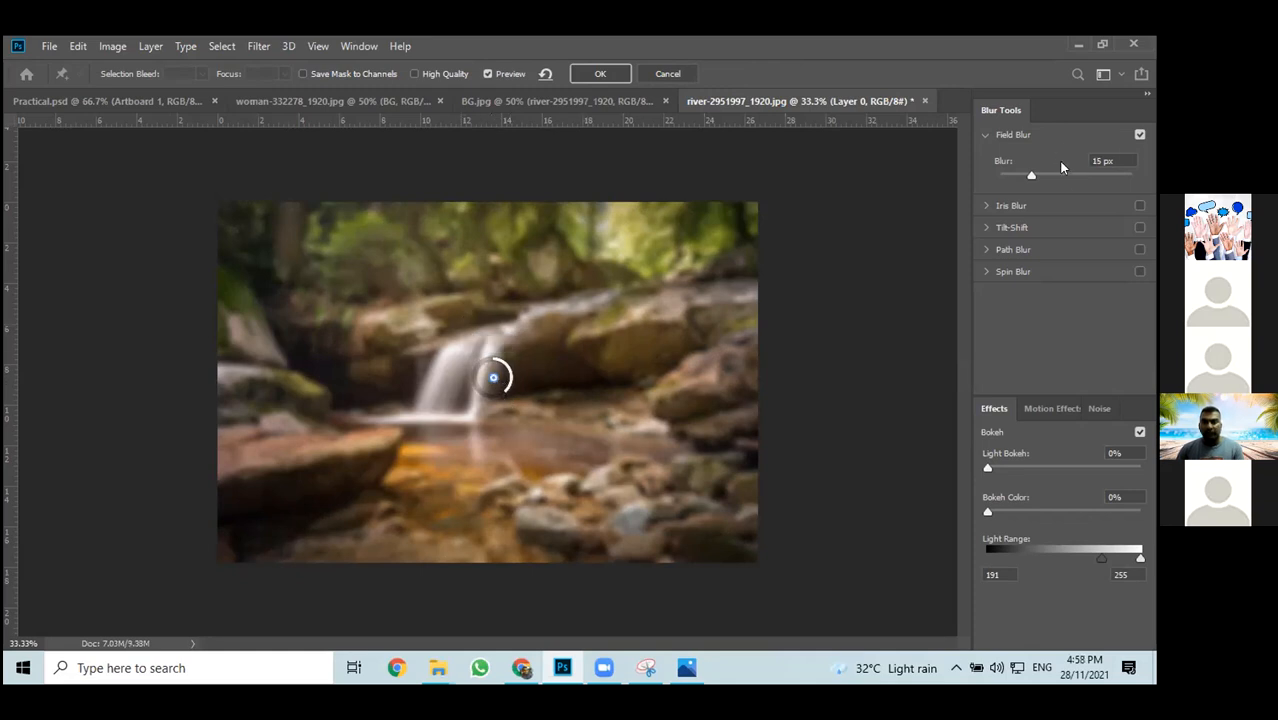
{"action": "left_click", "coordinate": [593, 74]}
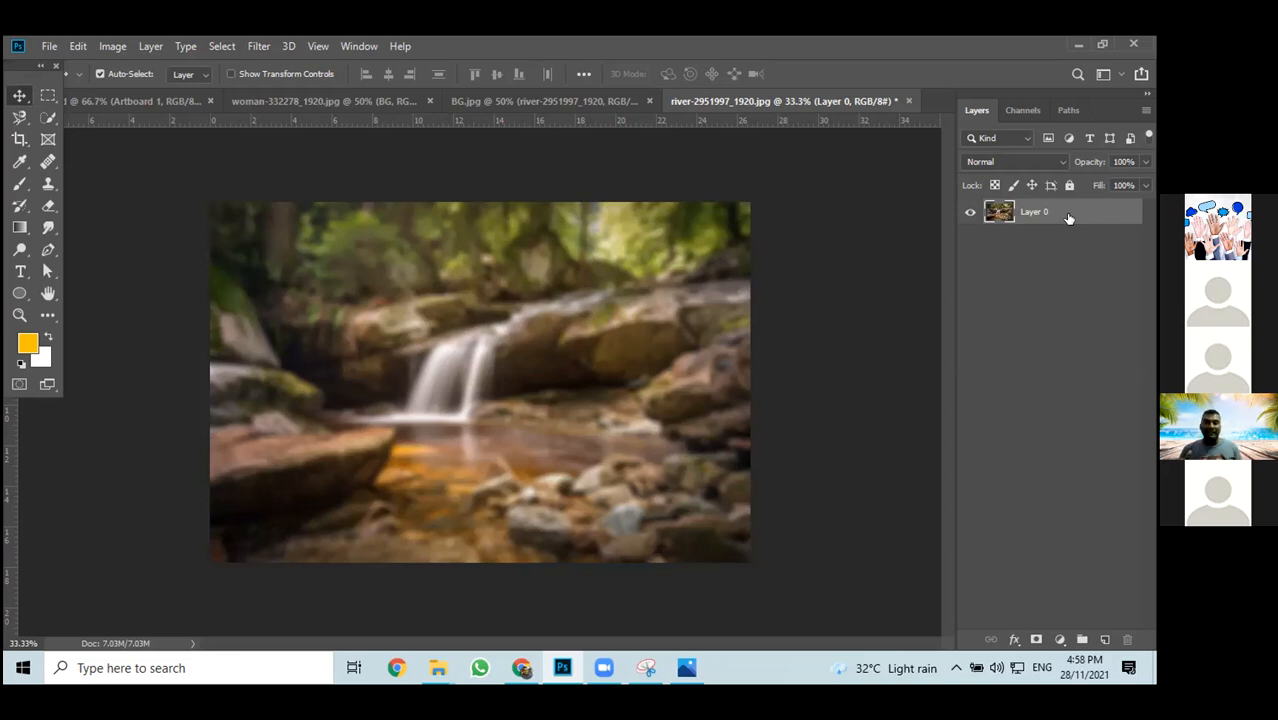
{"action": "key", "text": "ctrl+z"}
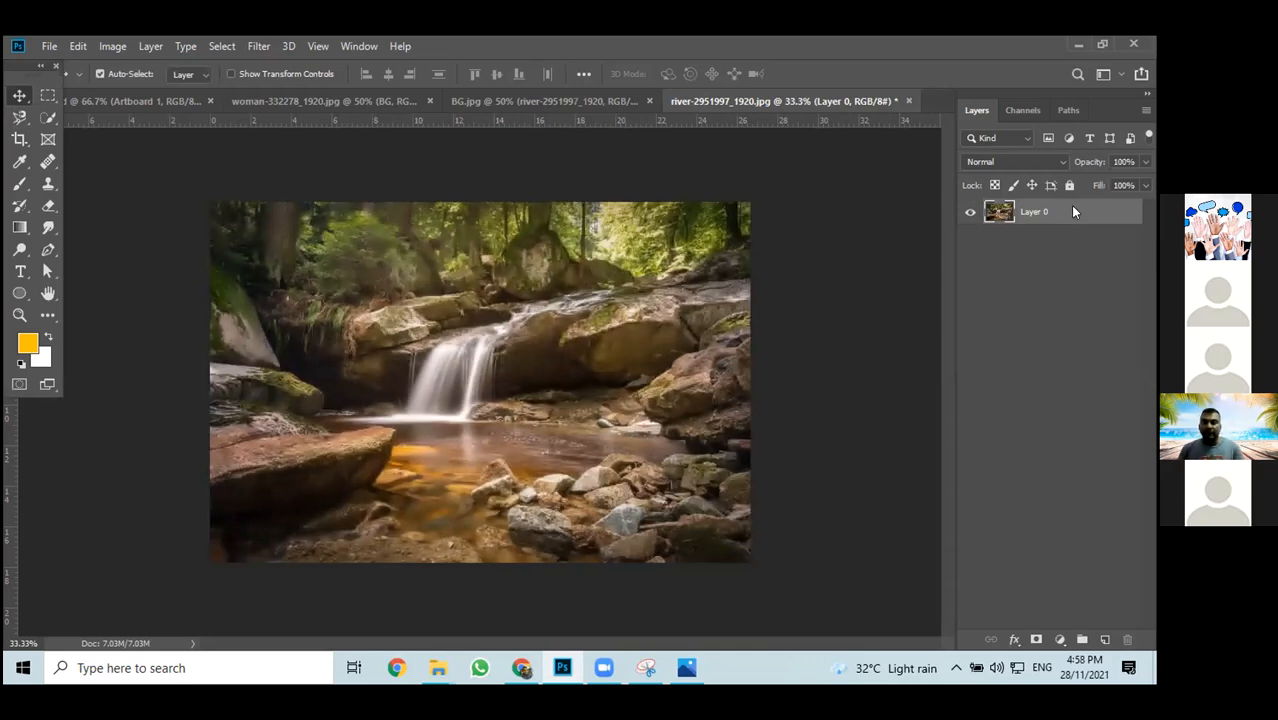
Convert Layer 0 in river-2951997_1920.jpg to a smart object and start a Tilt-Shift blur on it
{"action": "right_click", "coordinate": [1069, 210]}
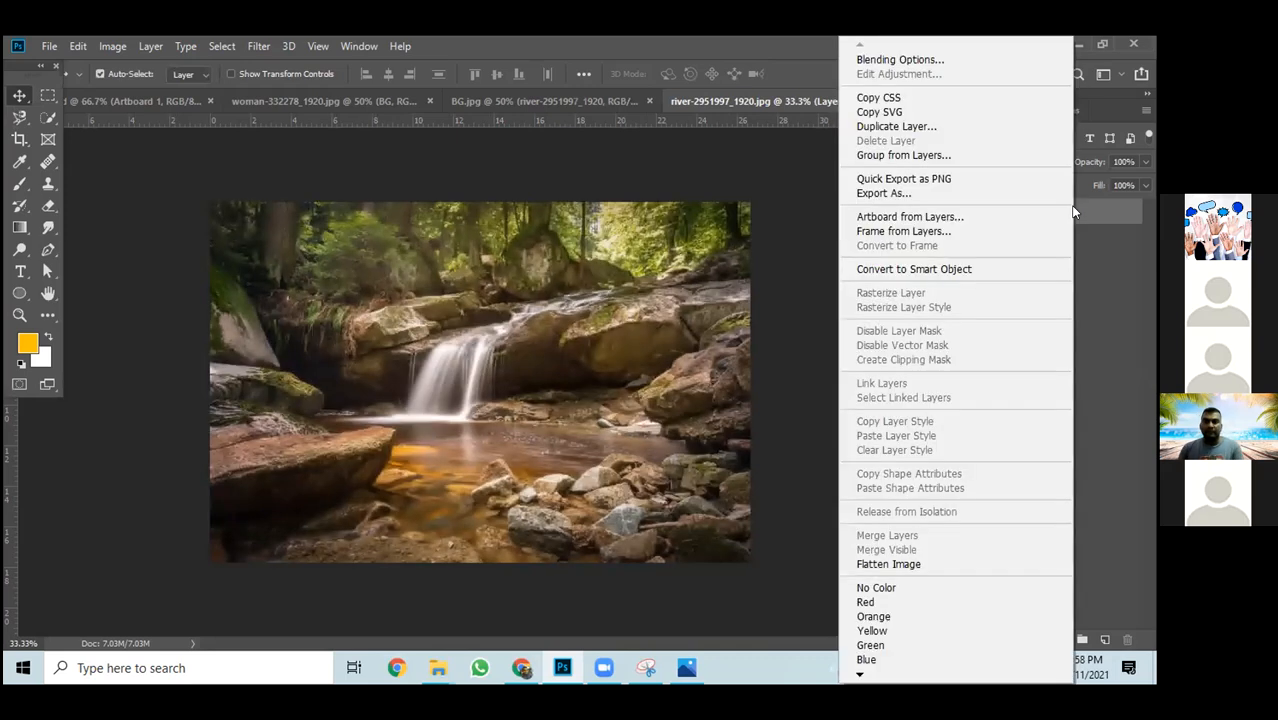
{"action": "left_click", "coordinate": [959, 270]}
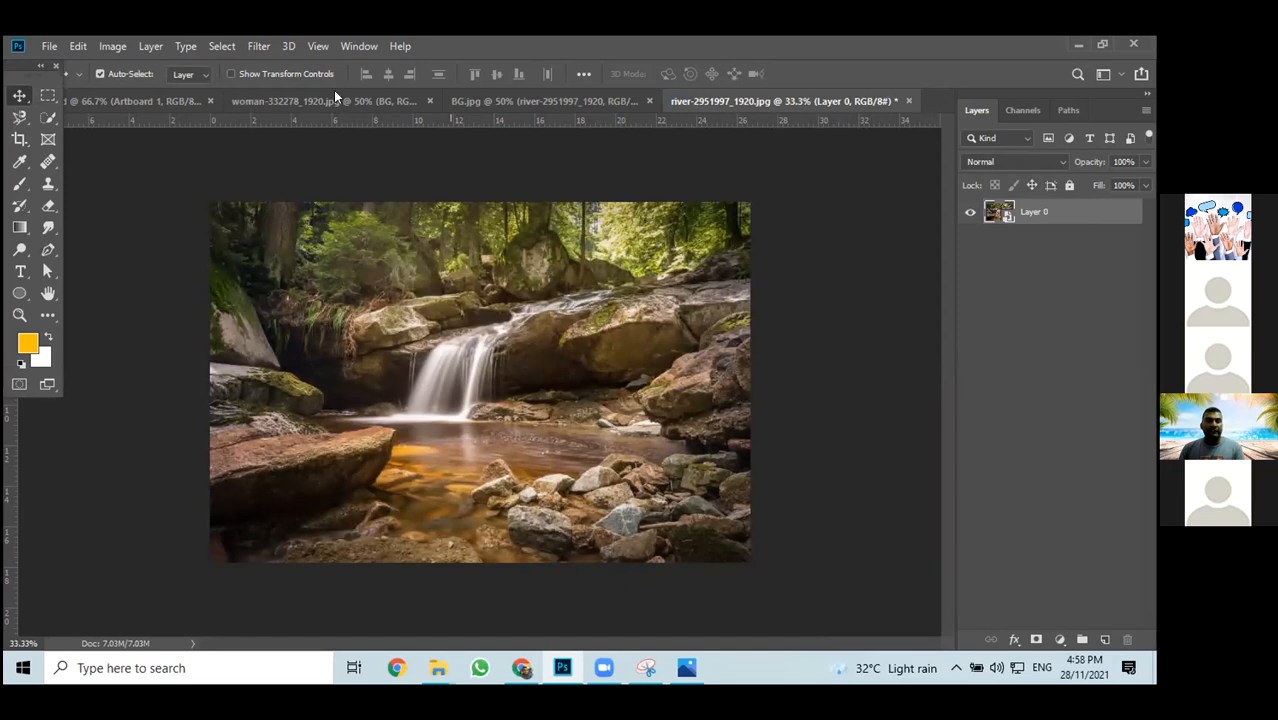
{"action": "left_click", "coordinate": [257, 45]}
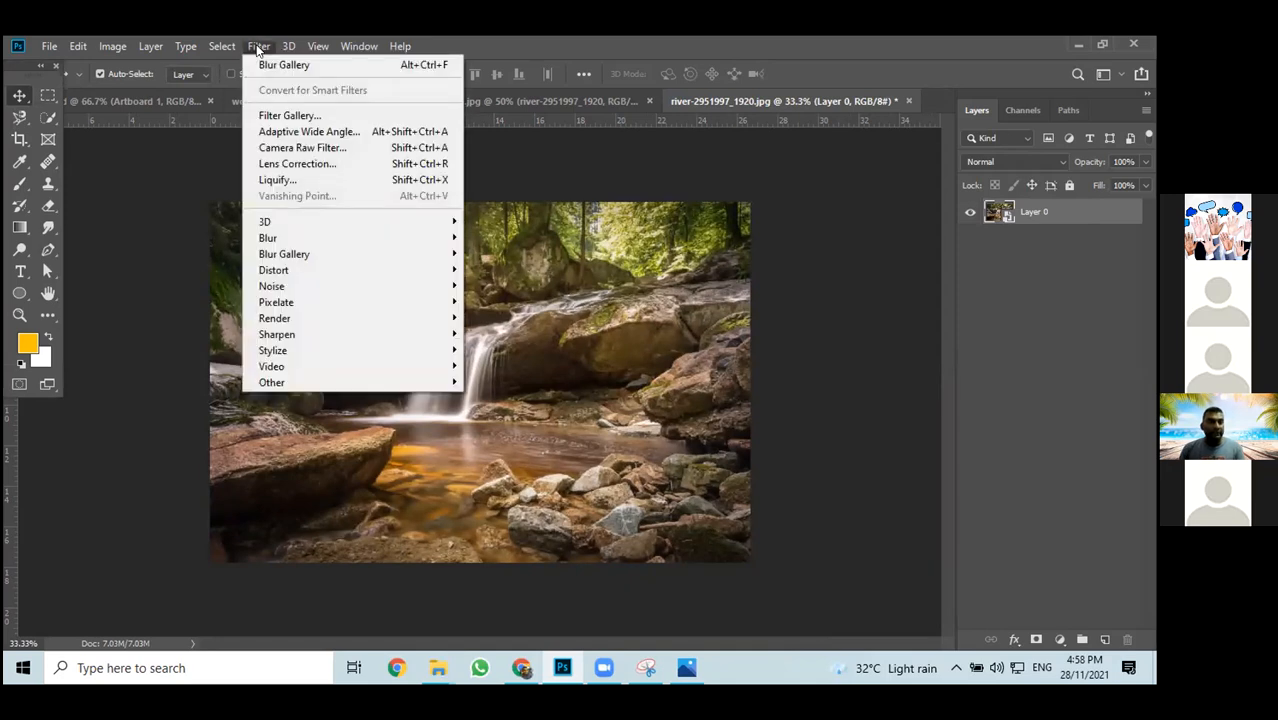
{"action": "mouse_move", "coordinate": [301, 254]}
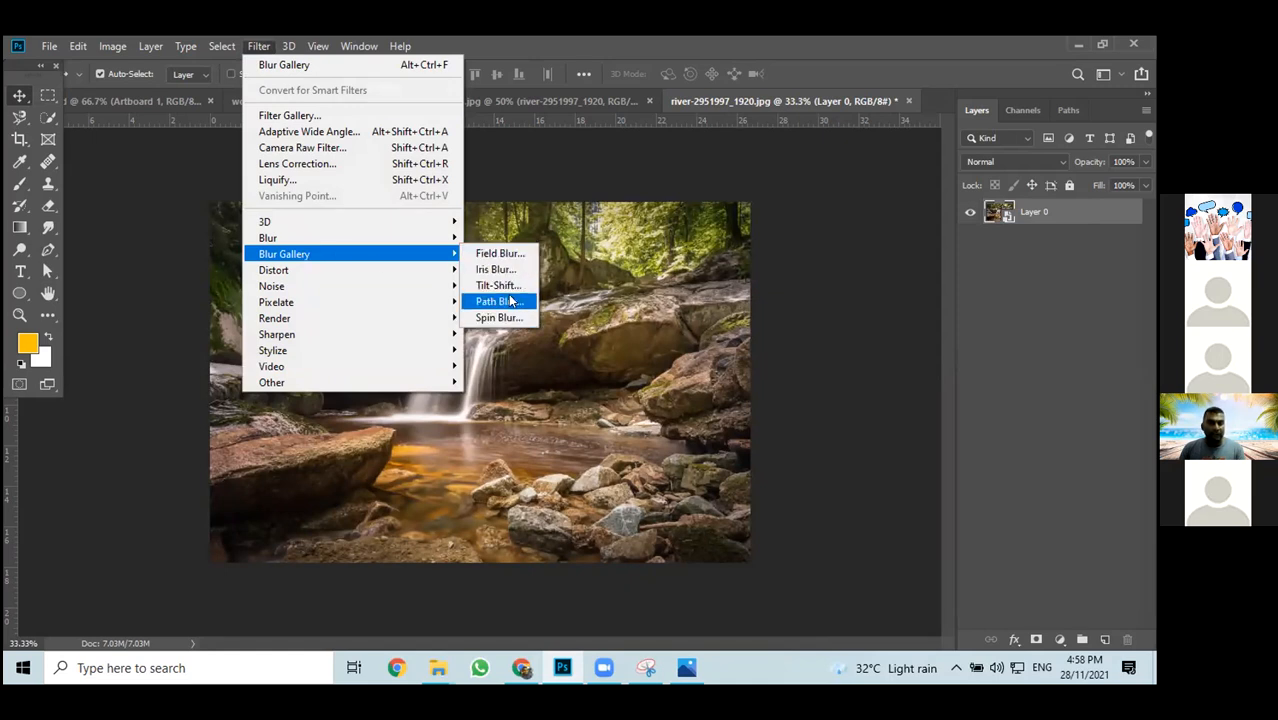
{"action": "left_click", "coordinate": [498, 285]}
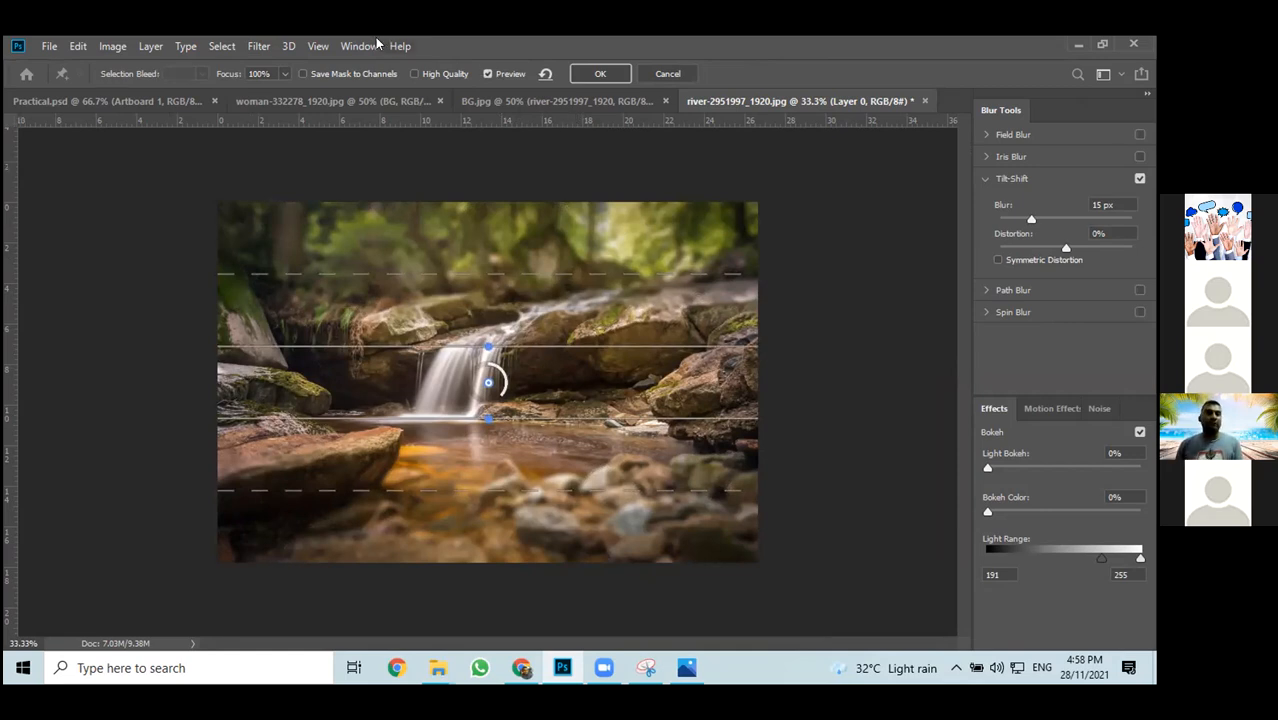
Tilt the Tilt-Shift focus band up to the right across the waterfall, set the blur to 32 px, and apply it
{"action": "left_click", "coordinate": [259, 46]}
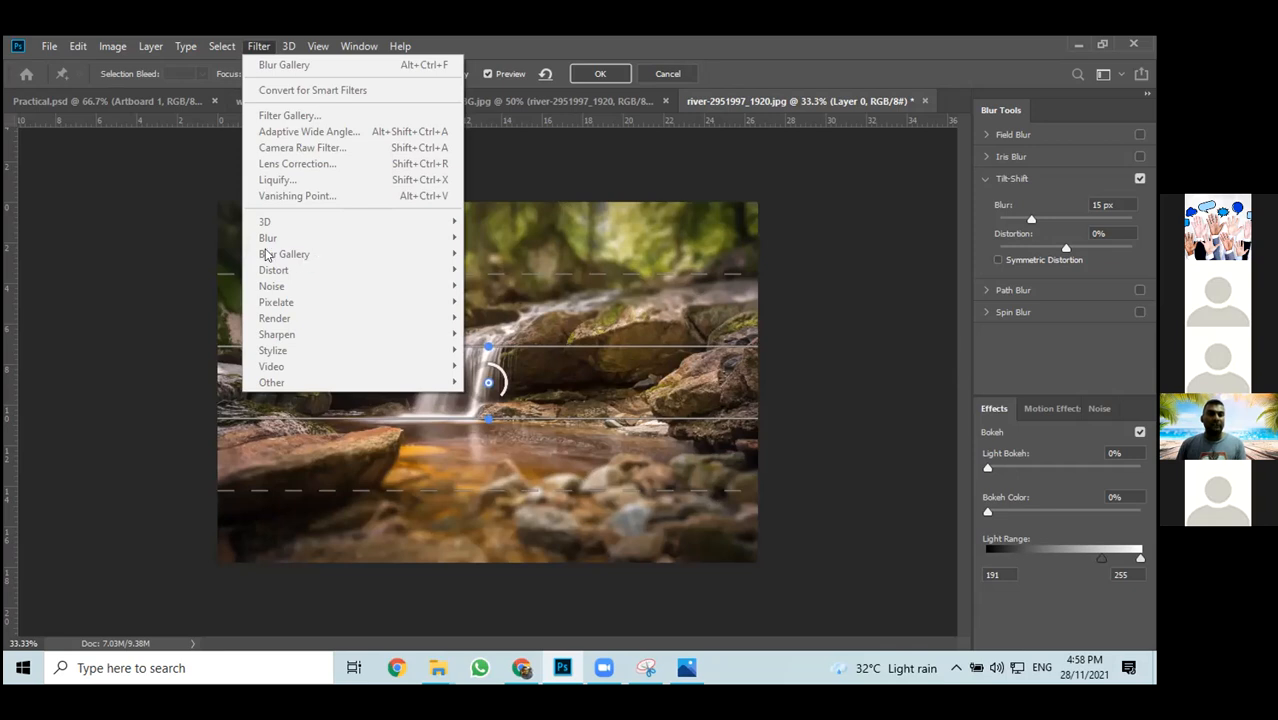
{"action": "left_click", "coordinate": [503, 392]}
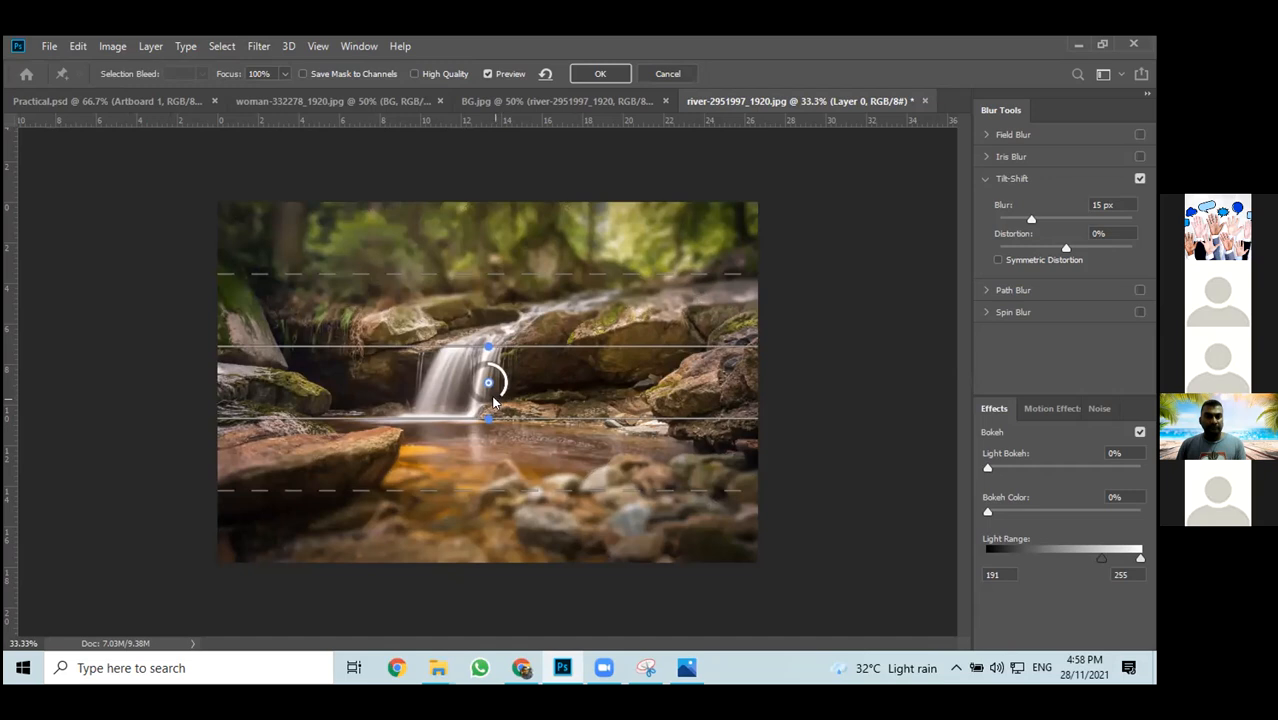
{"action": "mouse_move", "coordinate": [495, 394]}
{"action": "mouse_move", "coordinate": [495, 398]}
{"action": "left_mouse_down"}
{"action": "mouse_move", "coordinate": [488, 378]}
{"action": "mouse_move", "coordinate": [502, 440]}
{"action": "mouse_move", "coordinate": [486, 386]}
{"action": "mouse_move", "coordinate": [487, 420]}
{"action": "left_mouse_up"}
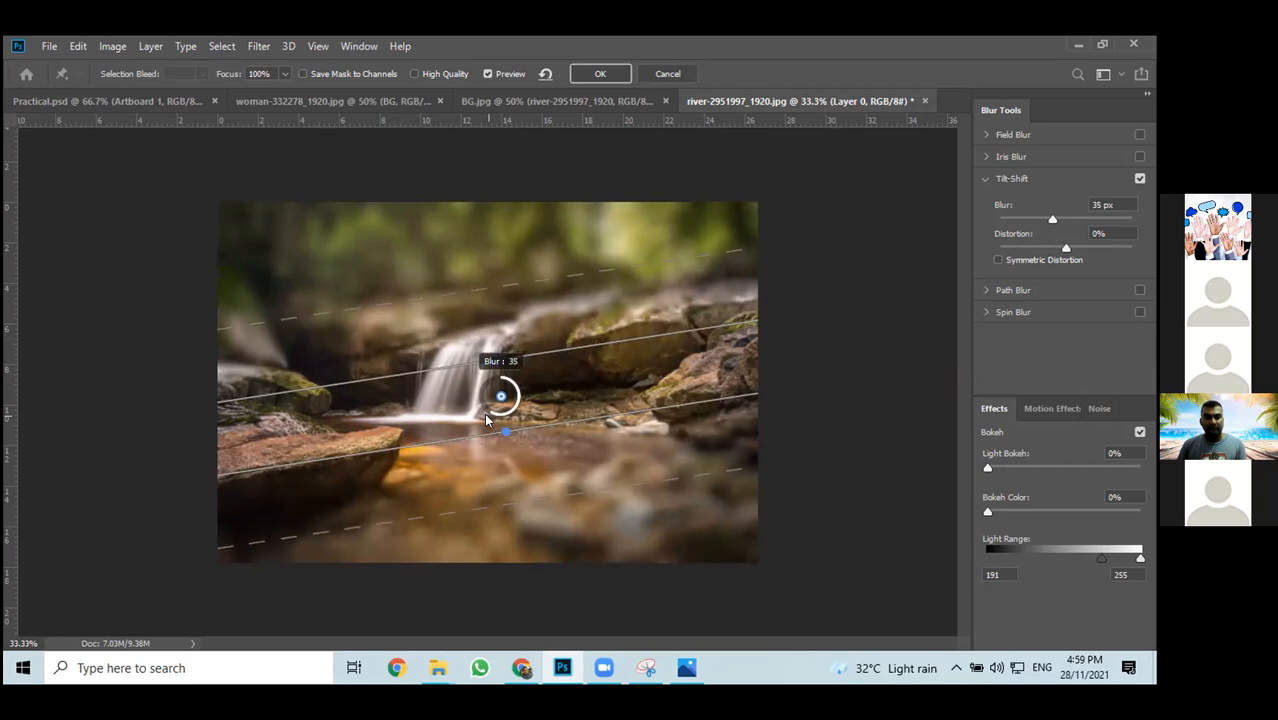
{"action": "left_click_drag", "start_coordinate": [487, 420], "coordinate": [487, 420]}
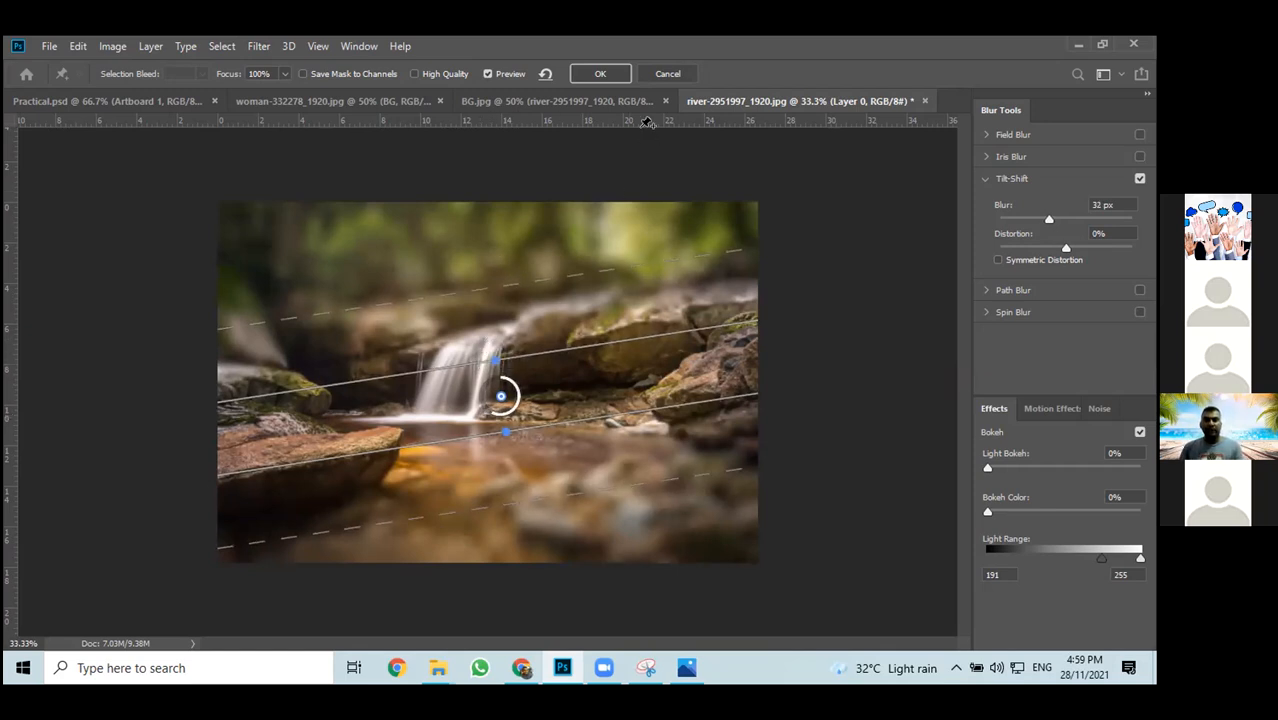
{"action": "left_click", "coordinate": [592, 75]}
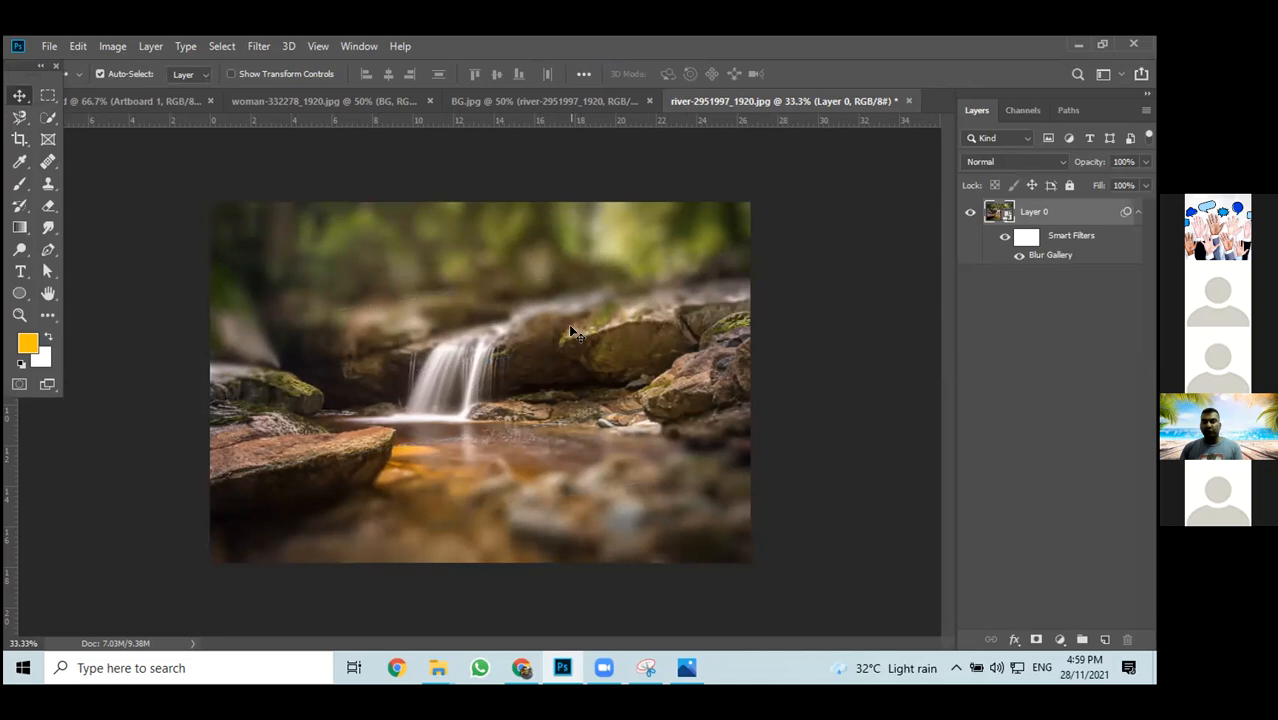
Edit Layer 0's Blur Gallery smart filter to 33 px blur, -7% distortion, 42% light bokeh, 82% bokeh color and a 172–255 light range
{"action": "left_click", "coordinate": [257, 46]}
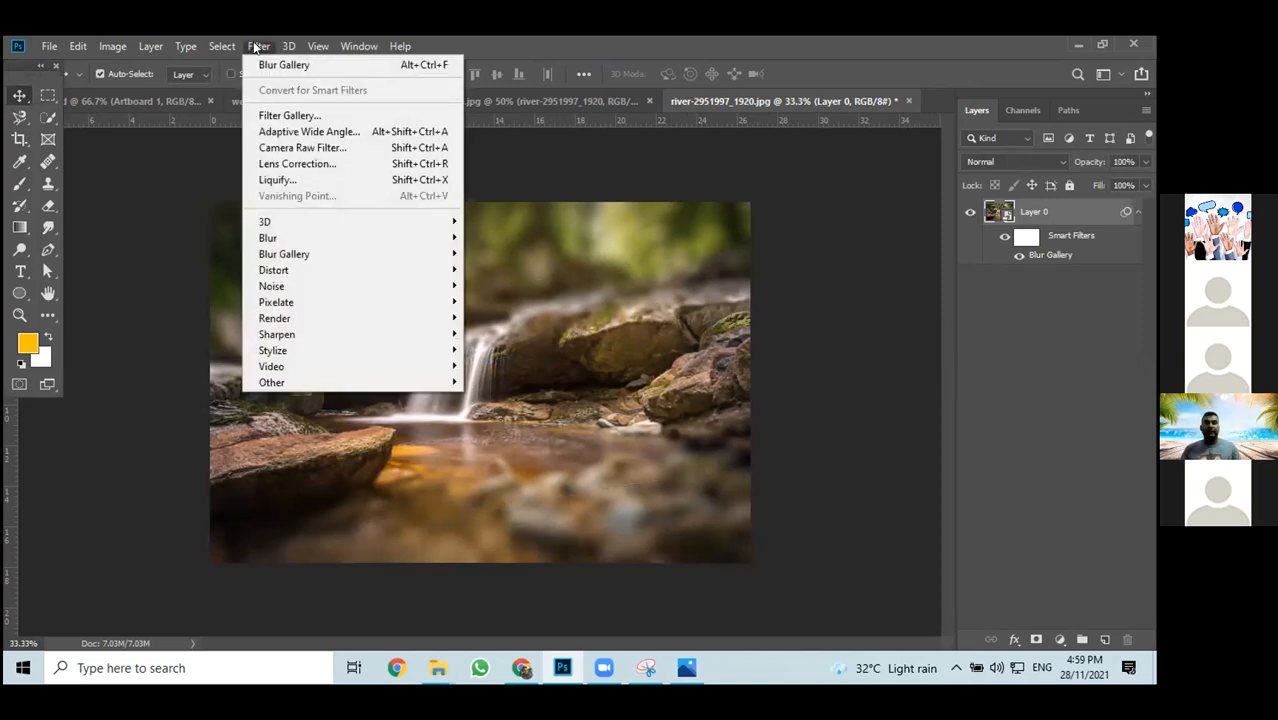
{"action": "left_click", "coordinate": [870, 255]}
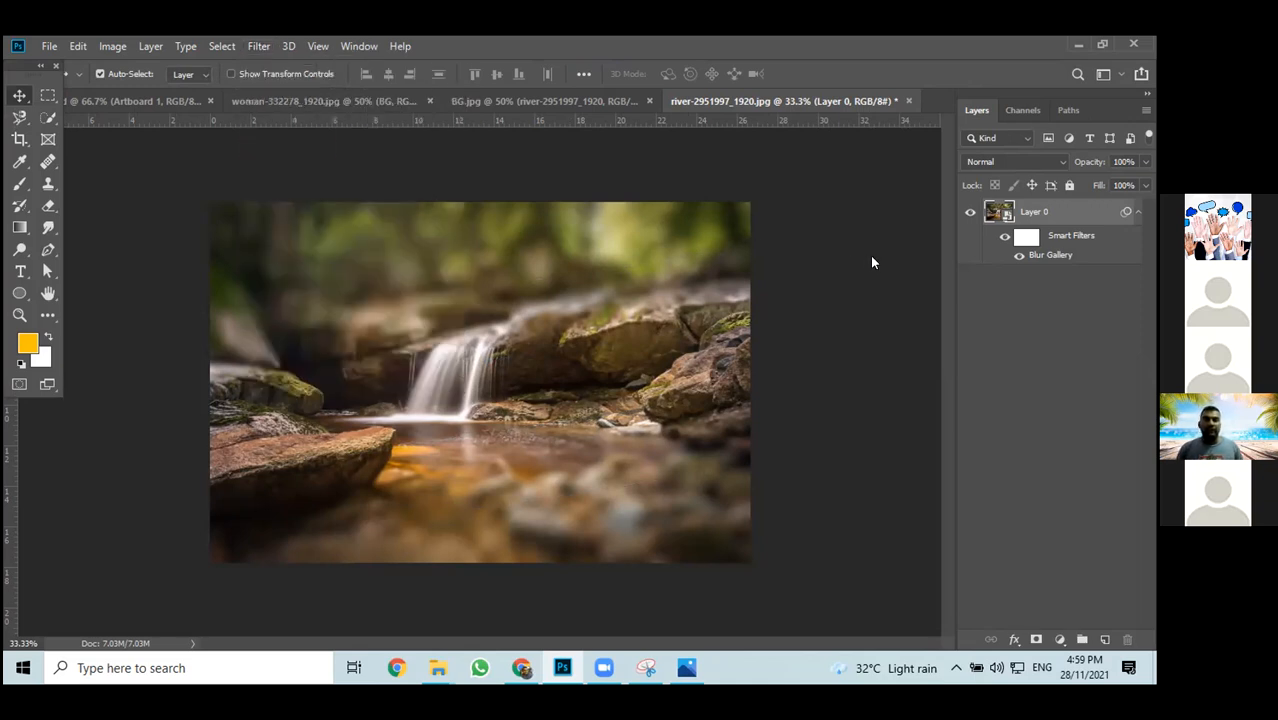
{"action": "double_click", "coordinate": [1072, 252]}
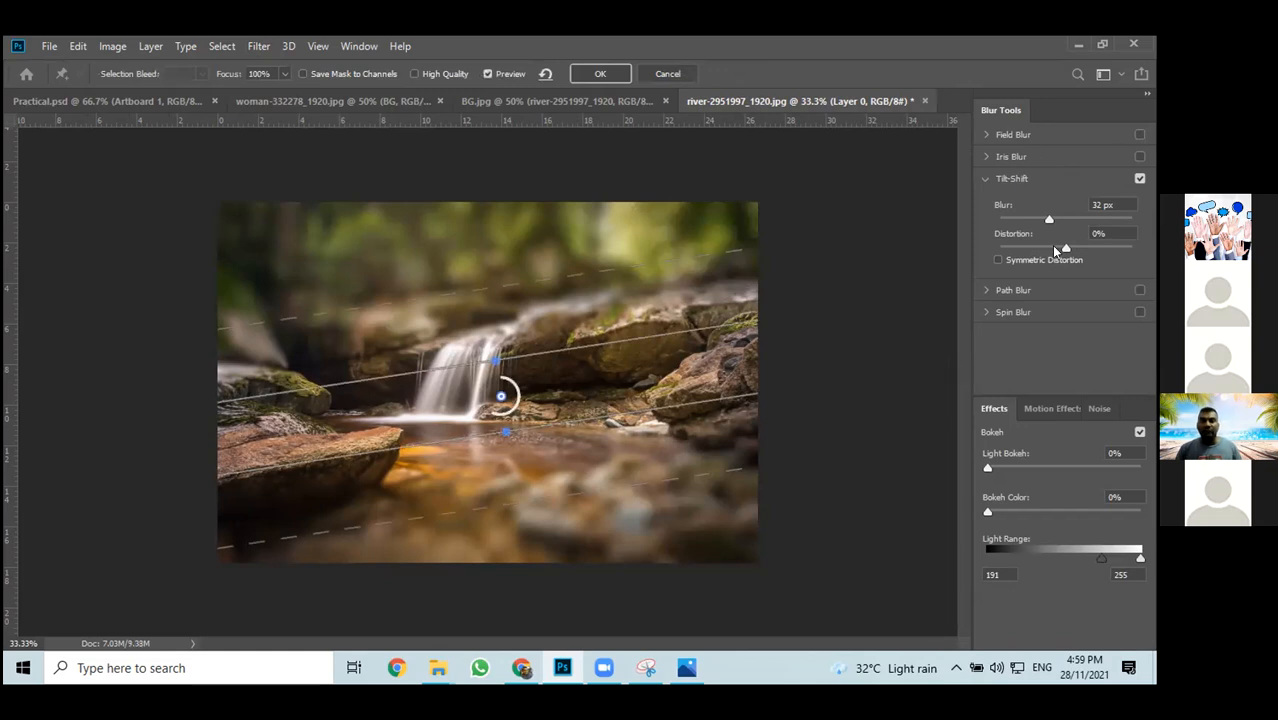
{"action": "left_click_drag", "start_coordinate": [1049, 221], "coordinate": [1061, 248]}
{"action": "left_click_drag", "start_coordinate": [987, 468], "coordinate": [1052, 465]}
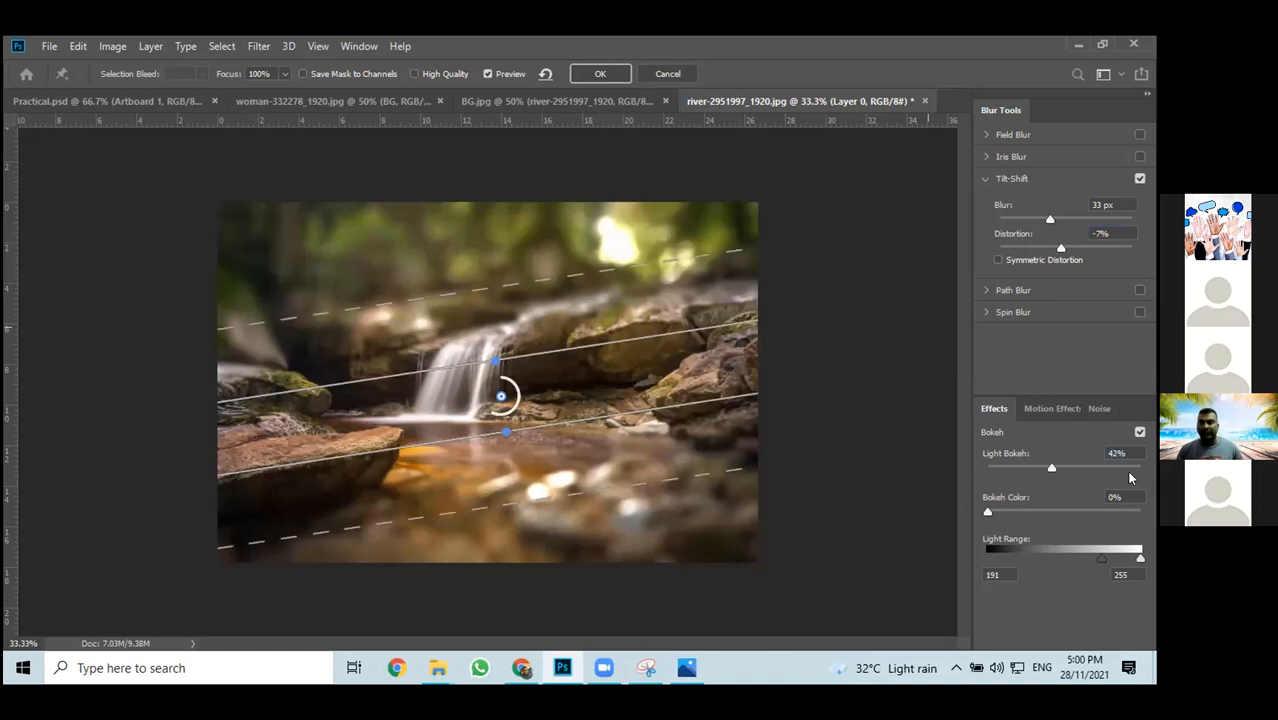
{"action": "left_click_drag", "start_coordinate": [988, 513], "coordinate": [1089, 550]}
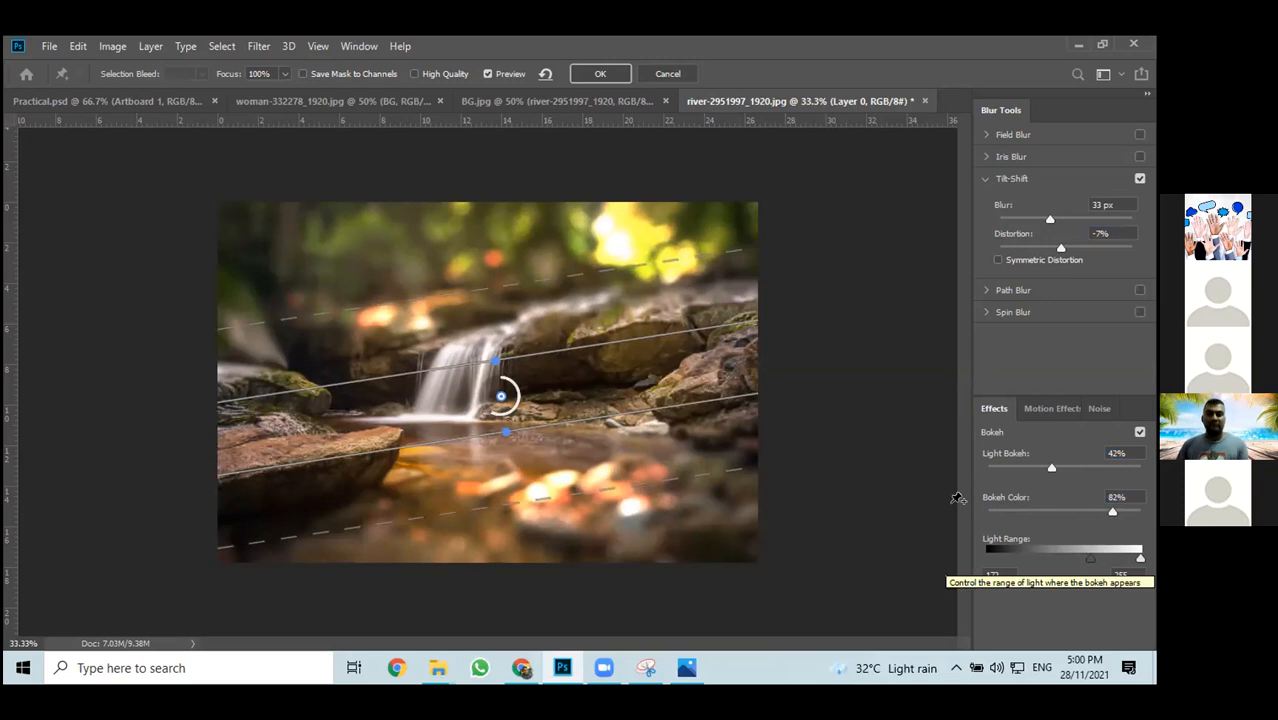
{"action": "left_click", "coordinate": [580, 77]}
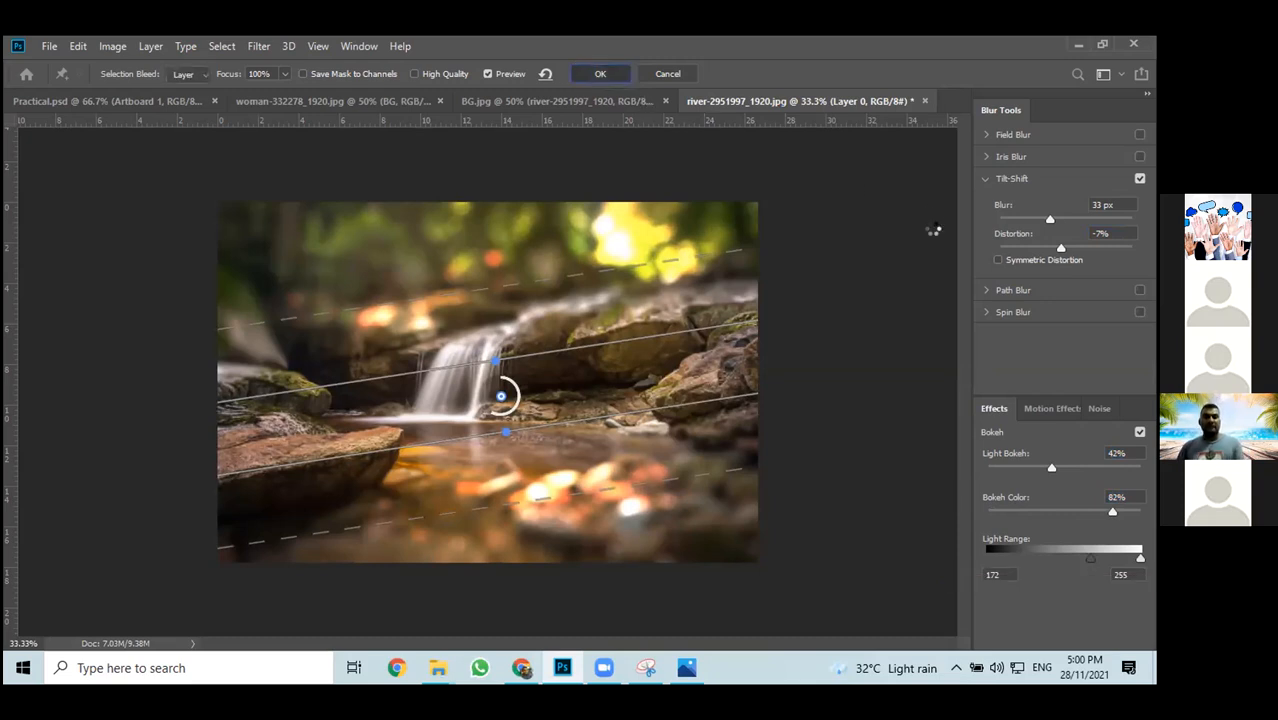
{"action": "left_click", "coordinate": [614, 78]}
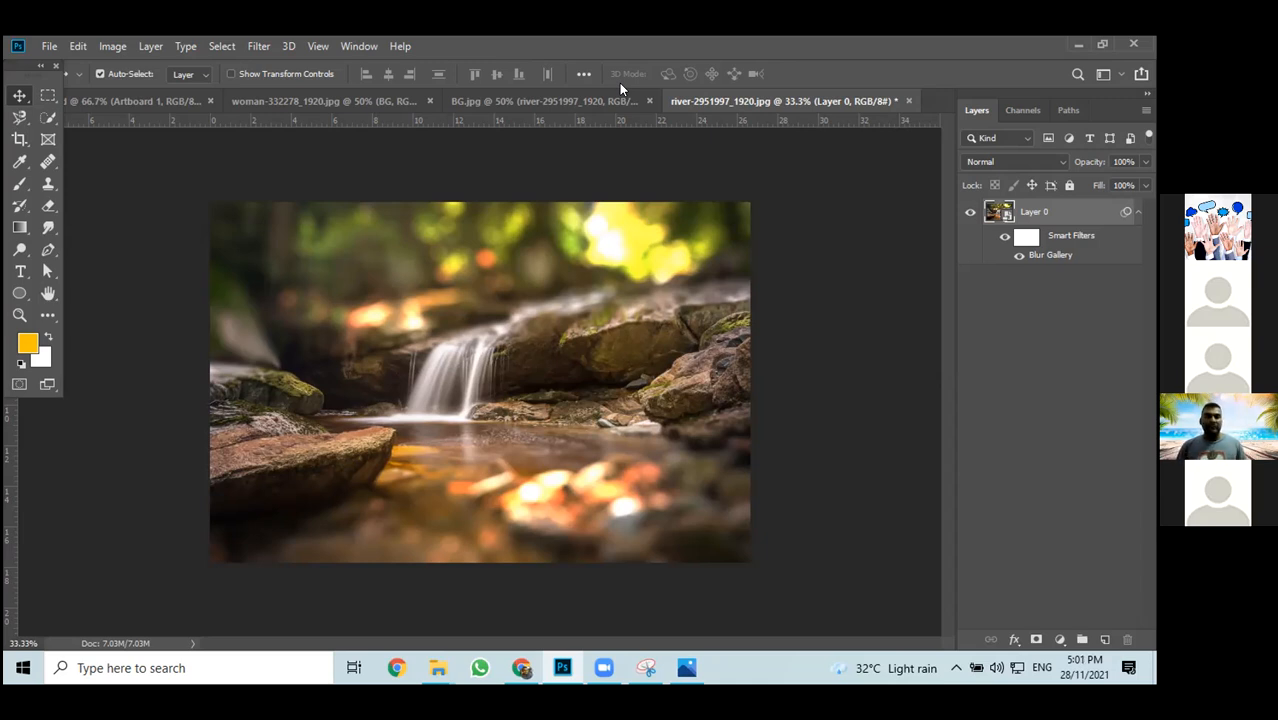
{"action": "left_click", "coordinate": [50, 205]}
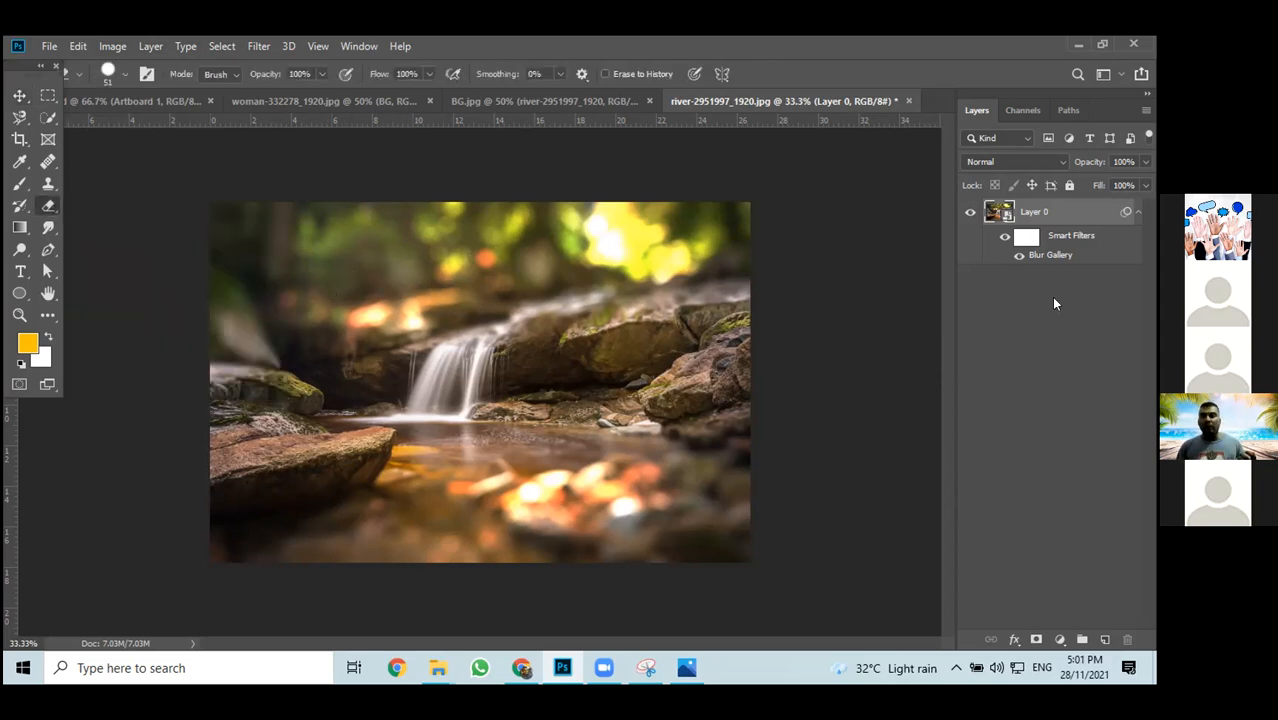
{"action": "left_click", "coordinate": [263, 45]}
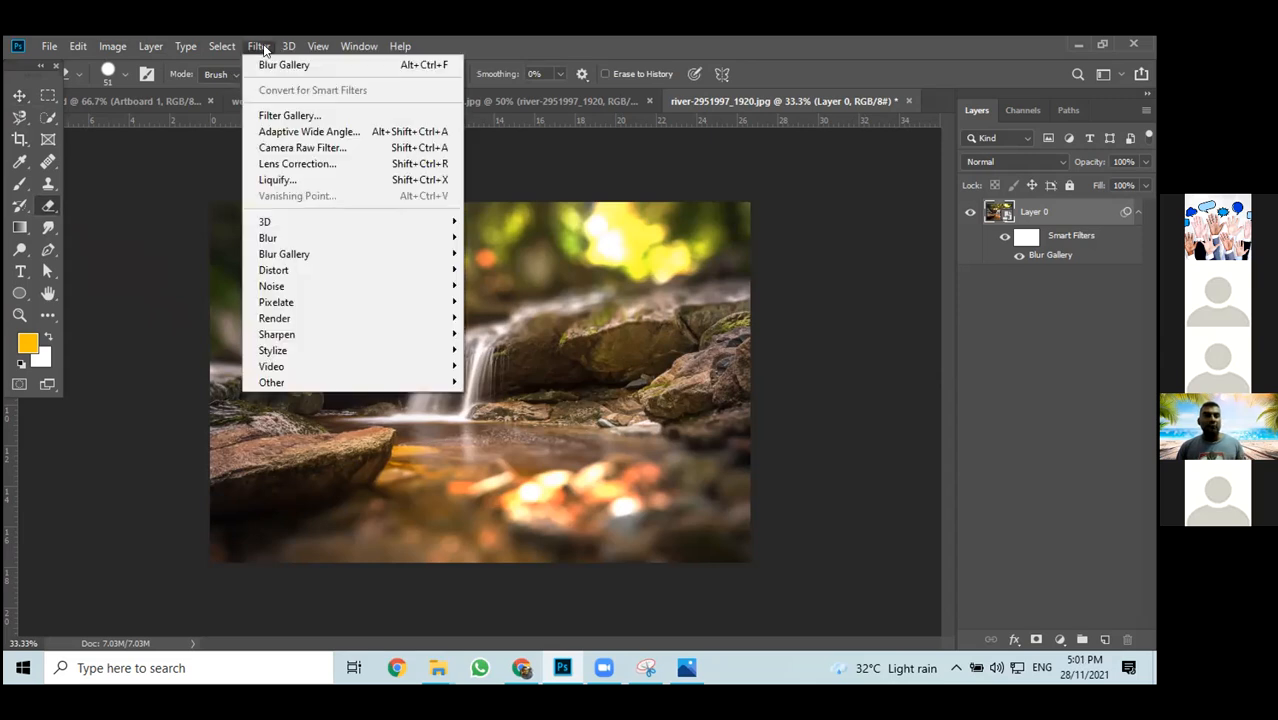
{"action": "mouse_move", "coordinate": [289, 277]}
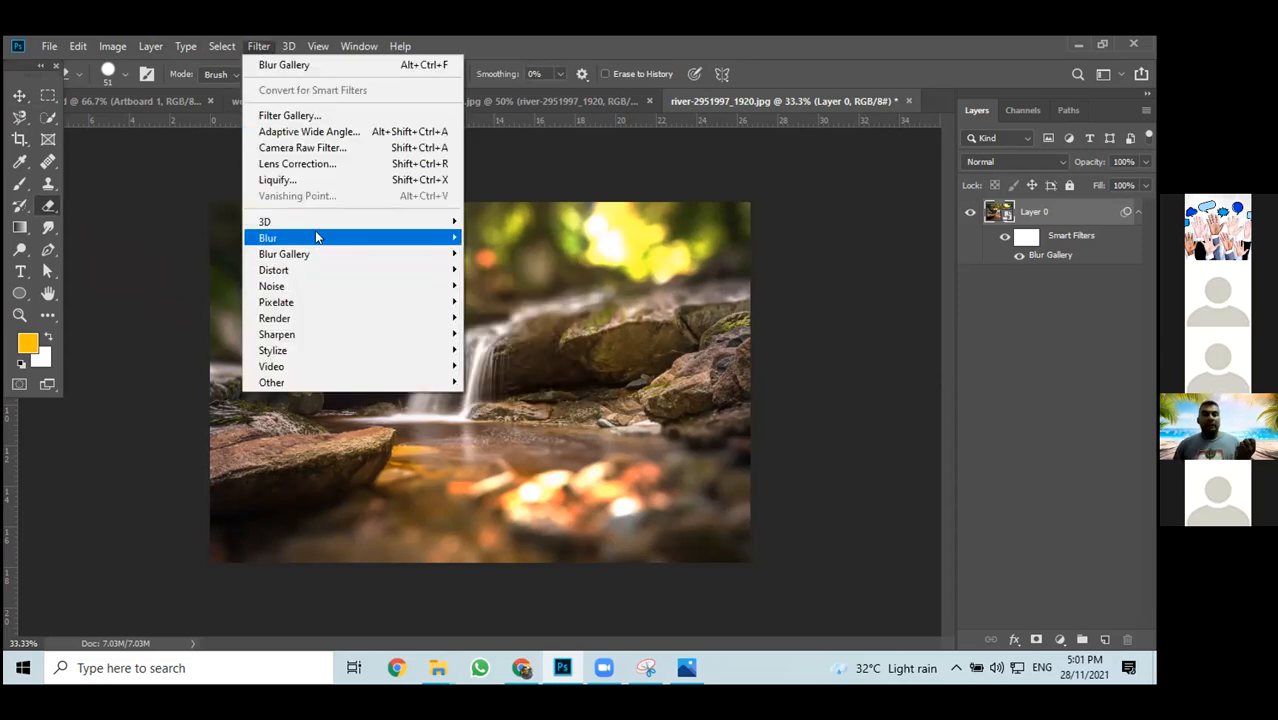
{"action": "mouse_move", "coordinate": [310, 228]}
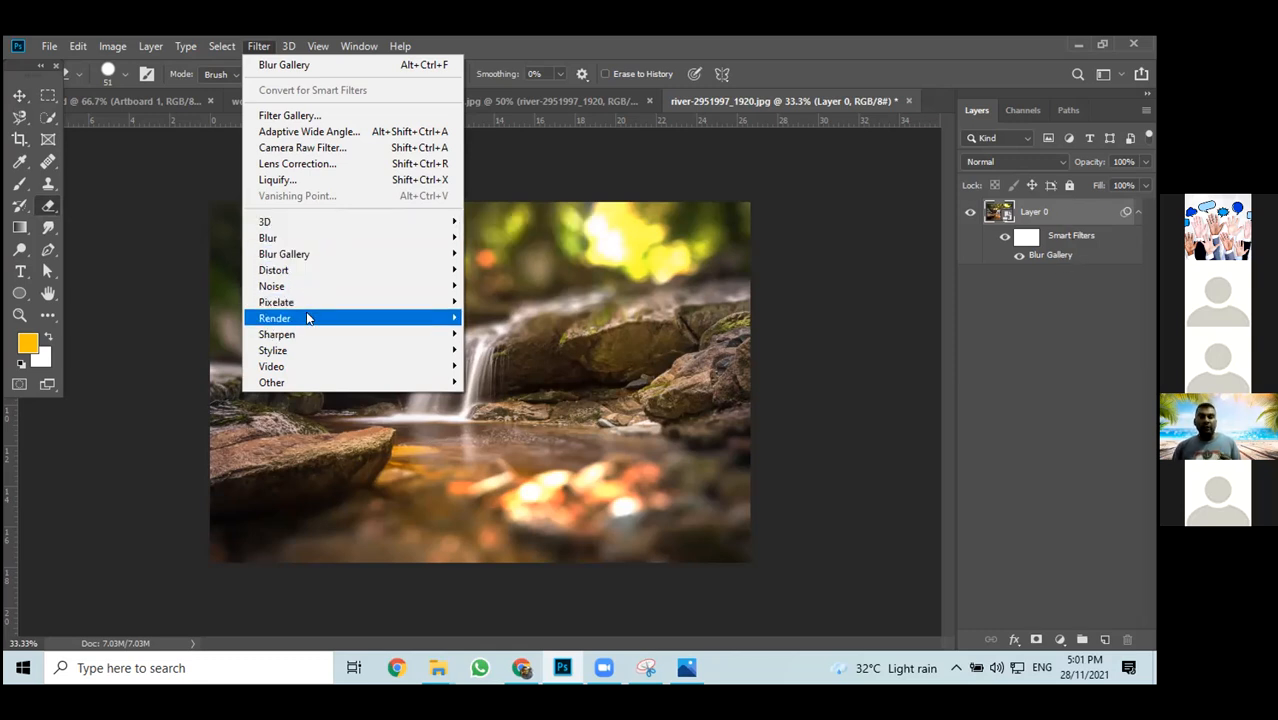
{"action": "mouse_move", "coordinate": [308, 318]}
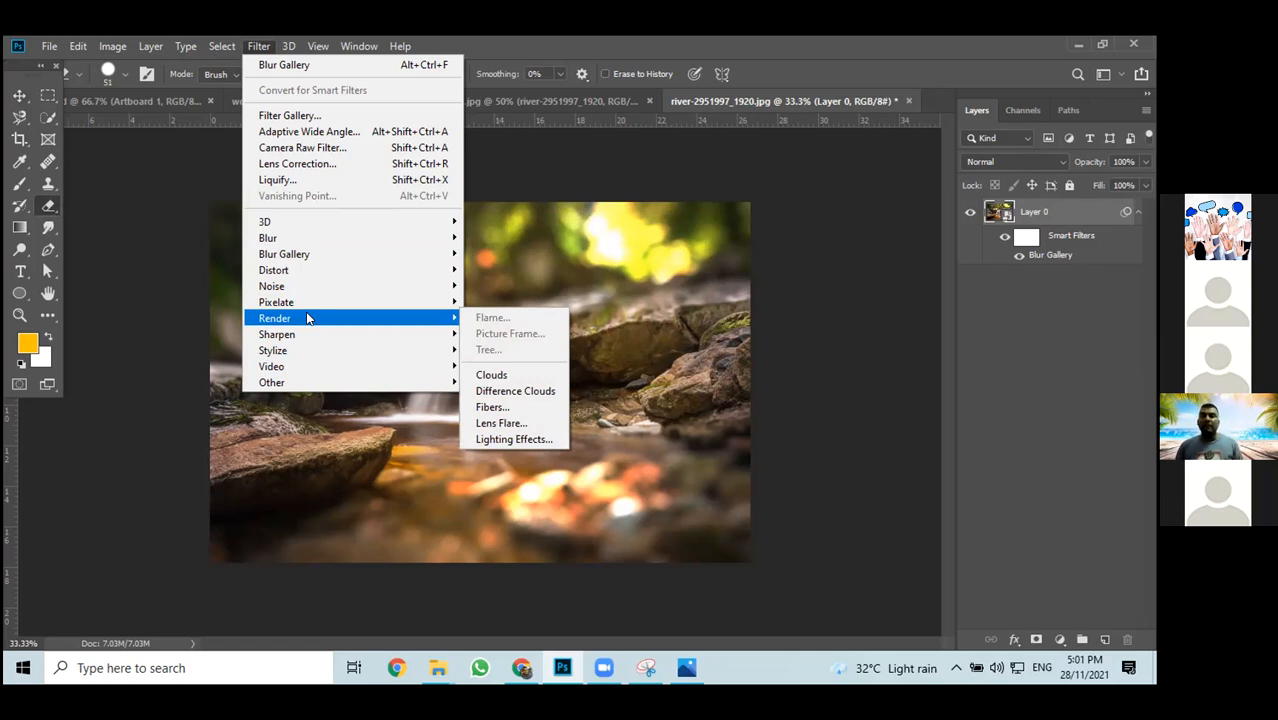
{"action": "left_click", "coordinate": [1063, 414]}
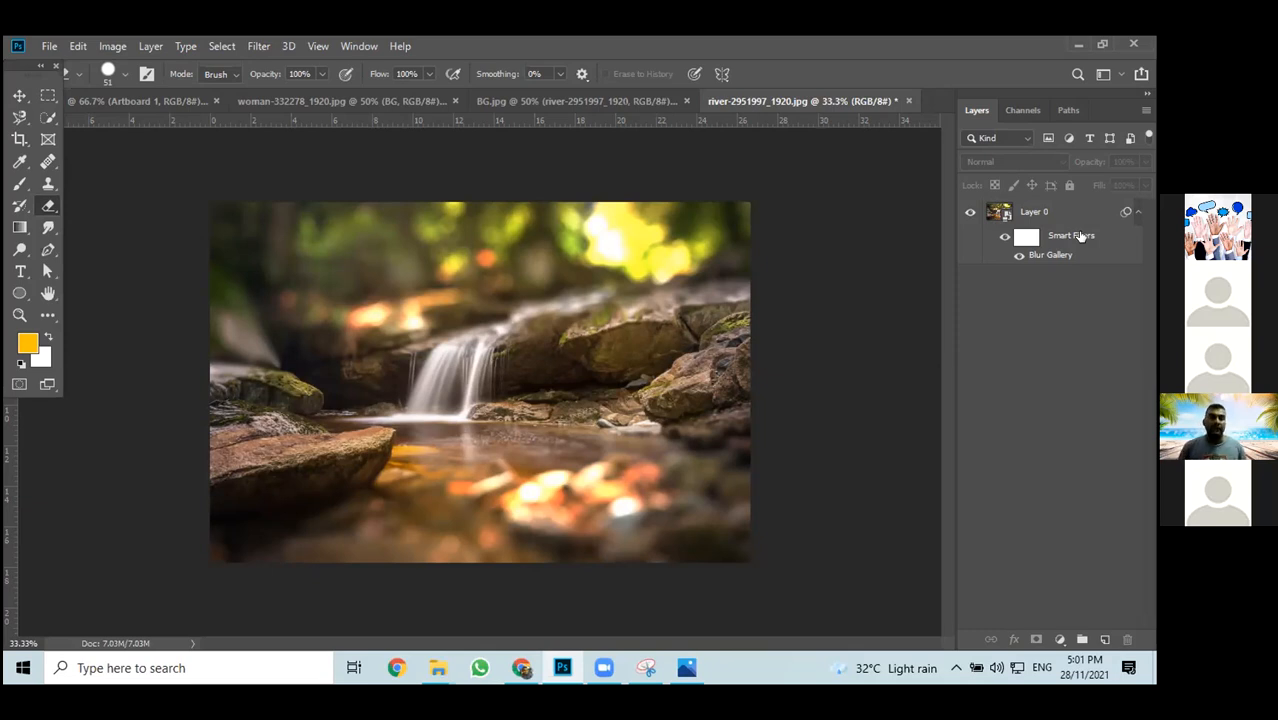
In BG.jpg, collapse the river layer's smart filters and convert Model copy and river-2951997_1920 together into one smart object
{"action": "left_click", "coordinate": [591, 100]}
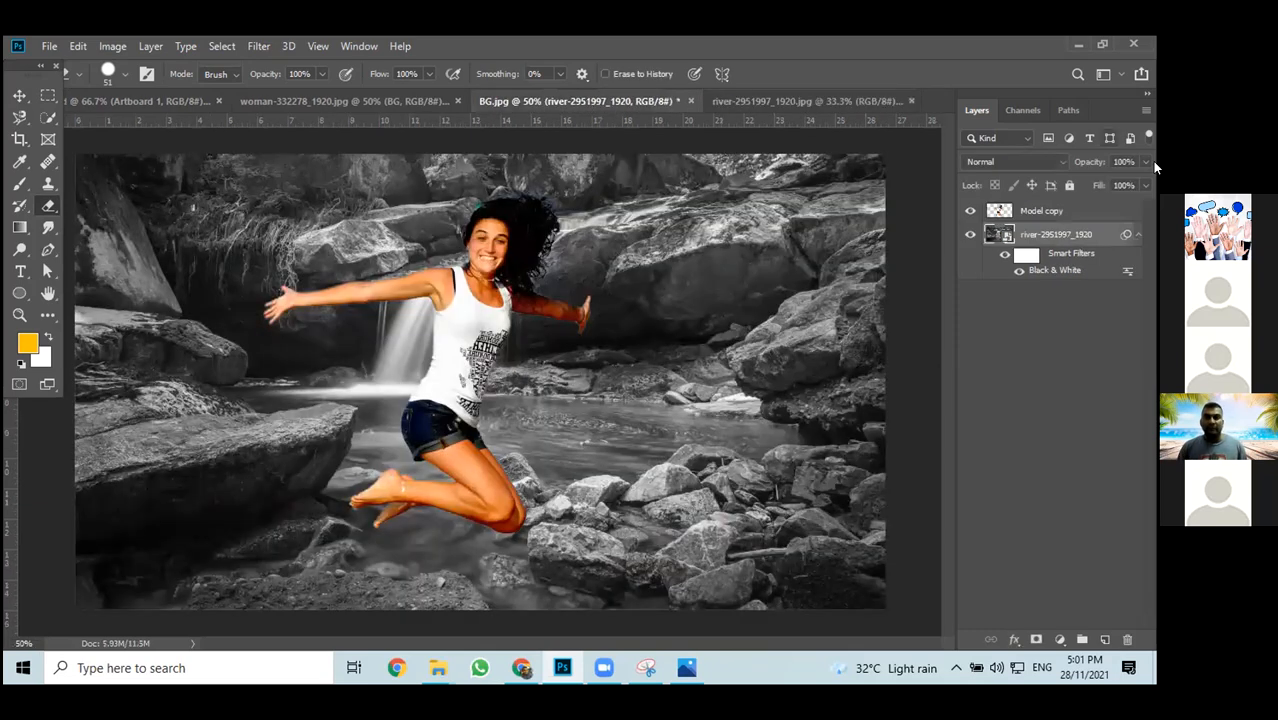
{"action": "left_click", "coordinate": [1137, 233]}
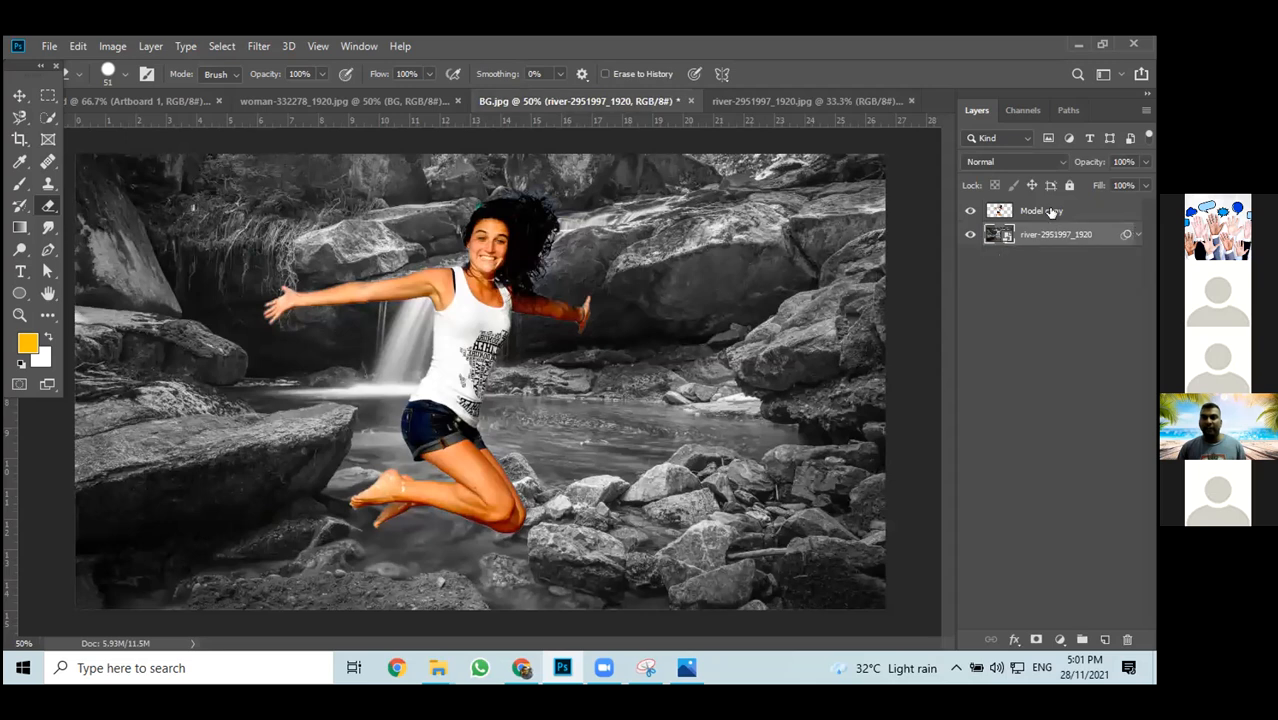
{"action": "left_click", "coordinate": [1050, 305]}
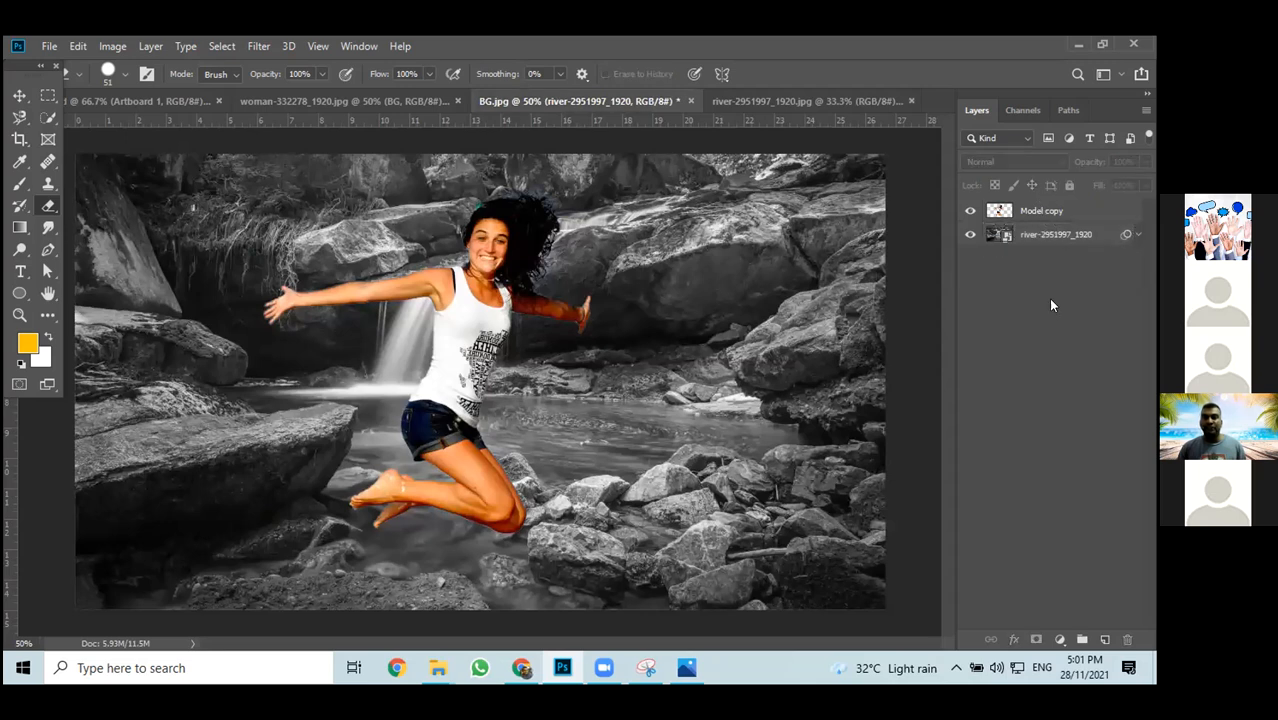
{"action": "left_click", "coordinate": [1060, 211]}
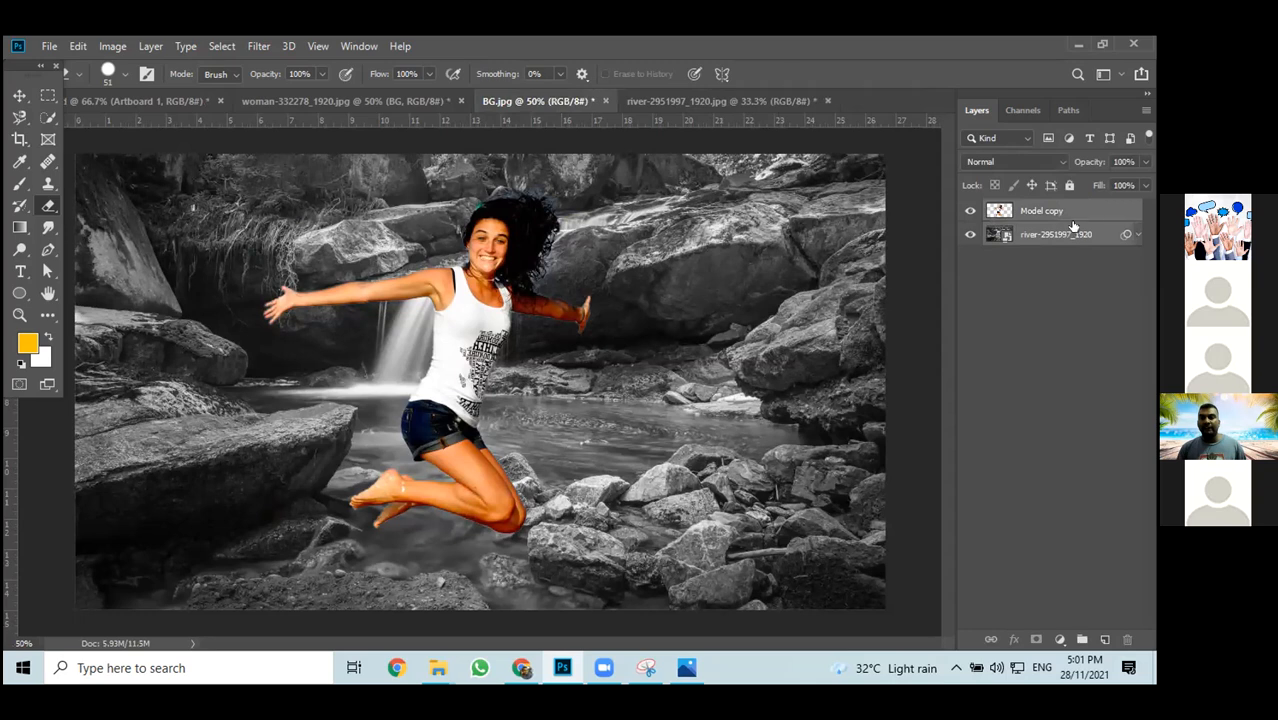
{"action": "right_click", "coordinate": [1091, 214]}
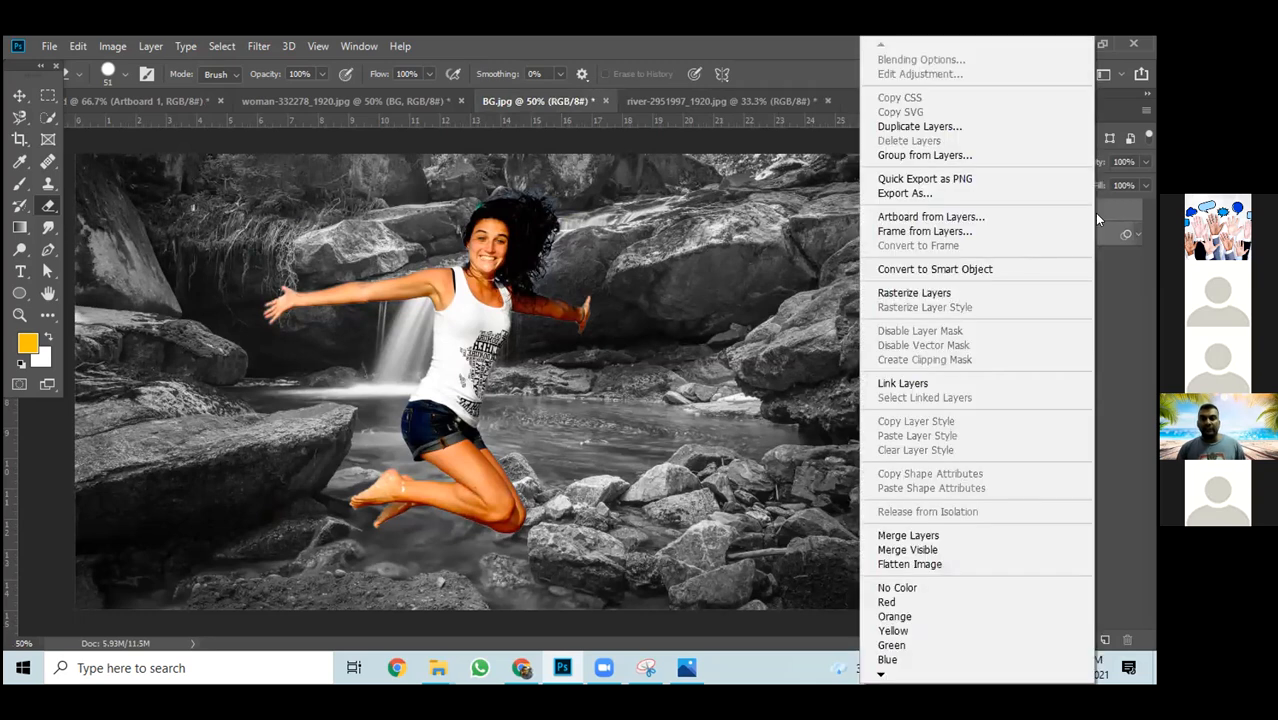
{"action": "left_click", "coordinate": [1000, 266]}
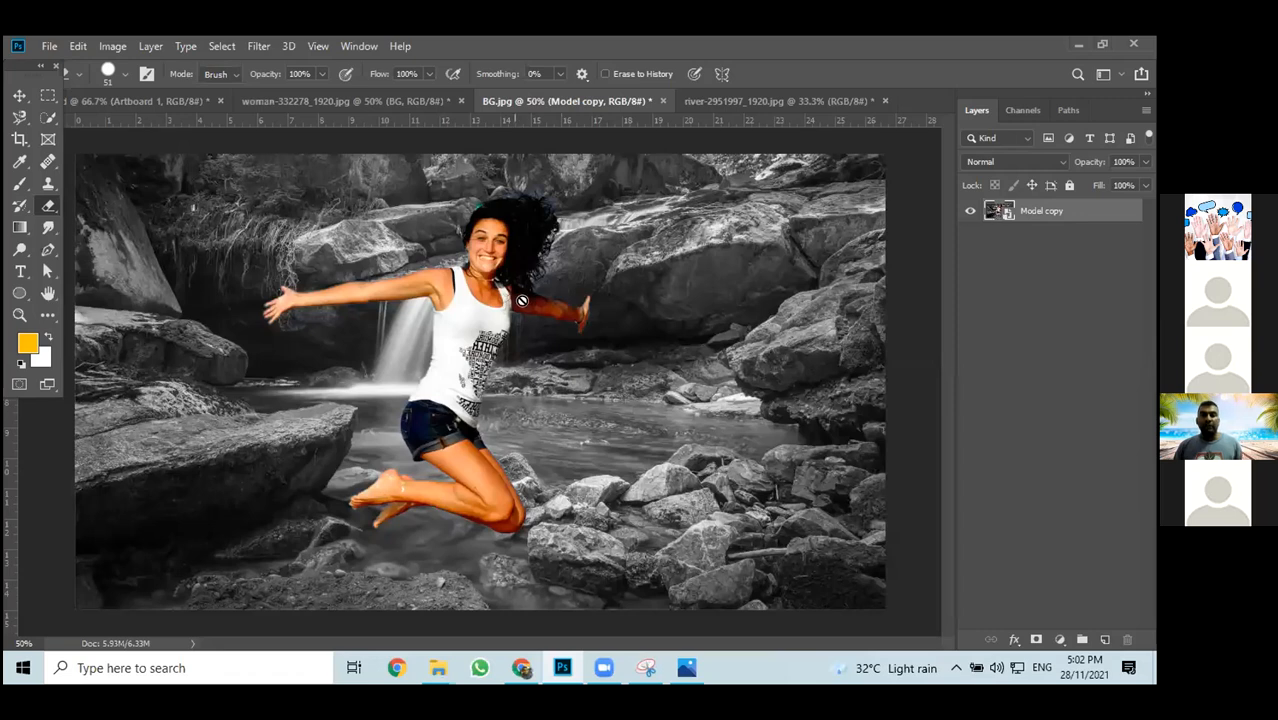
Open the combined smart object's contents and add a Black & White adjustment layer with the Default preset above Model copy
{"action": "double_click", "coordinate": [1001, 210]}
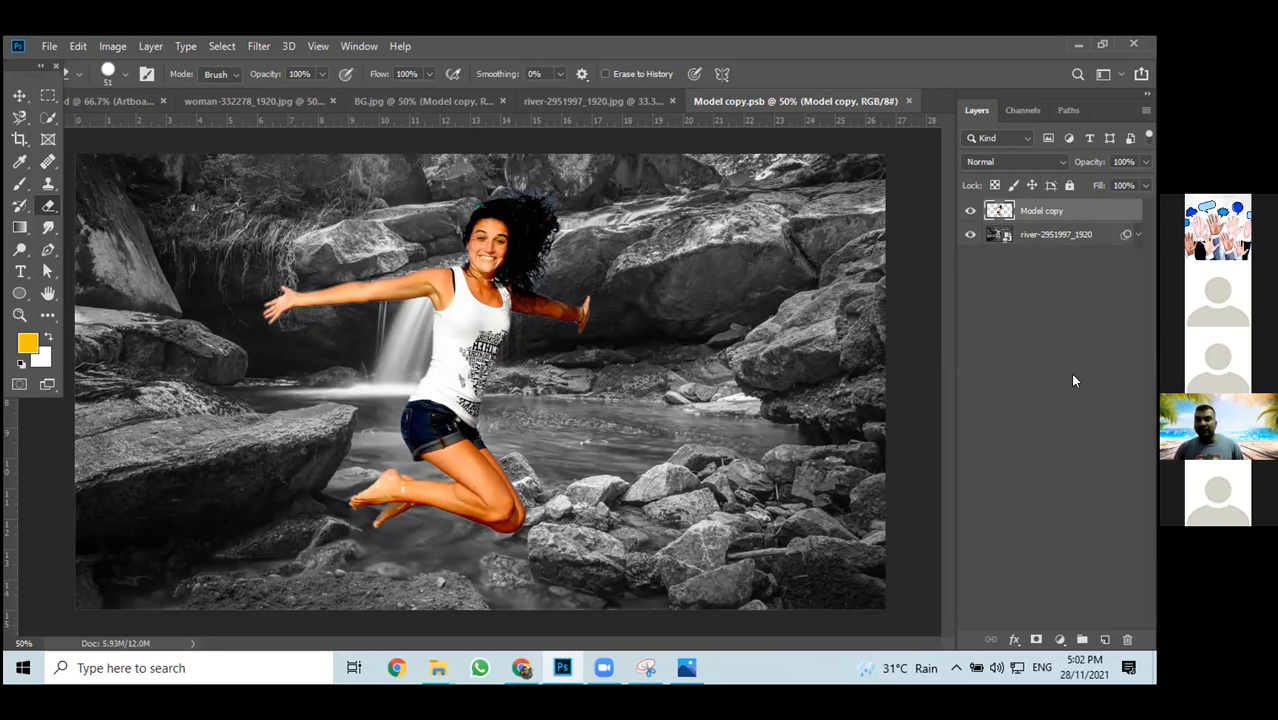
{"action": "left_click", "coordinate": [1059, 639]}
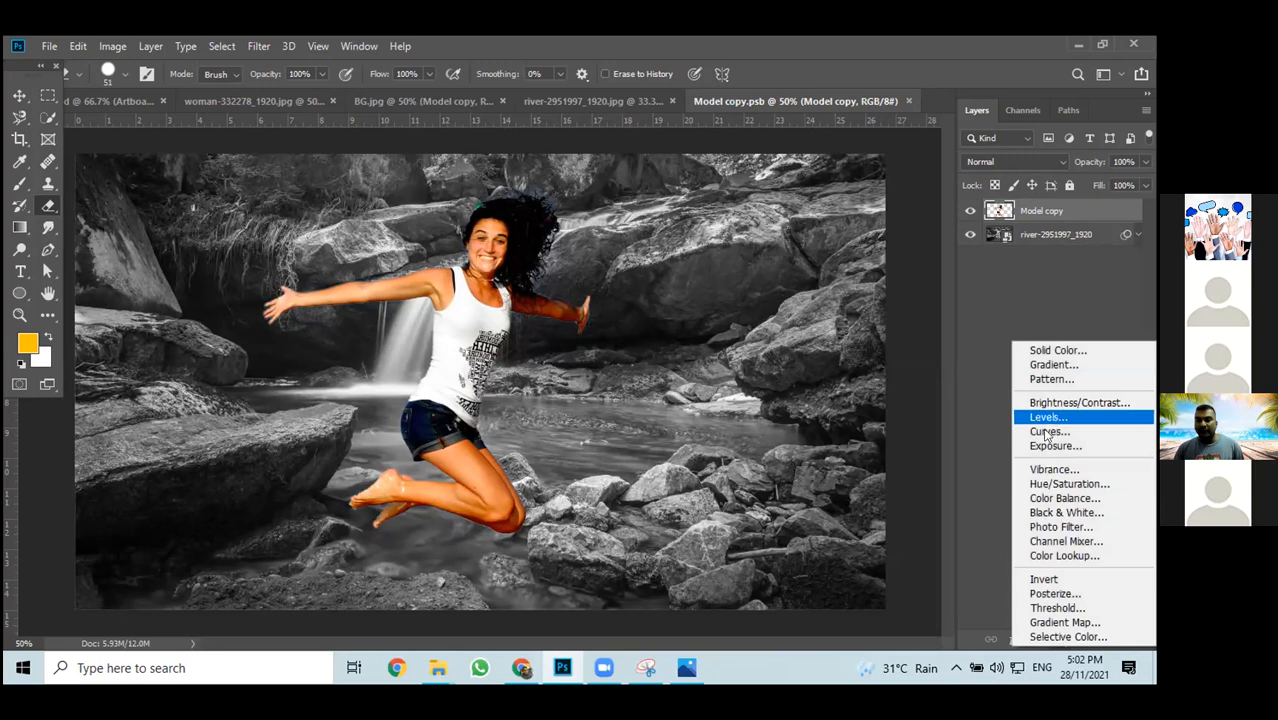
{"action": "left_click", "coordinate": [1072, 511]}
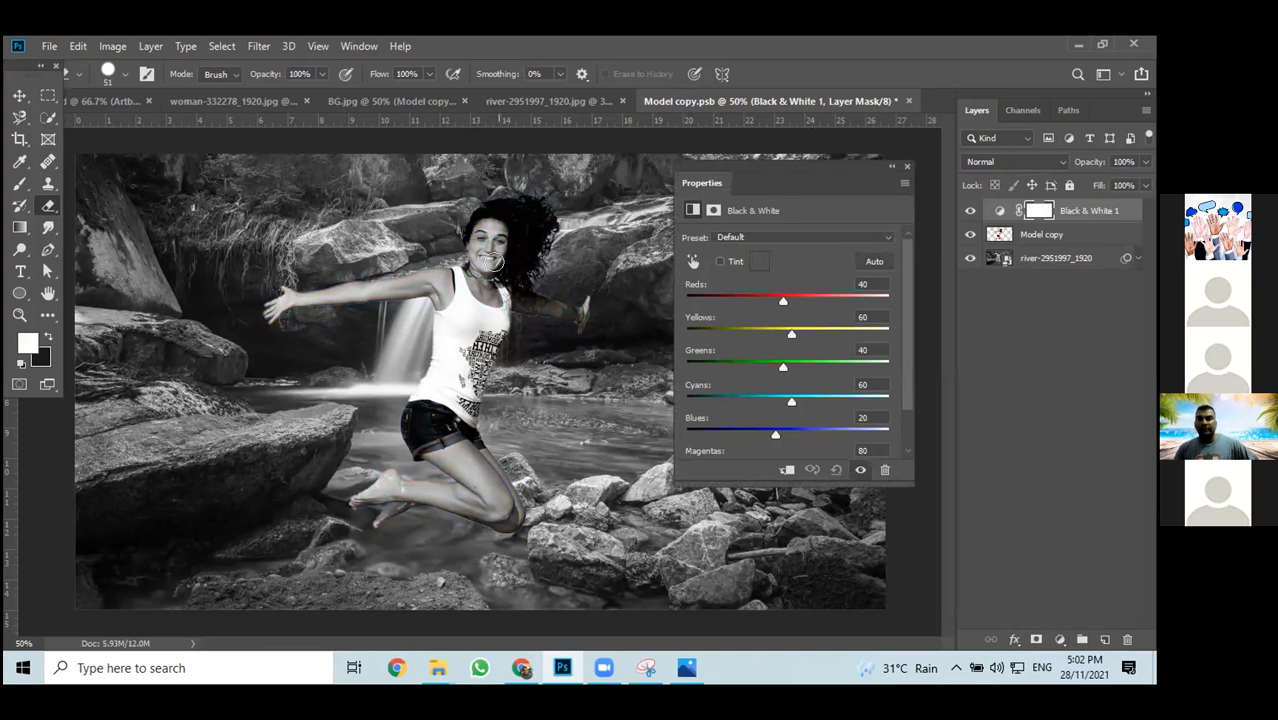
{"action": "left_click", "coordinate": [906, 163]}
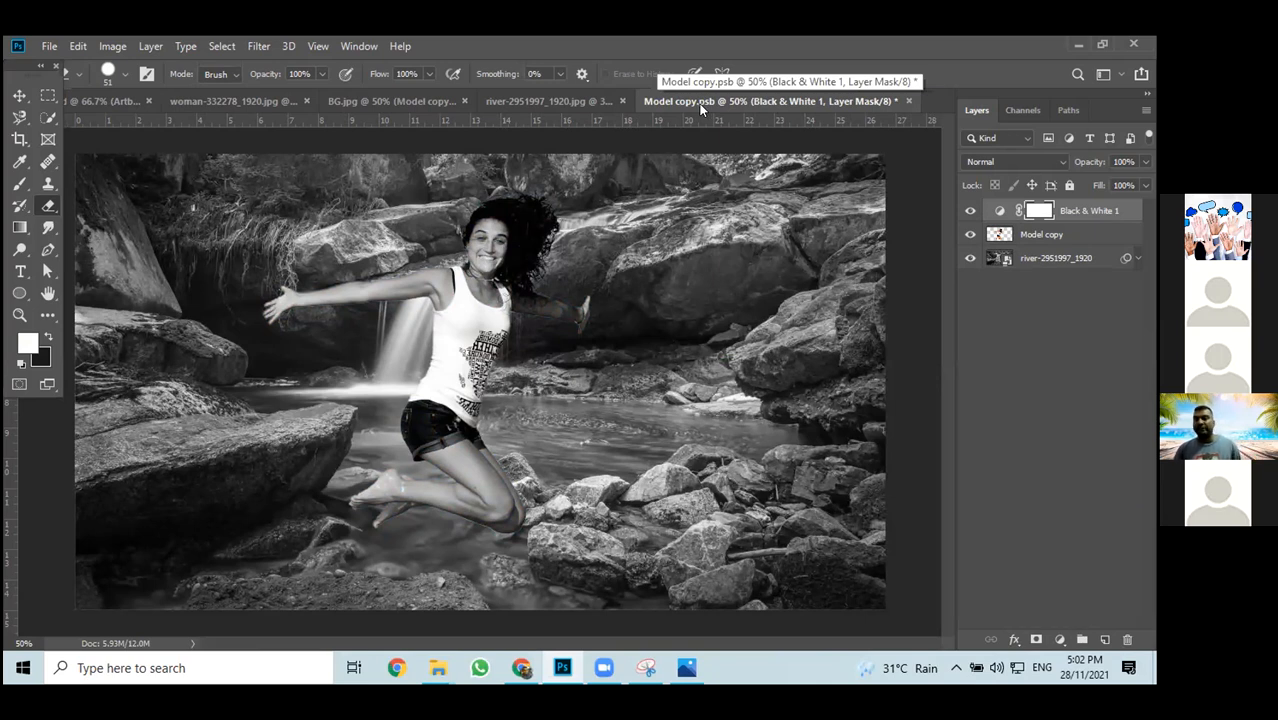
Close Model copy.psb with its changes saved, and reopen the smart object's contents from BG.jpg
{"action": "left_click", "coordinate": [909, 104]}
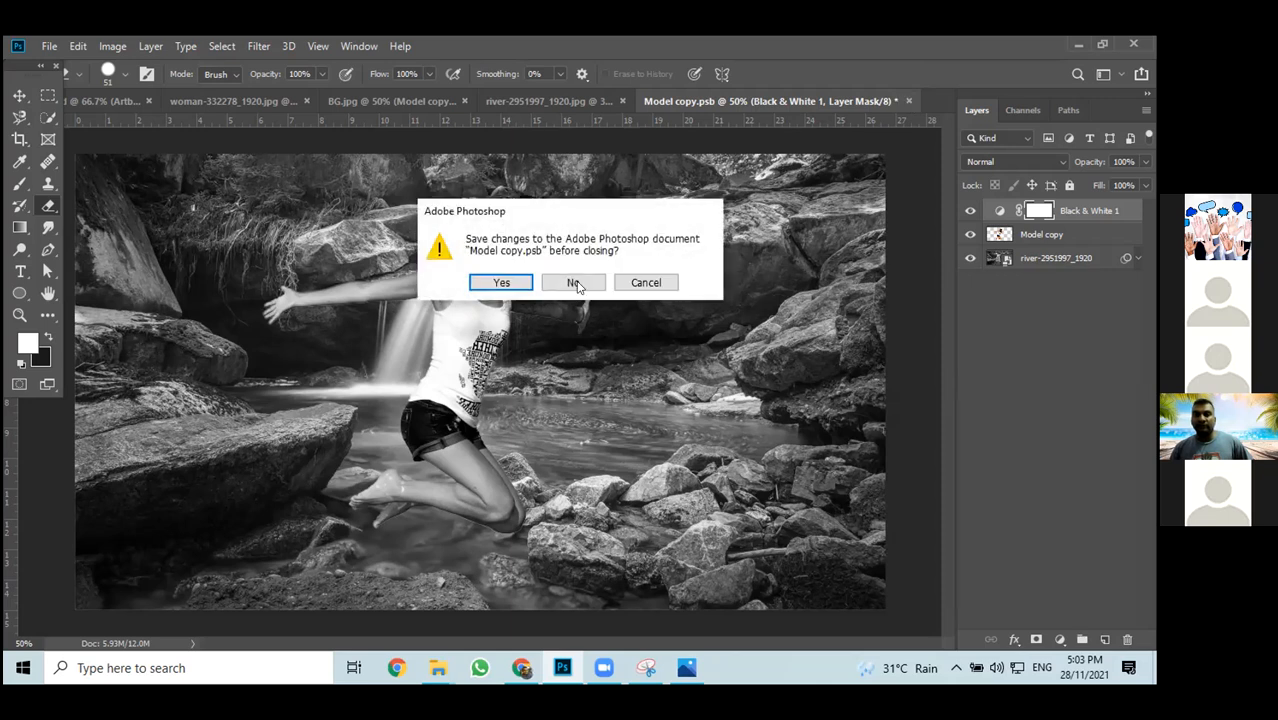
{"action": "left_click", "coordinate": [496, 282]}
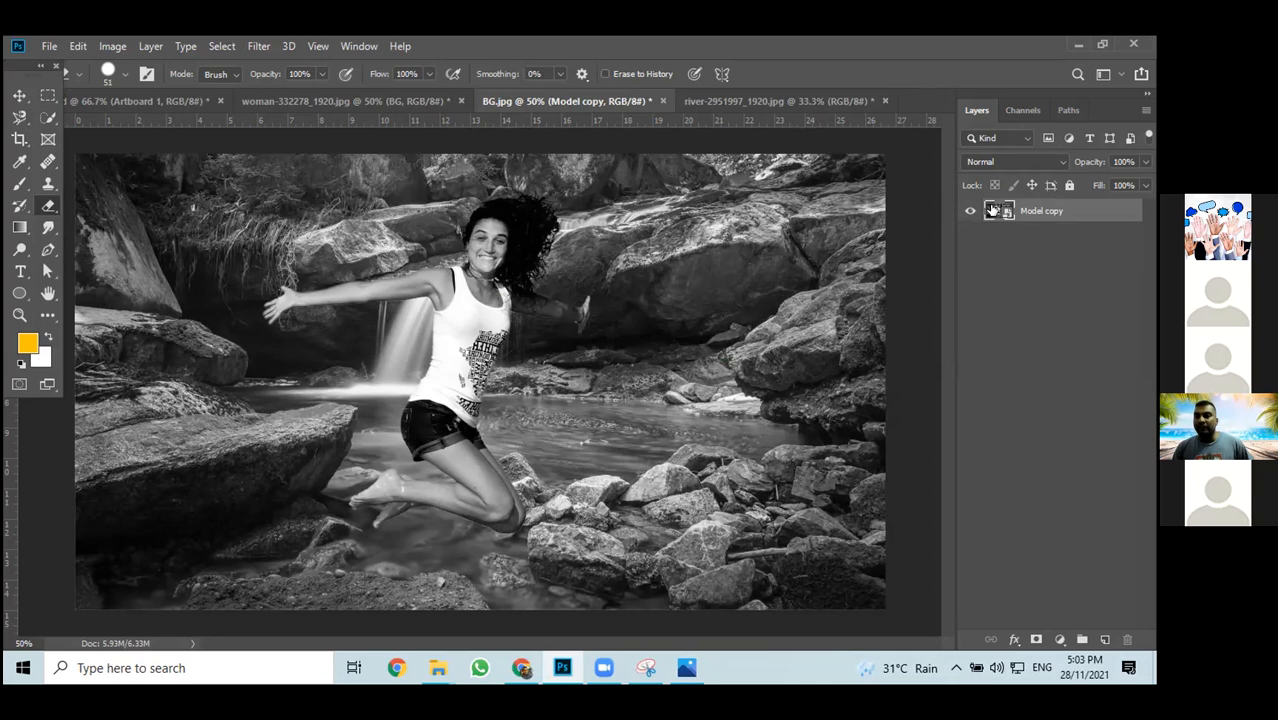
{"action": "double_click", "coordinate": [993, 210]}
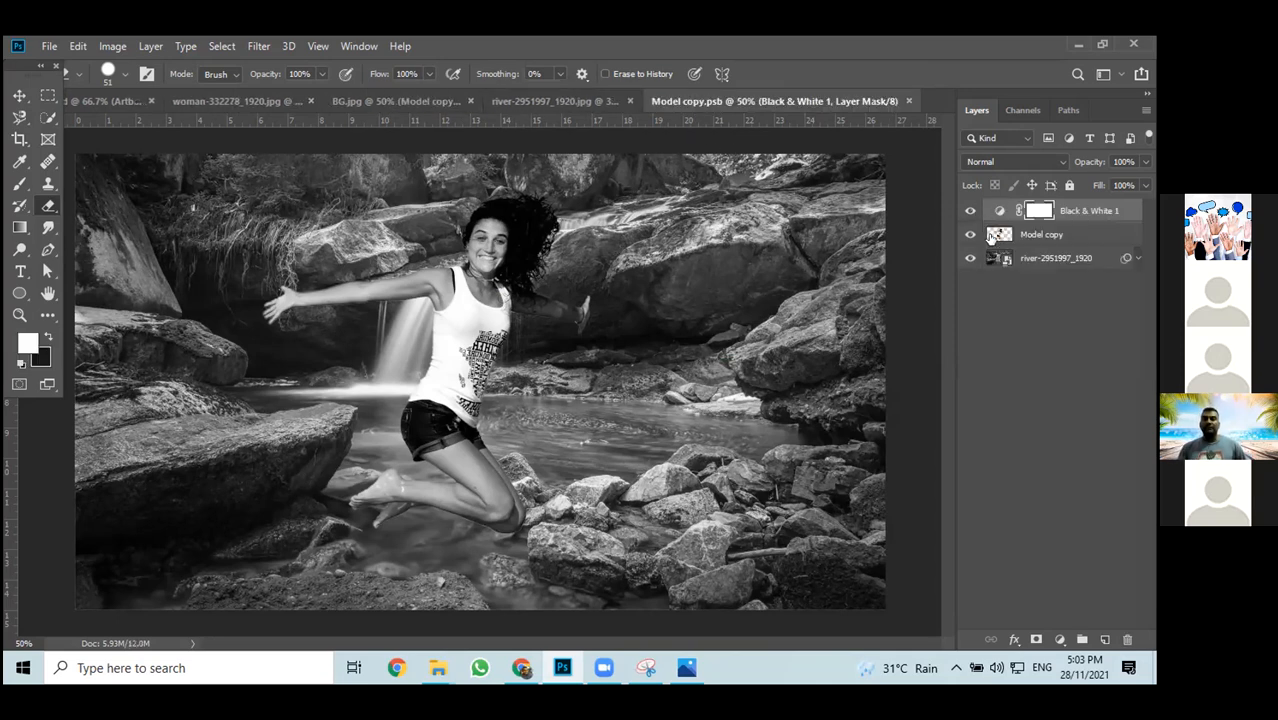